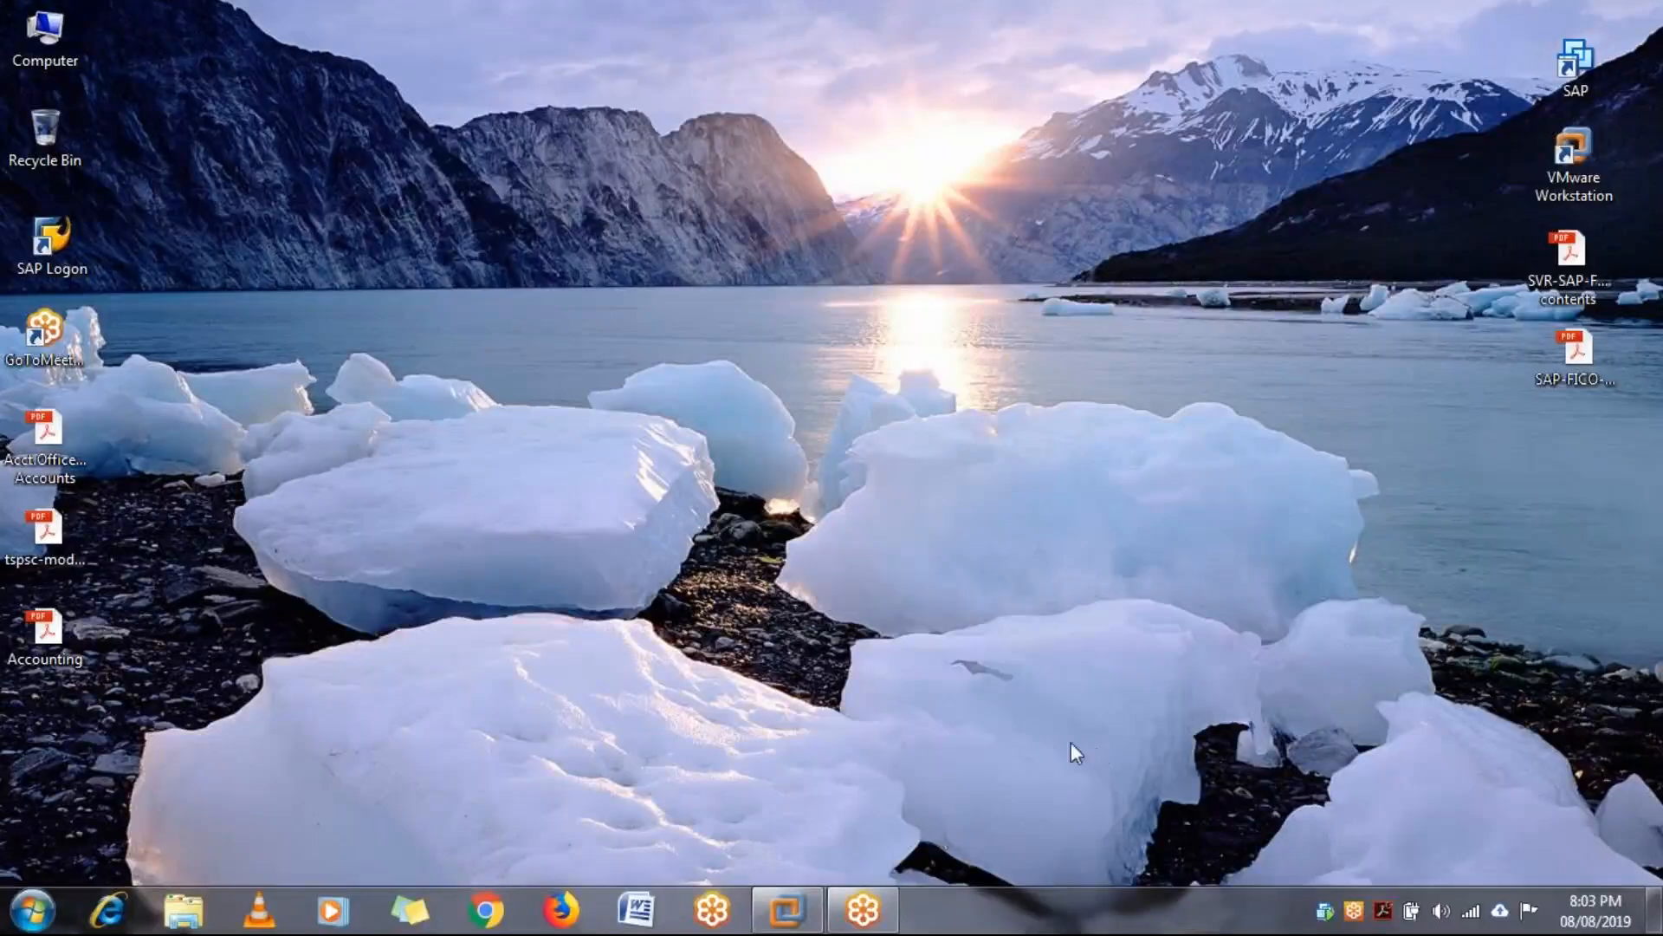
Open the Word notes in the ECC 6.0 VM and read the last listed step at the document's end
mouse_move(786, 909)
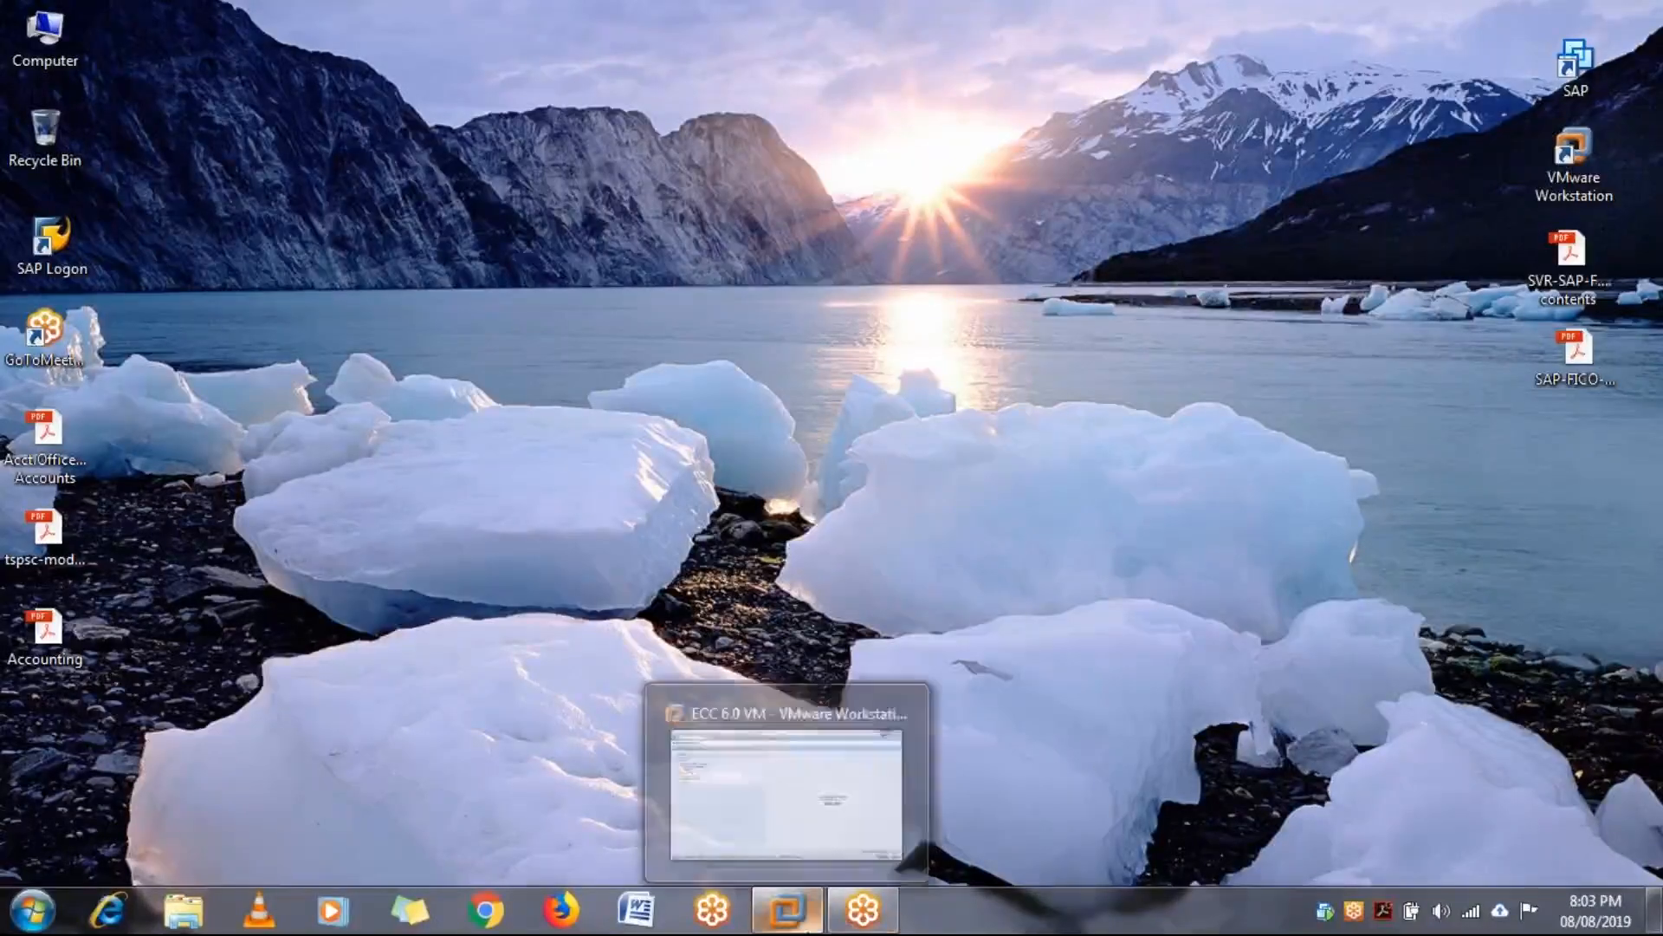
left_click(789, 831)
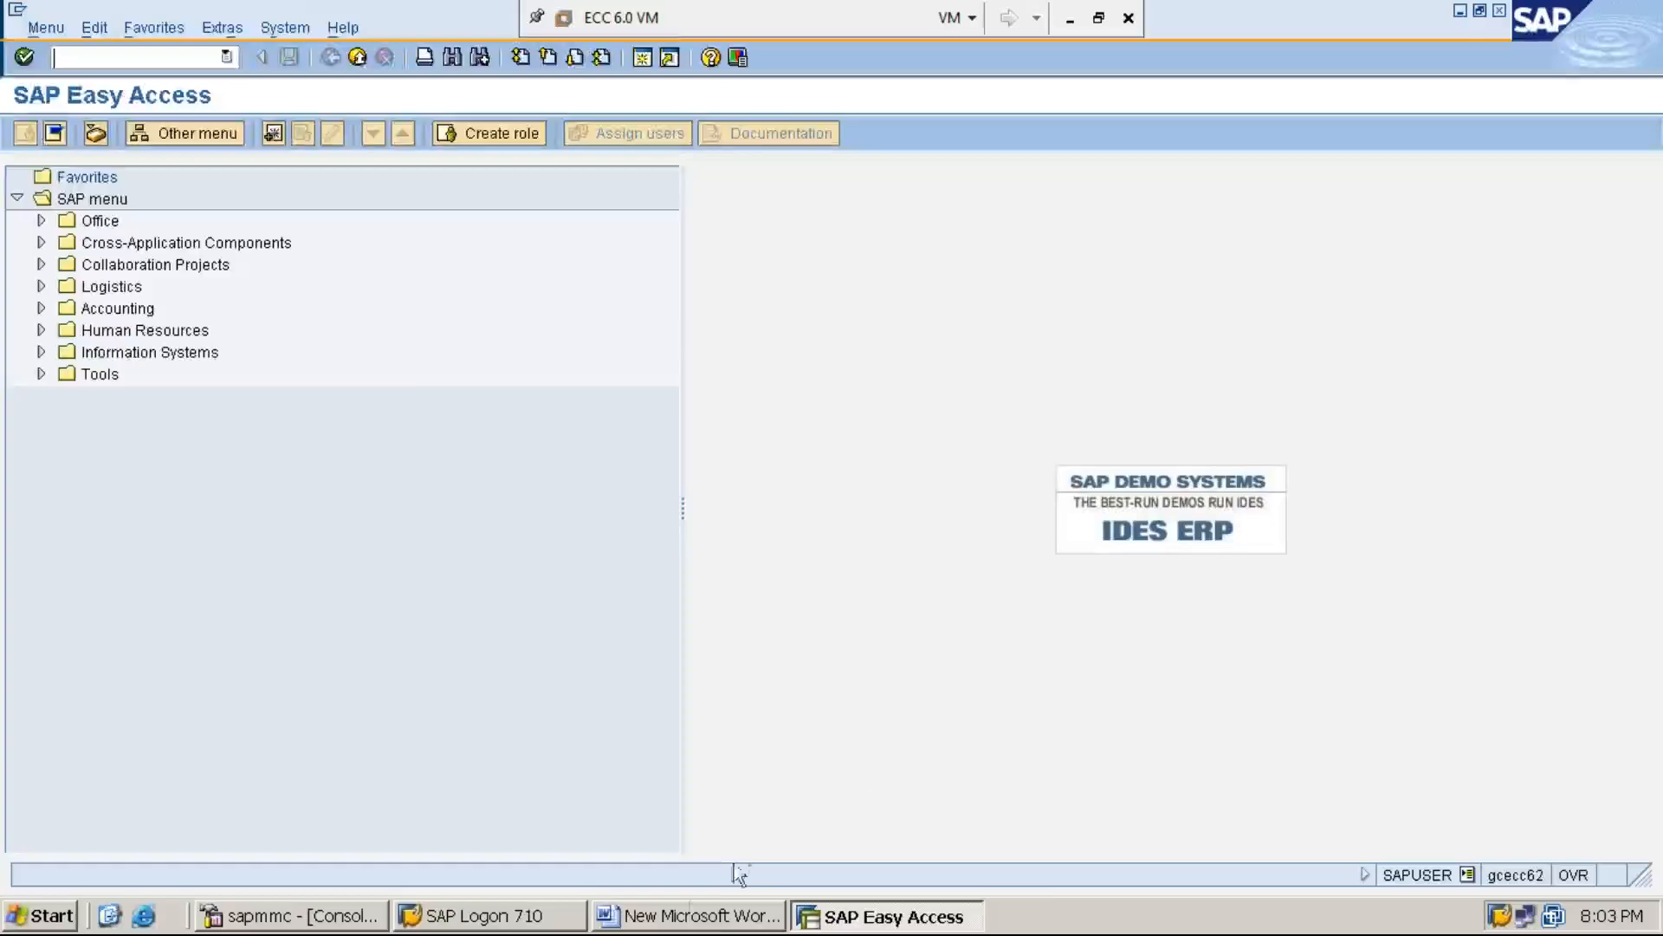
left_click(706, 916)
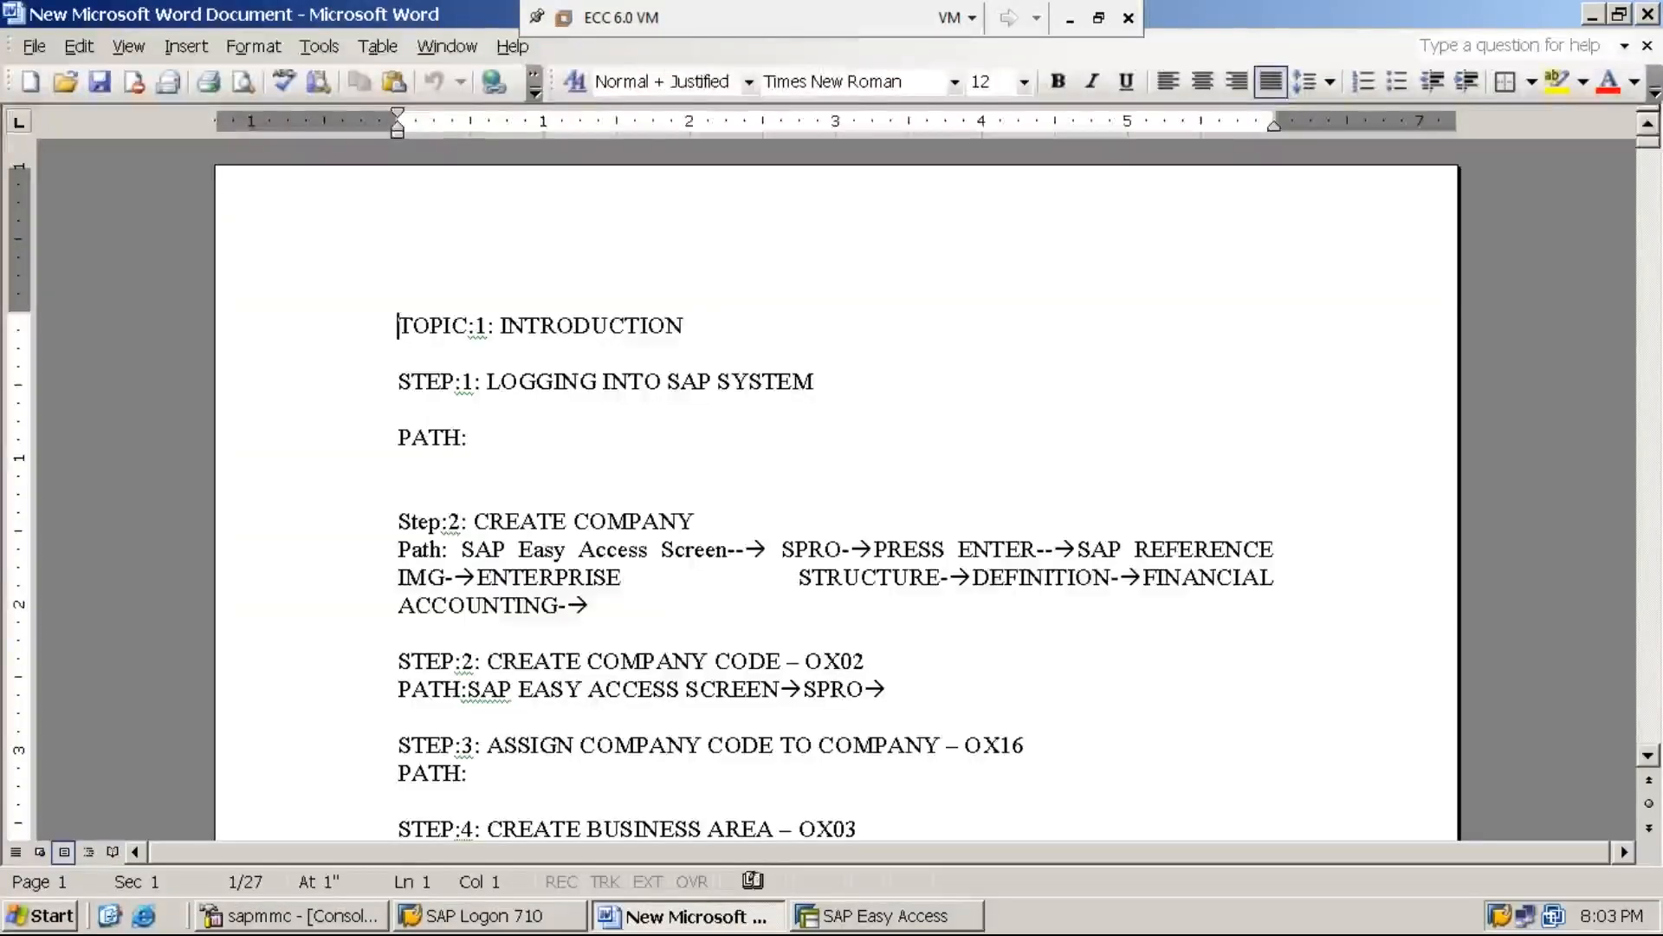
key("ctrl+End")
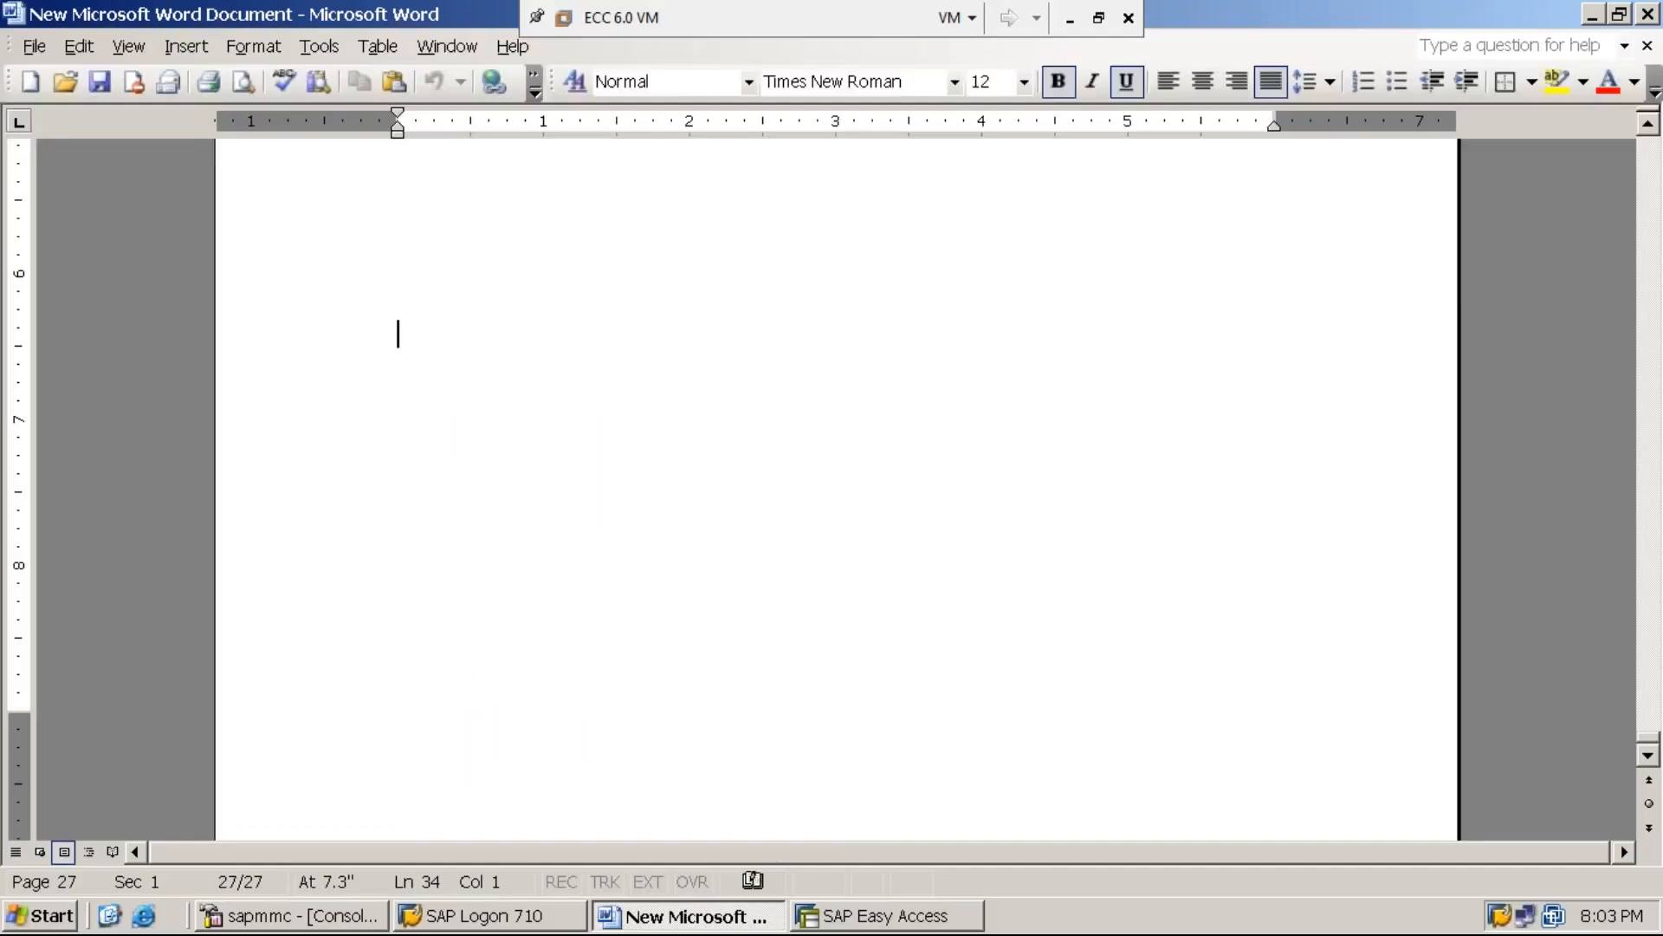
key("Up")
key("Up")
key("Up")
key("Up")
key("Up")
key("Up")
key("Up")
key("Up")
key("Up")
key("Up")
key("Up")
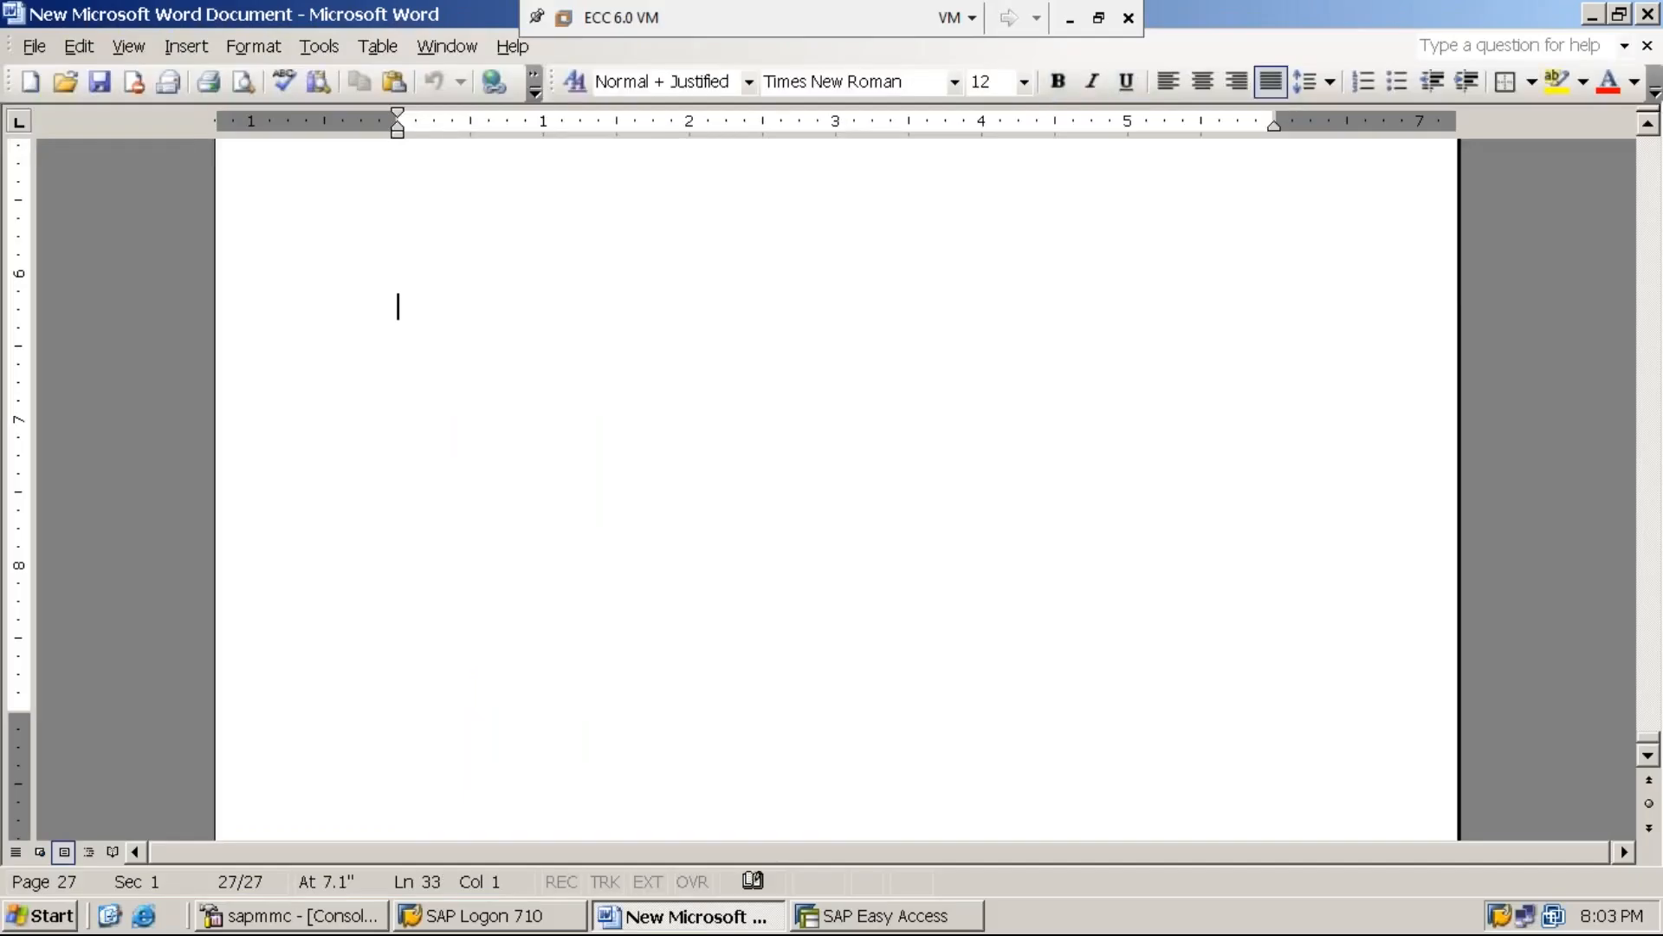
key("Up")
key("Up")
key("Up")
key("Up")
key("Up")
key("Up")
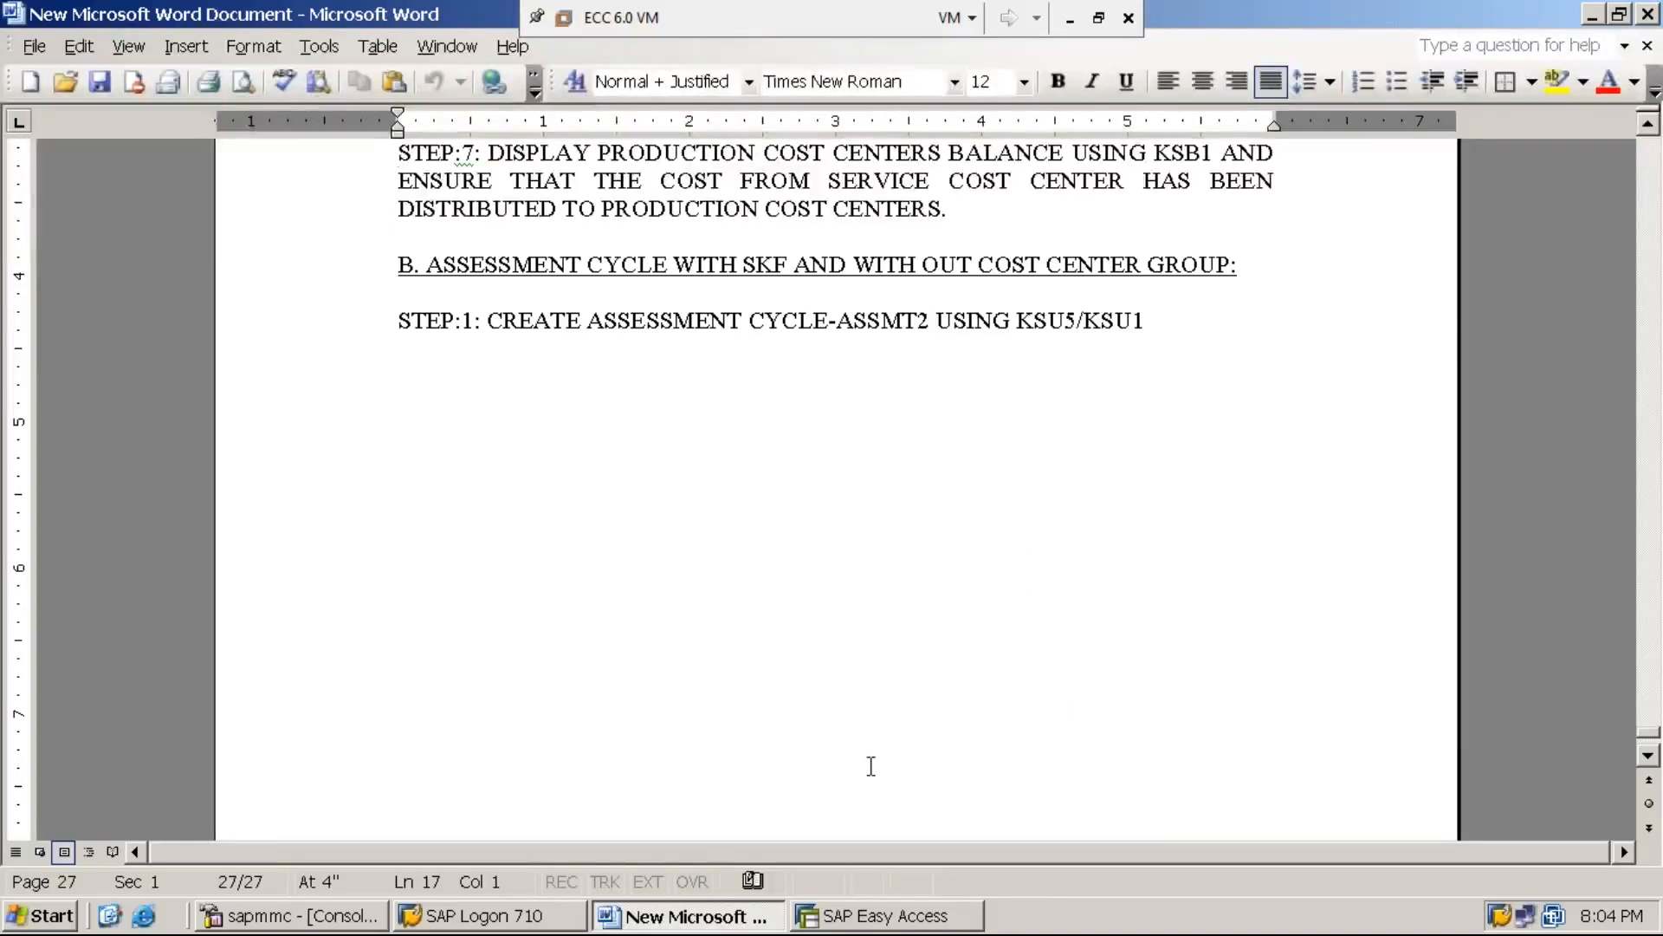
Switch to SAP Easy Access and run transaction KSU5 for executing actual assessments
left_click(860, 918)
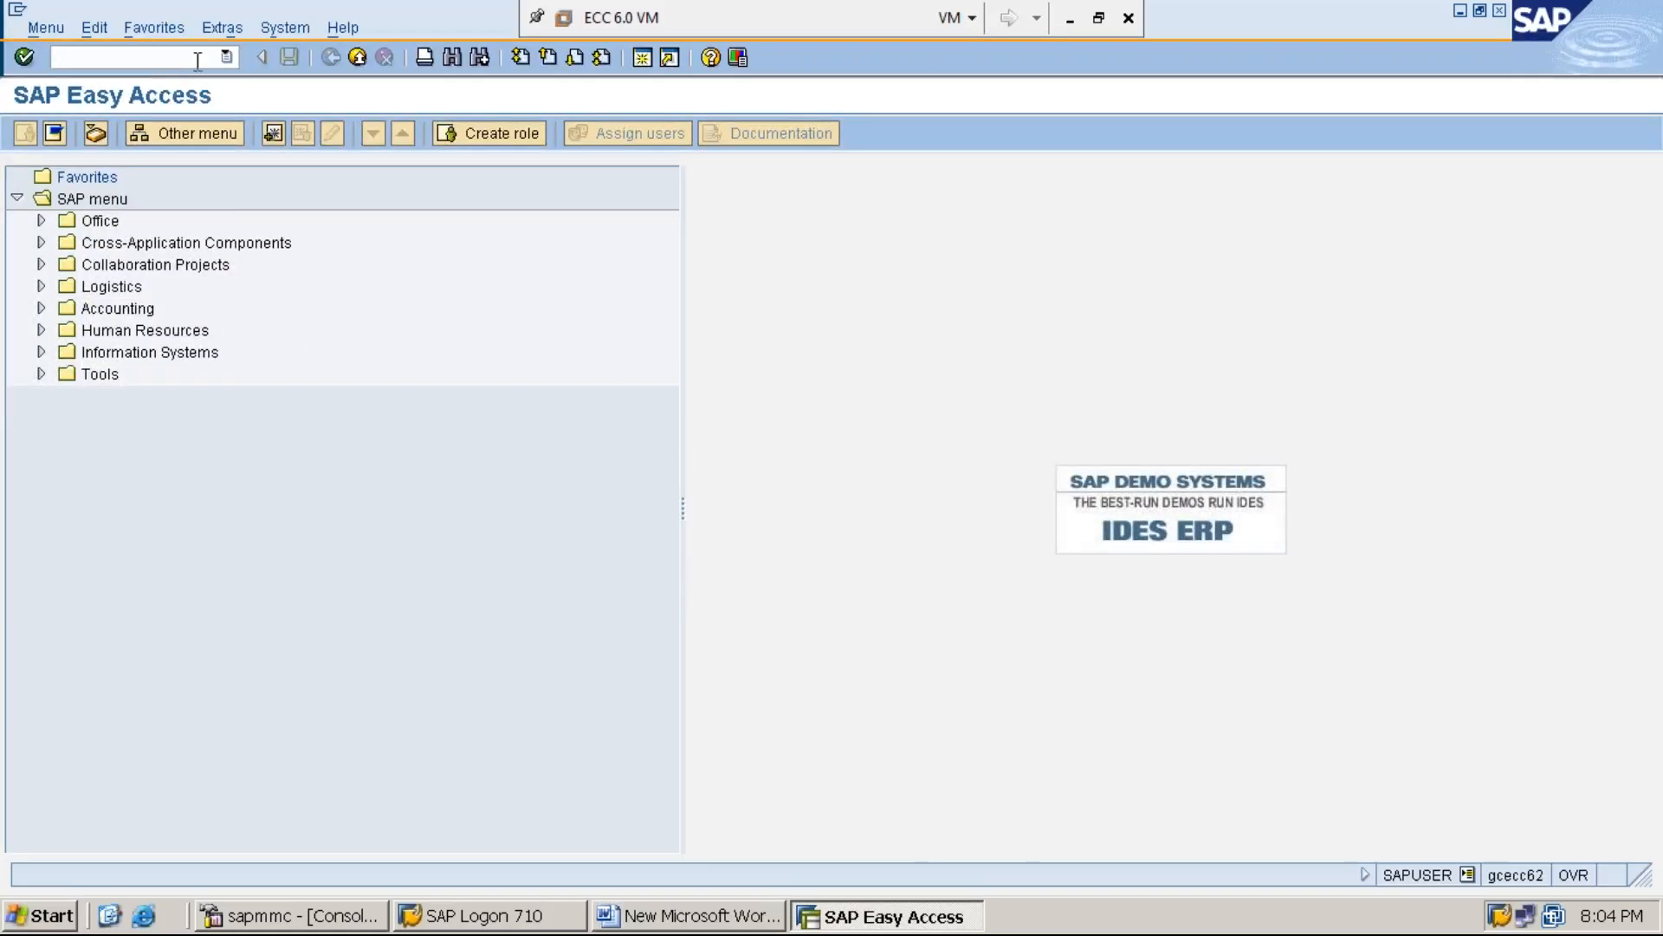
type("ksu5")
key("BackSpace")
key("BackSpace")
key("BackSpace")
key("BackSpace")
type("KSU5")
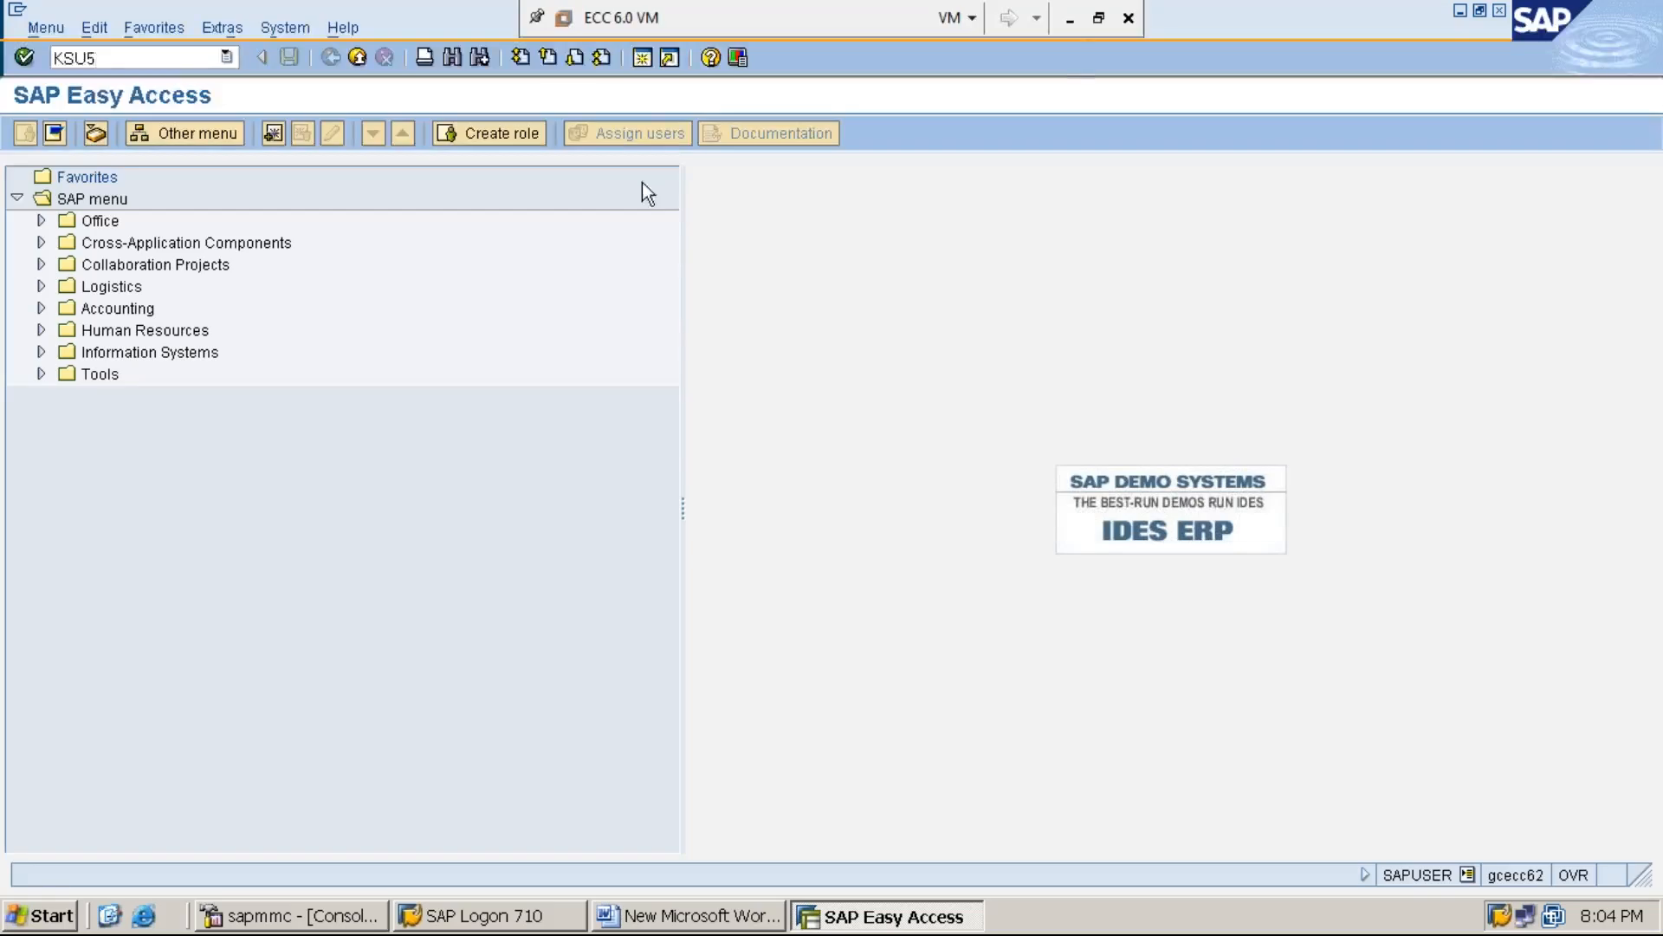
left_click(1071, 29)
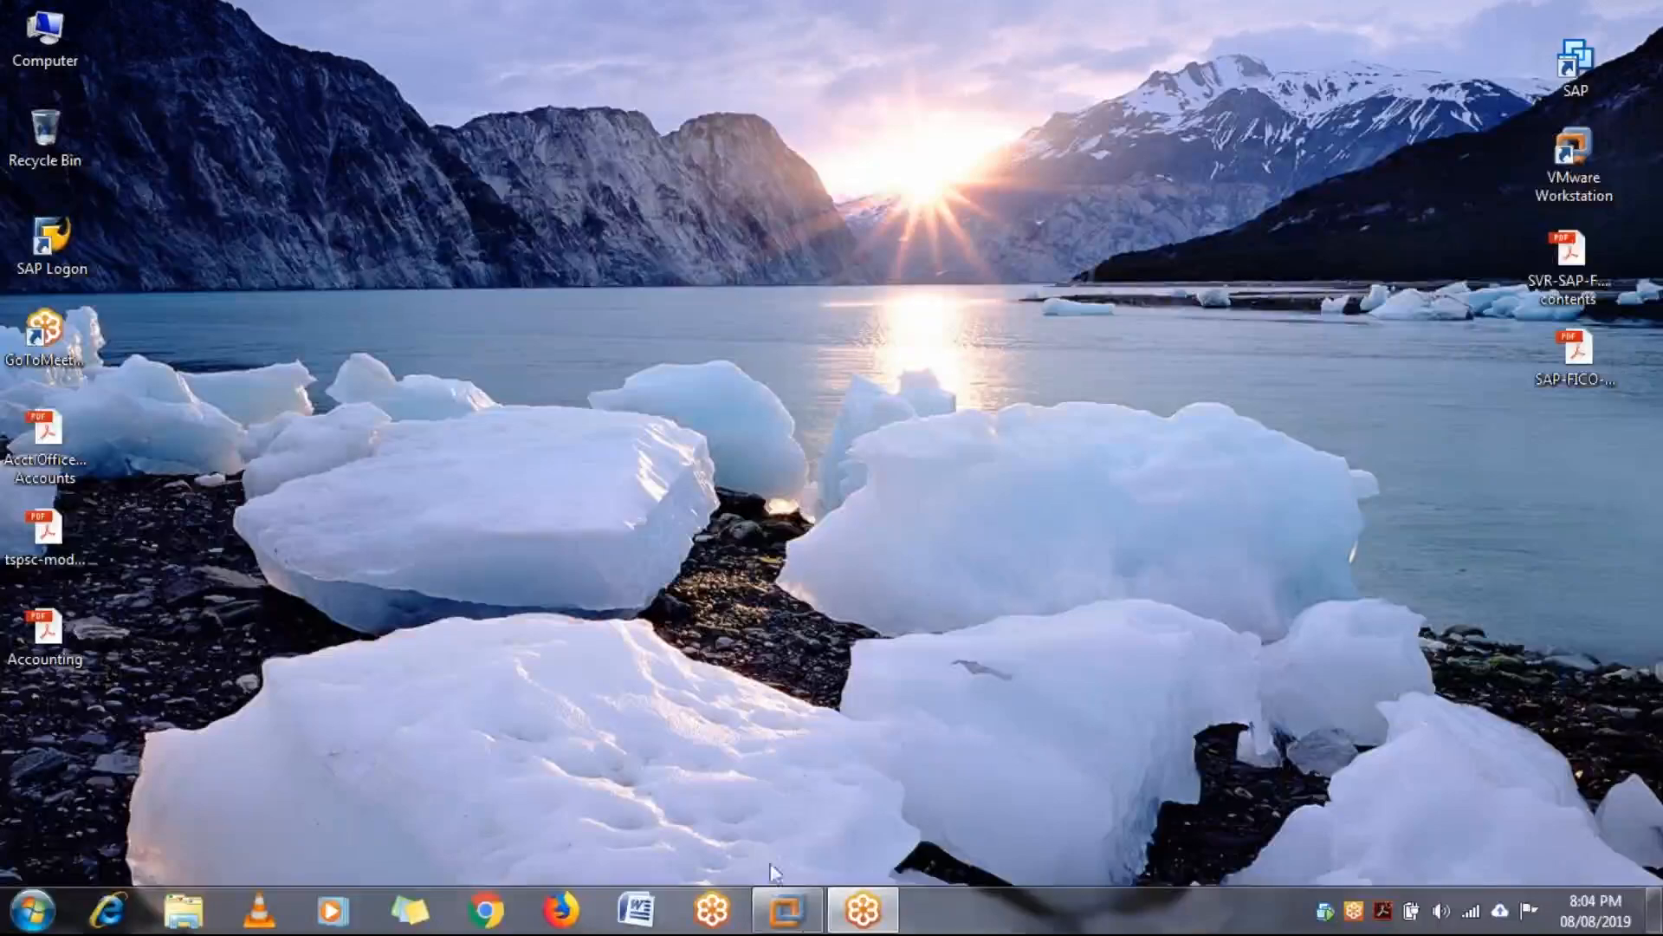
left_click(786, 909)
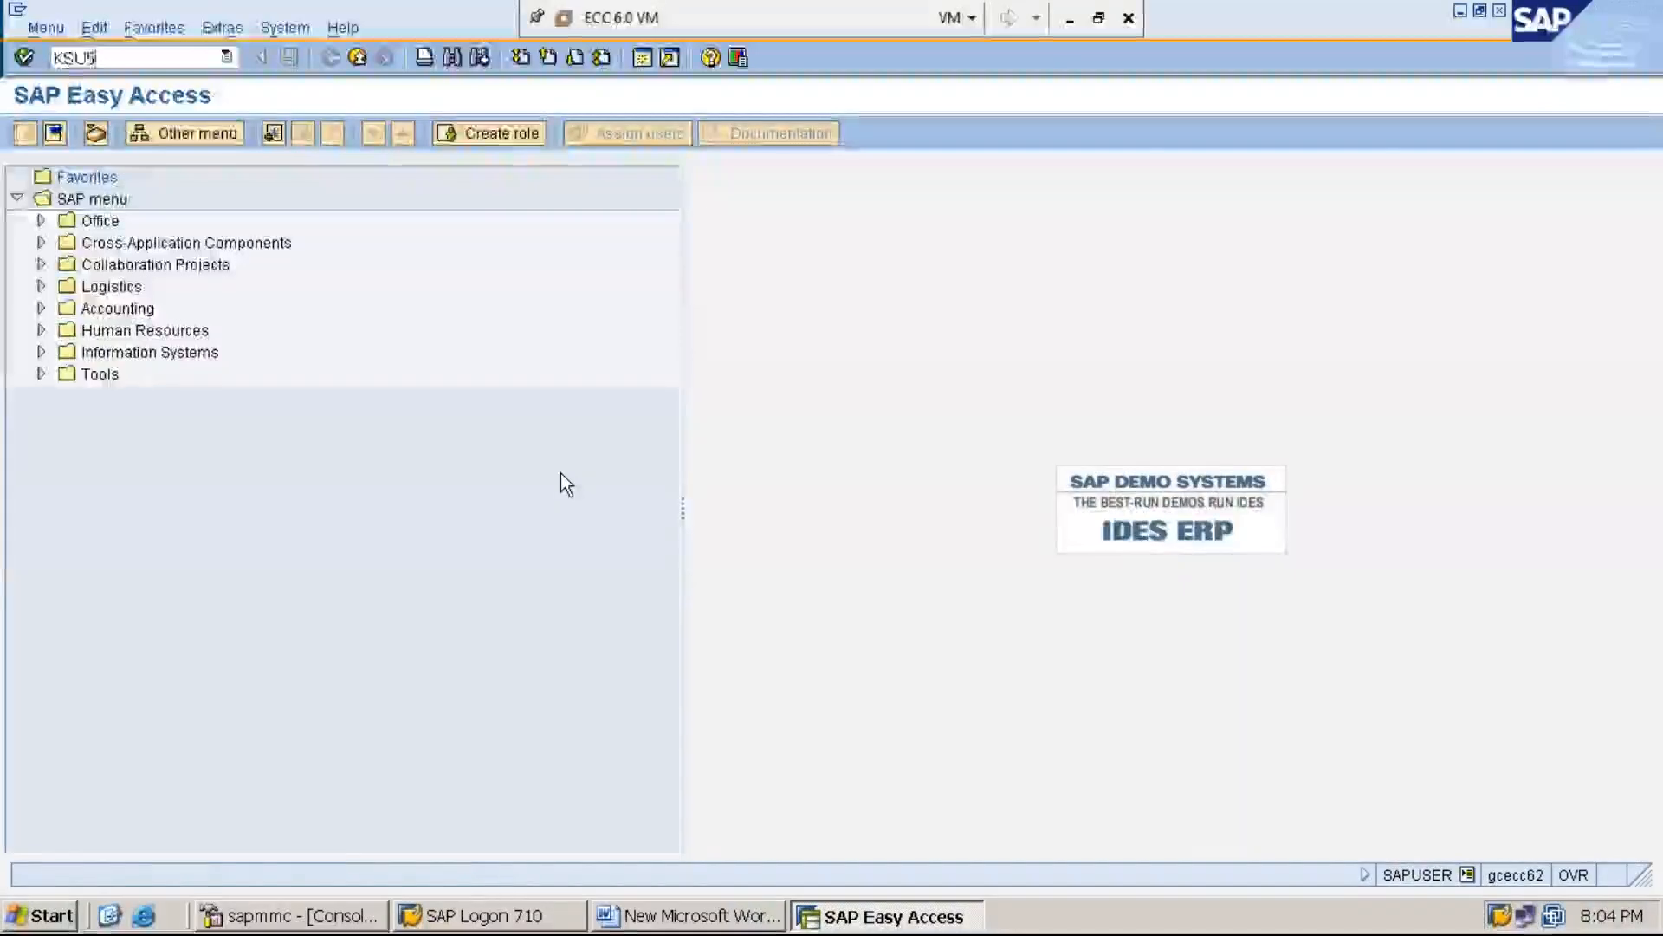
key("Return")
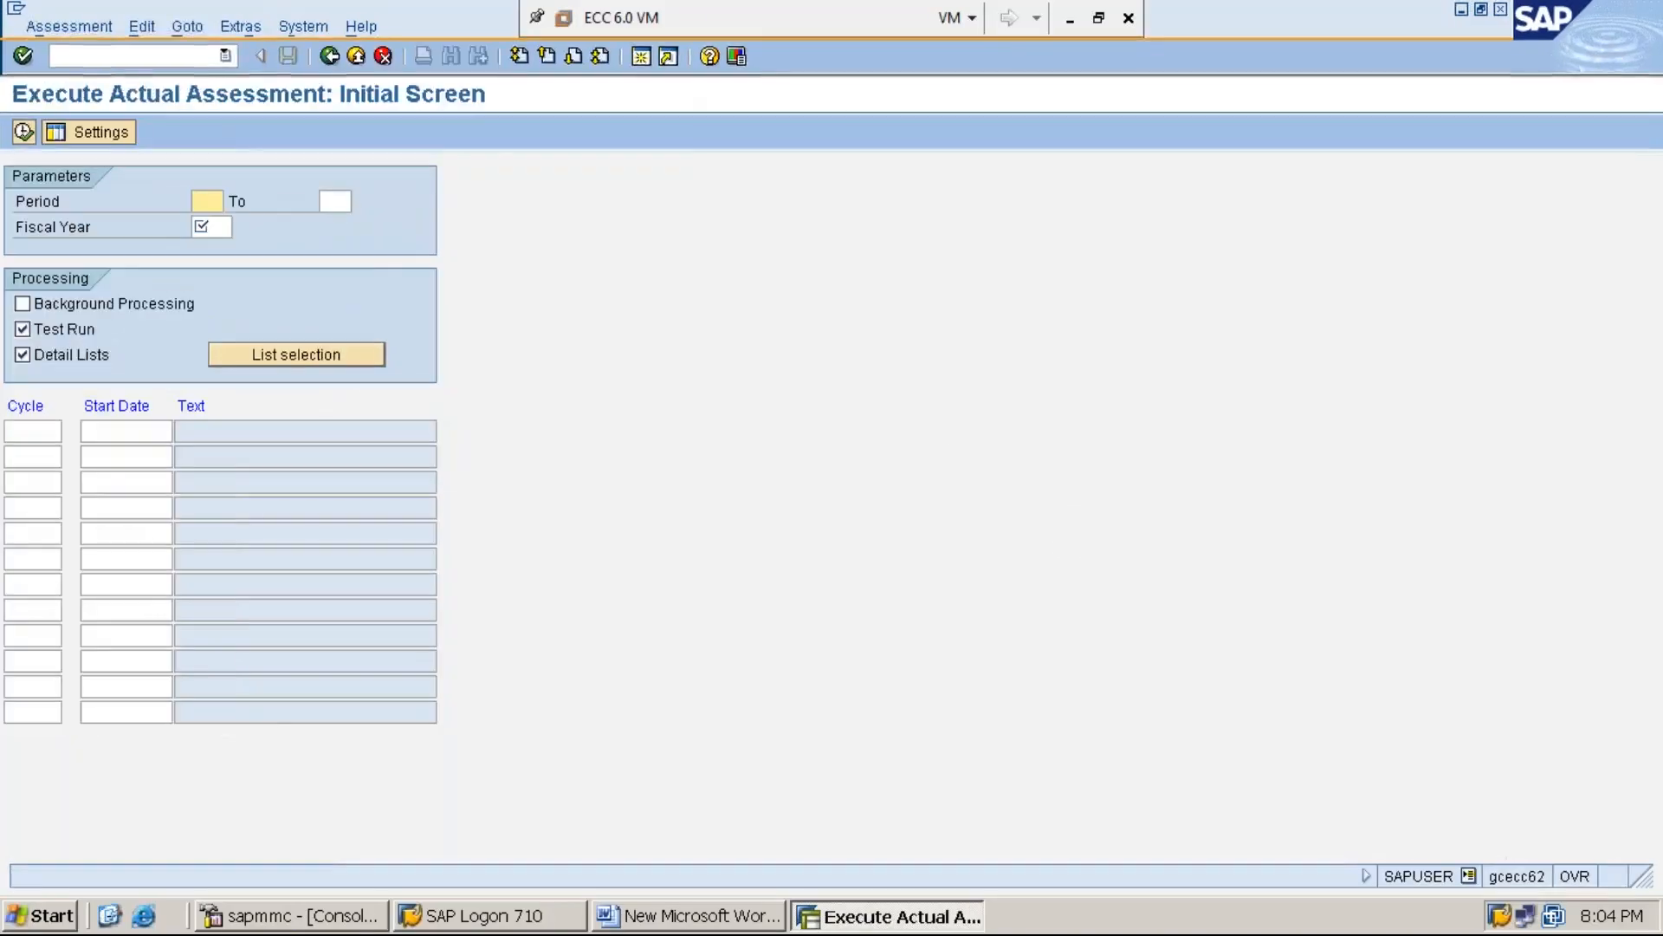
Create a new actual assessment cycle ASSMT2 with start date 01.04.2019 and proceed to its header data
left_click(241, 29)
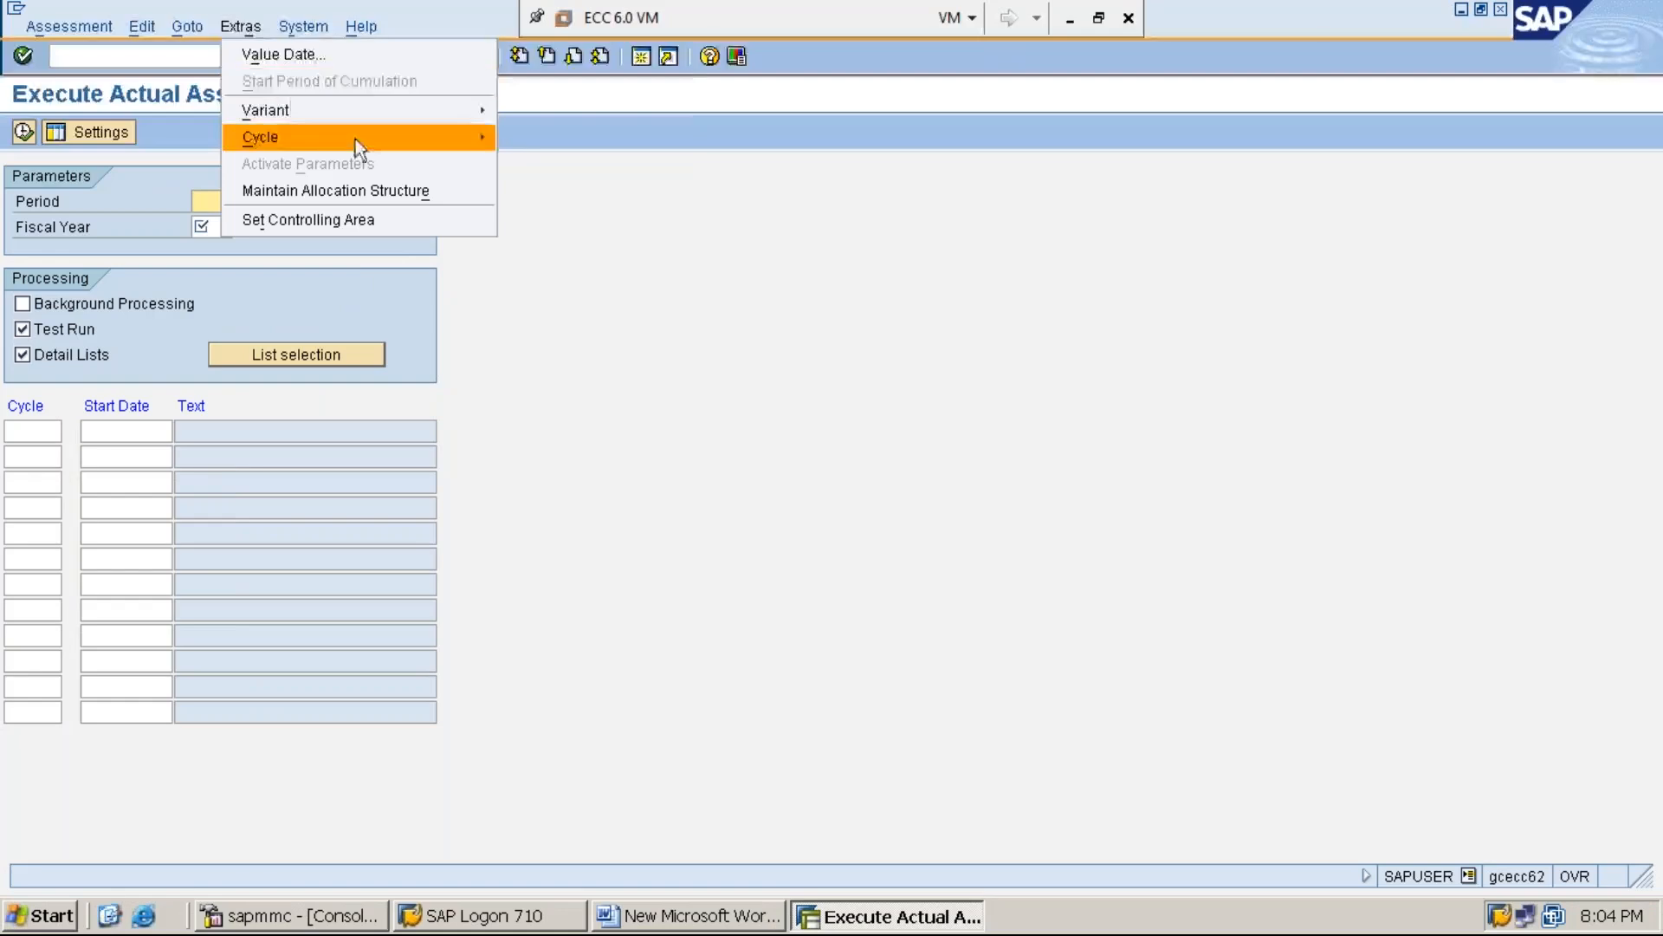
mouse_move(378, 138)
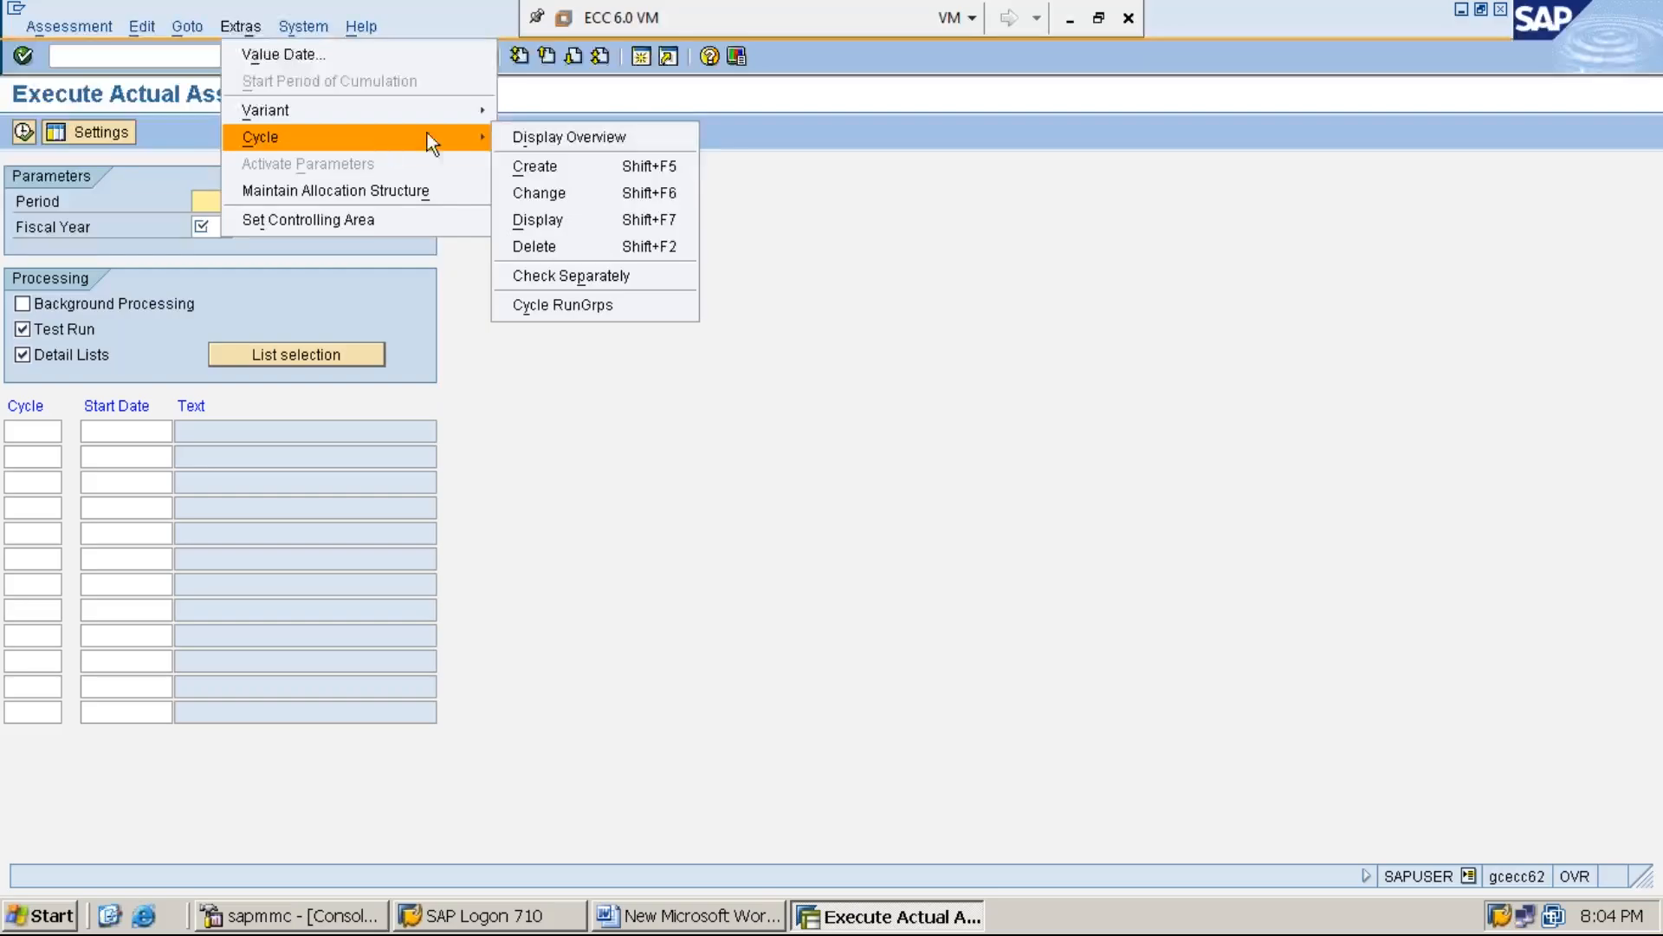
left_click(575, 170)
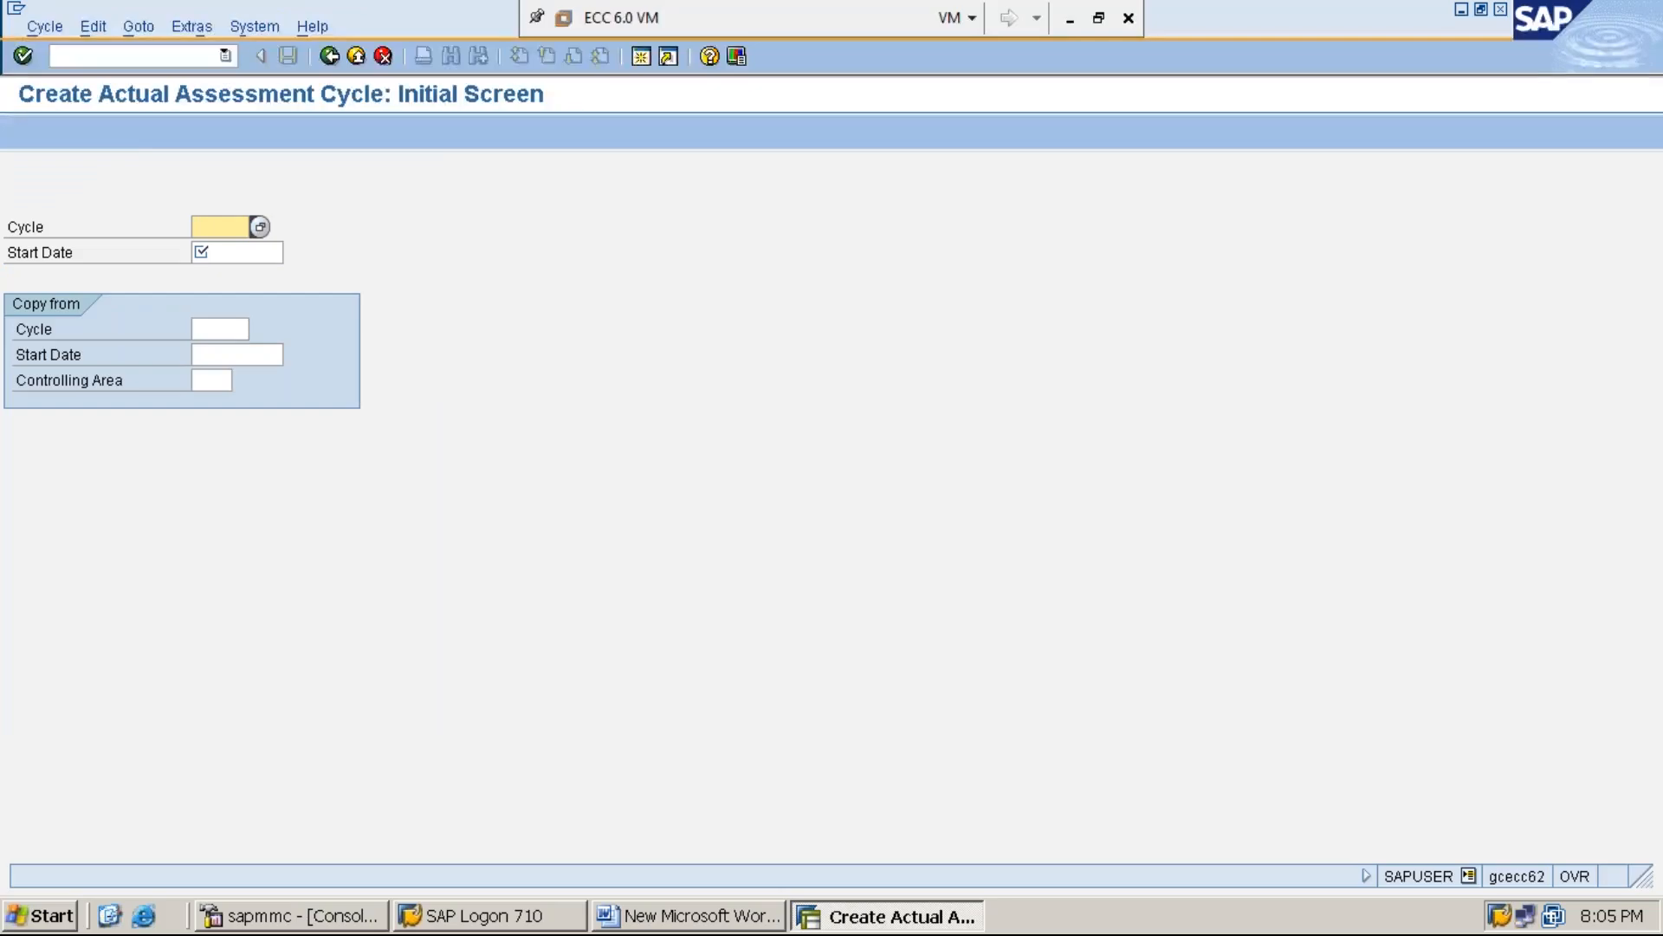
type("A")
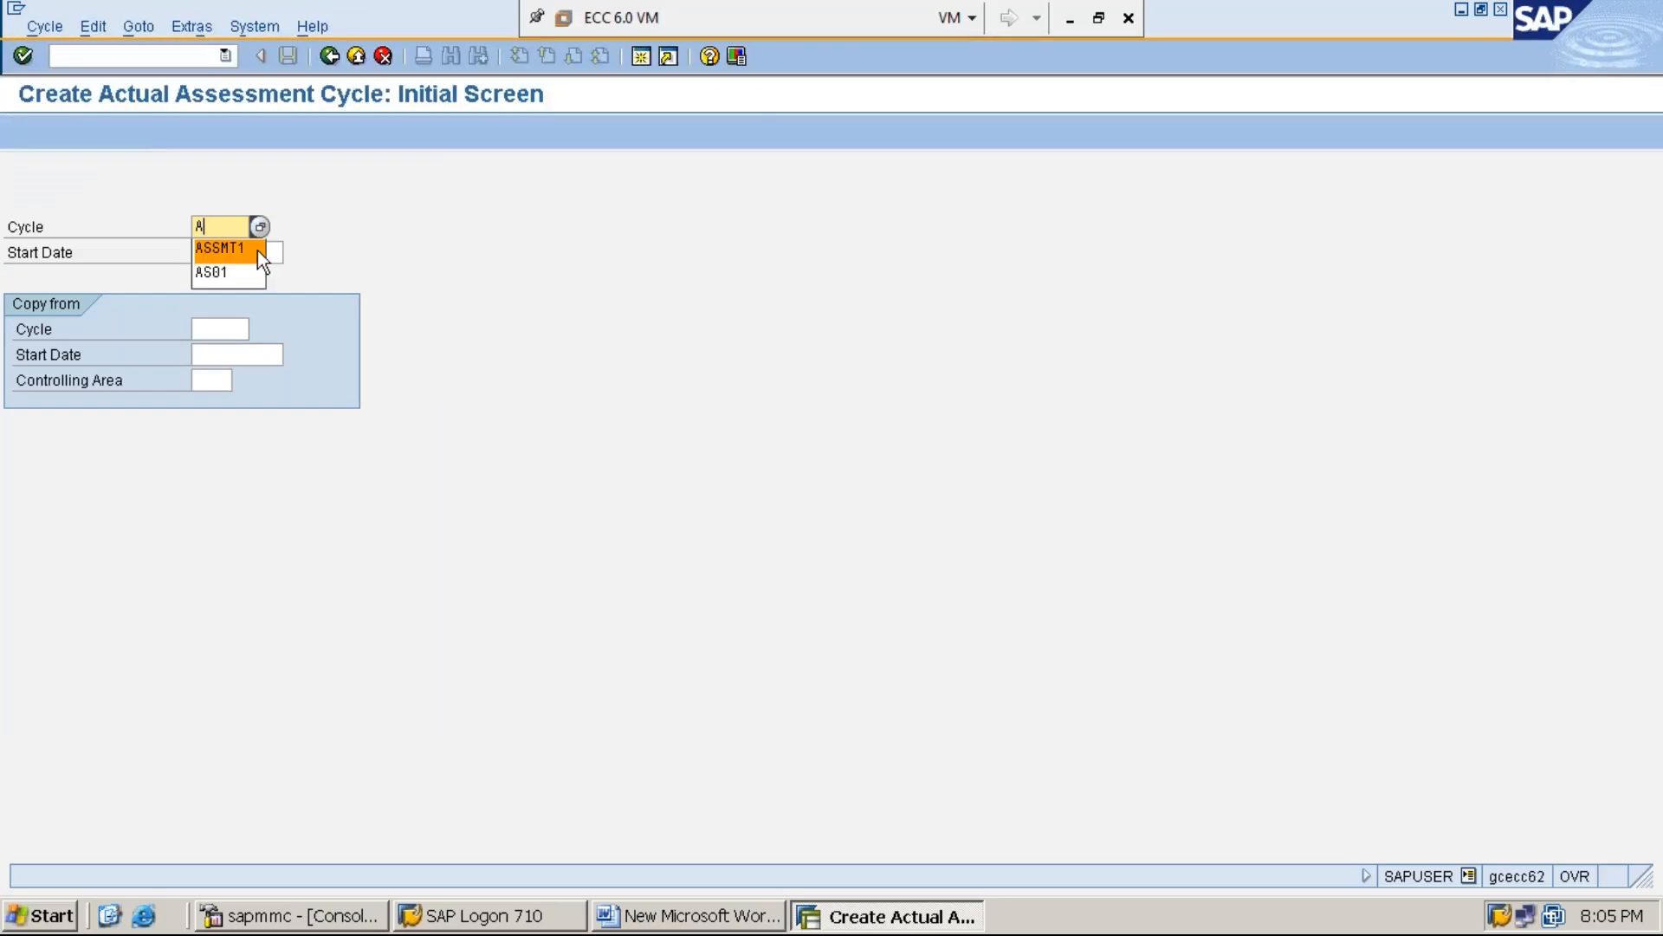
left_click(257, 250)
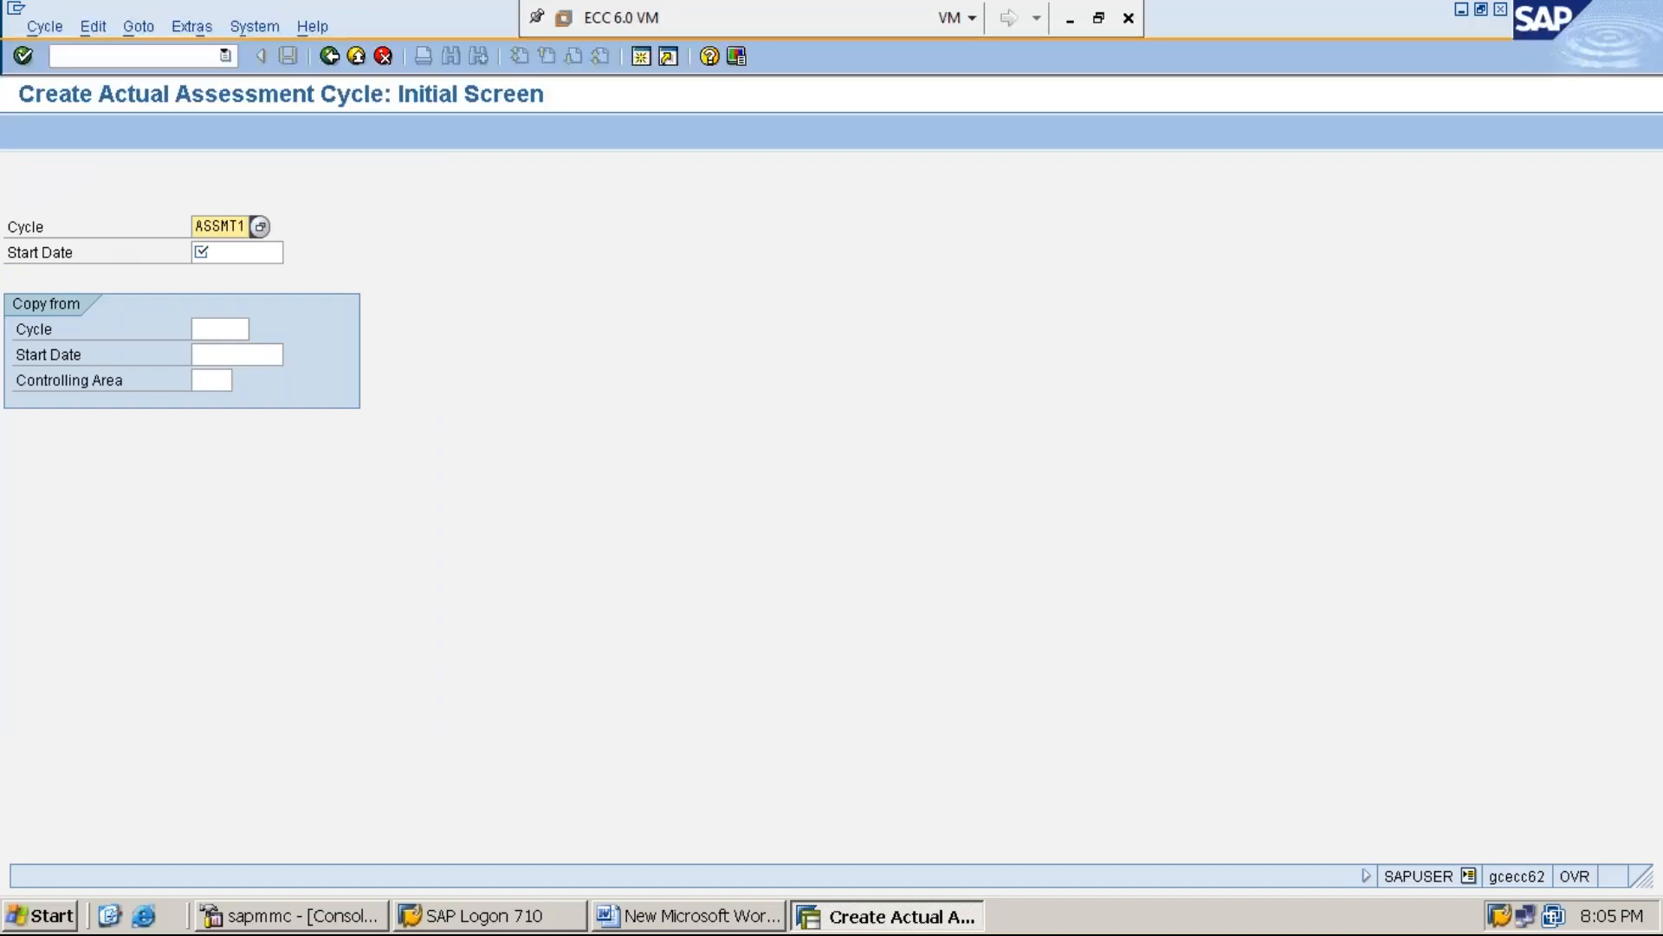
key("BackSpace")
type("2")
key("Tab")
type("0")
key("Down")
key("Return")
key("Return")
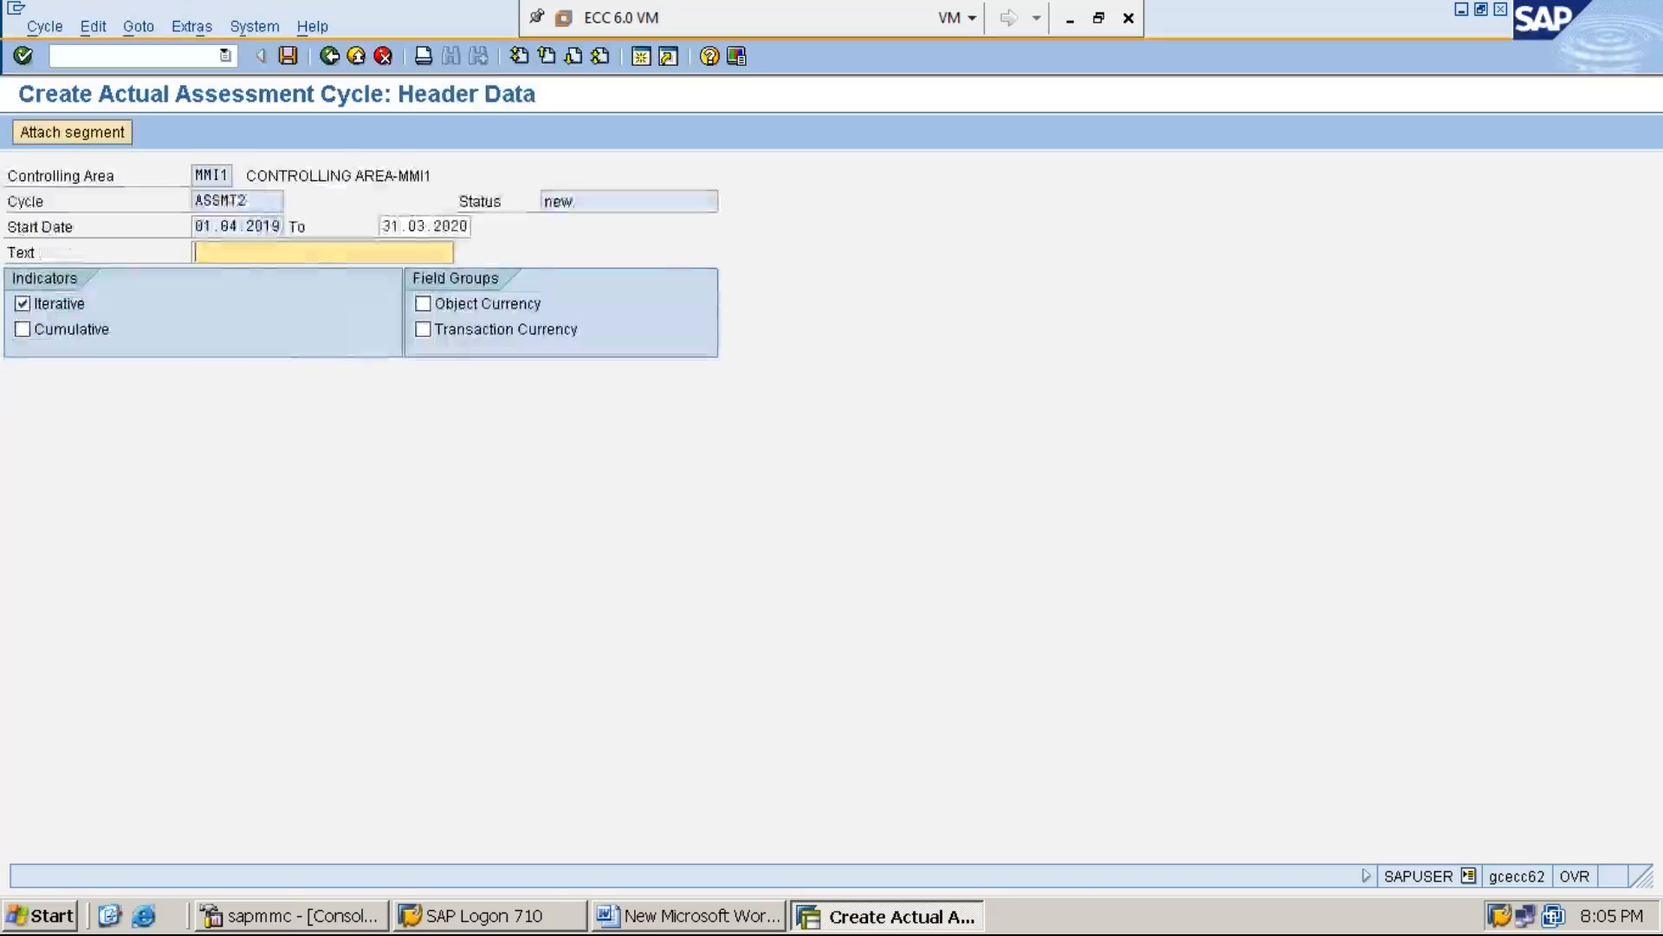
Enter ASSESSMENT CYCLE-2 as the cycle's descriptive text
type("A")
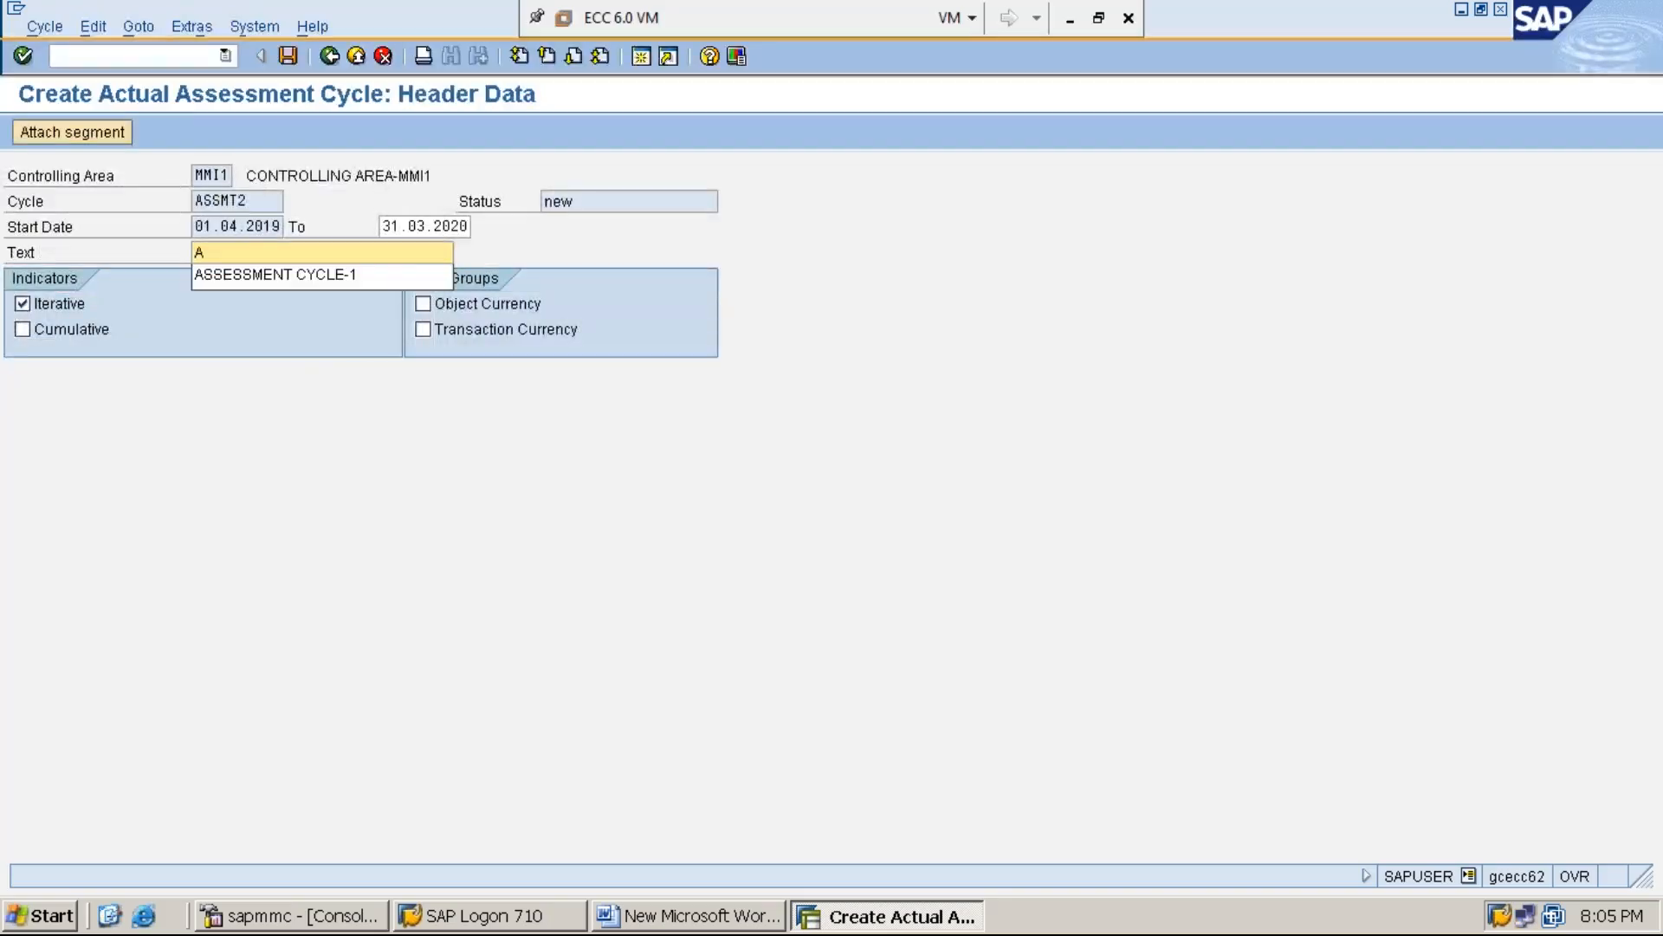
key("Down")
key("BackSpace")
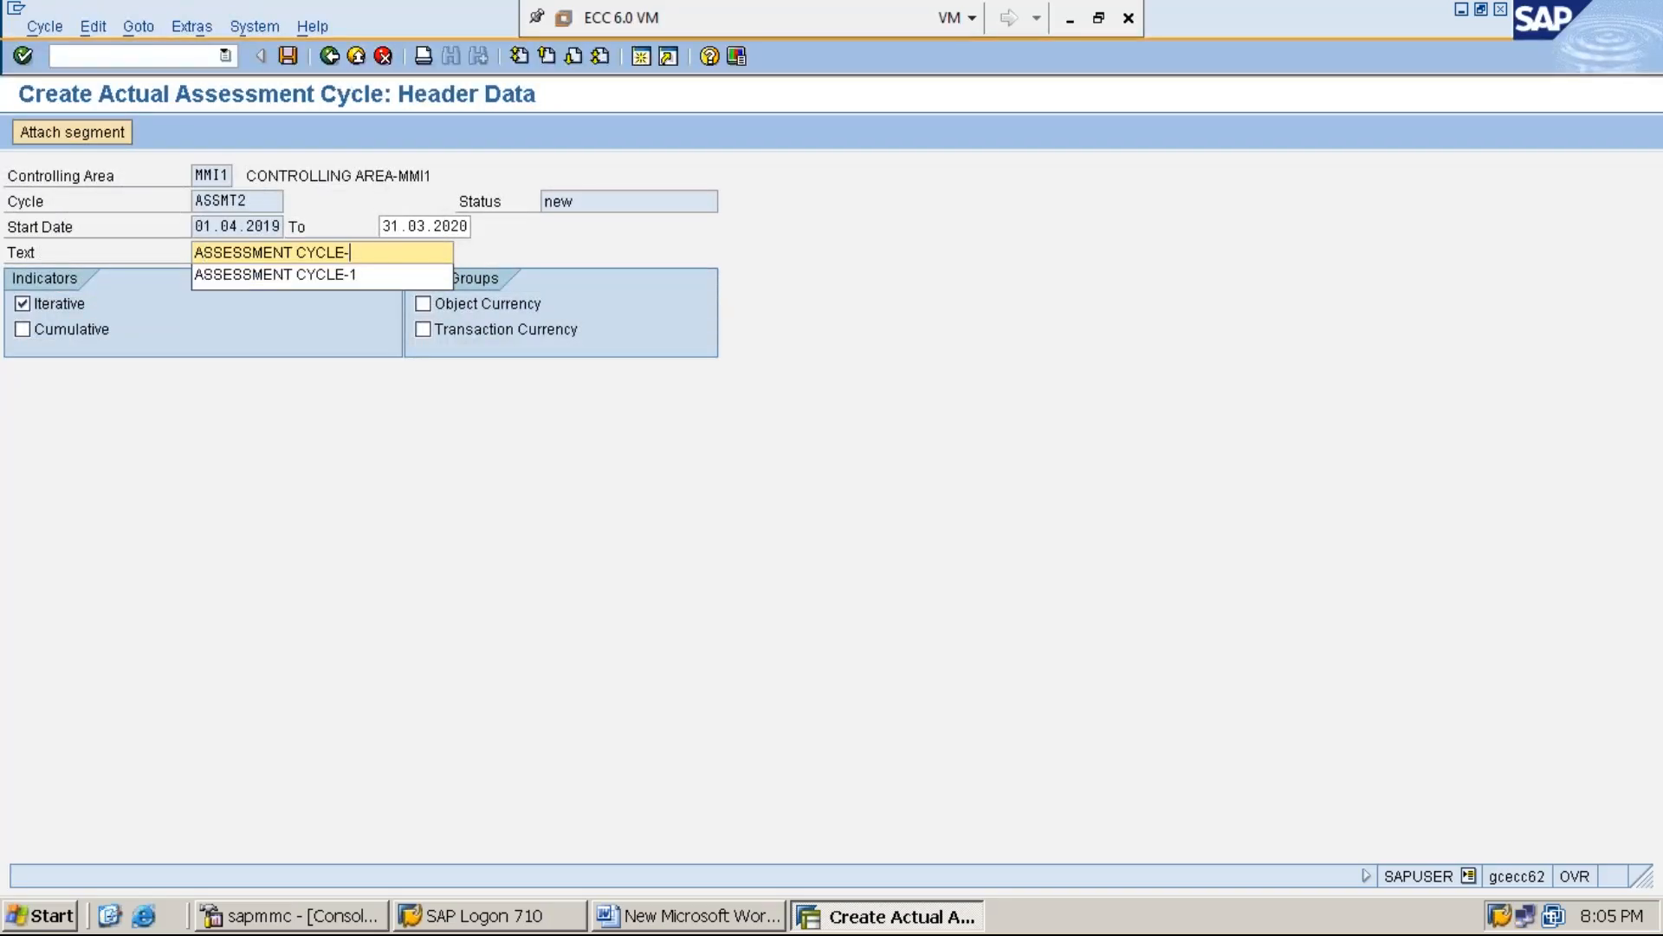
type("2")
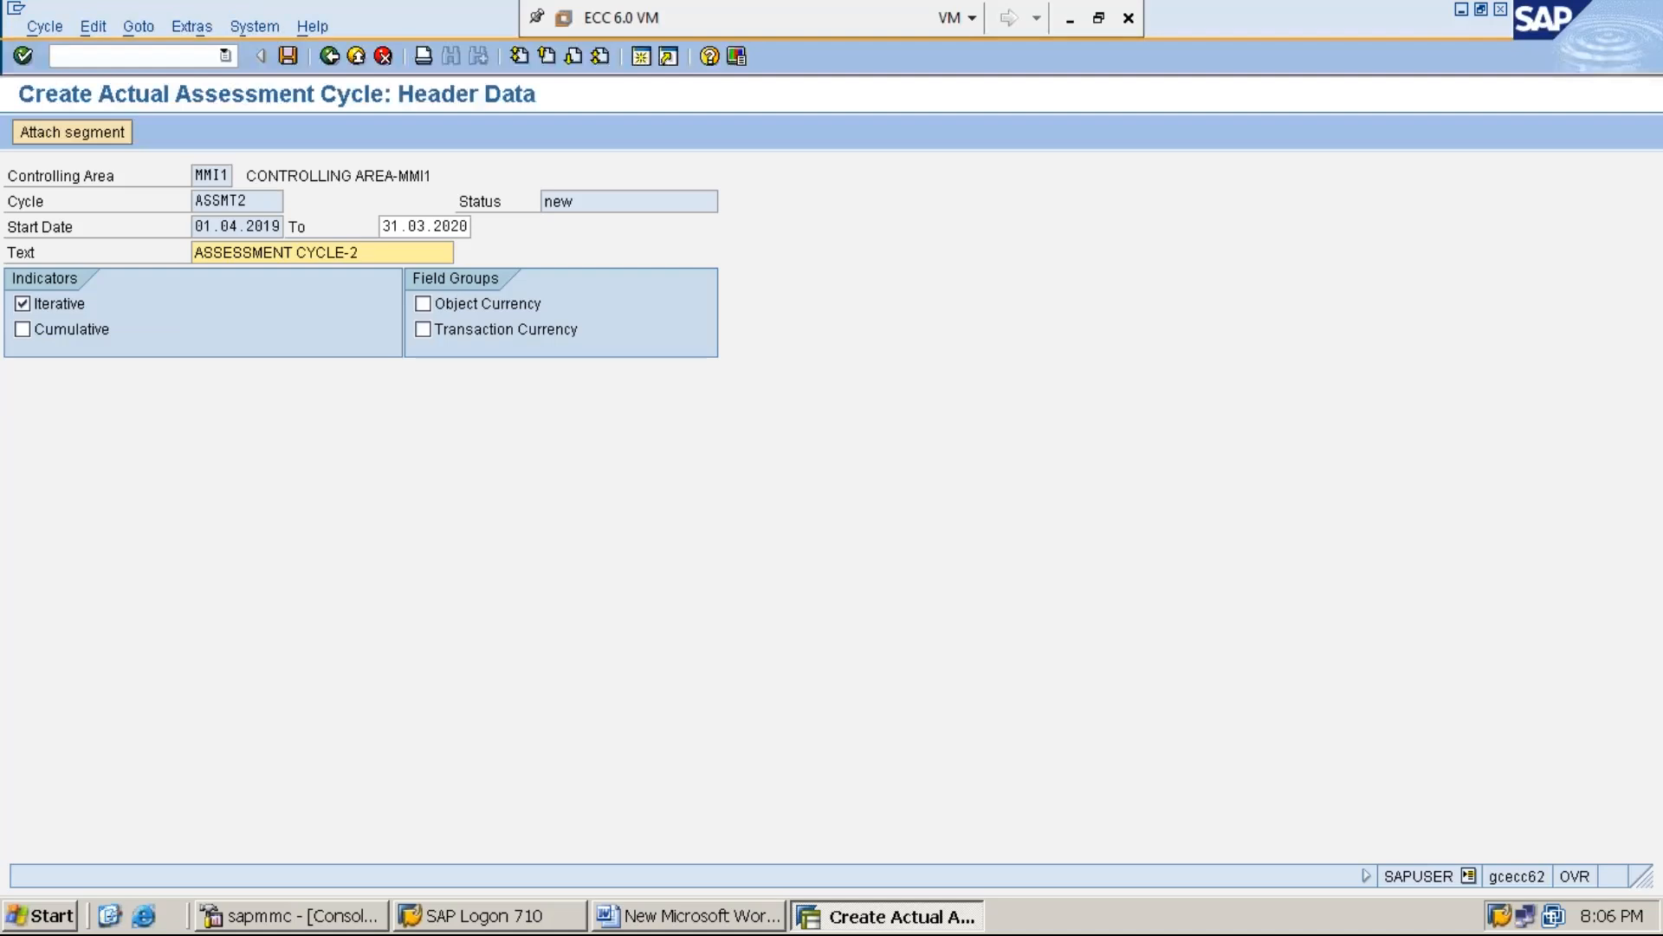
Attach a segment to the cycle, named SEGMENT-1 with the description ASSESSMENT CYCLE SEGMENT-1
left_click(102, 137)
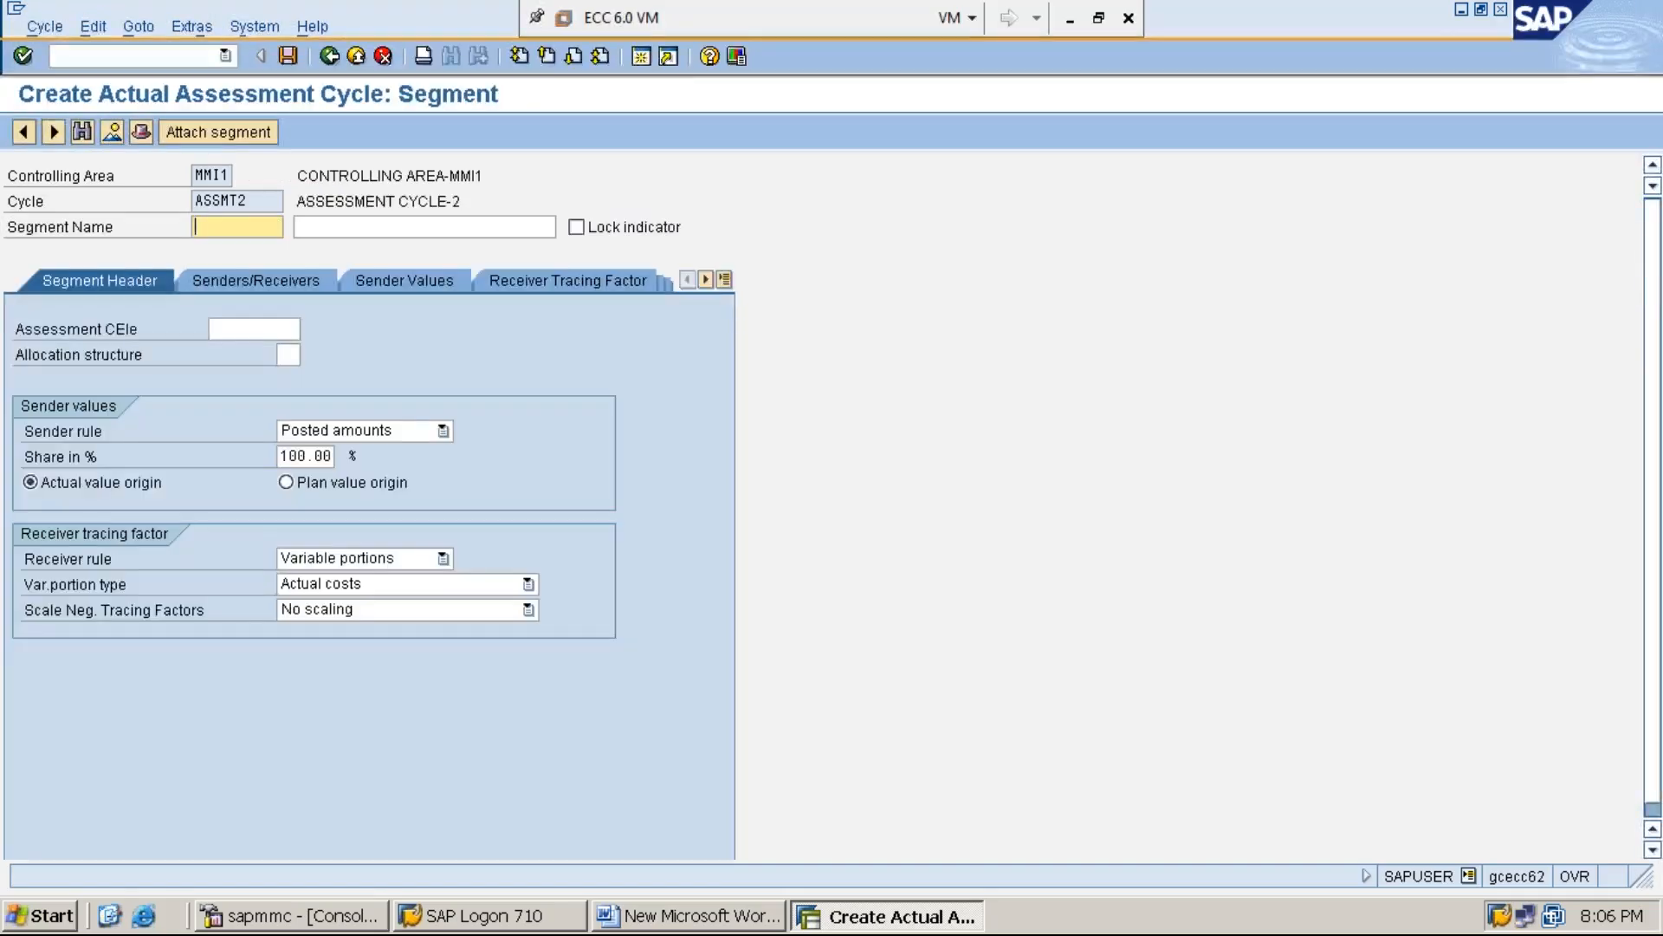
type("S")
key("Down")
key("Return")
left_click(354, 228)
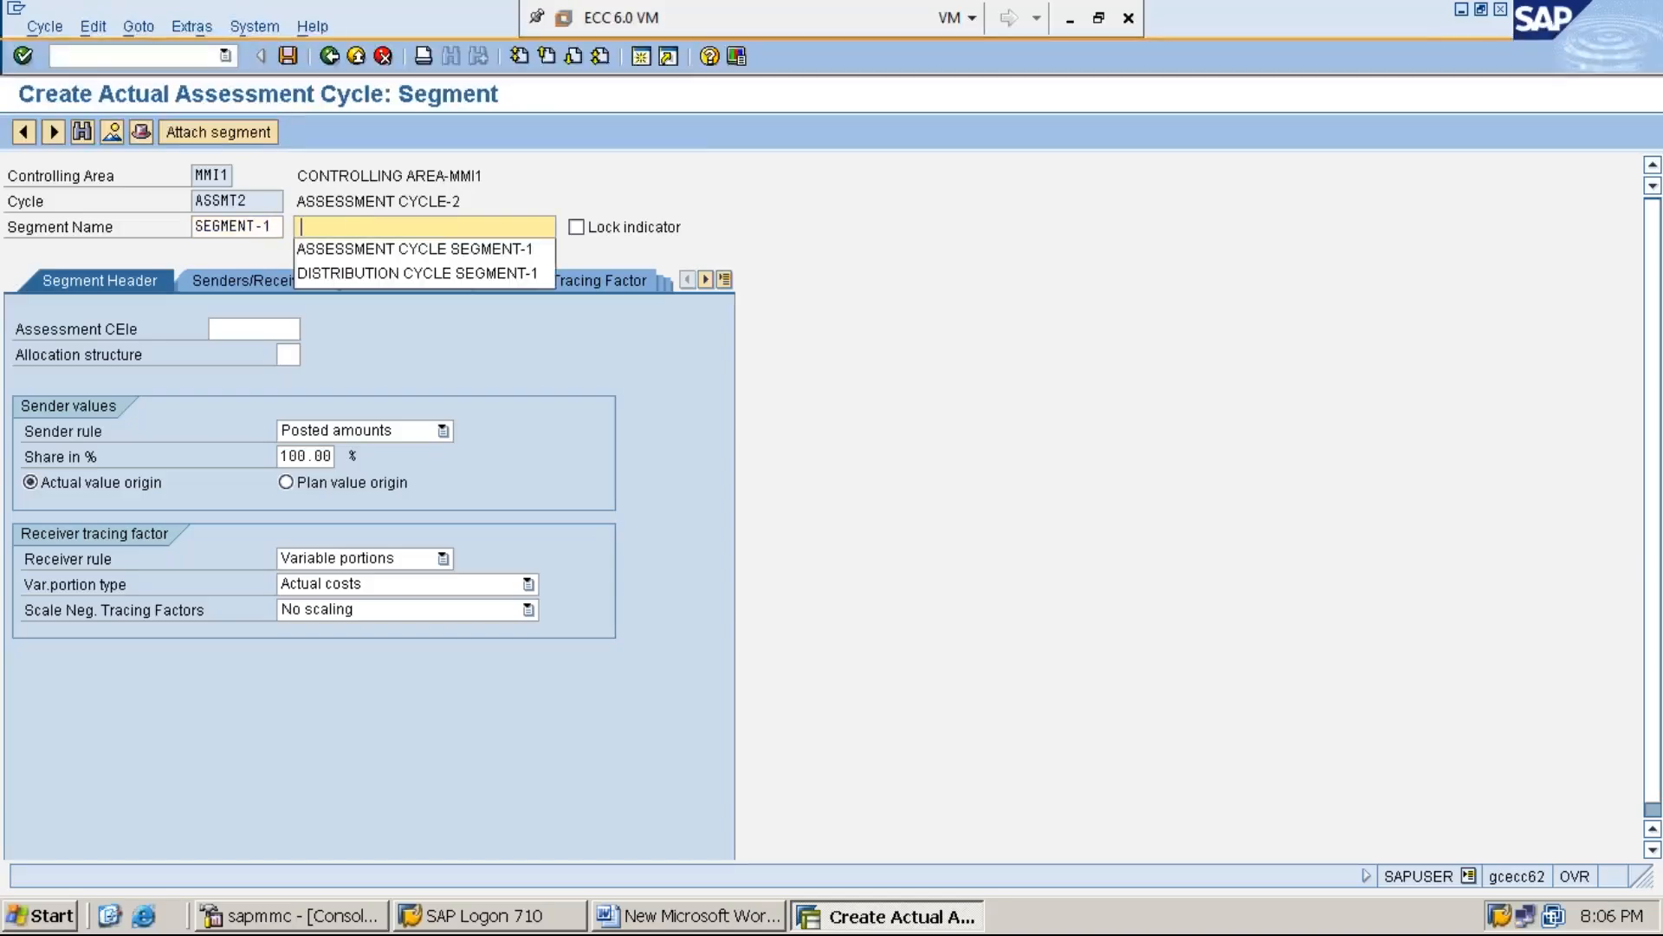
left_click(373, 251)
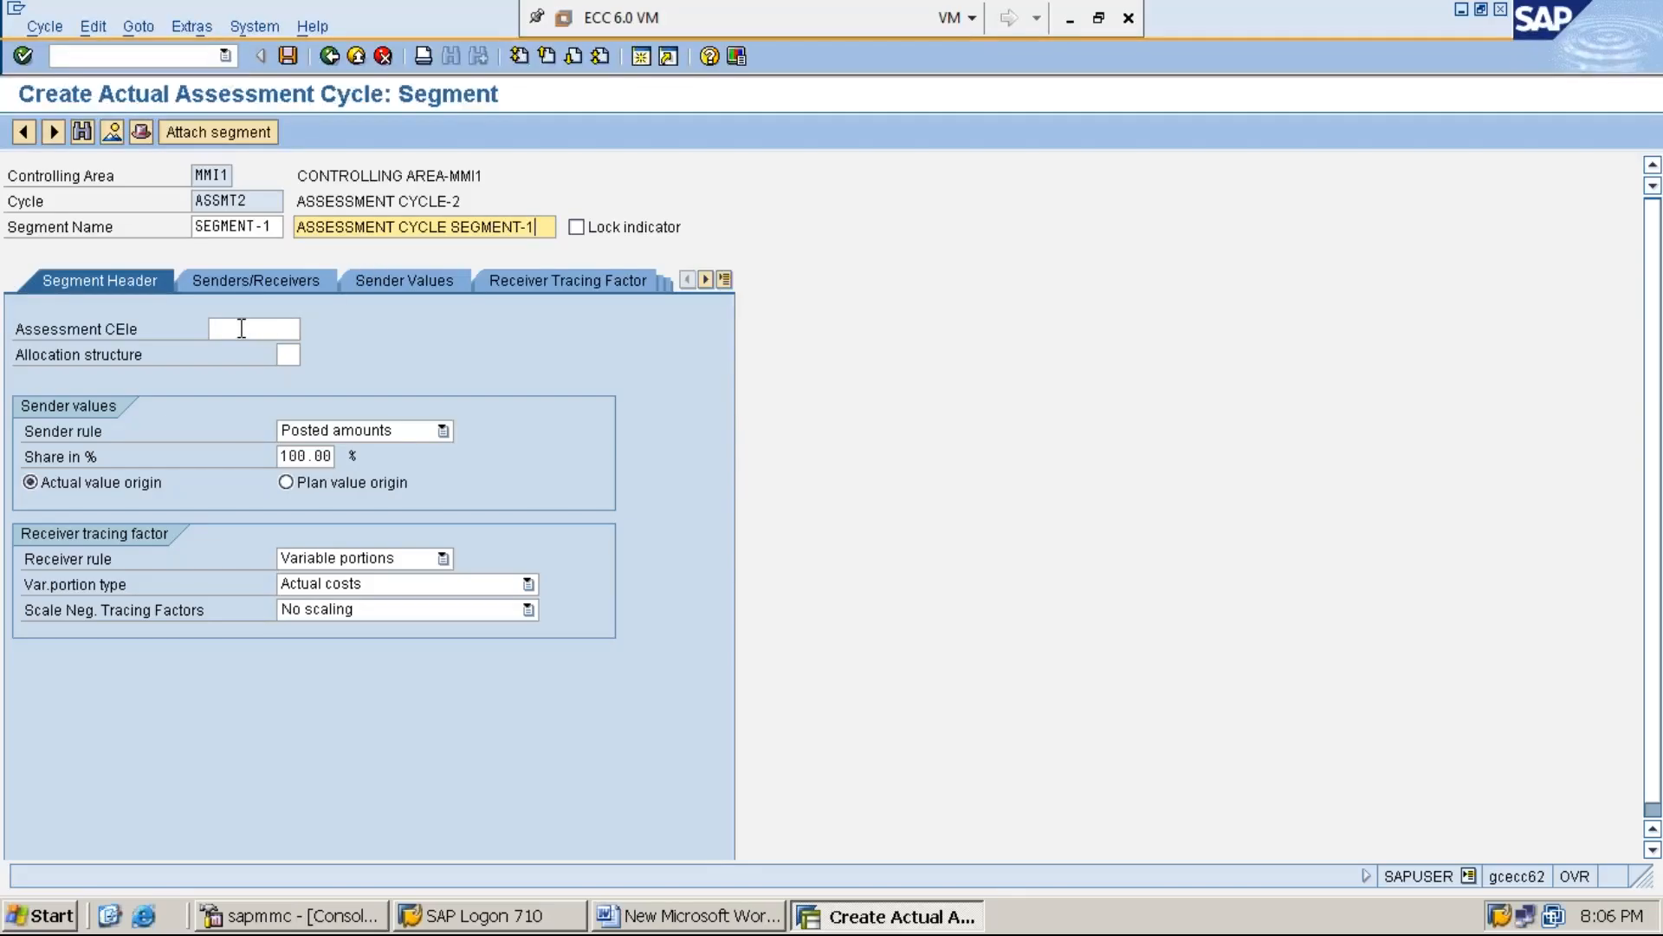
Look up the available assessment cost elements and assign 921001 to the segment
left_click(242, 328)
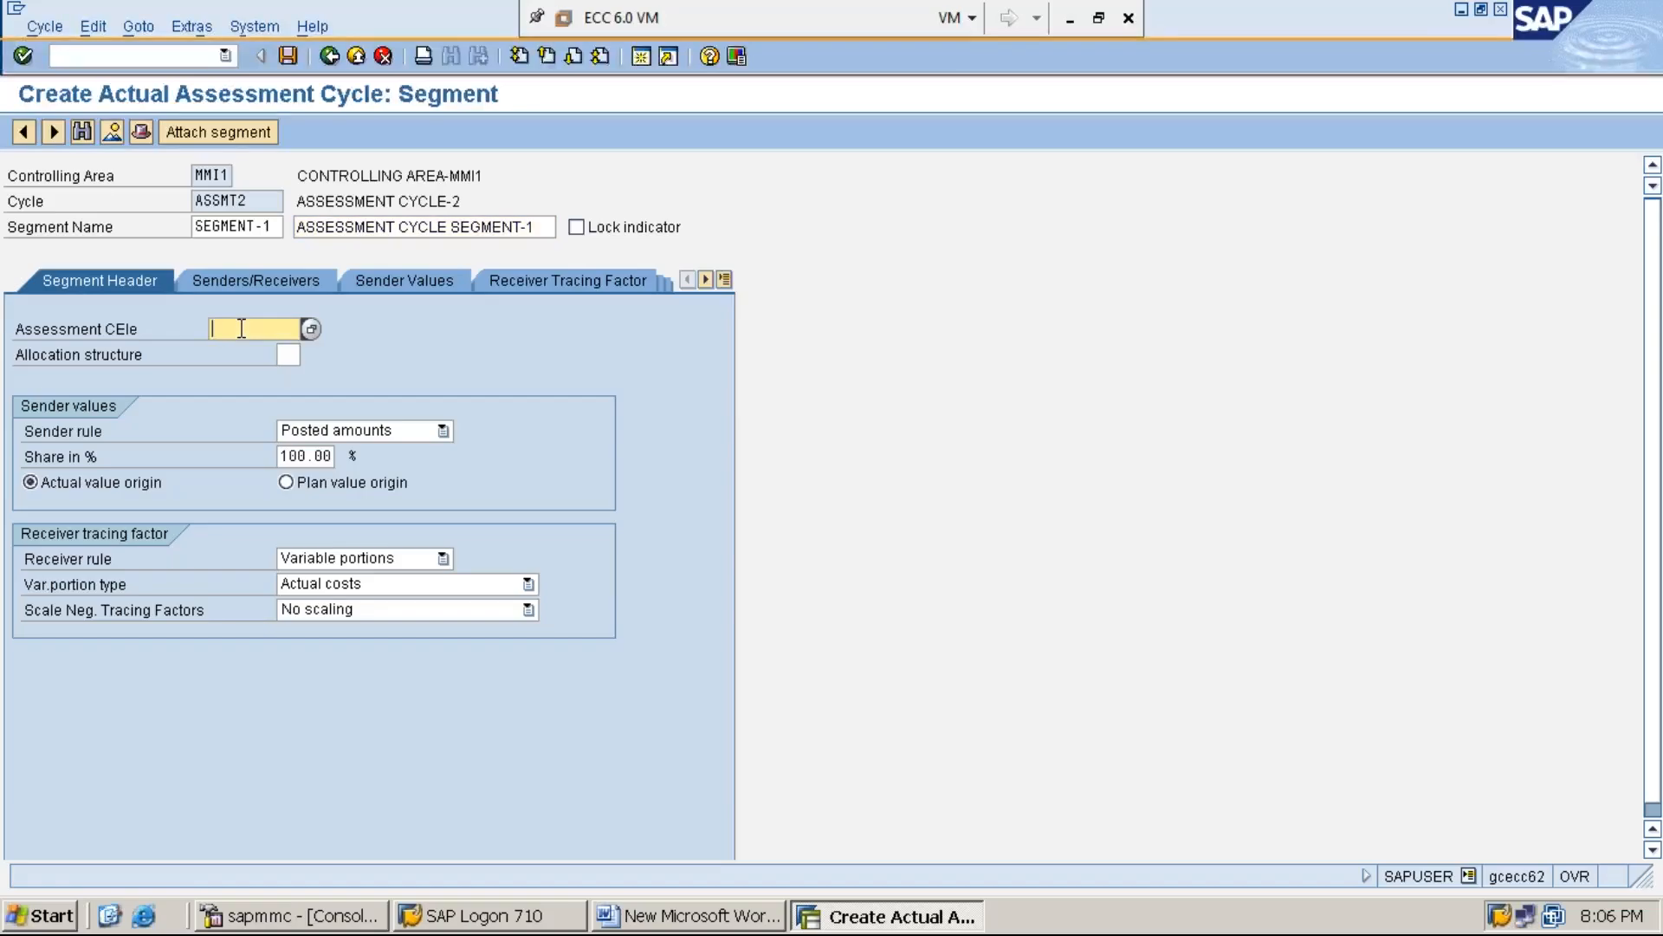
left_click(312, 330)
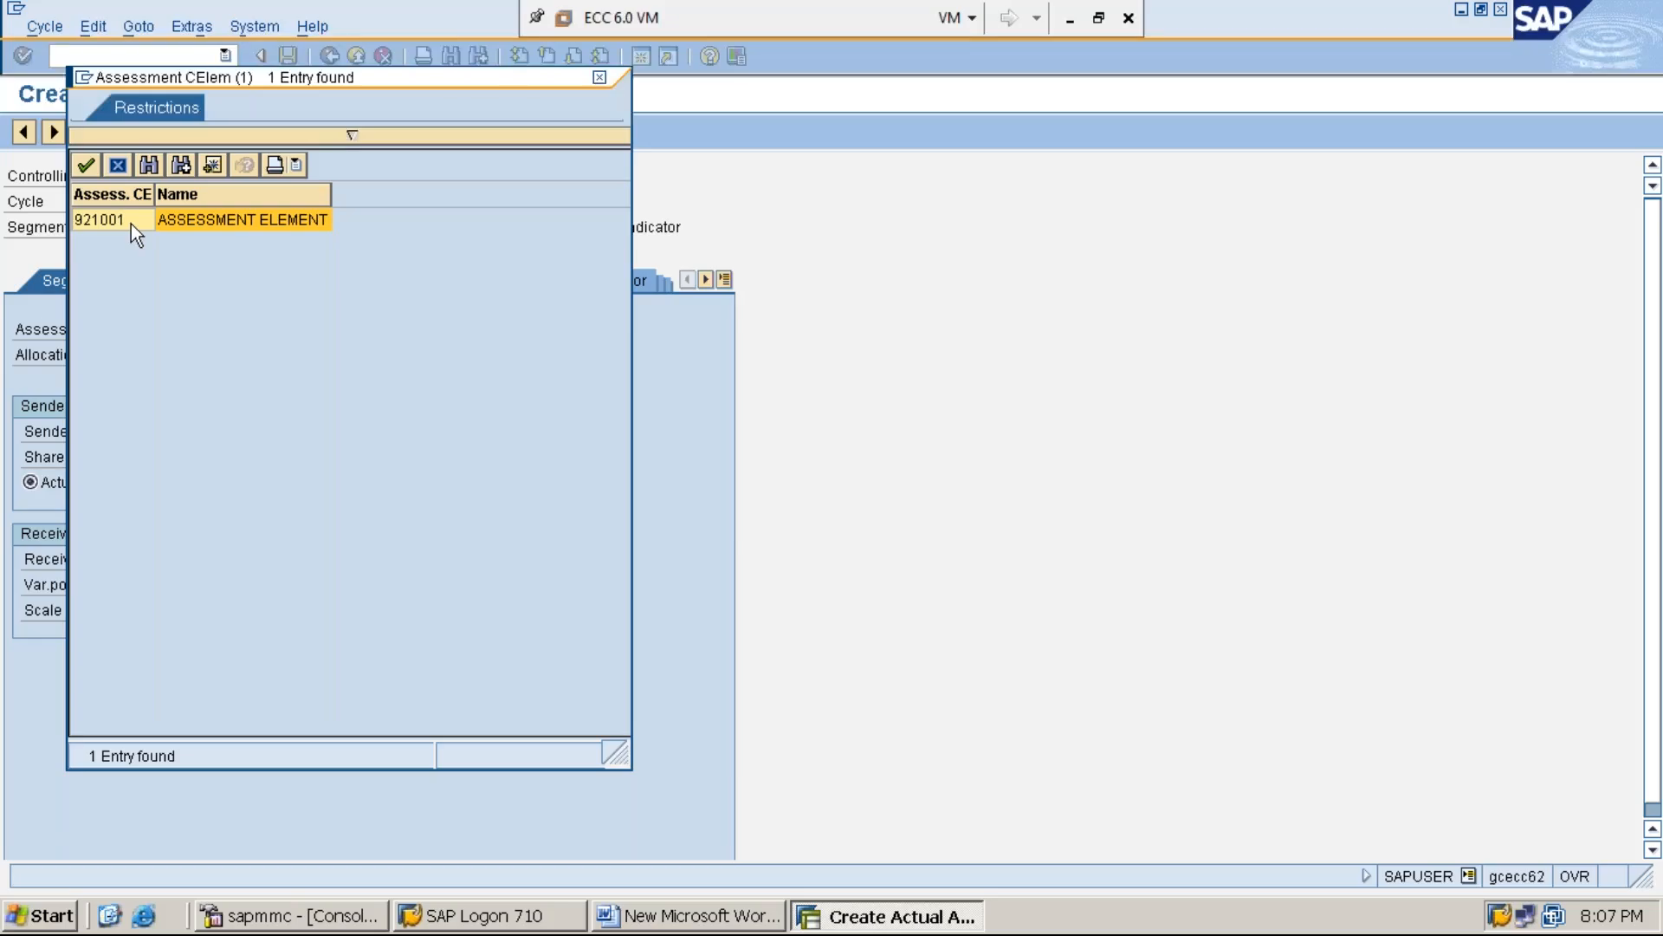
double_click(132, 221)
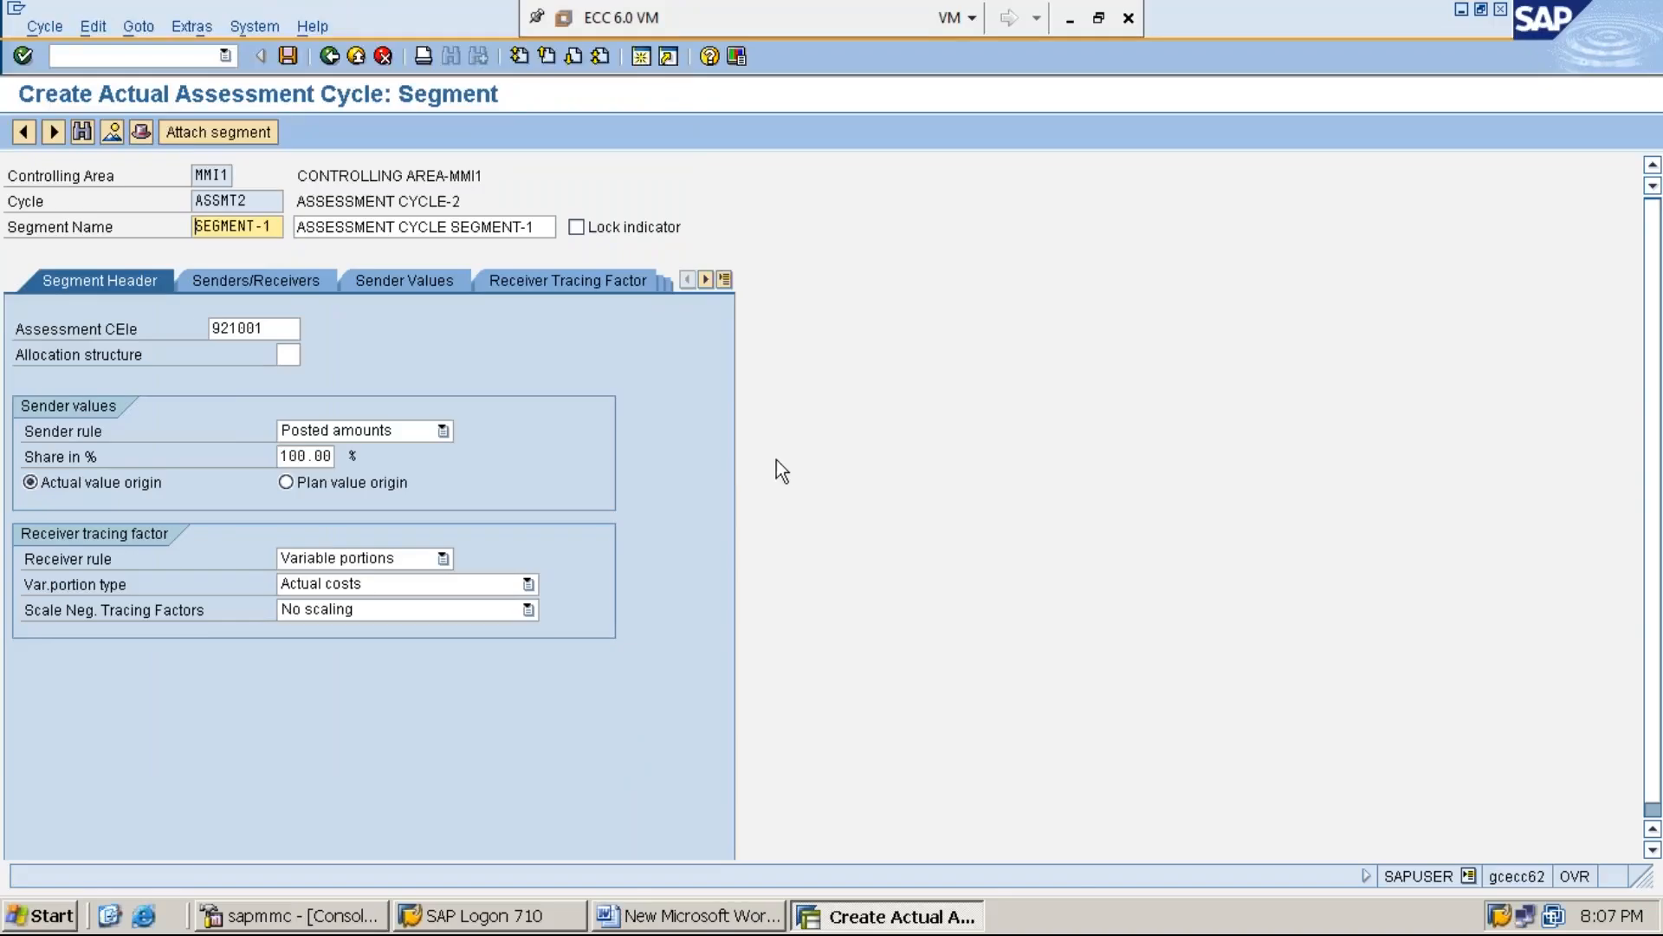
Check the Word notes, return to the segment in SAP and set its variable portion type to Plan Stat. Key Figures
left_click(711, 920)
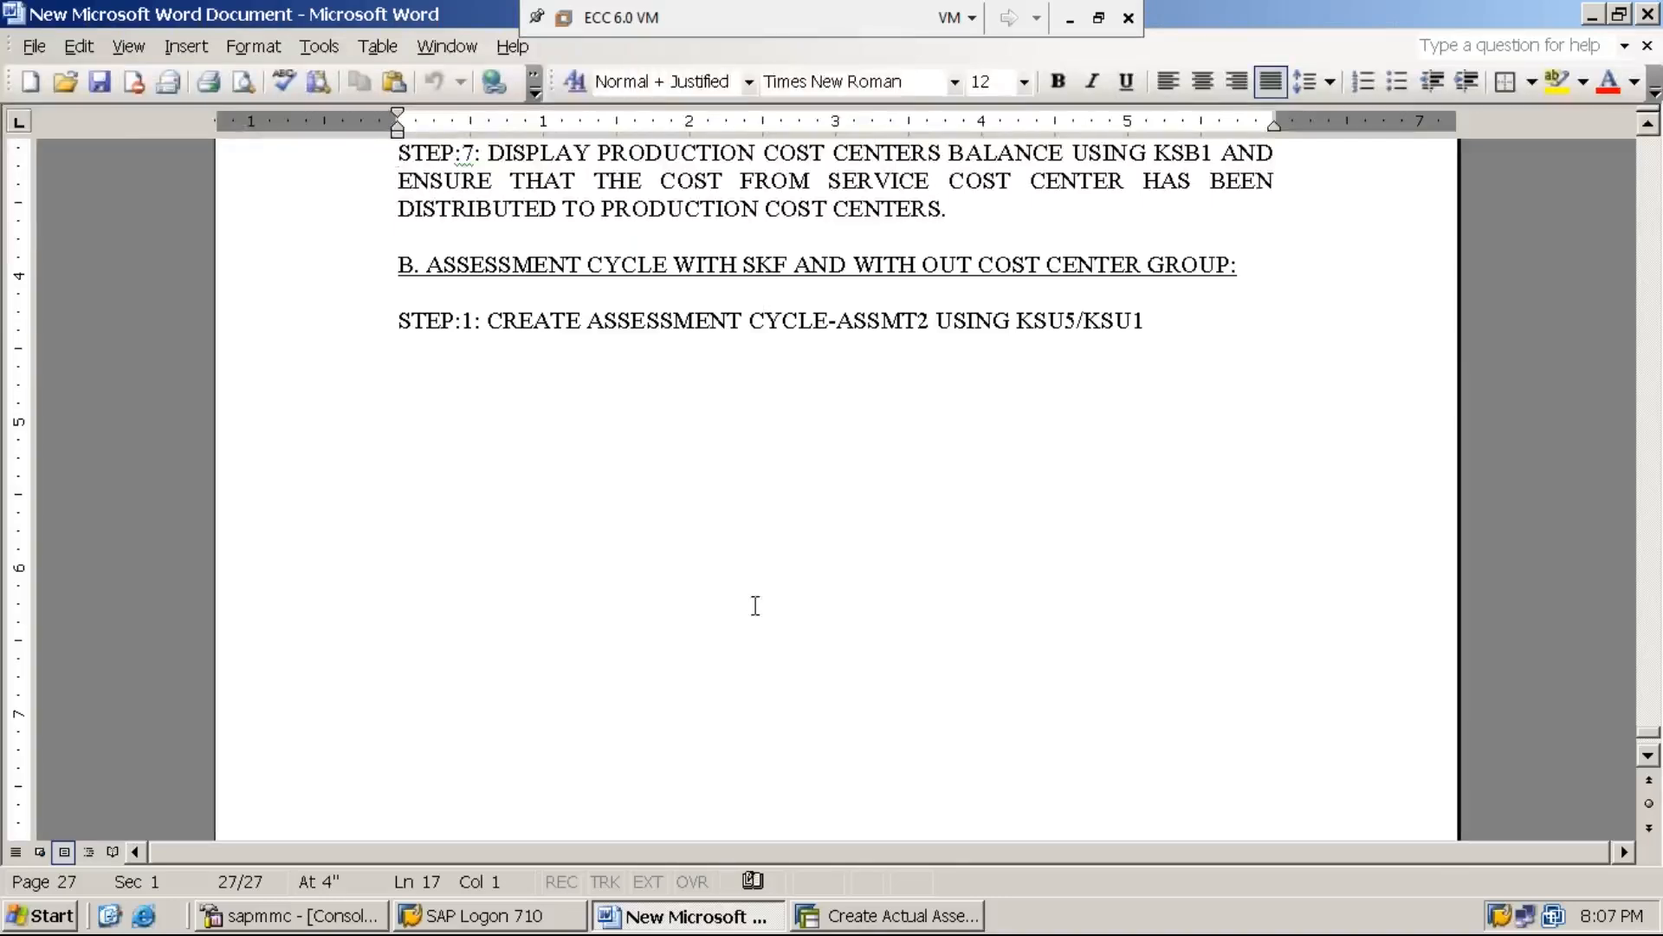
left_click(889, 918)
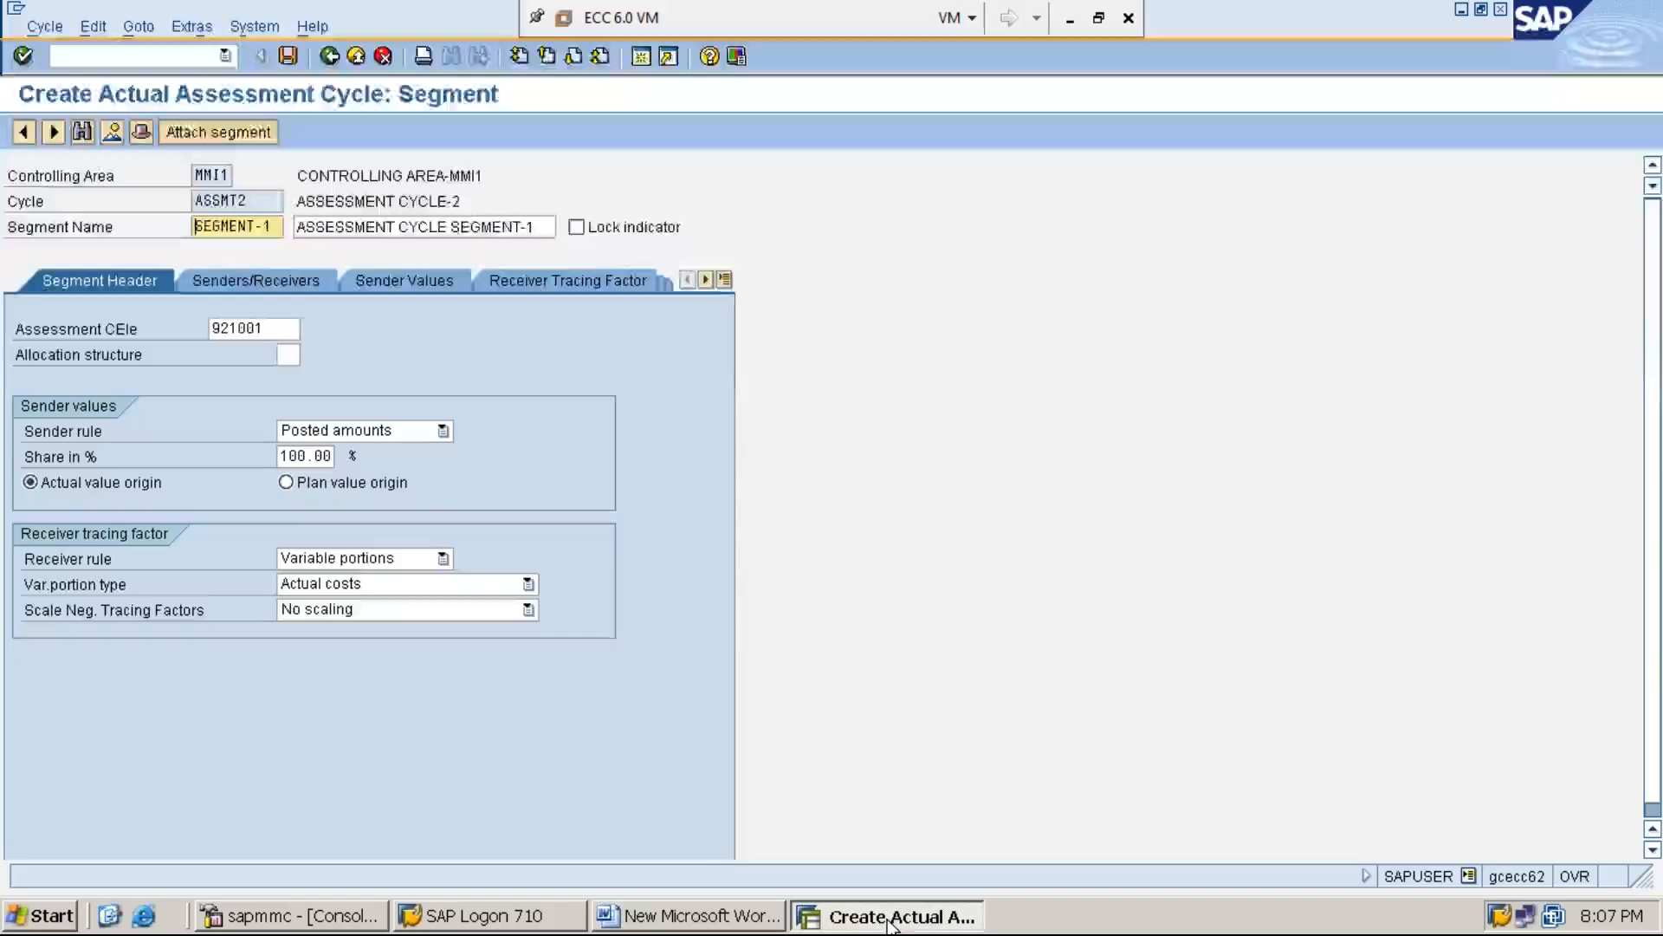
left_click(95, 586)
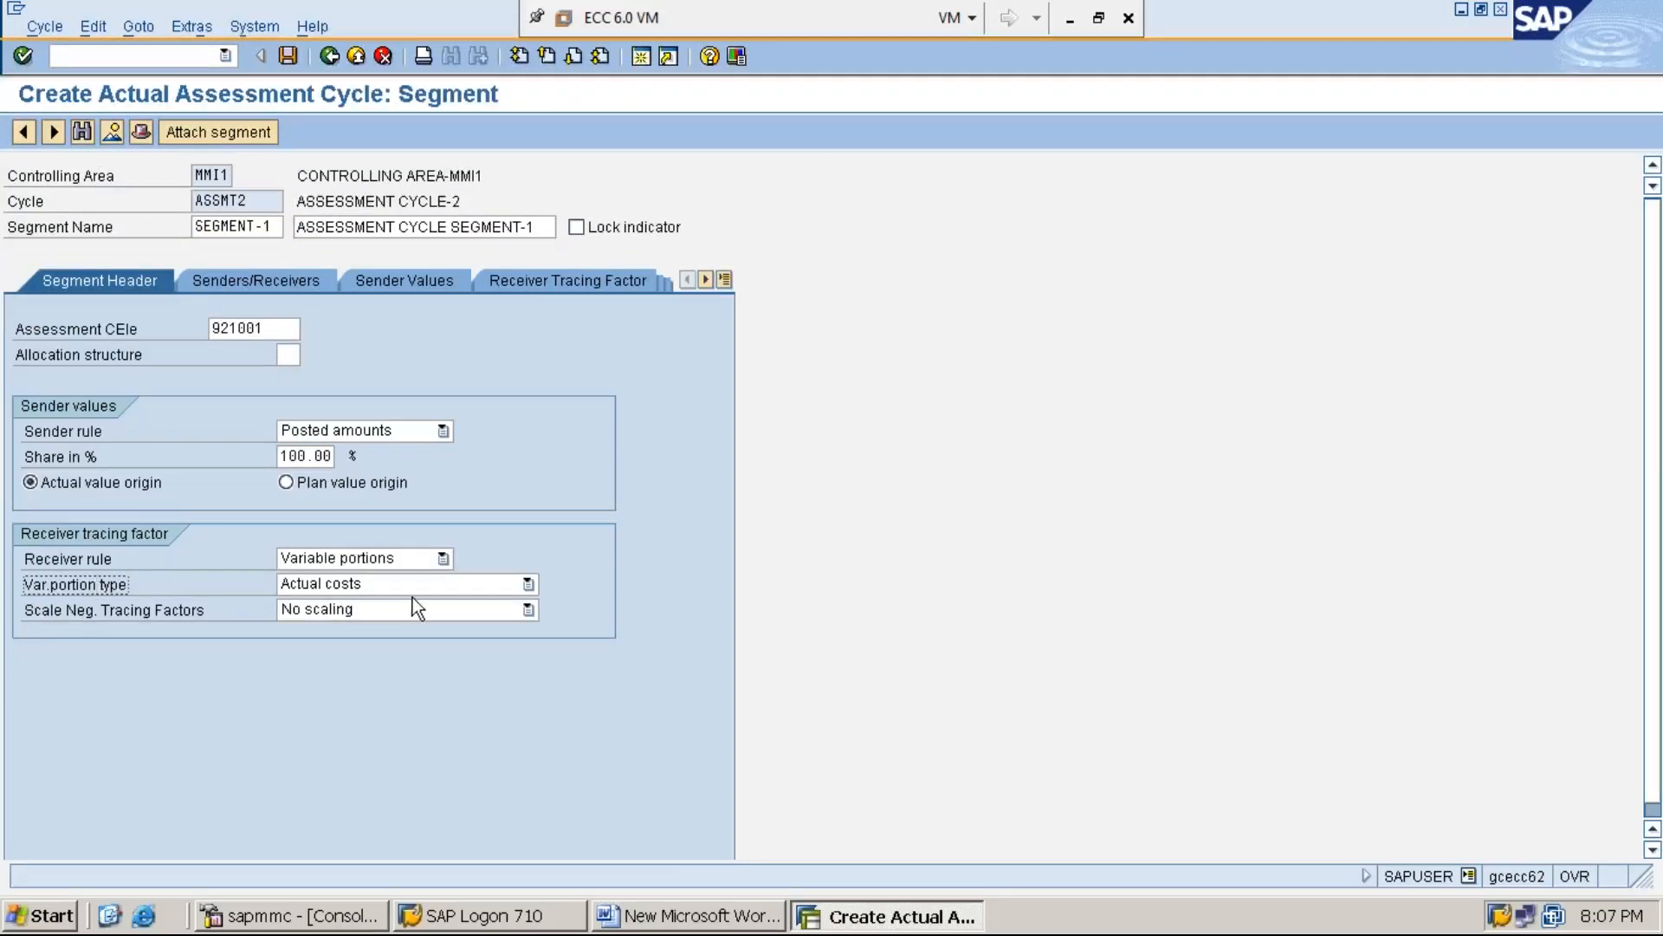
left_click(528, 583)
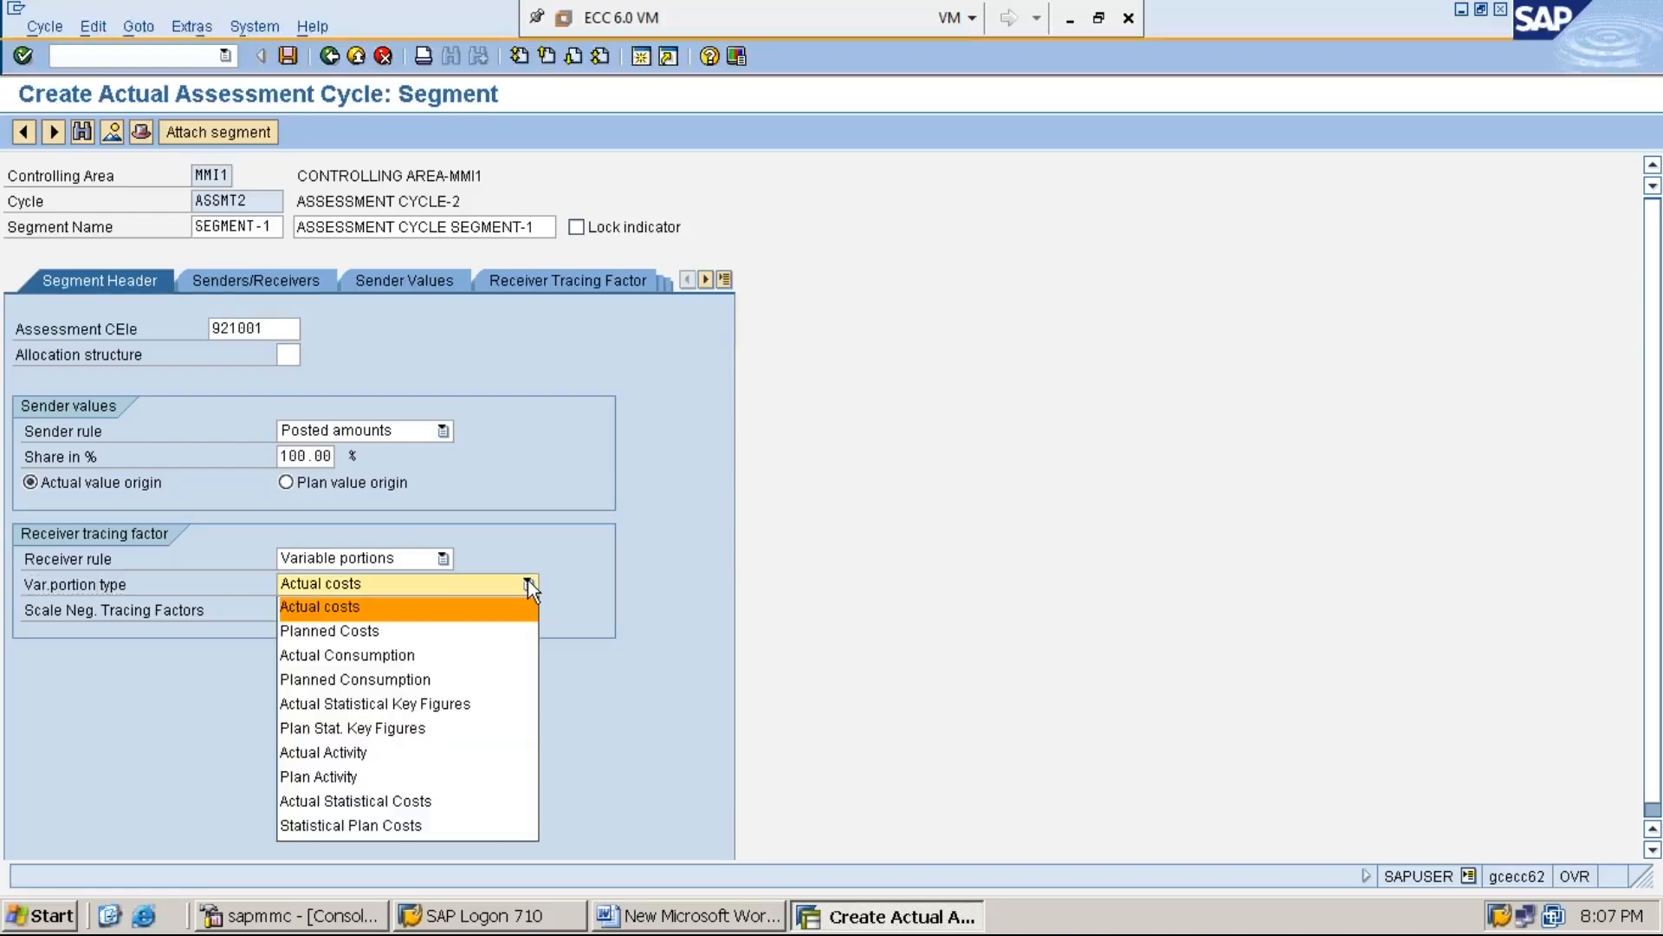
left_click(482, 728)
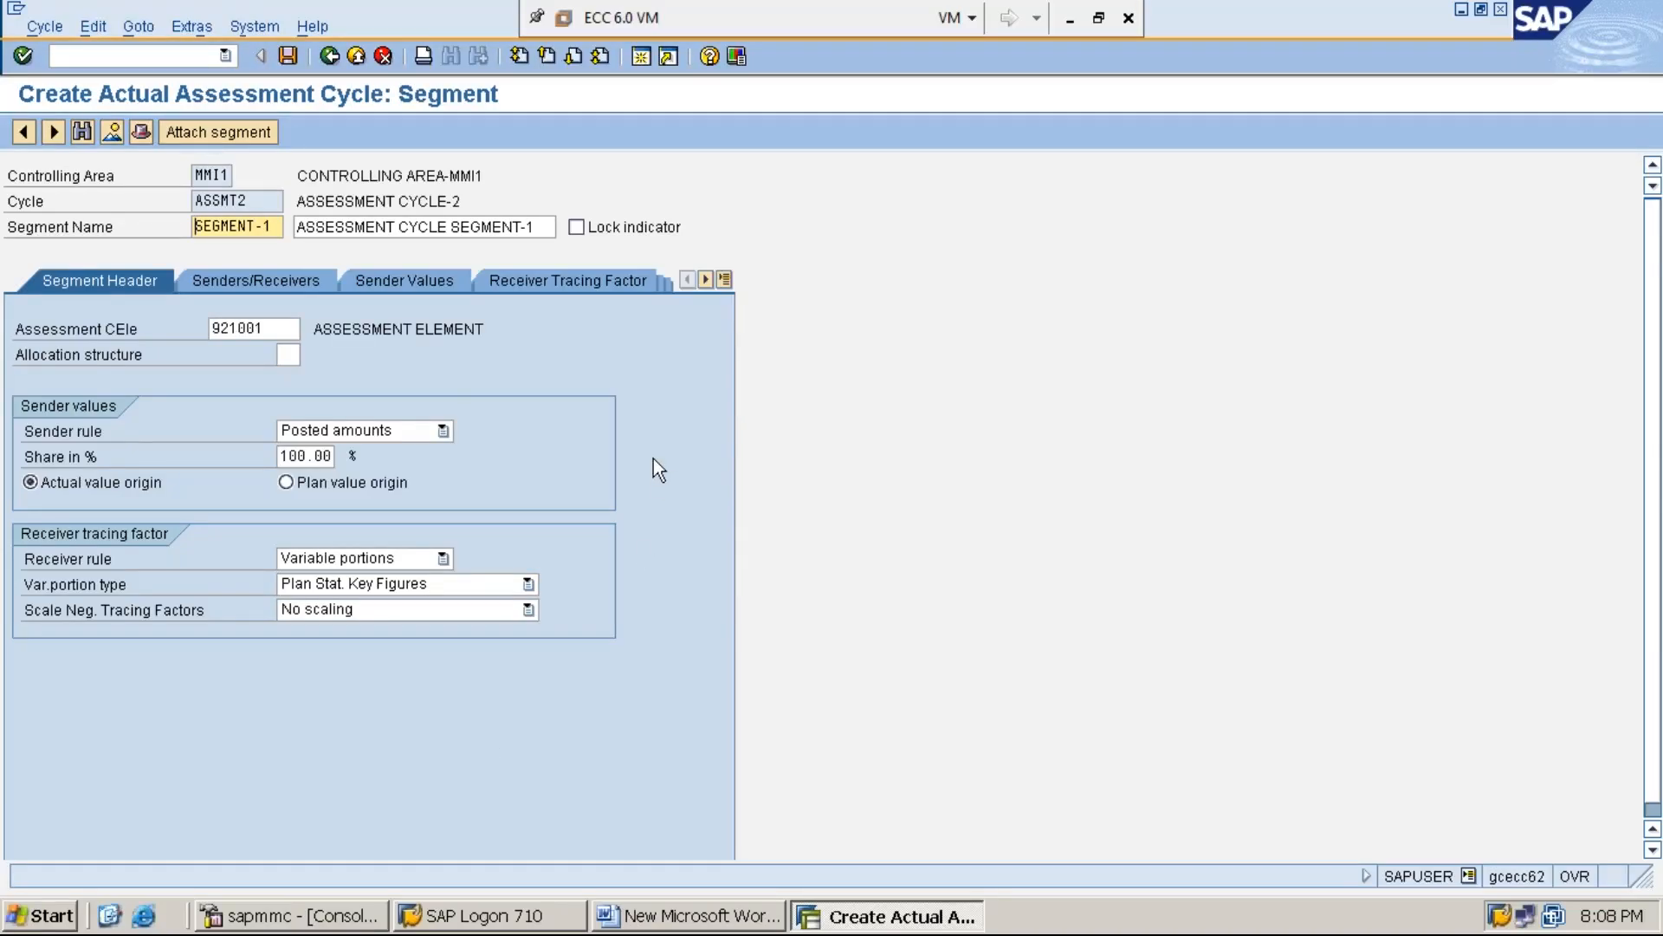
Set SERVC-1 as the segment's sender cost center in the senders and receivers data
left_click(286, 283)
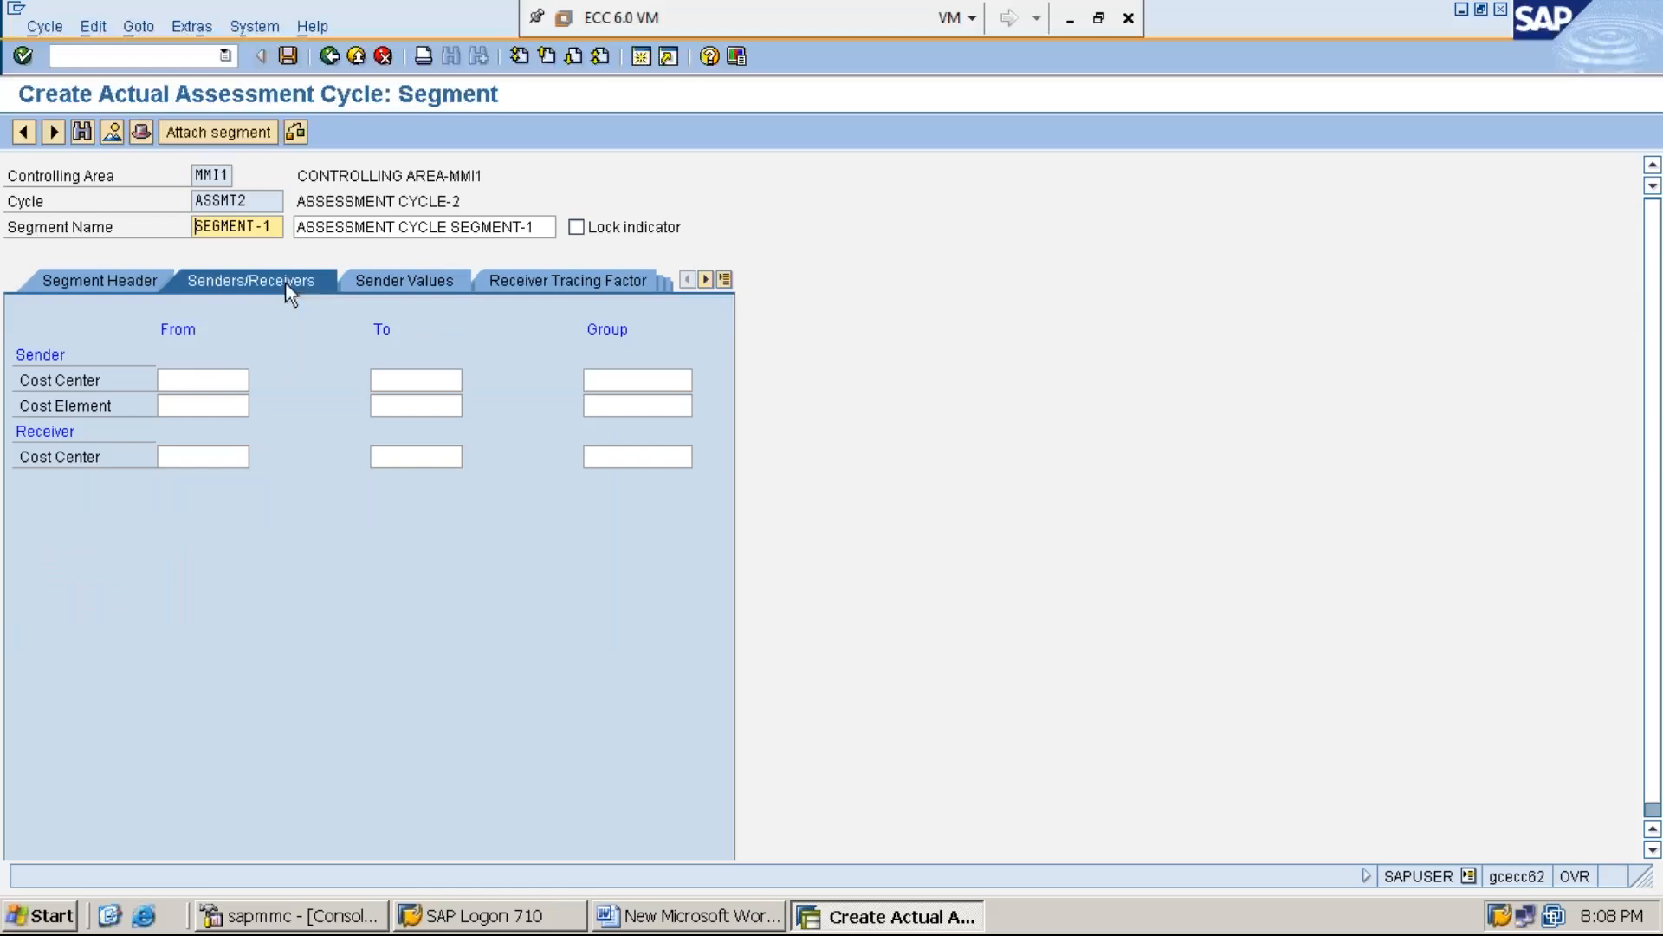
left_click(219, 378)
type("S")
key("Down")
key("Return")
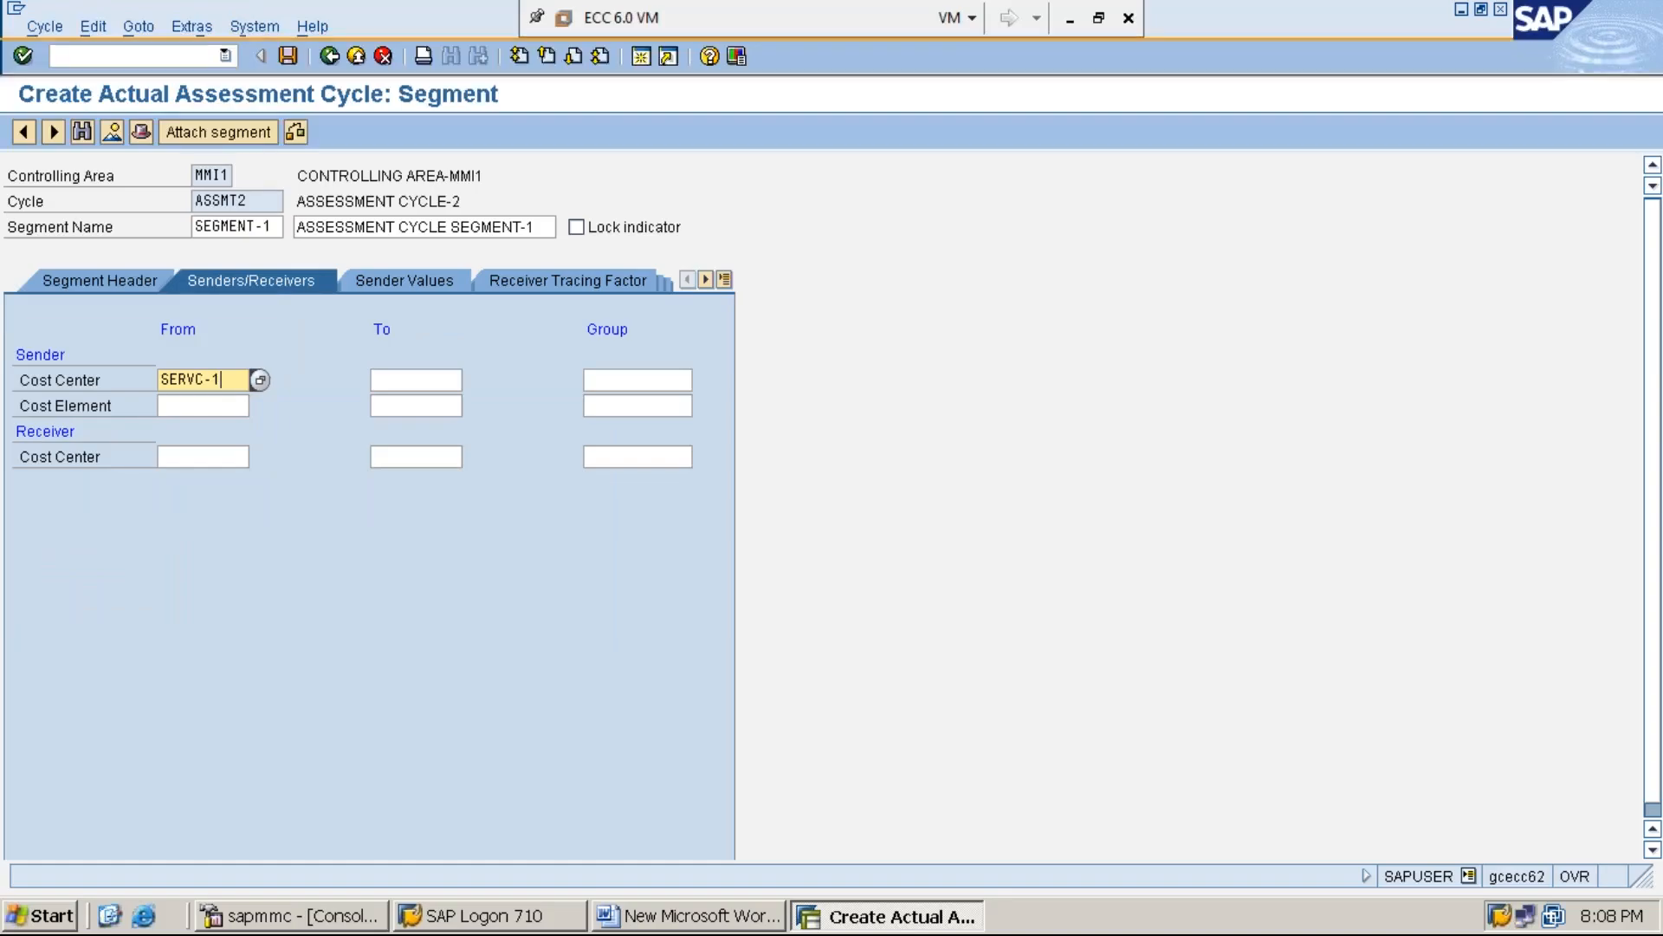
Set the sender cost element range from 300001 to 399999 in the segment's senders and receivers data
left_click(210, 403)
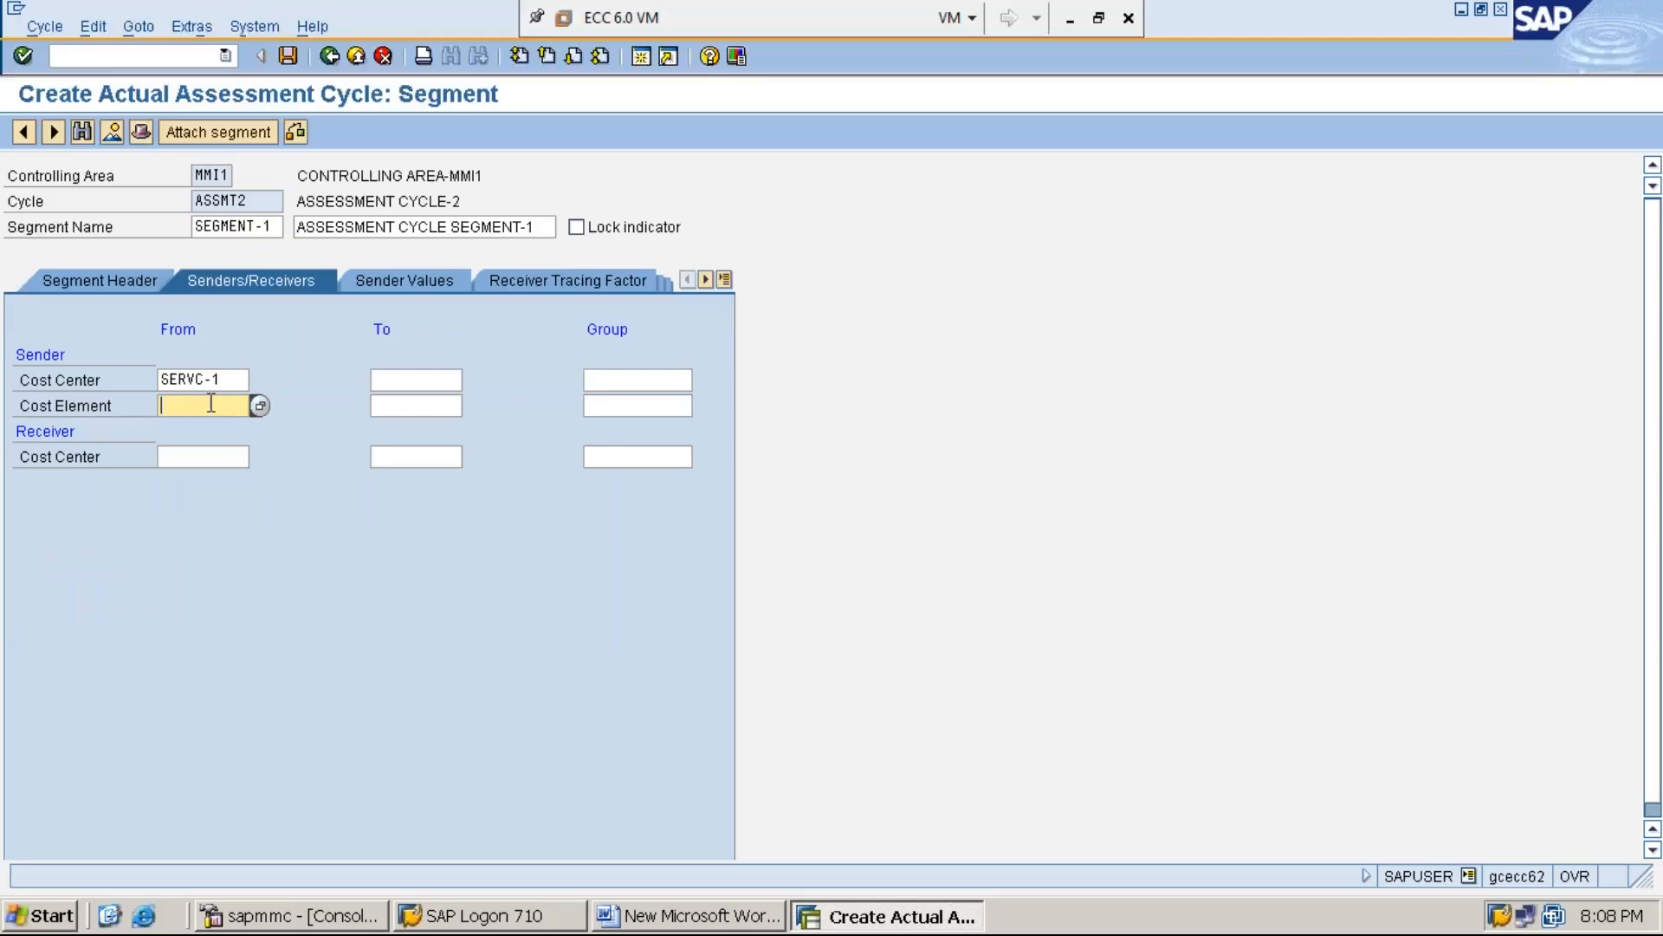
key("BackSpace")
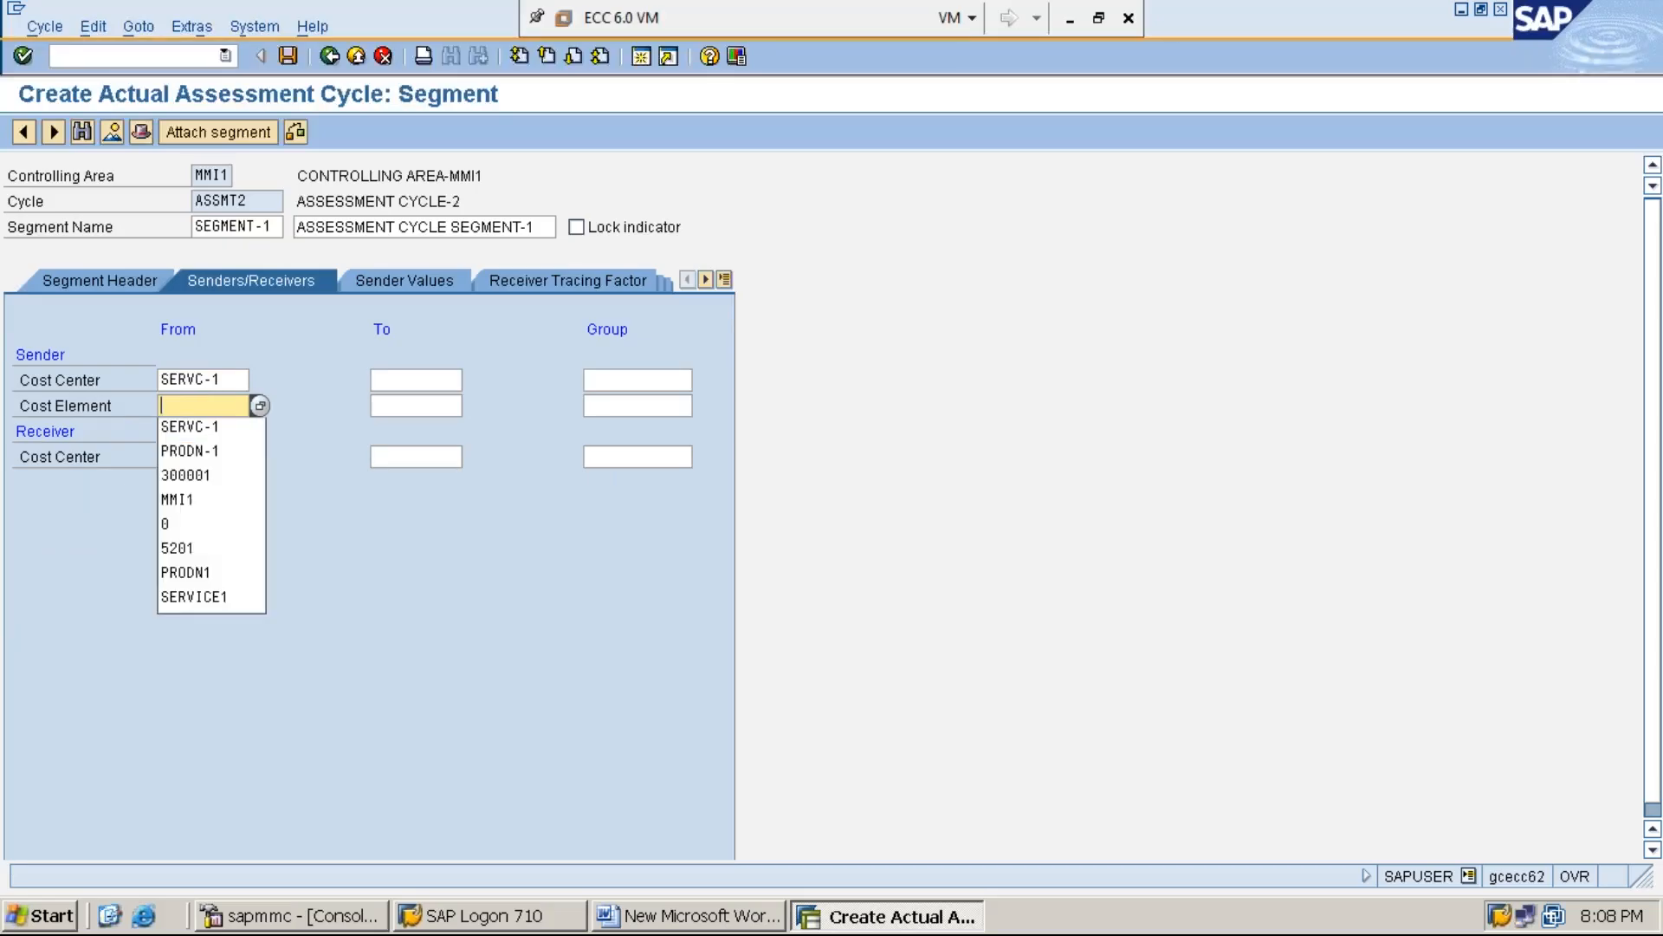
key("Down")
key("Down")
key("Down")
key("Return")
key("Tab")
type("3")
key("Down")
key("Return")
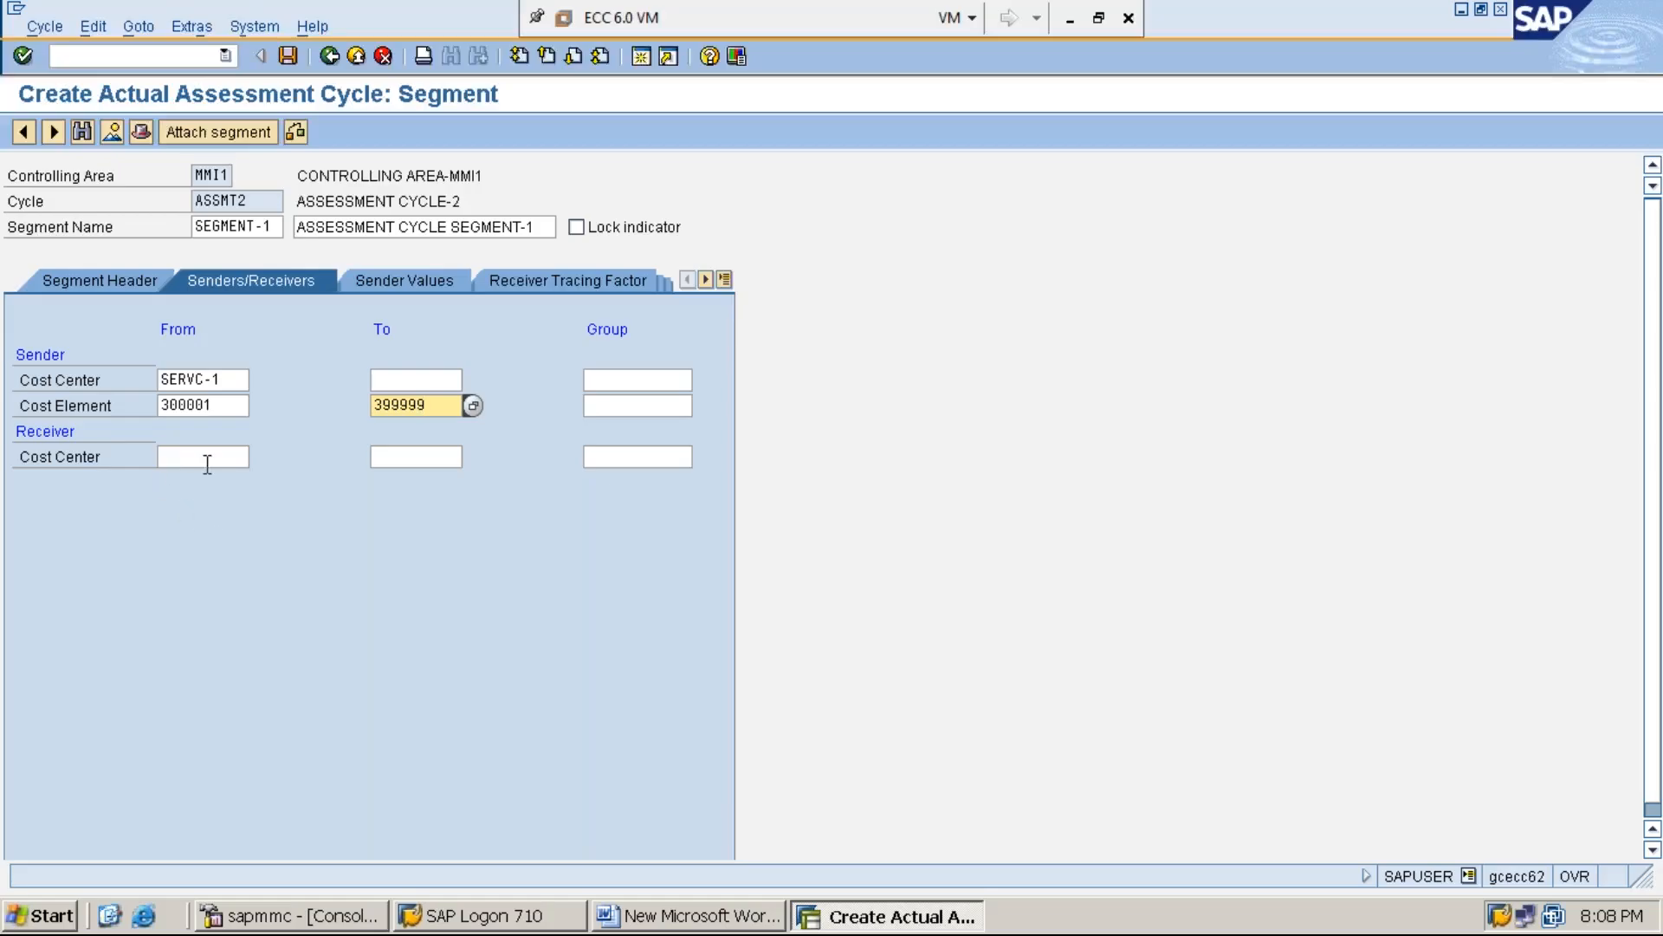
Set the segment's receiver cost center range from PRODN-1 to PRODN-3
left_click(207, 463)
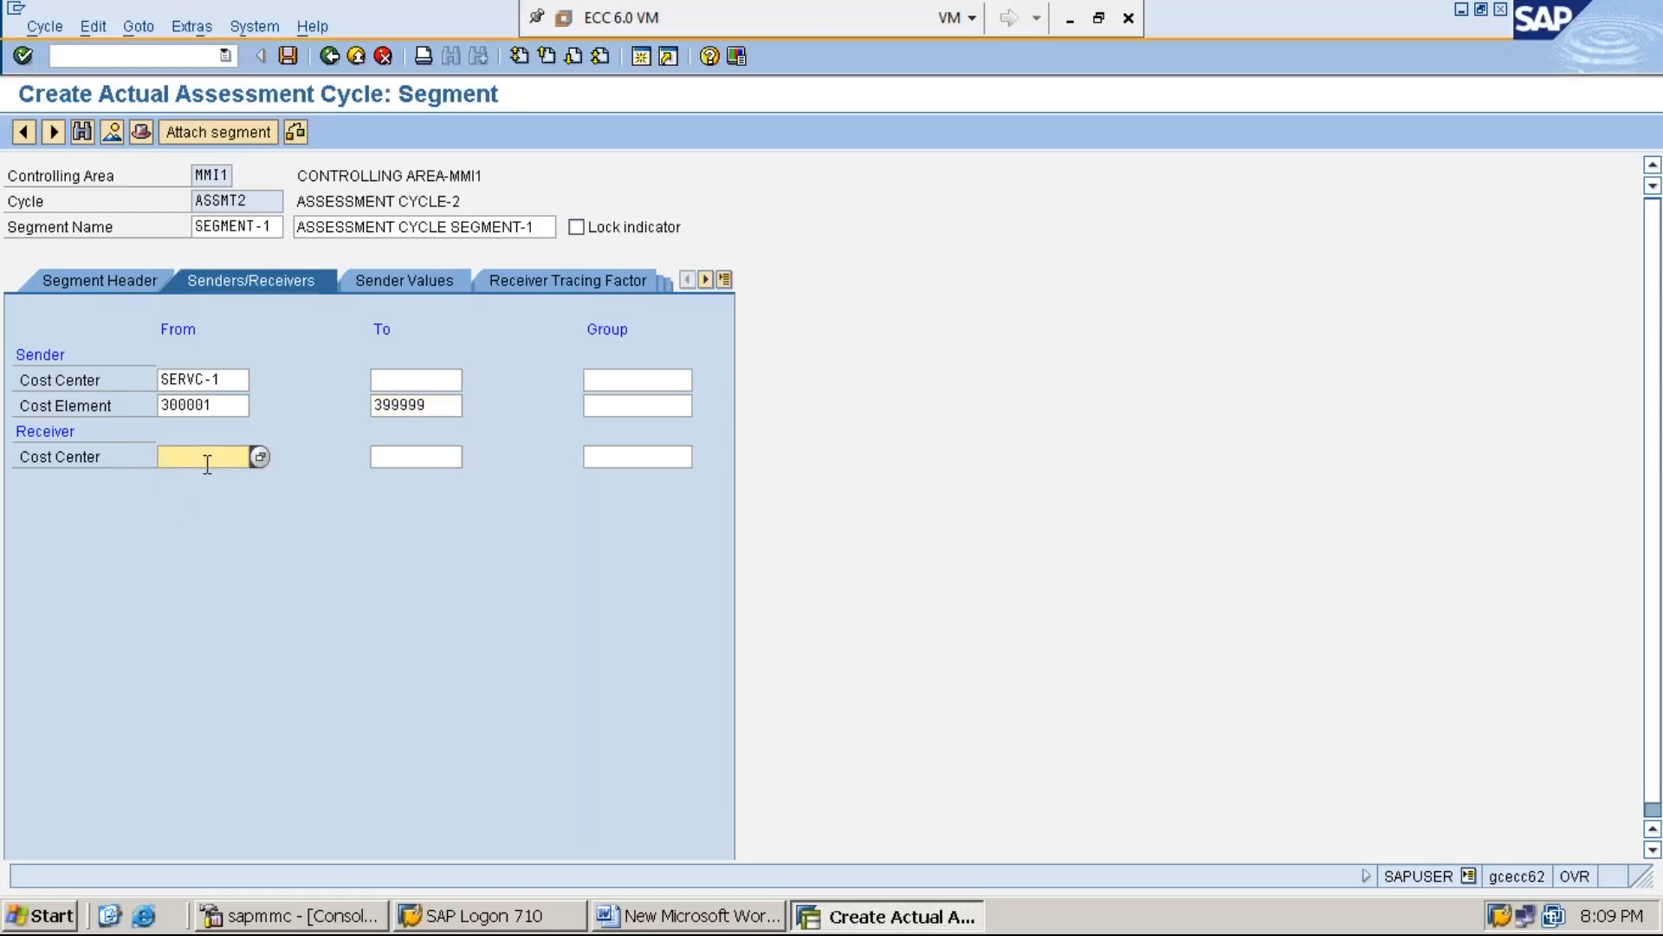
type("P")
key("Down")
key("Return")
key("Tab")
type("P")
key("Down")
key("Return")
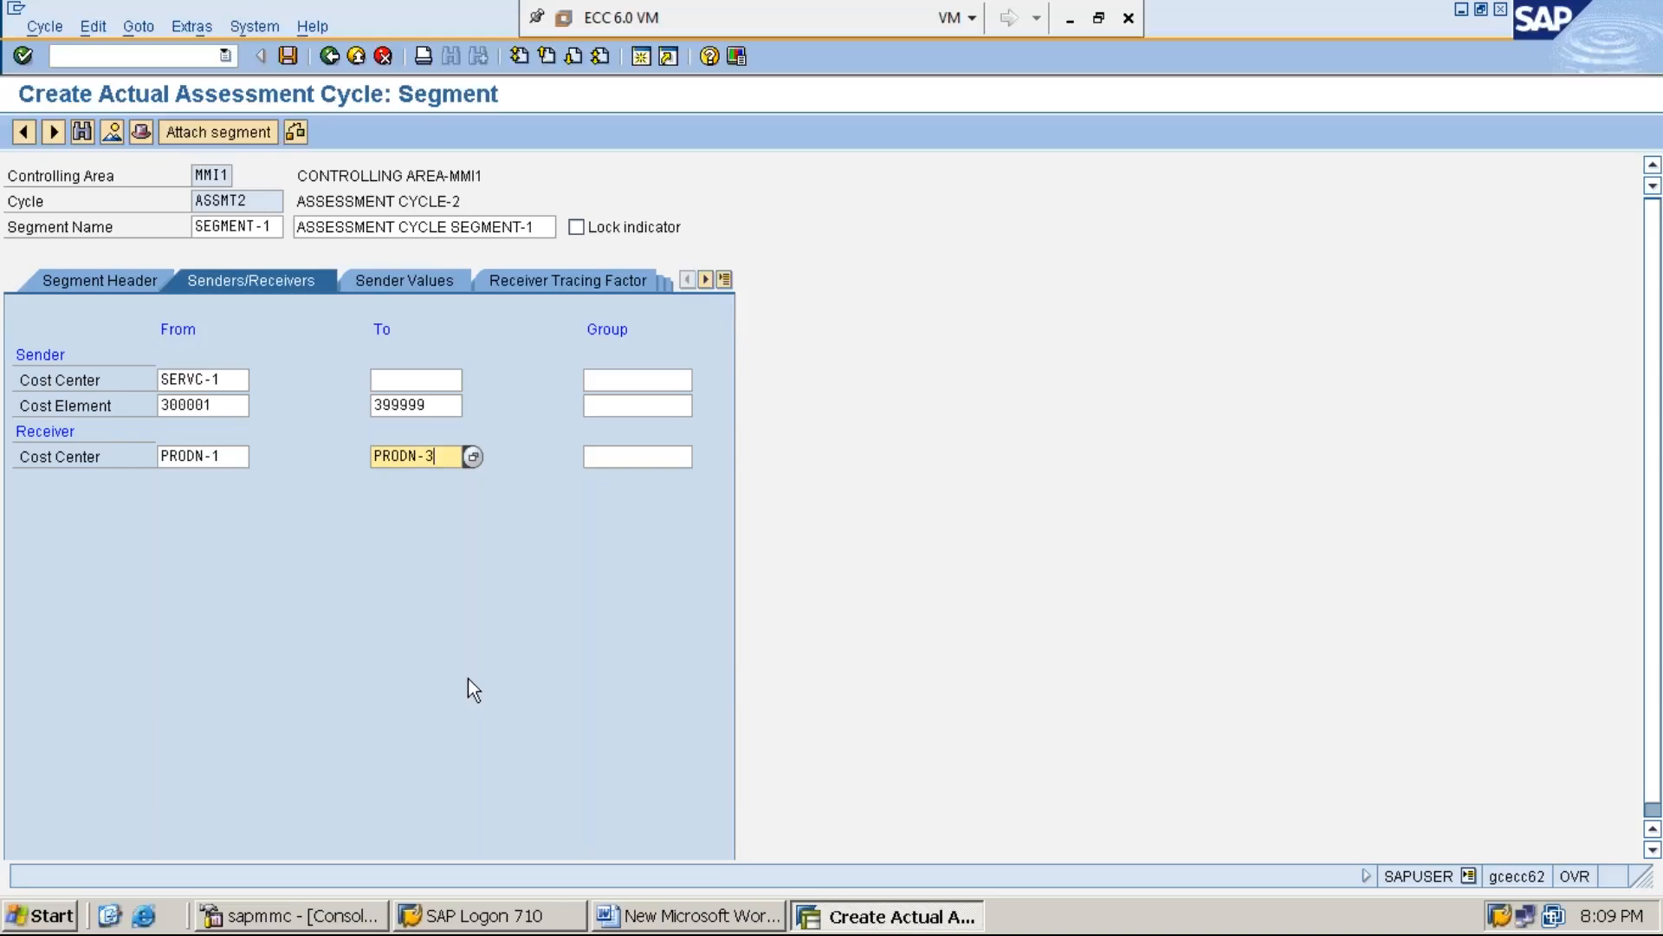
Check the Word notes, return to the segment in SAP and review its receiver cost center range
left_click(719, 918)
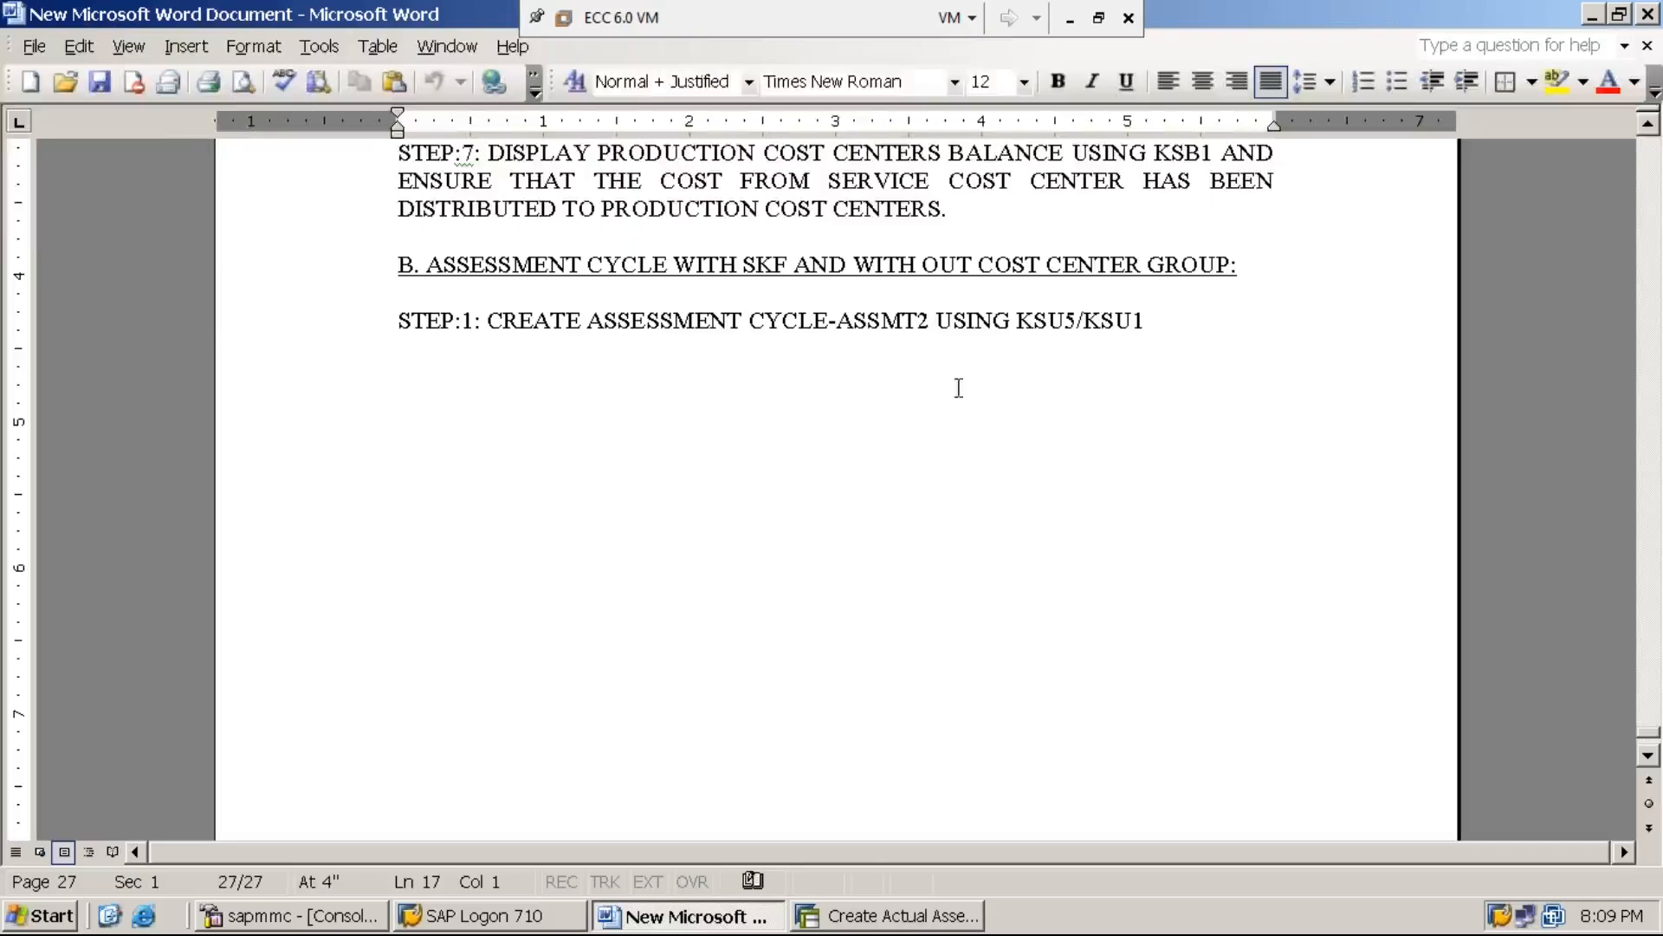
left_click(889, 915)
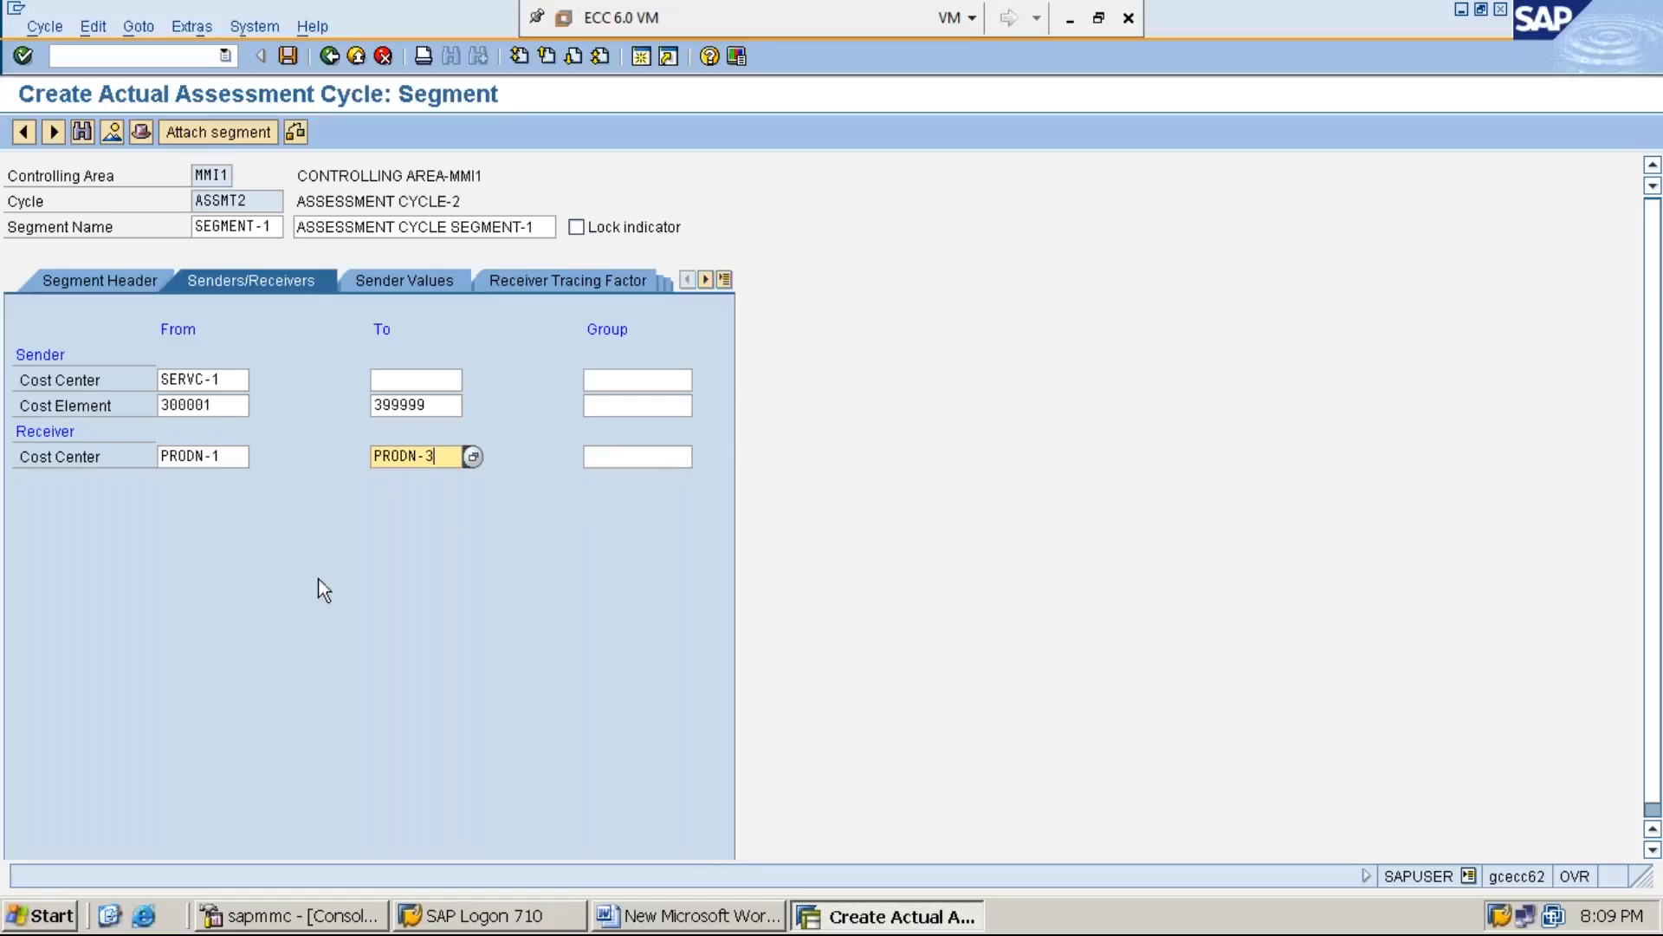
left_click(223, 457)
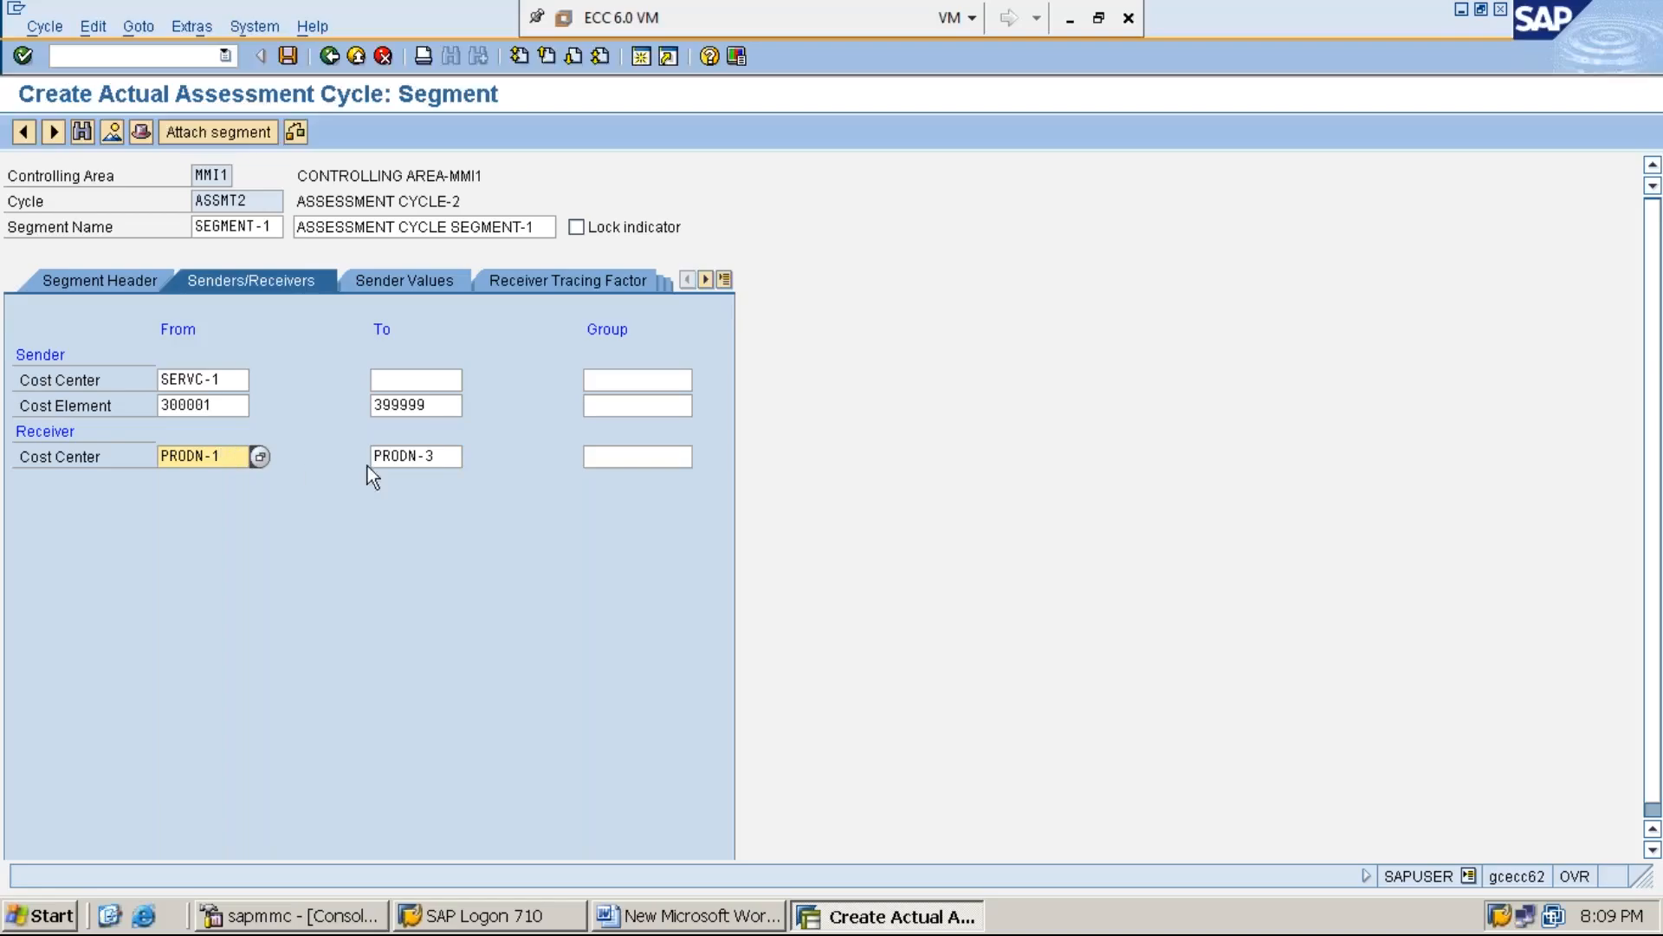
left_click(450, 457)
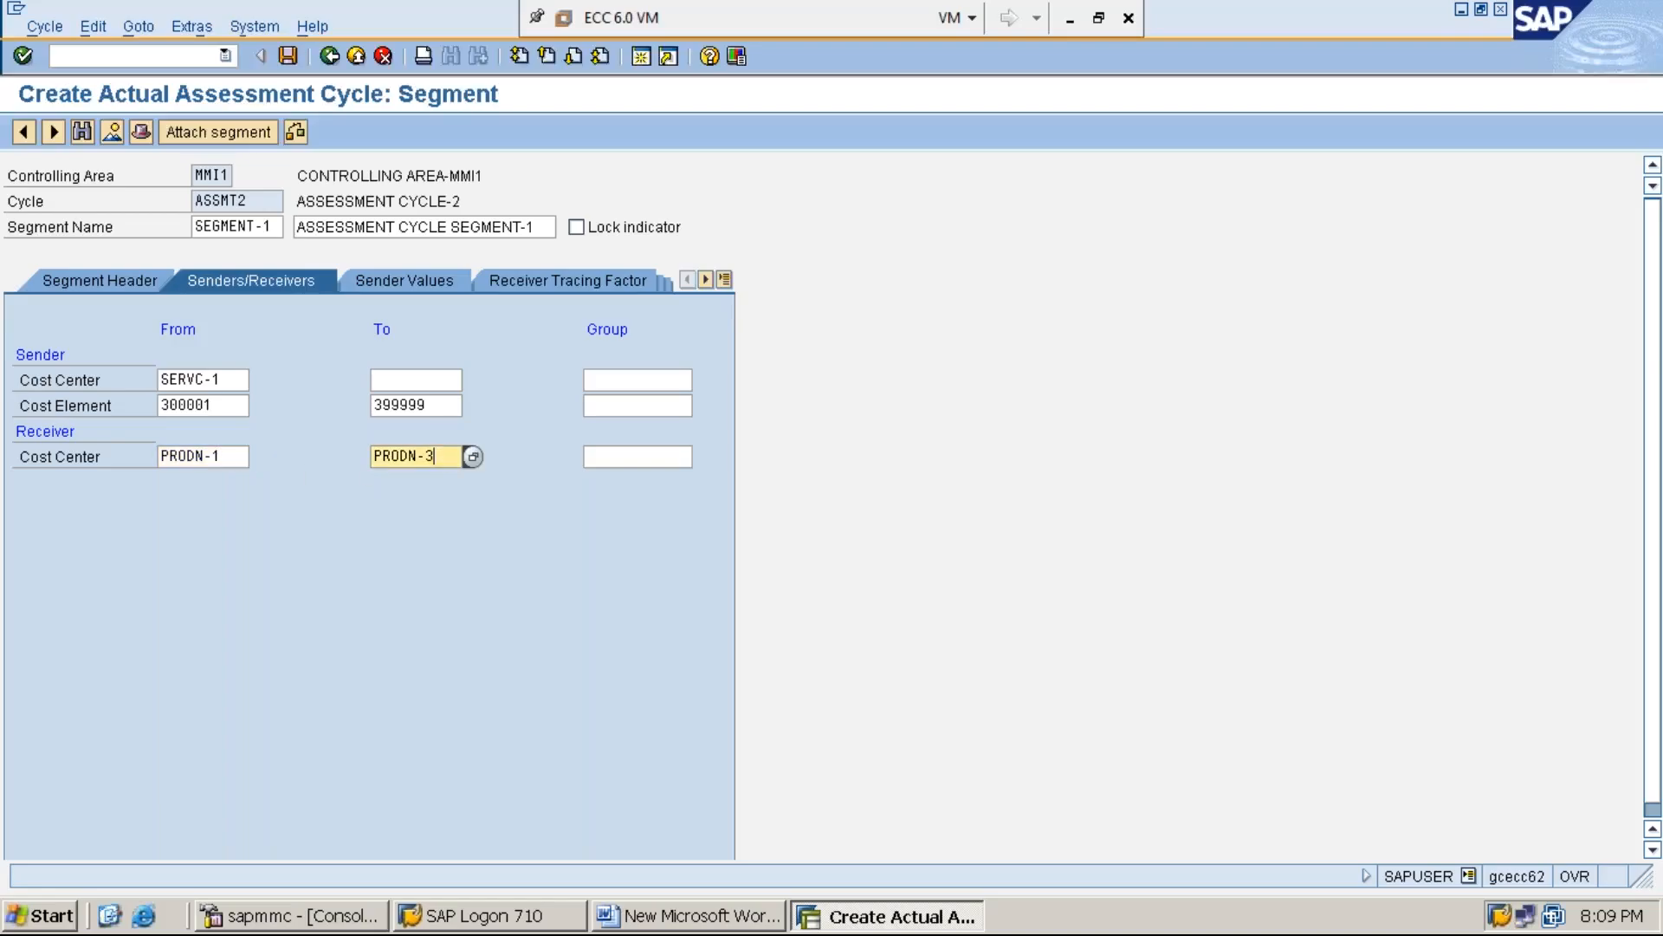
Set the version to 0 in the selection criteria of both the sender values and the receiver tracing factor
left_click(412, 279)
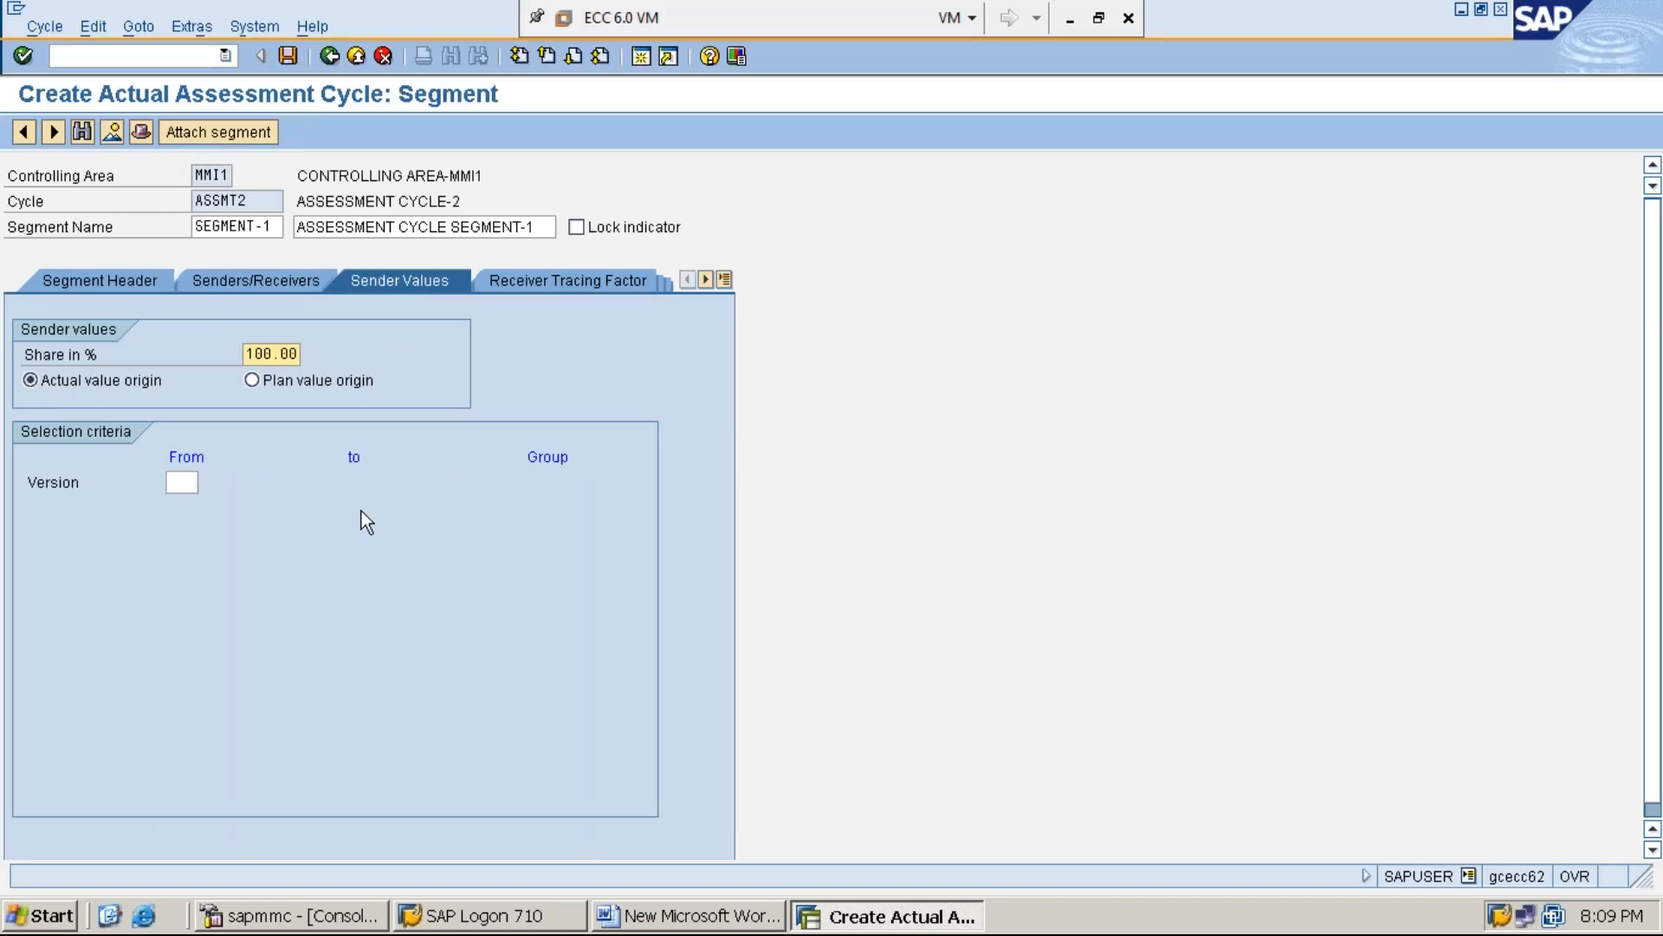
left_click(186, 484)
type("0")
left_click(575, 285)
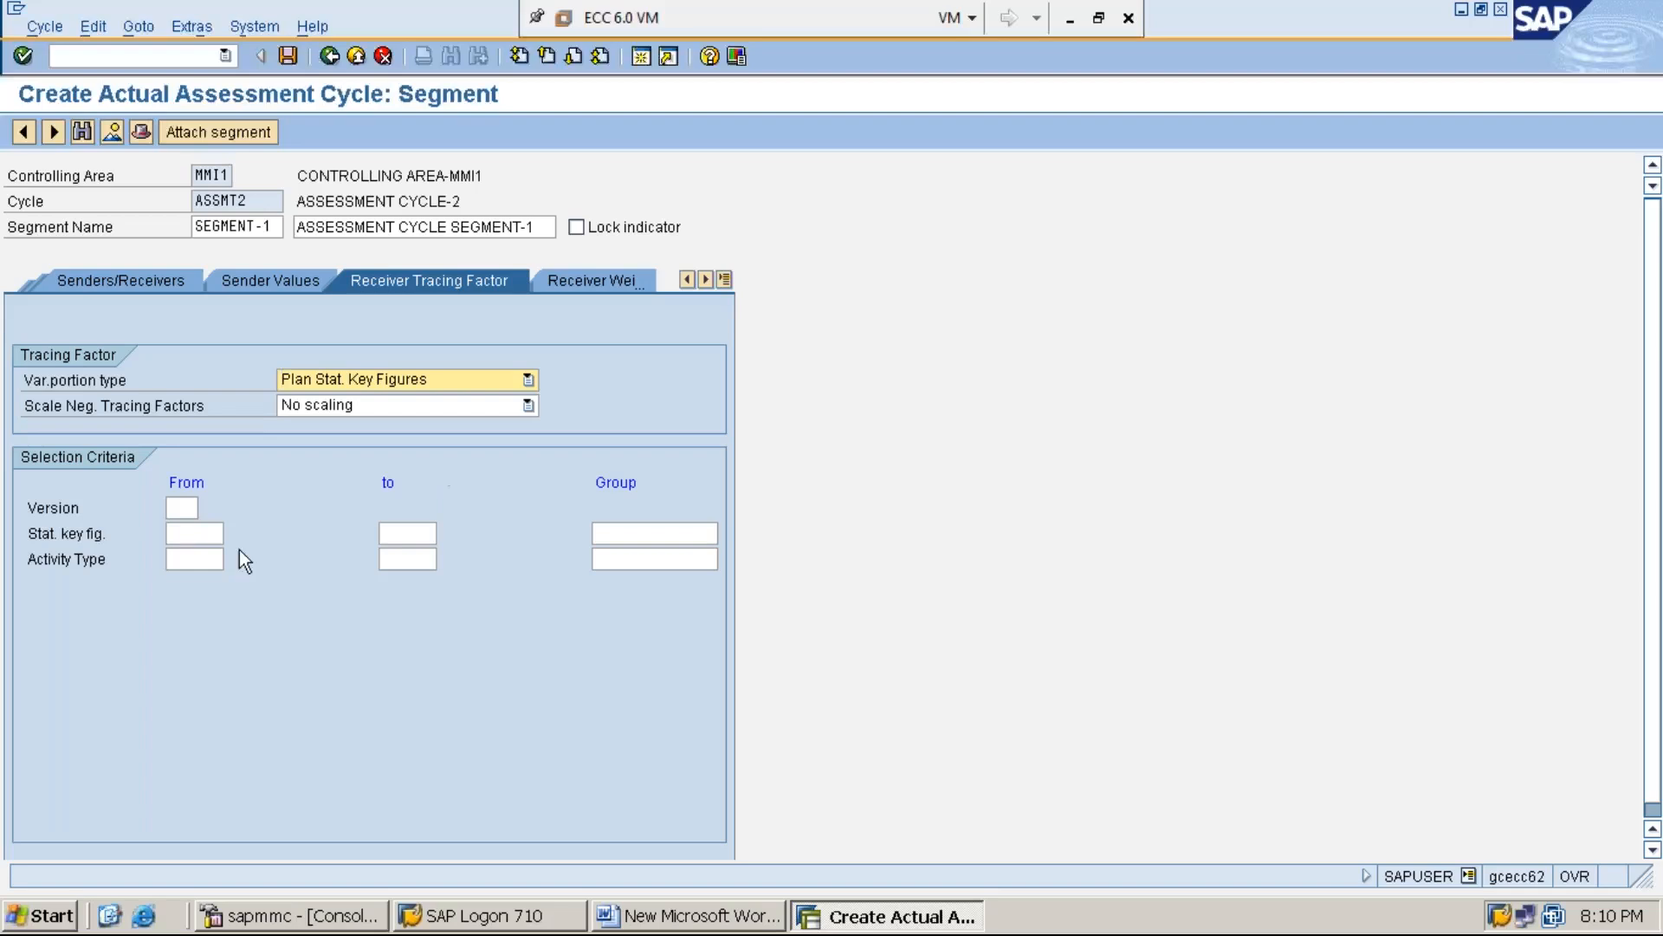
left_click(190, 510)
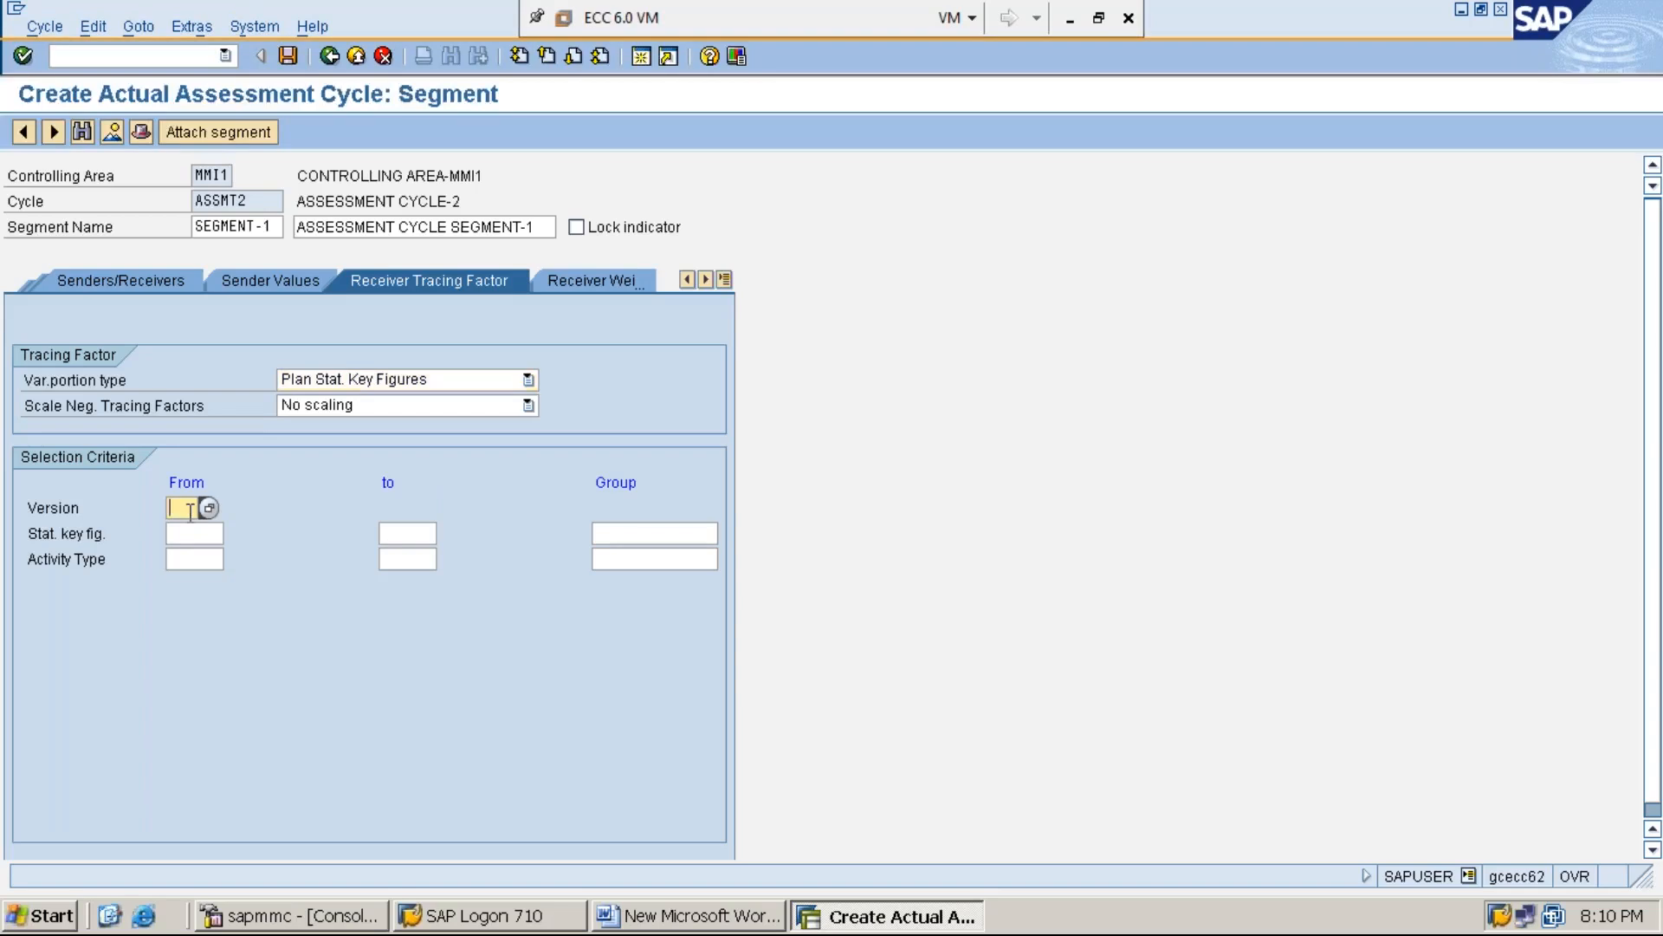
type("0")
Look up the available statistical key figures and assign MMI1, area occupied, to the receiver tracing factor
left_click(192, 535)
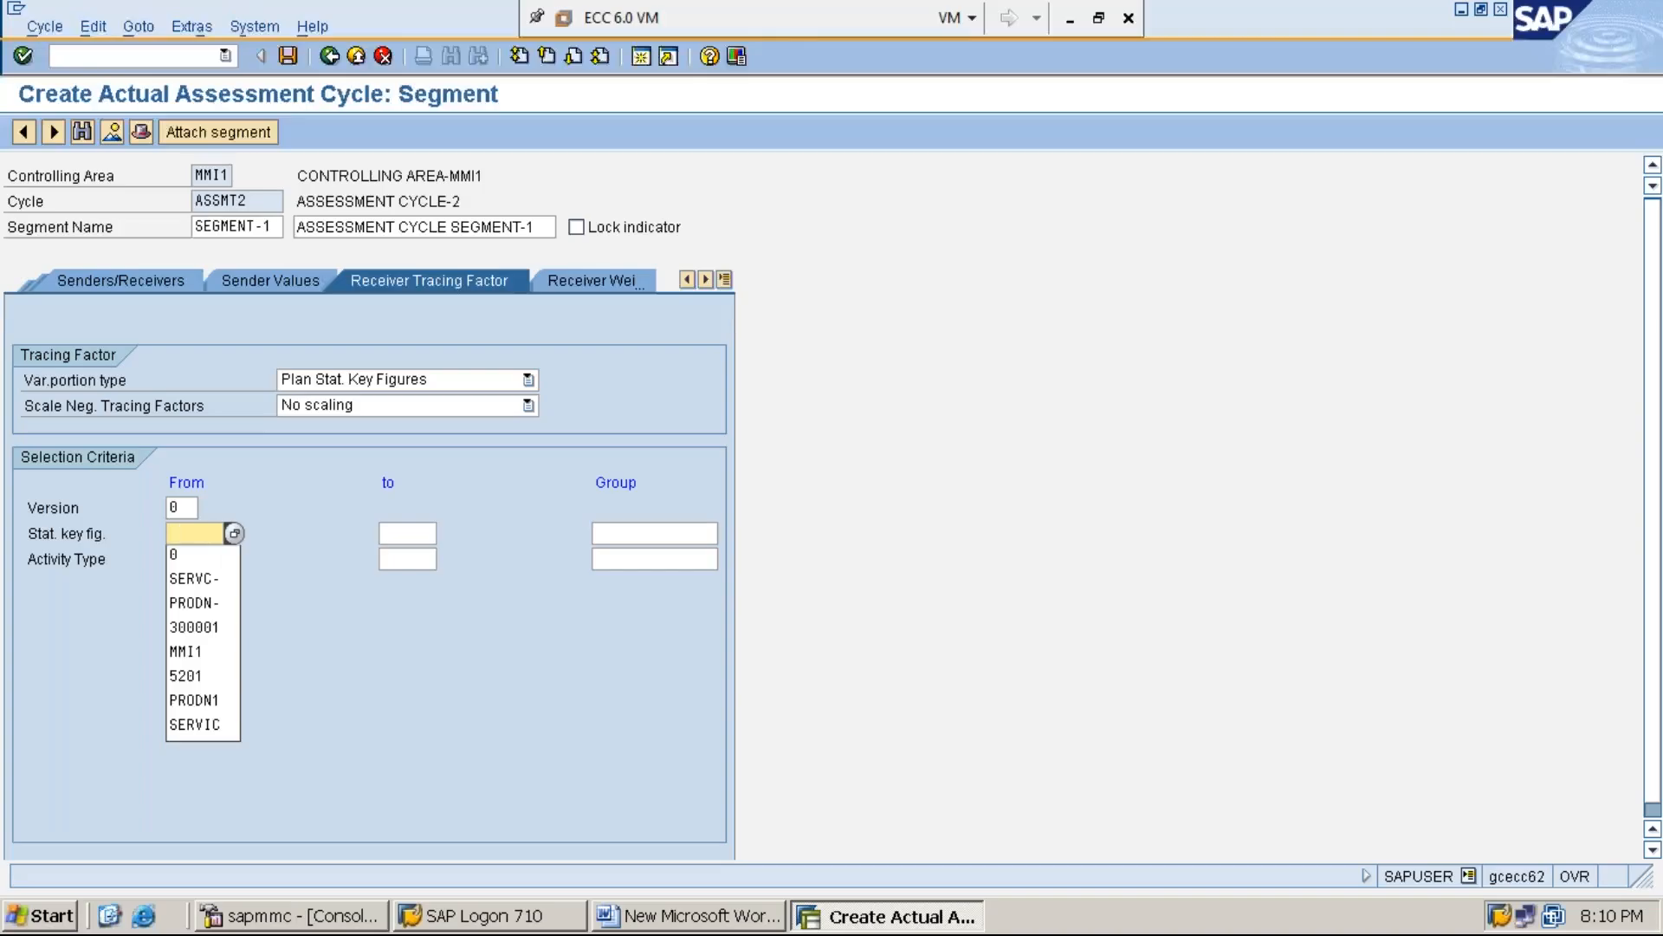
left_click(233, 533)
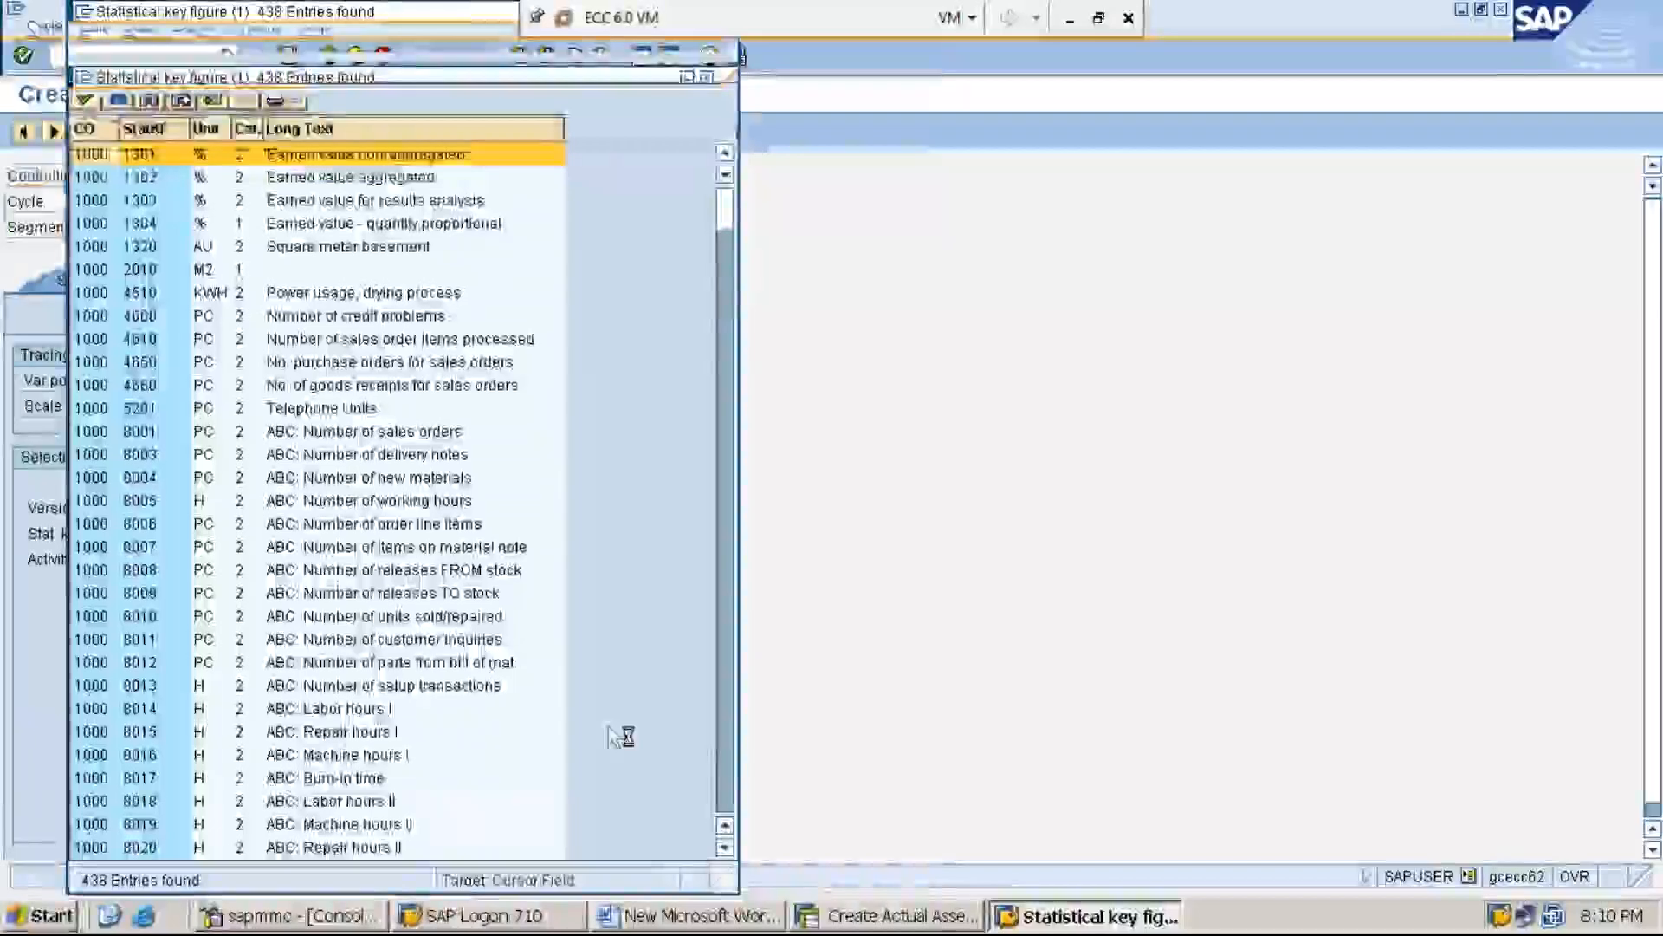
left_click(729, 762)
left_click(730, 762)
left_click(729, 762)
left_click(729, 762)
left_click(730, 762)
left_click(729, 762)
left_click(729, 762)
left_click(730, 763)
left_click(729, 763)
left_click(730, 762)
left_click(729, 763)
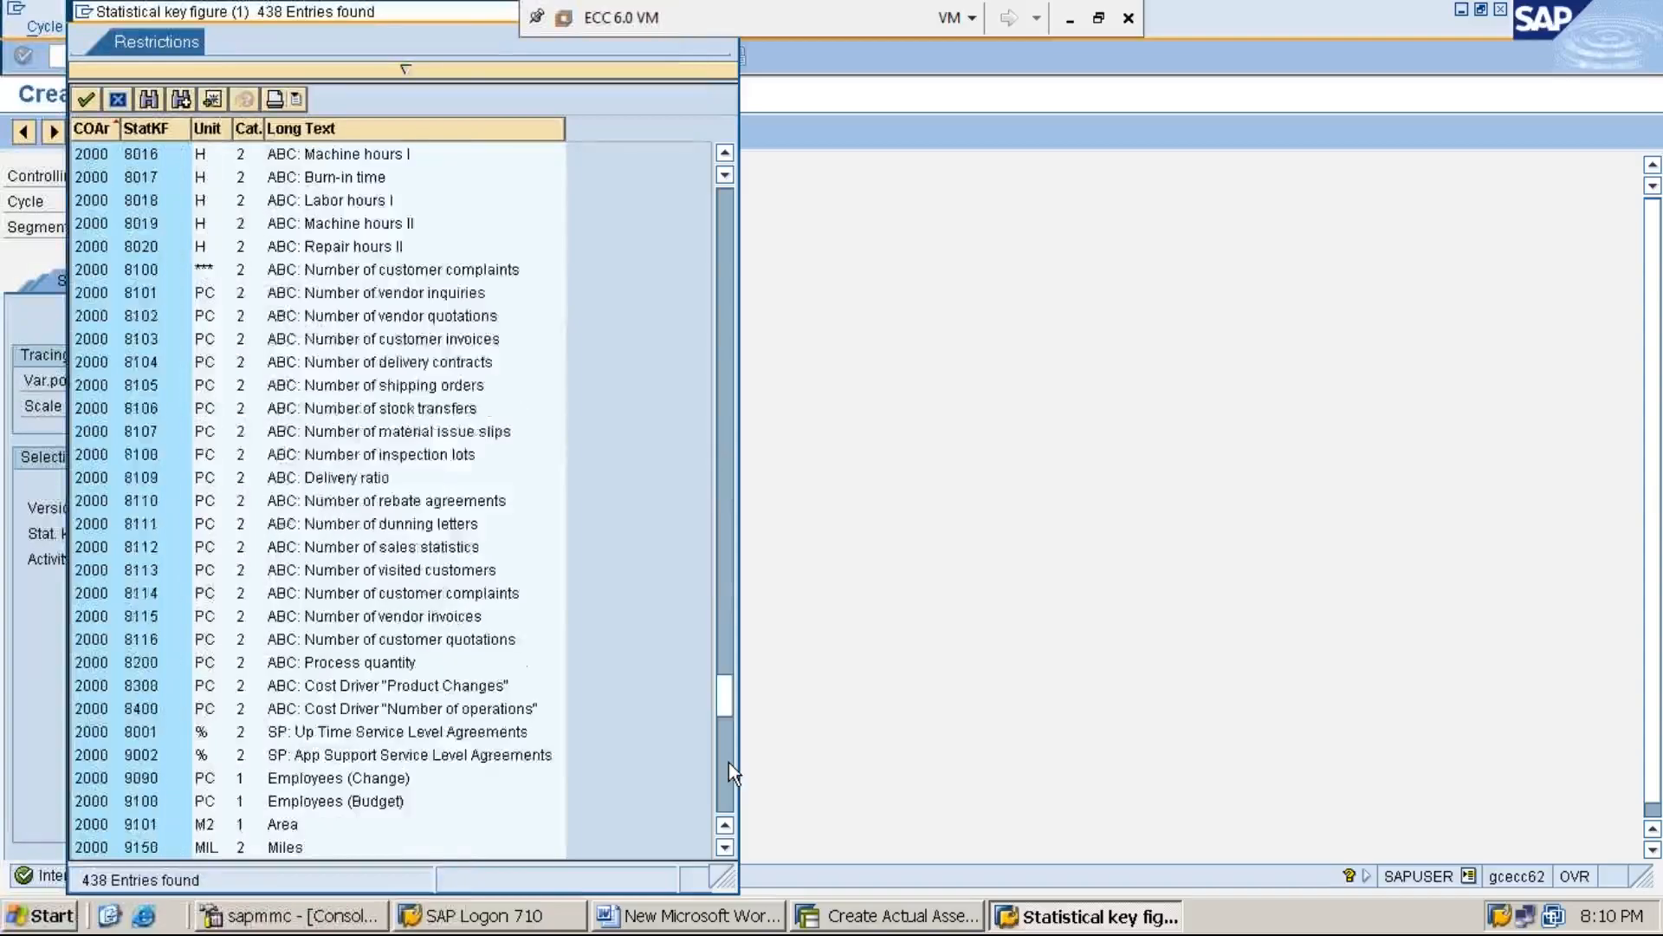
left_click(730, 763)
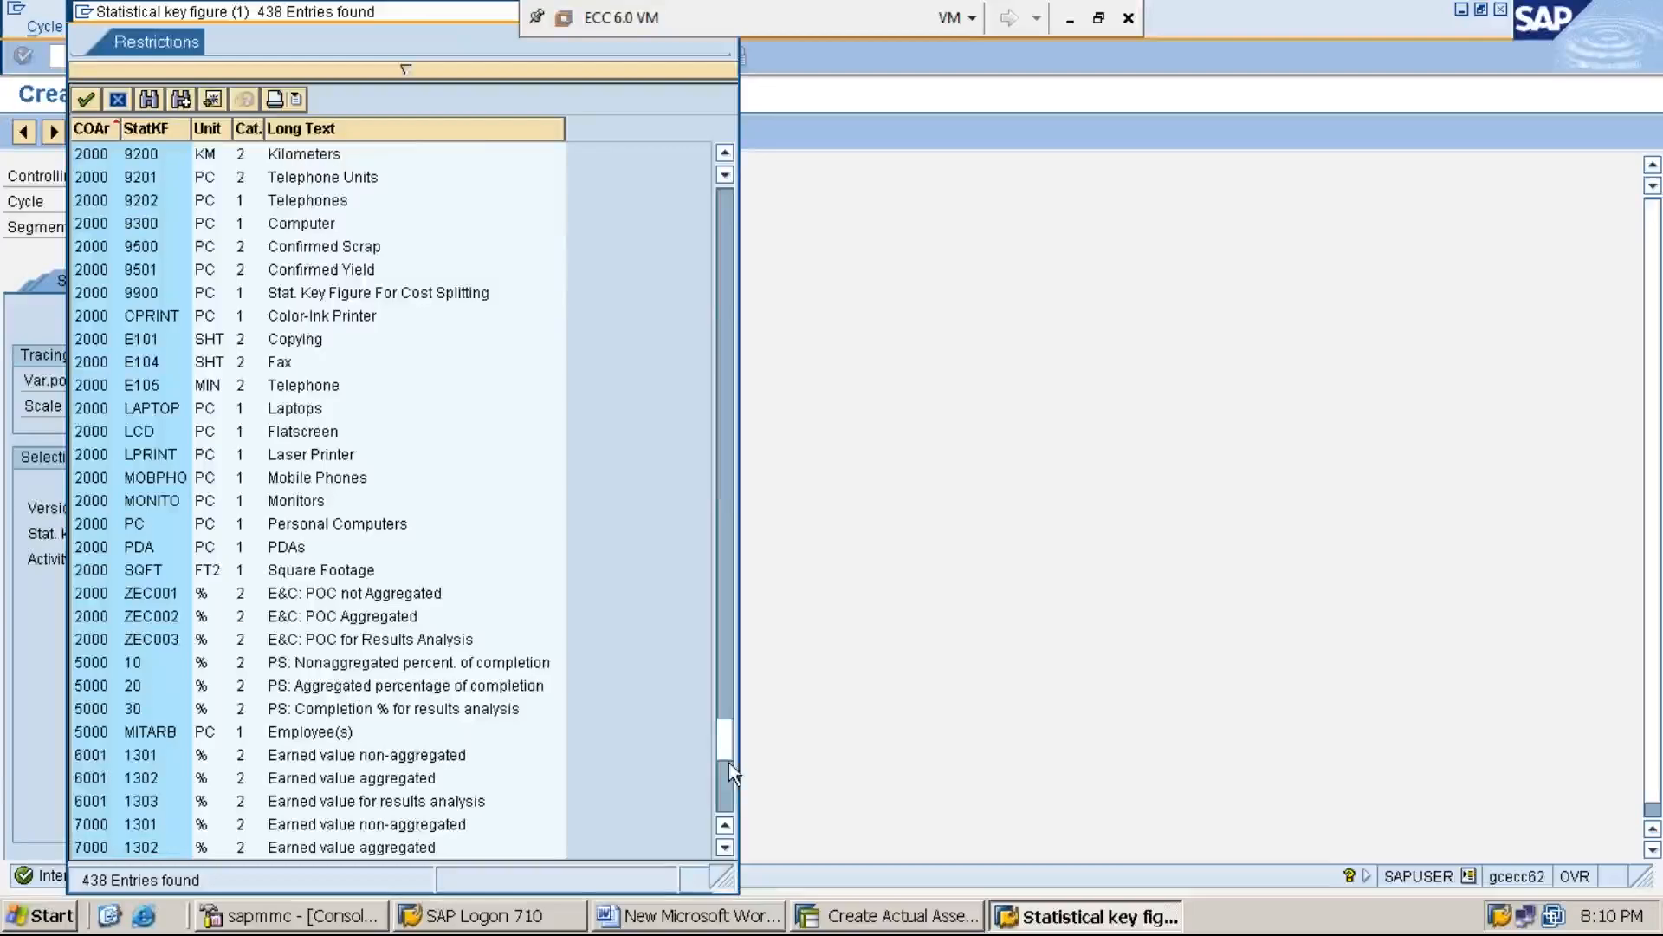
left_click(726, 786)
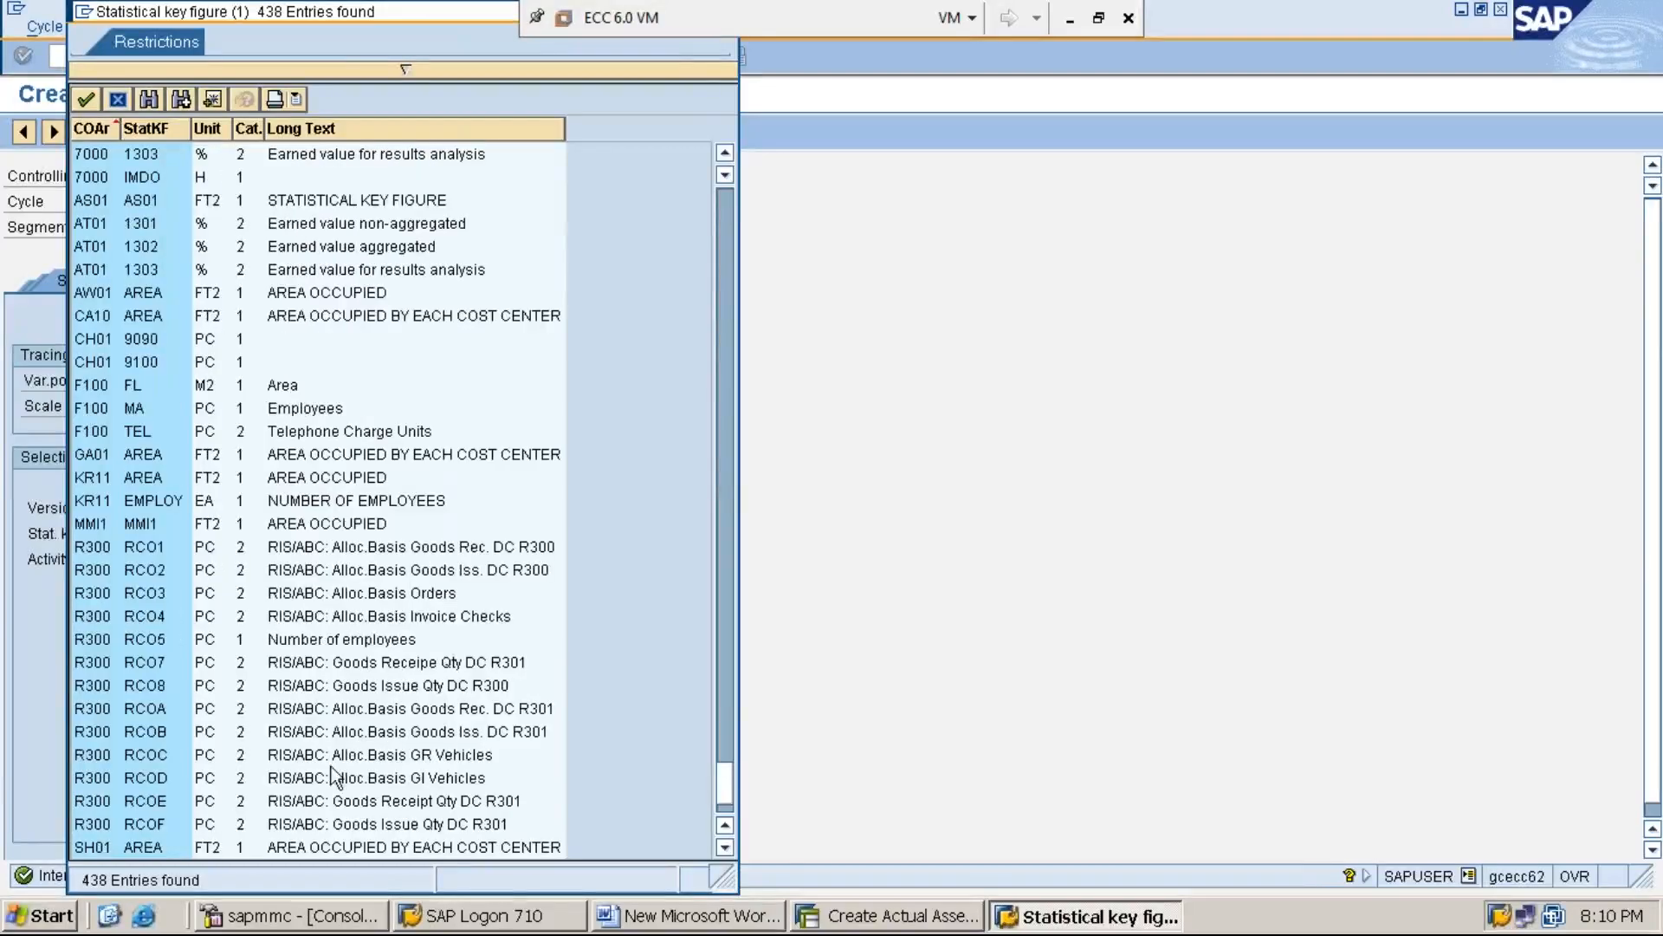
double_click(153, 522)
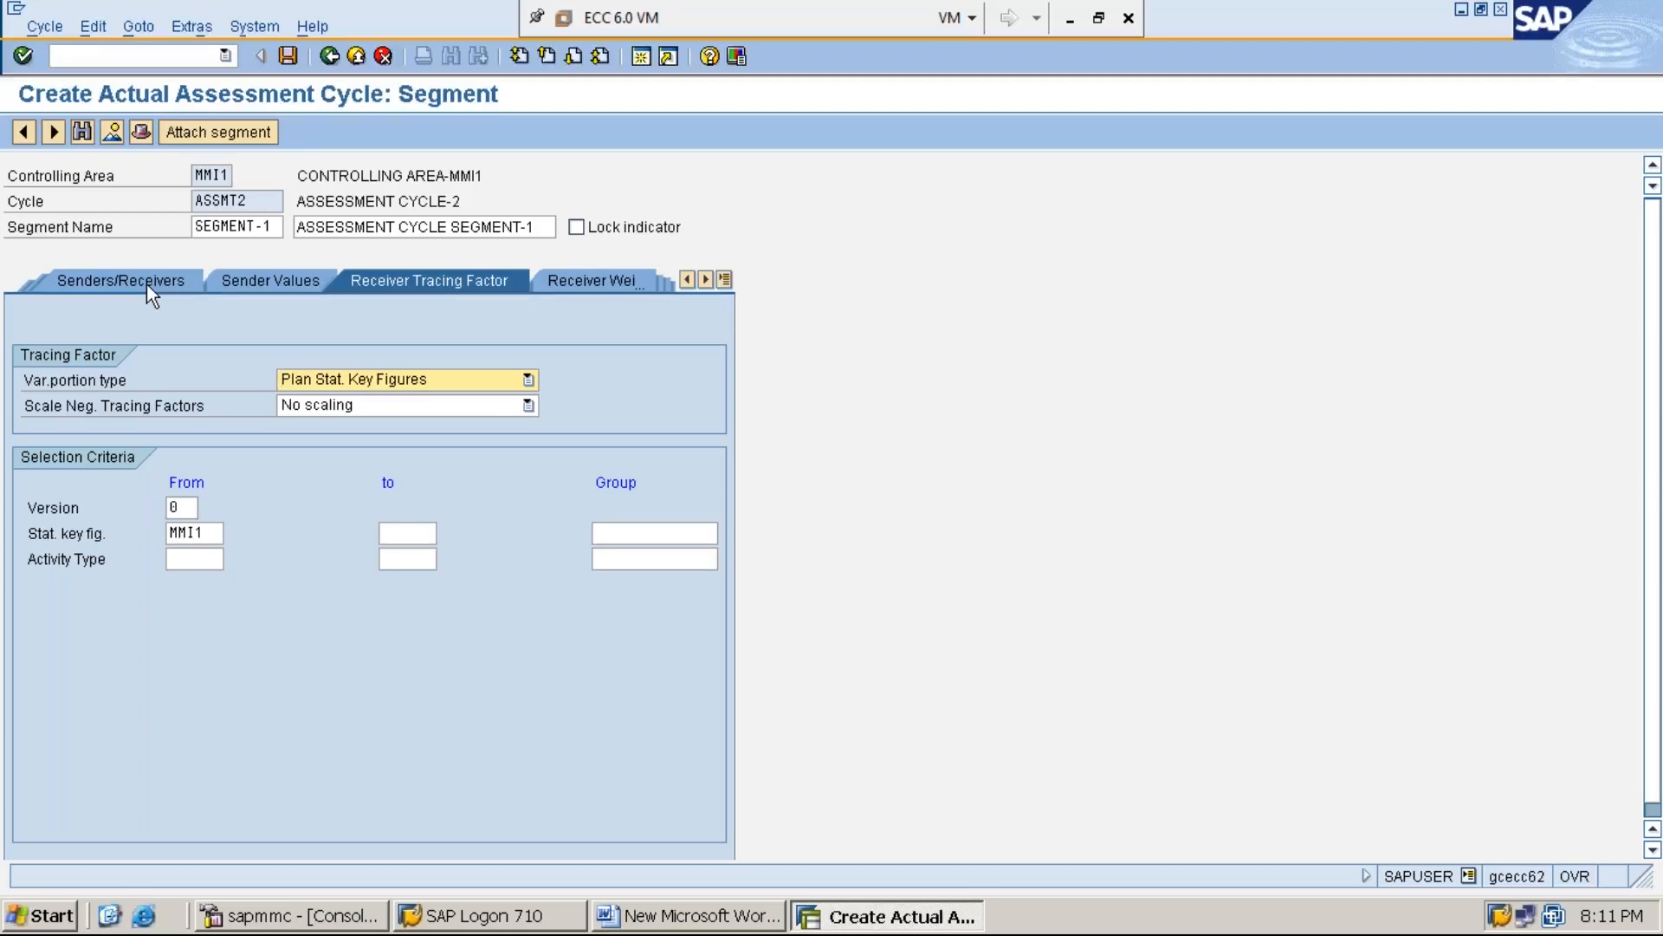
Run the formal check from the senders and receivers data and save cycle ASSMT2 under the proposed customizing request
left_click(147, 284)
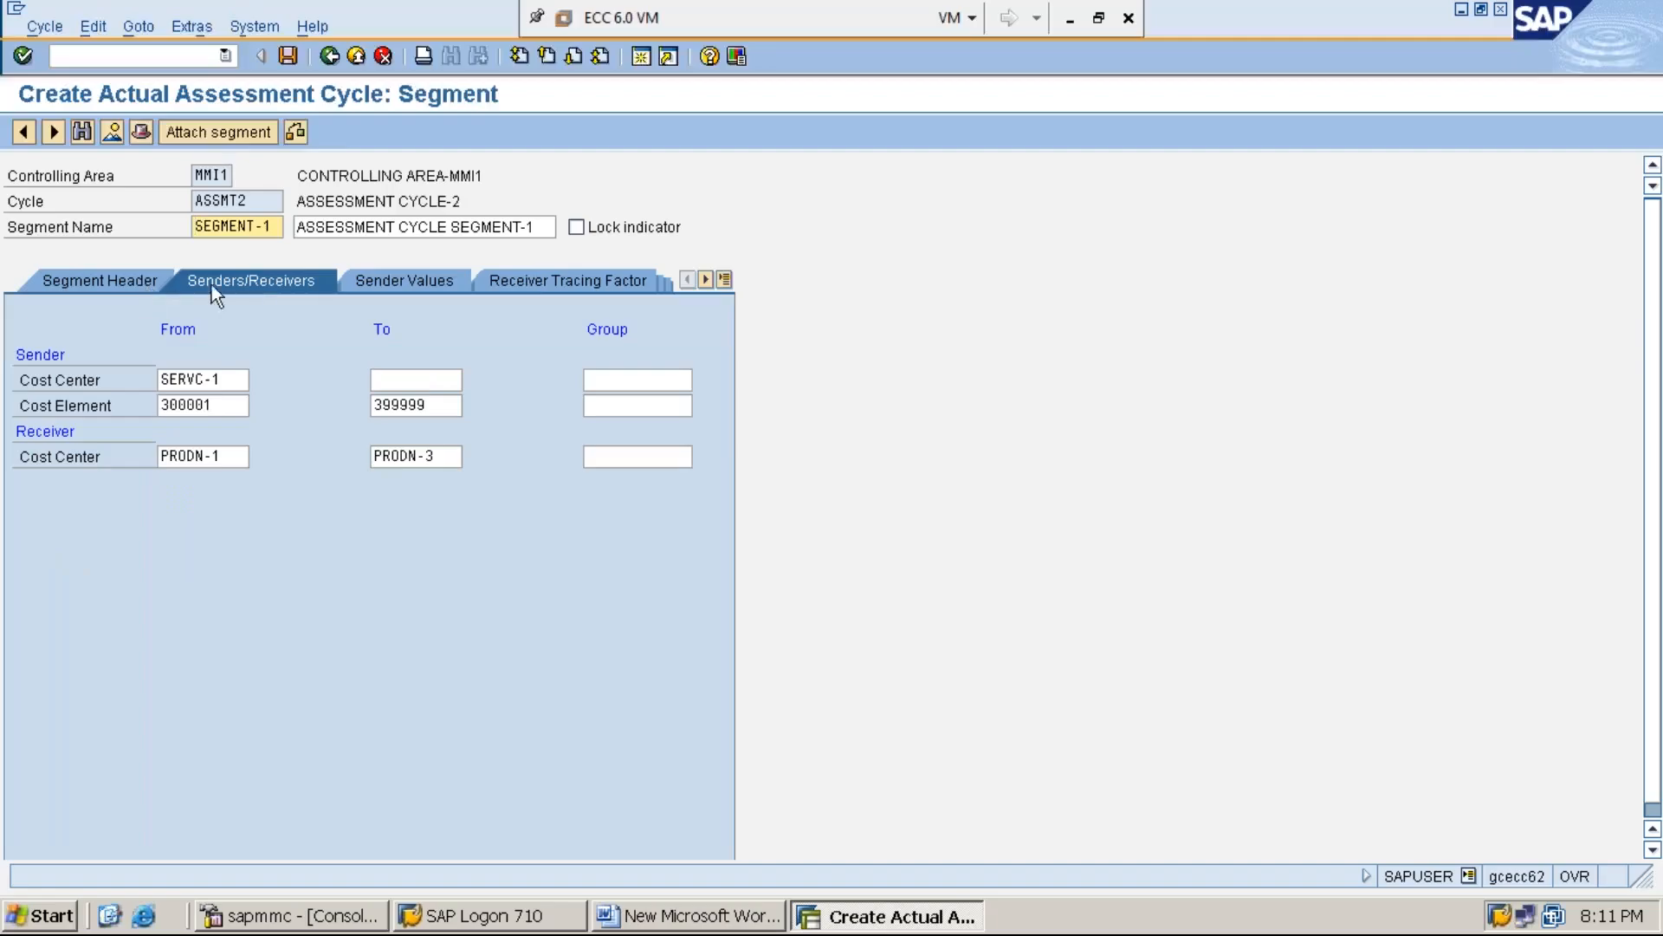
left_click(296, 132)
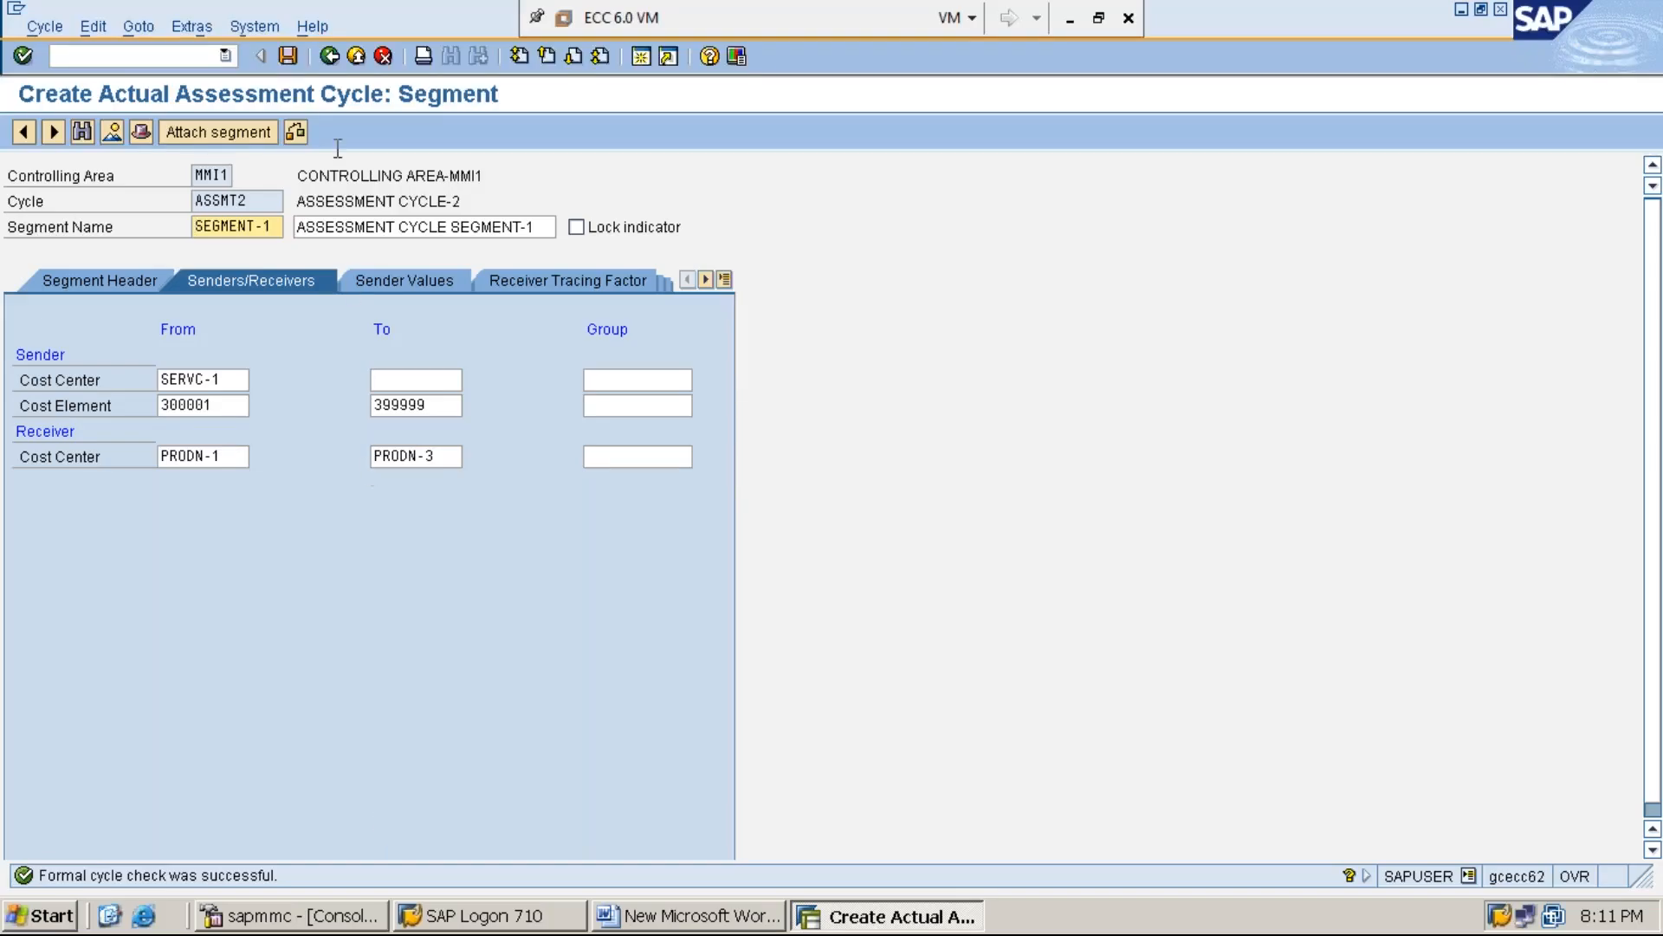
left_click(288, 55)
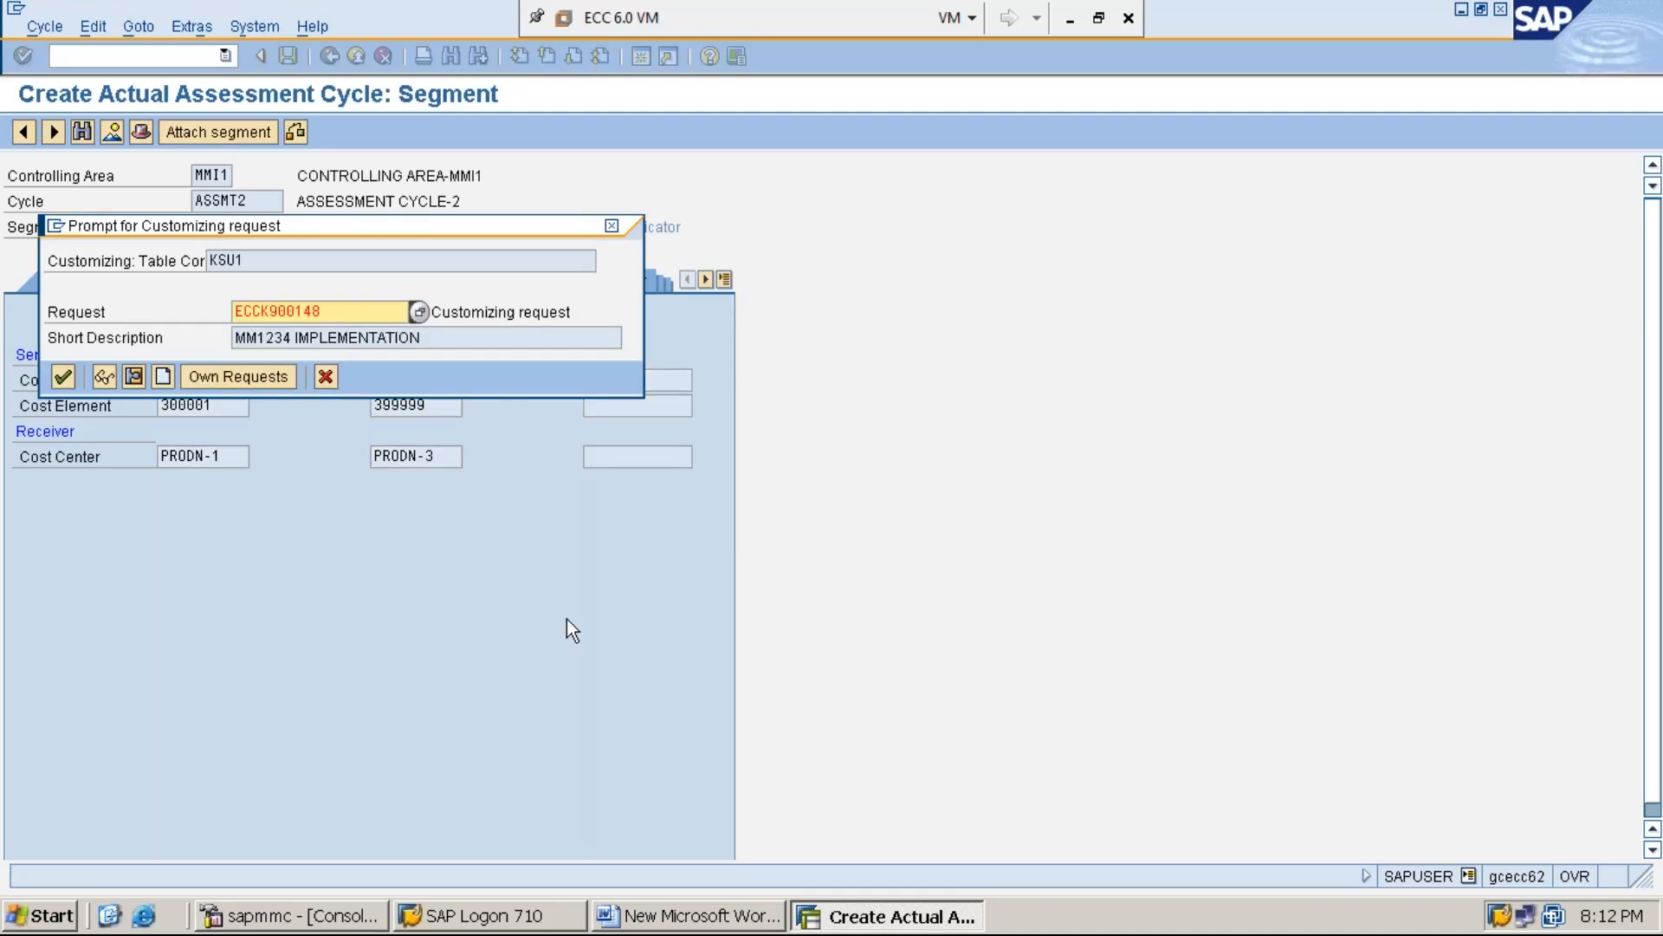
key("Return")
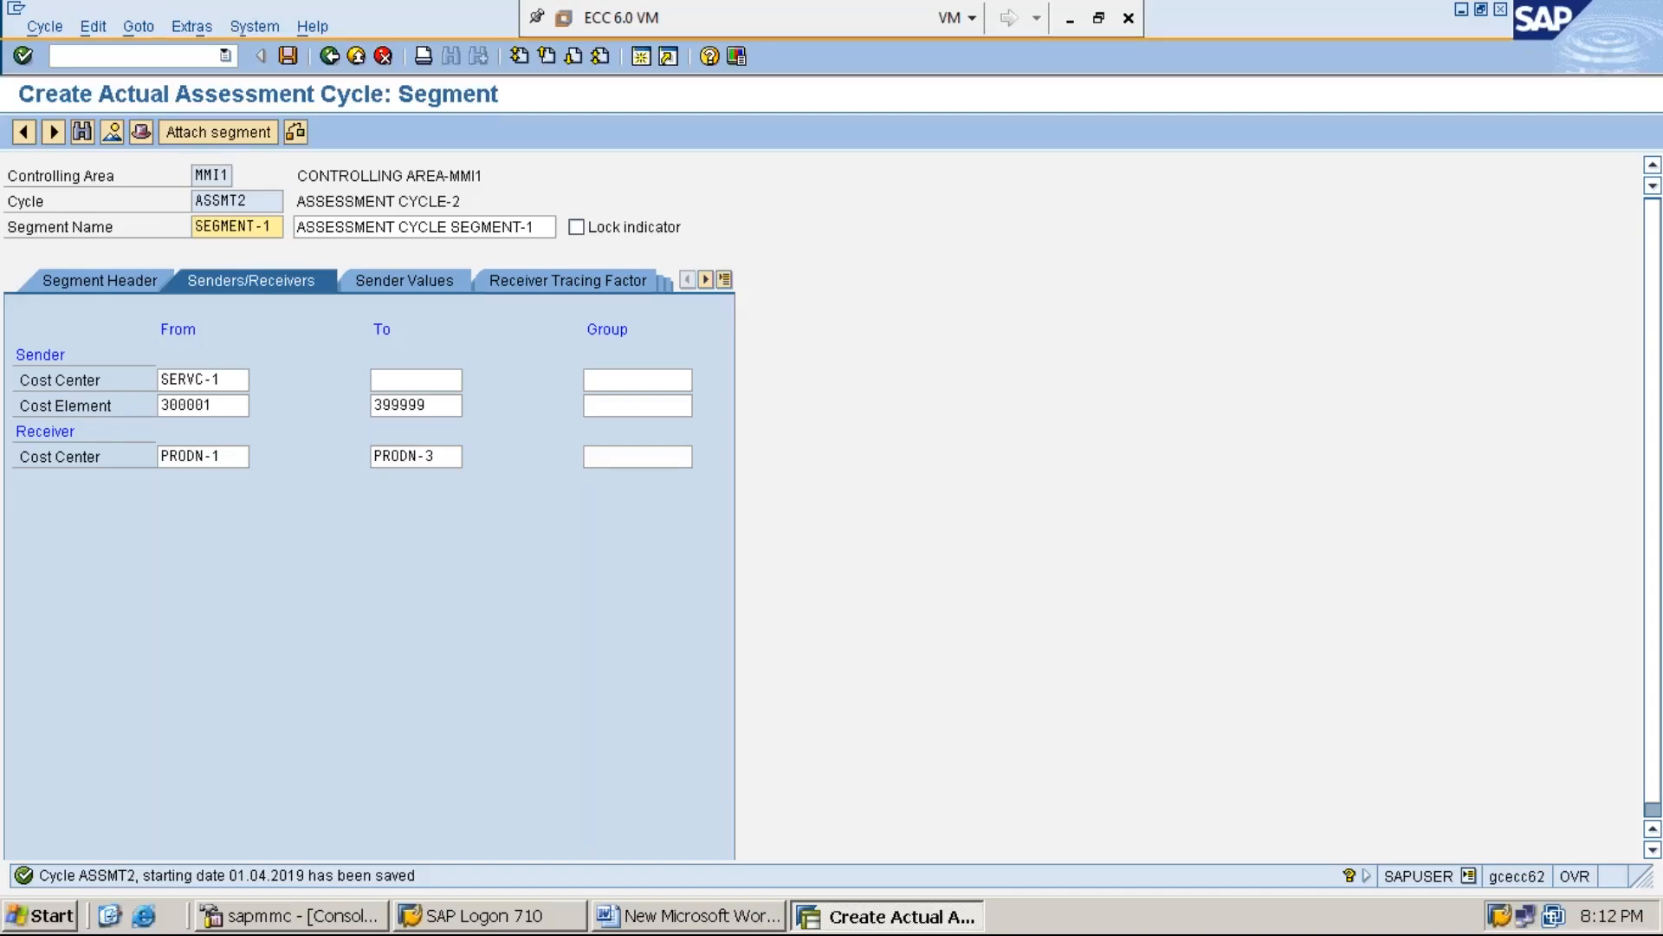
Add the line "STEP:2: PROCESS EXPENSES TO THE SERVICE COST CENER USING F-02" to the Word notes, followed by blank lines
left_click(704, 918)
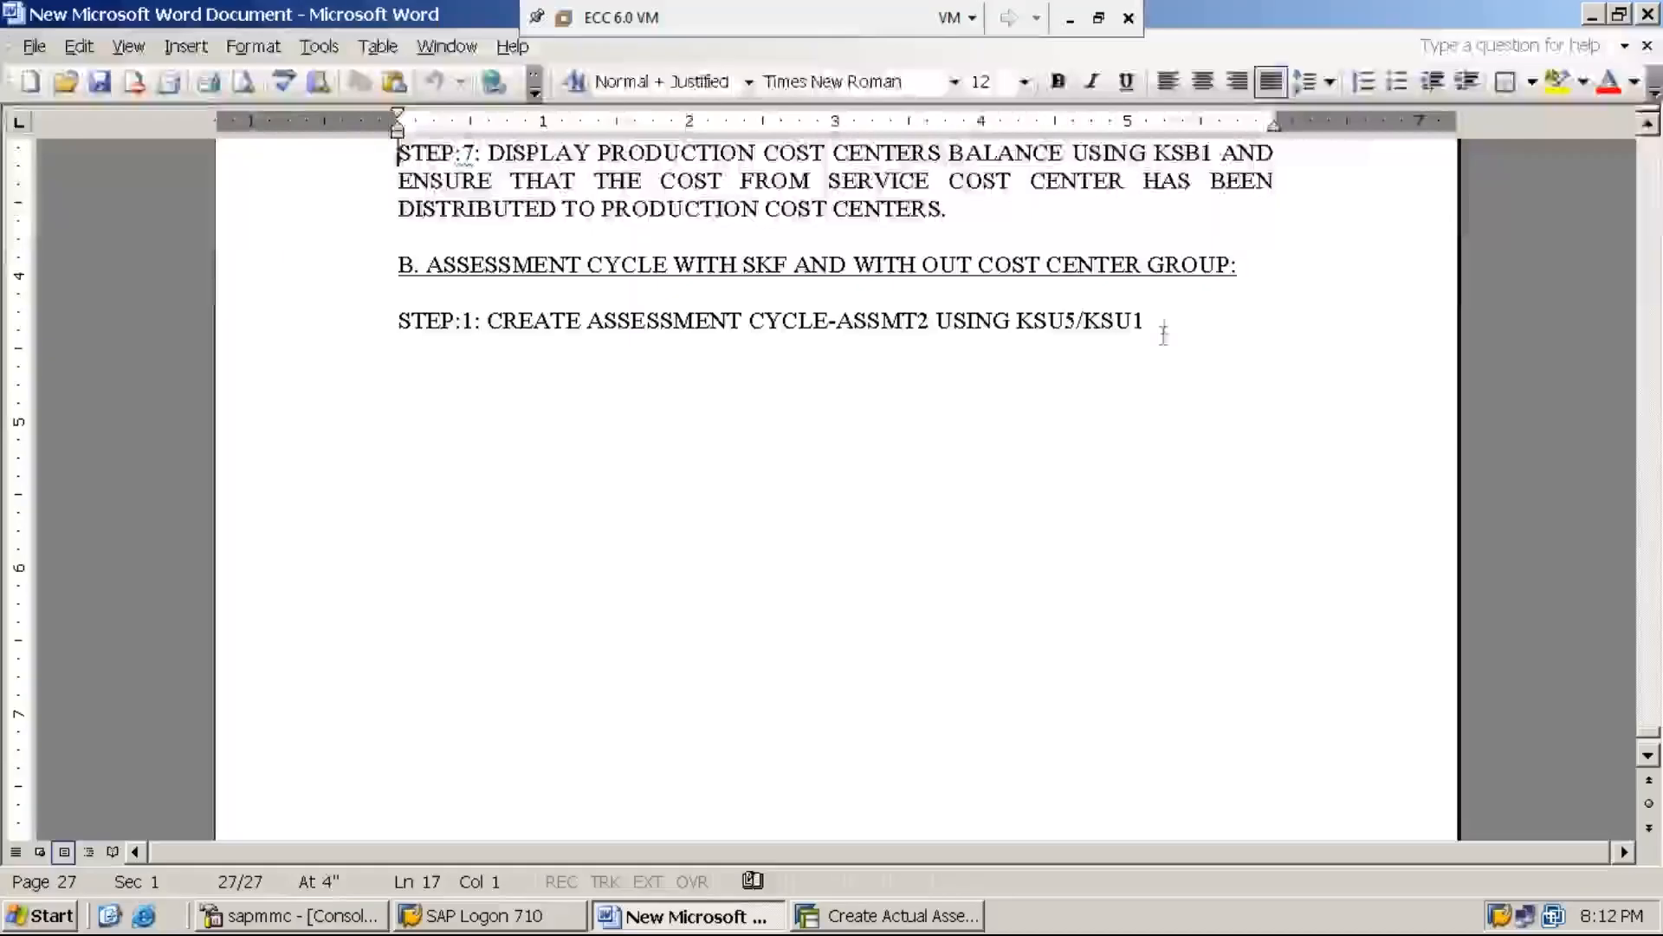
left_click(1159, 322)
key("Return")
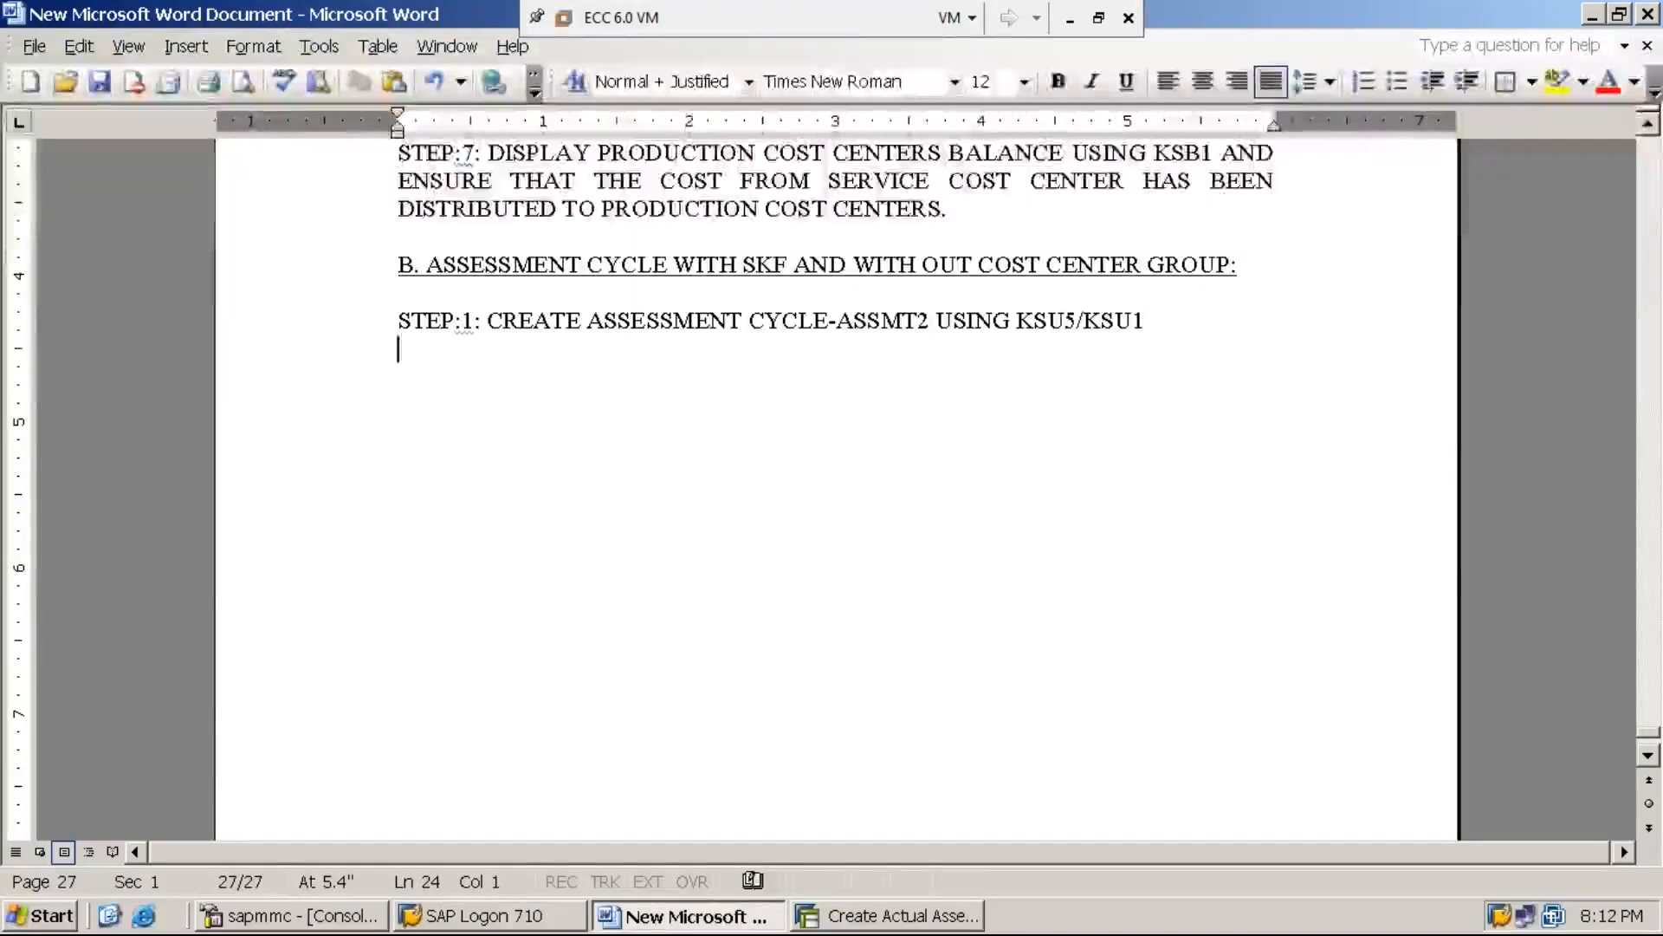
type("STEP:")
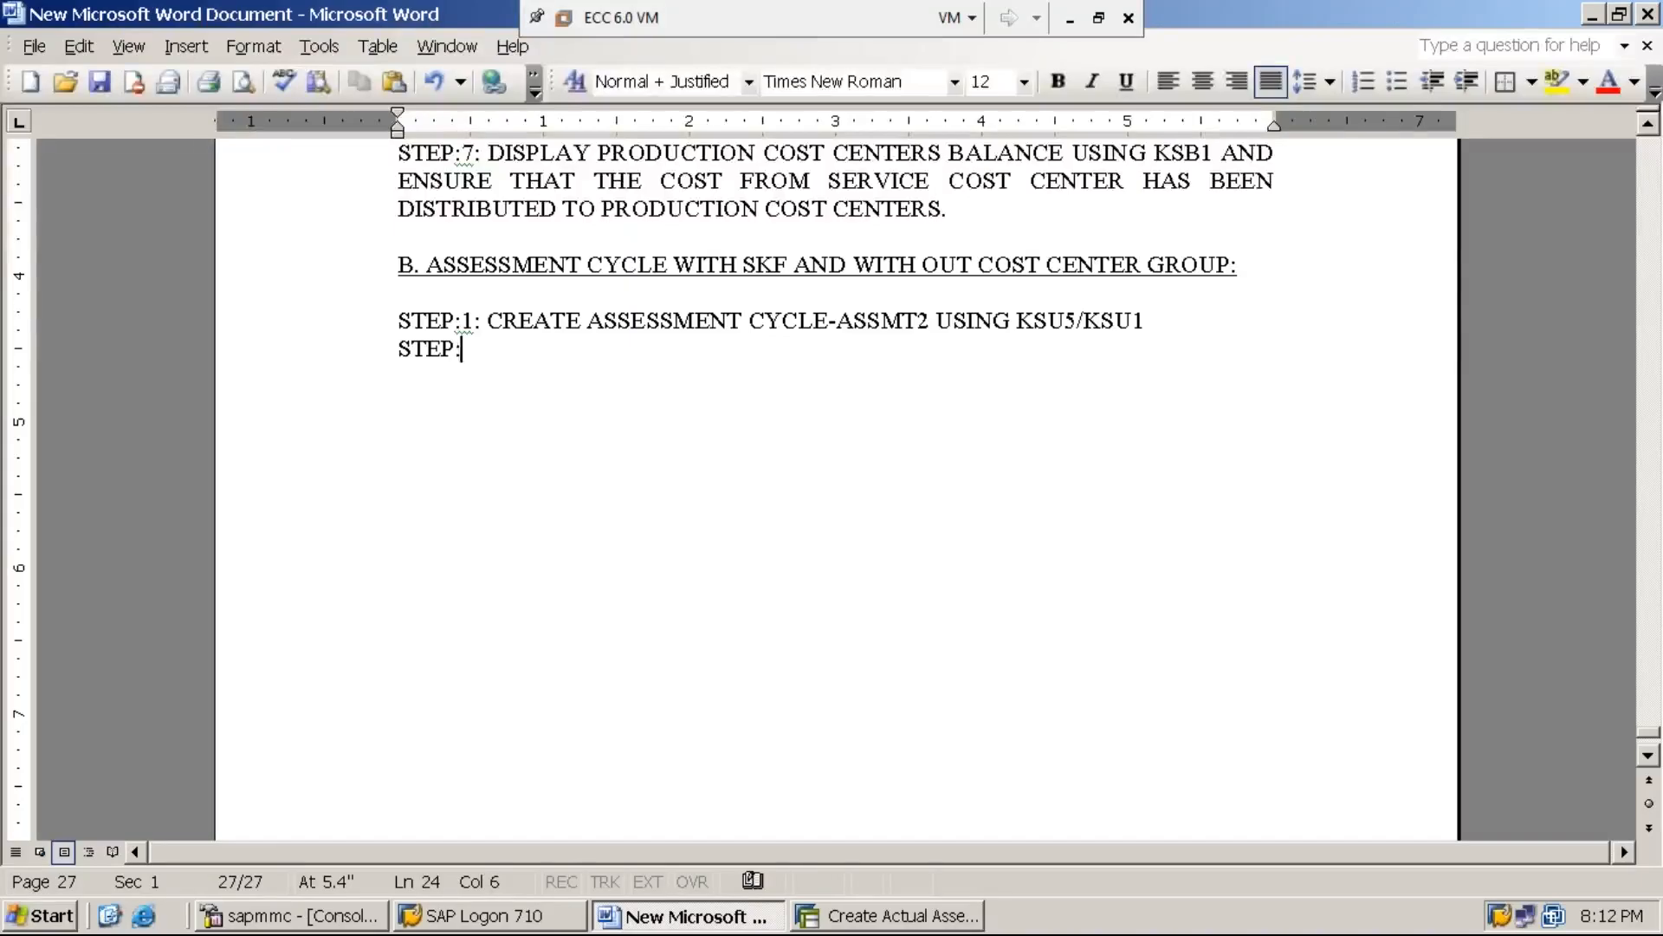
type("2: PROCE")
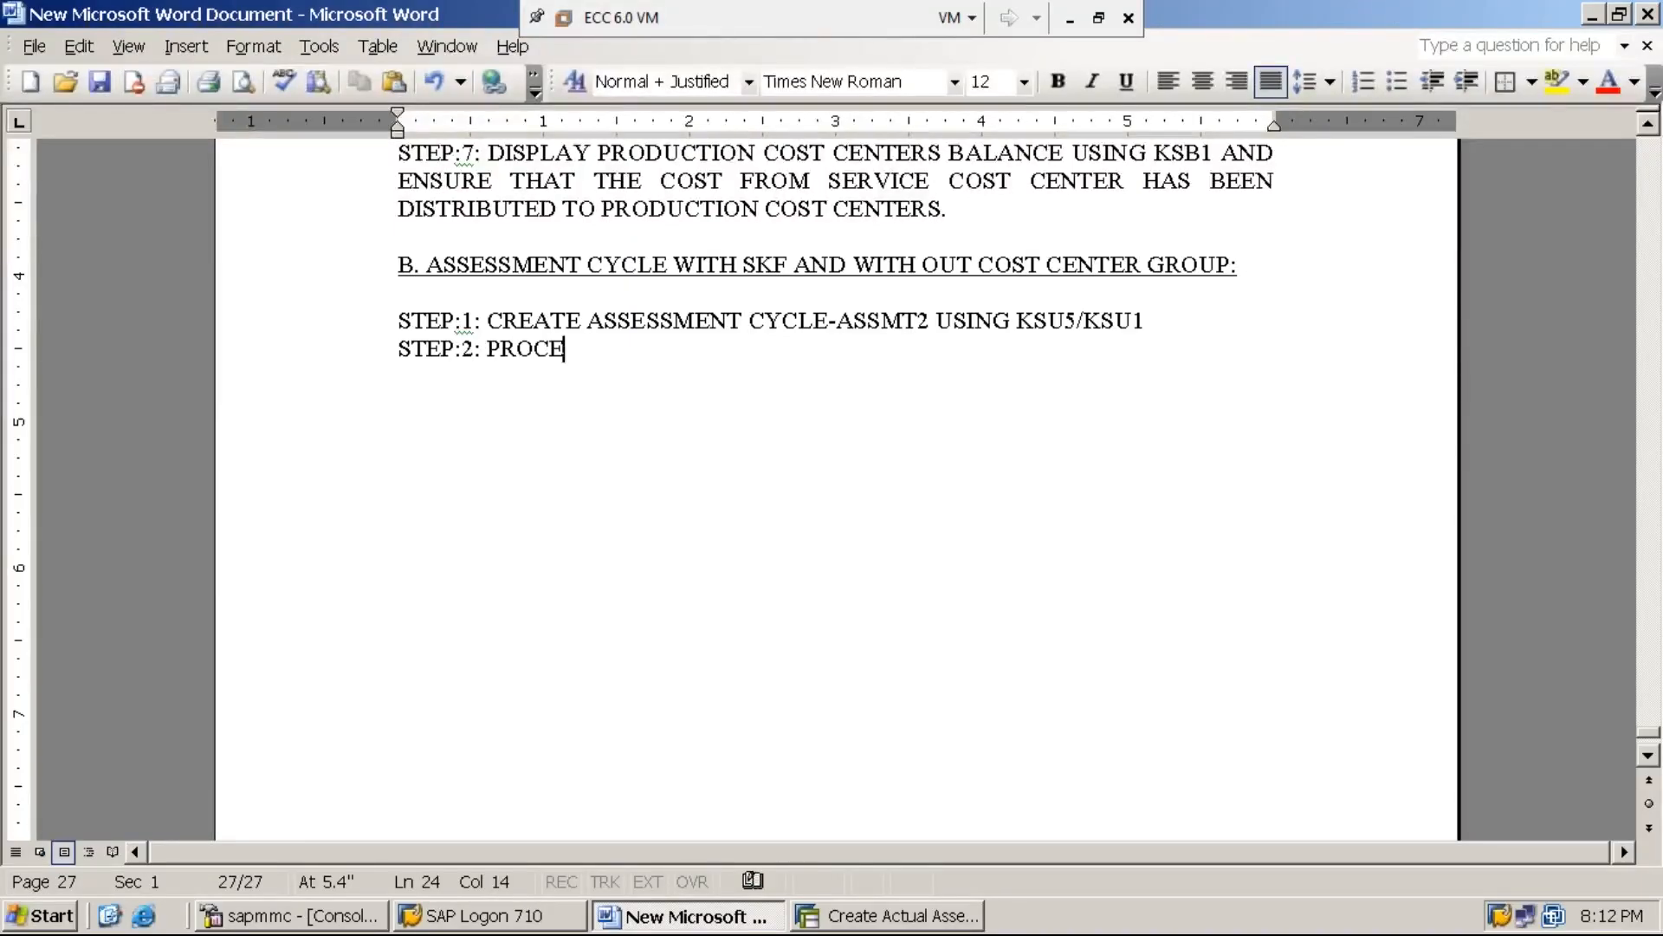
type("SS EXPENSES ")
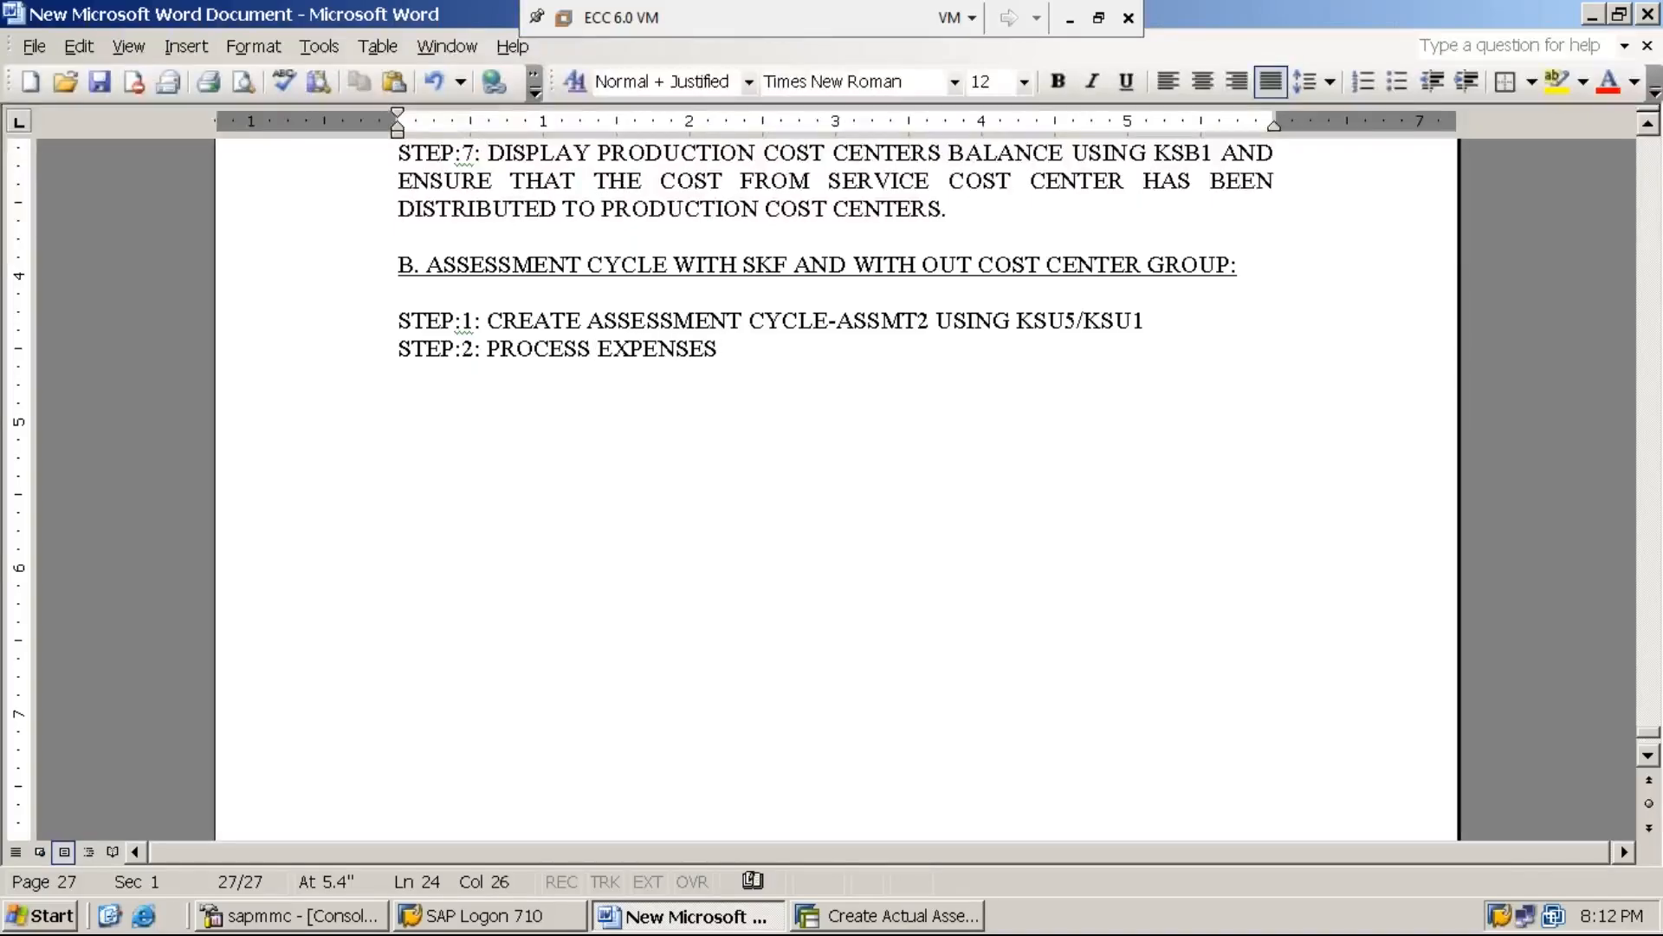
type("TO THE SERVI")
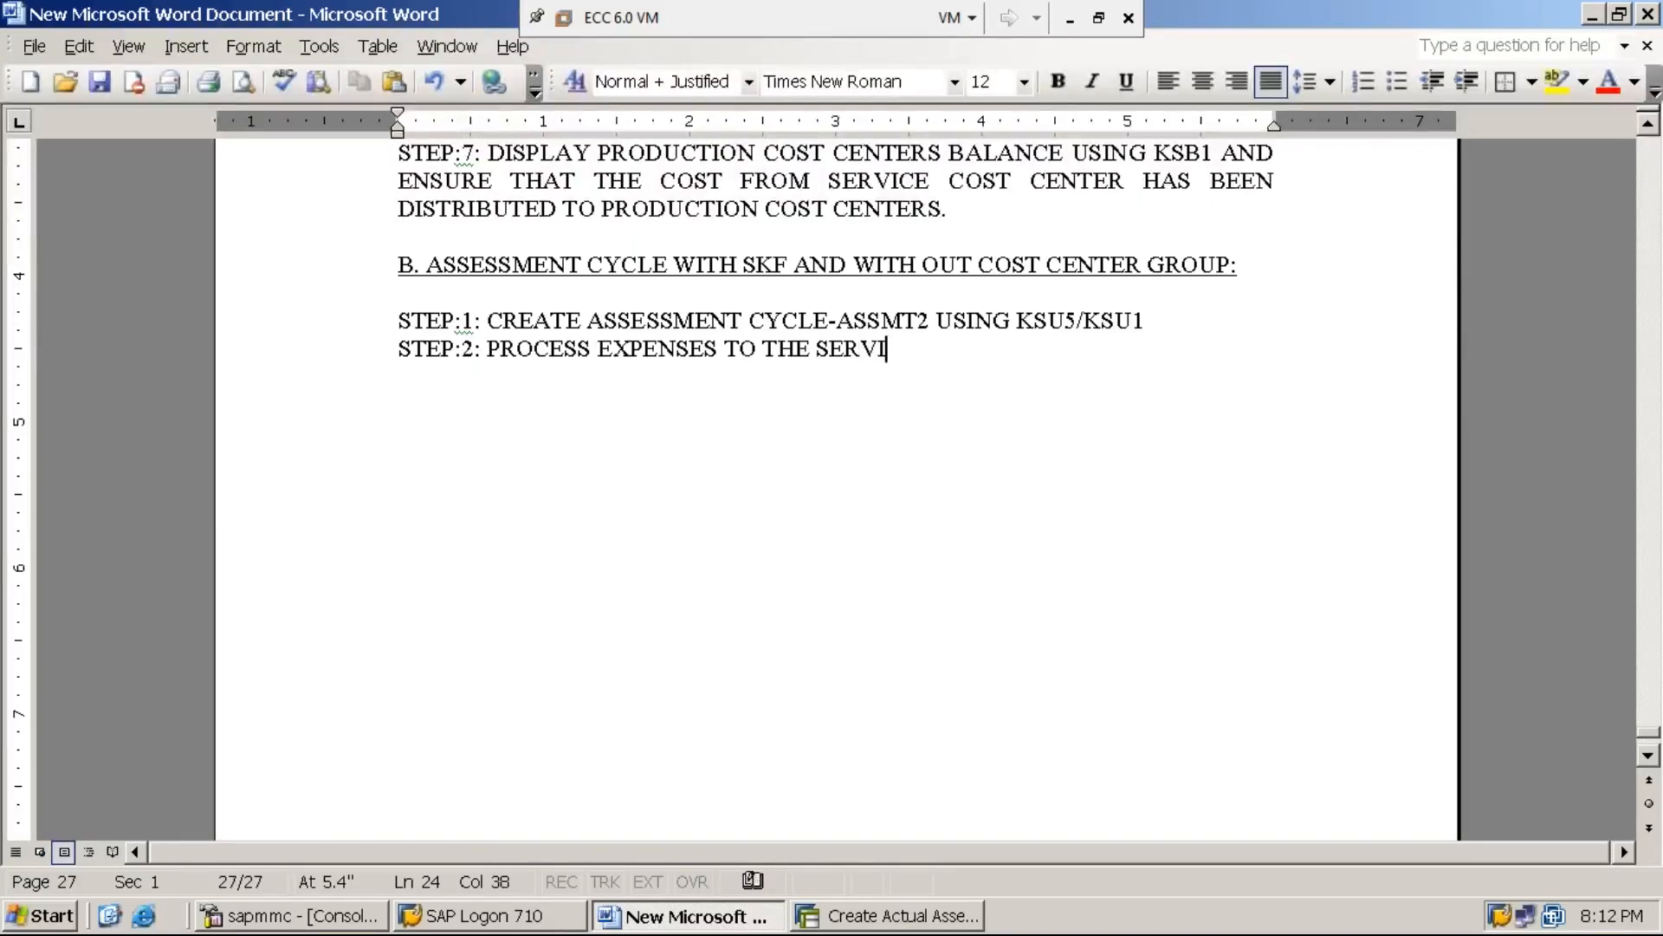
type("CE COST CENER")
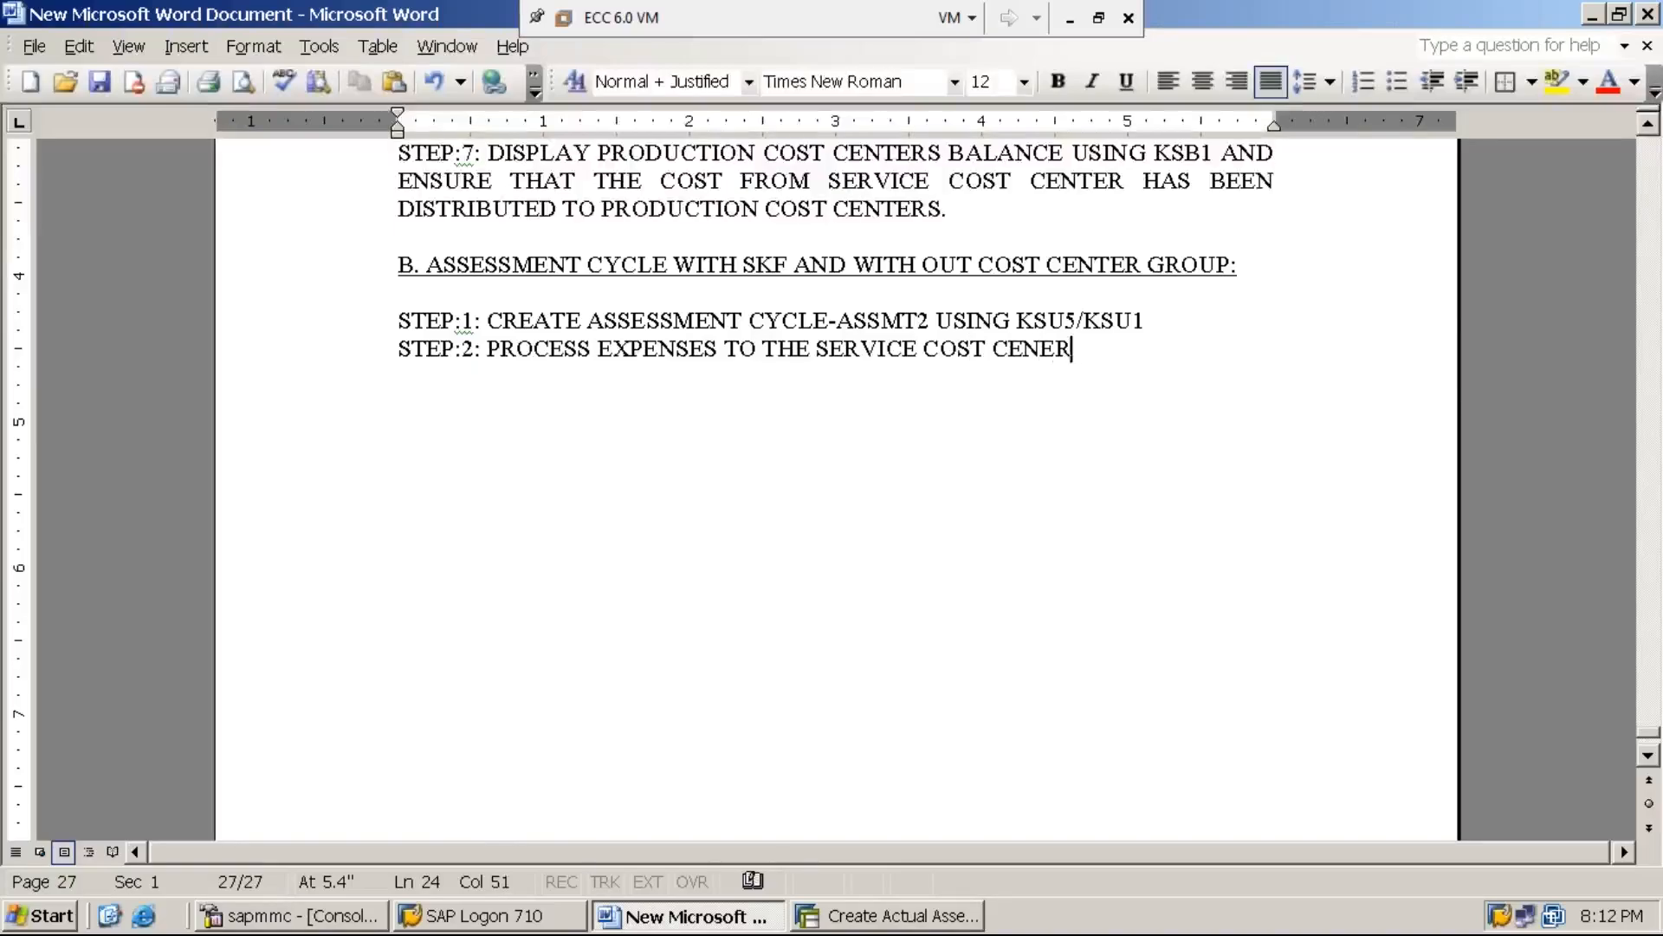
type(" USING ")
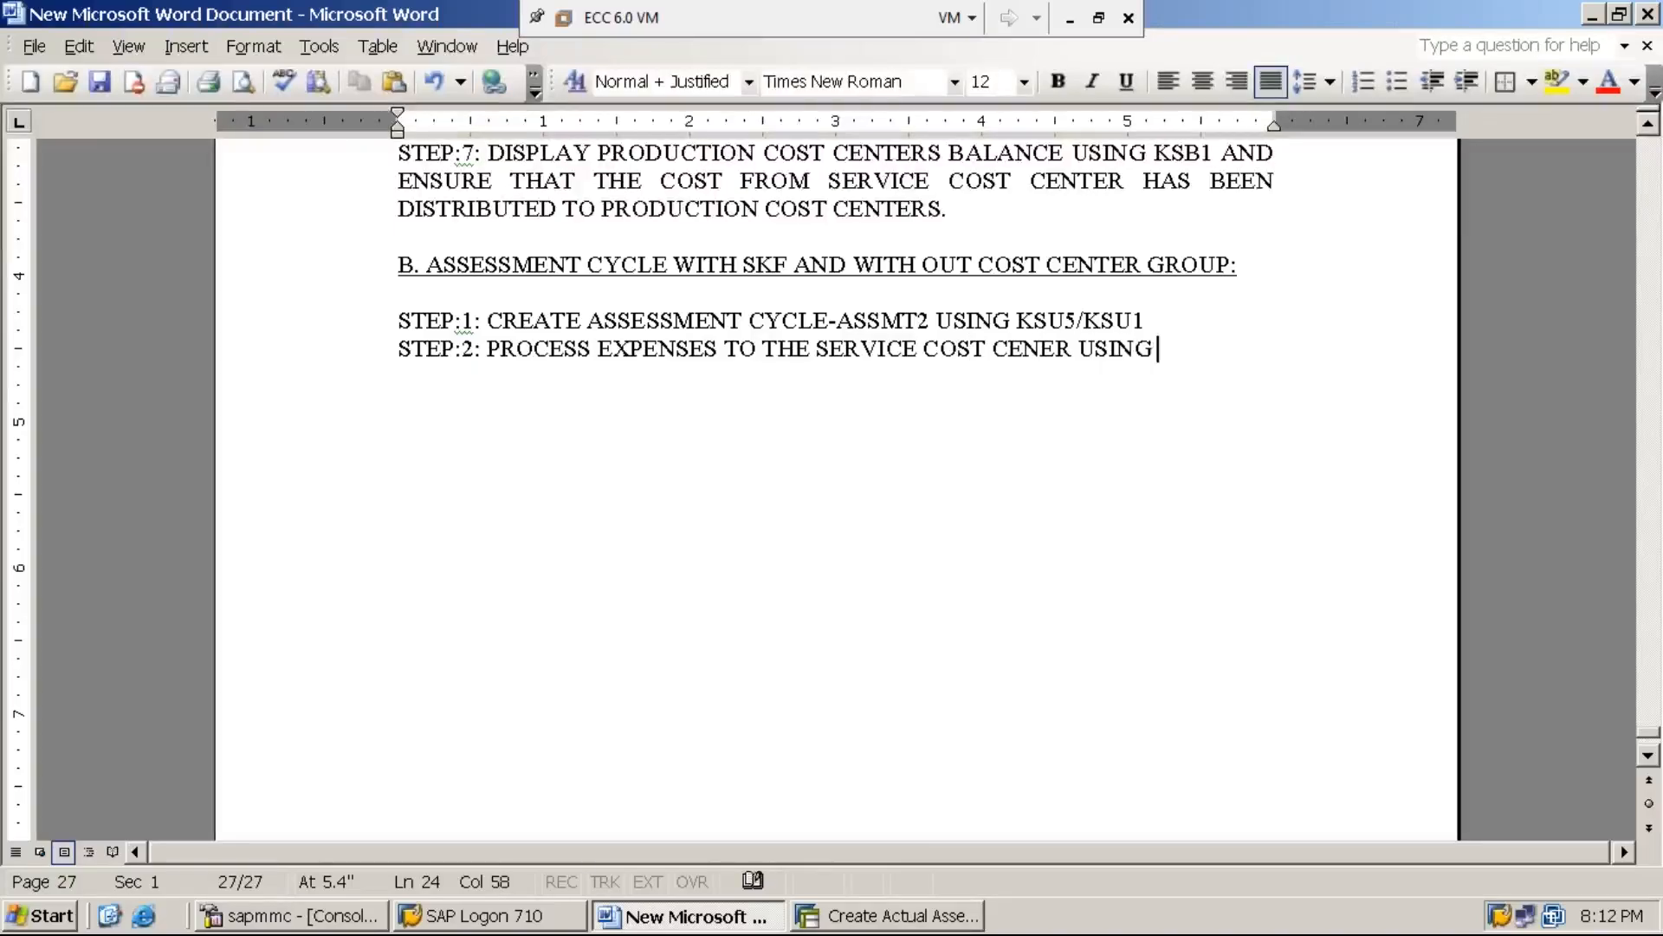
type("F-02")
key("Return")
key("Return")
key("Return")
key("Return")
key("Return")
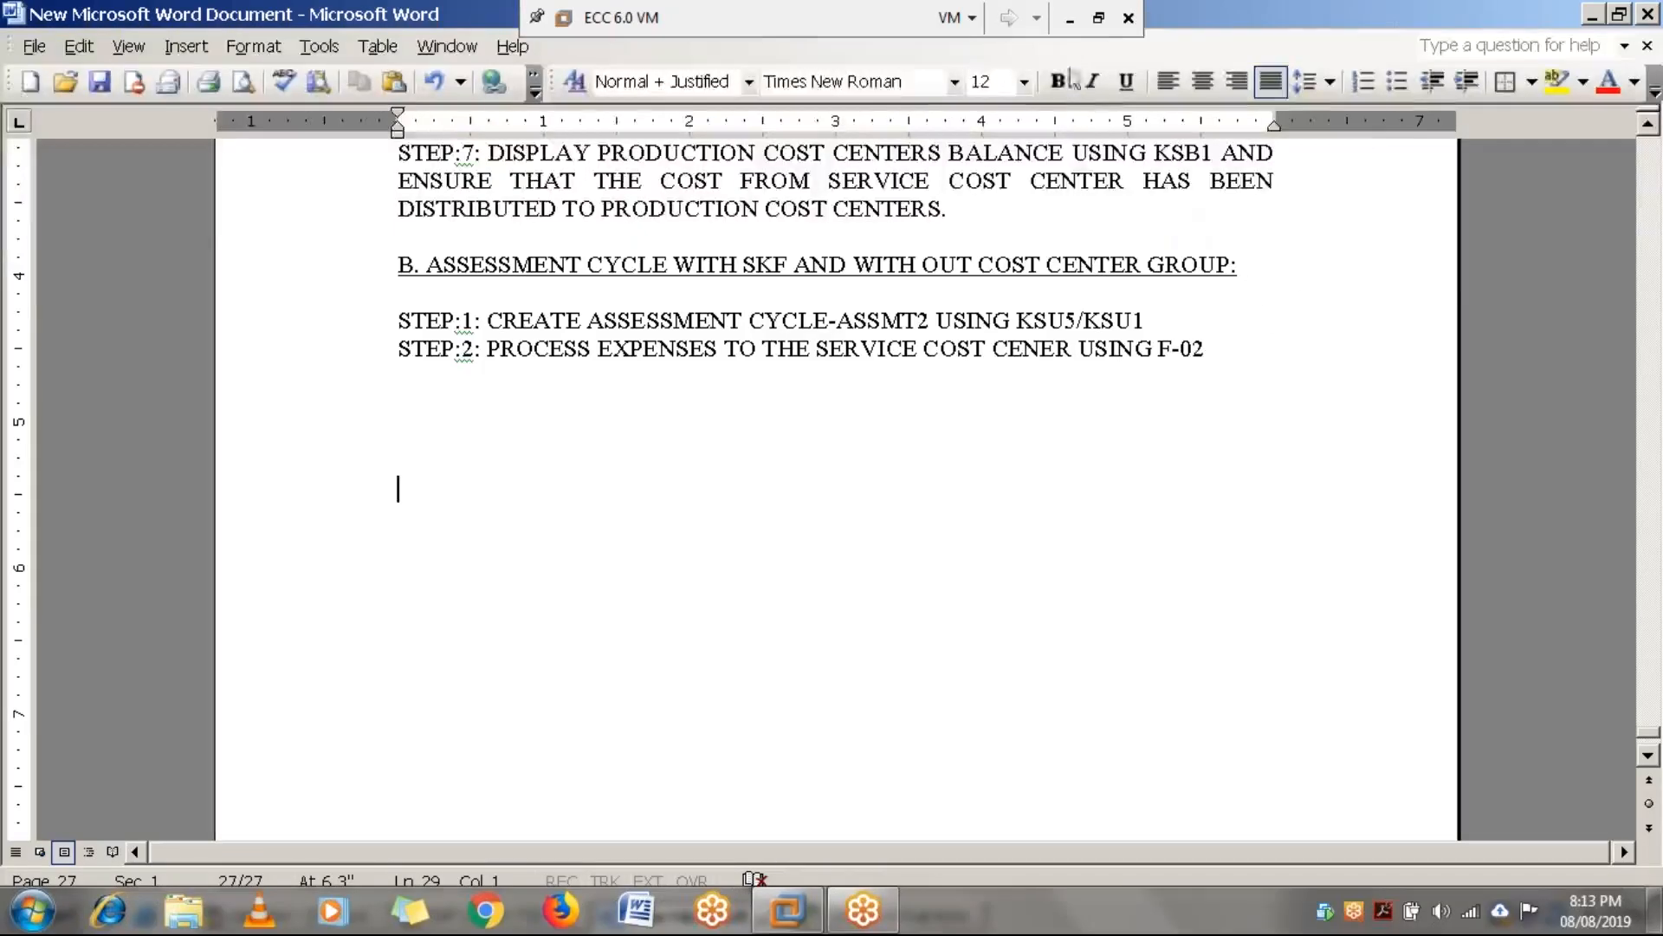
Switch back to SAP and leave the assessment cycle for the SAP Easy Access screen with the command /n
left_click(1071, 18)
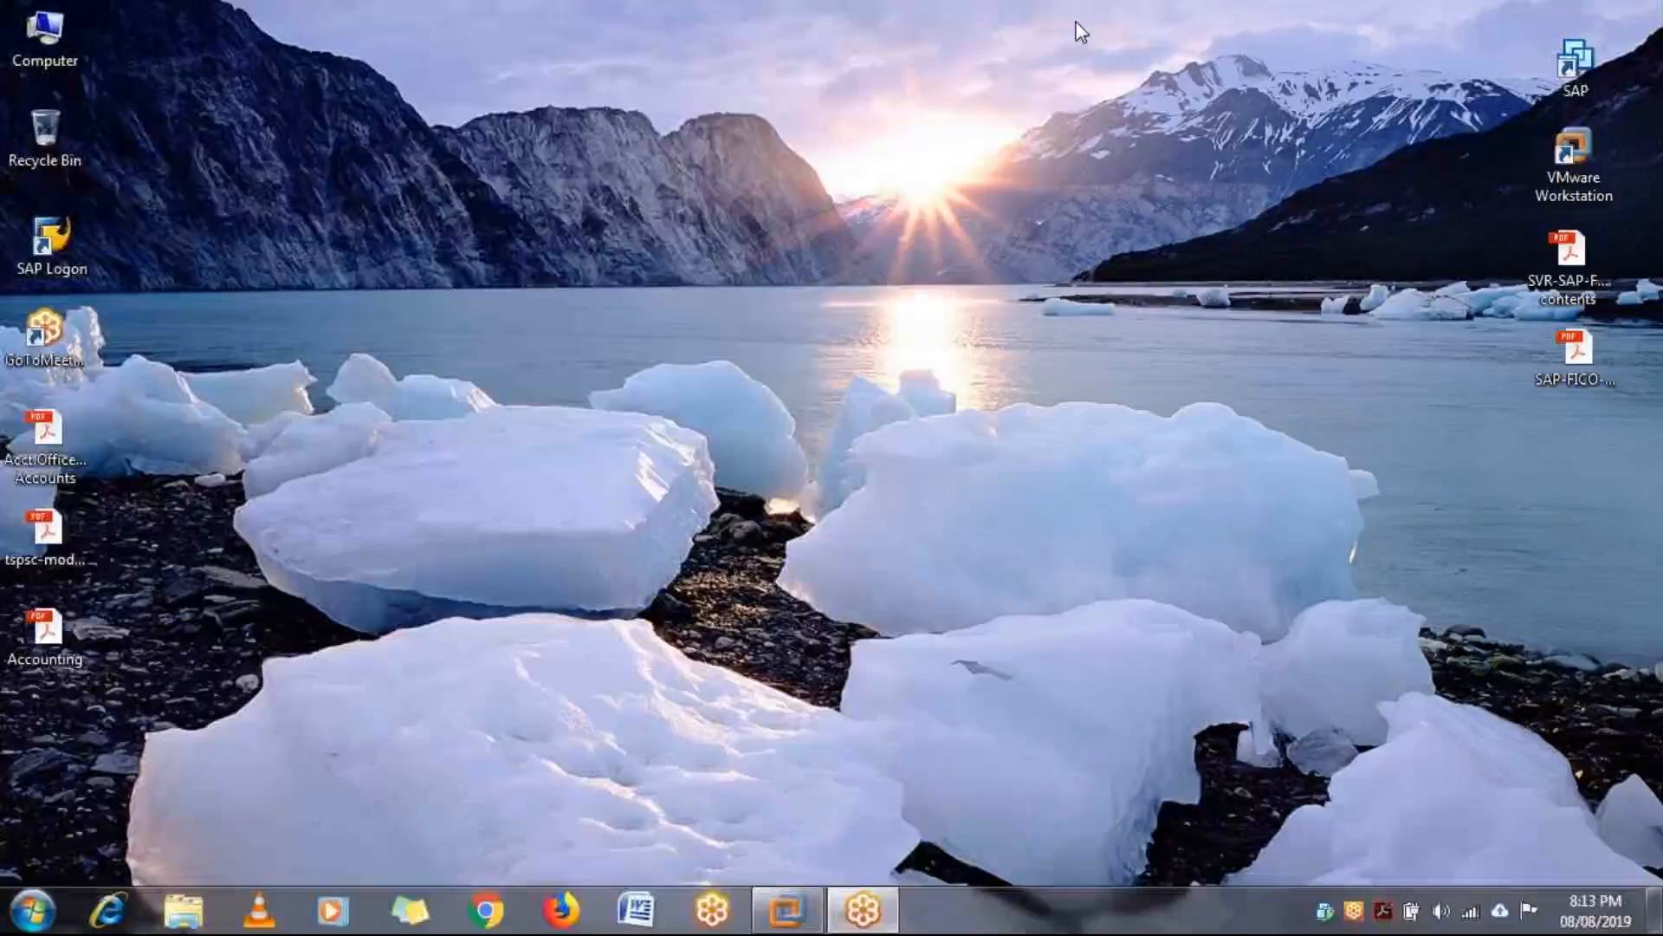
left_click(789, 909)
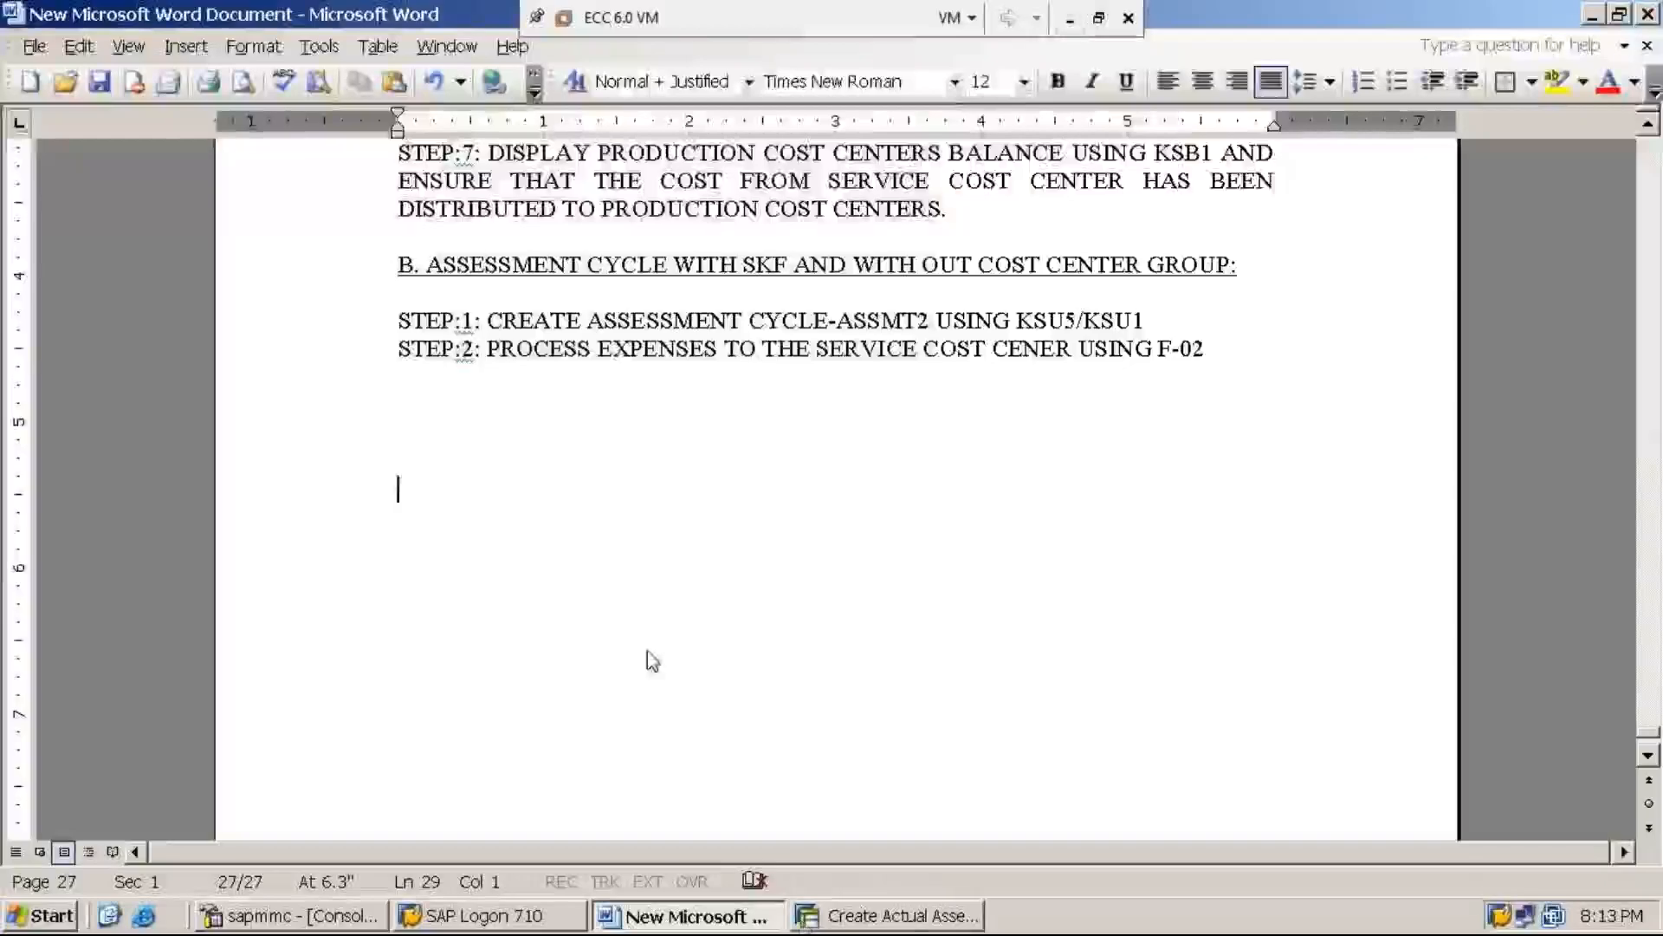
left_click(906, 917)
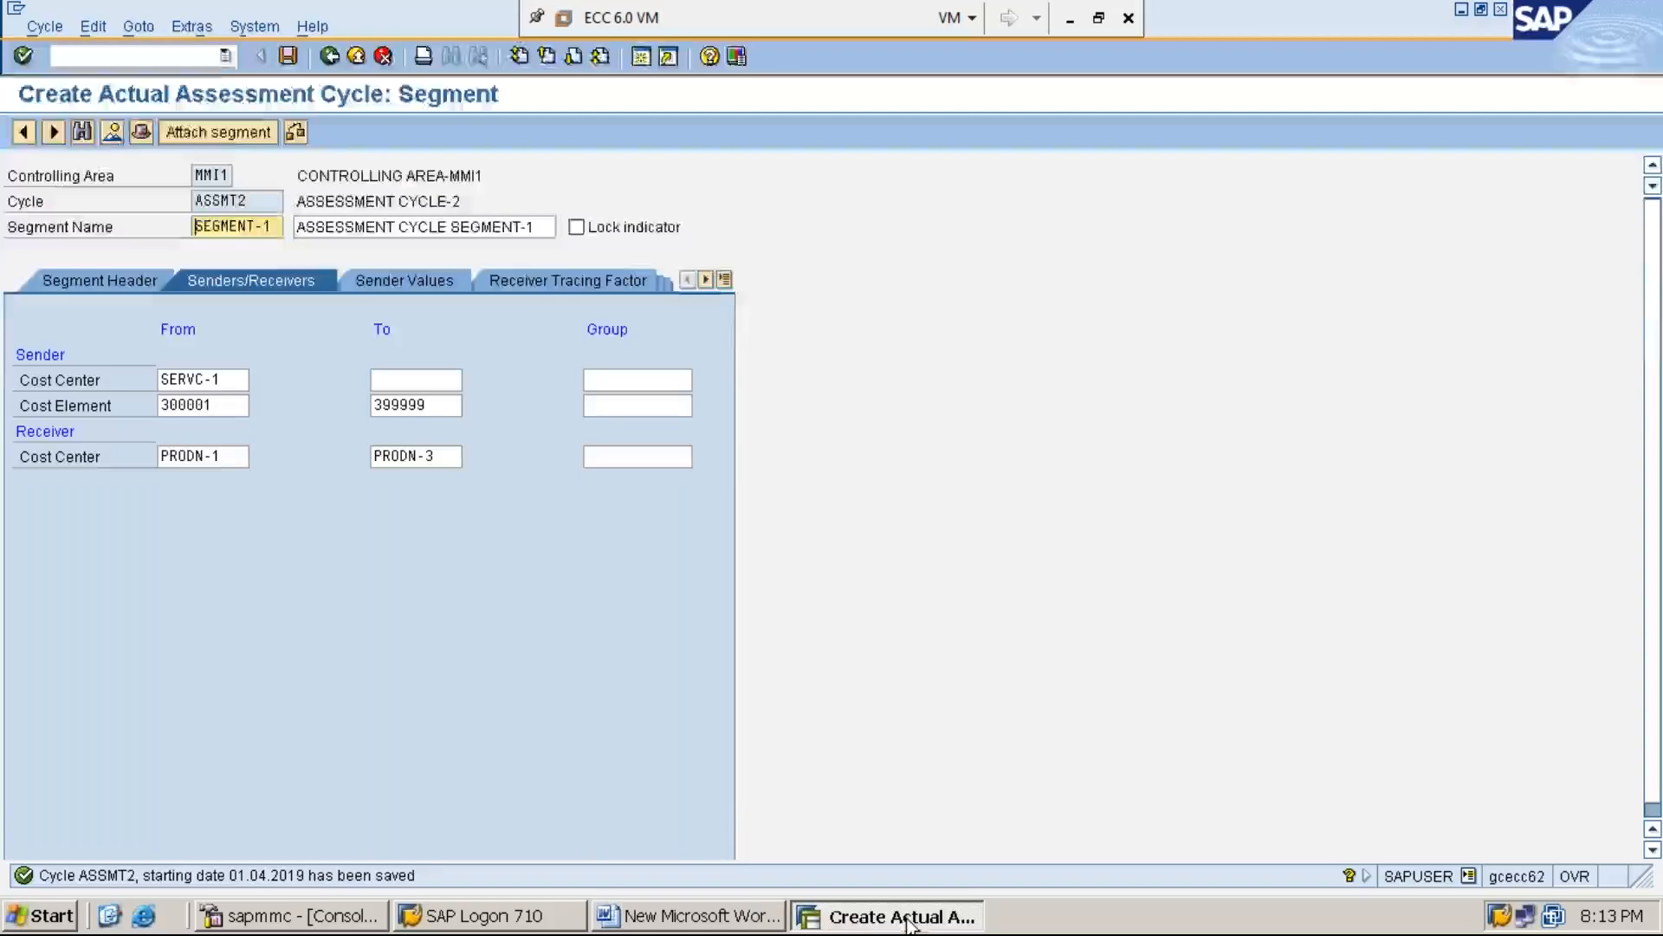
left_click(204, 57)
type("/n")
key("Return")
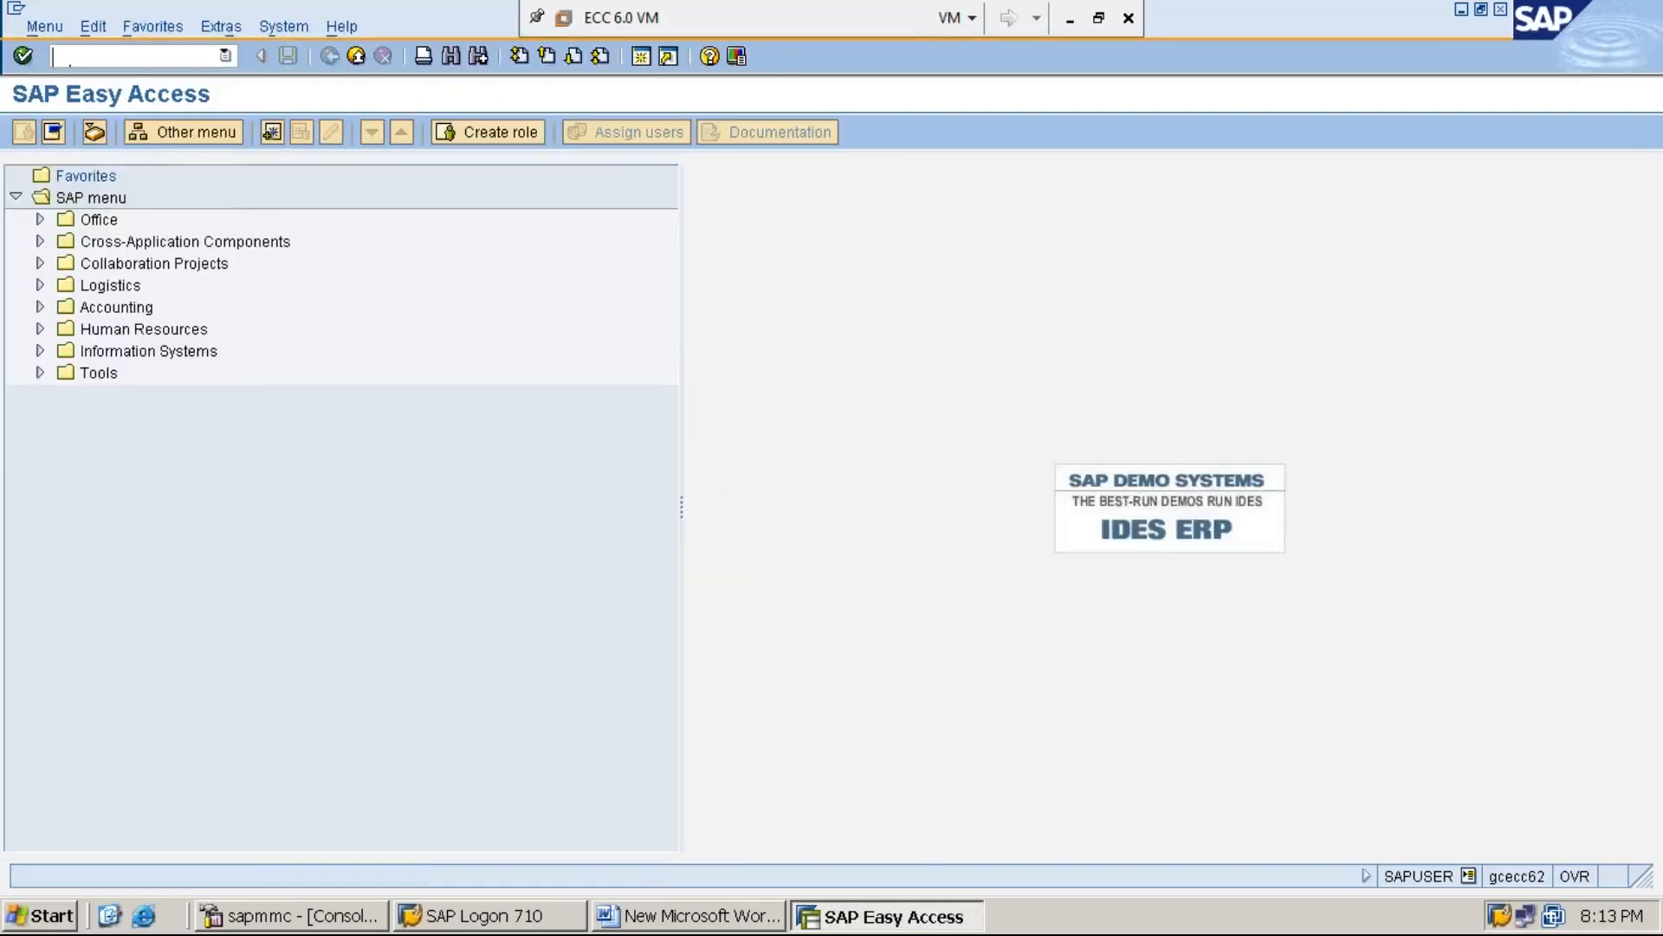
Open transaction F-02 and set the document date to 08.08.2019
type("F-02")
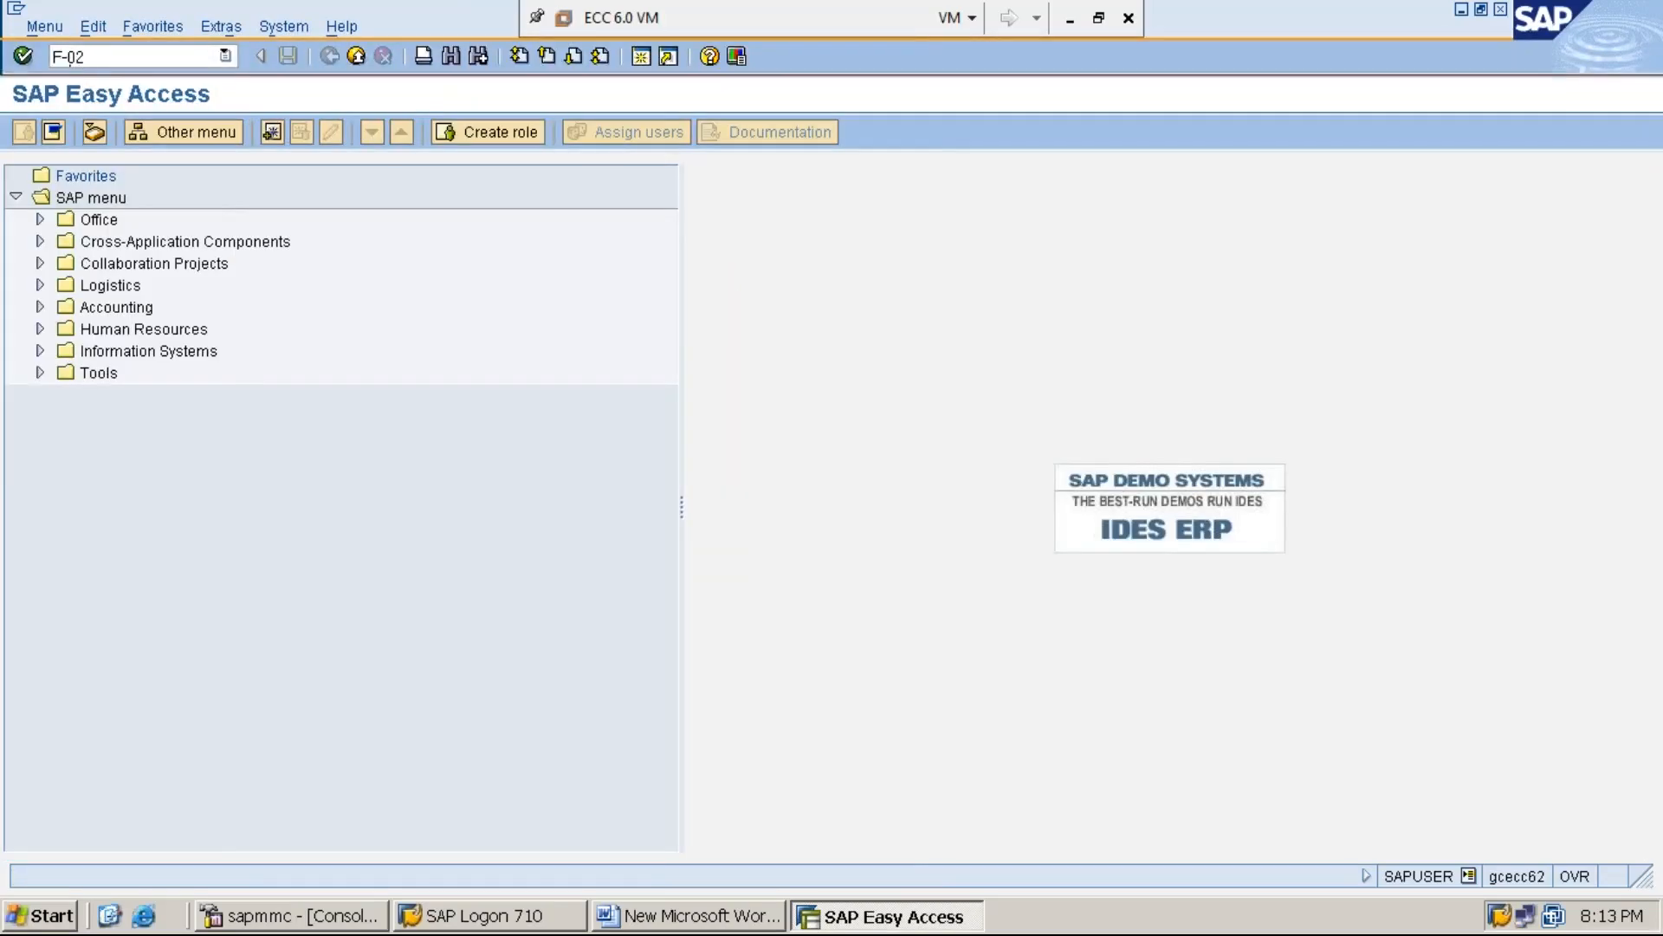
key("Return")
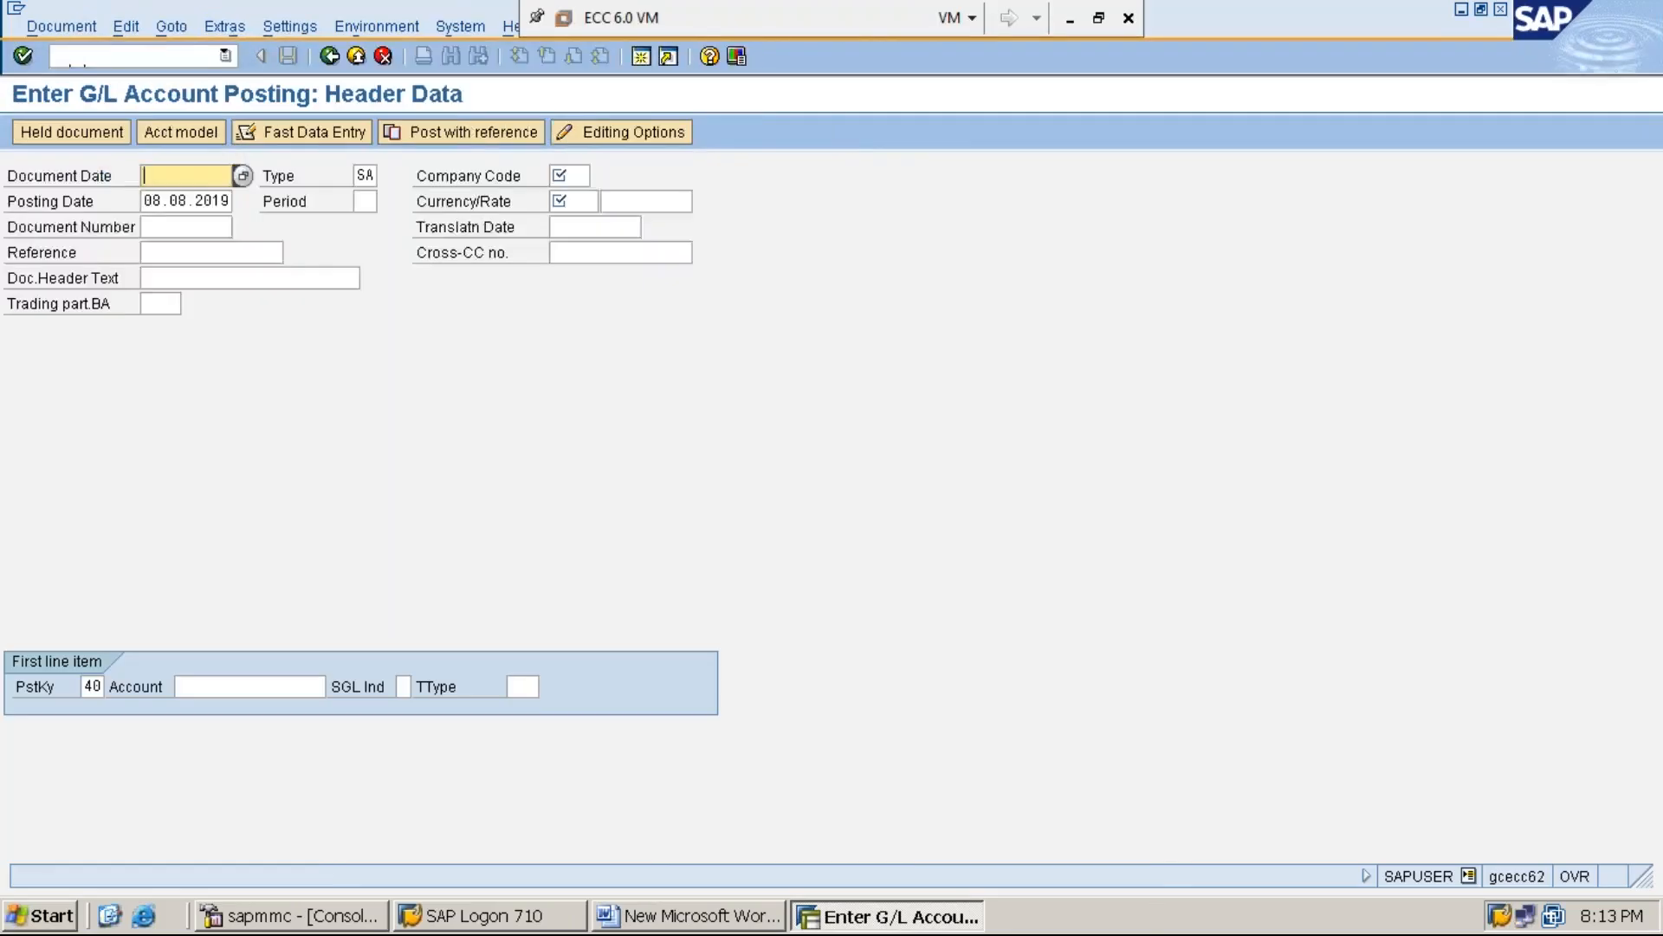
left_click(130, 57)
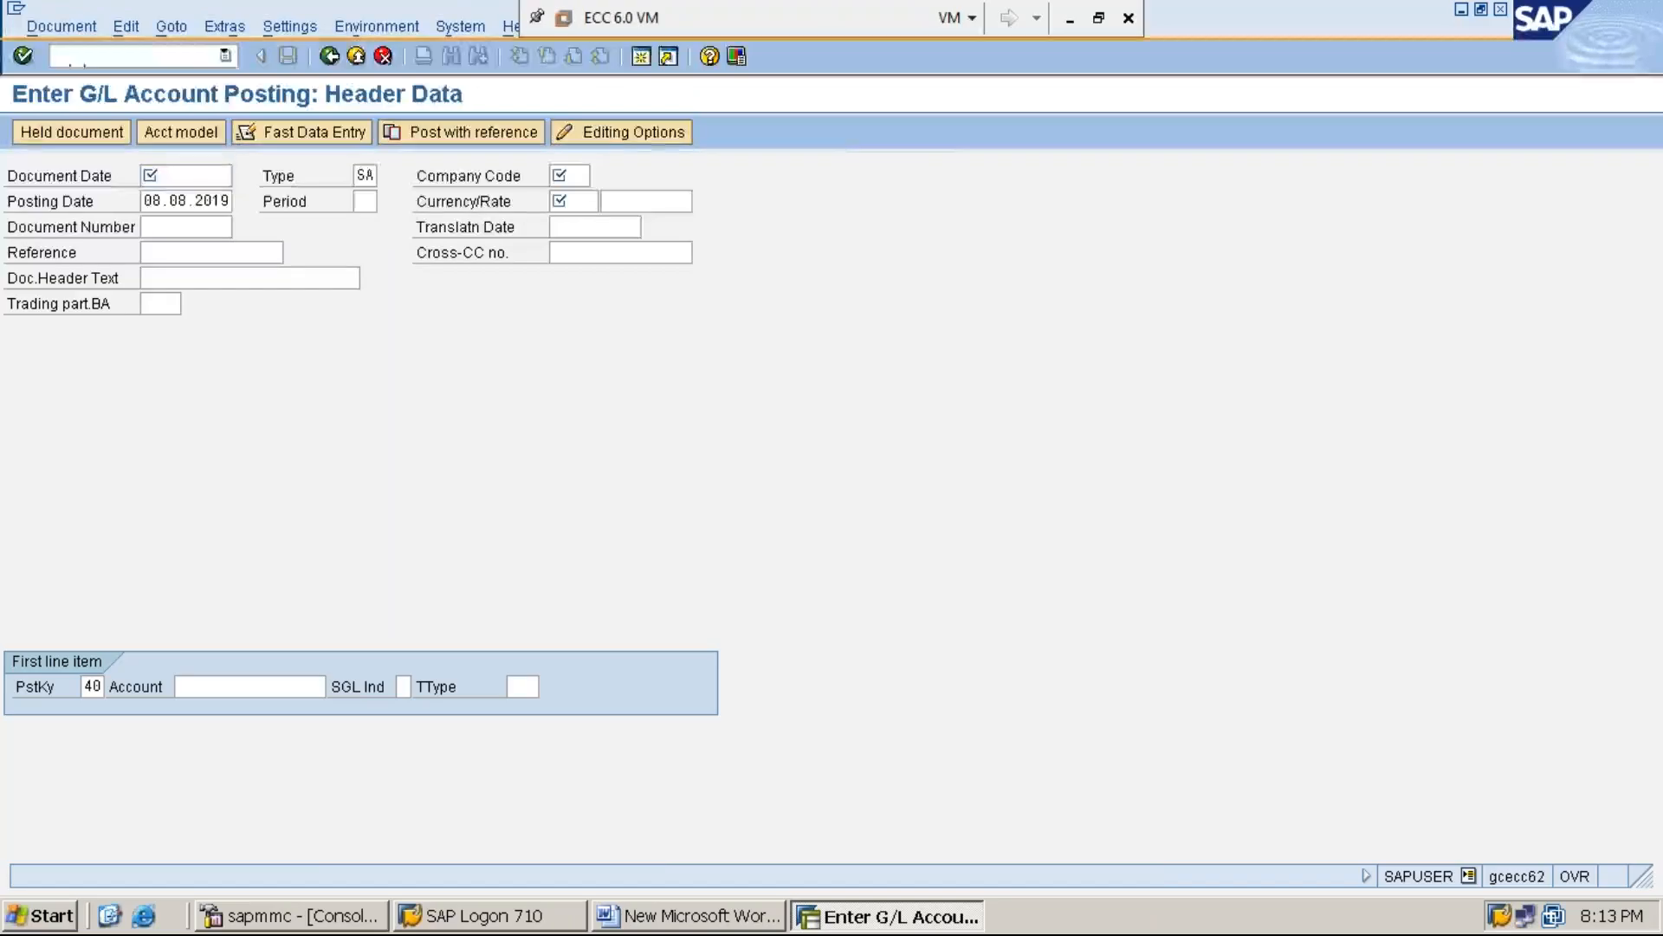
key("F4")
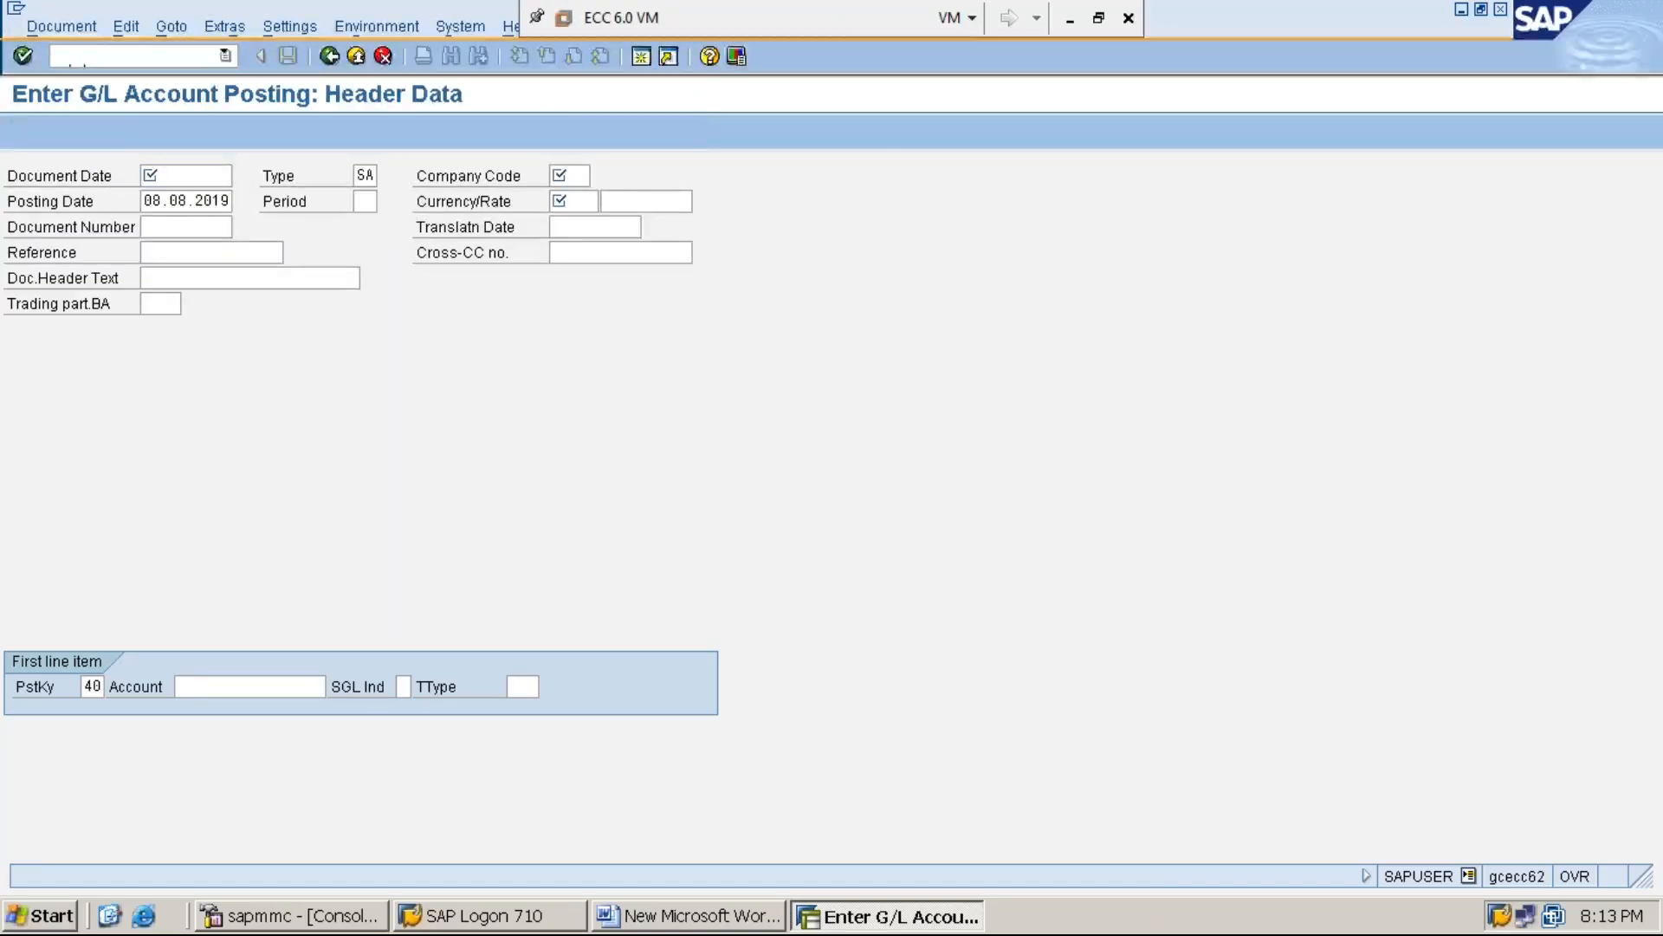
key("Return")
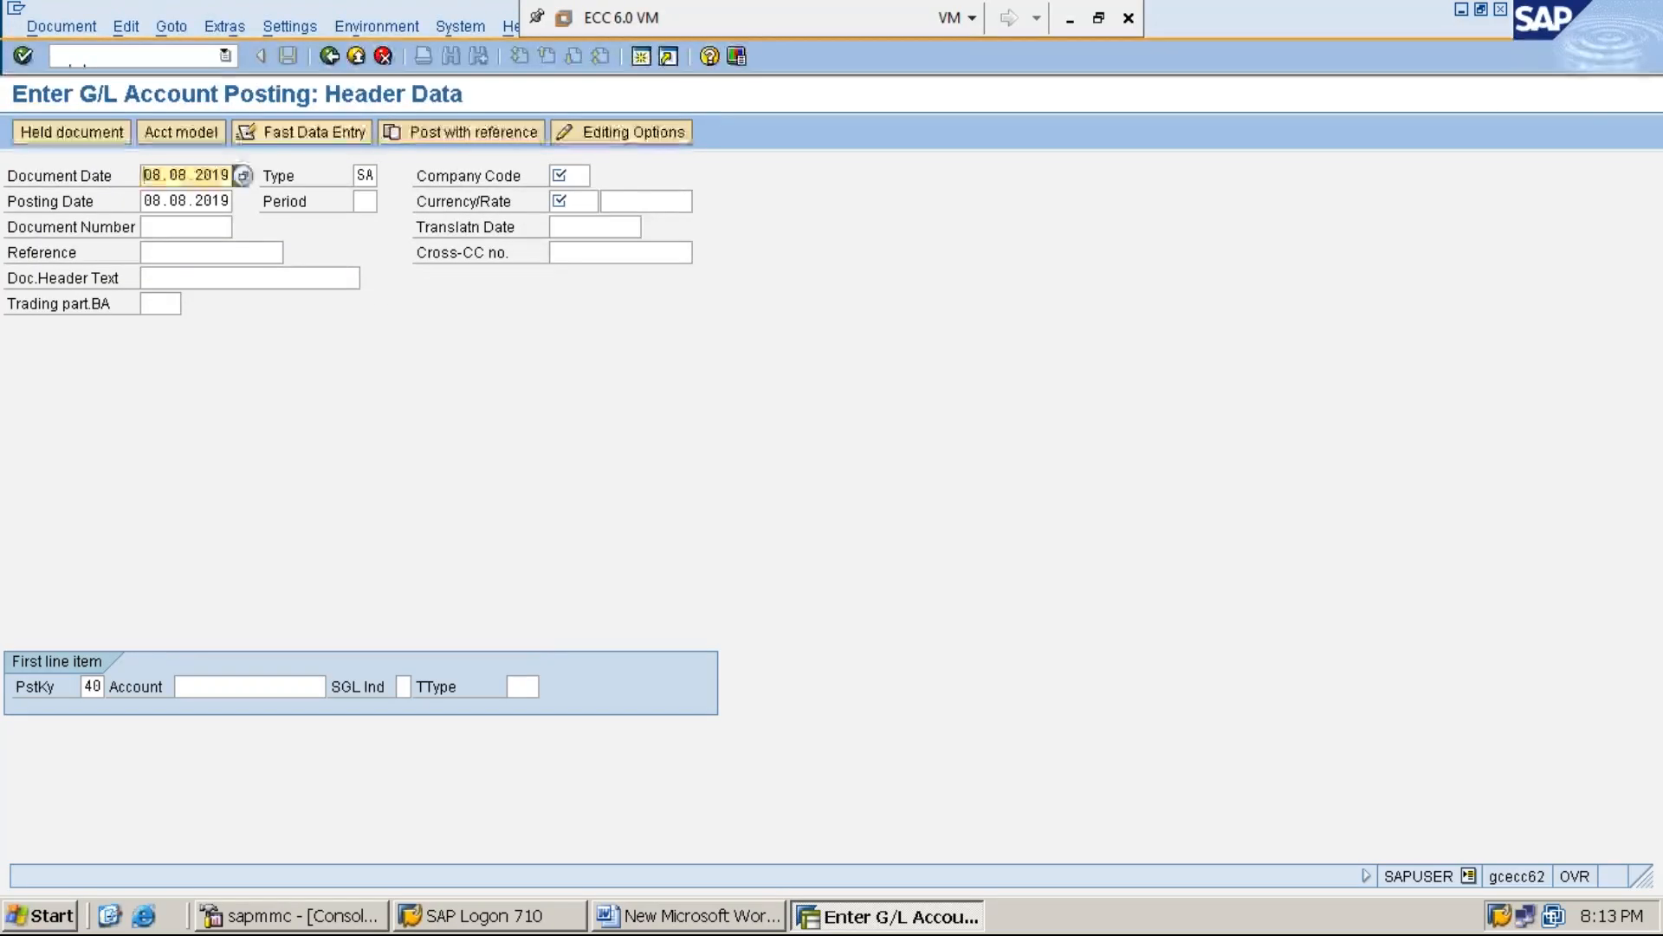
Fill in the posting header with company code MMI1, period 5 and currency INR
key("Tab")
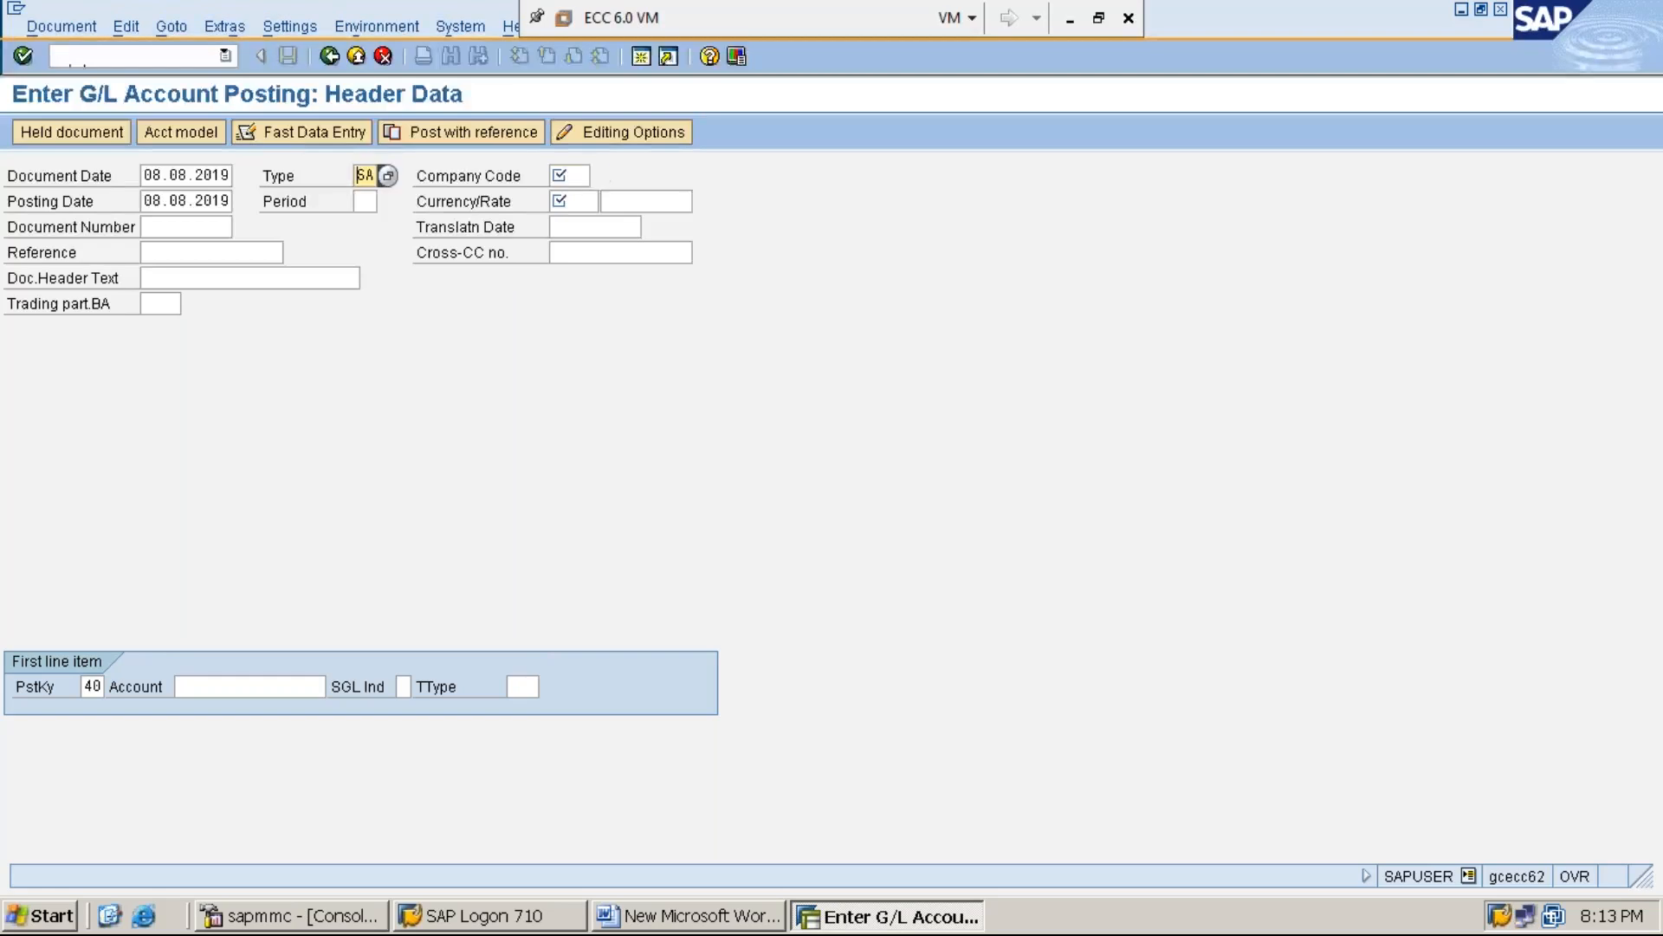
key("Tab")
type("M")
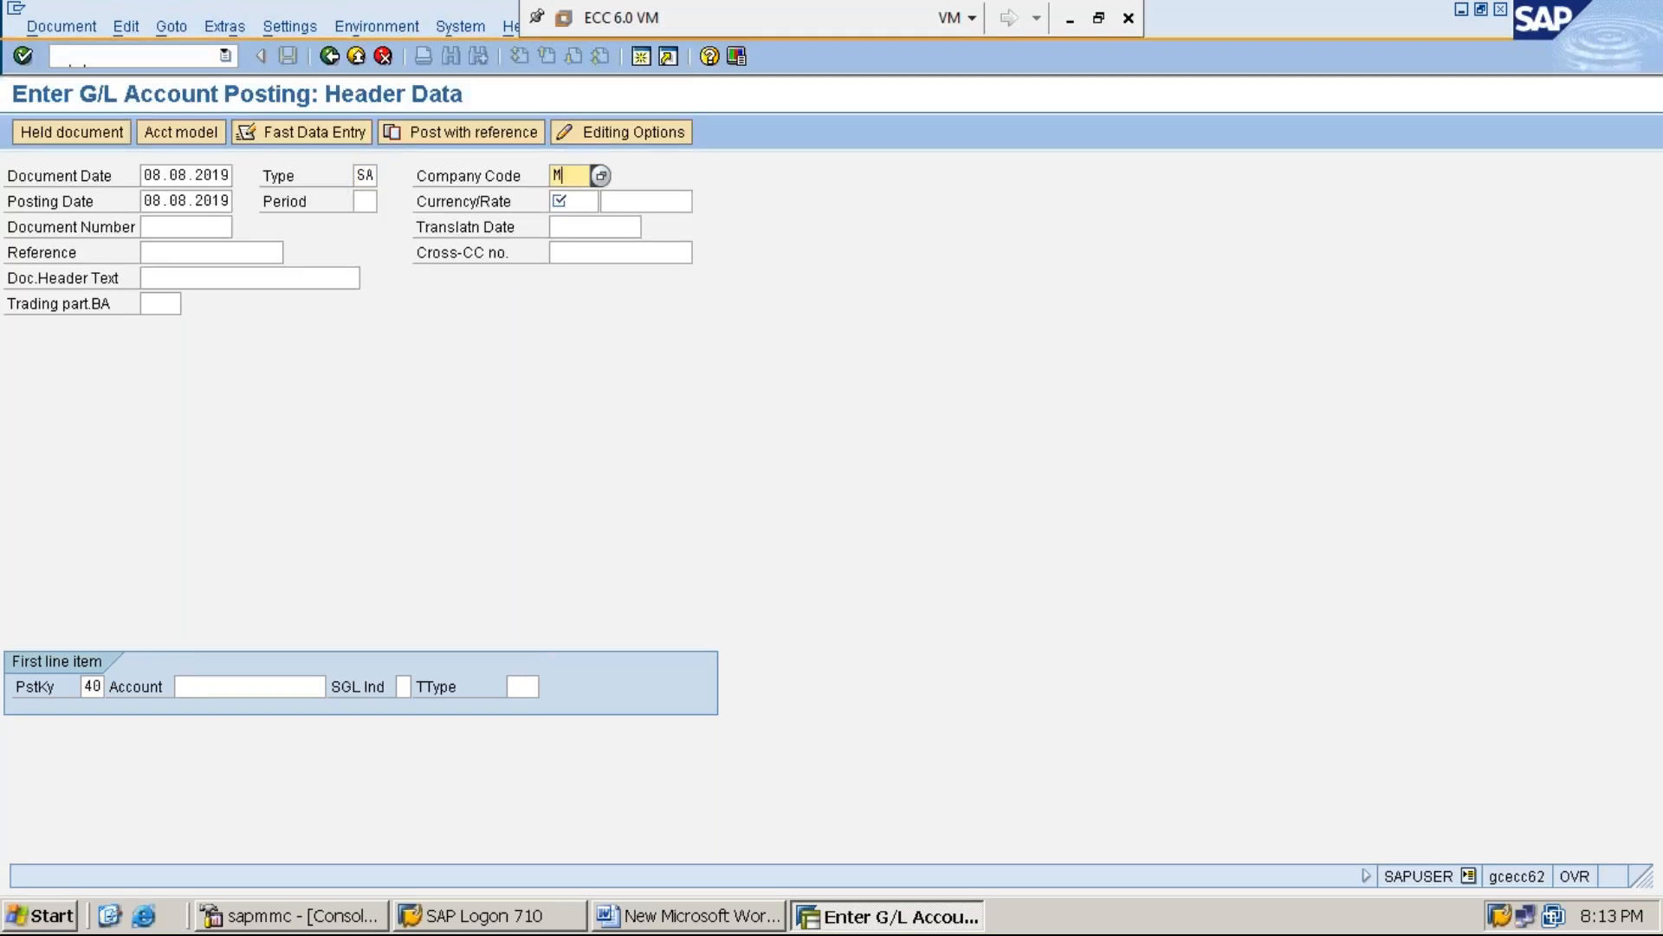
type("MI1")
key("Tab")
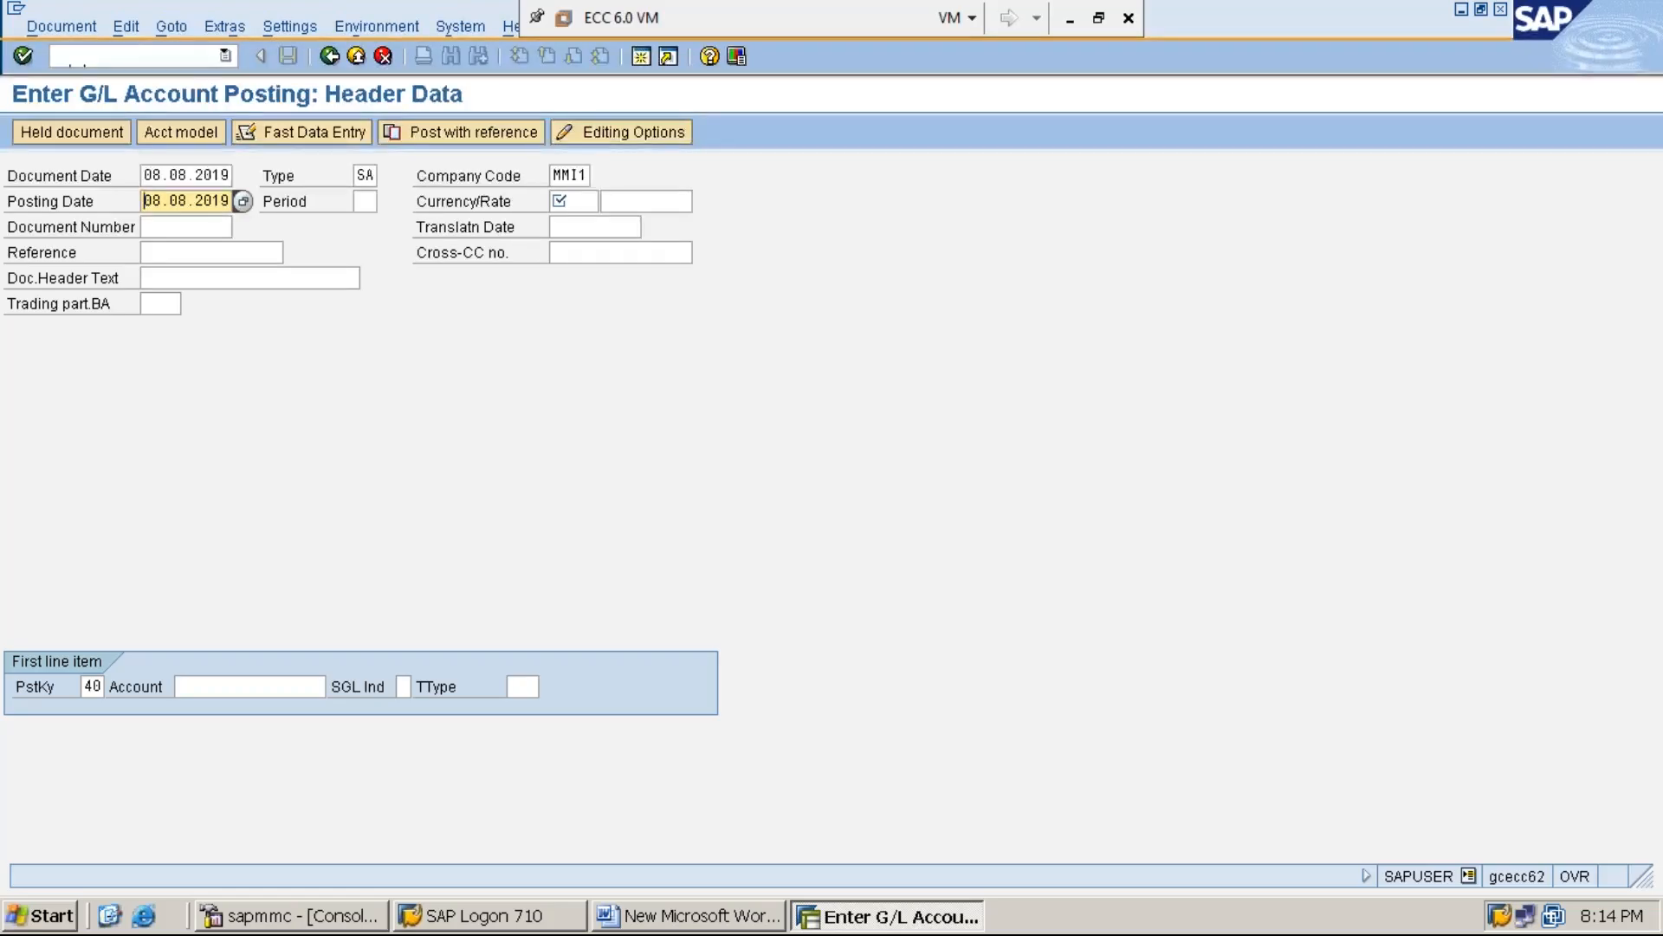
key("Tab")
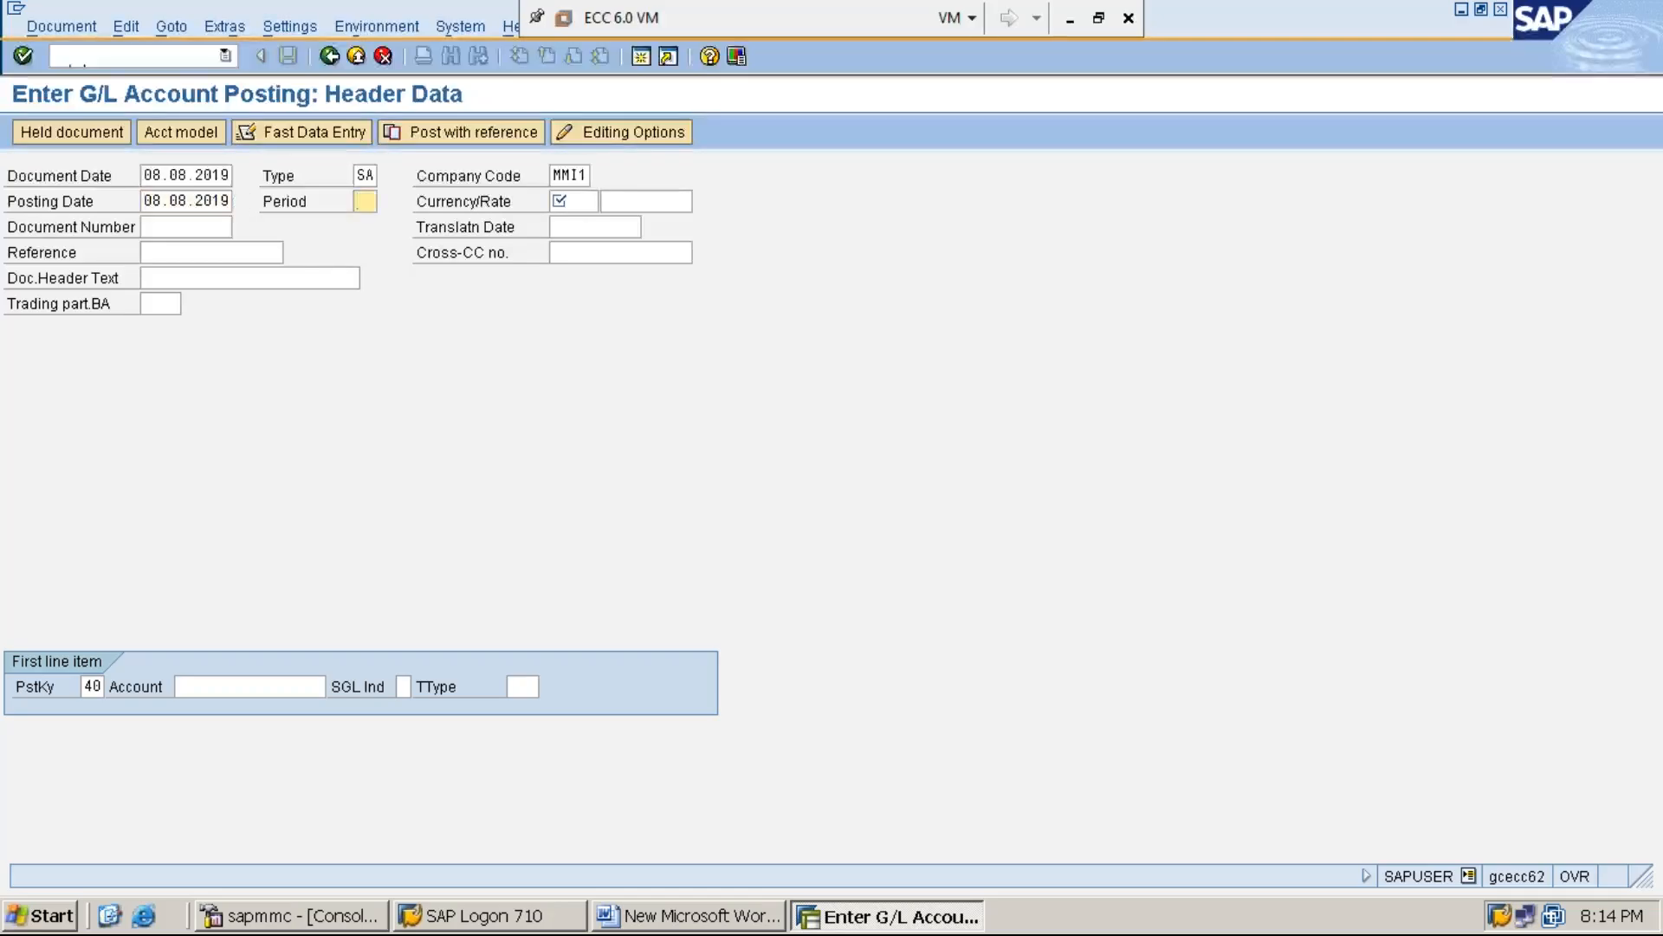
type("5")
key("Tab")
type("INR")
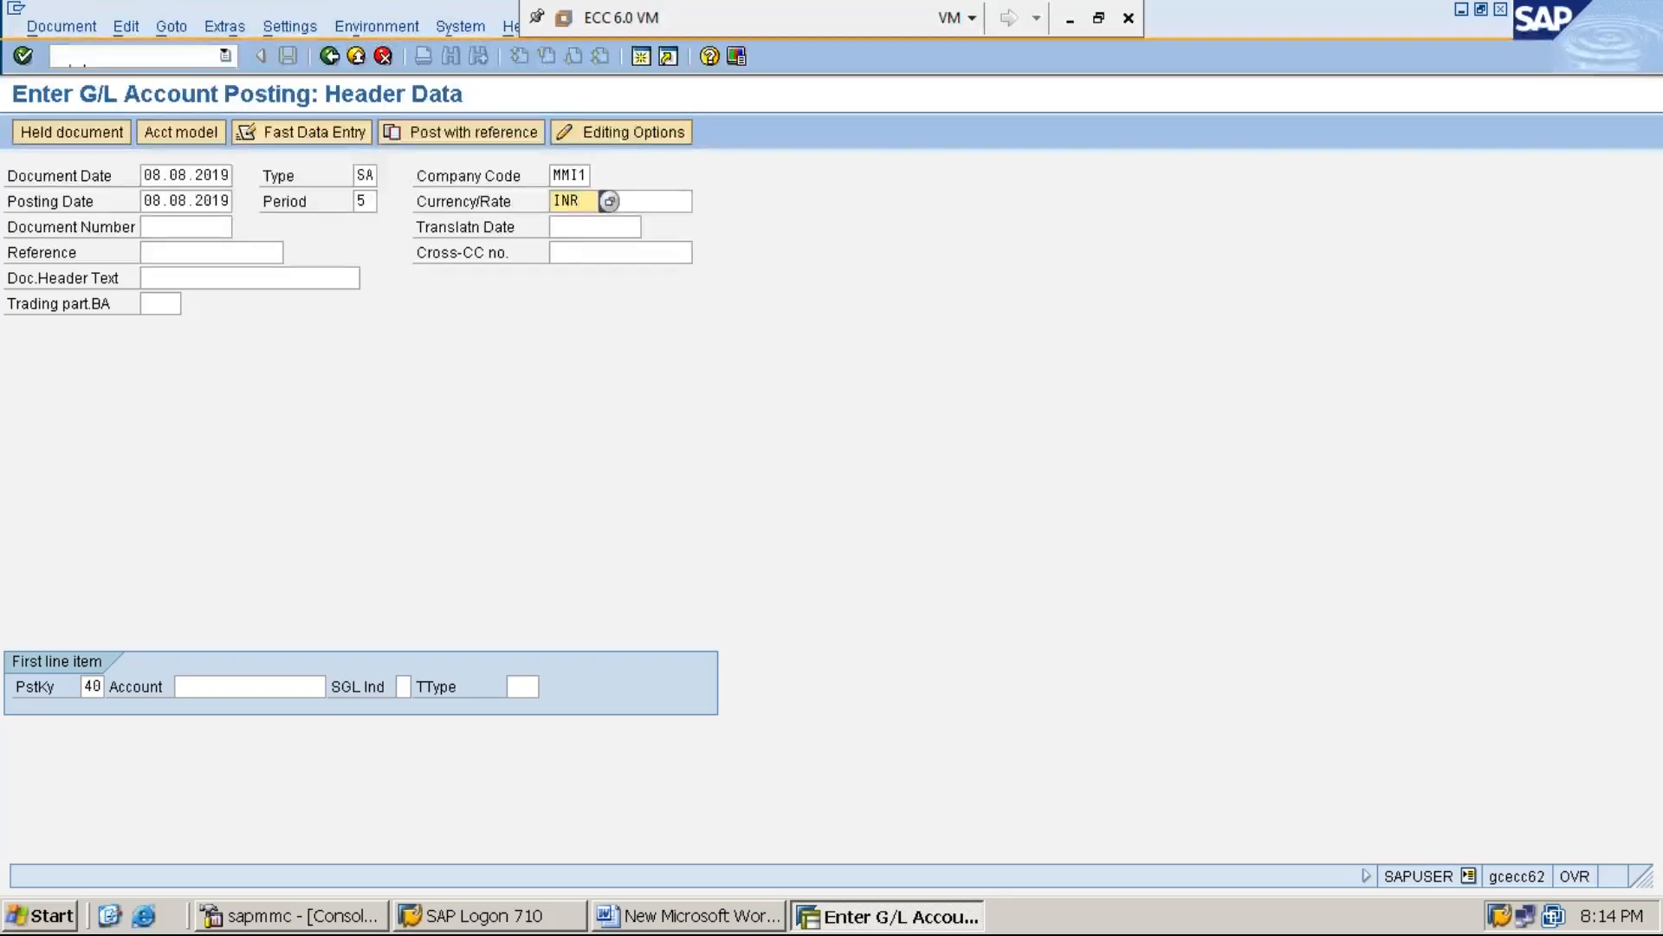
Enter the rent G/L account for the first line item with posting key 40 and proceed to its item details
key("Tab")
key("Tab")
key("Tab")
key("Tab")
key("Tab")
key("Tab")
key("Tab")
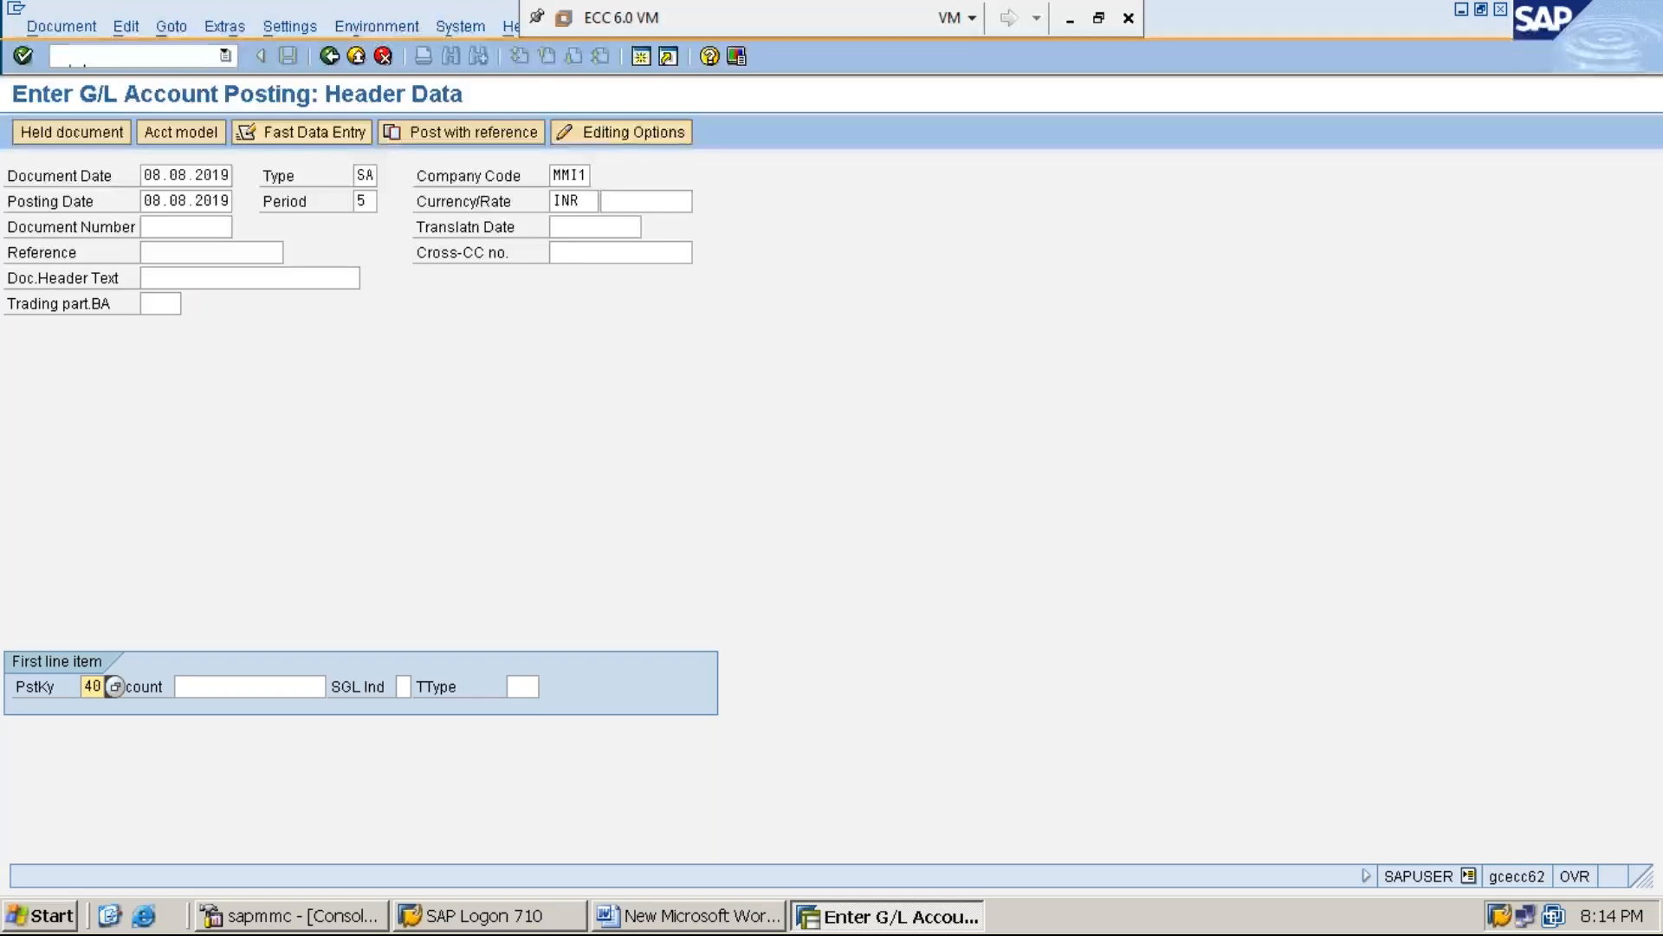
key("Tab")
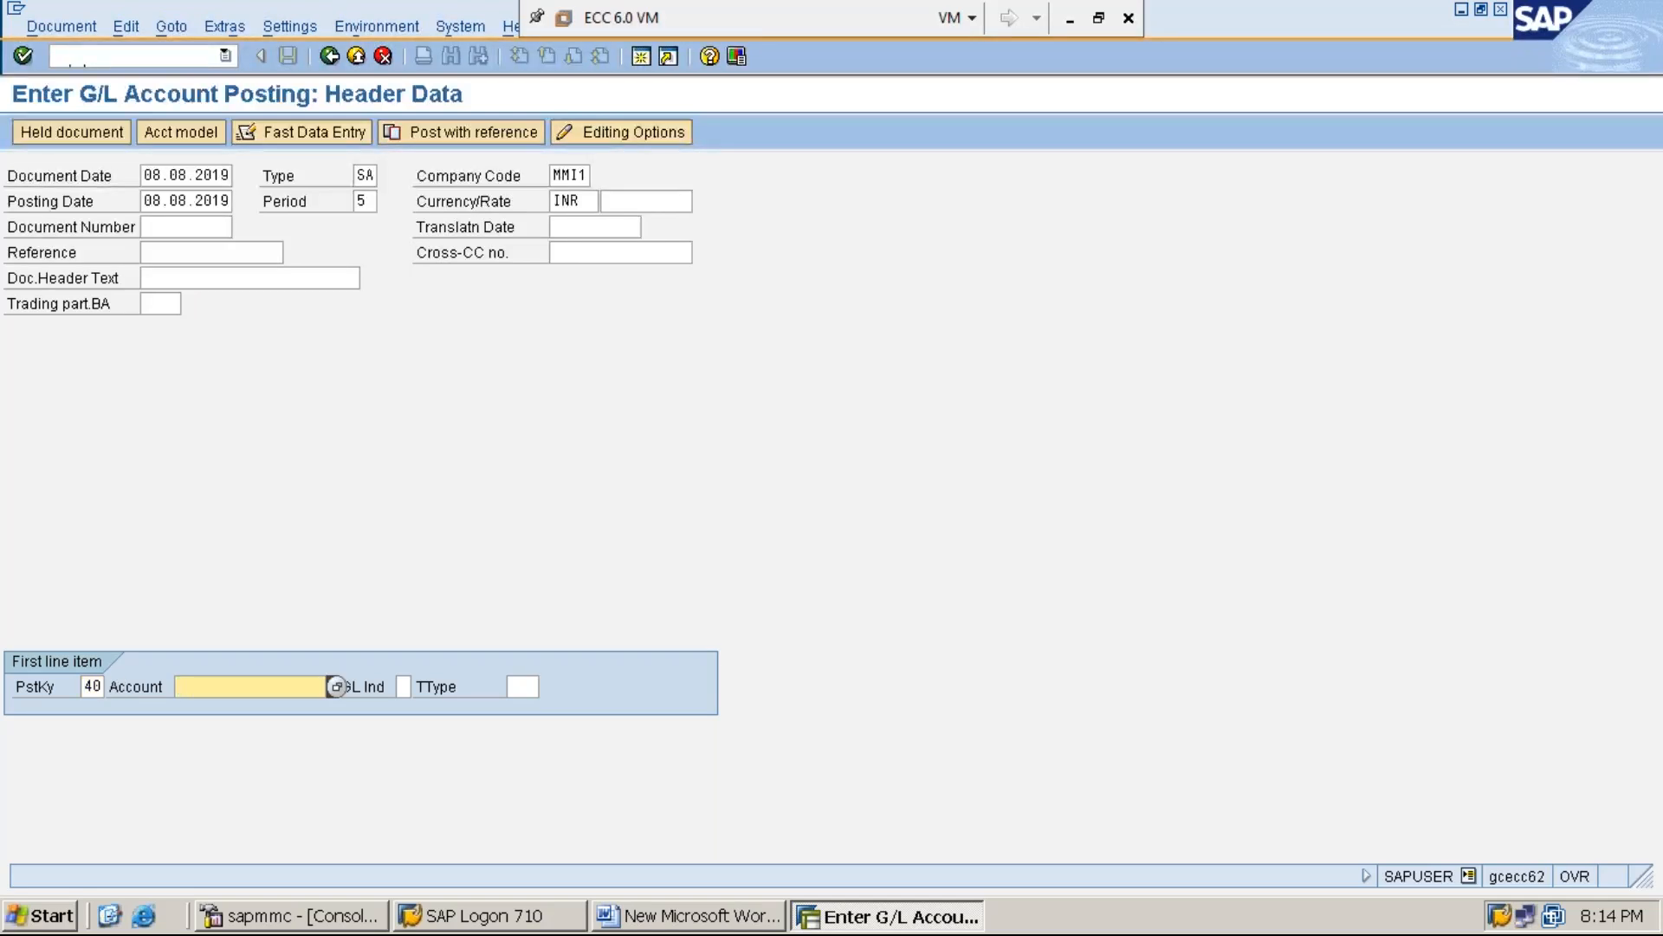
type("3")
key("Down")
key("Down")
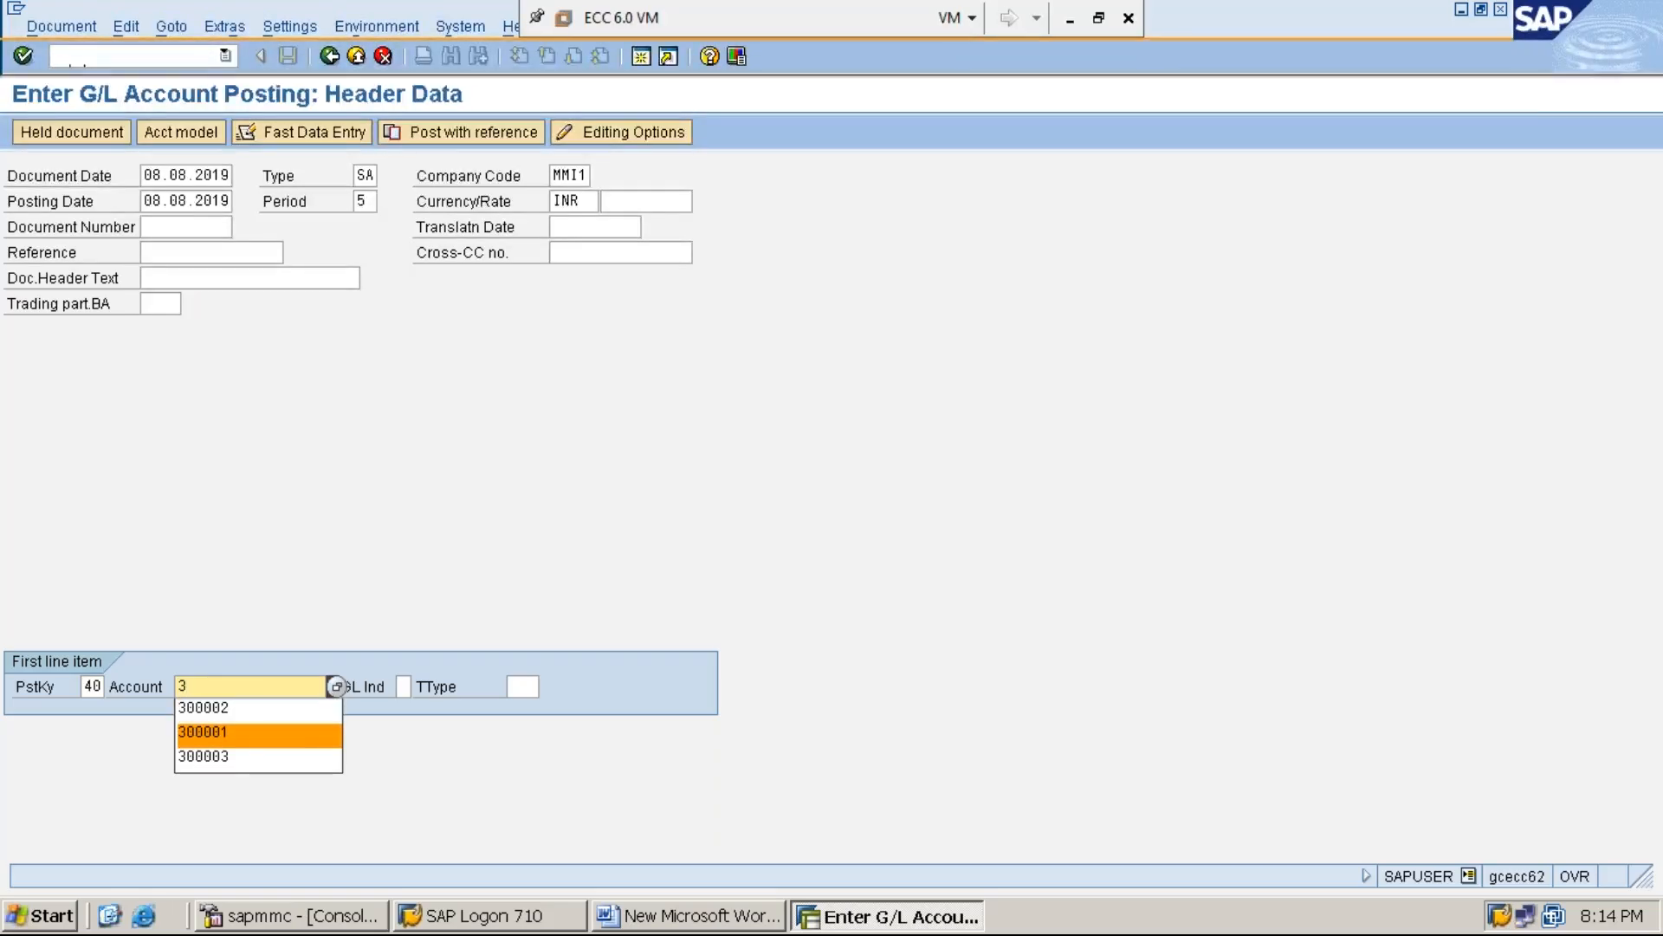
key("Return")
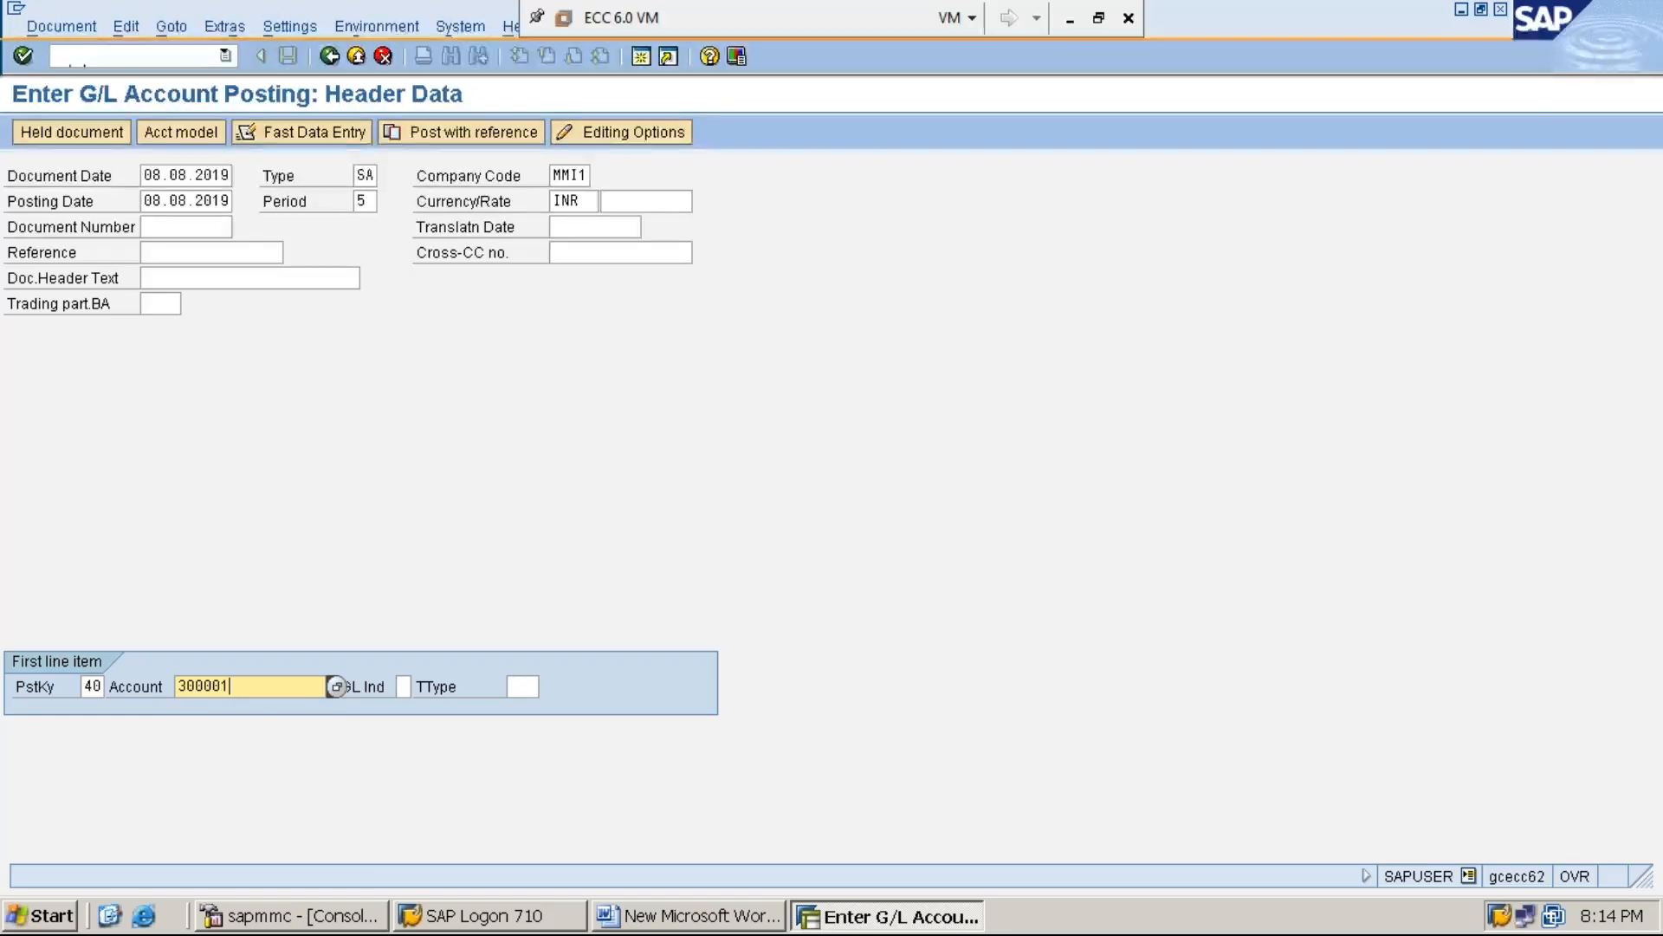
key("Return")
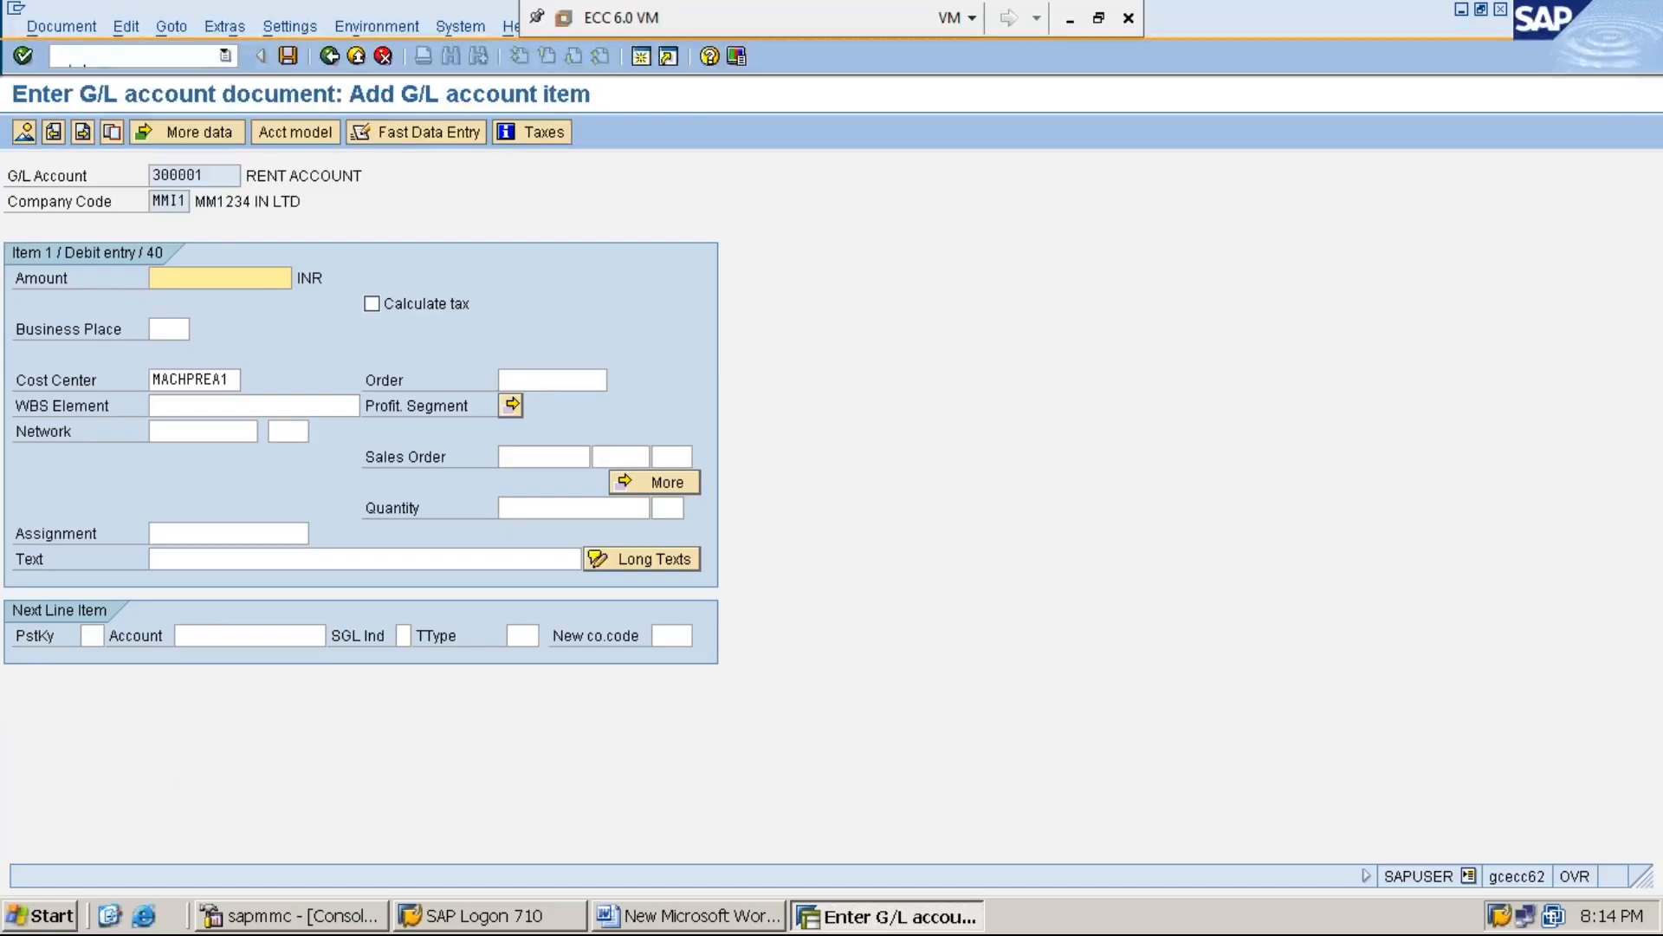
Set the rent debit item's amount to 50000 INR and its cost center to SERVC-1
type("5")
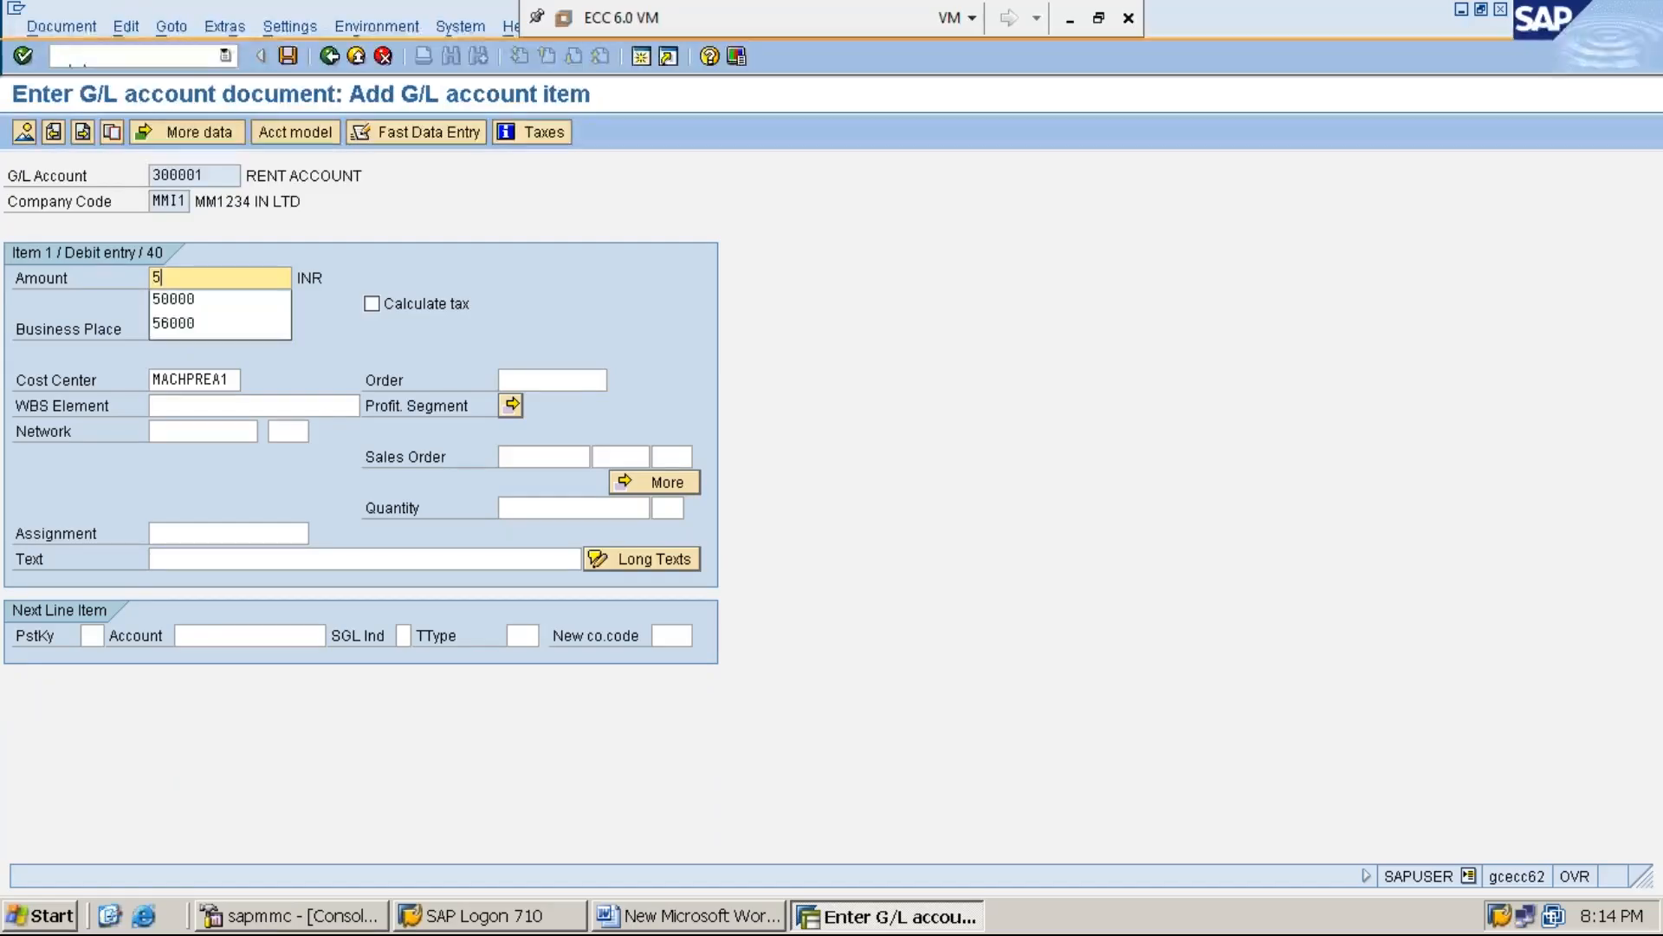
type("0000")
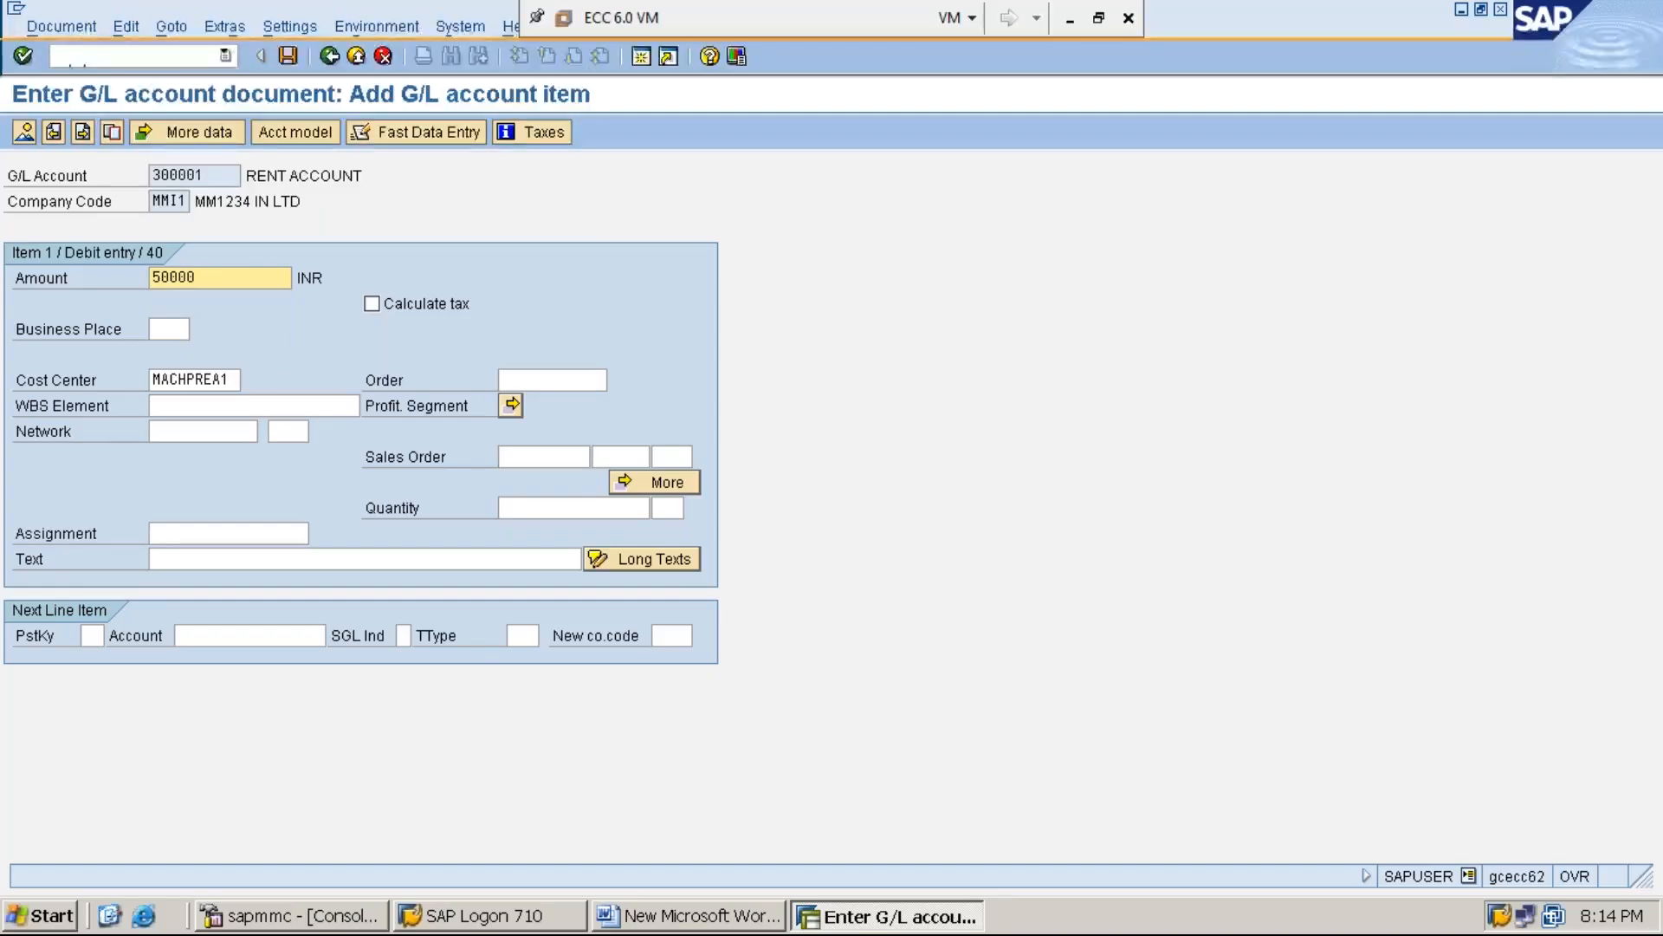
left_click(235, 380)
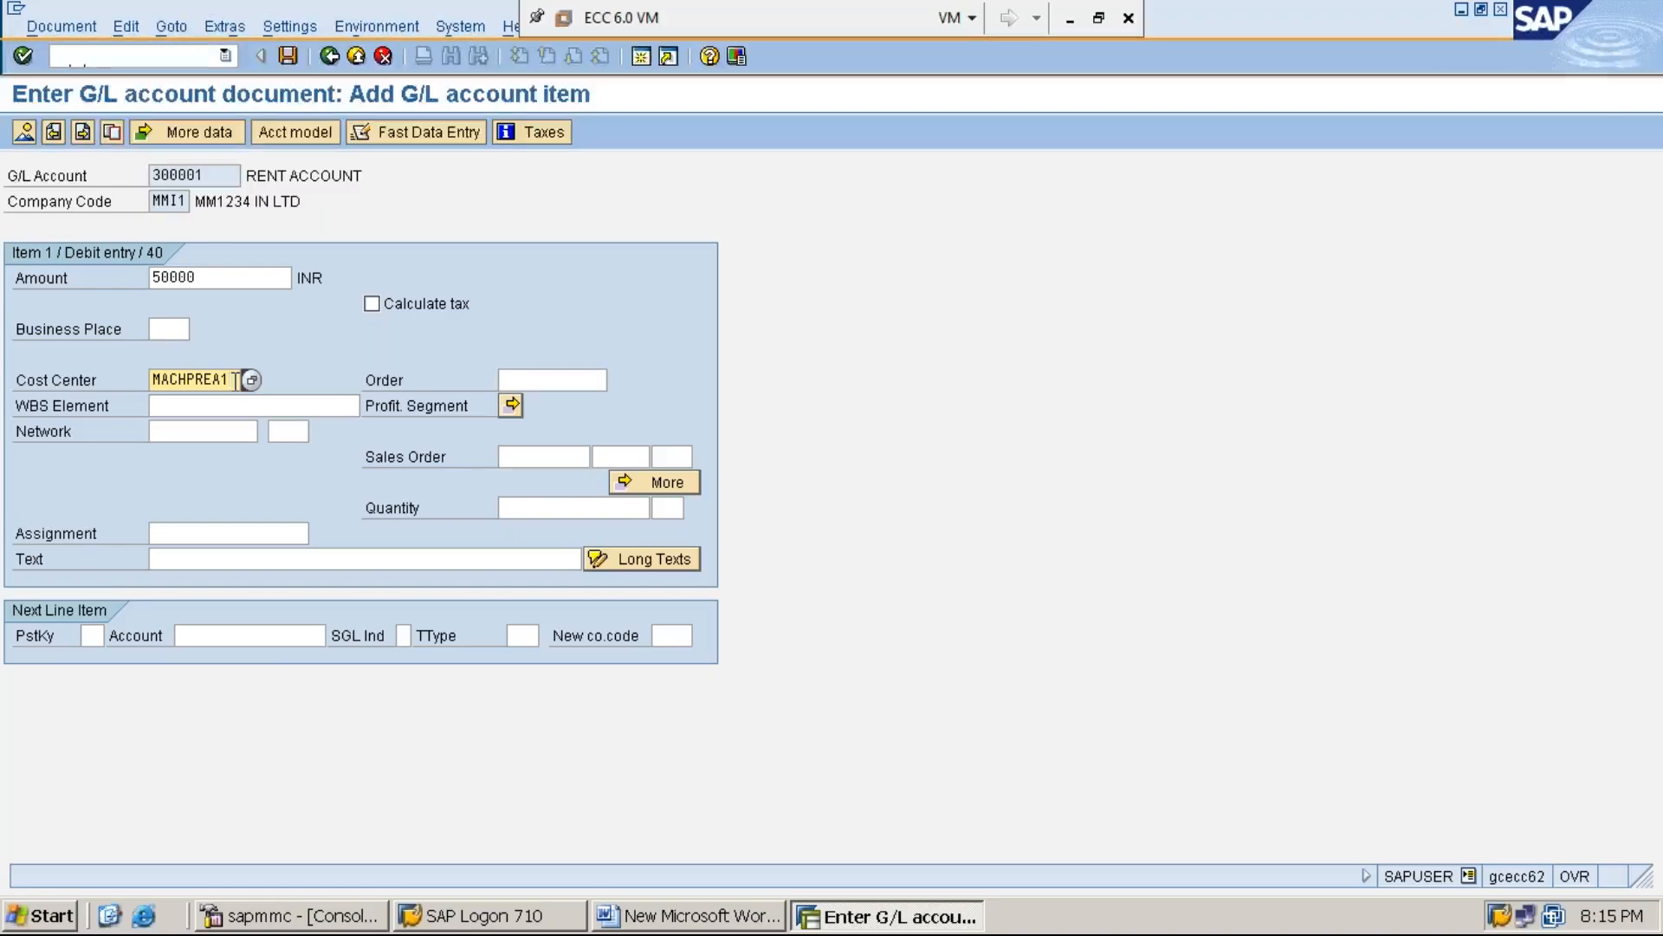
key("BackSpace")
key("BackSpace")
key("BackSpace")
key("BackSpace")
key("BackSpace")
key("BackSpace")
key("BackSpace")
key("BackSpace")
key("BackSpace")
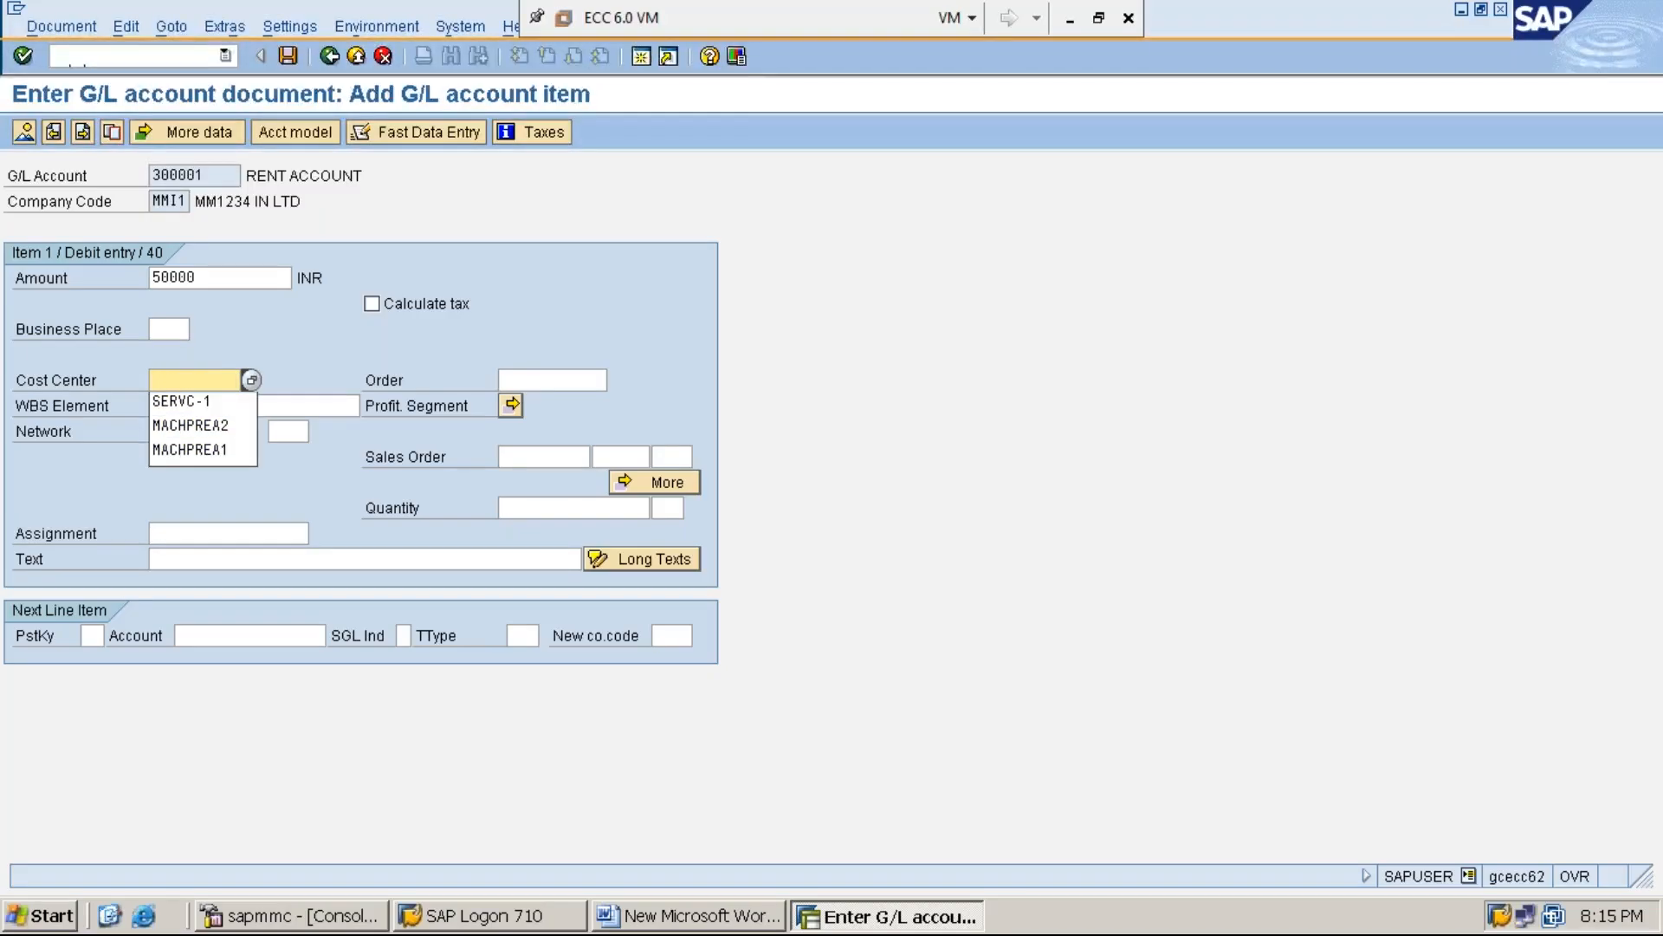
left_click(232, 402)
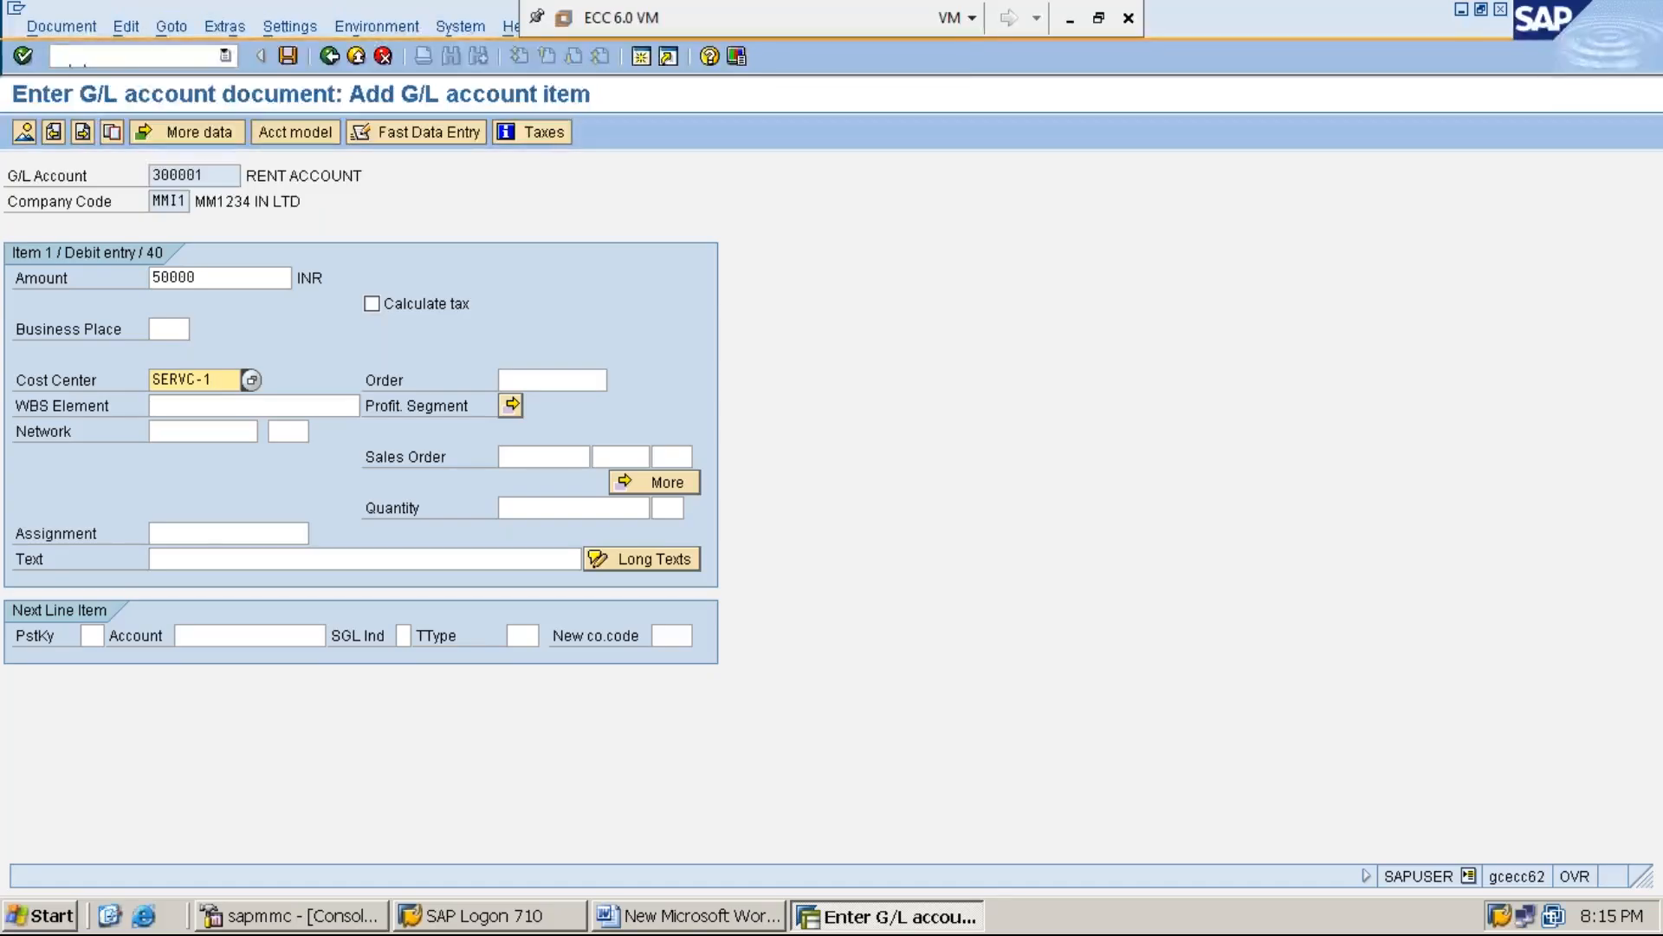
Enter "RENT PROCESSING TO THE SERVICE-1 COST CENTER" as the debit item's text
left_click(256, 559)
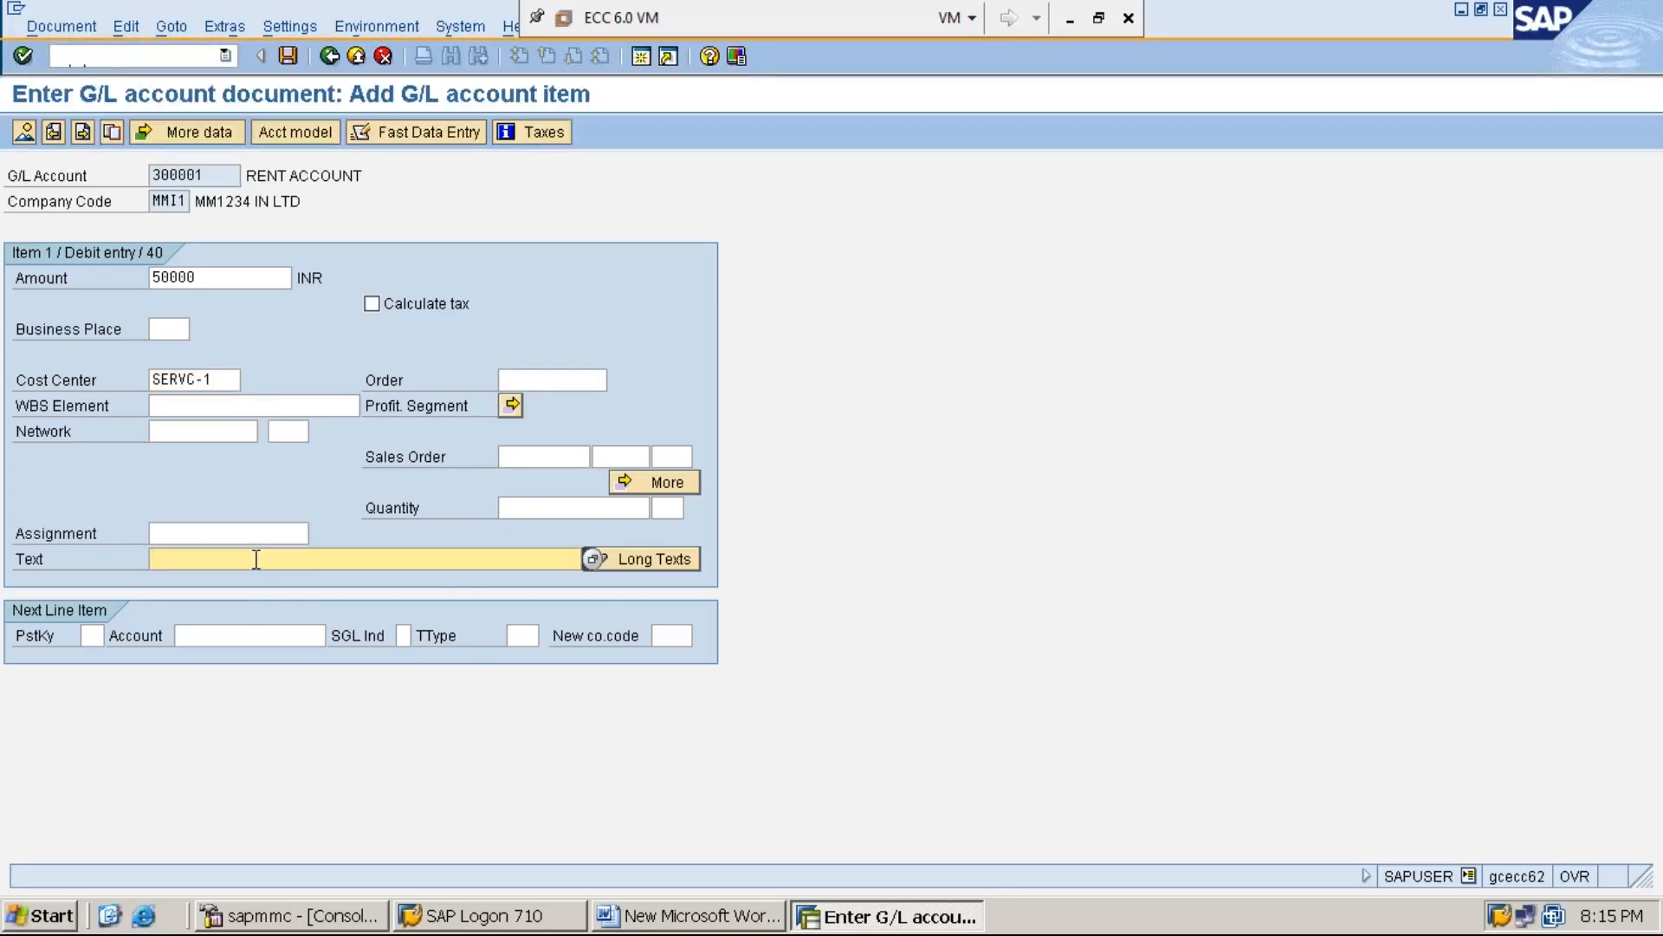
type("R")
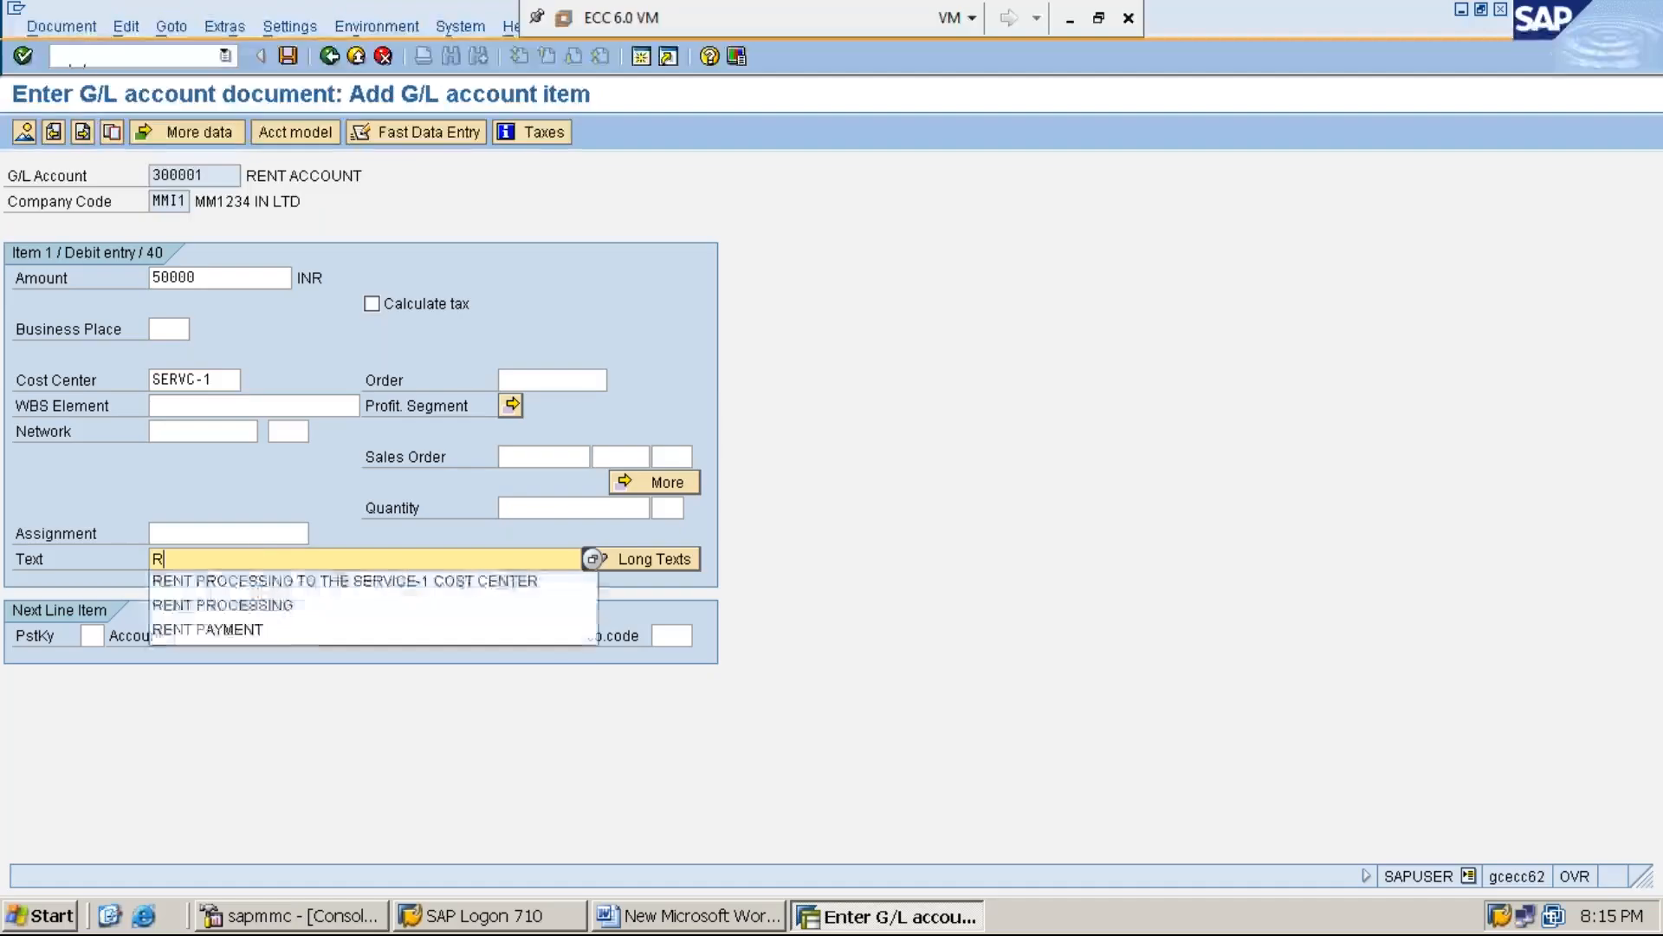
left_click(300, 580)
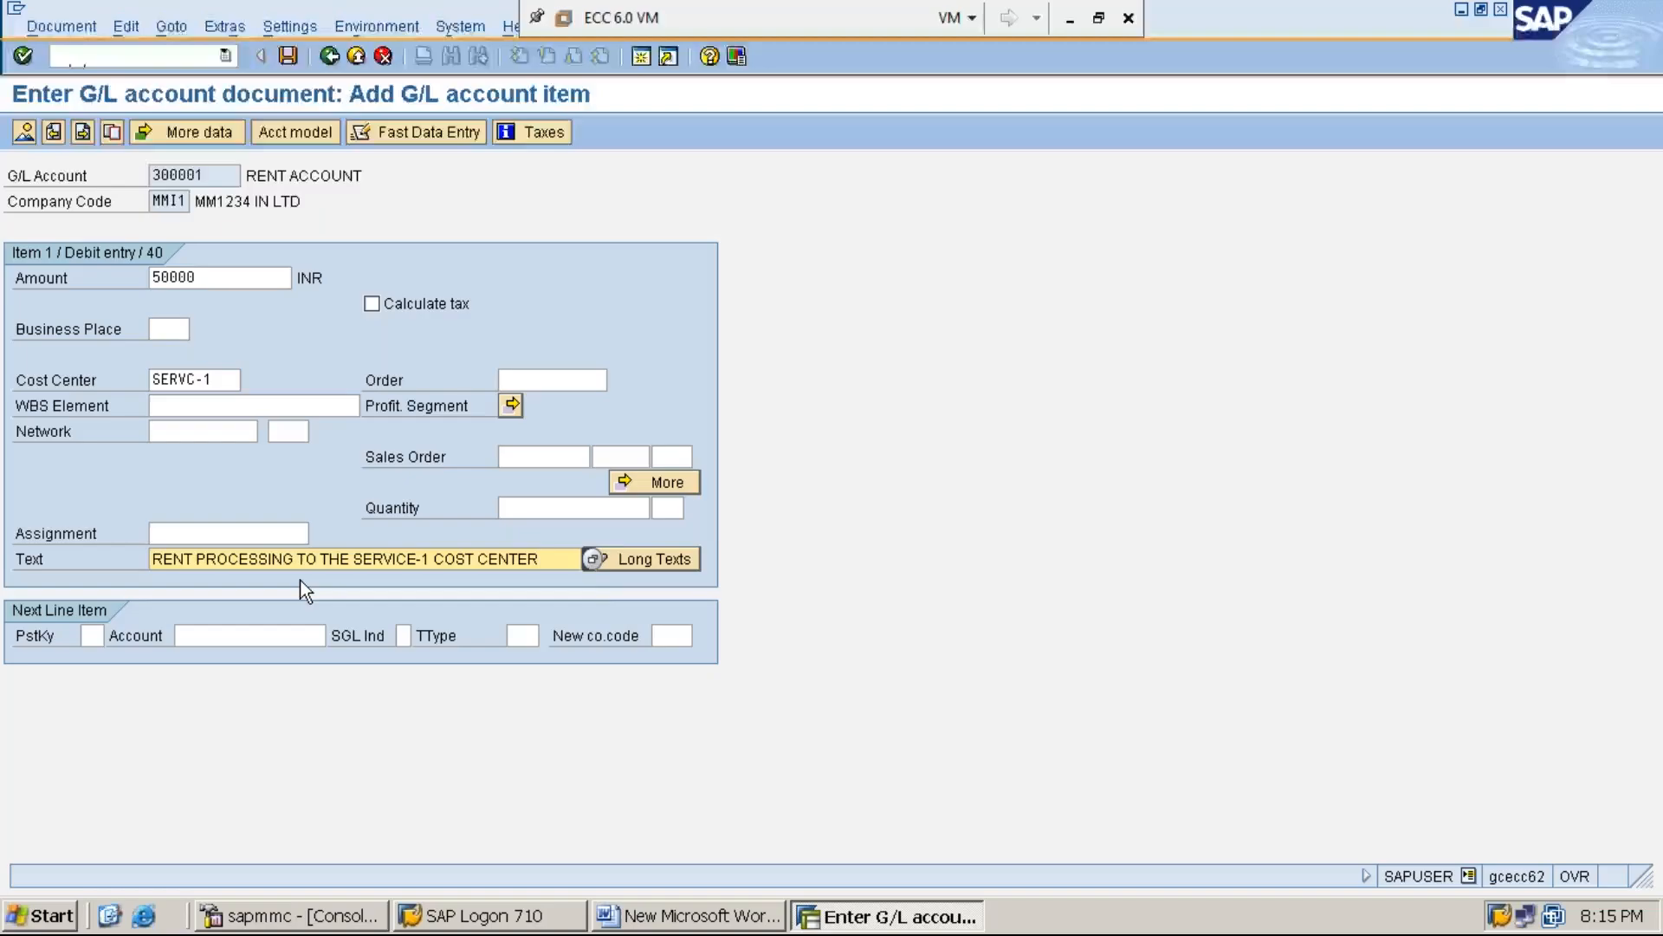
Add the next line item with posting key 50 and the cash G/L account, and proceed to its details
key("Tab")
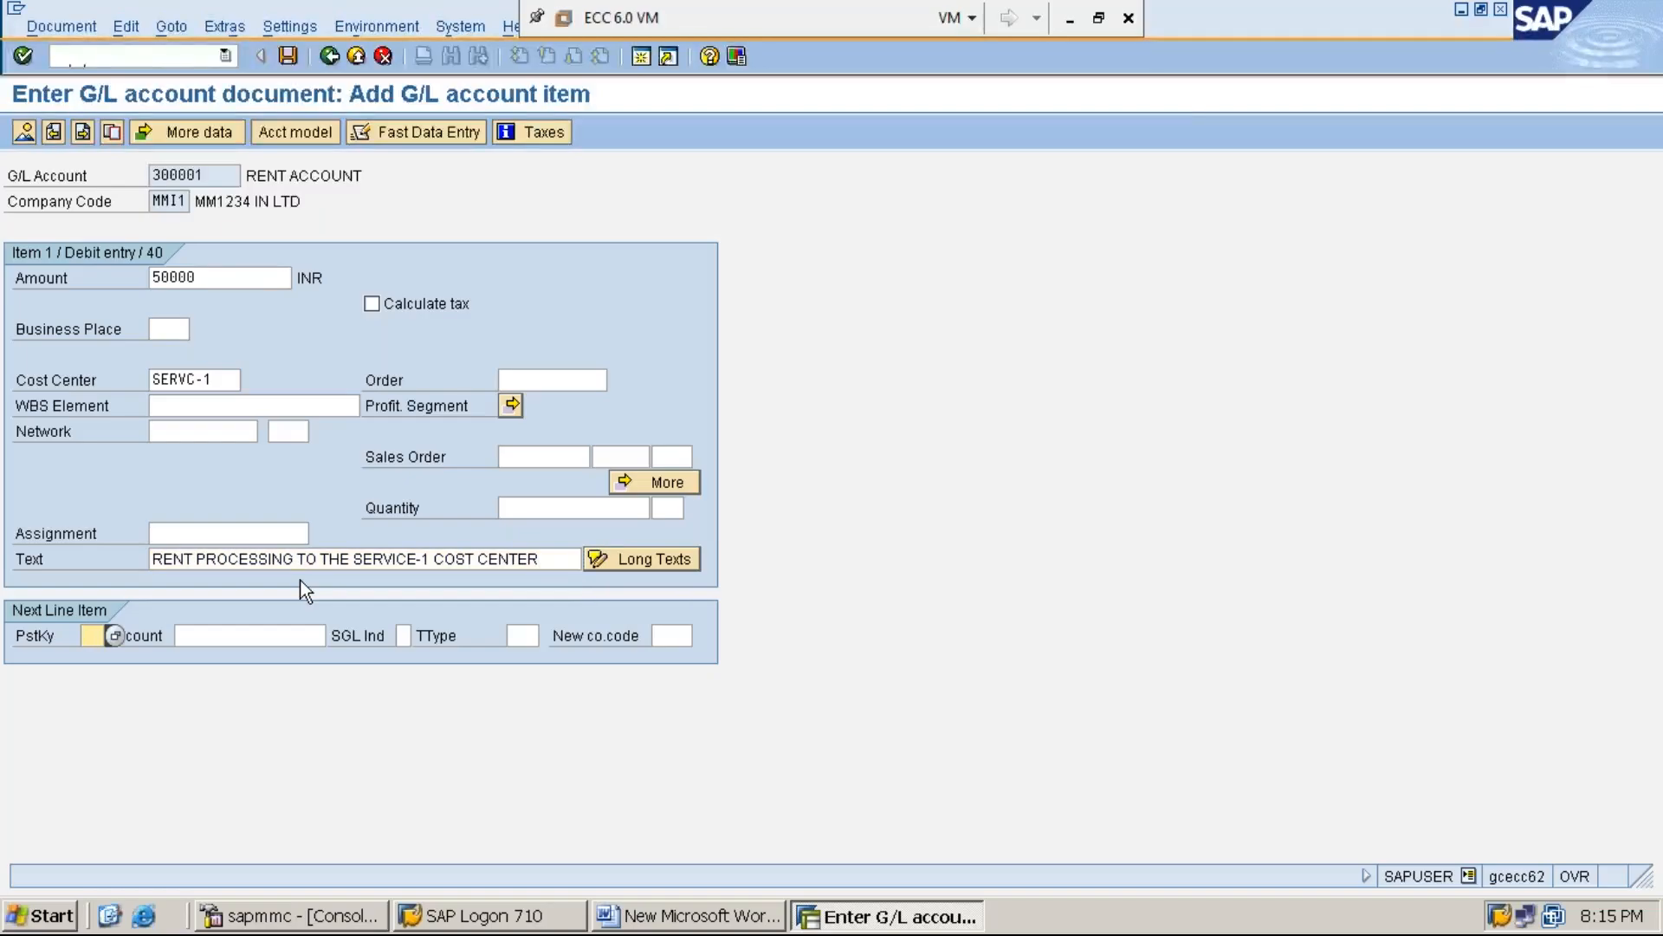
type("50")
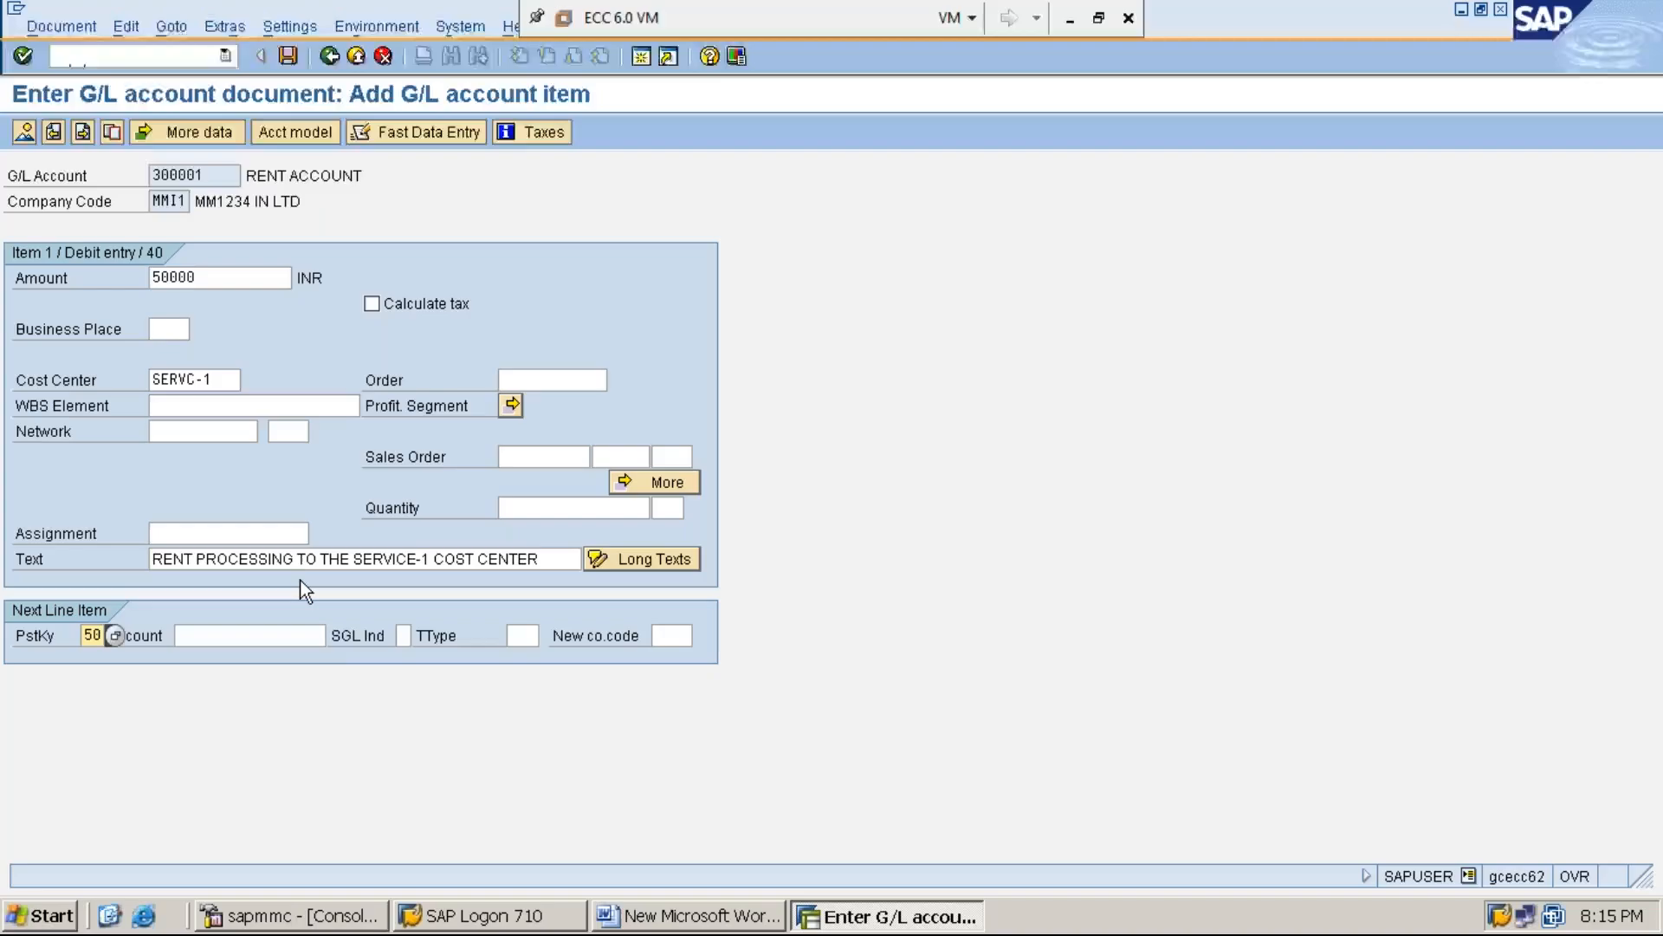
key("Tab")
type("1")
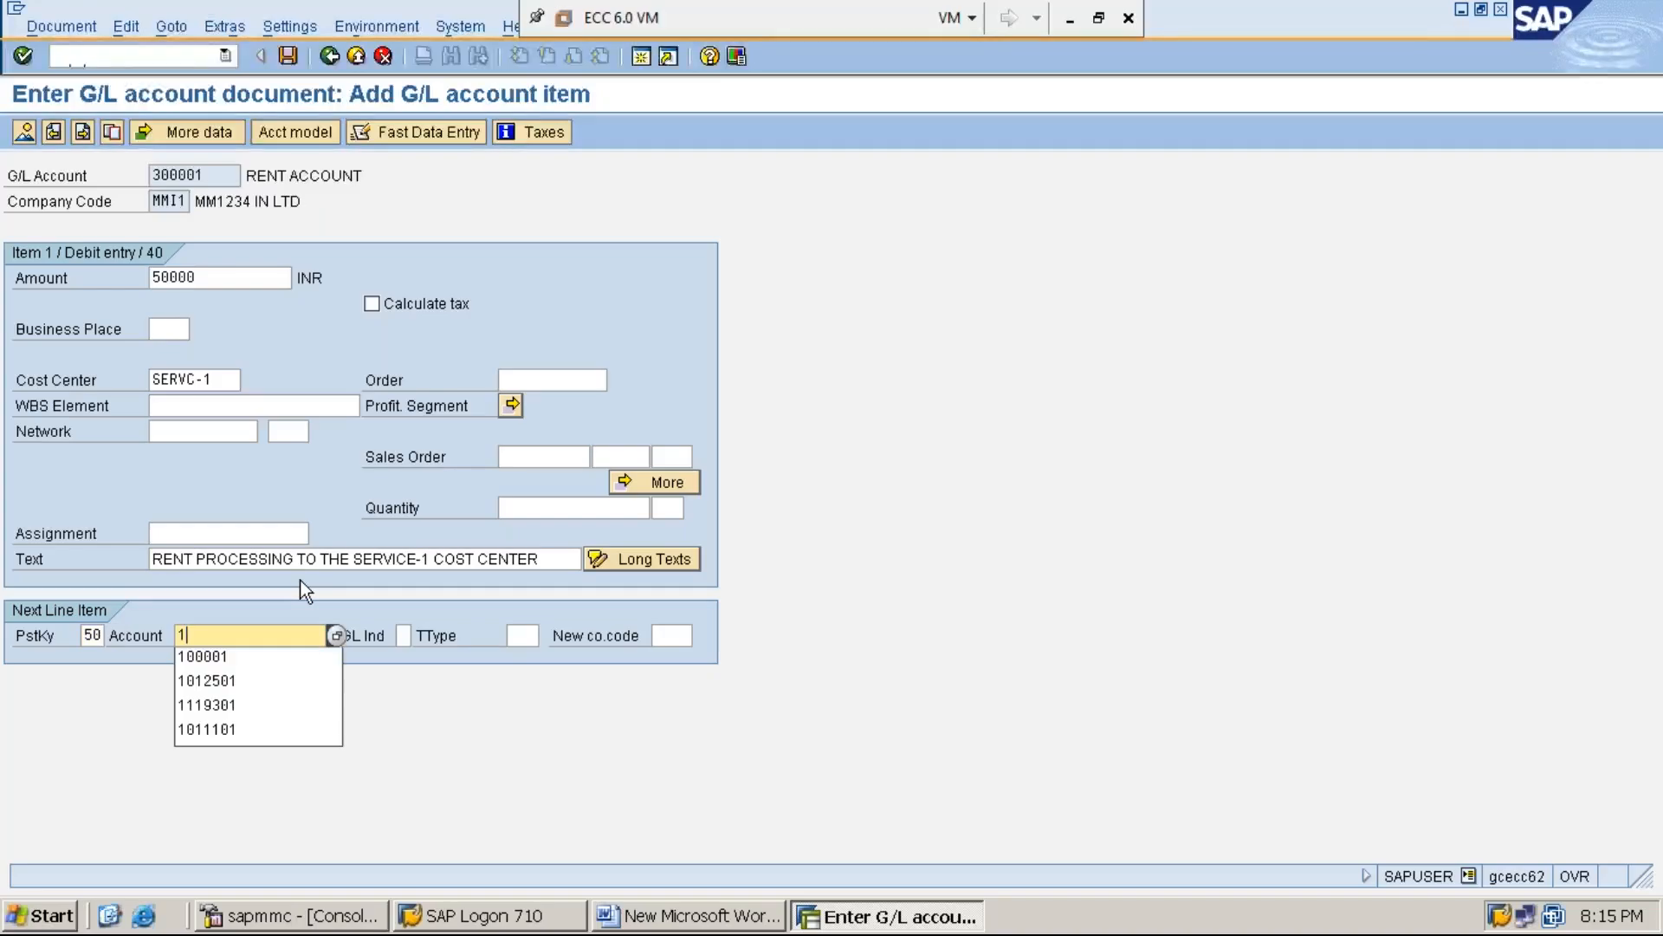
key("Down")
key("Return")
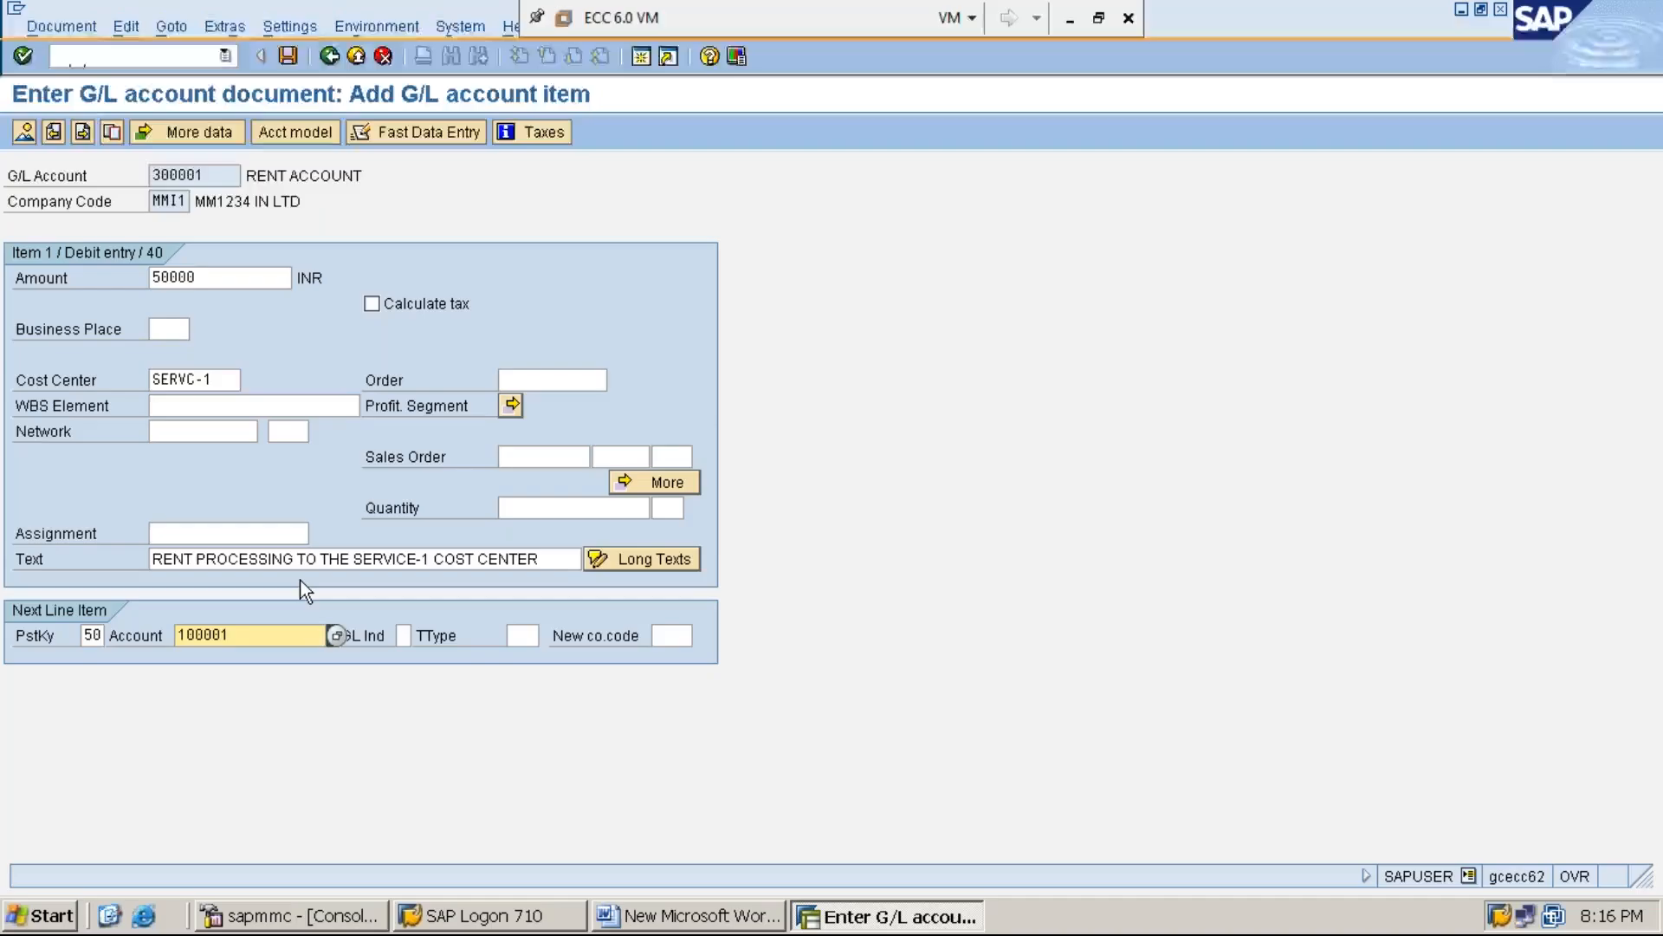
key("Return")
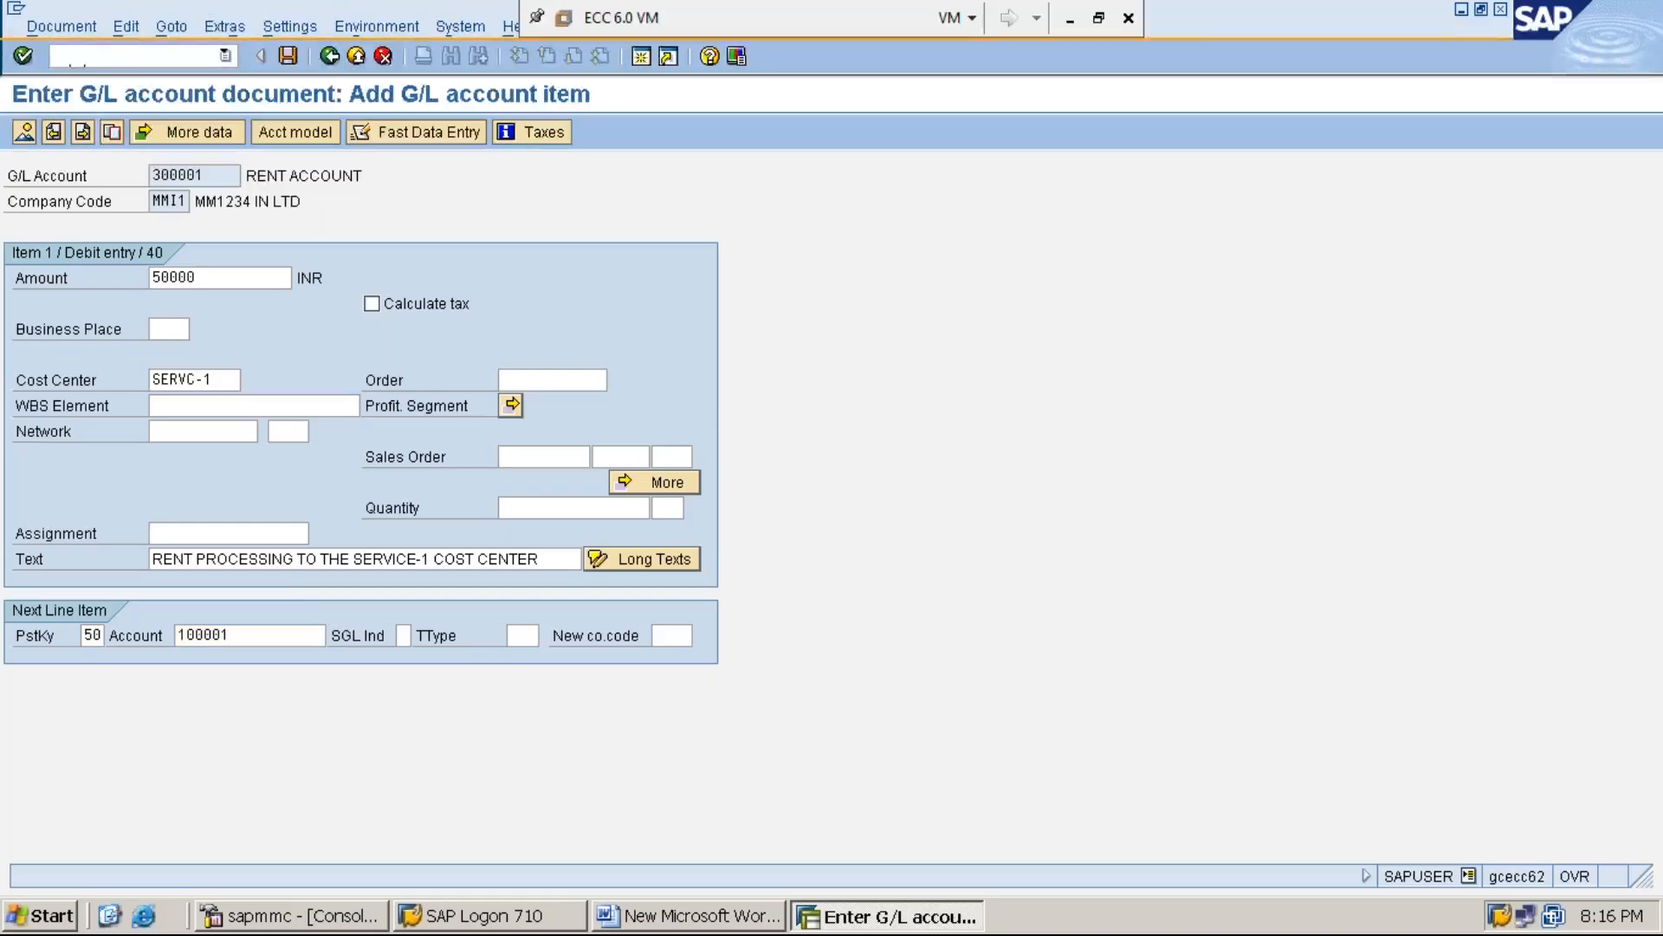
Fill the cash credit item with * as the amount and + as the text
type("*")
left_click(177, 406)
key("Tab")
key("Tab")
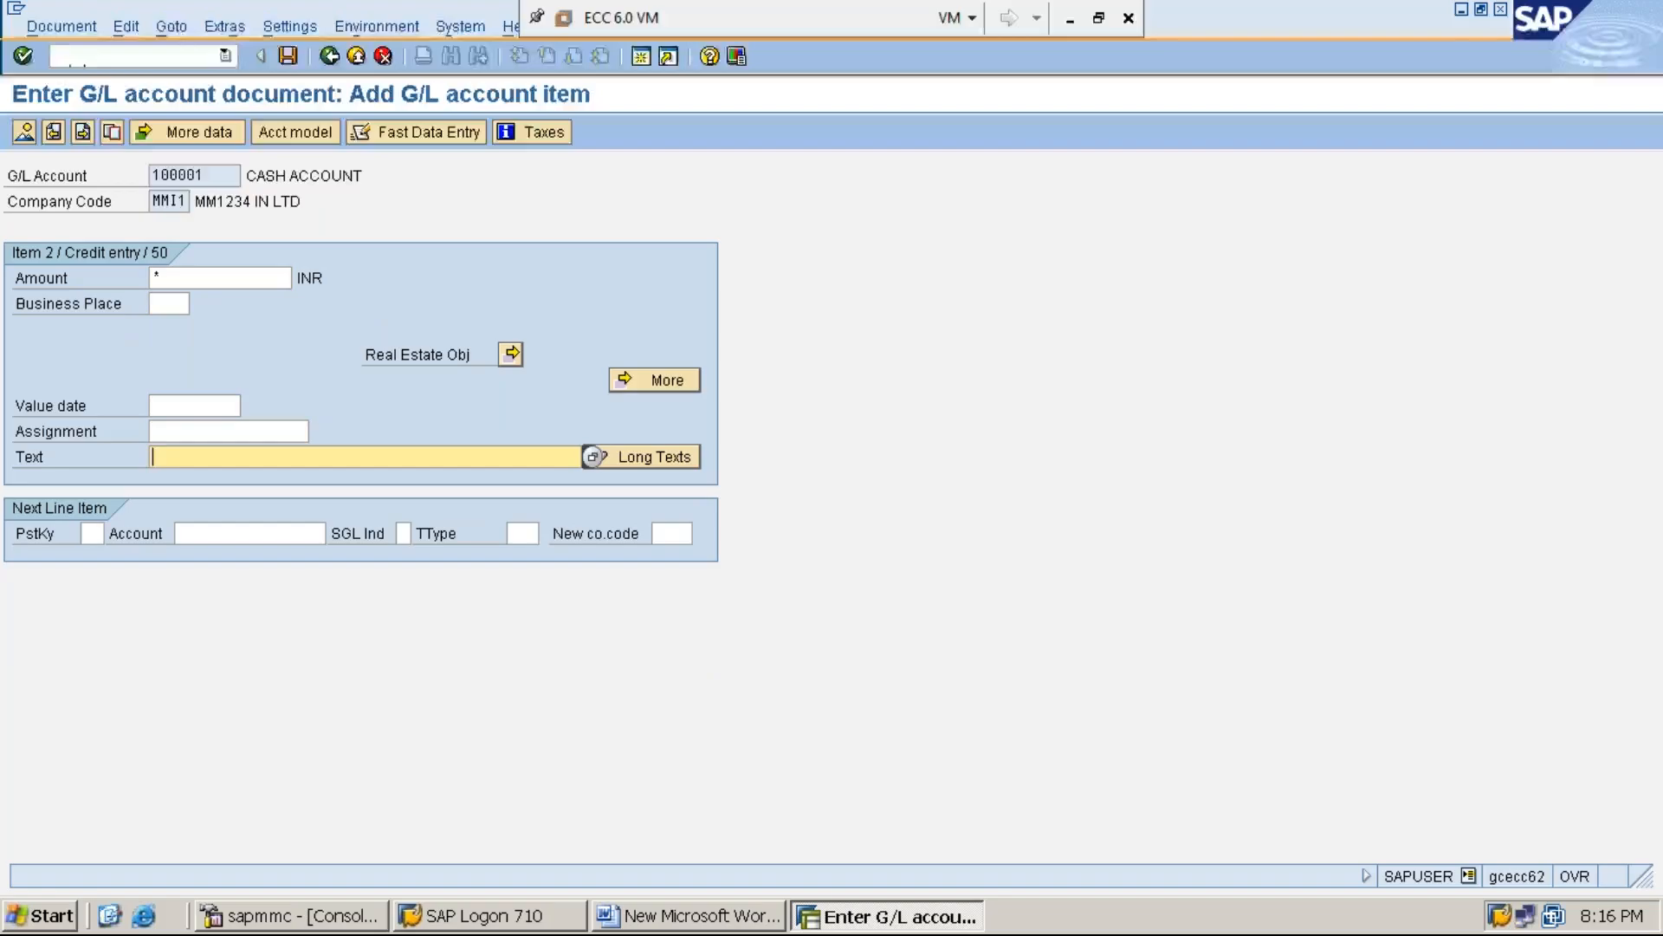
type("+")
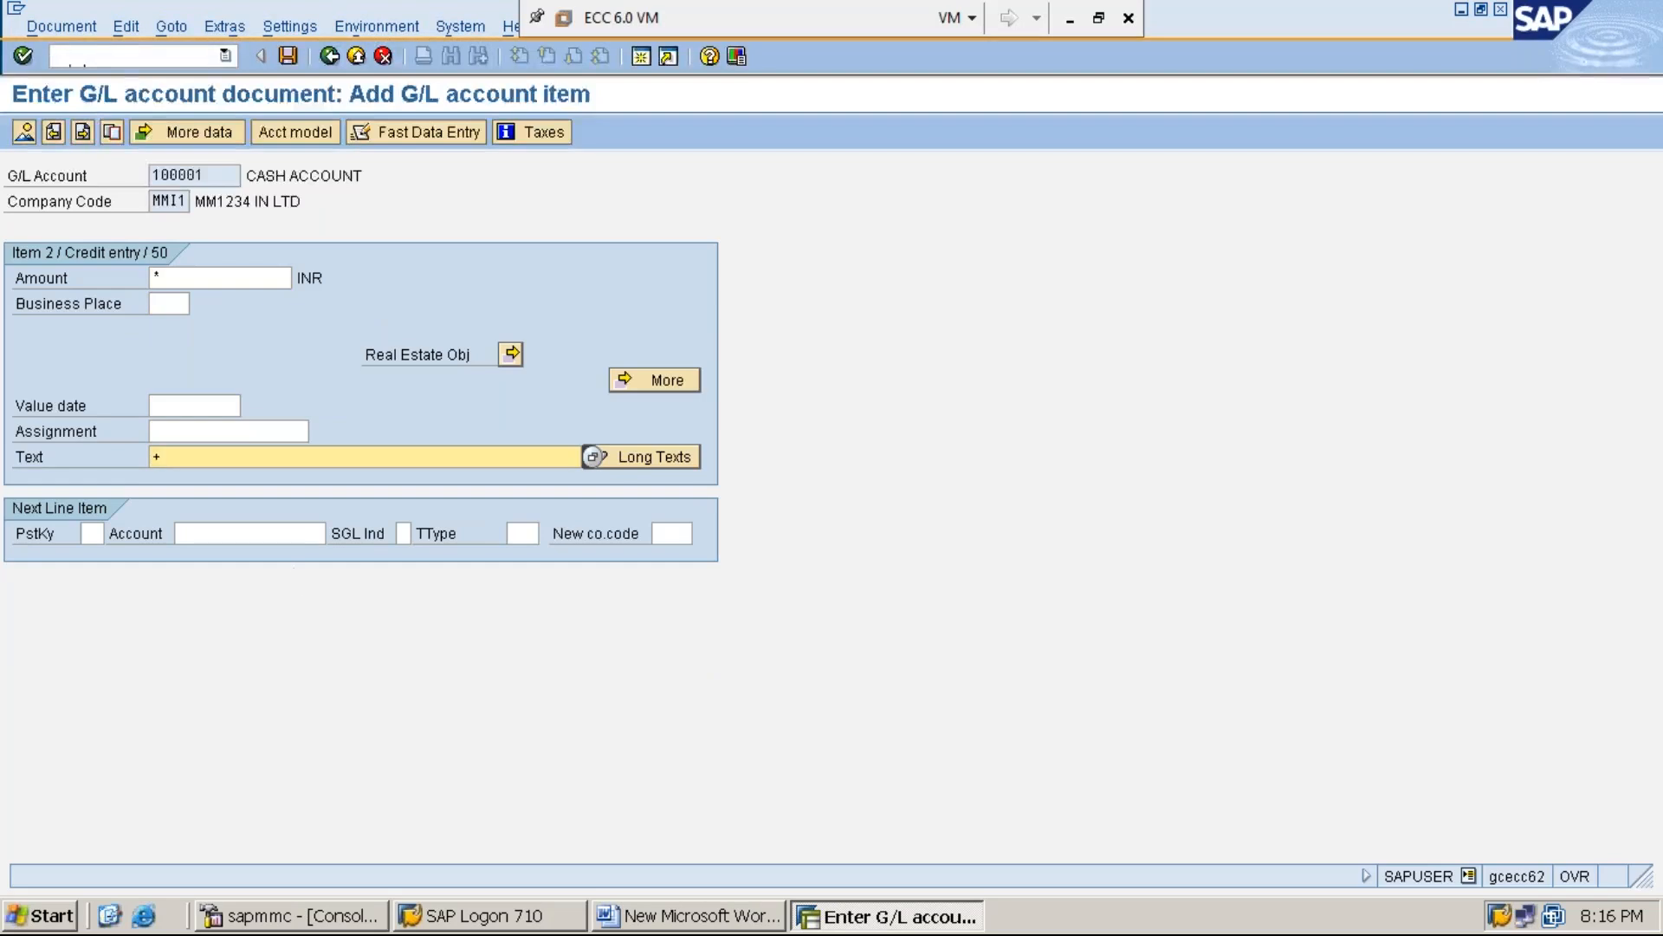
Simulate the G/L document and post it
left_click(73, 28)
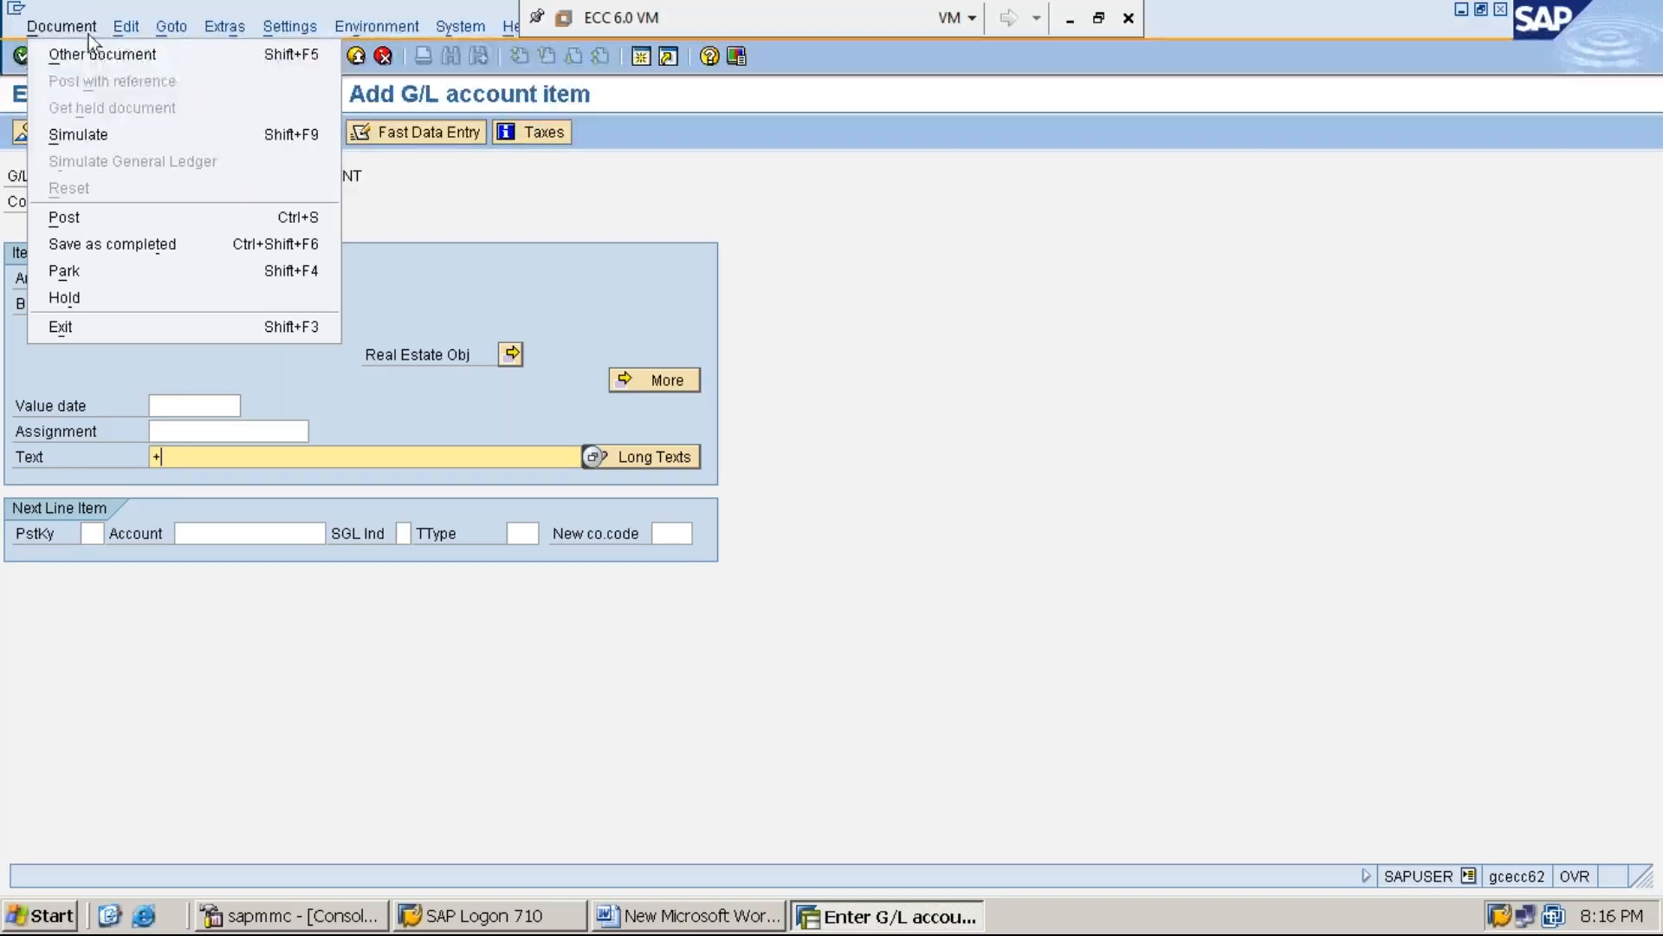
left_click(169, 130)
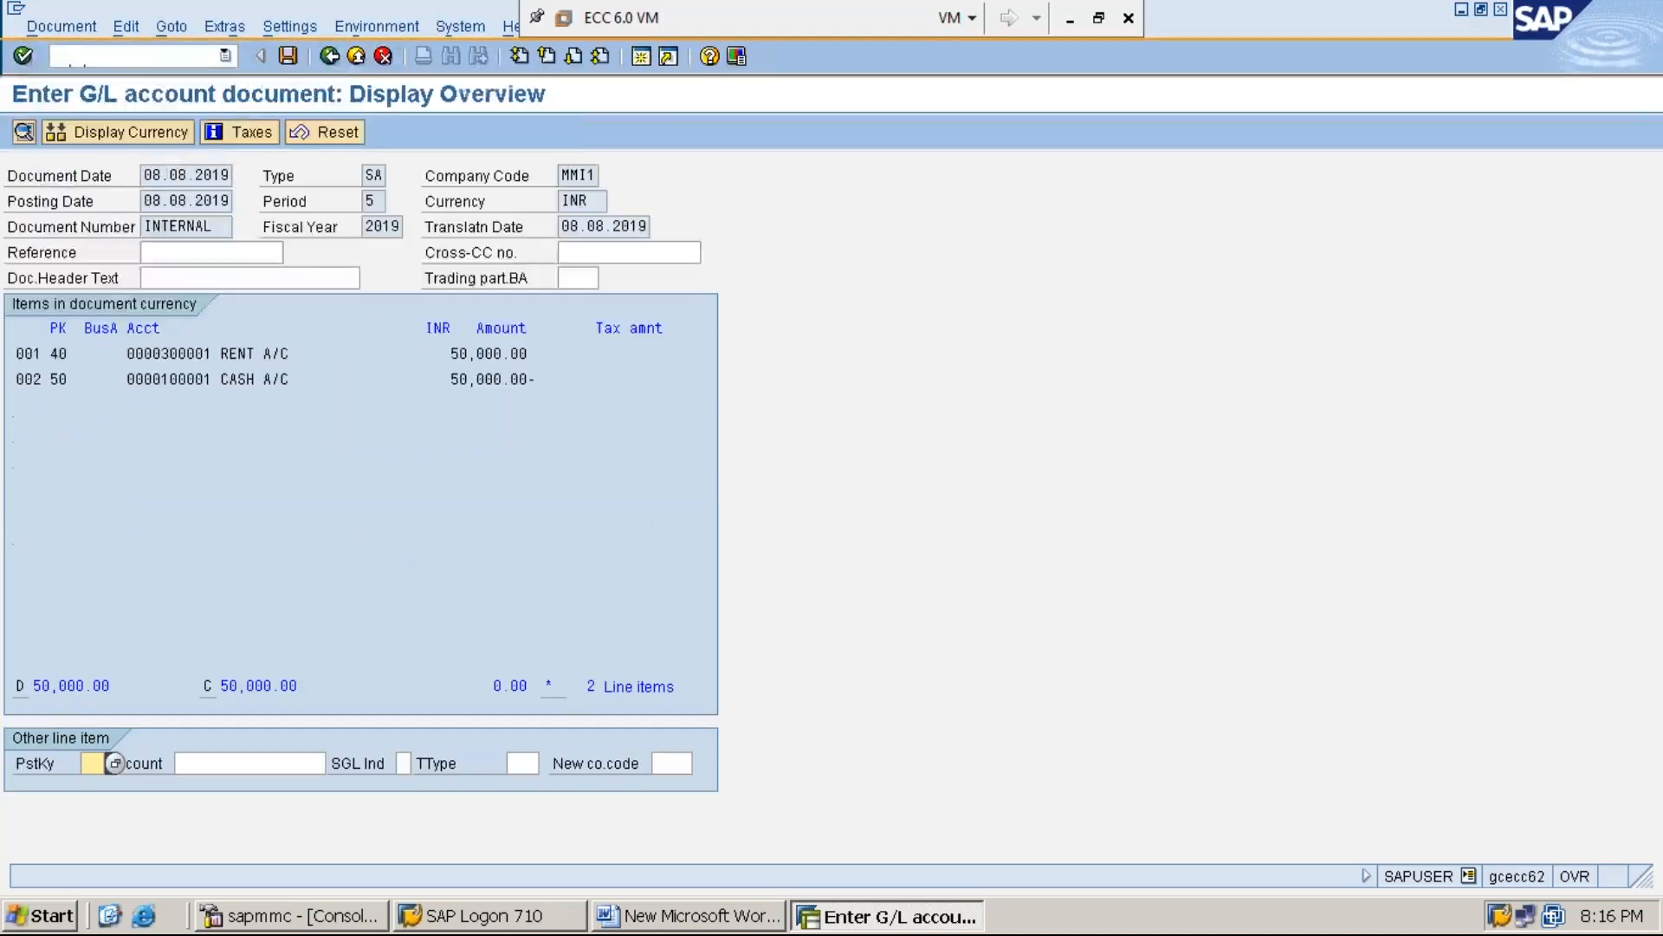
left_click(289, 56)
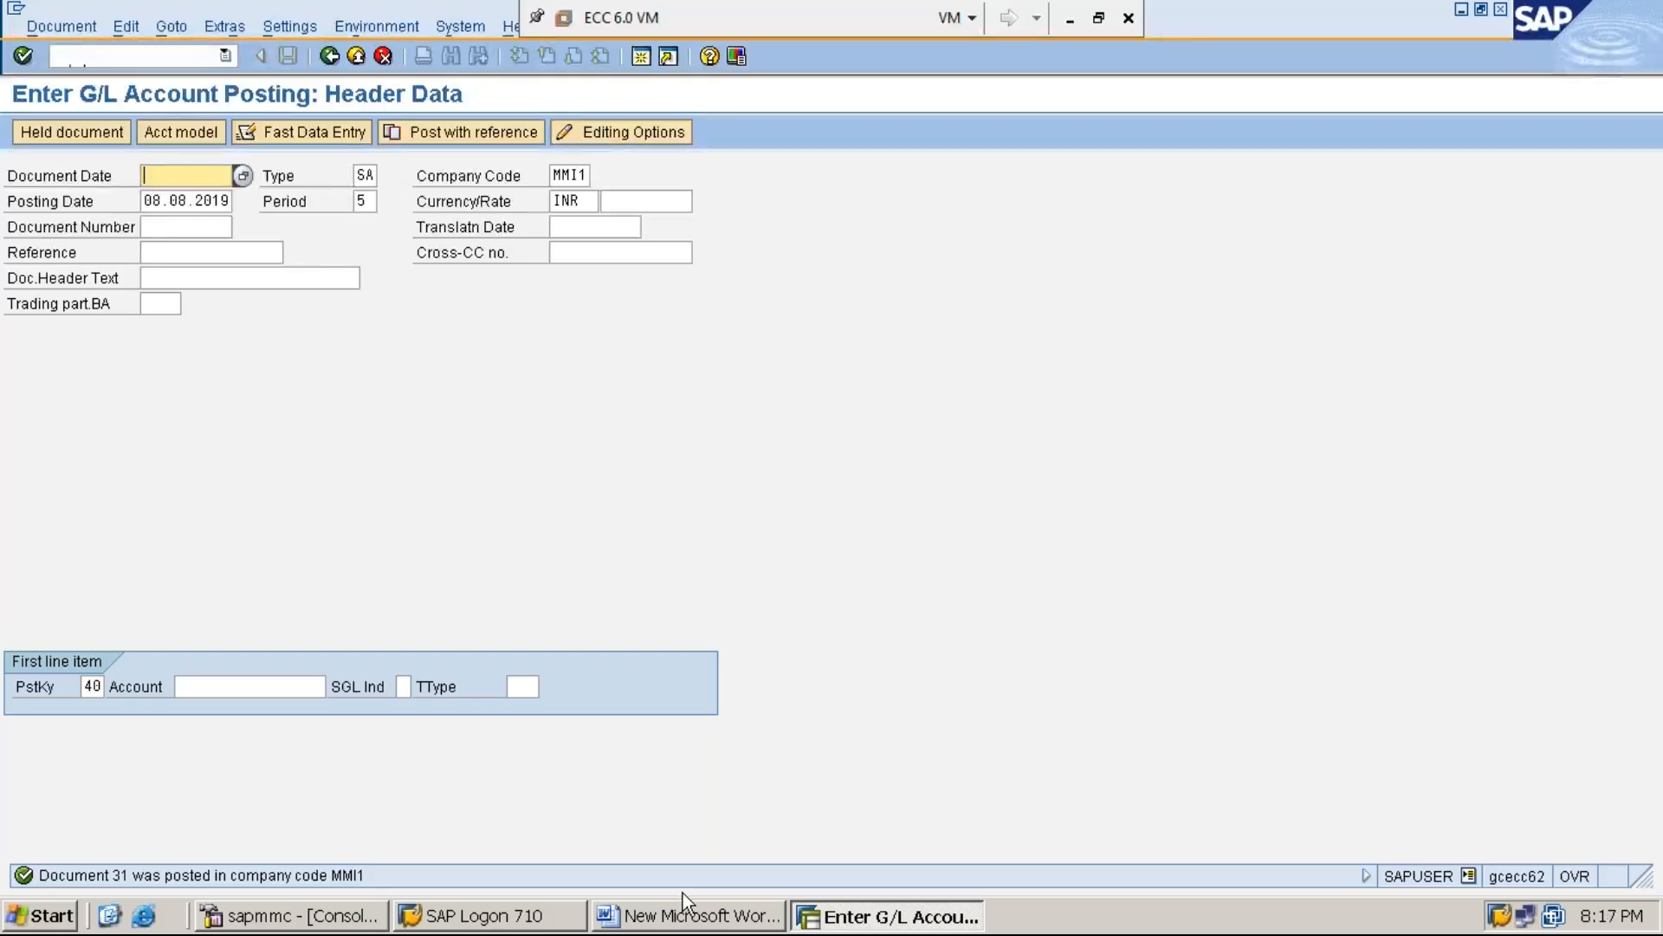
Switch to Word and add the line "STEP:3: DISPLAY SERVICE COST CENTER BALANCE USING KSB1" below step 2
left_click(726, 917)
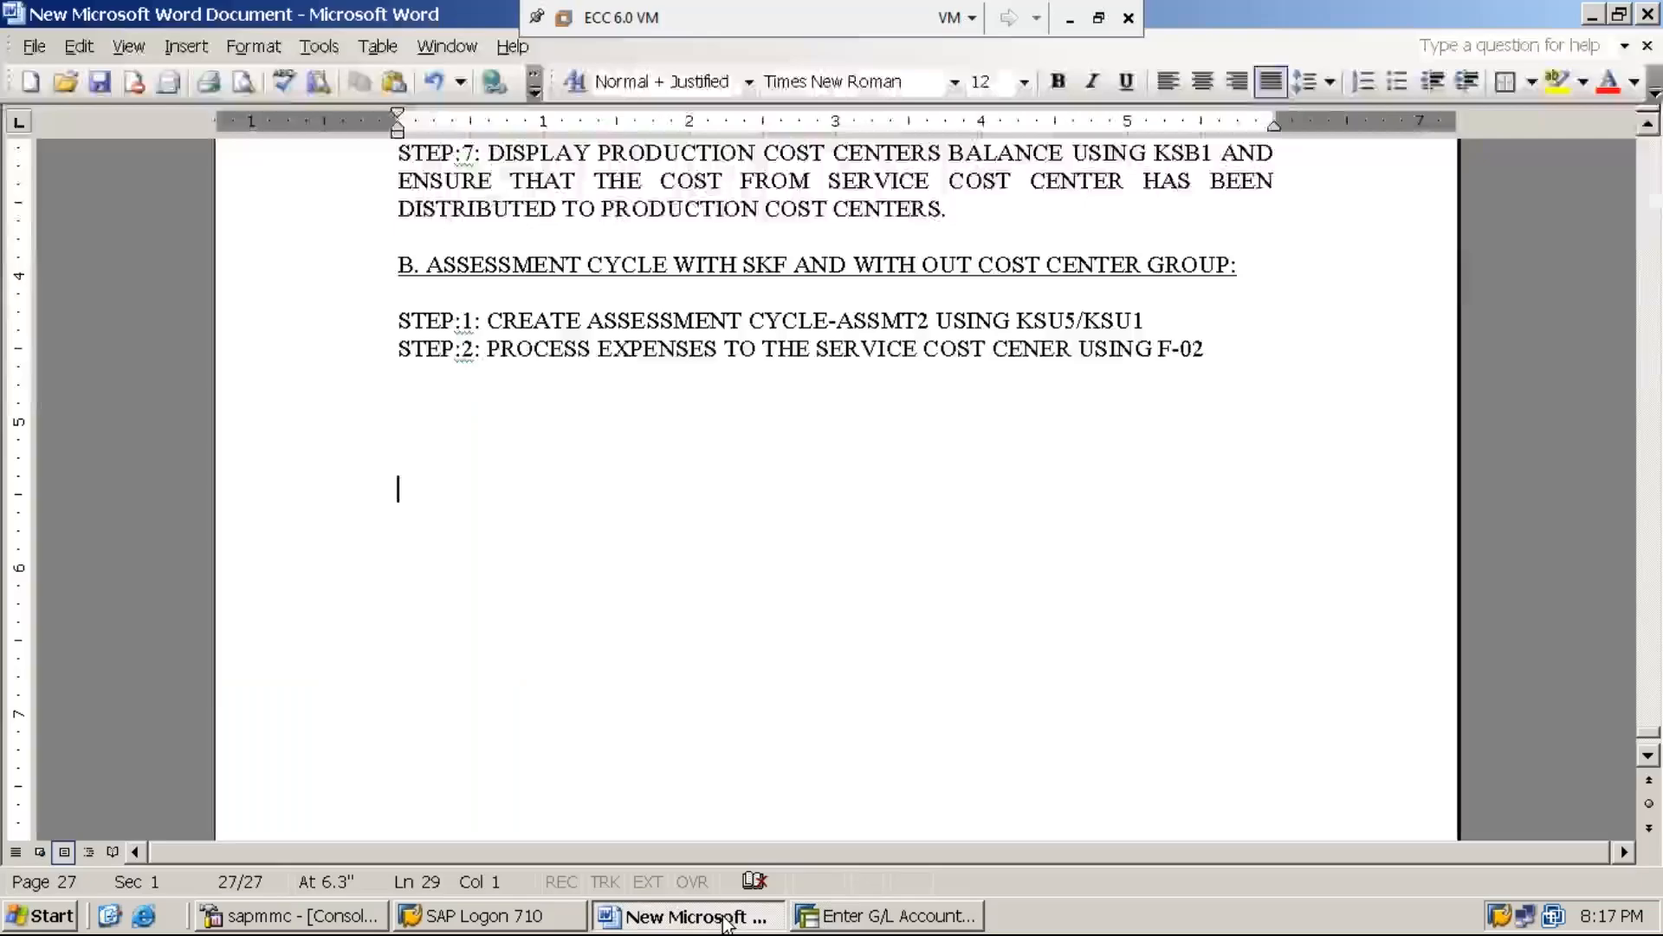
left_click(1209, 355)
key("Return")
type("STEP:")
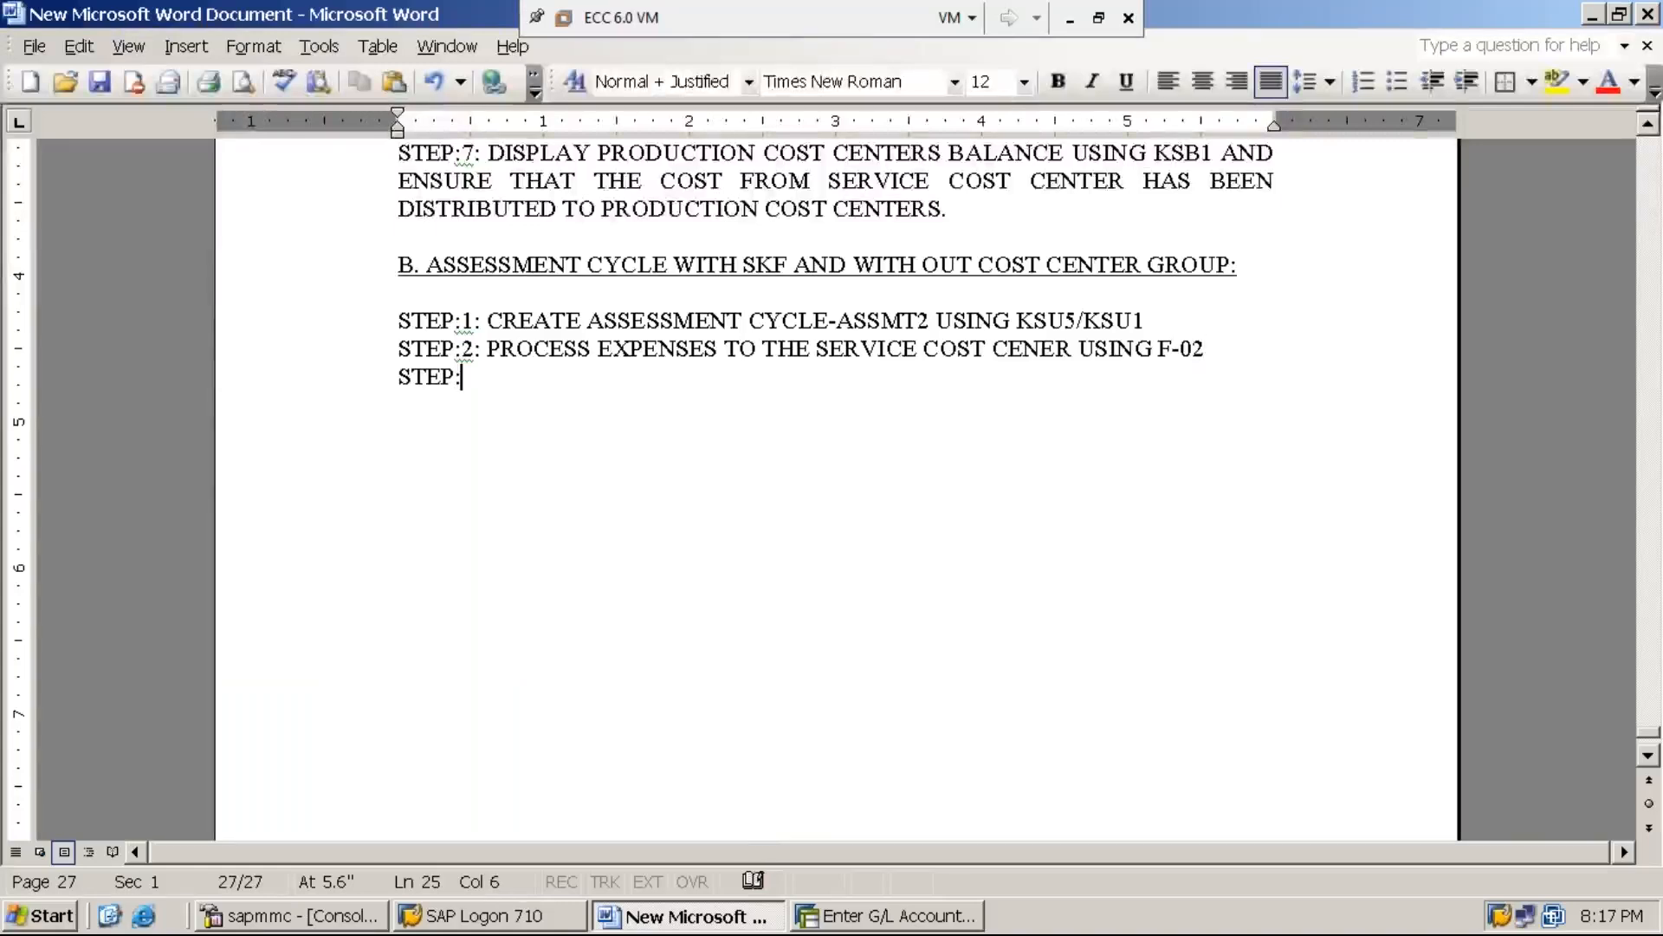
type("3: DI")
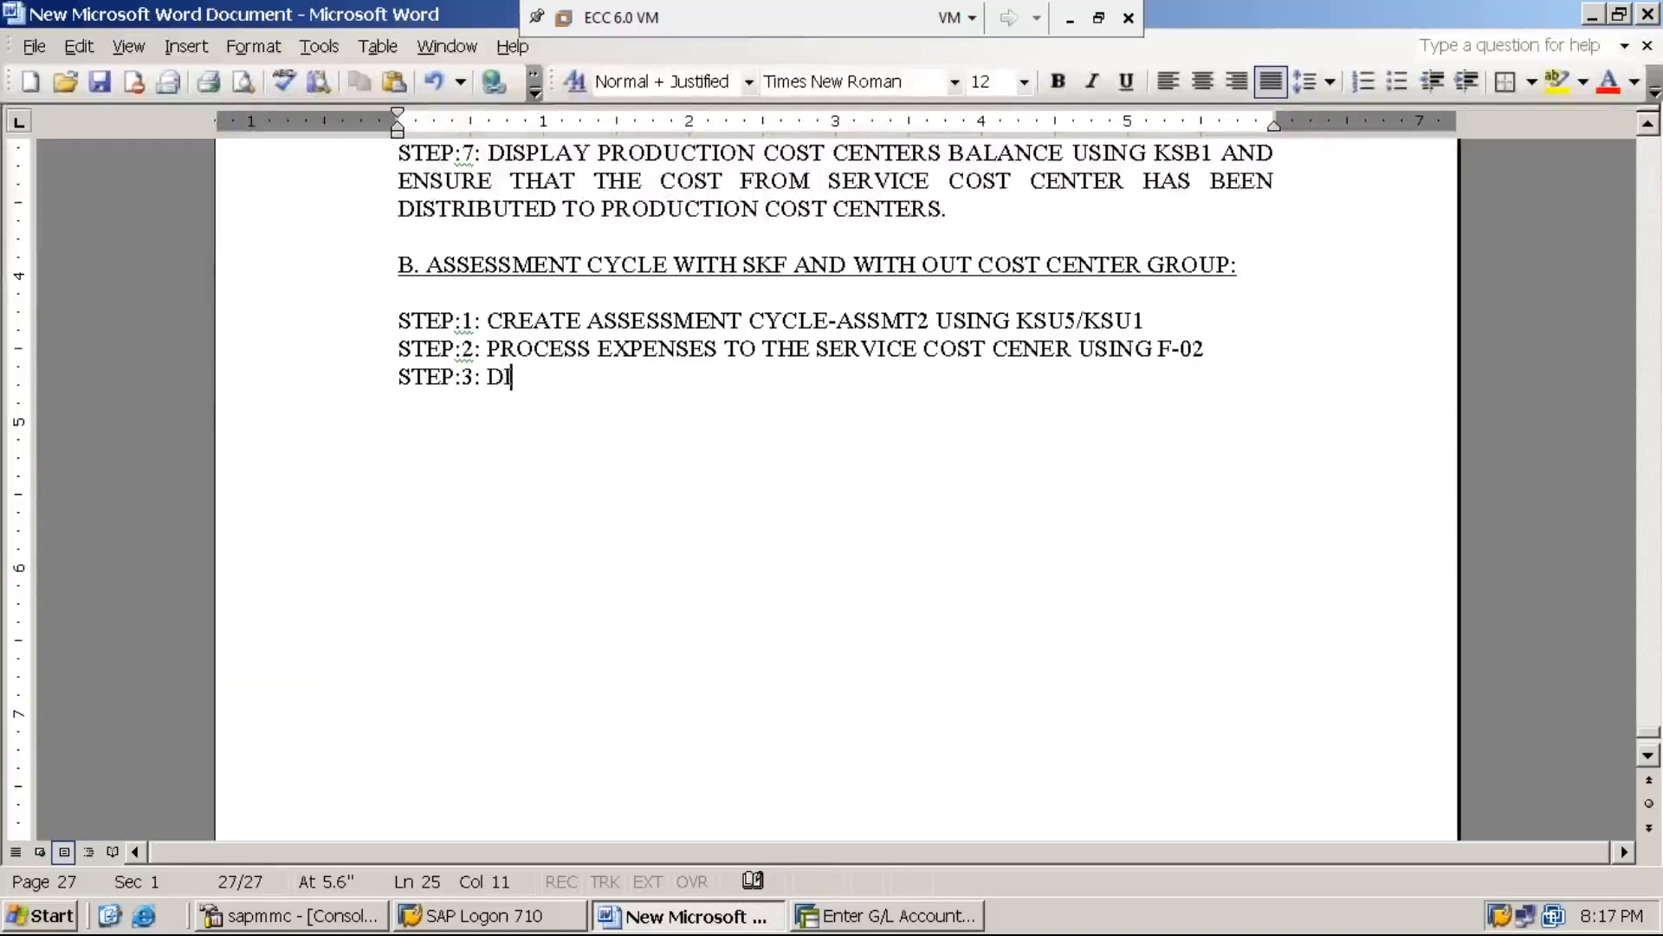
type("SPLAY SER")
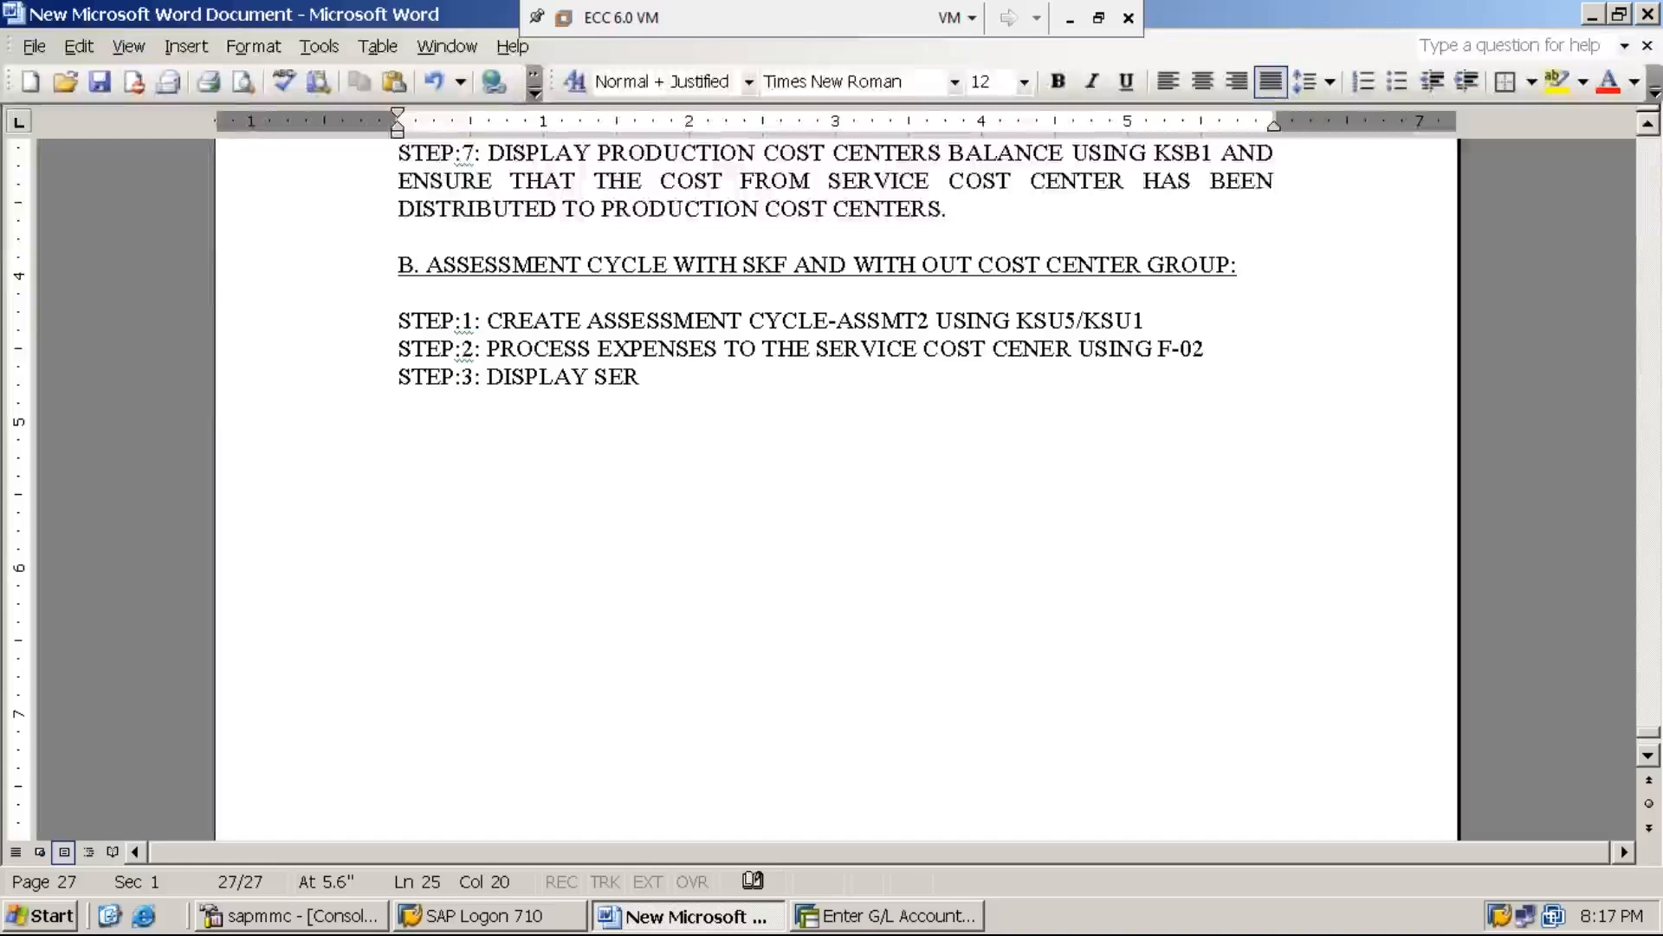
type("VICE COST CE")
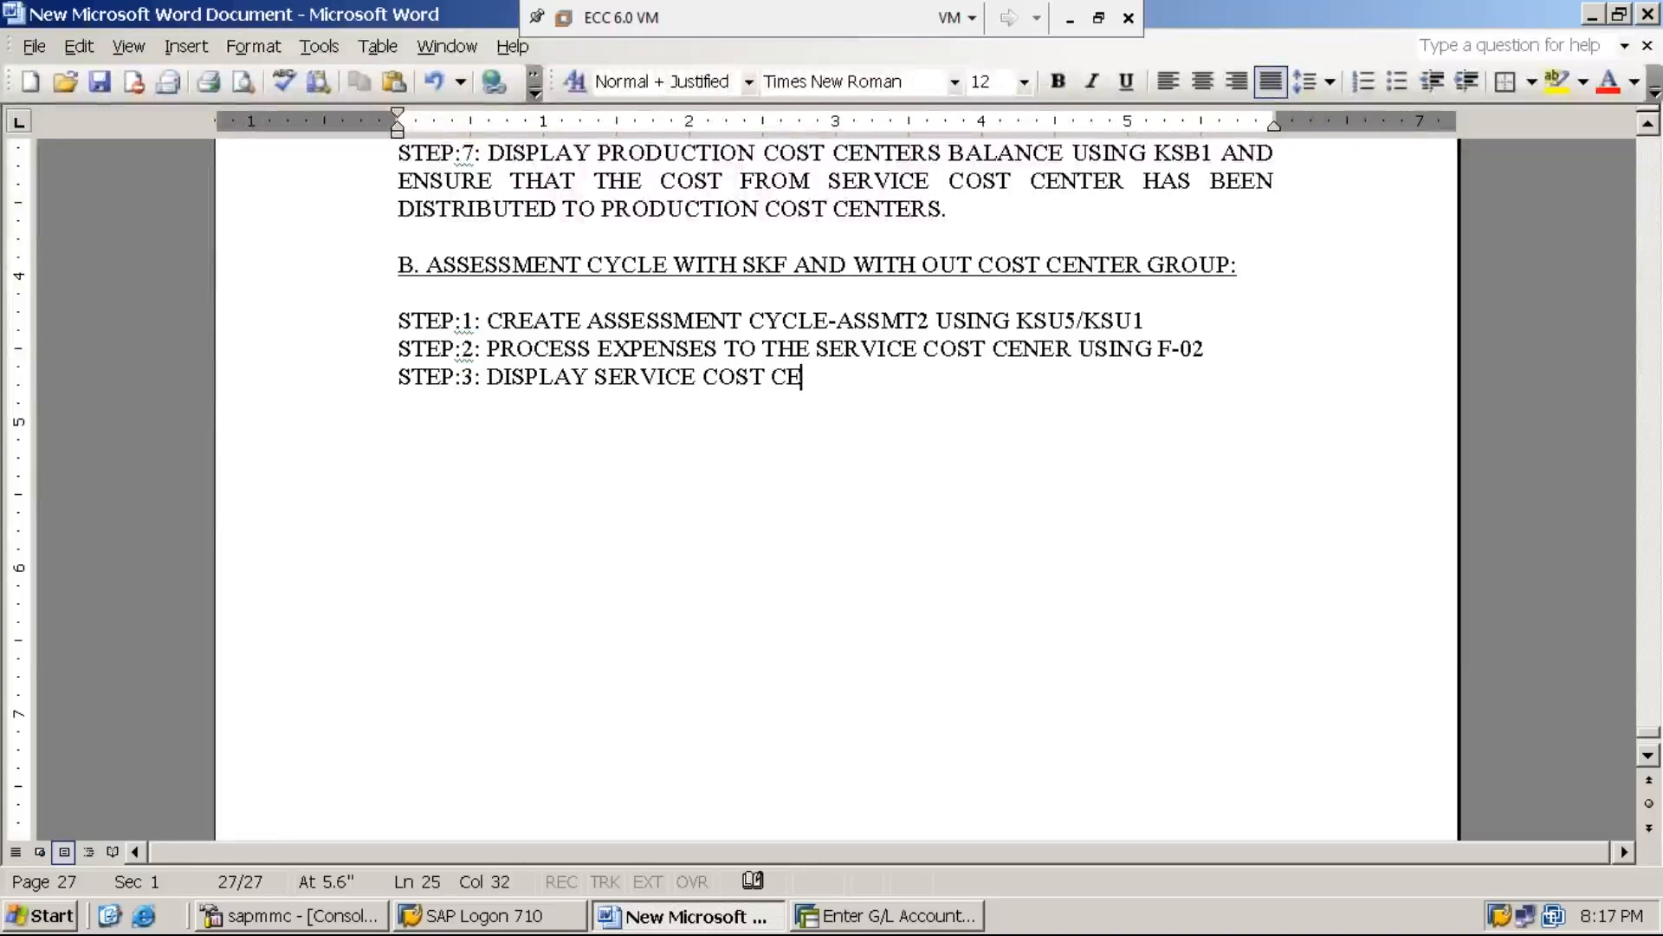
type("NTER BALANCE ")
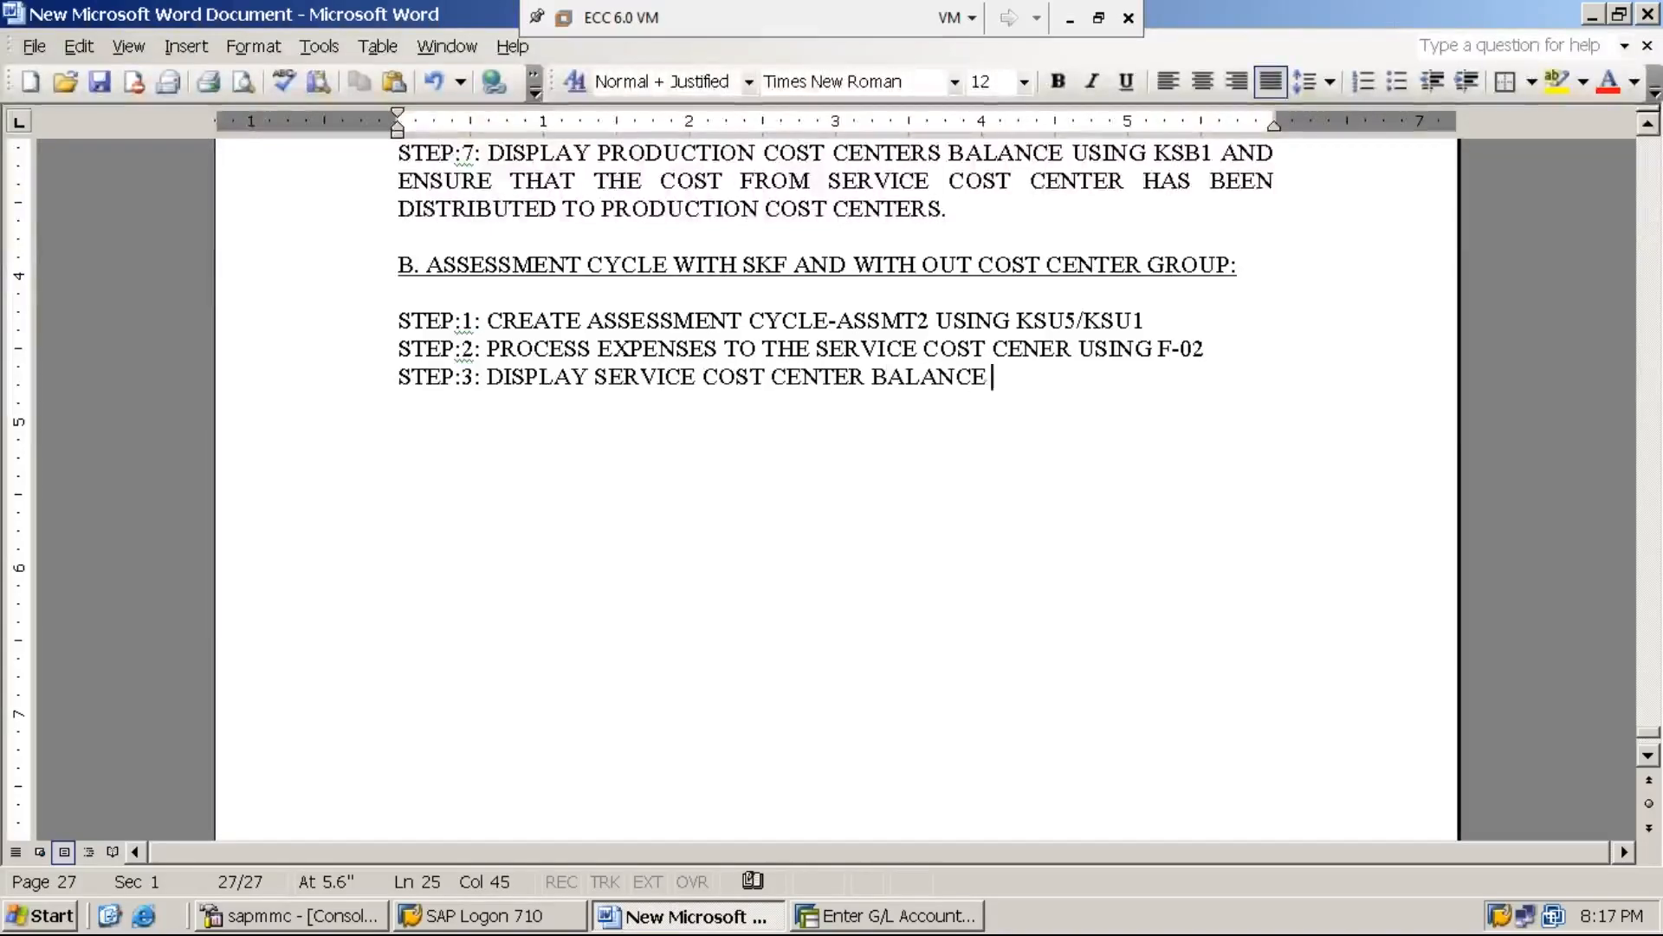
type("USING KSB1")
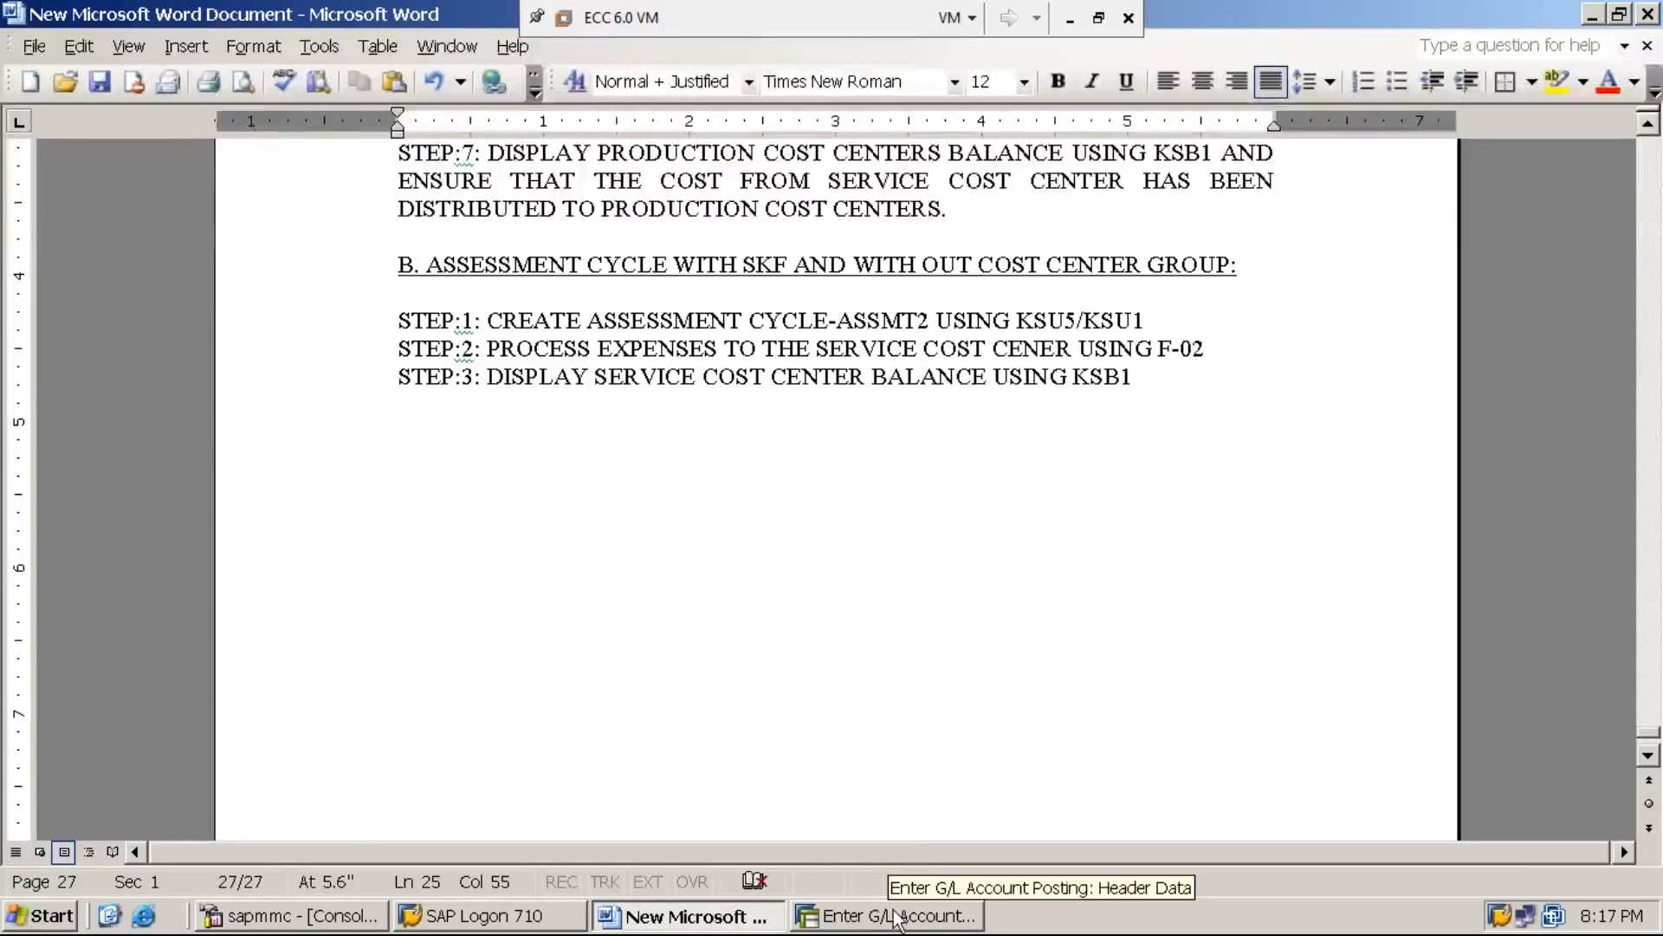
Switch to SAP, leave the G/L account posting and start transaction KSB1
left_click(917, 925)
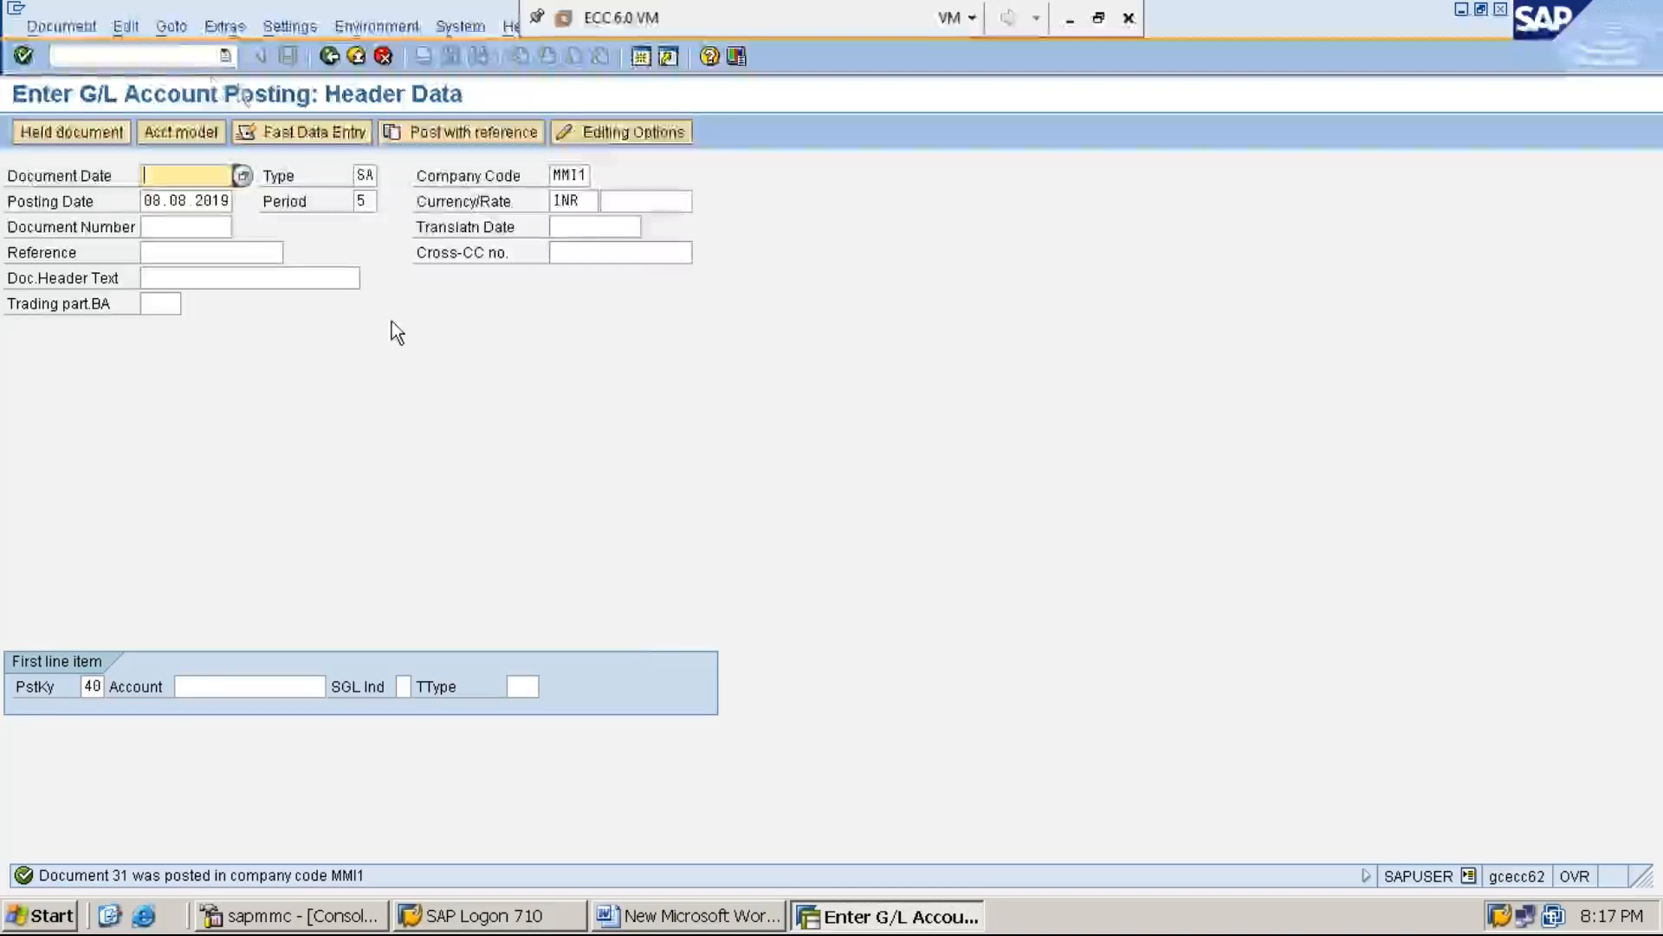
left_click(55, 58)
type("/n")
key("Return")
type("KSB1")
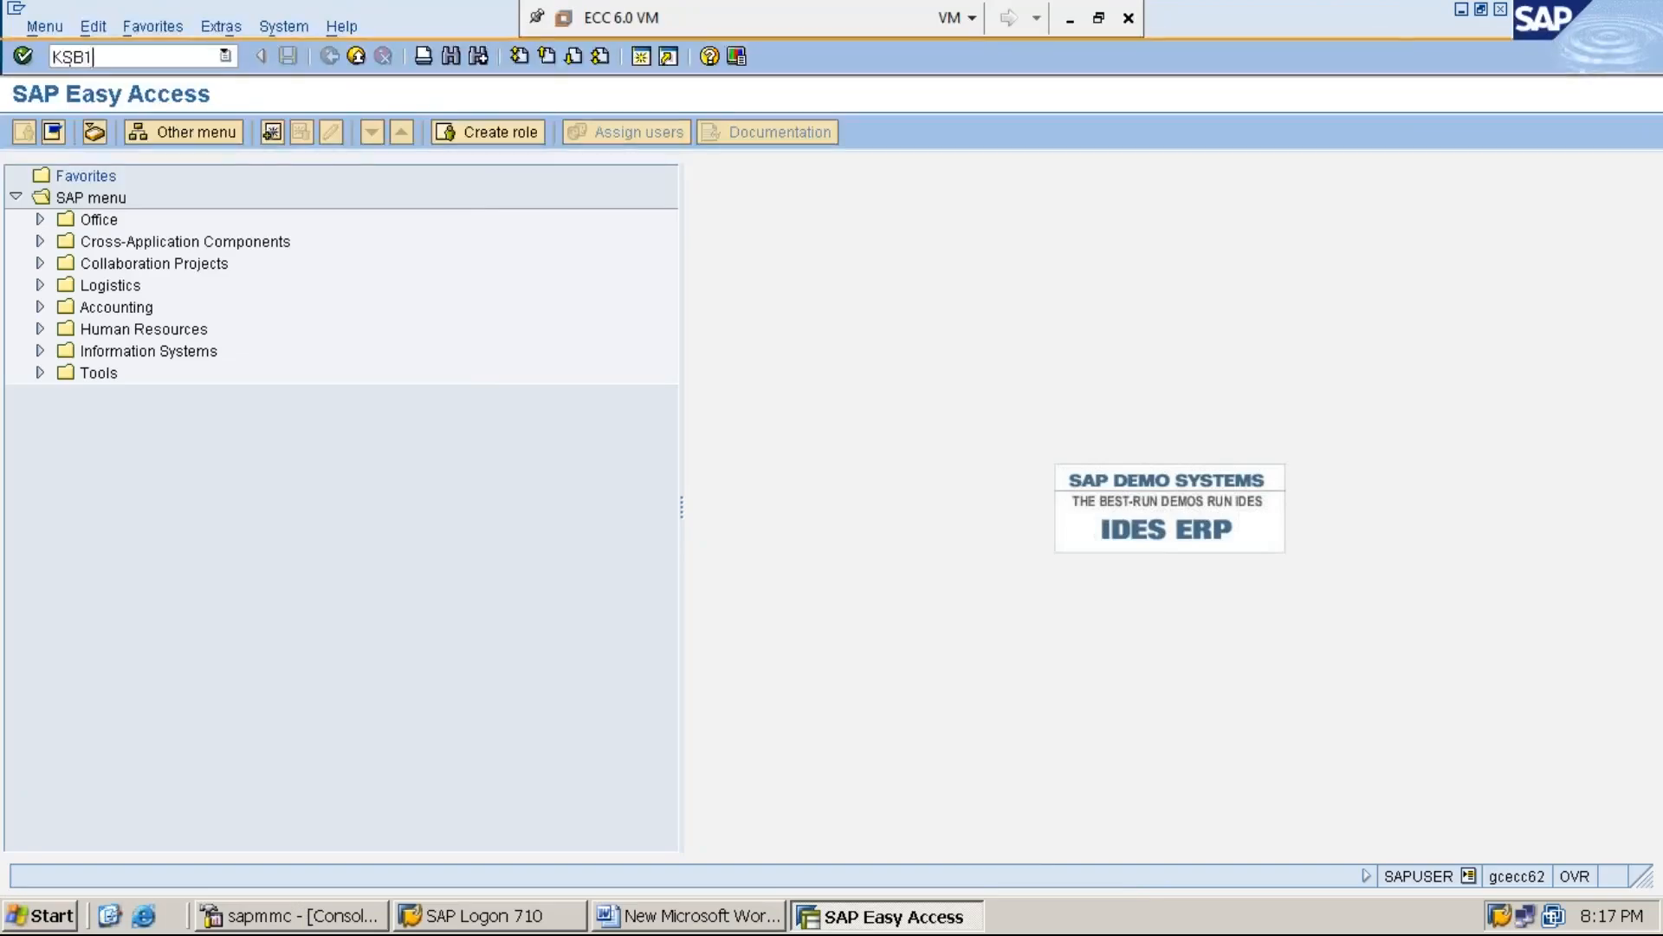
key("Return")
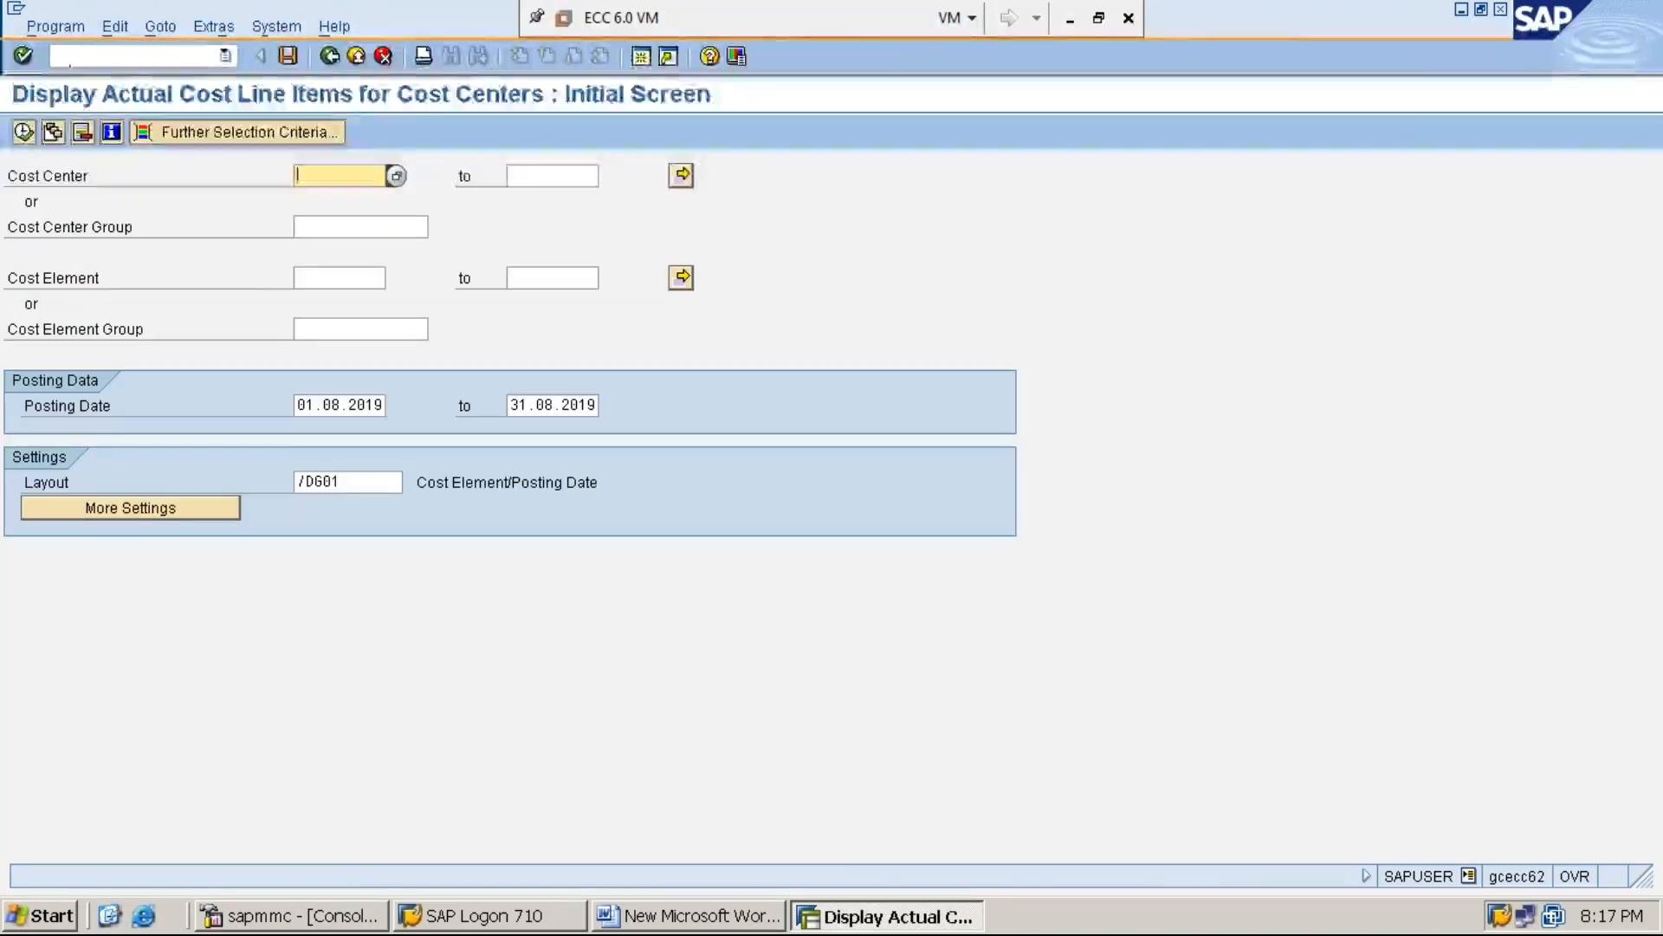
Run the actual cost line item report for cost center SERVC-1
type("S")
key("Down")
key("Return")
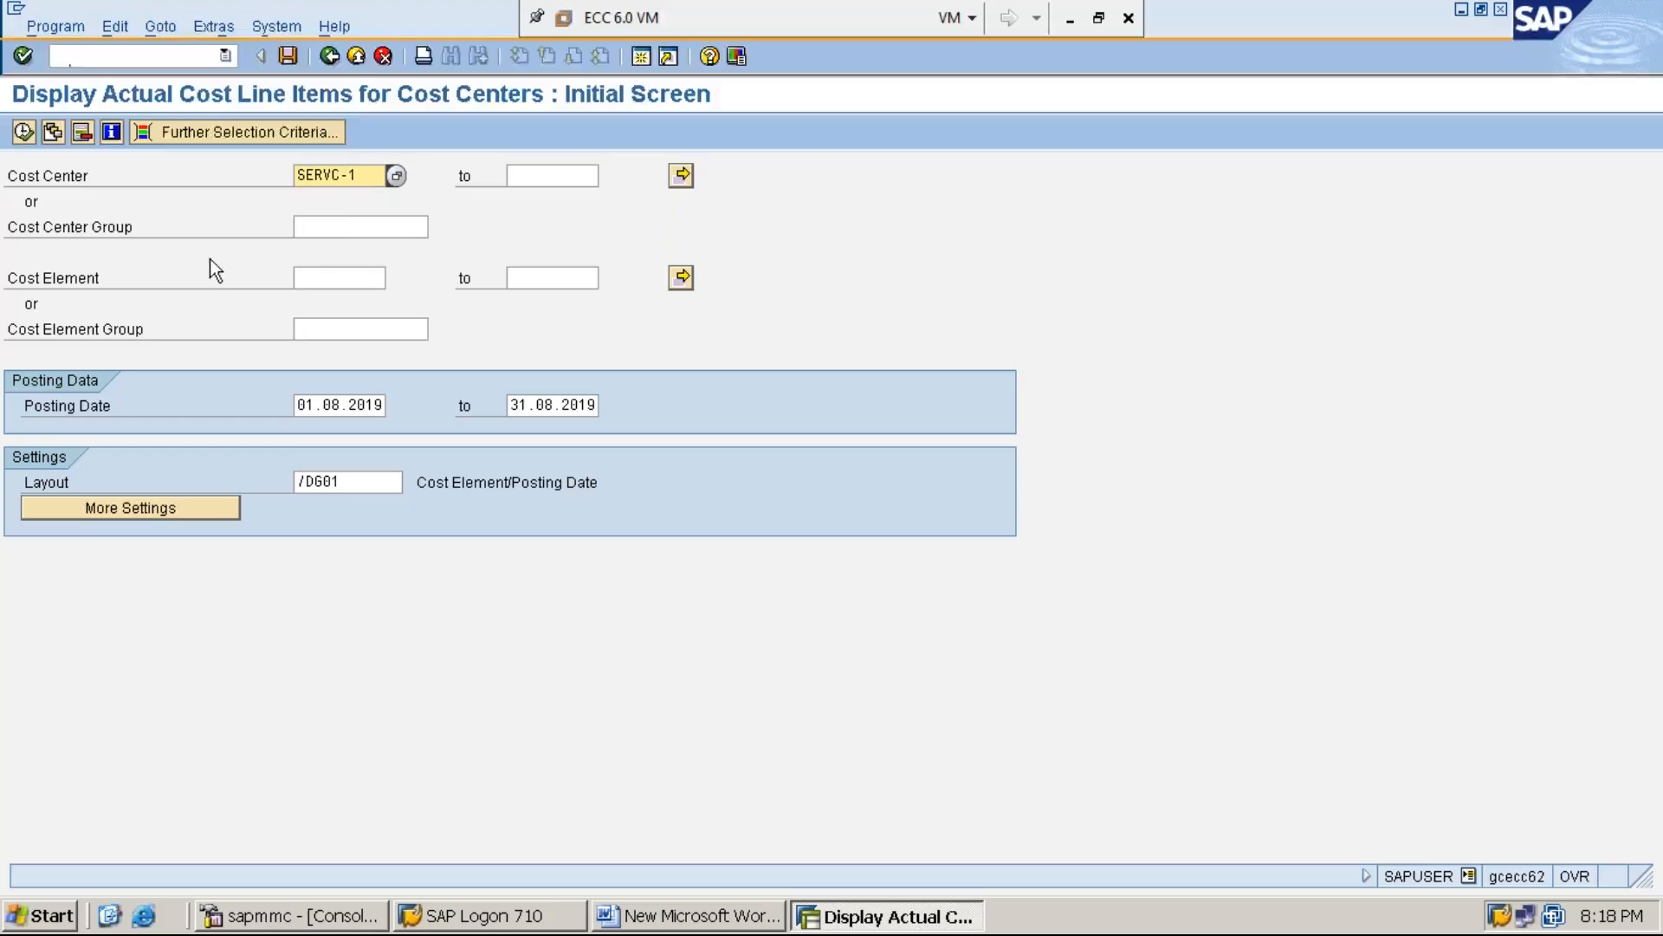
left_click(22, 132)
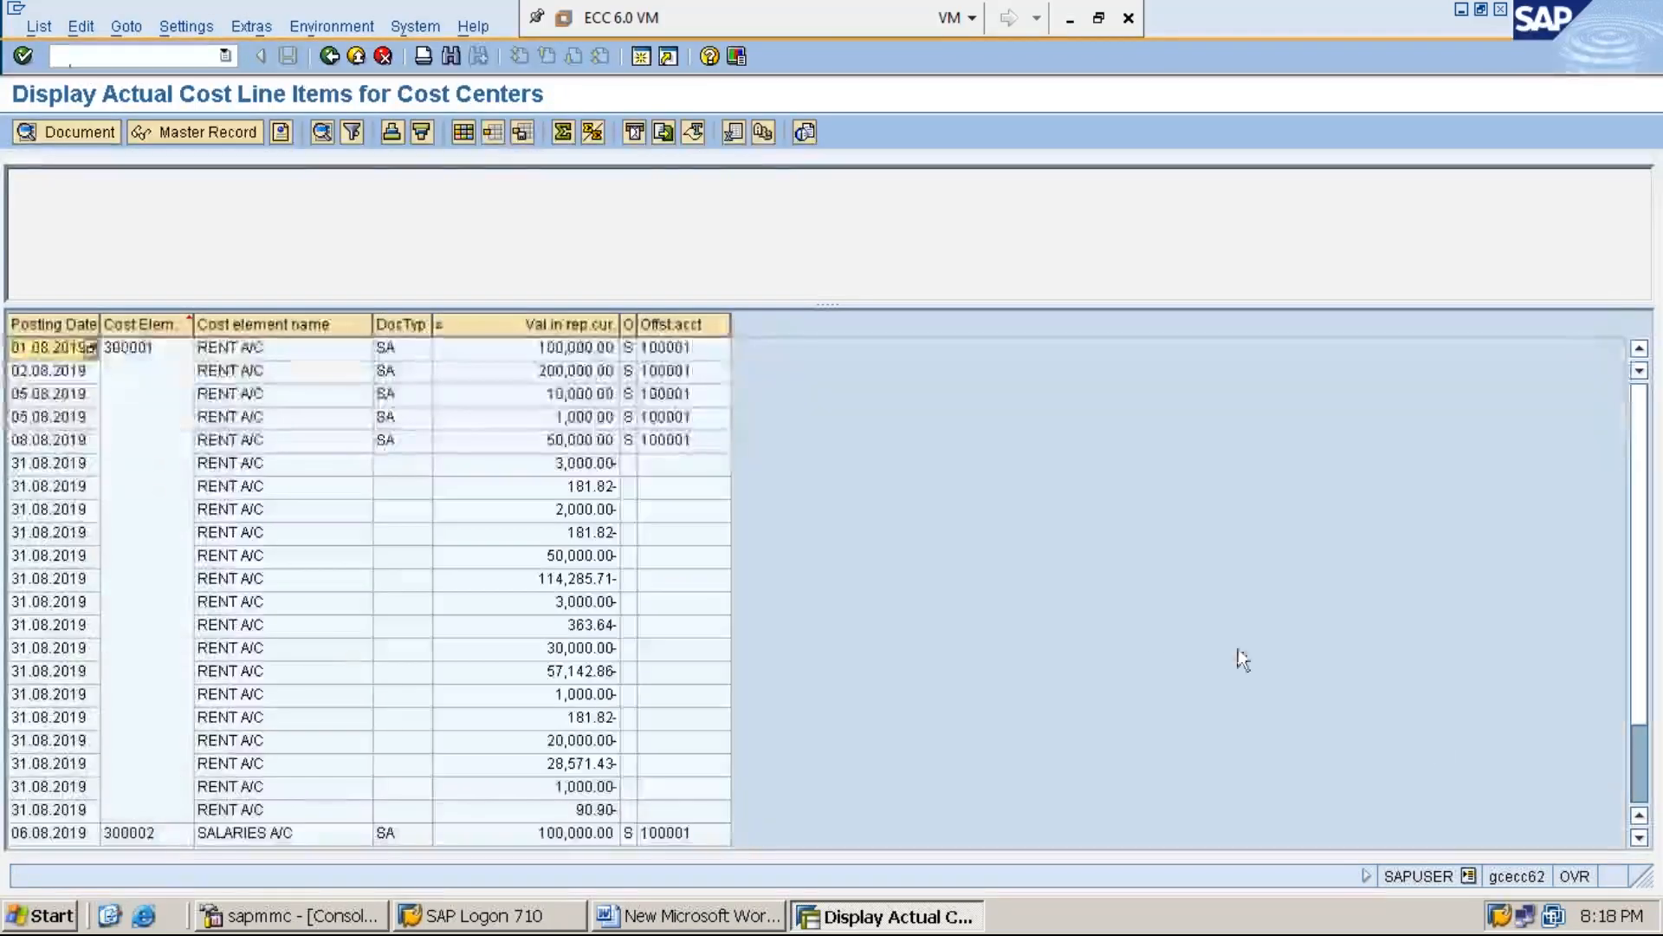
Examine the cost line items and the total balance of cost center SERVC-1, including the rent posting of 08.08.2019
left_click(1640, 837)
left_click(1640, 838)
left_click(1640, 838)
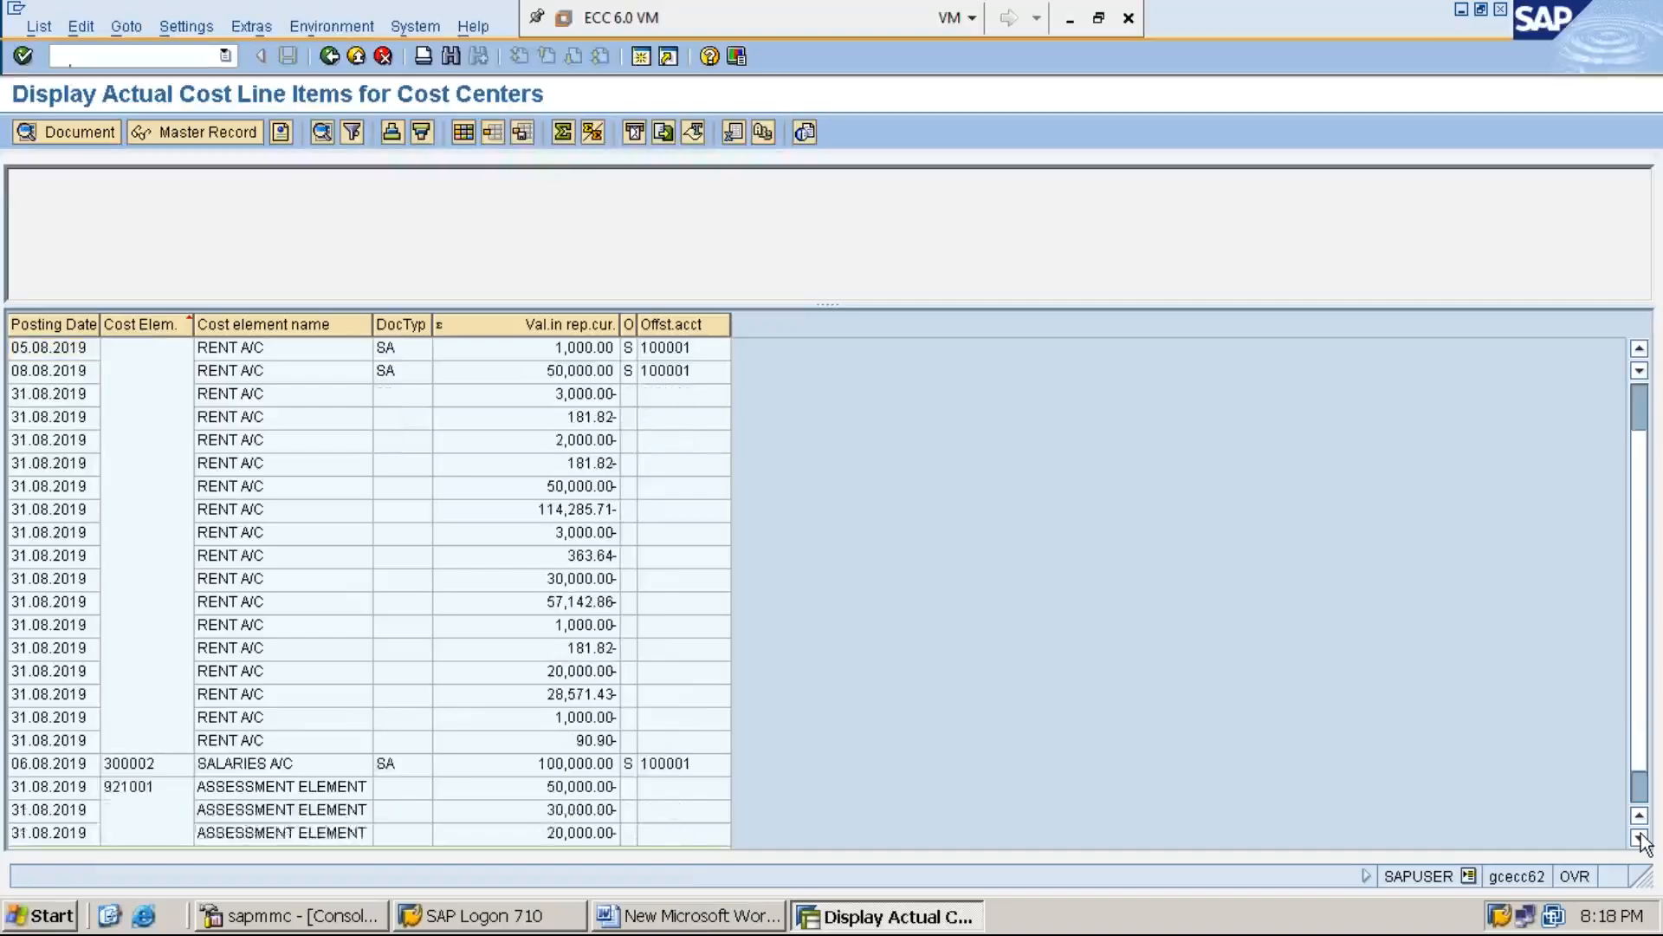
left_click(1640, 838)
left_click(1640, 838)
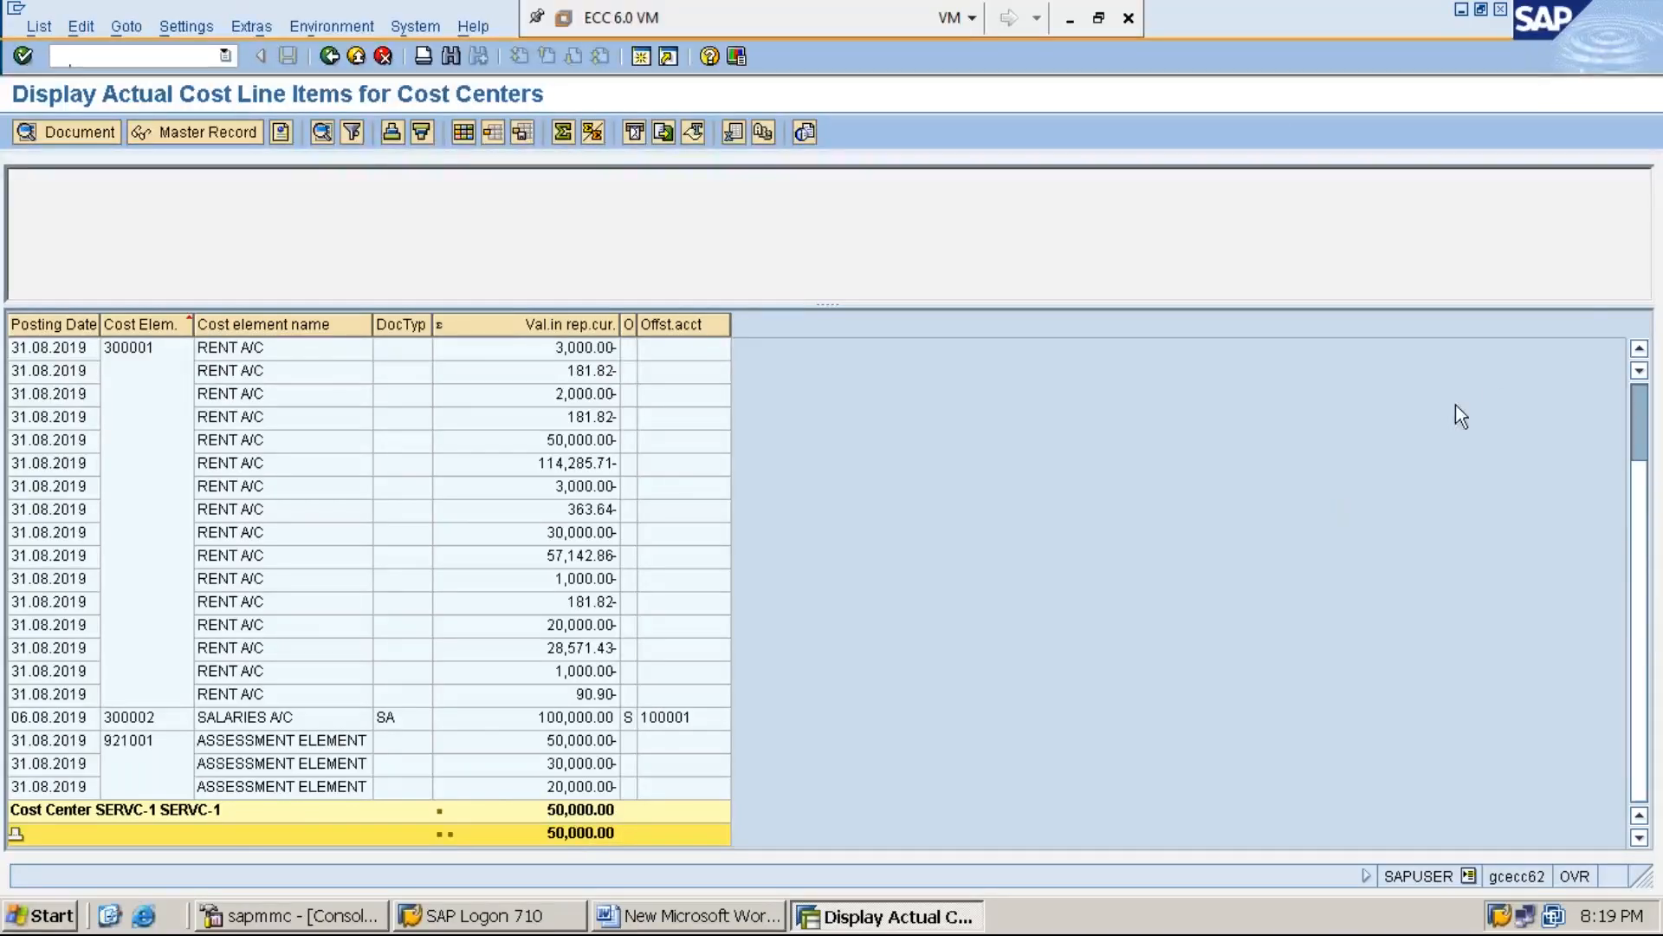
left_click(1640, 350)
left_click(1640, 351)
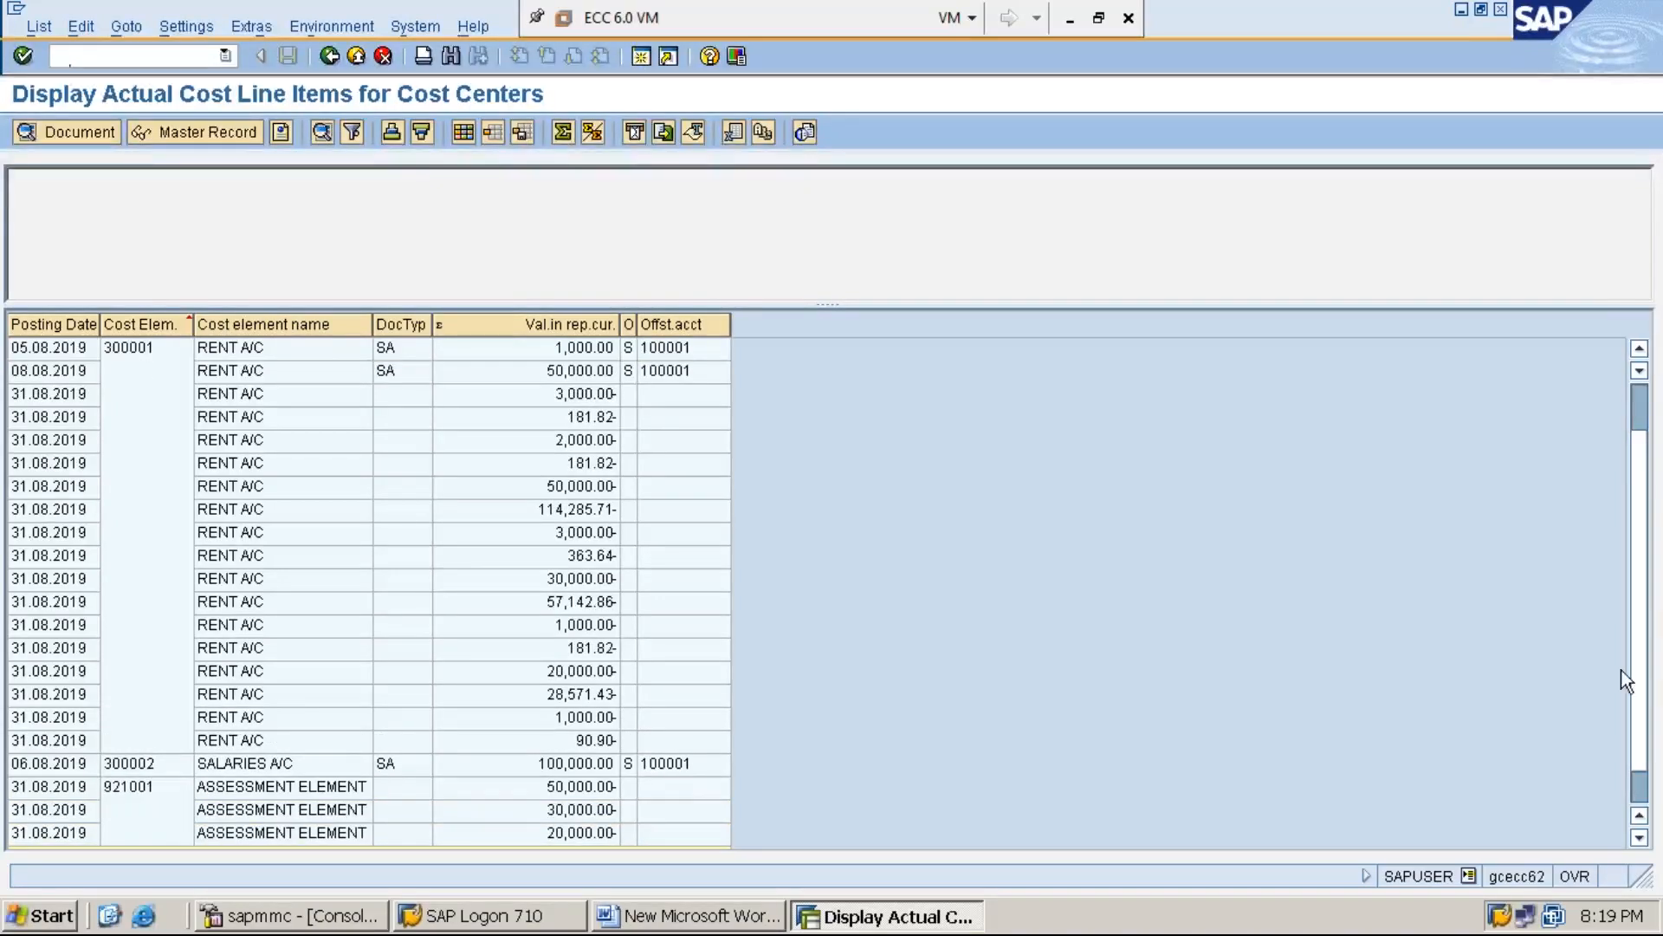
left_click(1640, 838)
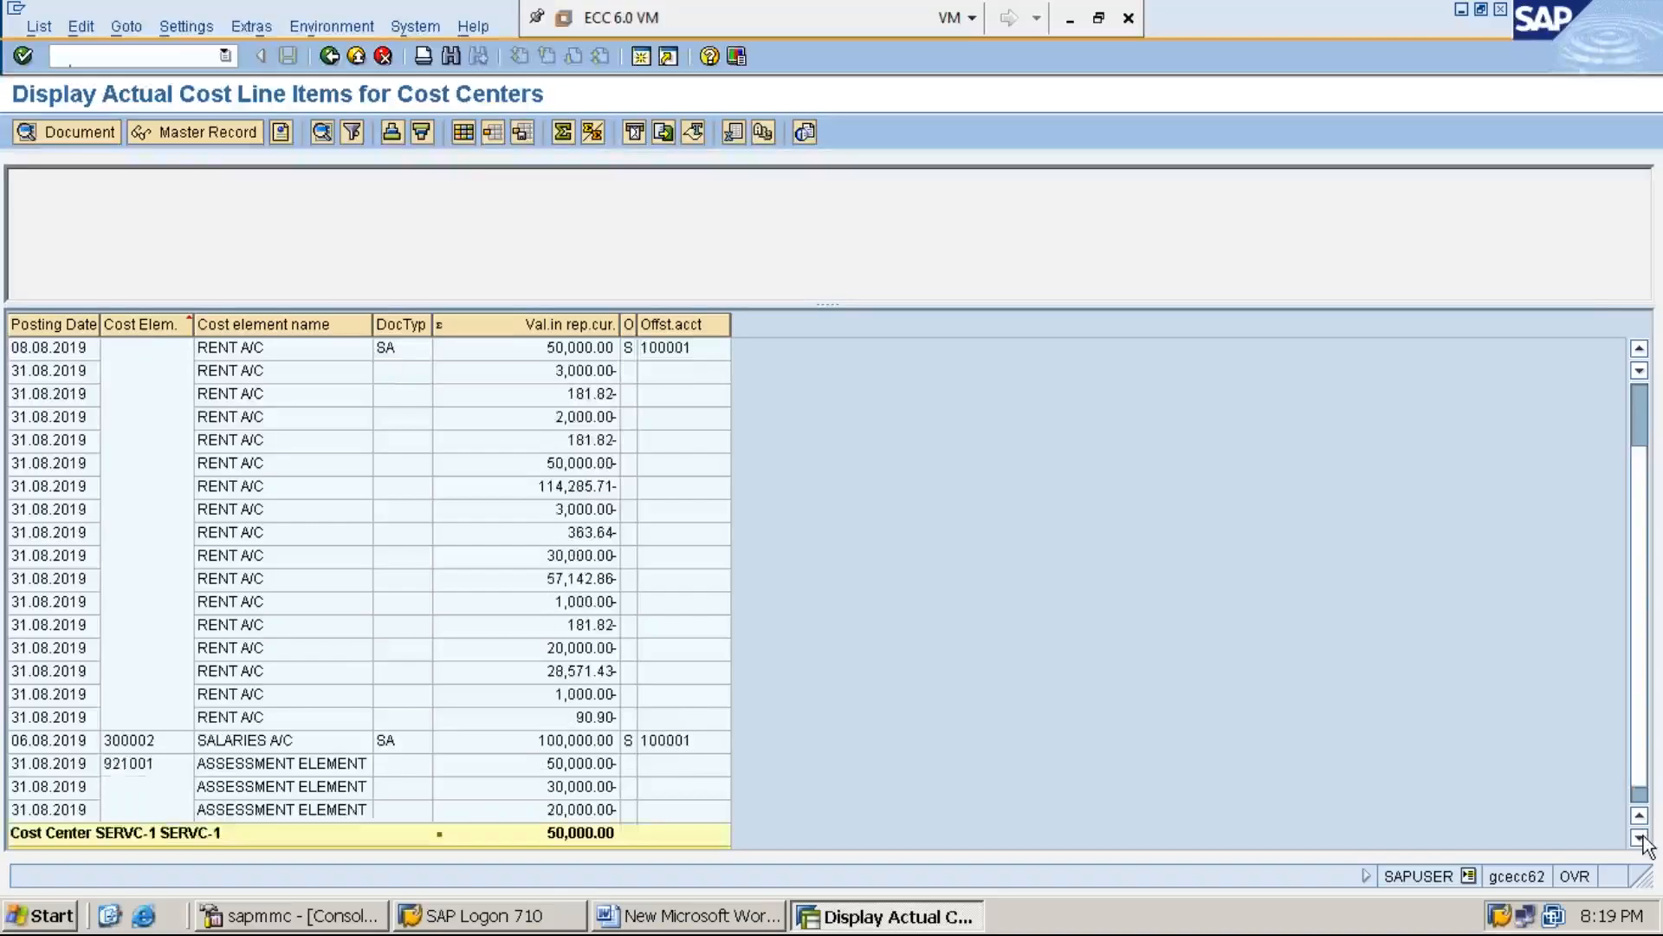
left_click(1640, 838)
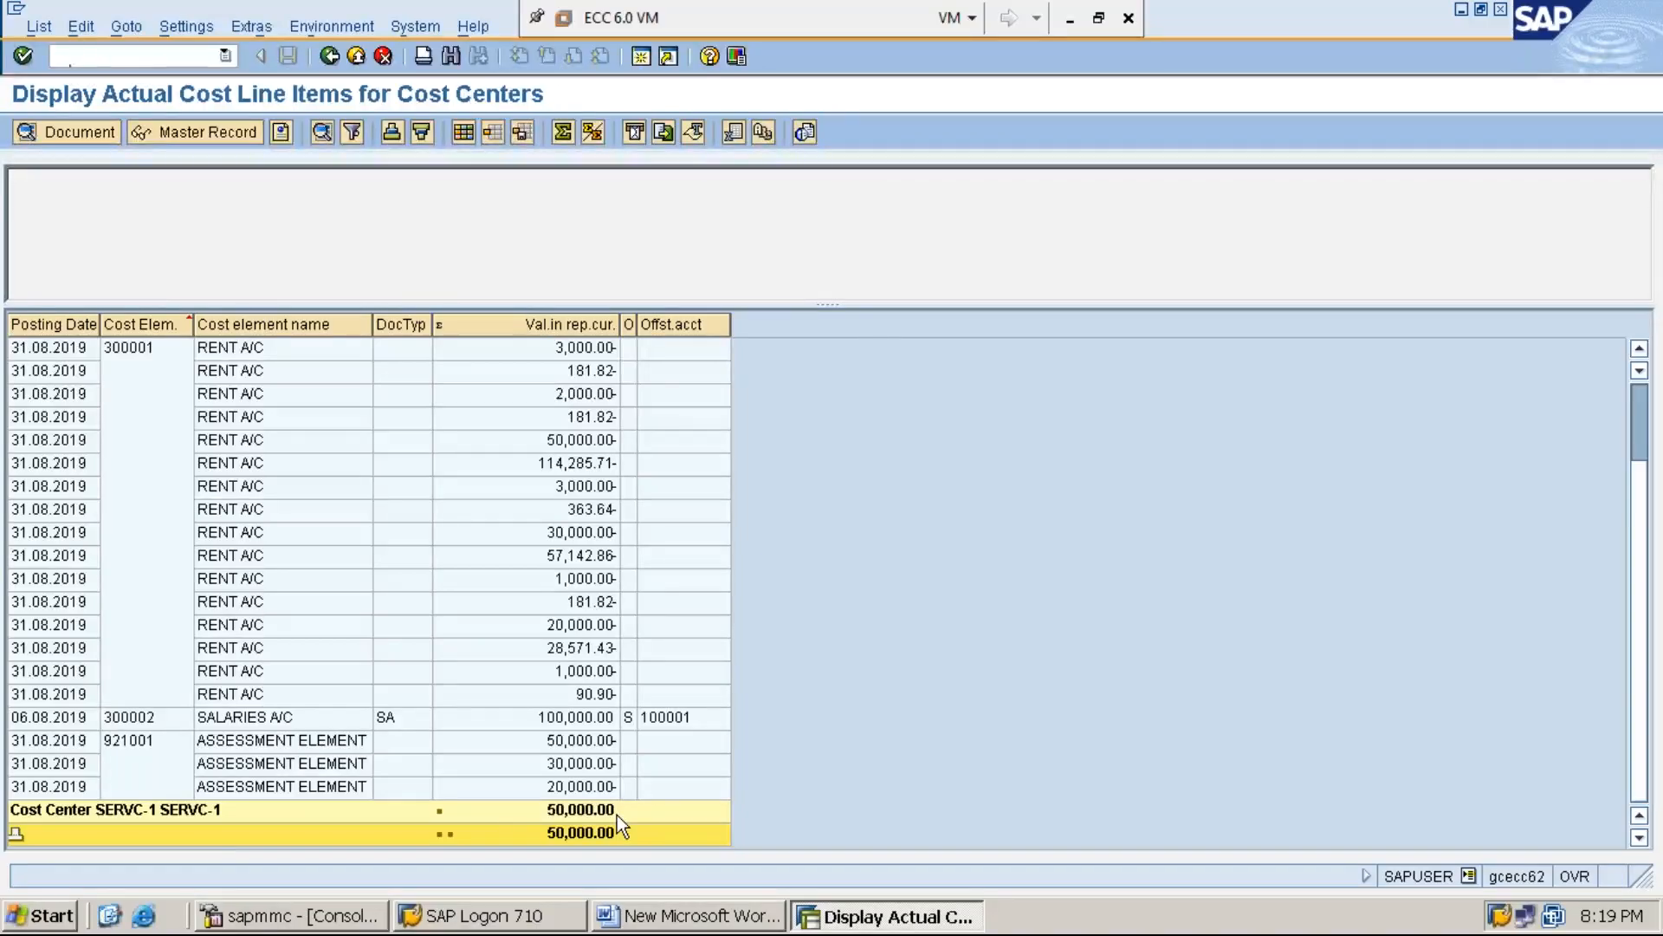
Switch to Word and add the line "STEP:4: EXECUTE ASSESSMENT CYCLE-ASSMT2 USING KSU5" below step 3
left_click(715, 917)
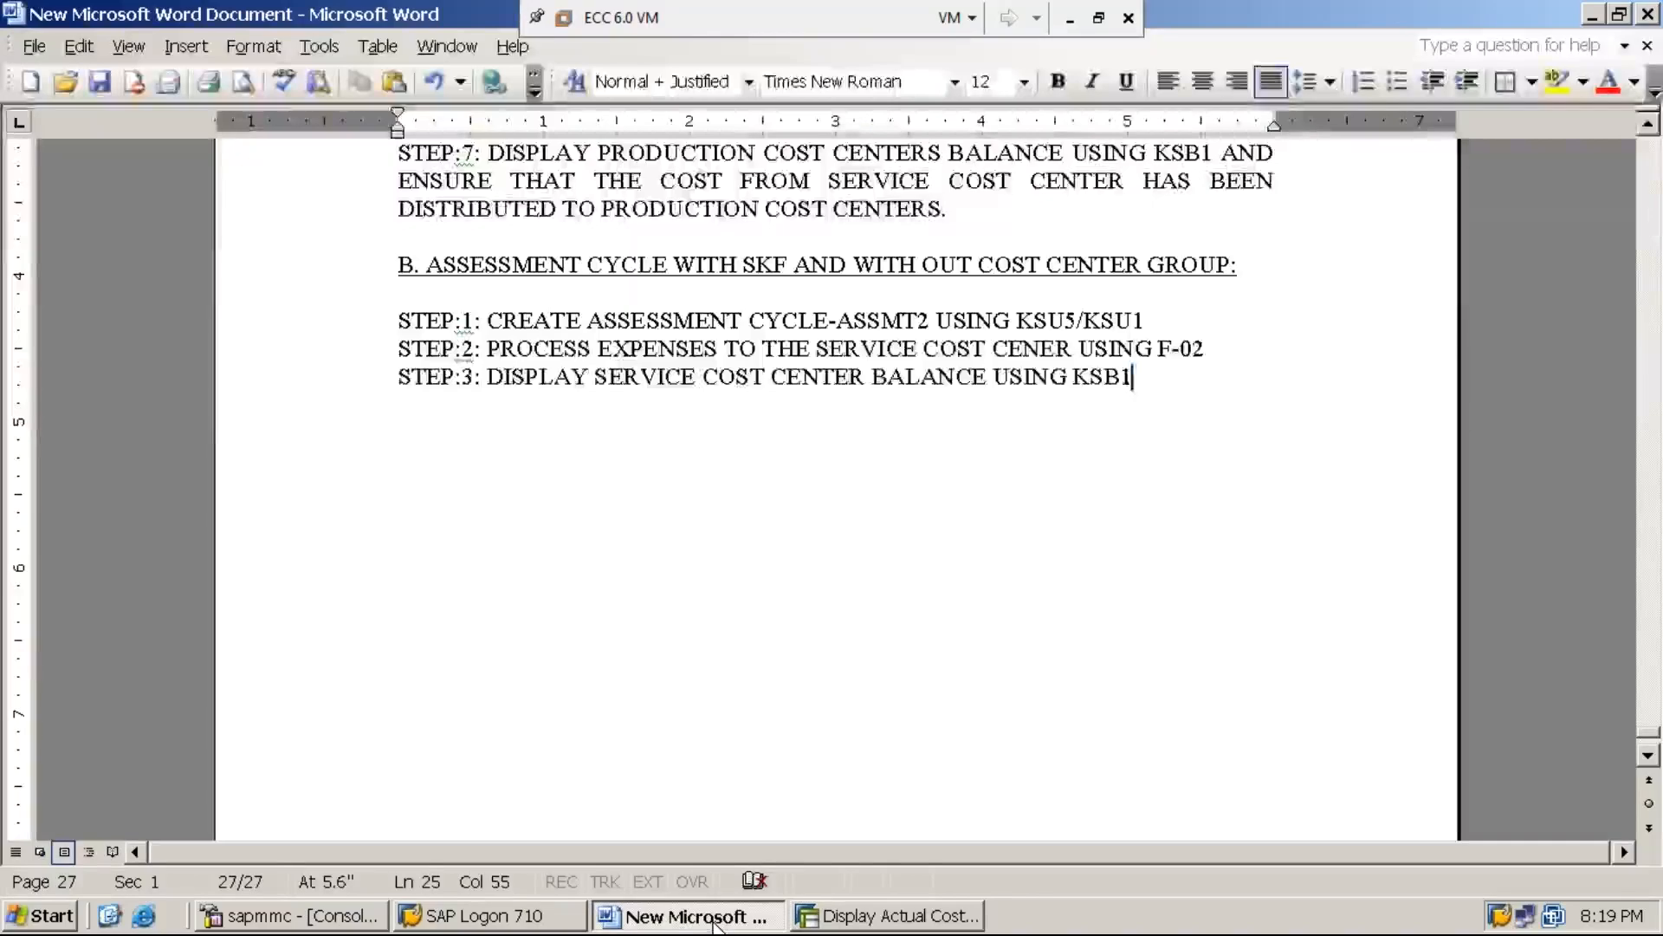
key("Return")
type("STEP")
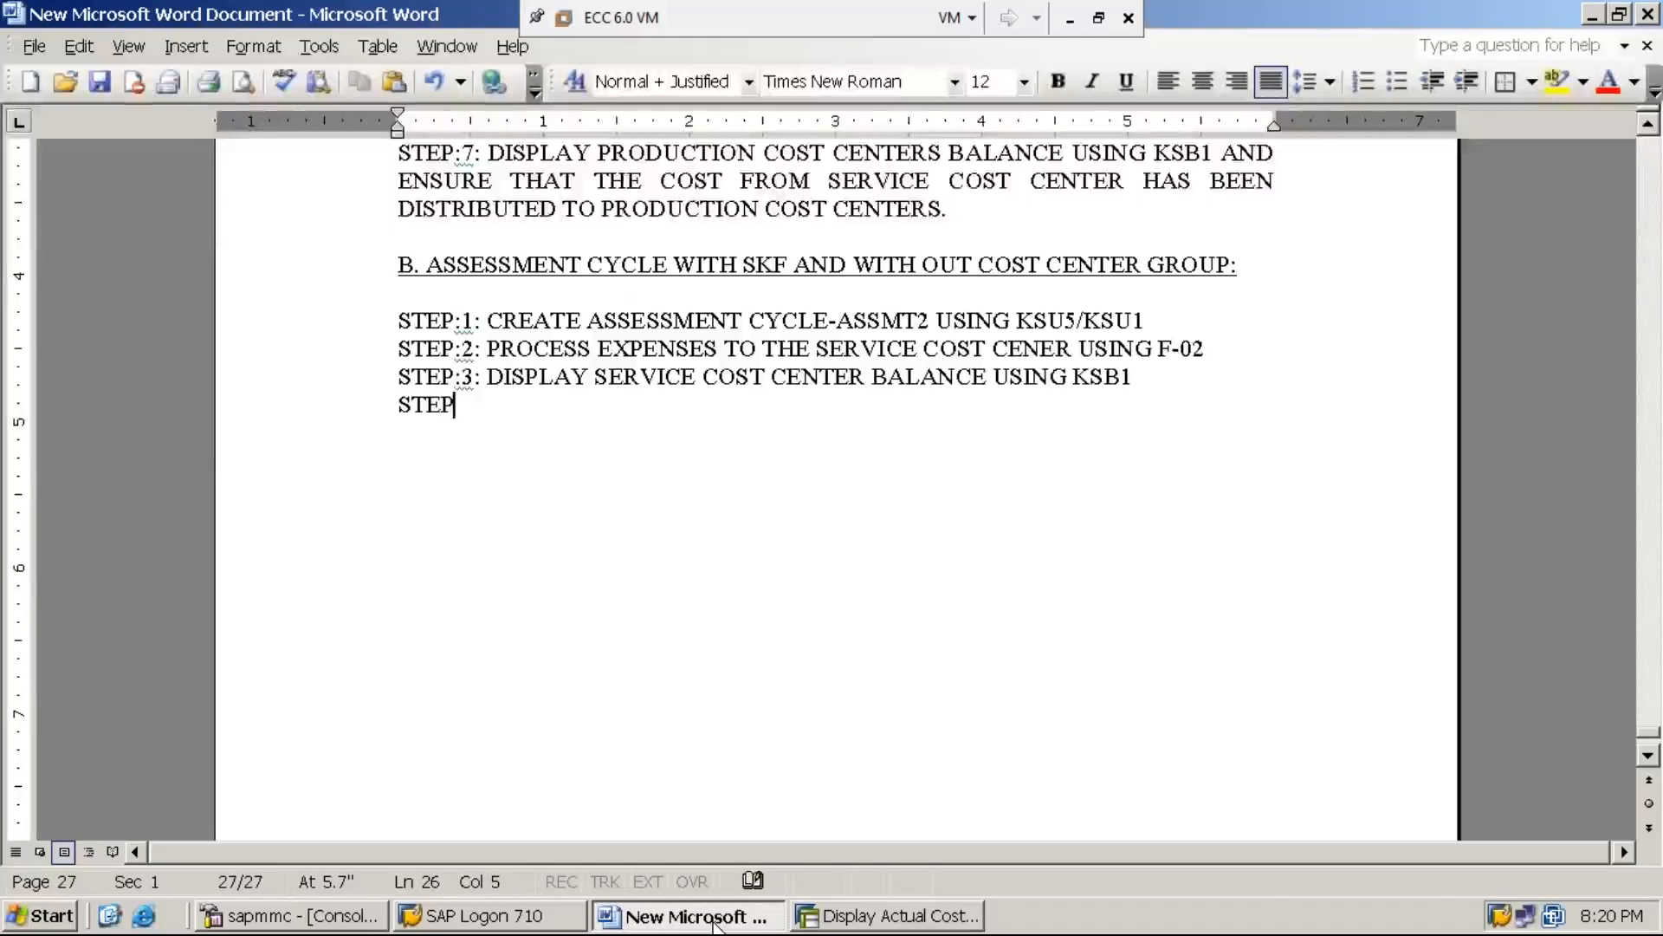
type(":4: E")
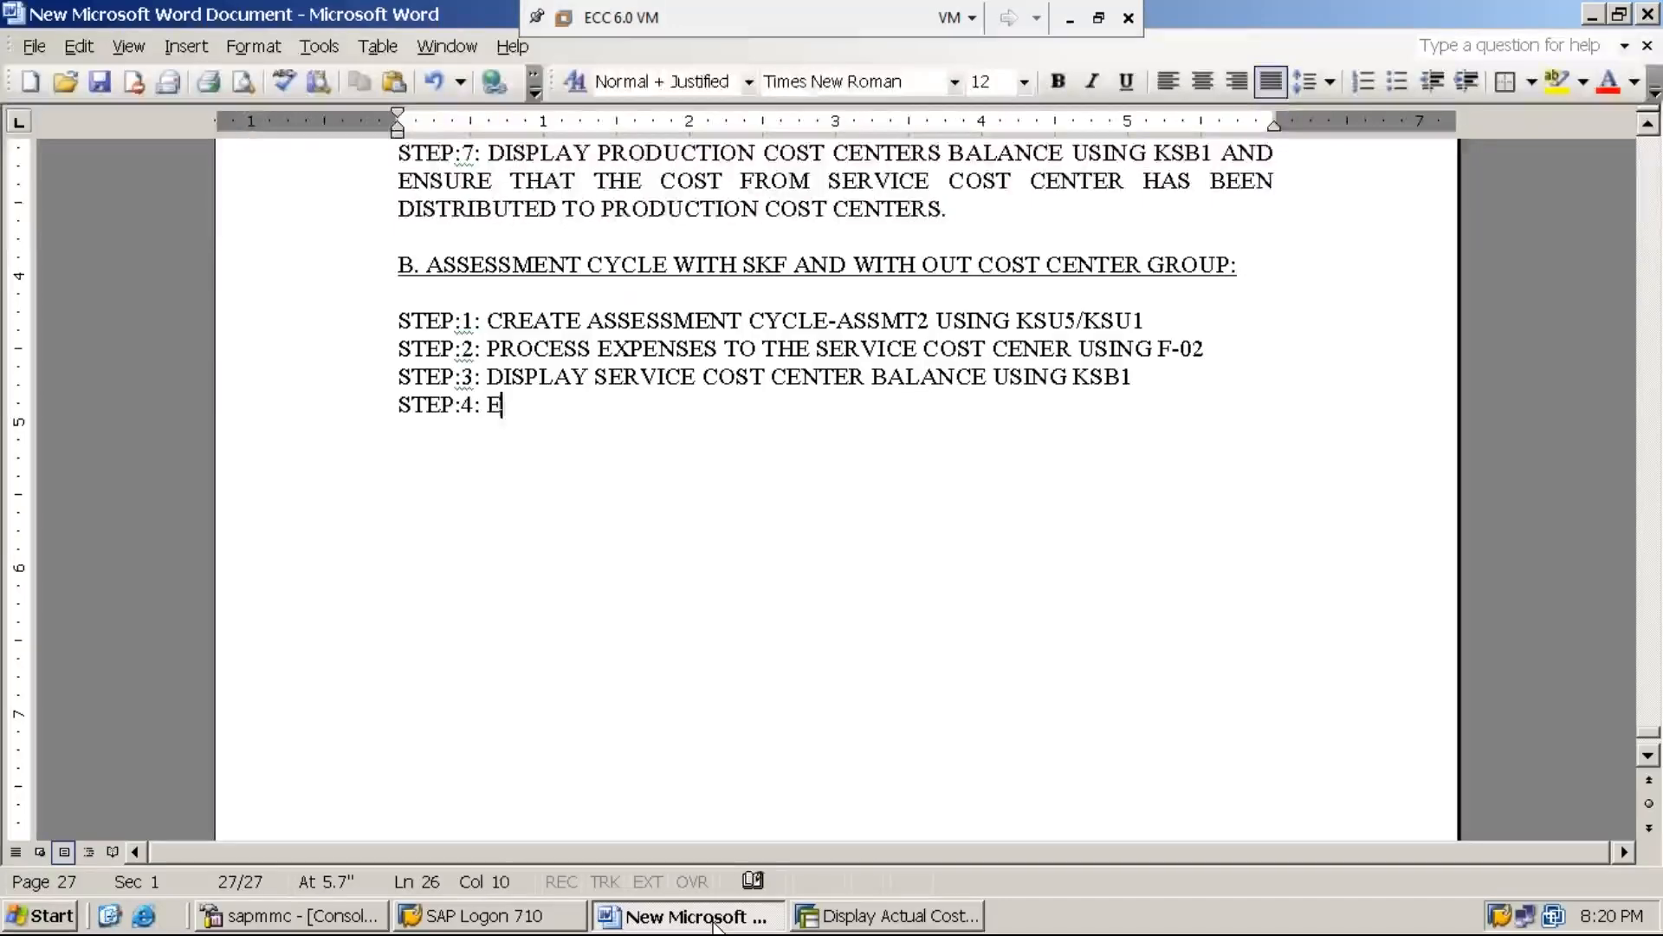
type("XECUTE")
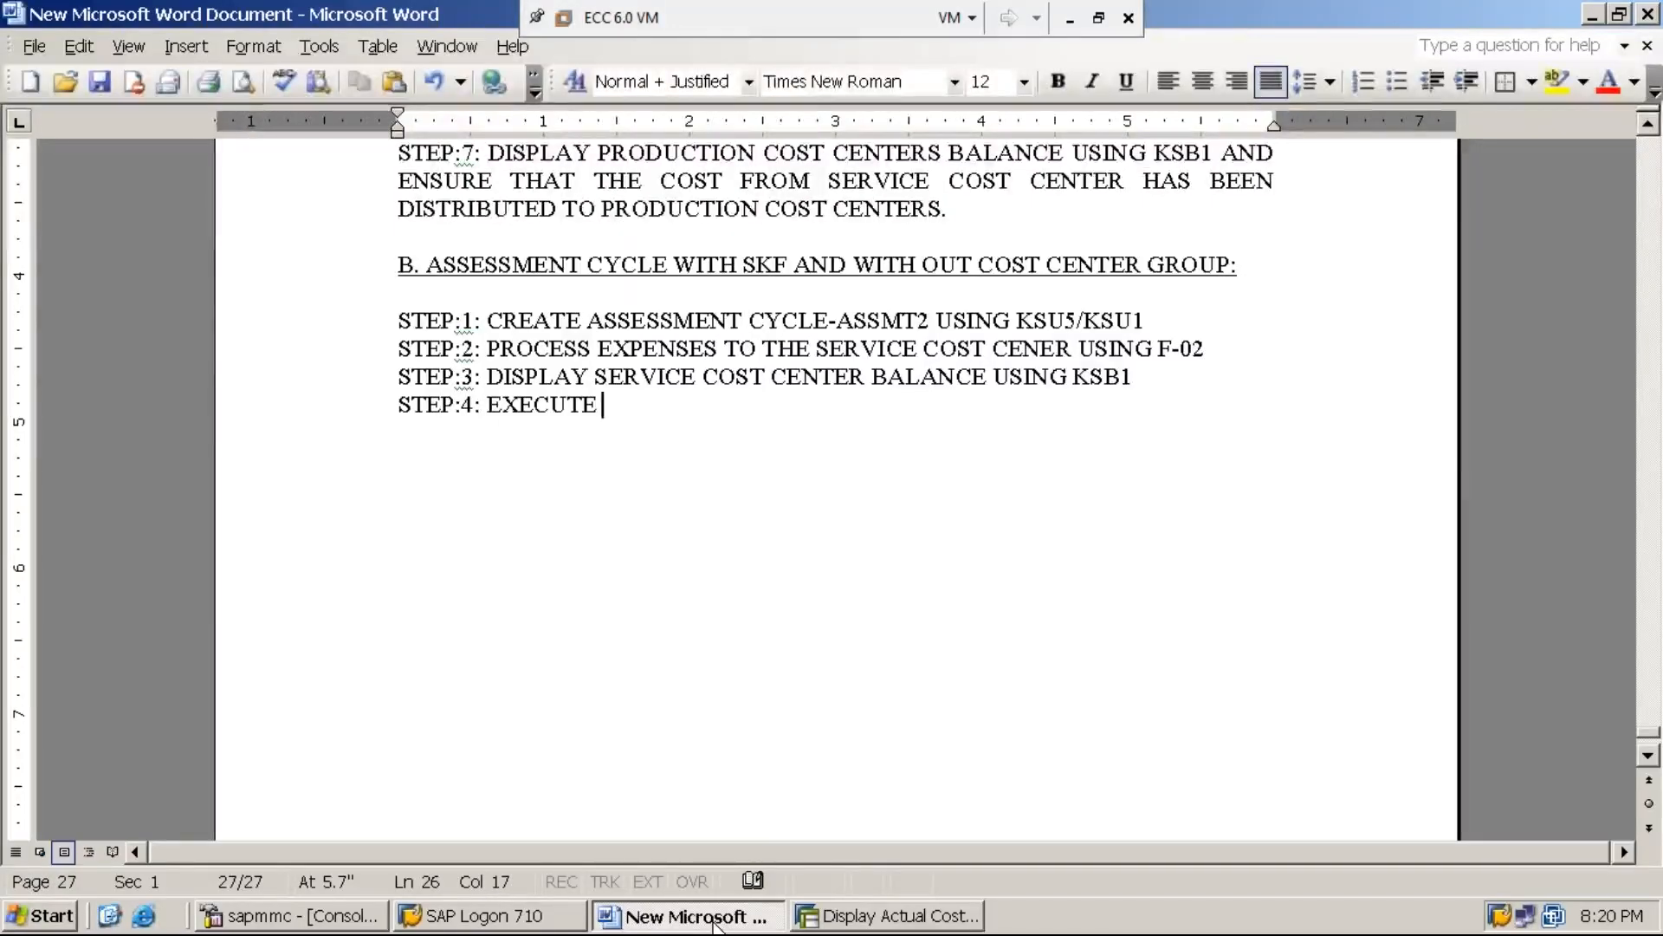
type(" ASSE")
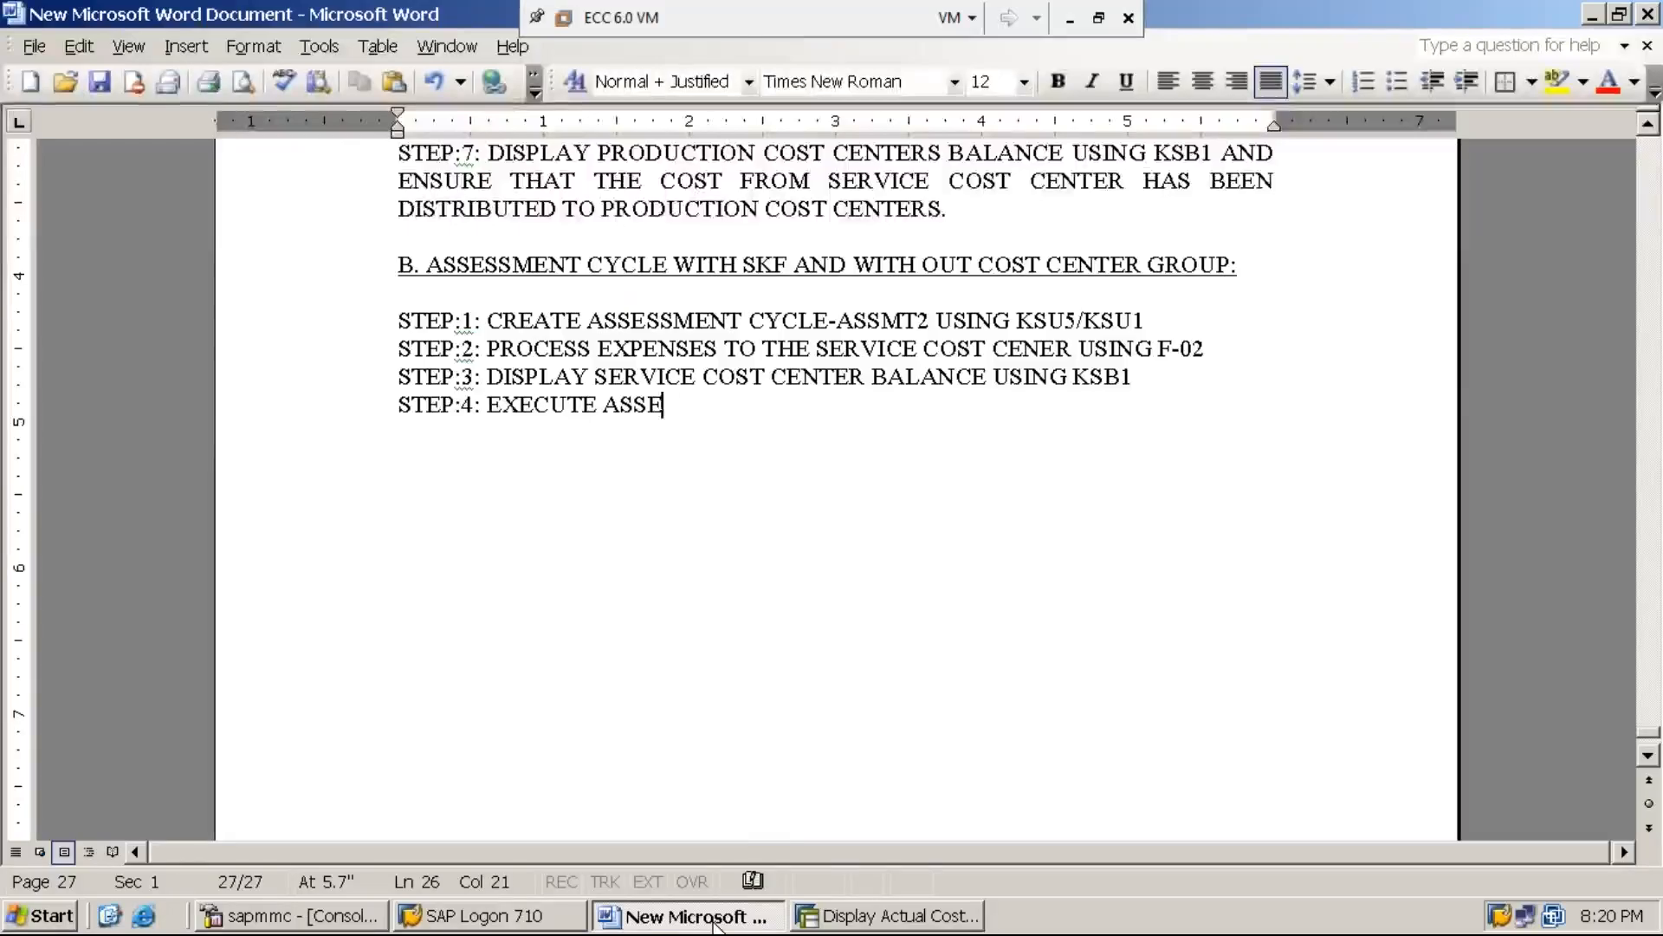
type("SSMENT C")
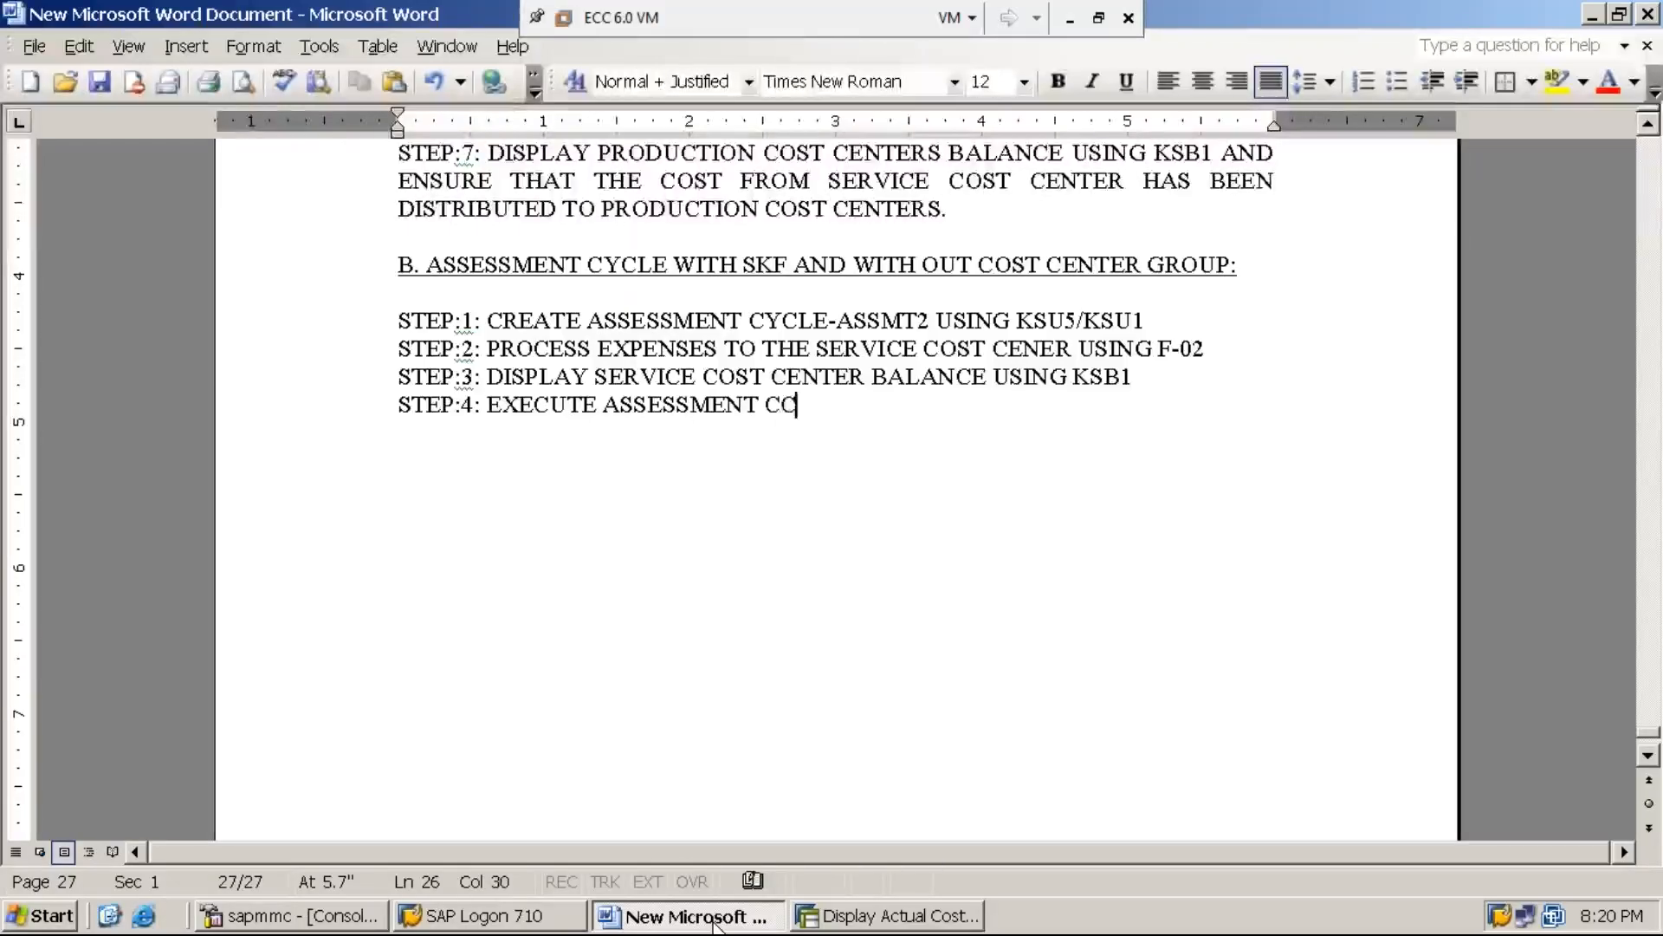
type("YCLE-ASSMT2")
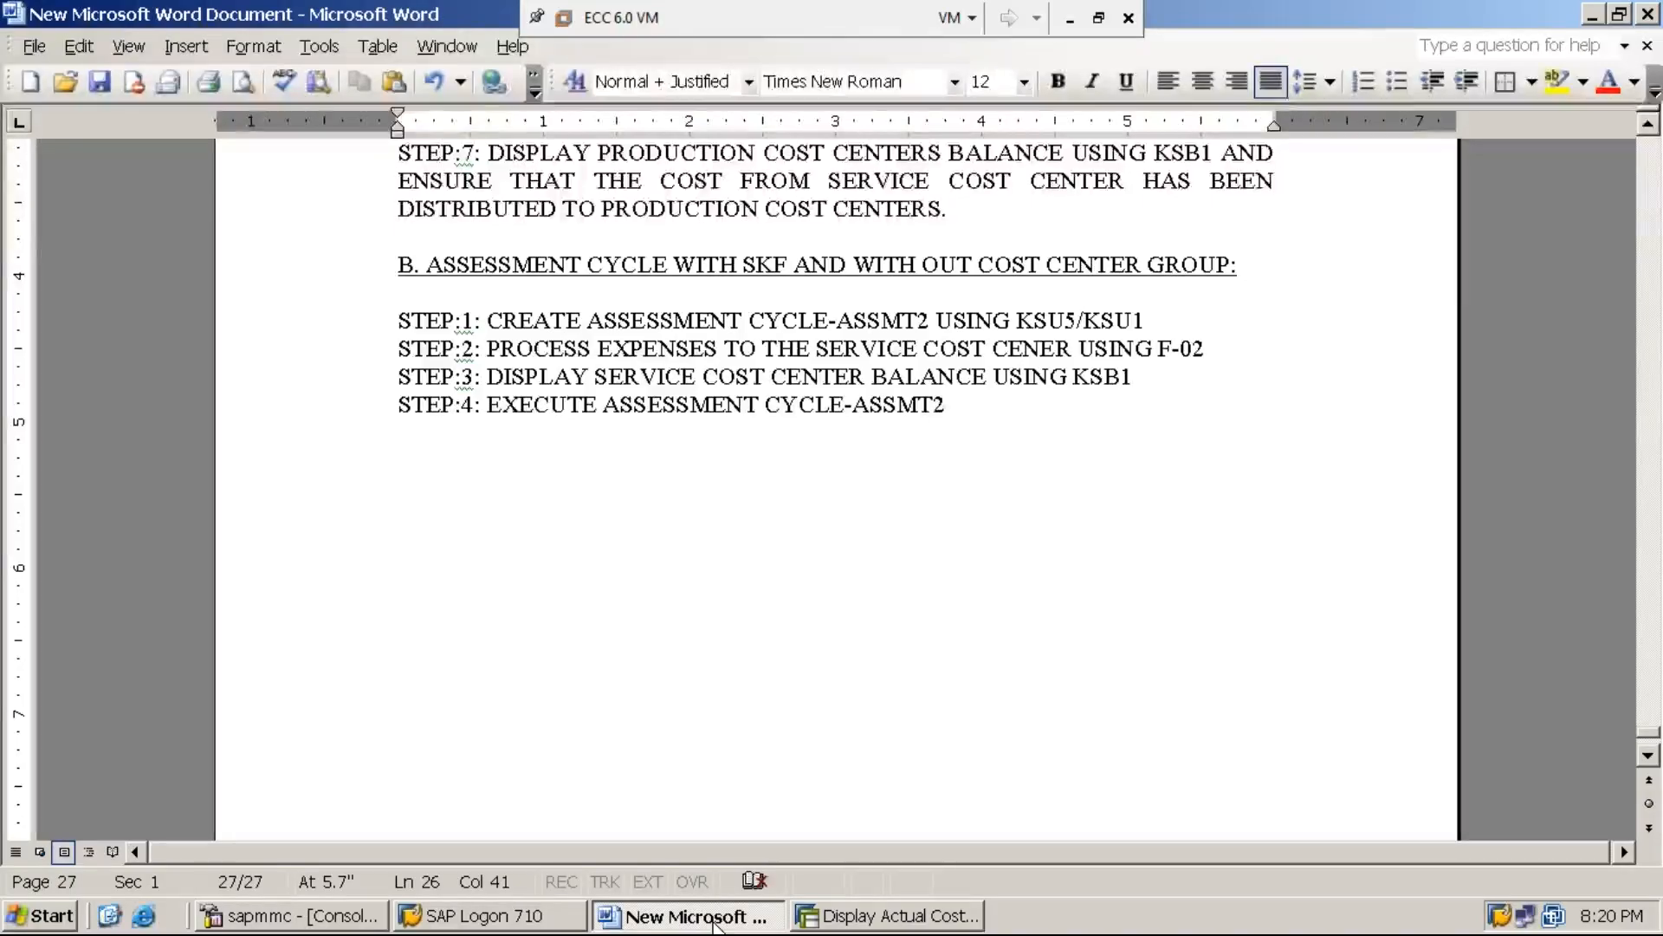
type(" USING K")
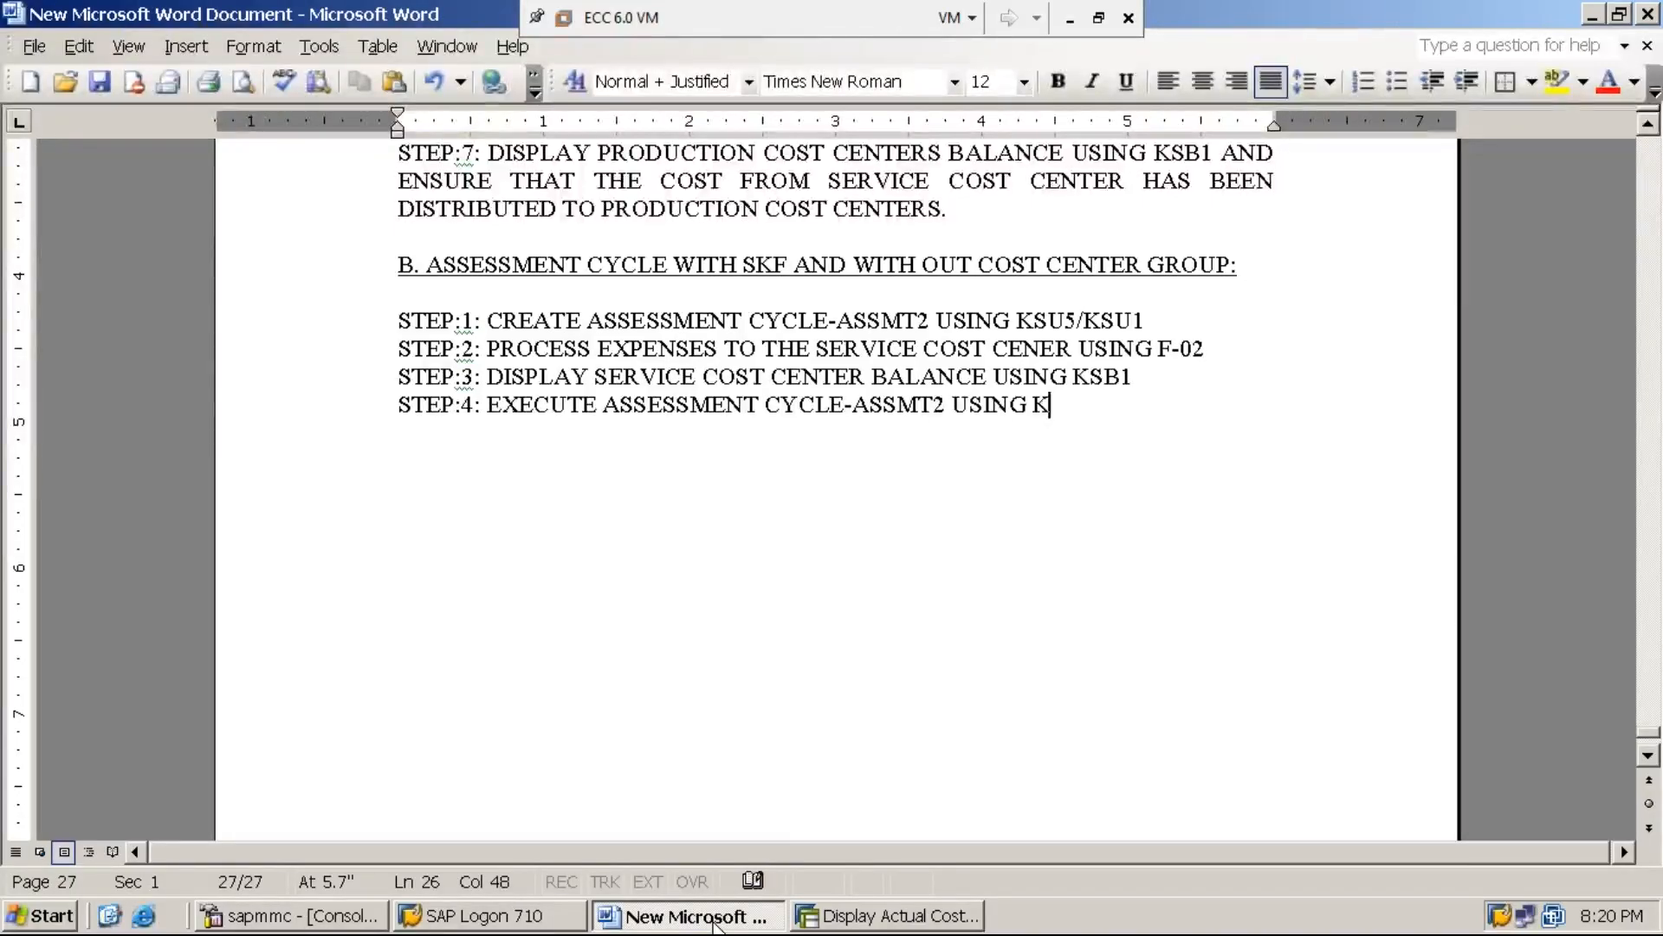
type("SU5")
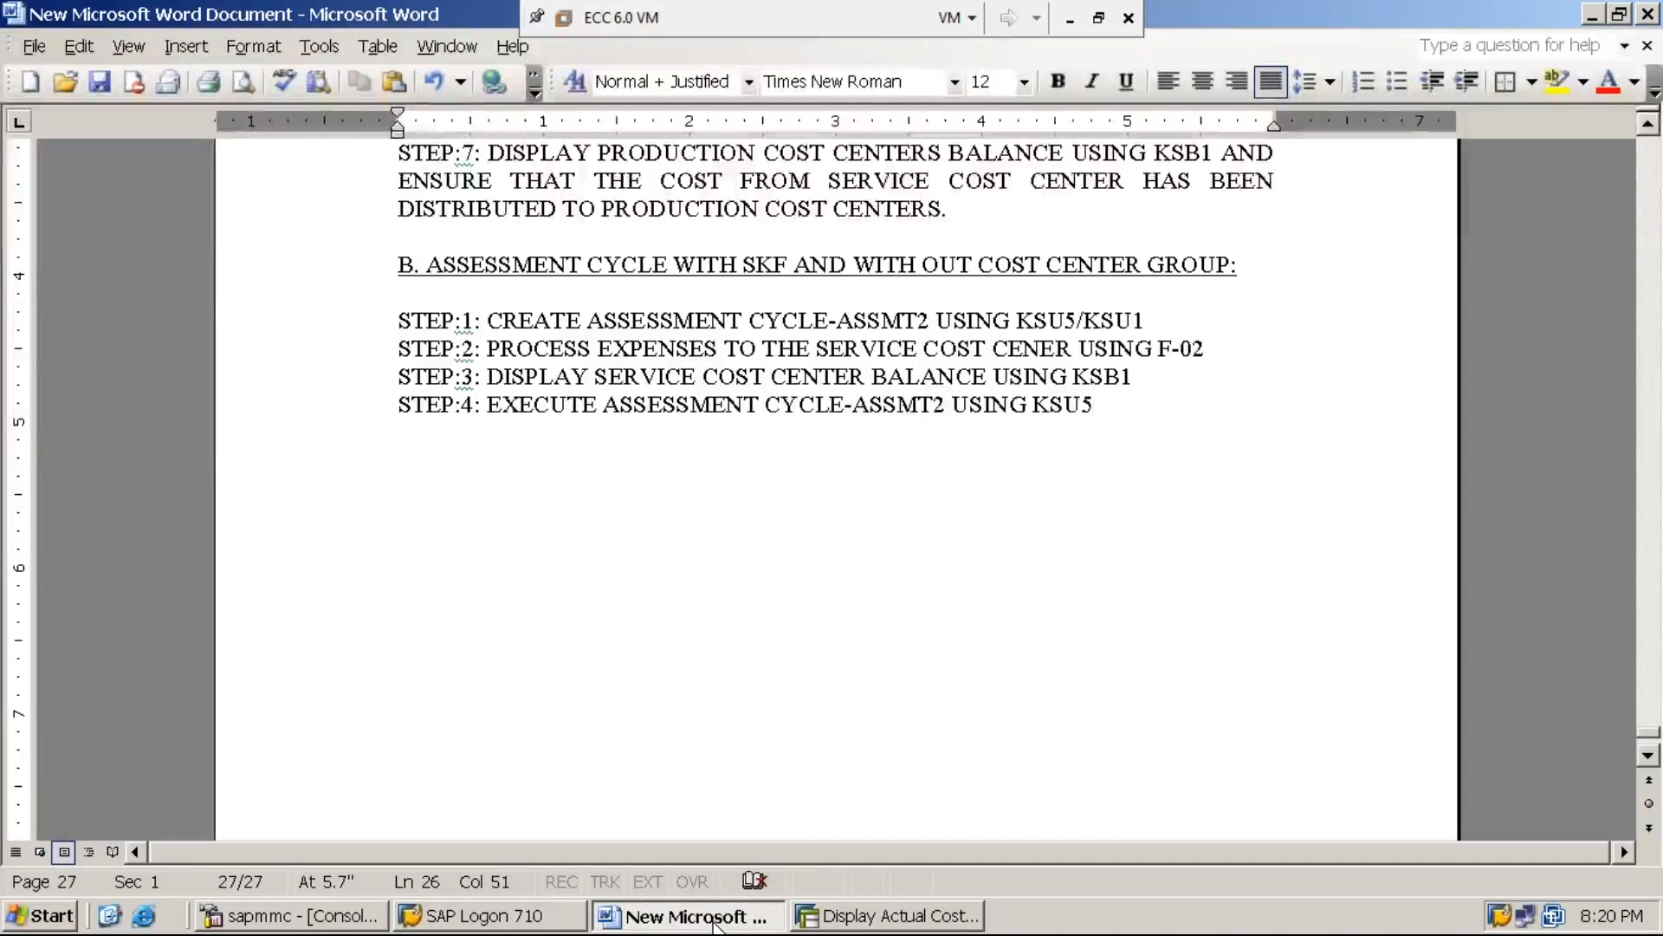
Extend the STEP:4 line with "INORDER TO DISTRIBUTE THE COST OF SERVICE COST CENTER TO THE PRODUCTION COST CENTERS"
type("INORD")
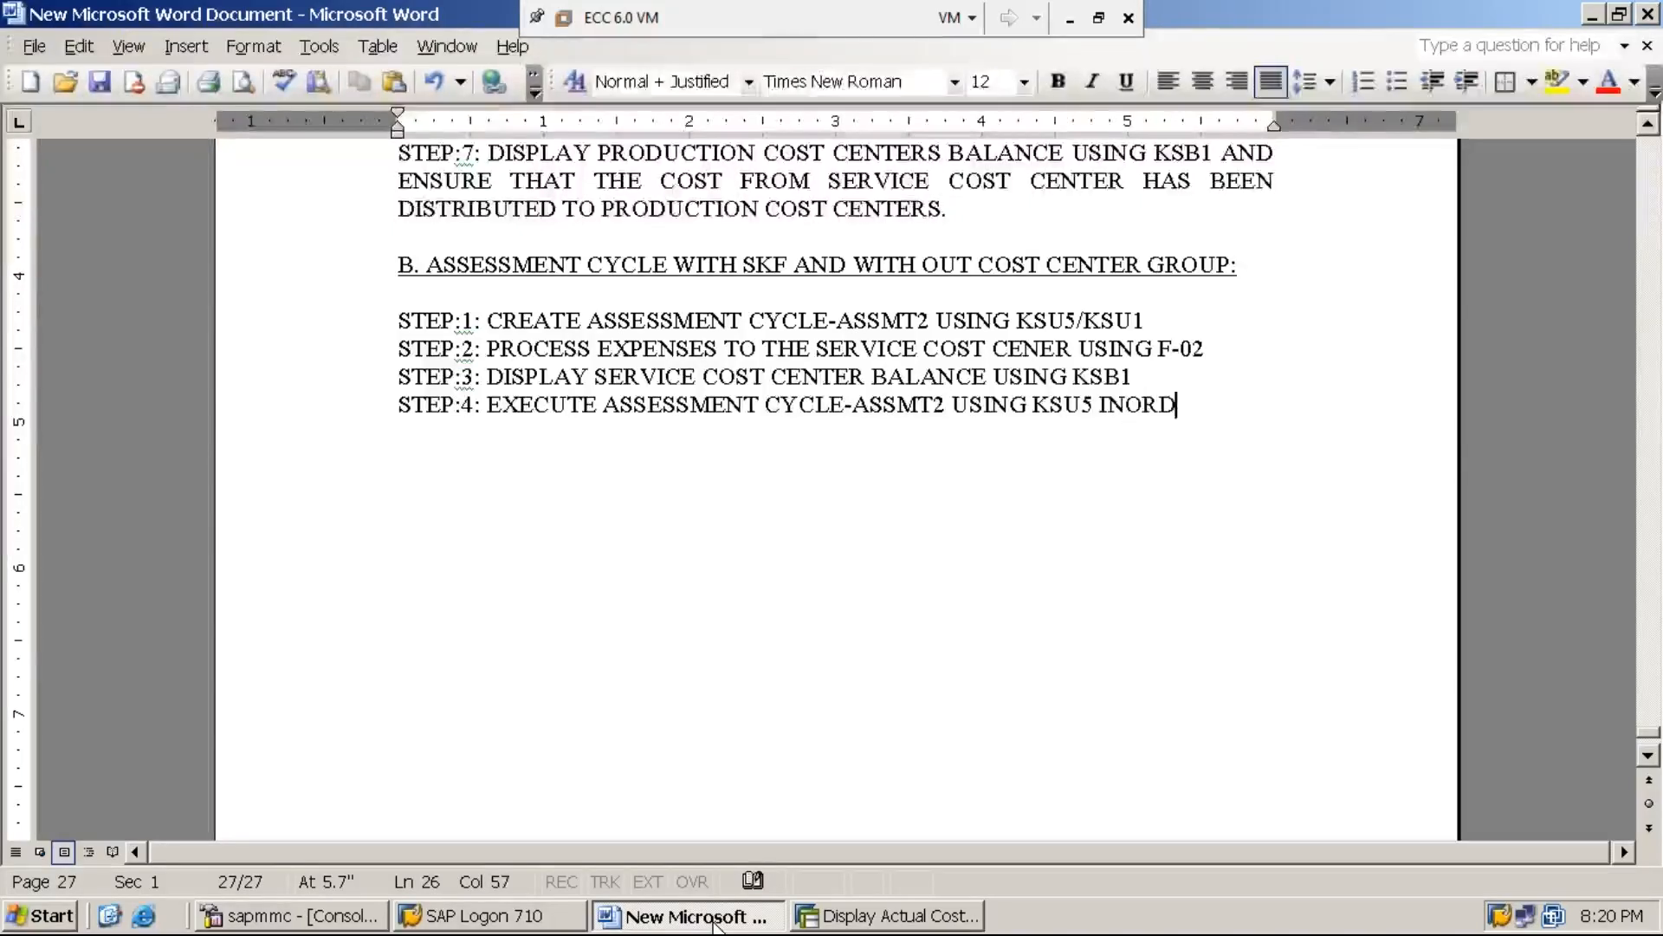
type("ER TO DIST")
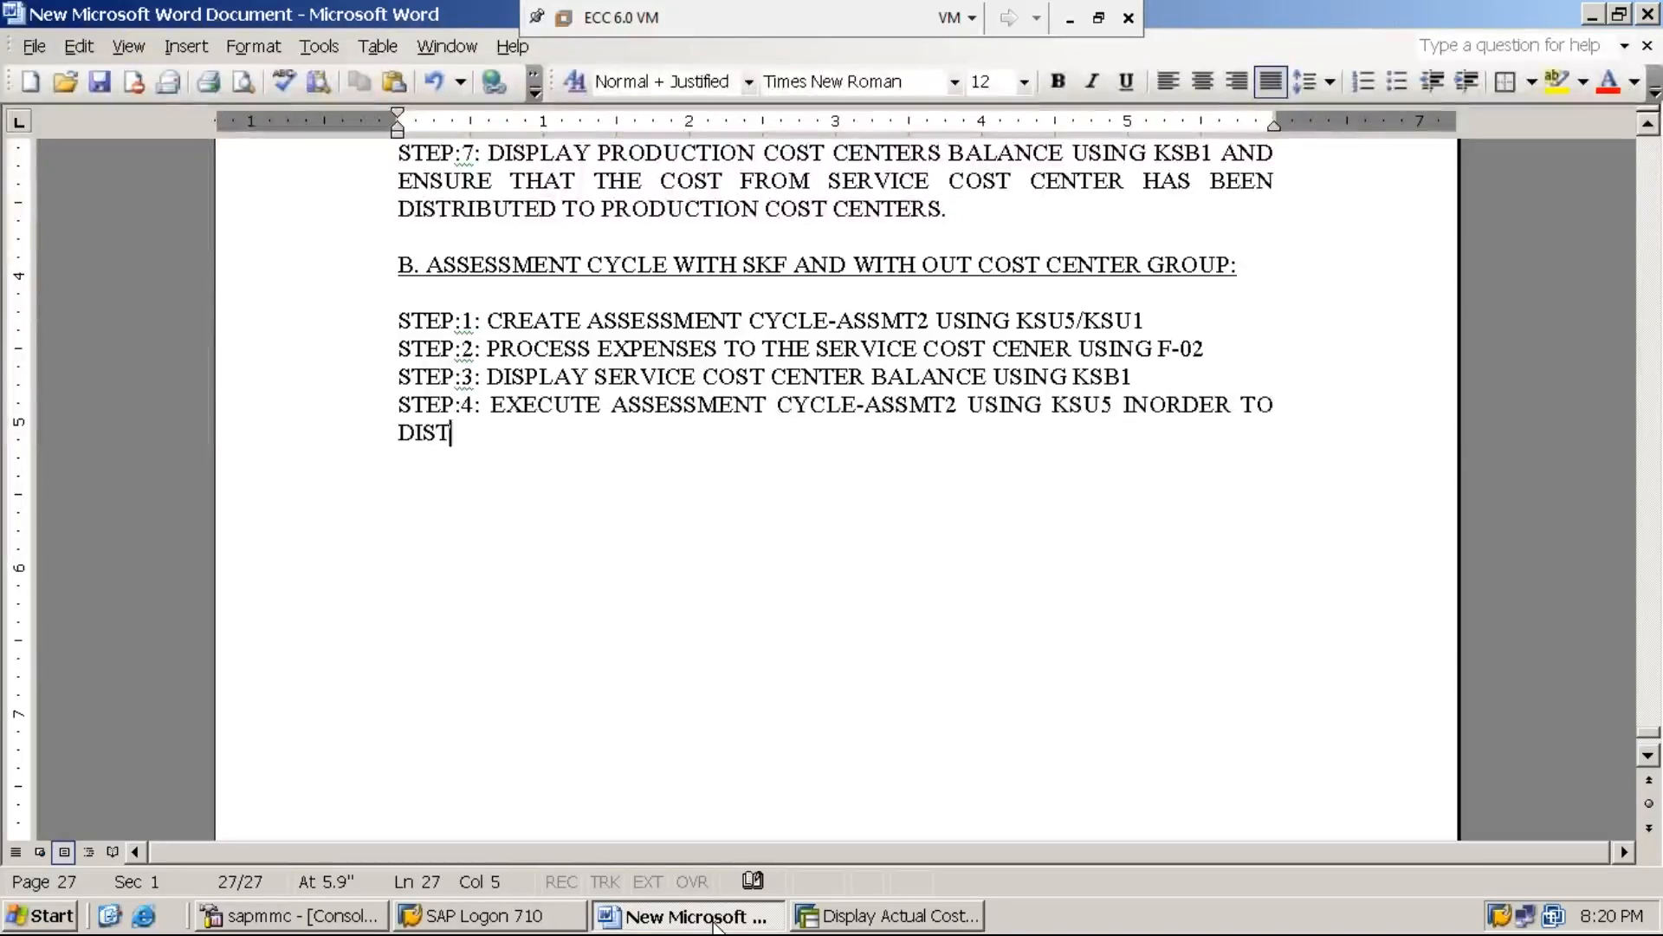
type("RIBUTE THE ")
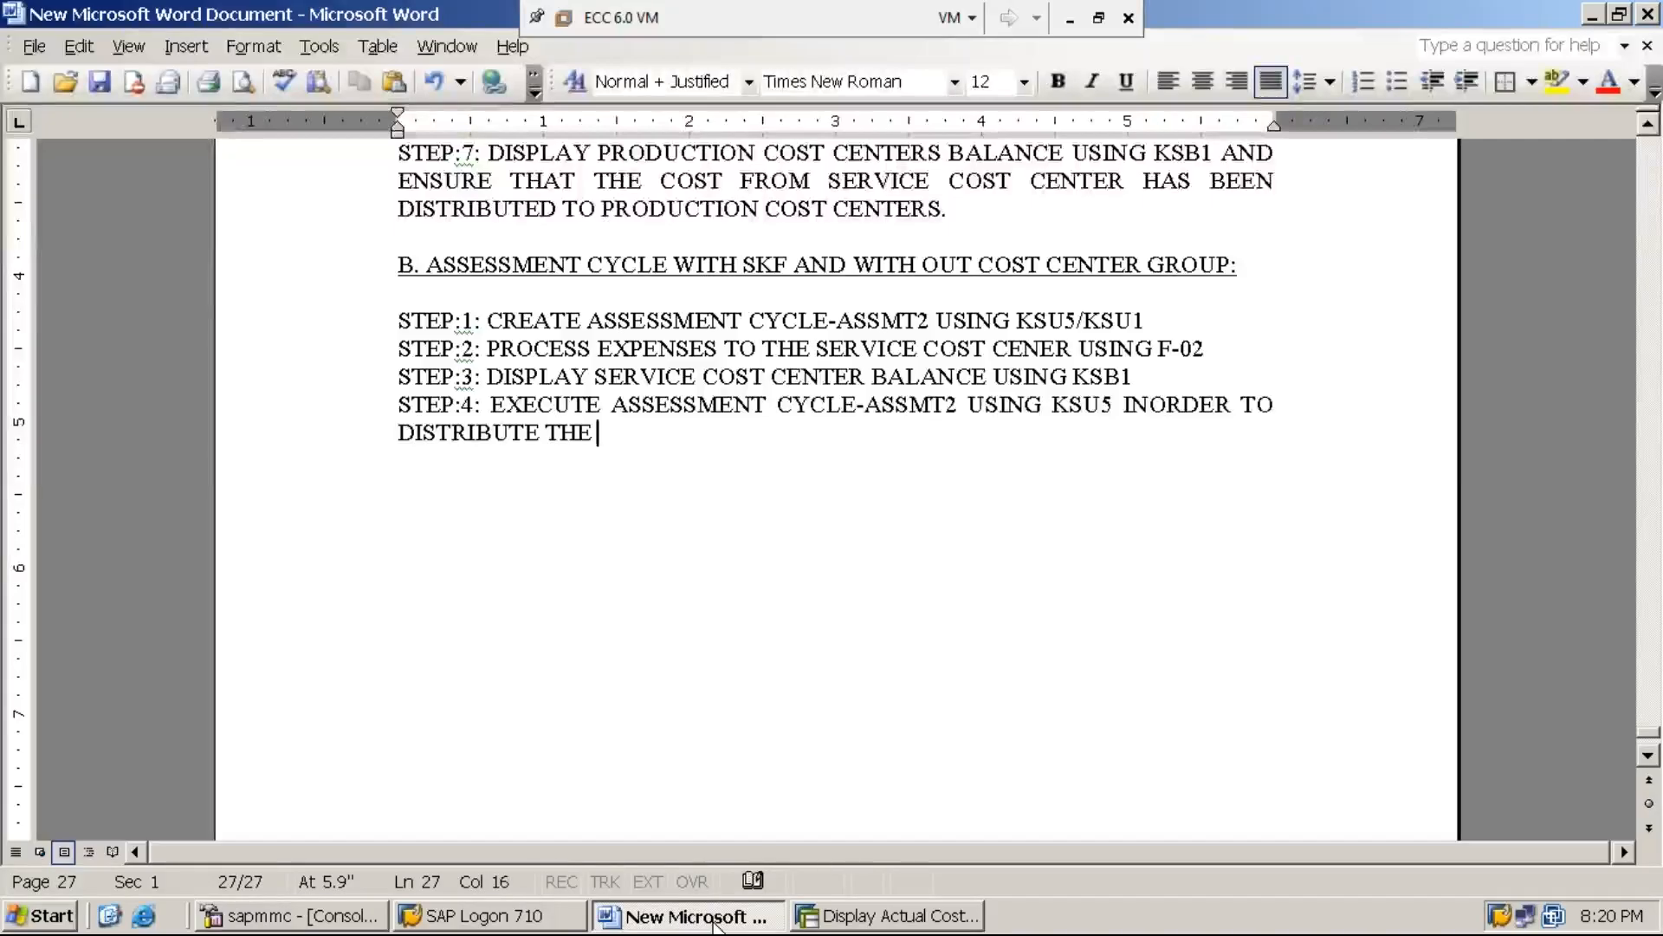
type("COST OF SERVIC")
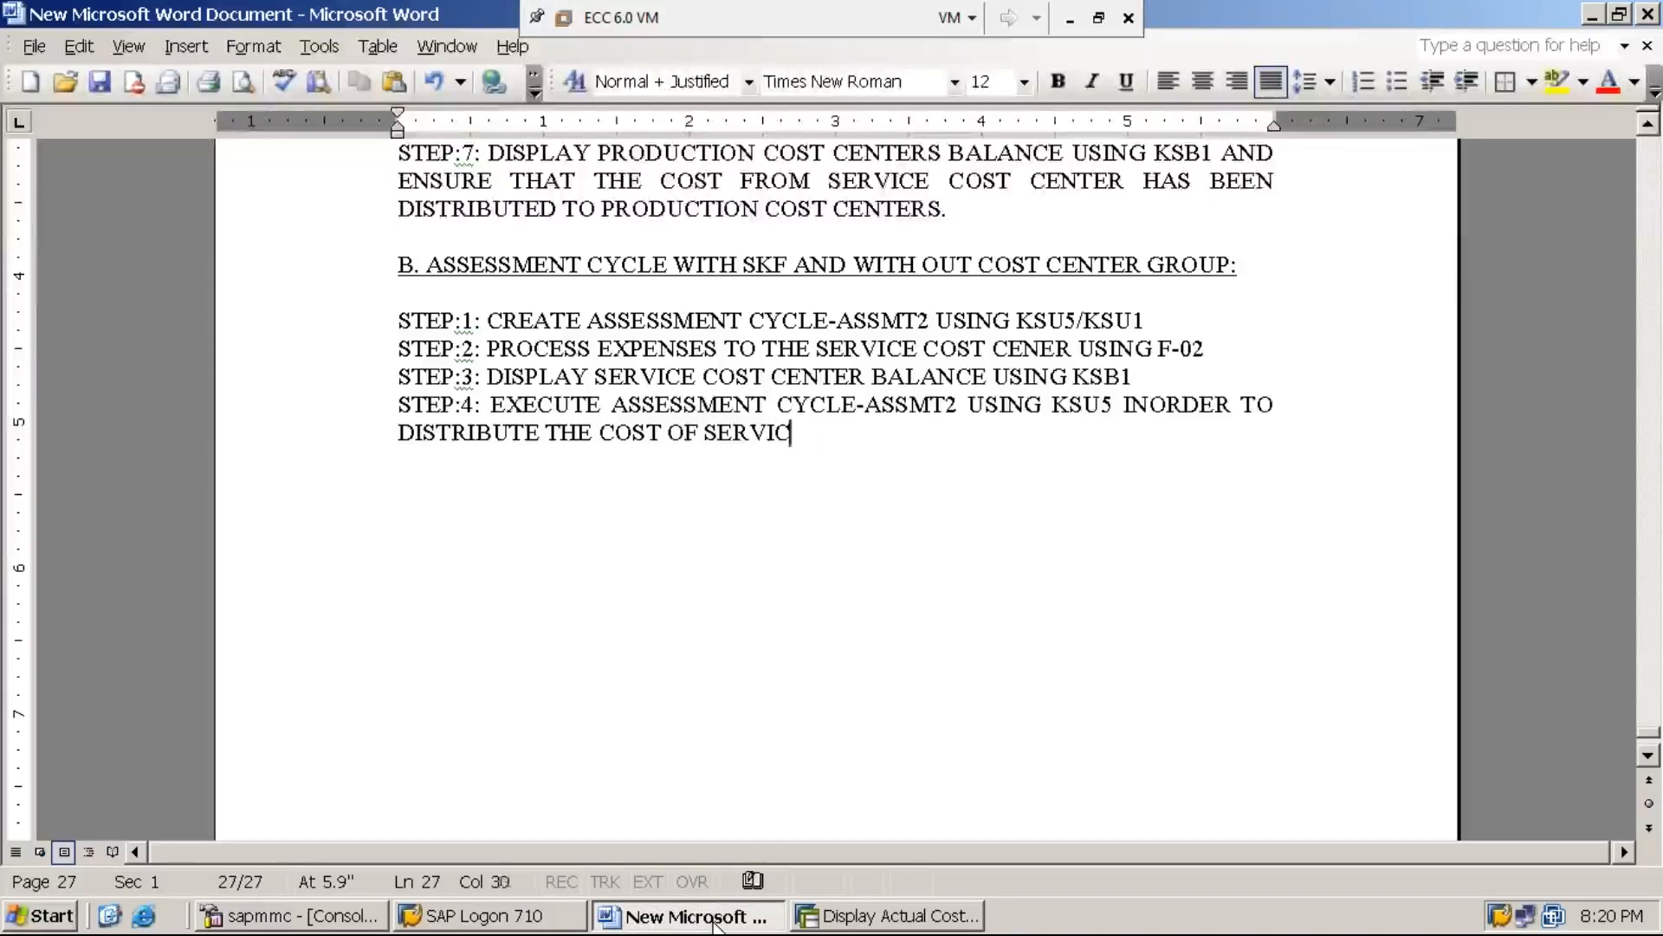
type("E COST CENTE")
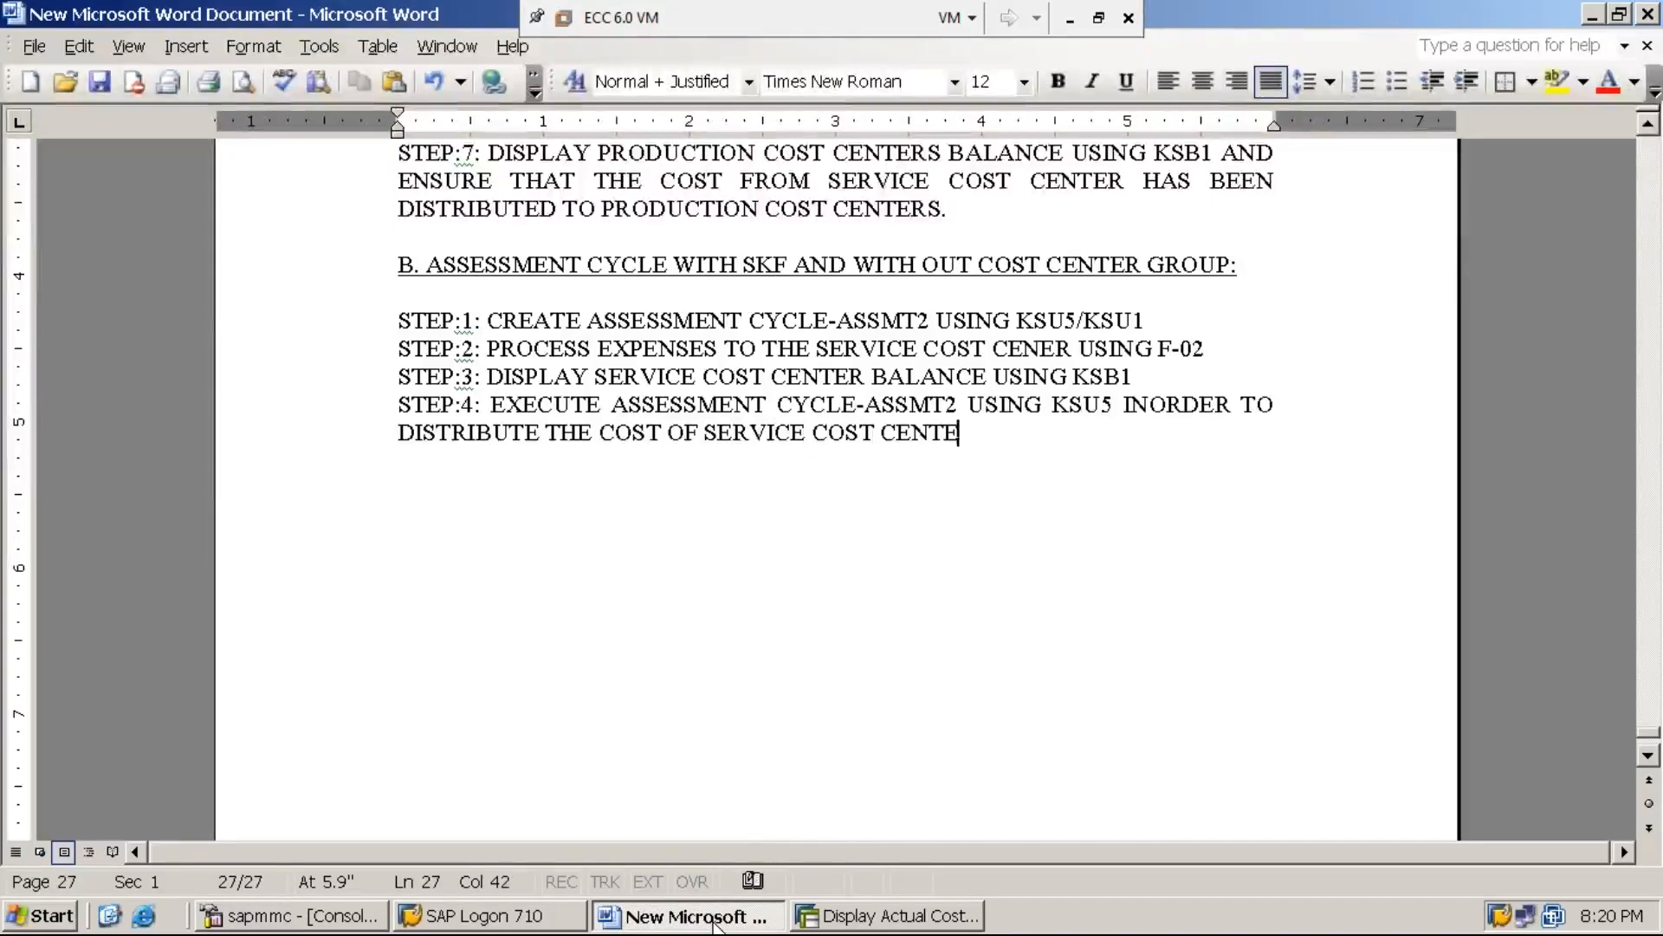
type("R TO THE ")
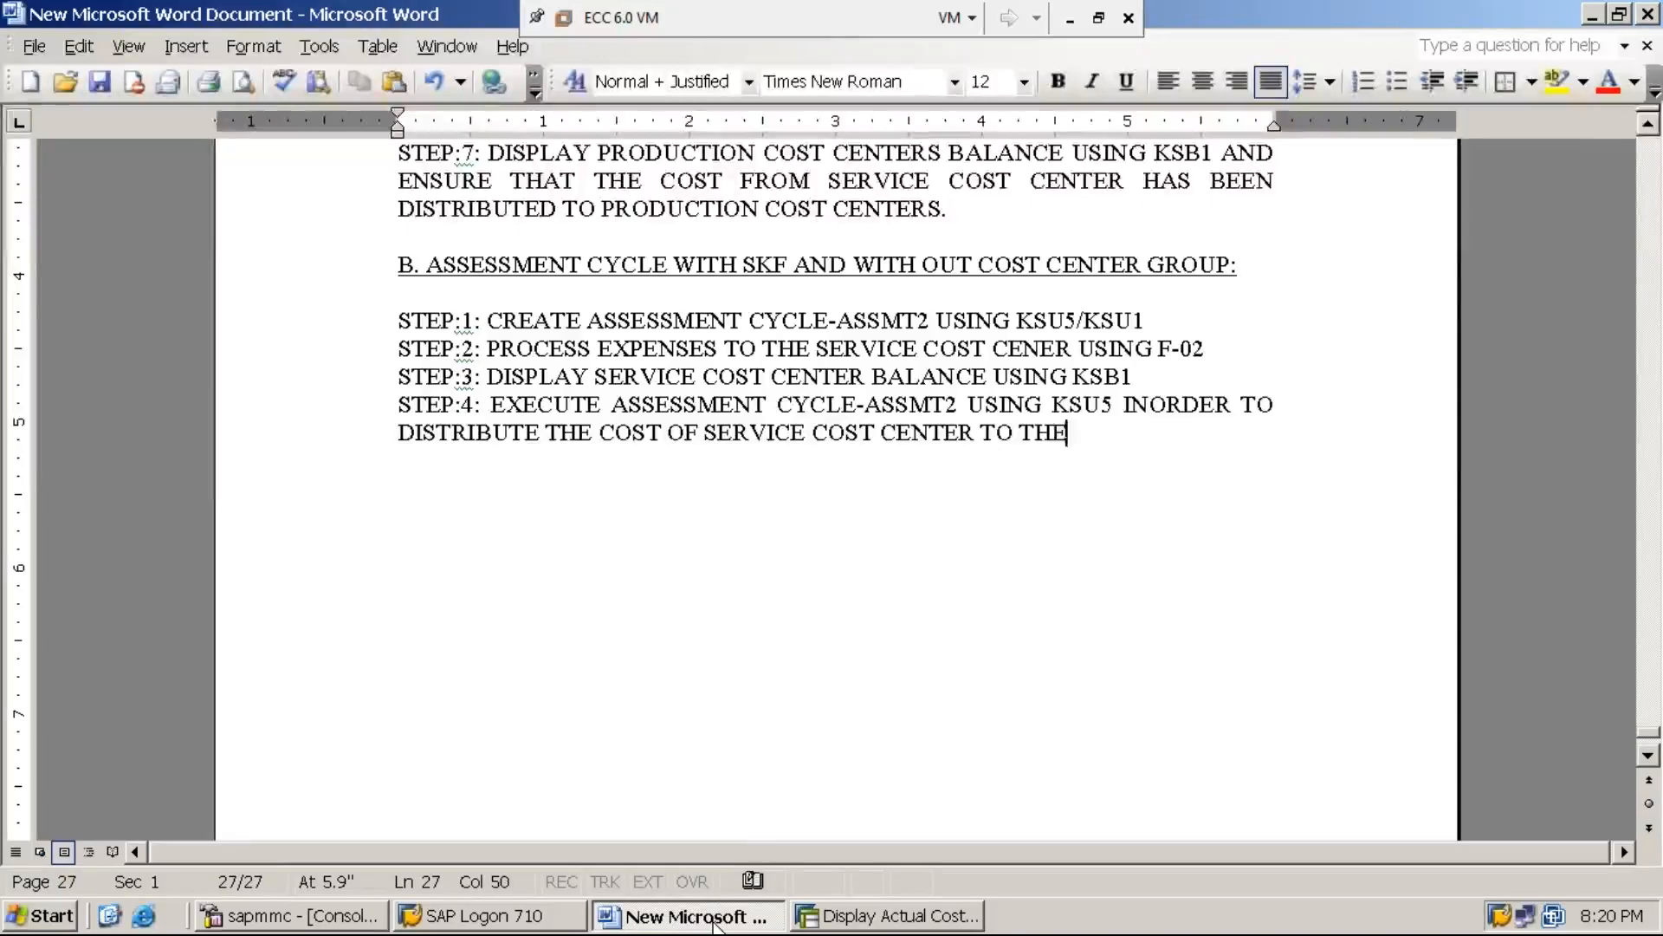
type("PRODUCTI")
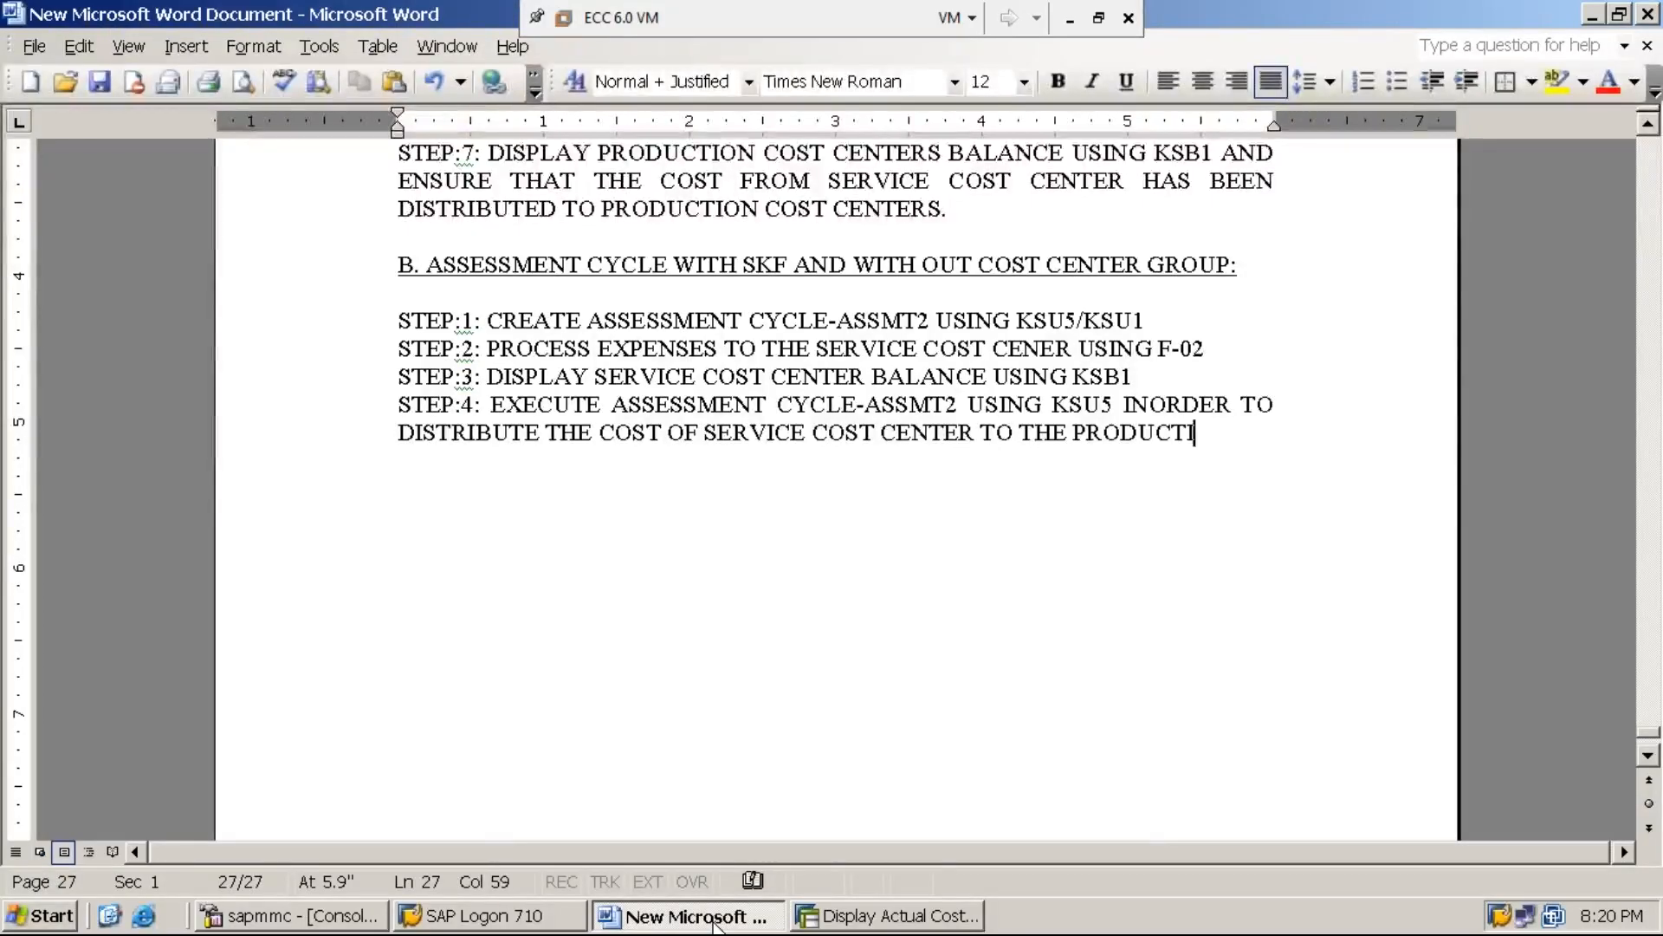
type("ON COST CENTERS")
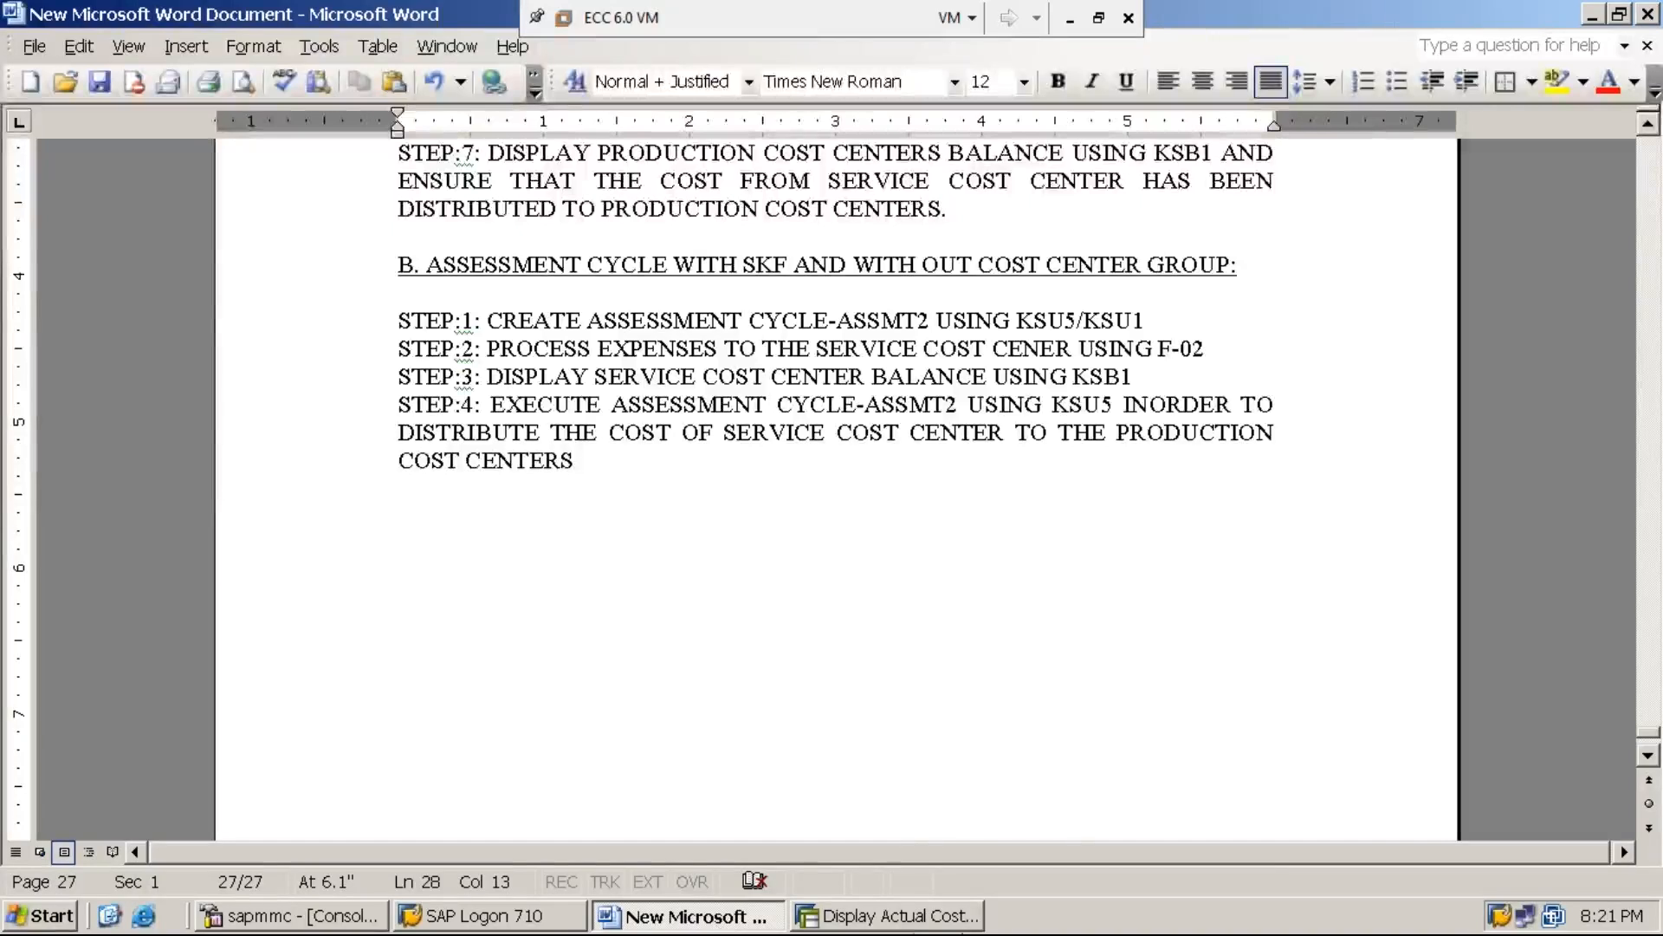
Switch to SAP, leave the line item report and open transaction KSU5 for executing the actual assessment
left_click(917, 920)
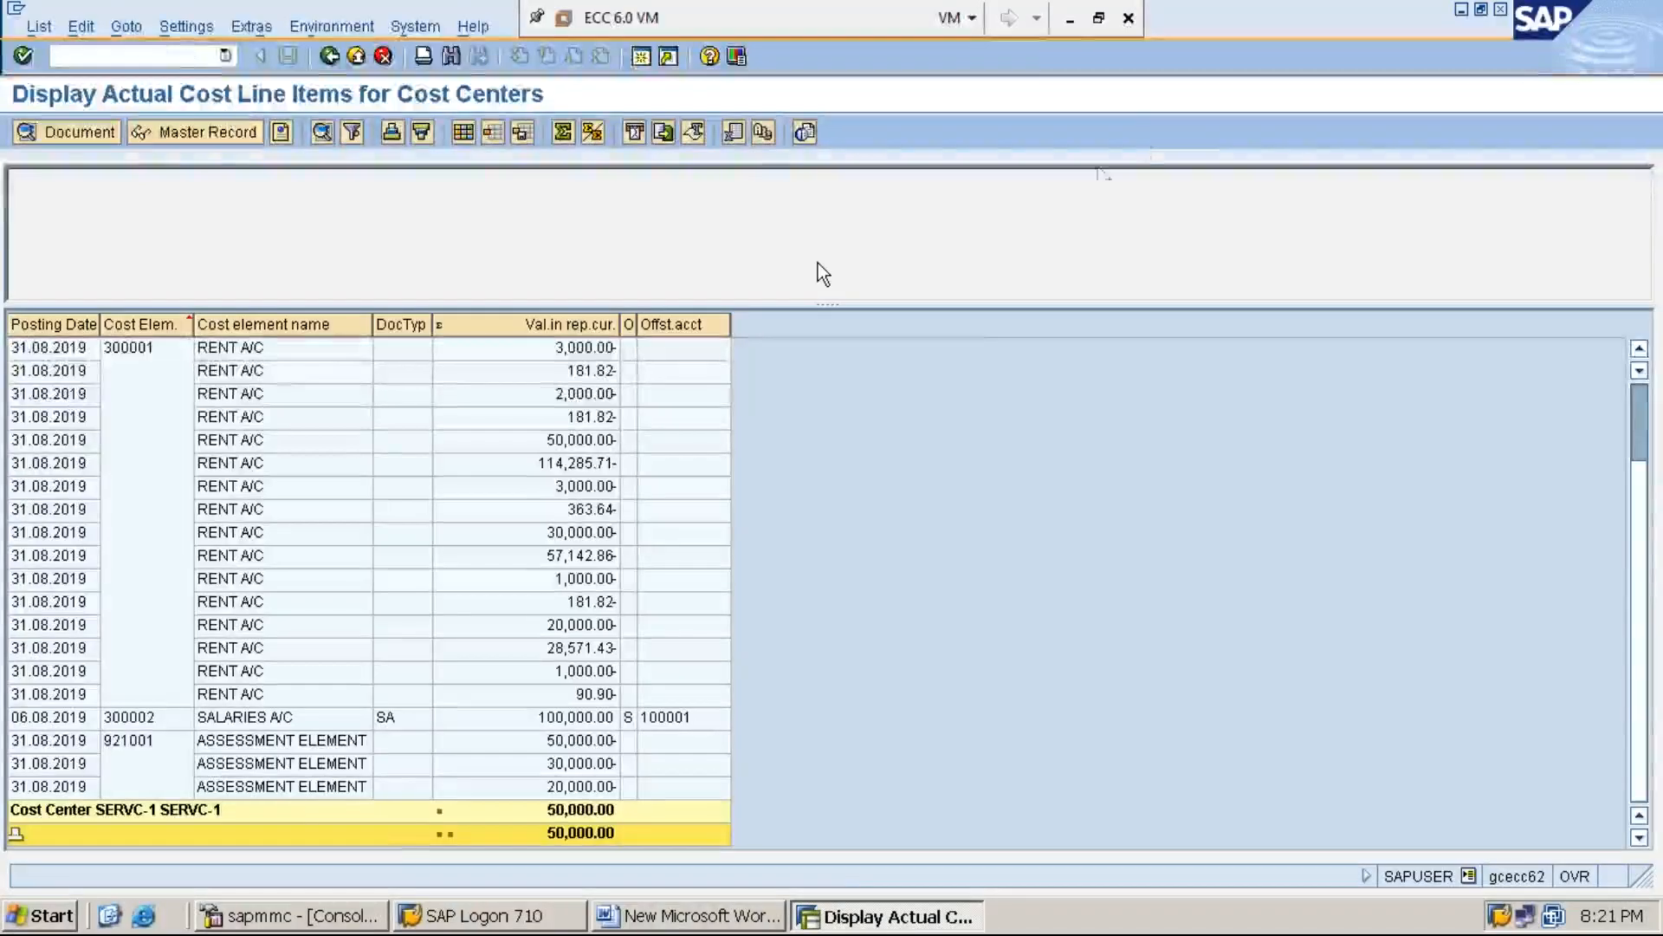
left_click(1070, 18)
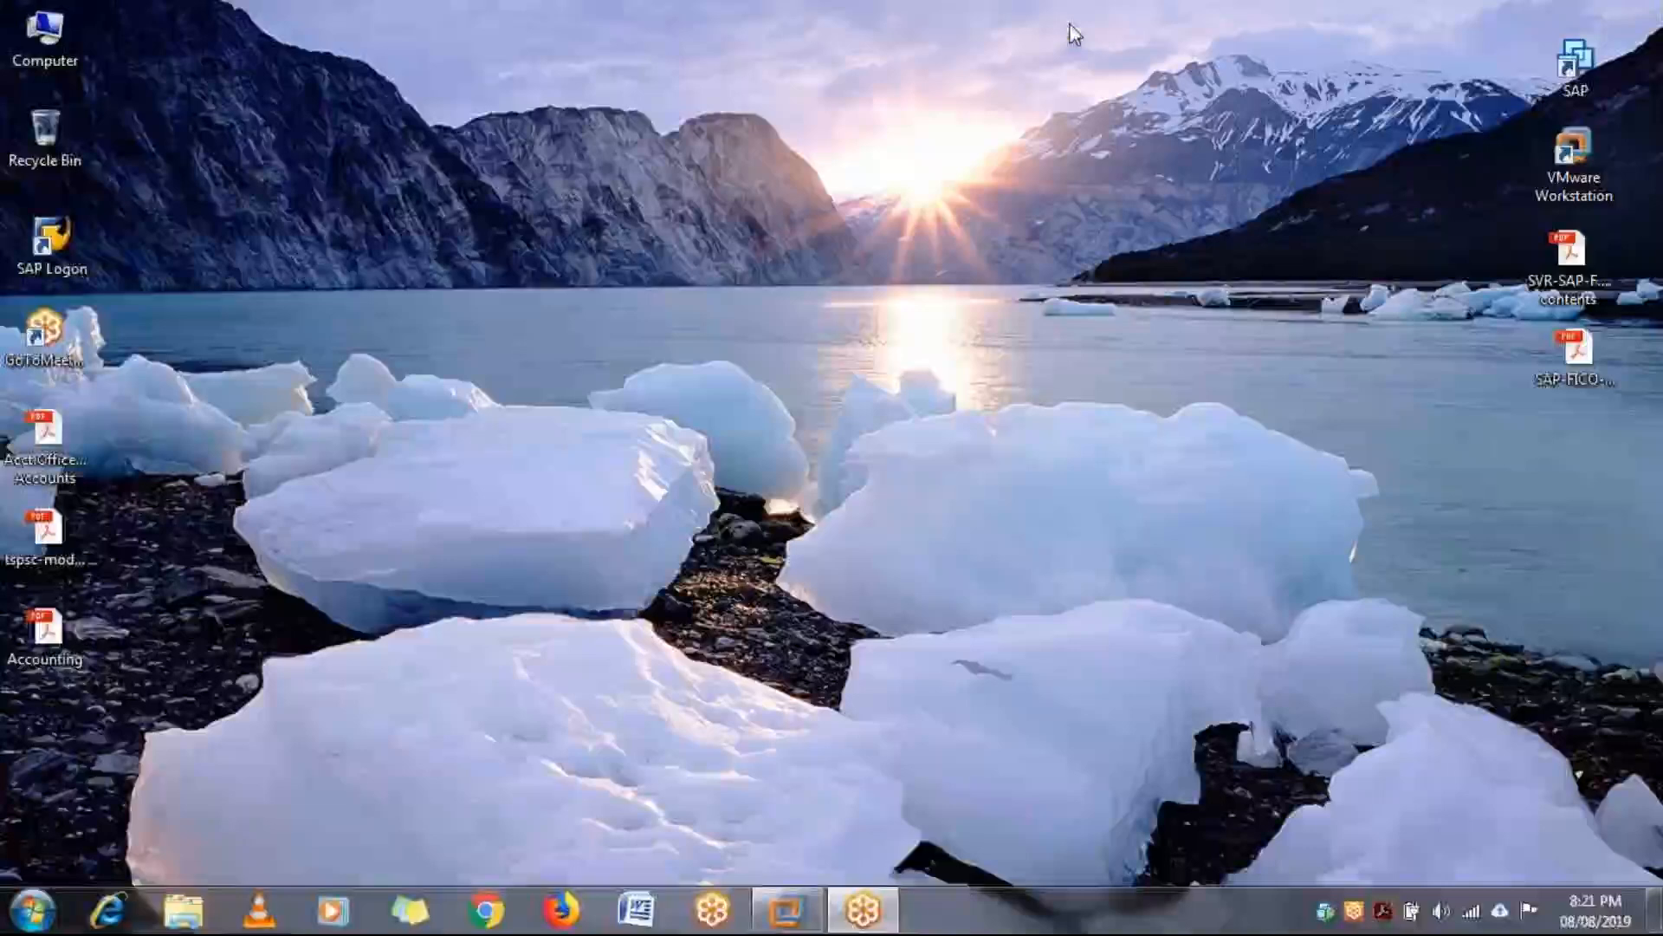
left_click(786, 910)
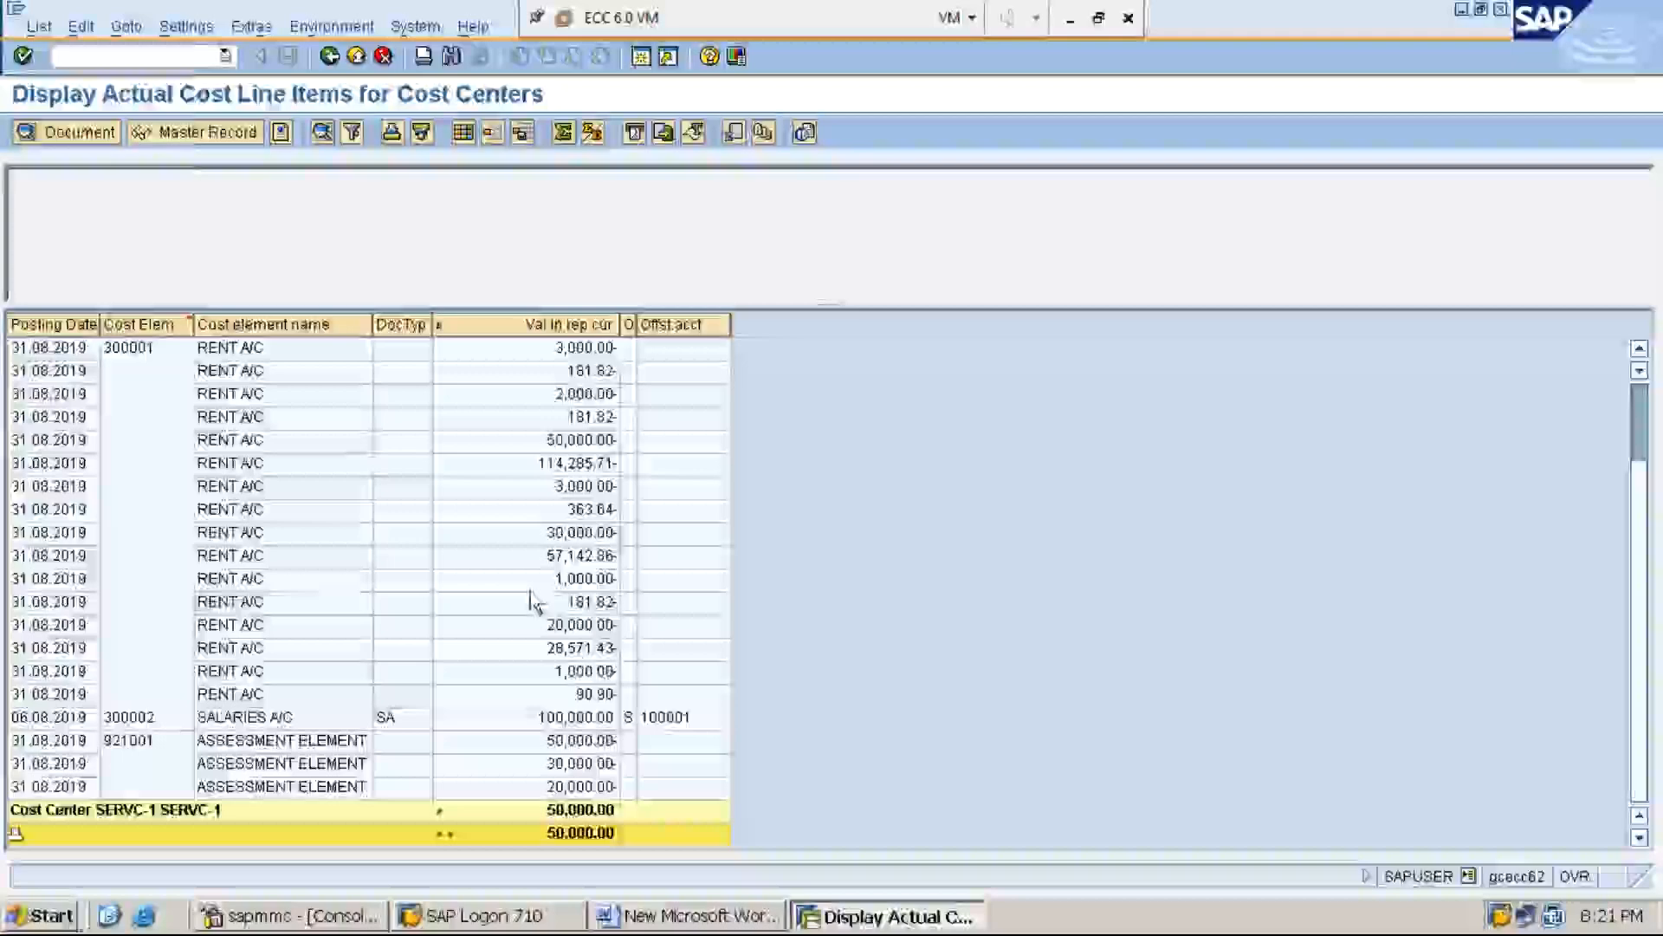
left_click(192, 54)
type("/n")
key("Return")
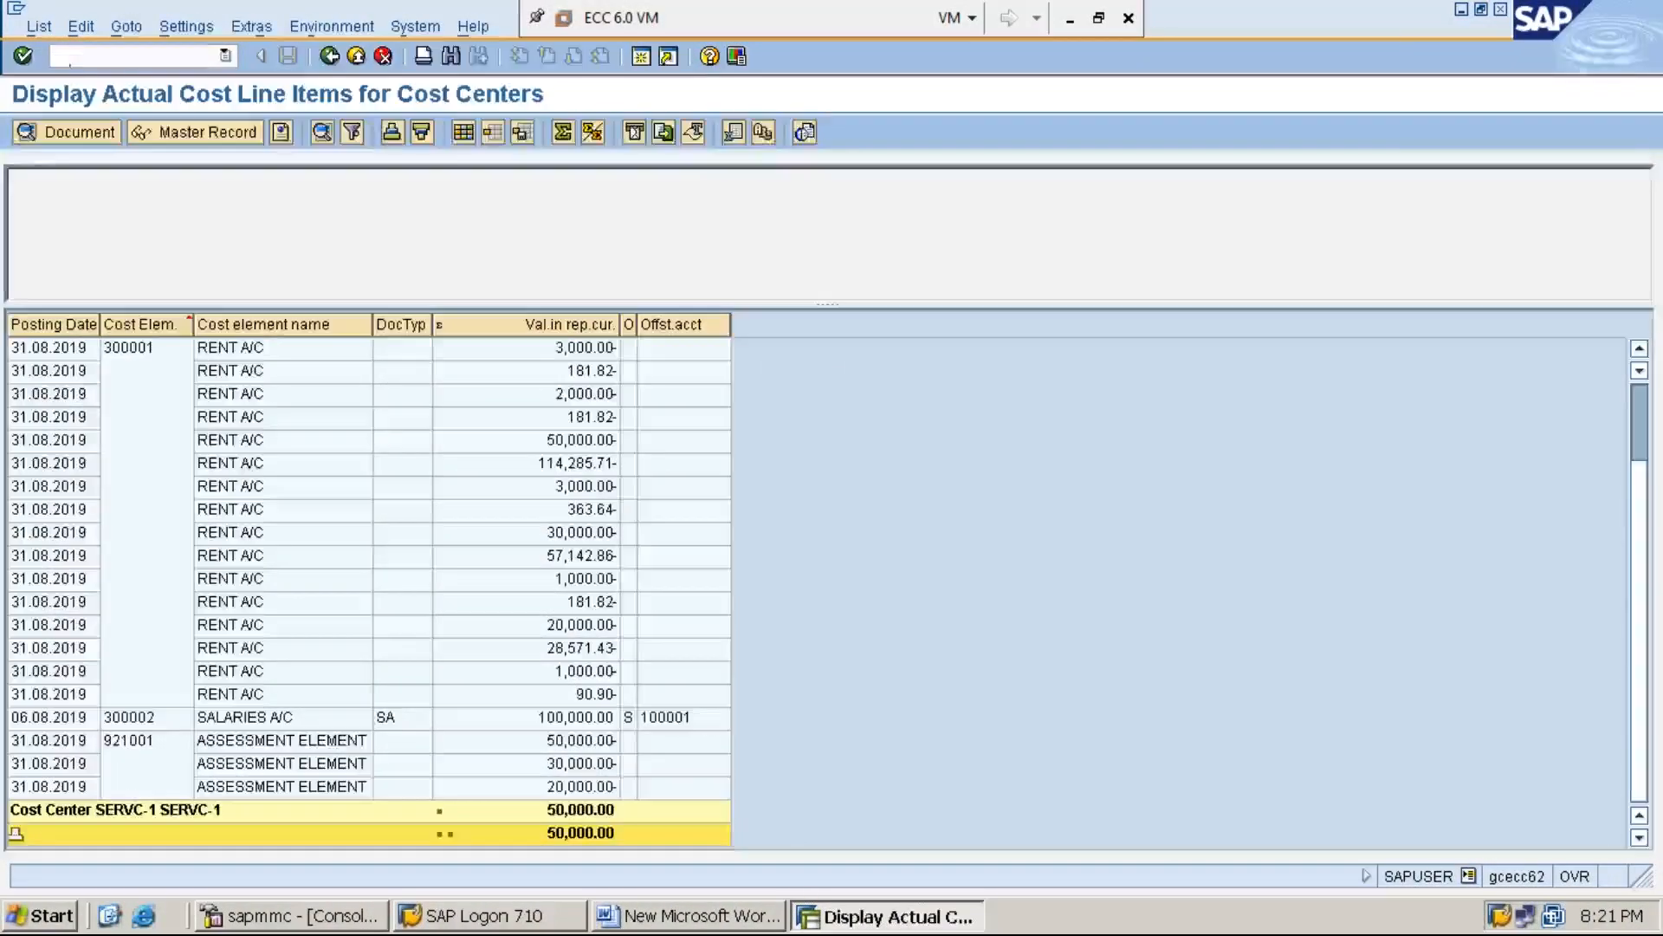
type("KSU5")
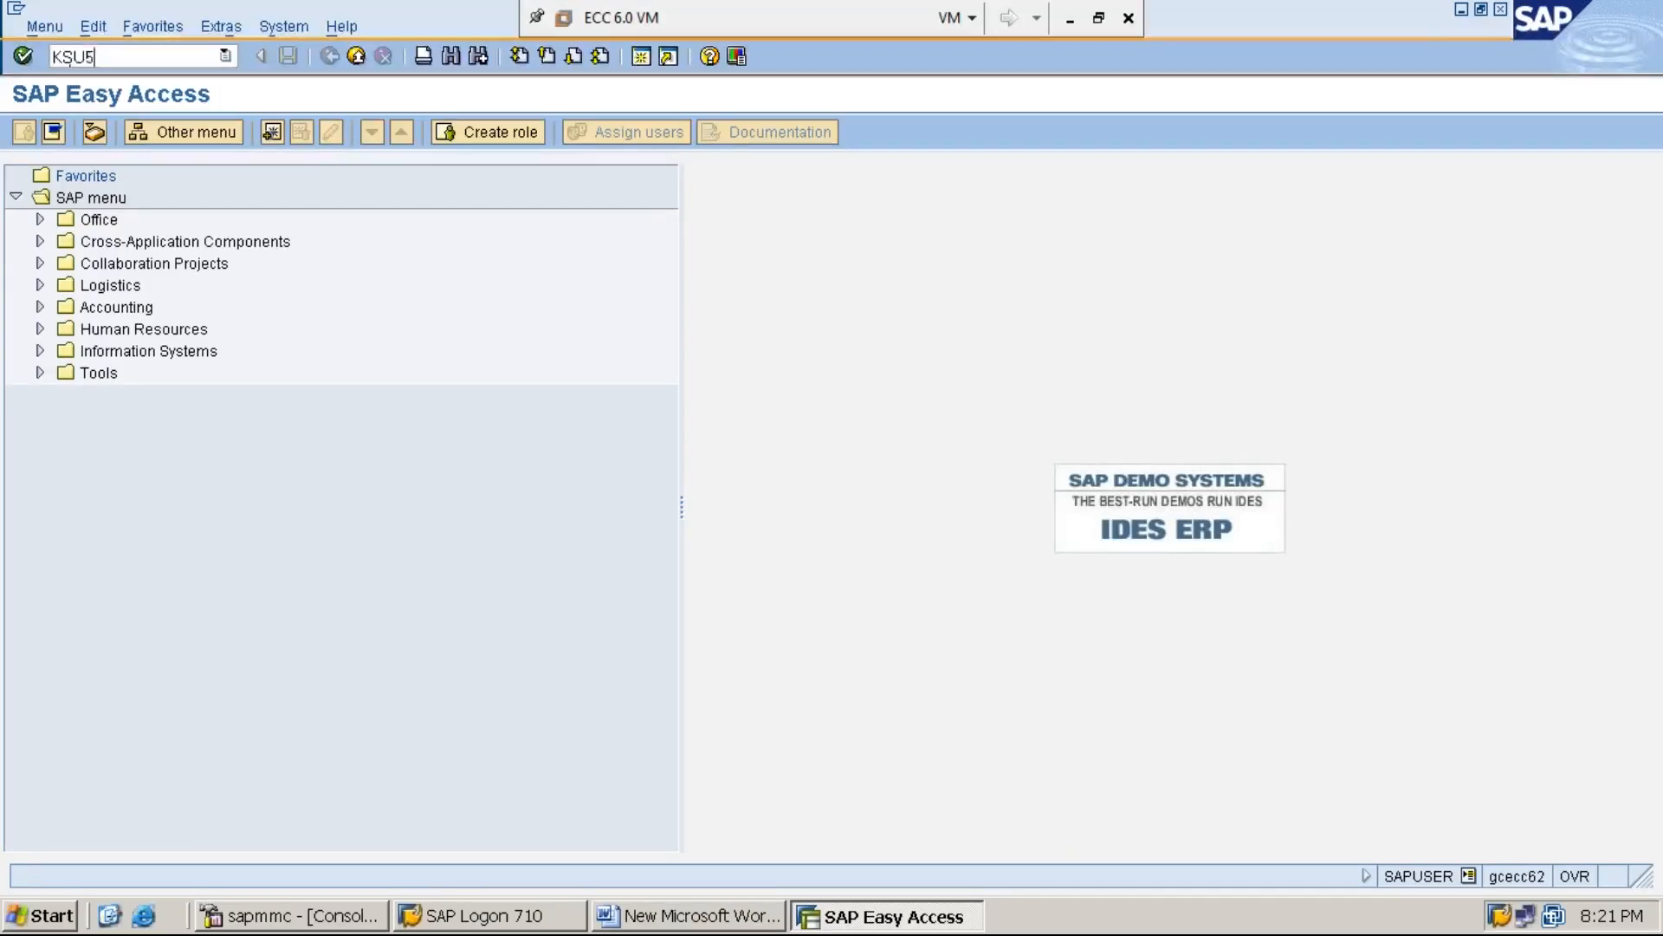
key("Return")
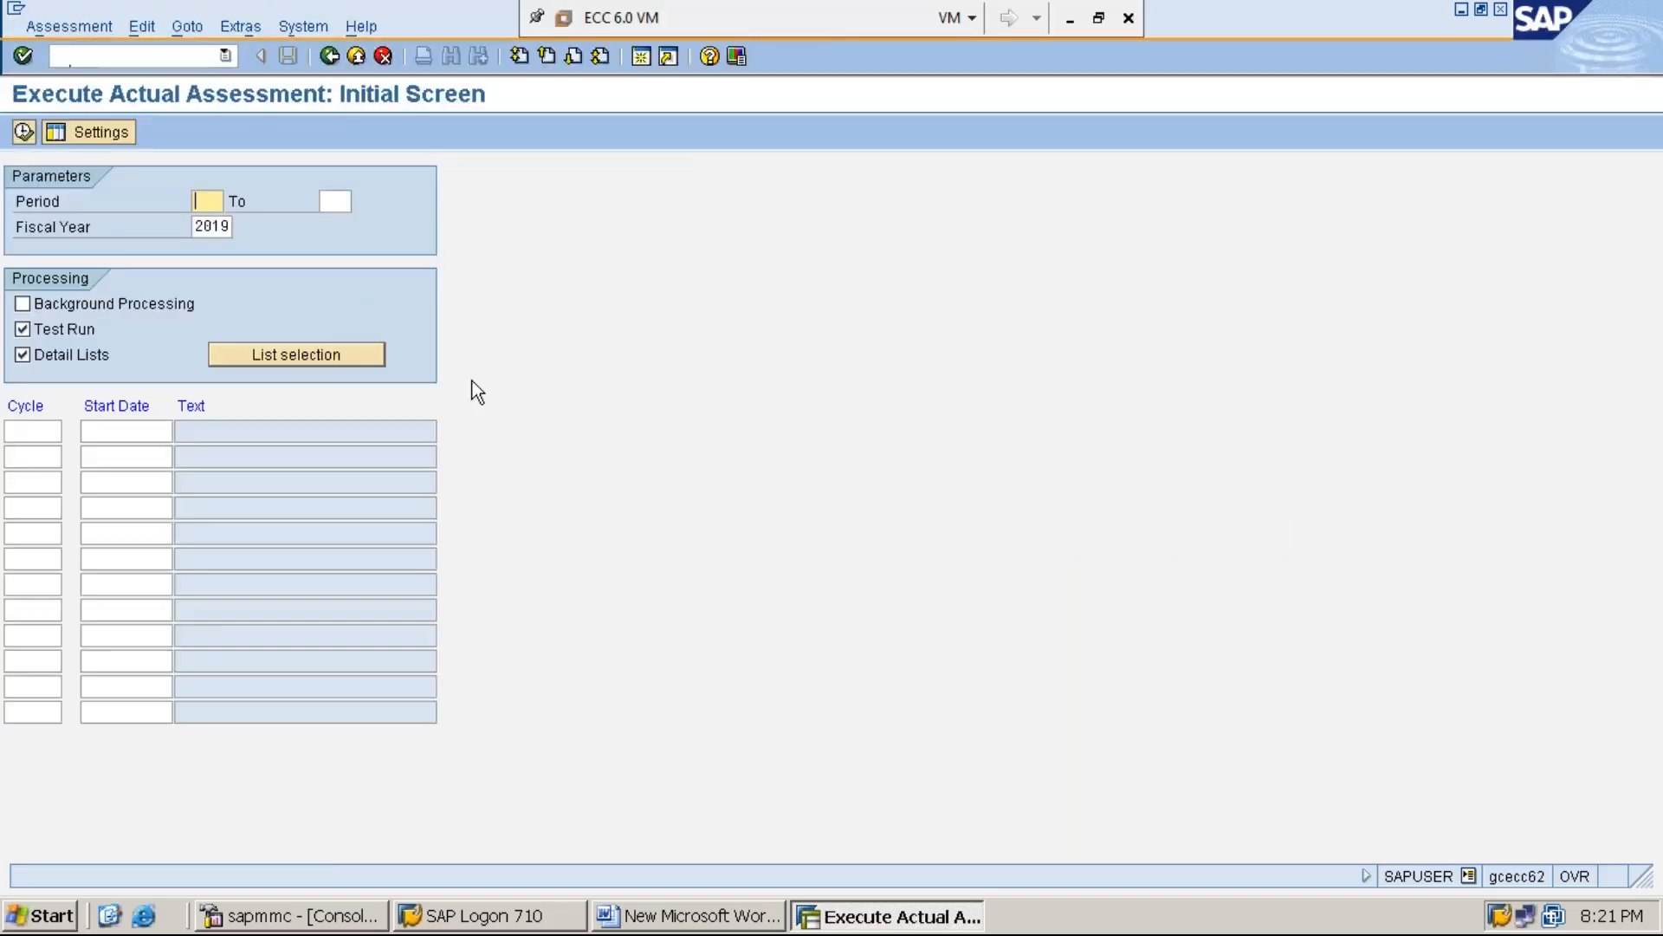
Set the assessment period from 5 to 5 and select cycle ASSMT2 (ASSESSMENT CYCLE-2) in the first cycle row
type("5")
key("Tab")
type("5")
key("Tab")
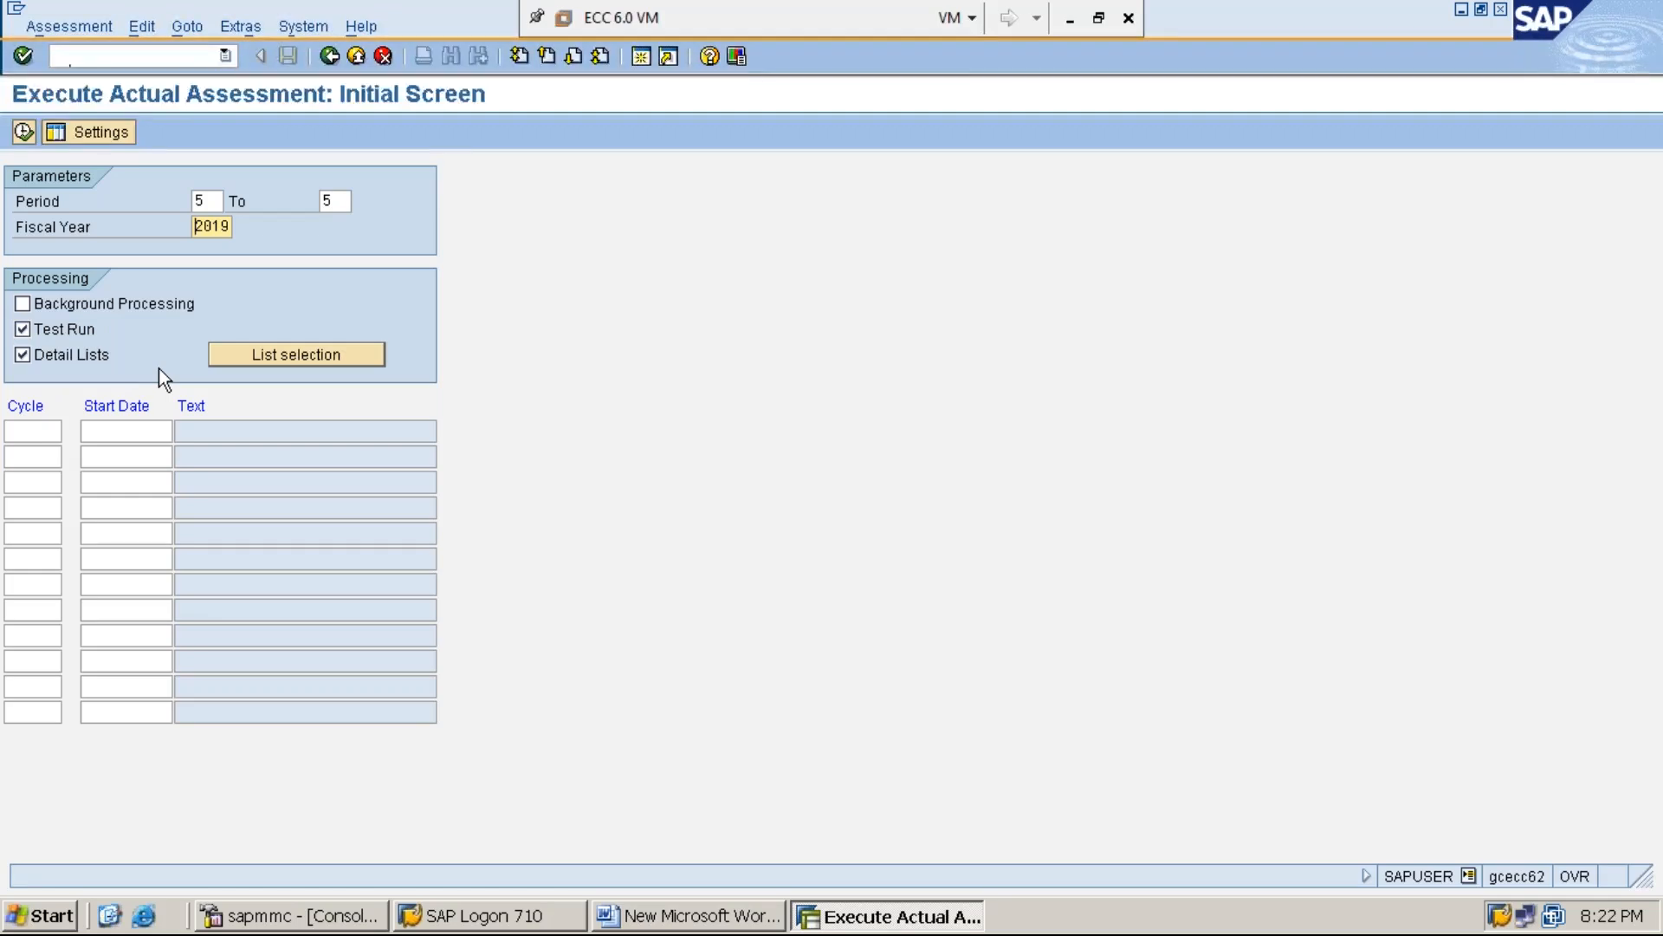
left_click(49, 429)
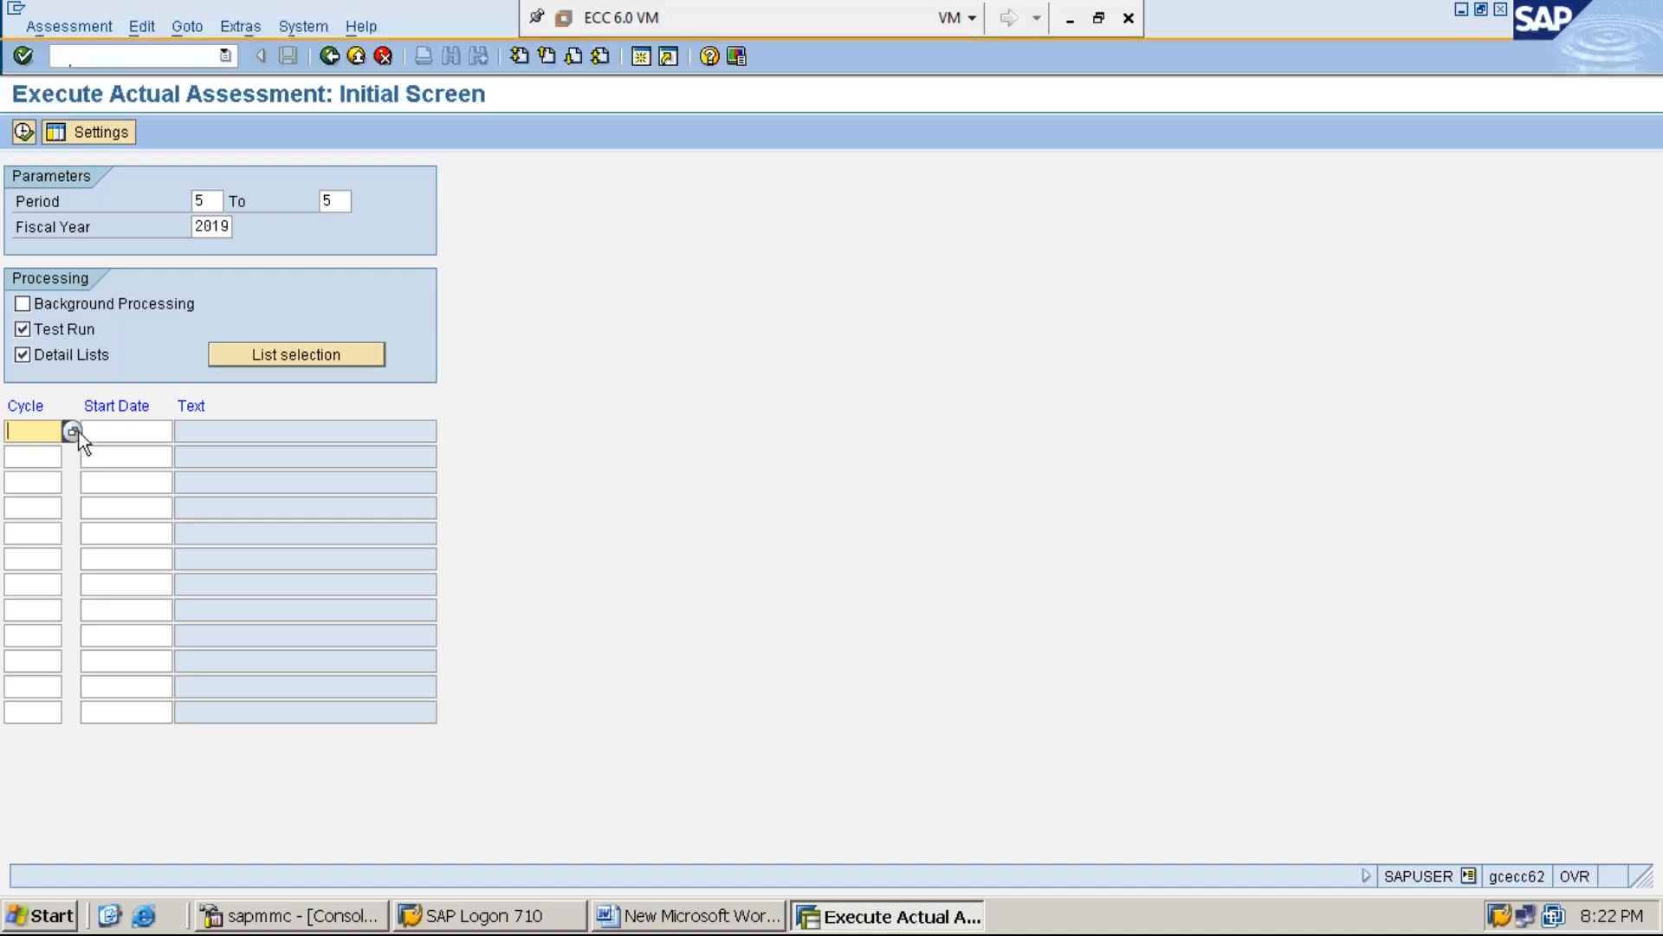
left_click(73, 431)
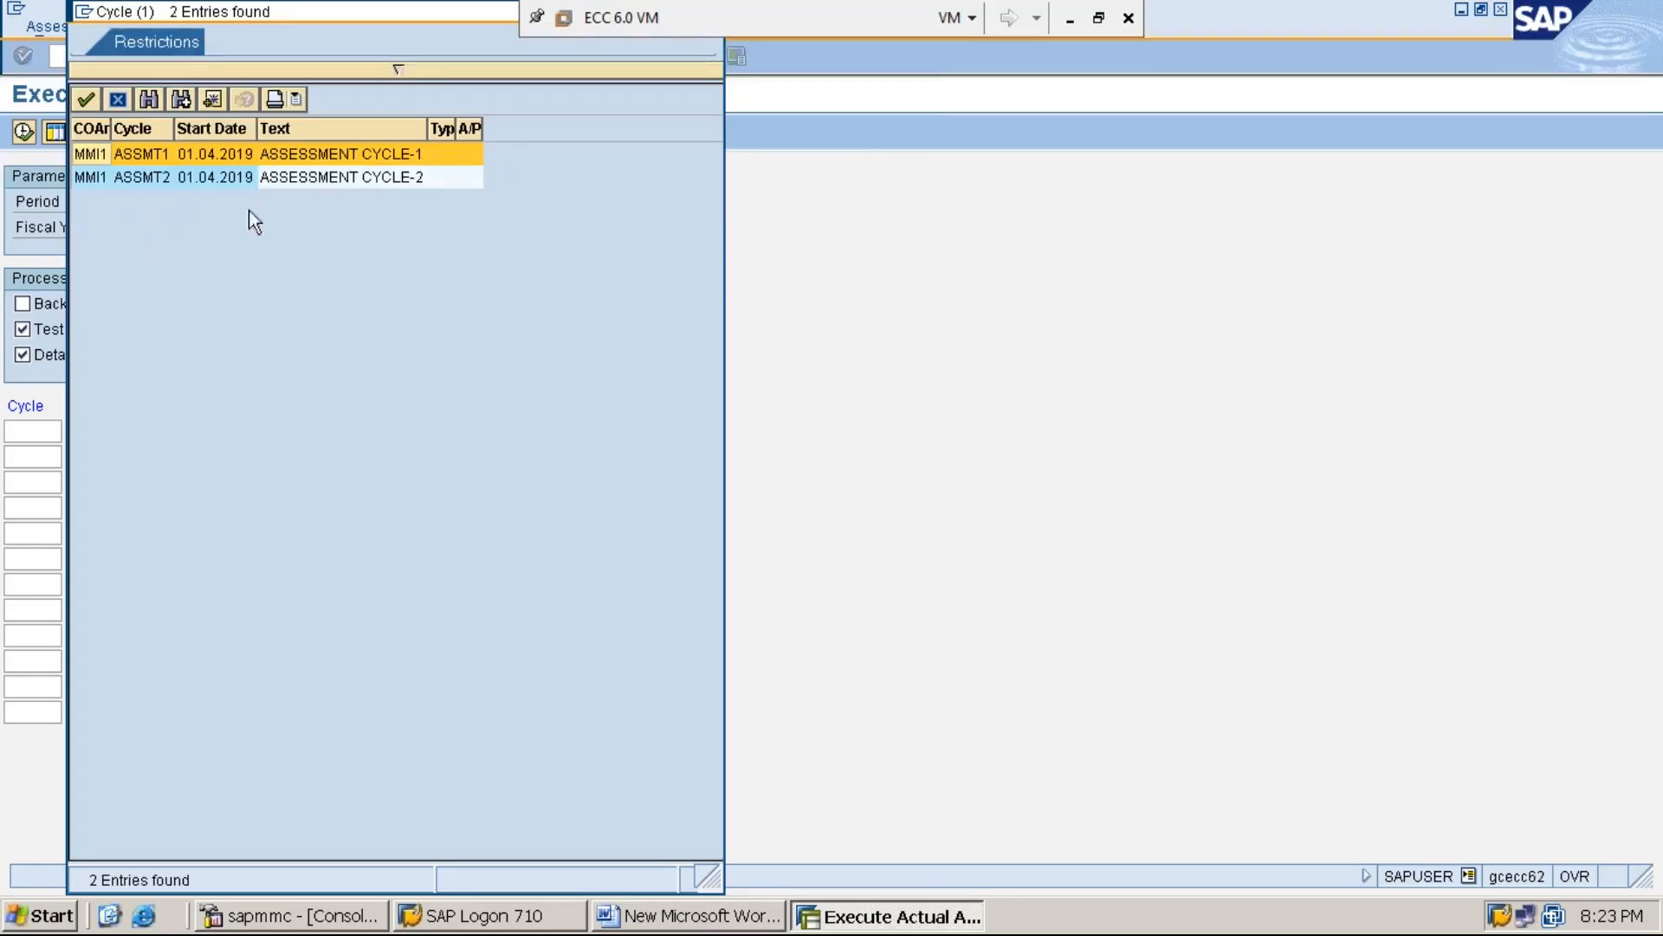
left_click(296, 179)
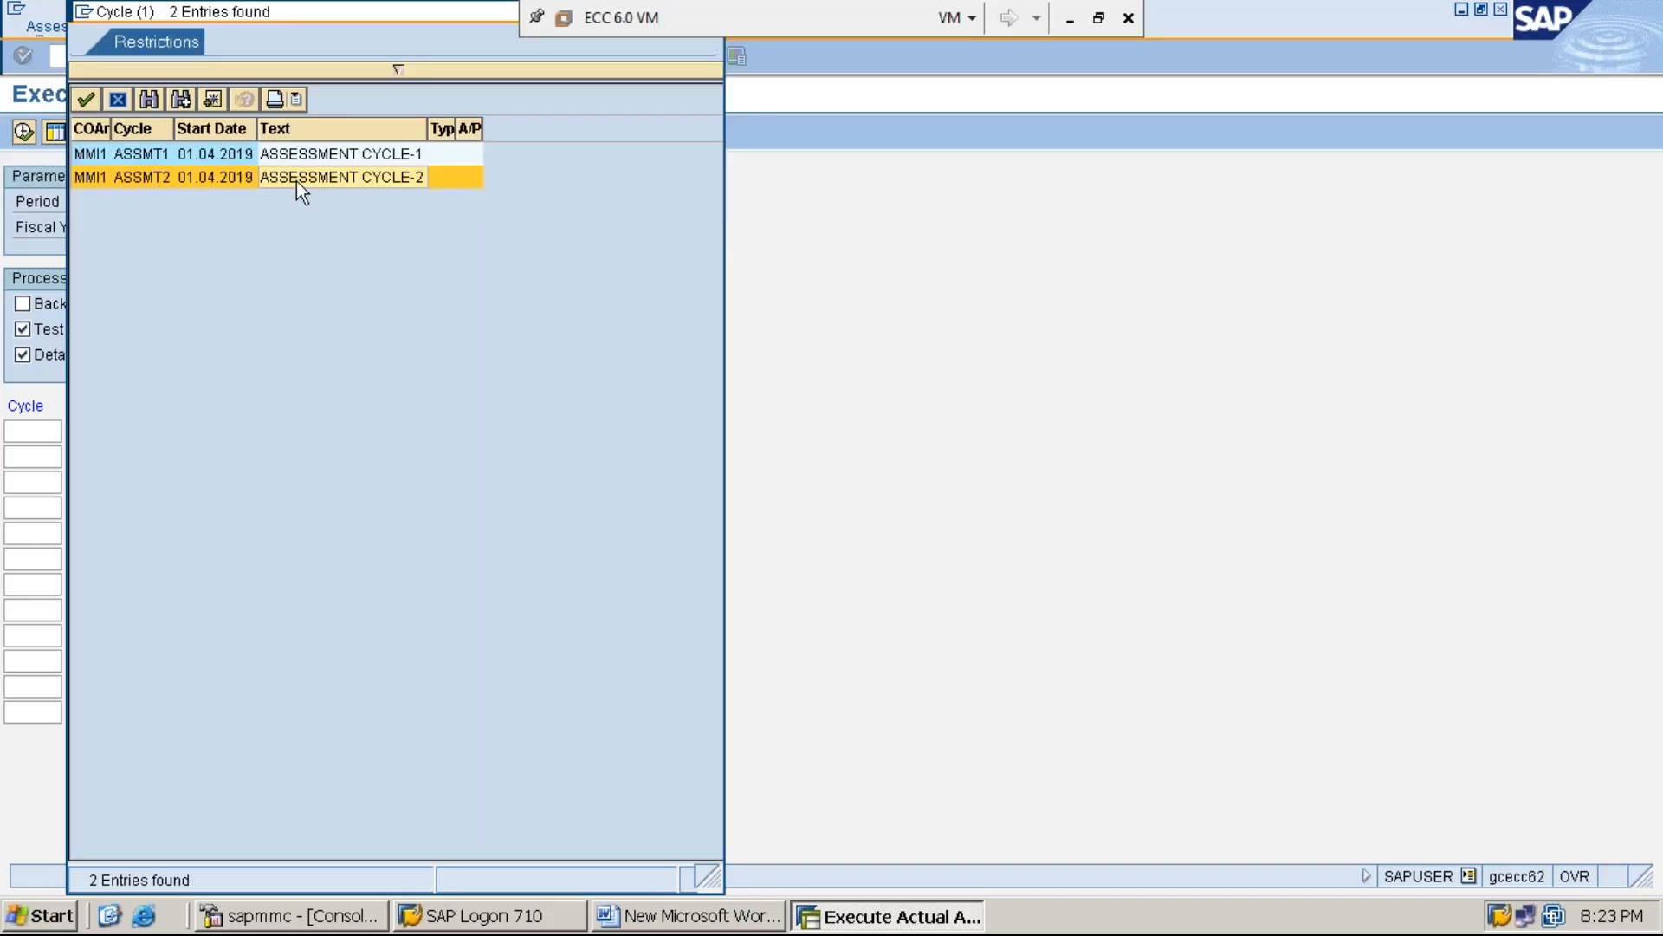
double_click(296, 177)
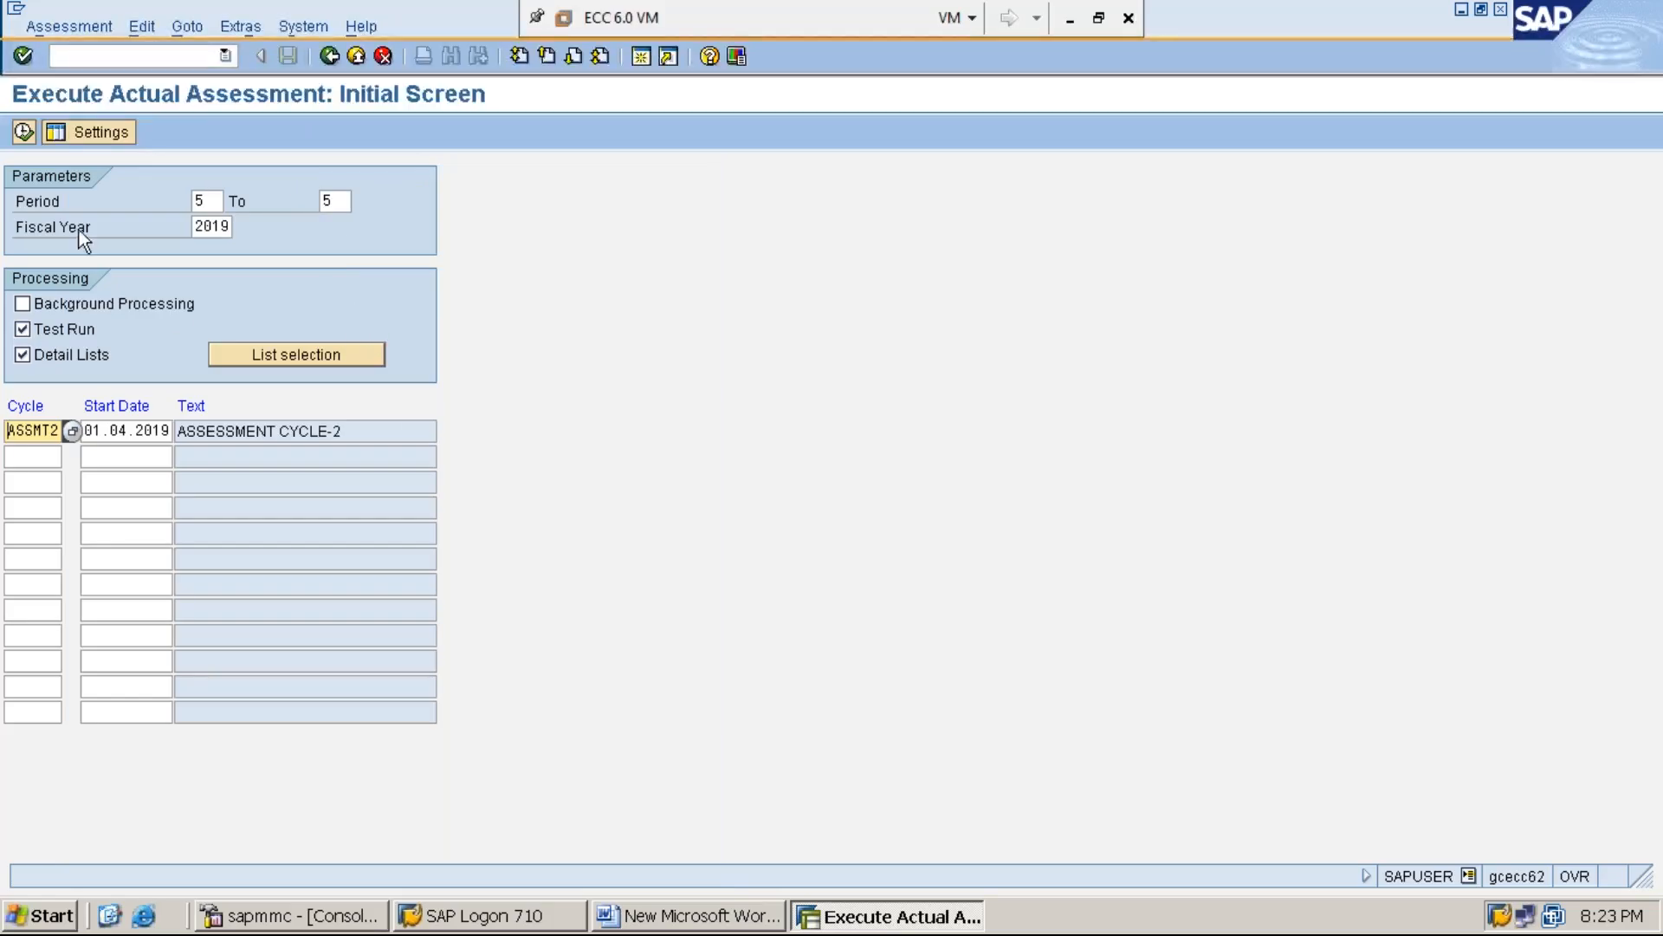
Execute cycle ASSMT2 as a test run, check the basic list and return to the initial screen
left_click(23, 132)
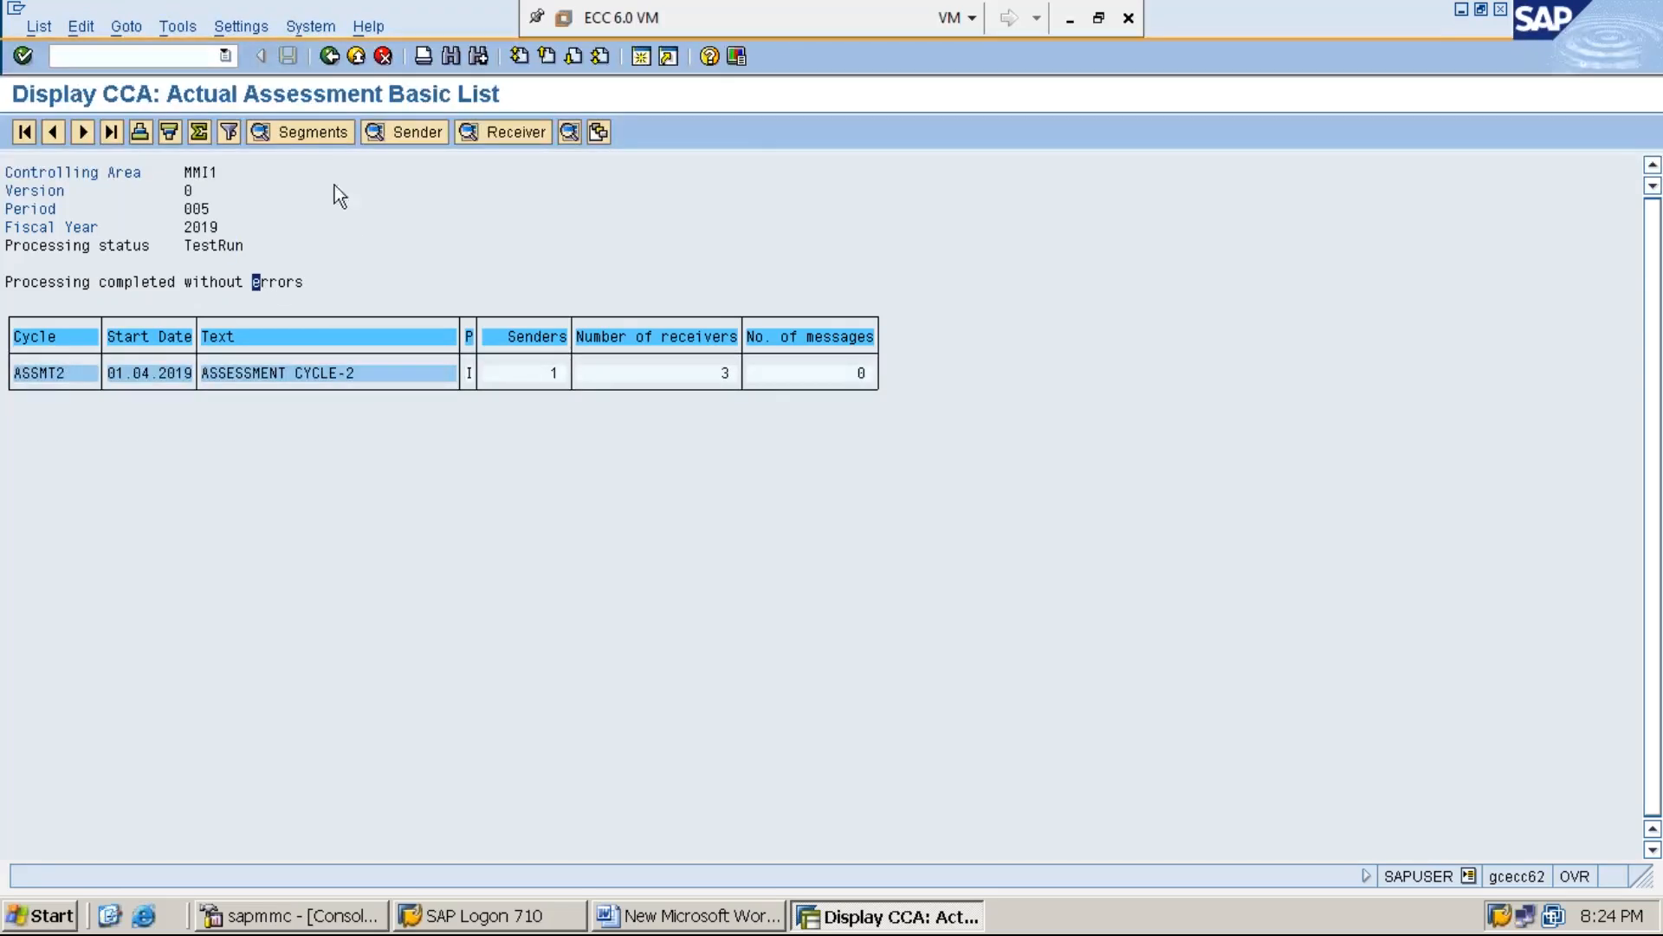
left_click(329, 57)
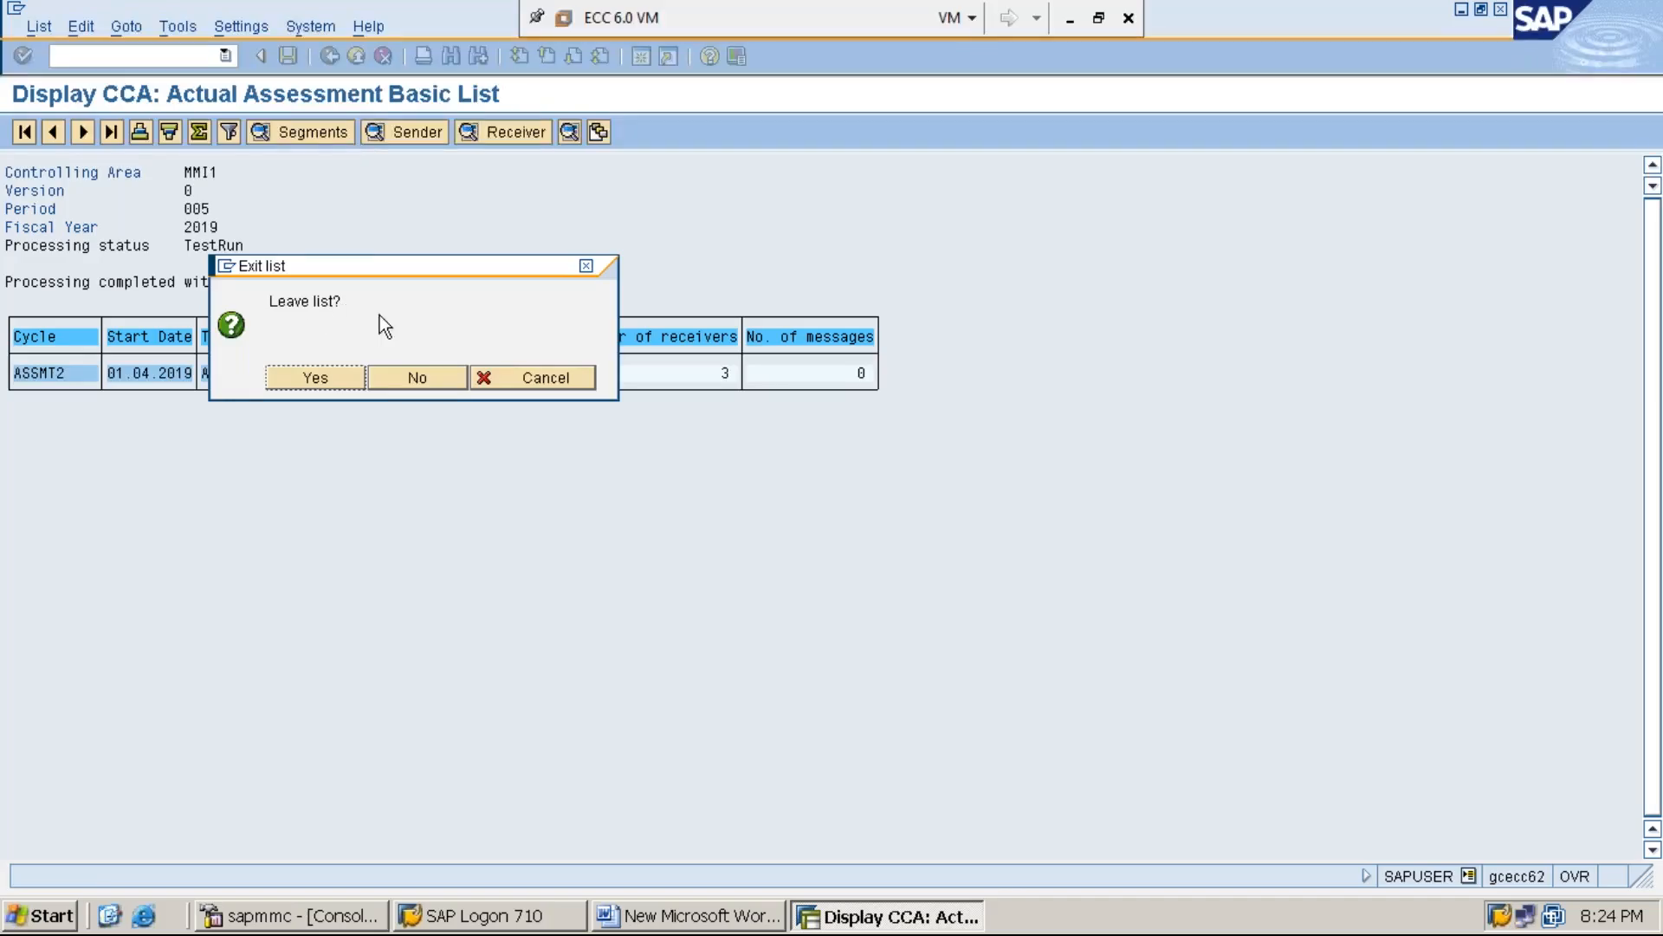
left_click(340, 383)
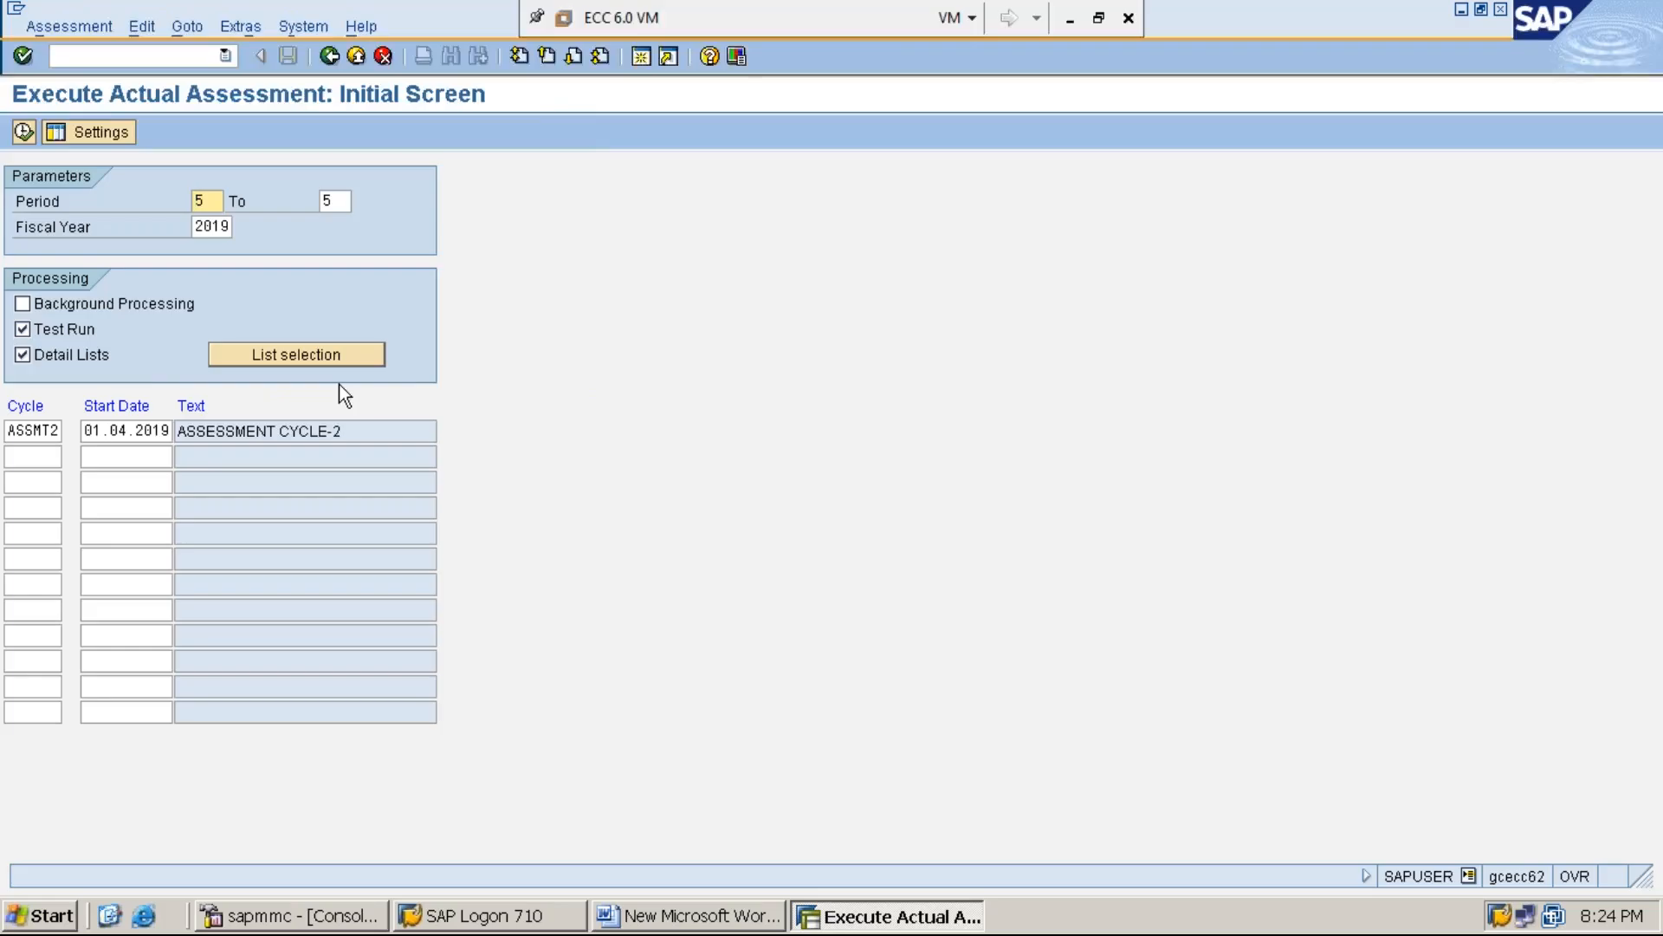
Turn off Test Run, execute cycle ASSMT2 as an update run and check its processing status
left_click(80, 338)
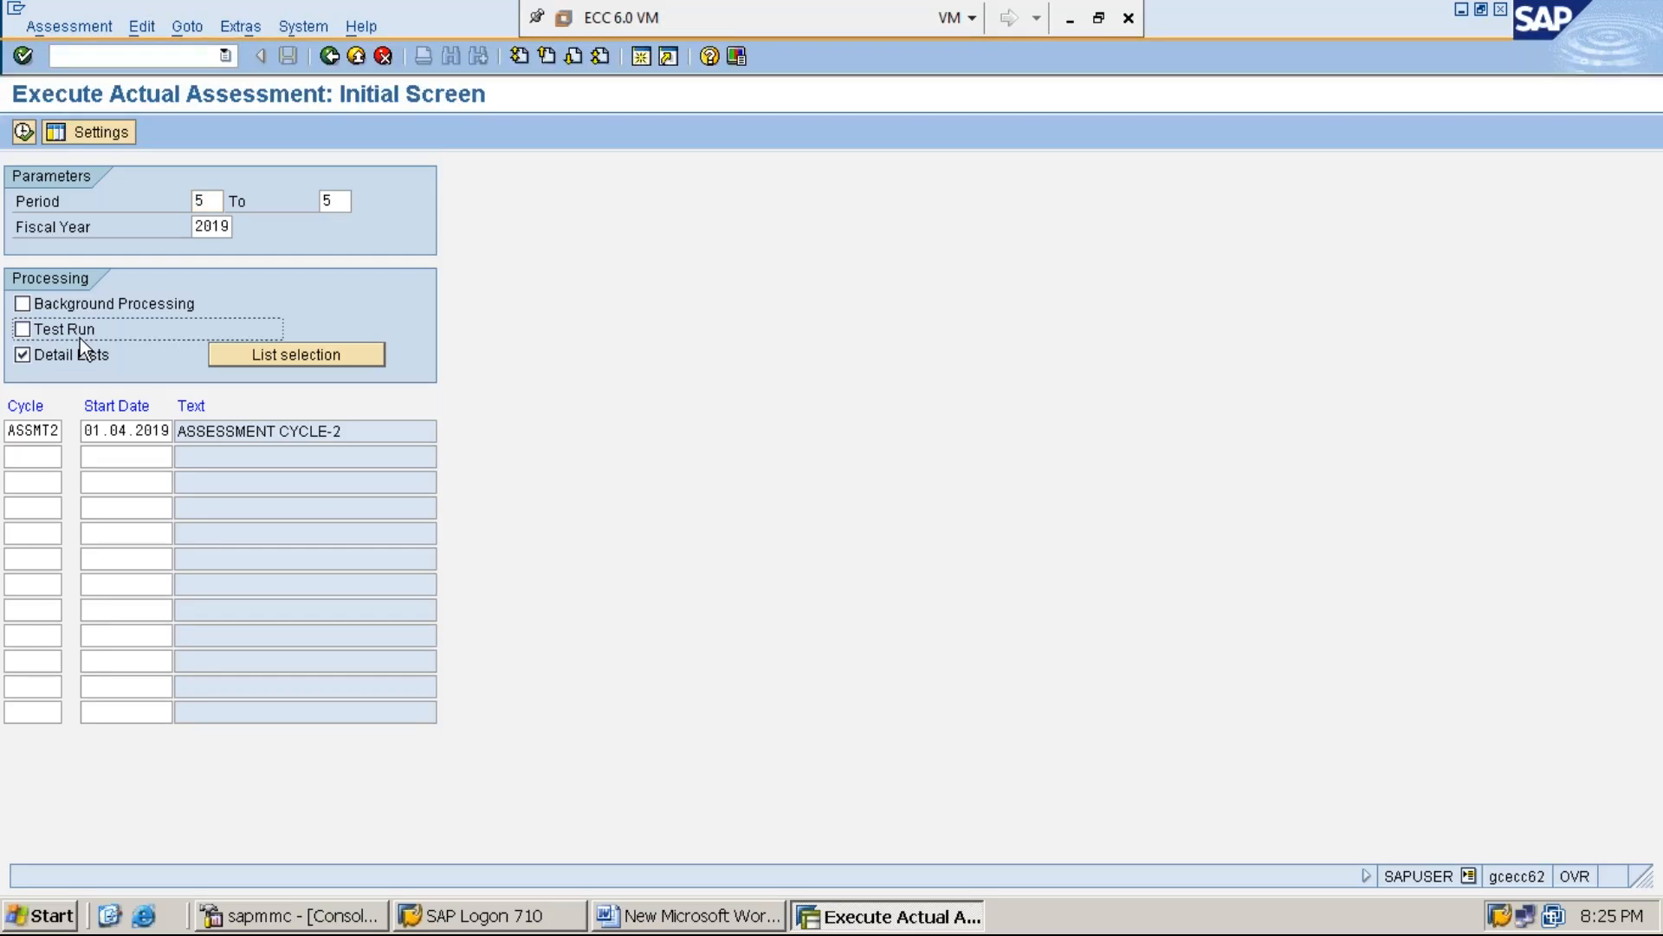
left_click(24, 130)
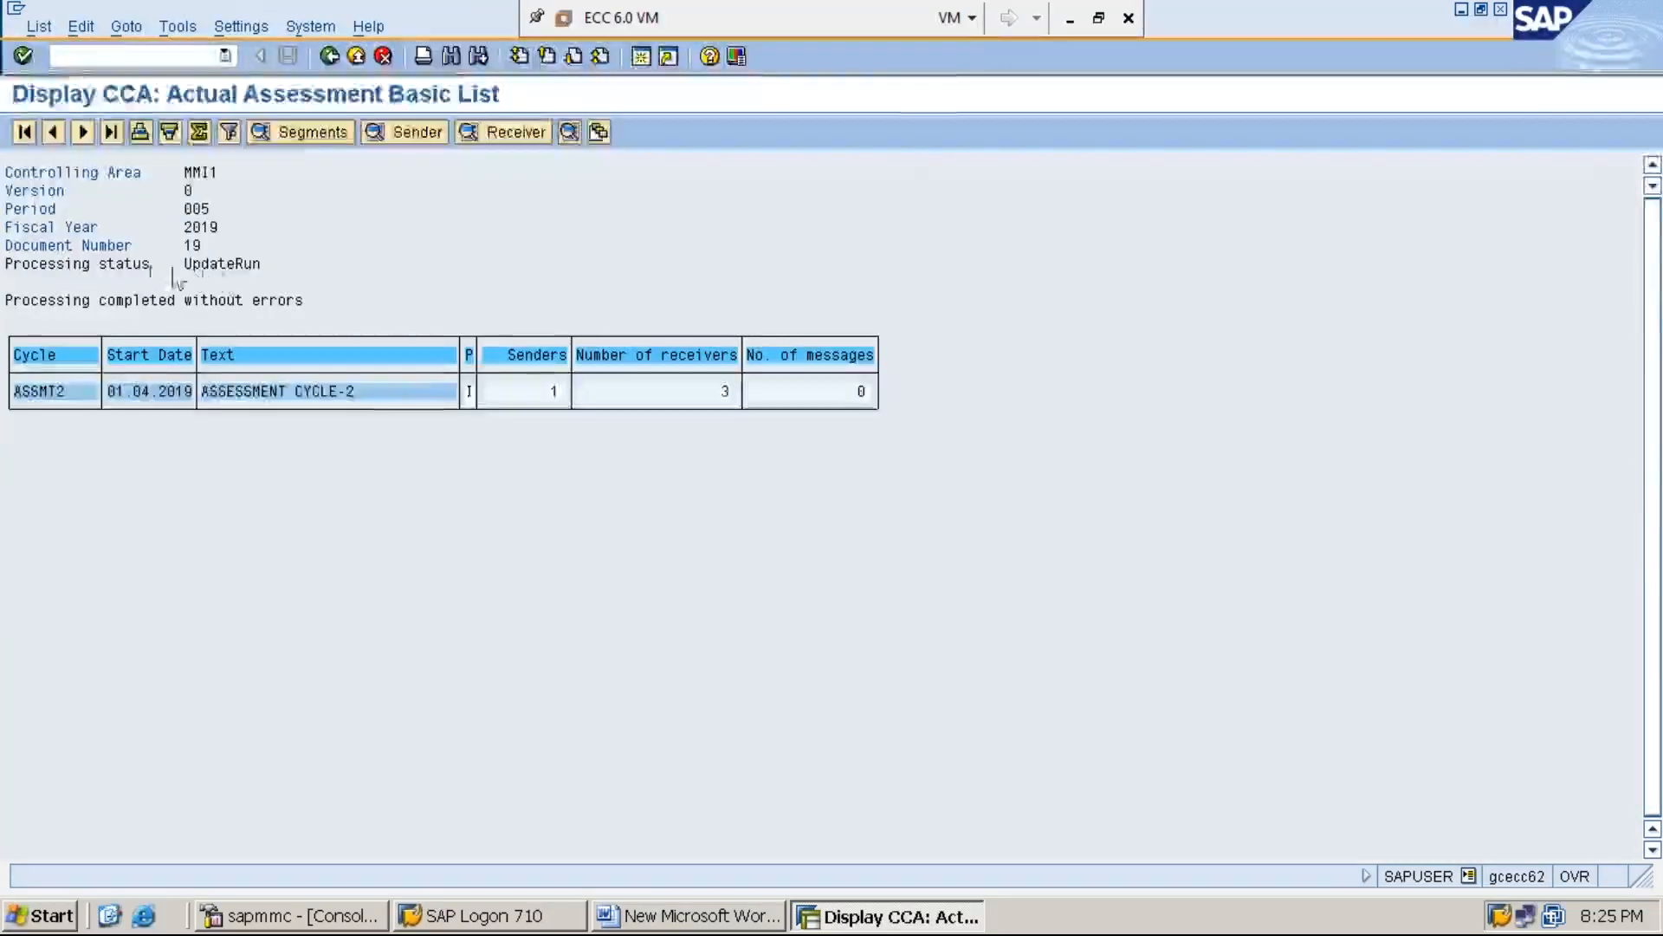
left_click(234, 270)
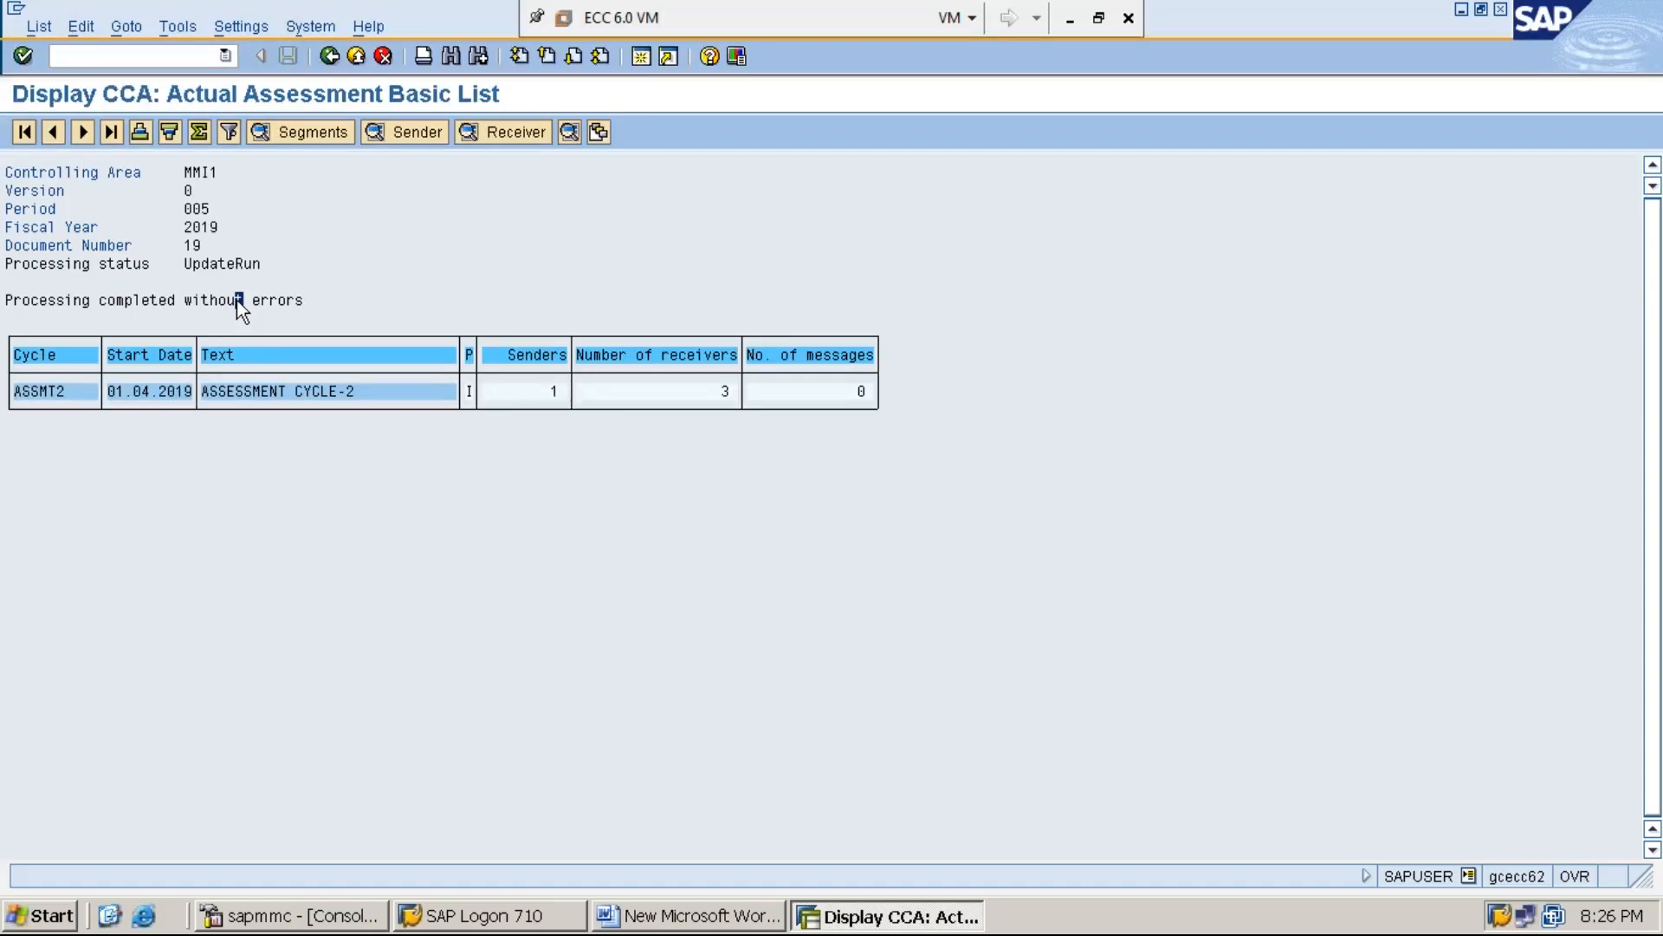
In the Word document, add the line "STEP:5: DISPLAY SERVICE COST CENTER BALANCE USING KSB1 AND ENSURE THAT THE BALANCE IS ZERO “0”"
left_click(698, 917)
key("Return")
type("STEP:")
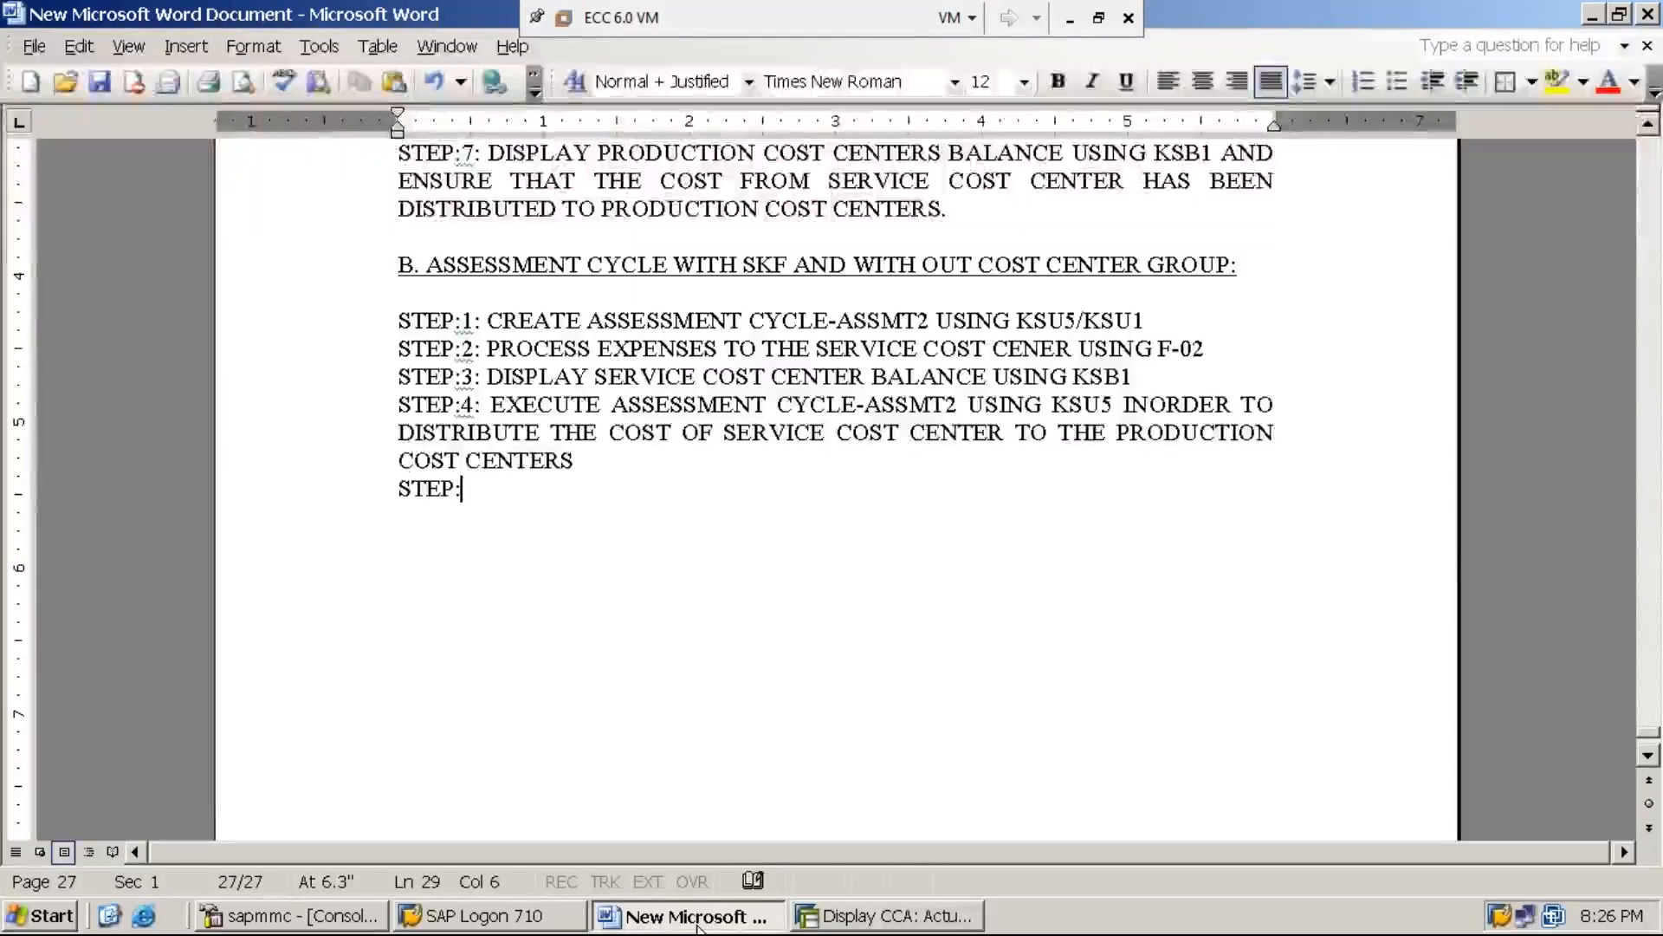
type("5: DIS")
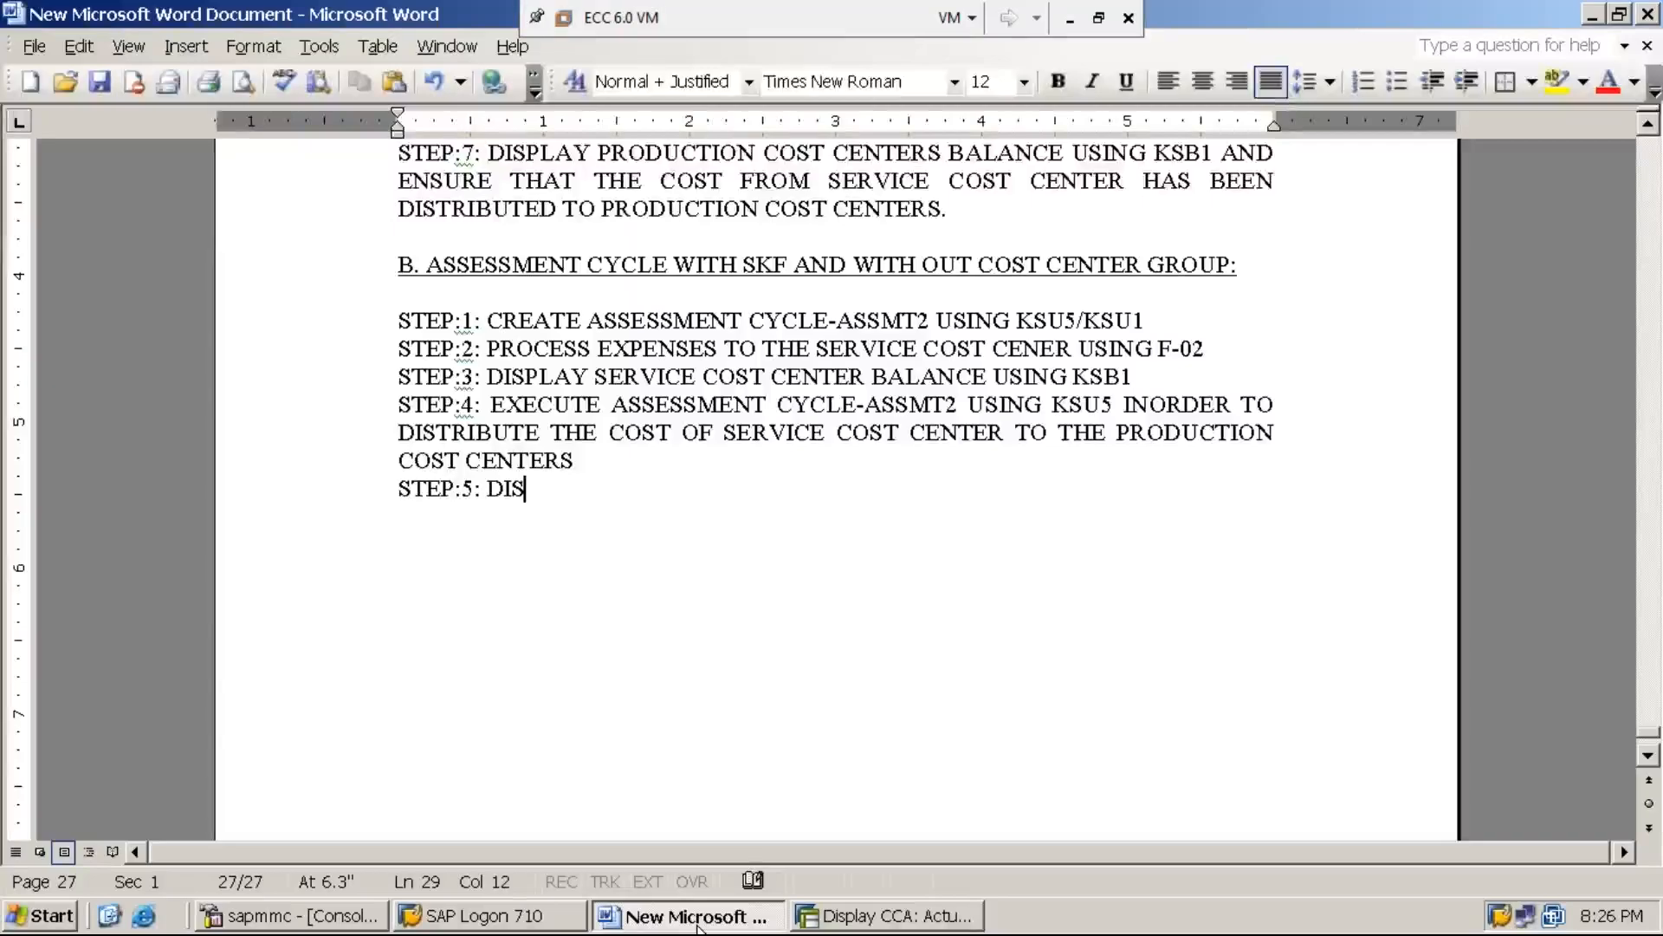
type("PLAY SE")
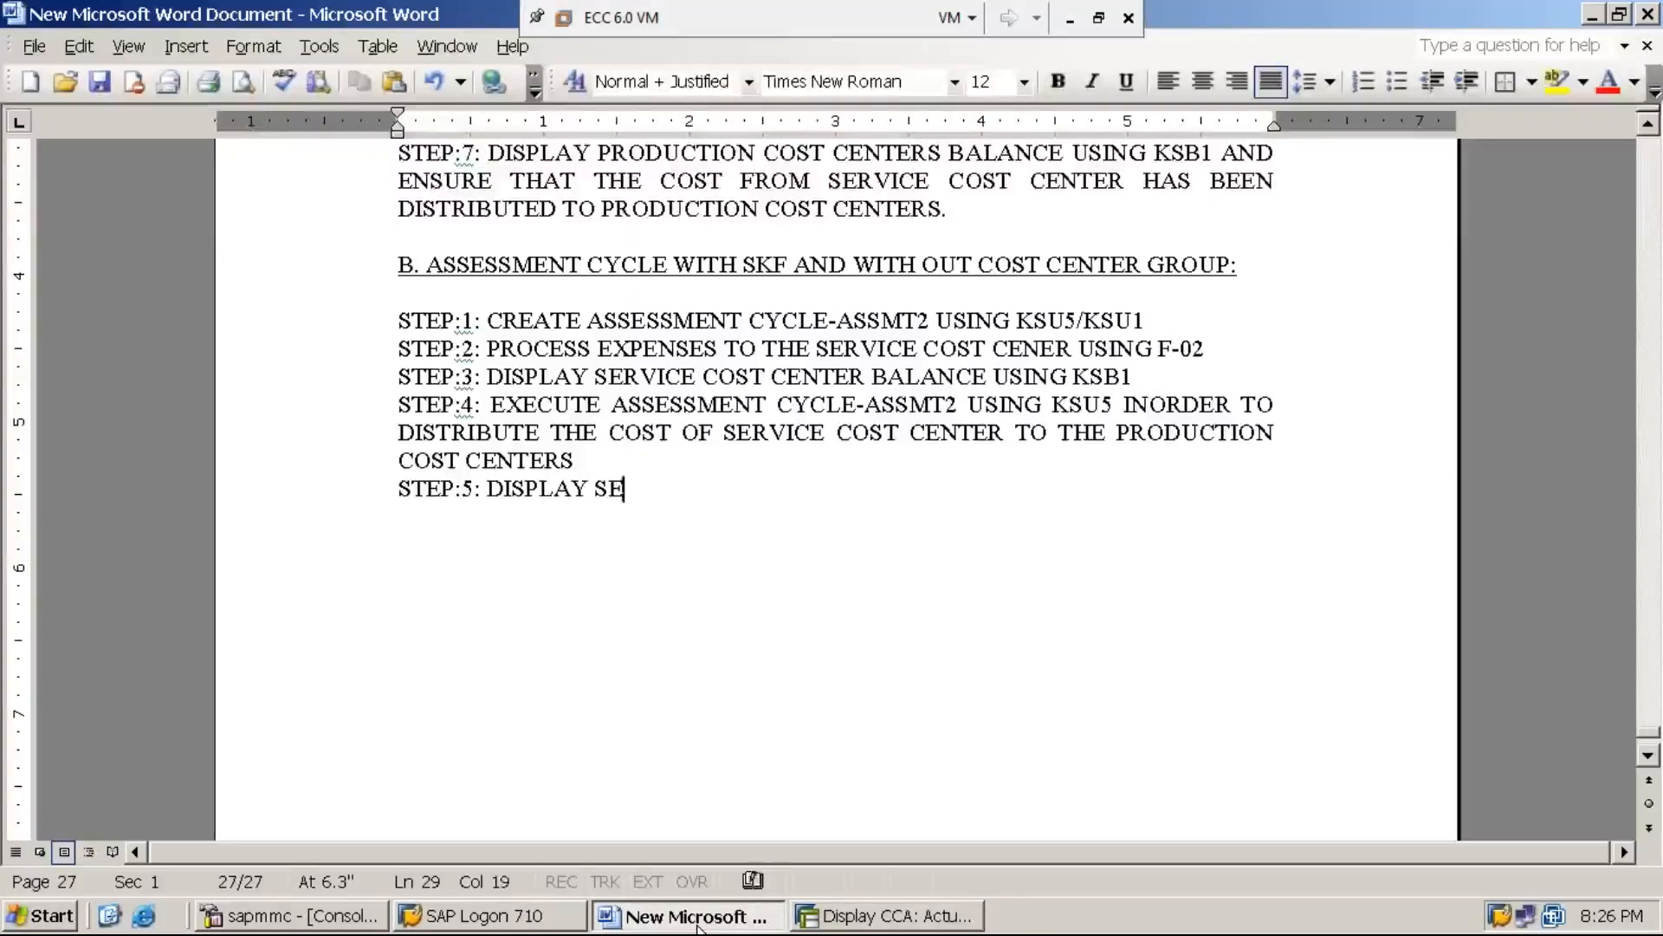
type("RVICE COST ")
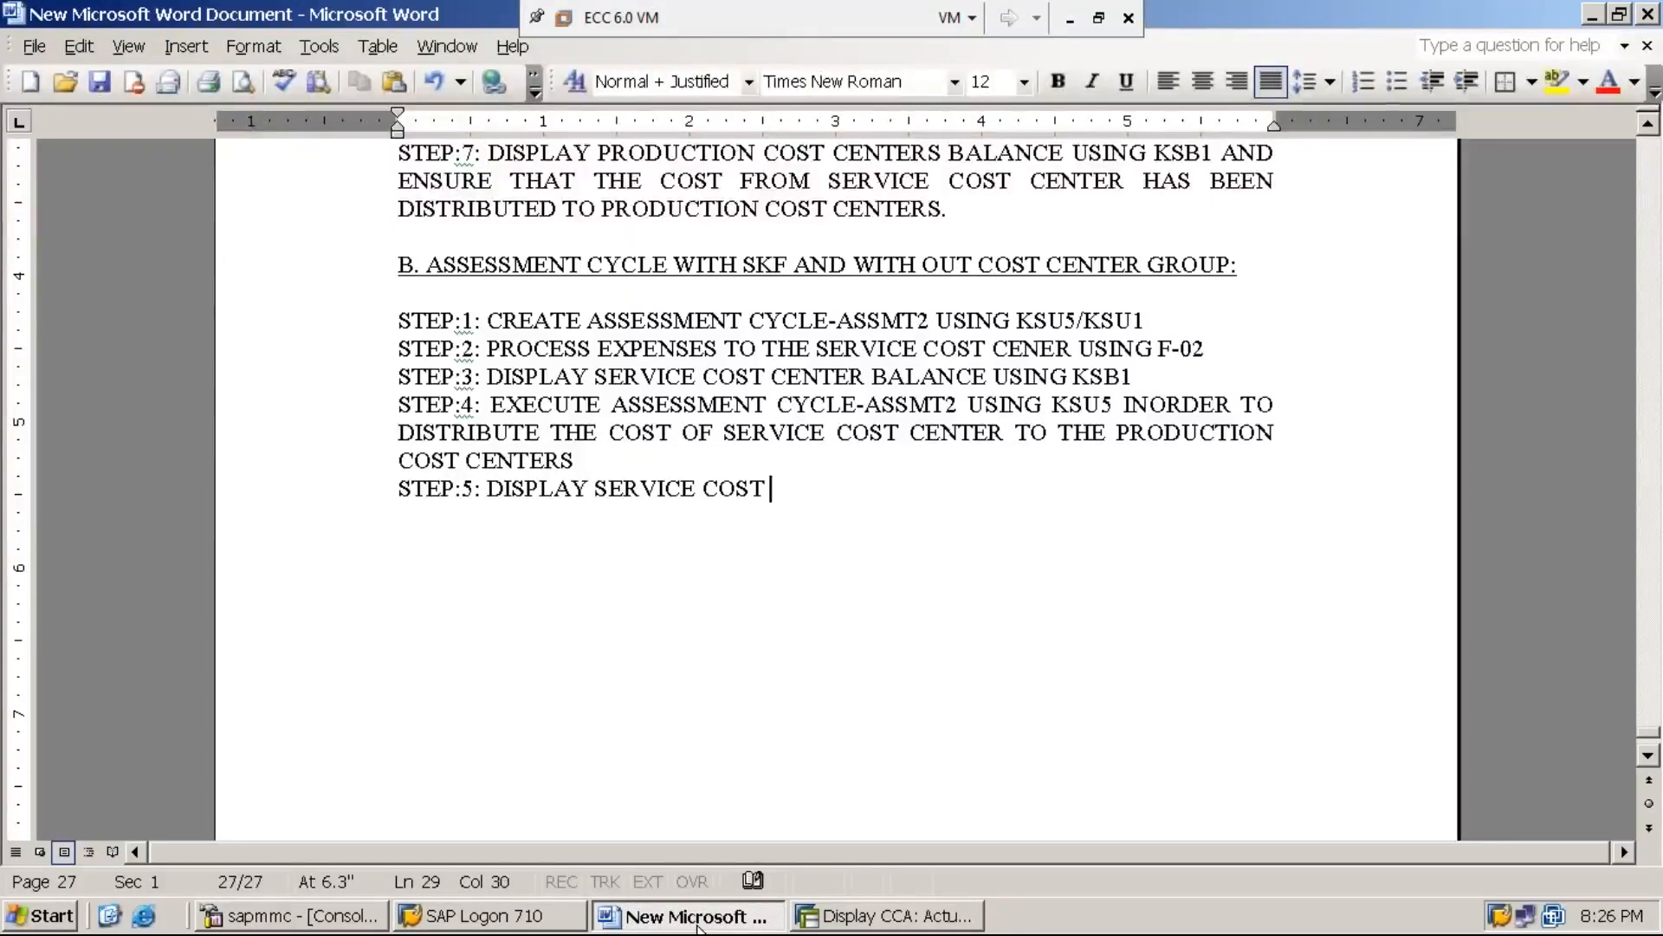
type("CENTER BAL")
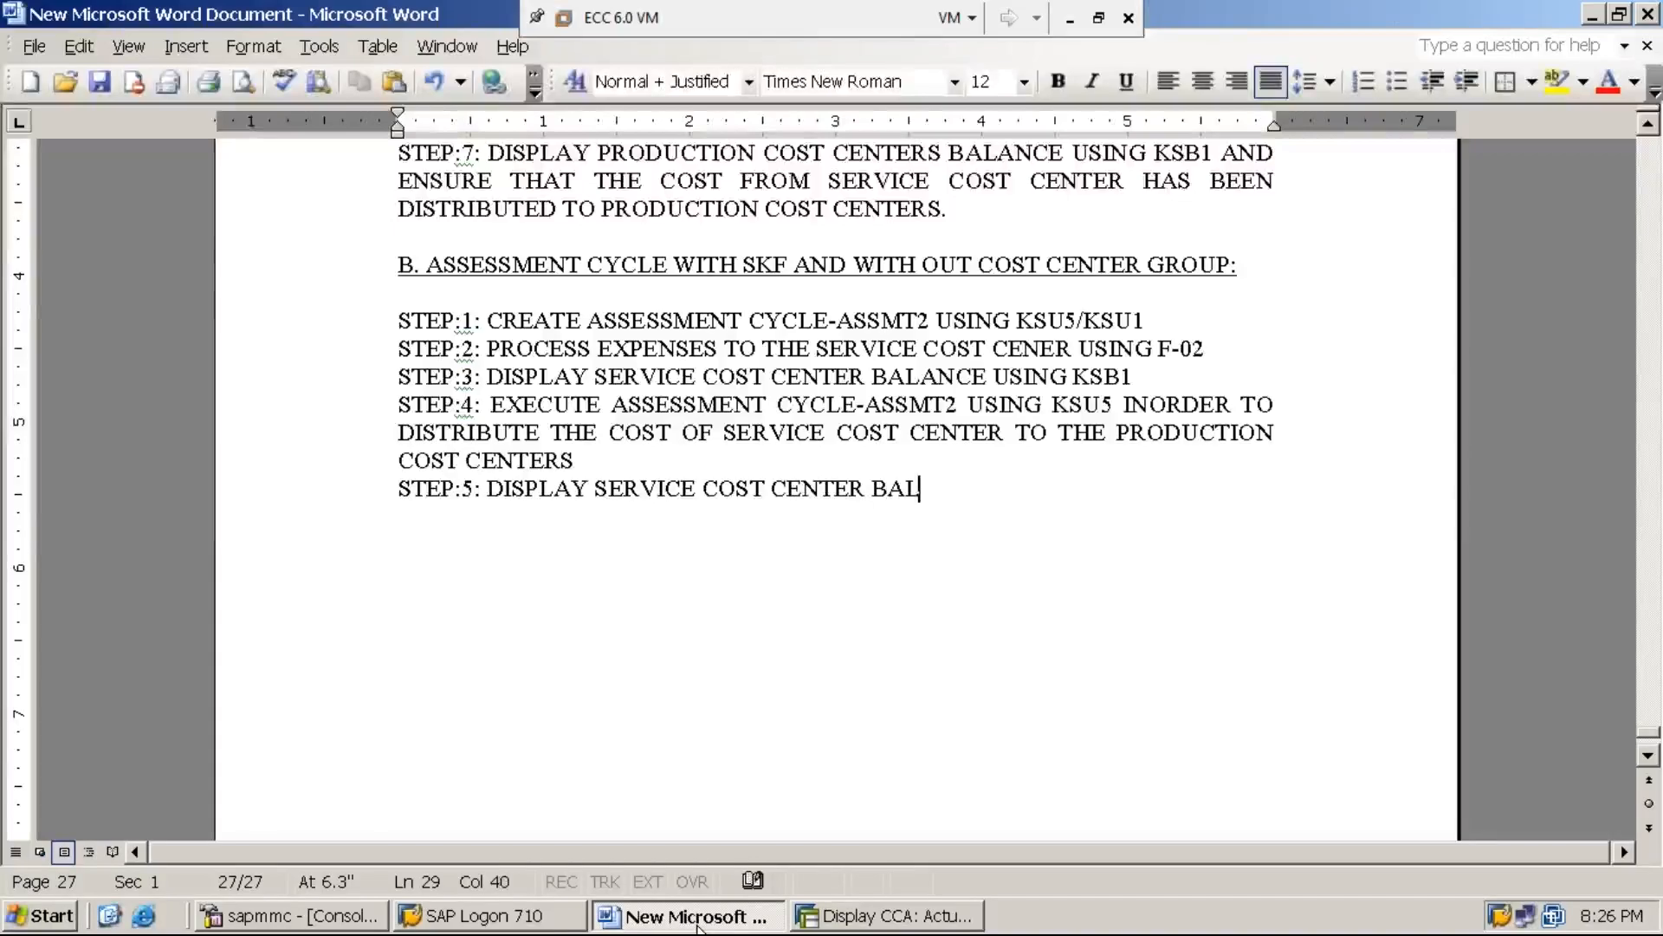
type("ANCE USING KSB1")
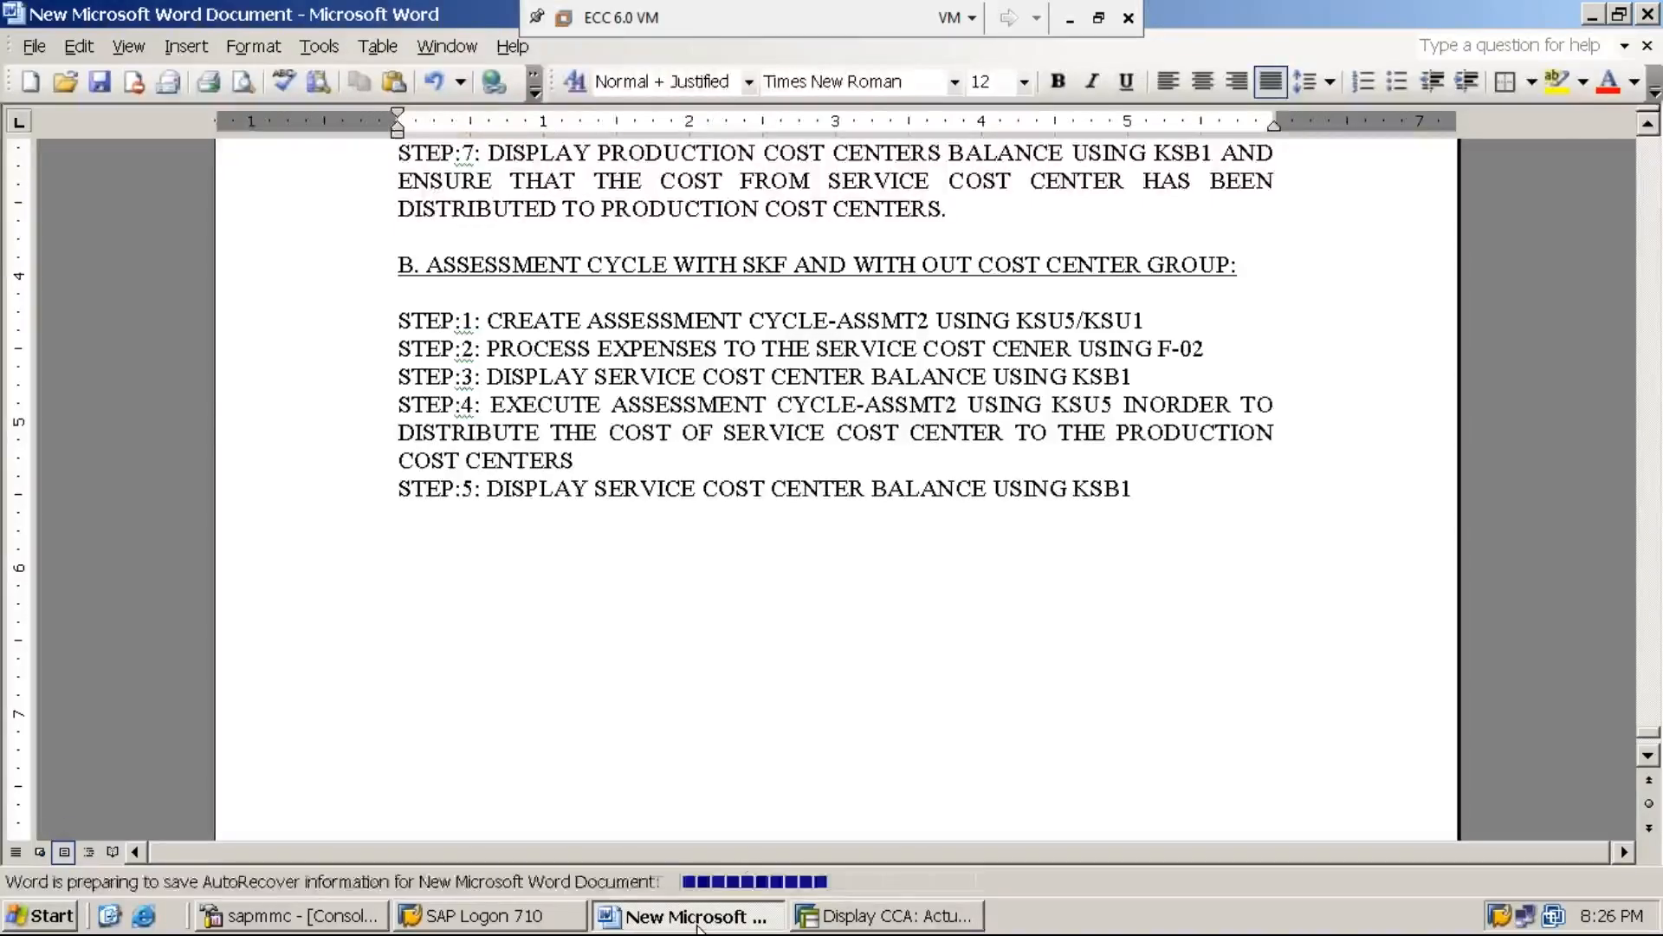
type("AND ENSURE THAT")
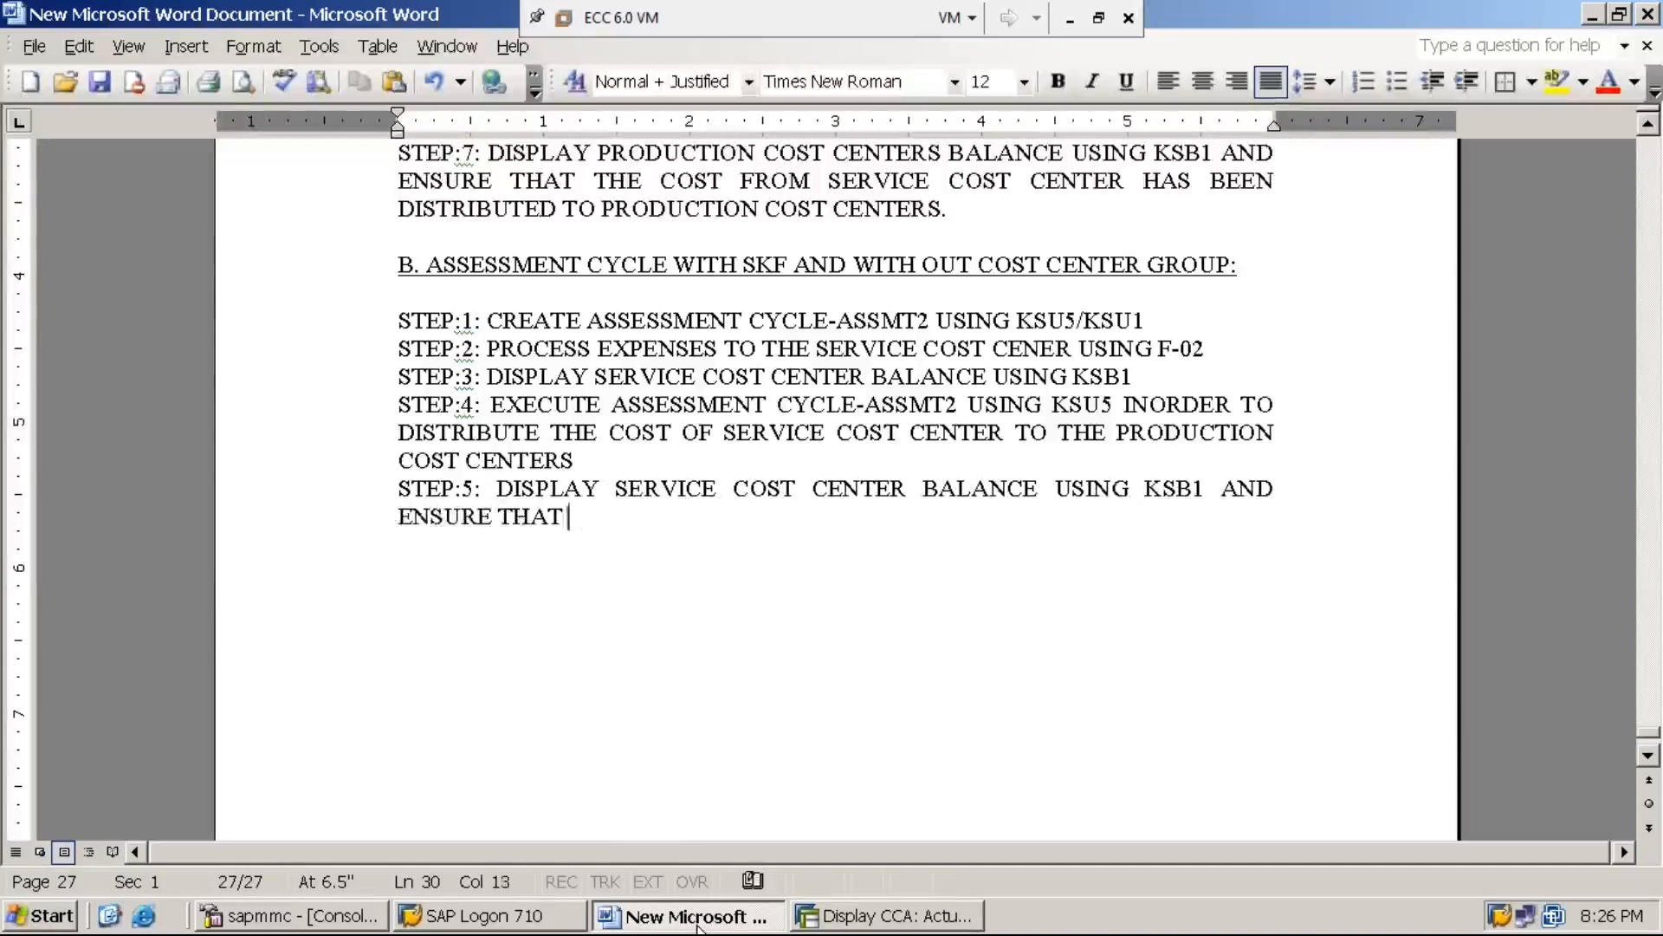
type(" THE BALANCE I")
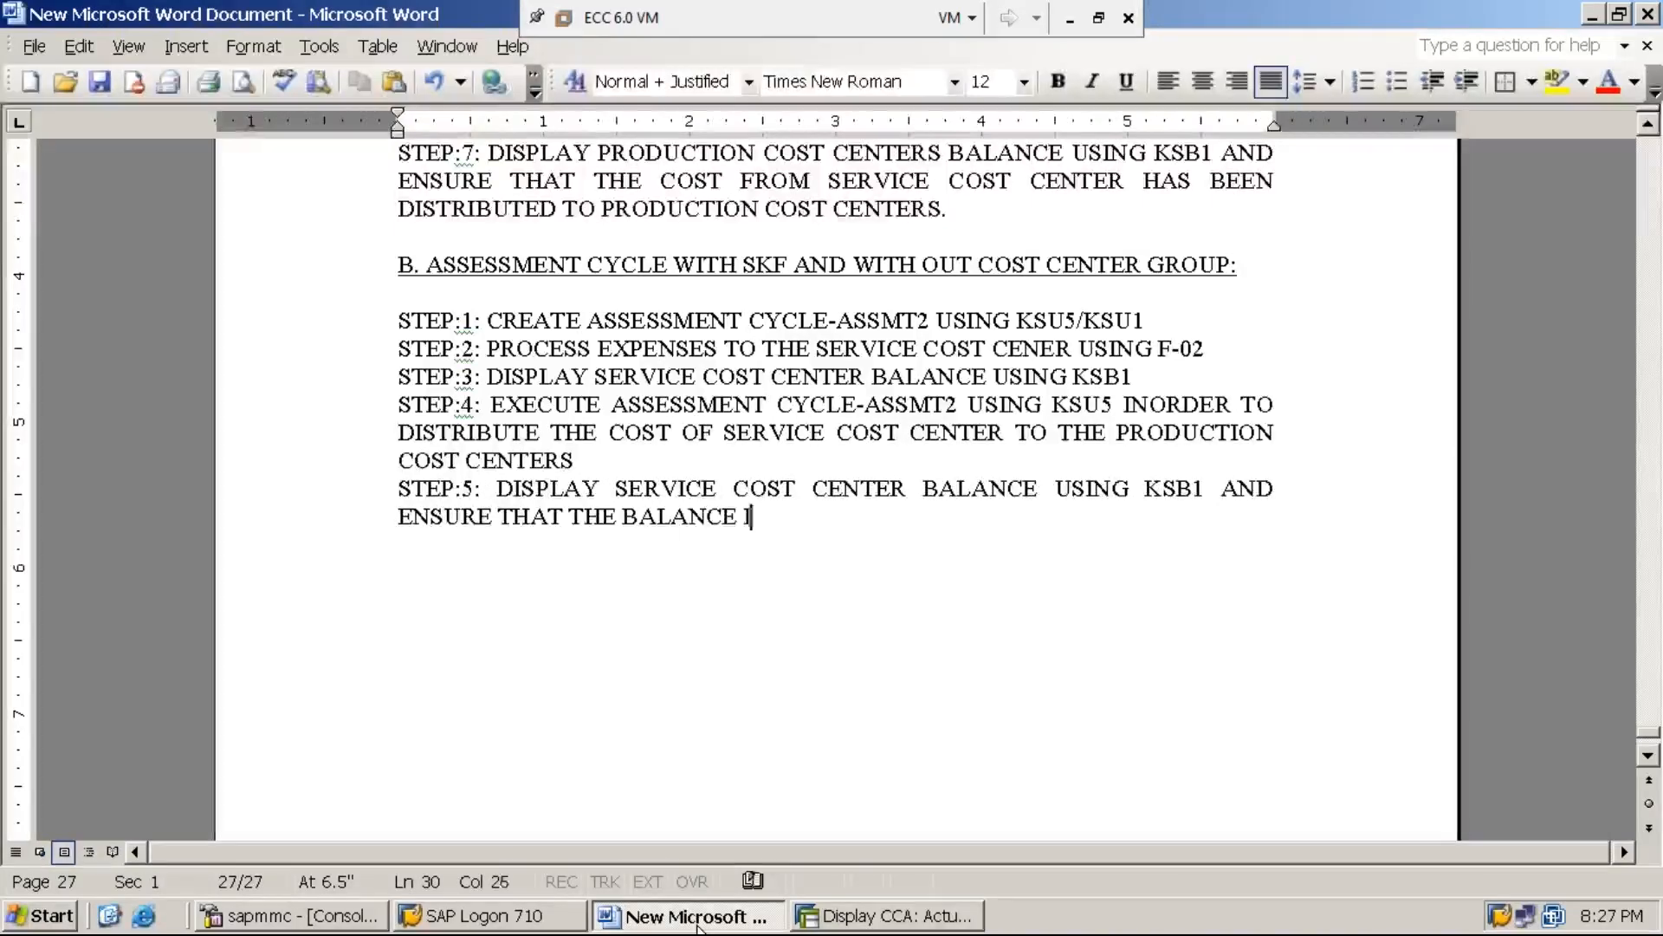
type("S ZERO ")
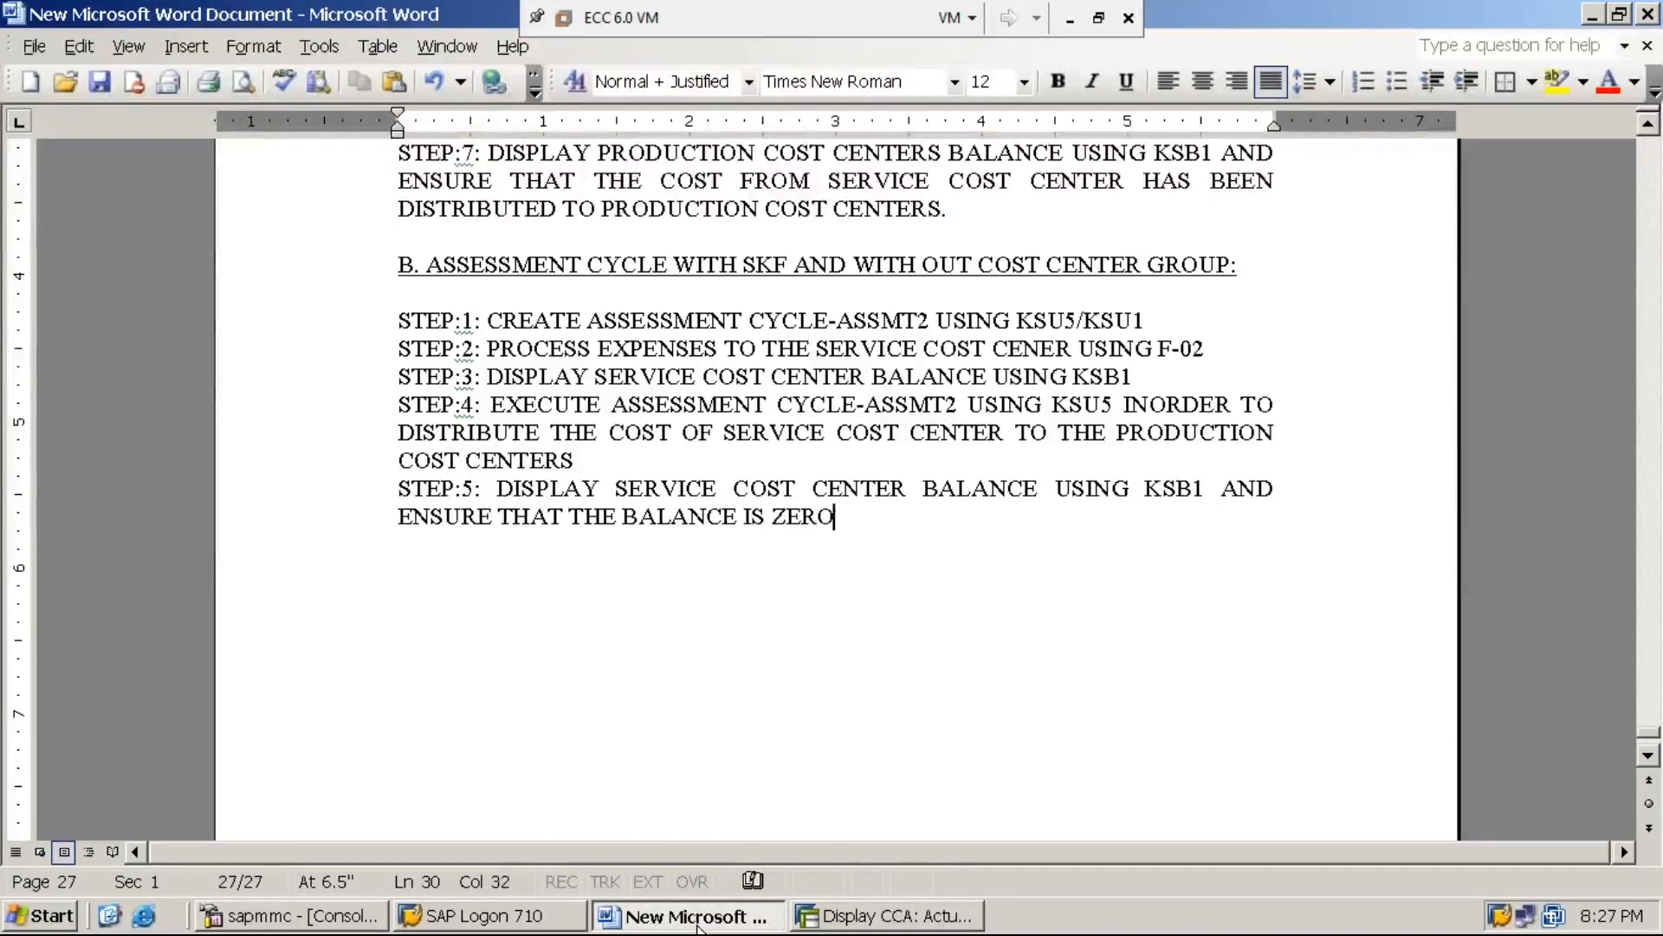
type("\"0\"")
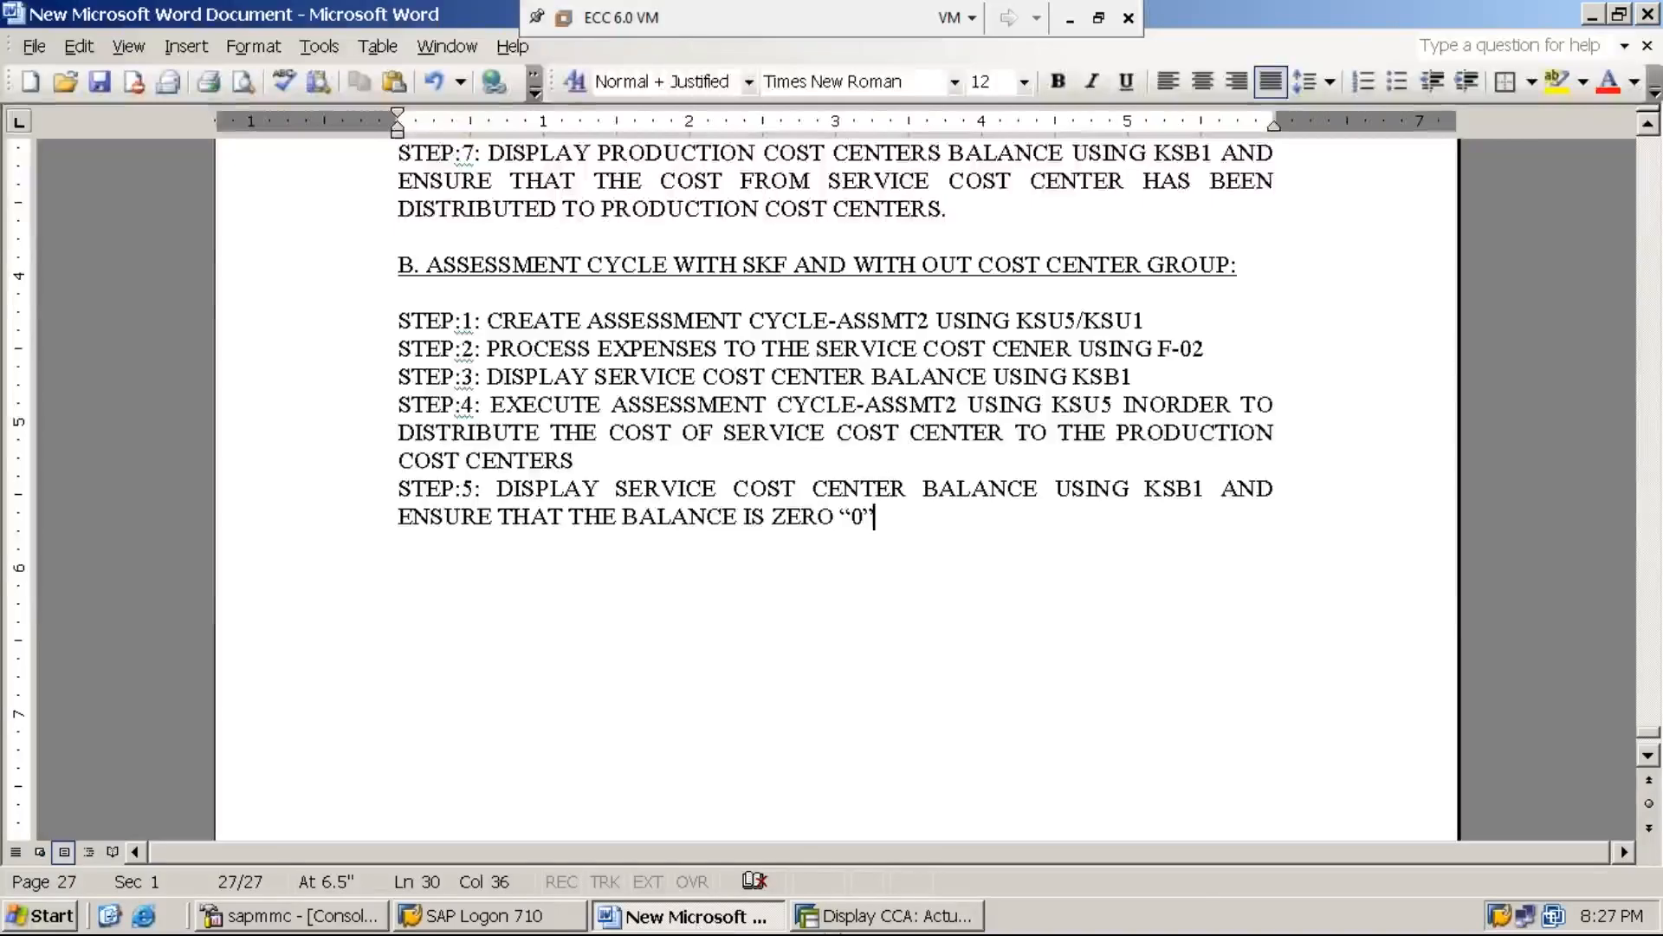
Switch to SAP, leave the assessment basic list and open transaction KSB1 for the actual cost line items
left_click(908, 926)
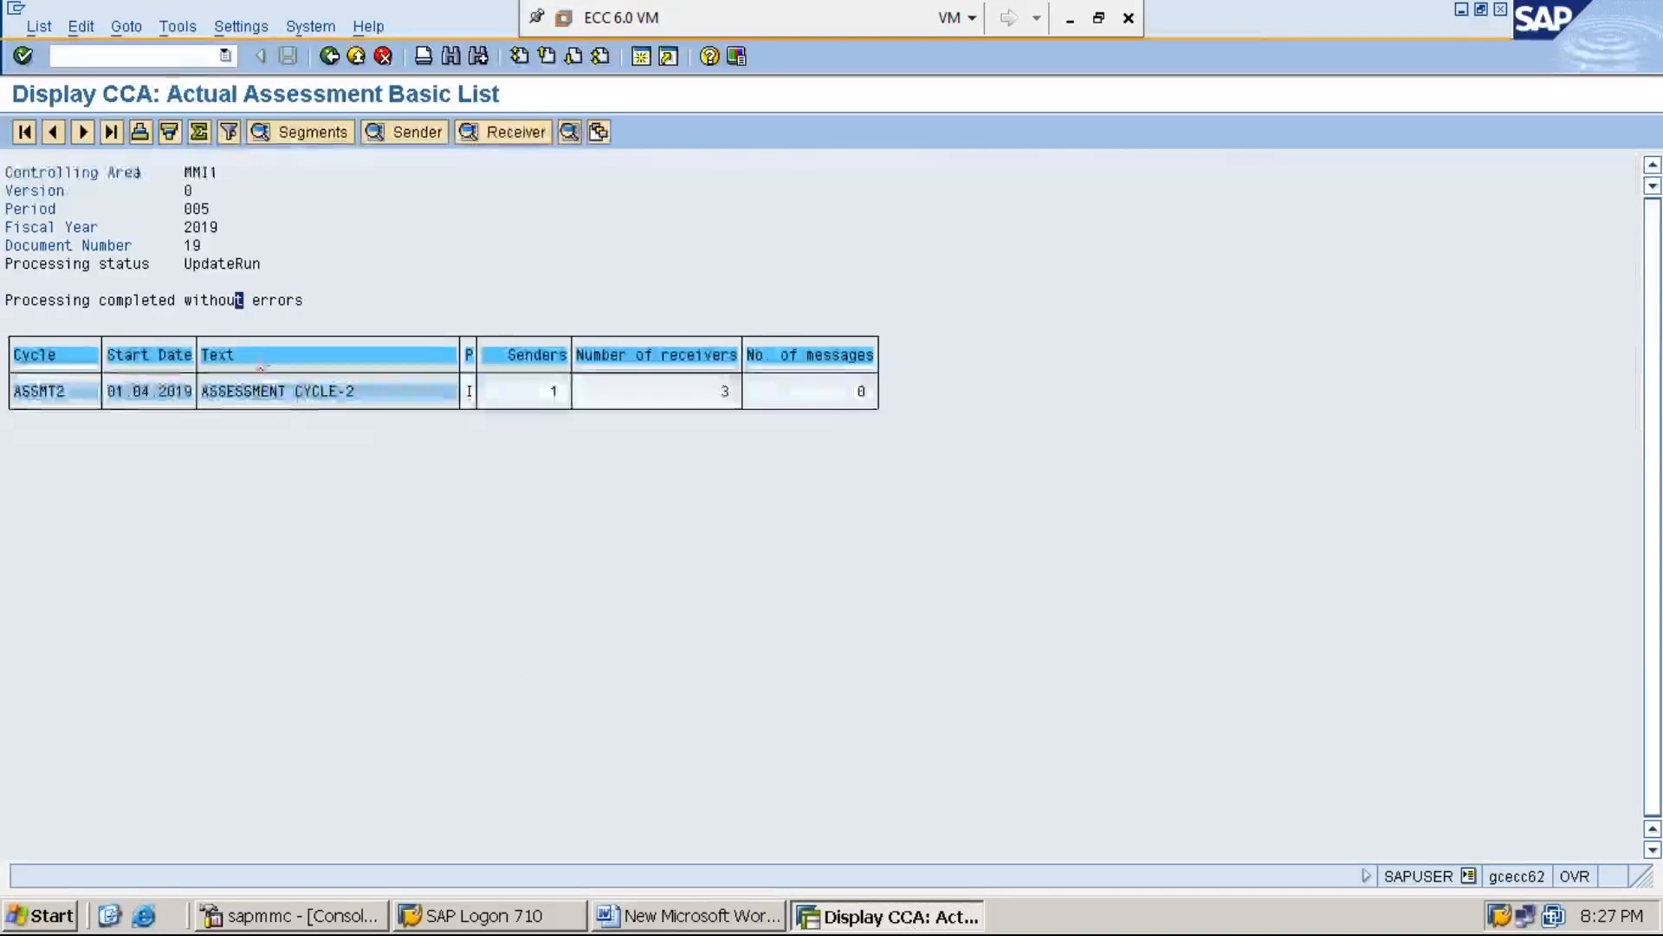
left_click(188, 56)
type("/N")
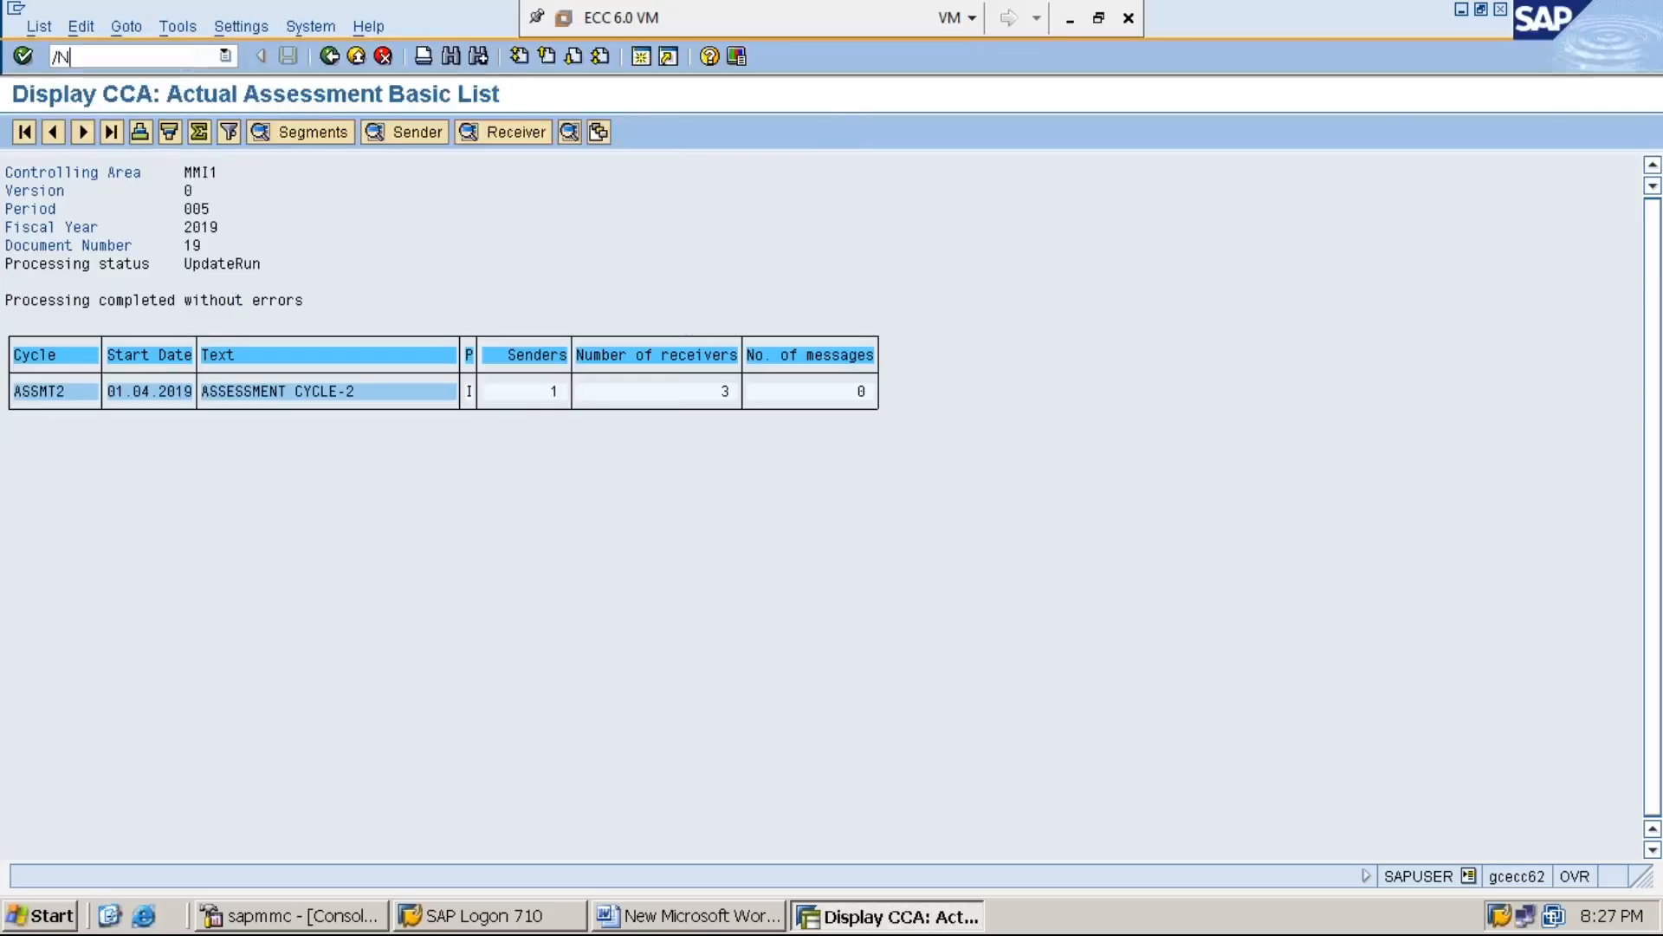
key("Return")
type("KSB1")
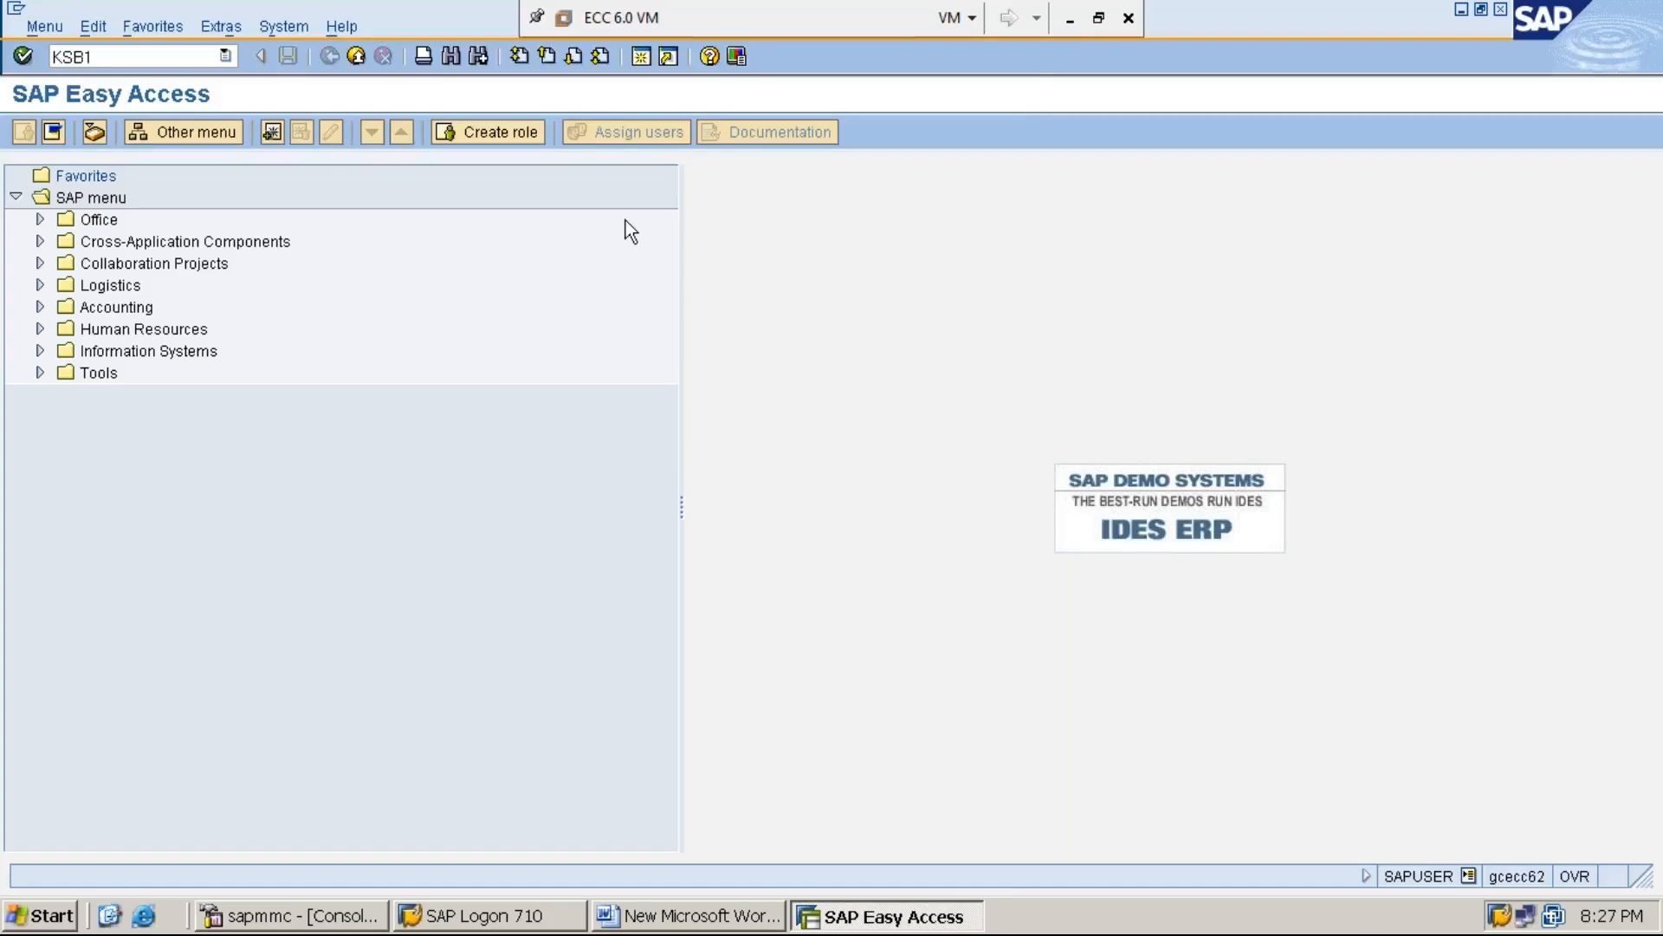
left_click(1071, 19)
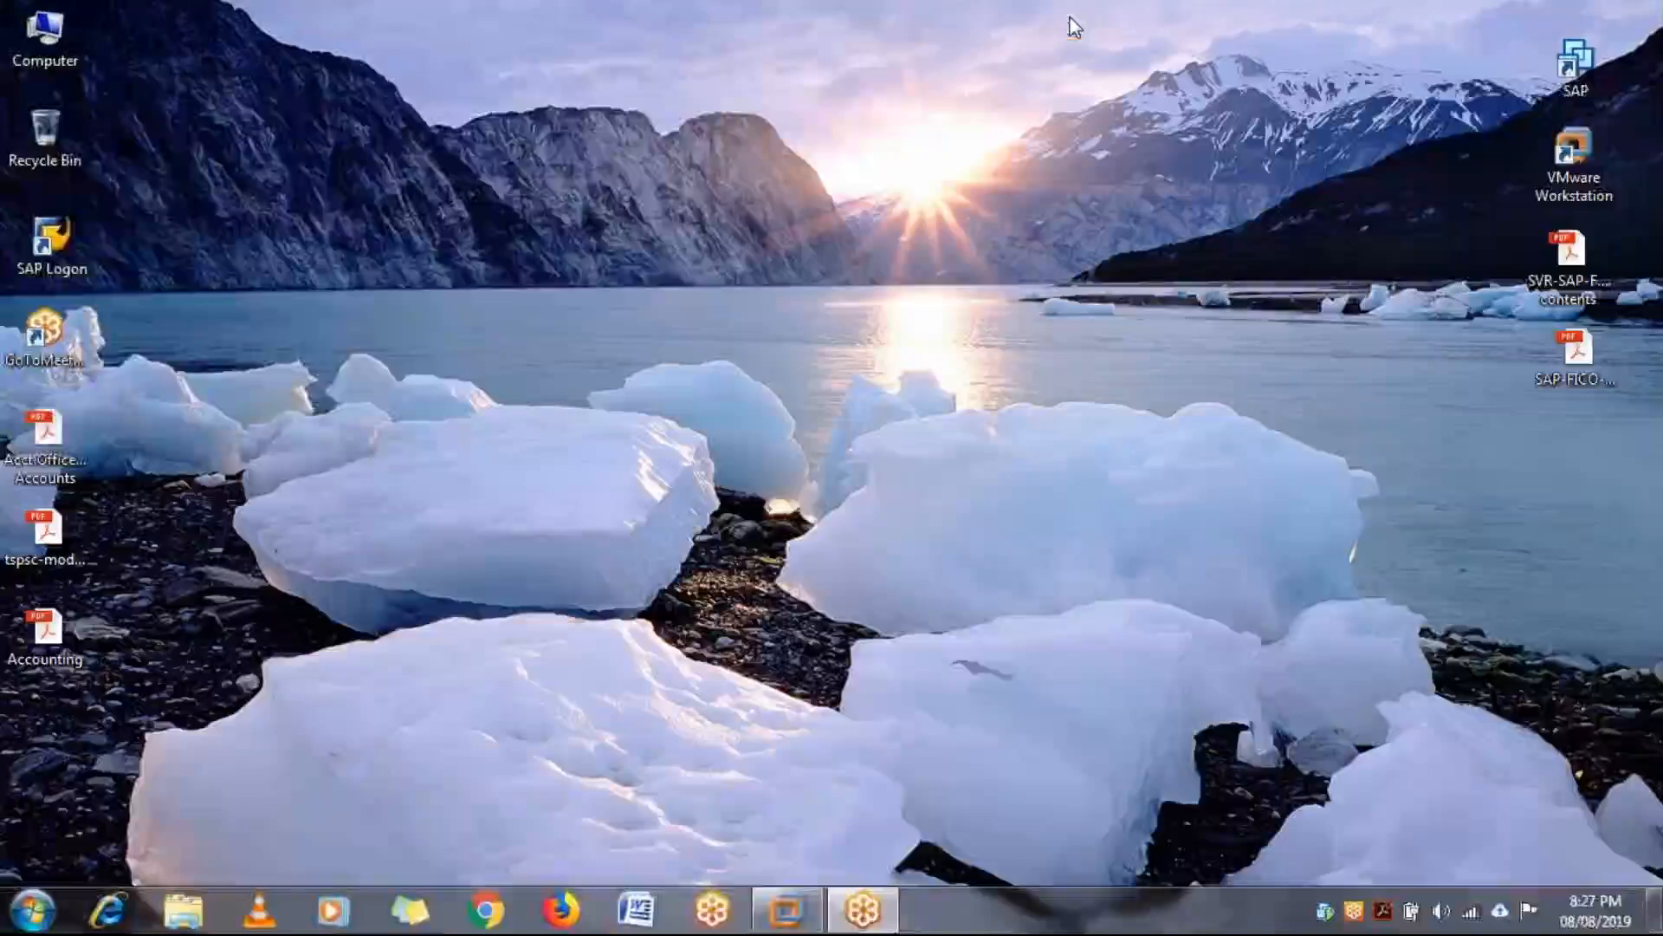
left_click(784, 925)
key("Return")
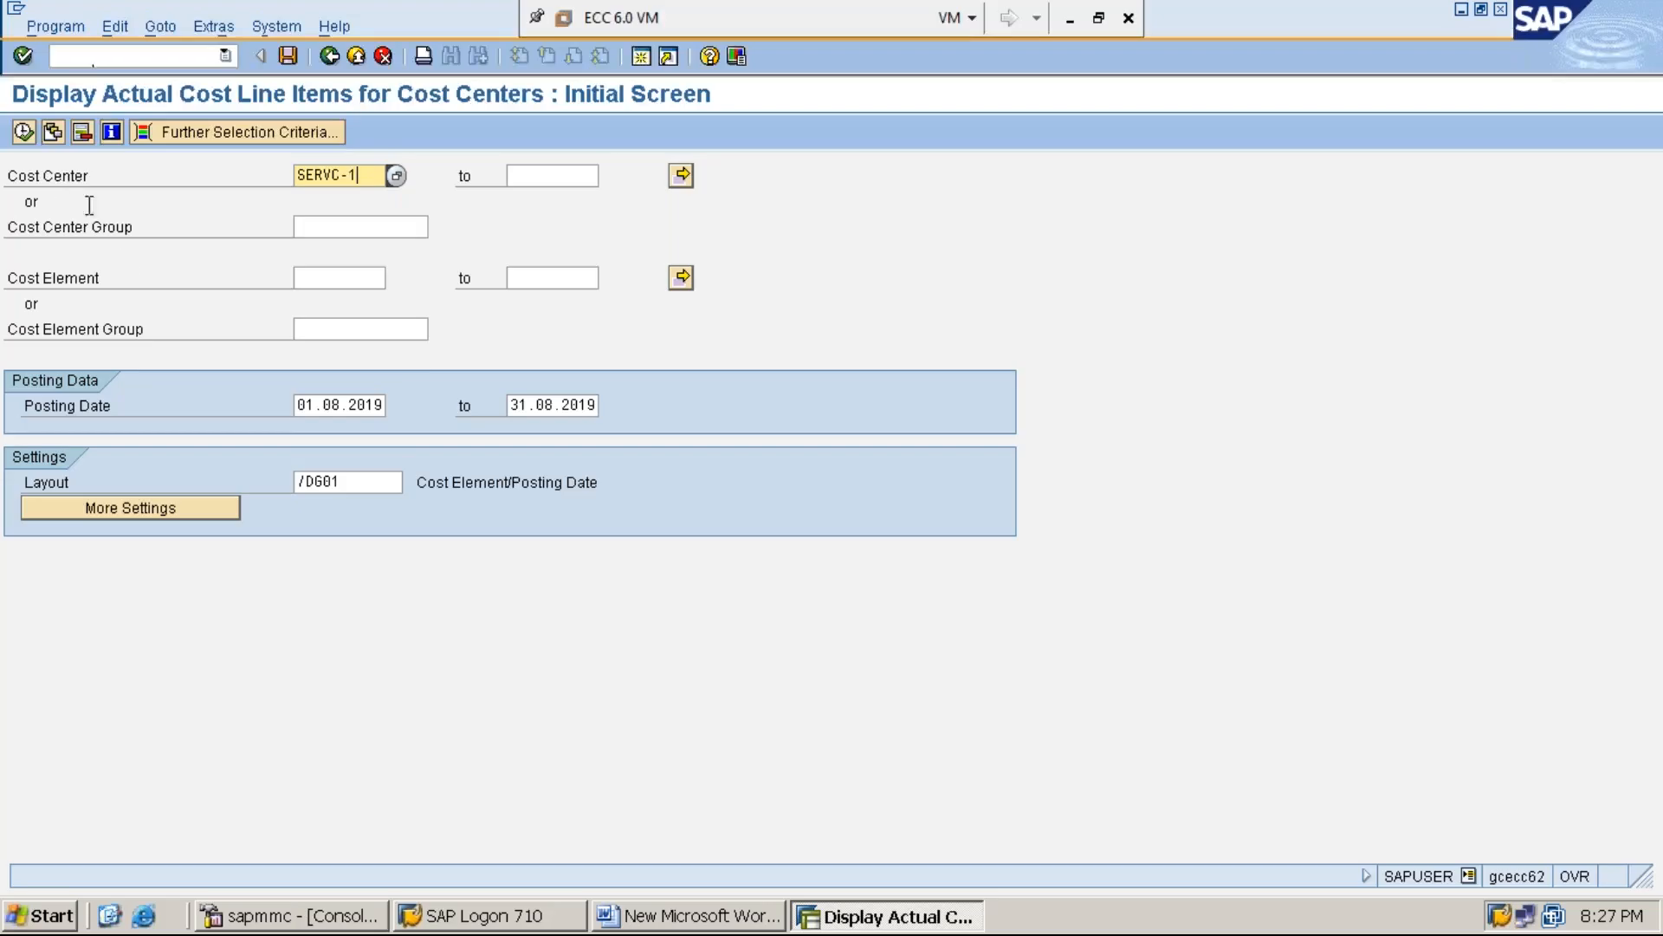
Execute the line item report for cost center SERVC-1 and check the assessment items and the total at its end
left_click(24, 132)
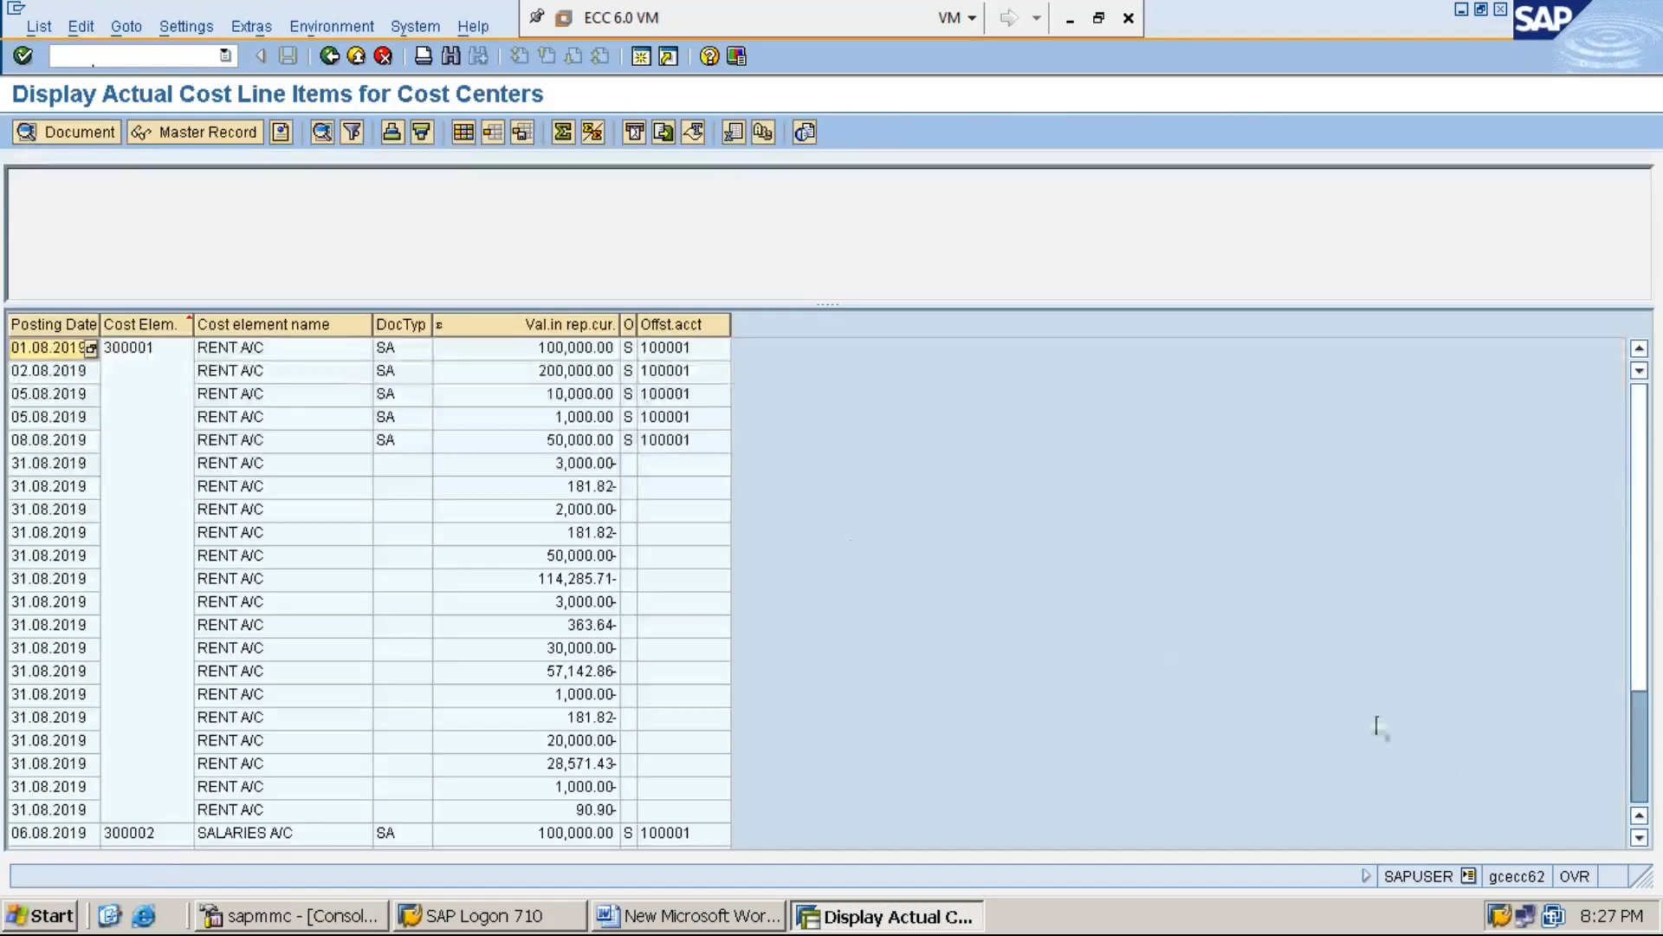
left_click(1640, 837)
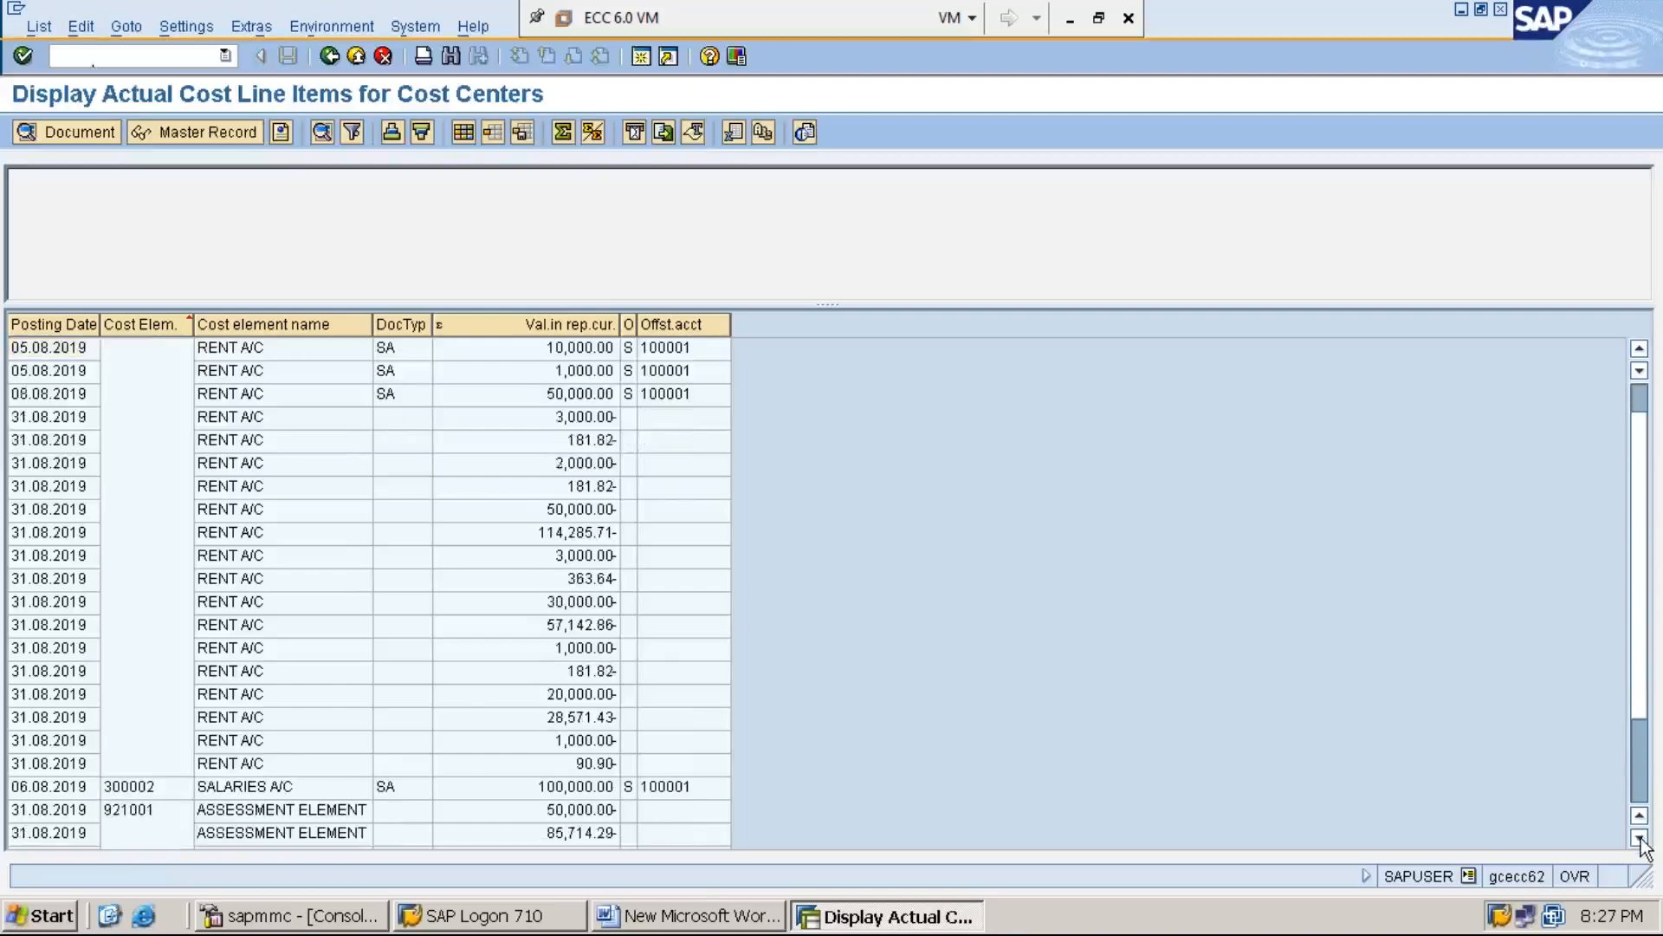
left_click(1640, 838)
left_click(1640, 838)
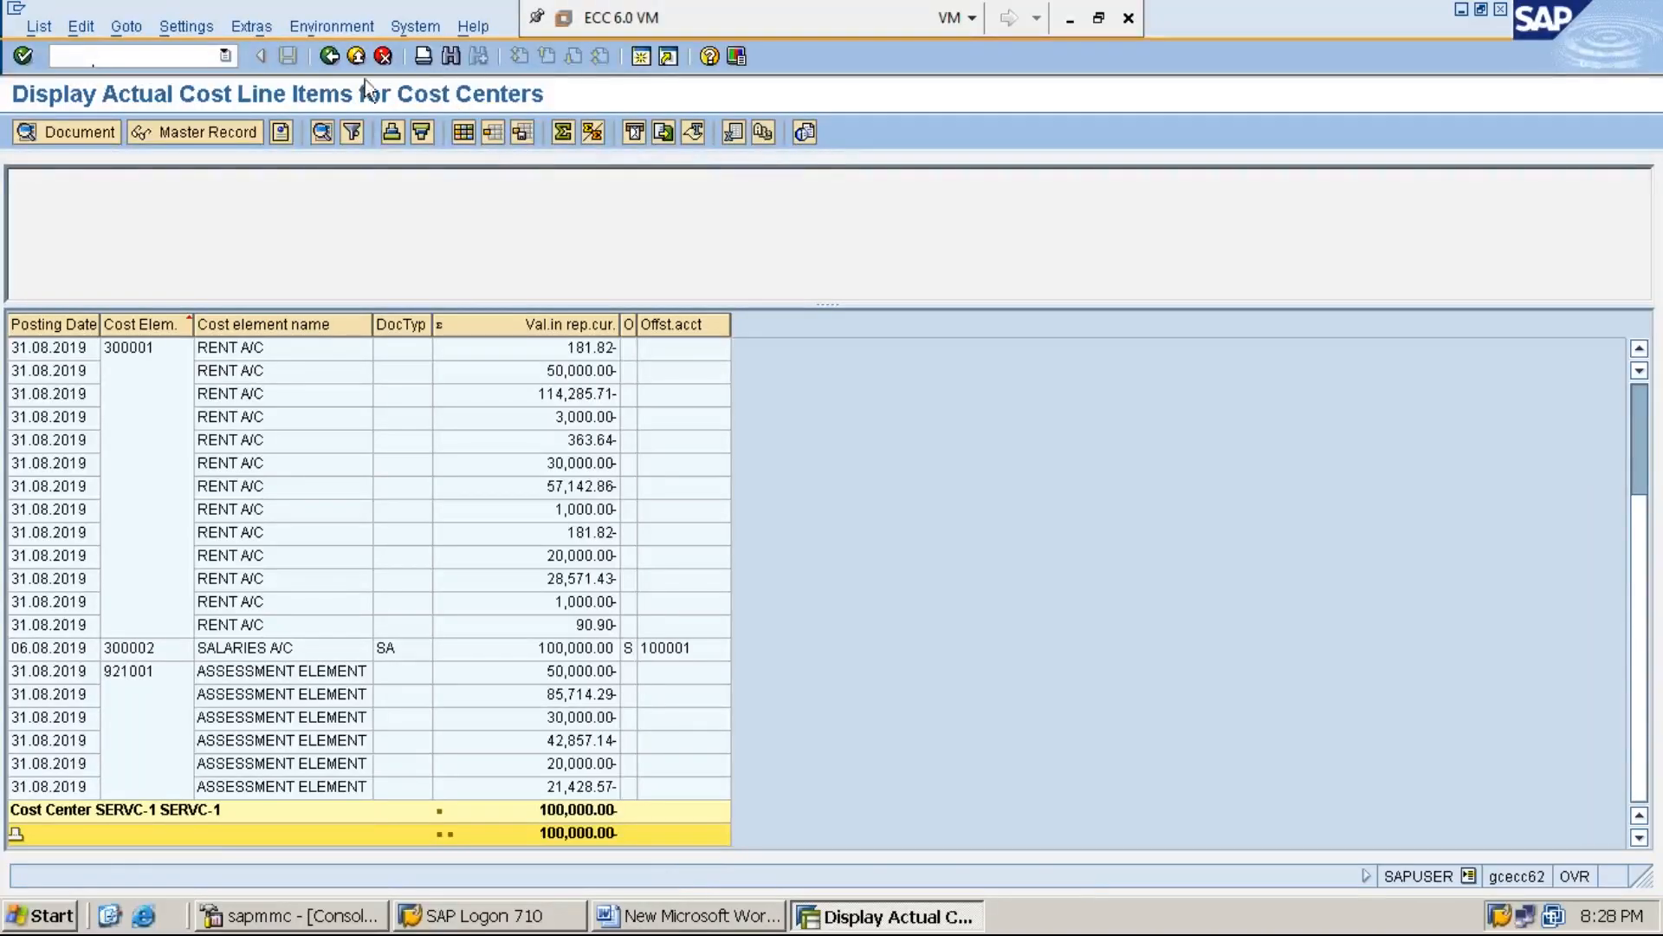
Open transaction KSB1 in an additional SAP session, keeping the SERVC-1 line item report open
left_click(642, 56)
key("F3")
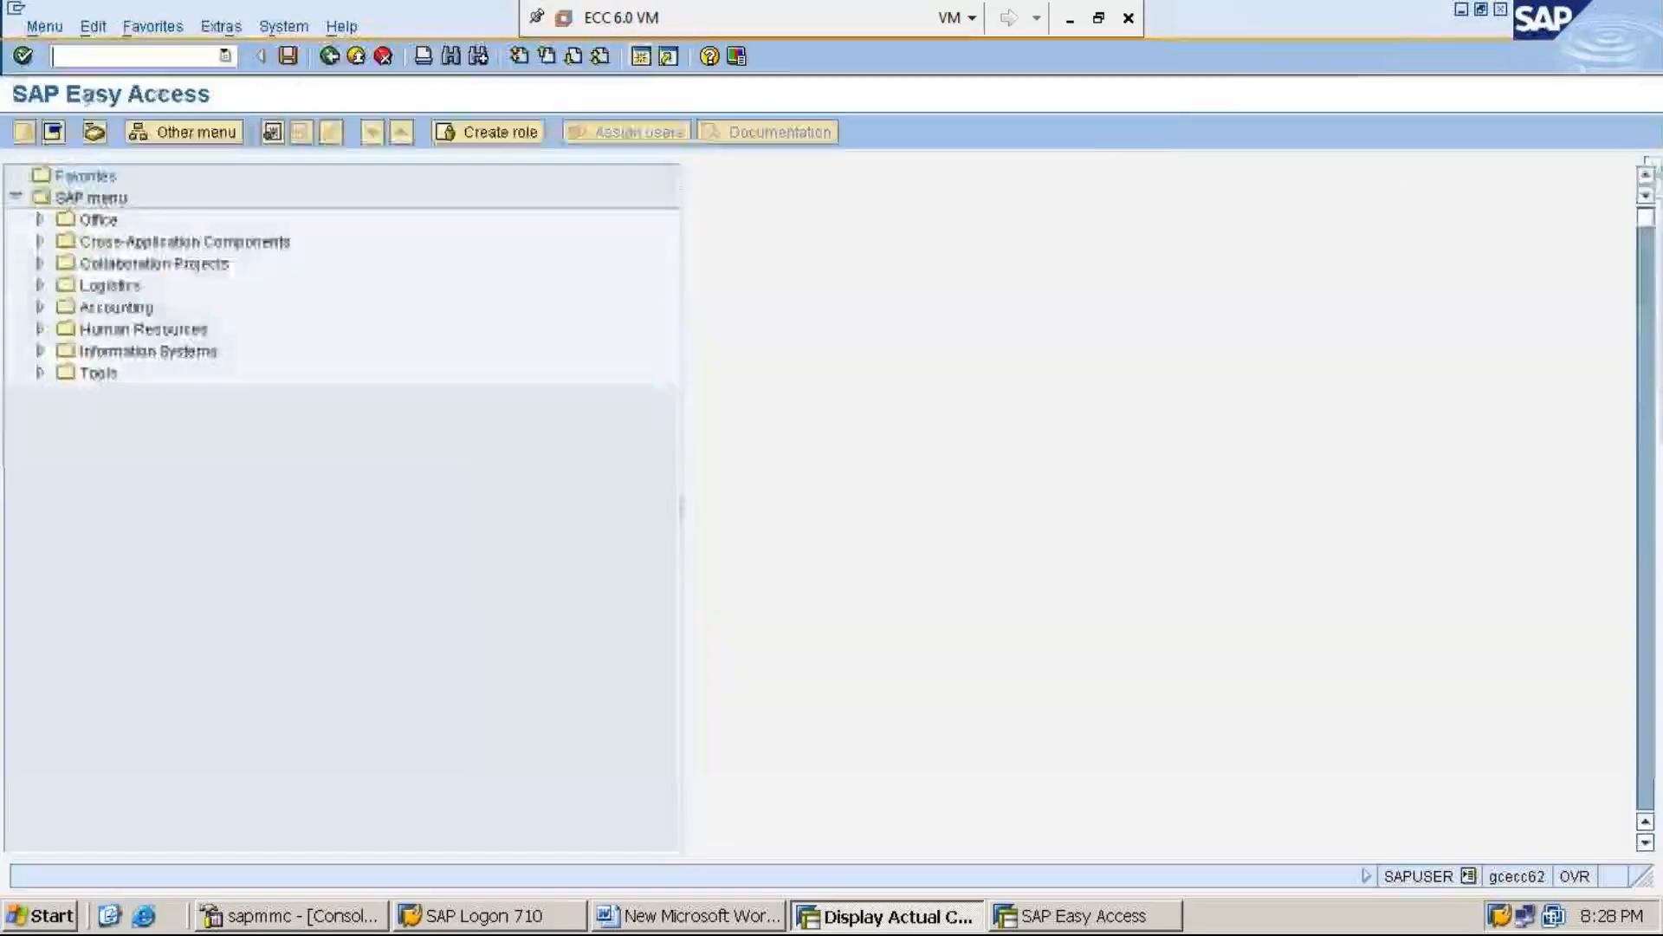
type("/oKSB1")
key("Return")
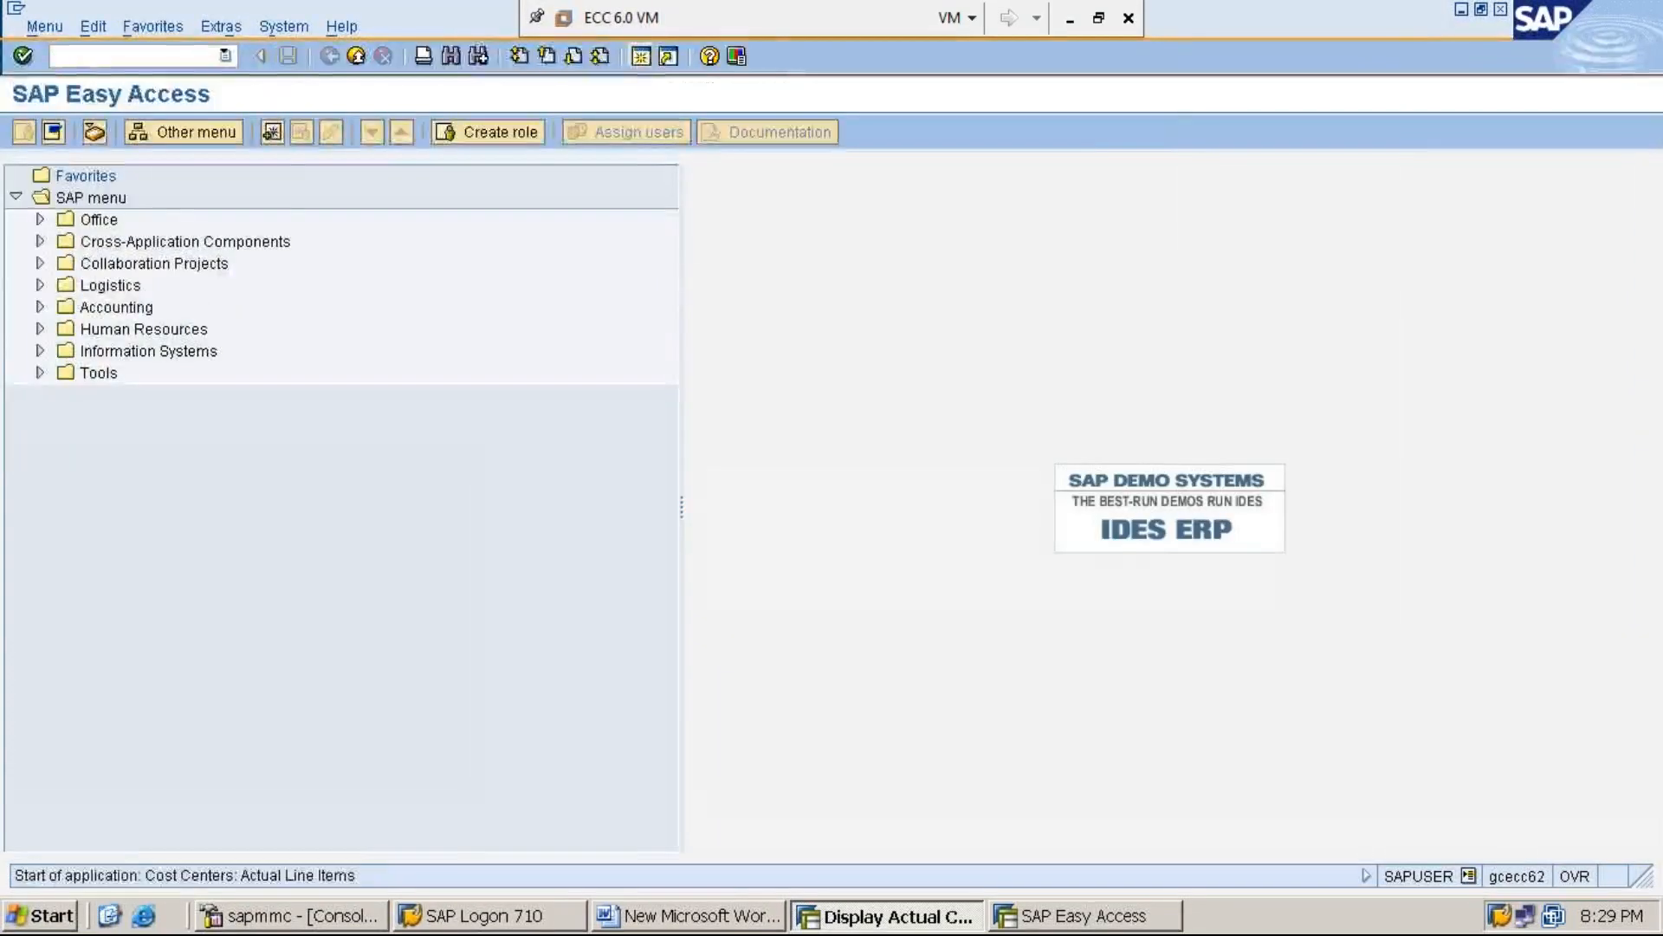
Set the cost center range of the line item report from PRODN-1 to PRODN-3
key("Delete")
key("Delete")
key("Delete")
key("Delete")
key("Delete")
type("P")
key("Down")
key("Return")
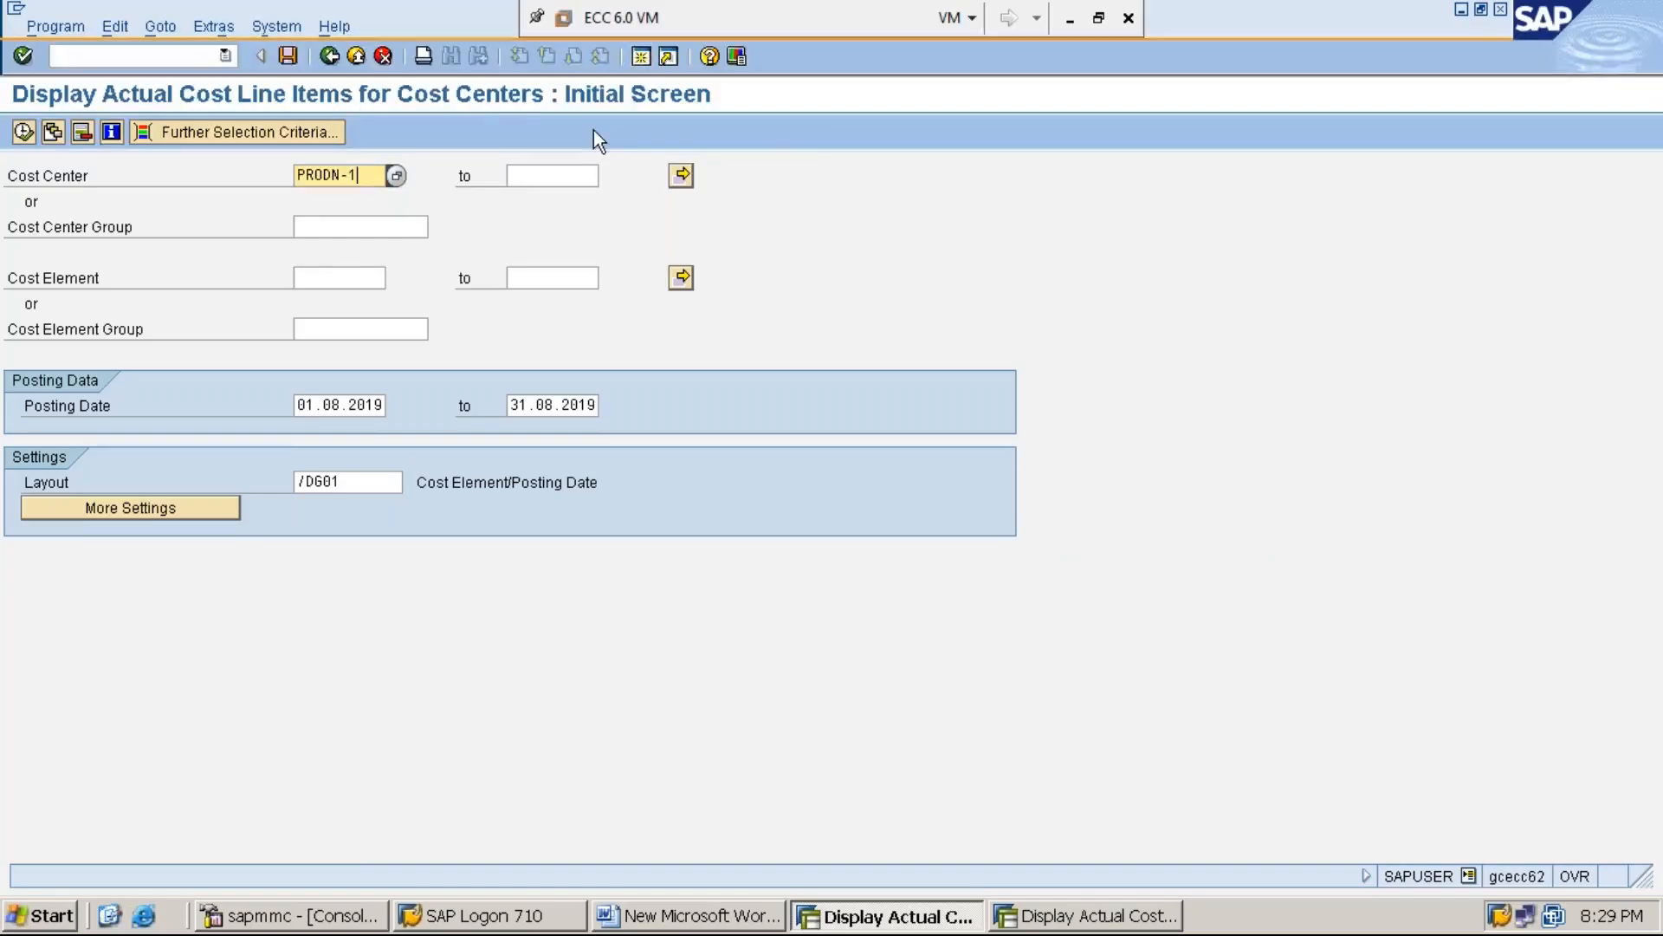
key("Tab")
type("P")
key("Down")
key("Return")
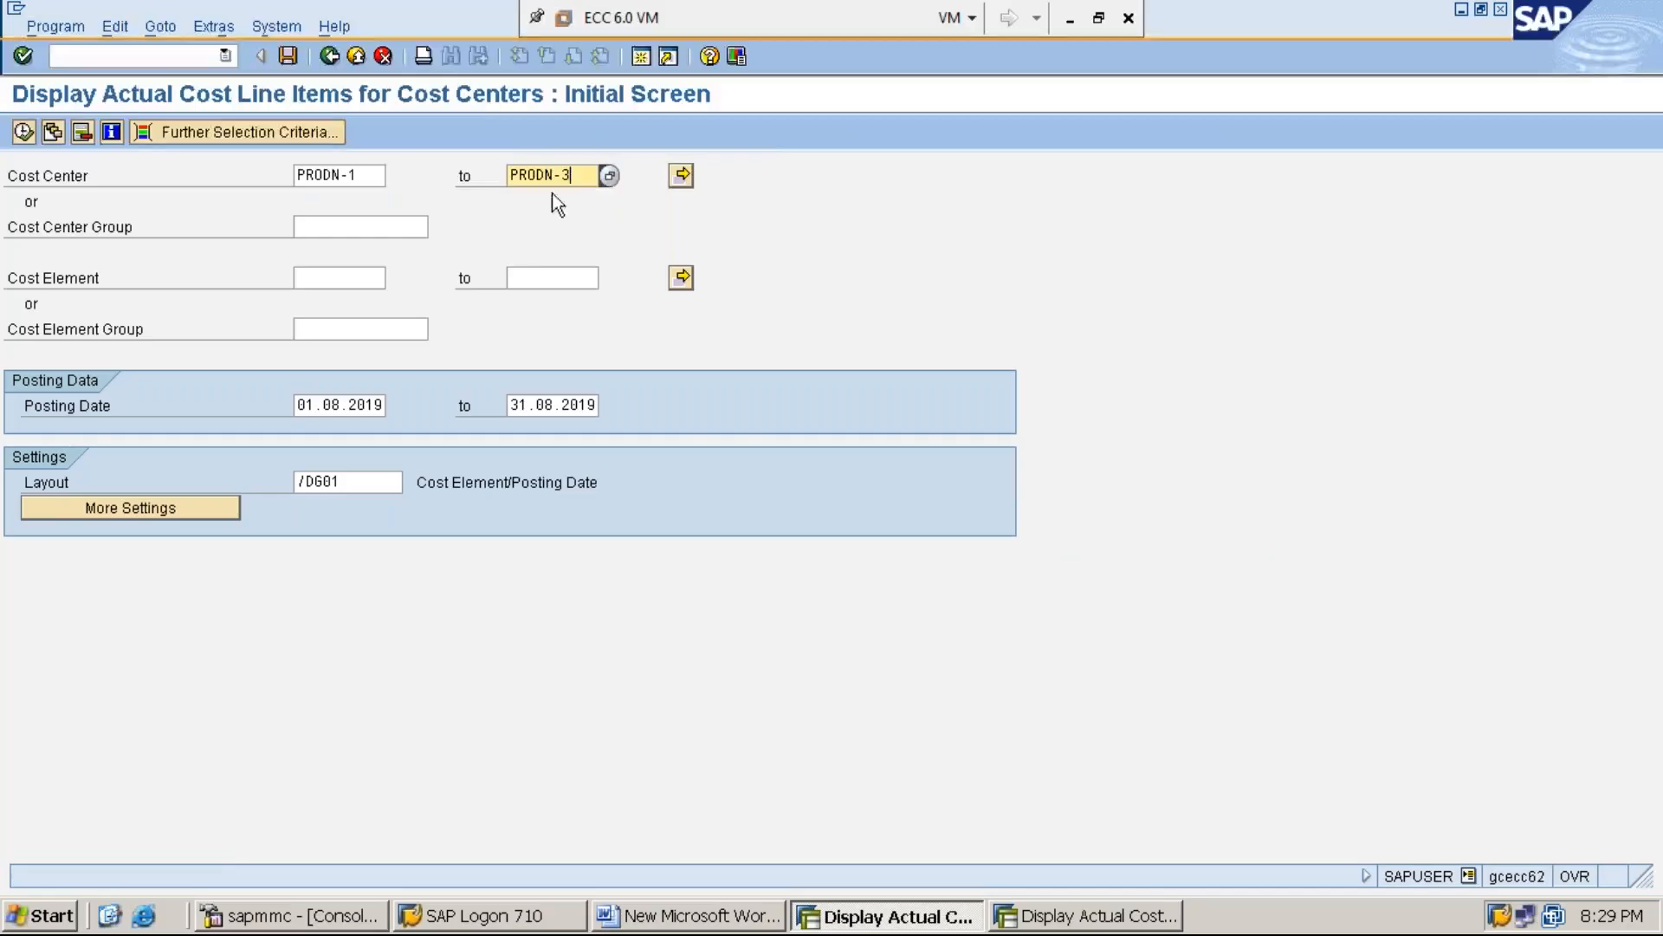
Execute the line item report for the production cost centers and check the ASSESSMENT ELEMENT items of each cost center
left_click(306, 405)
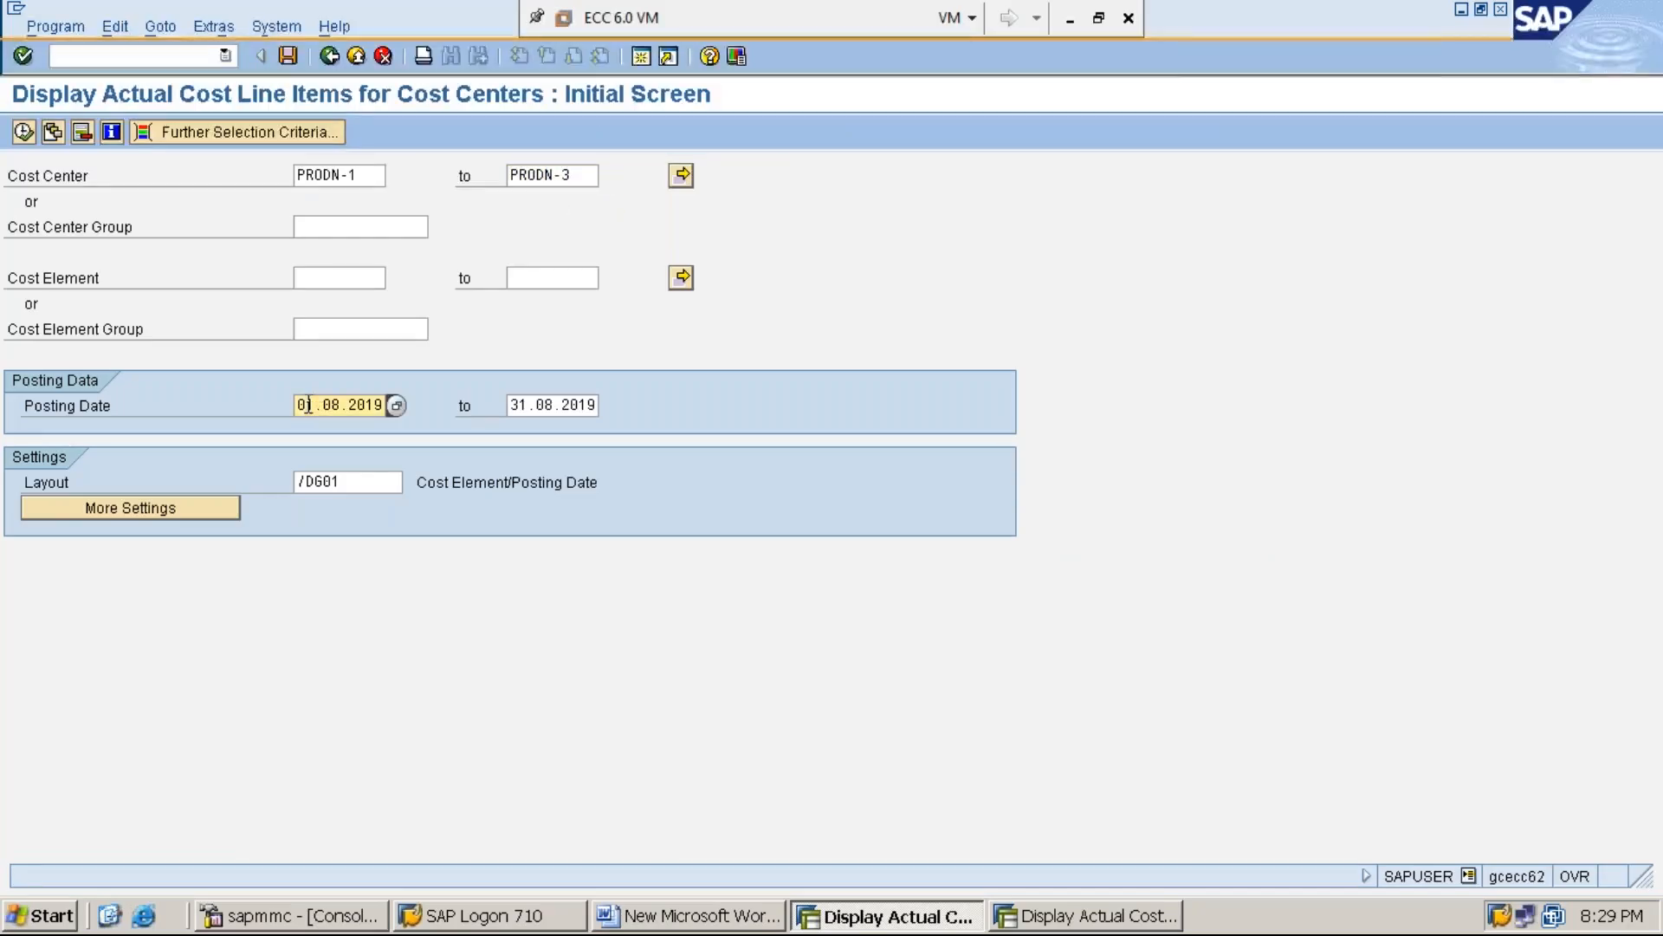
type("8")
left_click(24, 133)
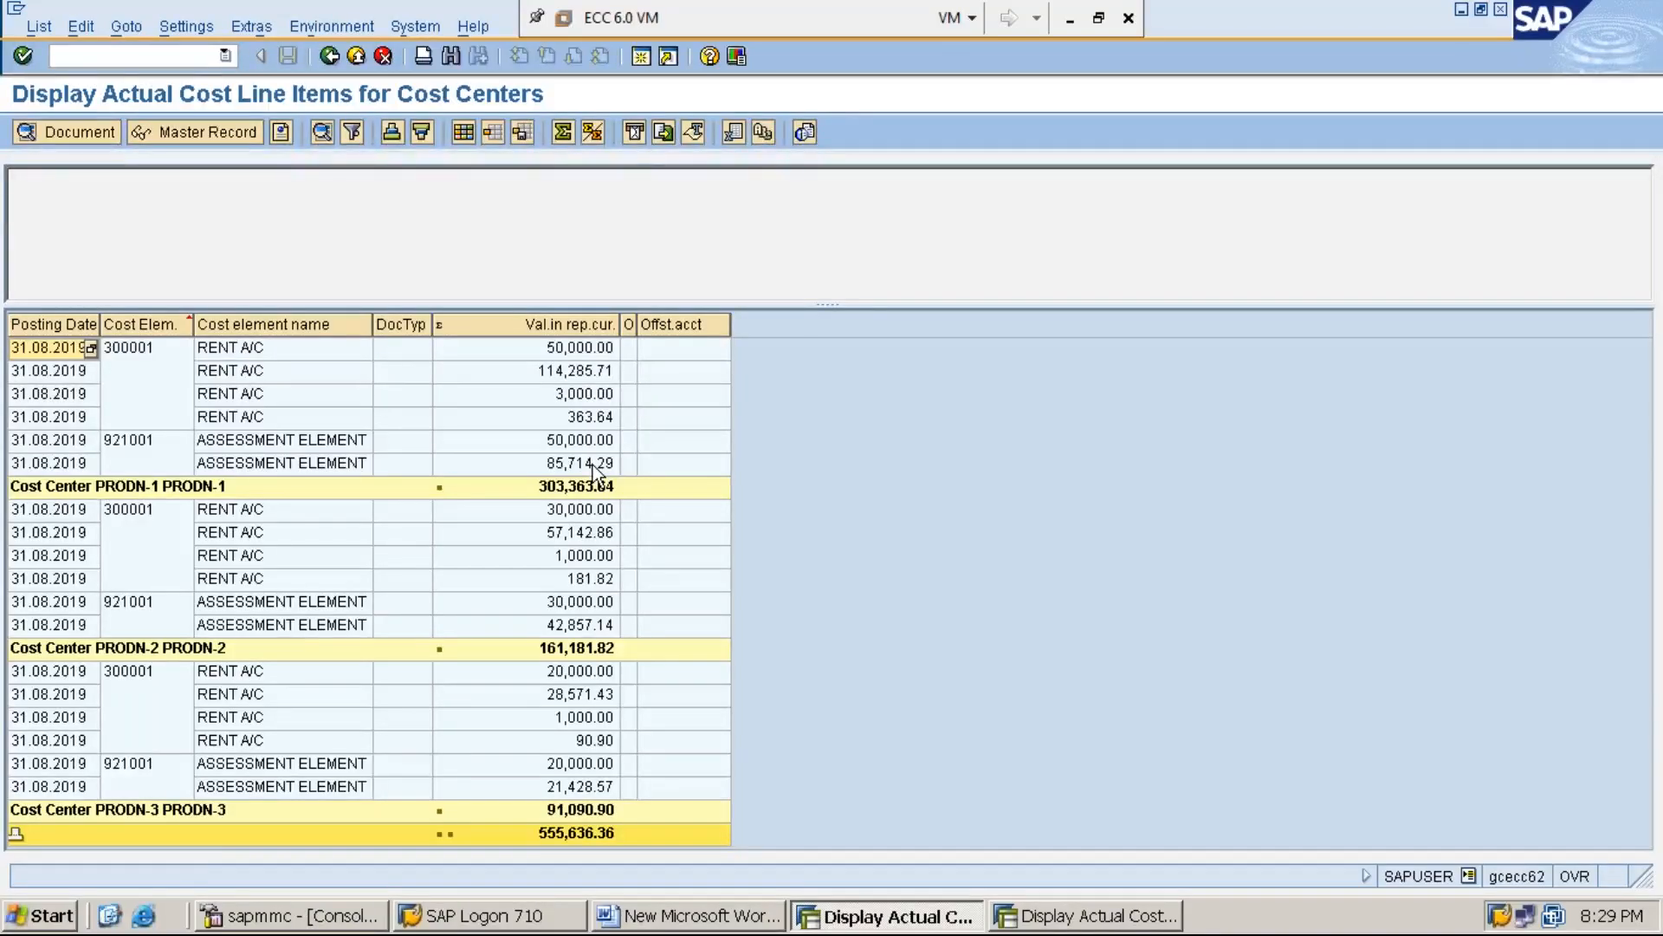
left_click(593, 464)
left_click(593, 443)
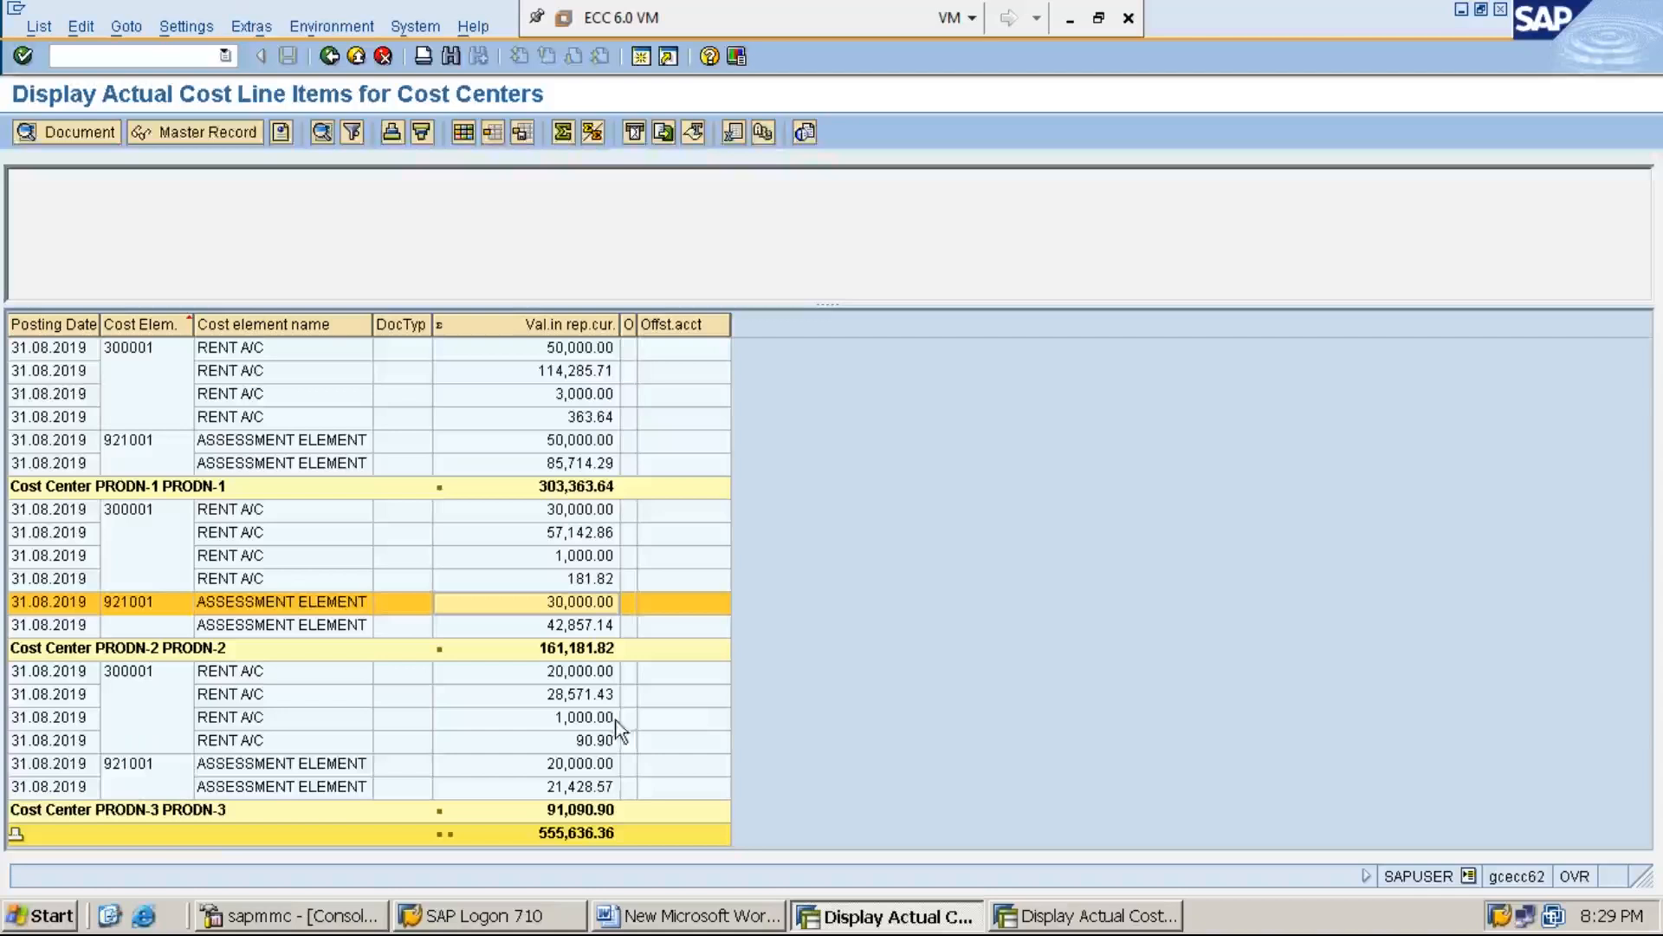
left_click(608, 767)
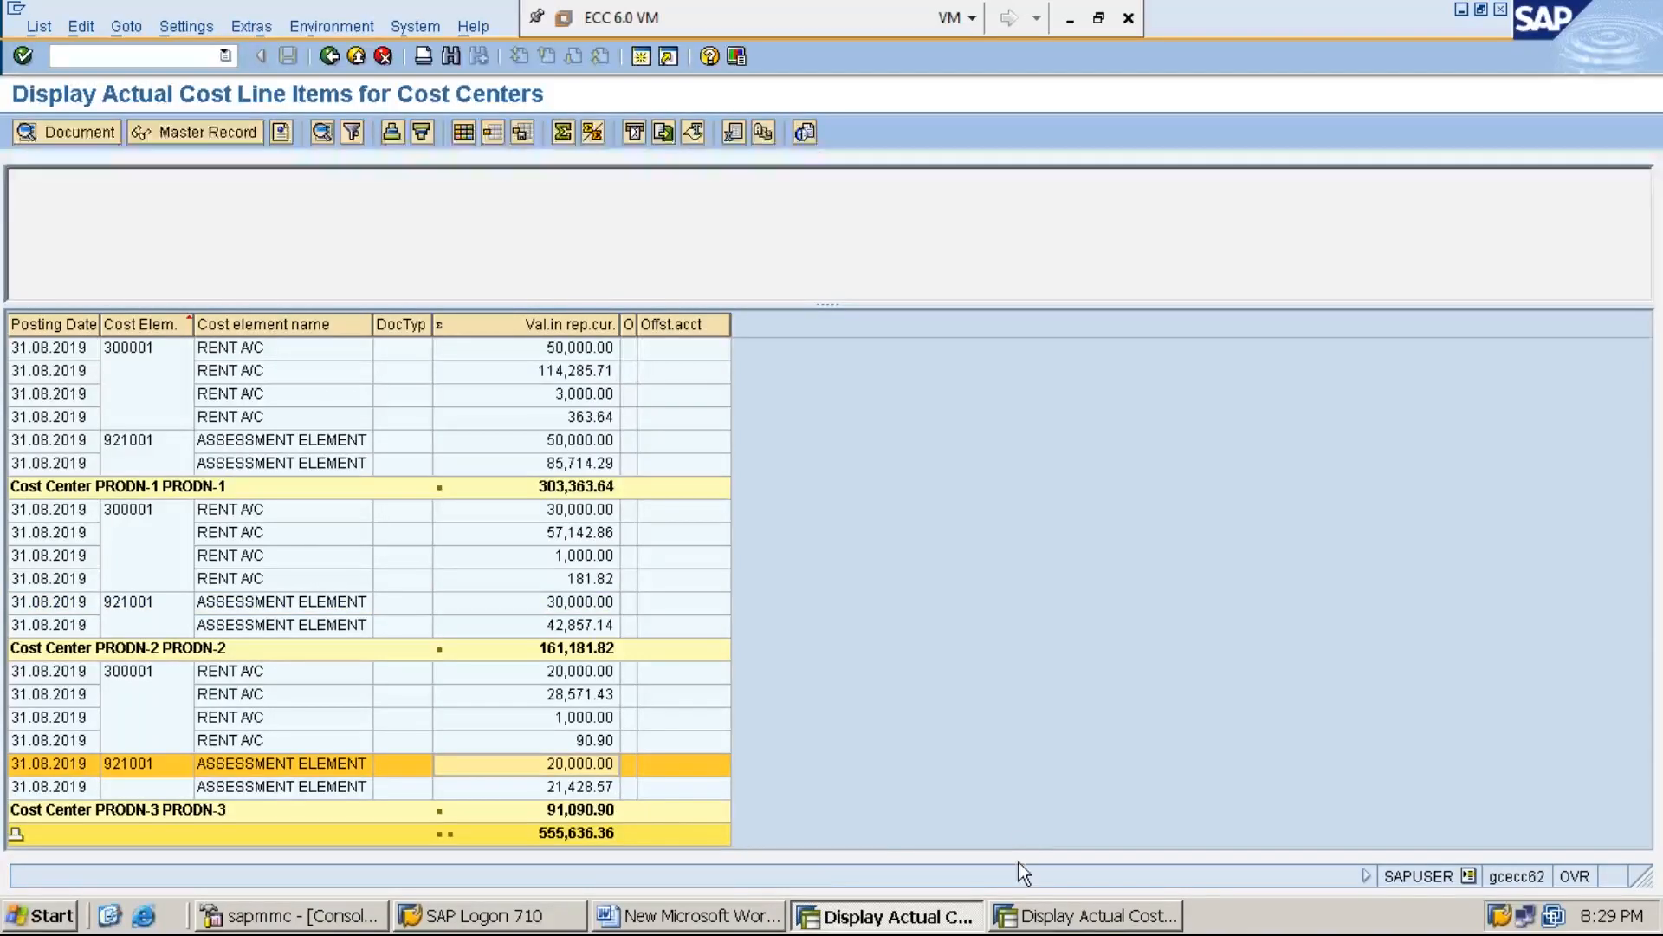
Return to the SERVC-1 line item report and check its RENT A/C postings against the amounts credited
left_click(1065, 924)
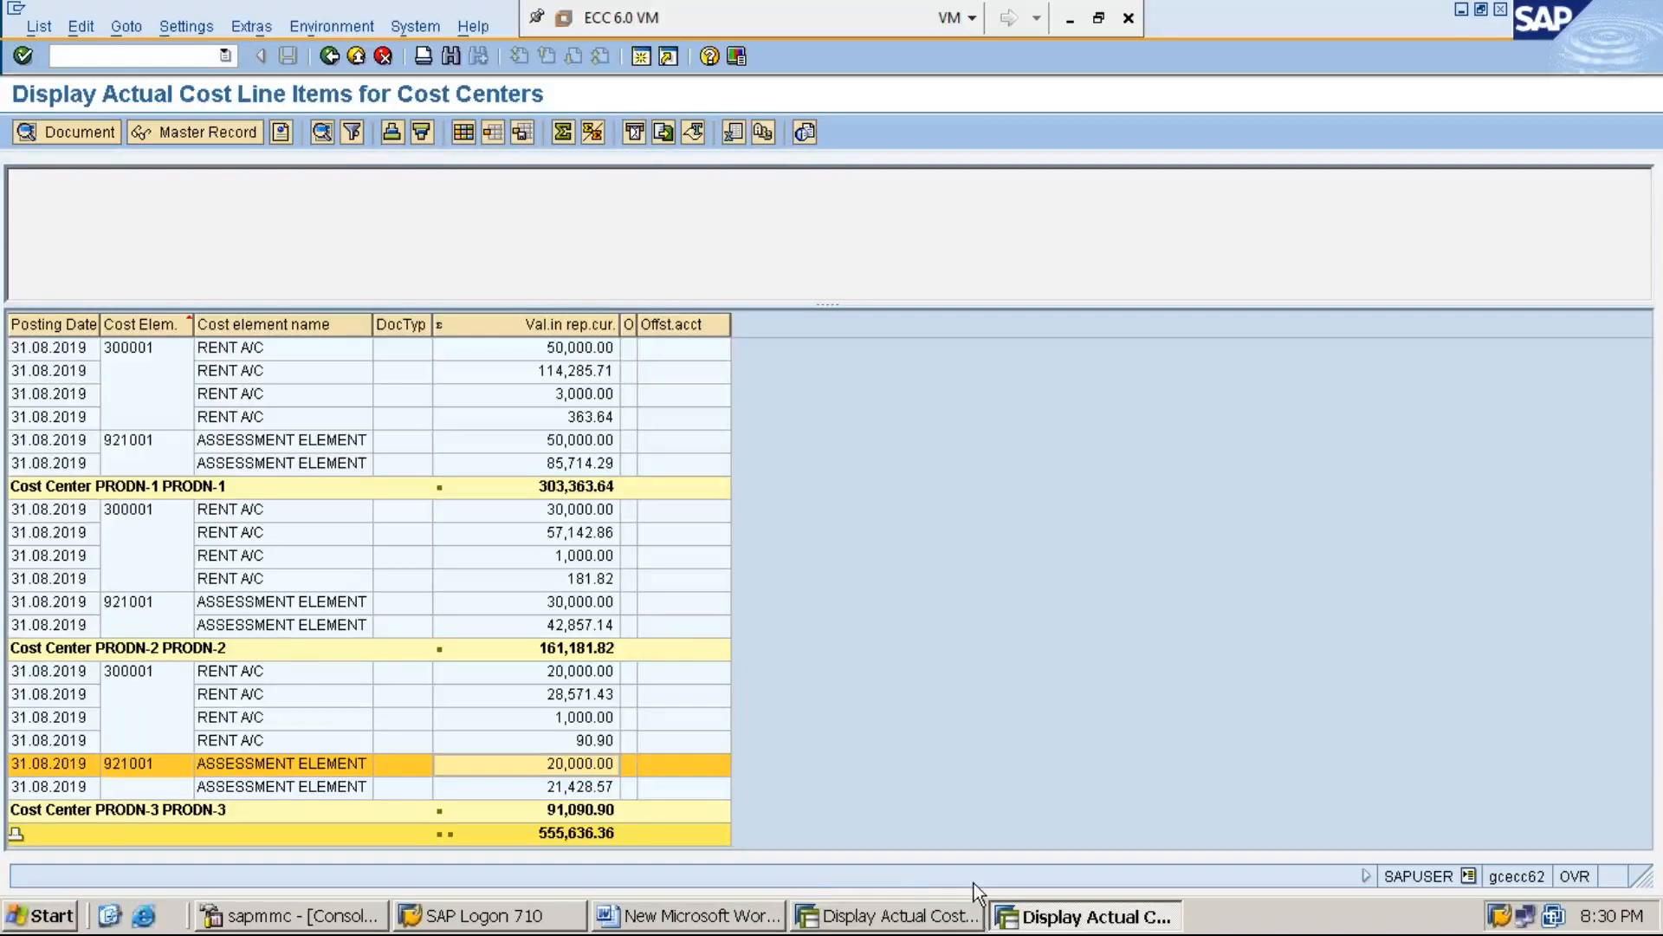
left_click(915, 926)
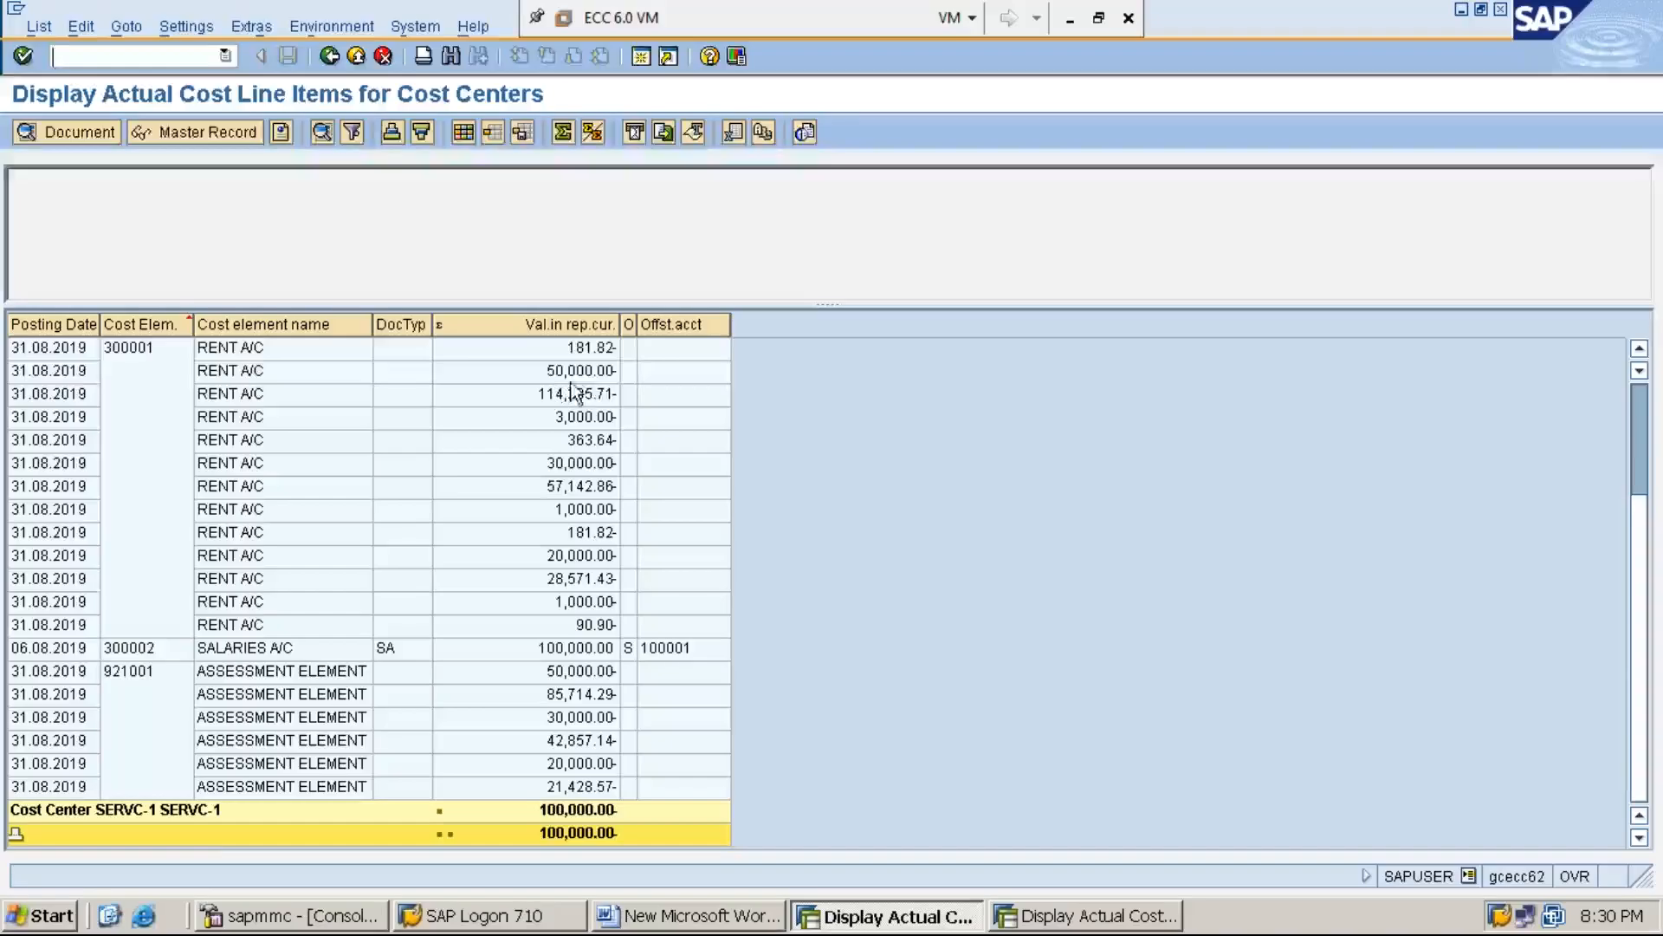
left_click(593, 375)
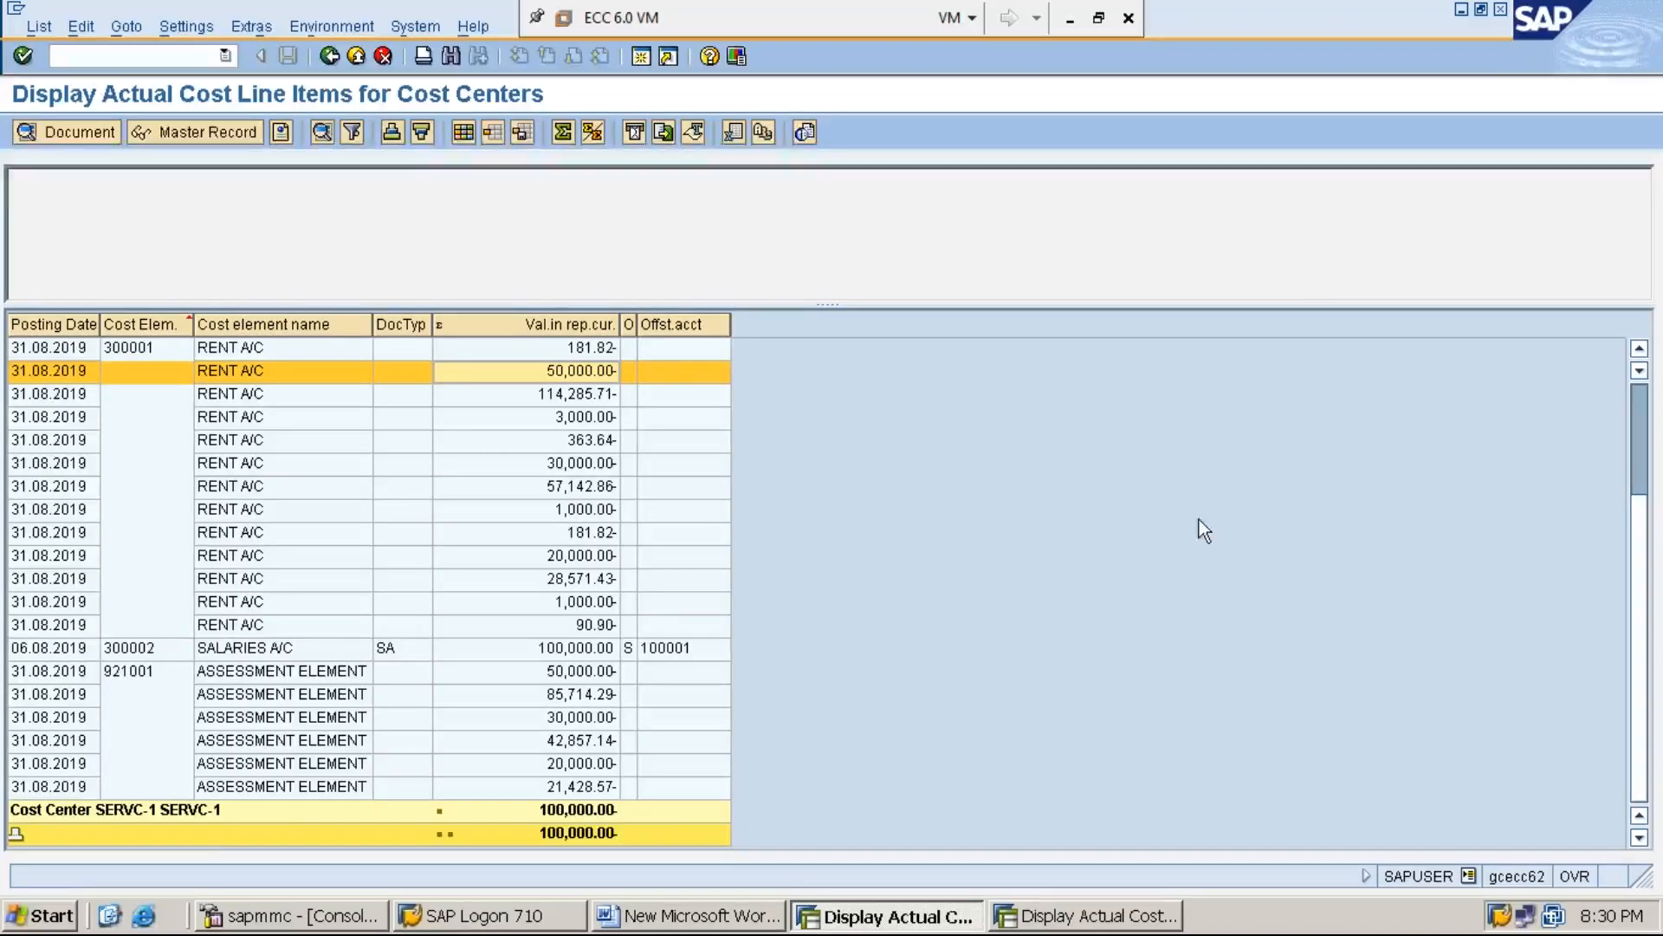
scroll(1643, 422, "up", 3)
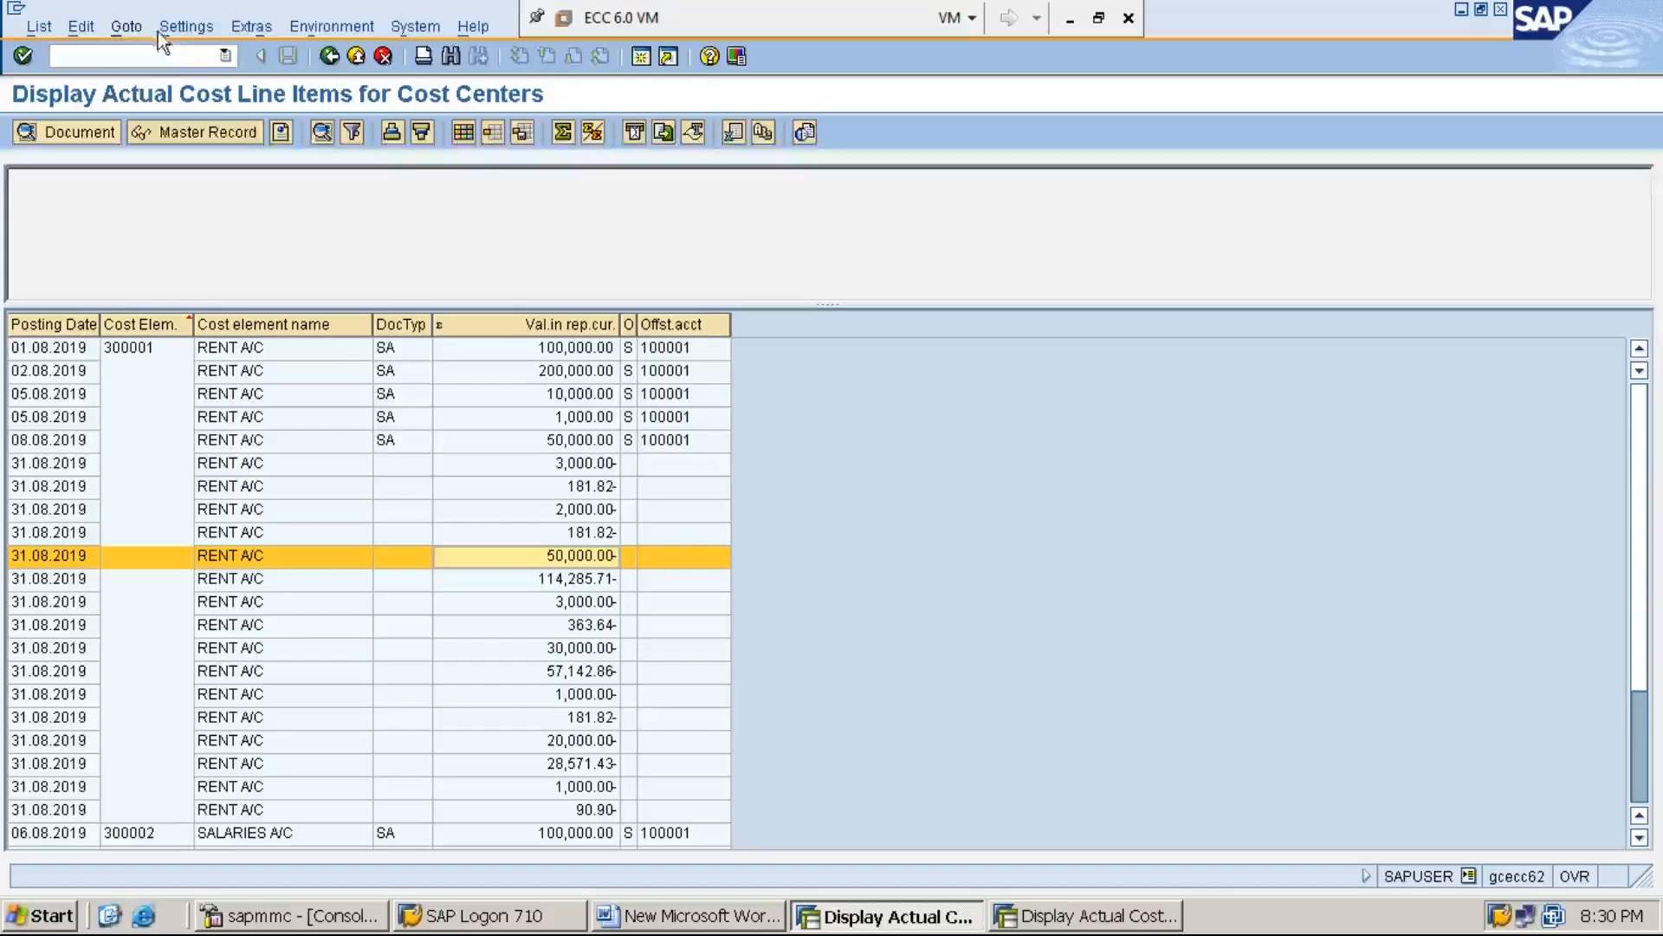
Display document 31 of company code MMI1 in transaction FB03 and compare it with the production cost centers' line items
left_click(162, 58)
type("/NFB03")
key("Return")
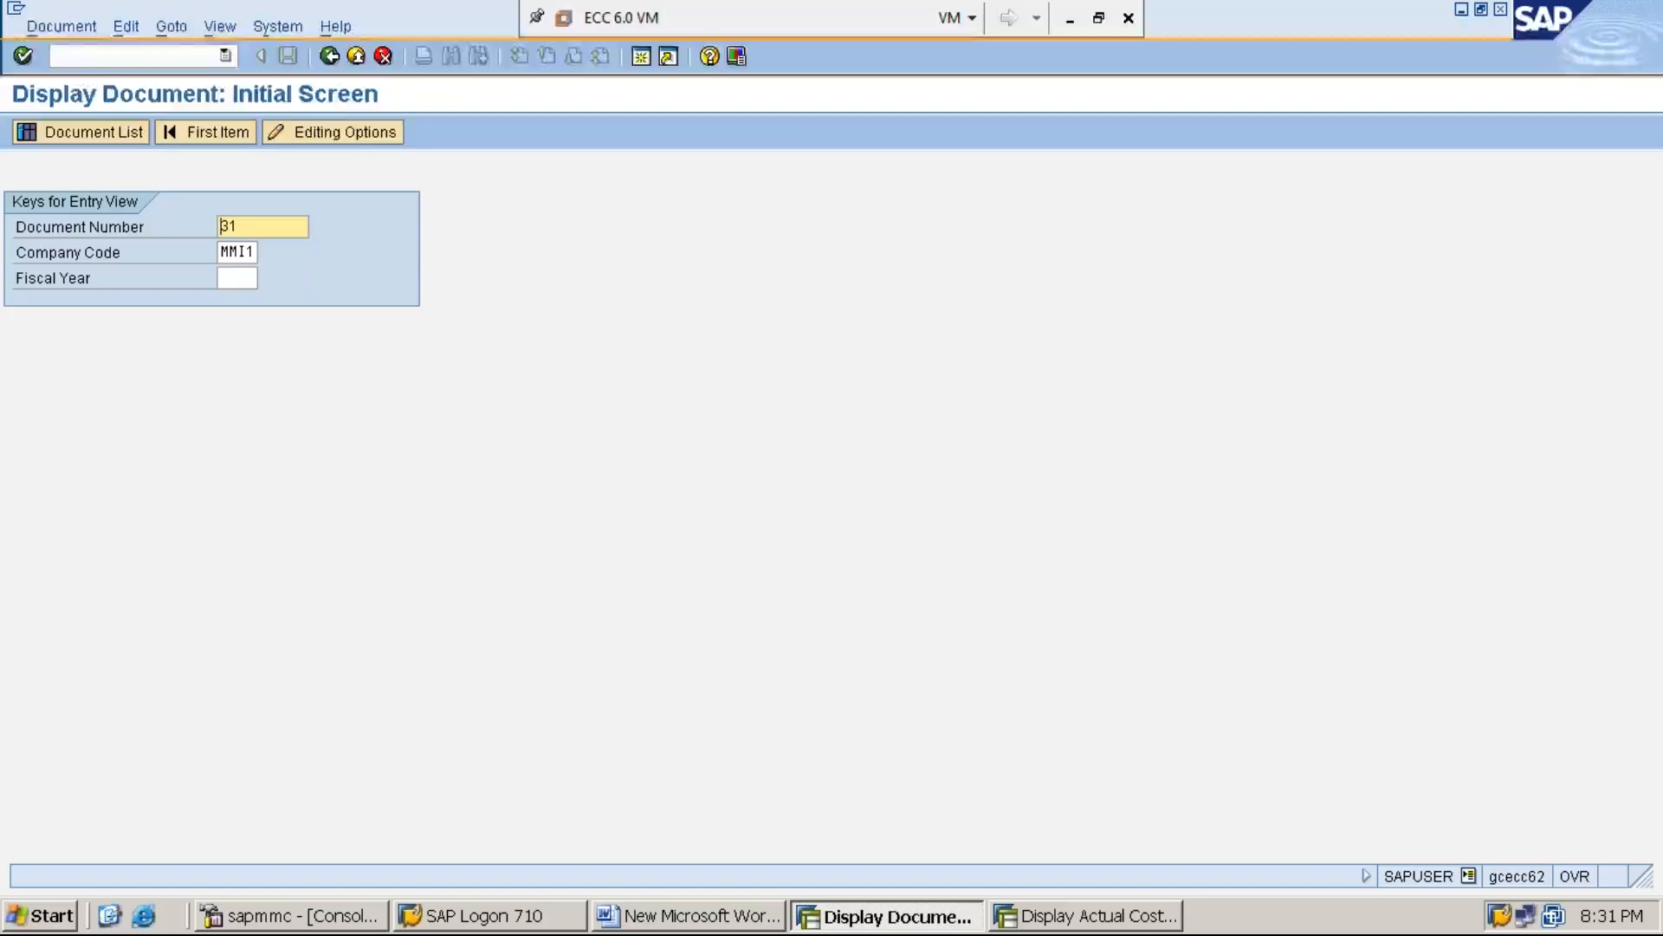
left_click(237, 279)
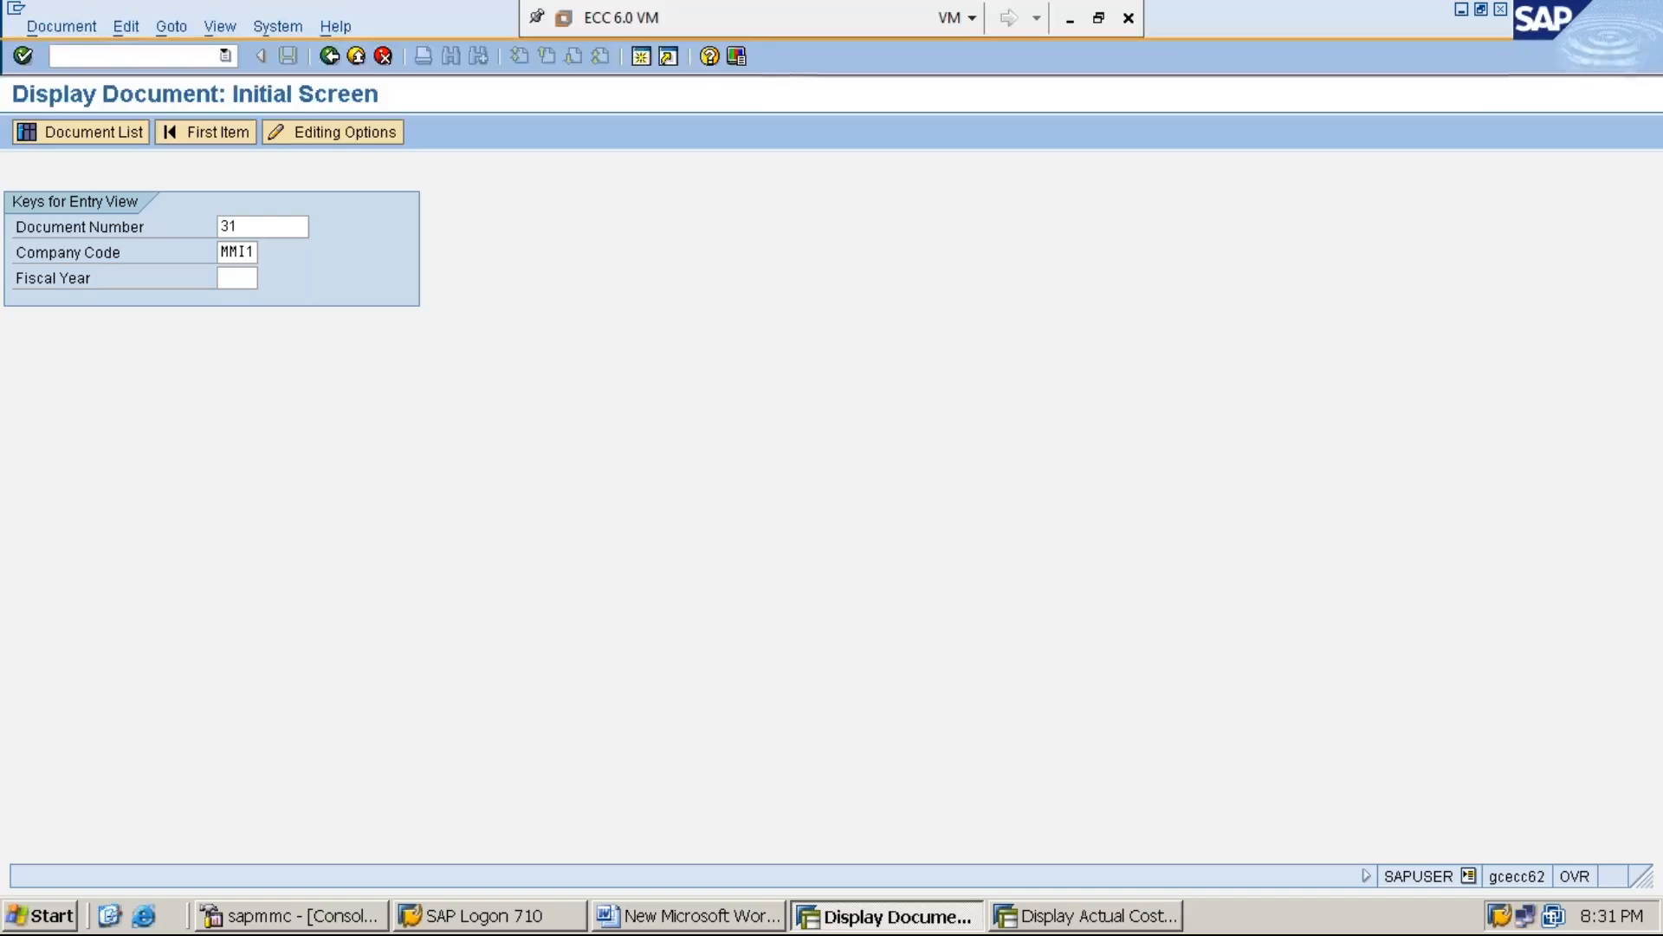
key("Return")
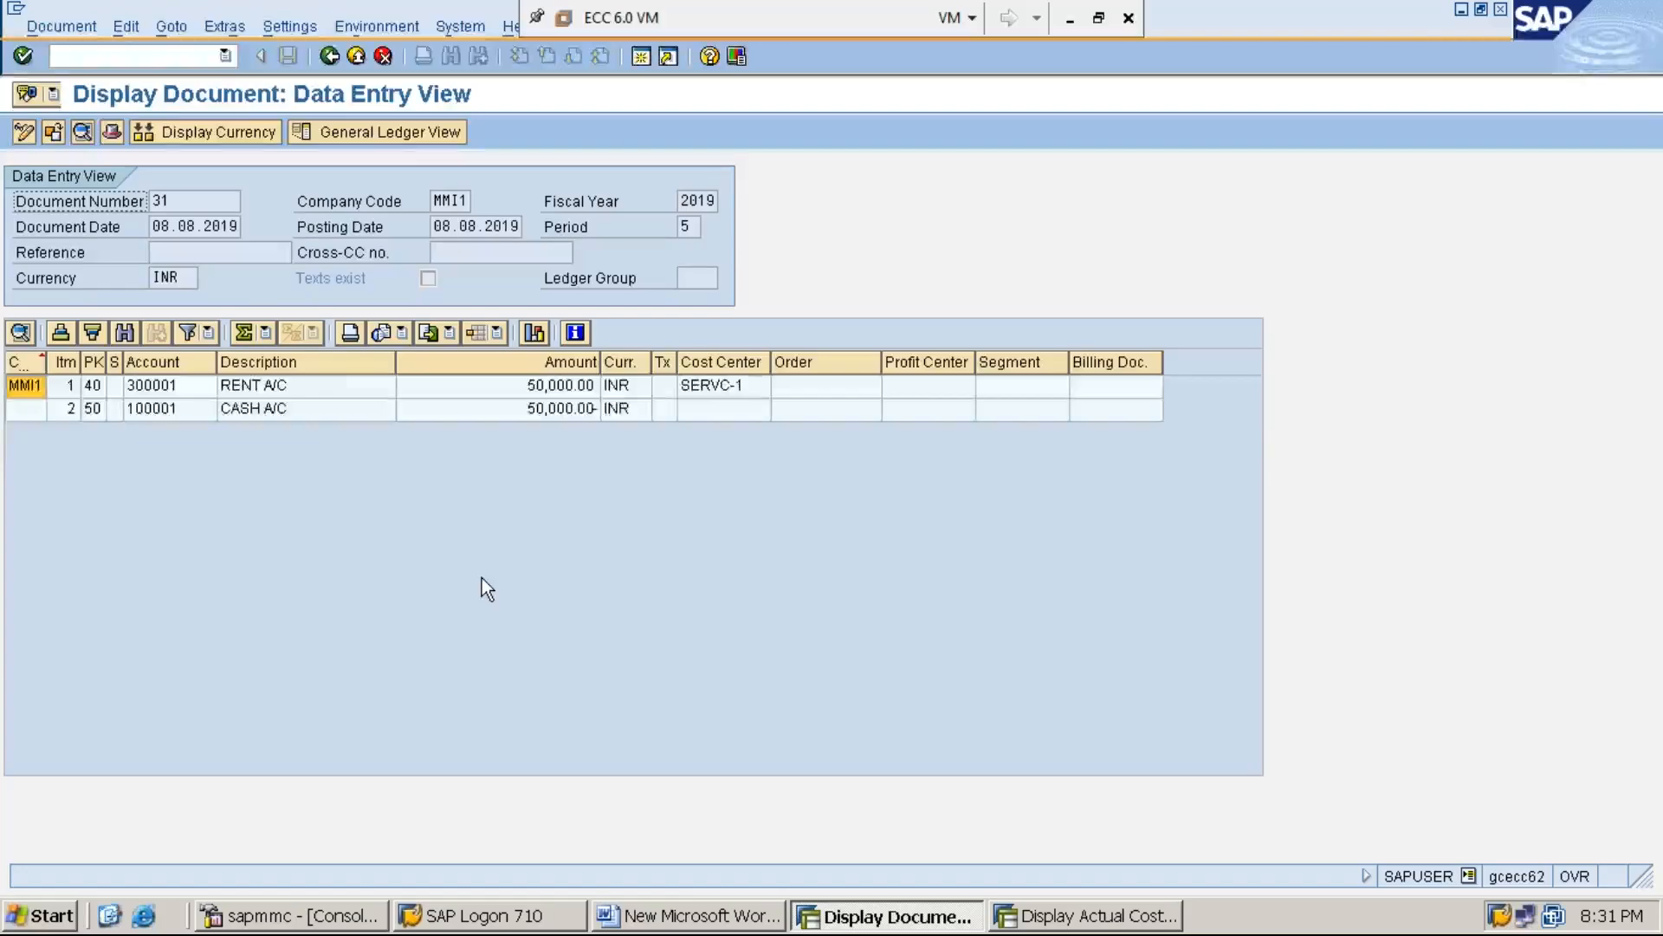
left_click(1120, 919)
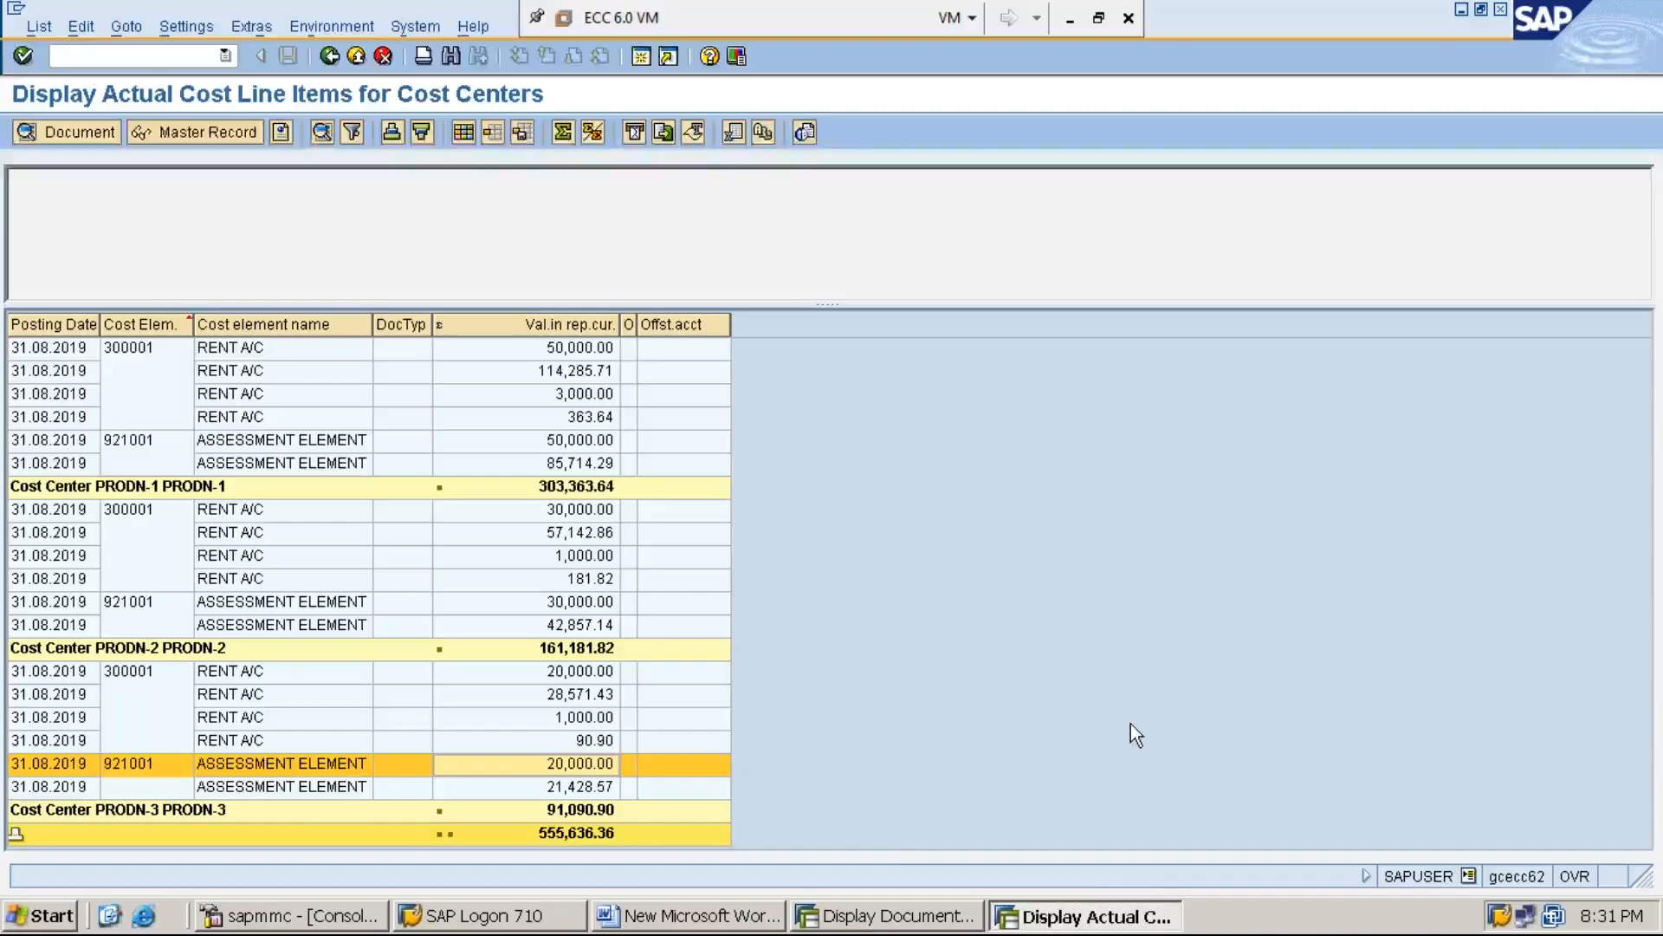
left_click(892, 919)
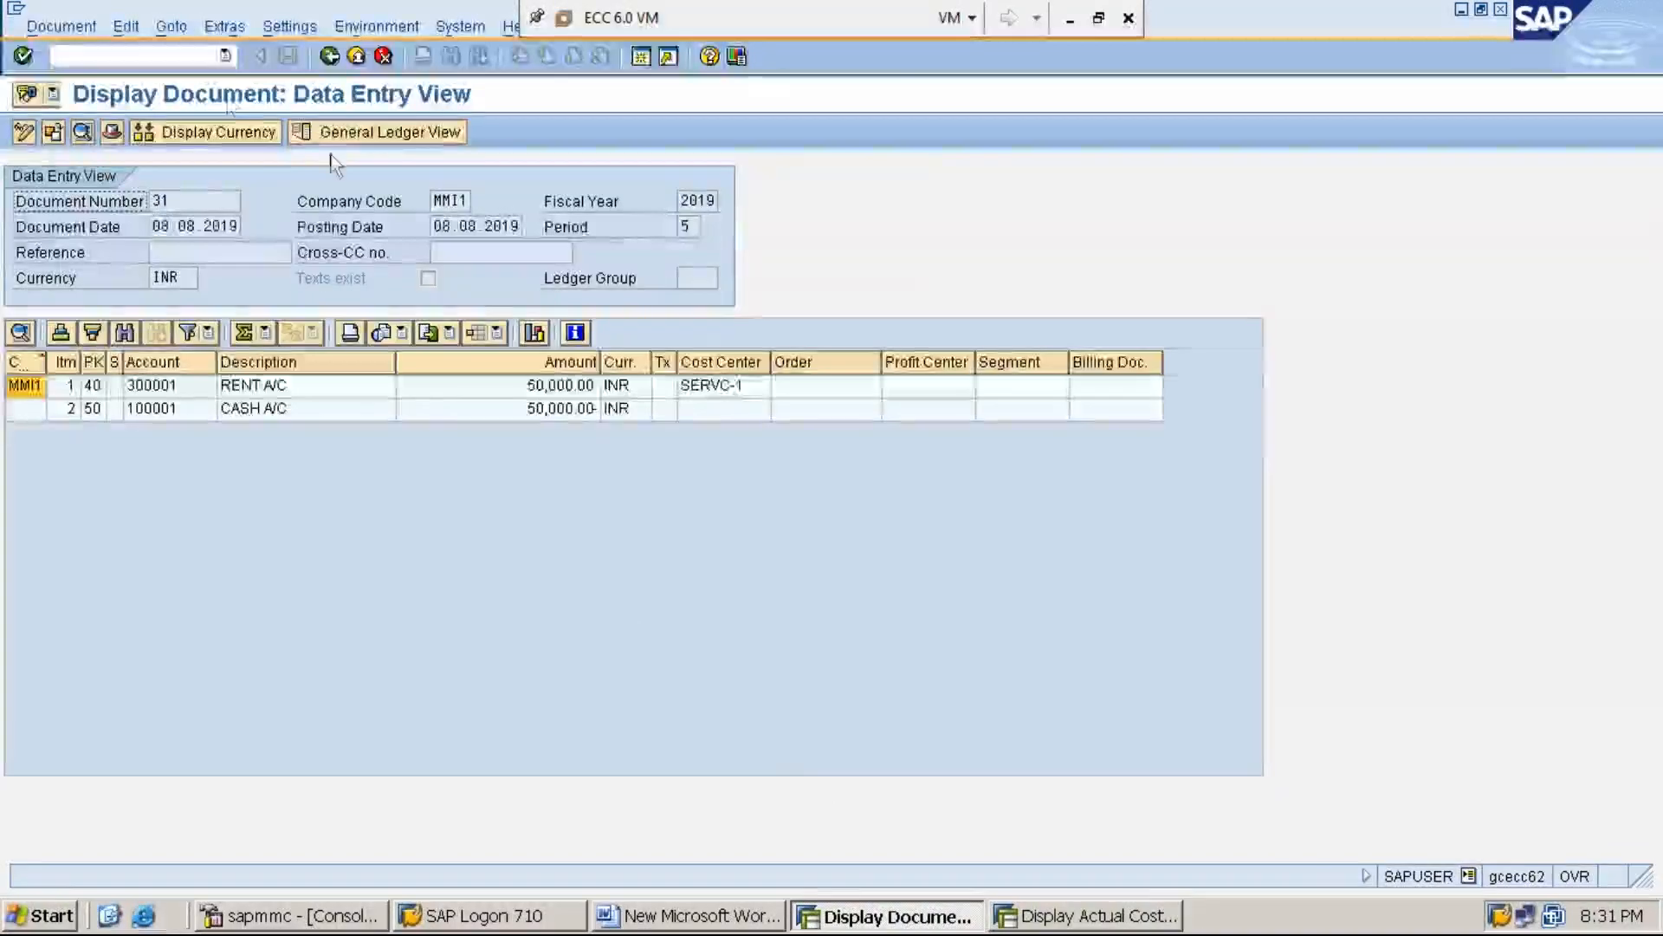
Start transaction KSB1 and set the cost center to SERVC-1
left_click(200, 58)
type("/N")
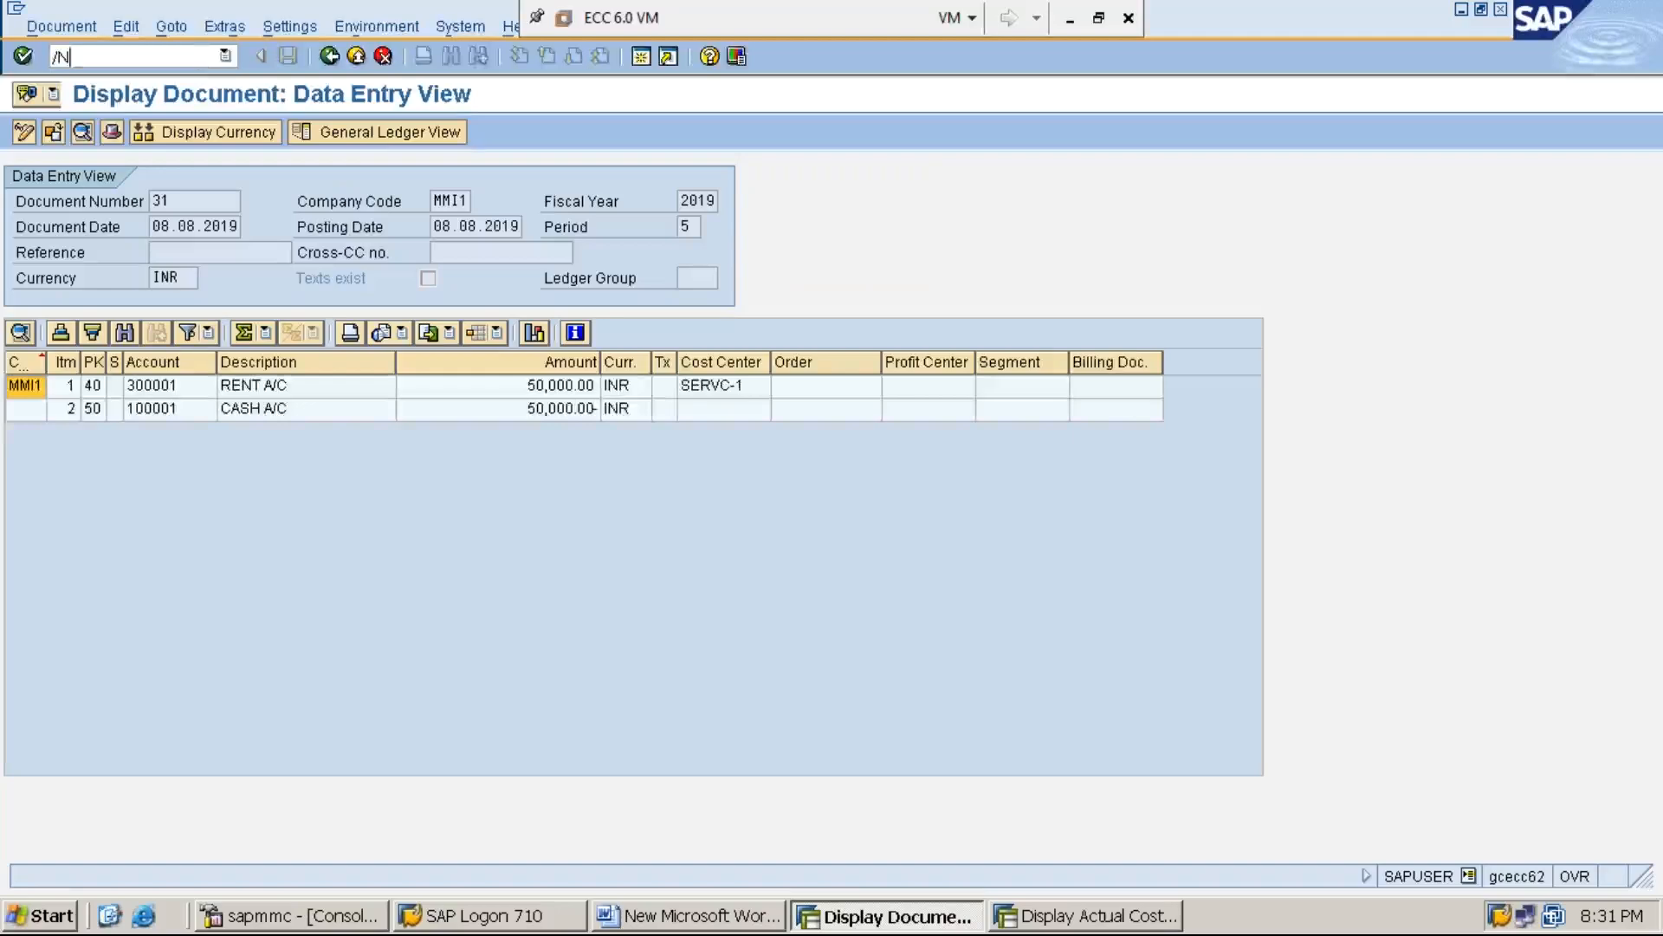
type("KSB1")
key("Return")
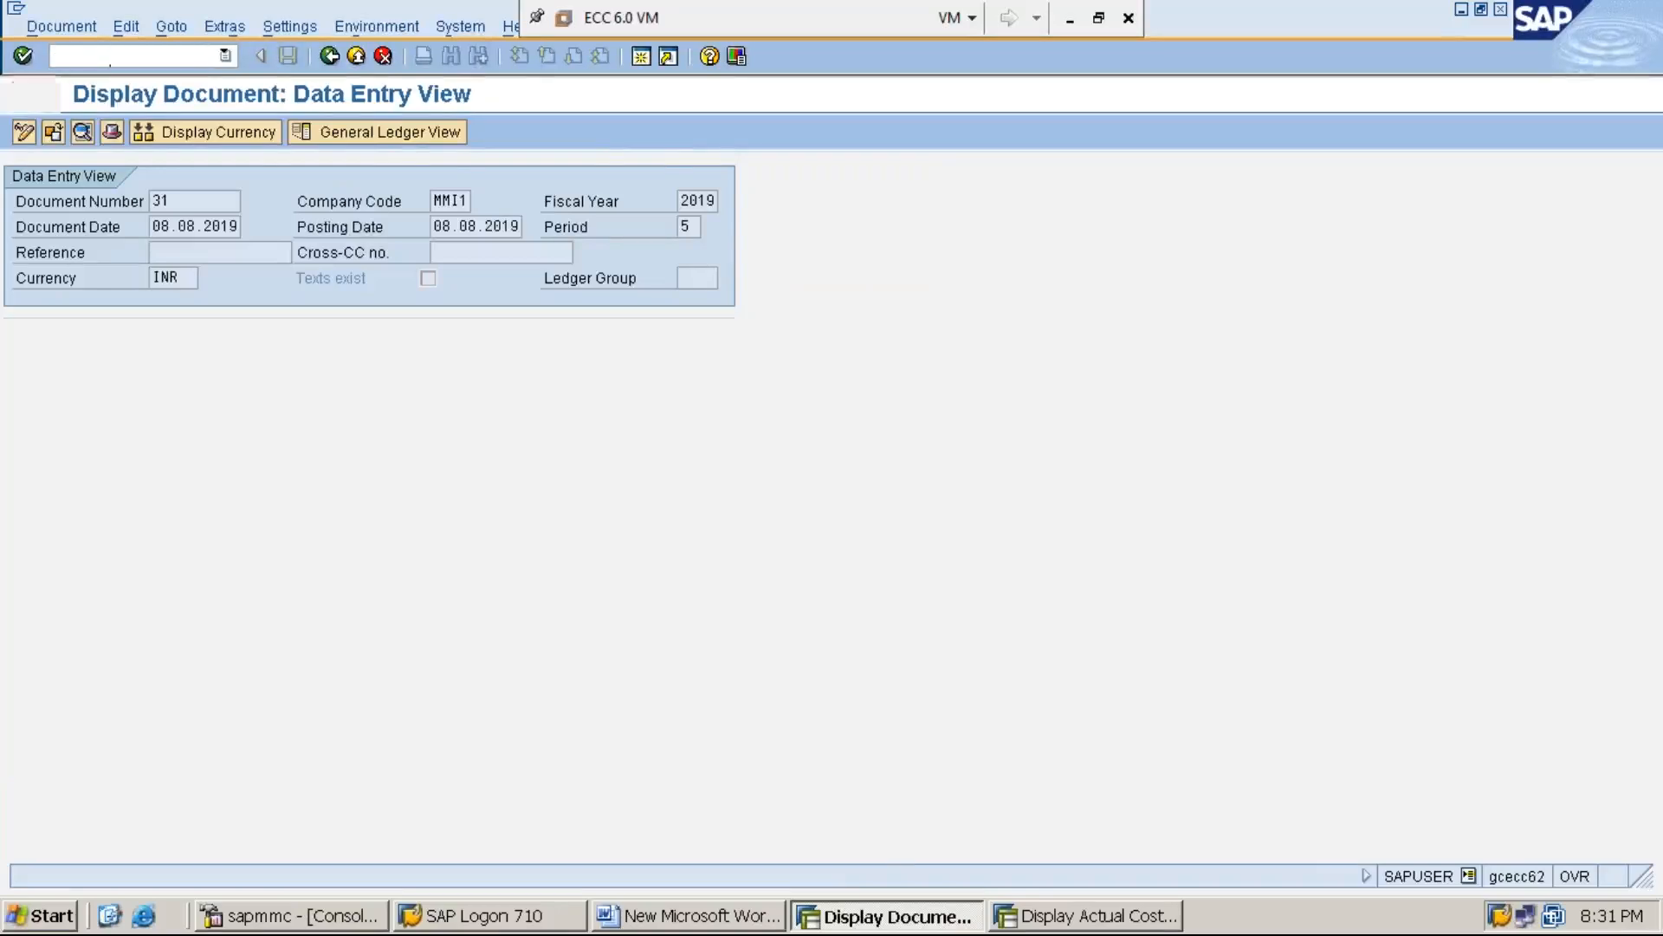
key("Delete")
key("Delete")
key("Delete")
key("Delete")
key("Delete")
key("Delete")
key("Delete")
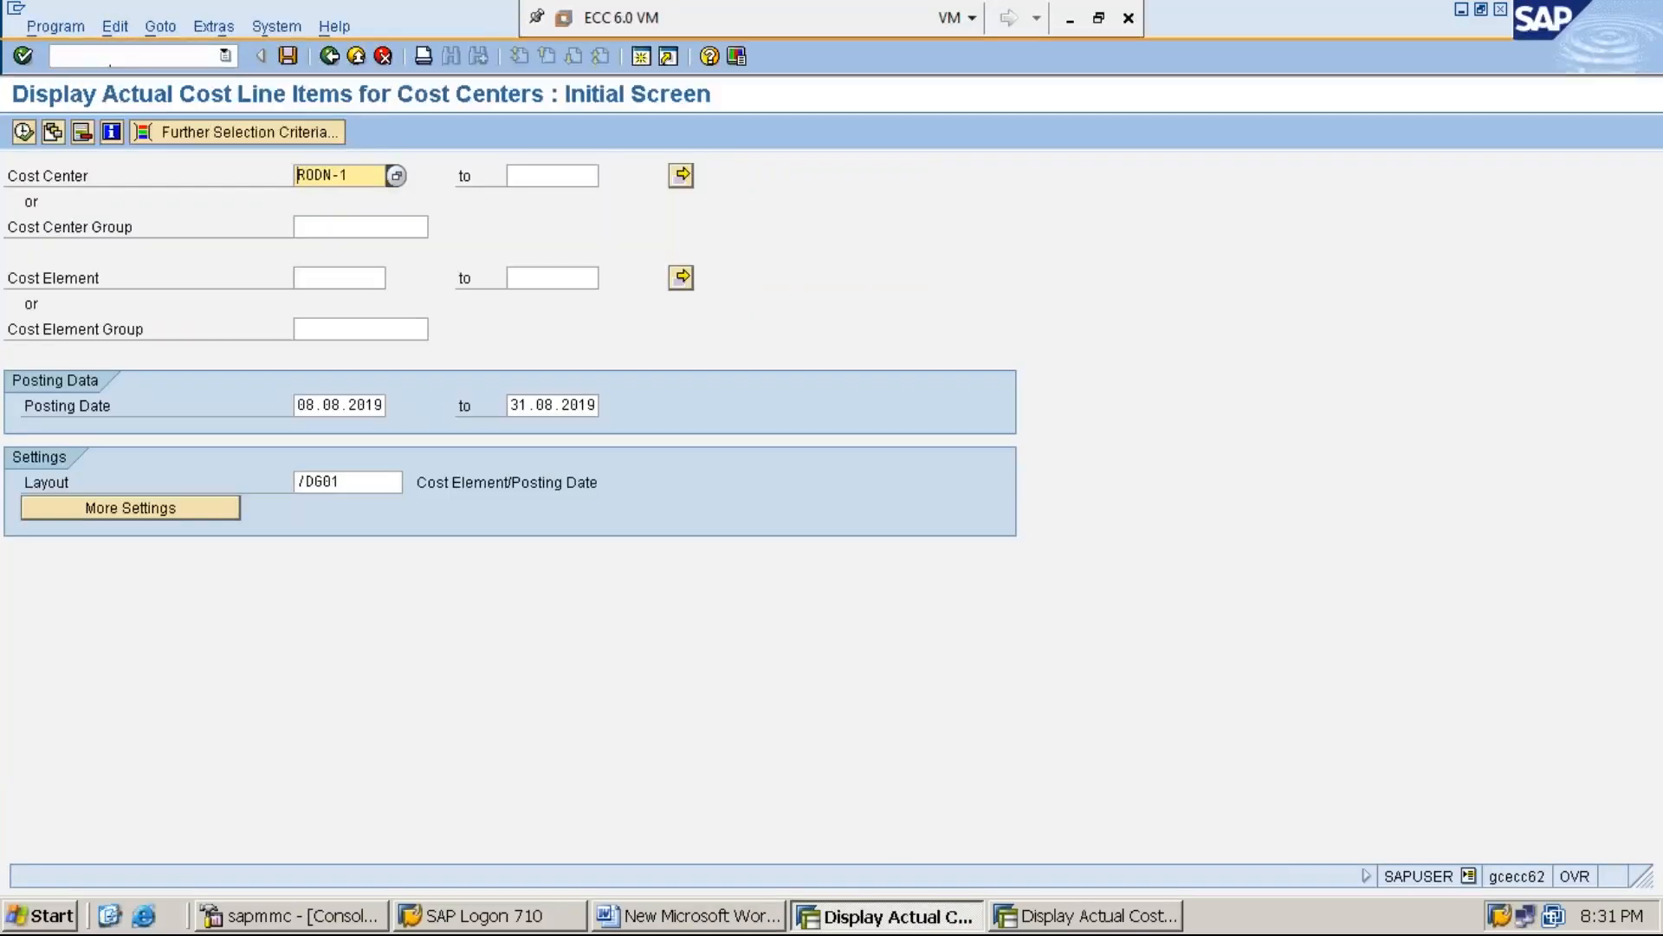
type("S")
key("Down")
key("Return")
Set the start of the posting date range to 01.08.2019 and execute the line item report
left_click(305, 405)
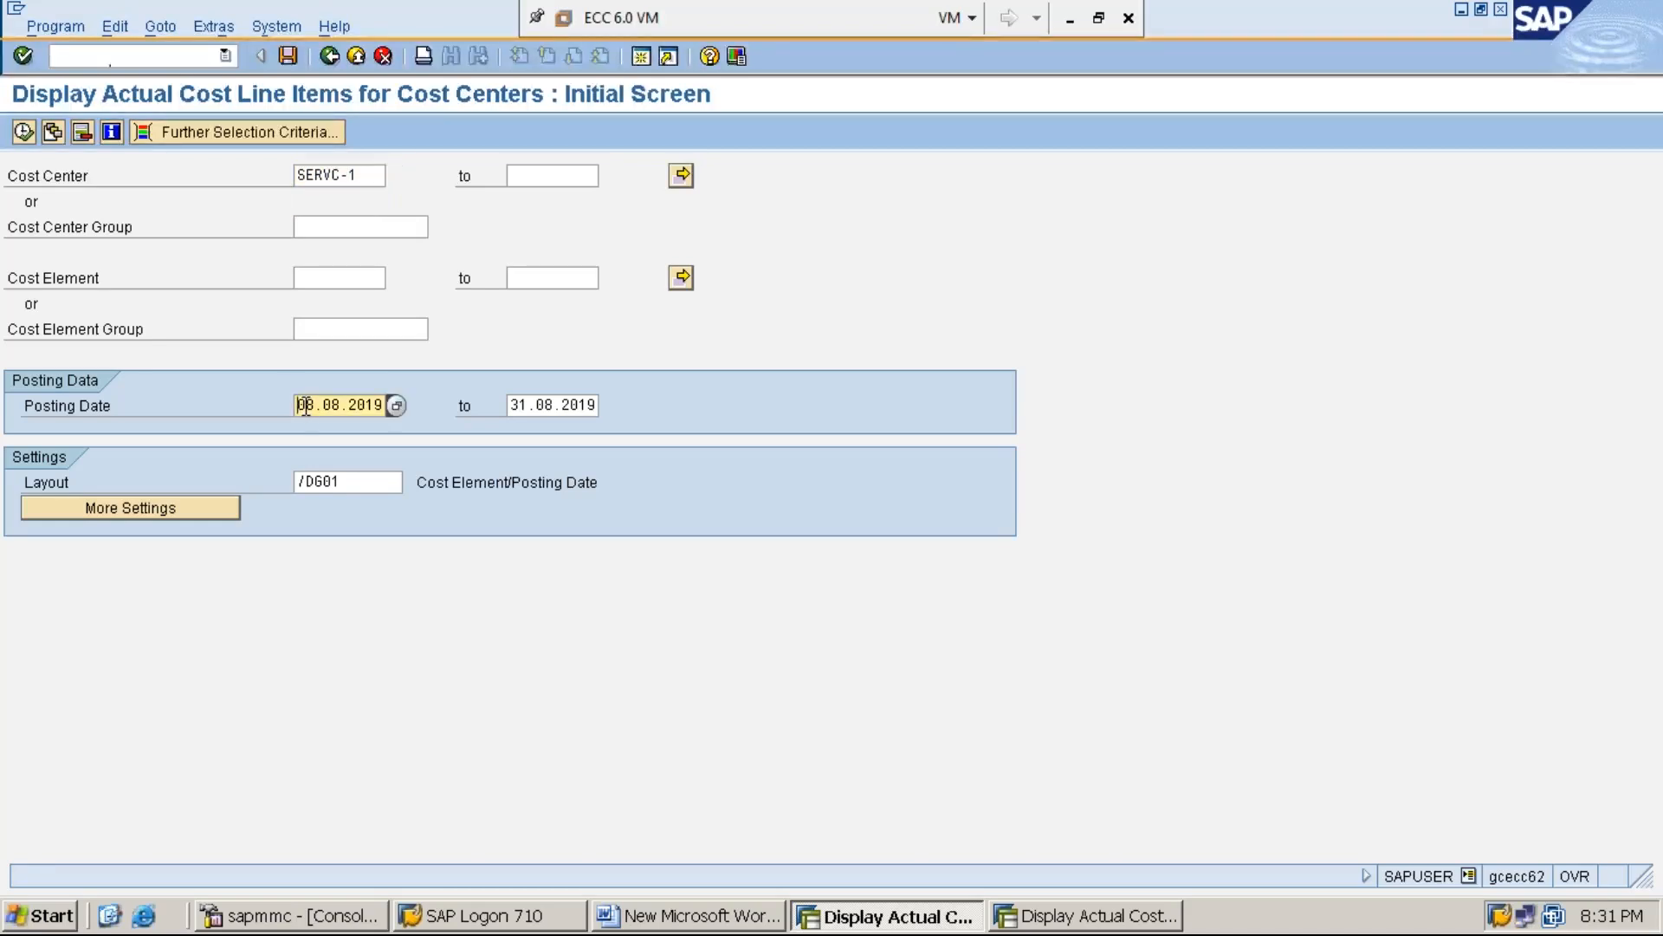
type("01")
left_click(23, 132)
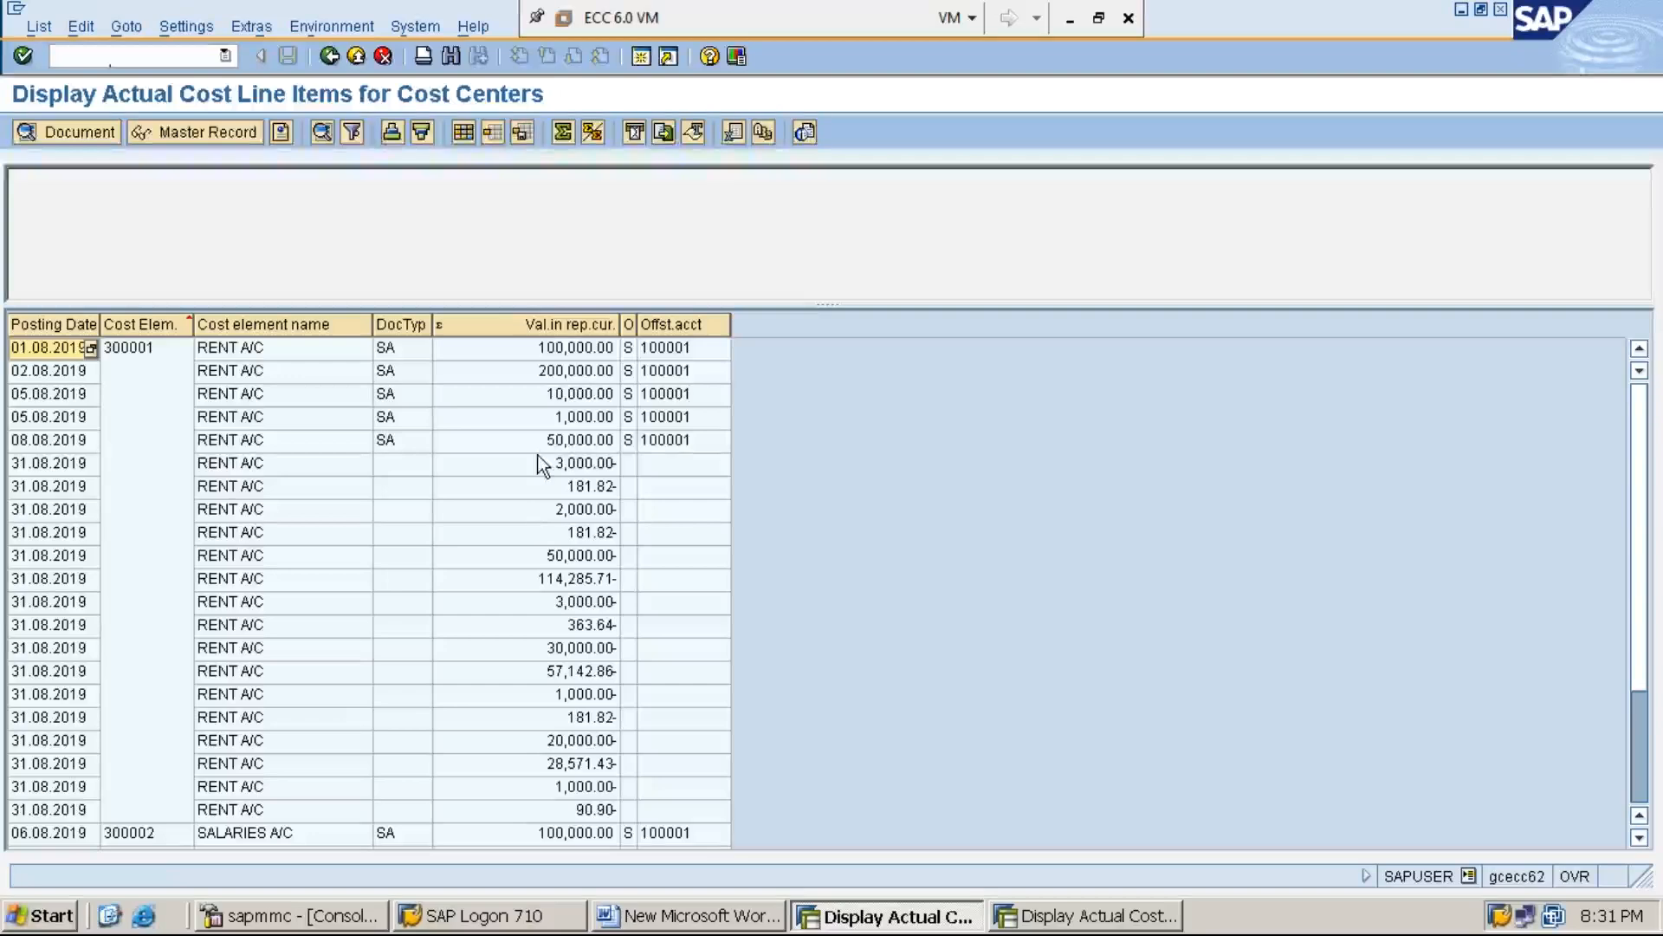
Review the SERVC-1 line items from the 08.08.2019 RENT A/C posting down to the ASSESSMENT ELEMENT items and cost center total
left_click(573, 441)
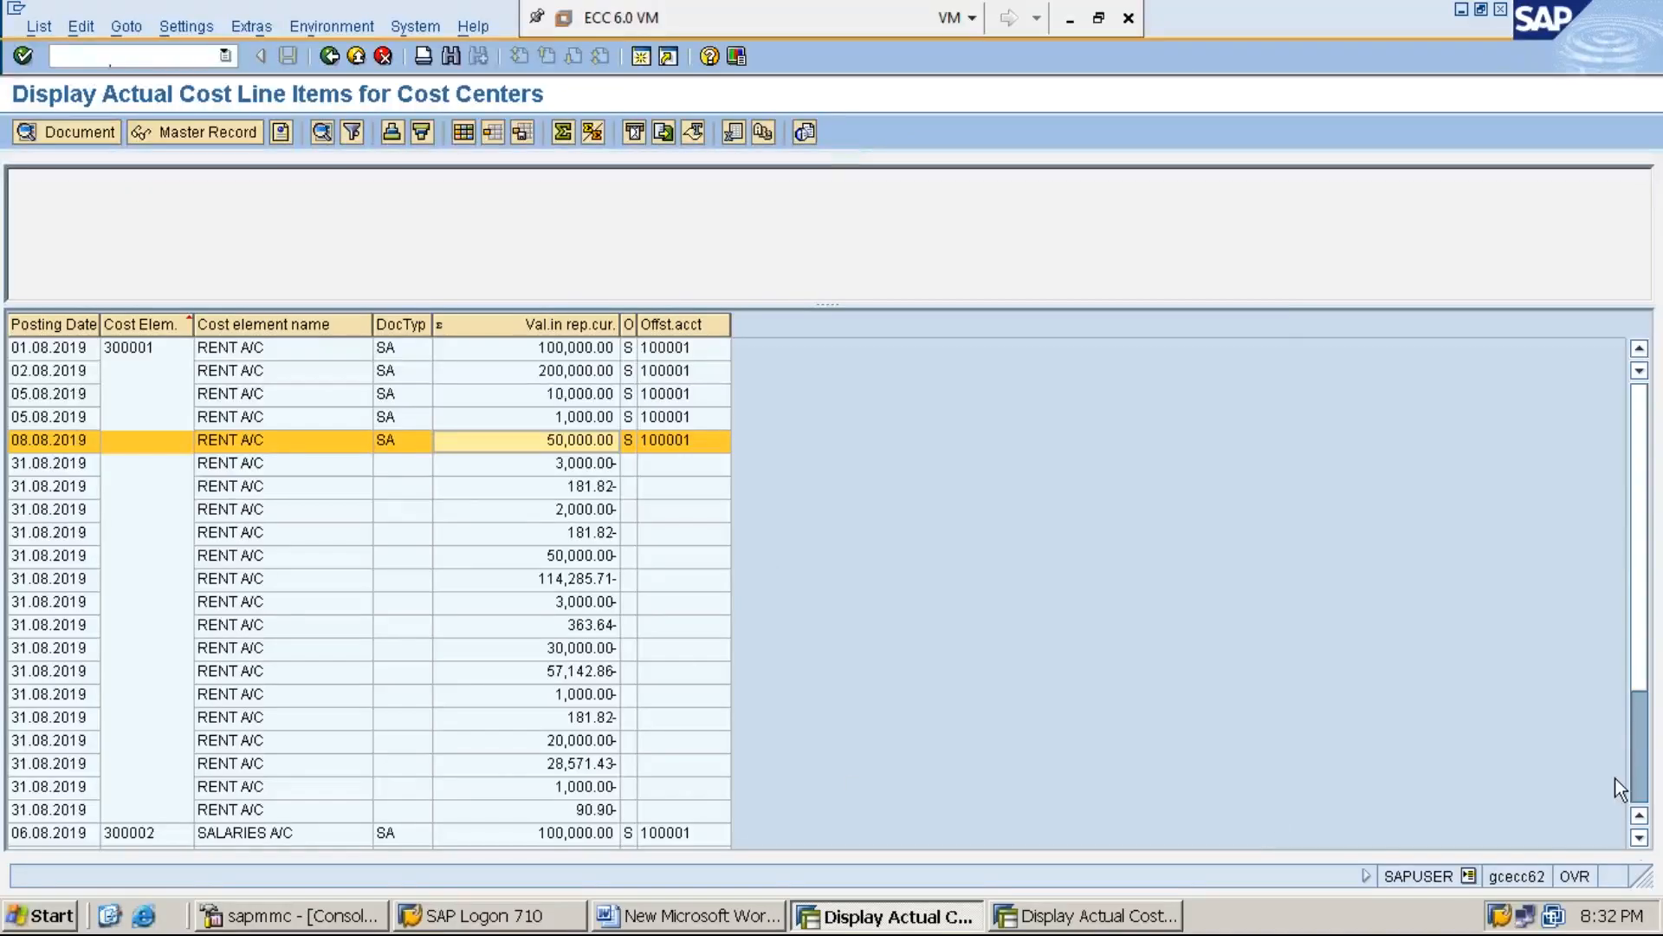
left_click(1638, 837)
left_click(1638, 837)
left_click(1638, 837)
left_click(1638, 837)
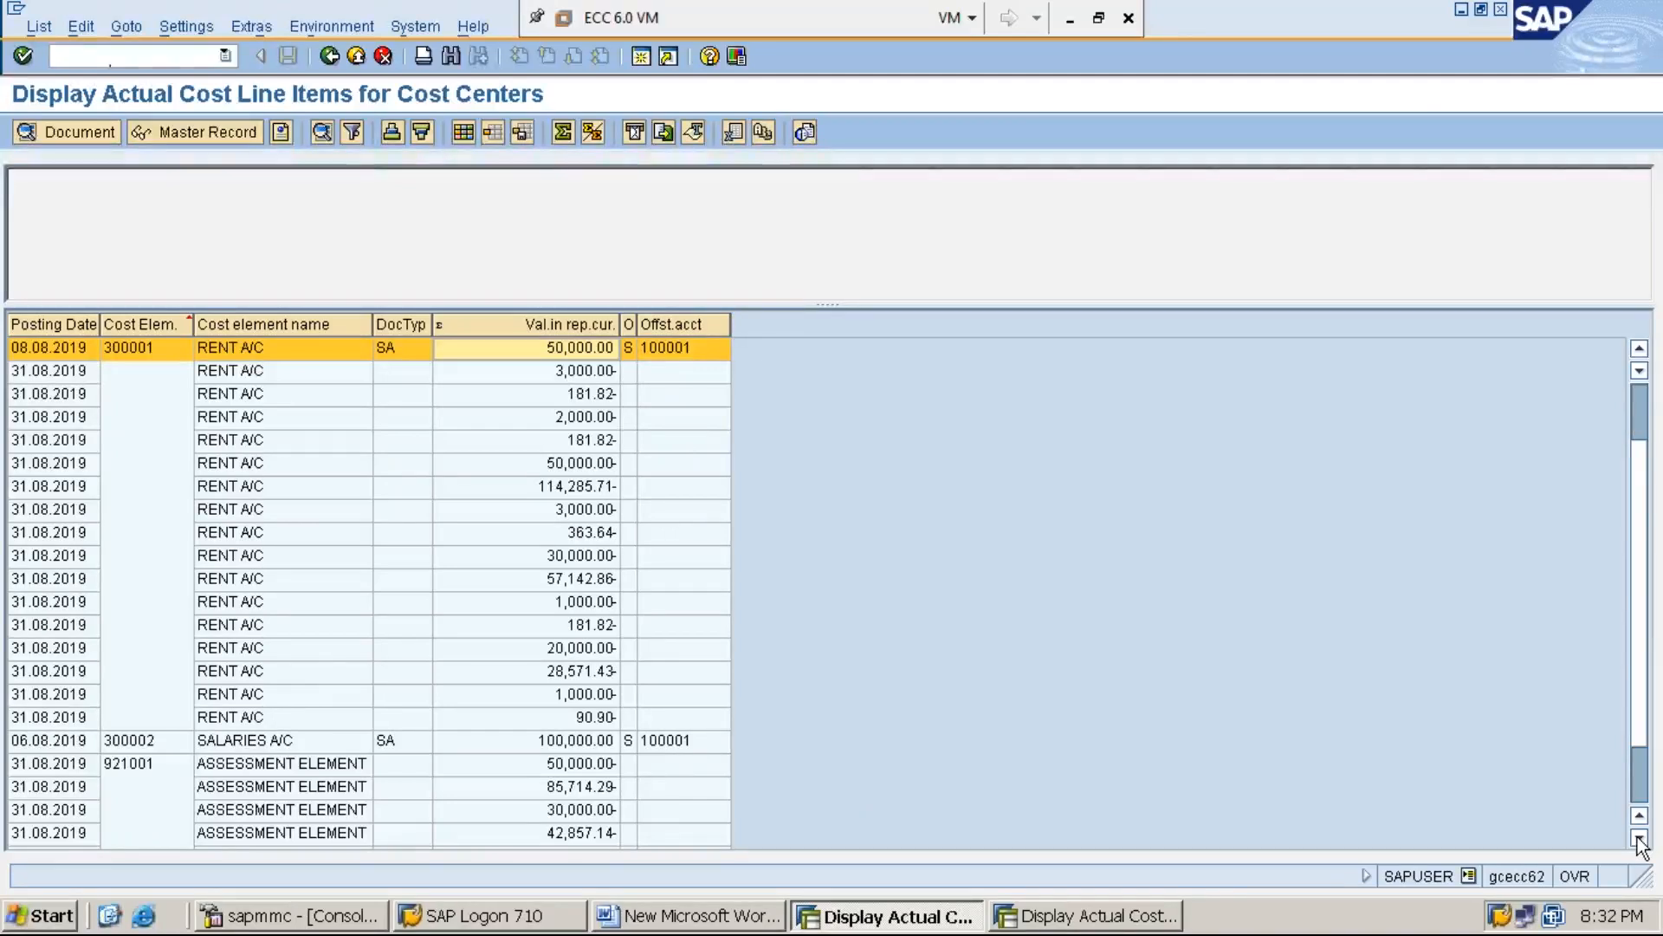
left_click(1639, 838)
left_click(1638, 838)
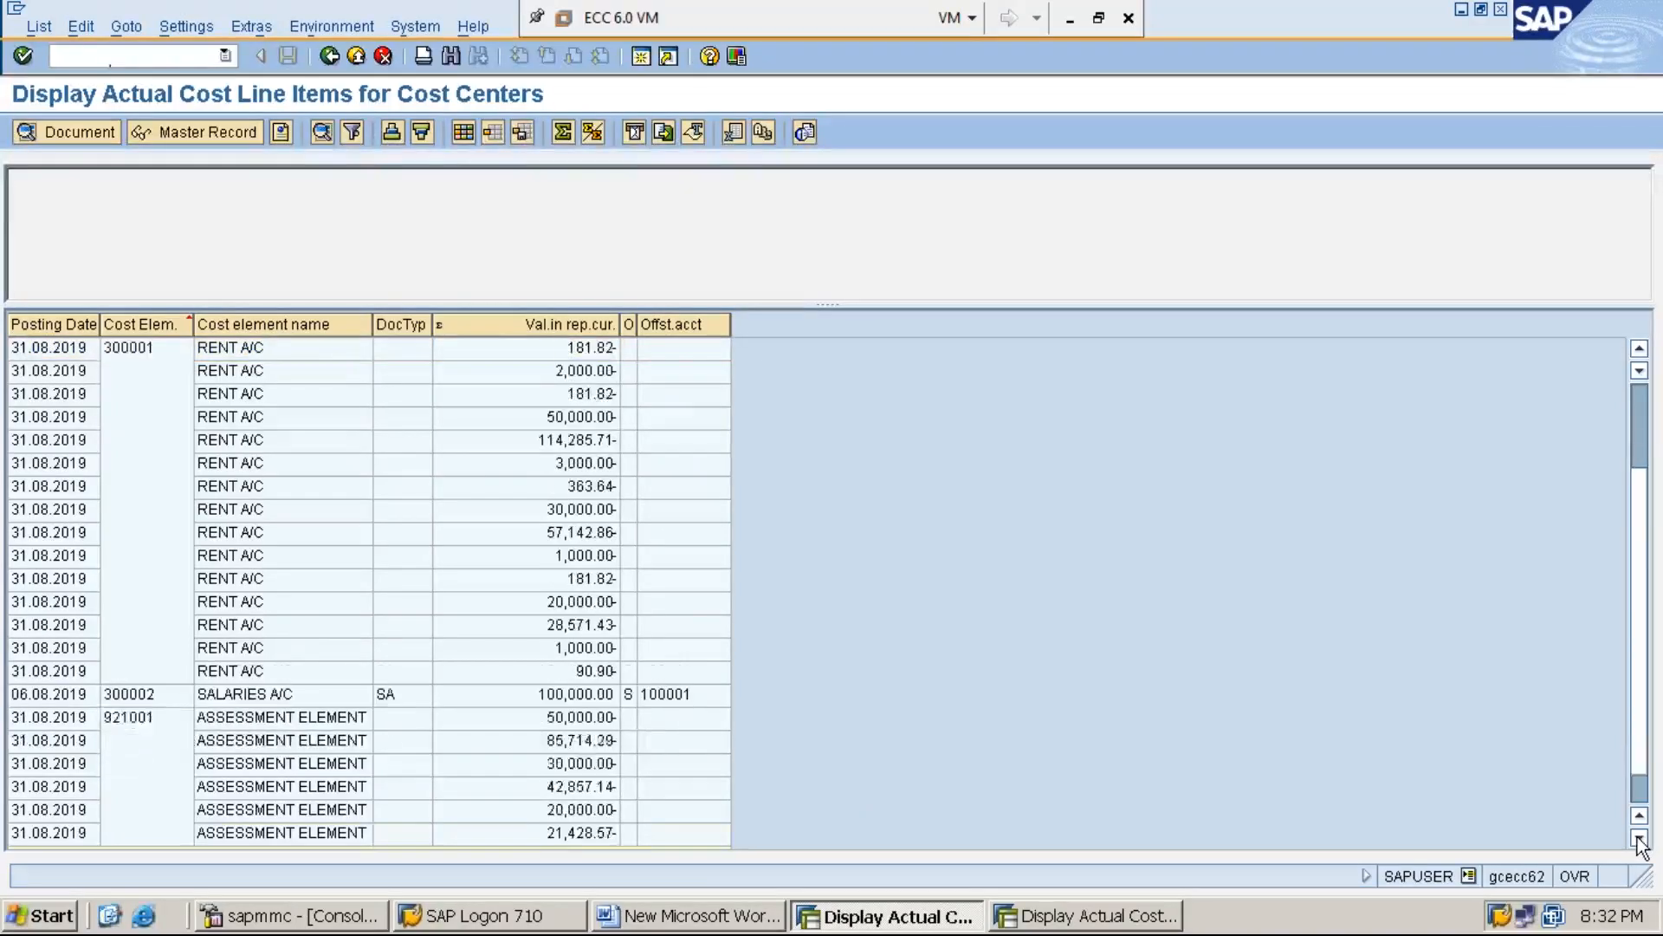
left_click(1638, 838)
left_click(1639, 838)
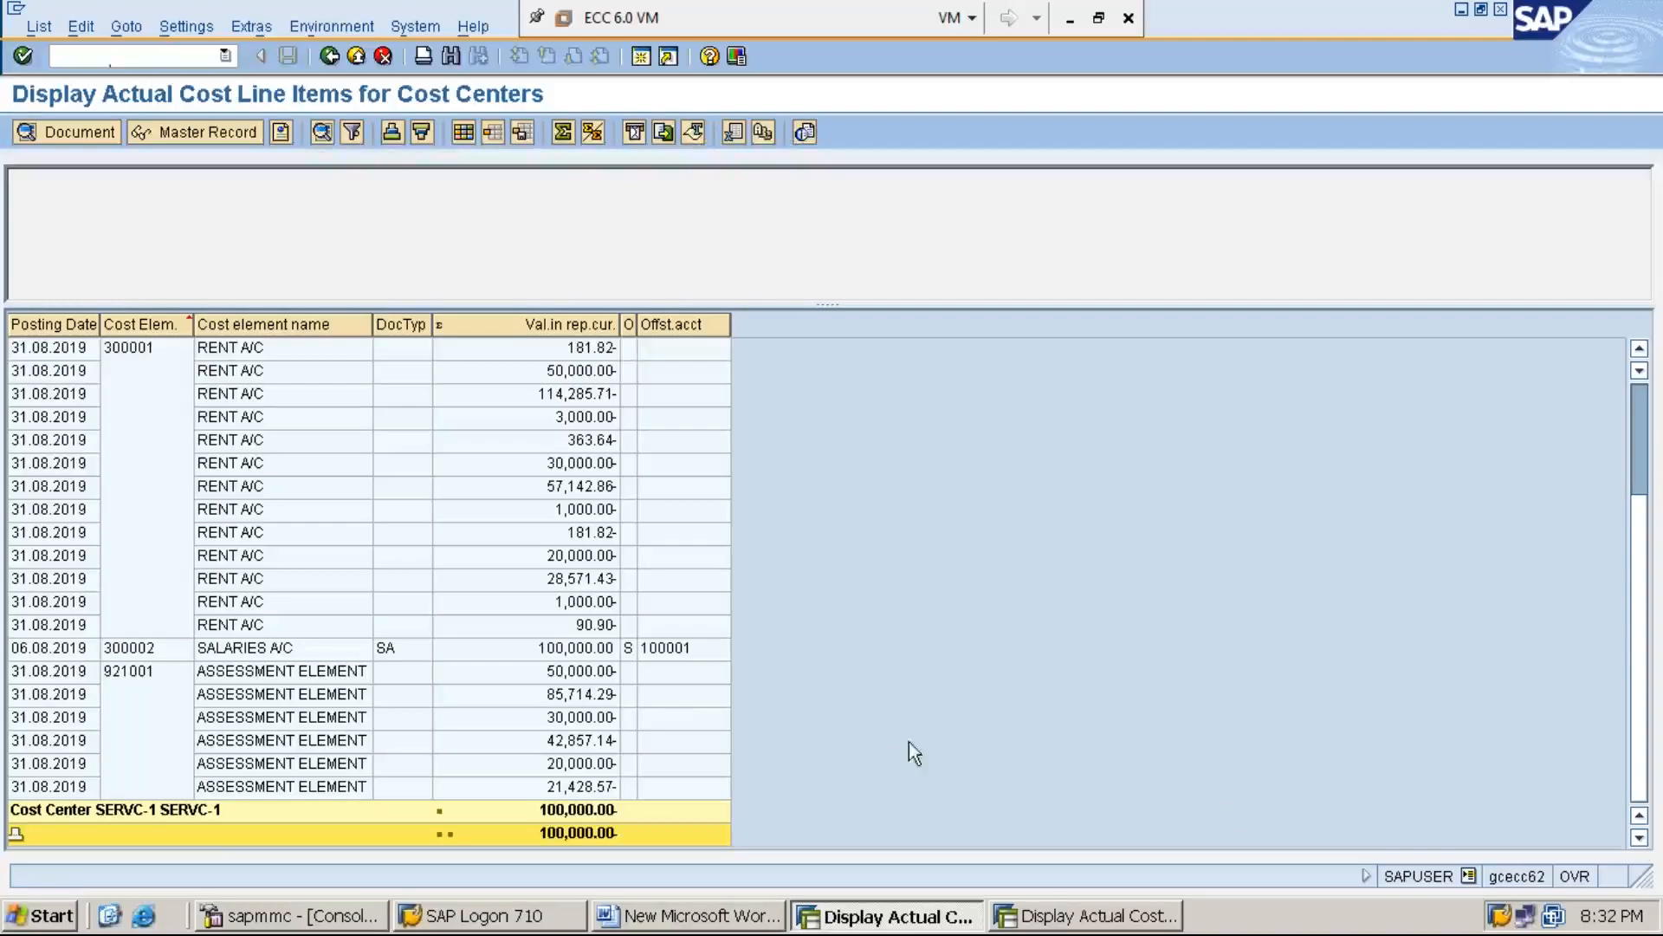
Display the cost document behind the first ASSESSMENT ELEMENT item and expand it to check its sender and receiver lines
left_click(603, 674)
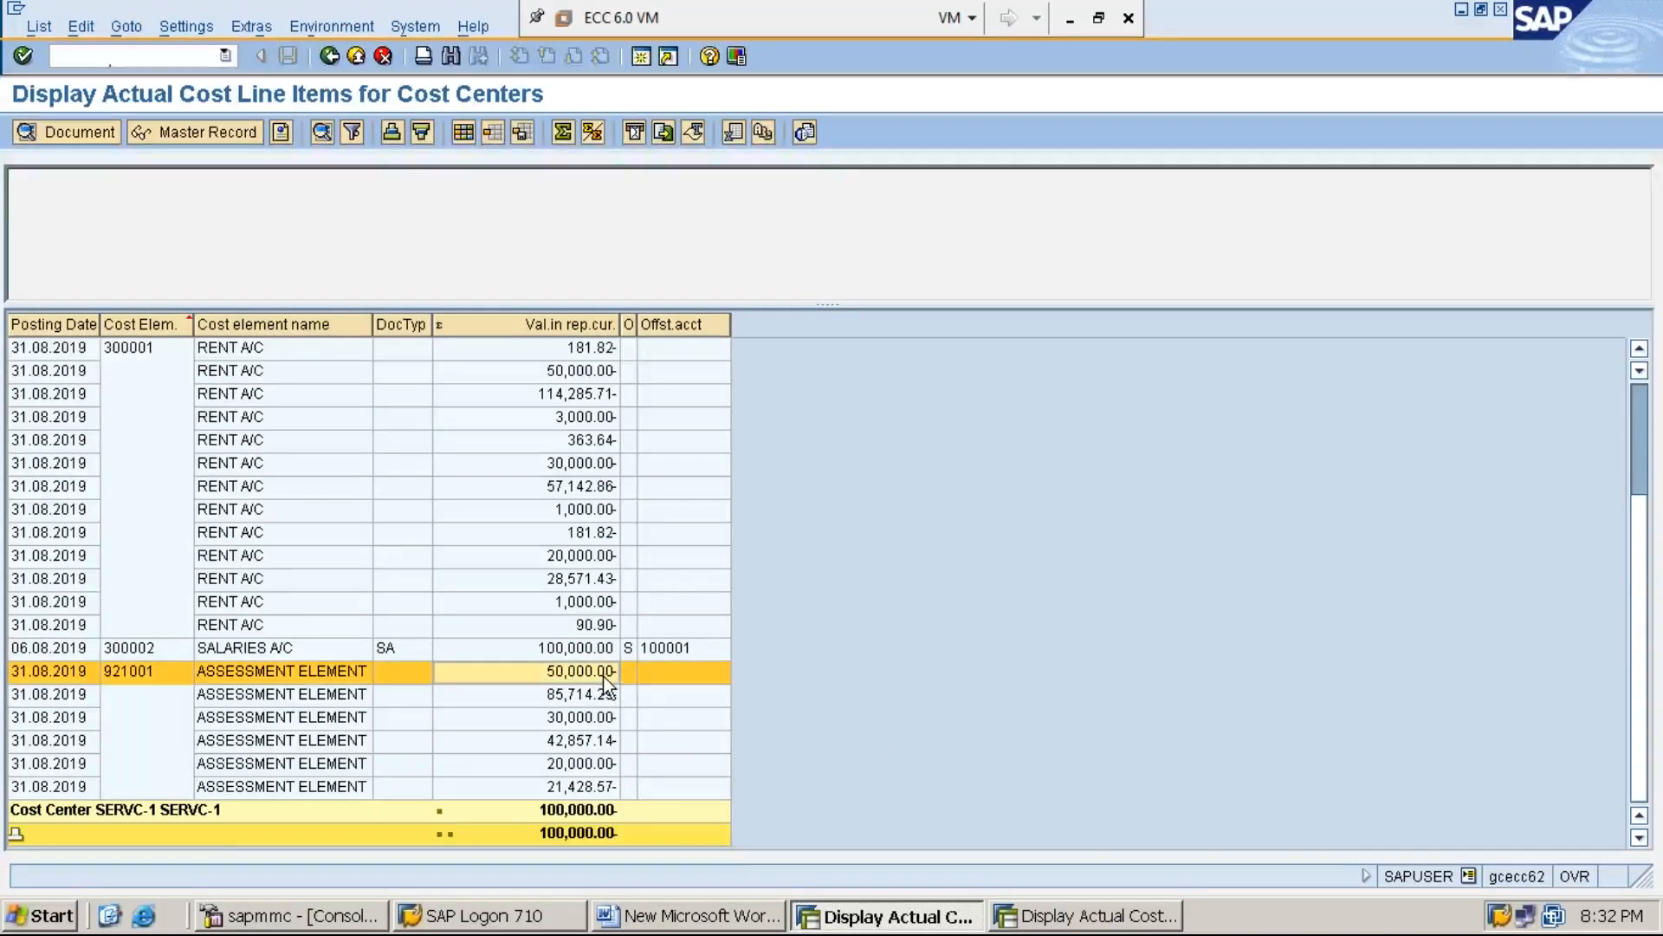
double_click(604, 676)
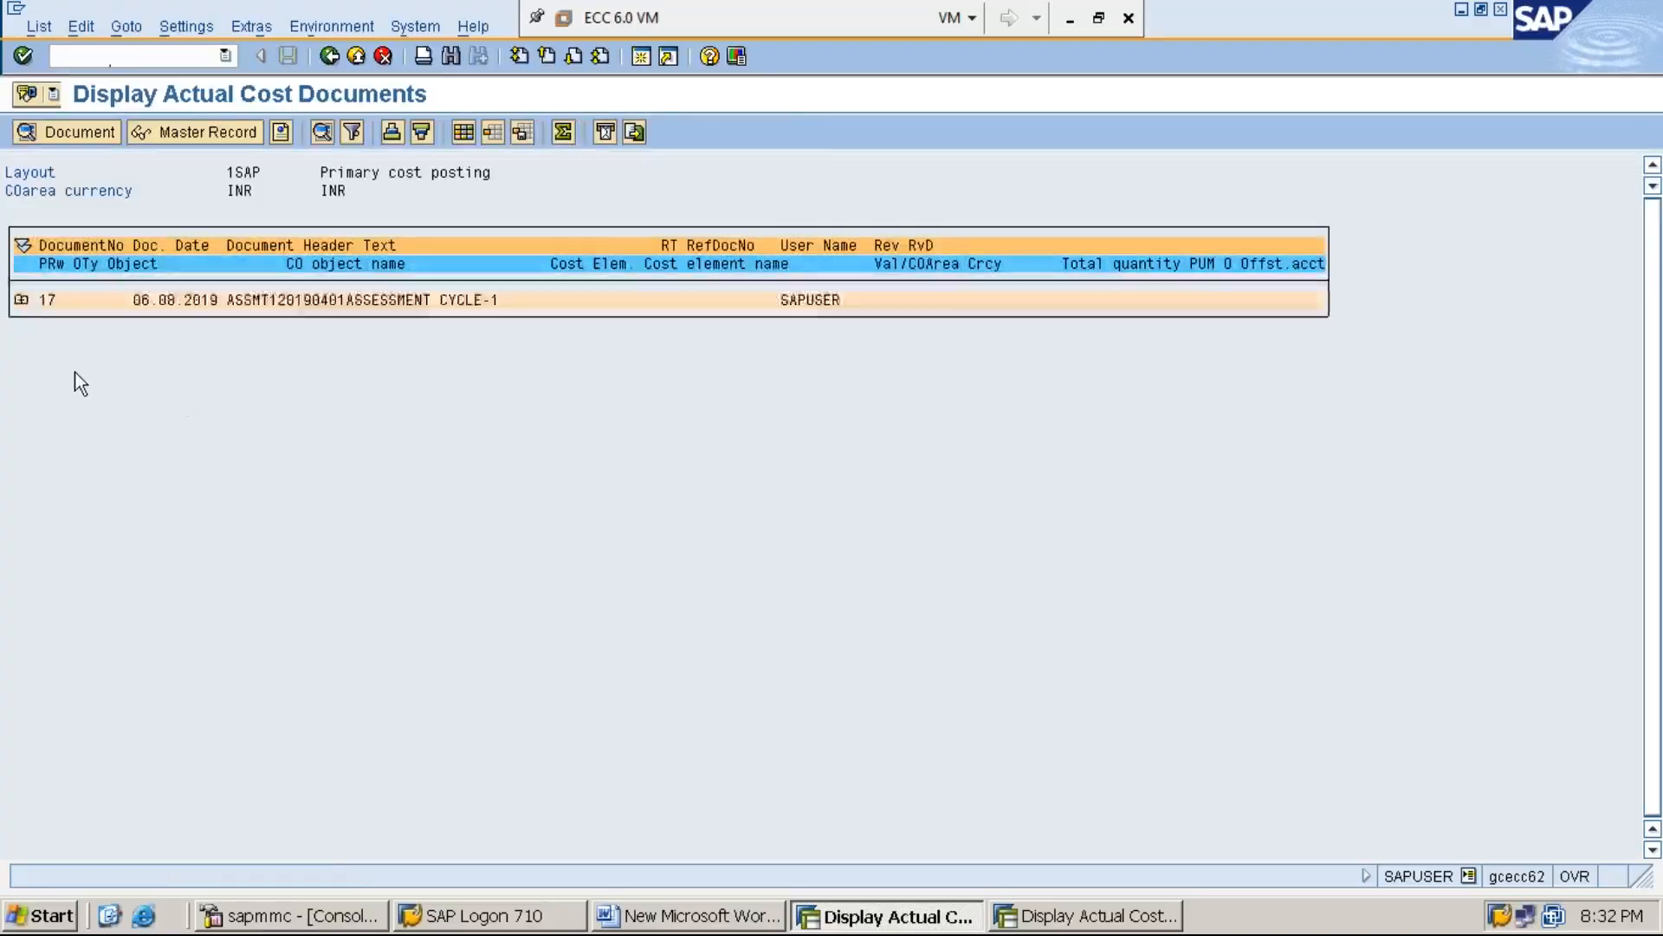
left_click(21, 300)
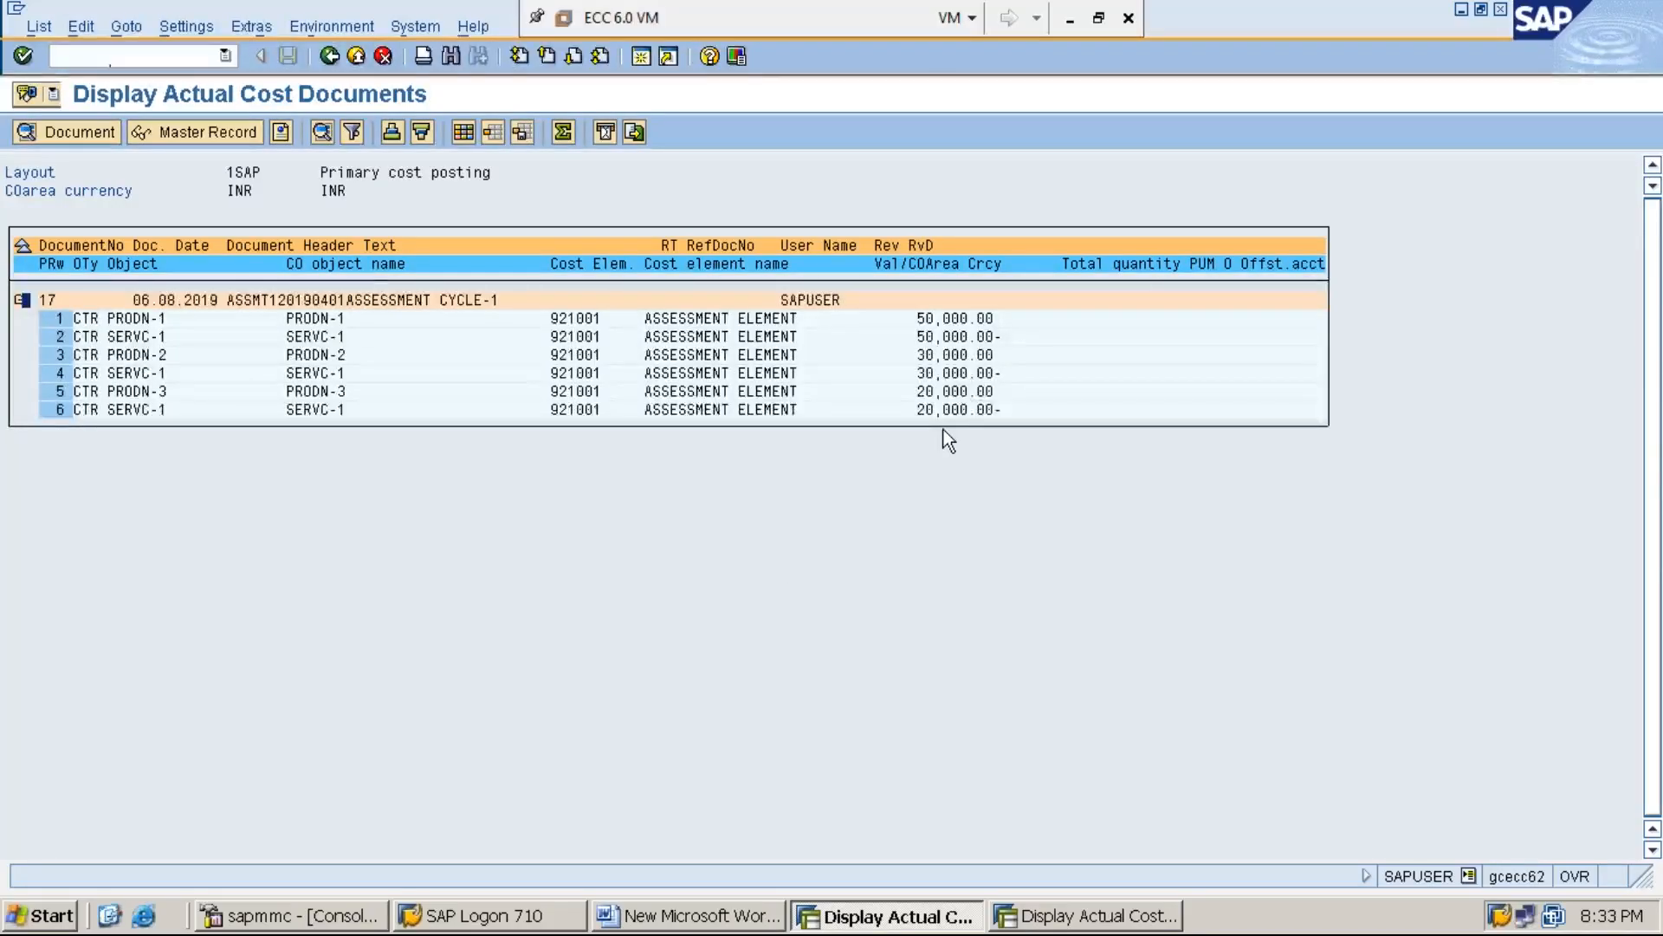
left_click(955, 355)
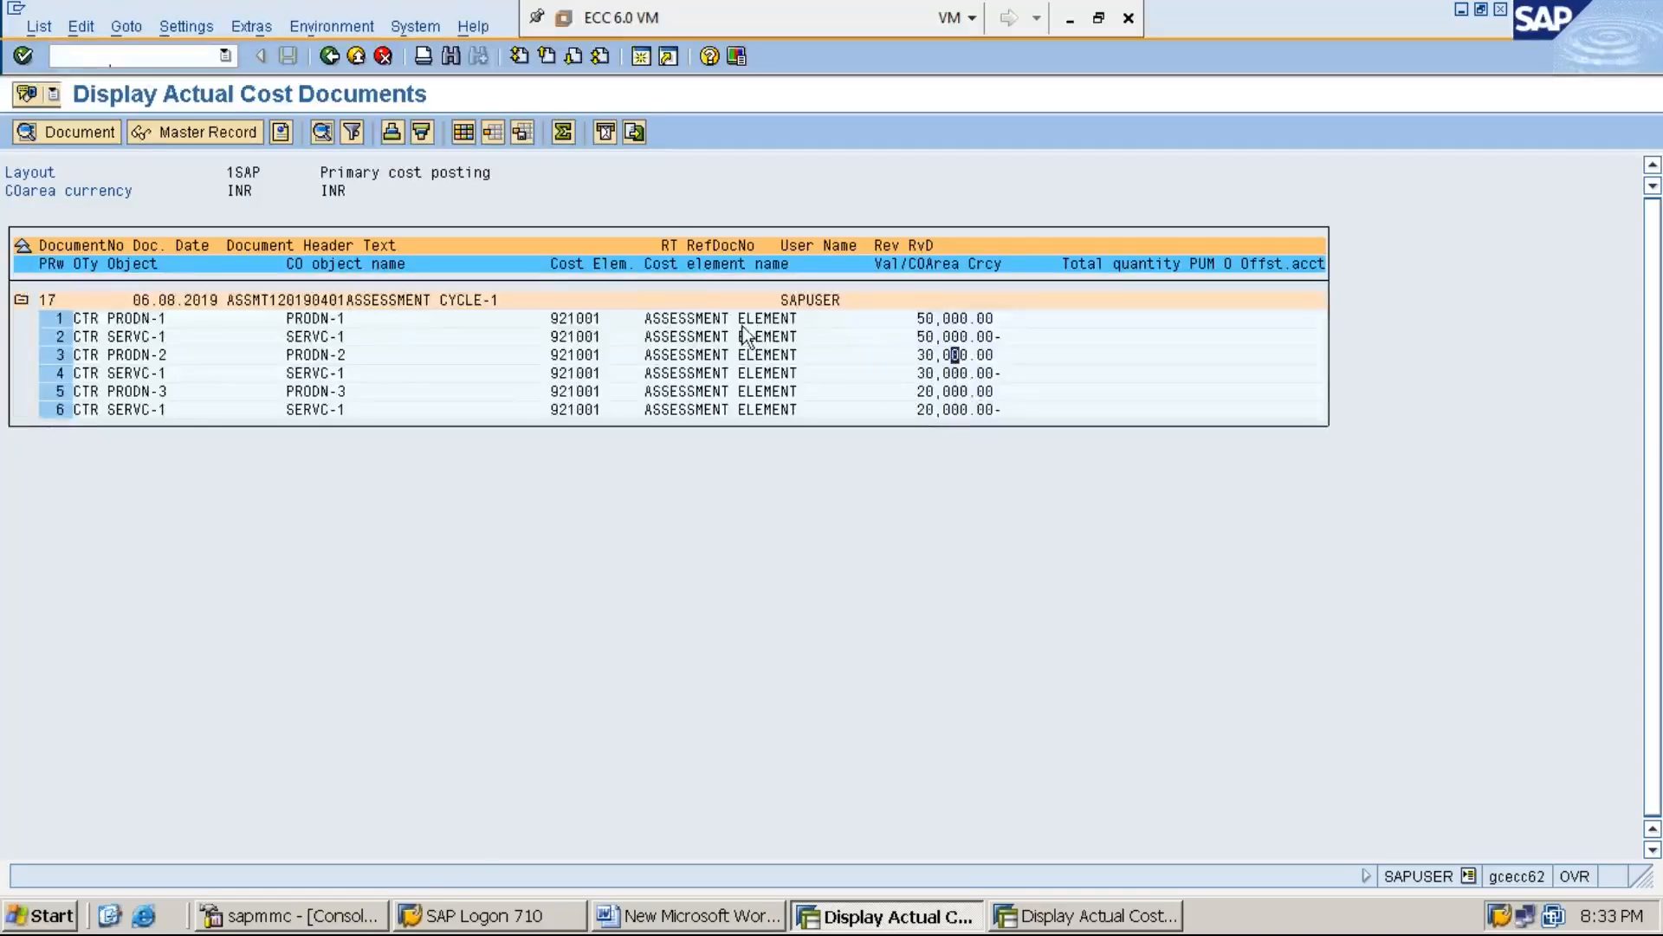
left_click(323, 318)
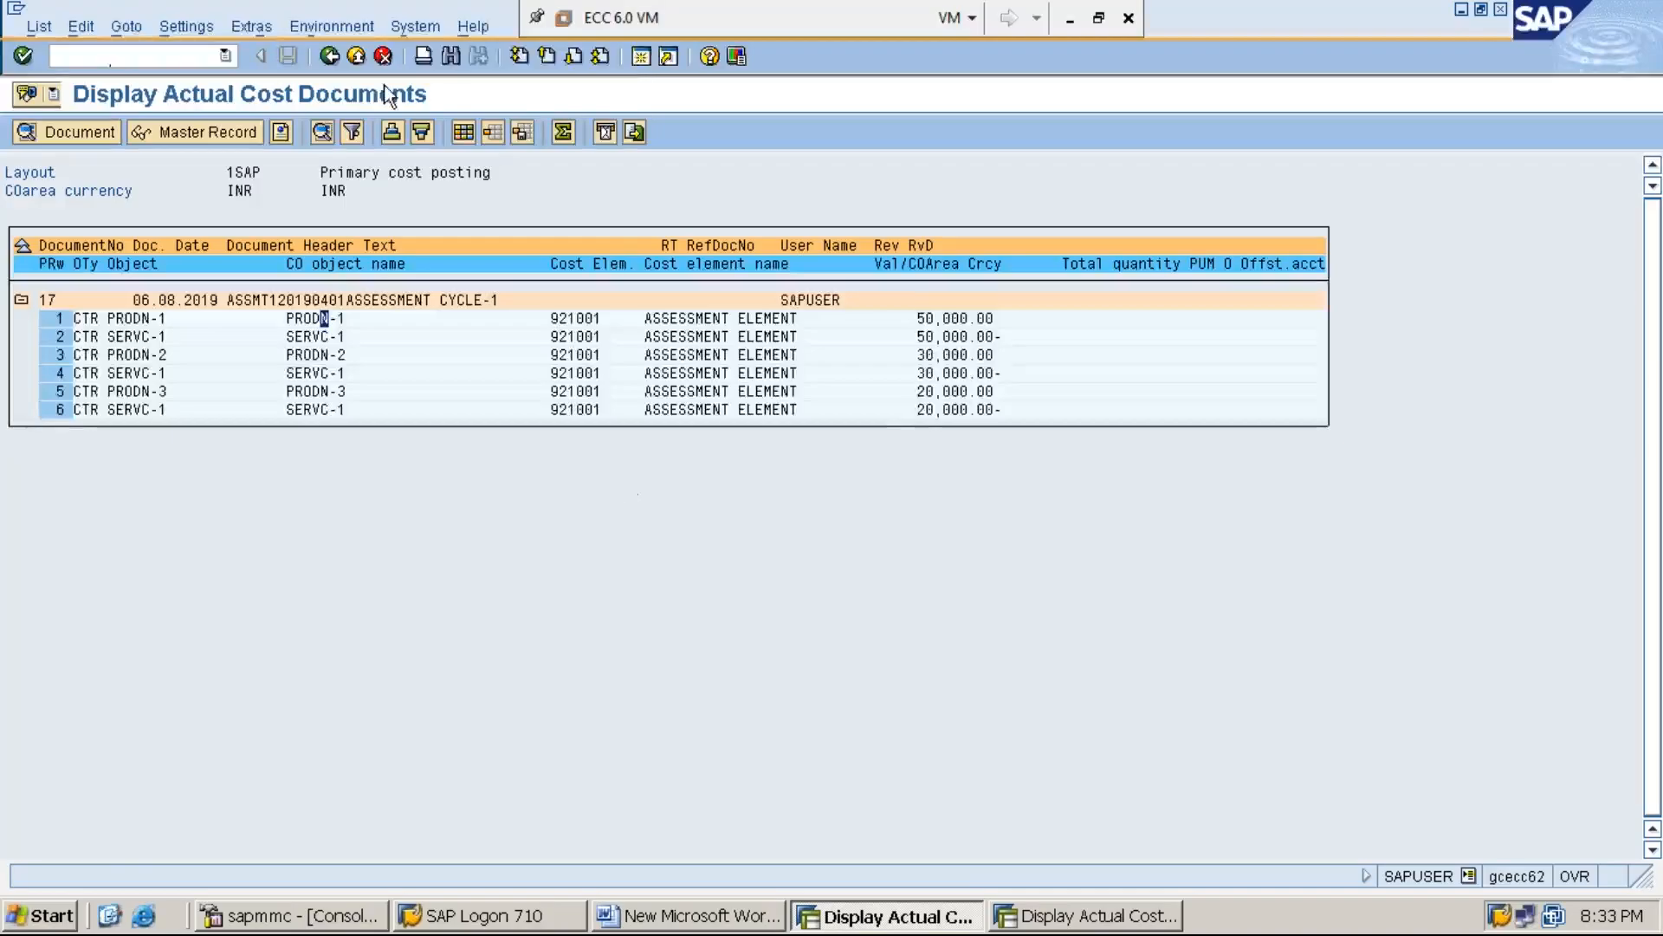
Start transaction FB03 in a new session and display document 31 of company code MMI1
left_click(643, 59)
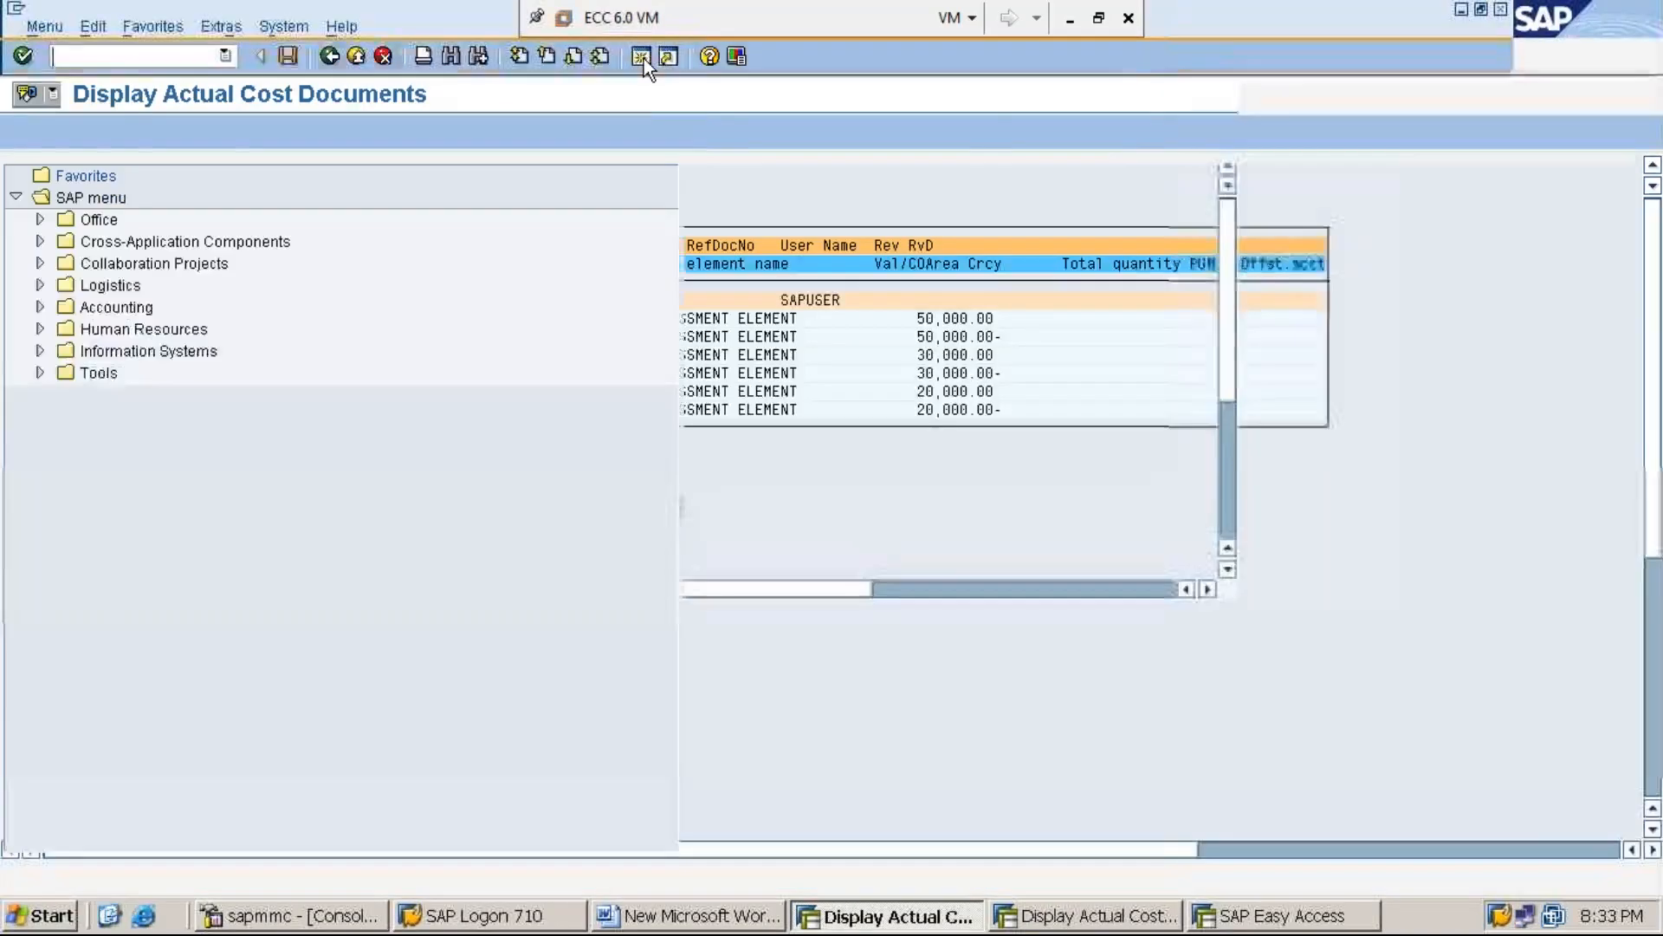
type("FB03")
key("Return")
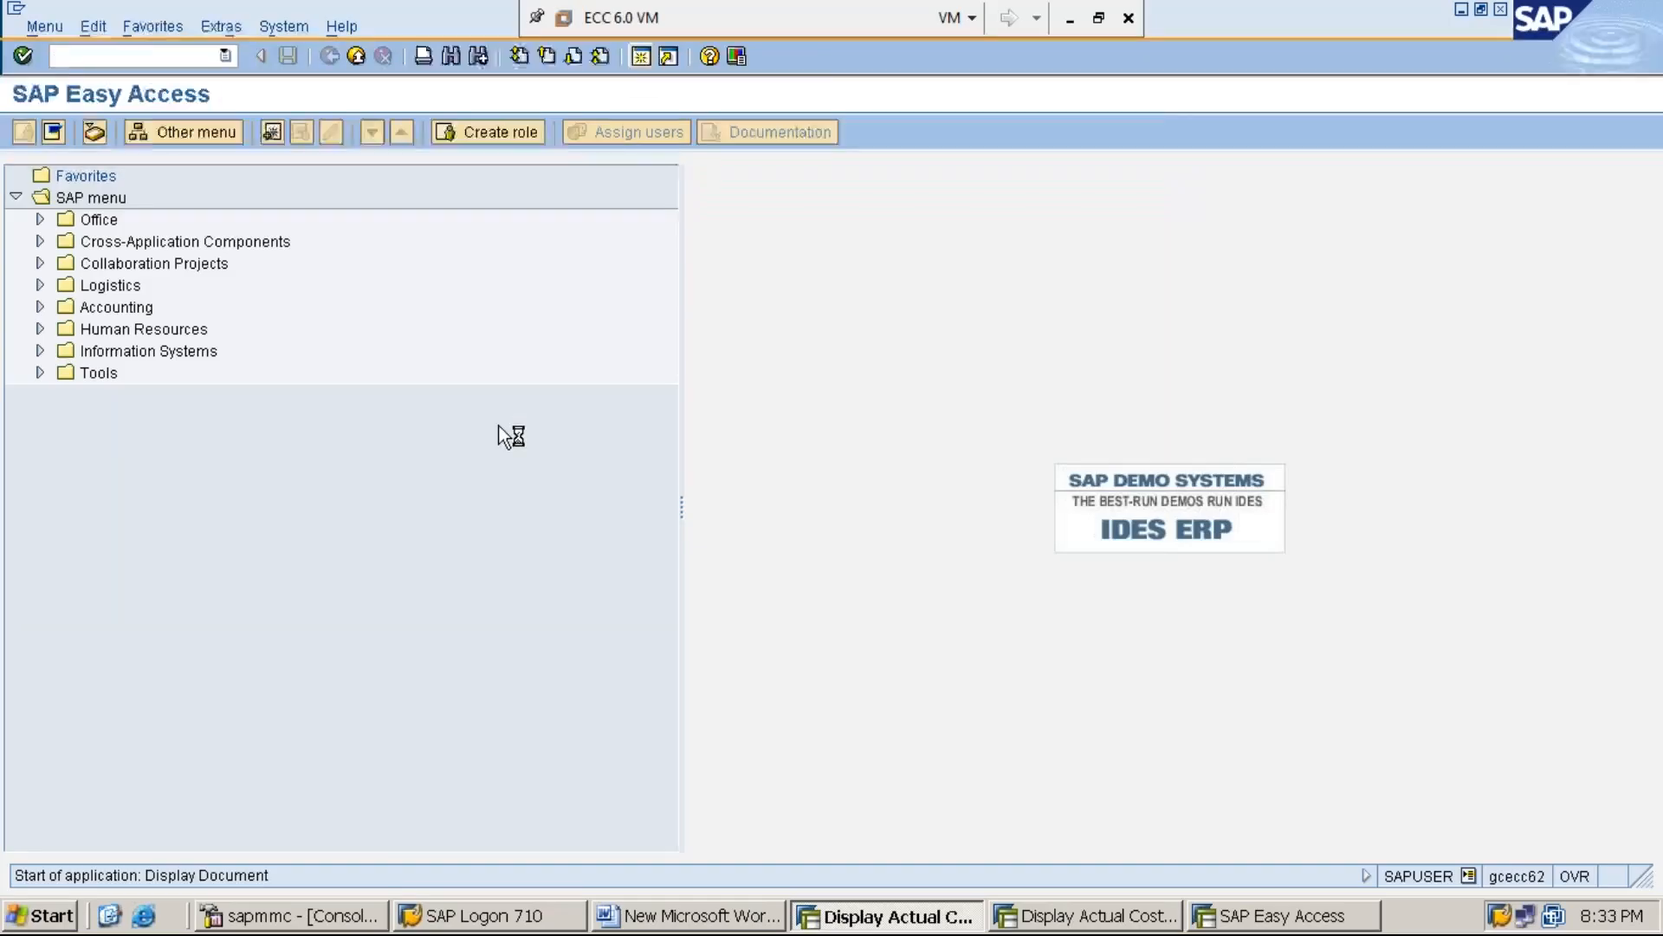
key("Delete")
key("Delete")
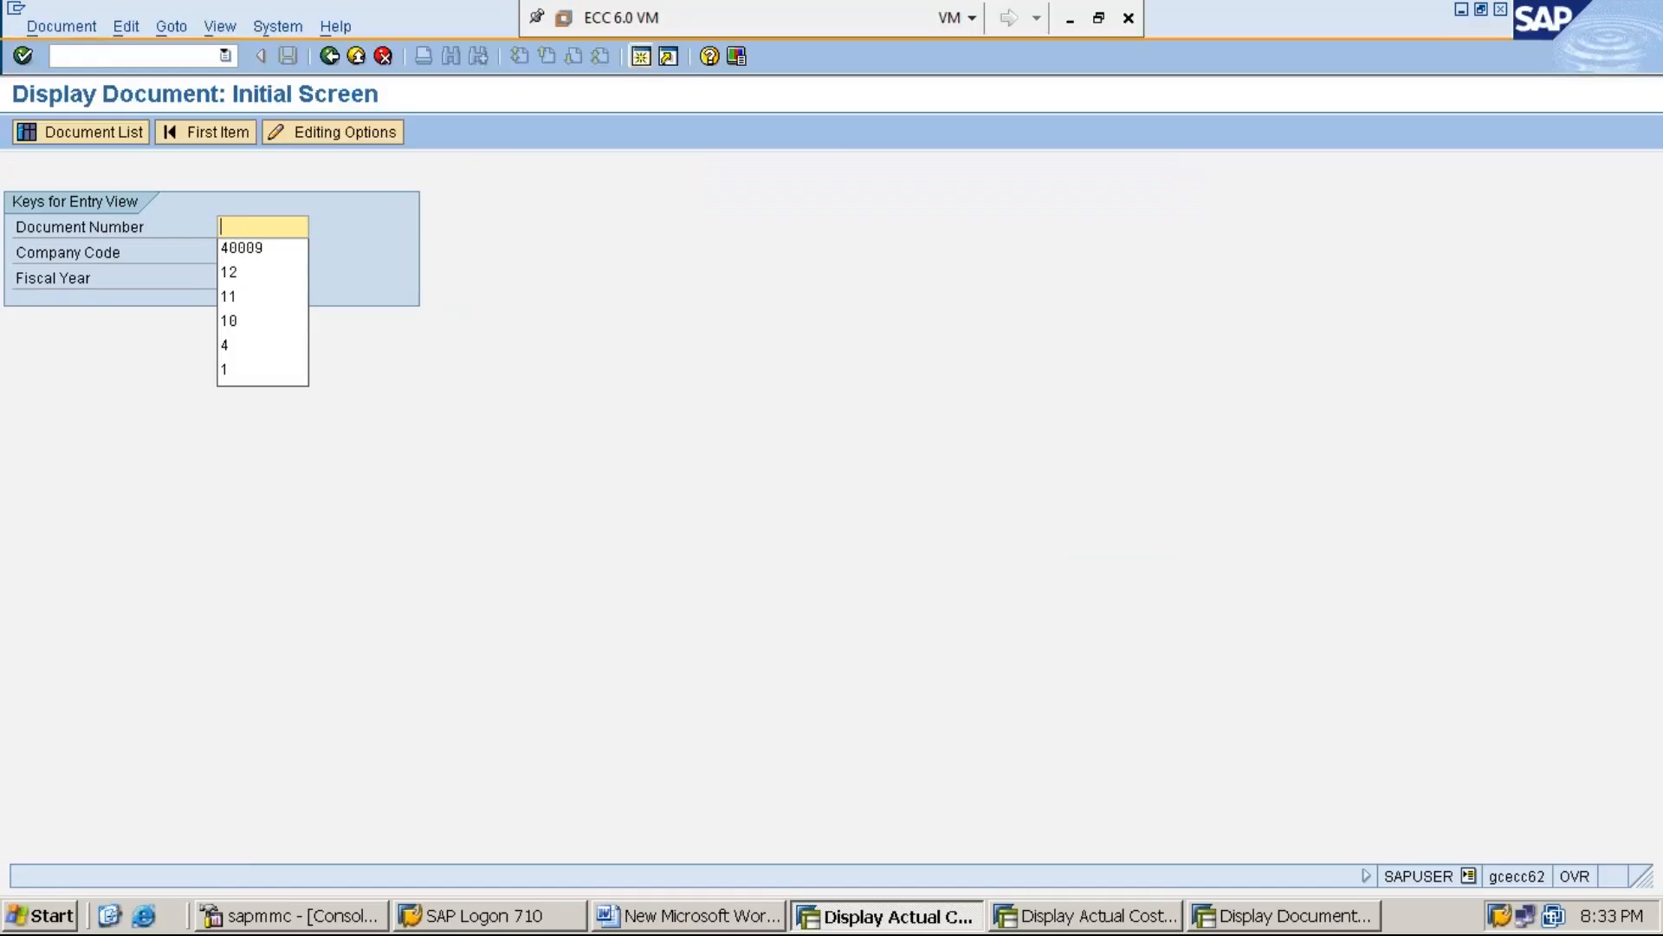
key("Escape")
type("31")
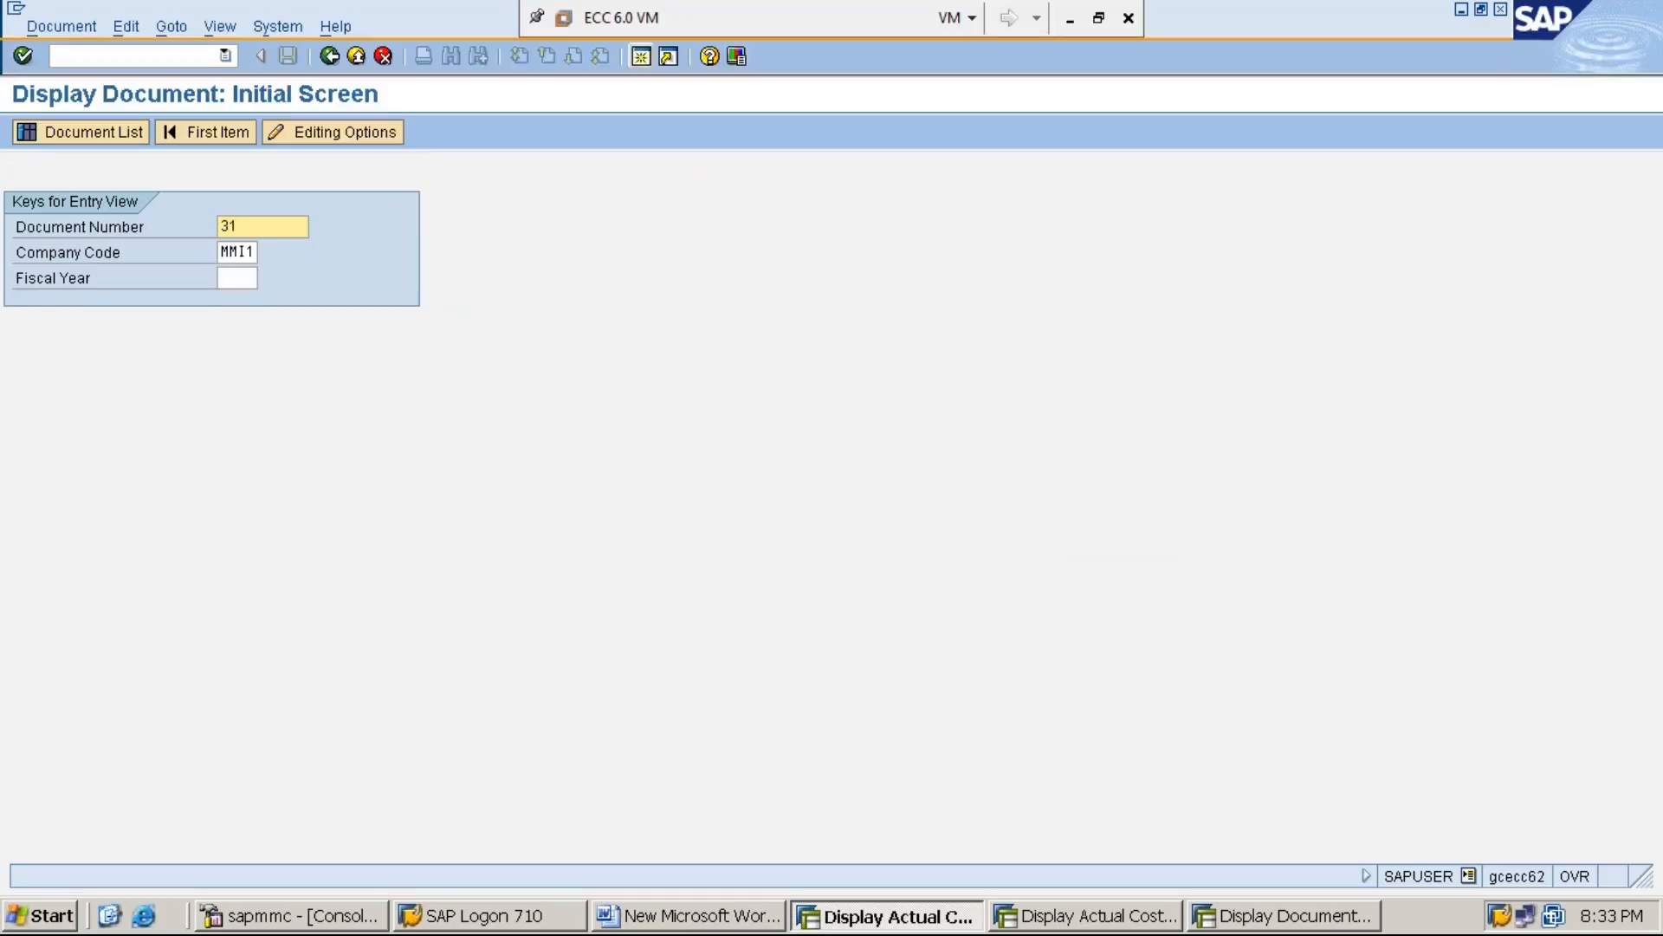
key("Return")
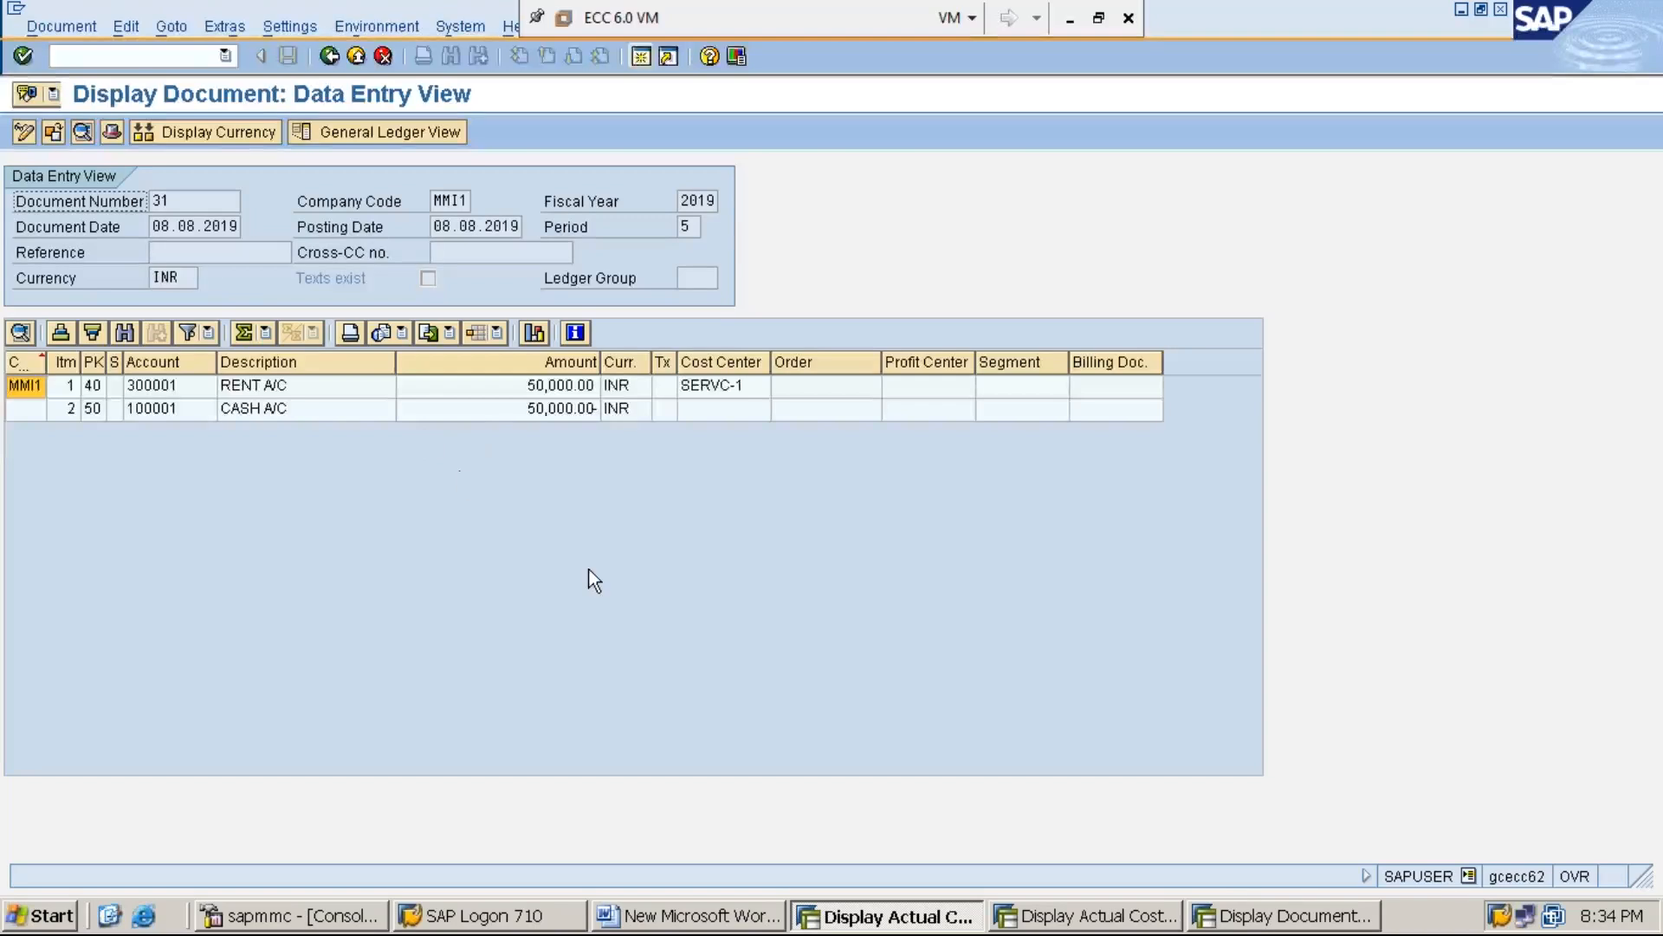
Compare the accounting document, the production cost centers' line items and the assessment cost document across their session windows
left_click(1258, 923)
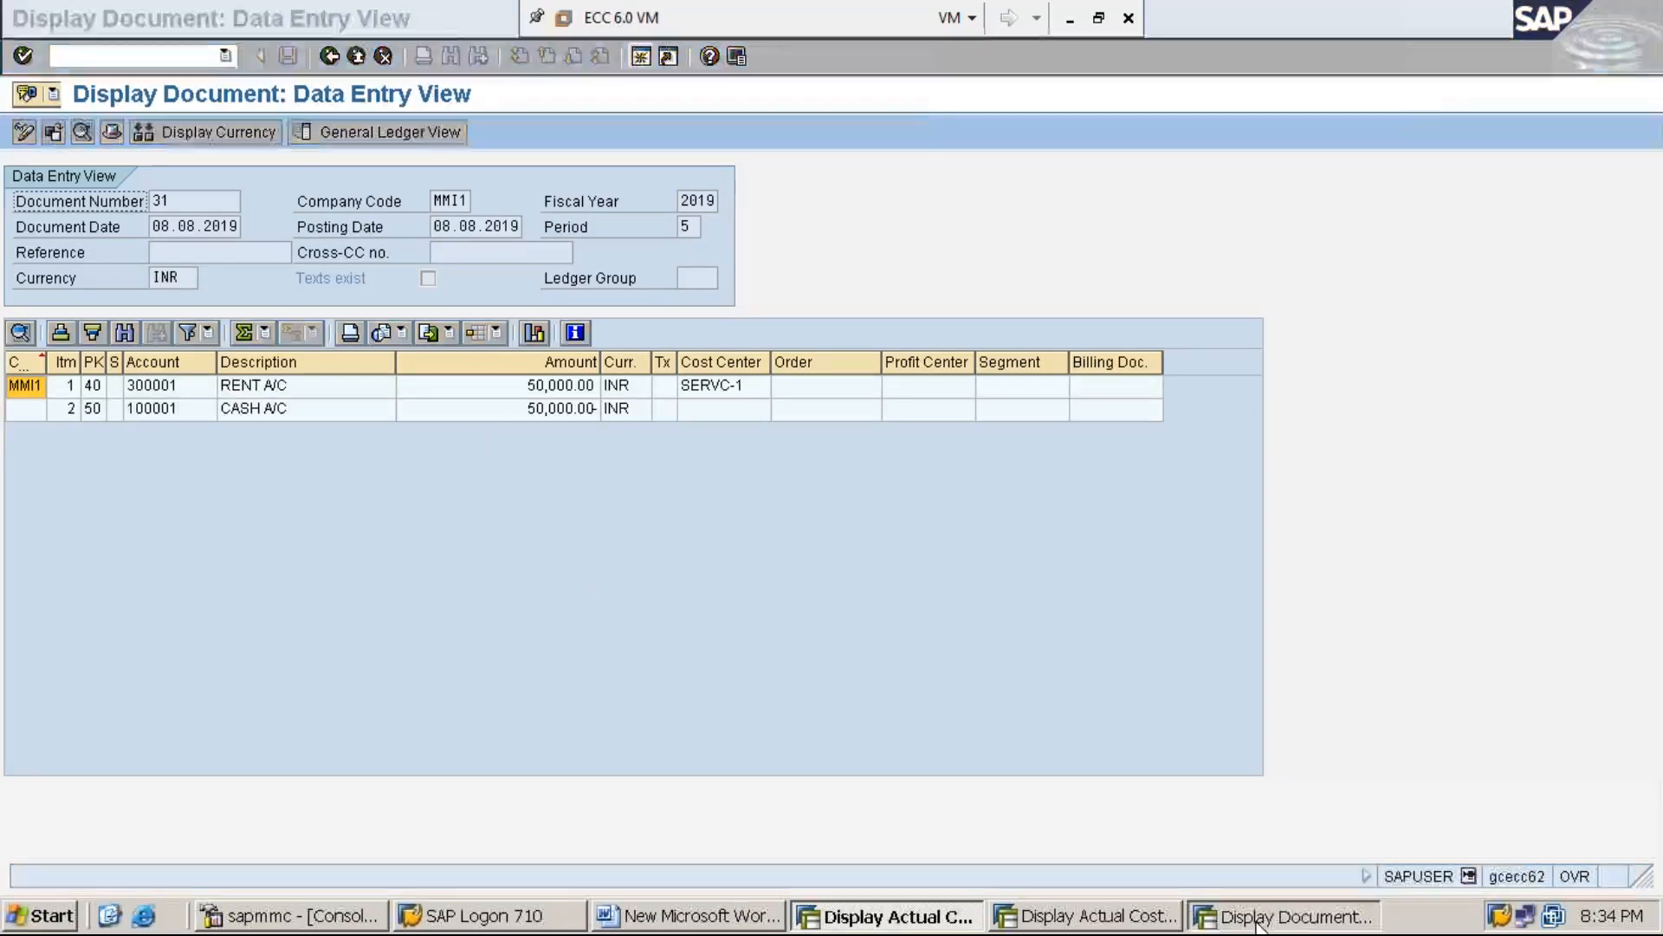
left_click(1119, 924)
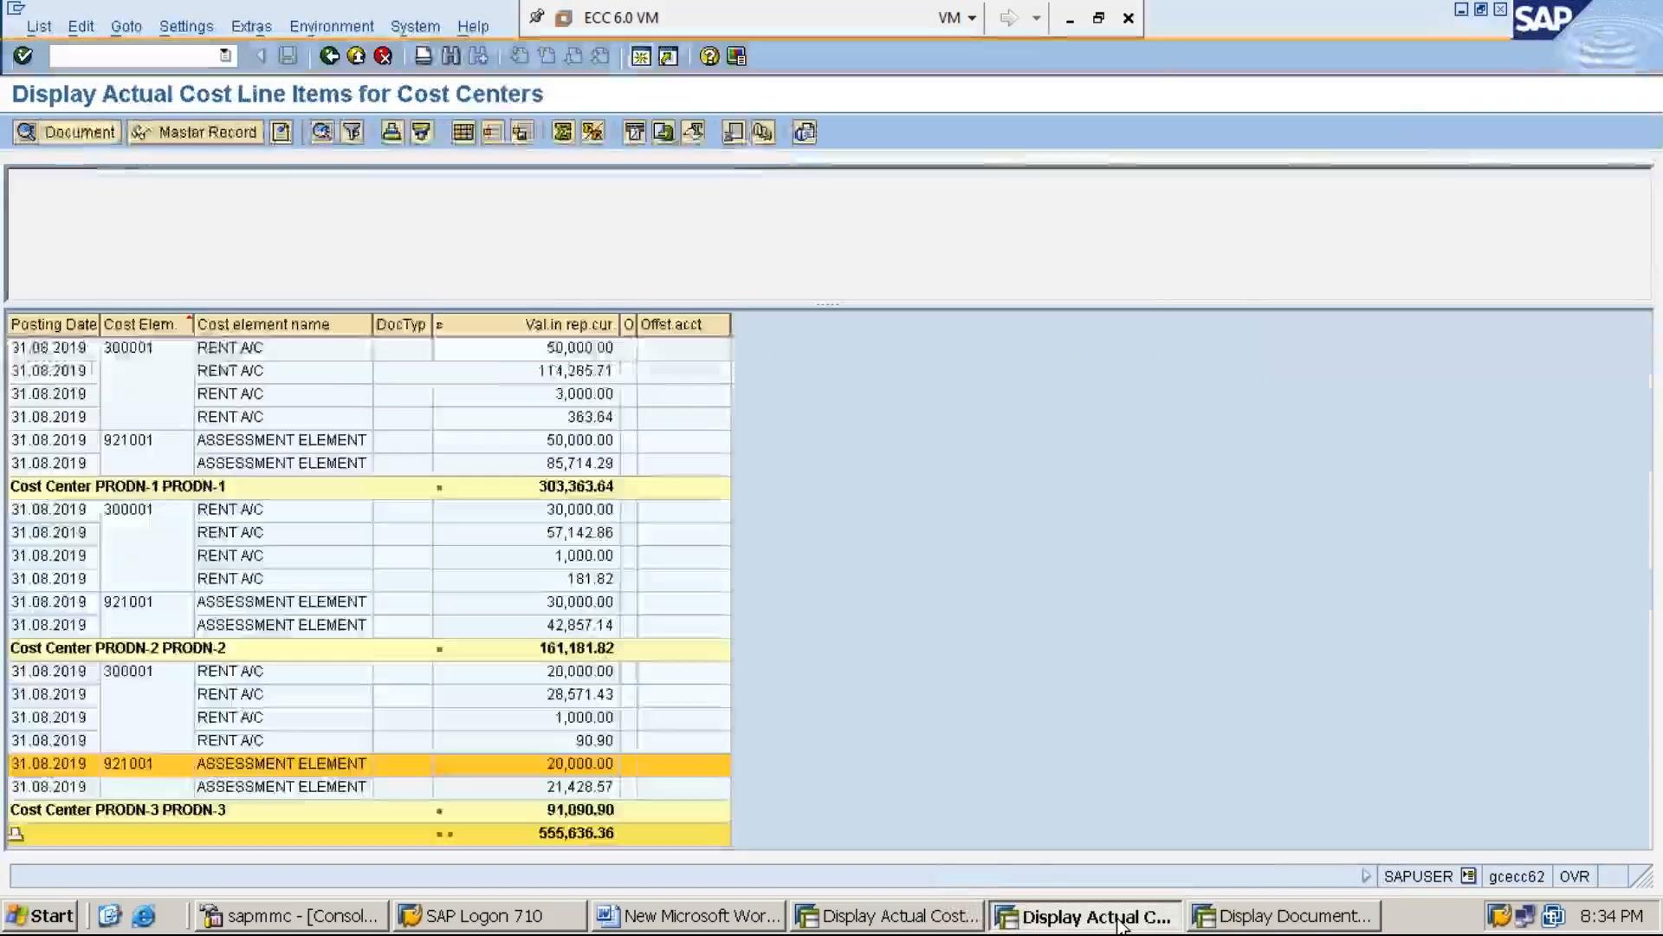
left_click(885, 924)
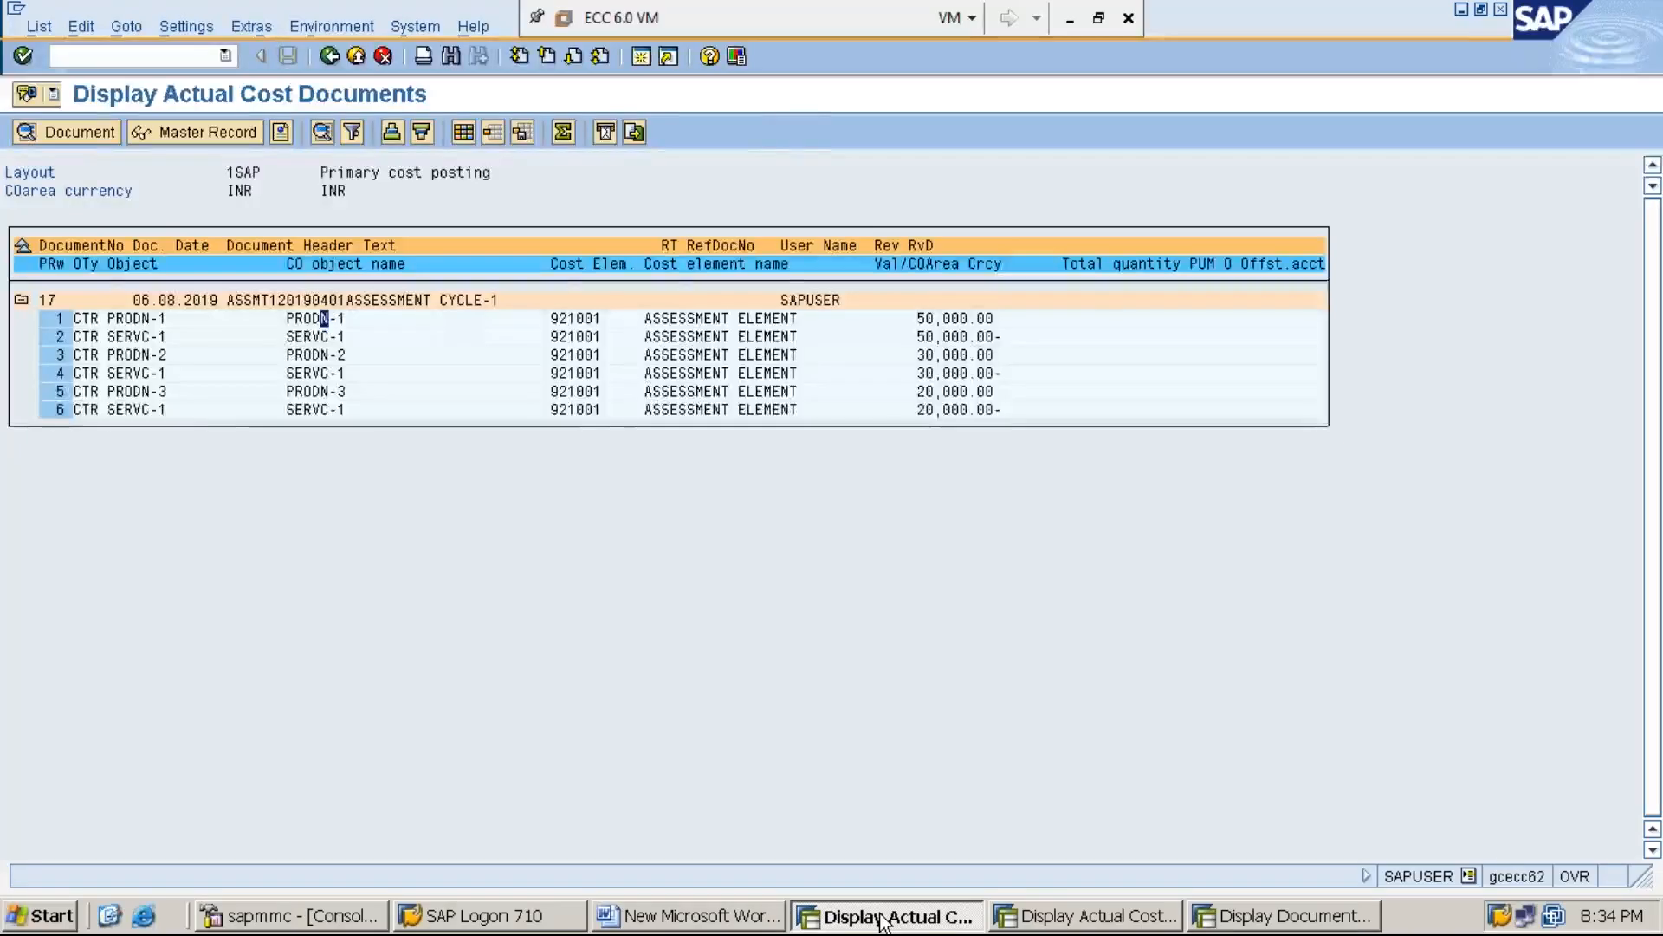
Return to the SERVC-1 line item report and compare its 08.08.2019 RENT A/C posting with the ASSESSMENT ELEMENT credits
key("F3")
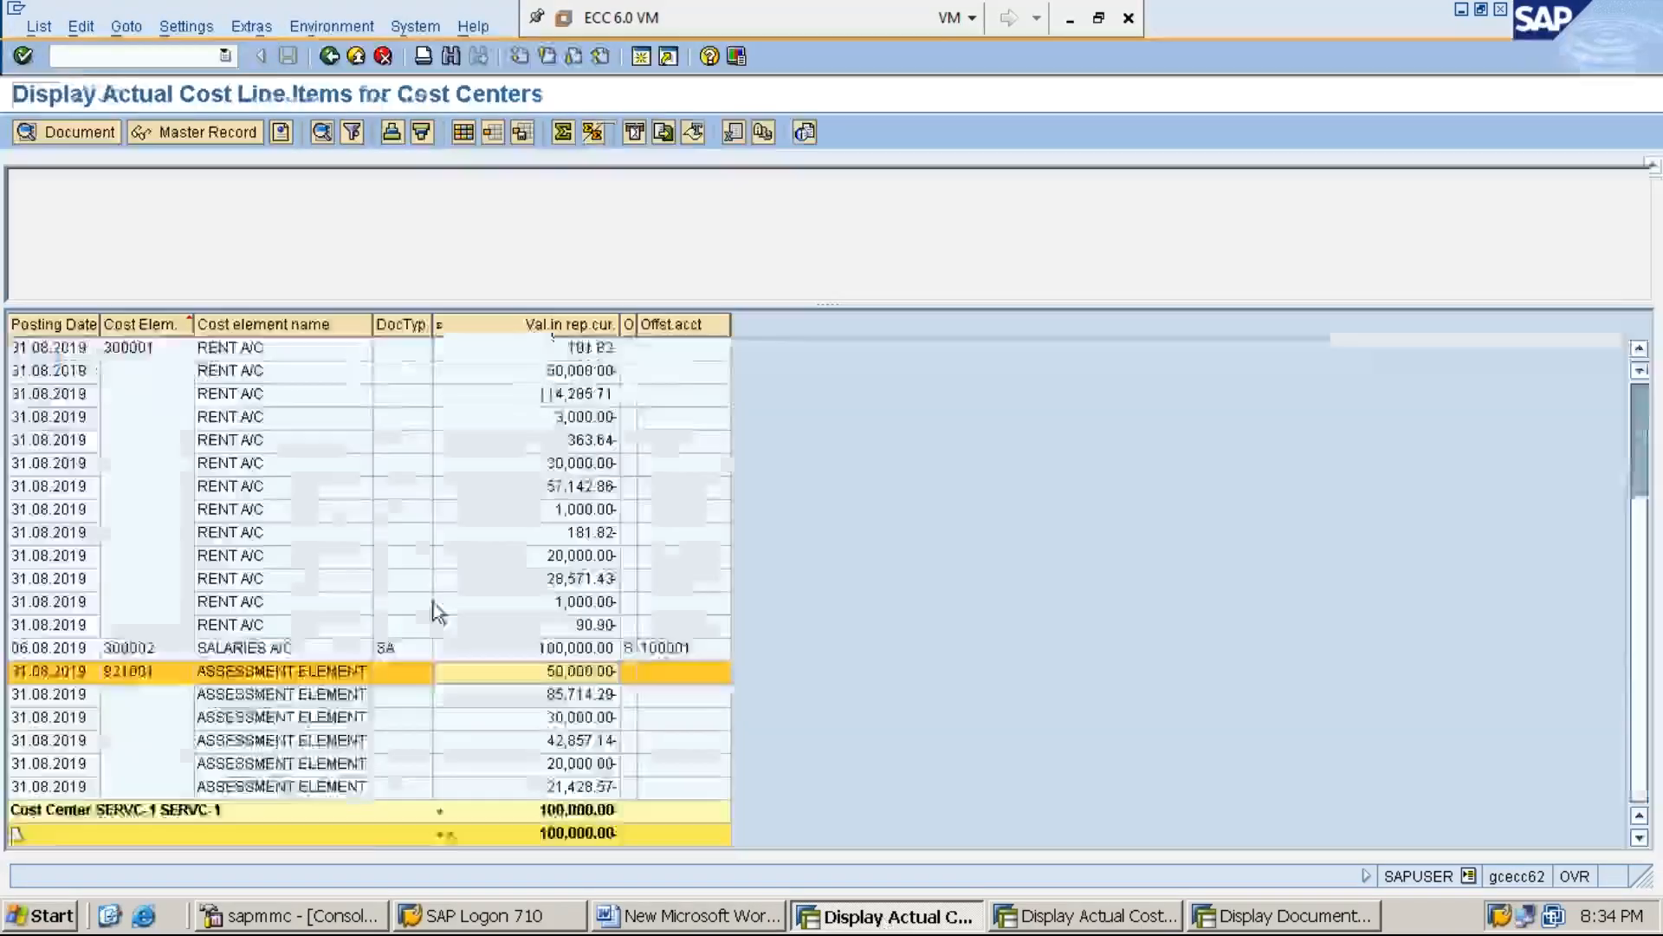
scroll(434, 612, "up", 3)
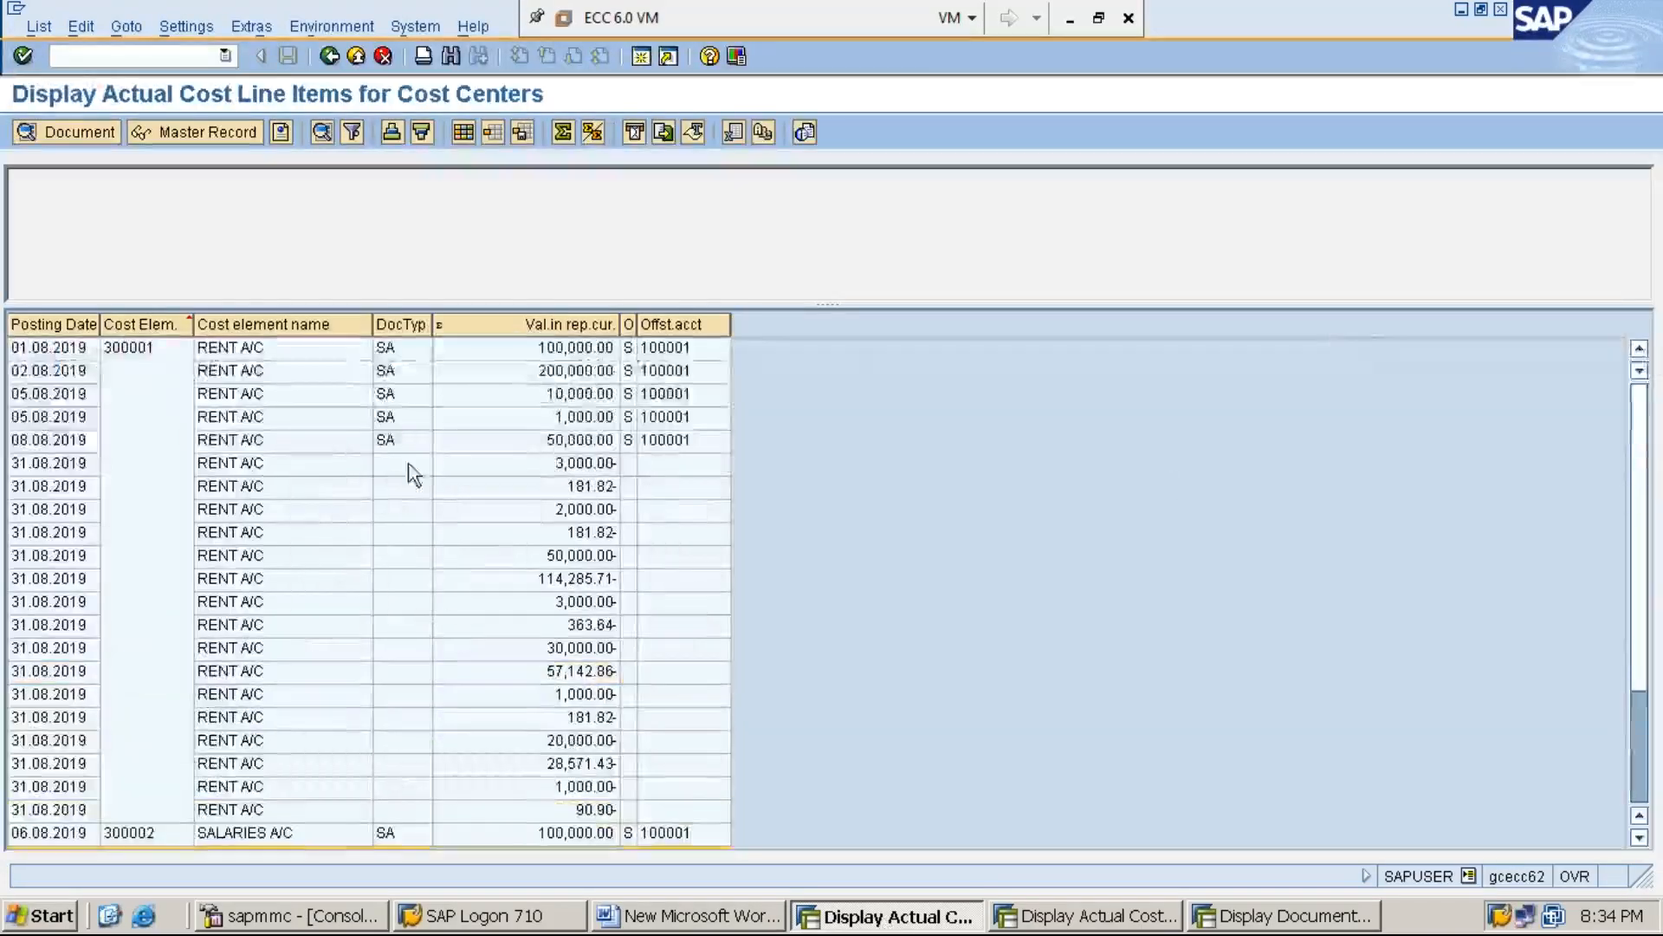
left_click(575, 441)
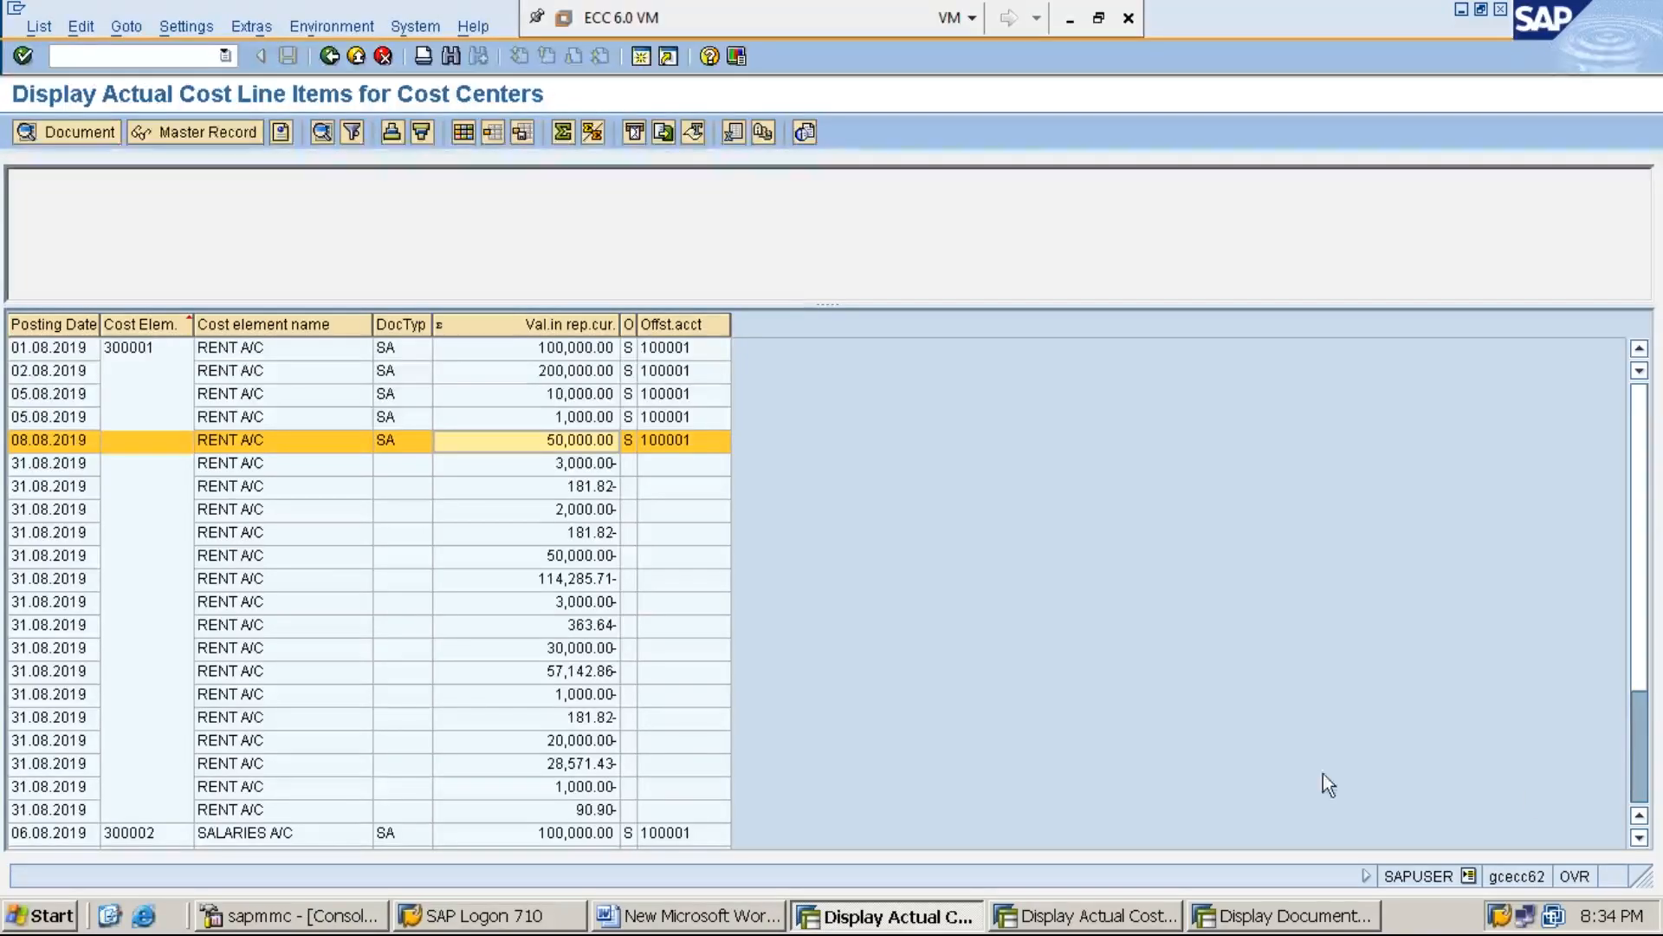
left_click(1639, 837)
left_click(1639, 837)
left_click(1639, 837)
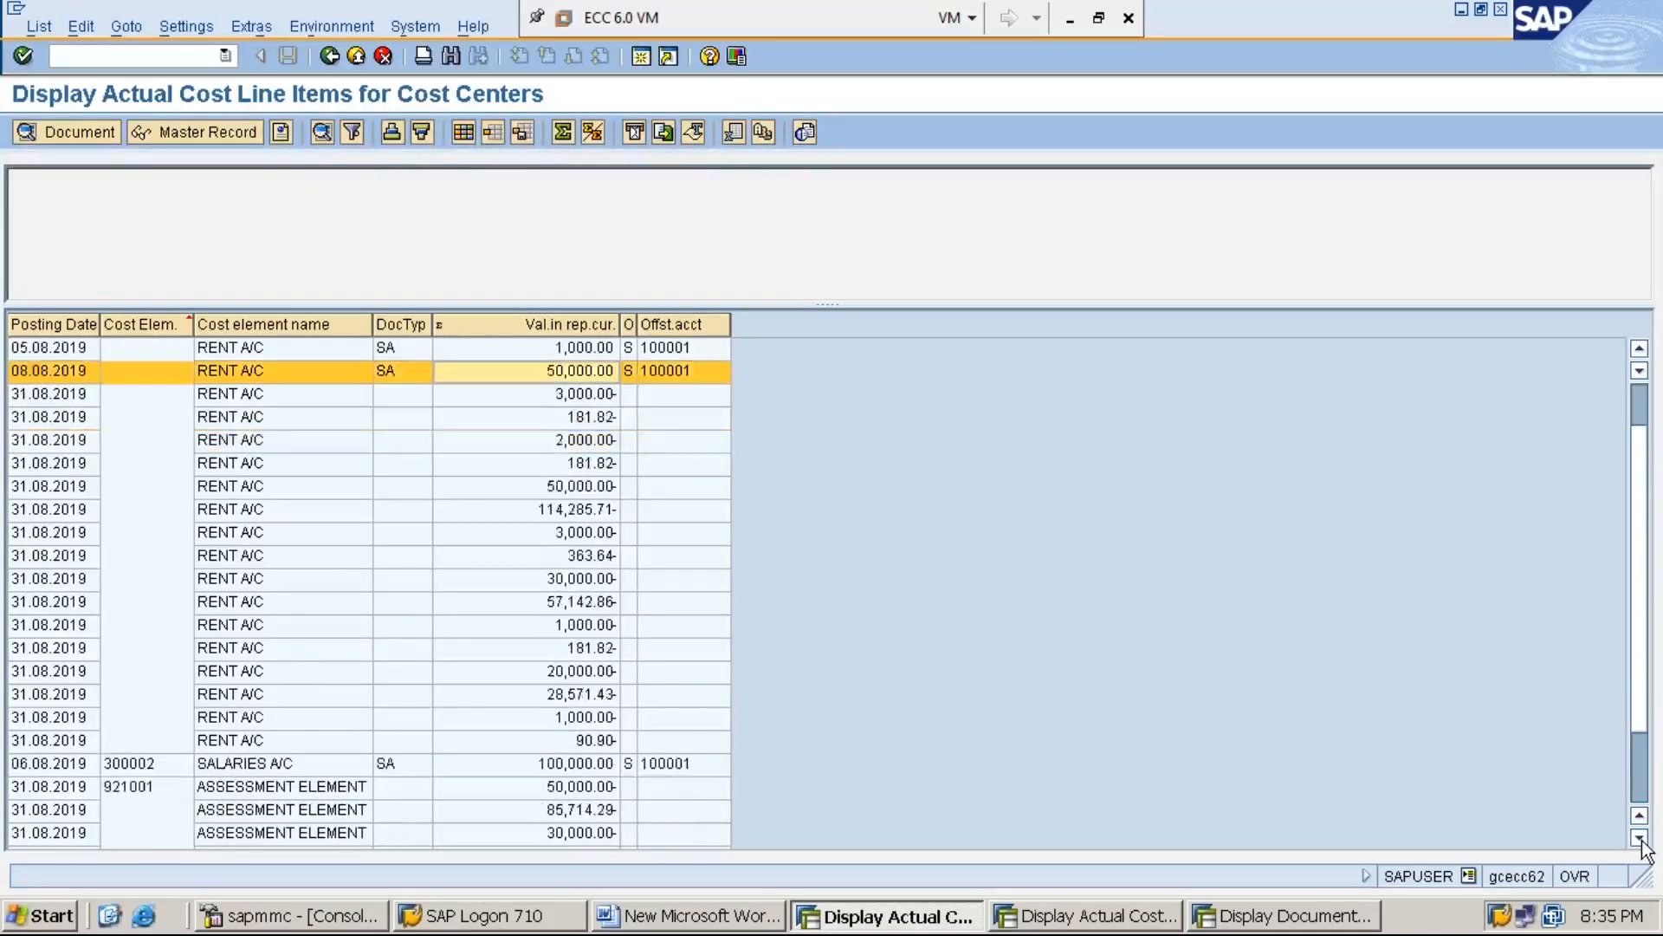
left_click(1639, 837)
left_click(1639, 837)
left_click(1639, 837)
left_click(1639, 837)
left_click(1639, 837)
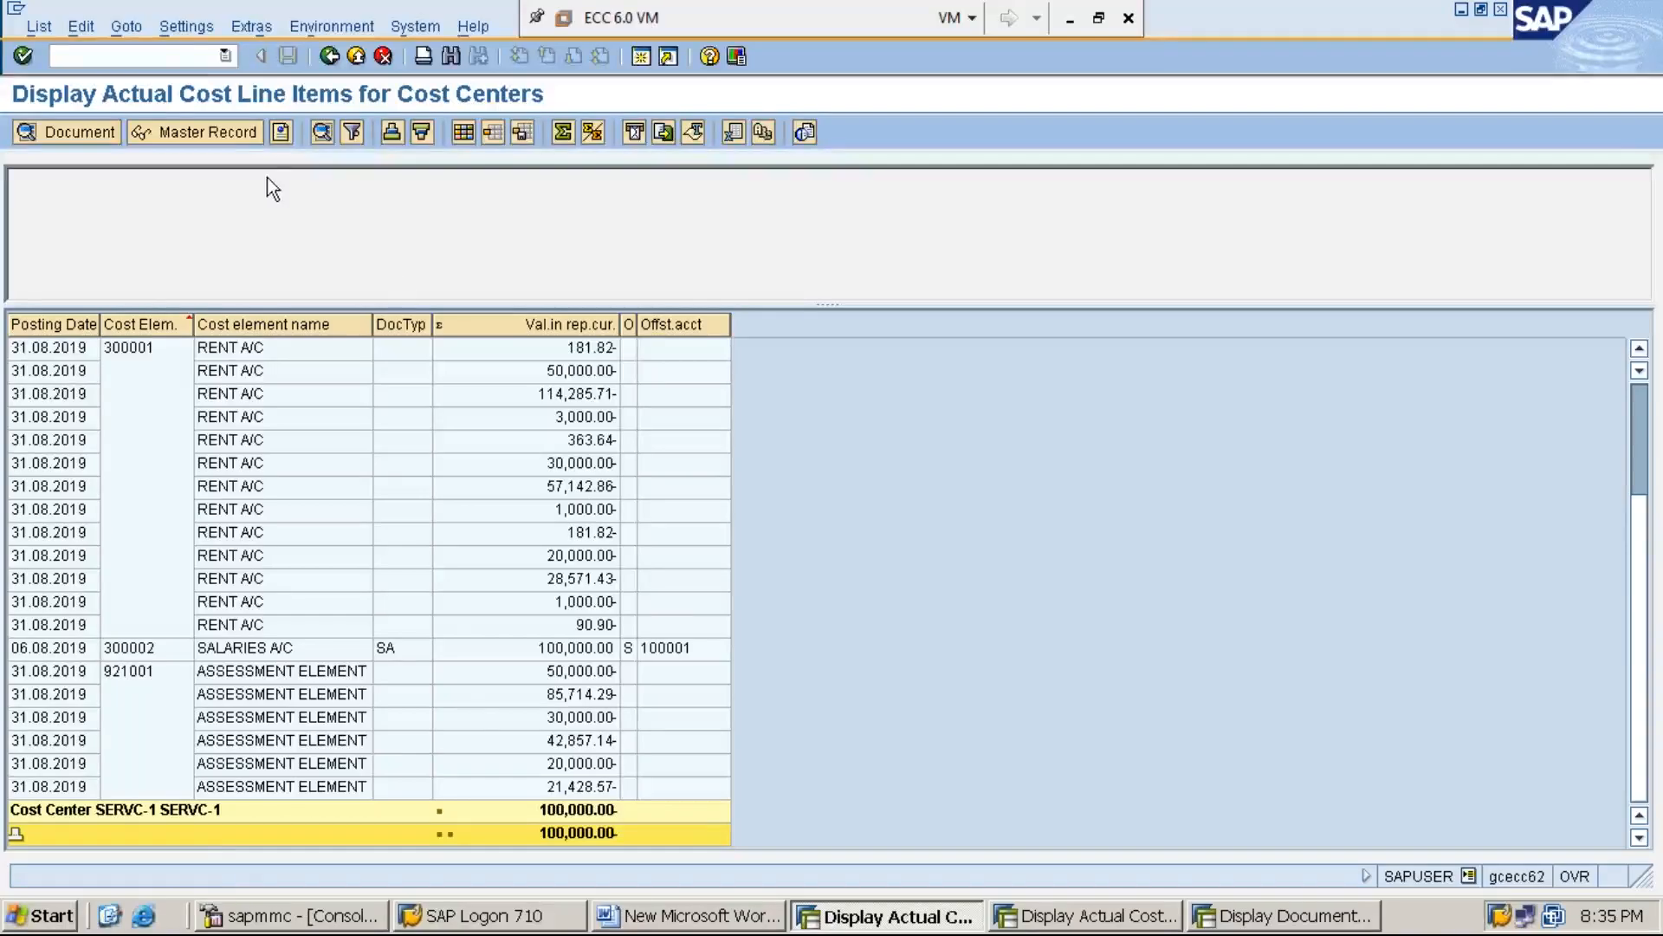
left_click(192, 55)
type("/NKSU3")
key("Return")
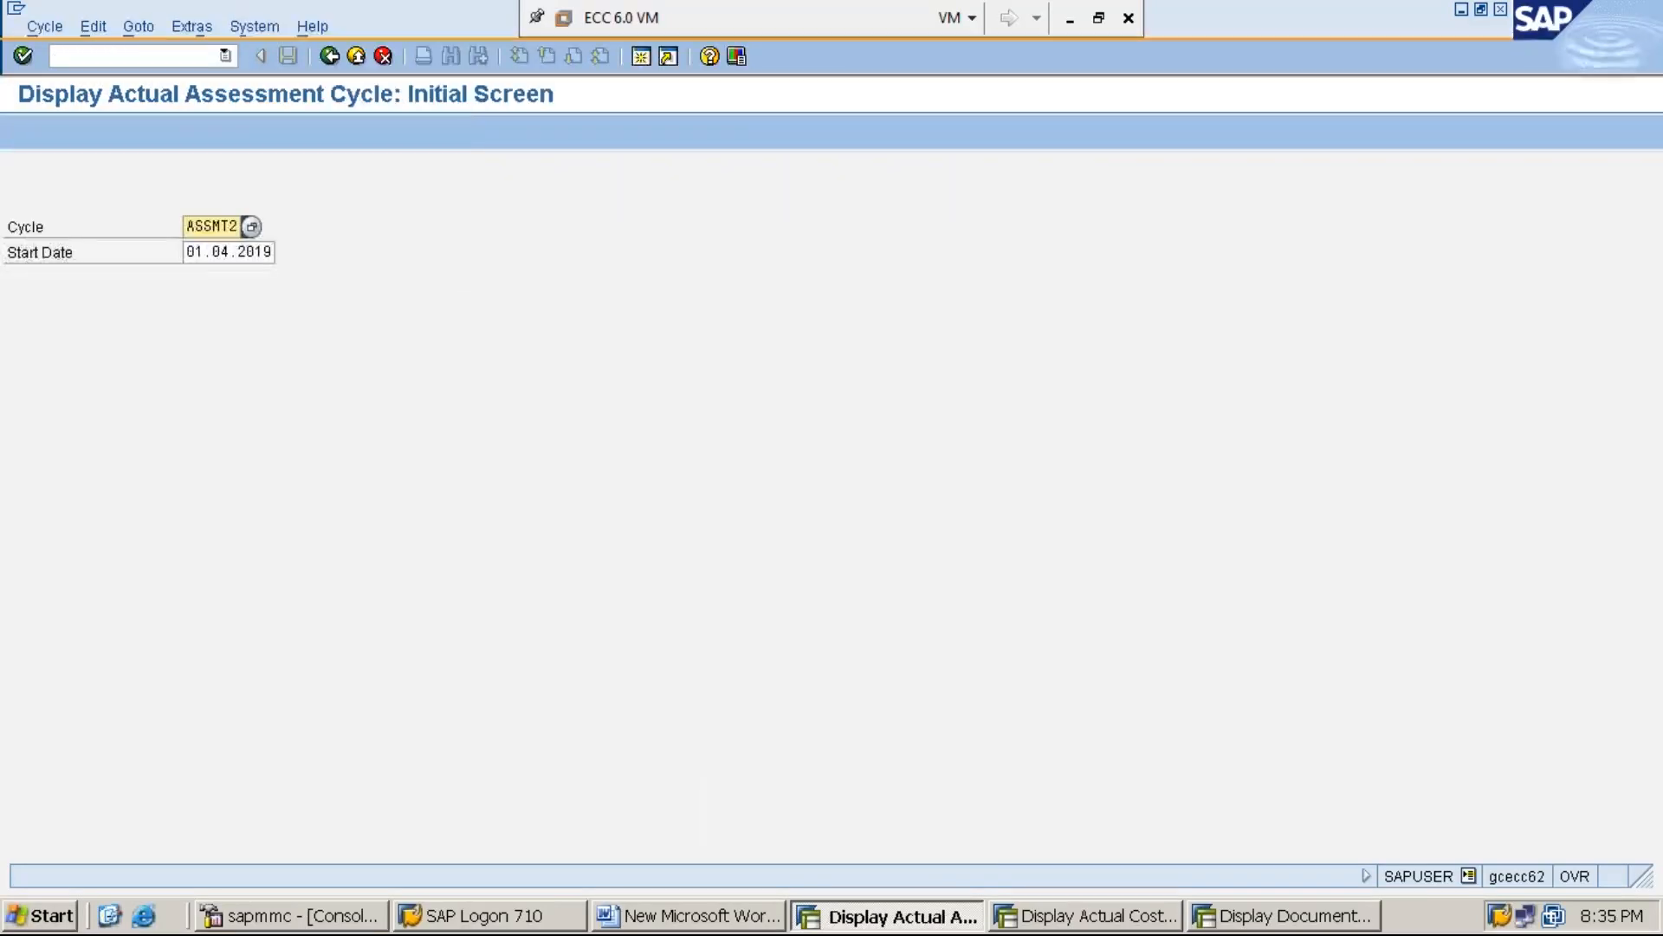
Start transaction KSU5 and select assessment cycle ASSMT2 with start date 01.04.2019 for execution
left_click(112, 57)
type("/NKSU5")
key("Return")
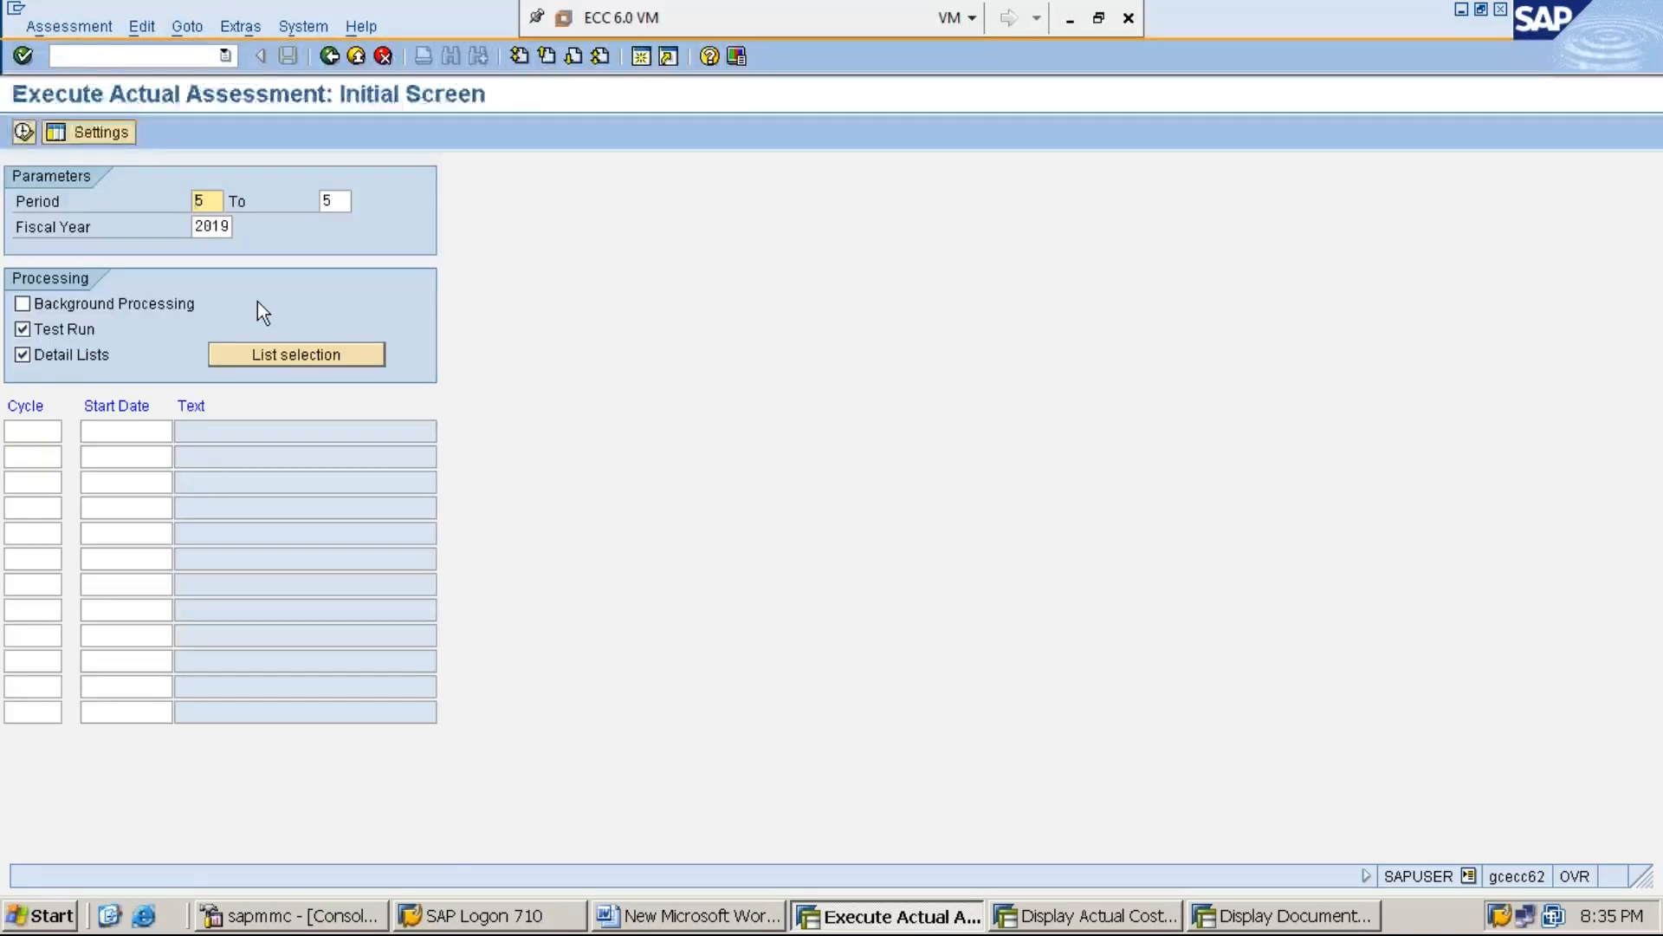
left_click(32, 428)
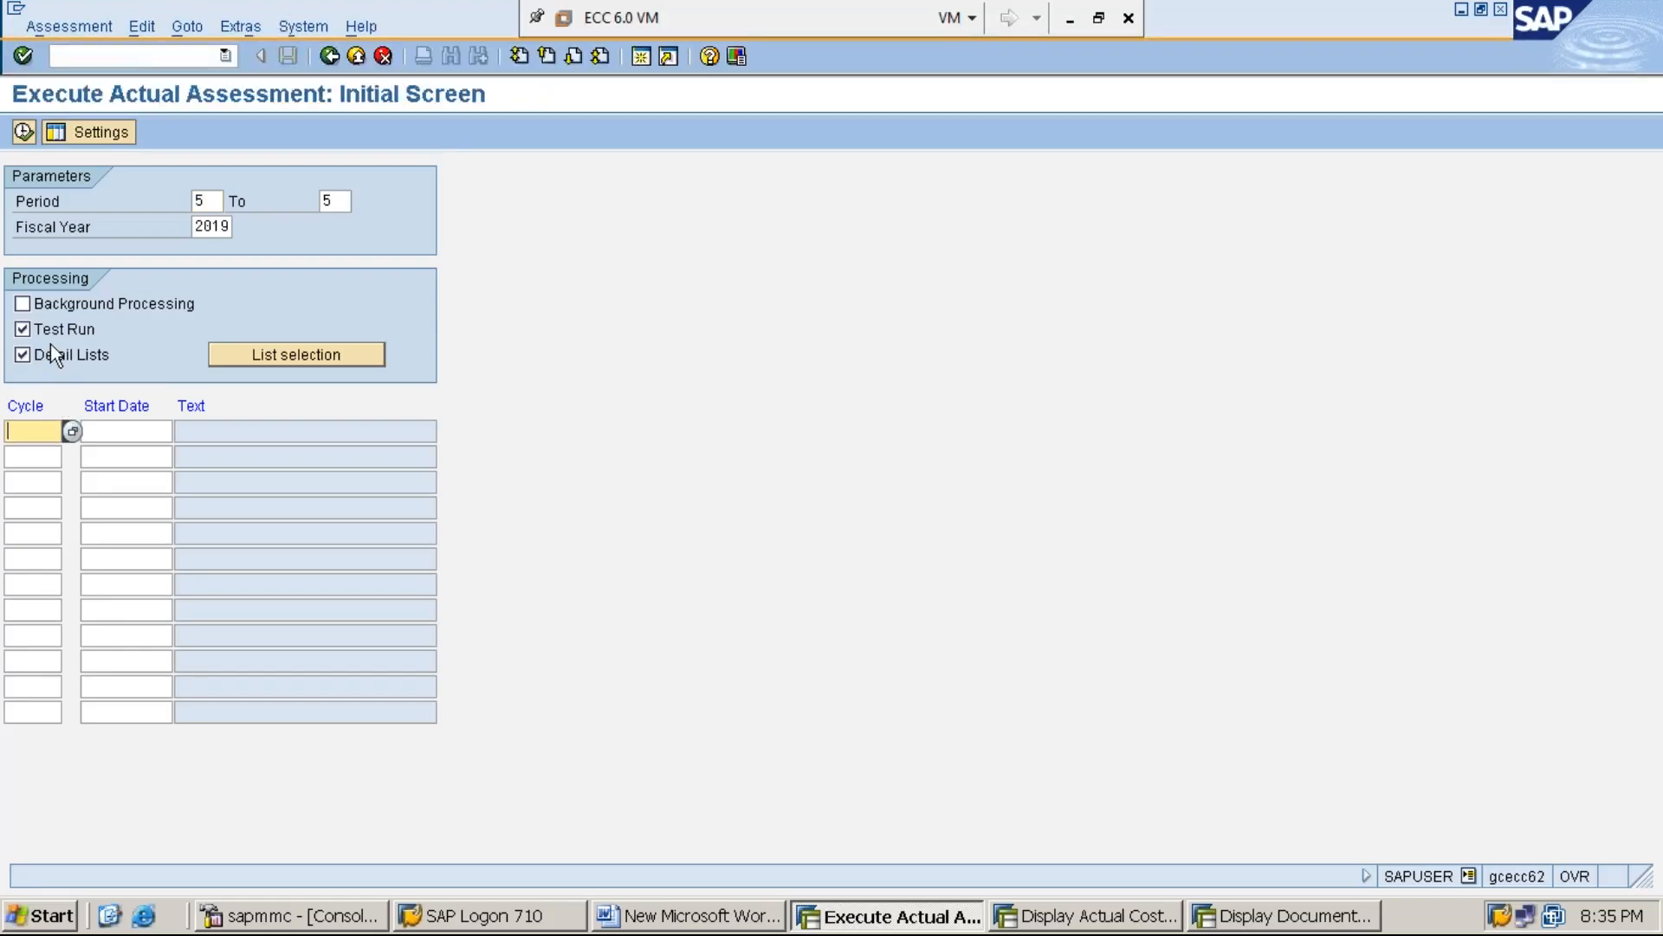
left_click(73, 431)
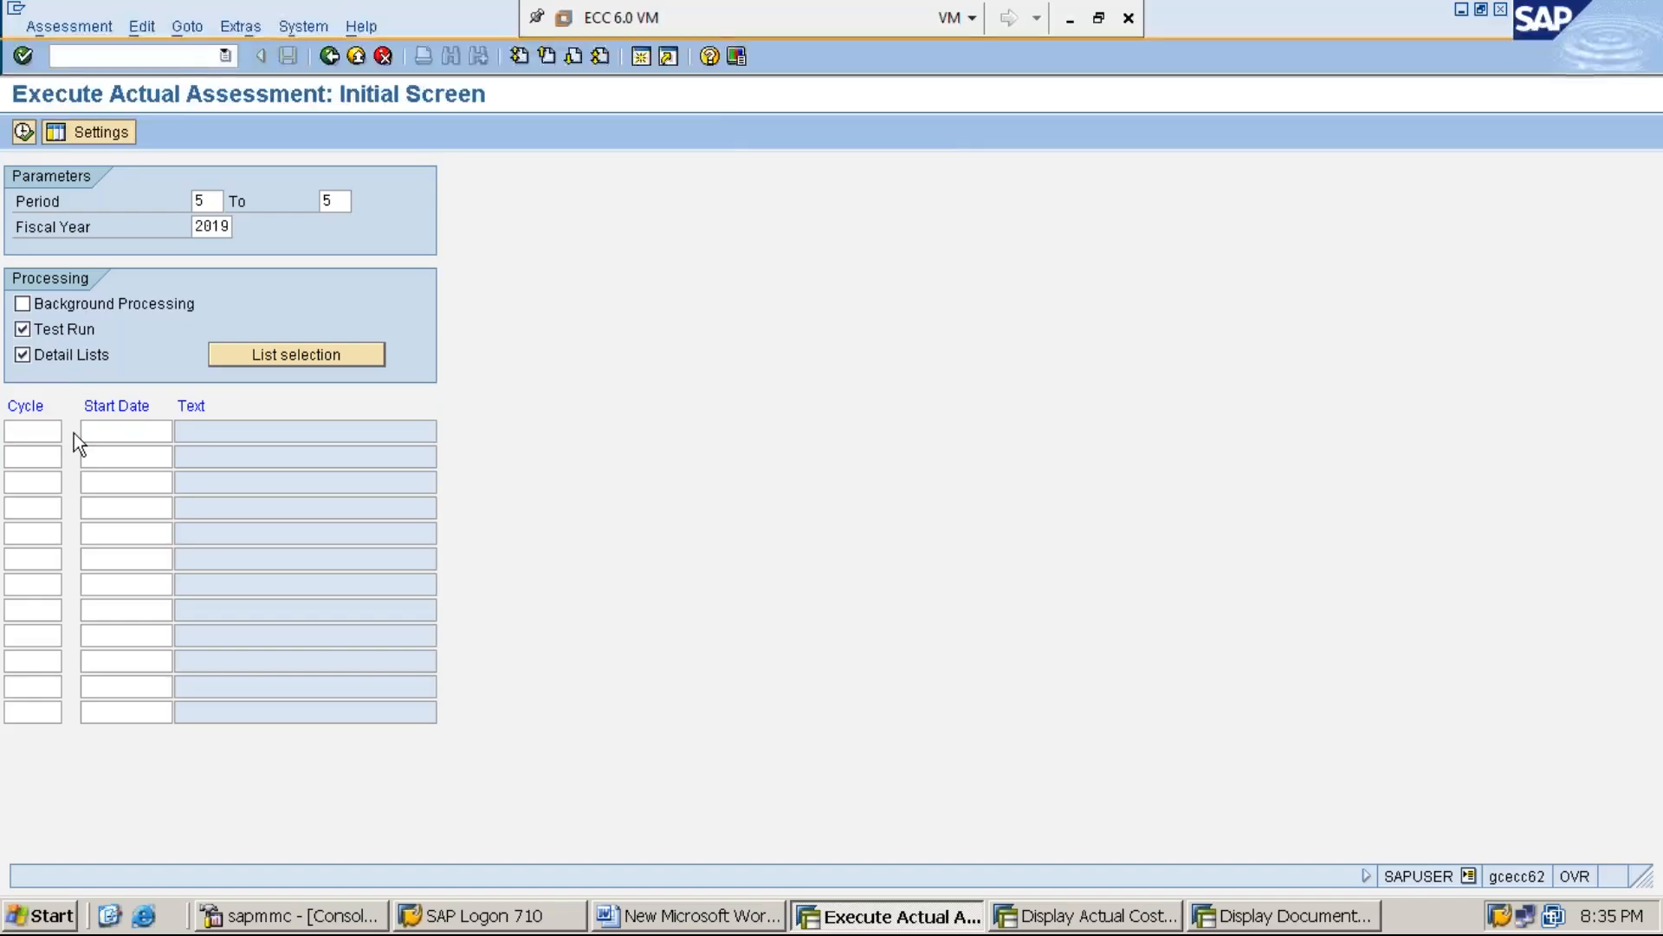
double_click(195, 175)
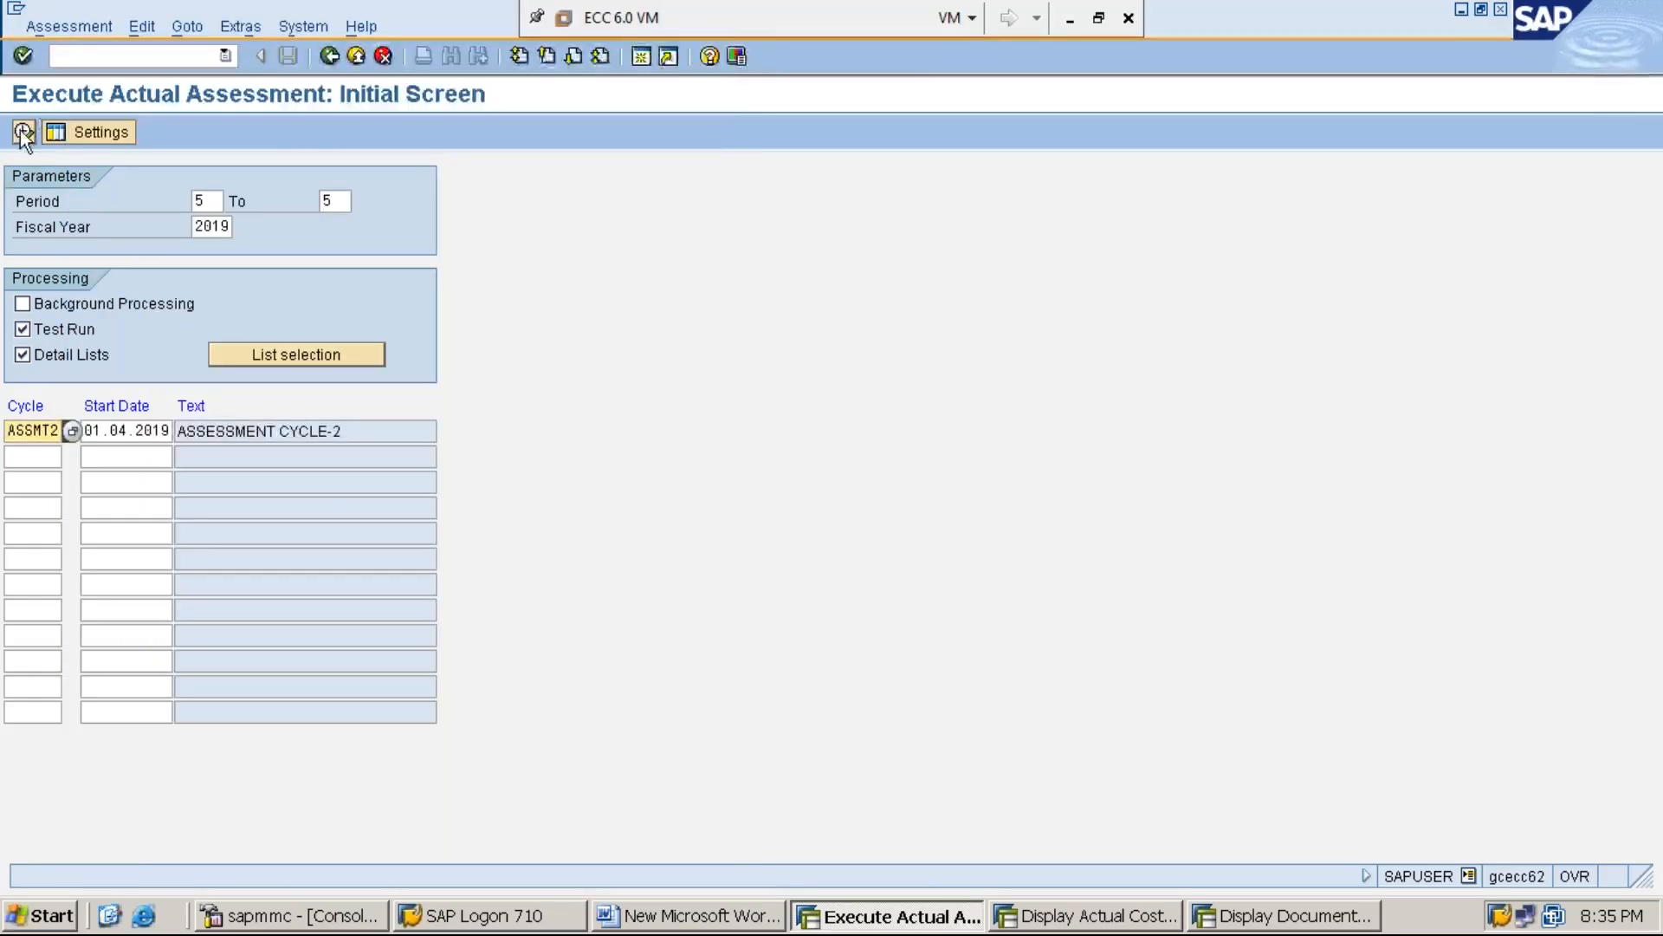
Execute cycle ASSMT2 as a test run for period 5 of 2019, review its sender and receiver lists, and leave the results
left_click(24, 132)
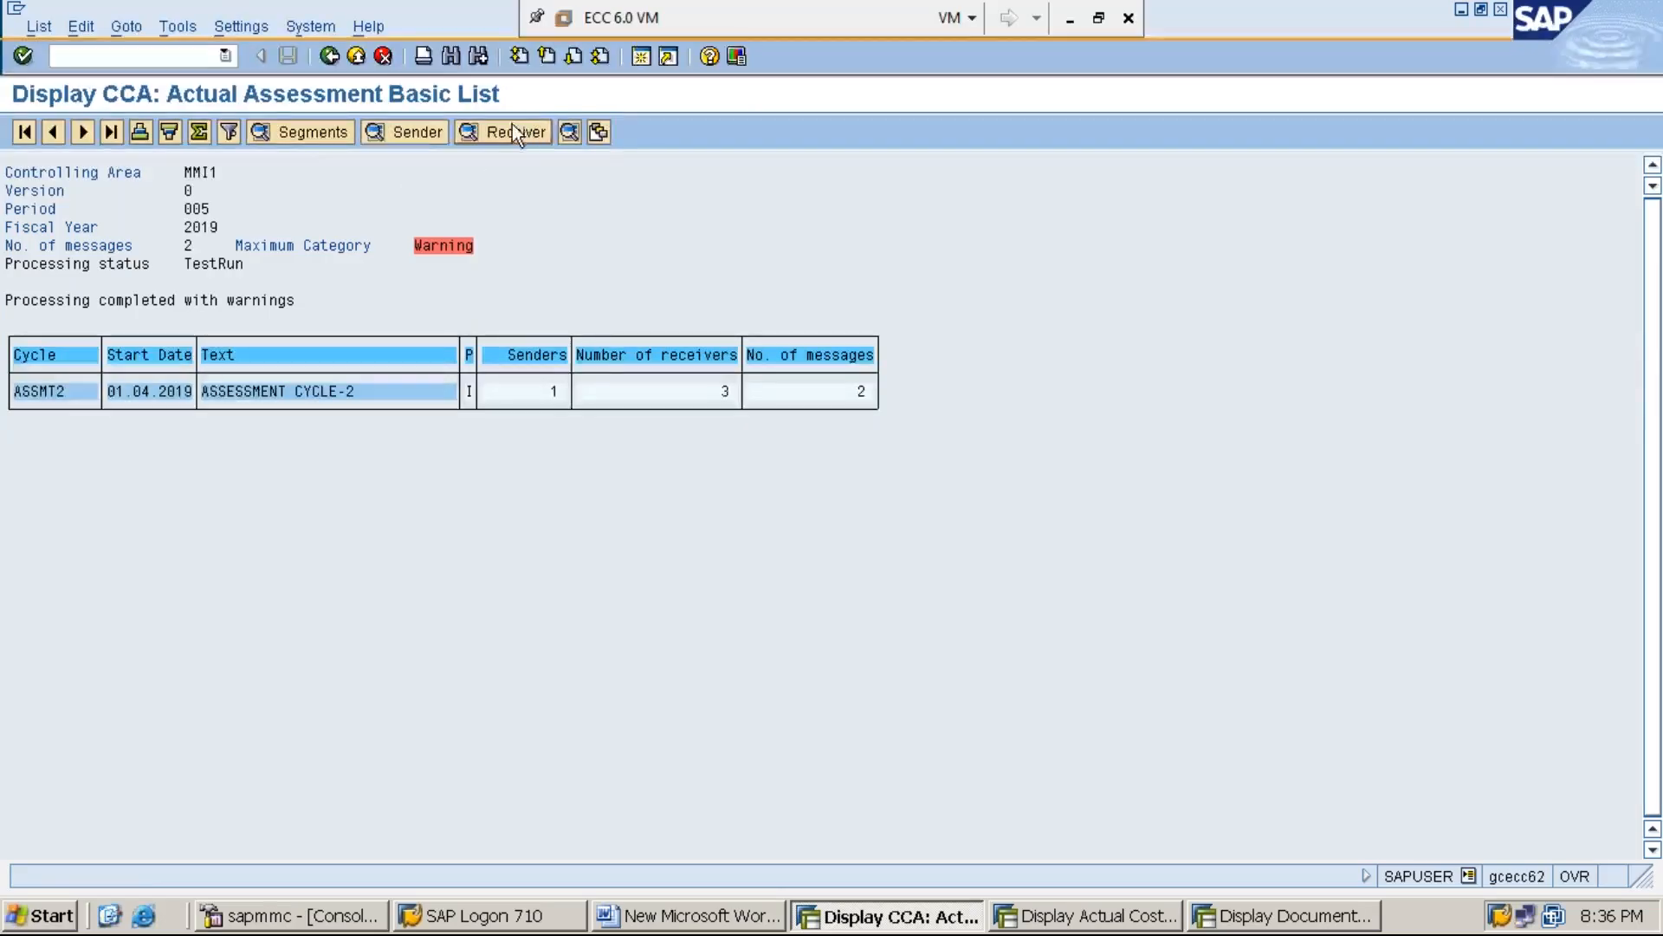
left_click(422, 132)
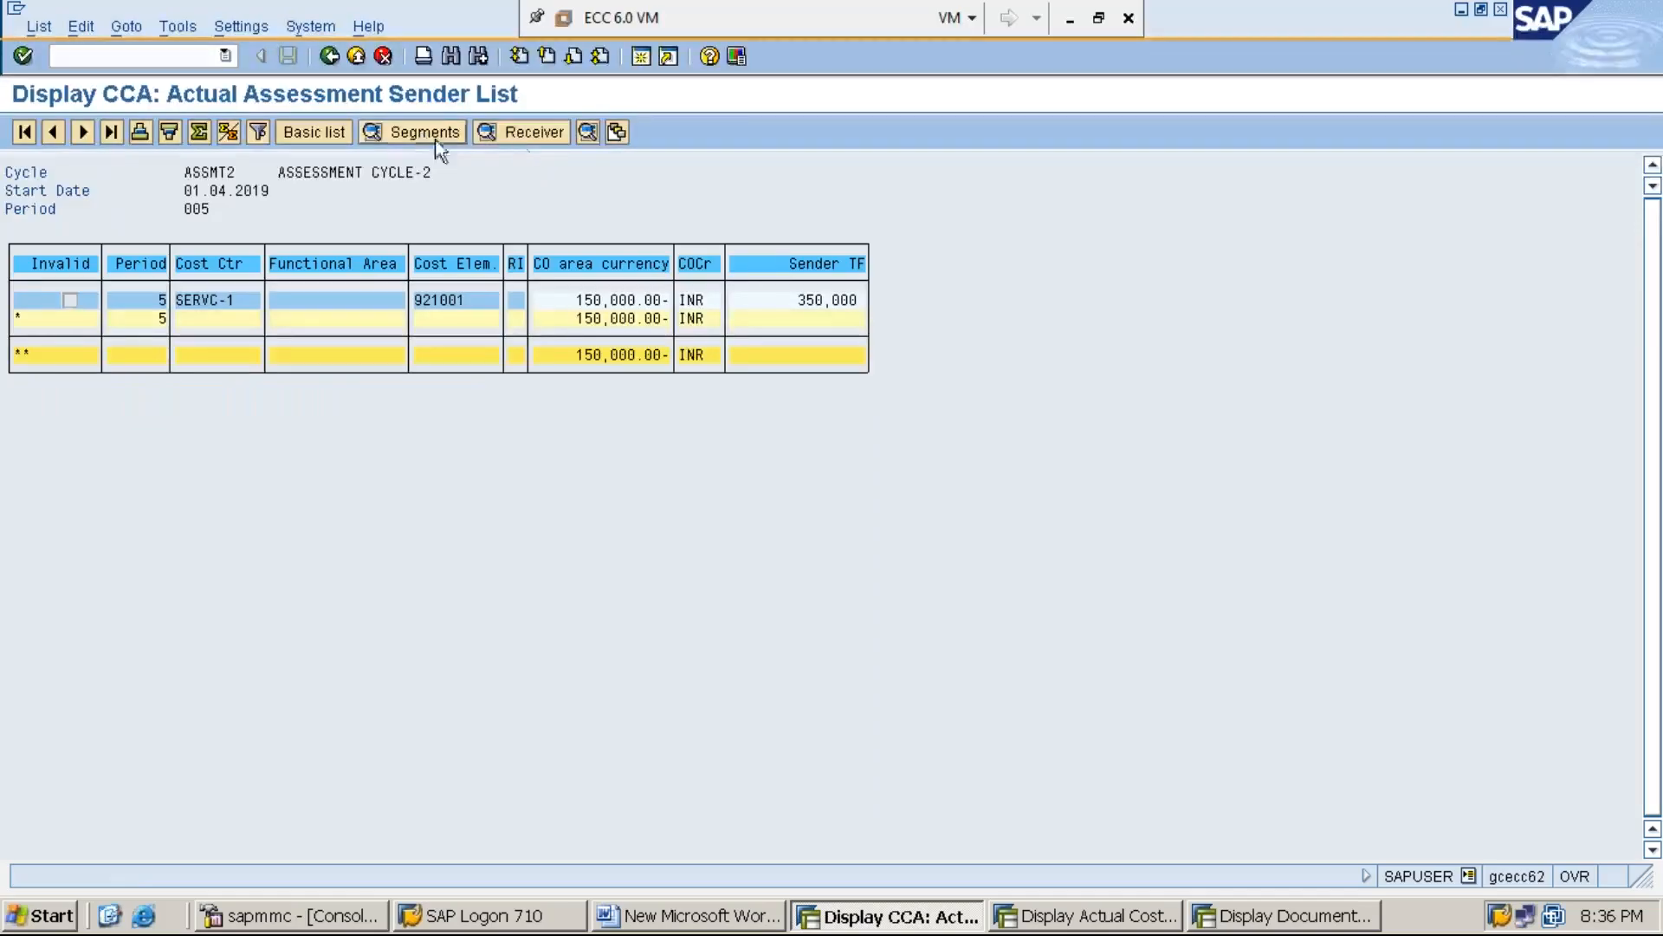
left_click(532, 132)
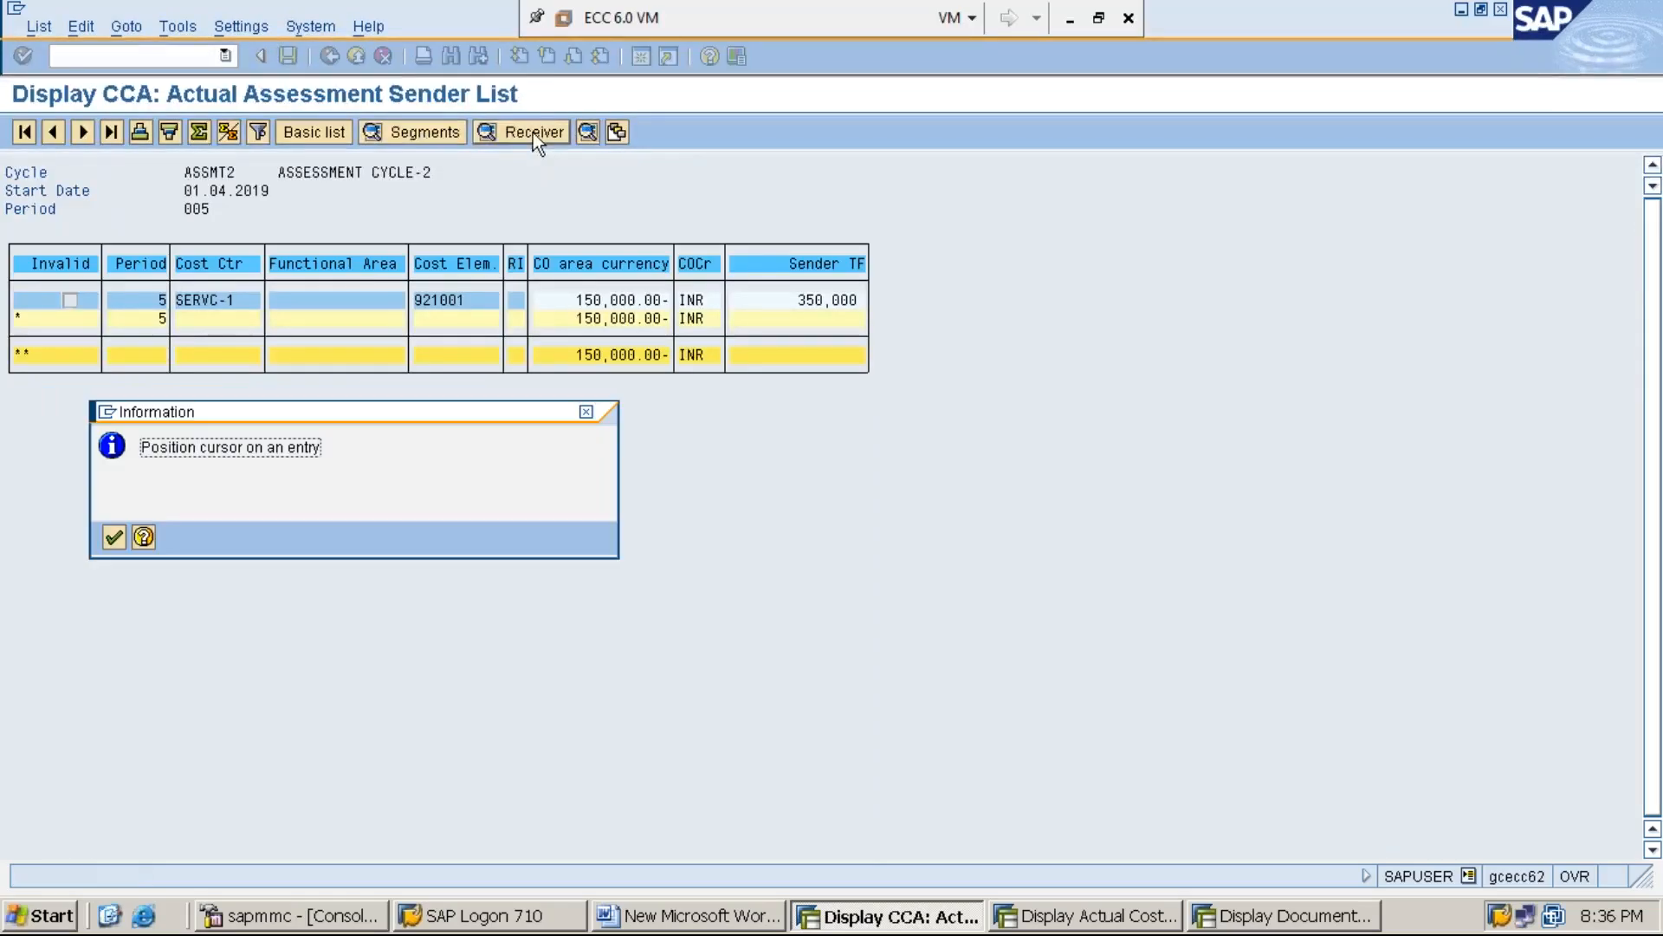
left_click(122, 541)
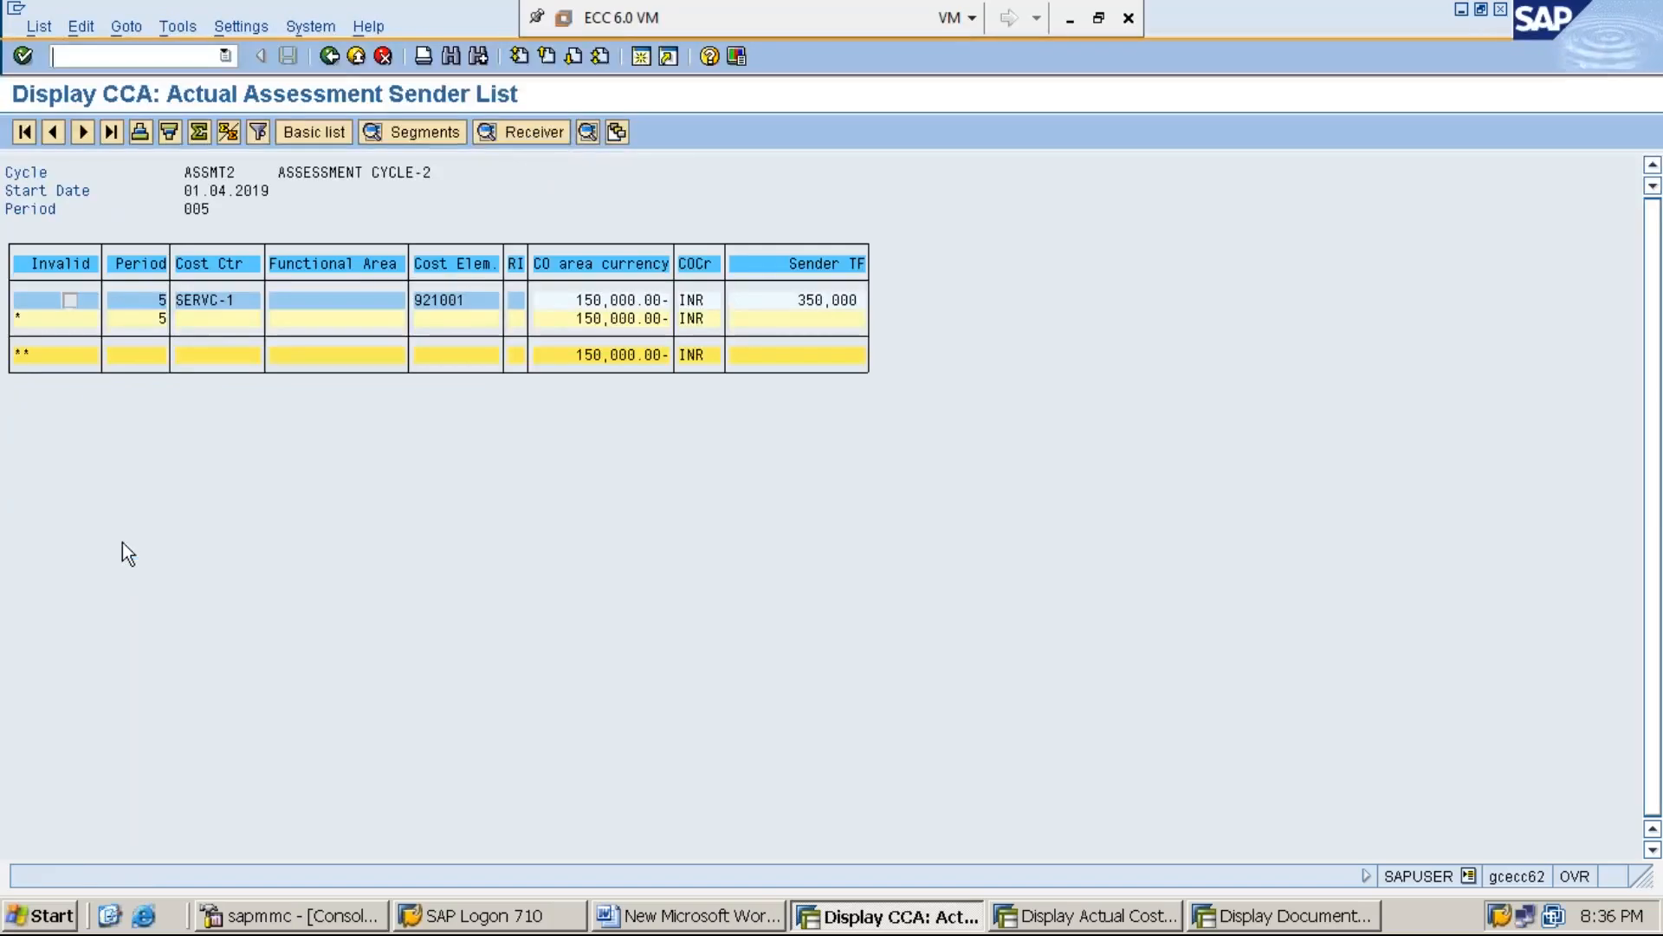
left_click(331, 59)
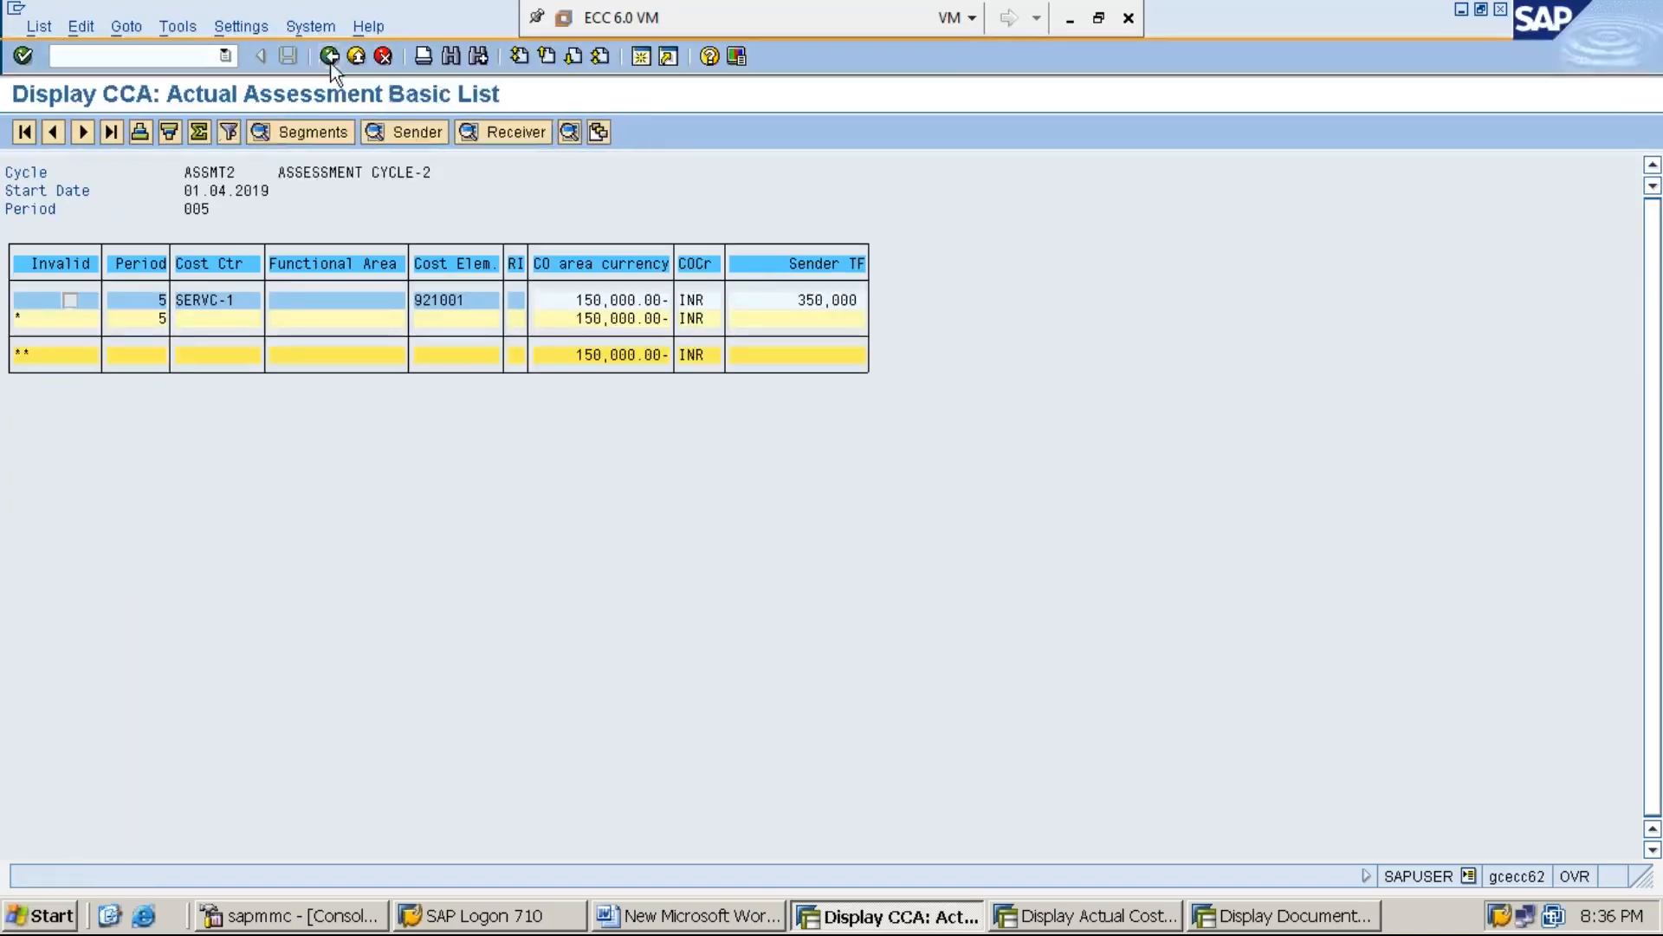
left_click(516, 135)
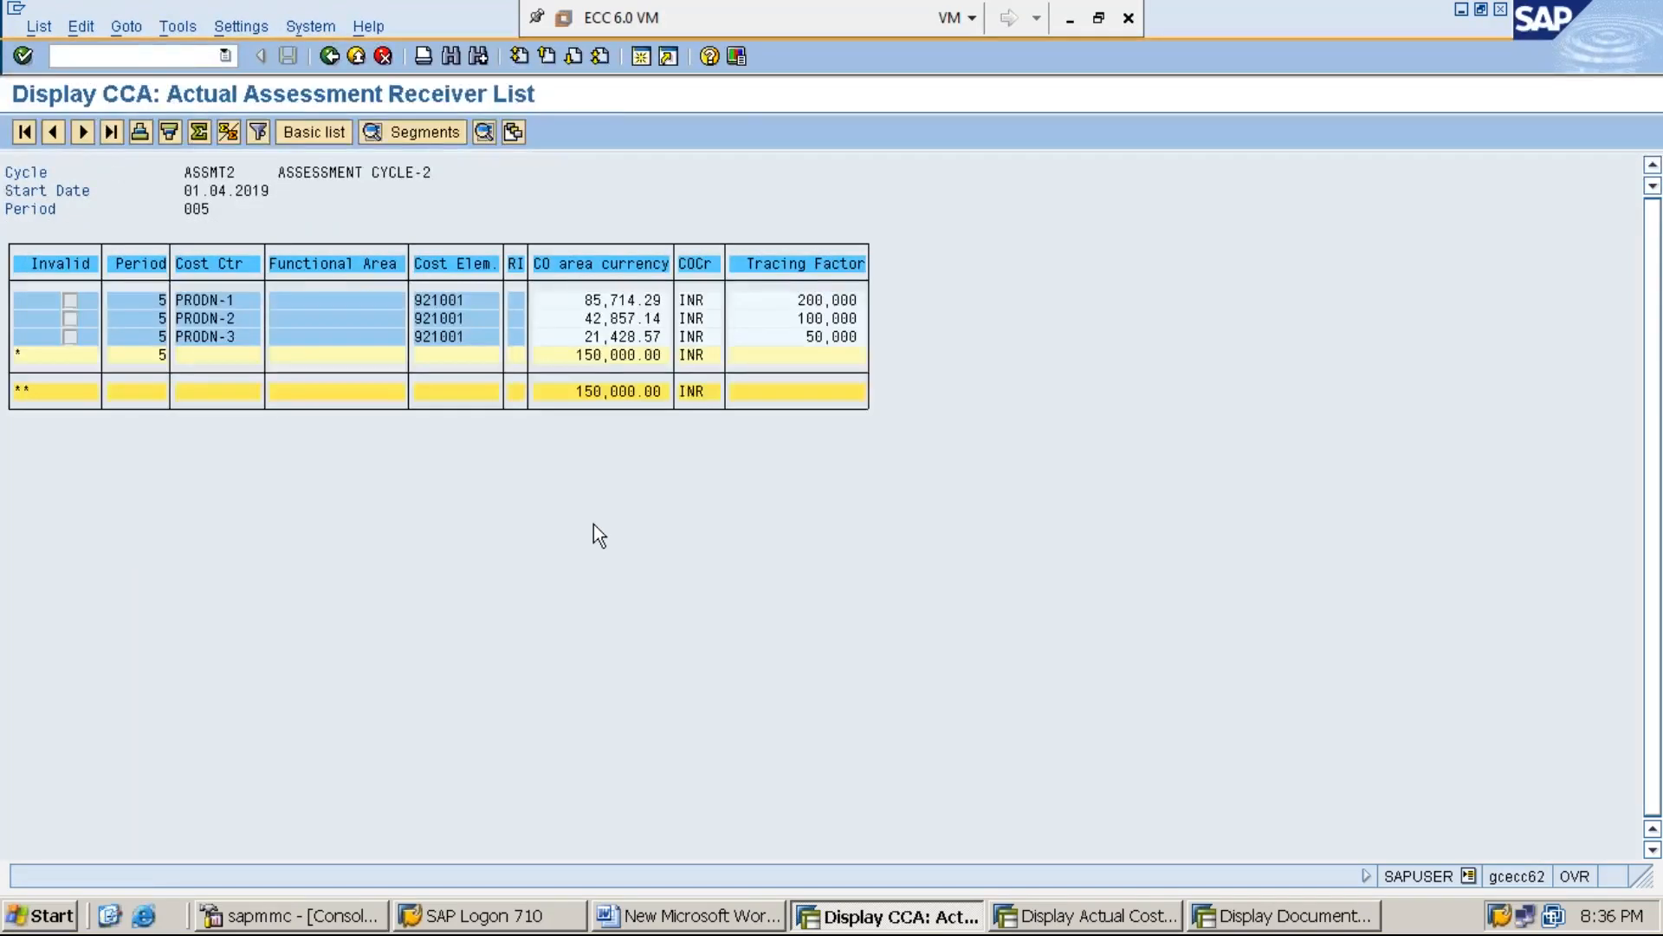
left_click(329, 57)
left_click(329, 57)
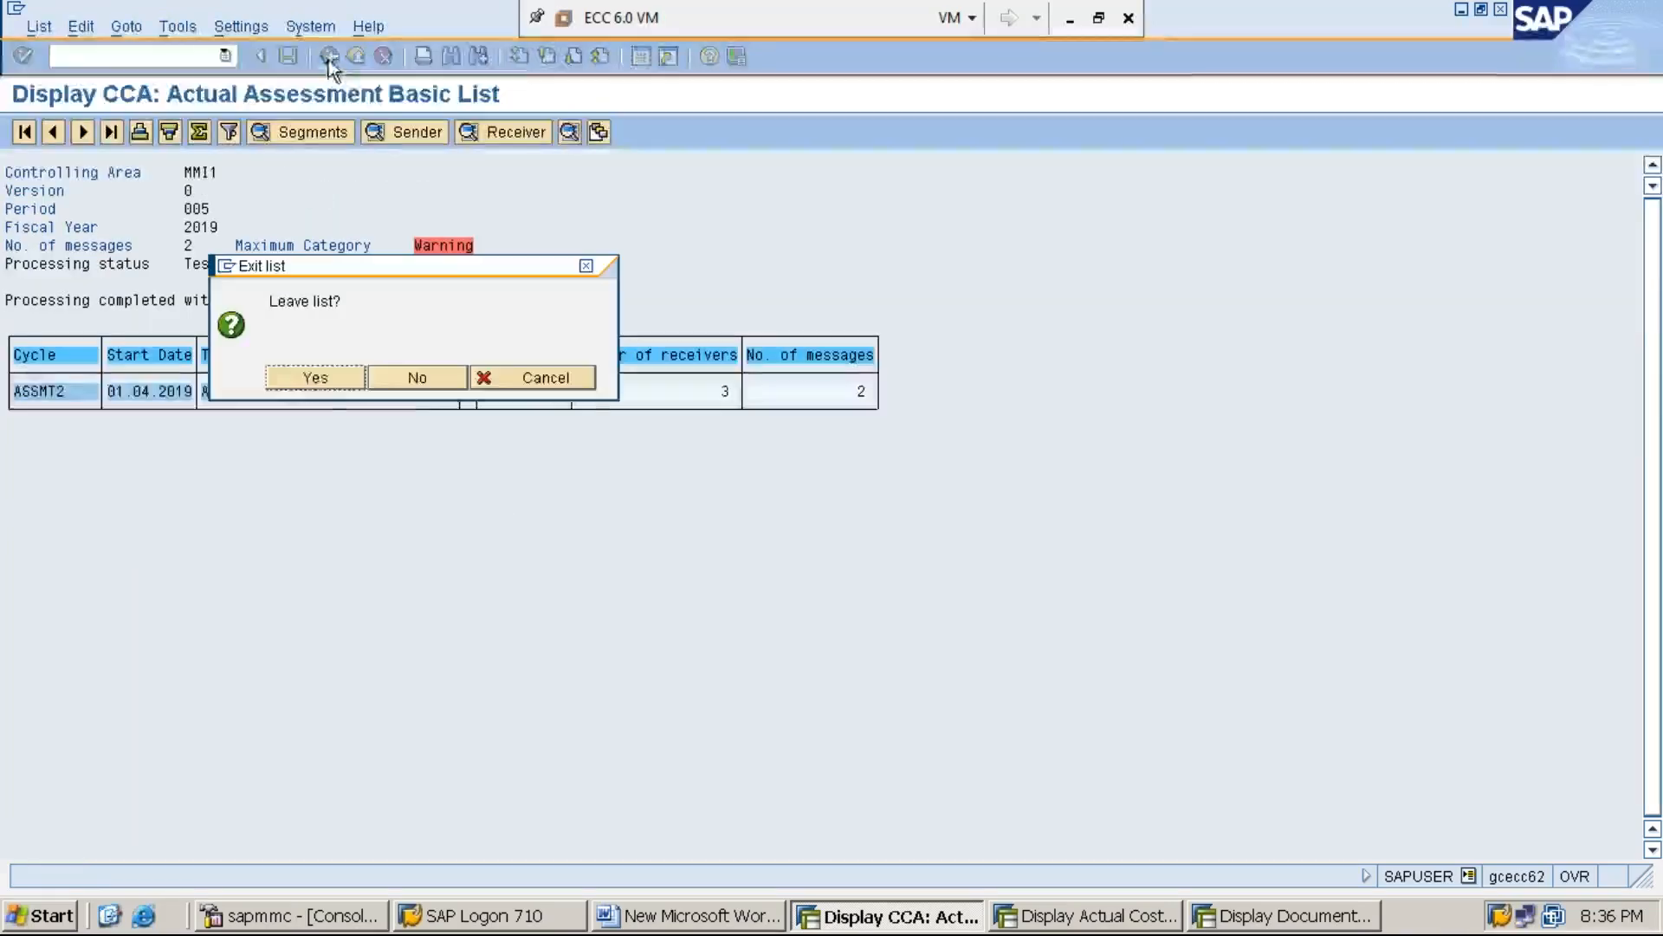
left_click(320, 378)
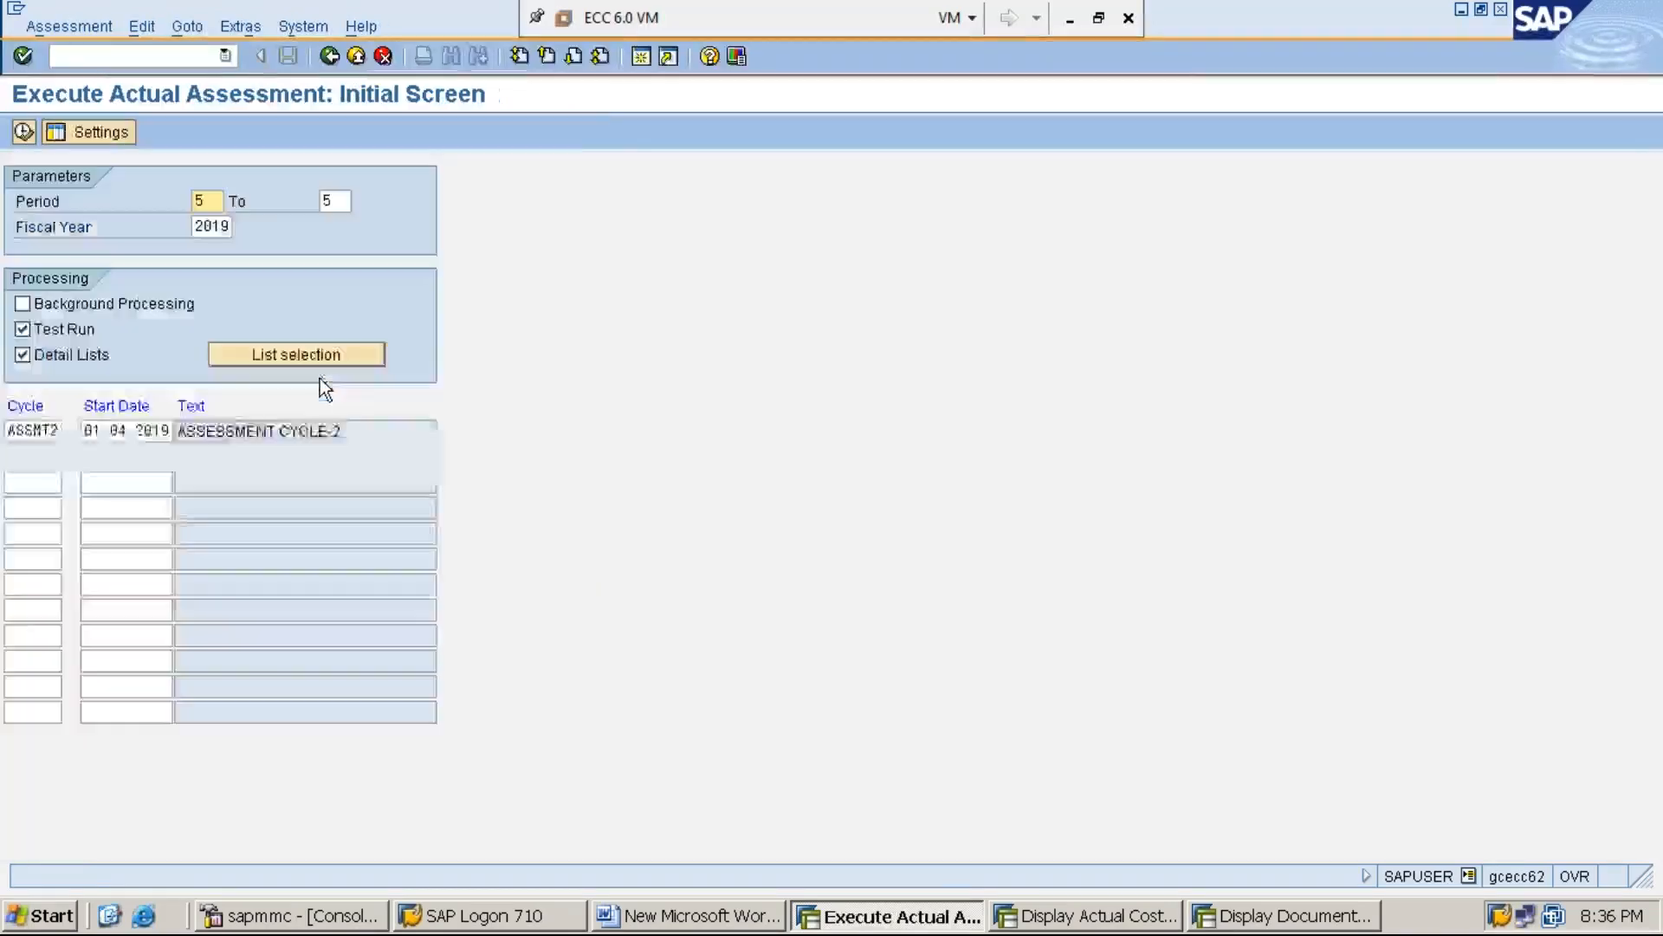
Try to execute ASSMT2 with Test Run switched off, decline the reversal, and exit to the SAP Easy Access screen
left_click(33, 325)
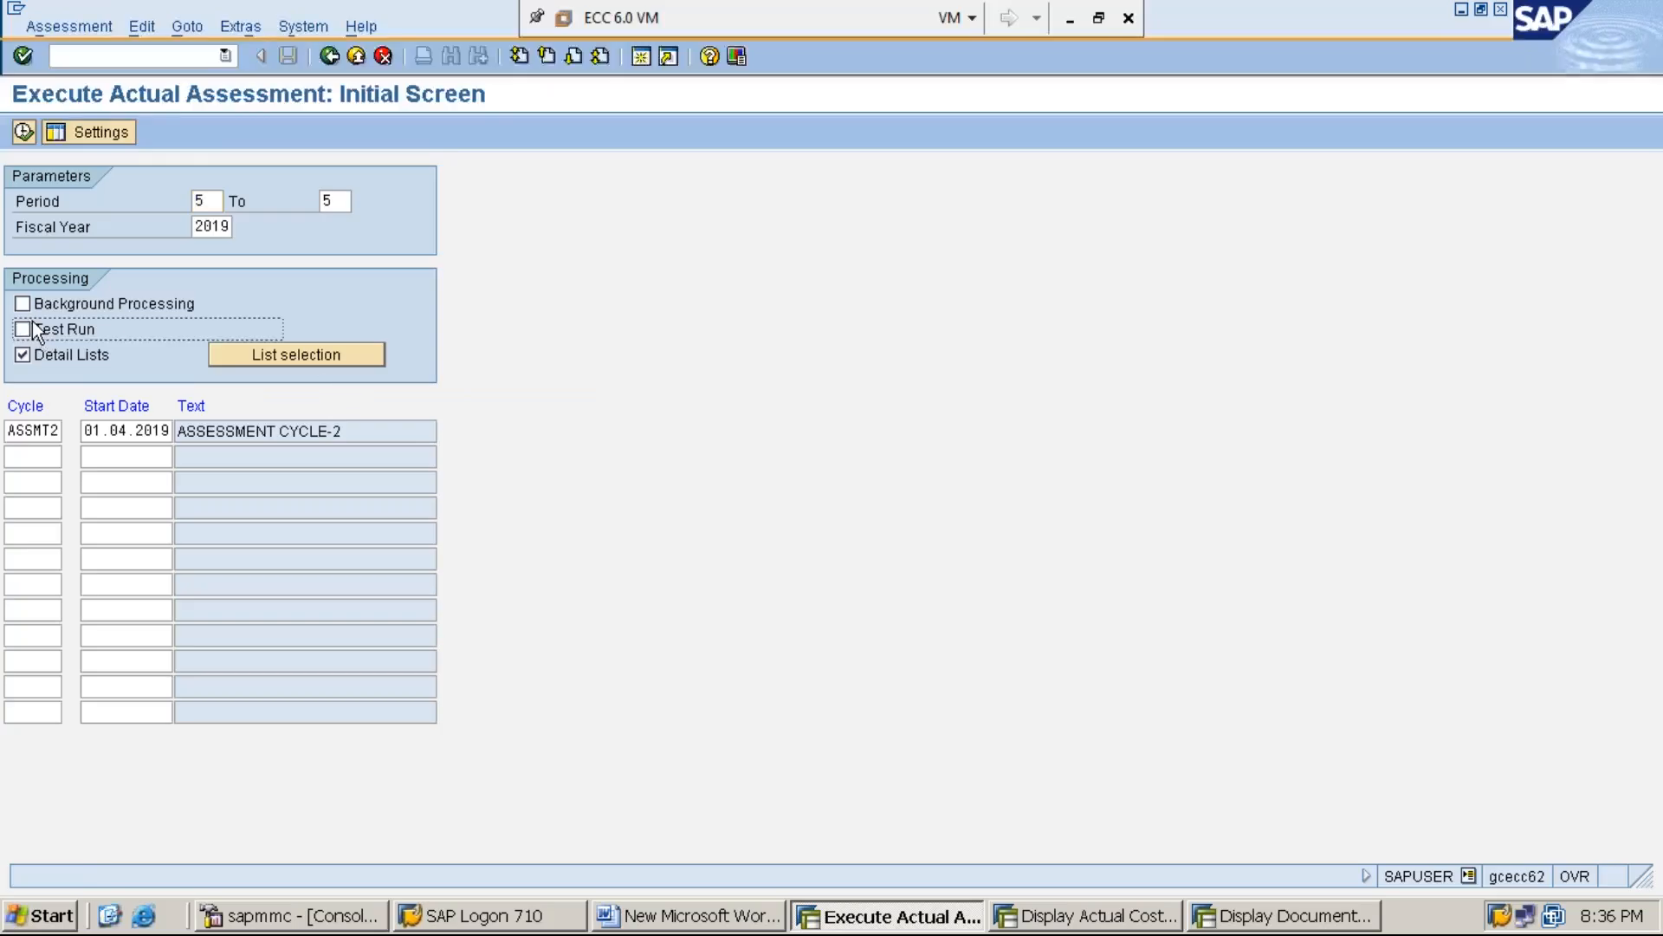
left_click(24, 130)
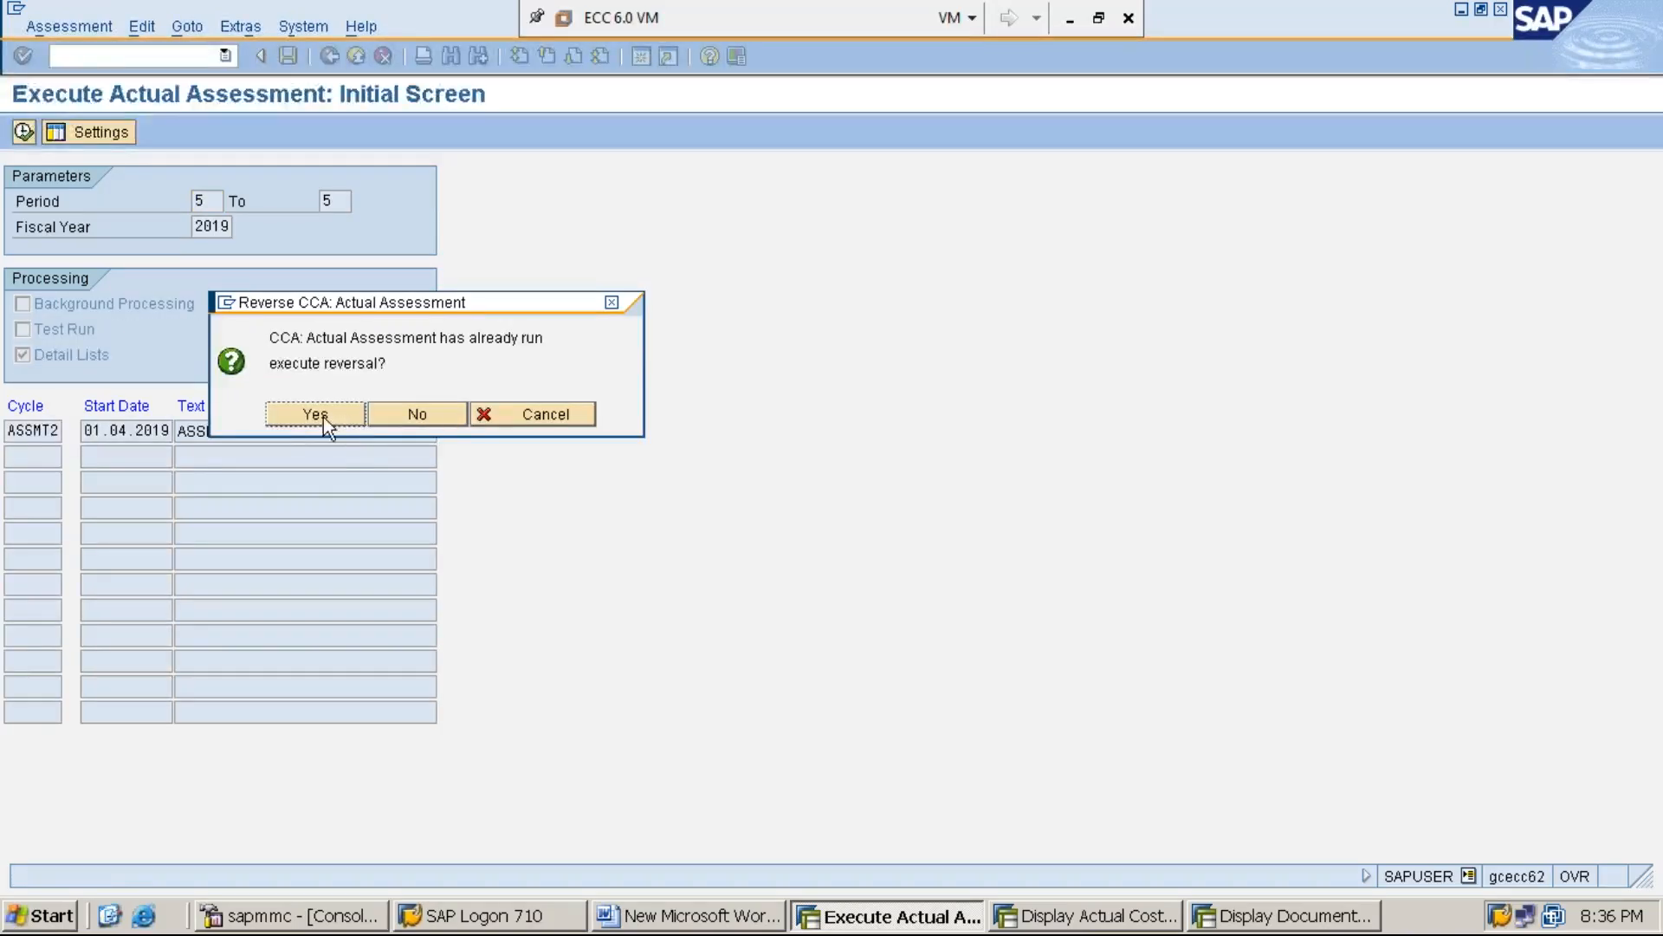
left_click(430, 413)
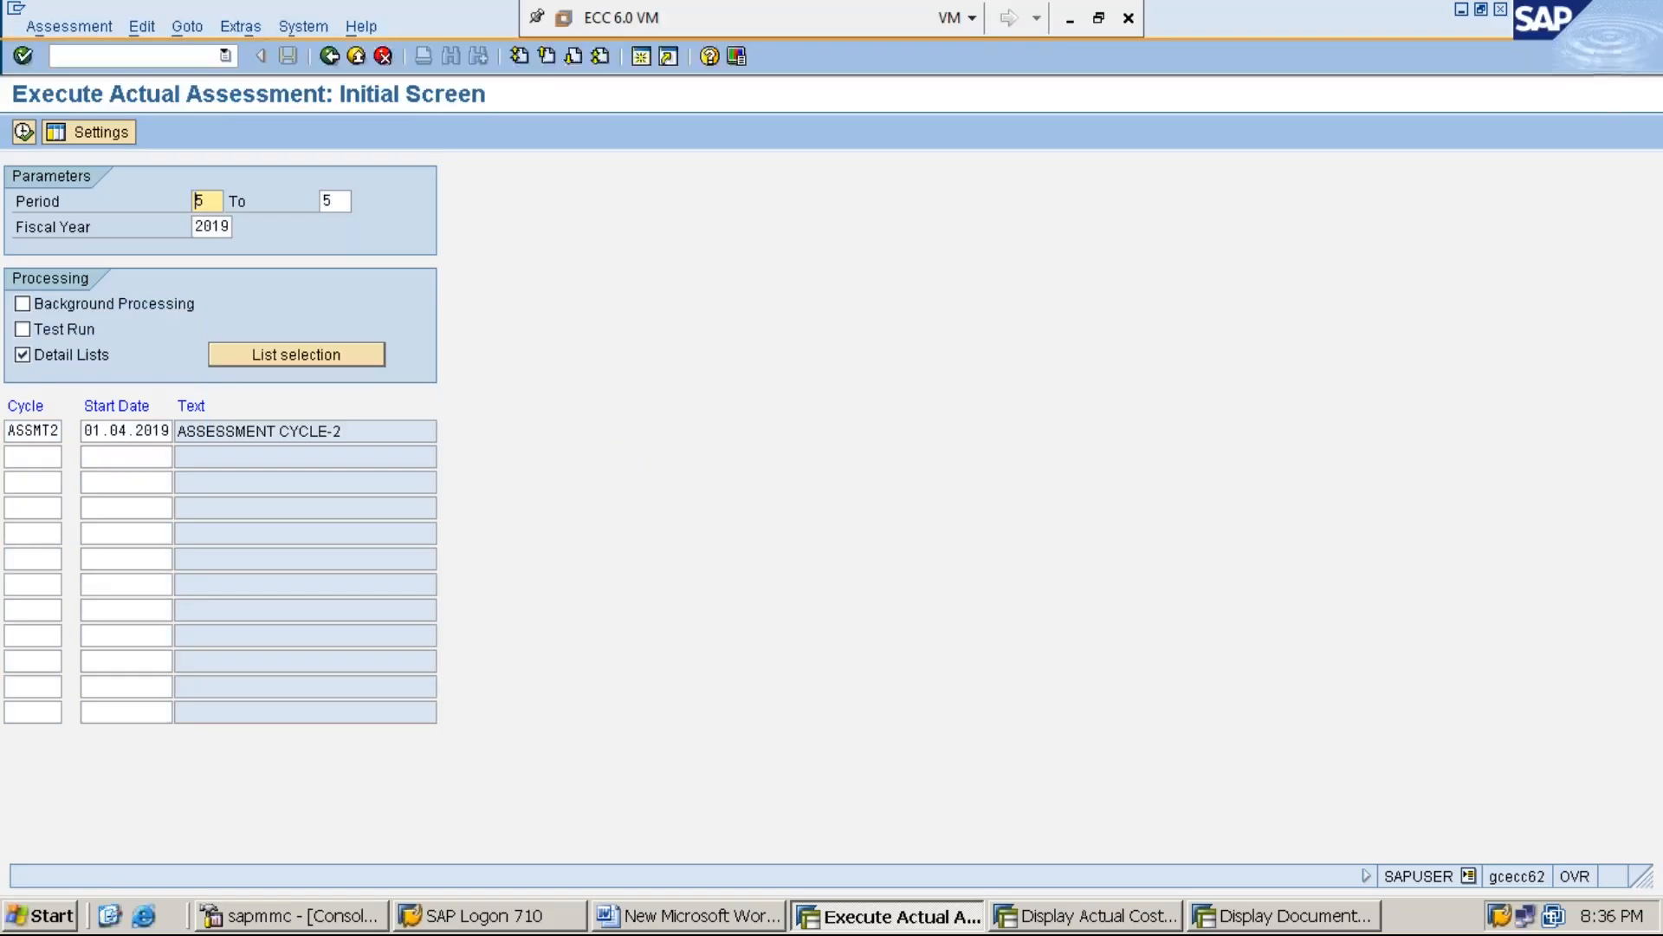
left_click(176, 56)
type("/N")
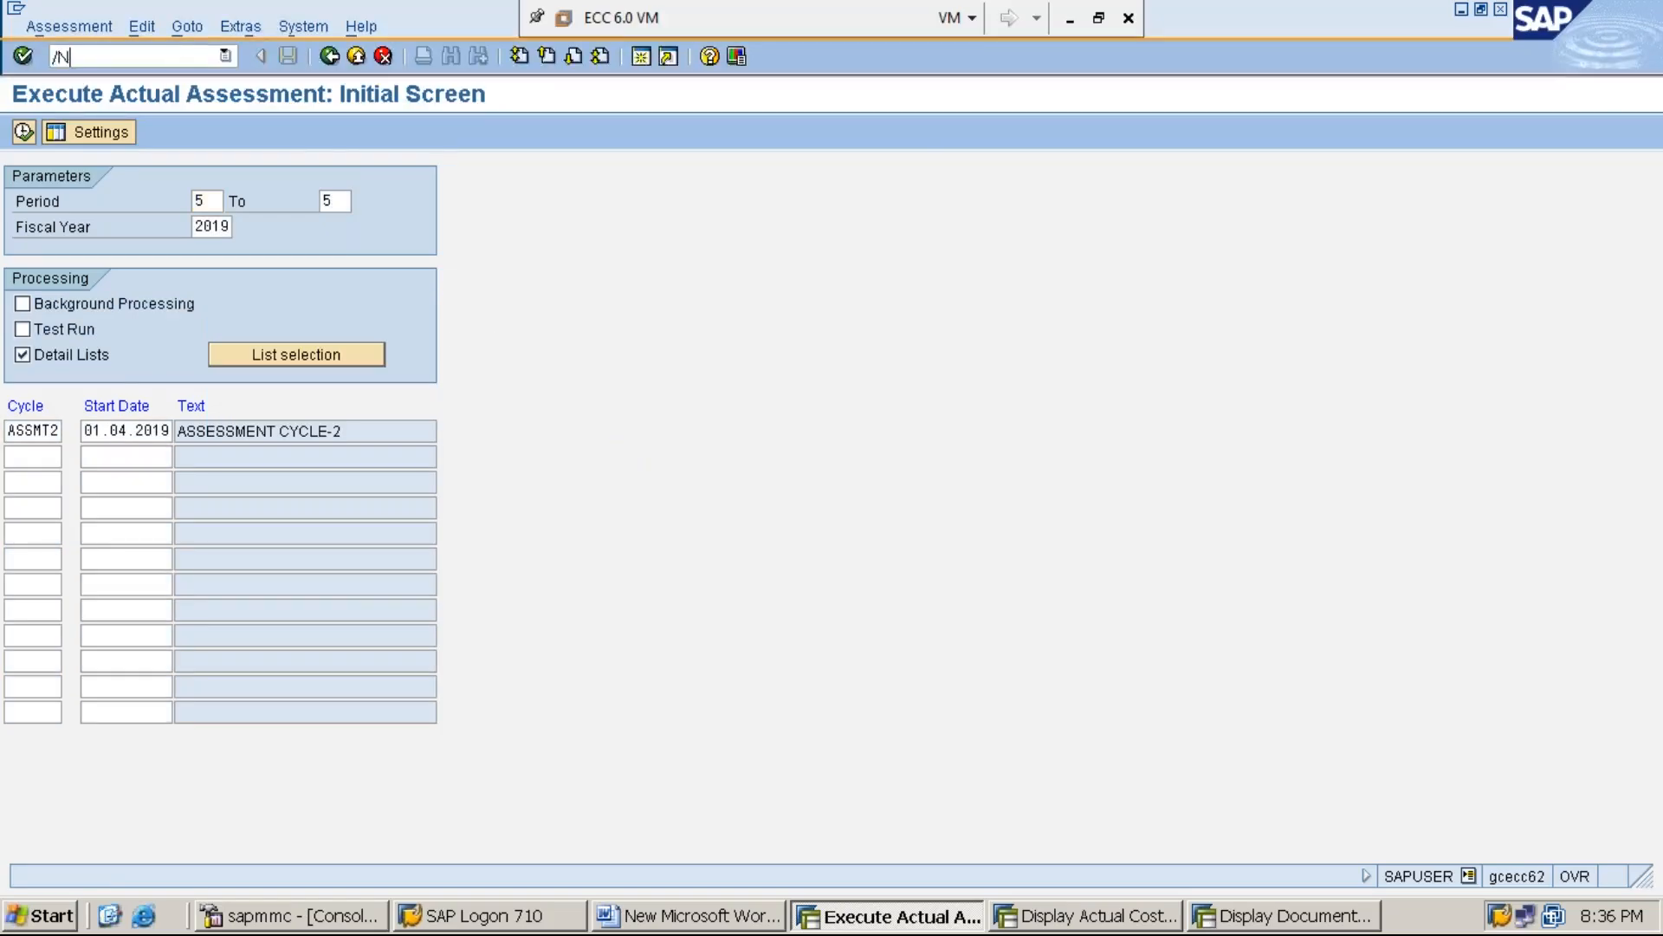
key("Return")
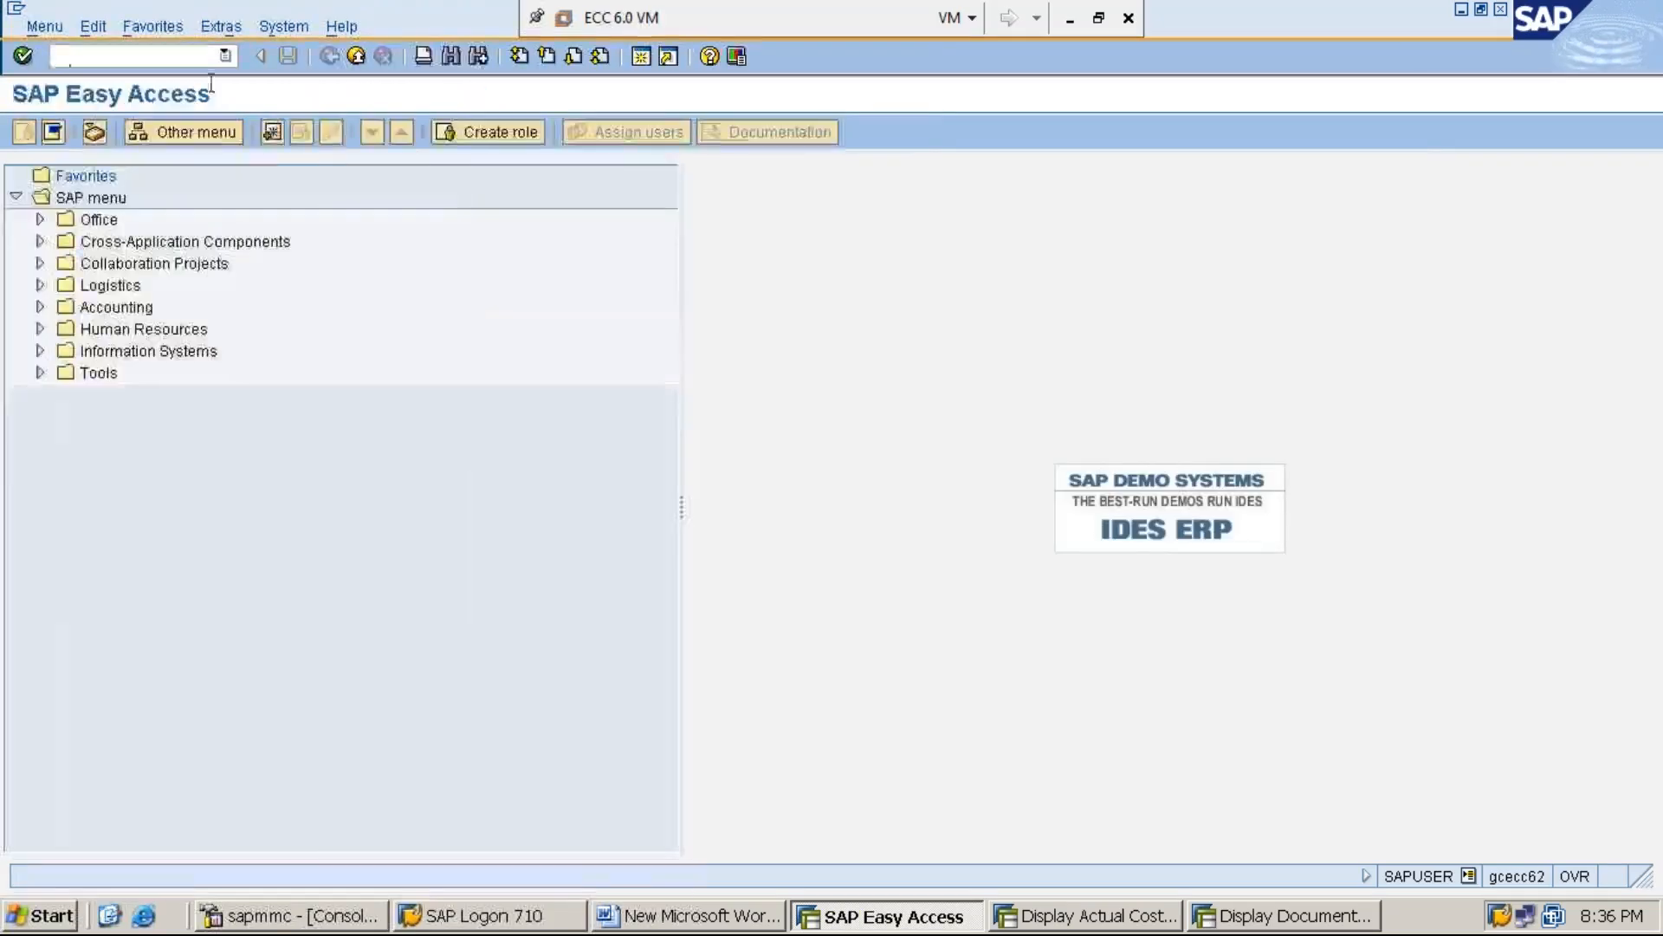
left_click(1068, 24)
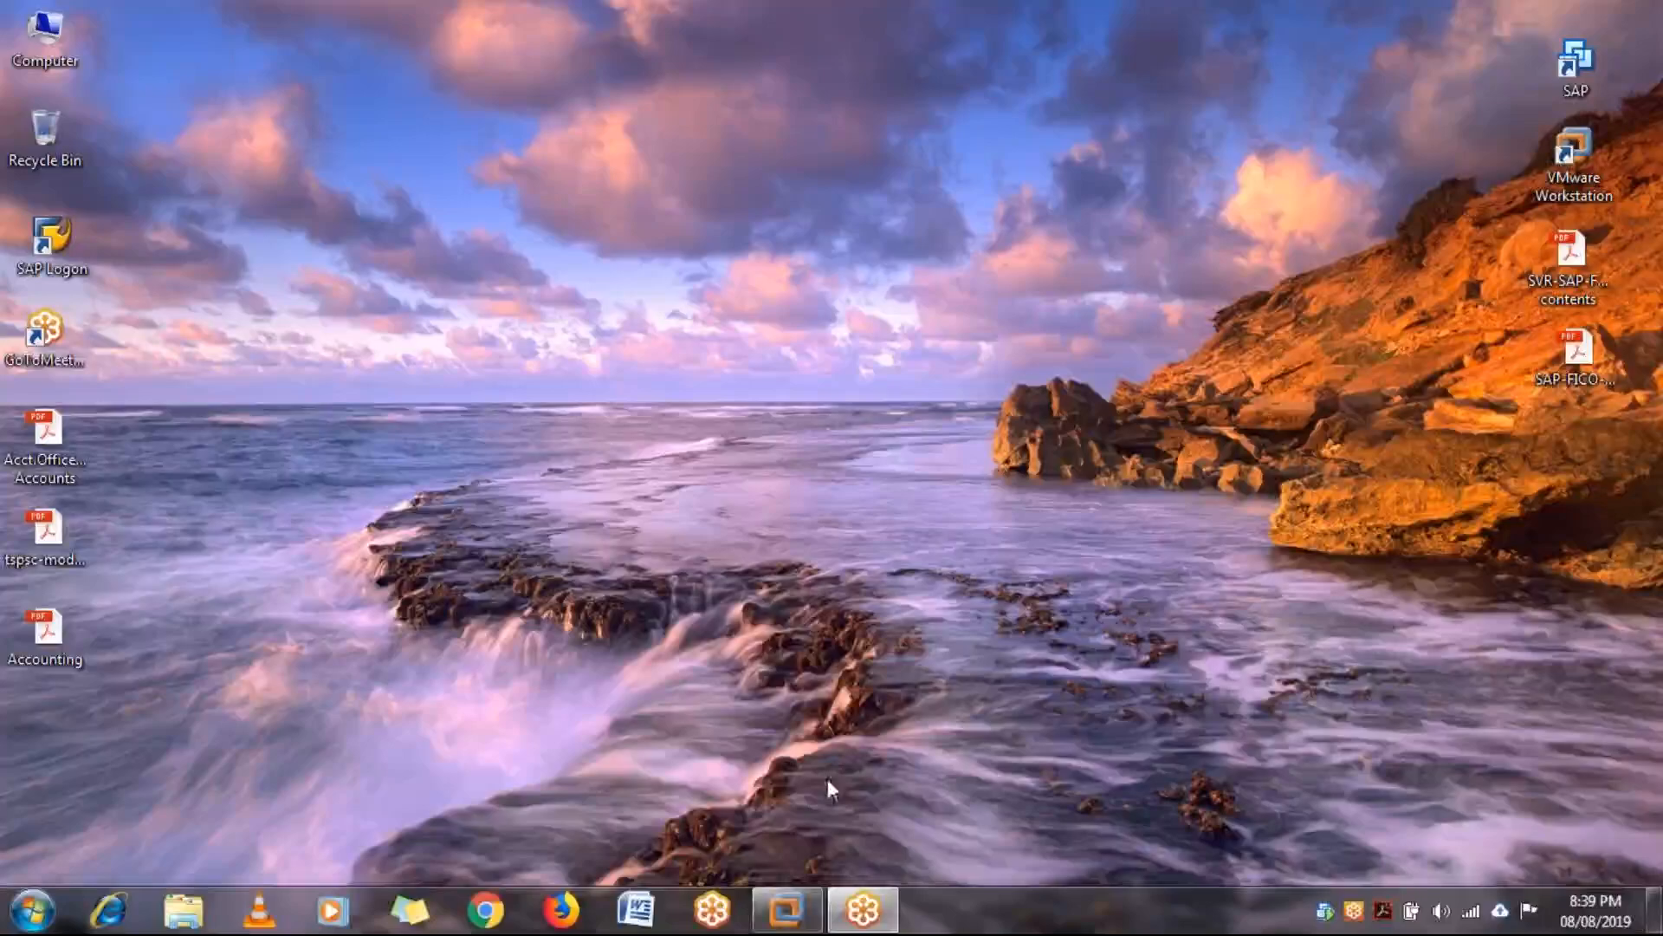
mouse_move(789, 876)
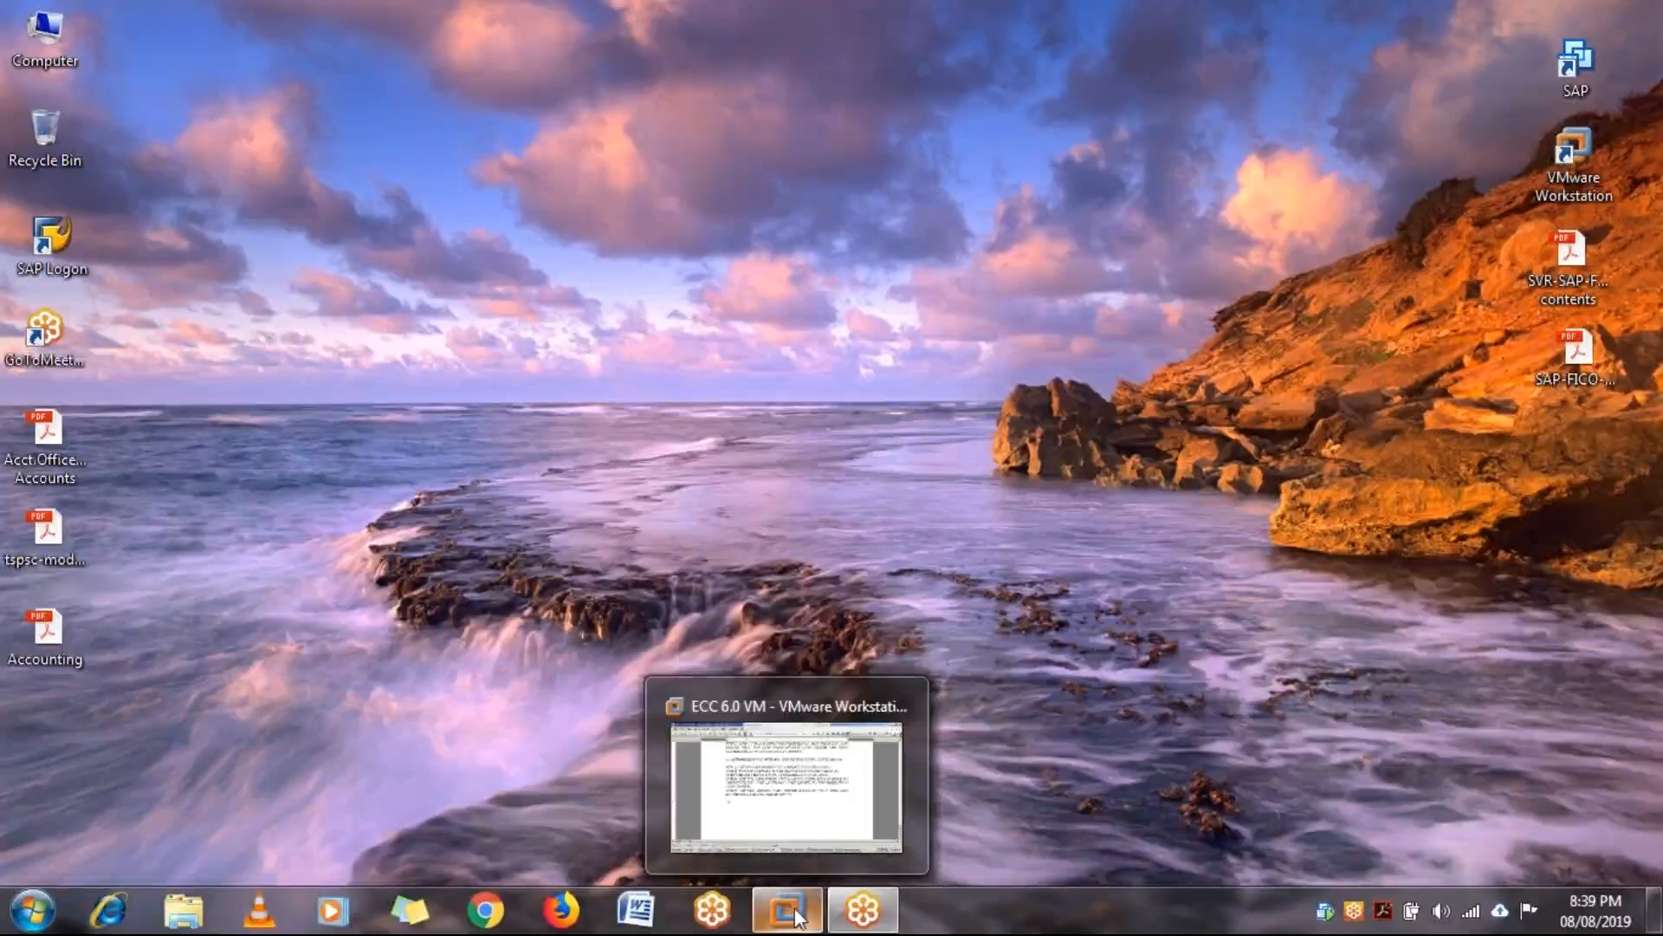
left_click(835, 797)
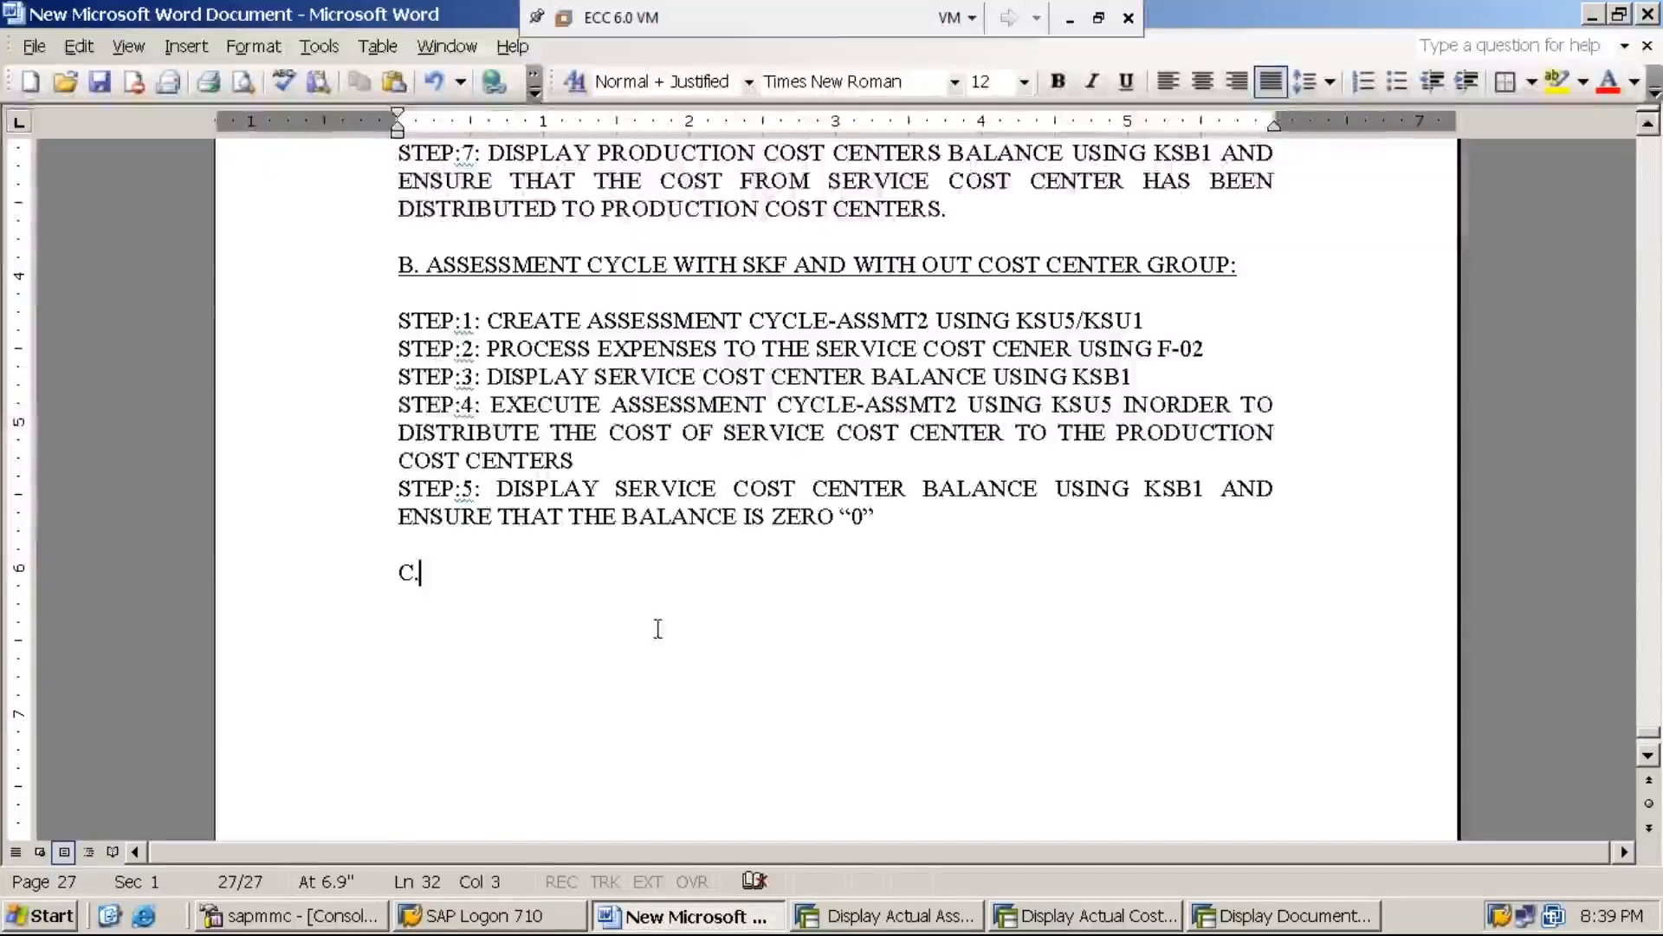
Complete the section C heading in the Word document as "C. ASSESSMENT CYCLE WITH SKF AND WITH COST CENTER GROUP"
type("AS")
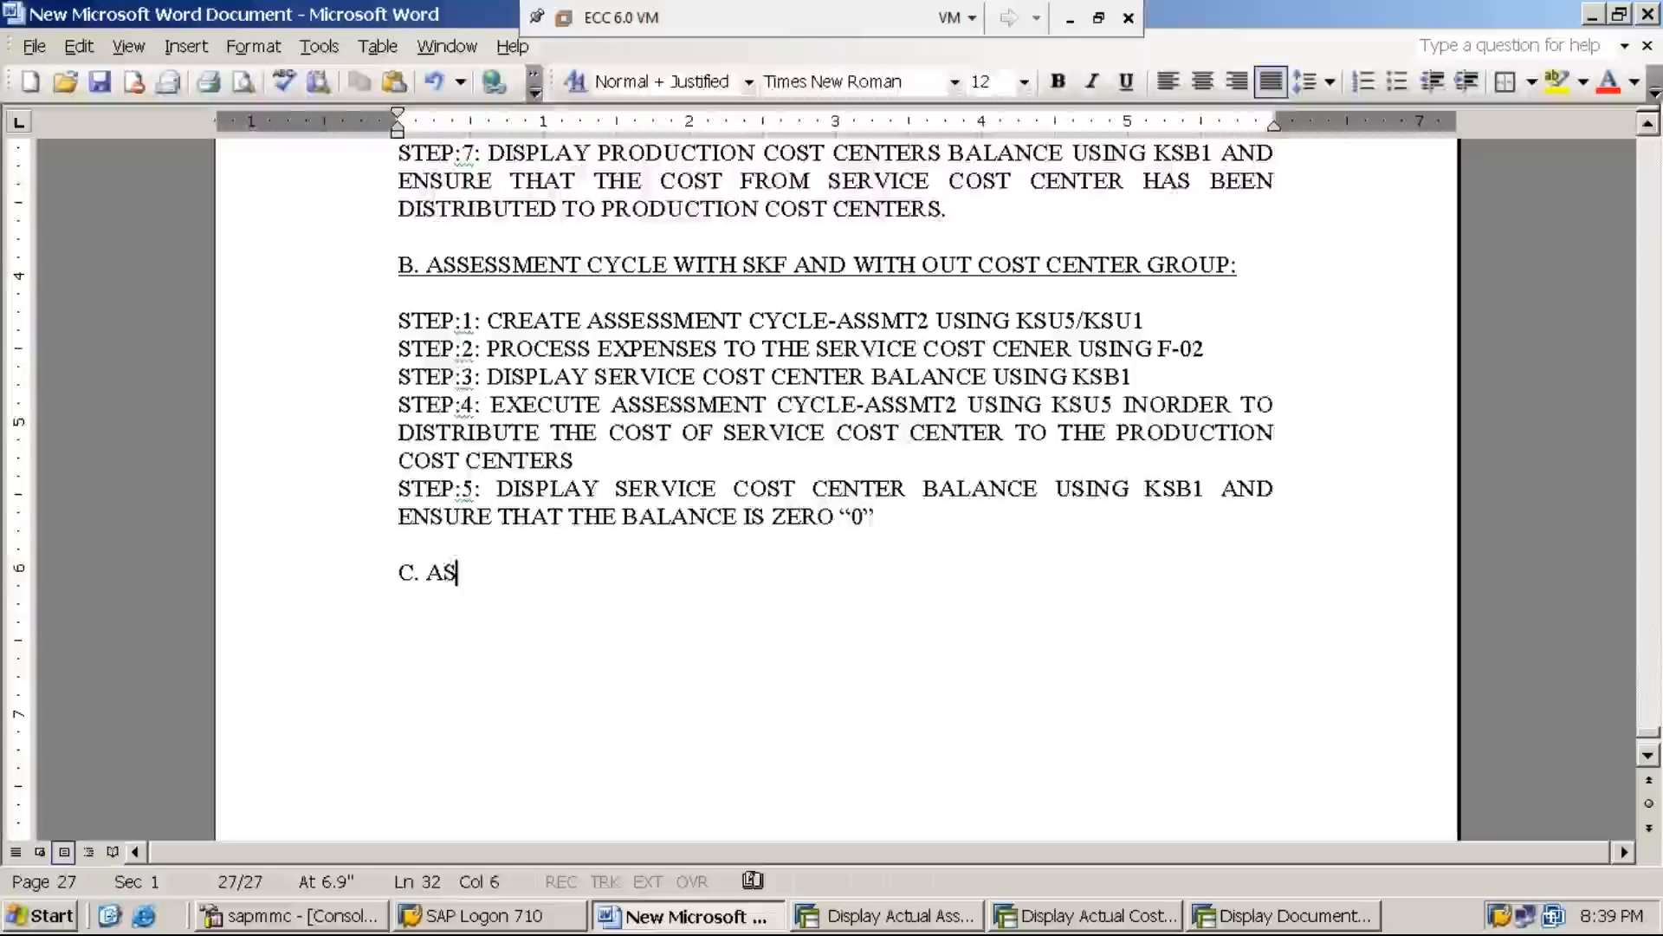
type("SESSMENT ")
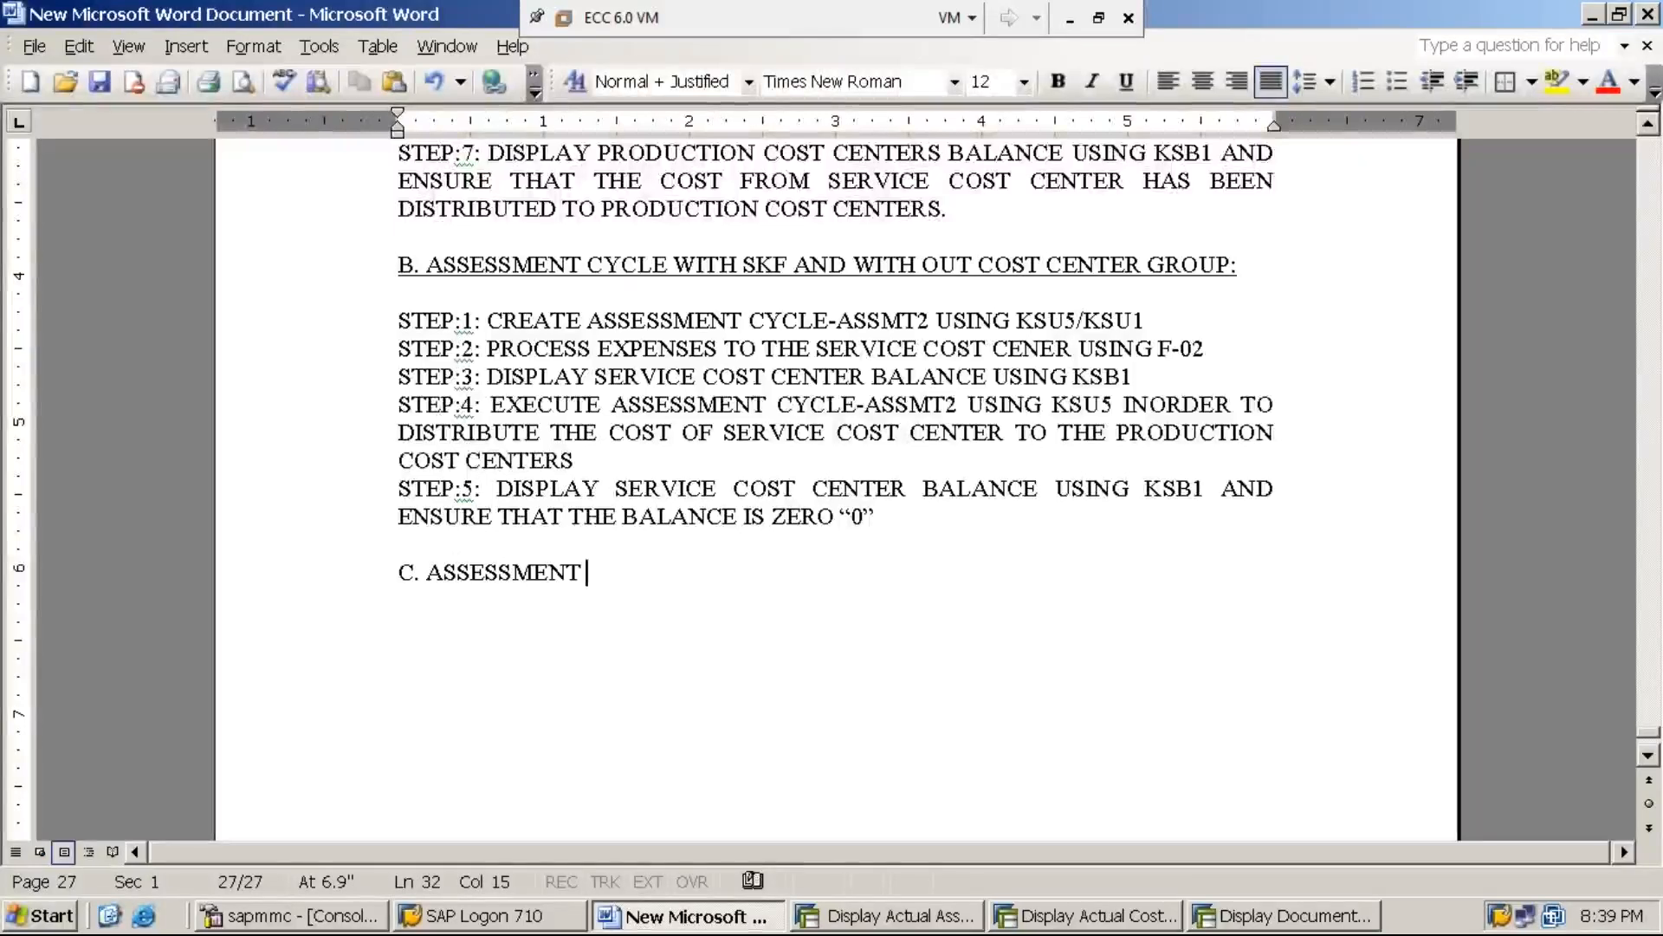
type("CY")
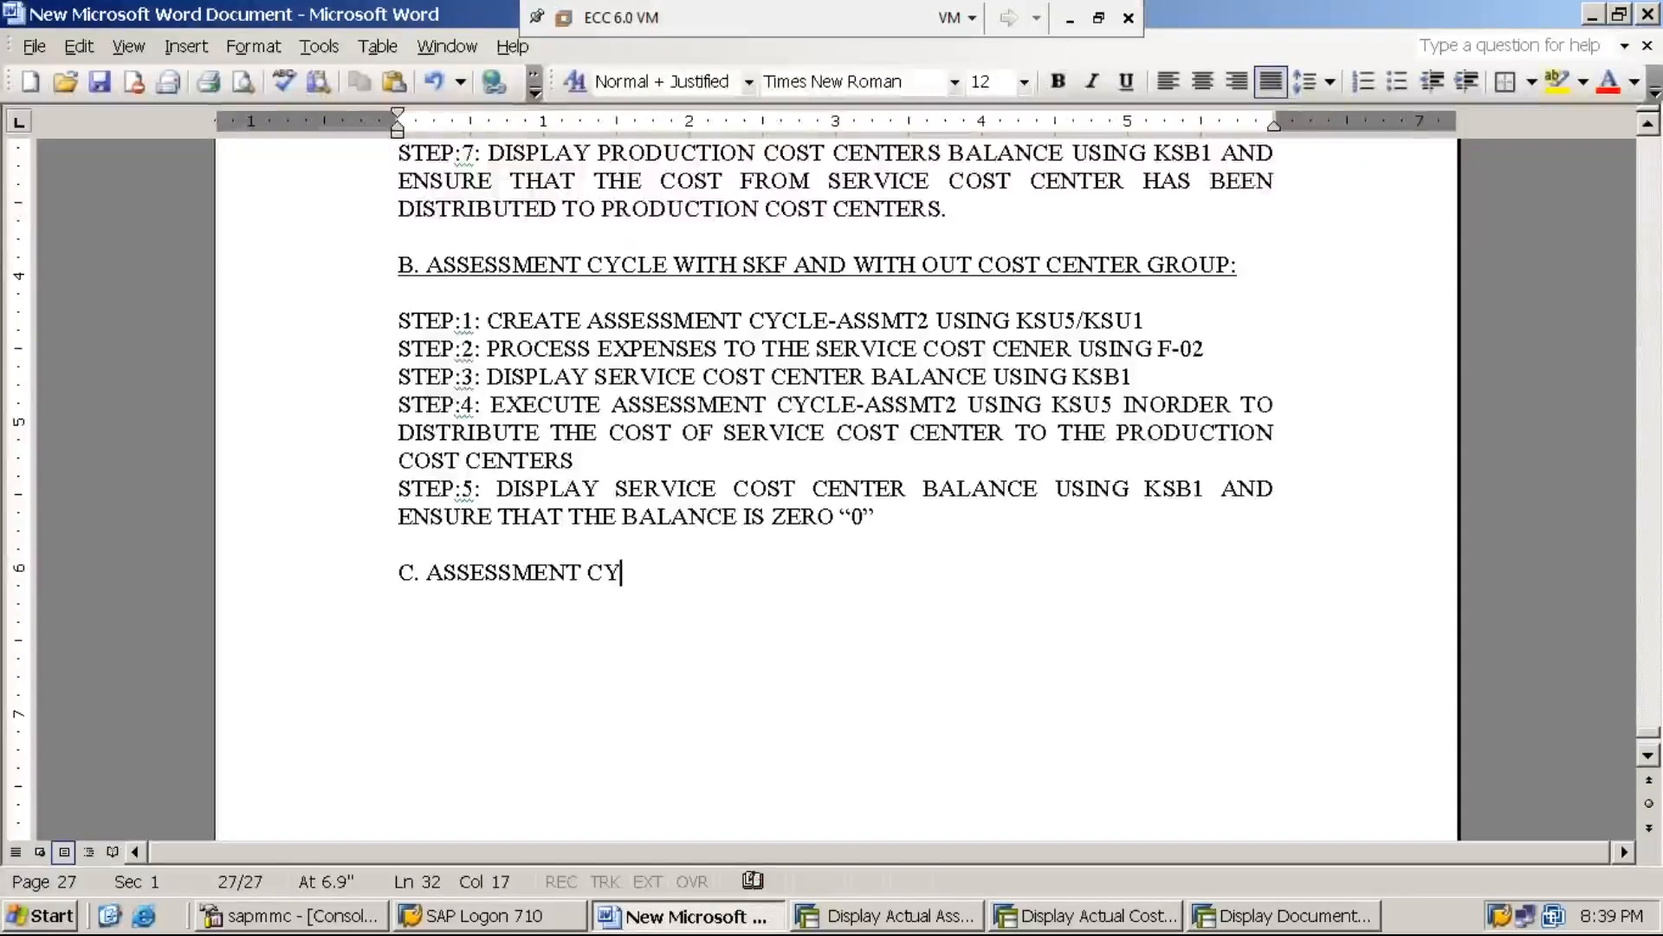
type("CLE WITH")
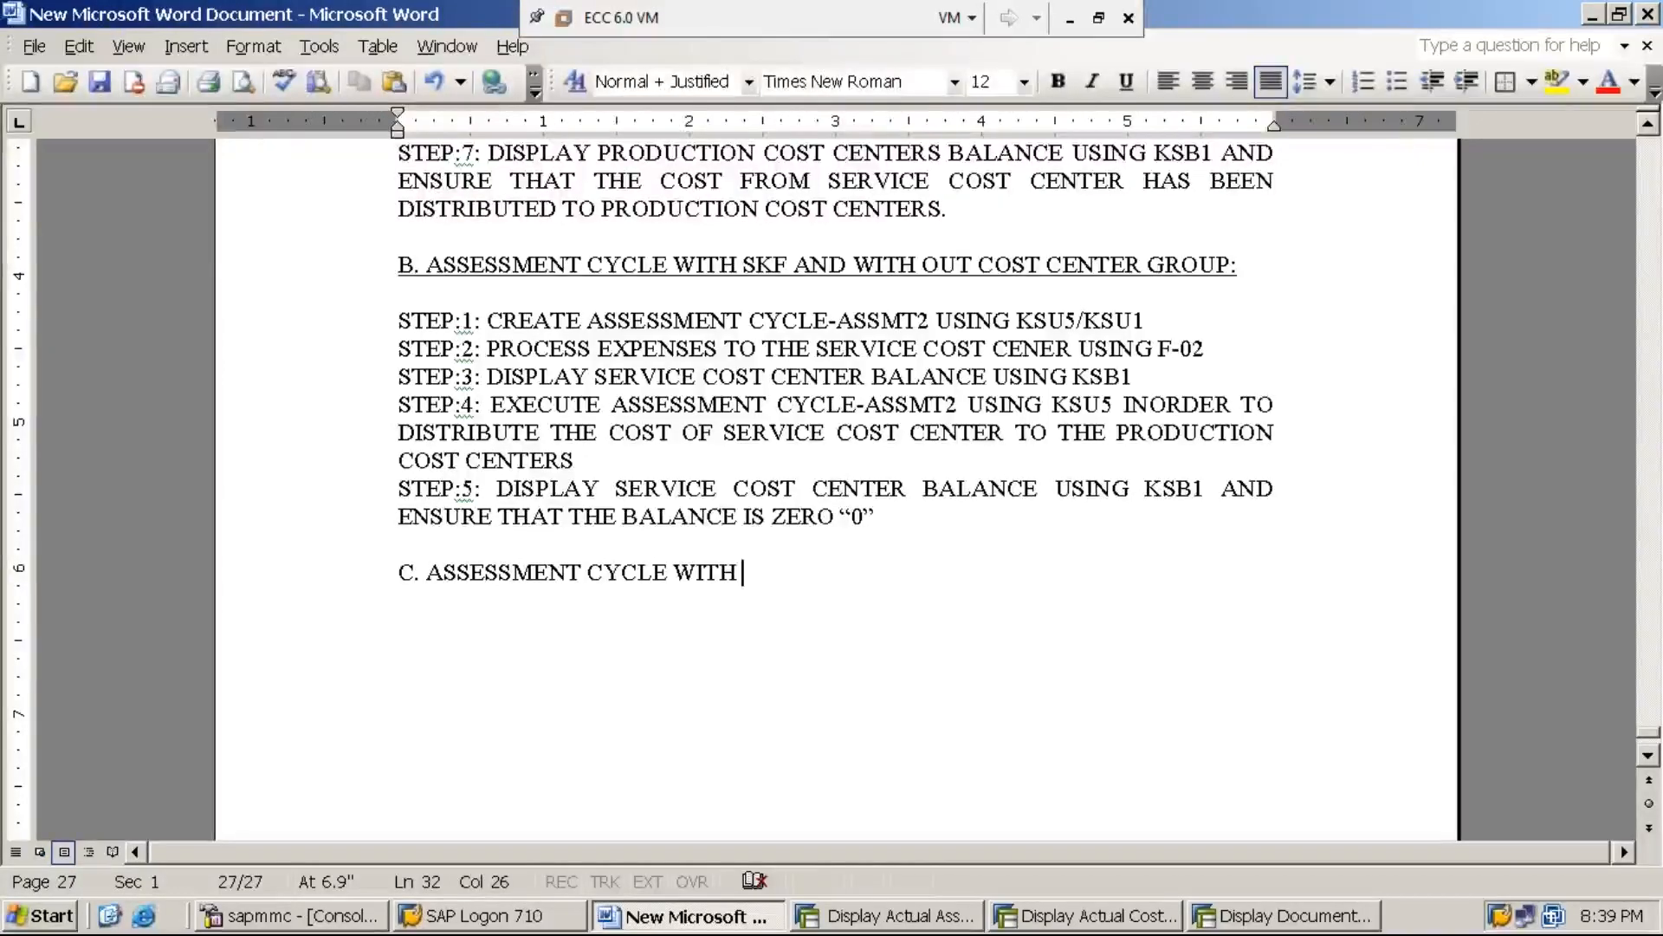
type(" SKF AND")
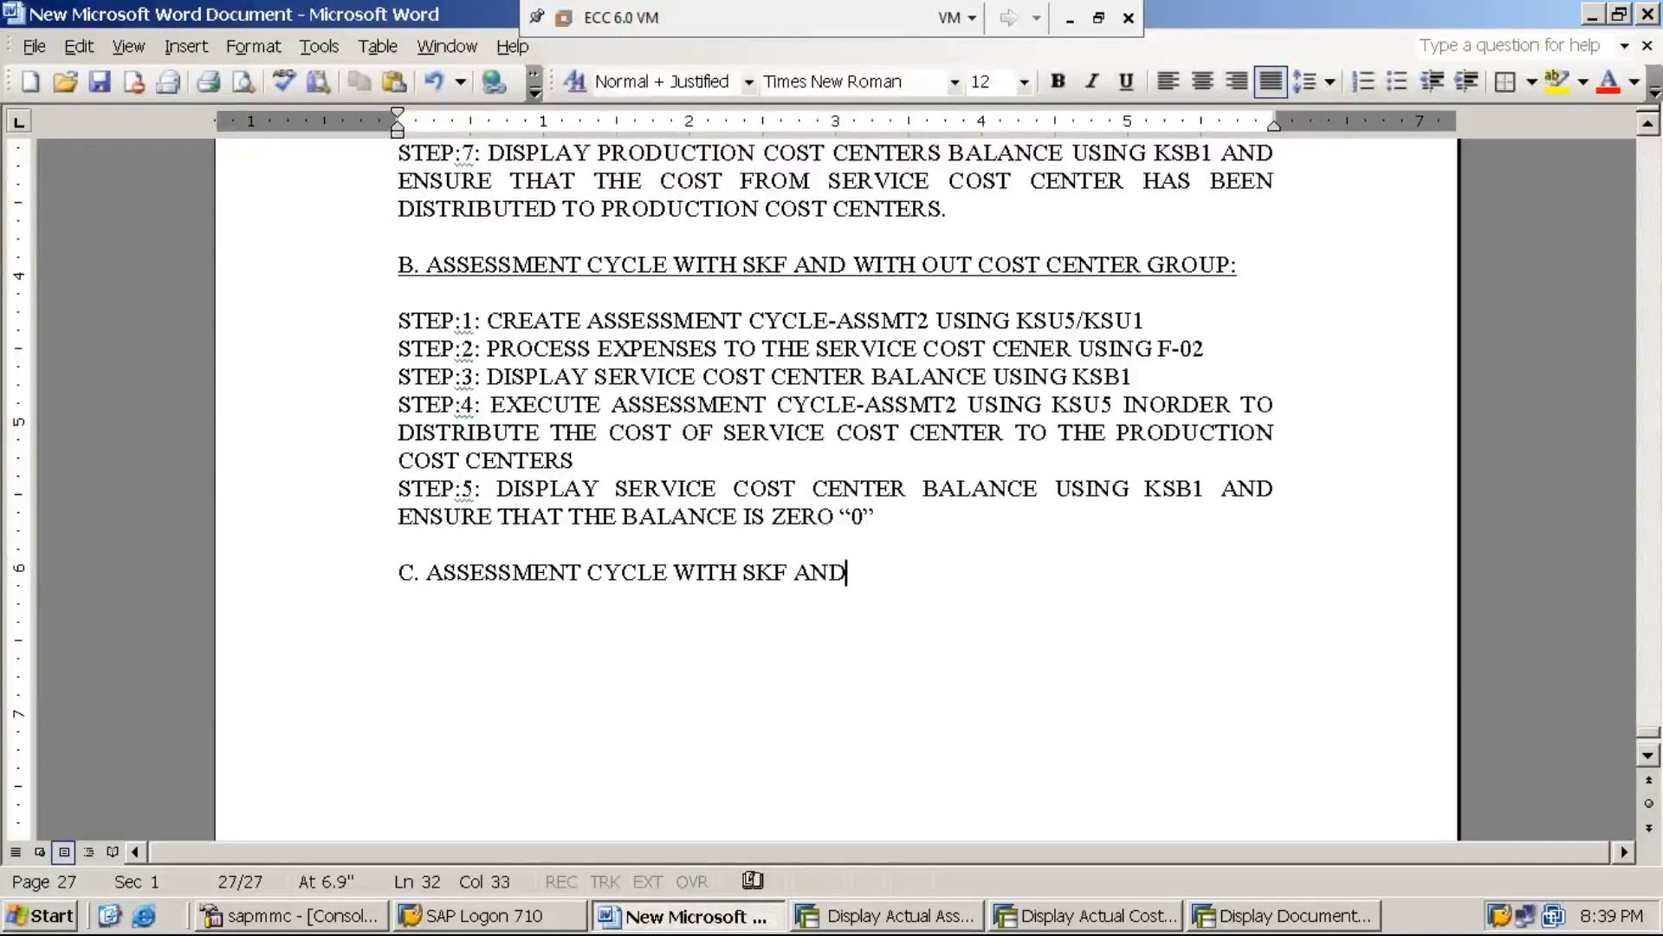
type(" WITH ")
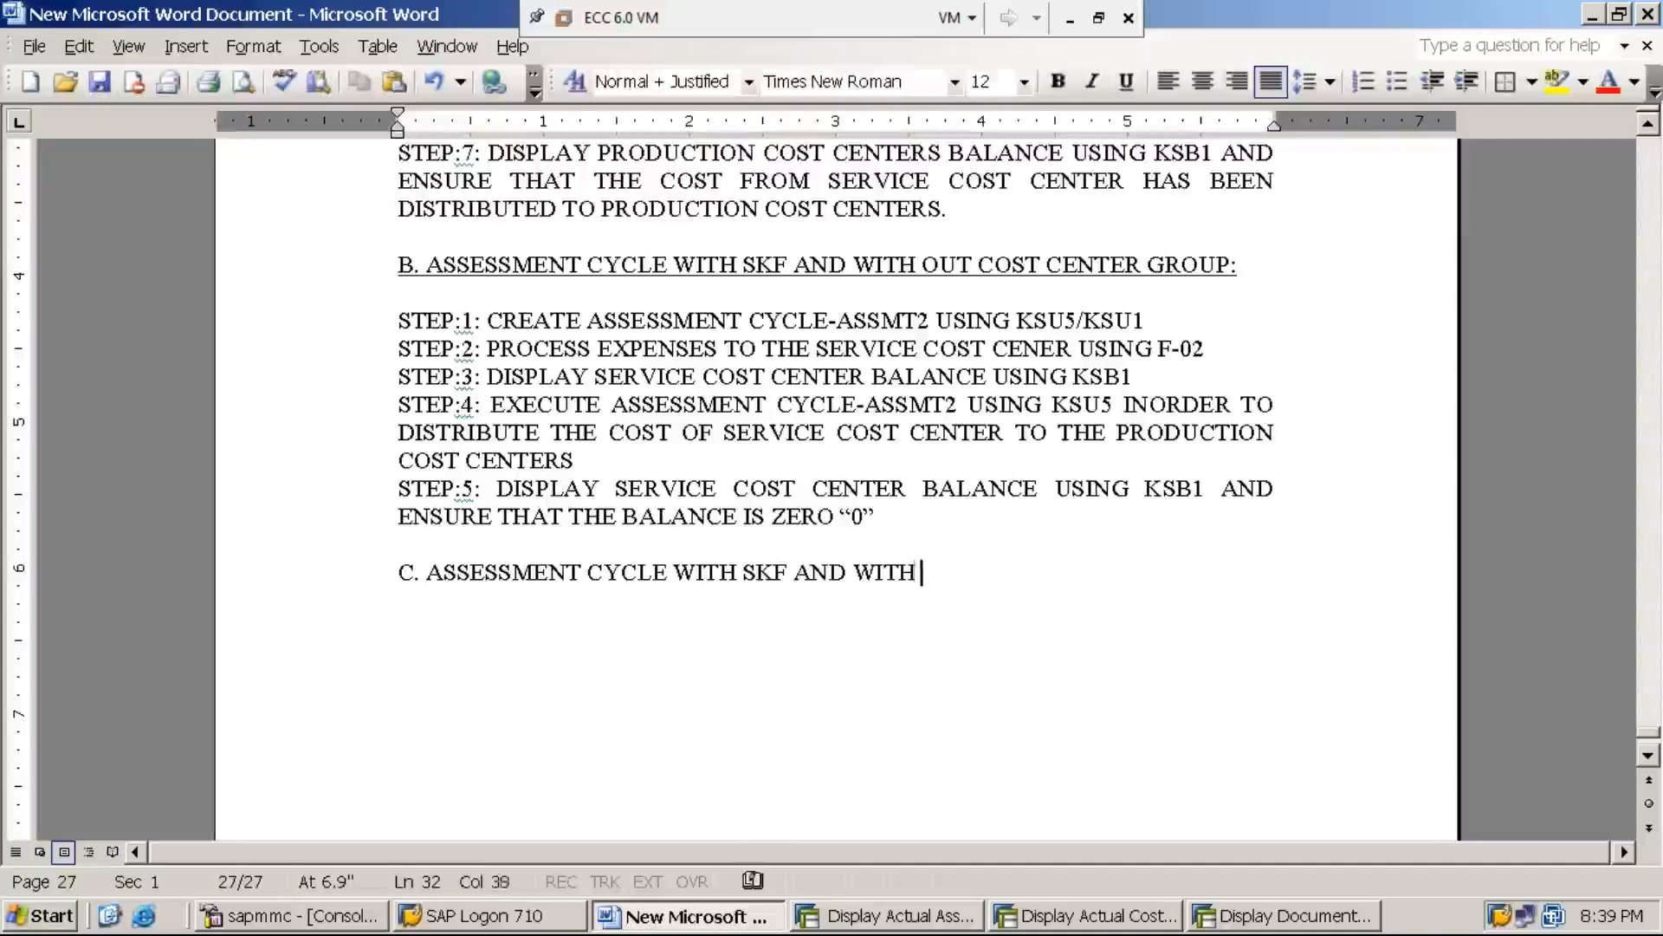
type("COST CENTE")
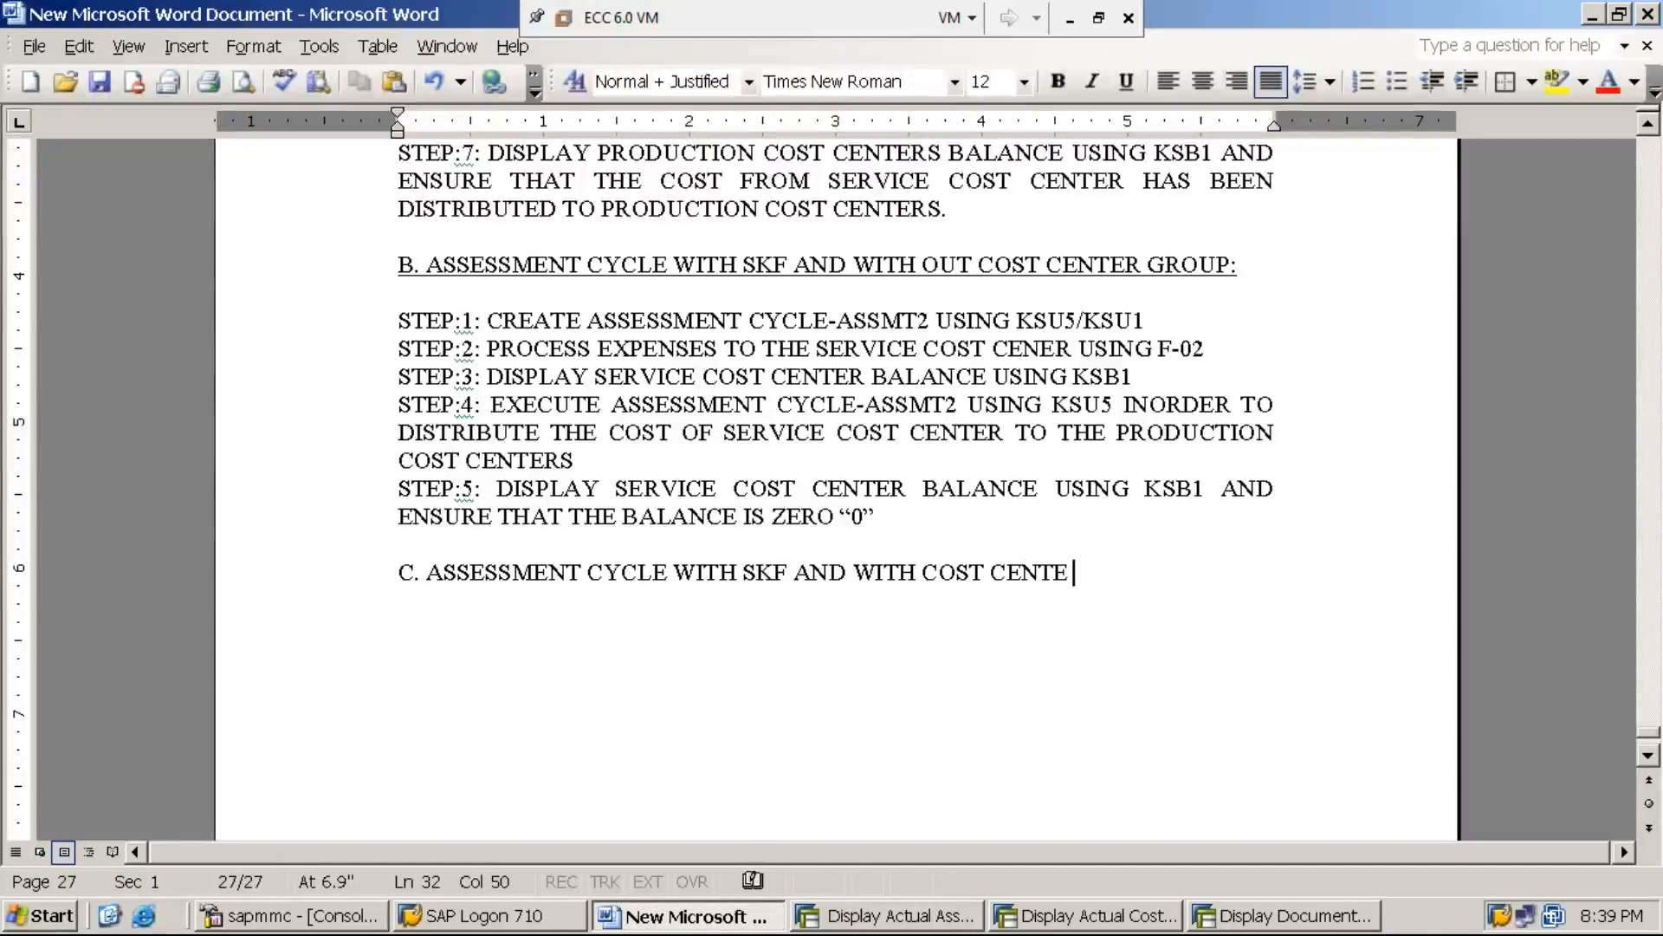
type("R GROUP")
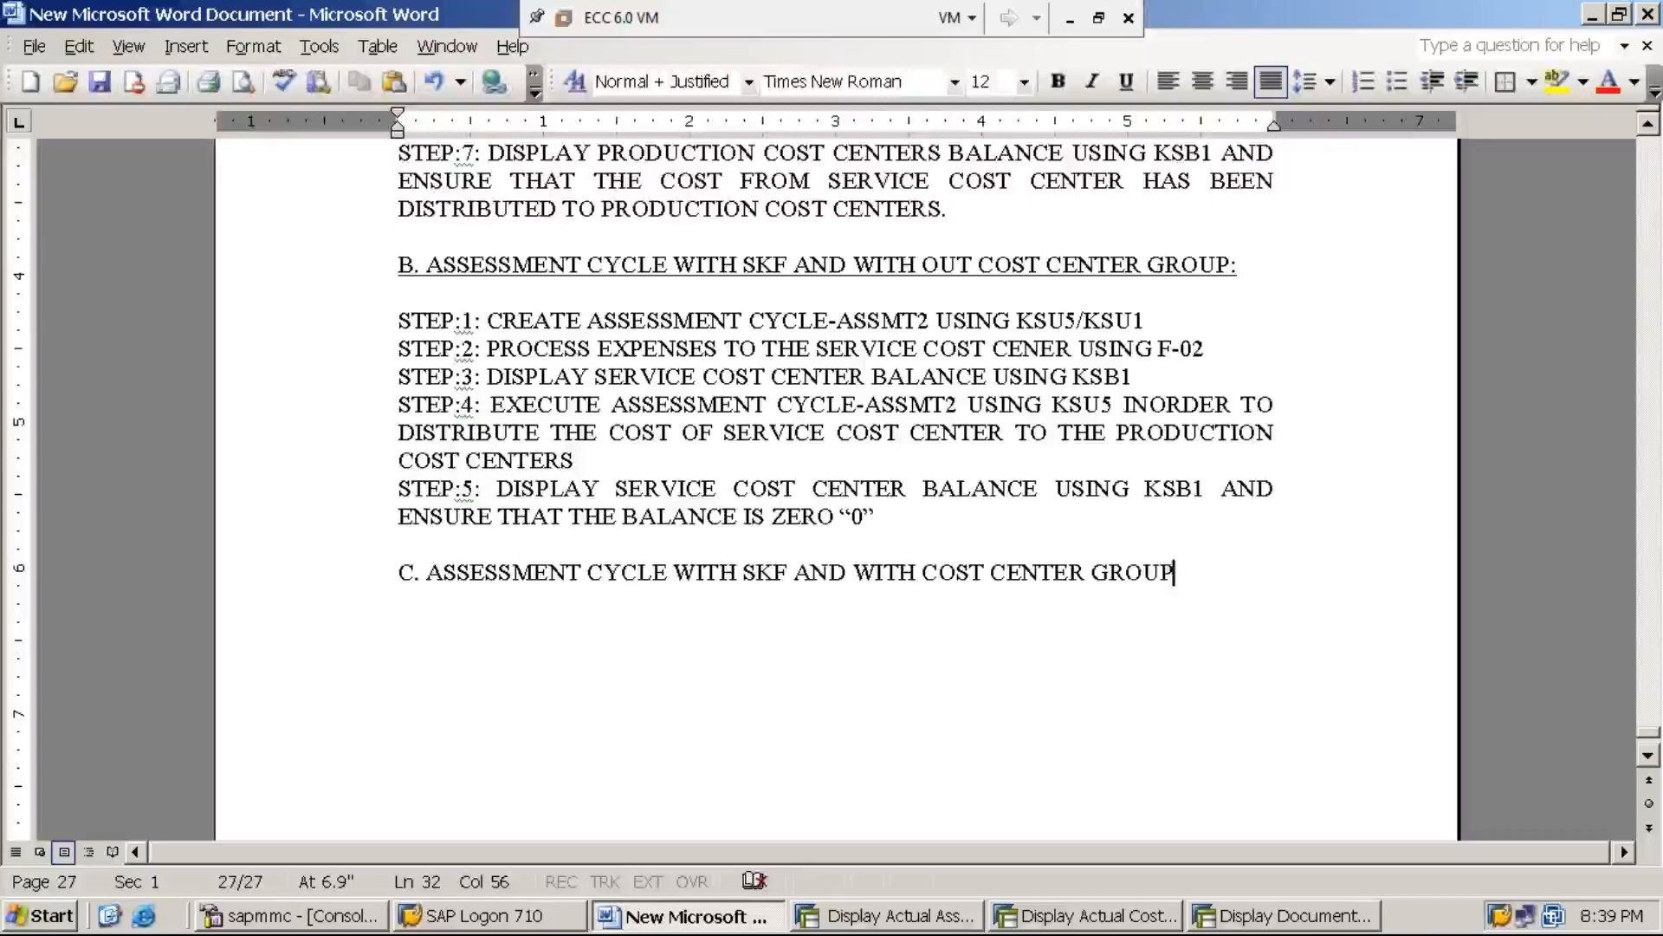
Underline the section C heading, end it with a colon, and leave a blank line below it
key("shift+Home")
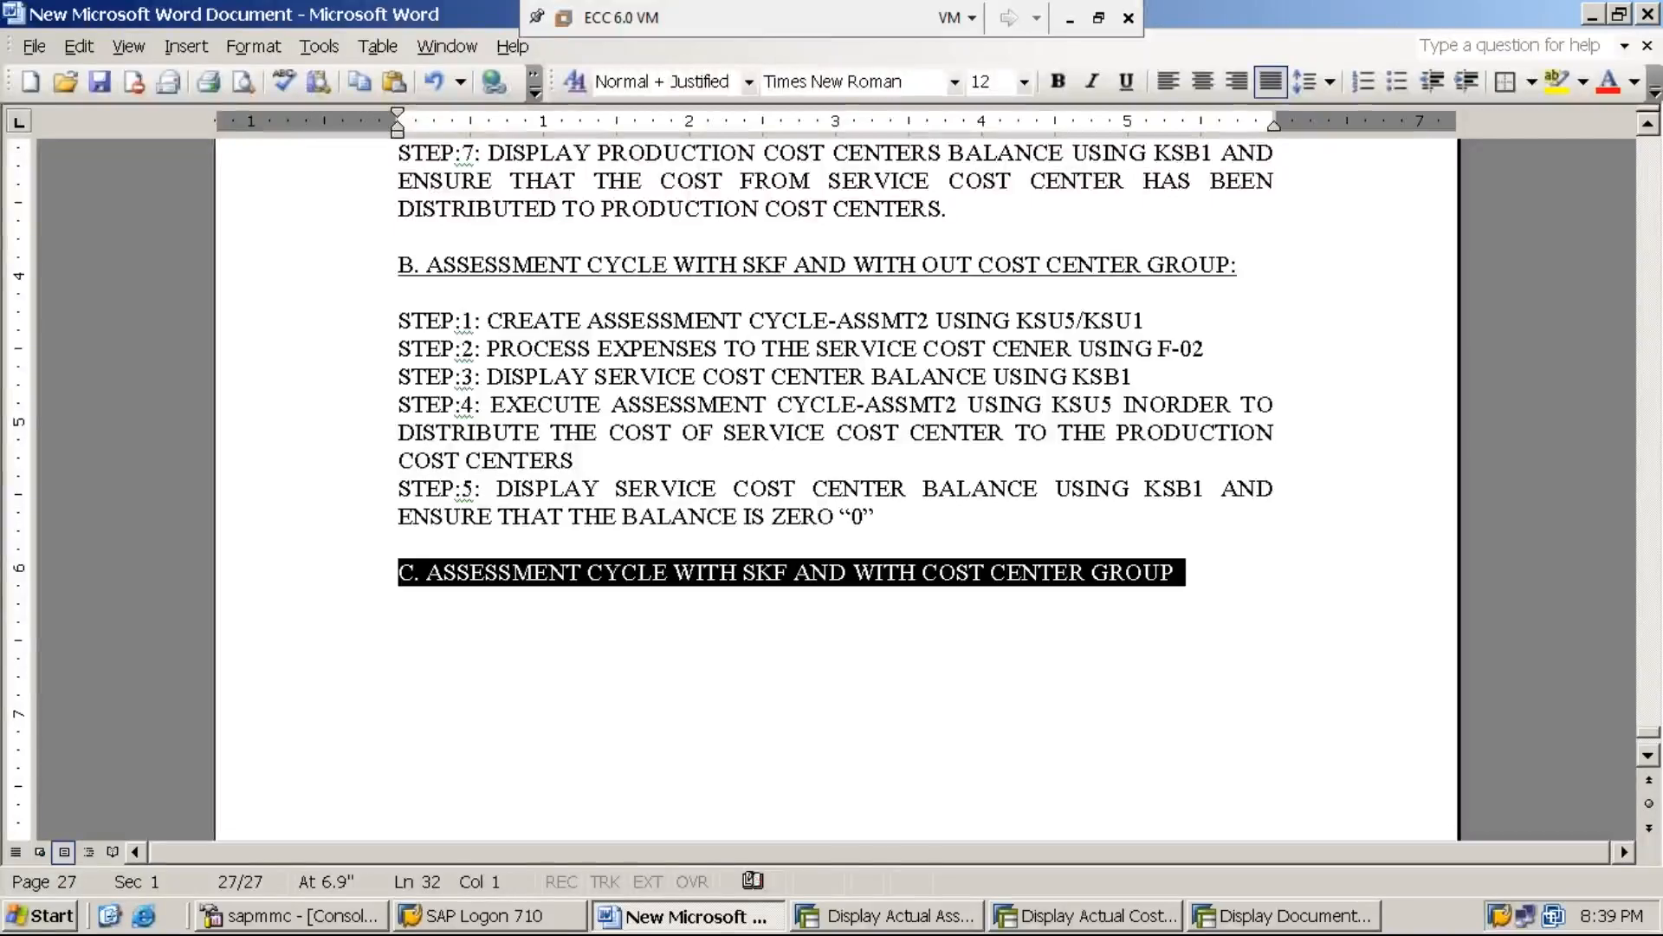
key("ctrl+u")
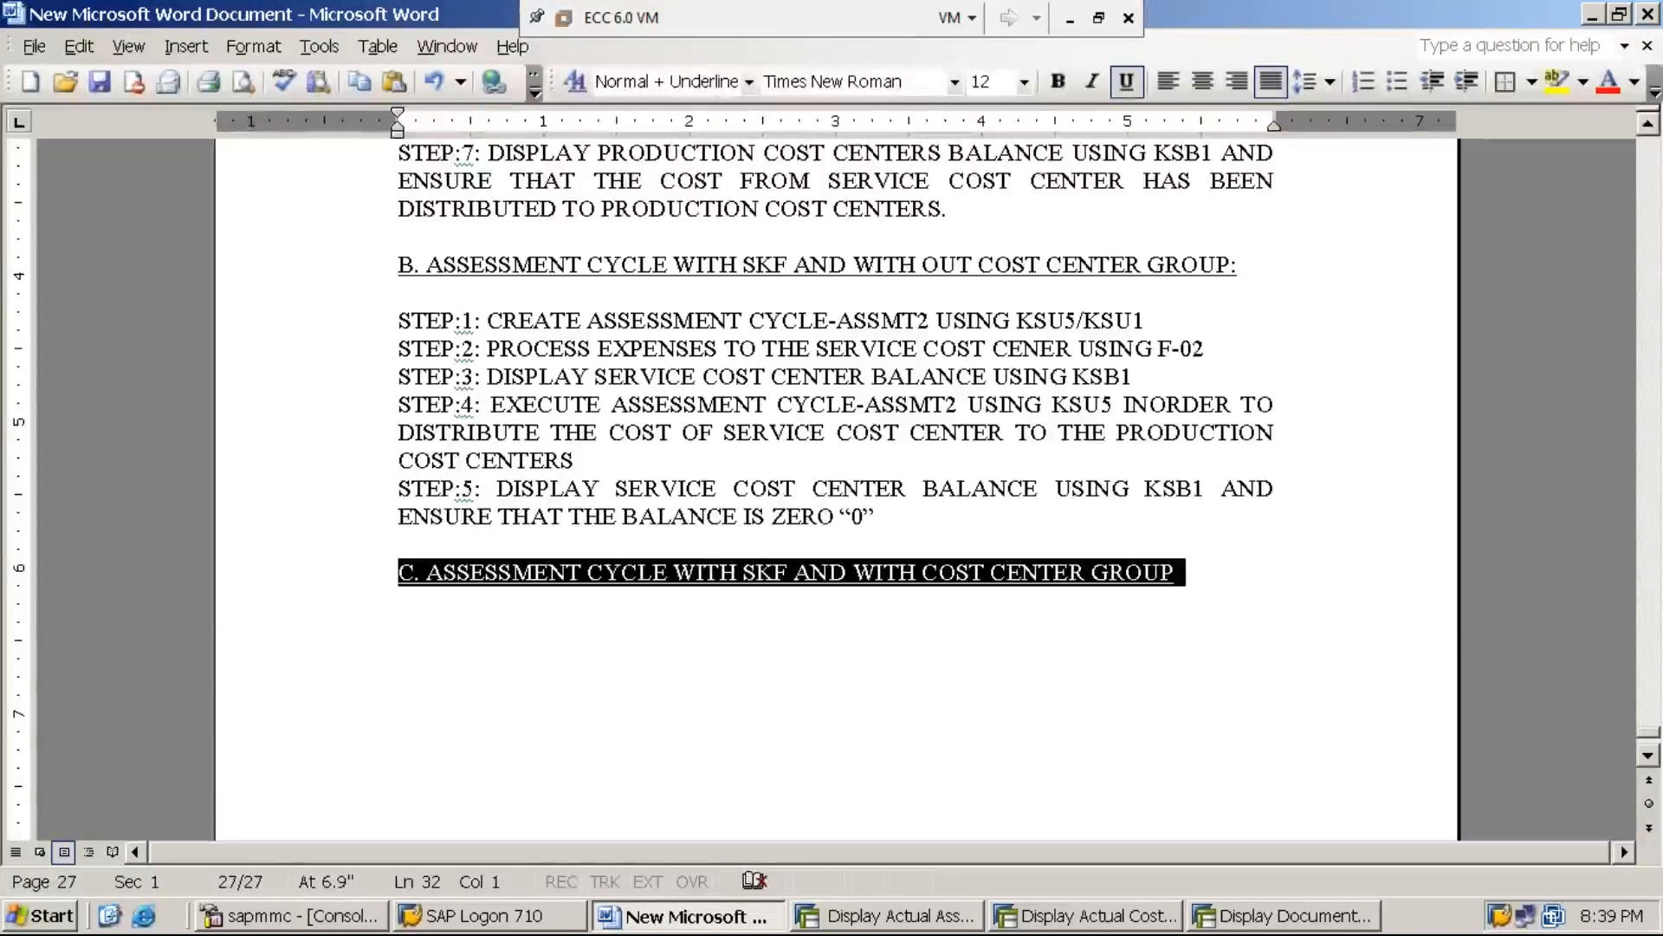
key("End")
type(":")
key("Return")
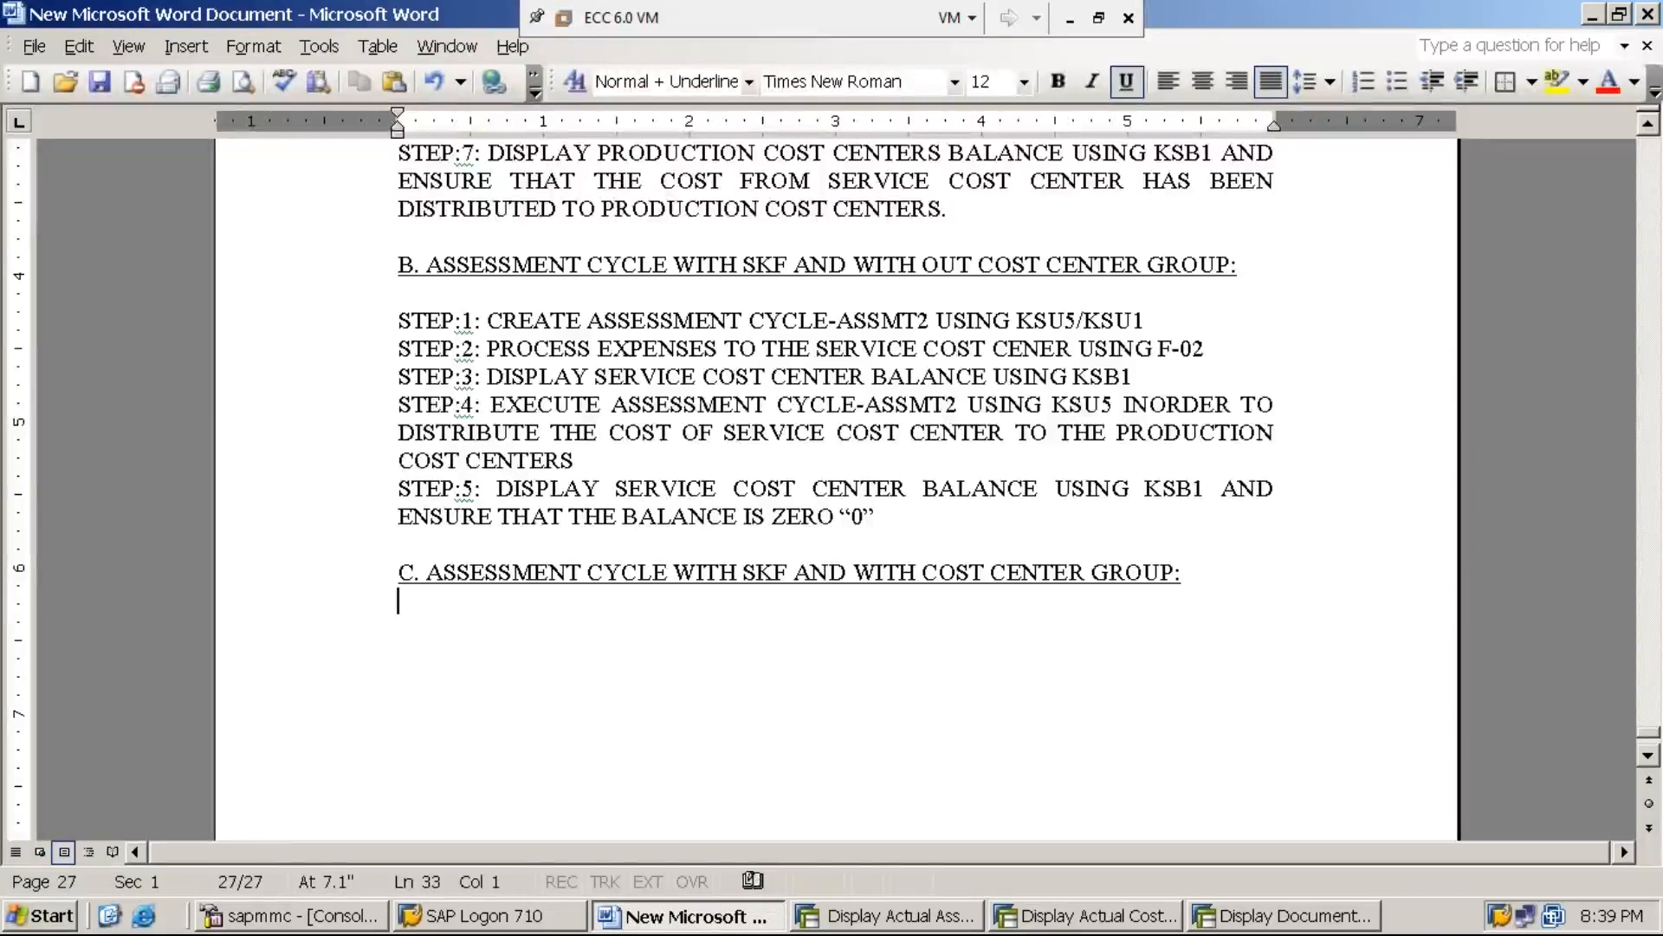
key("Return")
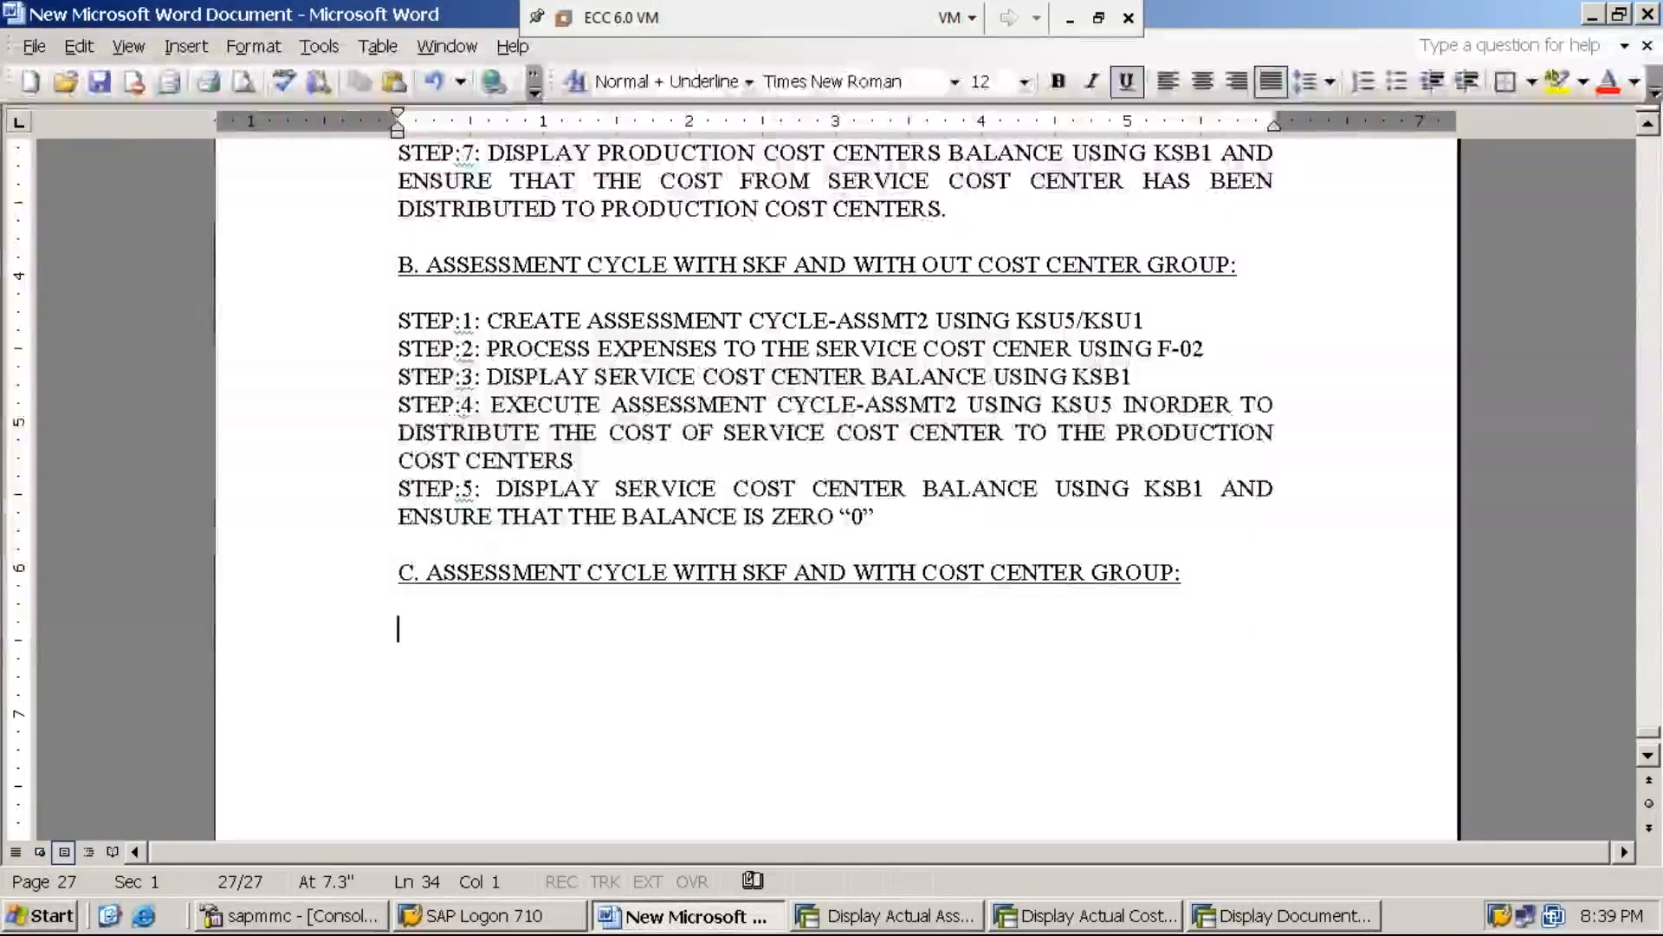
Begin the first line under the section C heading with the label "STEP:1:" and remove its underline
type("STEP")
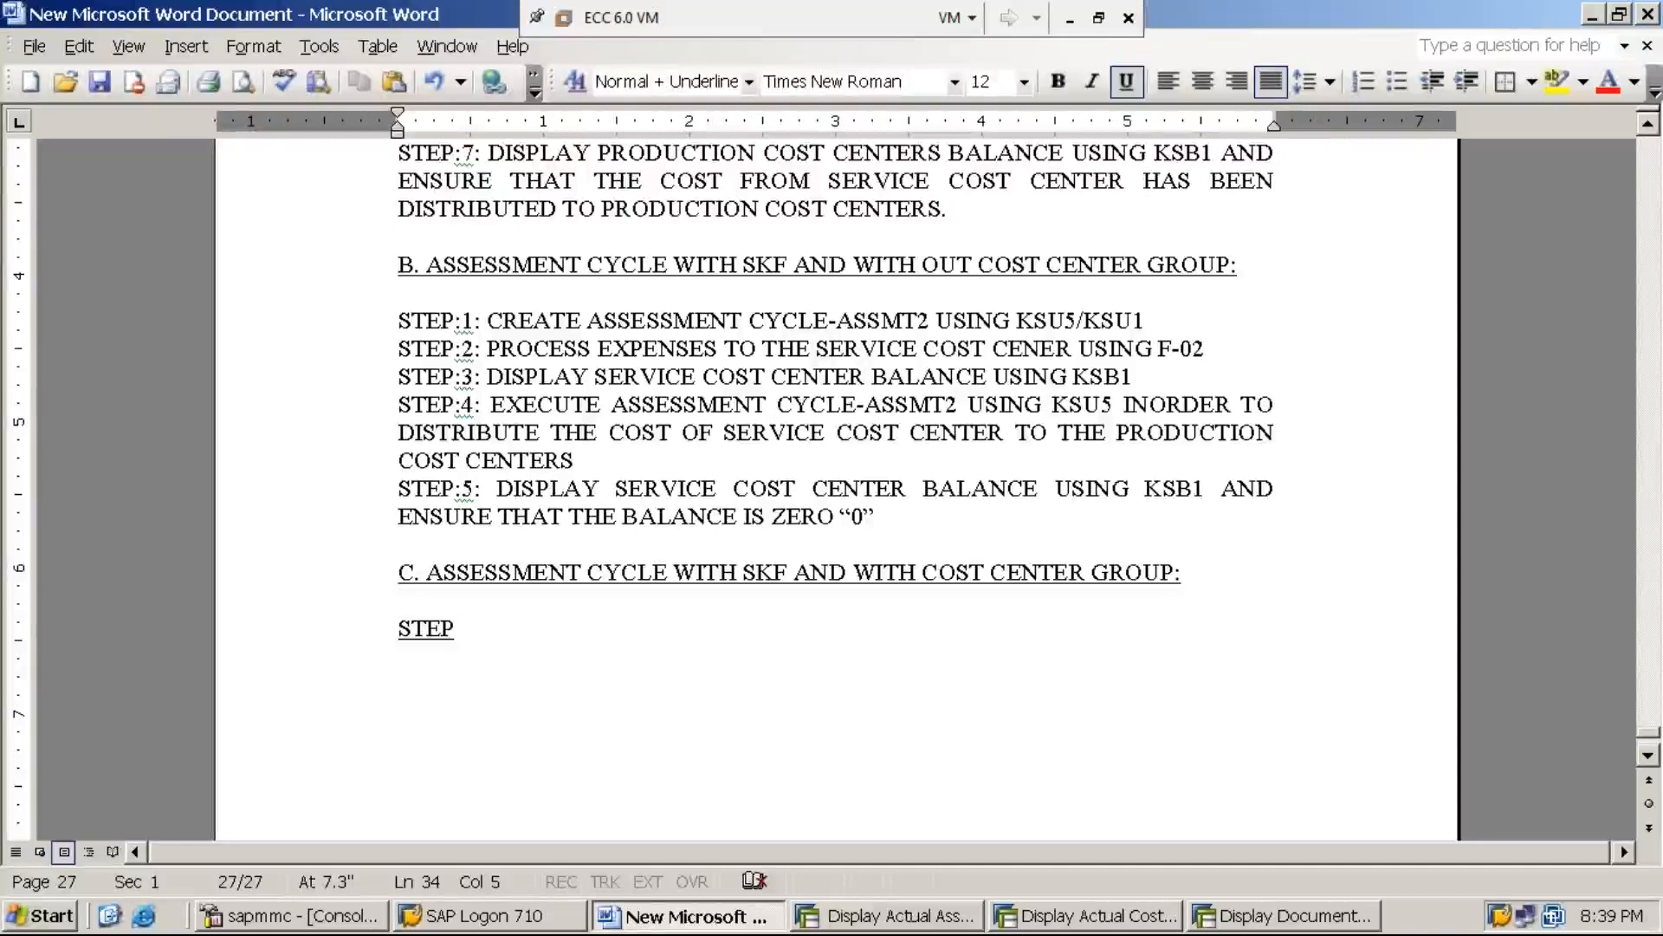
type(":1:")
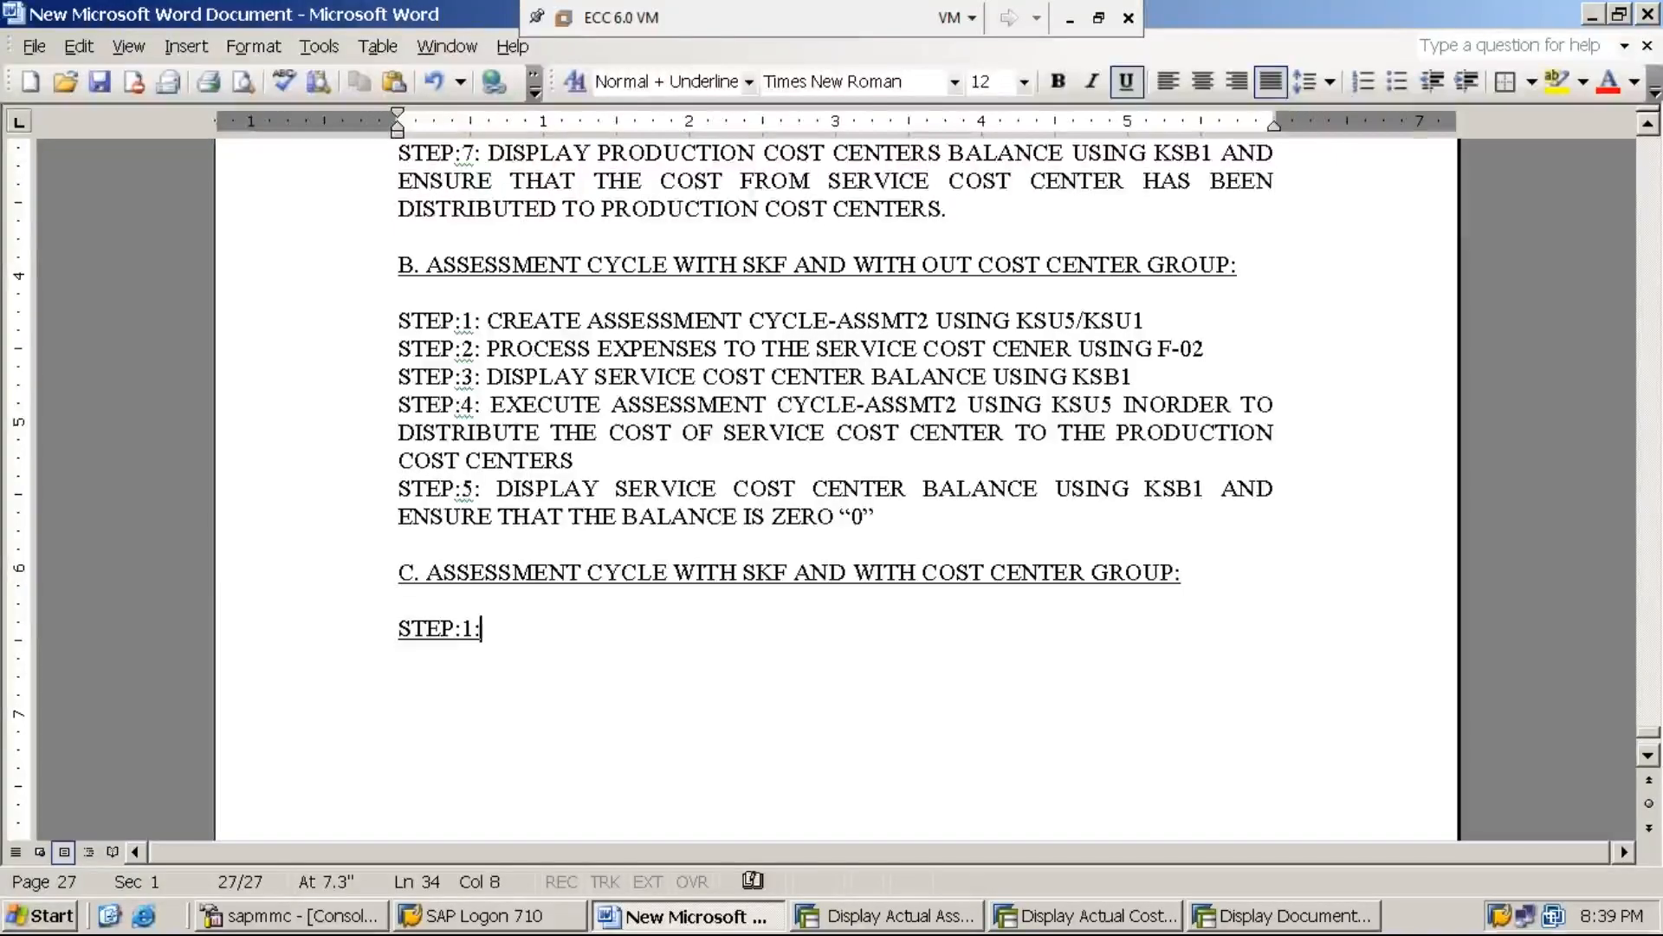
key("shift+Home")
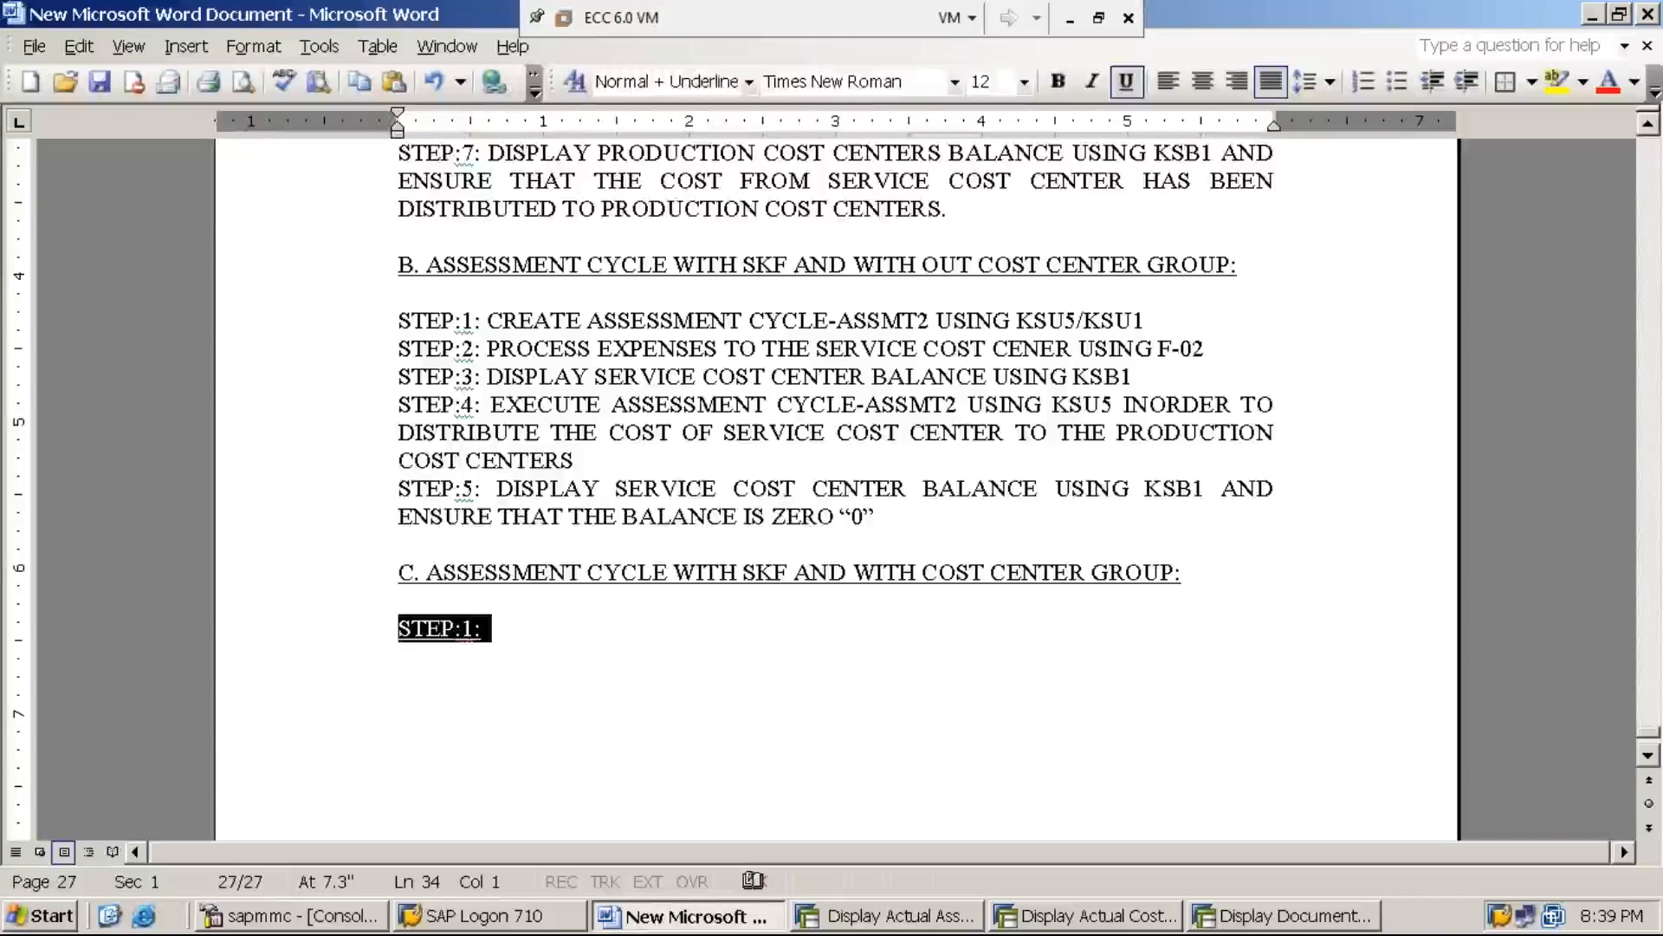
key("ctrl+u")
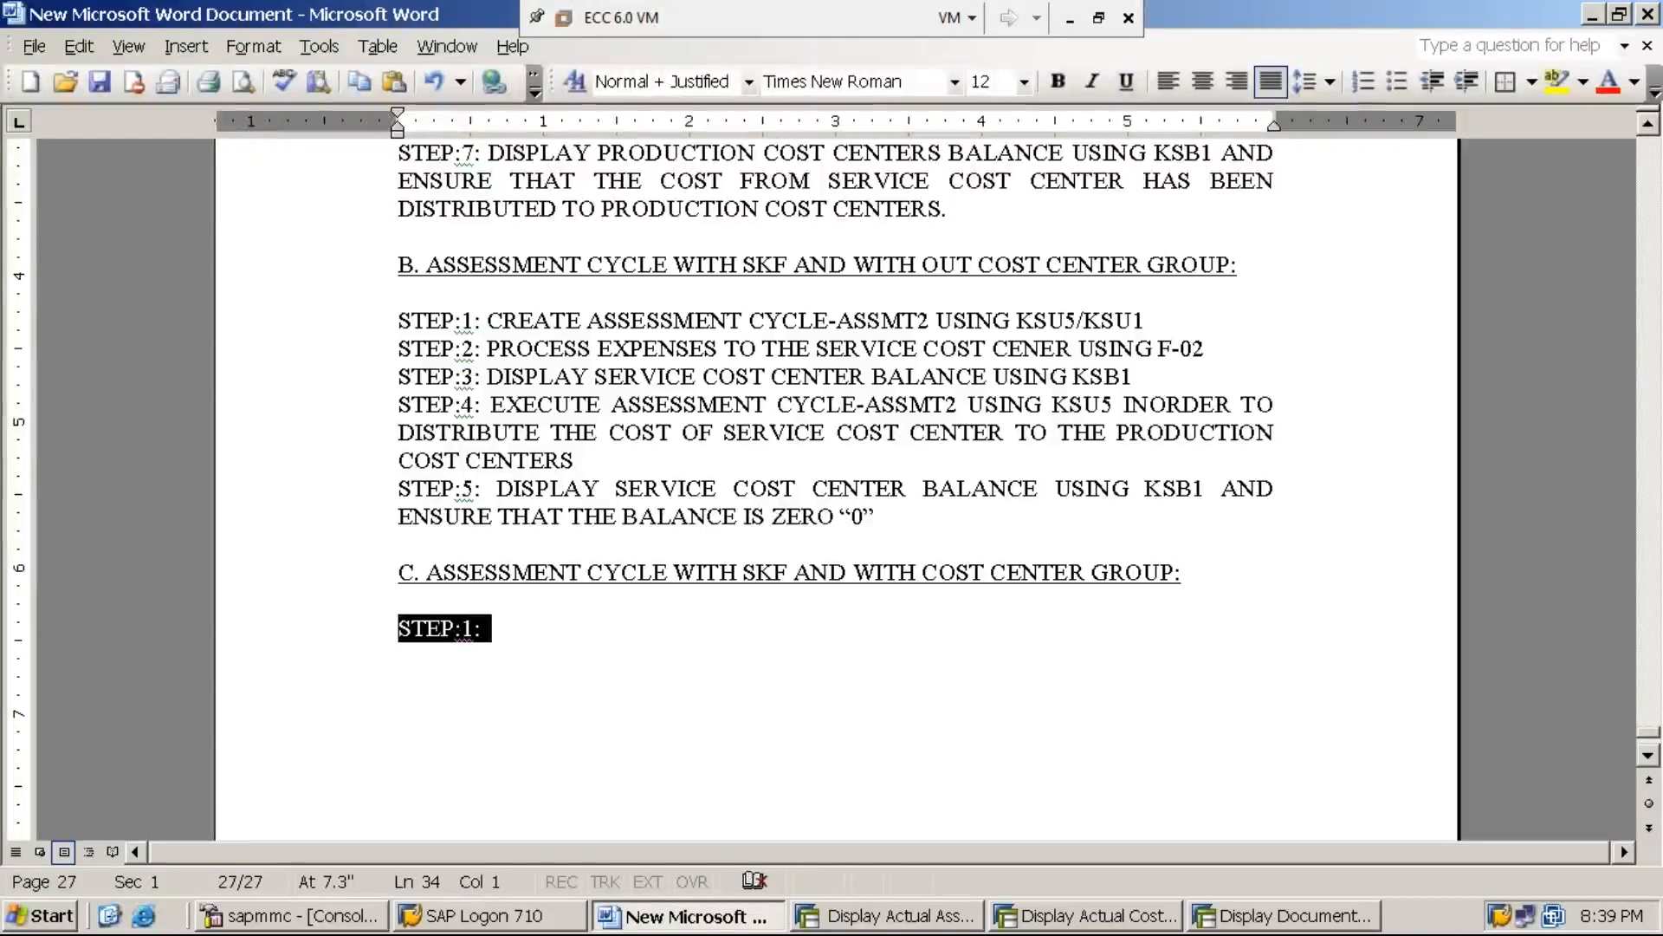
key("End")
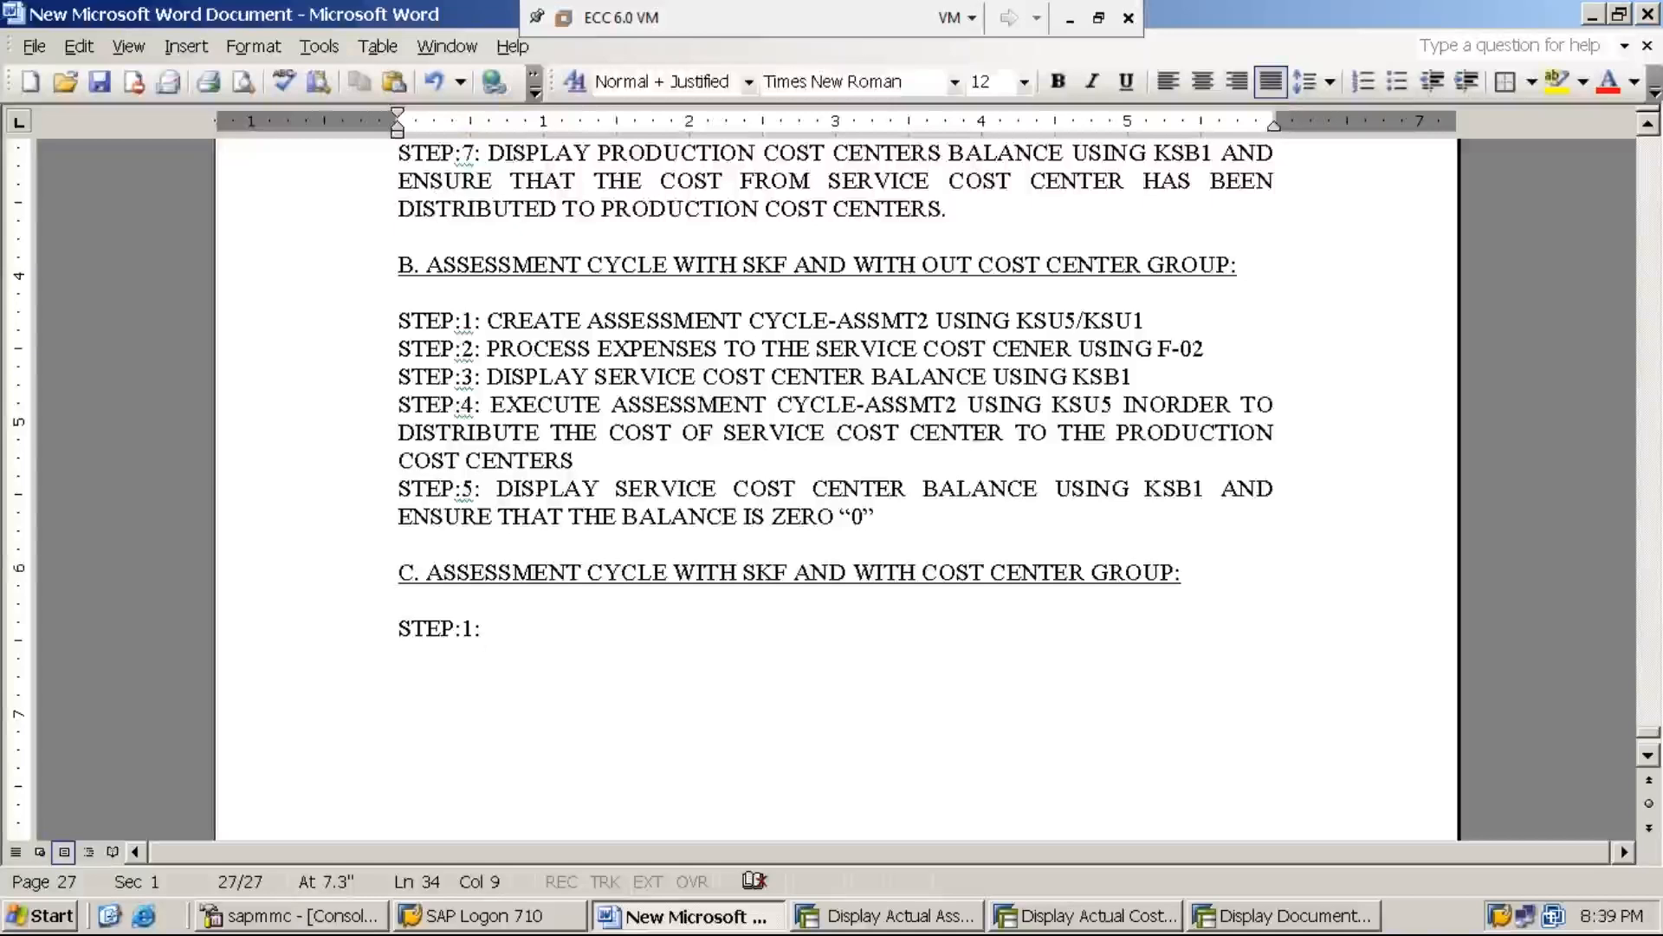
Complete the STEP:1 line in section C with "CREATE ONE MORE SERVICE COST CENTER (SERVC-2) USING KS01"
type("CREATE C")
type("NE MORE SERVICE COST CENTER")
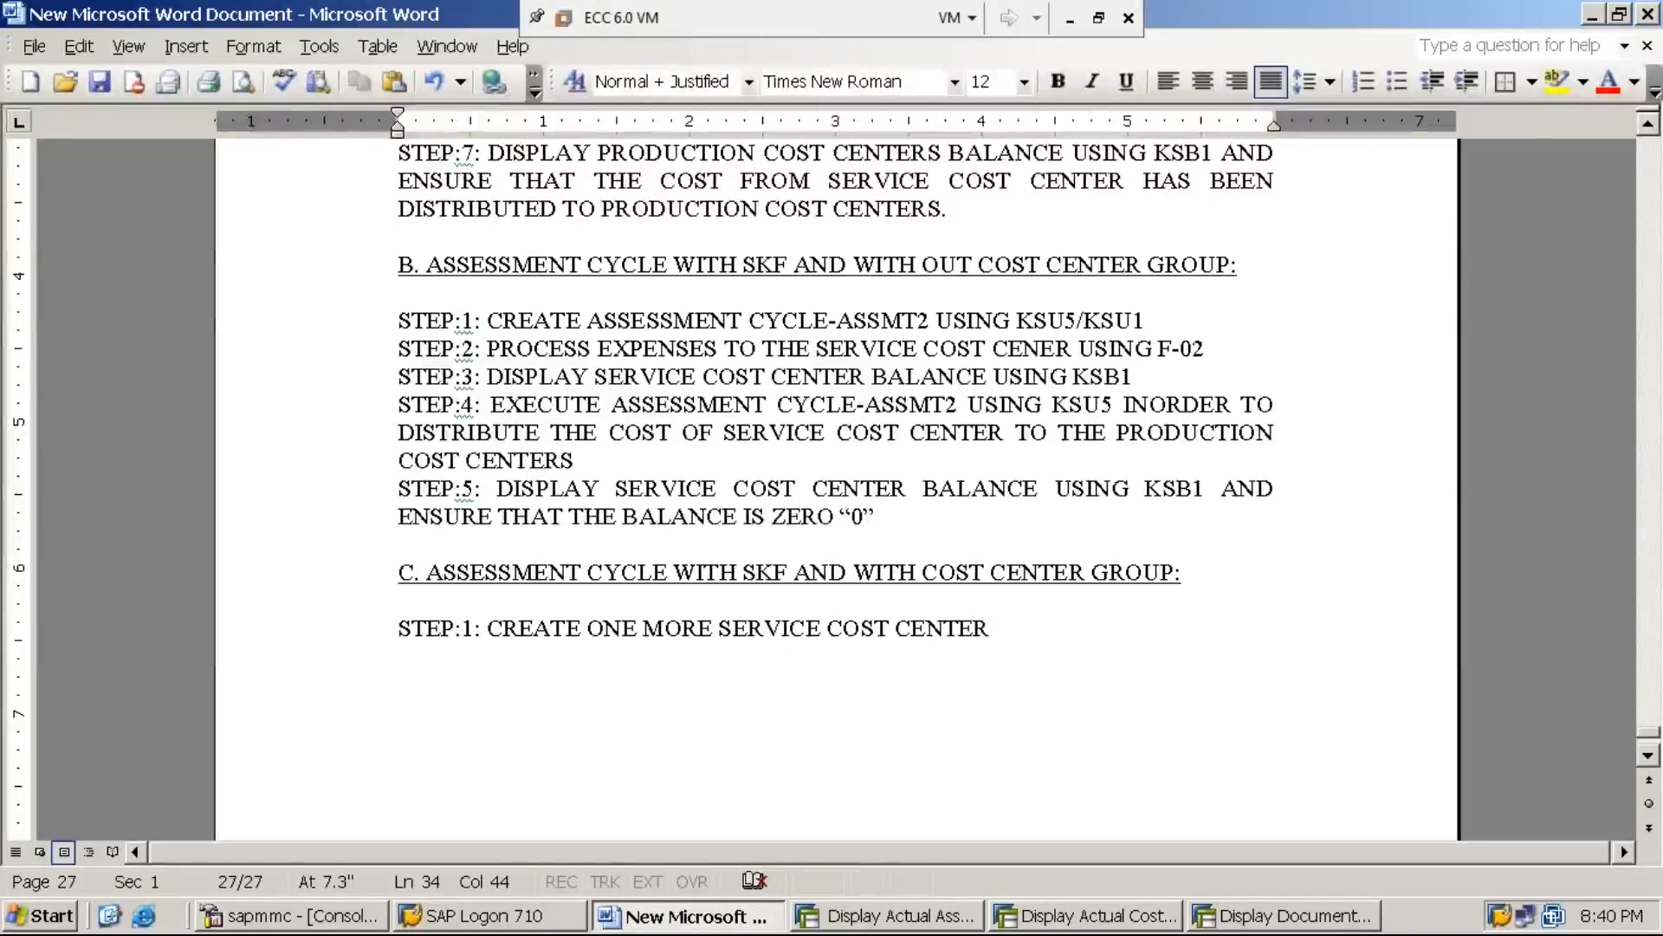
type(" (SE")
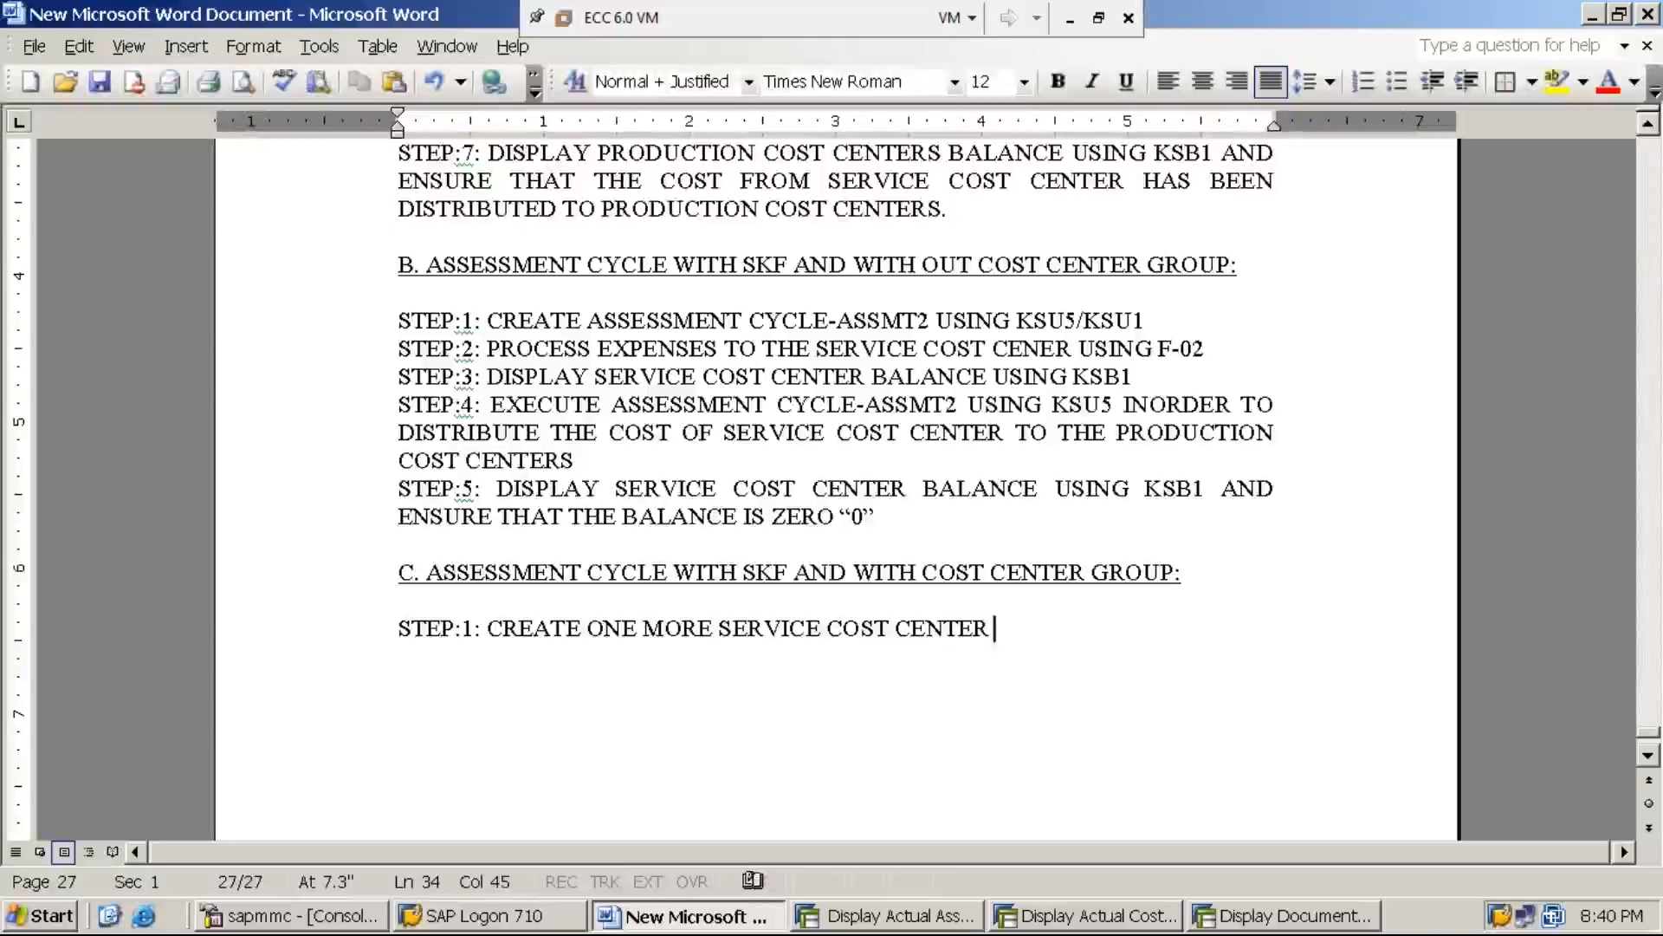
type("R")
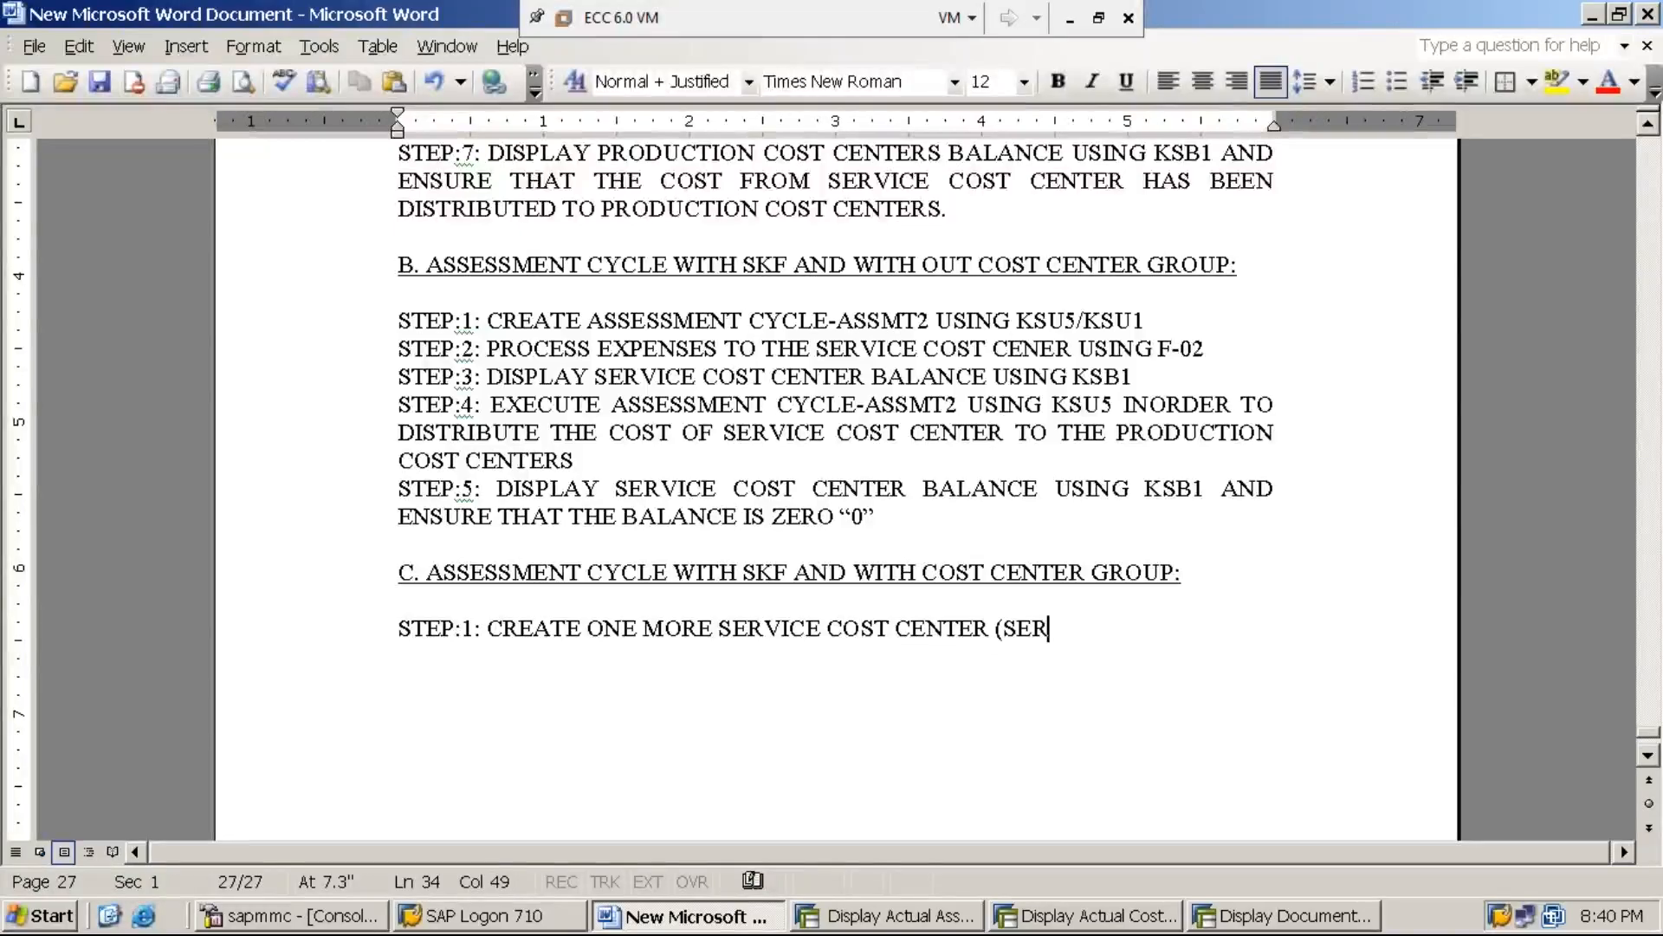
type("VC-2")
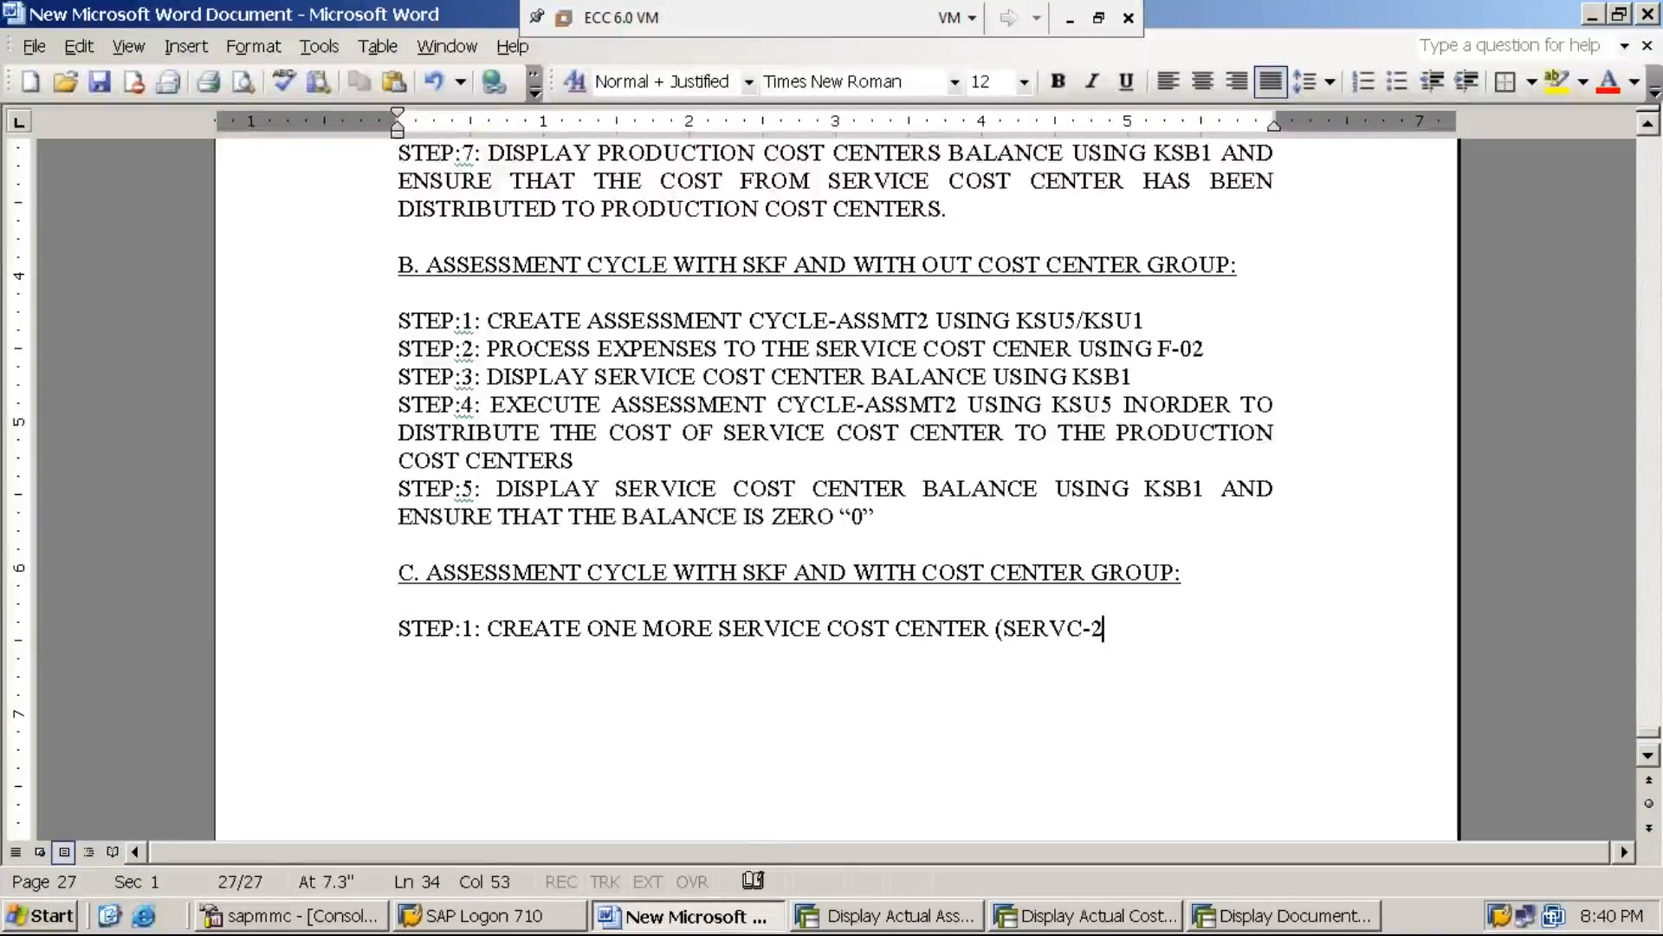
type(")")
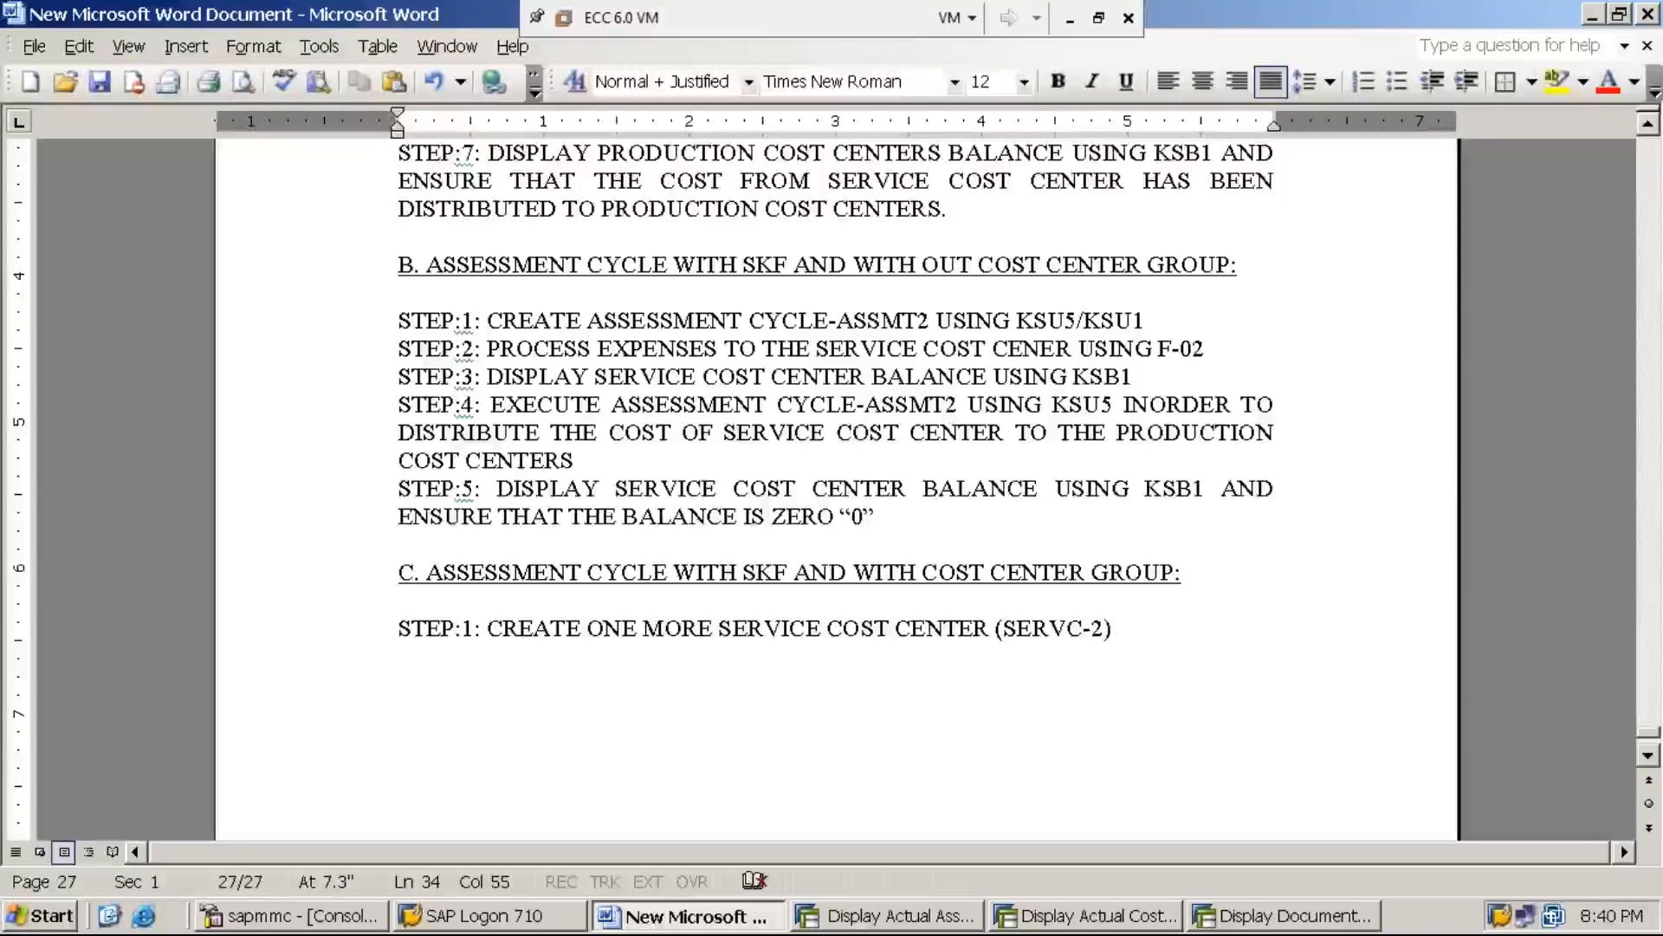
type("USING ")
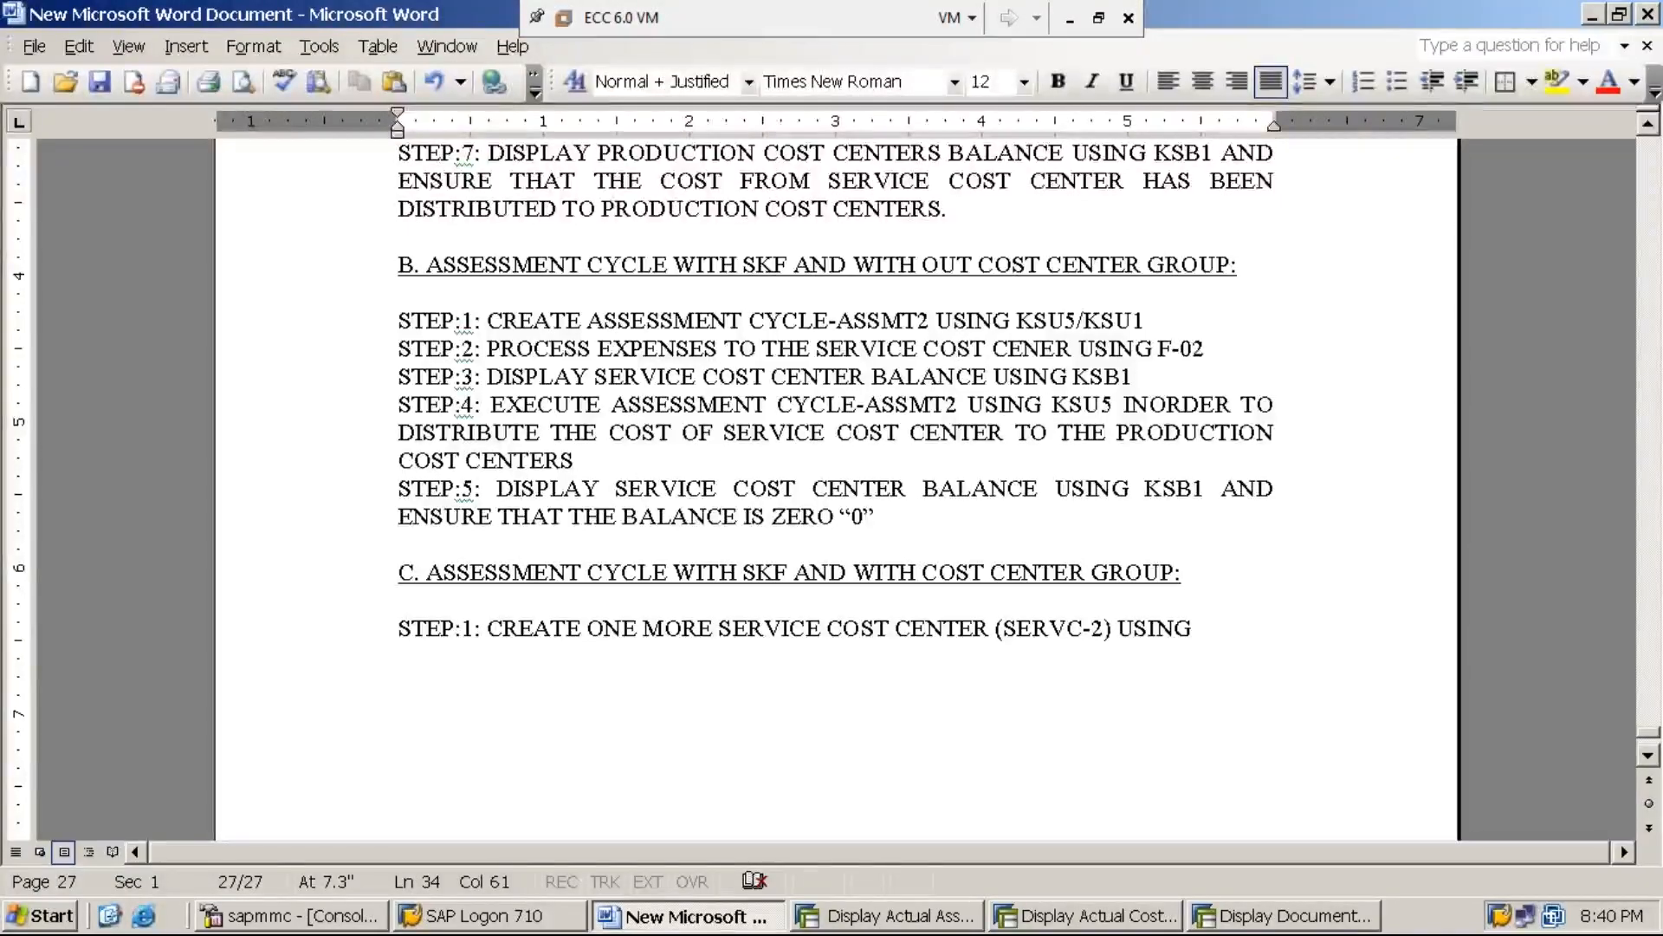
type("KS01")
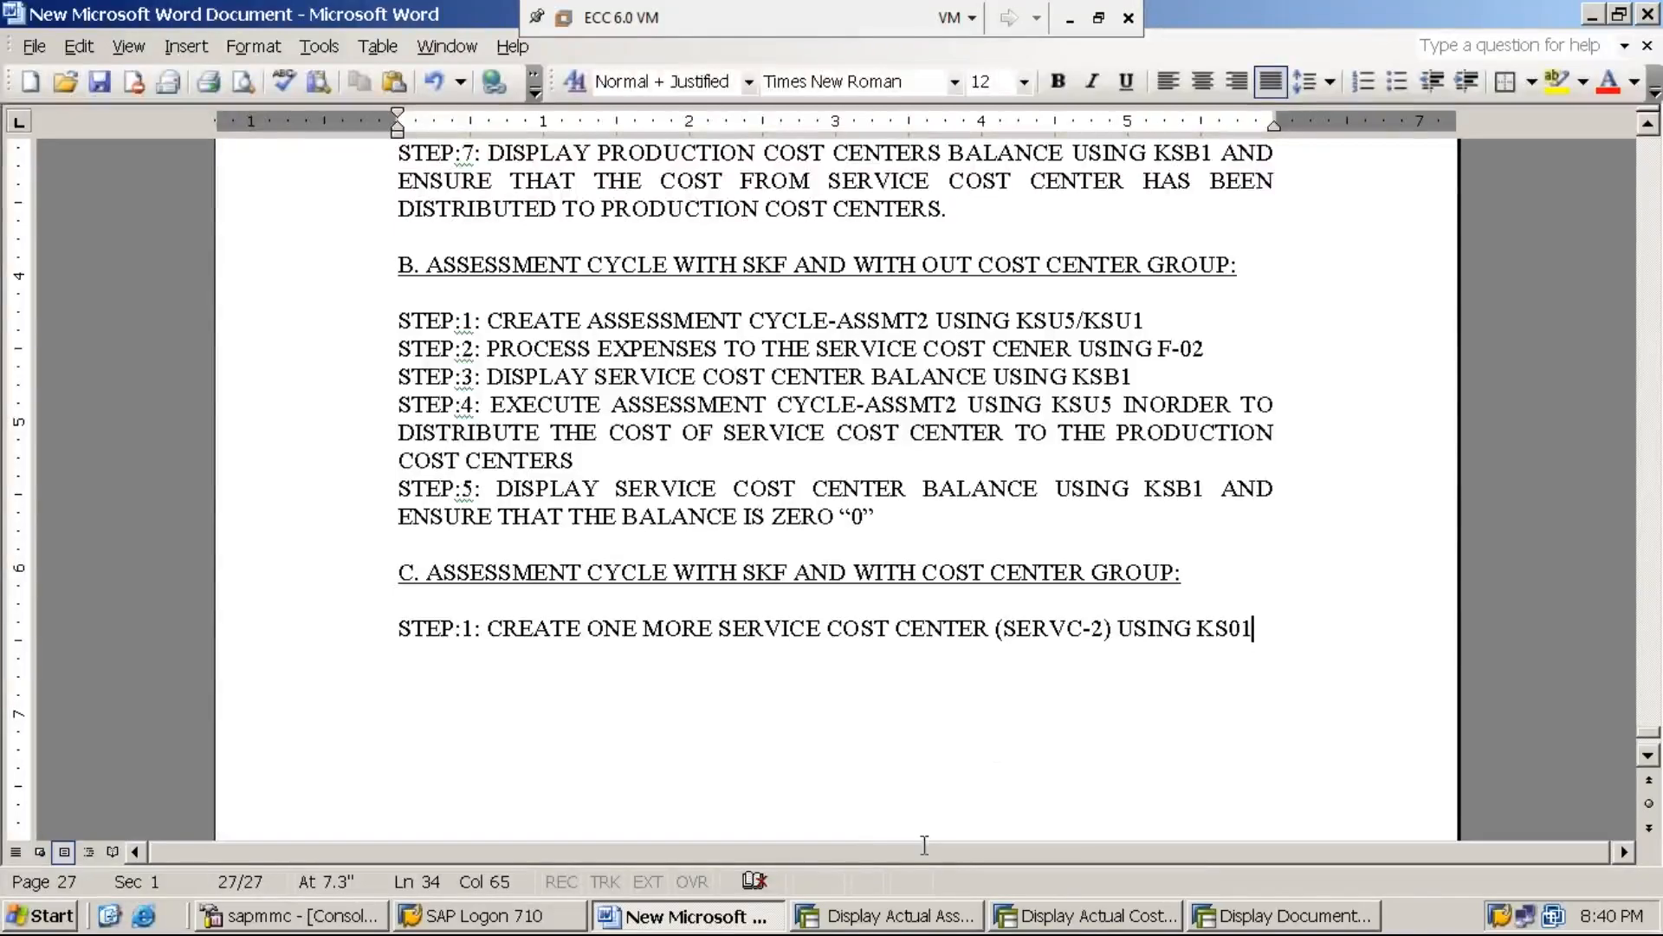
Switch to the SAP session showing the document display, leave that transaction, and start transaction KS01
left_click(1281, 916)
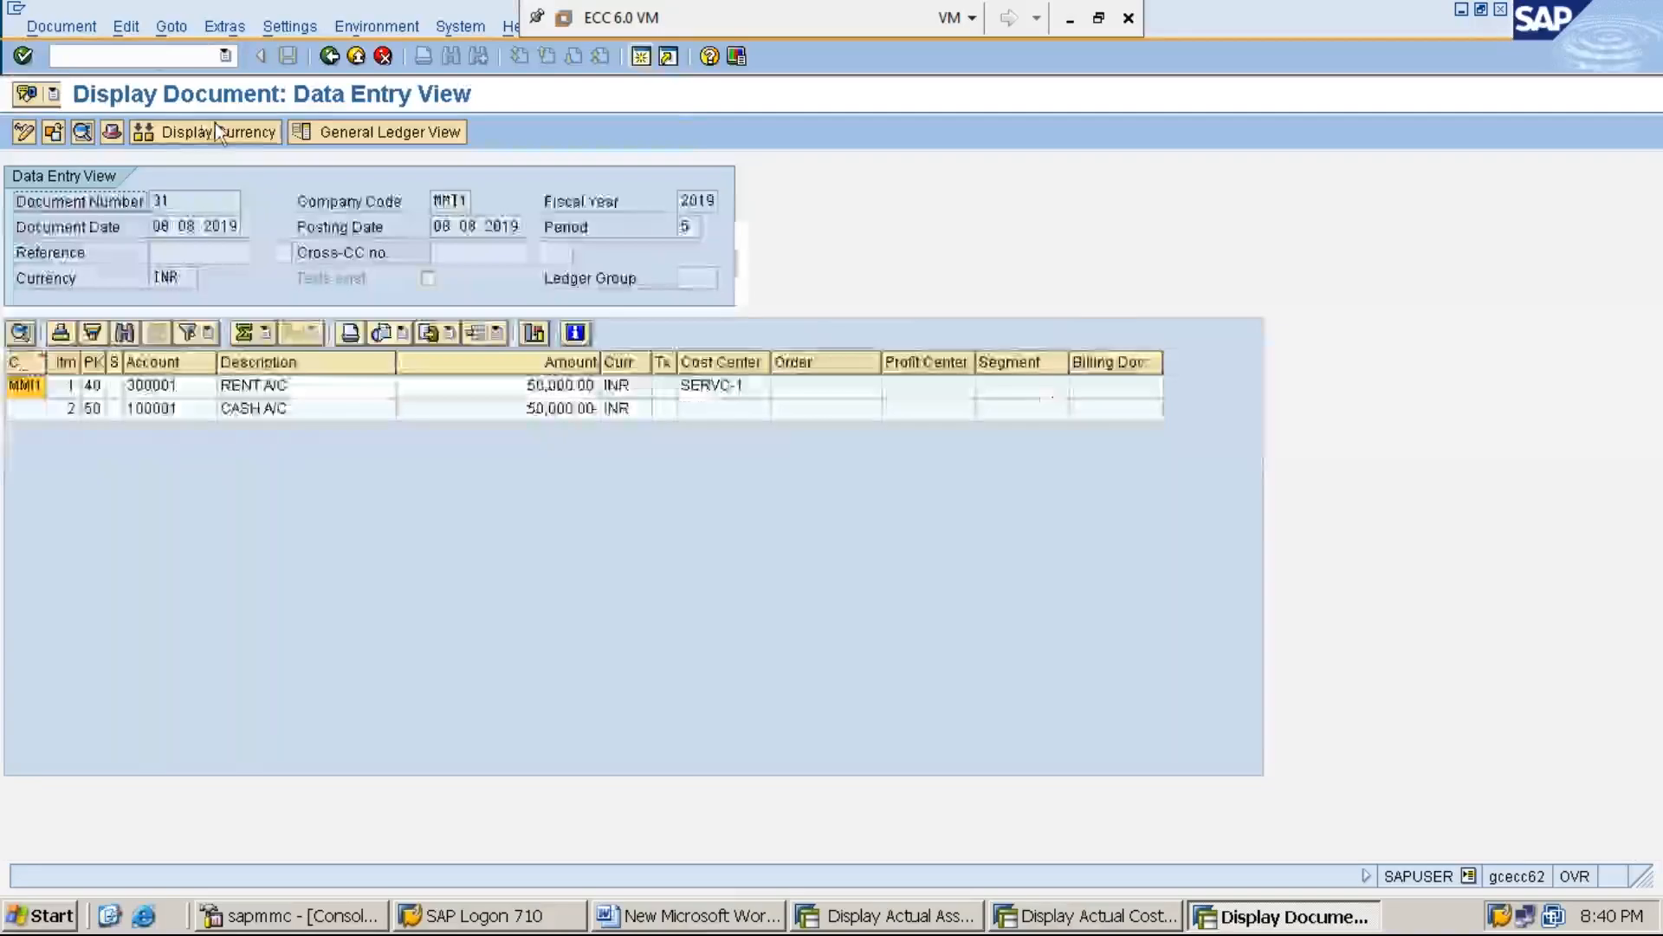
left_click(183, 55)
type("/n")
key("Return")
type("KS01")
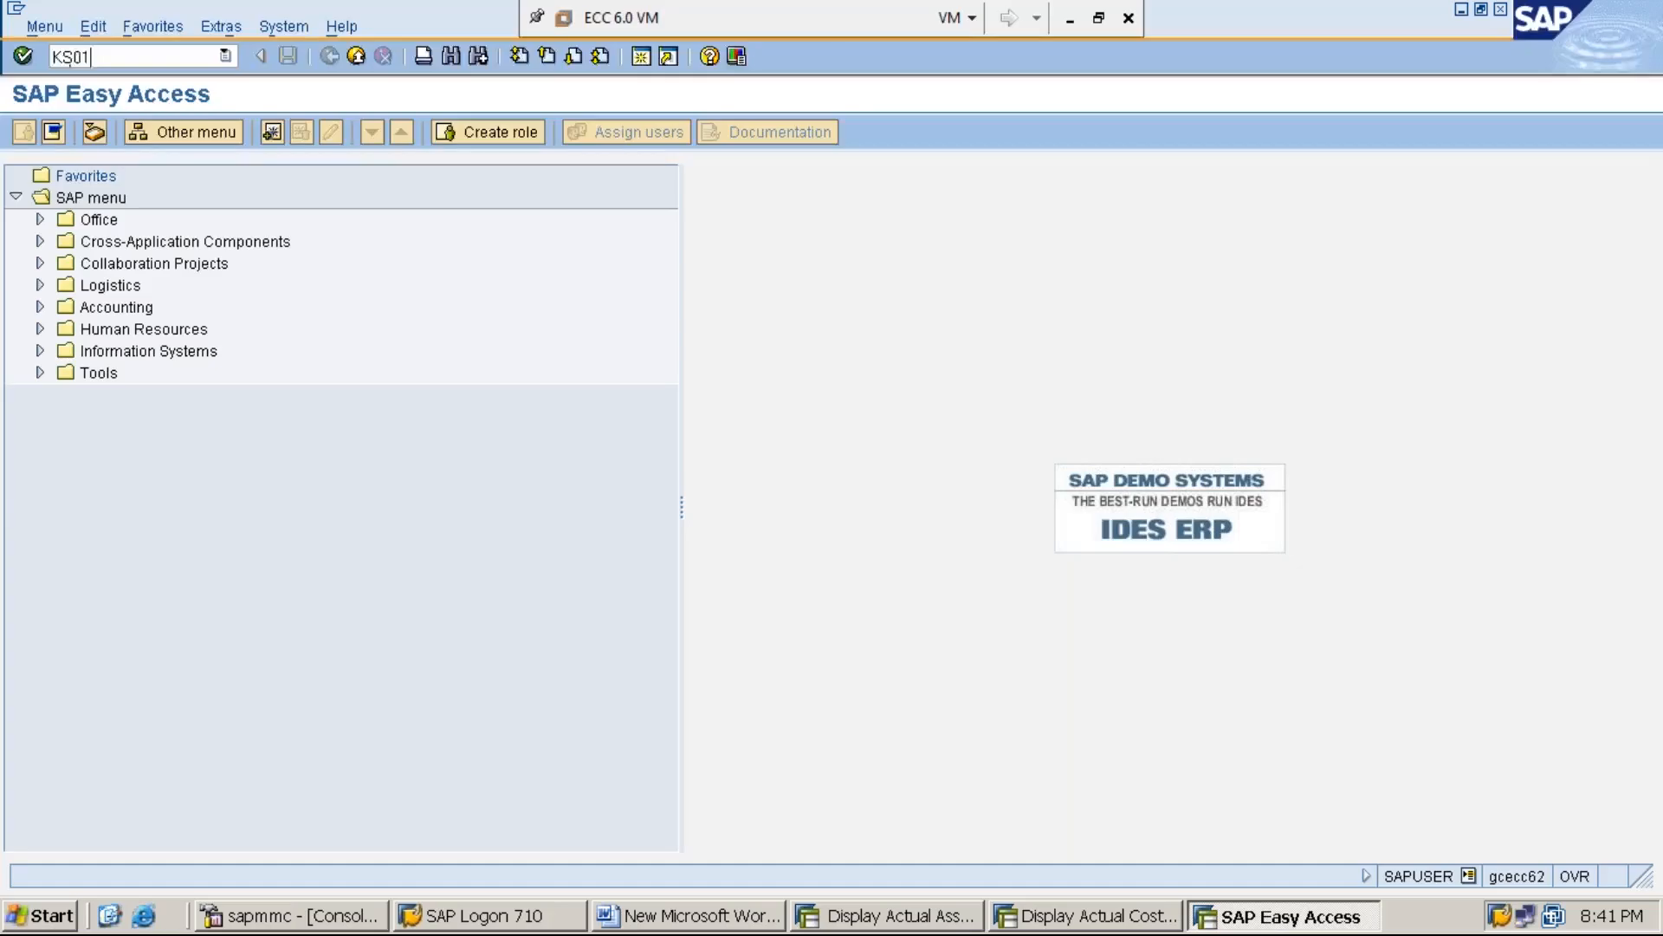
key("Return")
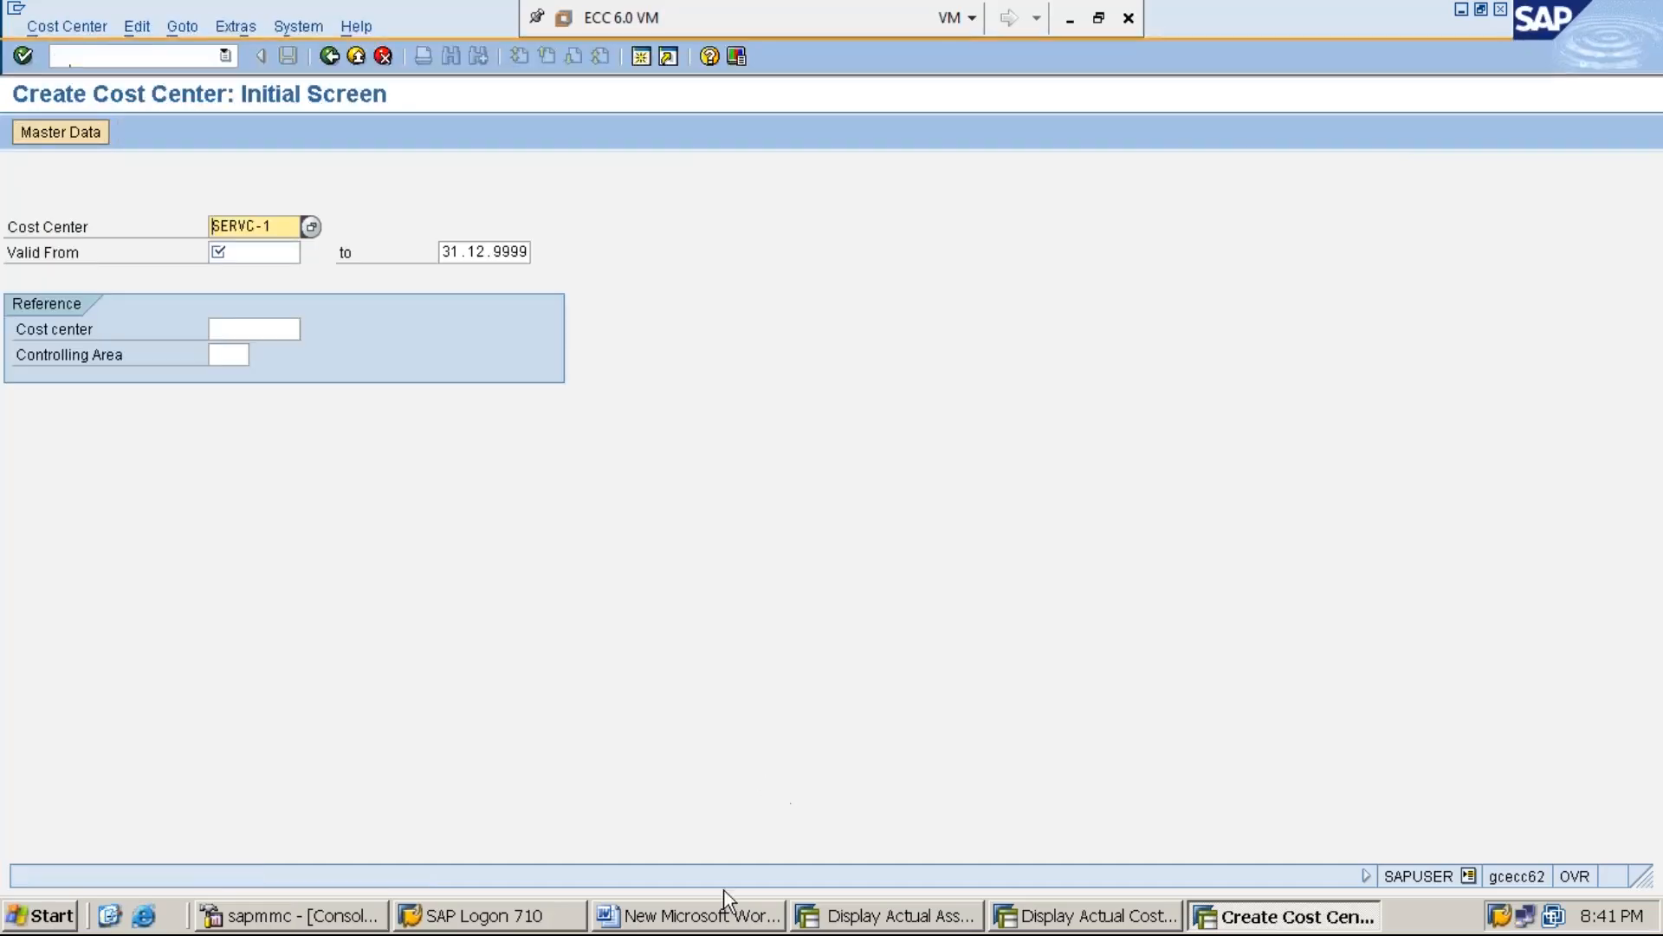
left_click(726, 920)
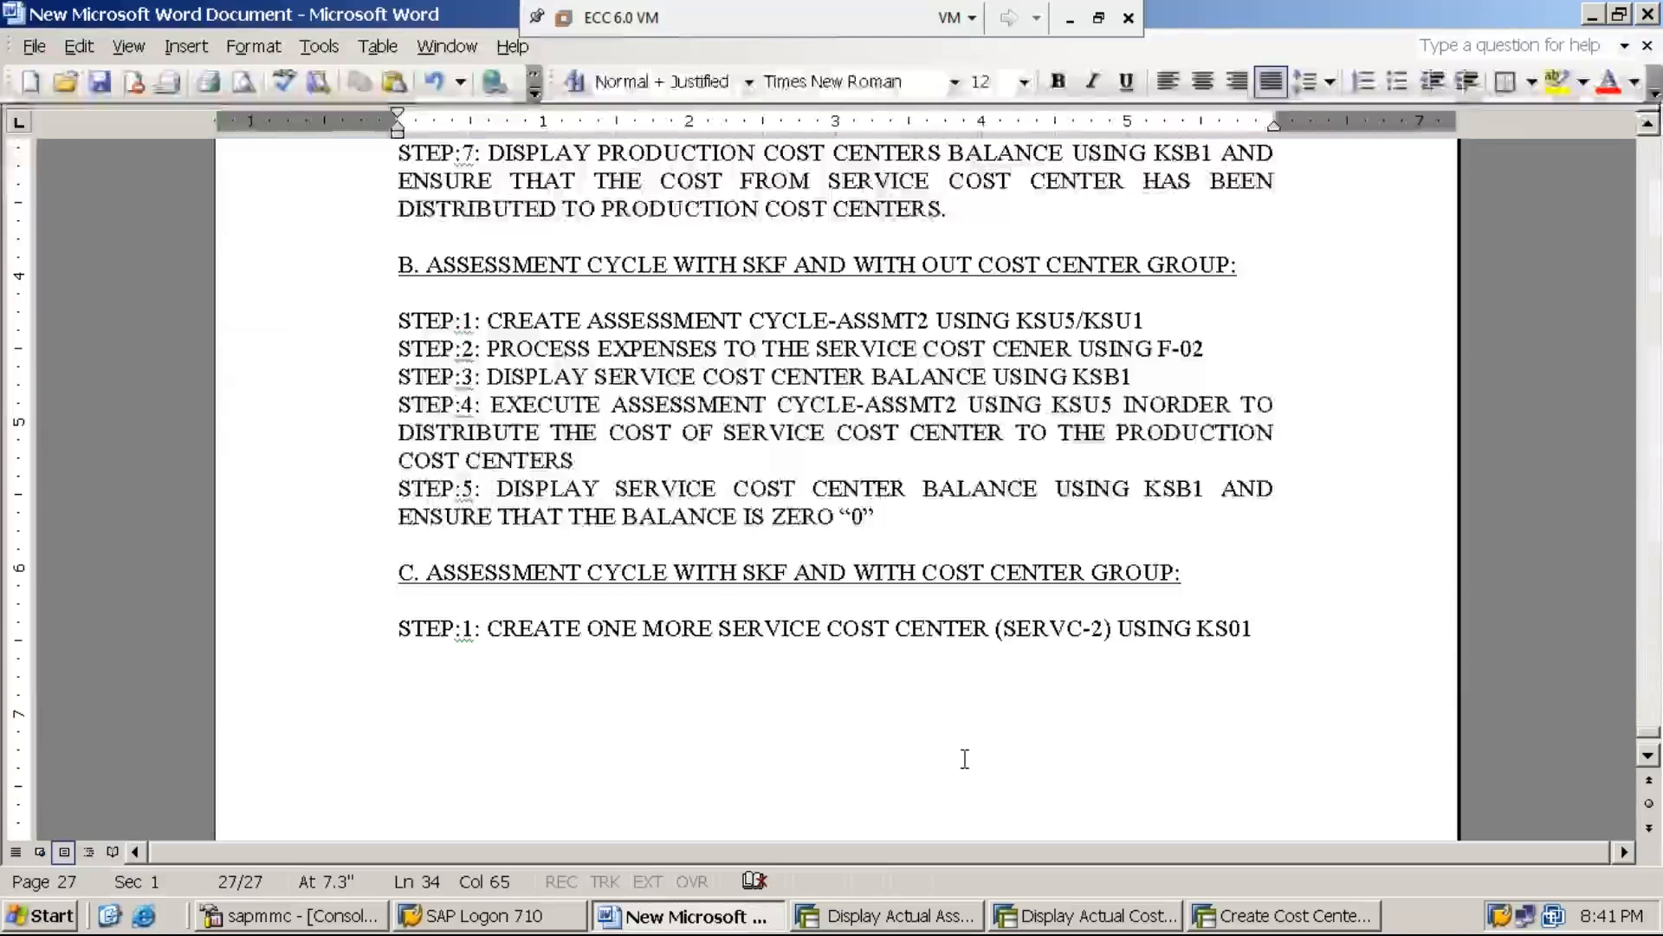
left_click(1593, 15)
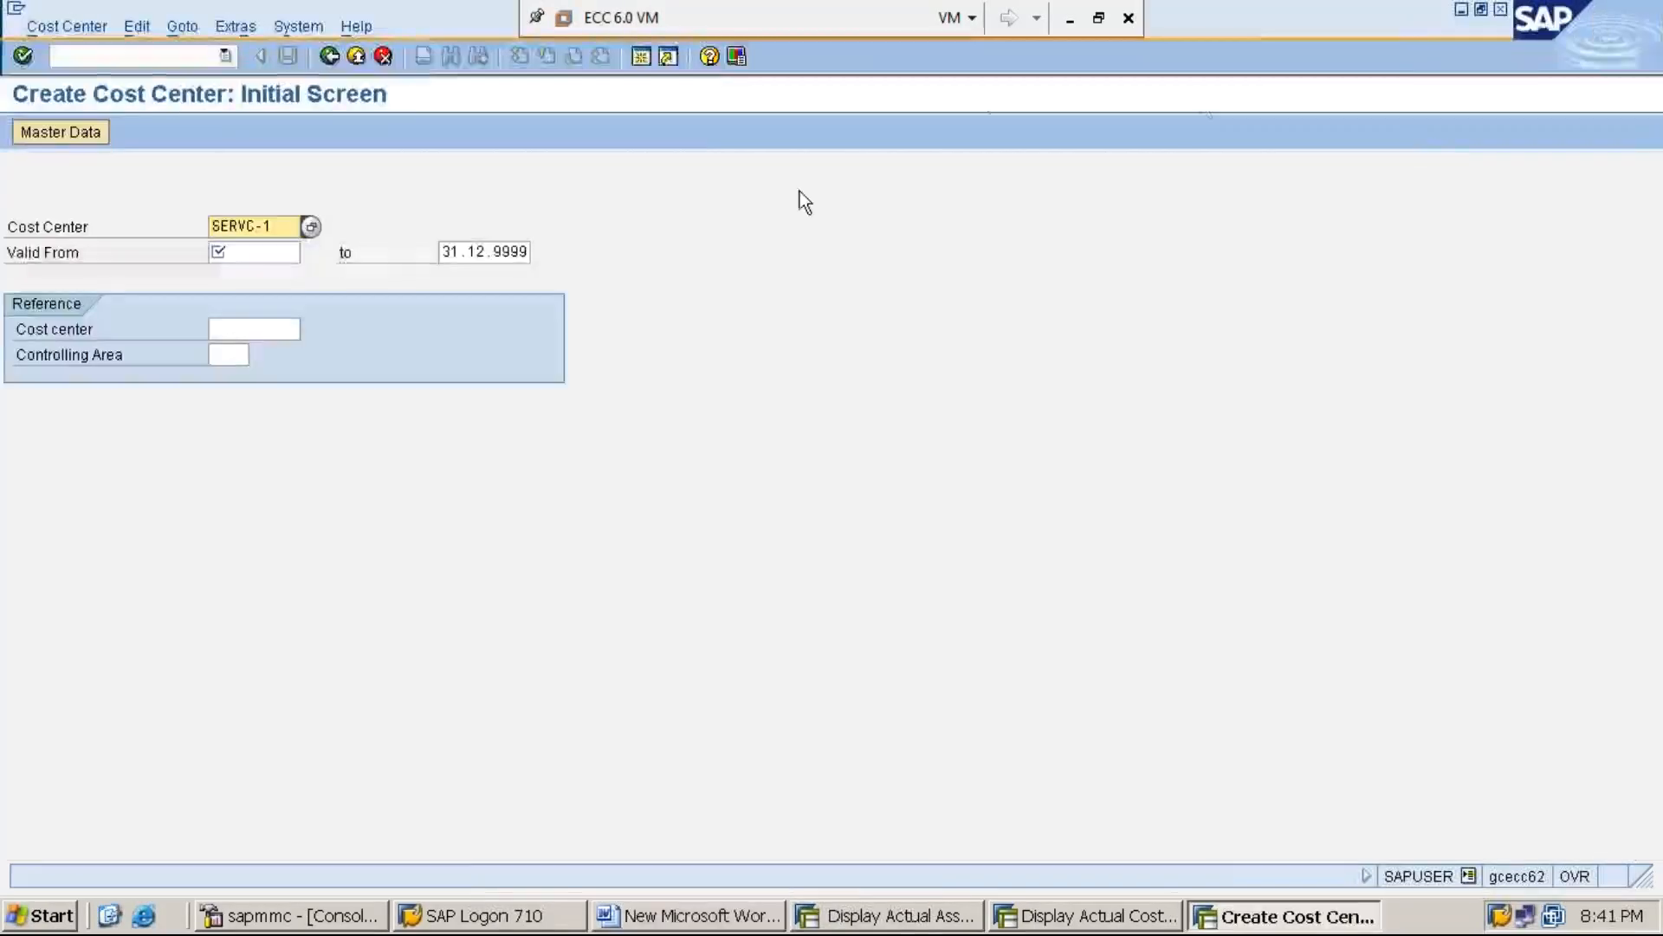
Enter SERVC-2 as the cost center to create, valid from 01.04.2019
left_click(280, 225)
key("BackSpace")
type("2")
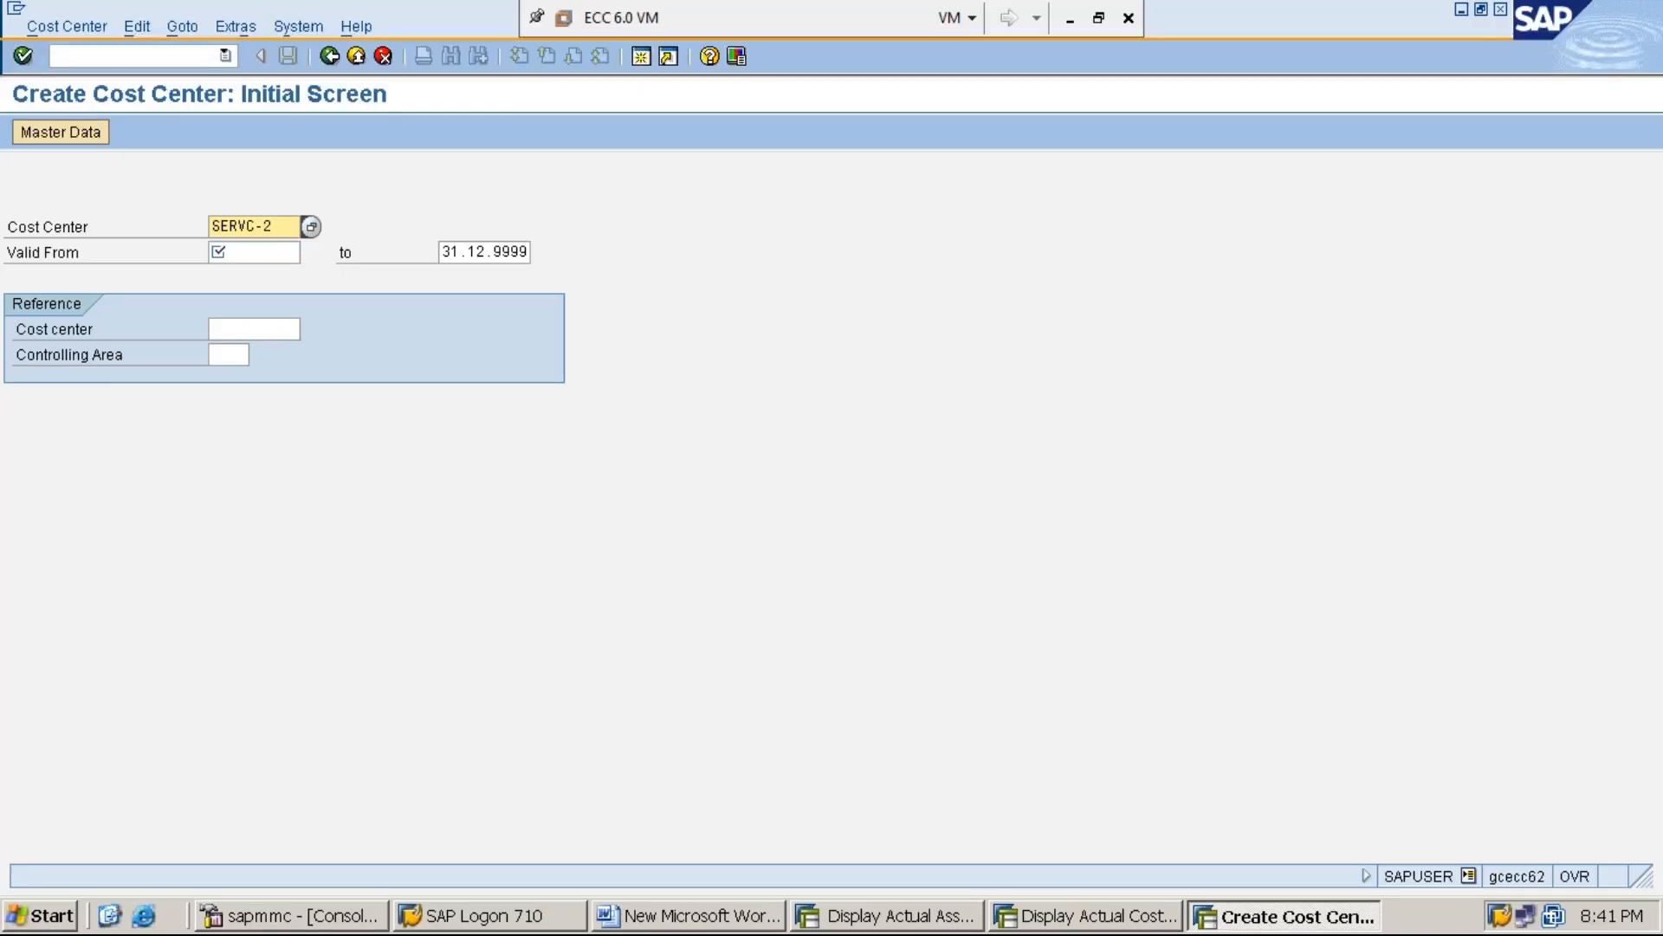
left_click(279, 260)
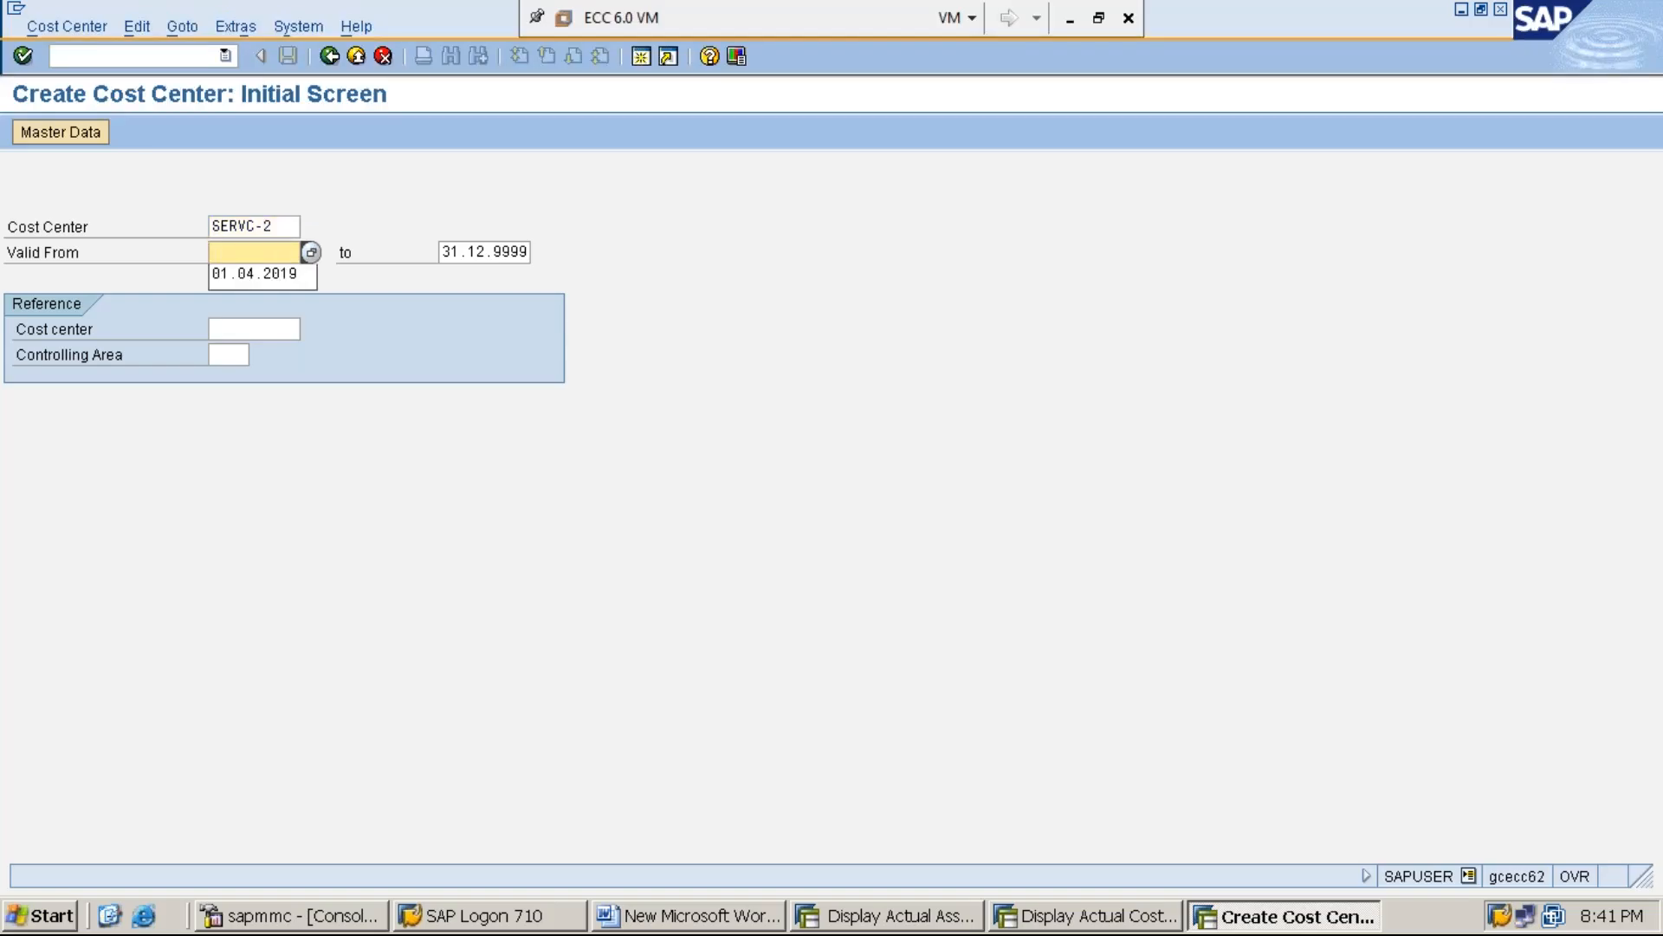
key("Down")
key("Return")
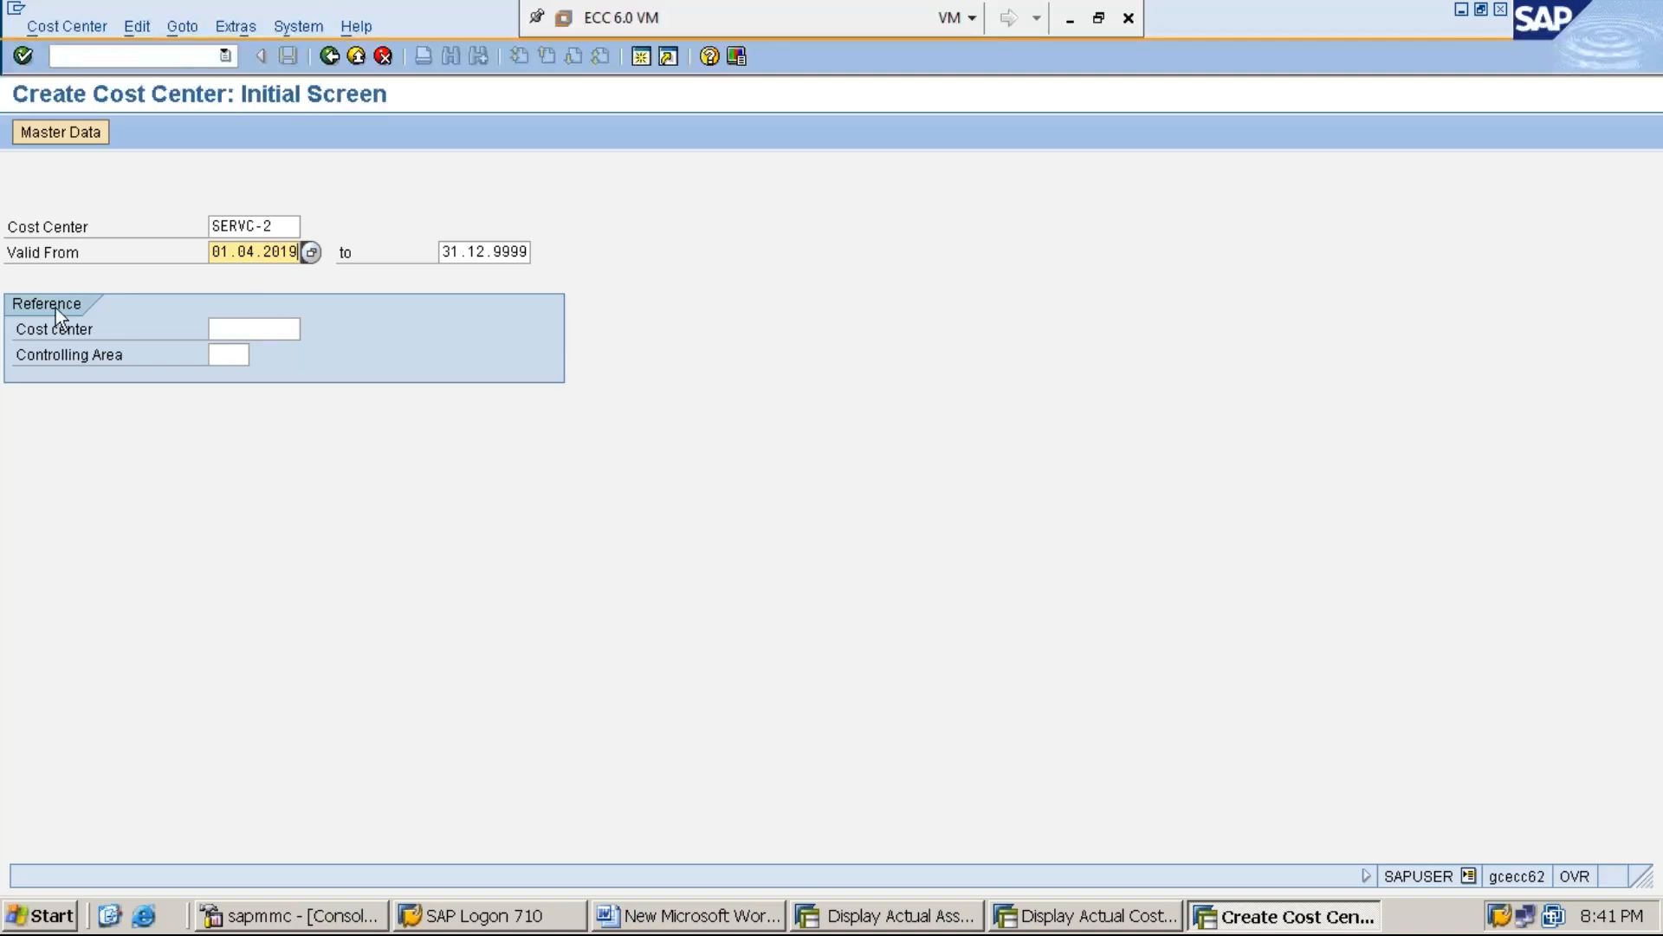
Set the reference for the new cost center to SERVC-1 in controlling area MMI1
left_click(256, 333)
type("SERV")
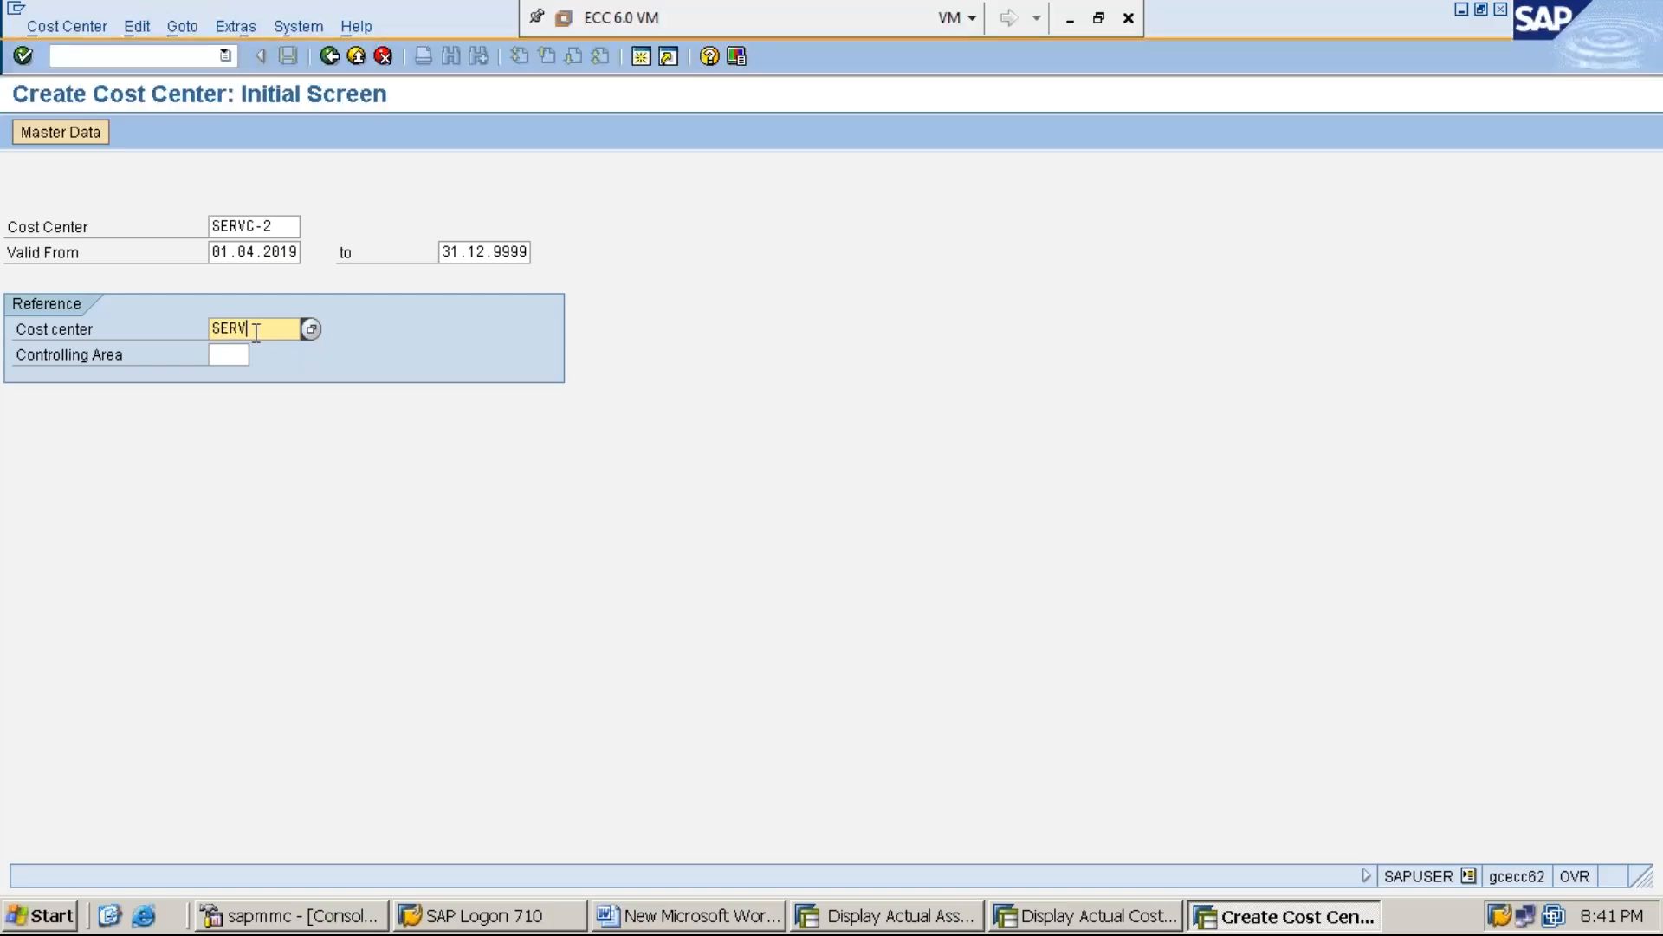
type("C-1")
left_click(234, 355)
type("MMI1")
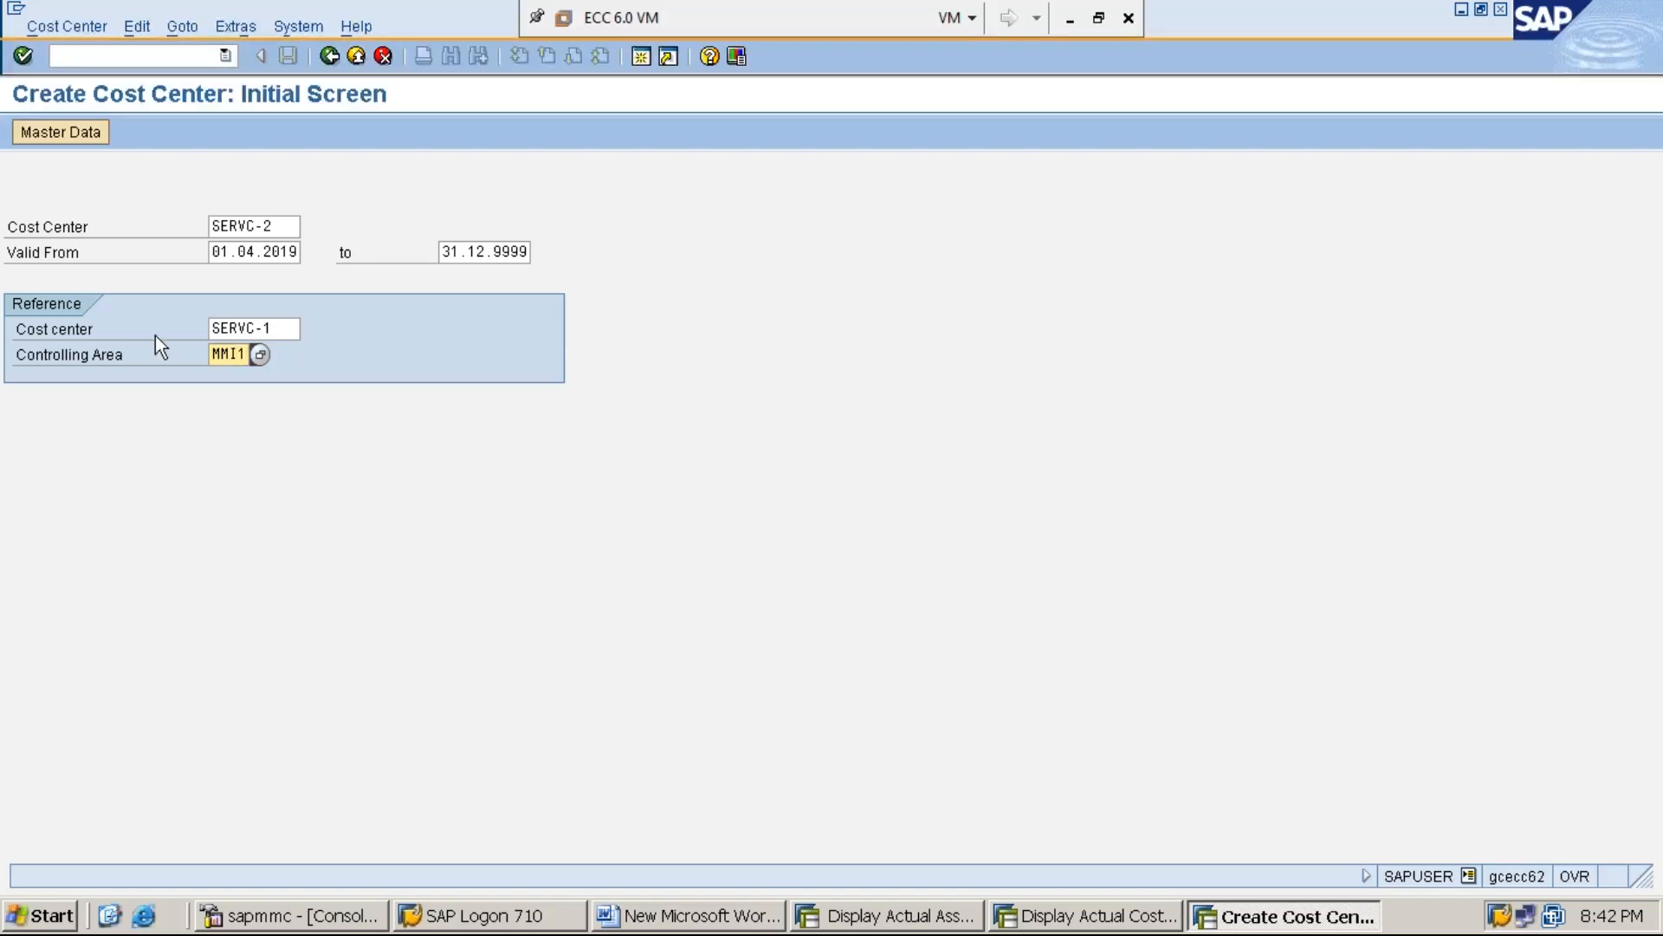
left_click(285, 333)
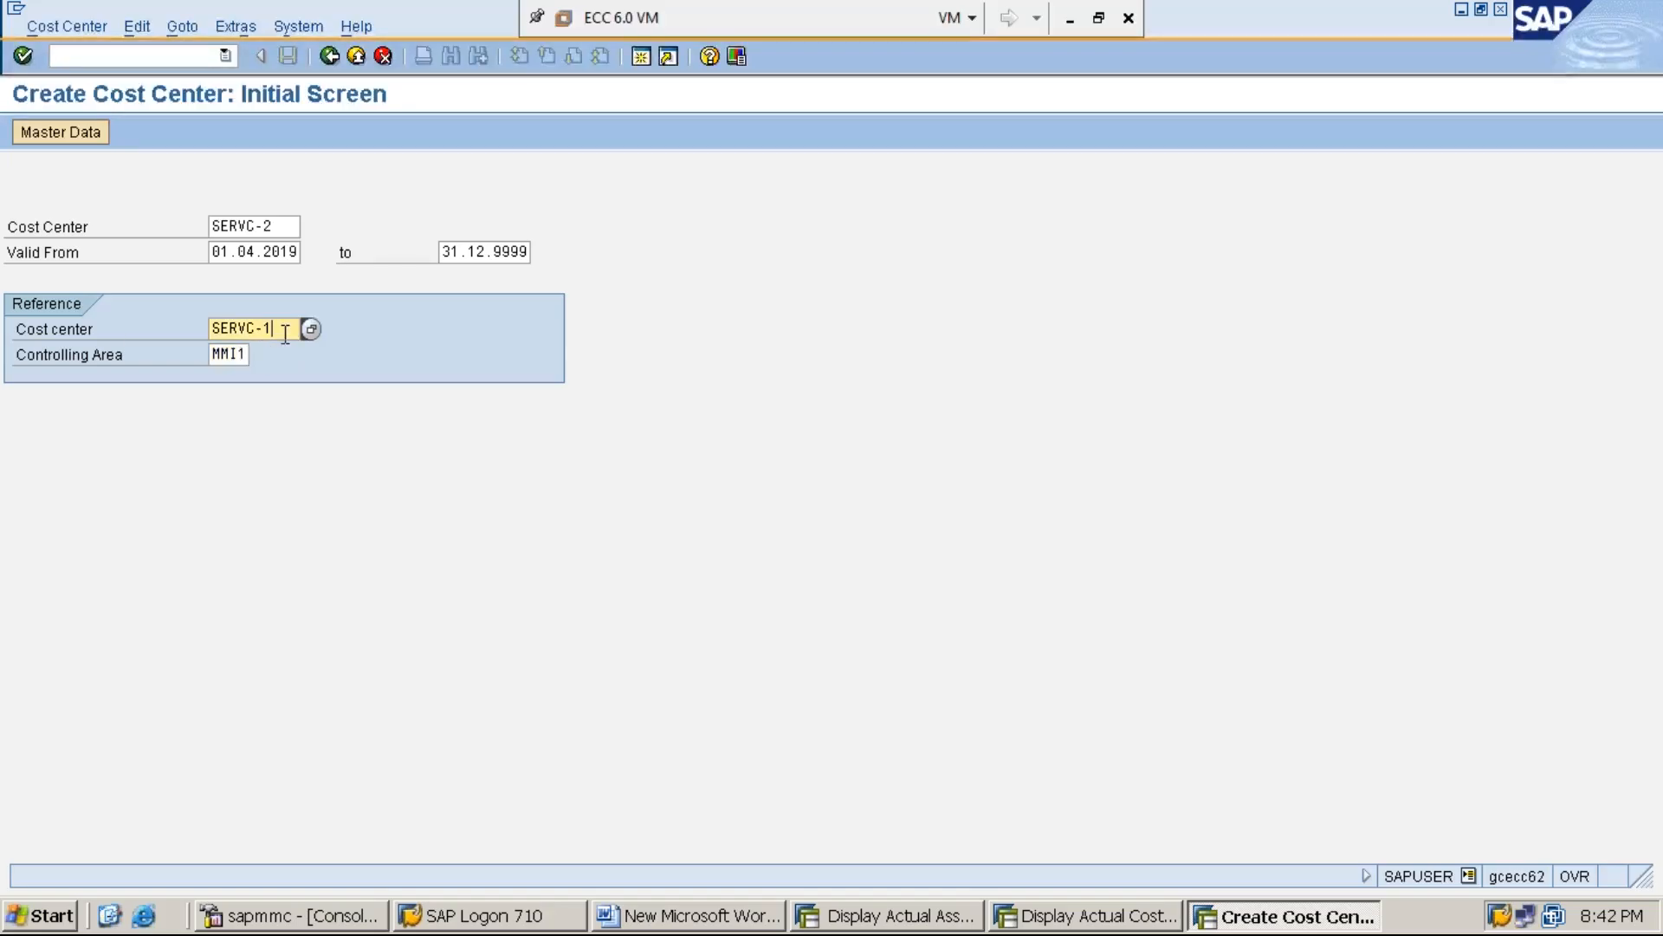
left_click(240, 358)
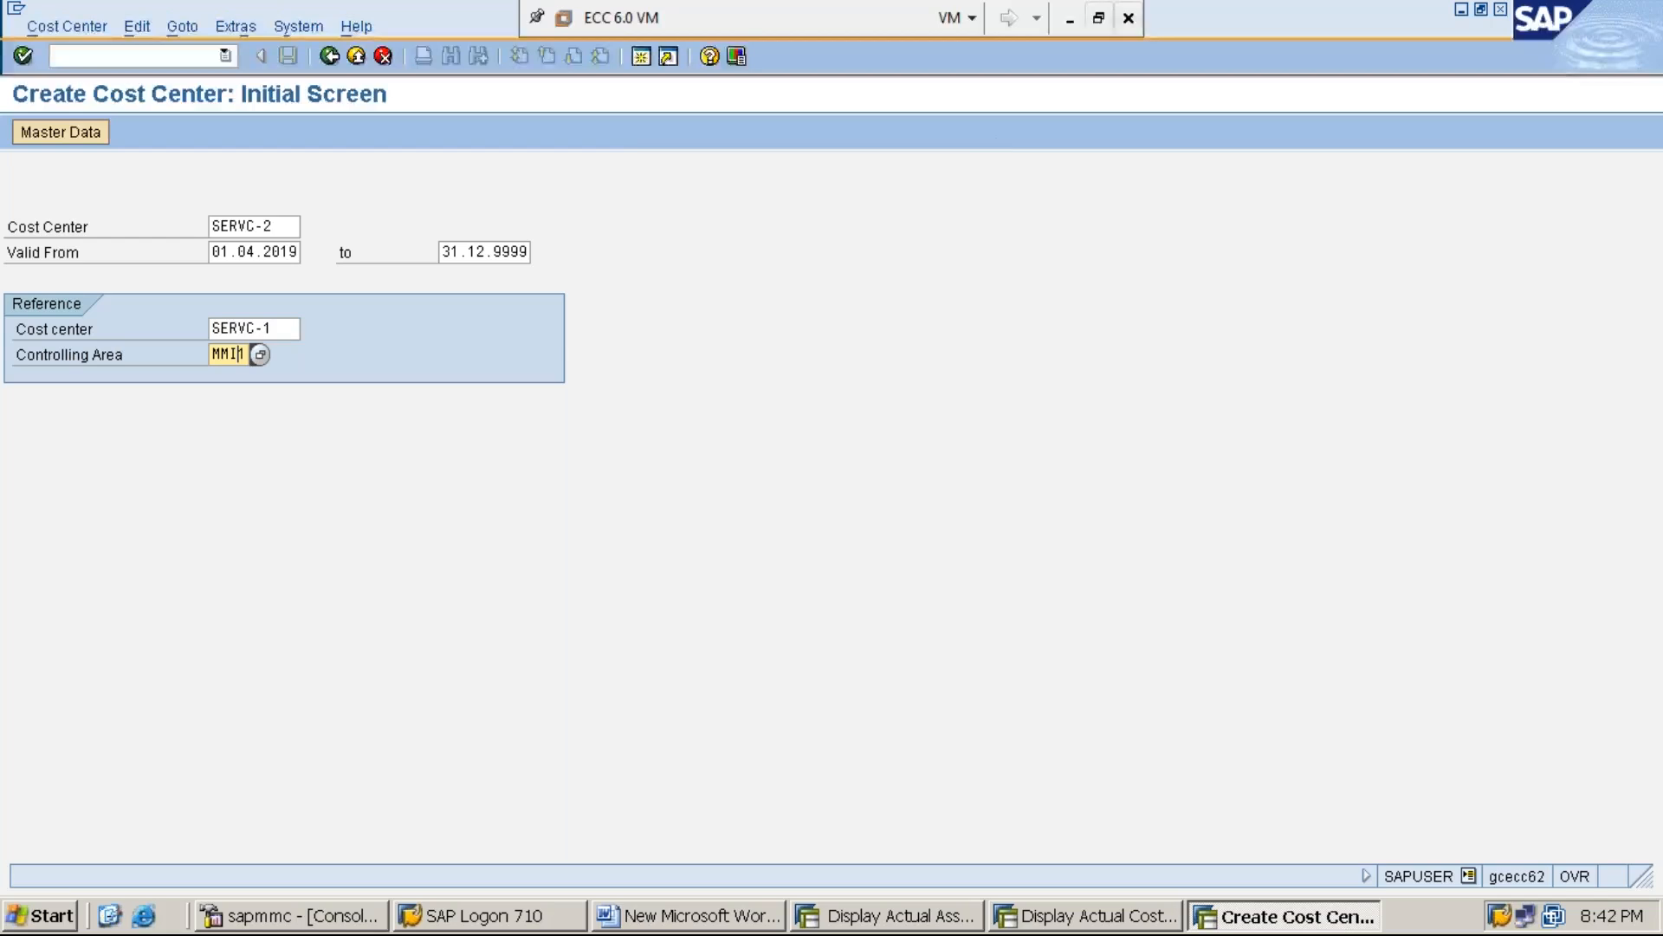
left_click(1071, 26)
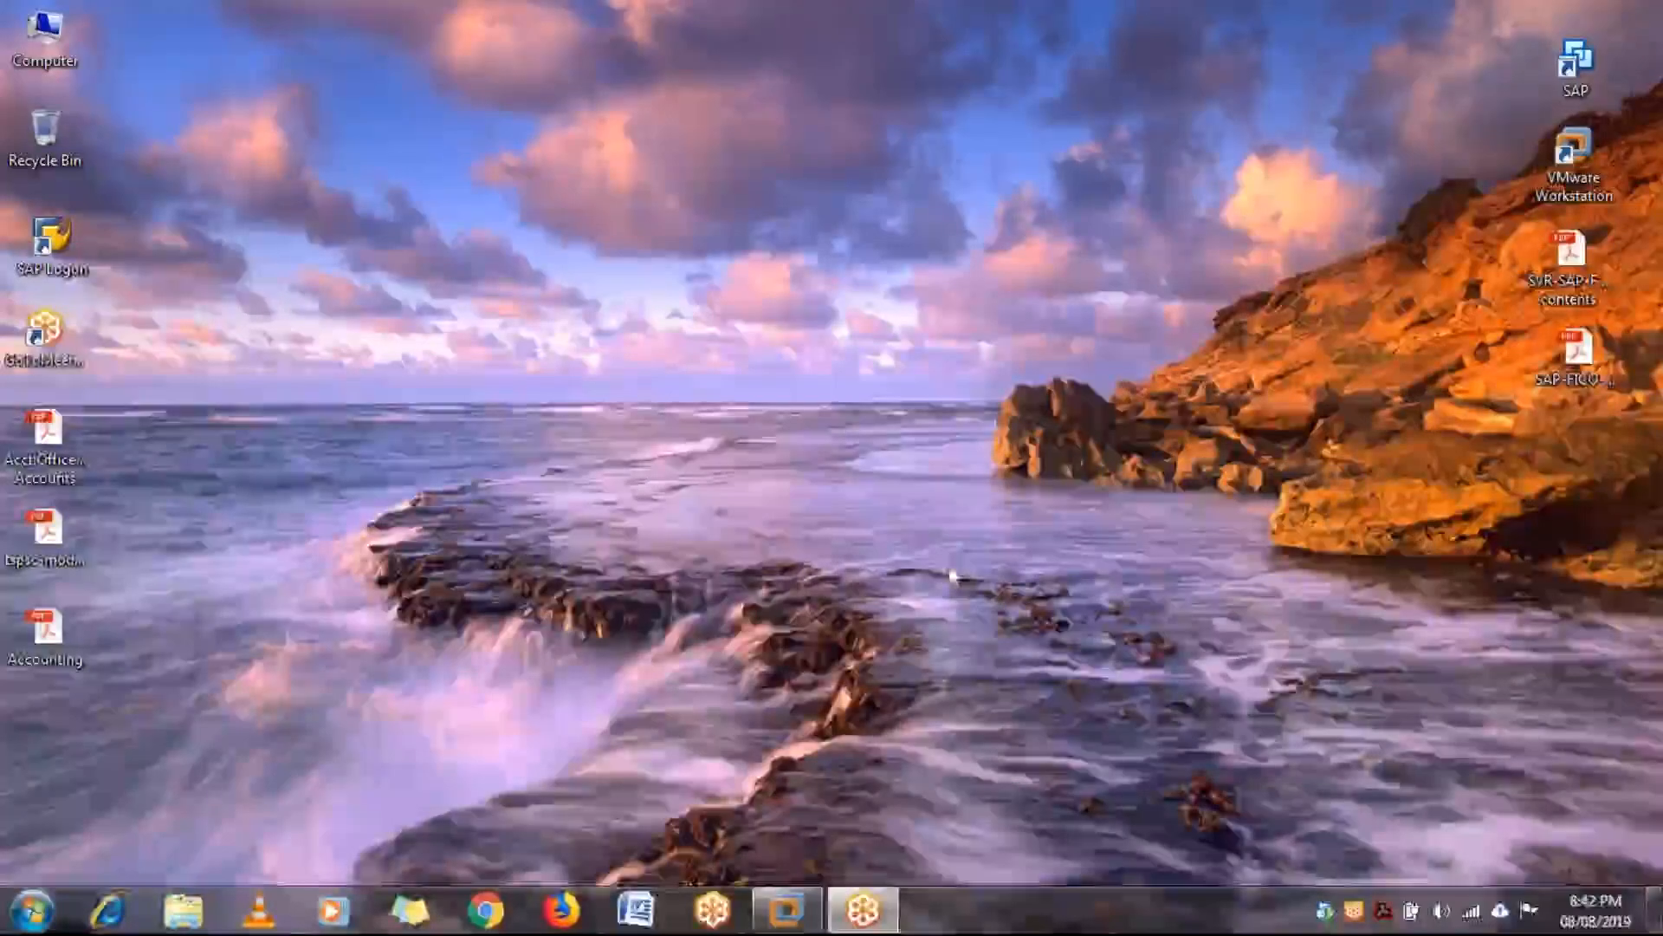
left_click(786, 916)
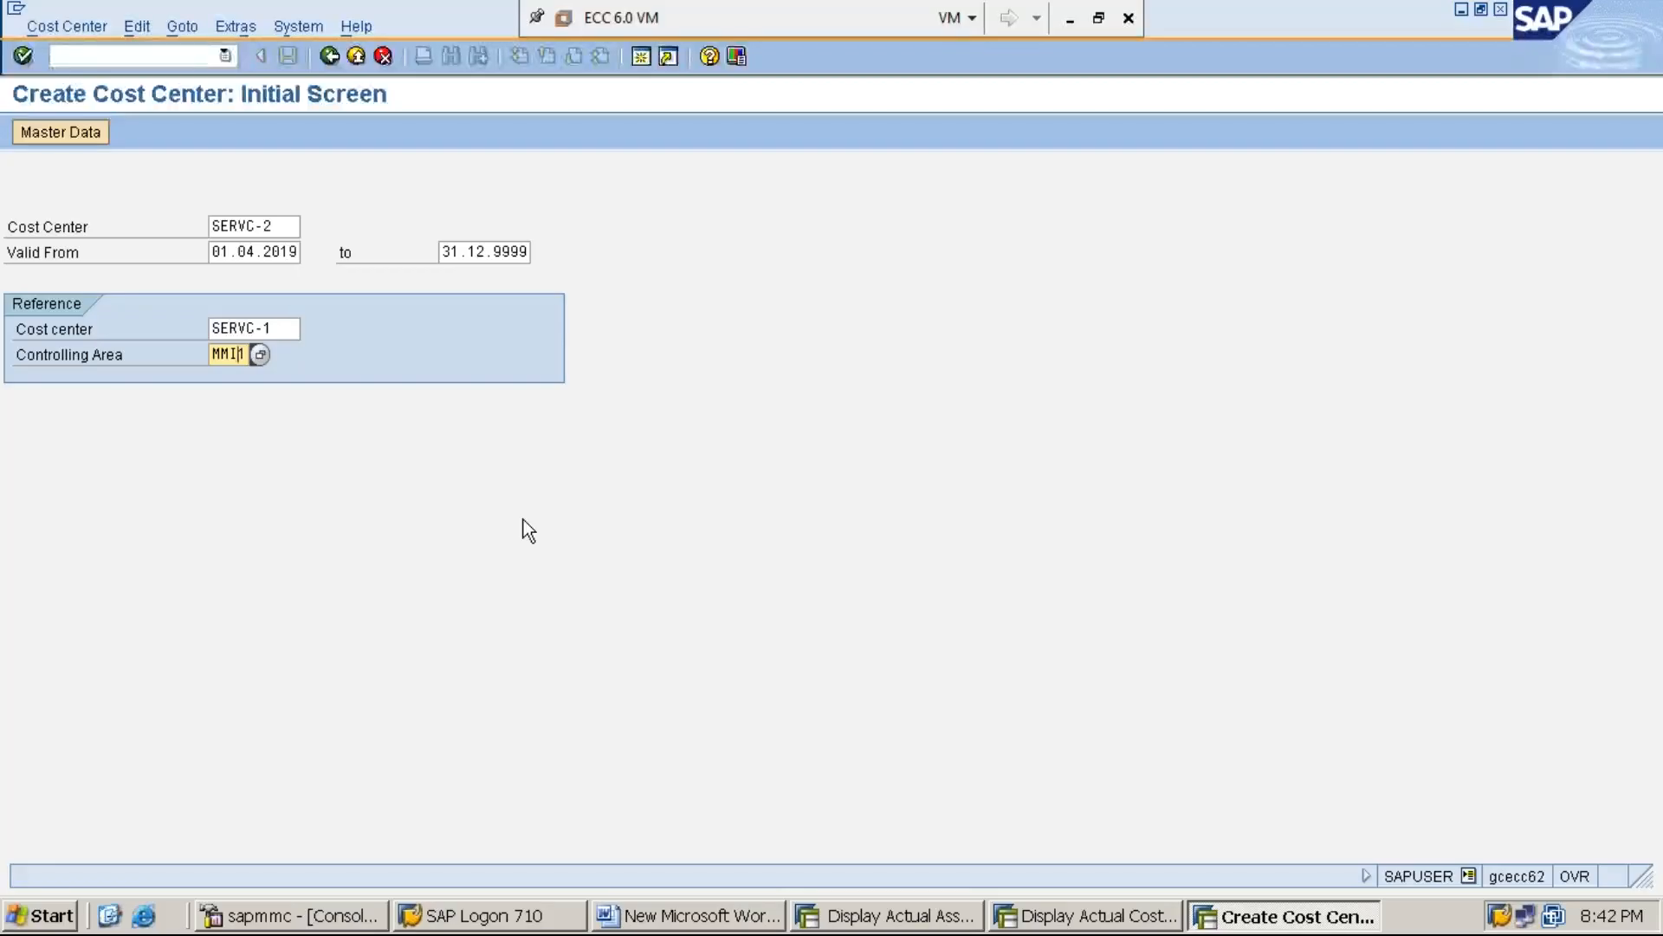
Continue to the basic data and set the name to SERVC-2 and the description to "SERVICE COST CENTER-2"
key("Return")
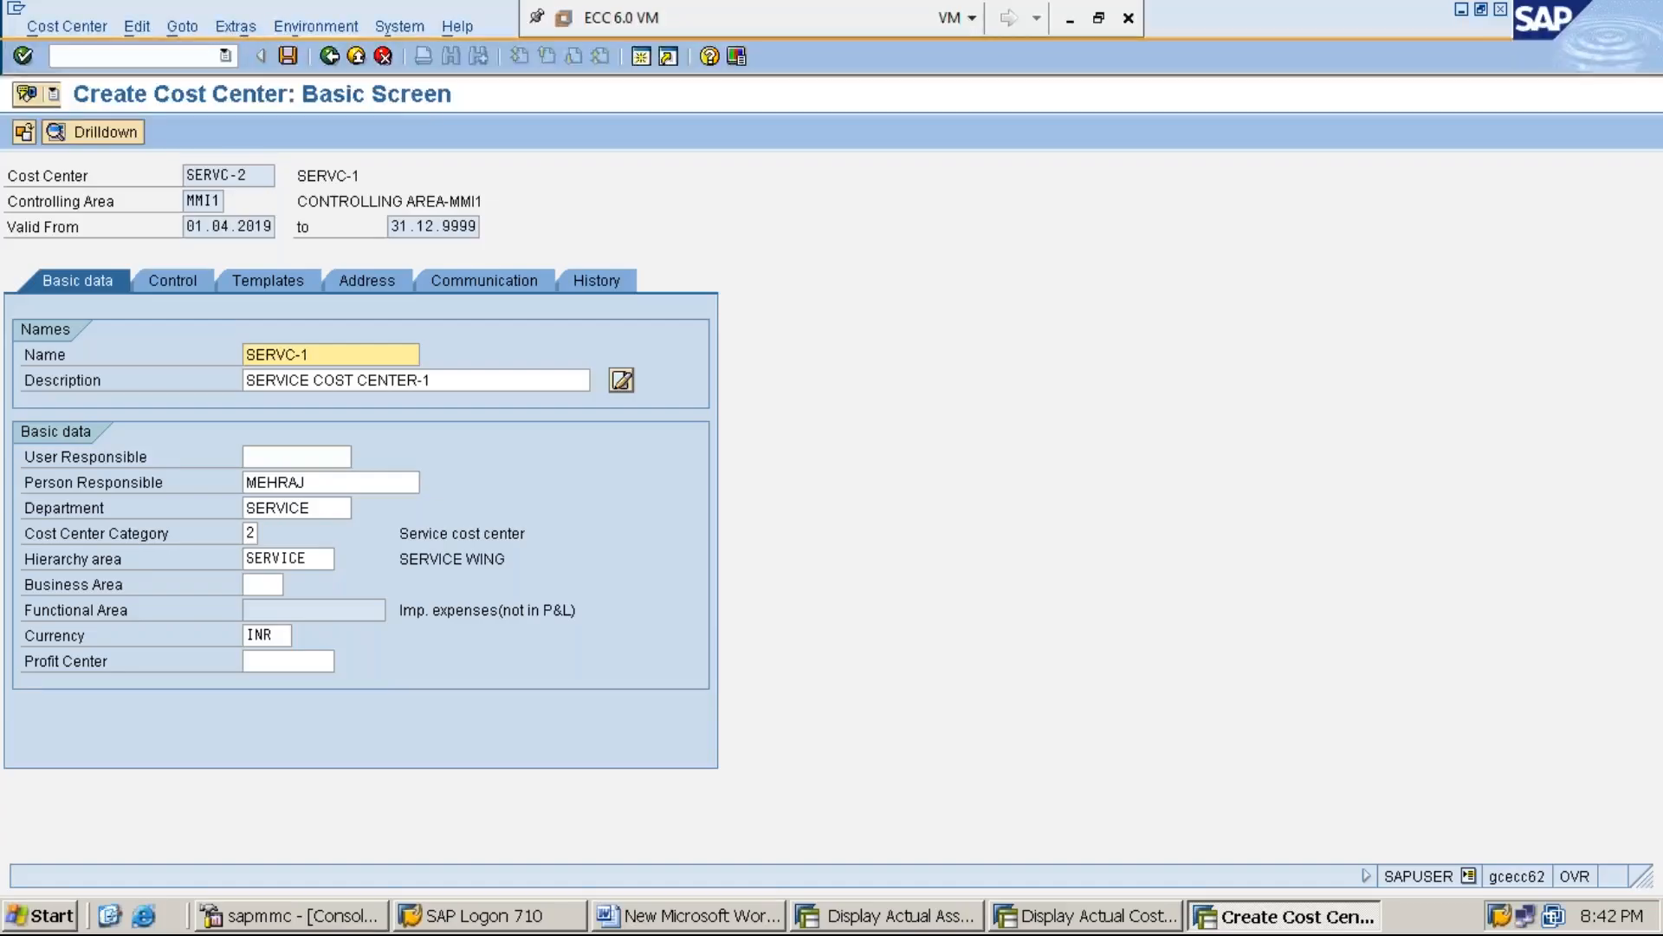
left_click(347, 350)
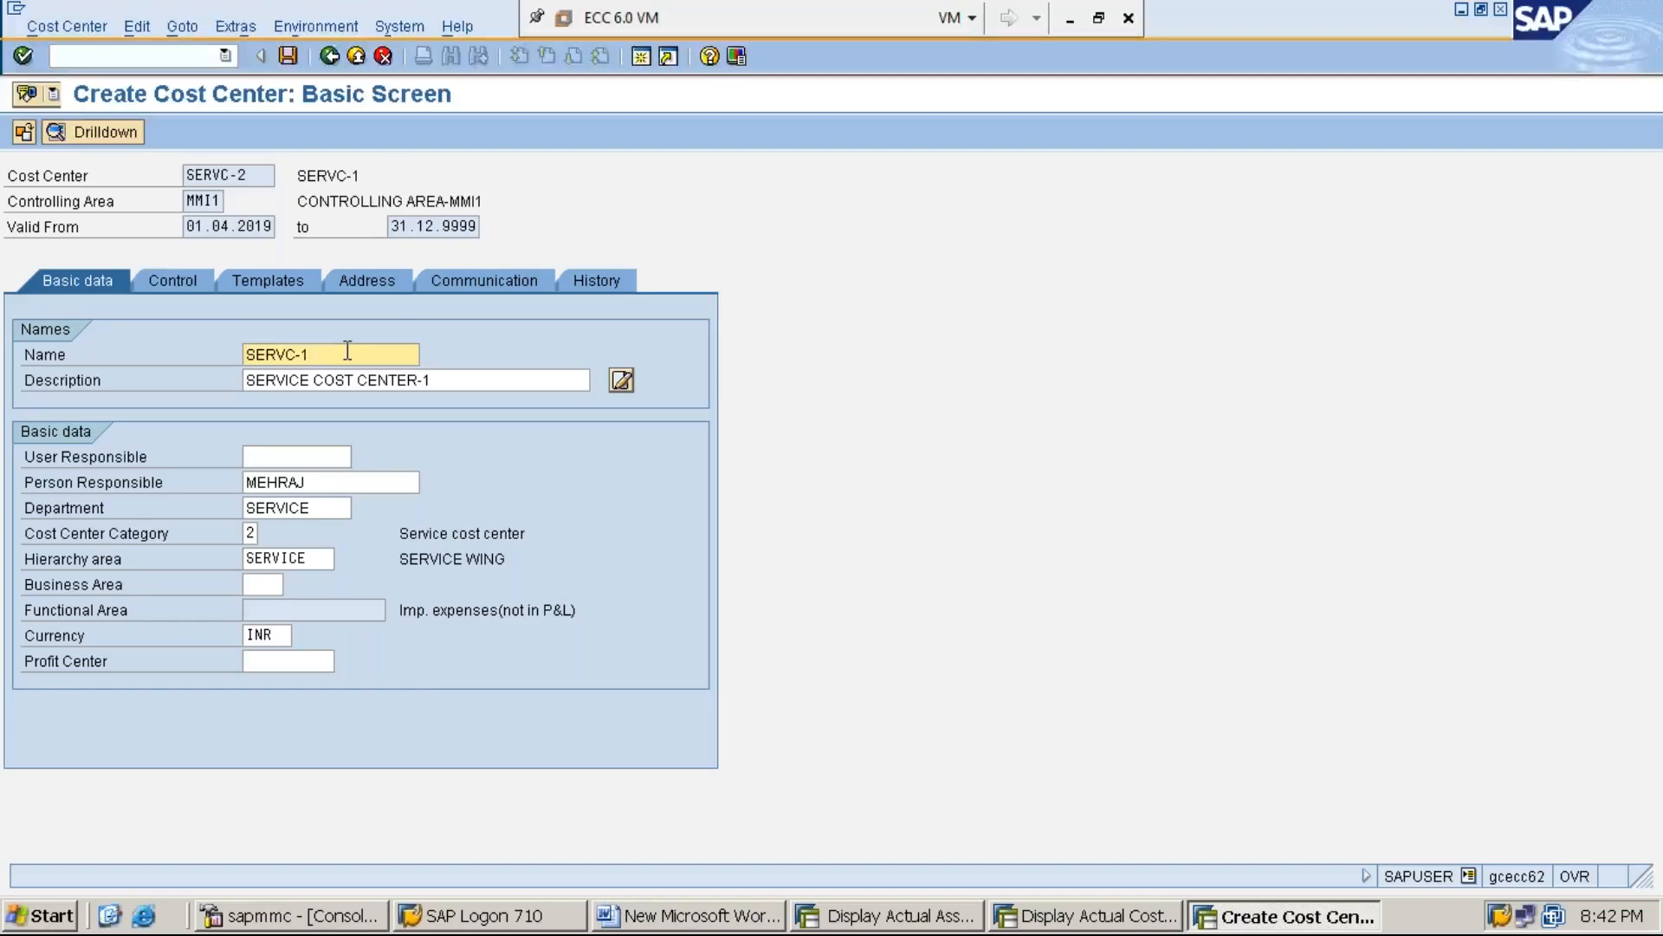
key("BackSpace")
type("2")
left_click(449, 383)
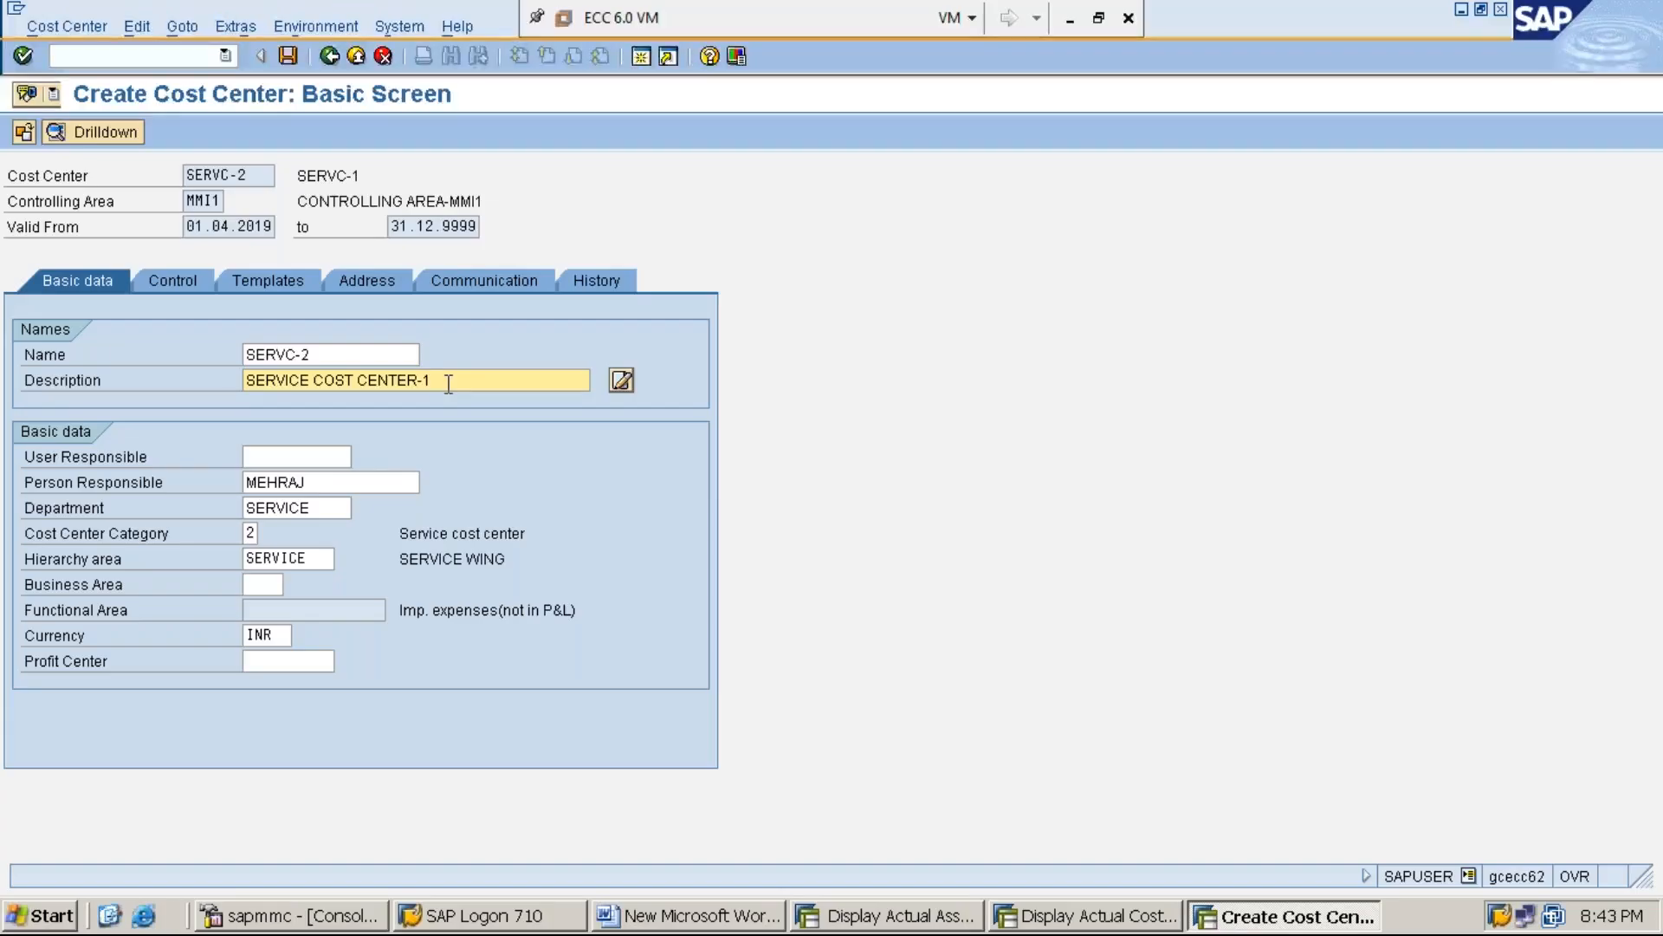
key("BackSpace")
type("2")
Save cost center SERVC-2 with the profit center left blank
left_click(288, 56)
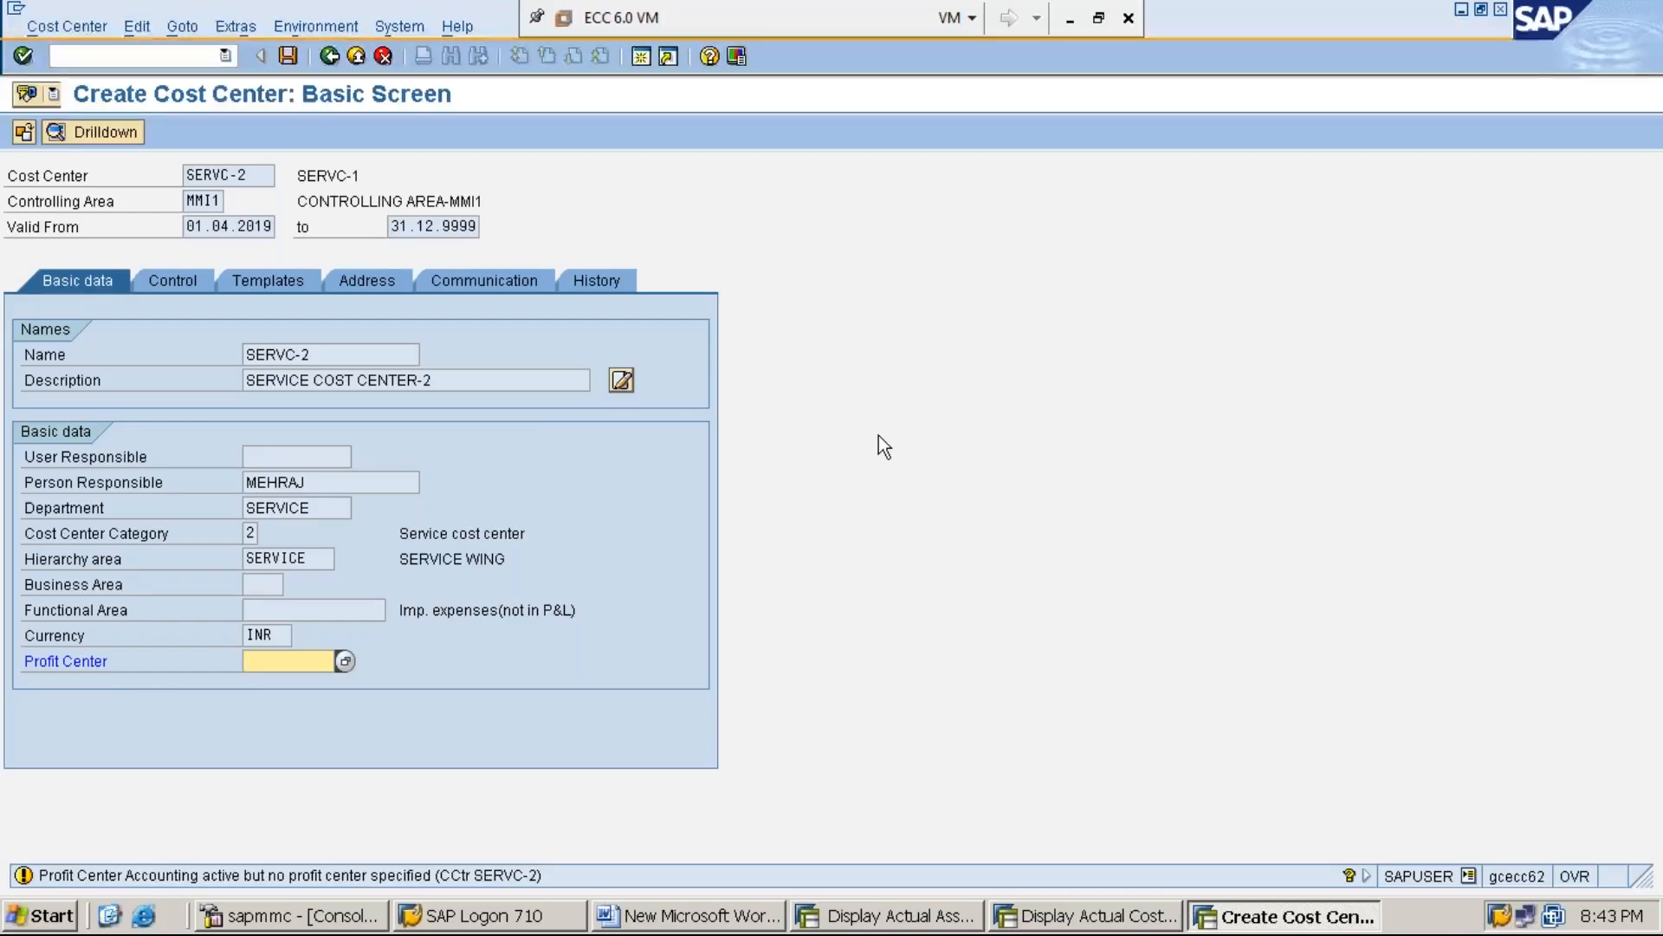
key("Return")
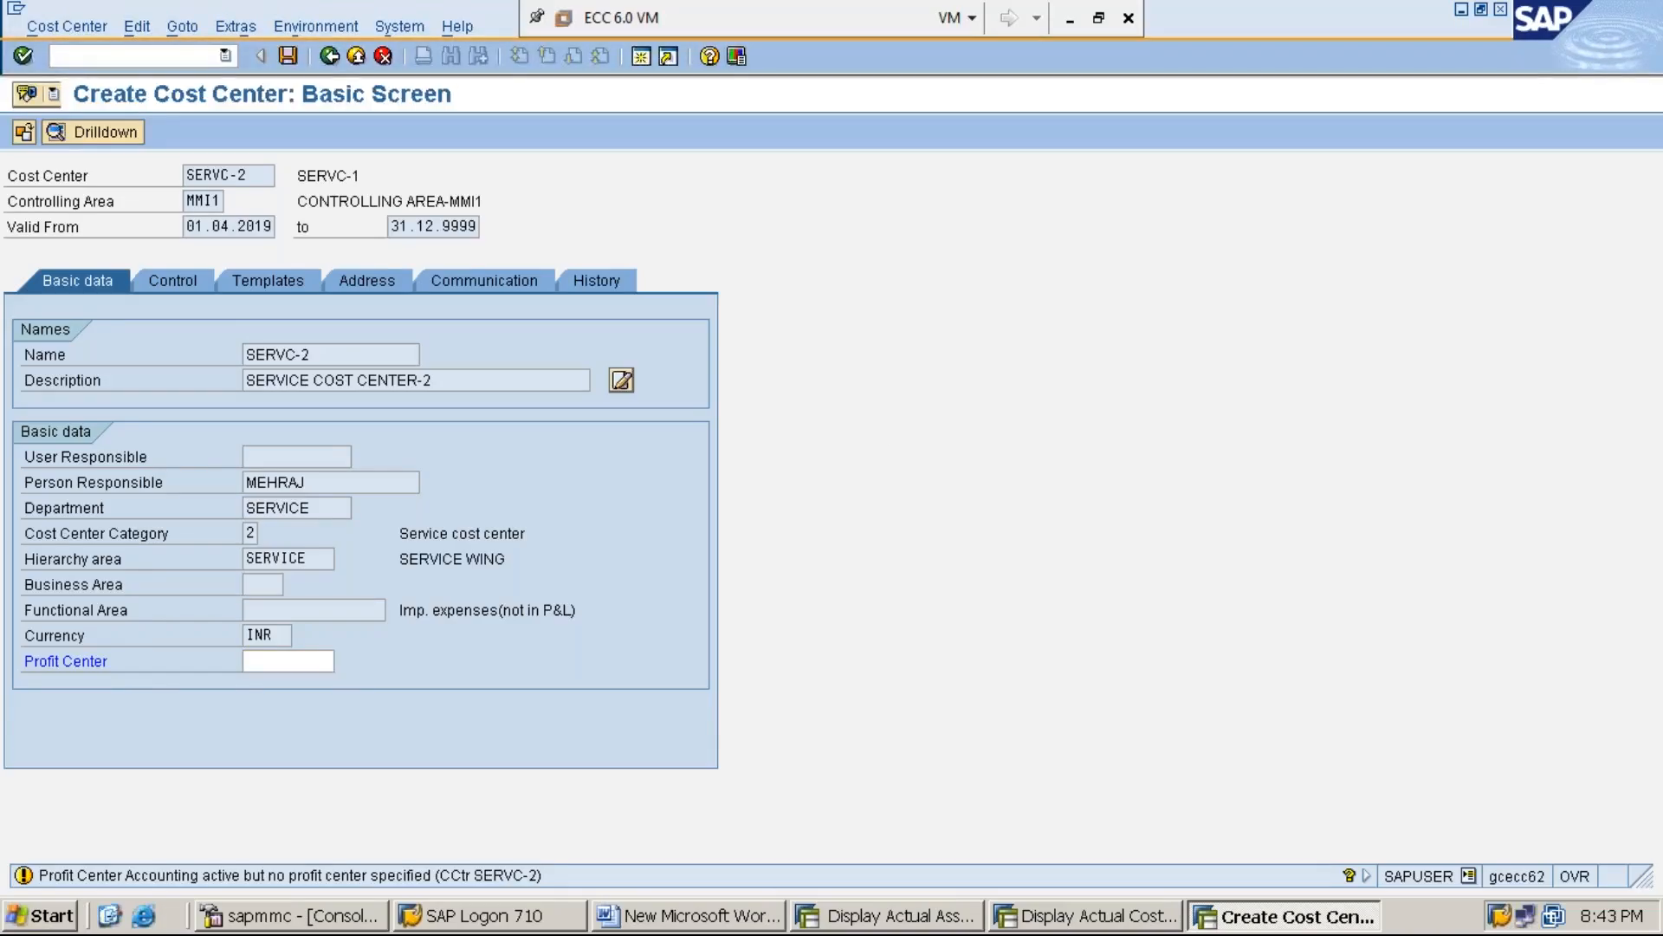
key("ctrl+s")
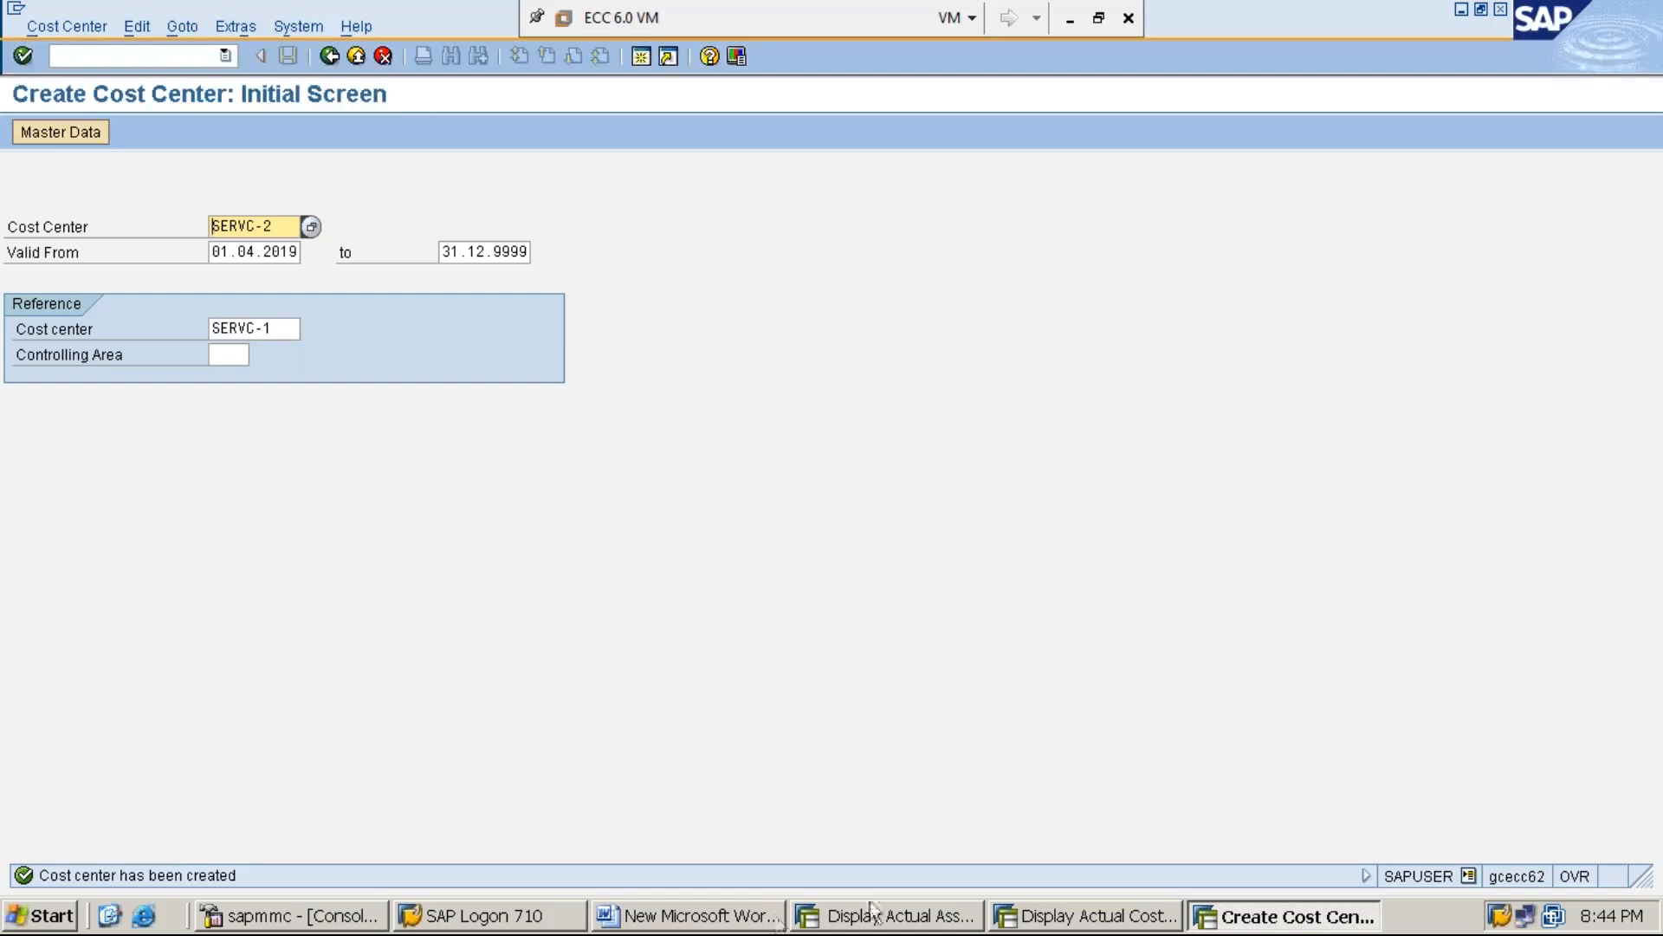
Switch to the Word document and add the line "STEP:2: CREATE ASSESSMENT CYCLE-ASSMT3 USING KSU5/KSU1" below STEP:1 in section C
left_click(766, 919)
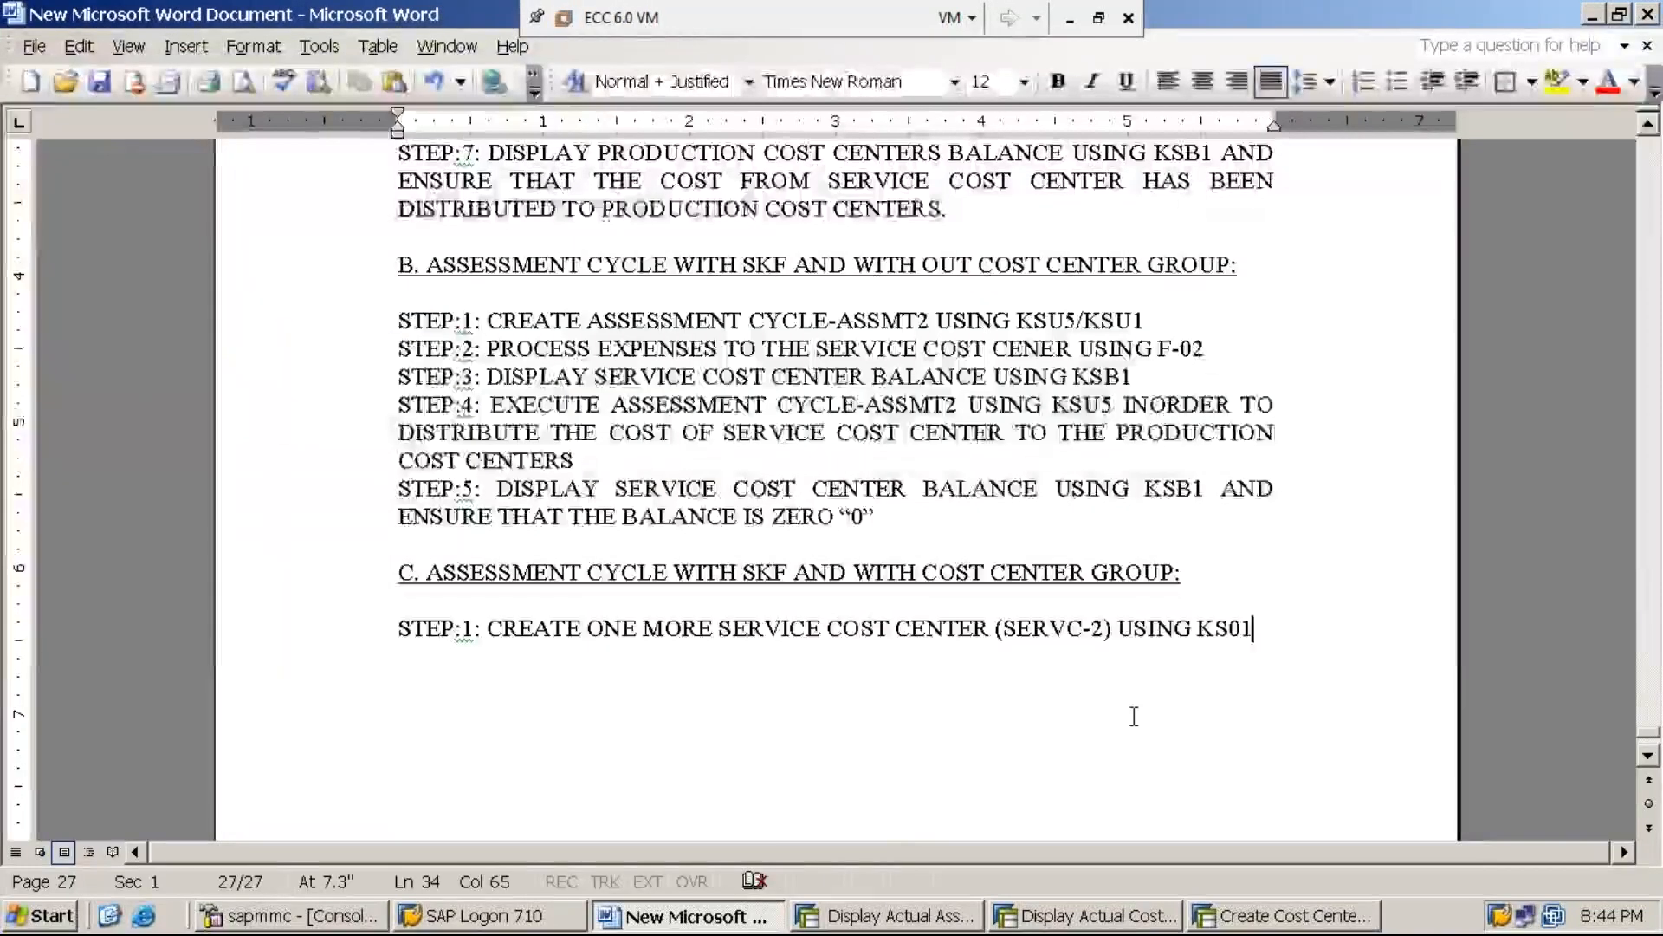
key("Return")
type("STEP")
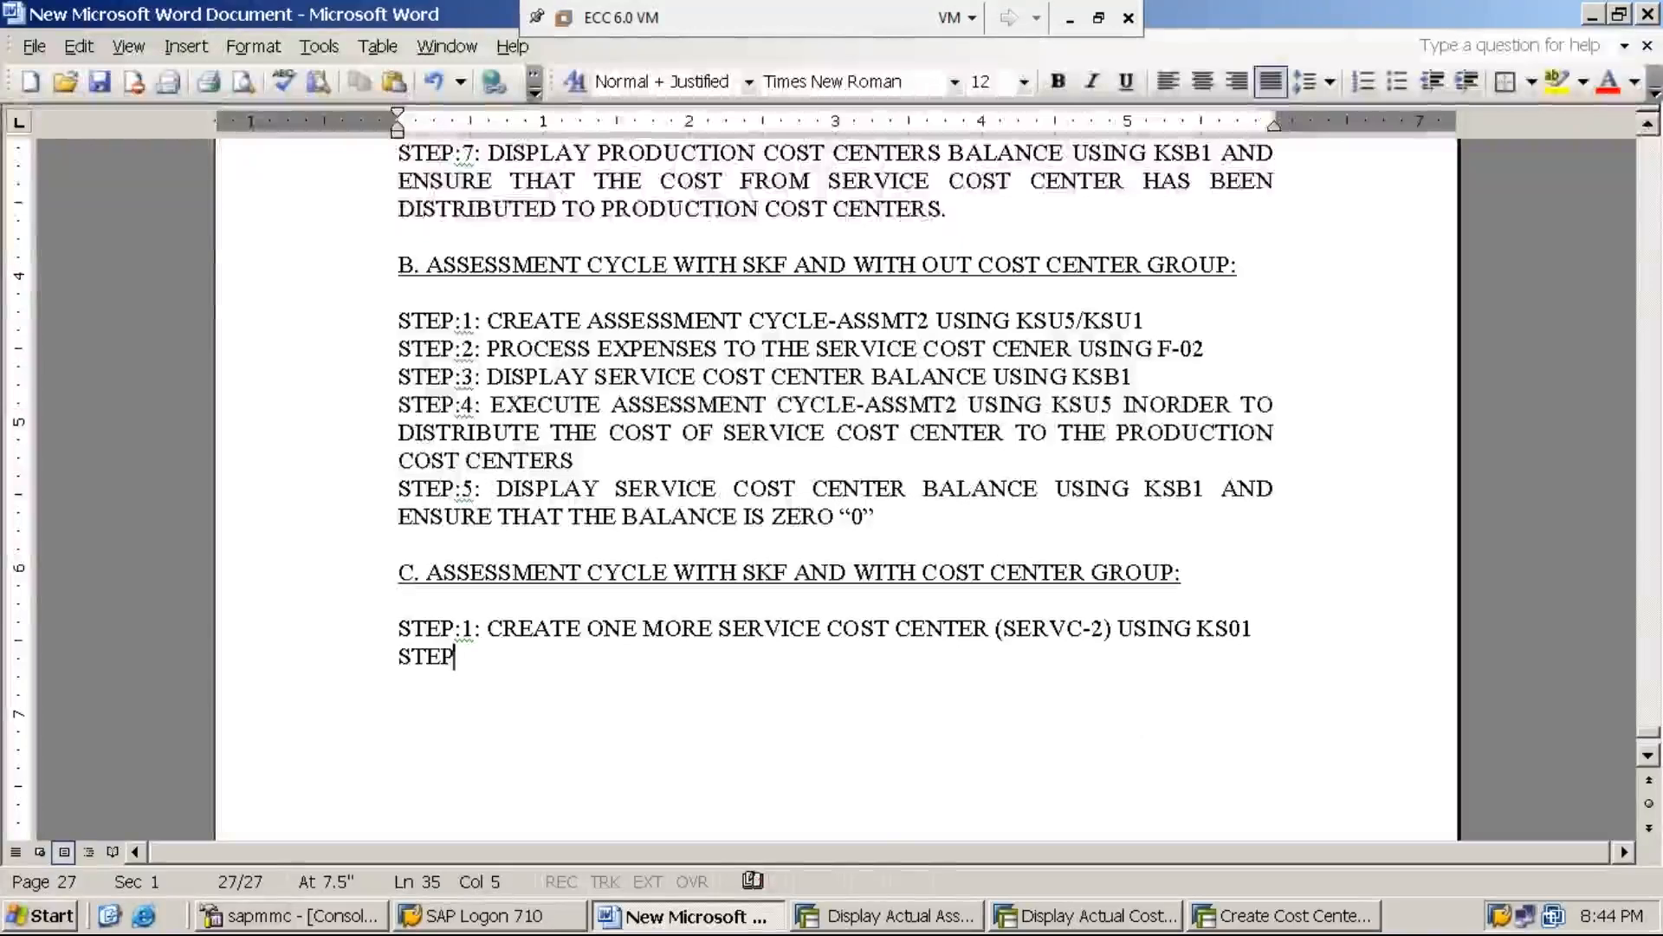
type(":2: CREATE ASSESSMENT CYCLE-ASSMT3")
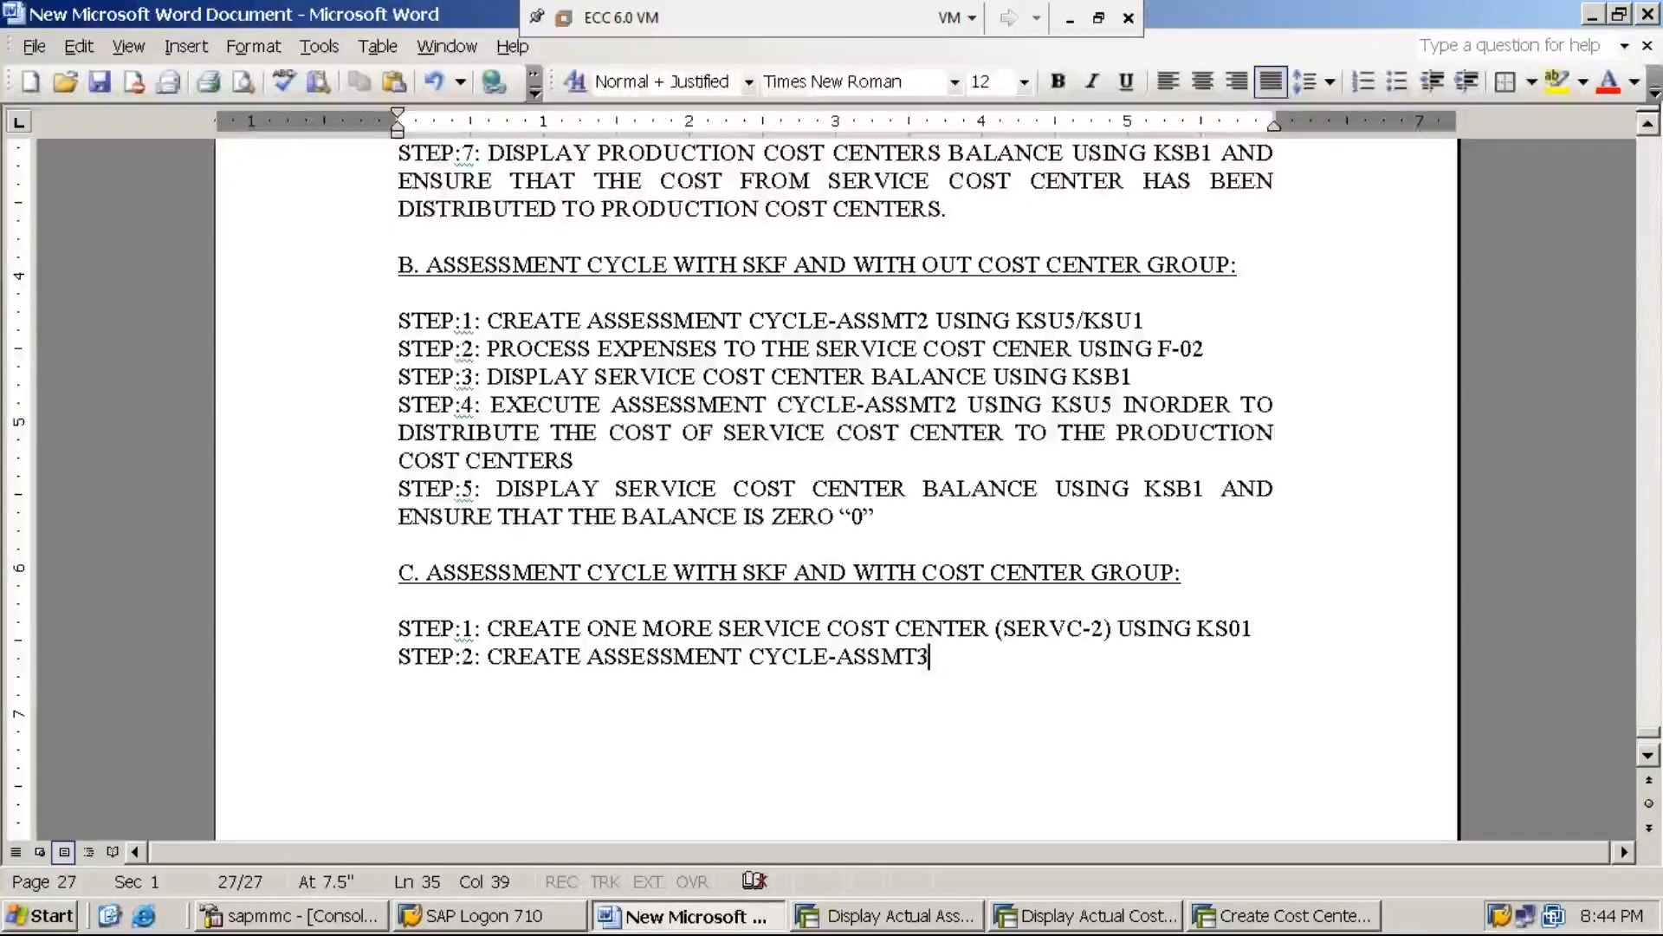
type("USING KSU5/KSU1")
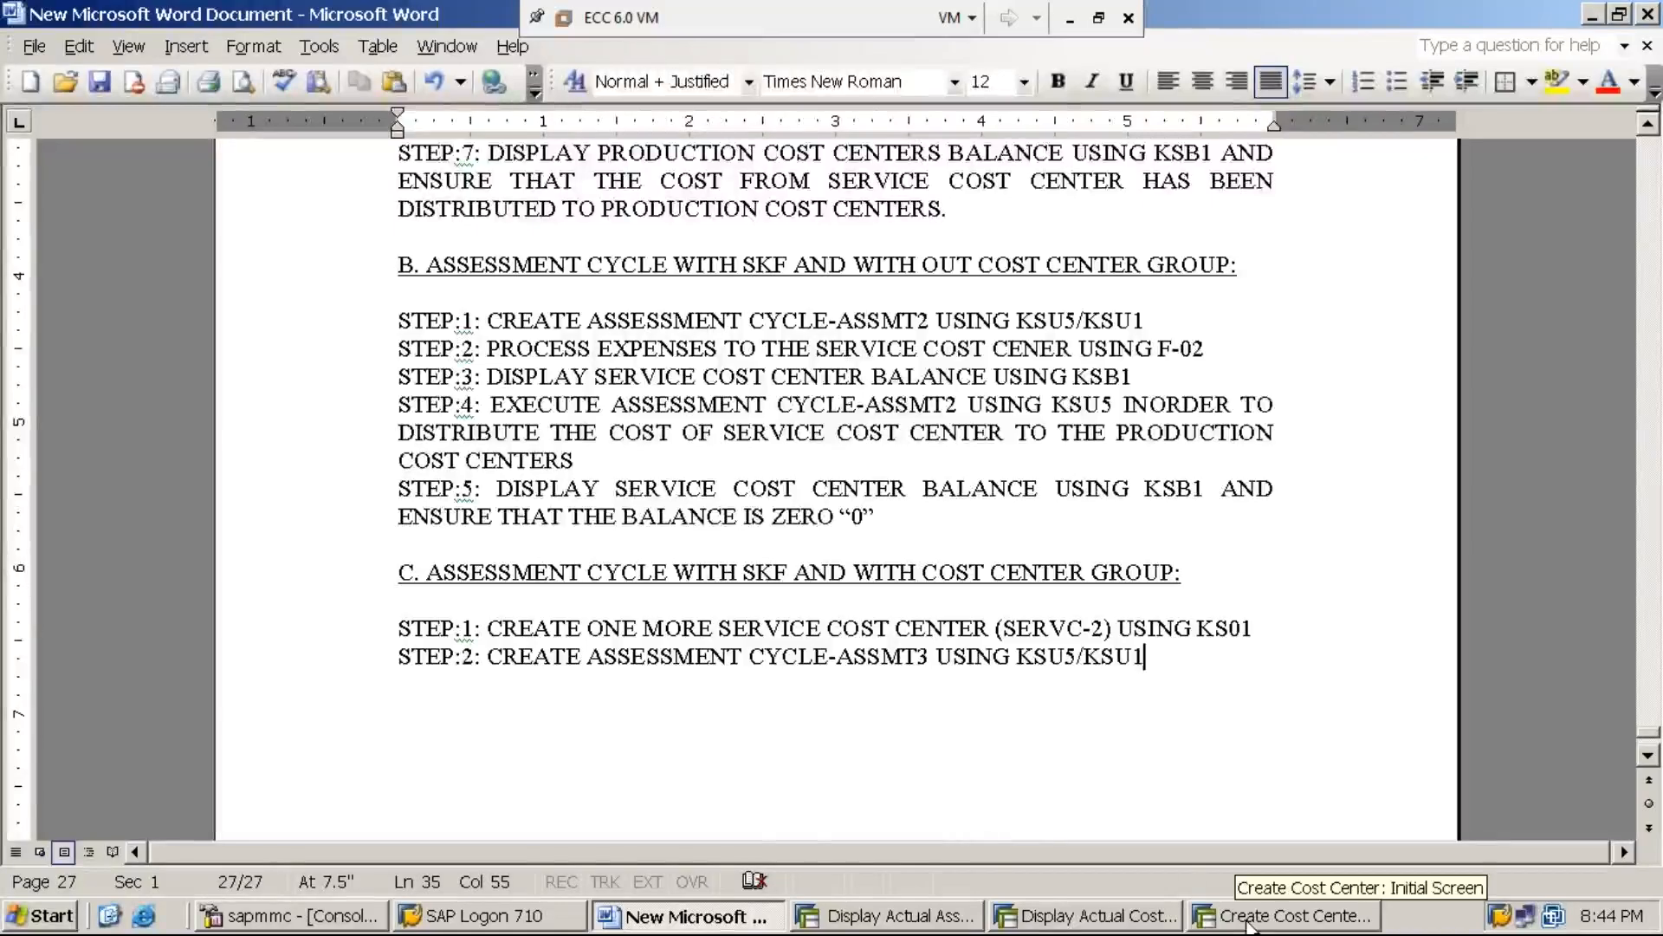
Close the SAP sessions showing the actual cost line items and the ASSMT2 cycle segment
right_click(1055, 923)
left_click(1115, 849)
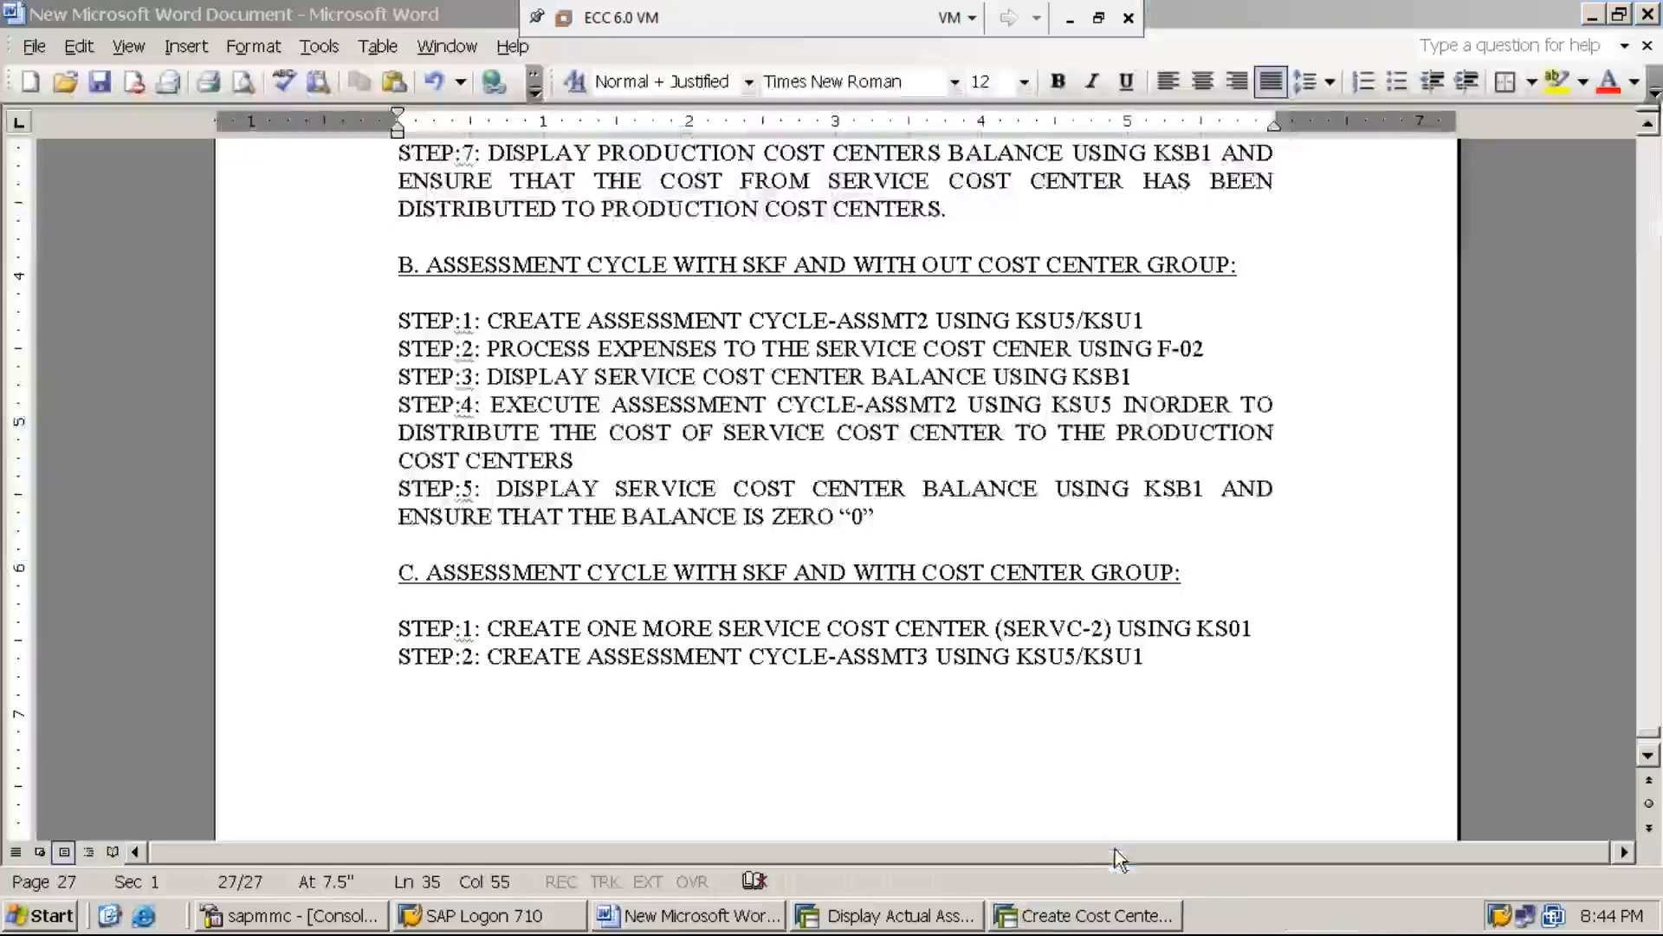
right_click(926, 923)
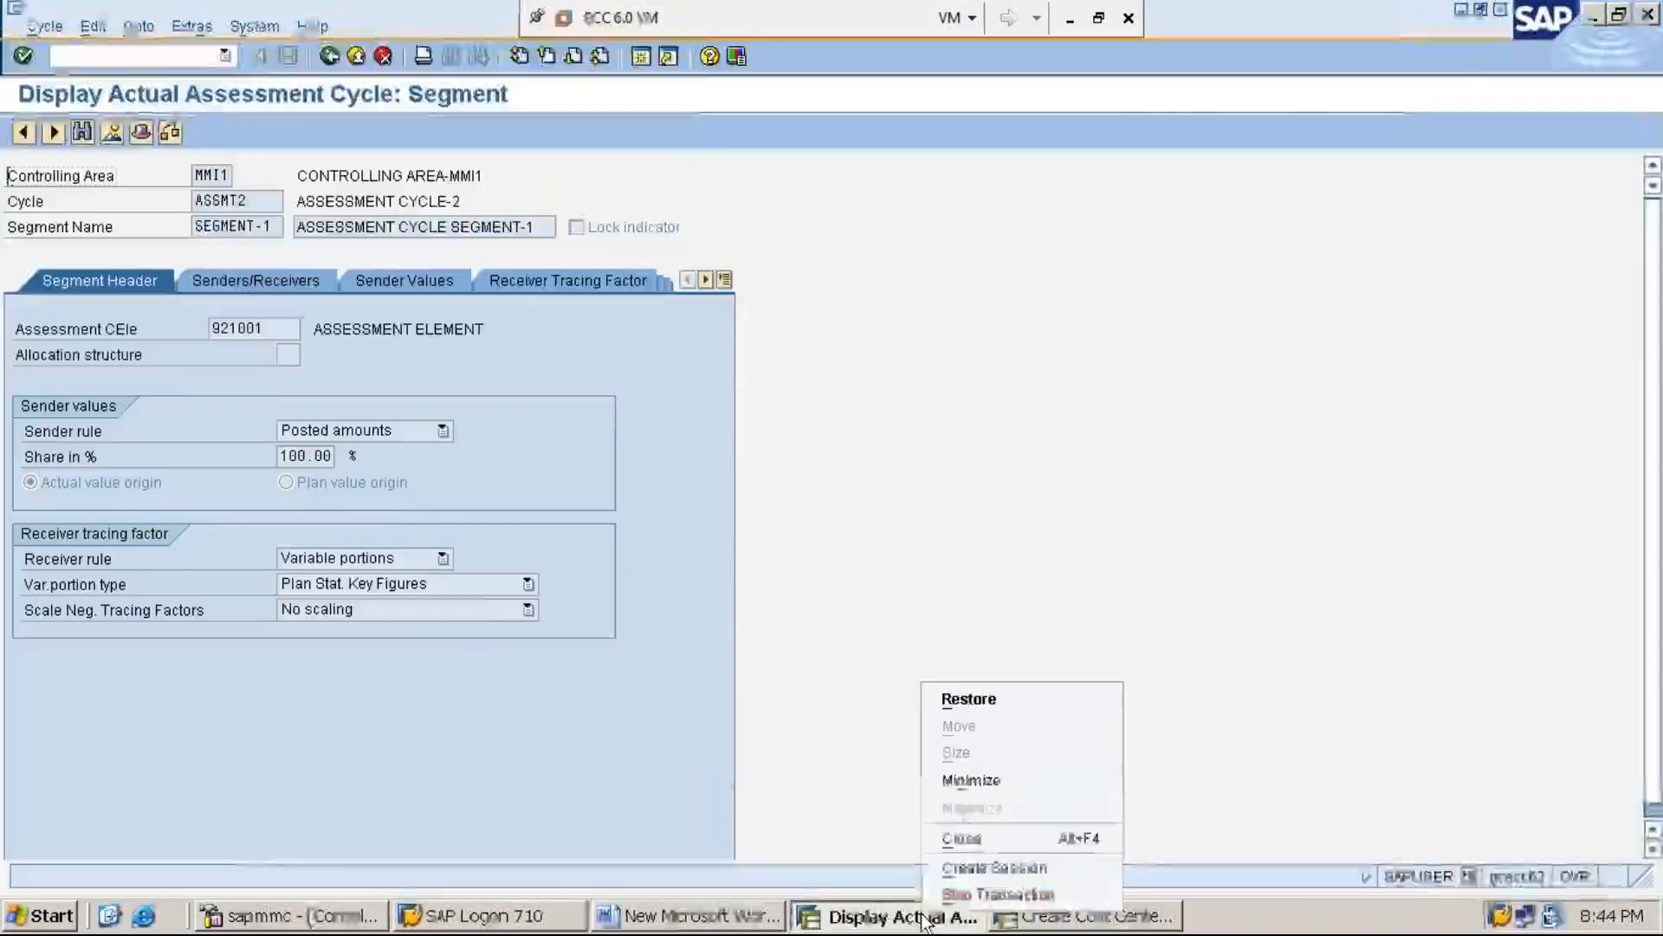
left_click(1005, 837)
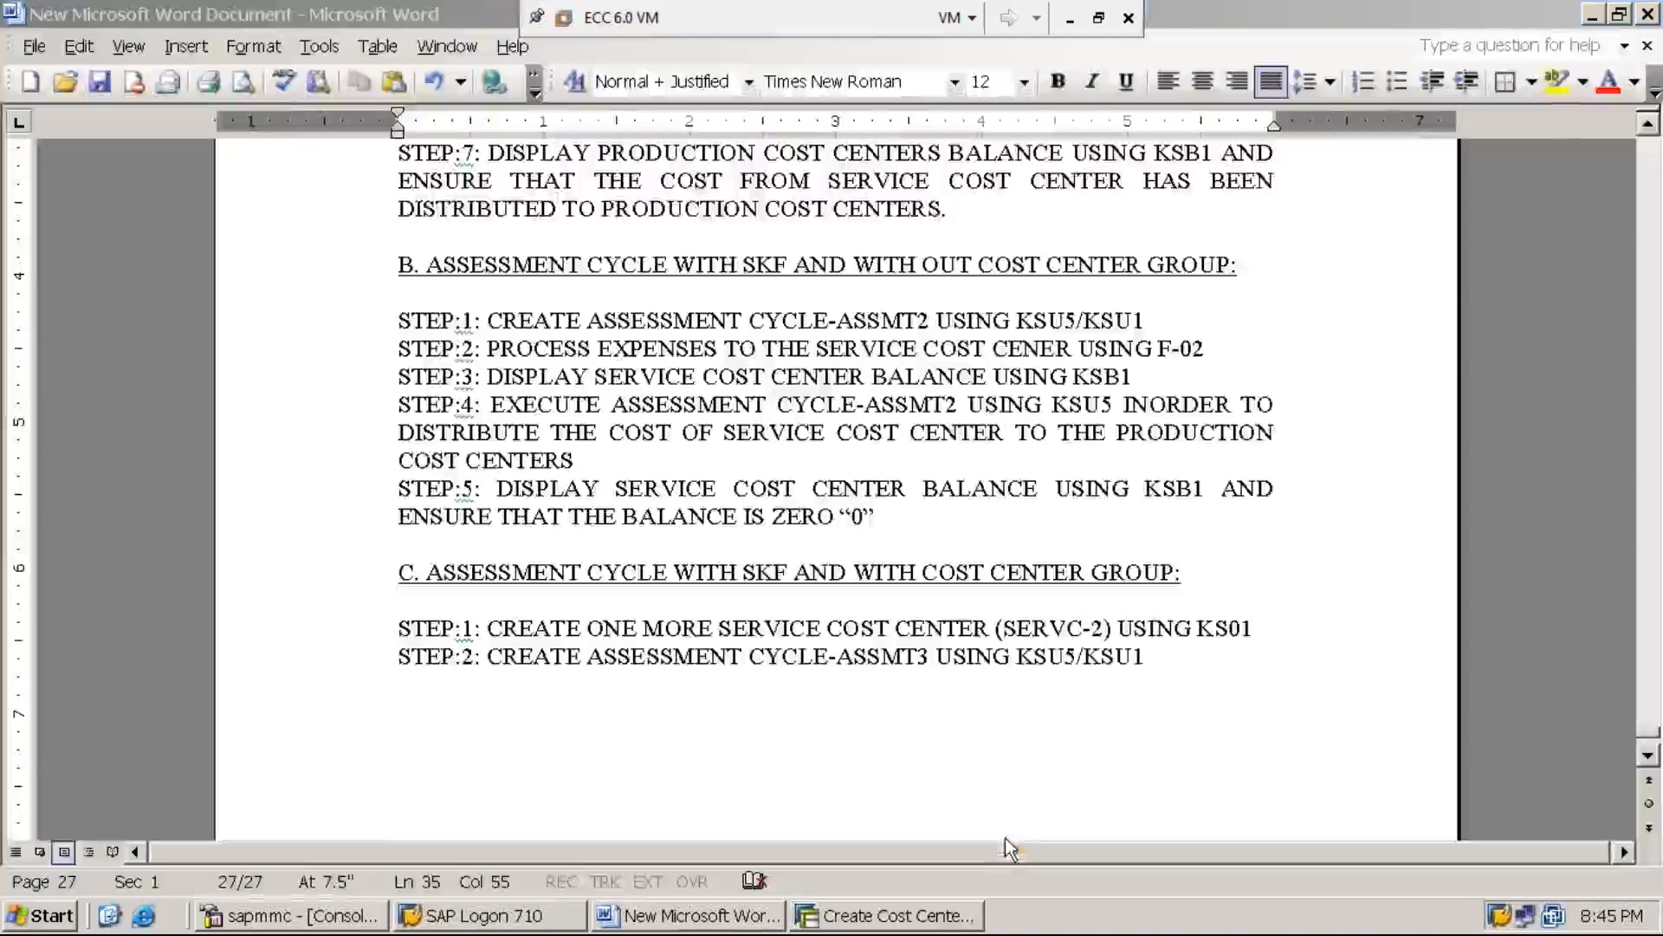
Switch back to the SAP session, leave the cost center creation and open transaction KSU5
left_click(901, 925)
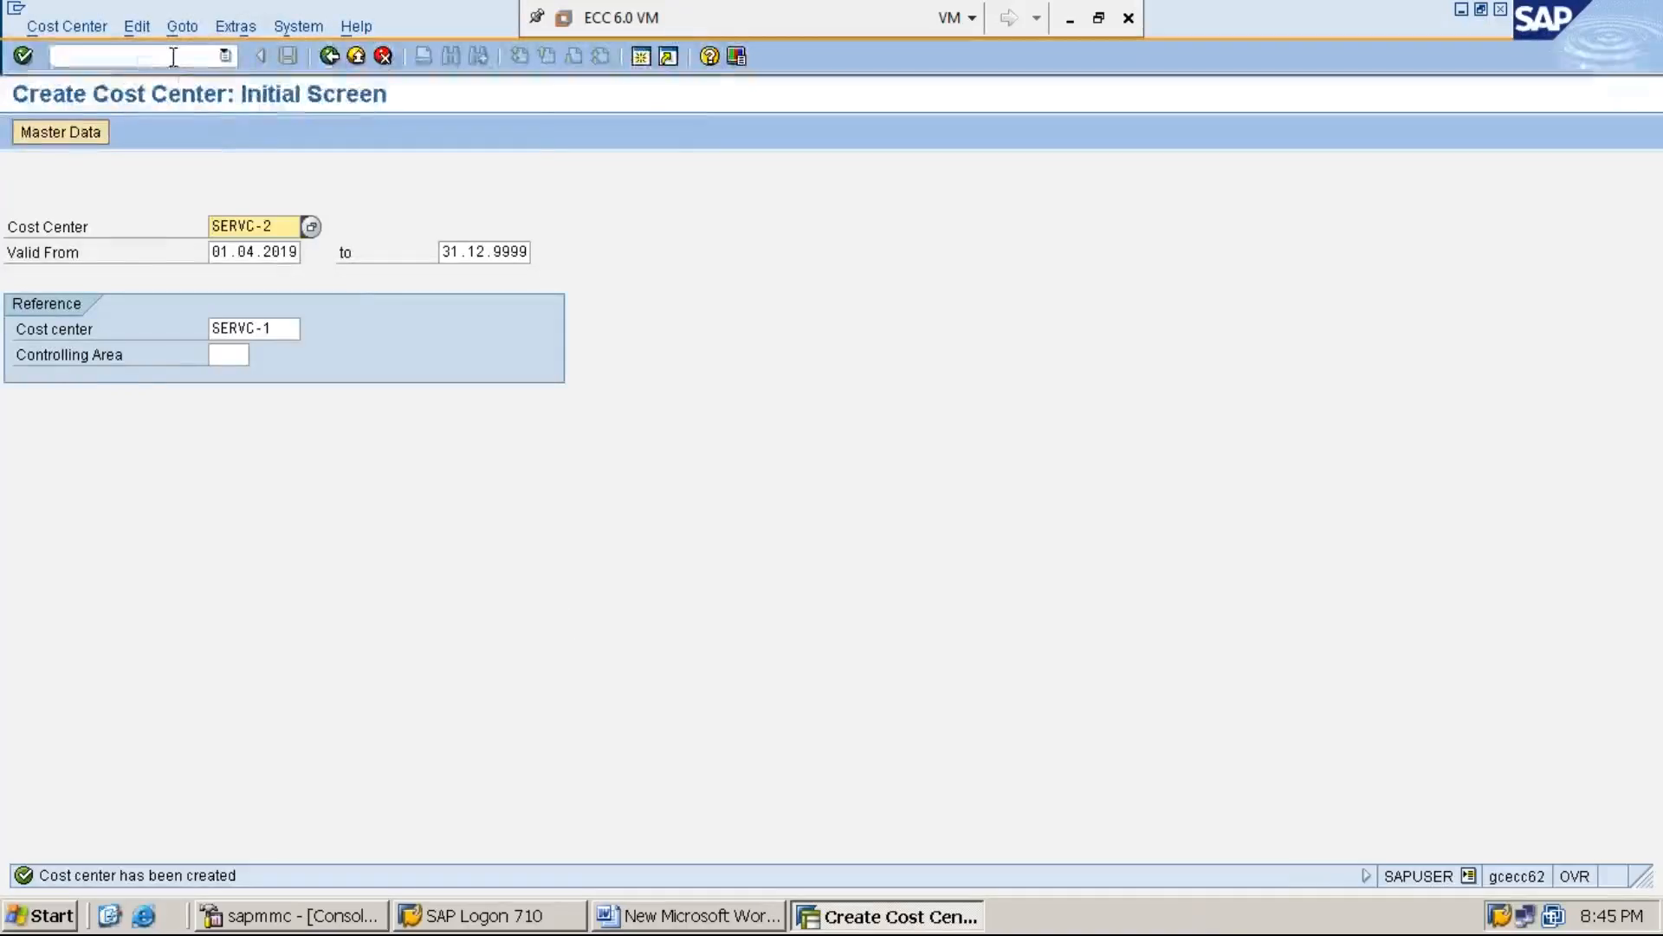
left_click(121, 57)
type("/N")
key("Return")
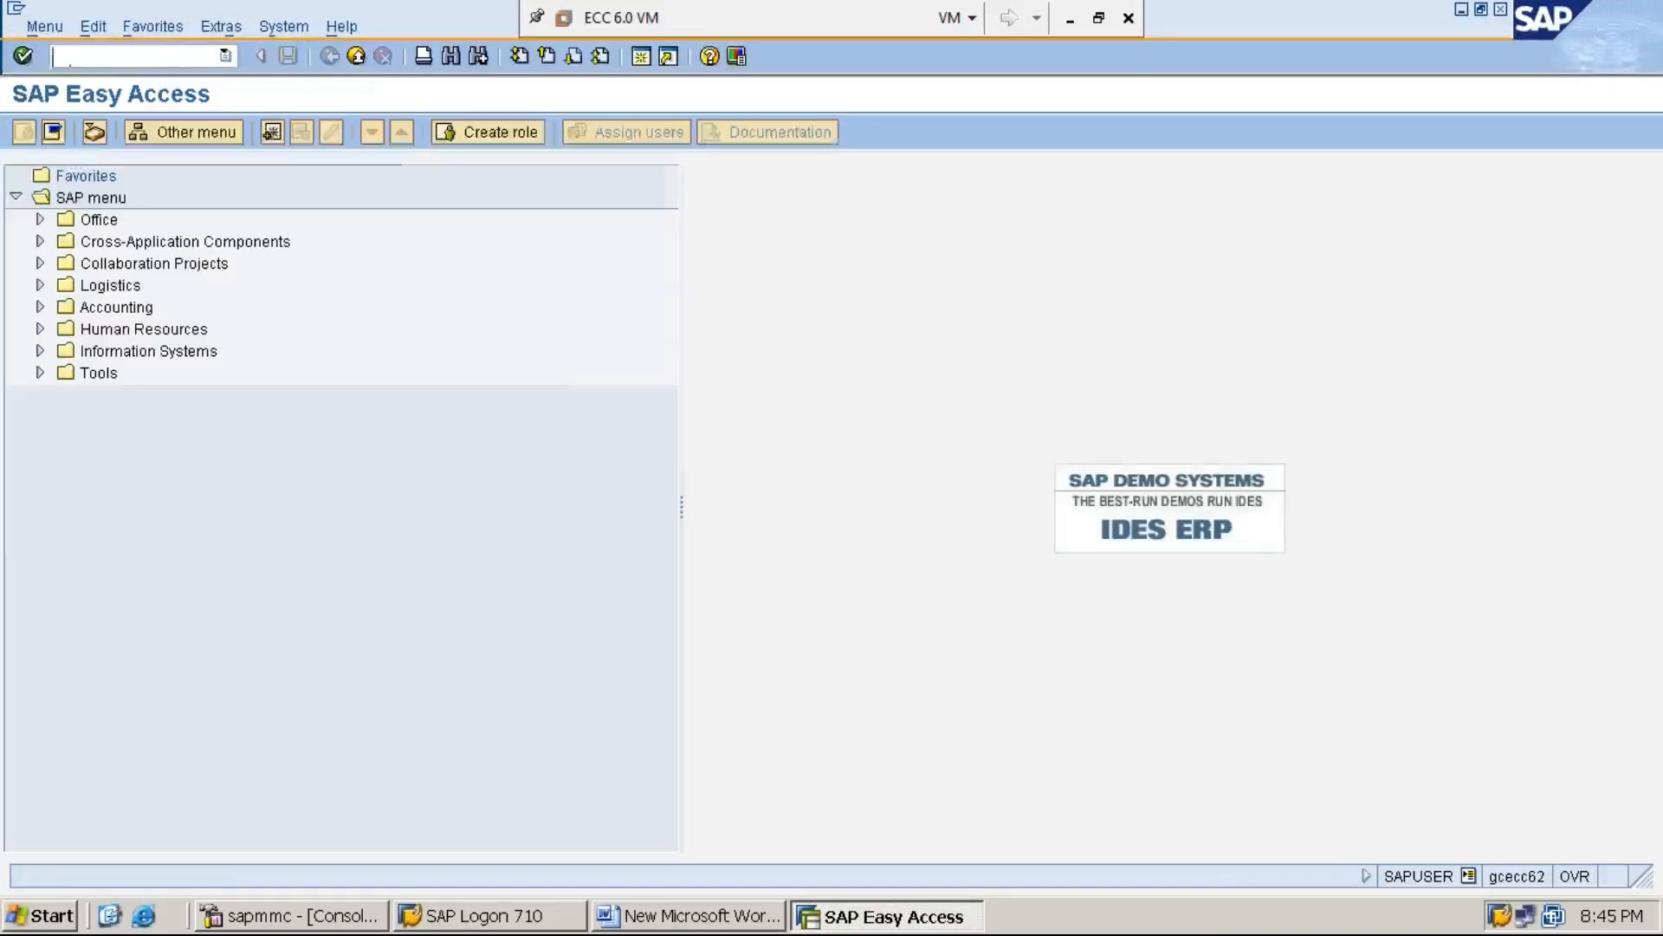
type("KSU5")
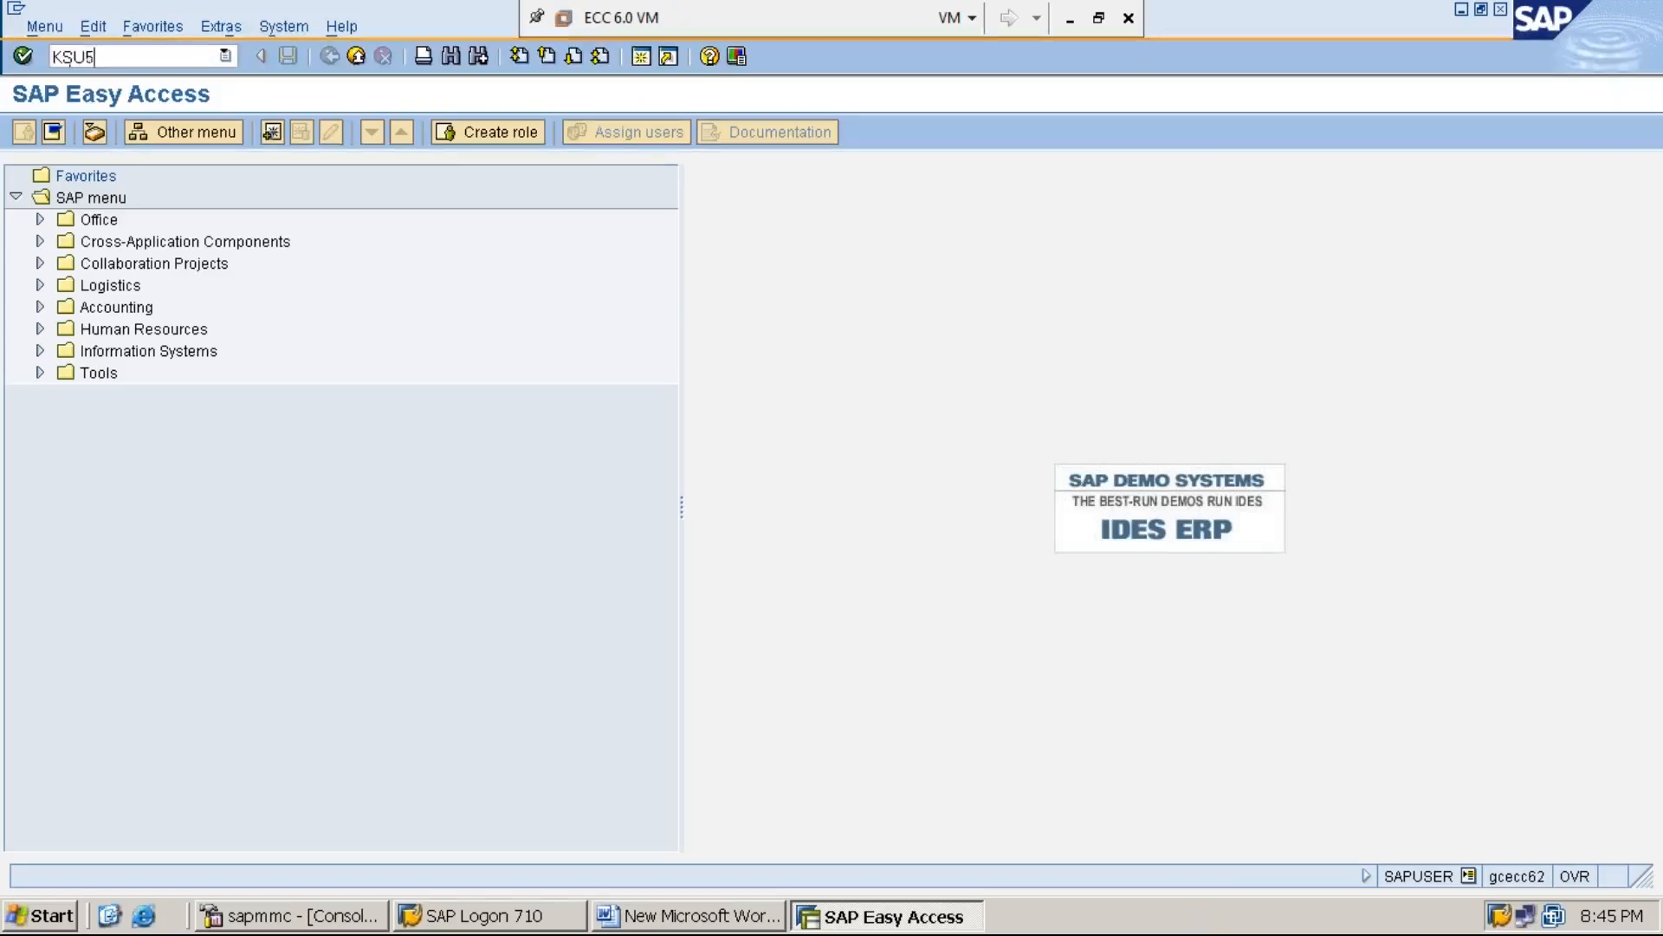
key("Return")
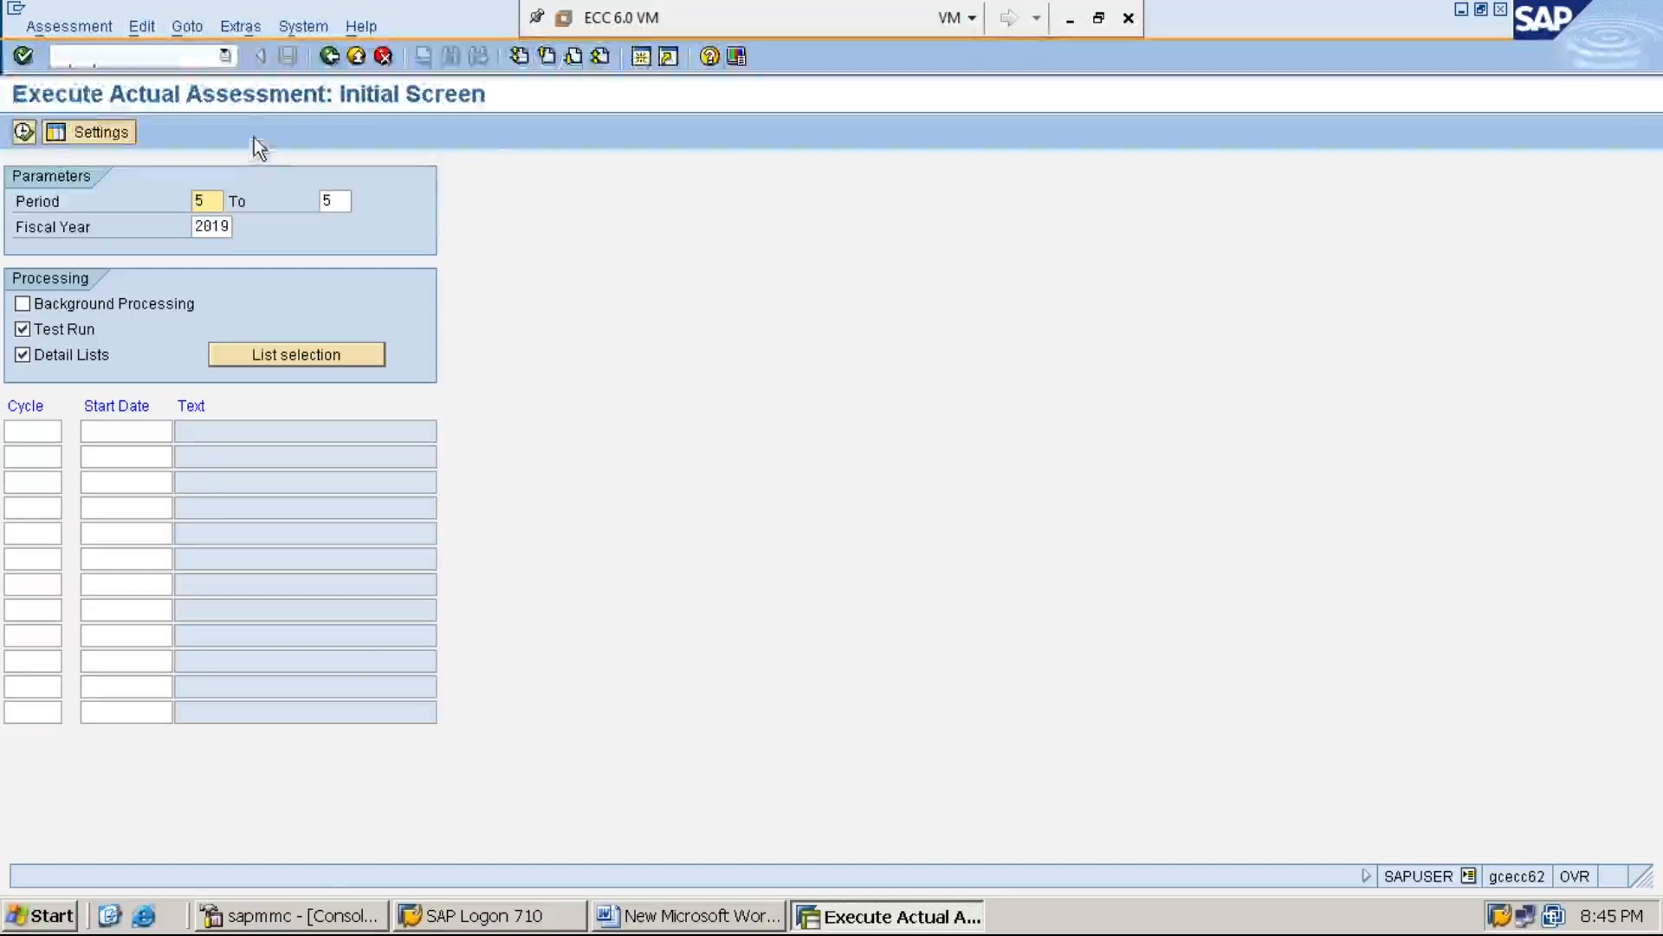
Start creating a new actual assessment cycle named ASSMT3, keep the start date 01.04.2019 and continue to the header data
left_click(242, 29)
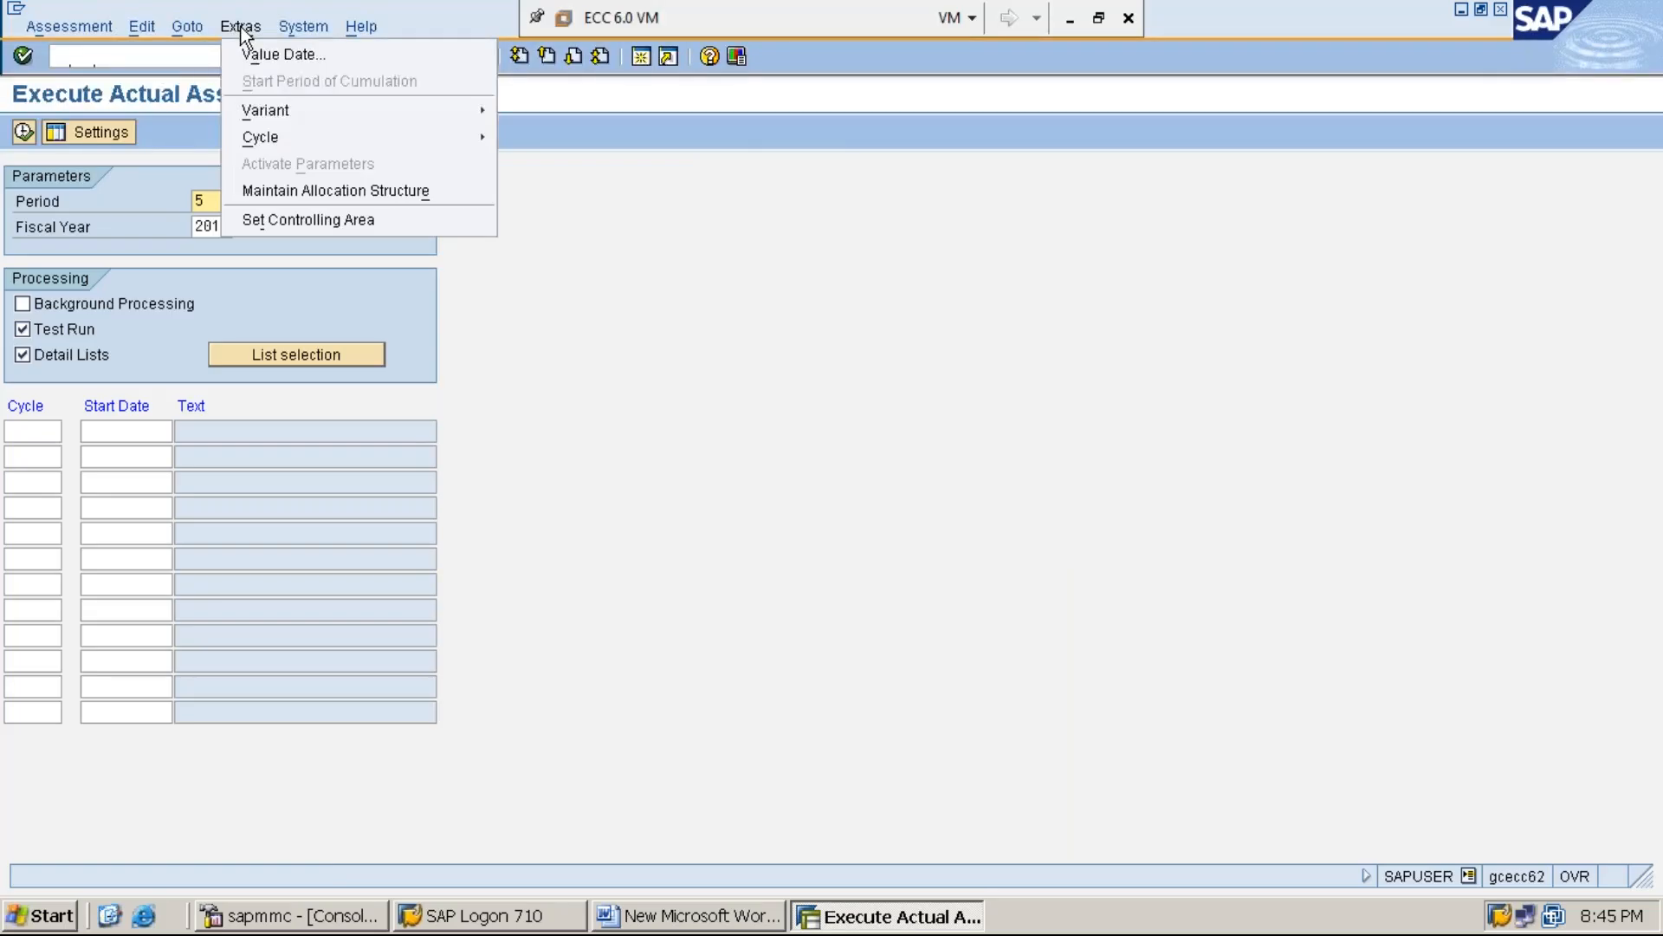
mouse_move(326, 141)
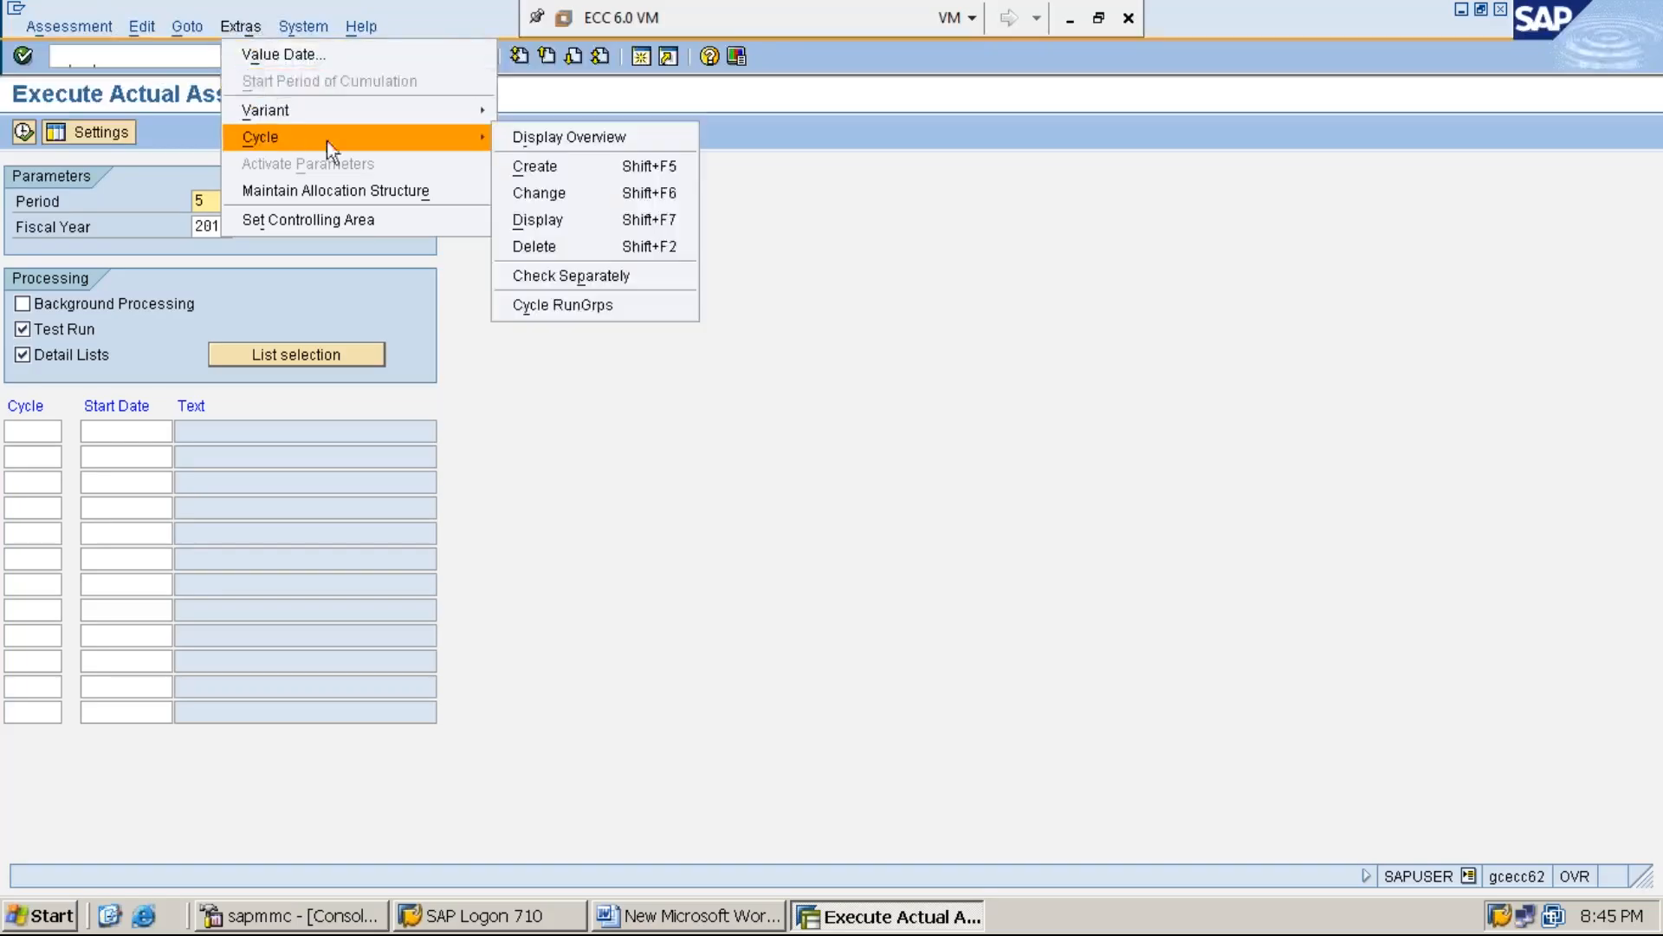
left_click(587, 168)
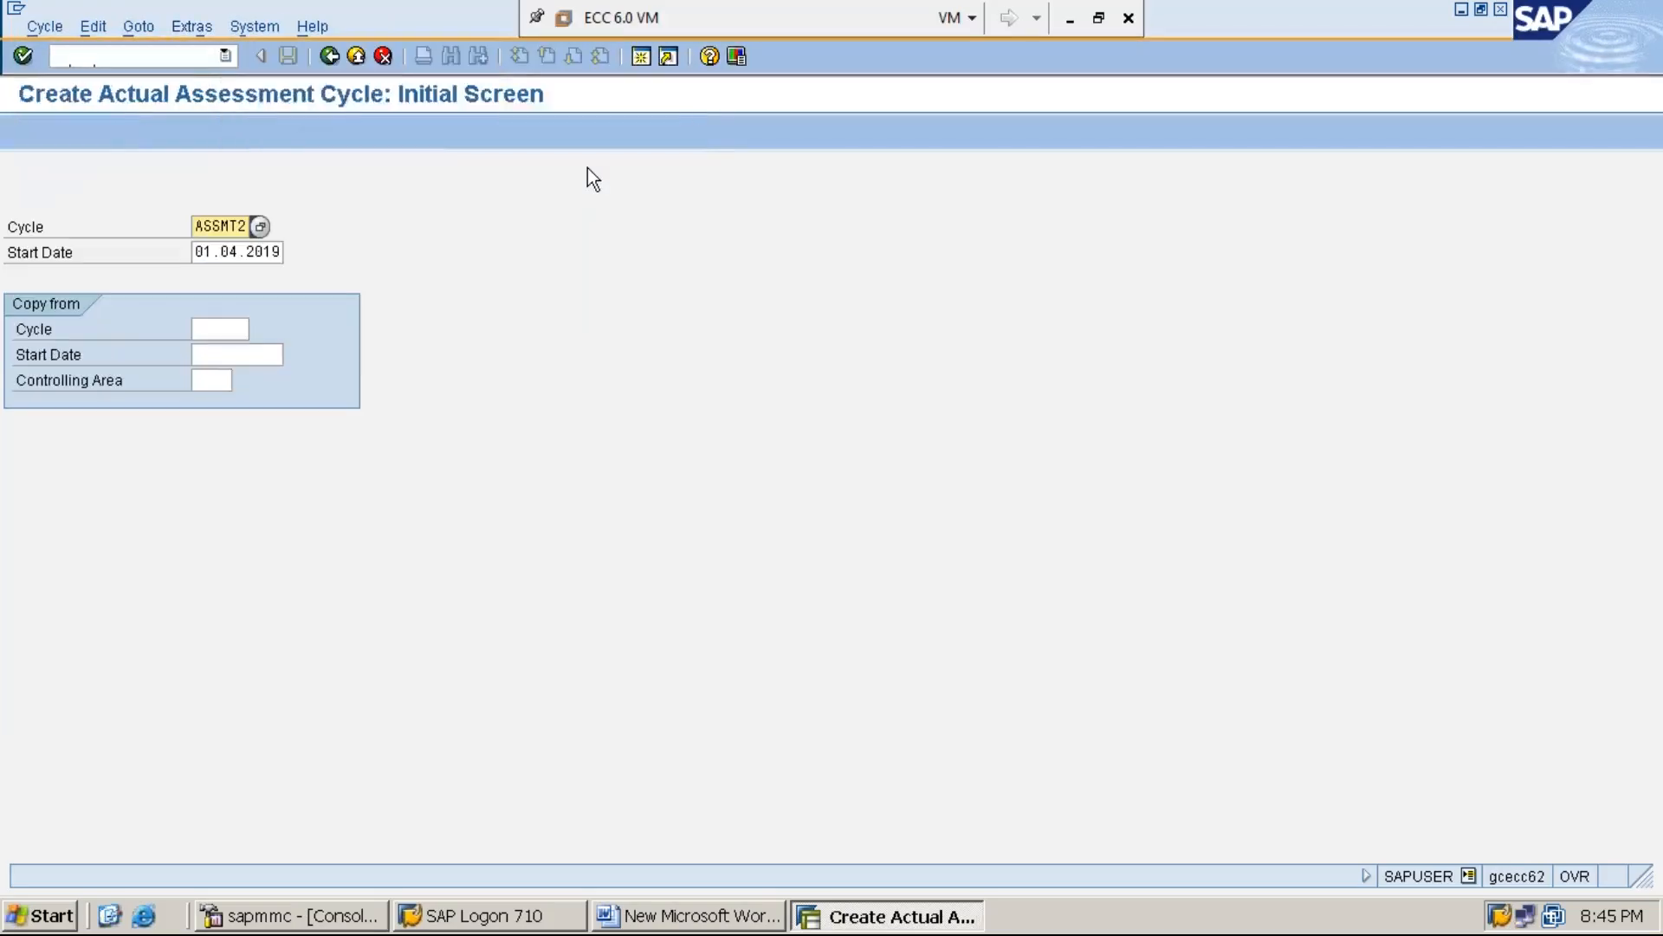
key("Delete")
key("Delete")
key("Delete")
key("Delete")
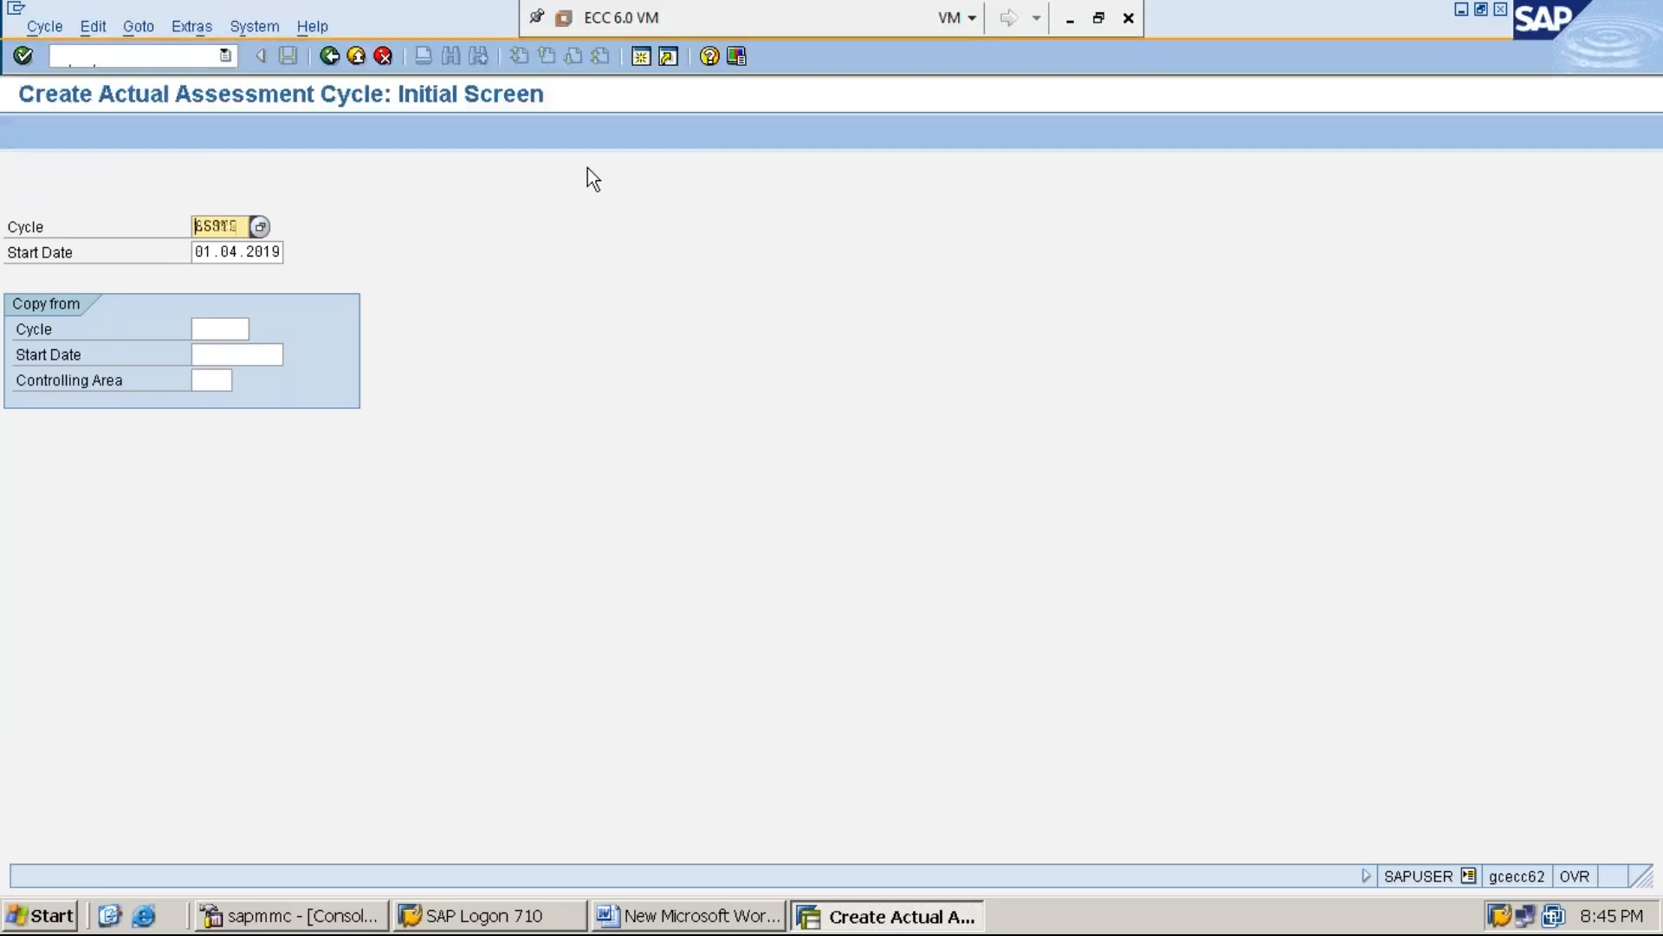
key("Delete")
key("Delete")
type("A")
key("Down")
key("Return")
key("BackSpace")
type("3")
key("Down")
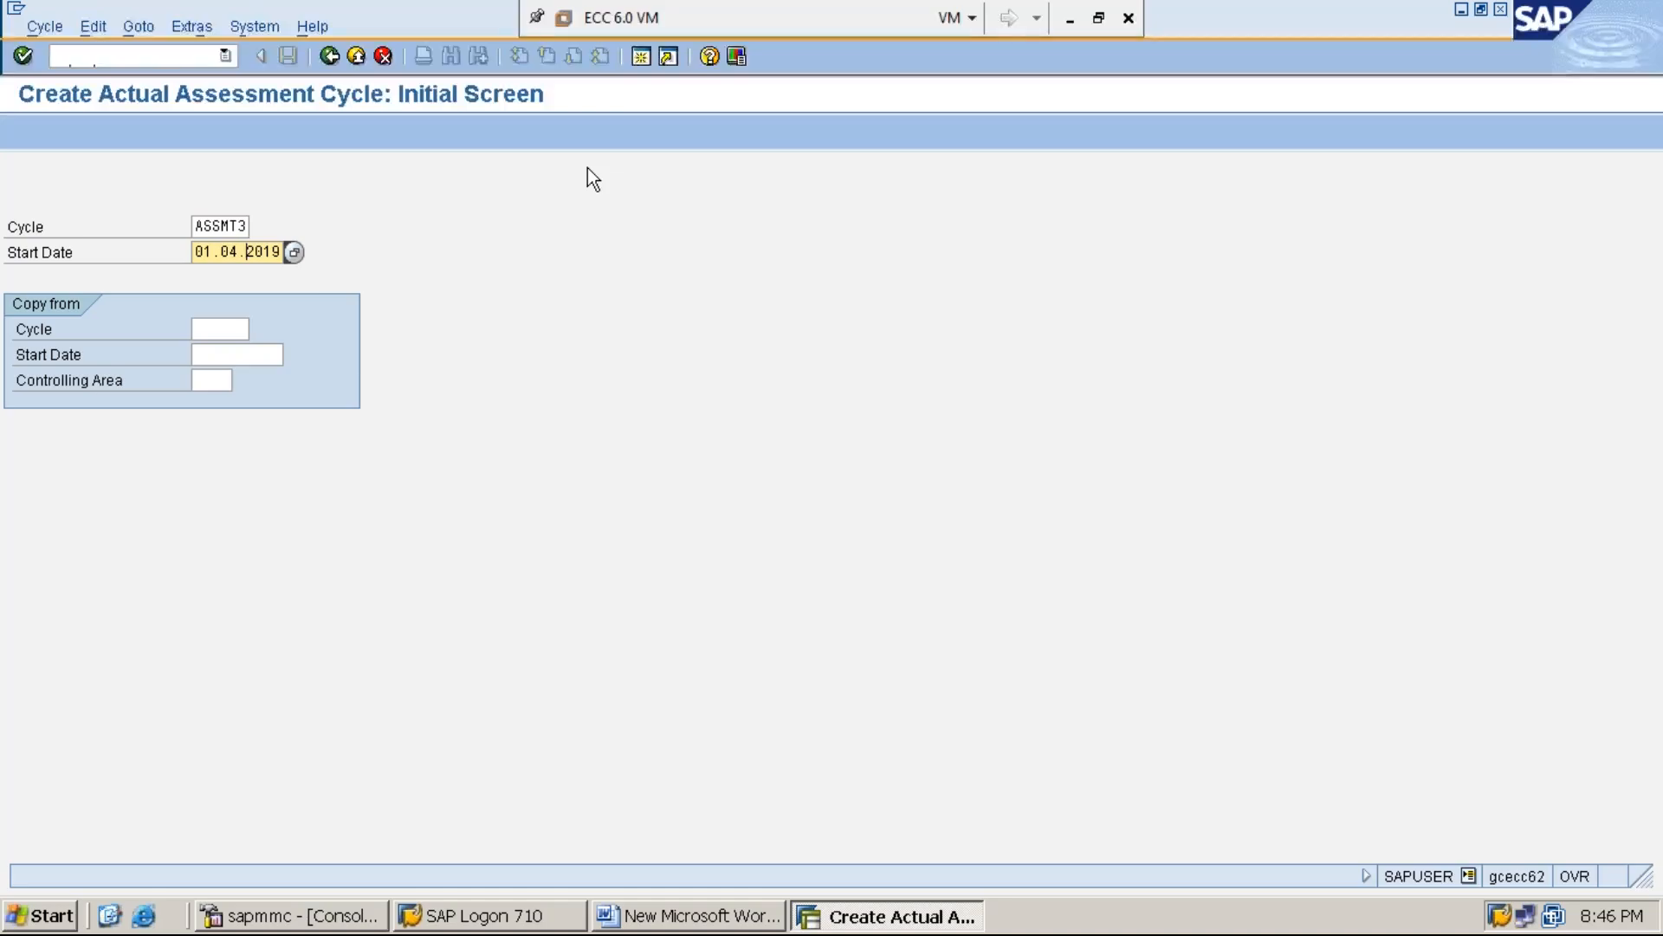
key("End")
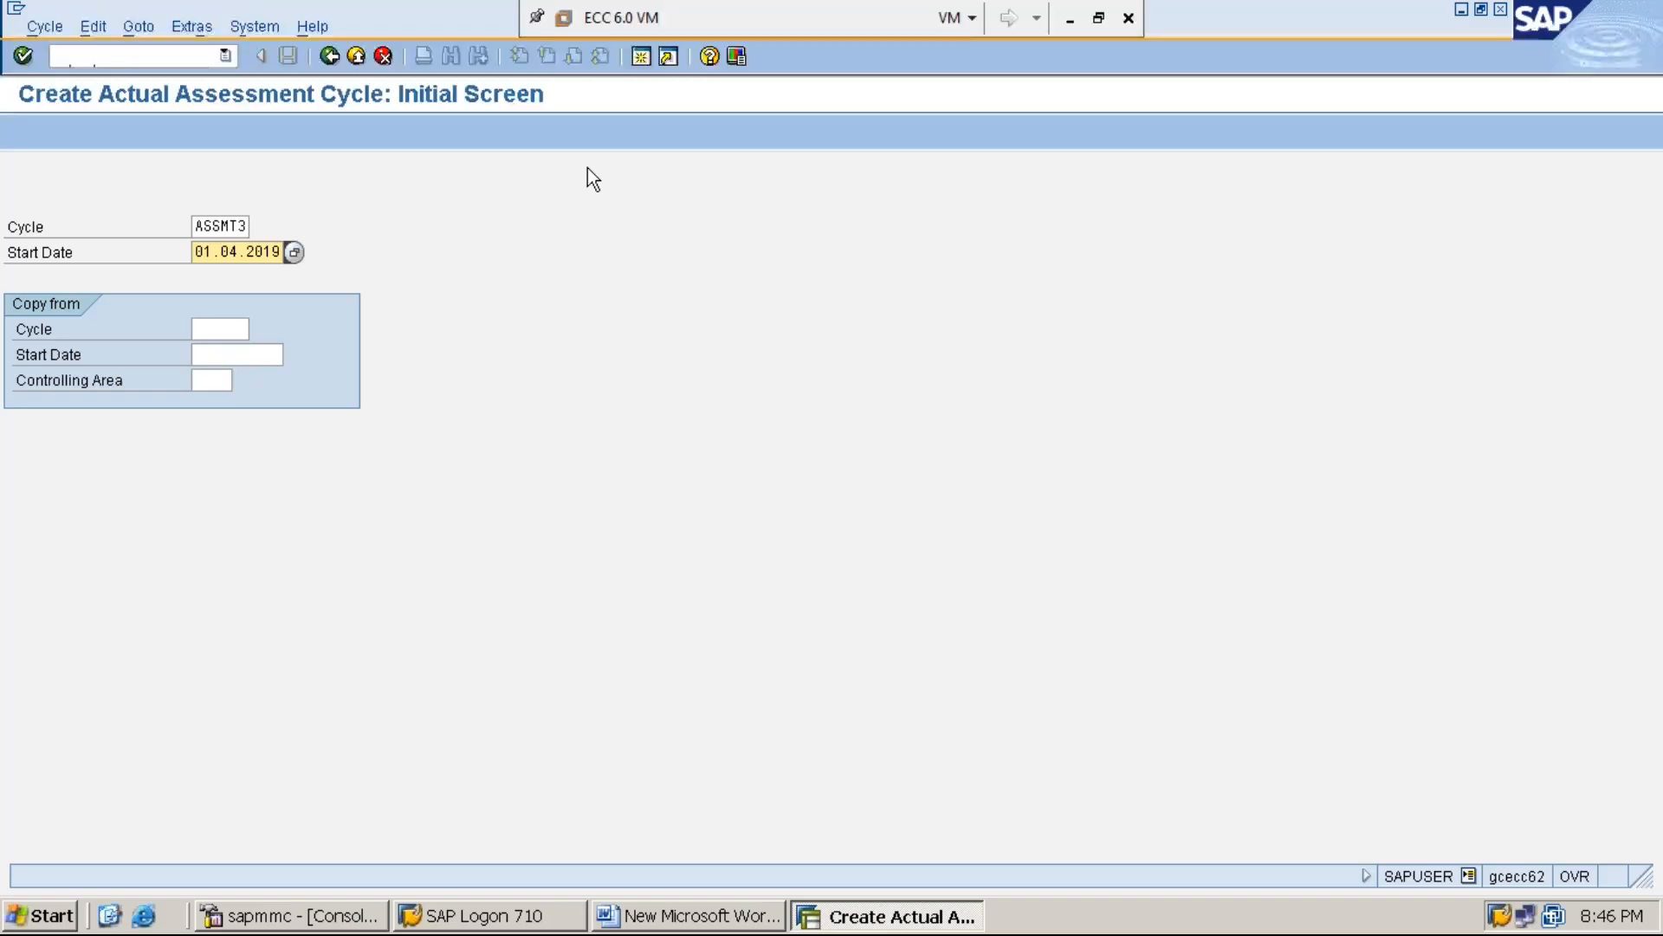
key("Return")
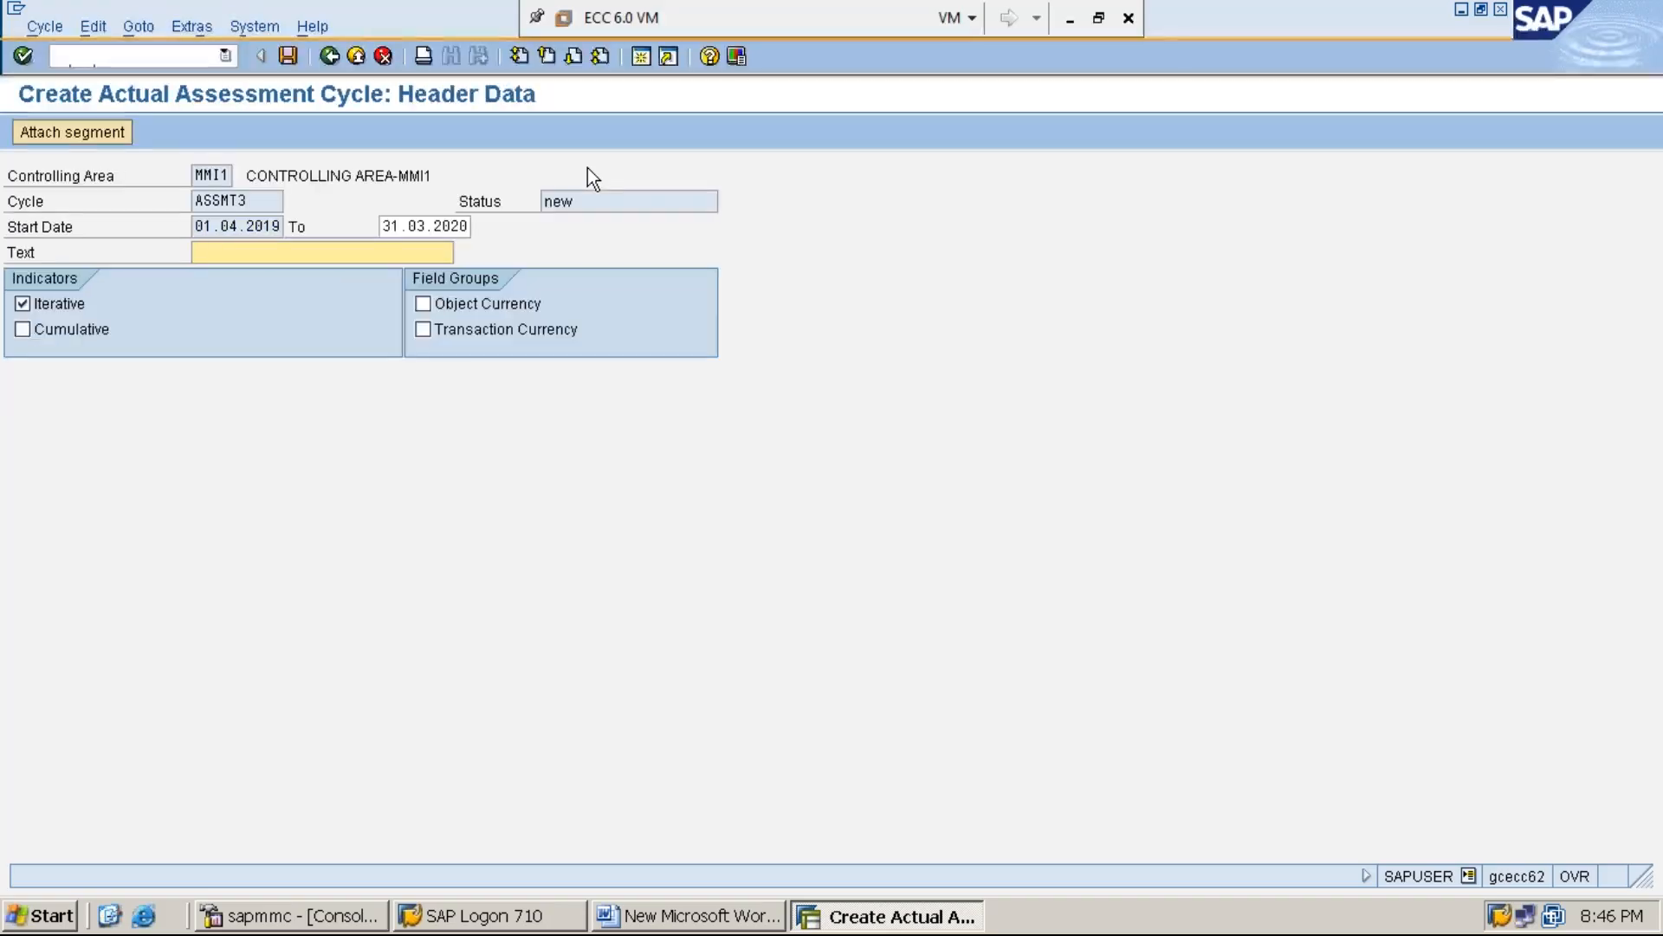
Set the cycle's header text to "ASSESSMENT CYCLE-3"
type("A")
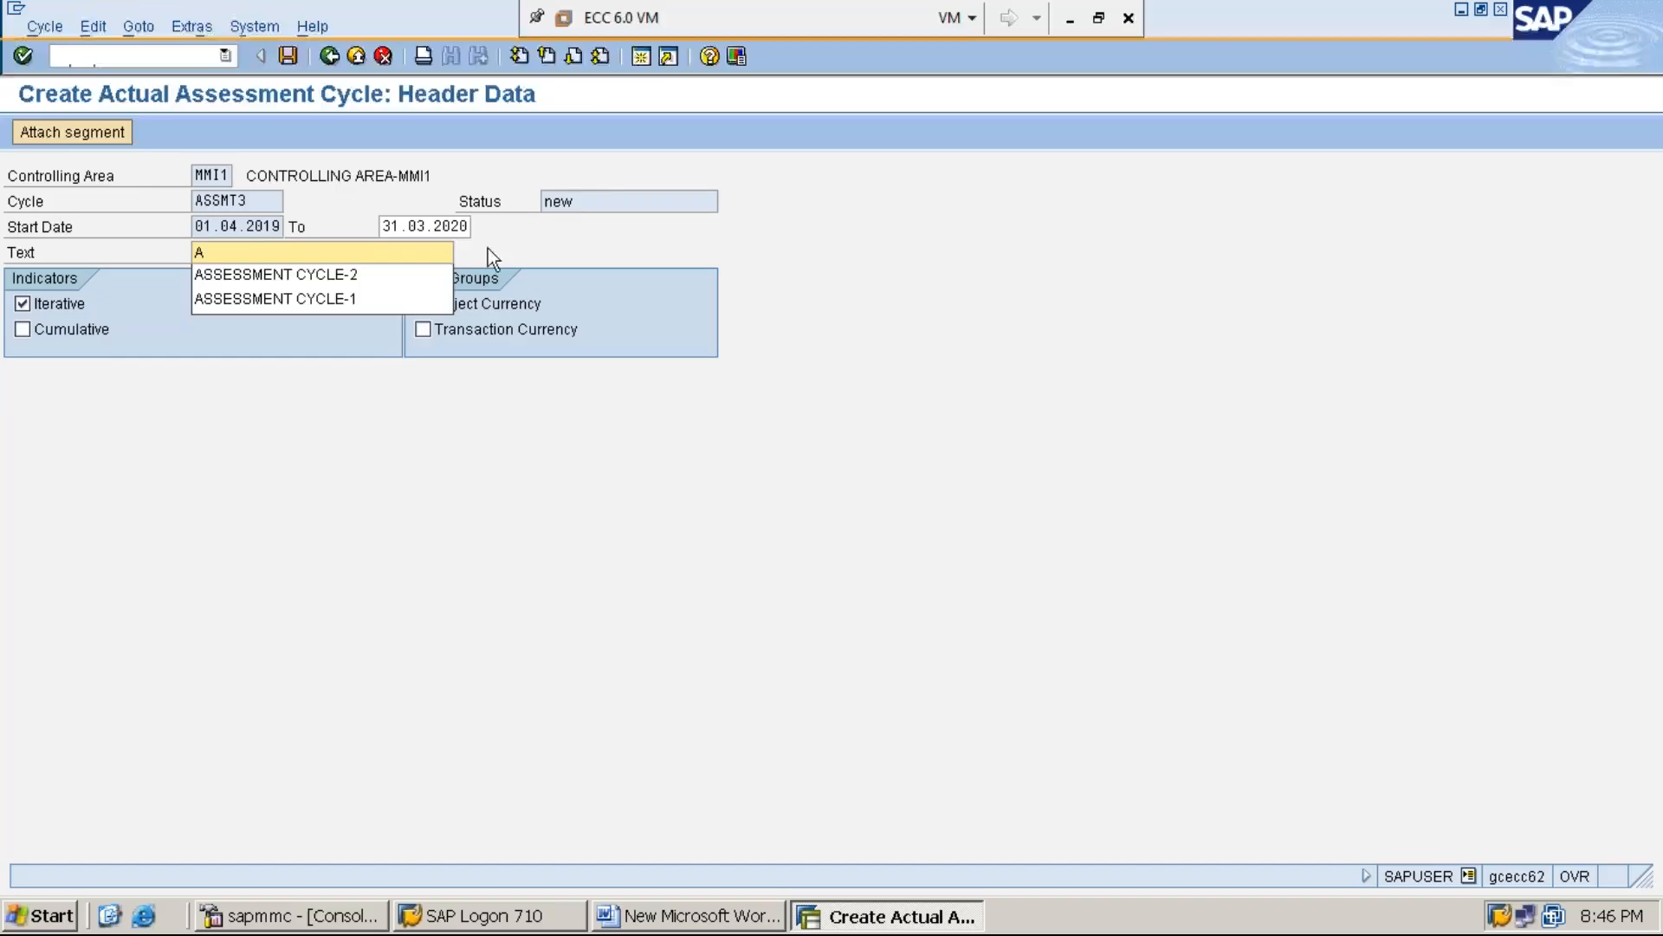
left_click(428, 279)
key("BackSpace")
type("3")
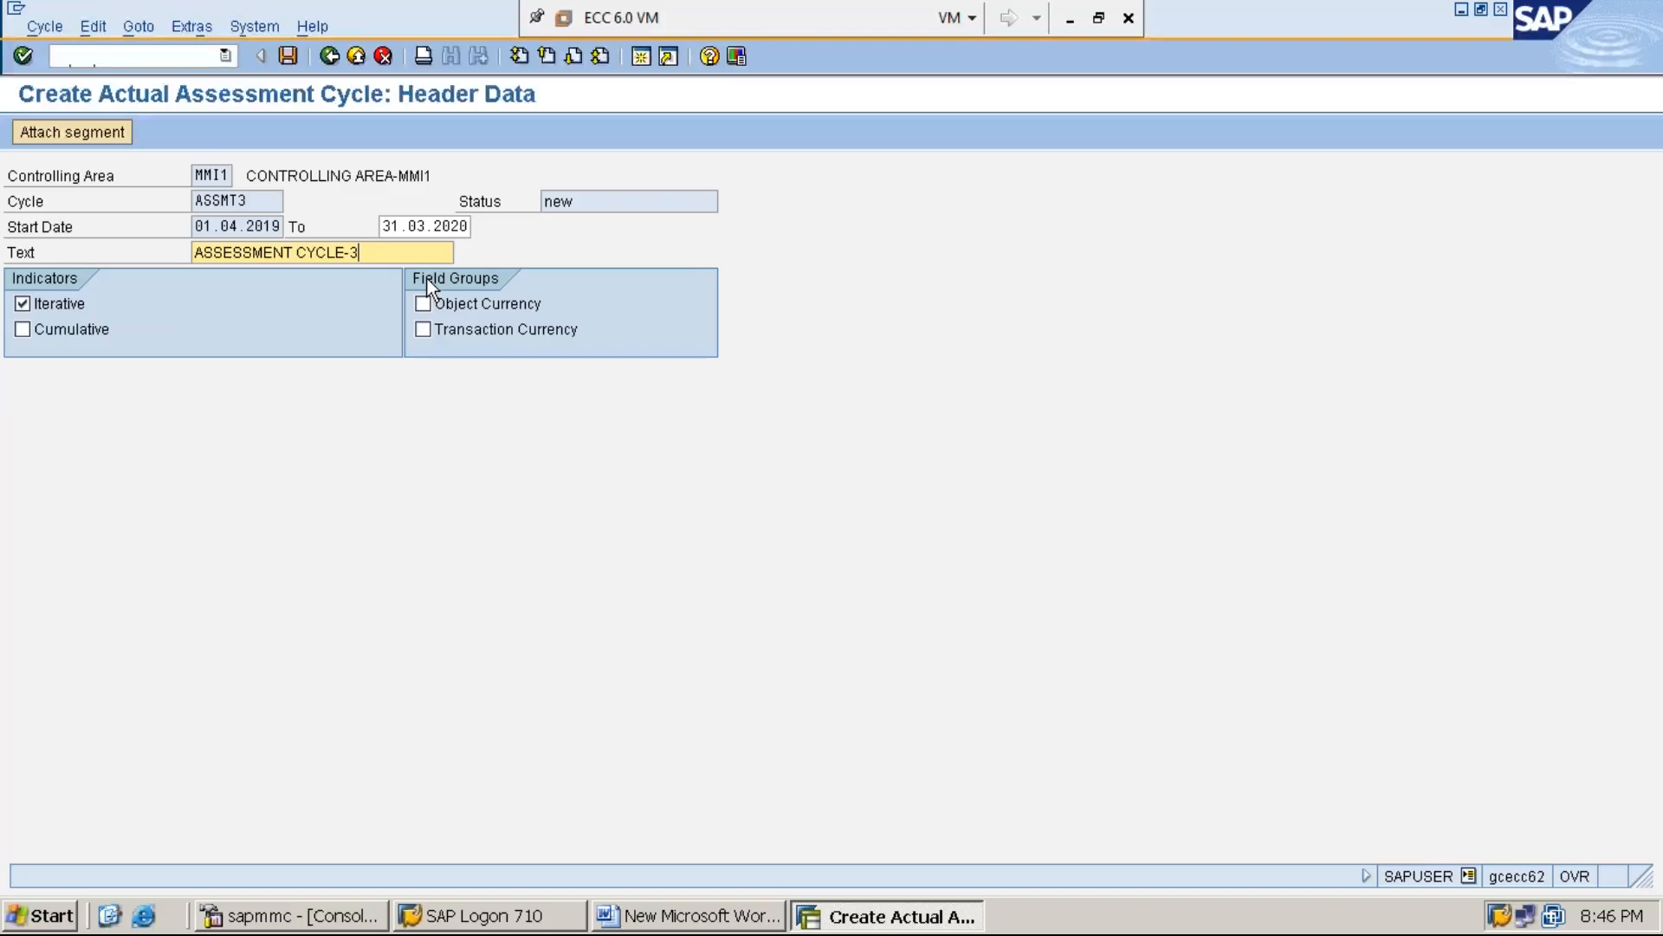
Attach a segment to the cycle, named SEGMENT-1 with the description "ASSESSMENT CYCLE SEGMENT-1"
left_click(92, 137)
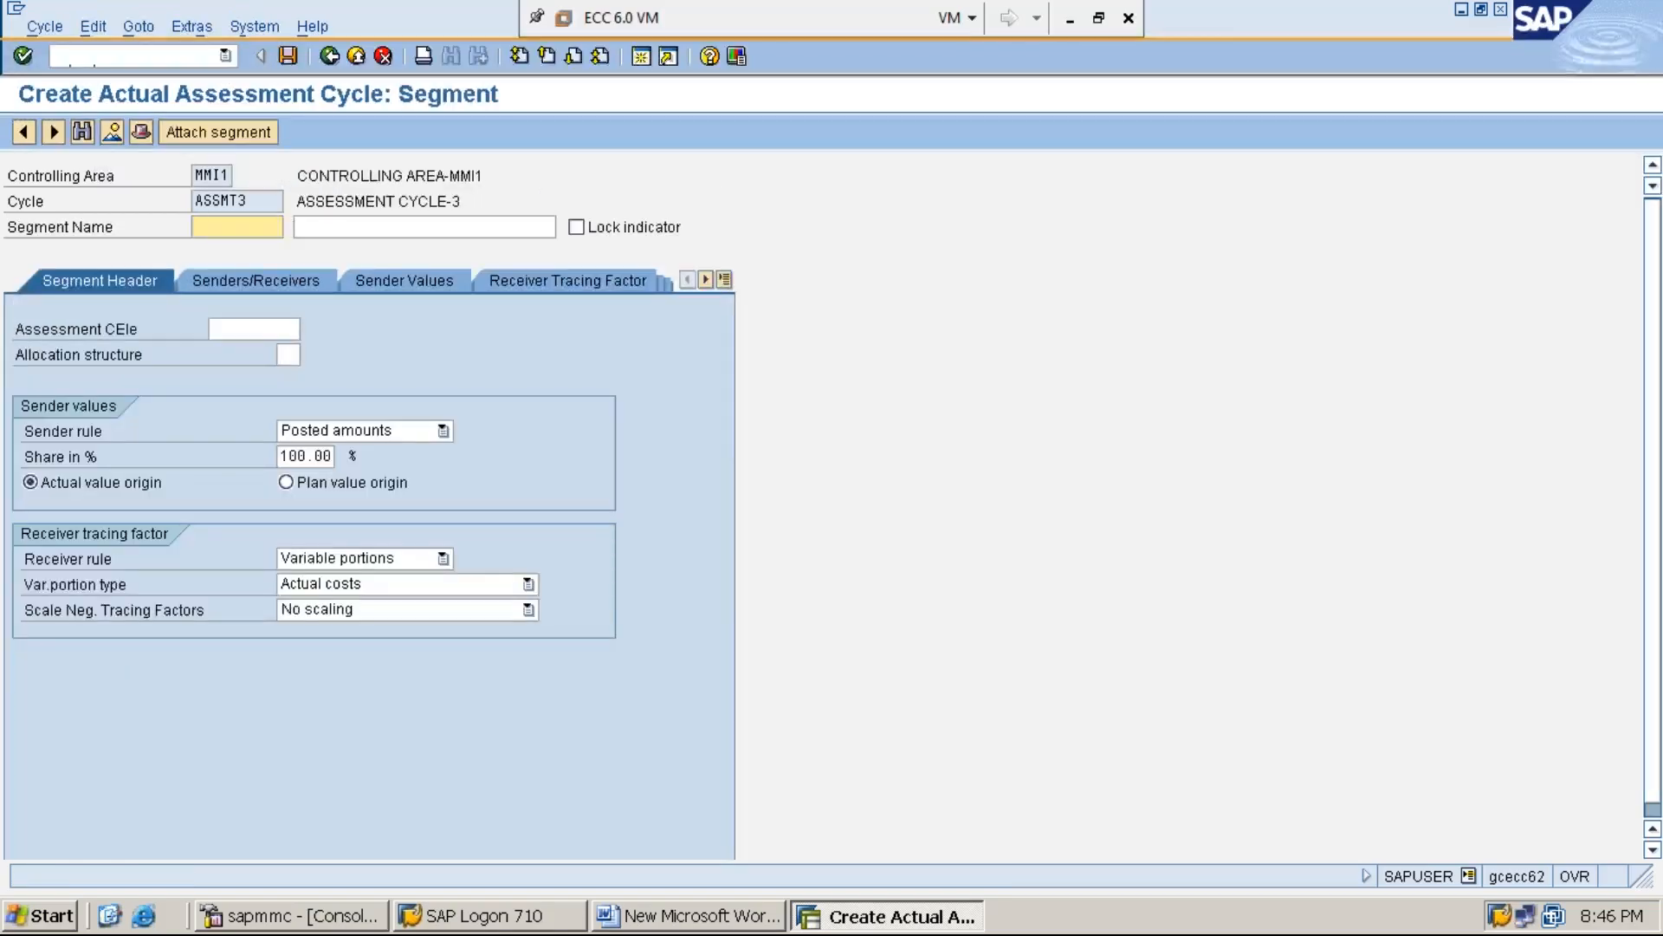
type("S")
key("Tab")
type("A")
key("Down")
key("Return")
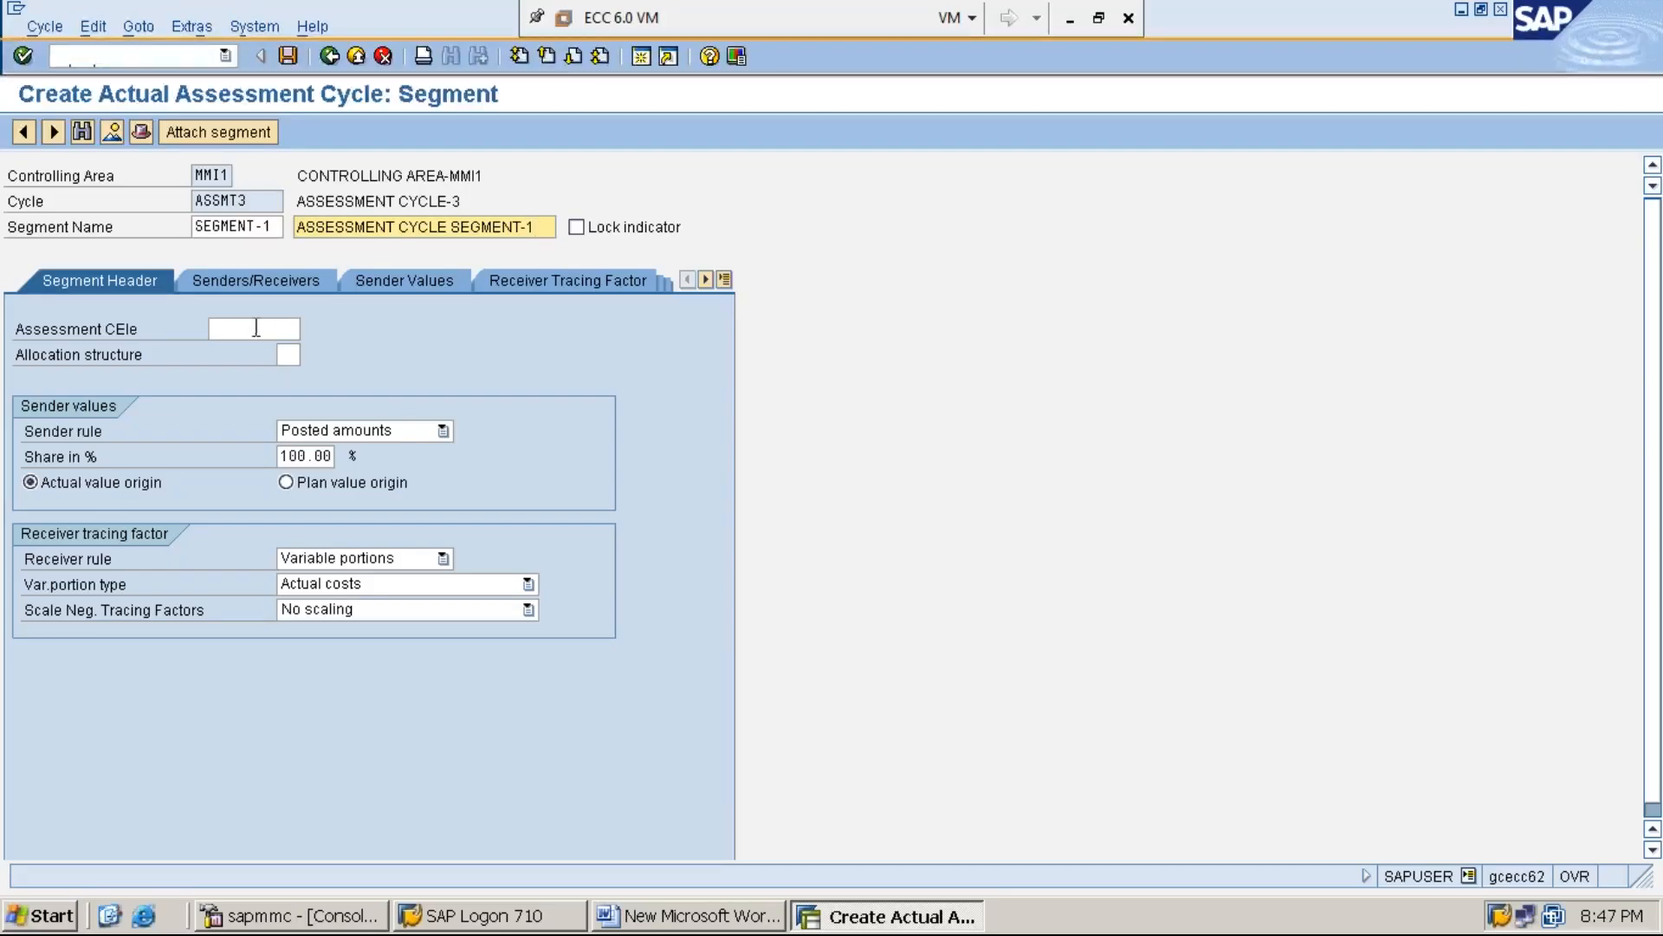
Assign assessment cost element 921001 to the segment from the list of possible values
left_click(247, 330)
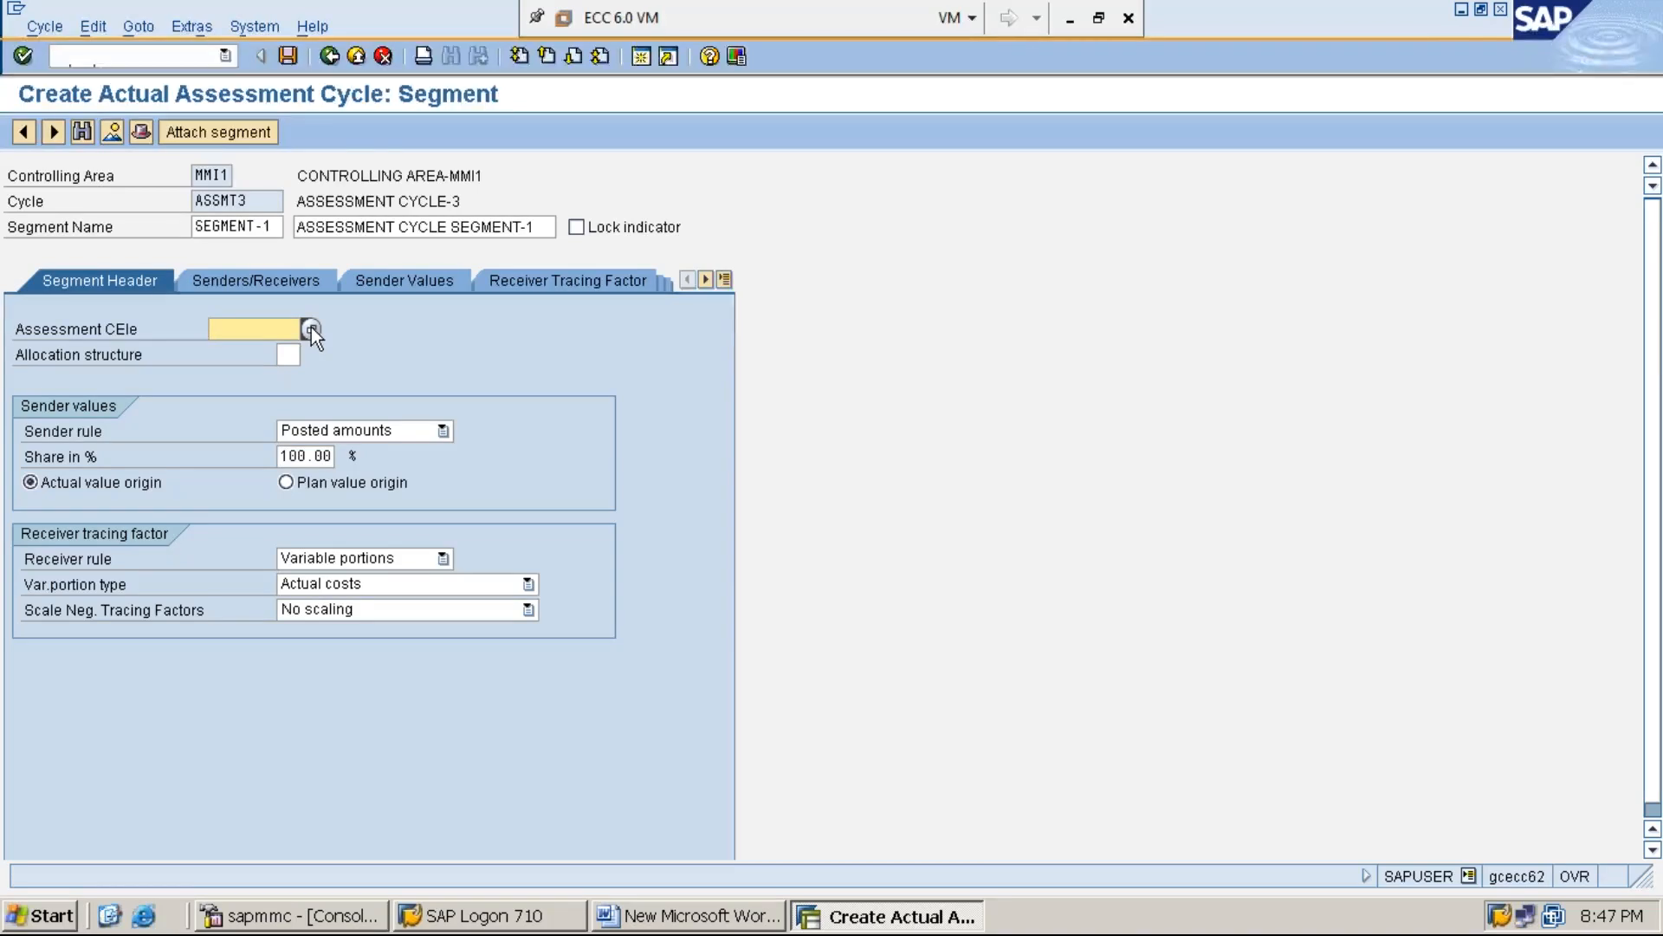
left_click(310, 328)
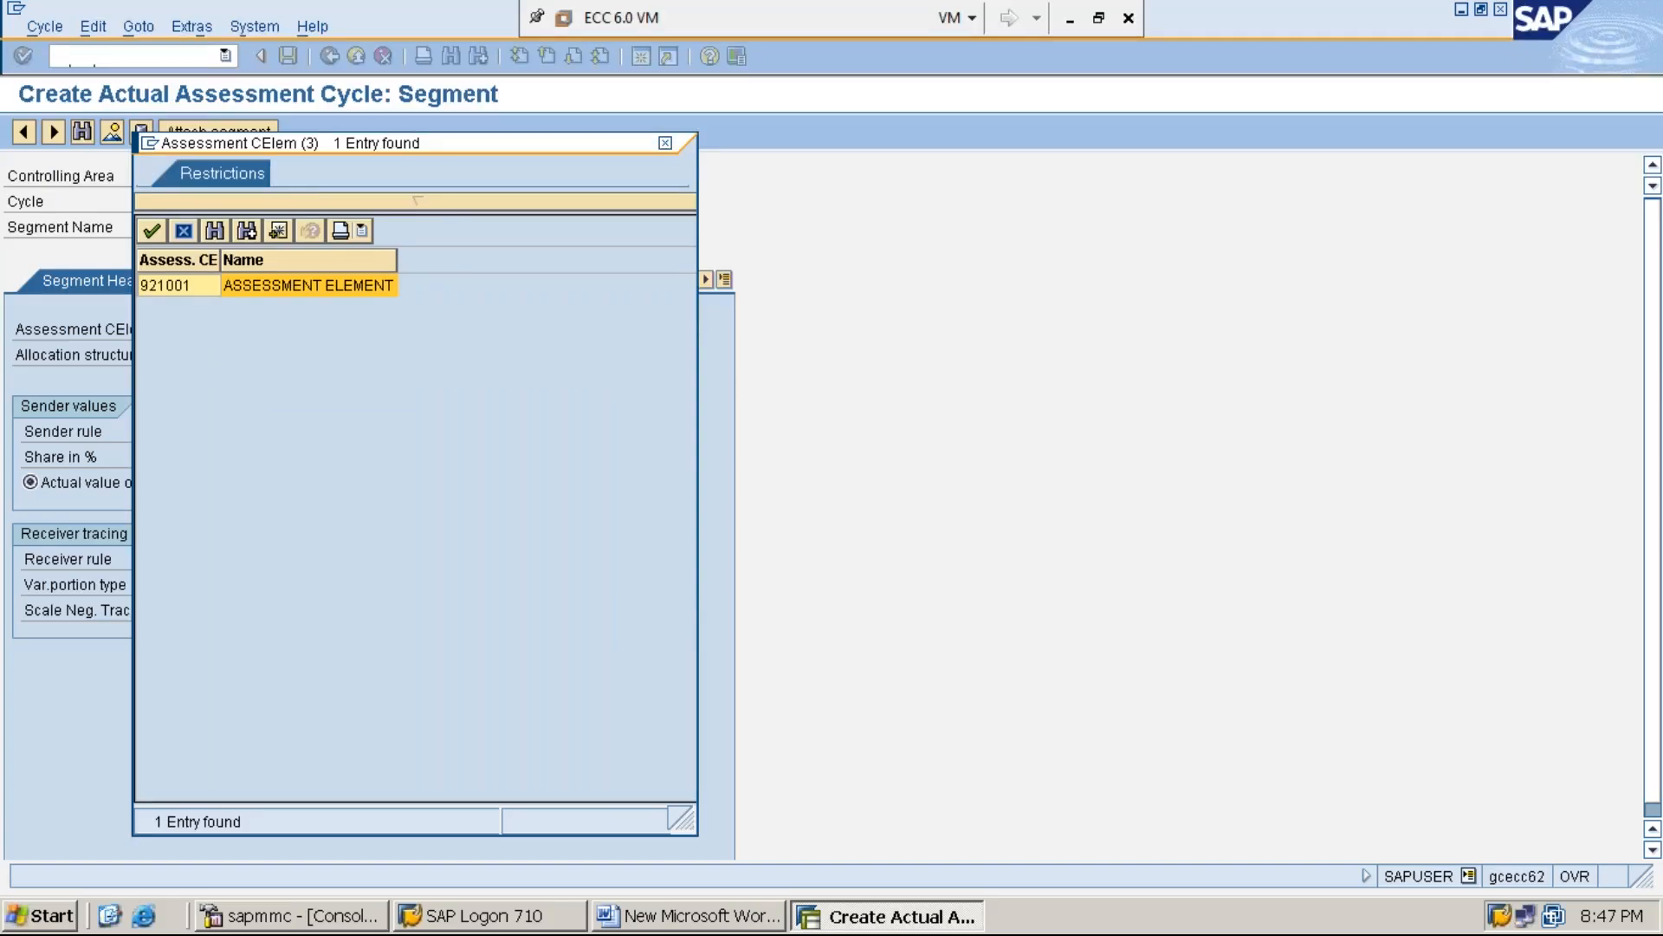
double_click(196, 290)
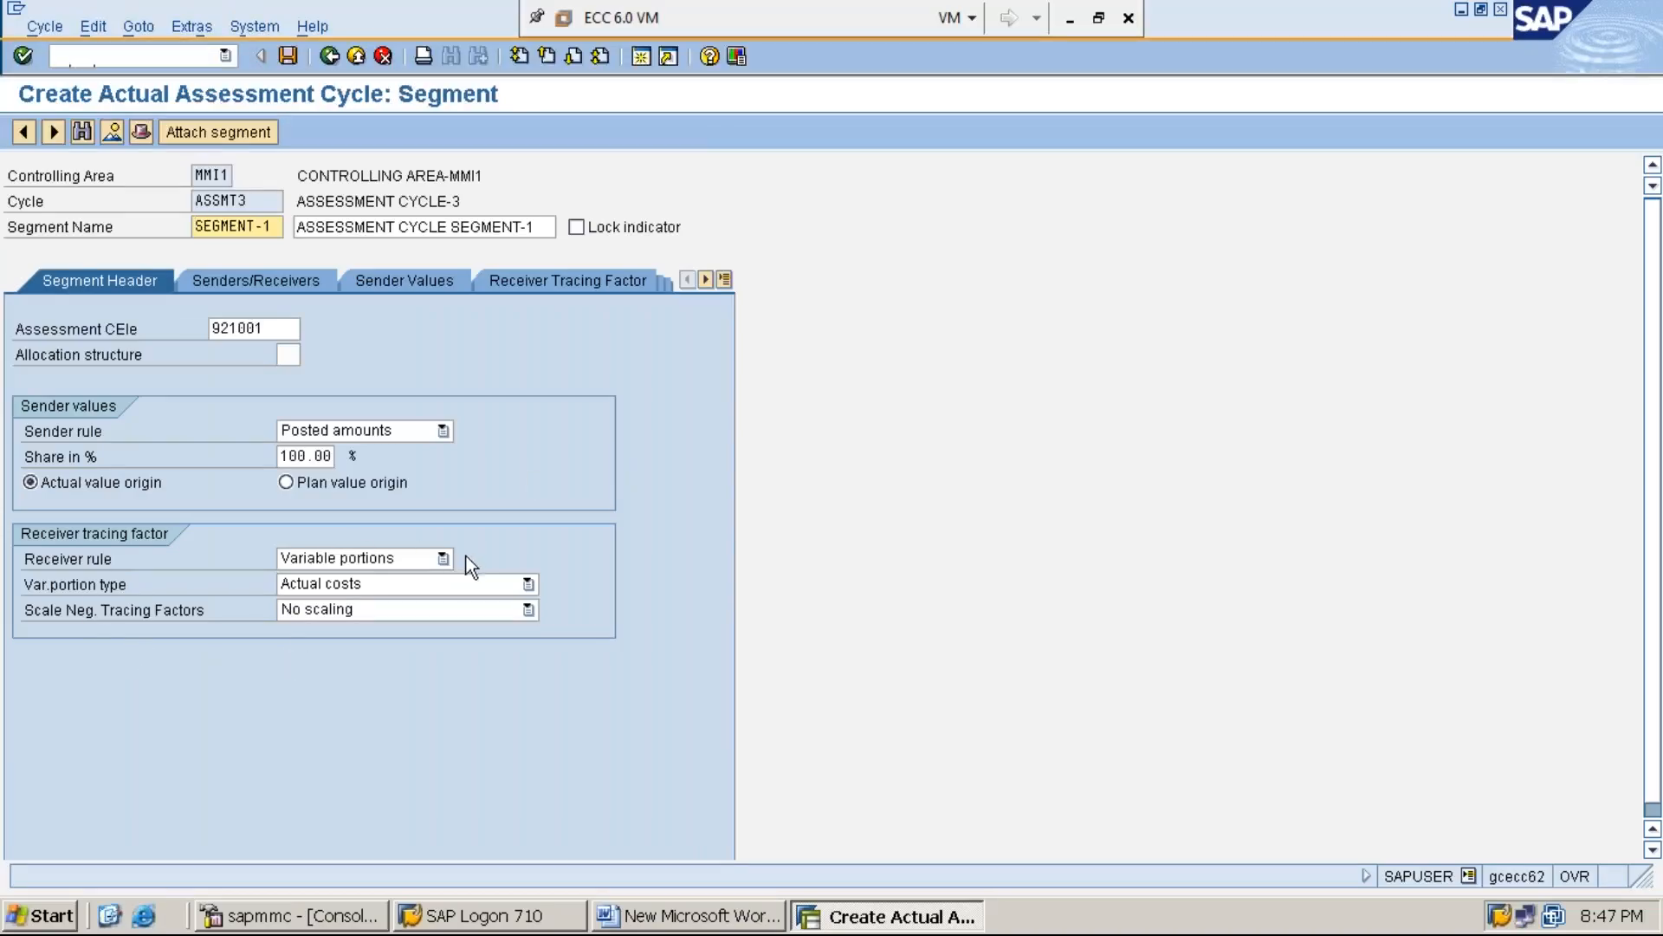
Keep the receiver rule as Variable portions and set the variable portion type to Plan Stat. Key Figures
left_click(443, 559)
key("Return")
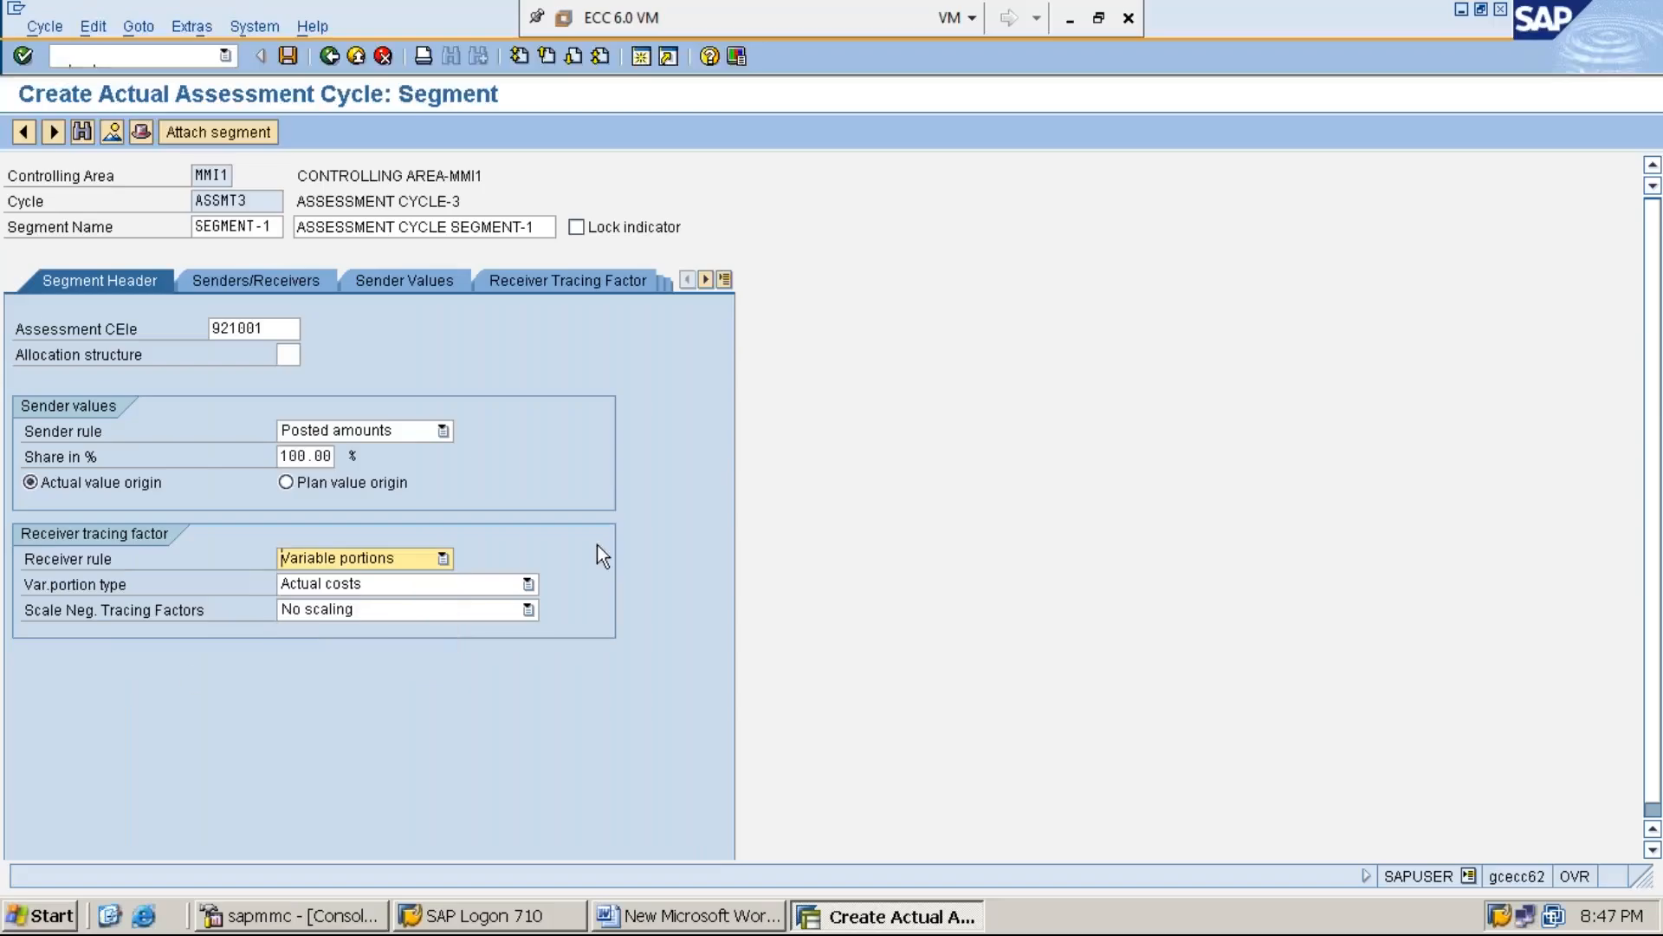
left_click(82, 585)
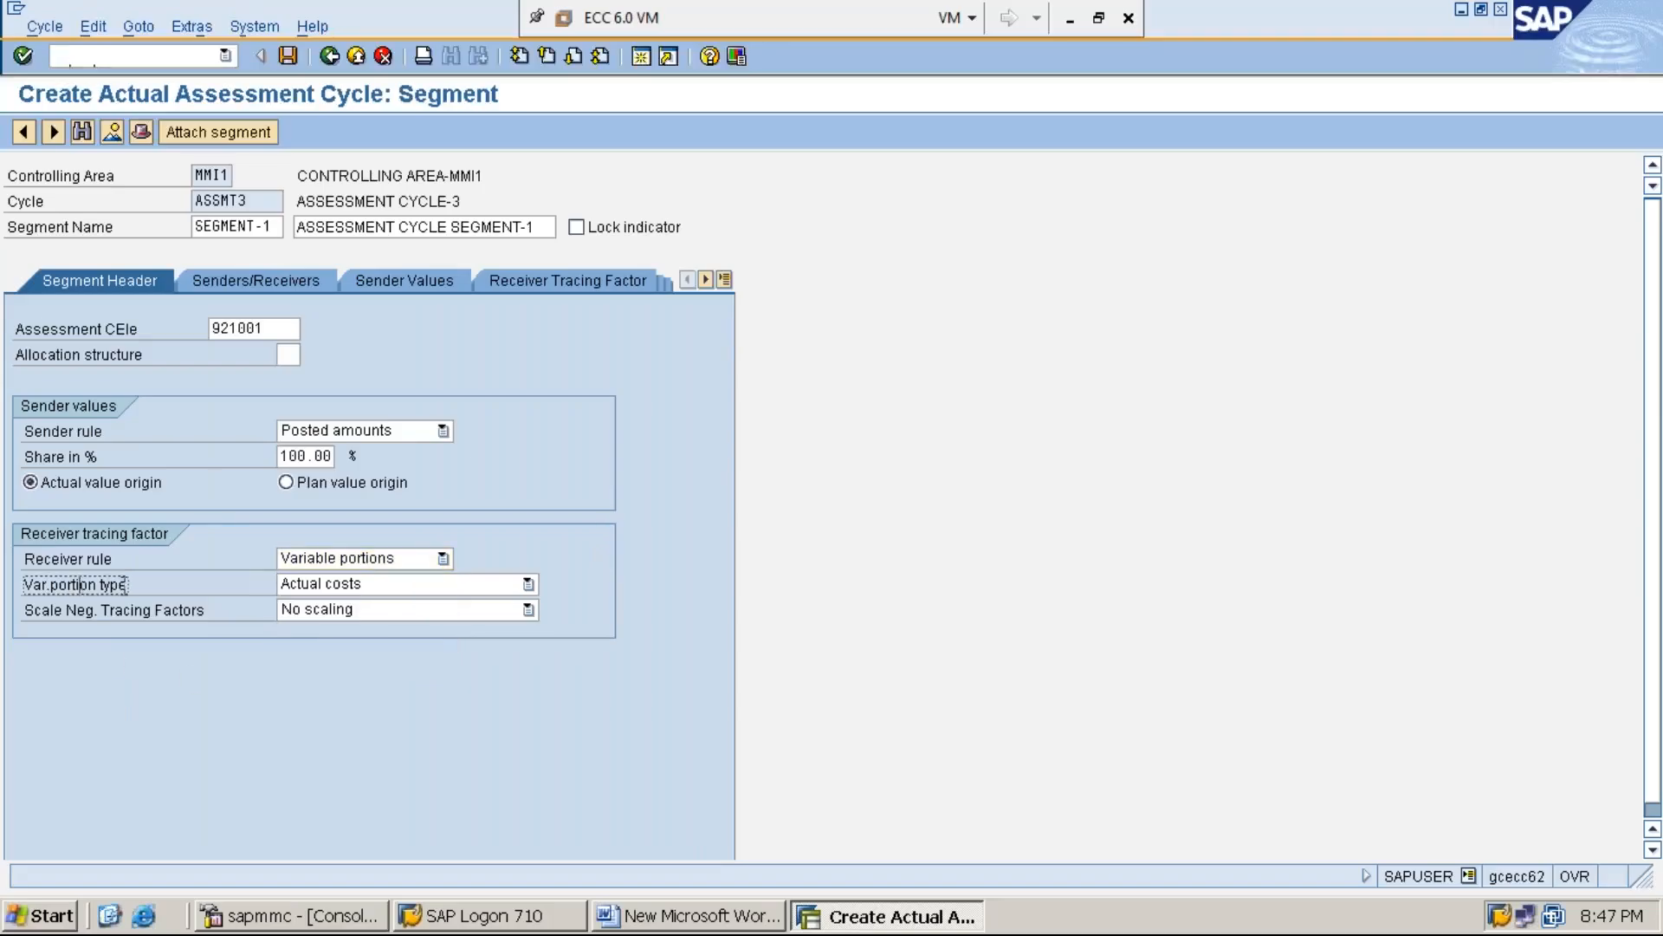
left_click(528, 586)
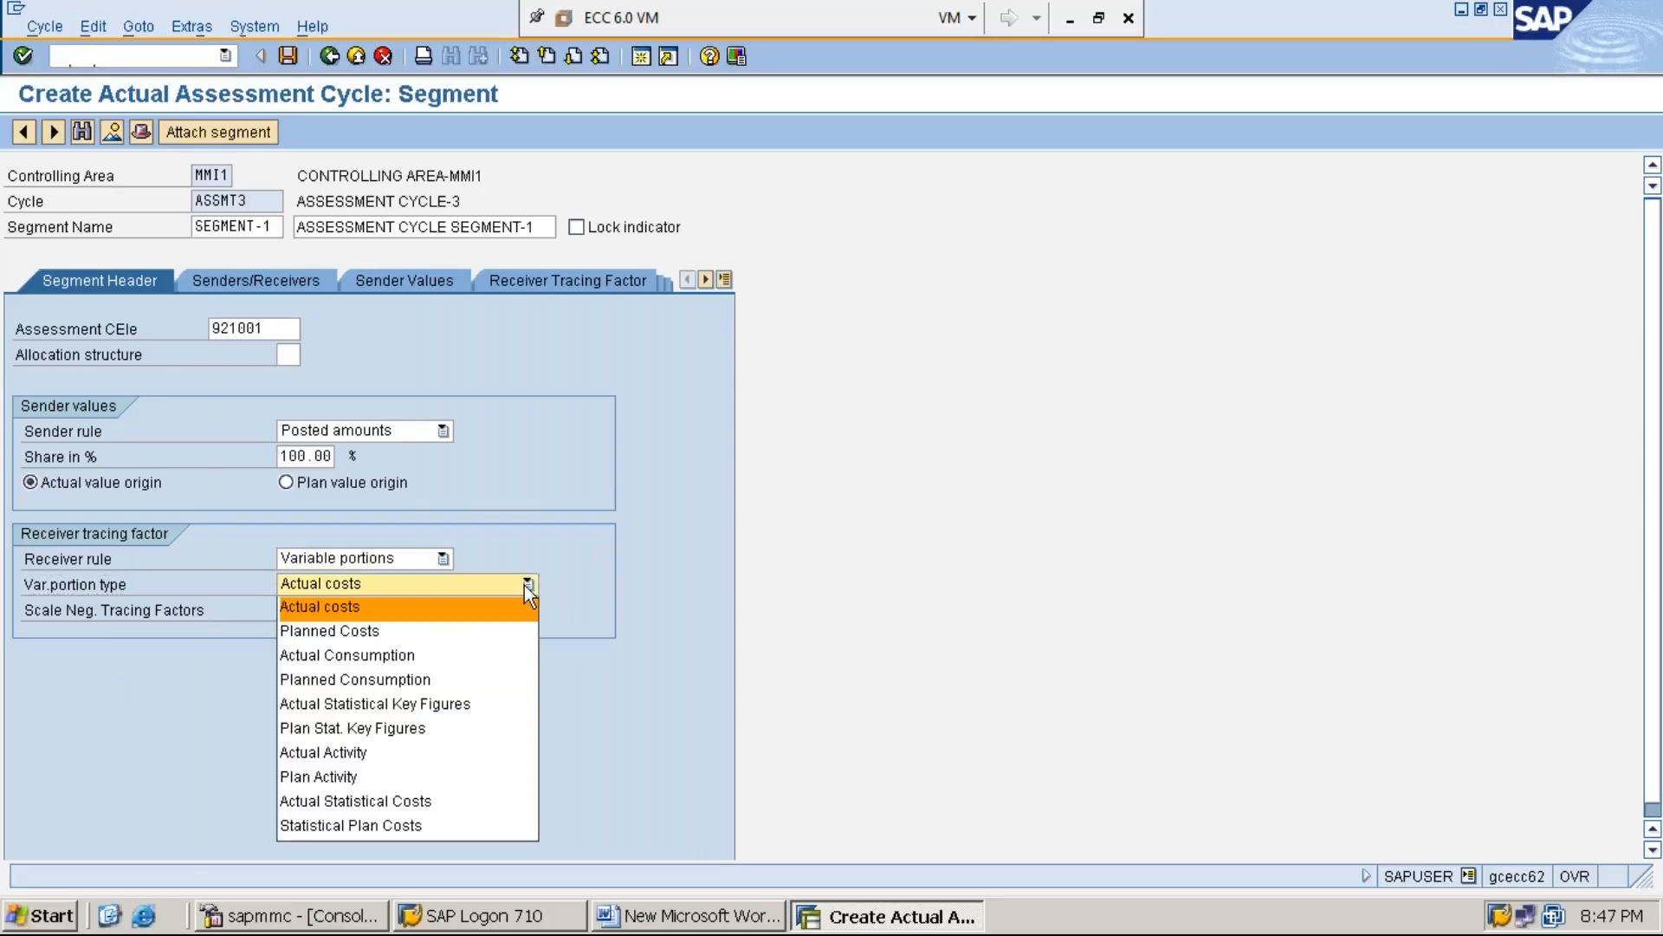
left_click(494, 729)
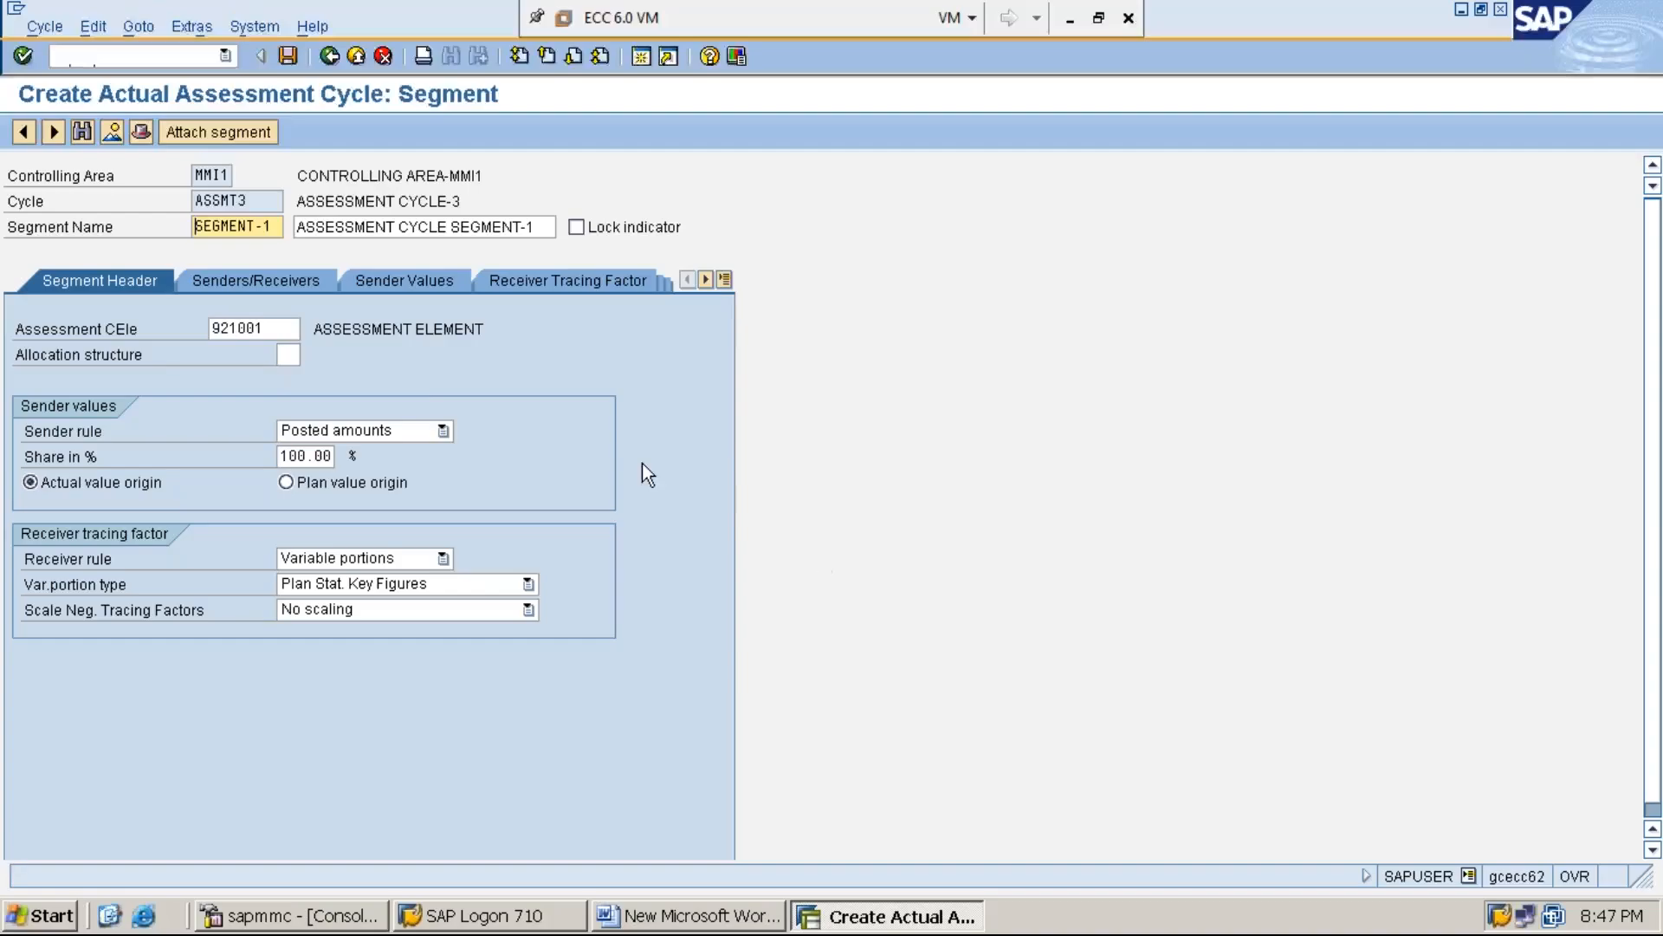
Enter SERVC-2 as the segment's sender cost center
left_click(283, 284)
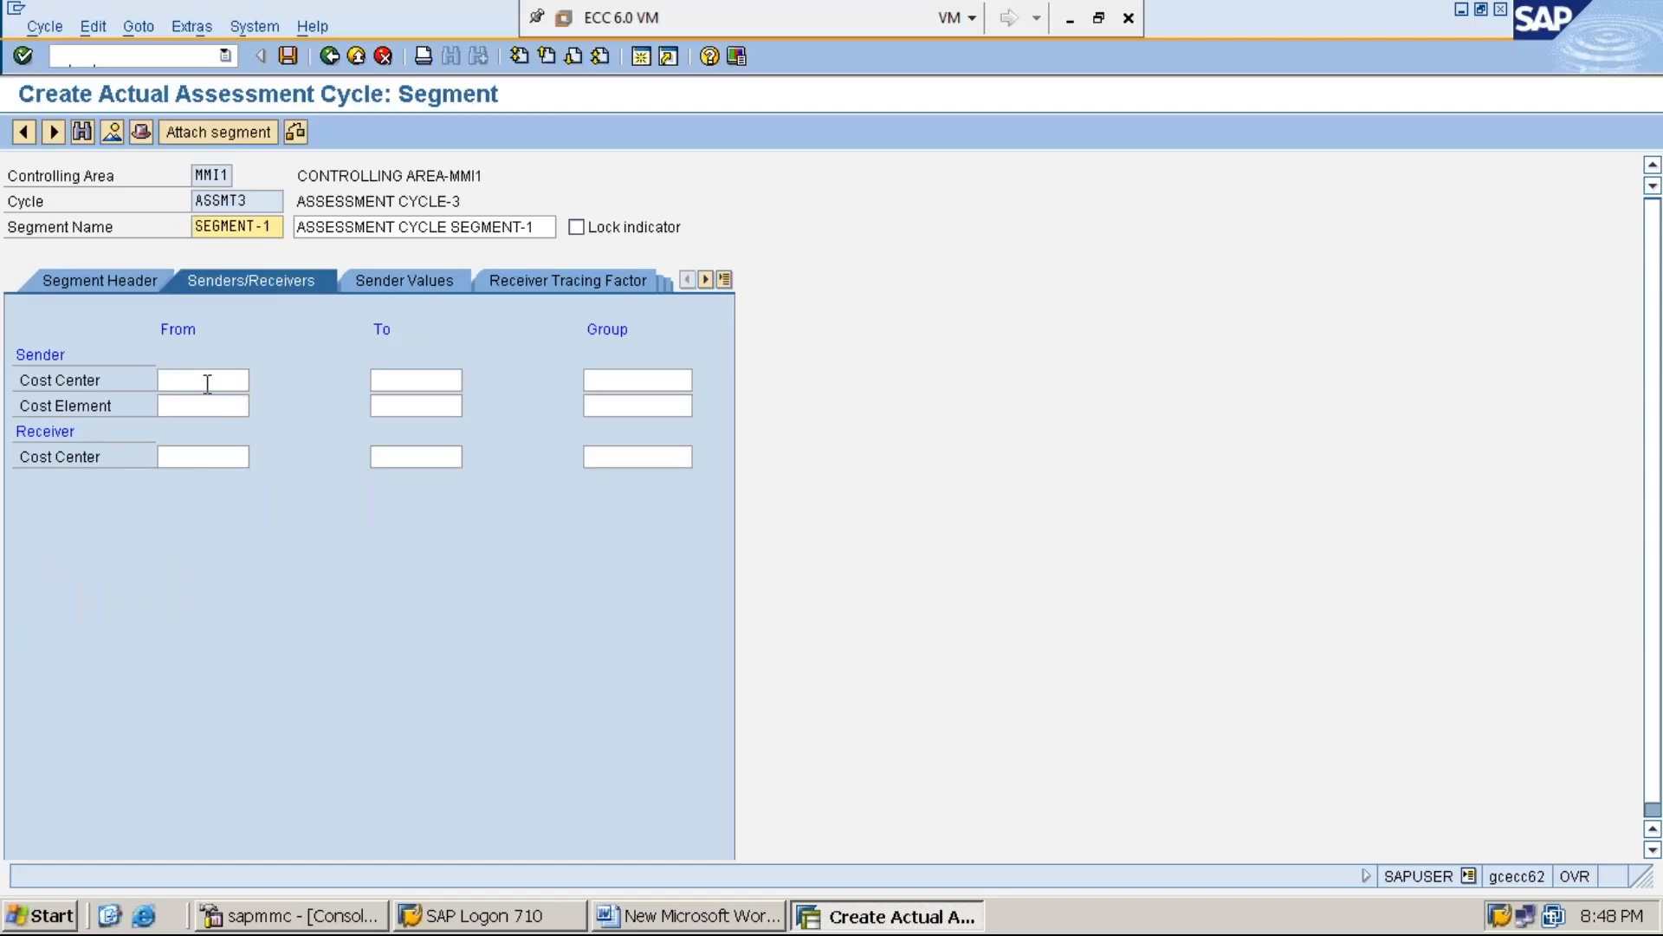
left_click(208, 382)
type("S")
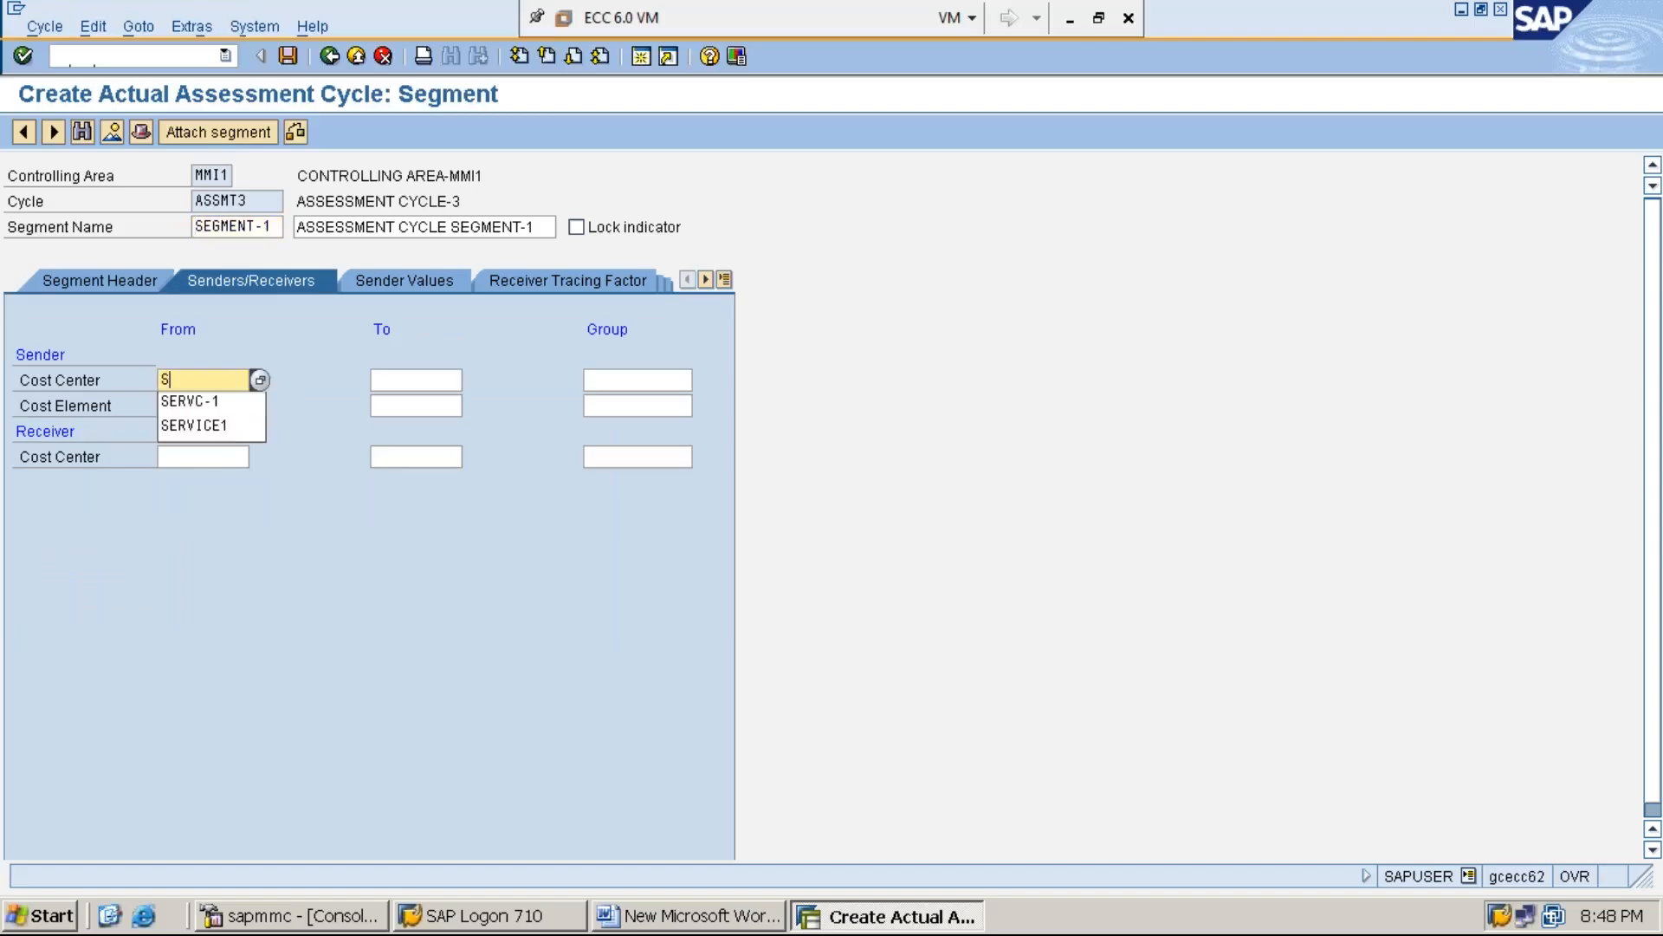
left_click(212, 399)
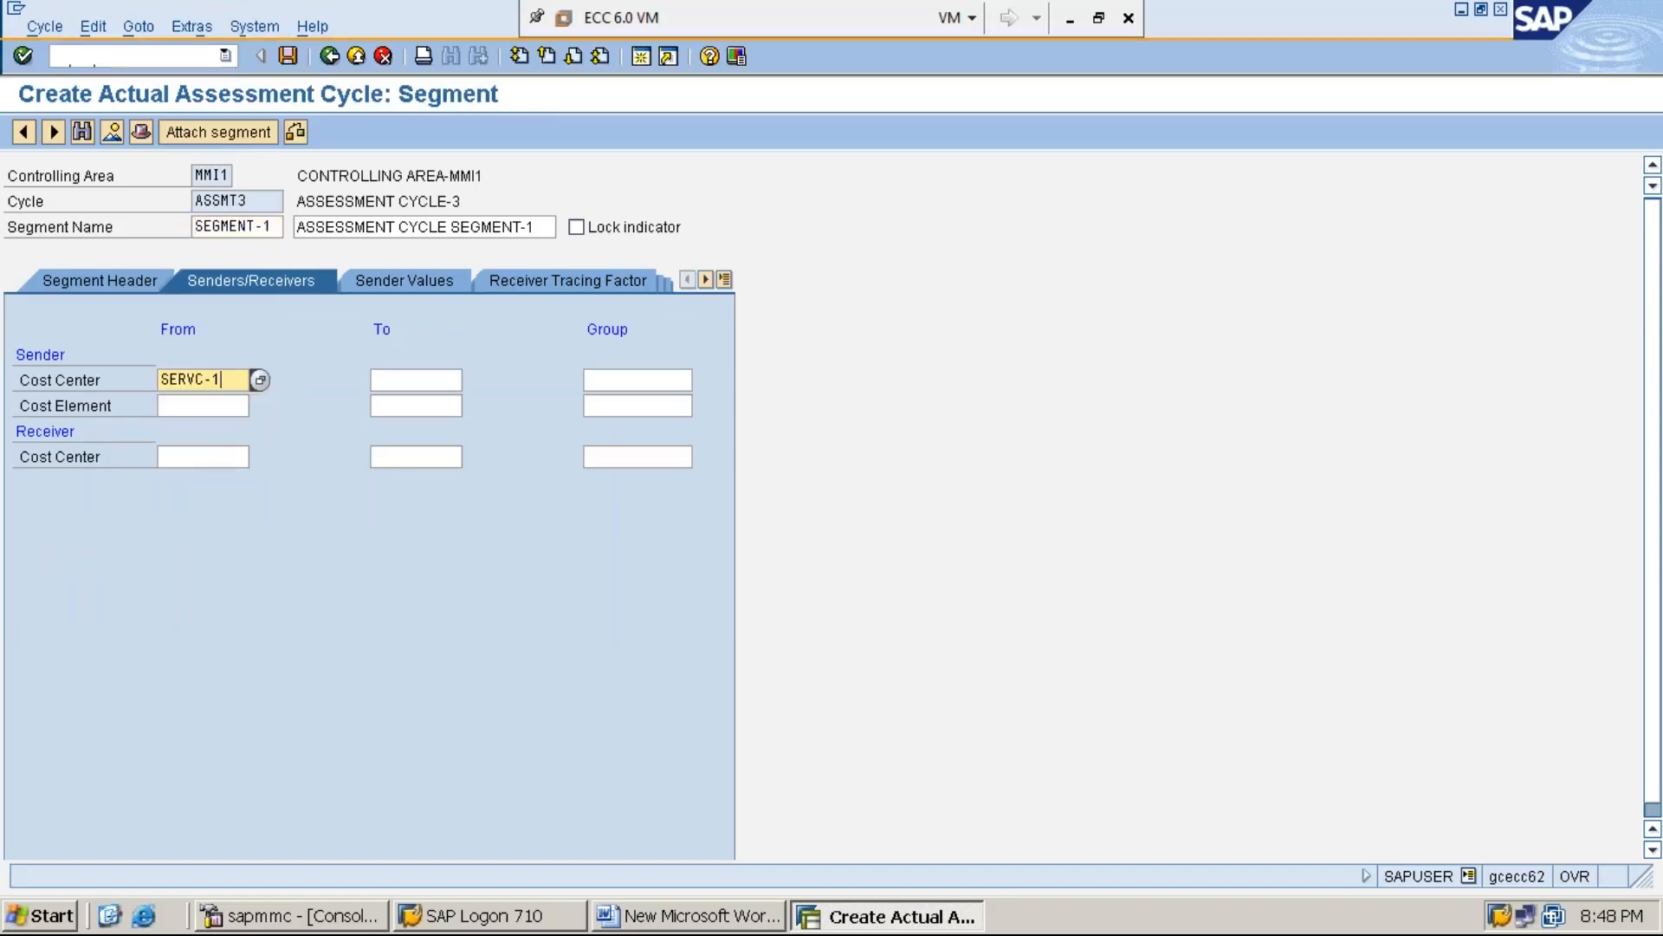
key("BackSpace")
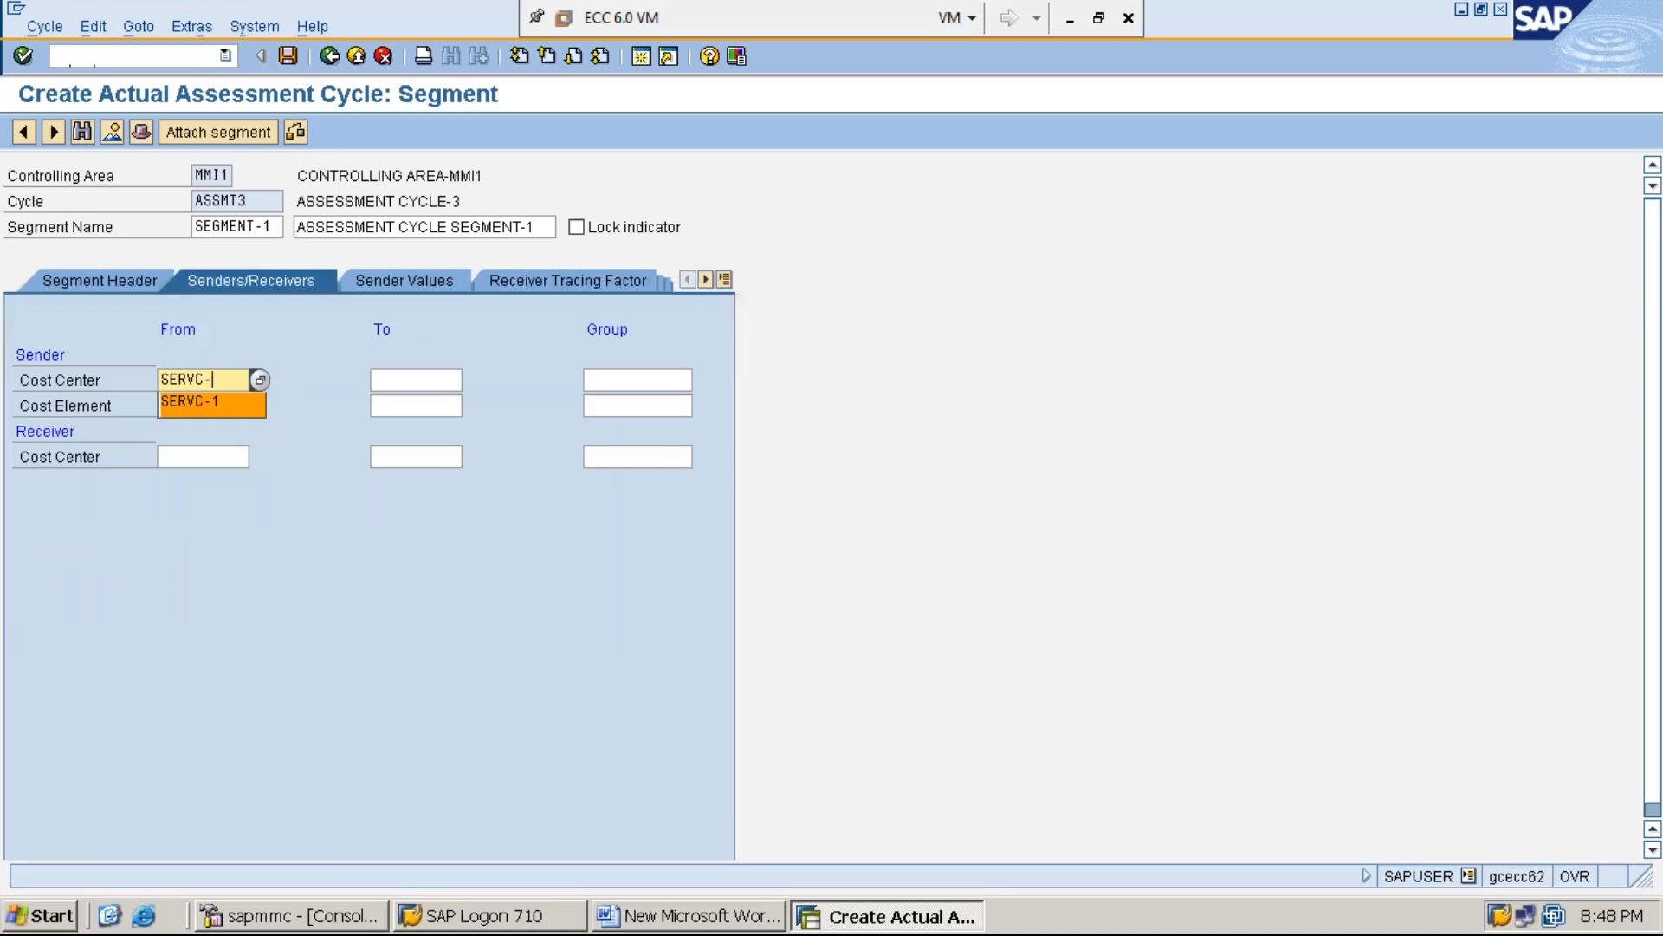
type("2")
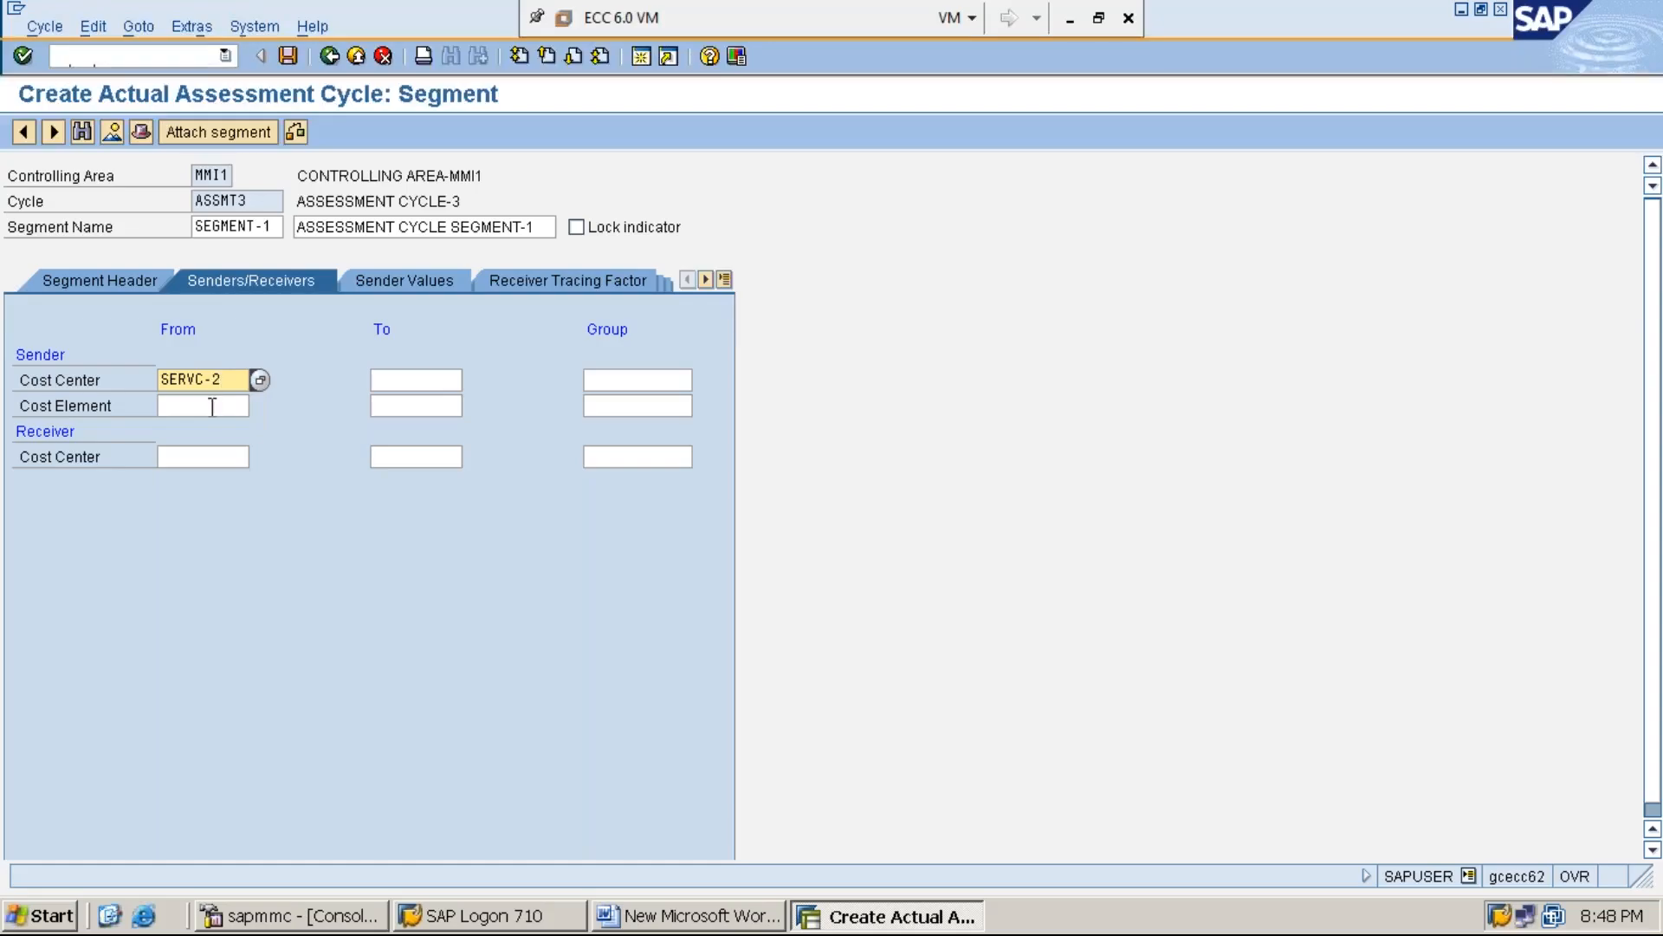
Set the sender cost element range from 300001 to 399999
left_click(220, 407)
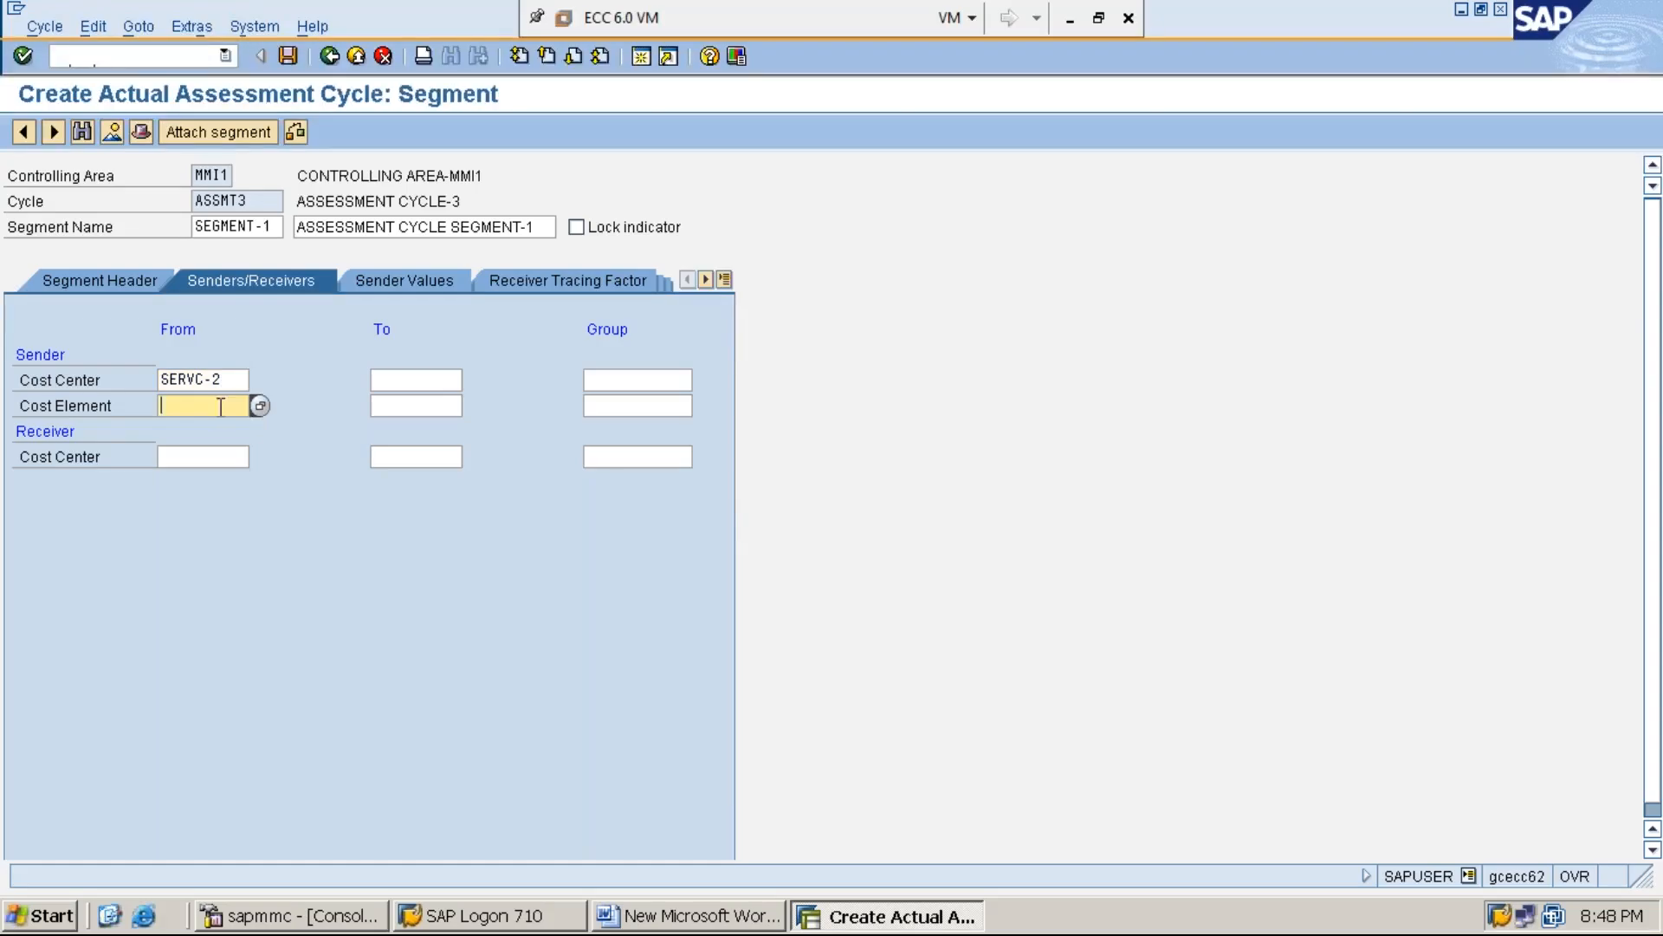
type("3")
key("Down")
key("Return")
key("Tab")
type("3")
key("Down")
key("Return")
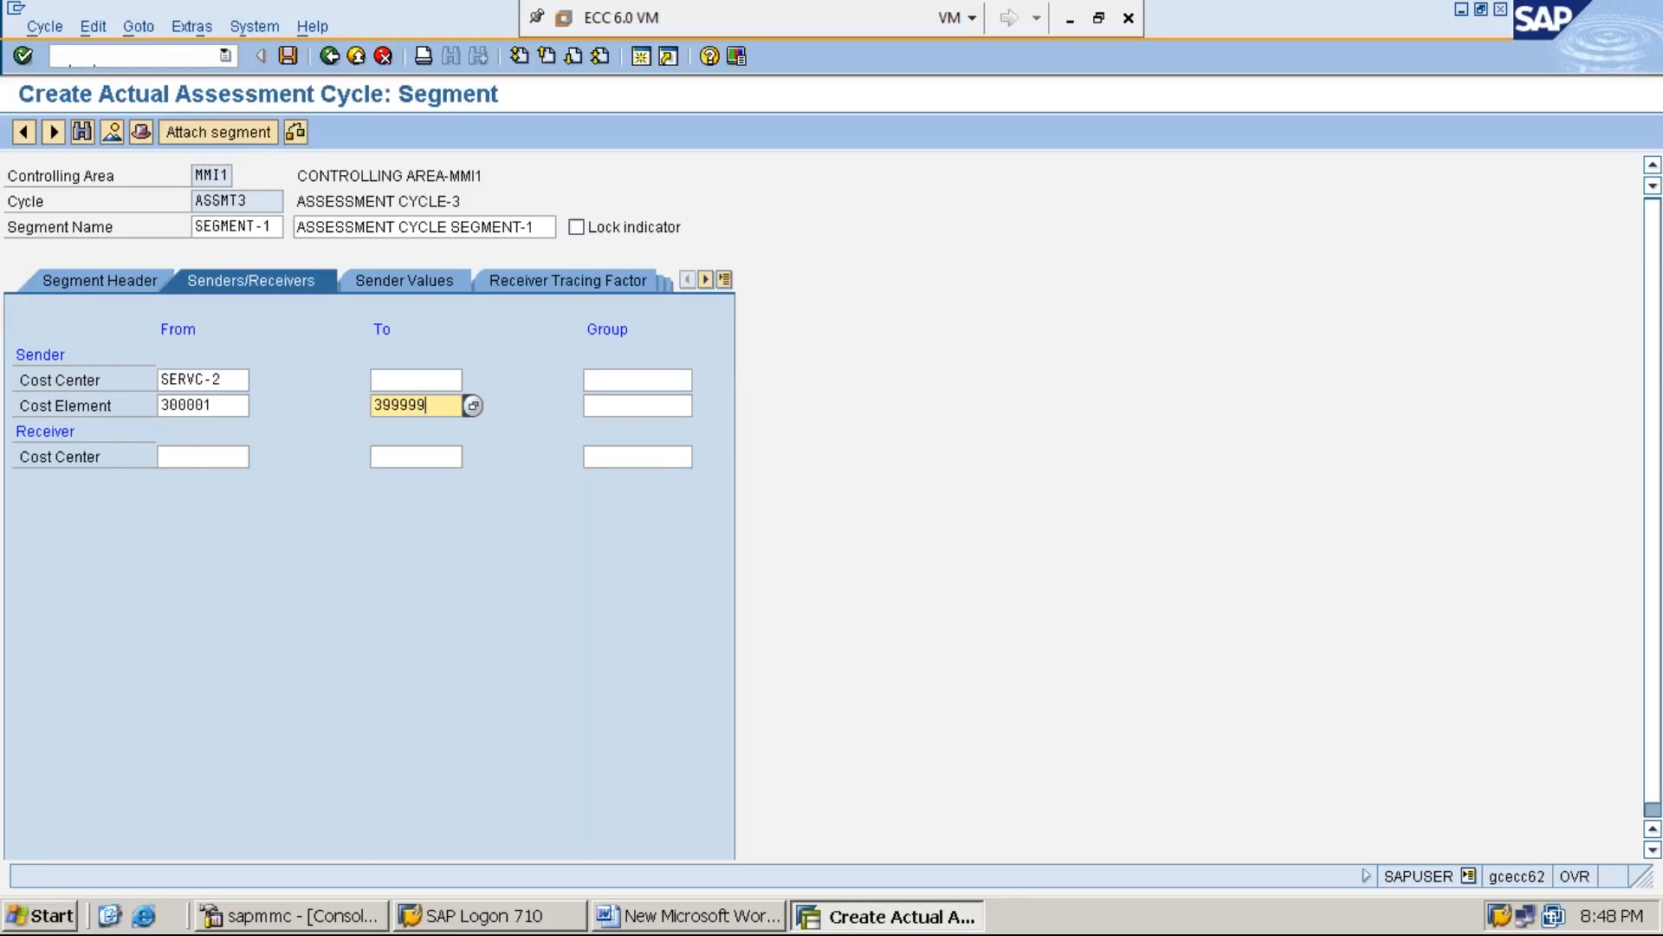
Look over the empty receiver cost center range and the section C notes in the Word document, and return to the SAP segment
left_click(185, 457)
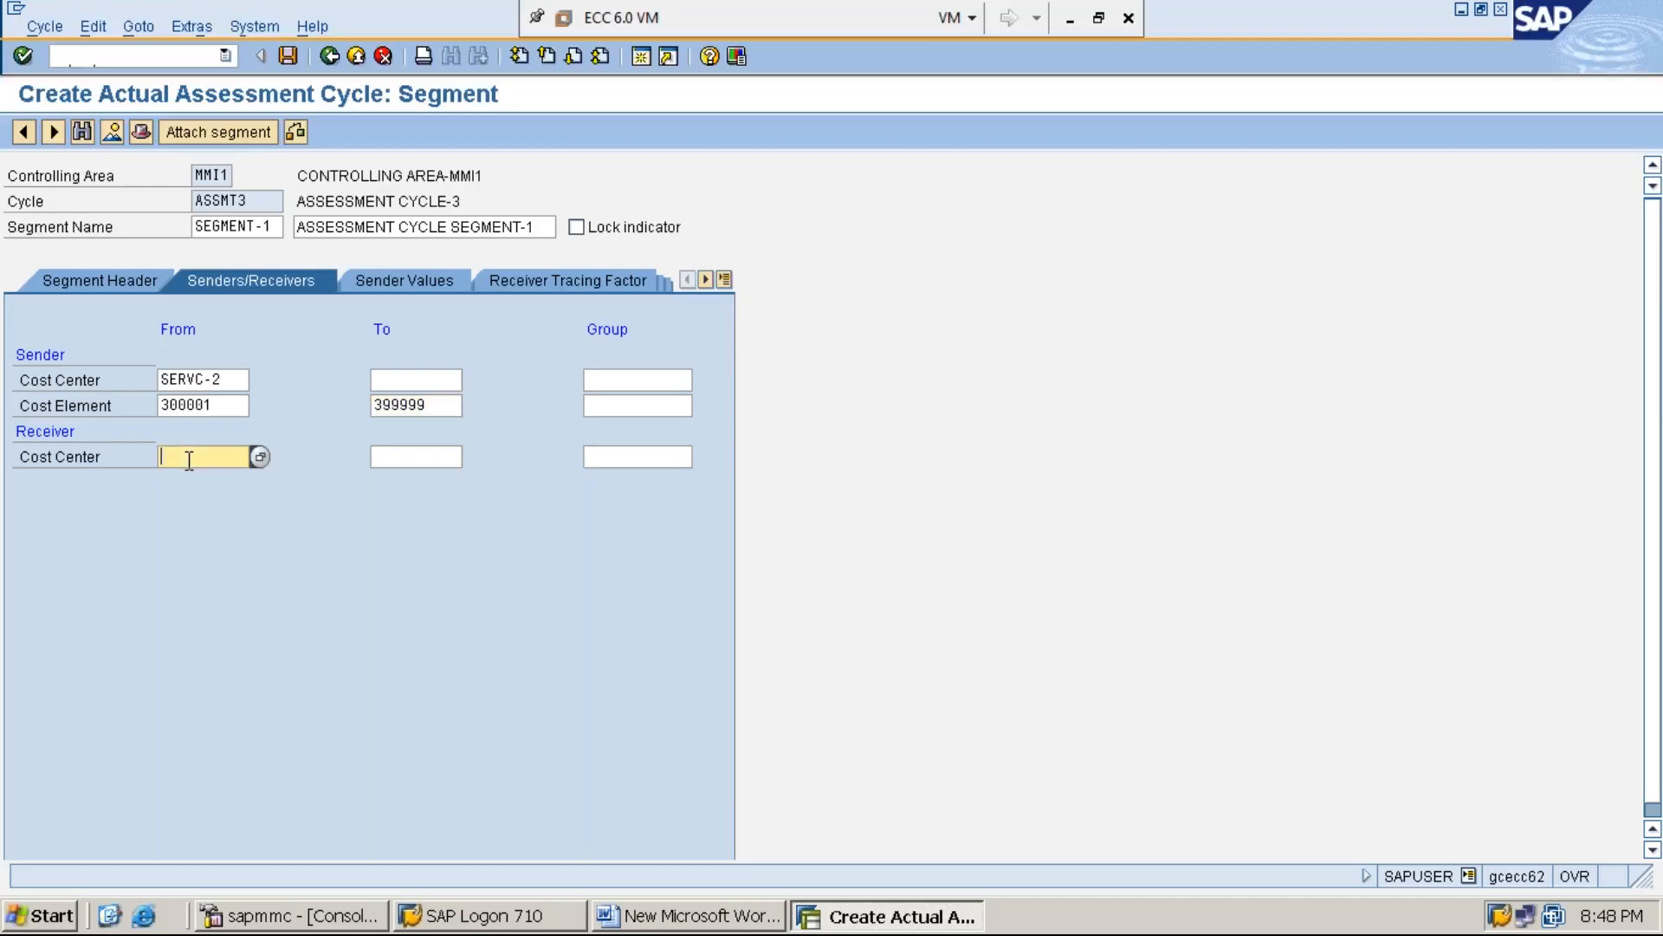
left_click(404, 457)
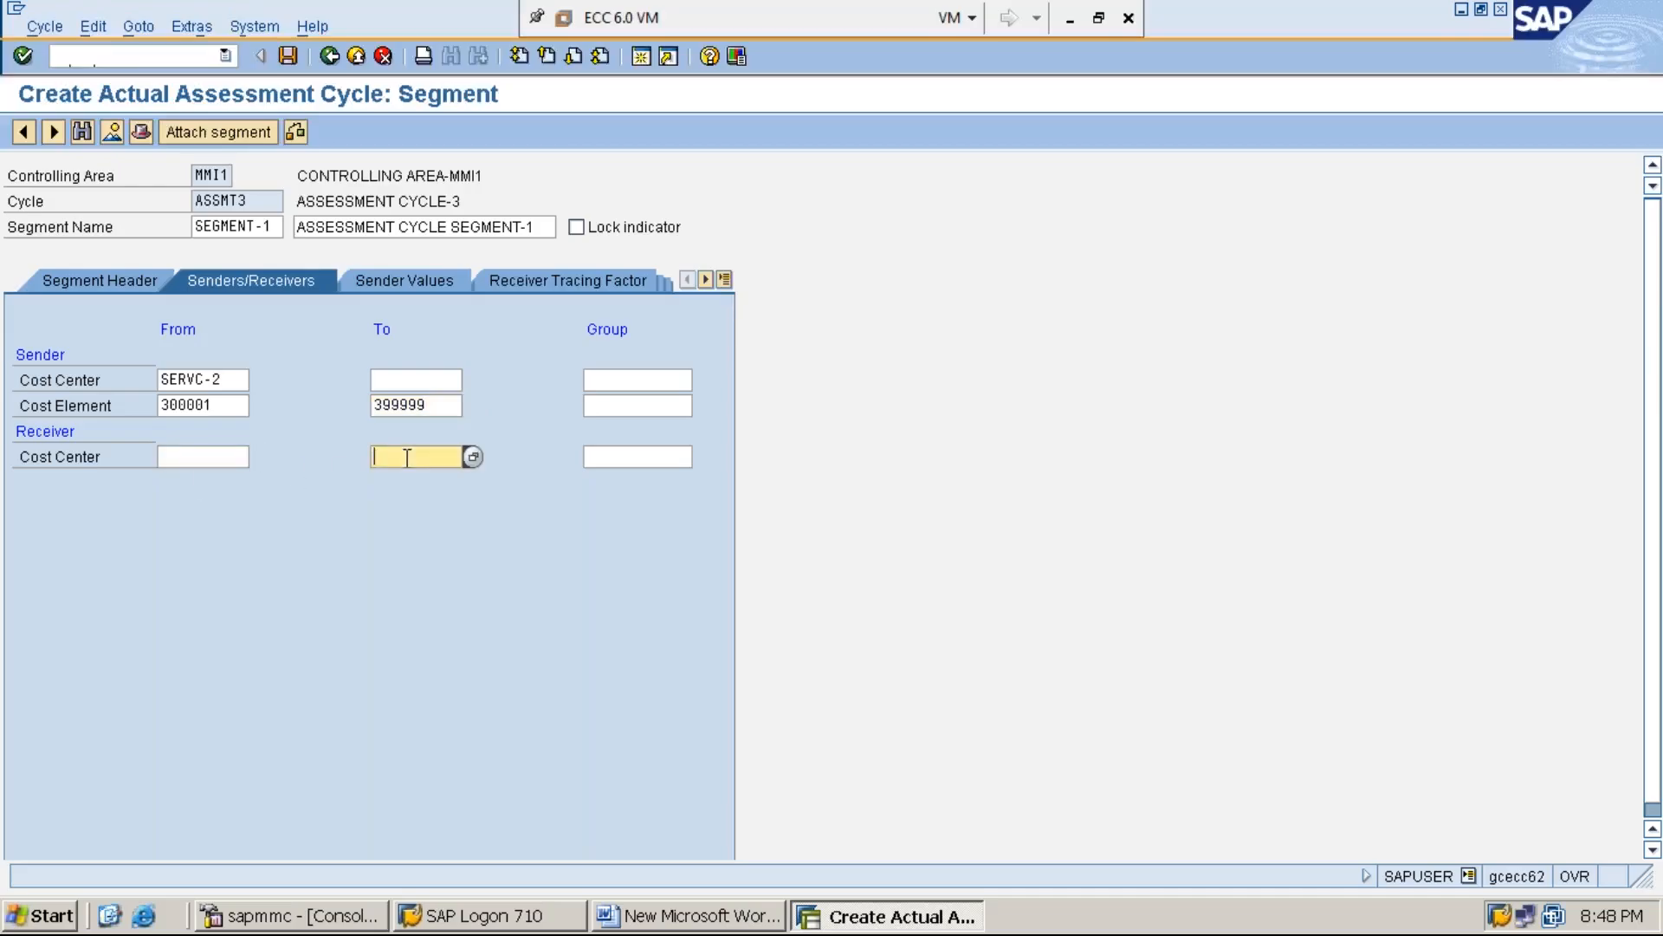
left_click(194, 458)
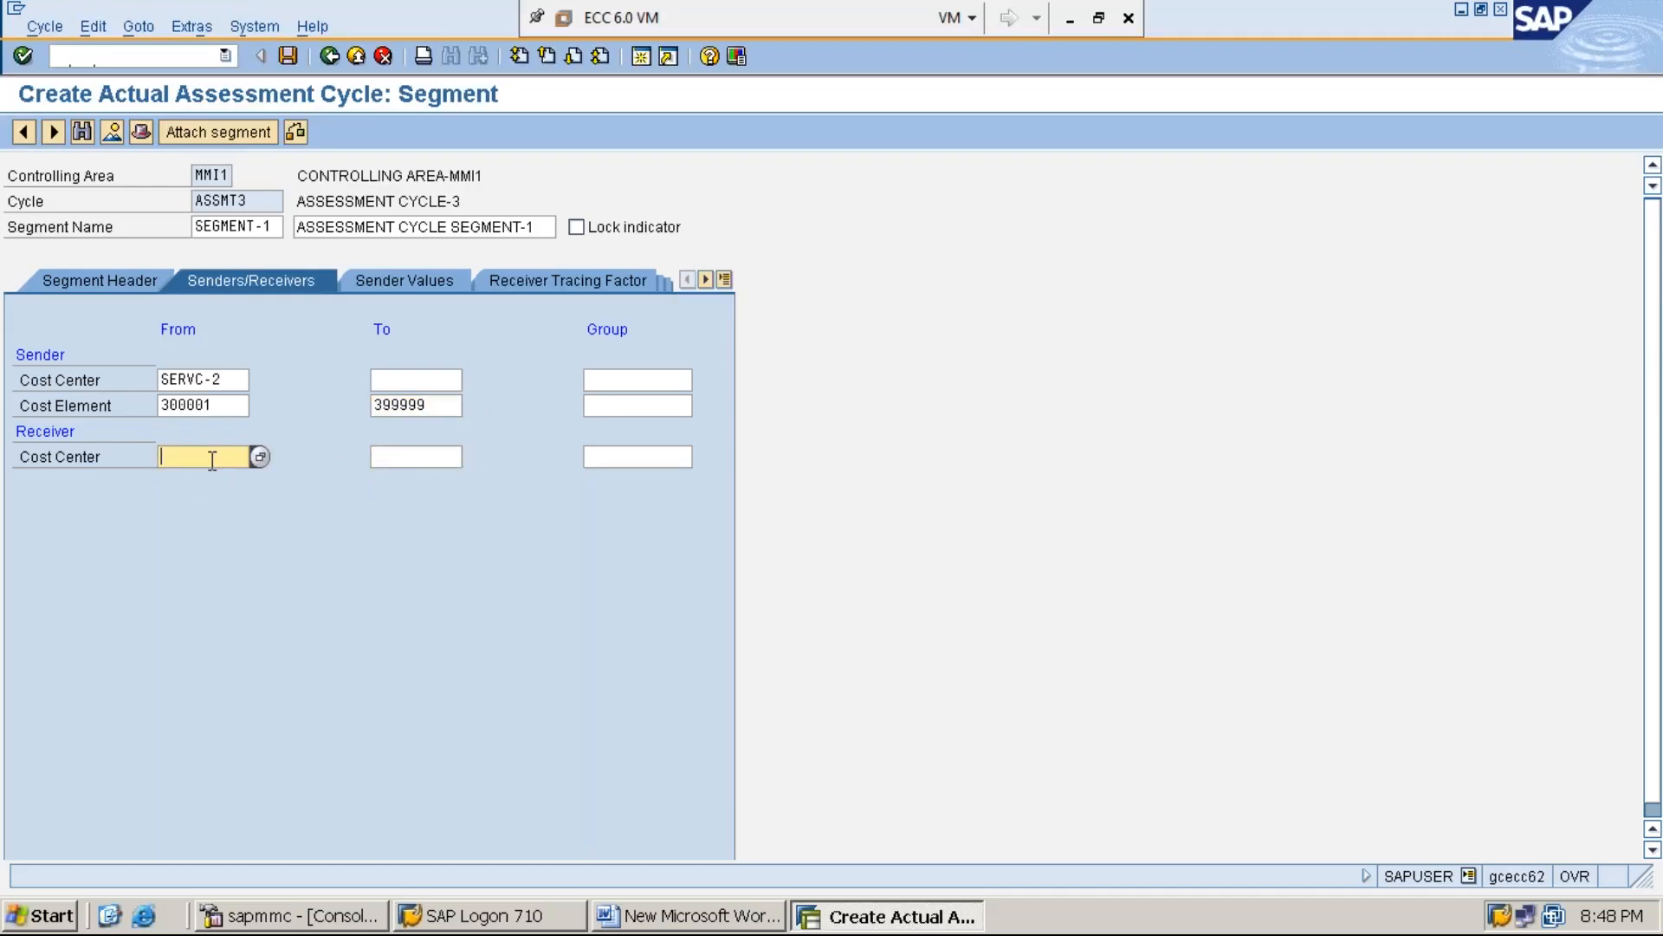
left_click(402, 459)
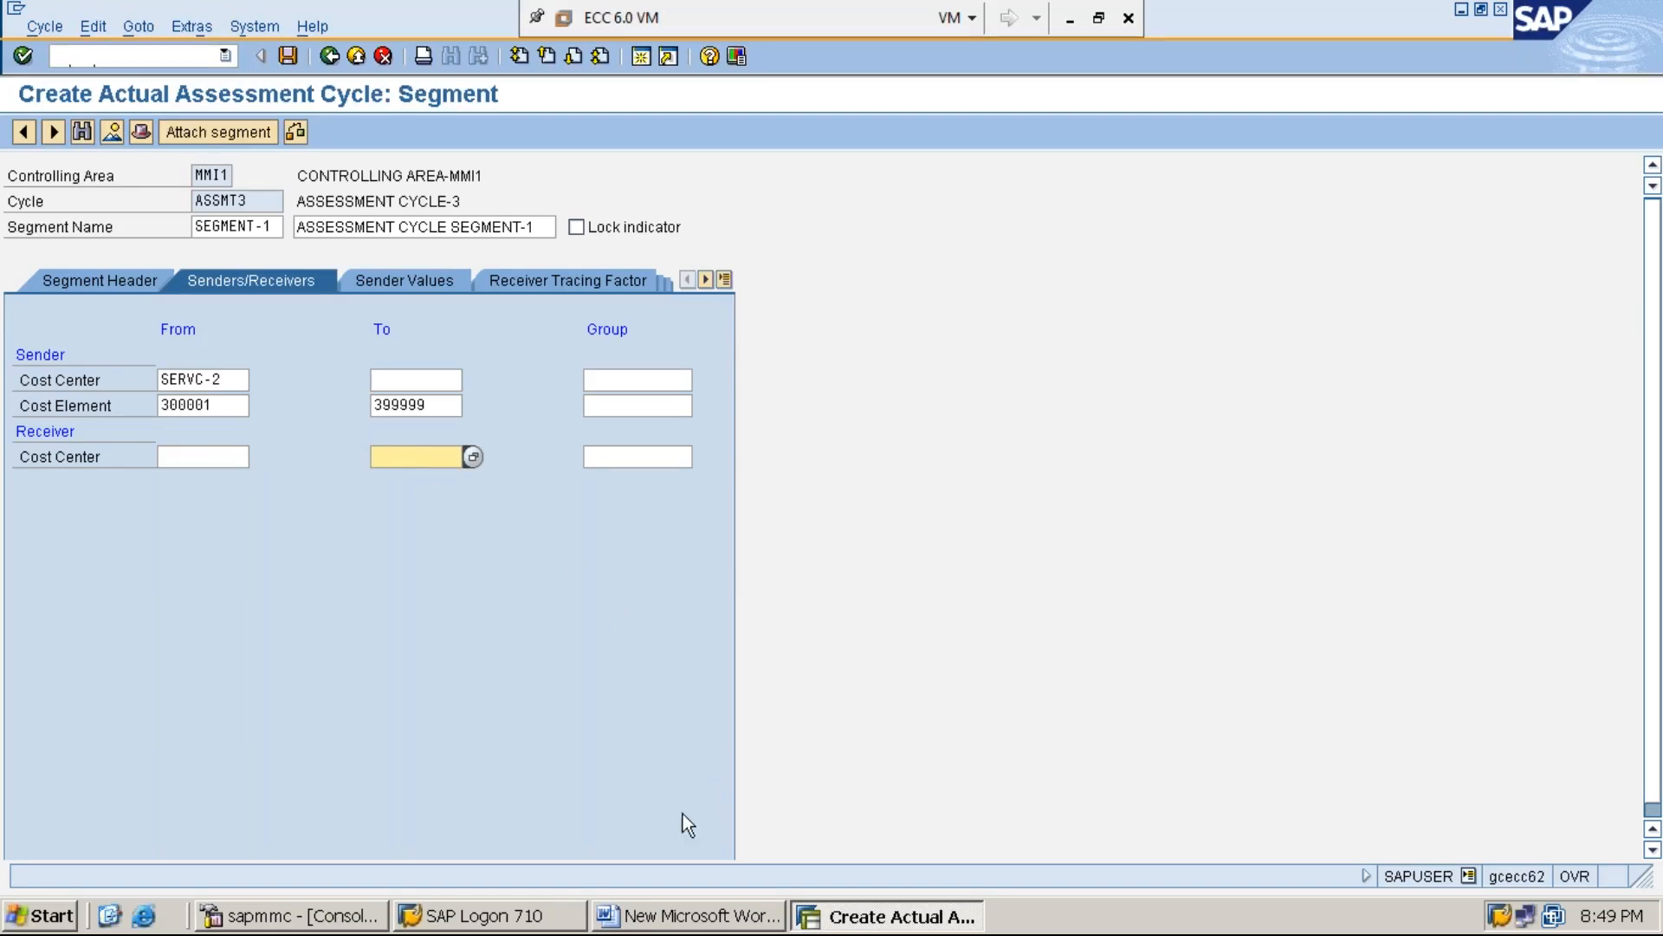
left_click(689, 921)
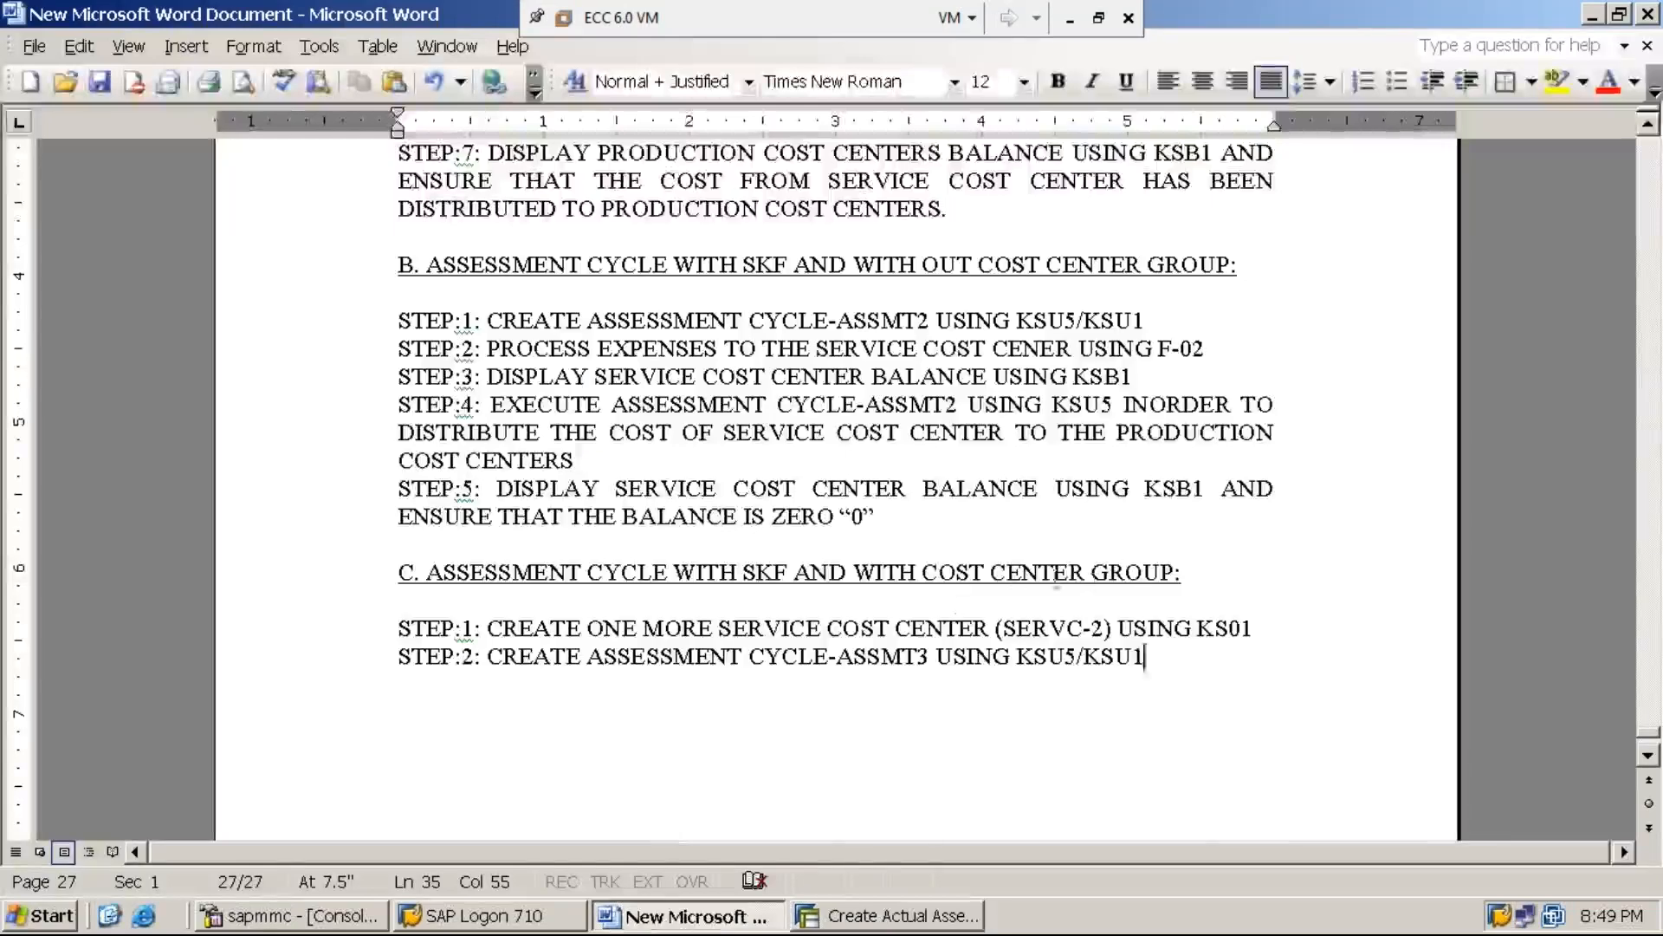
left_click(888, 918)
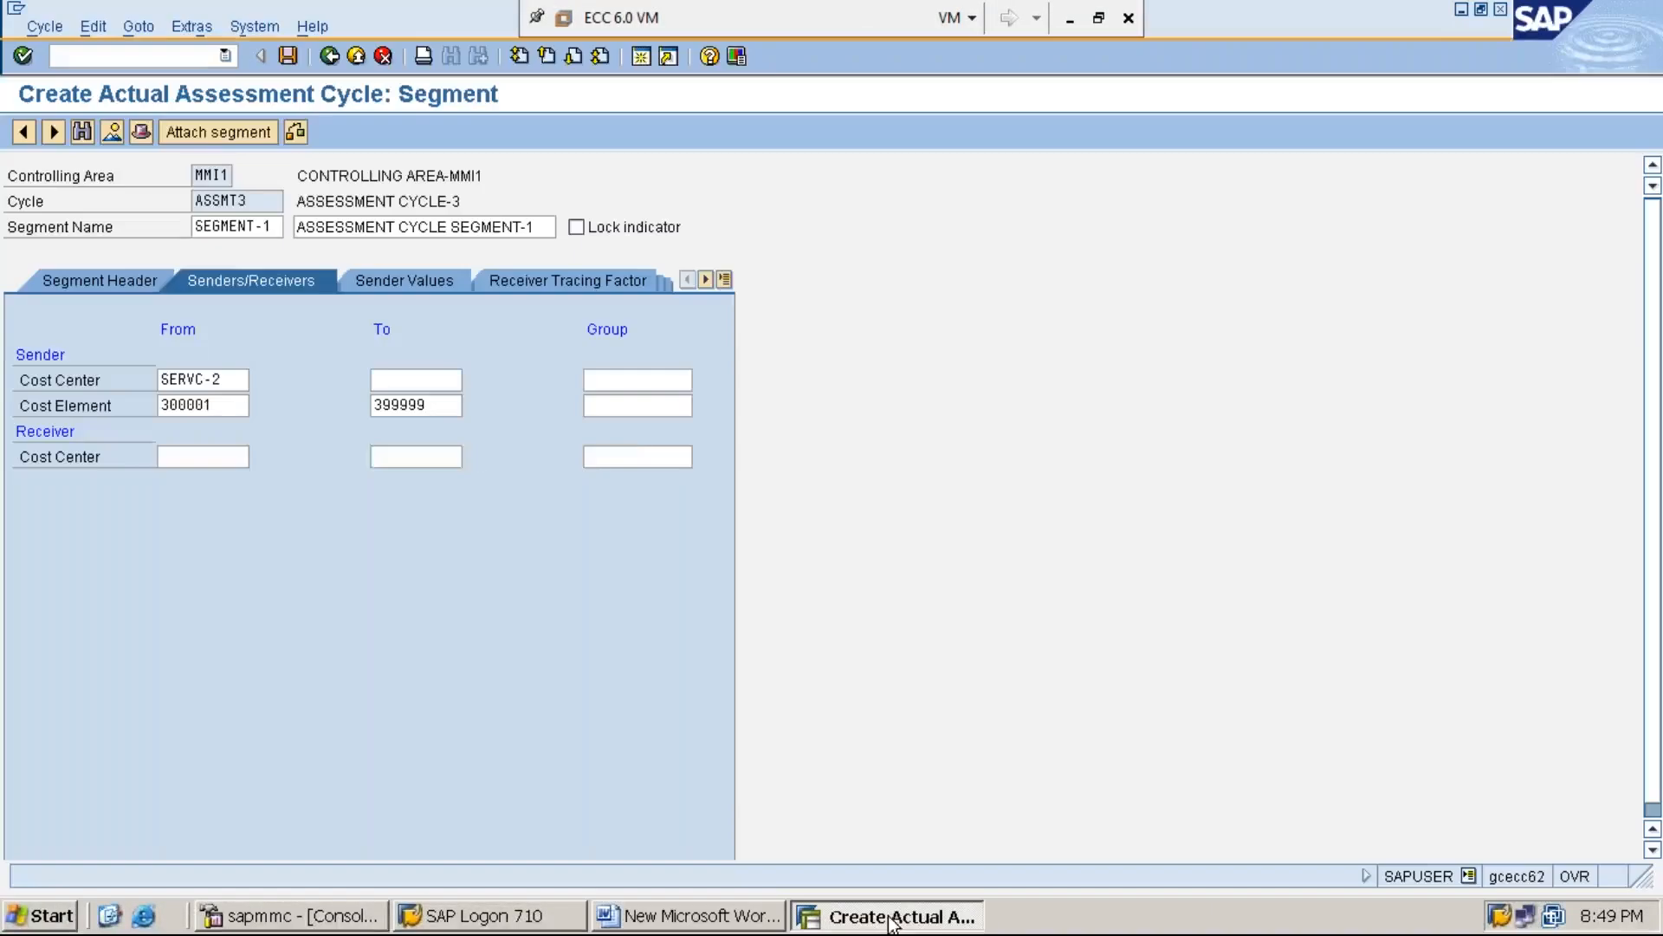
Choose the cost center group RECEIVERS3 as the segment's receiver group
left_click(634, 459)
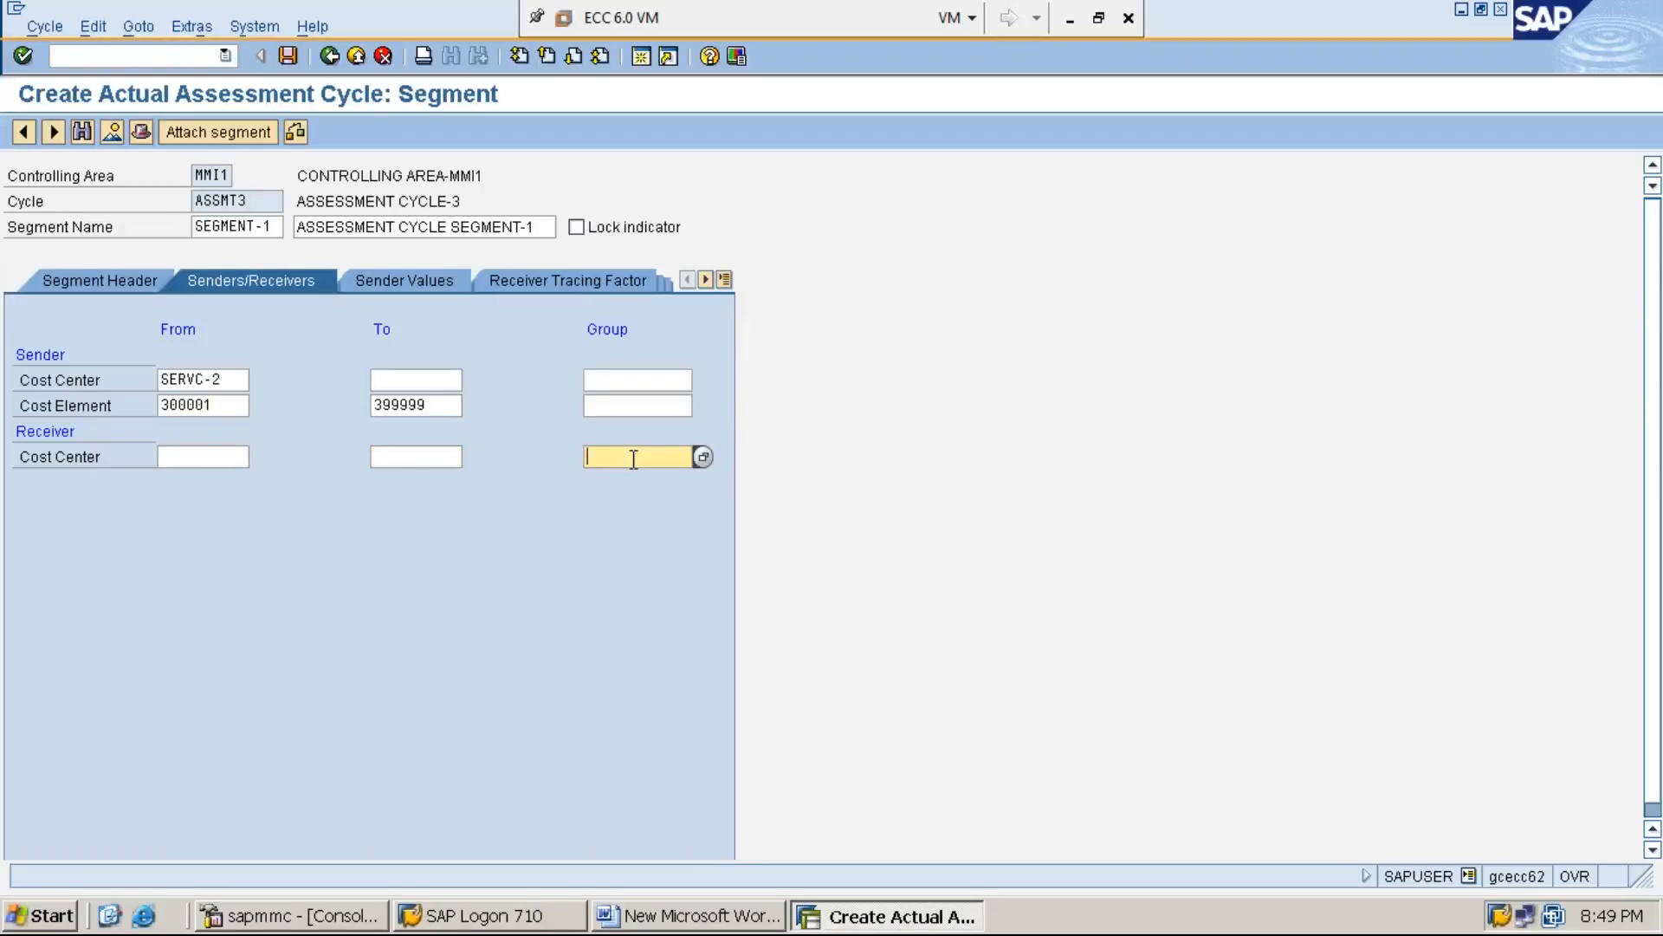
left_click(704, 457)
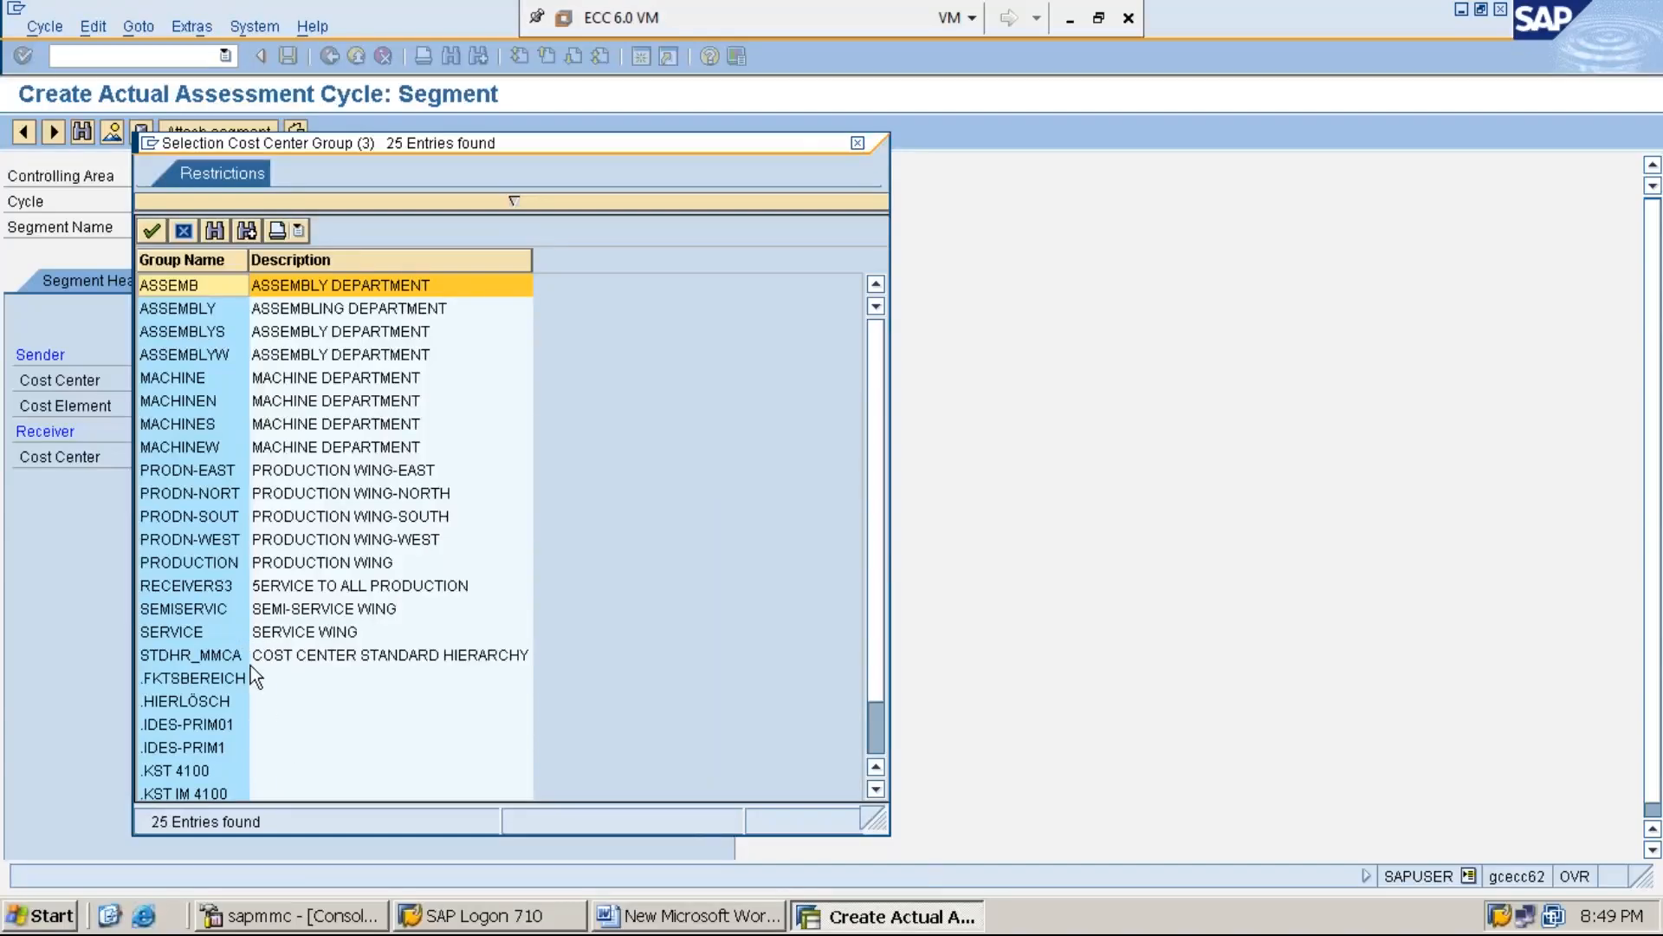
left_click(318, 586)
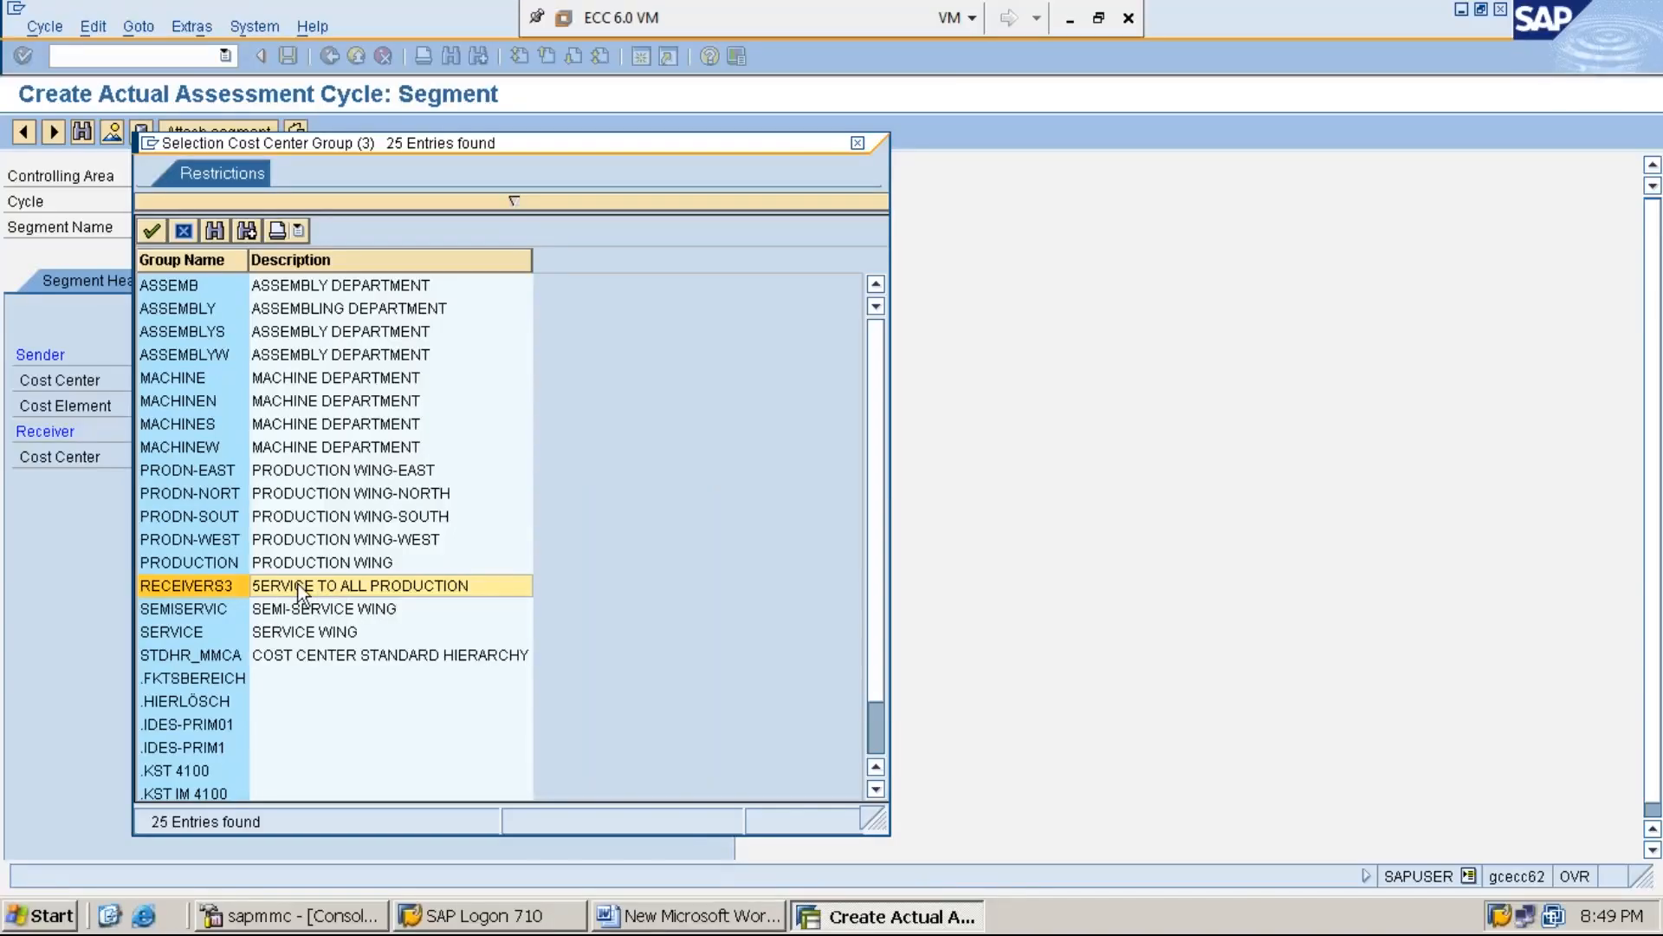
double_click(350, 586)
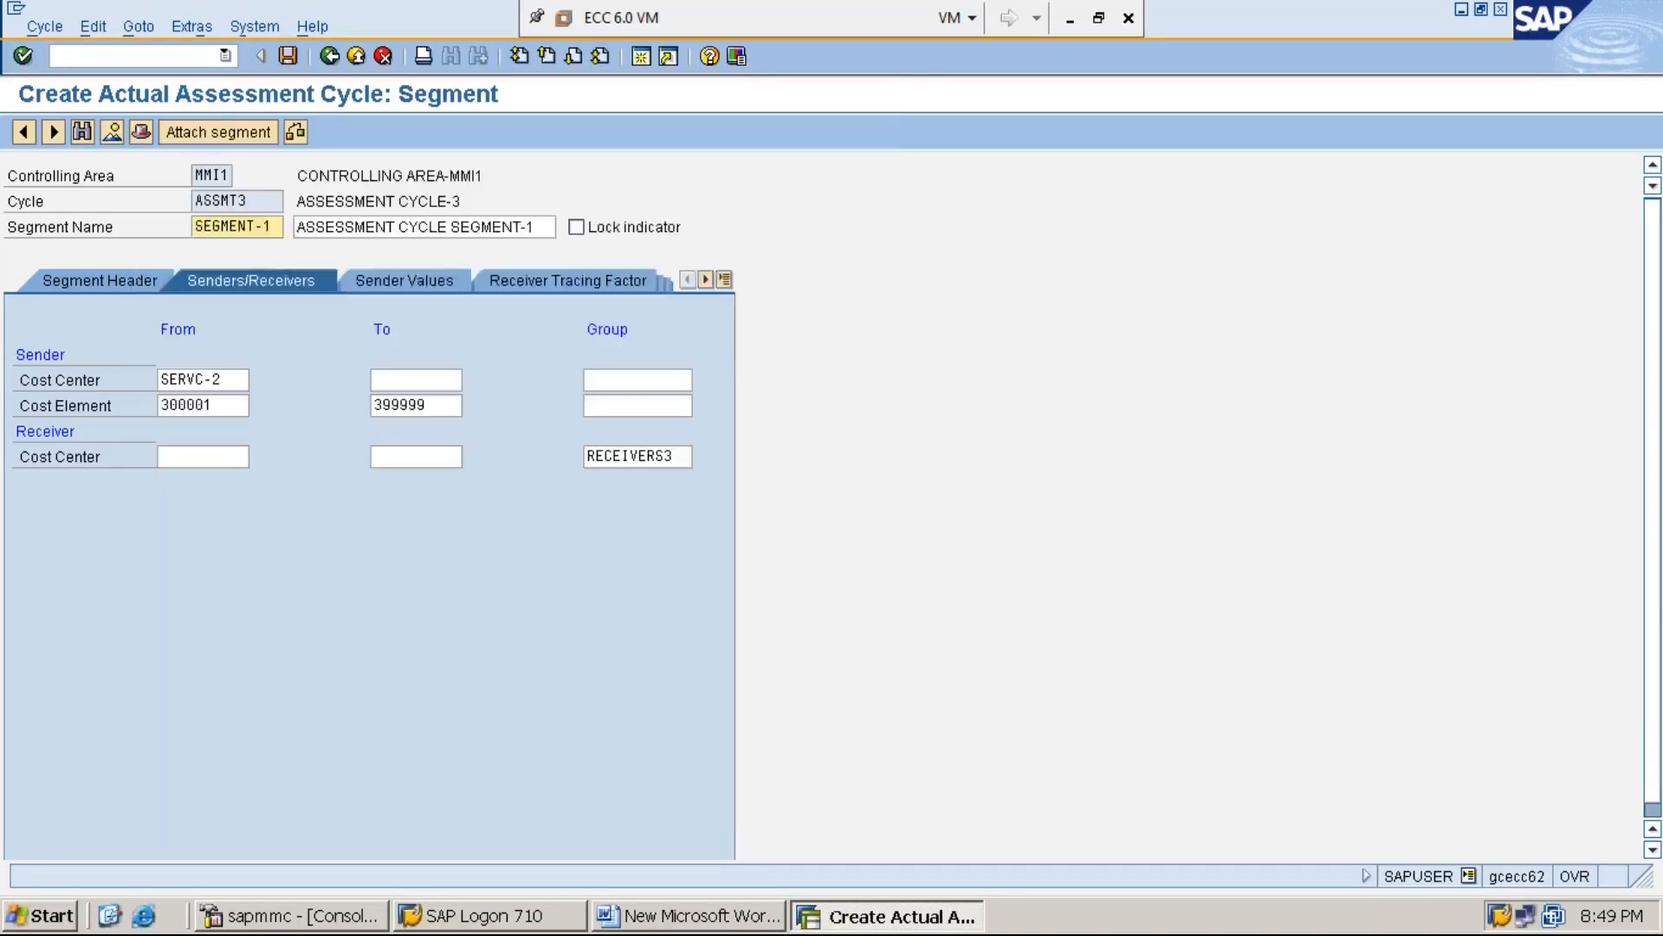
left_click(682, 456)
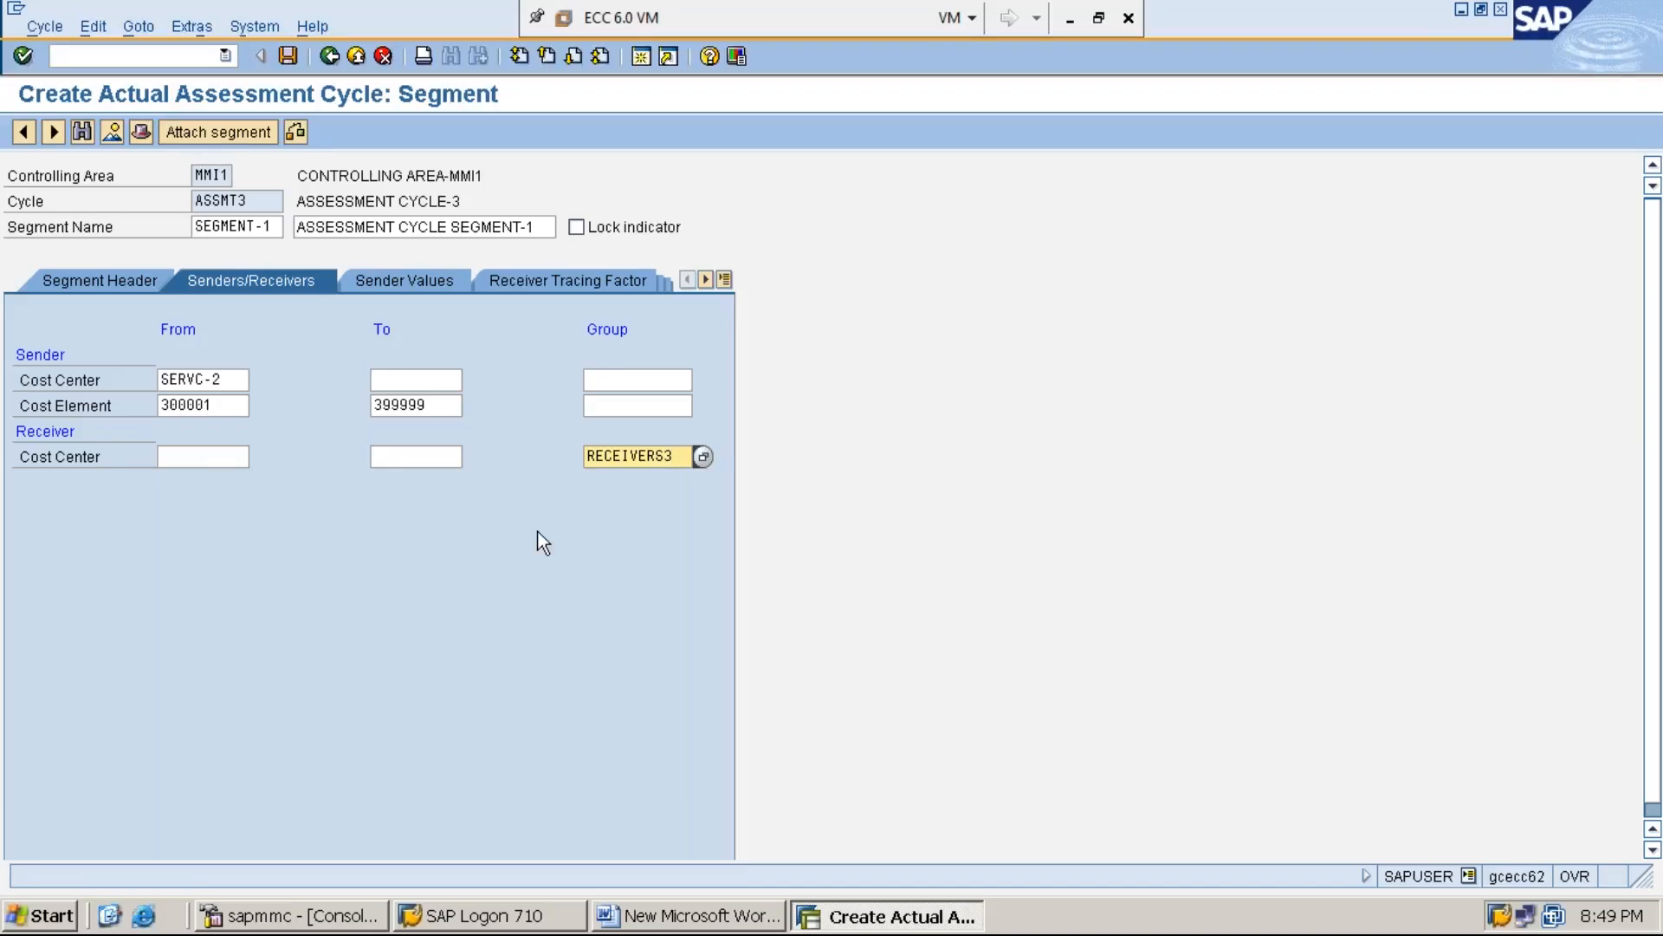
Set the version in the segment's sender values selection criteria to 0
left_click(404, 285)
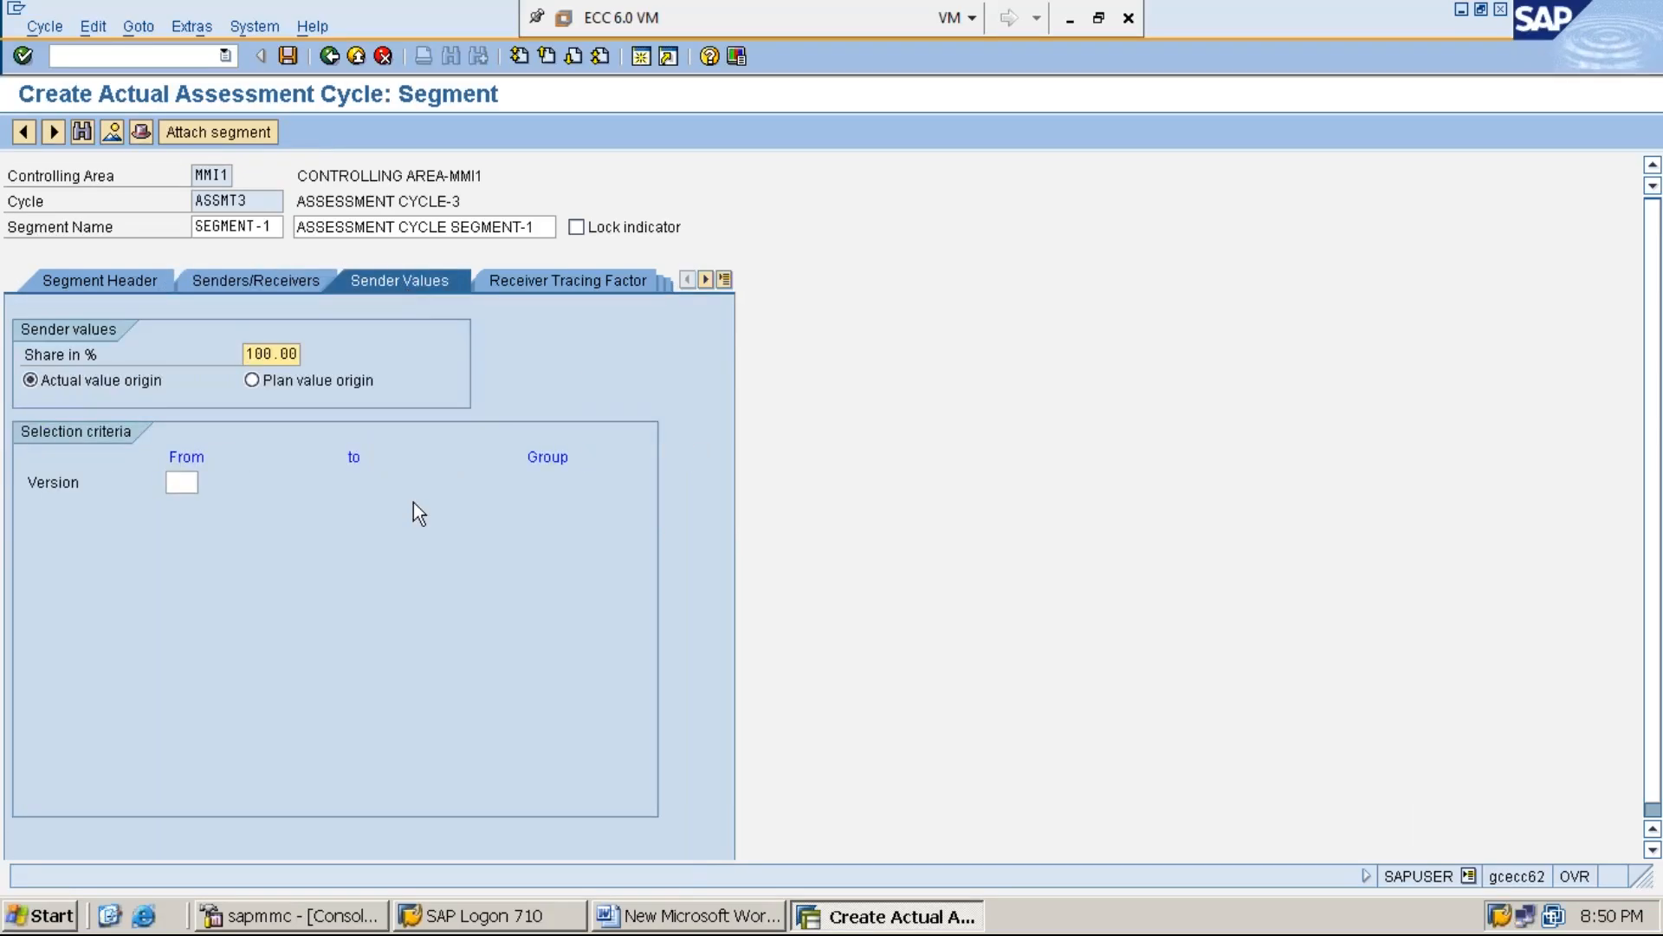
left_click(185, 484)
type("0")
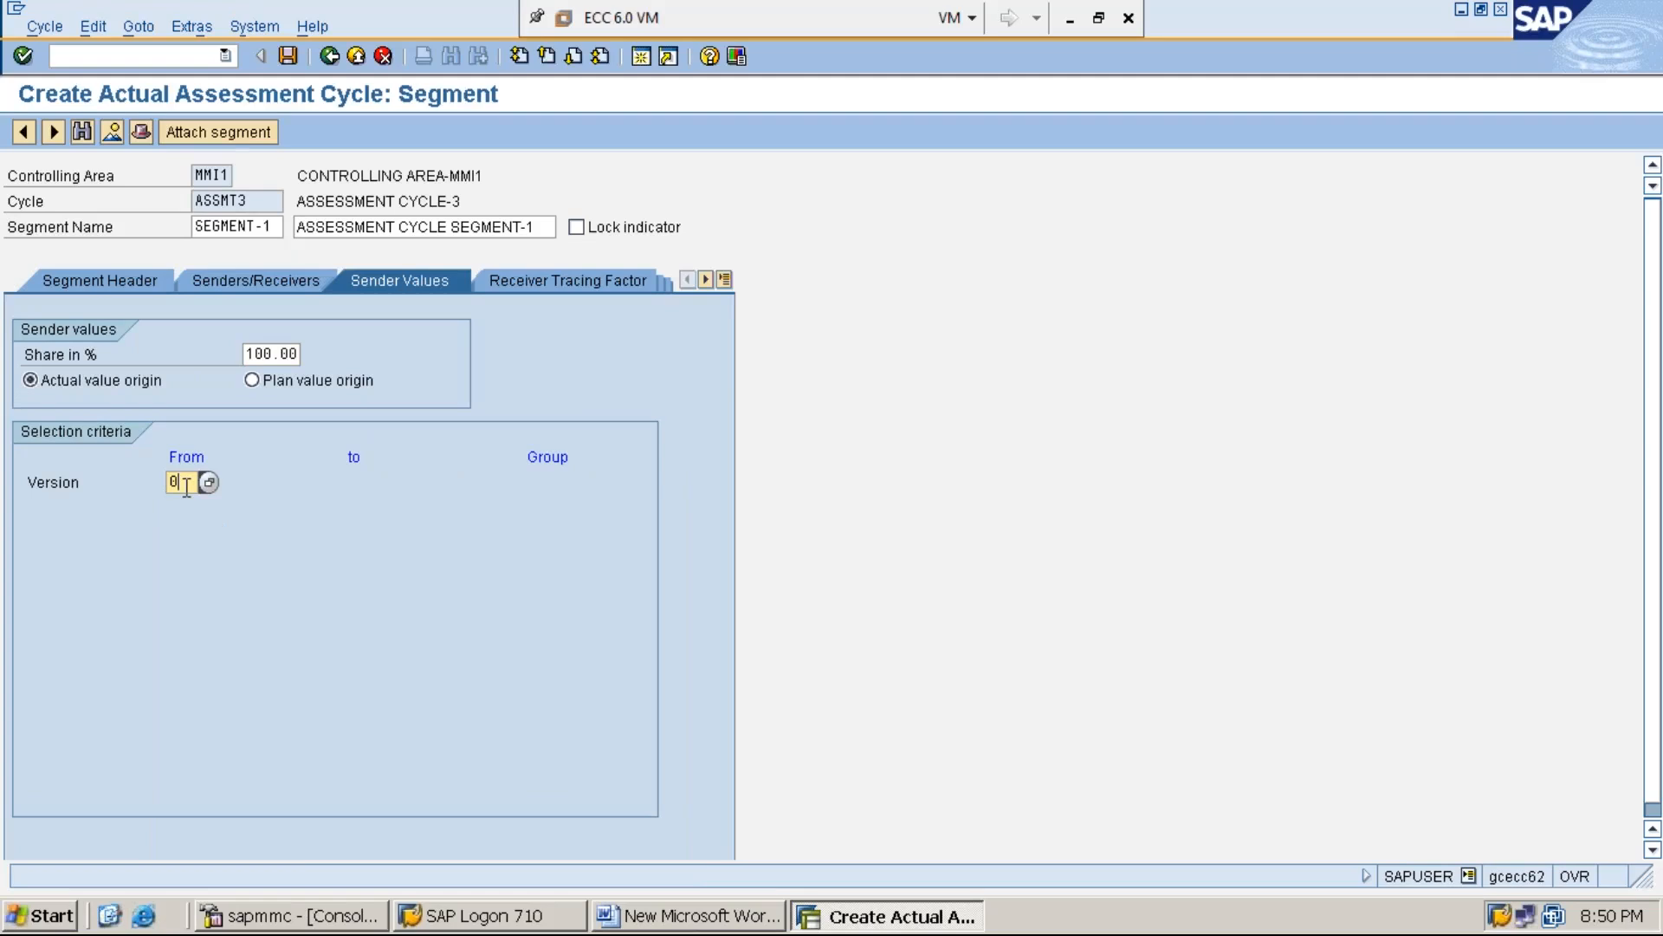
Set the receiver tracing factor's version to 0 and pick the statistical key figure starting with M
left_click(584, 284)
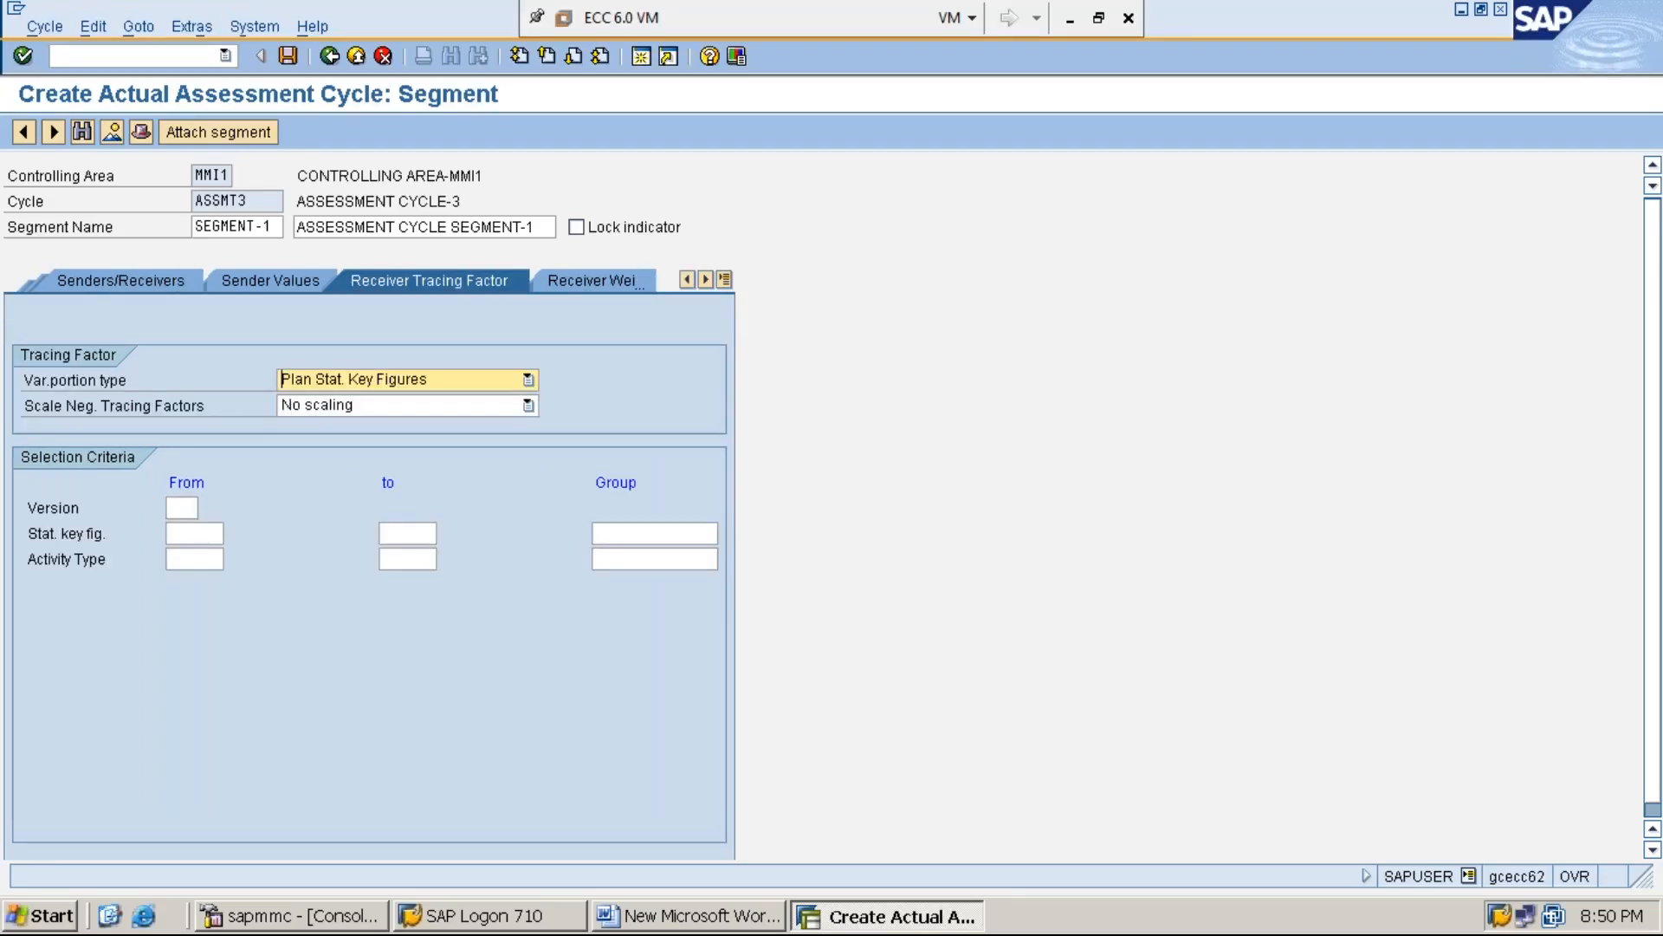
left_click(179, 509)
type("0")
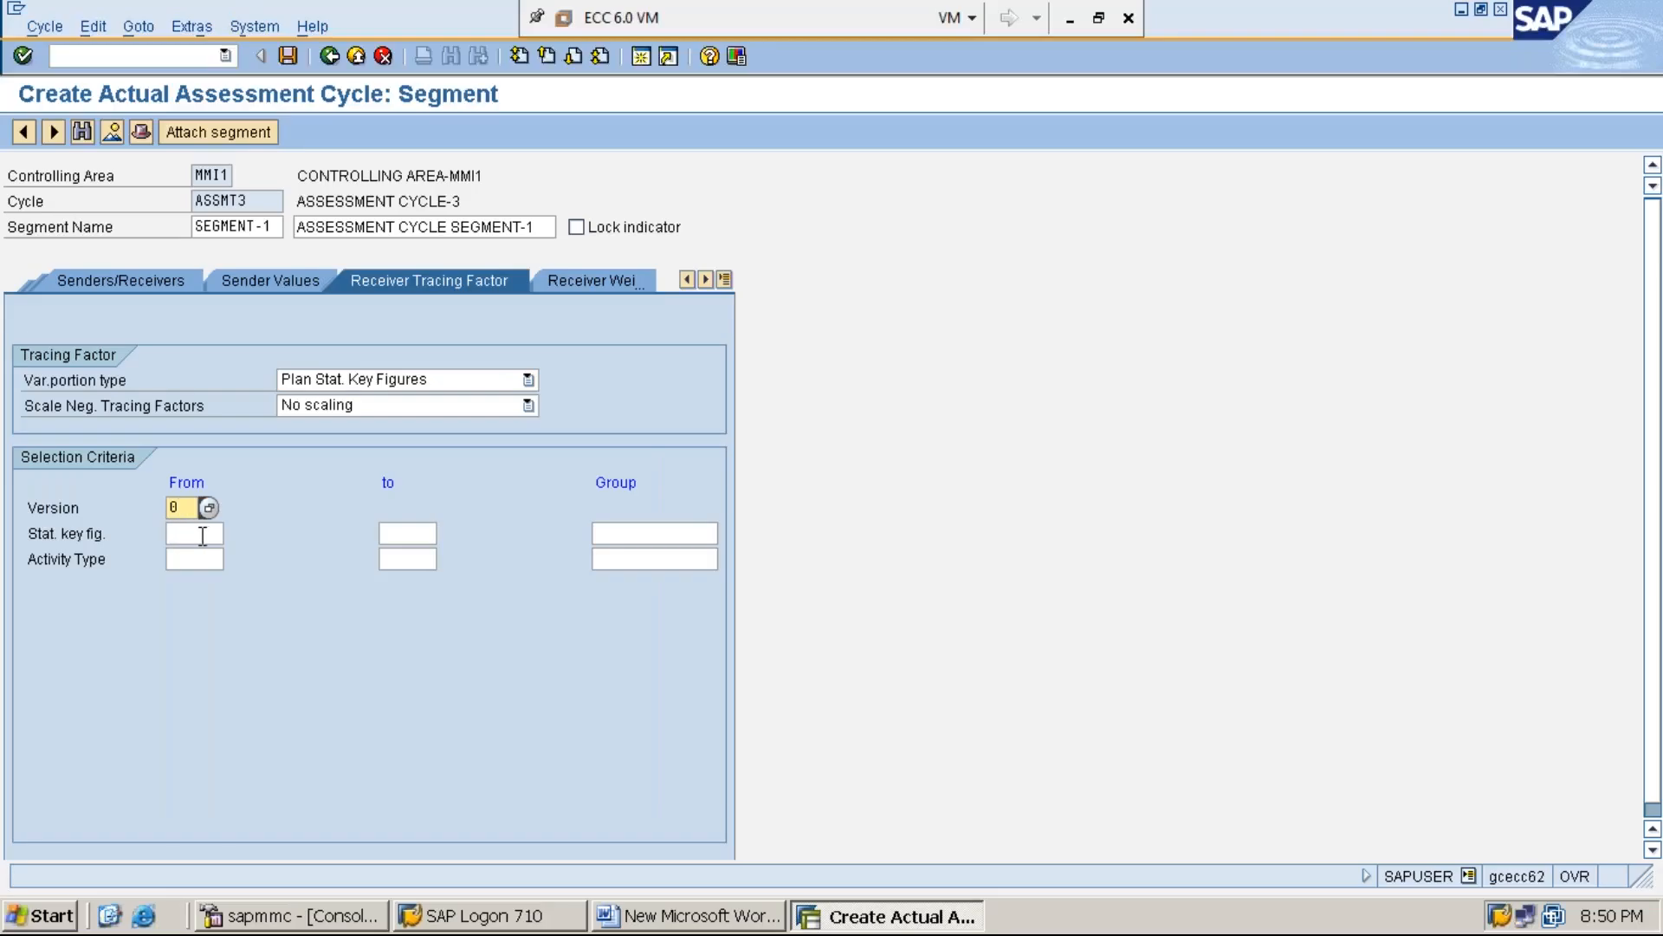
left_click(204, 535)
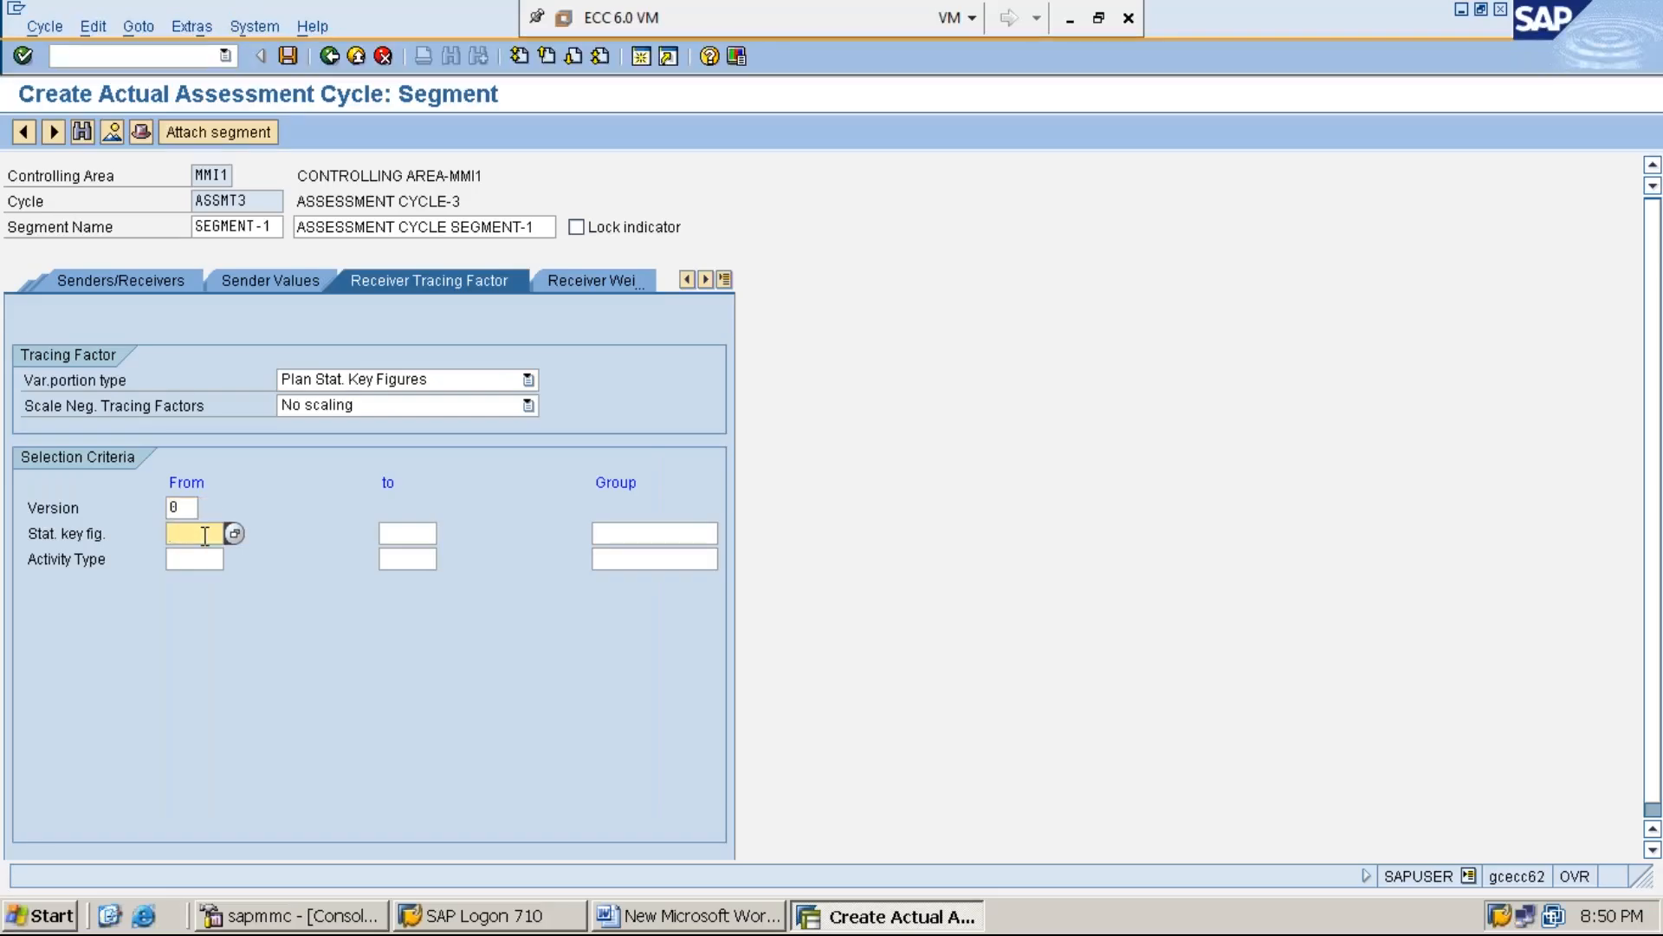
type("M")
key("Down")
key("Return")
Return to the segment's senders and receivers and run the formal check on the cycle
left_click(144, 286)
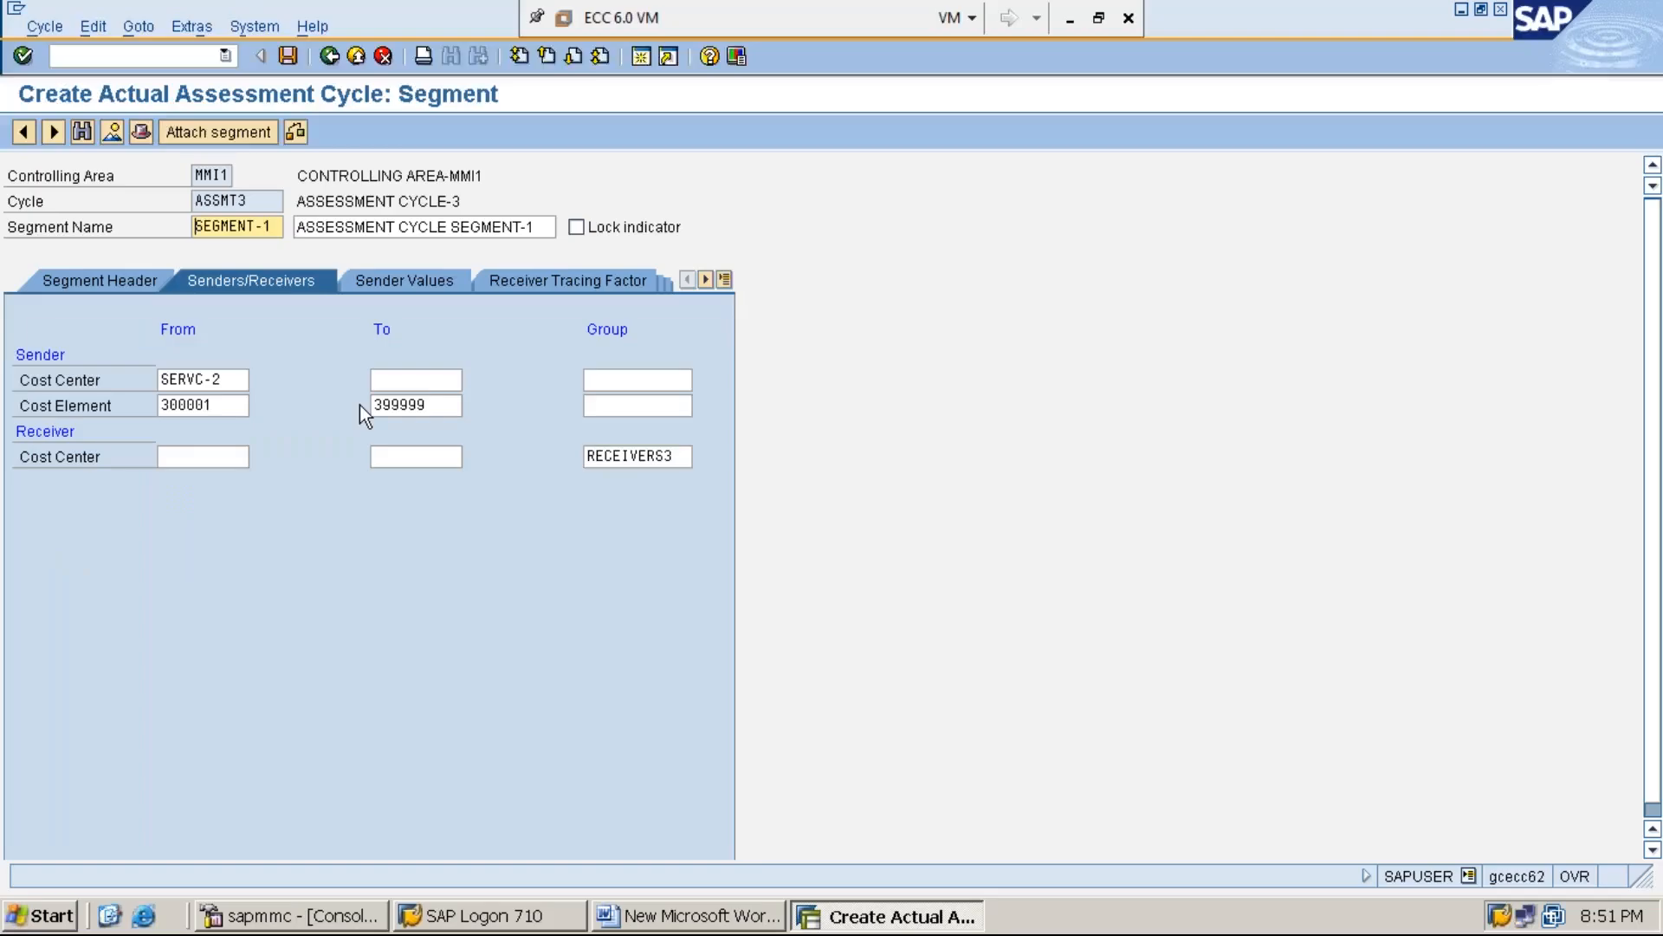
left_click(296, 137)
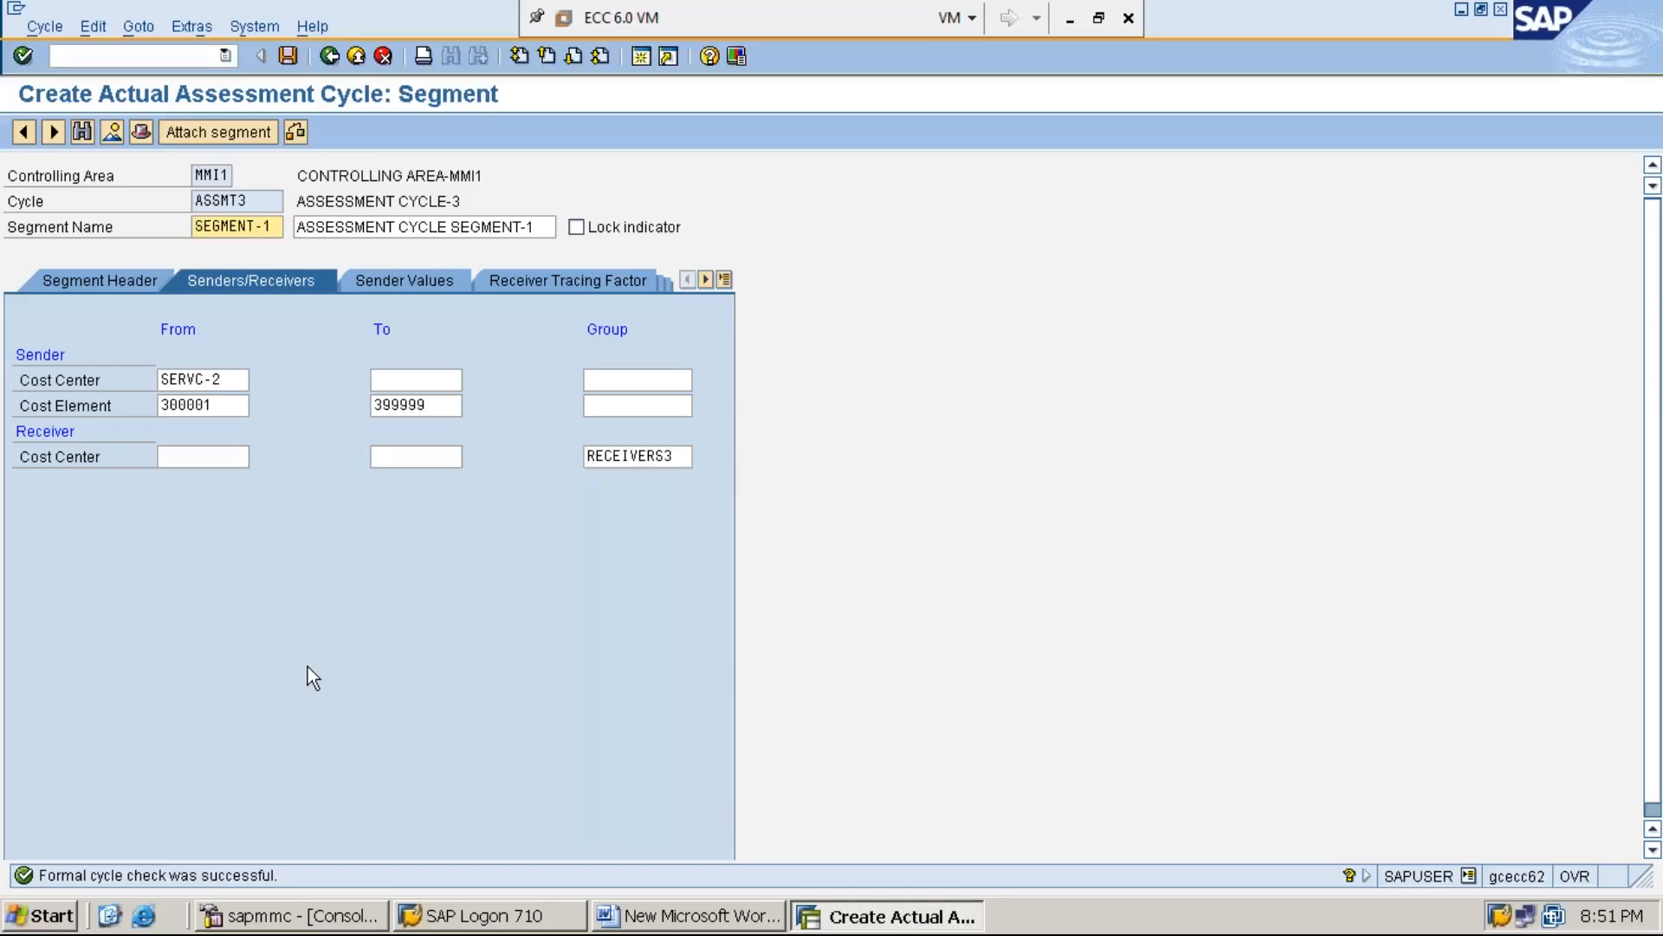
Save cycle ASSMT3 under the proposed customizing request and minimize the virtual machine window
left_click(288, 57)
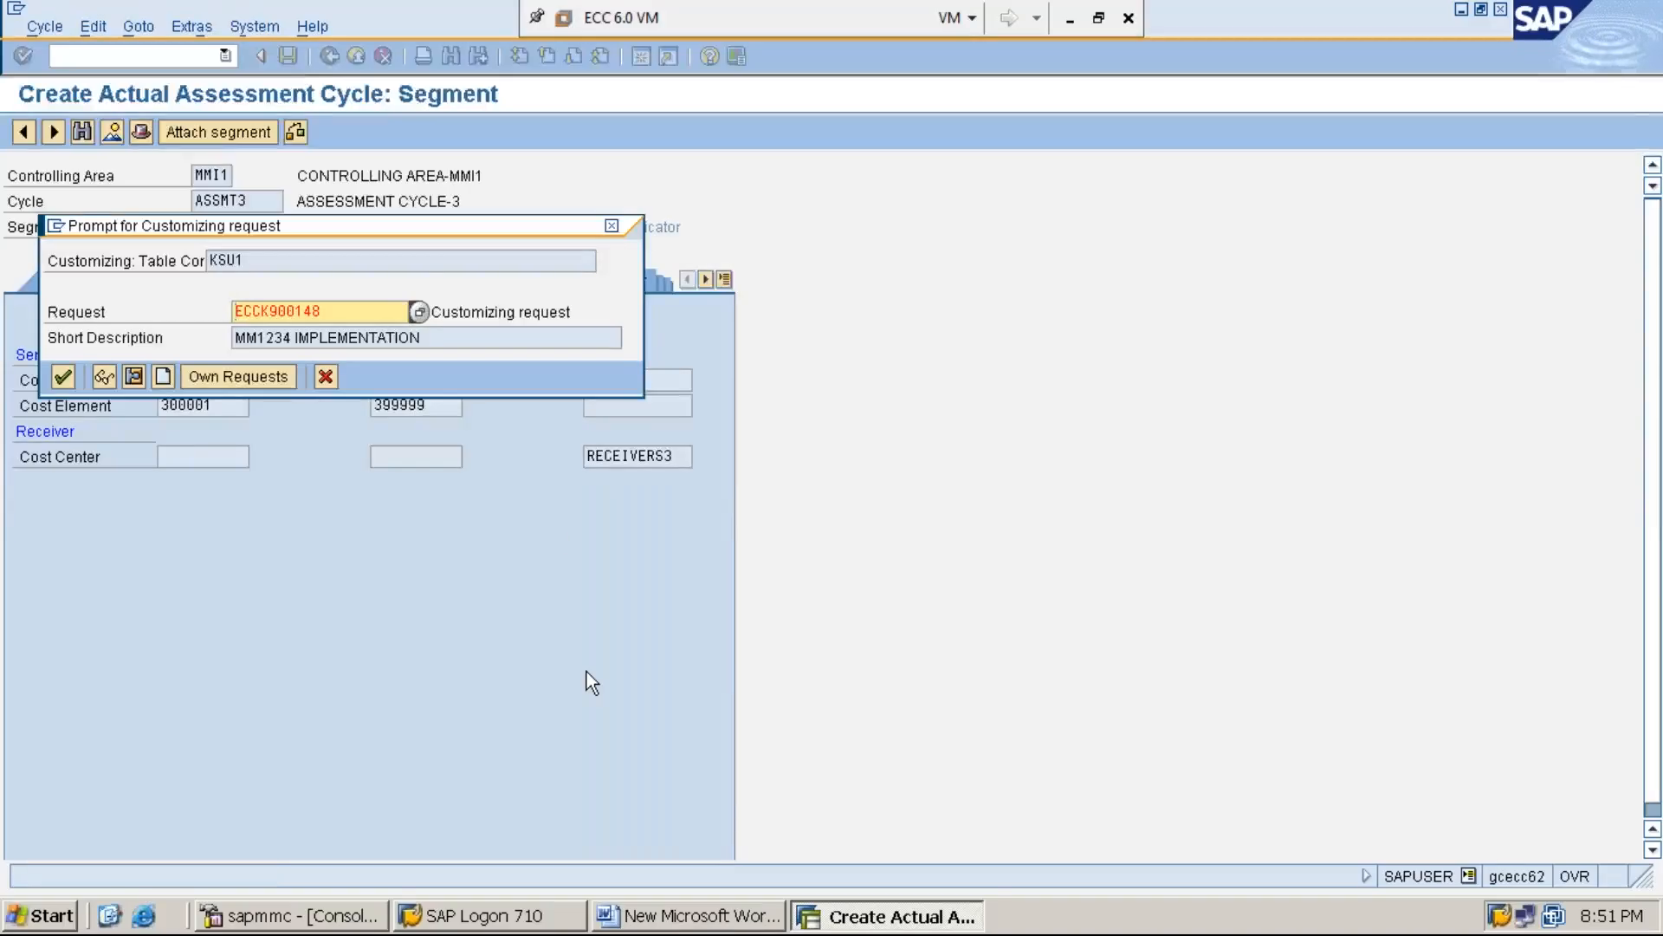
key("Return")
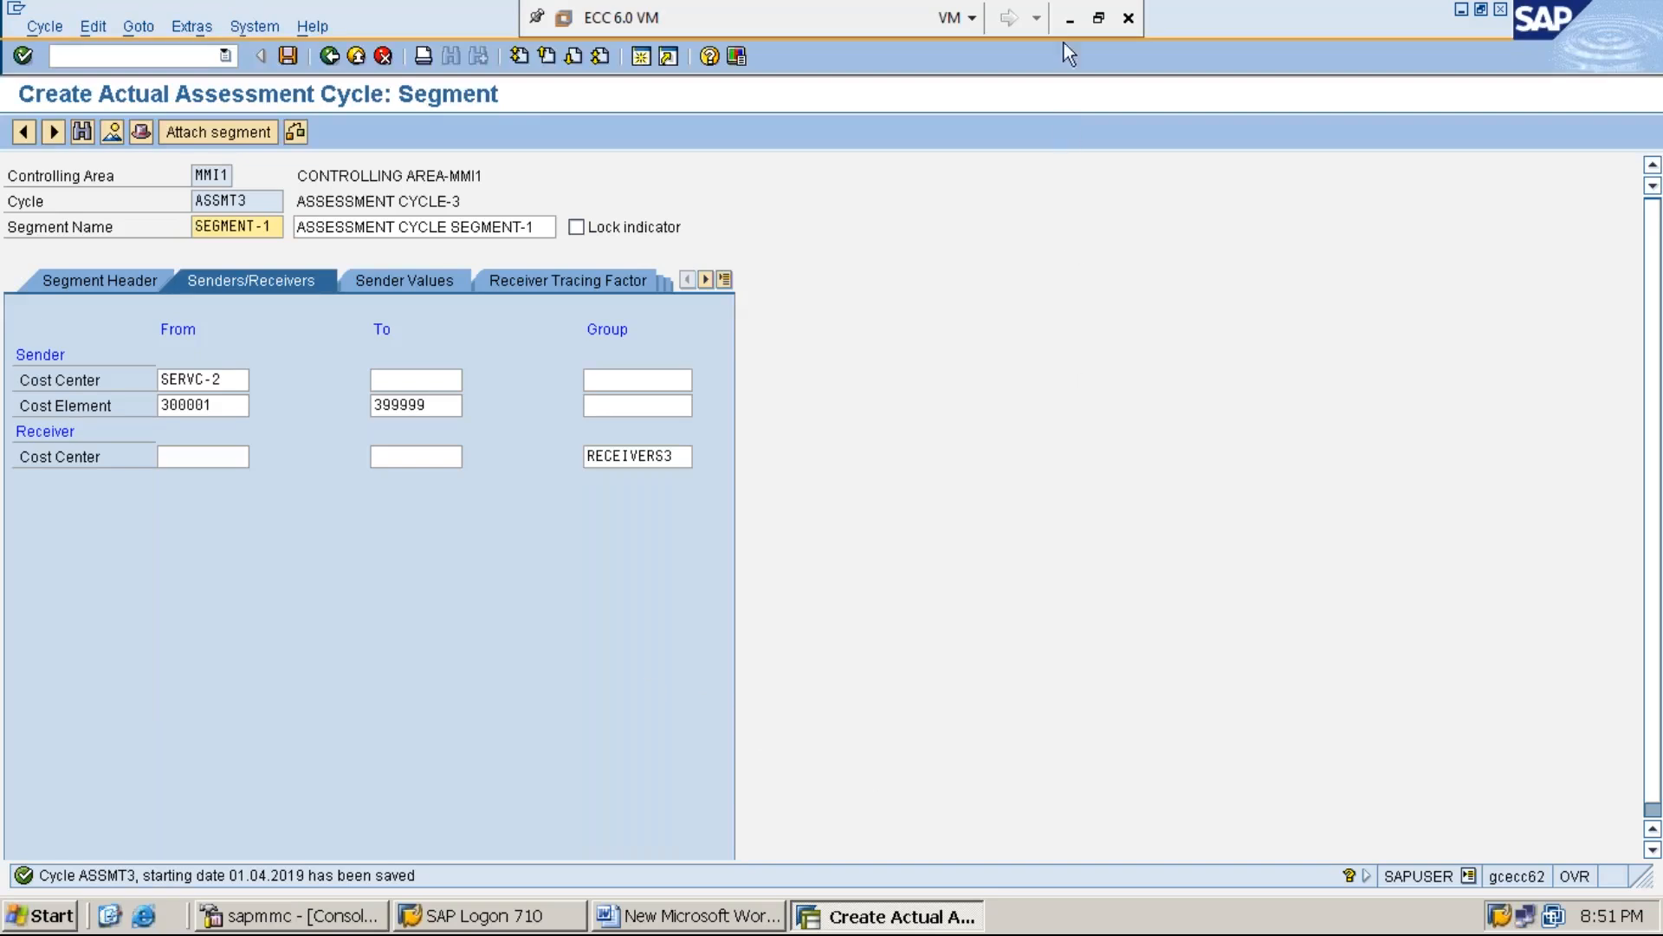
left_click(1070, 19)
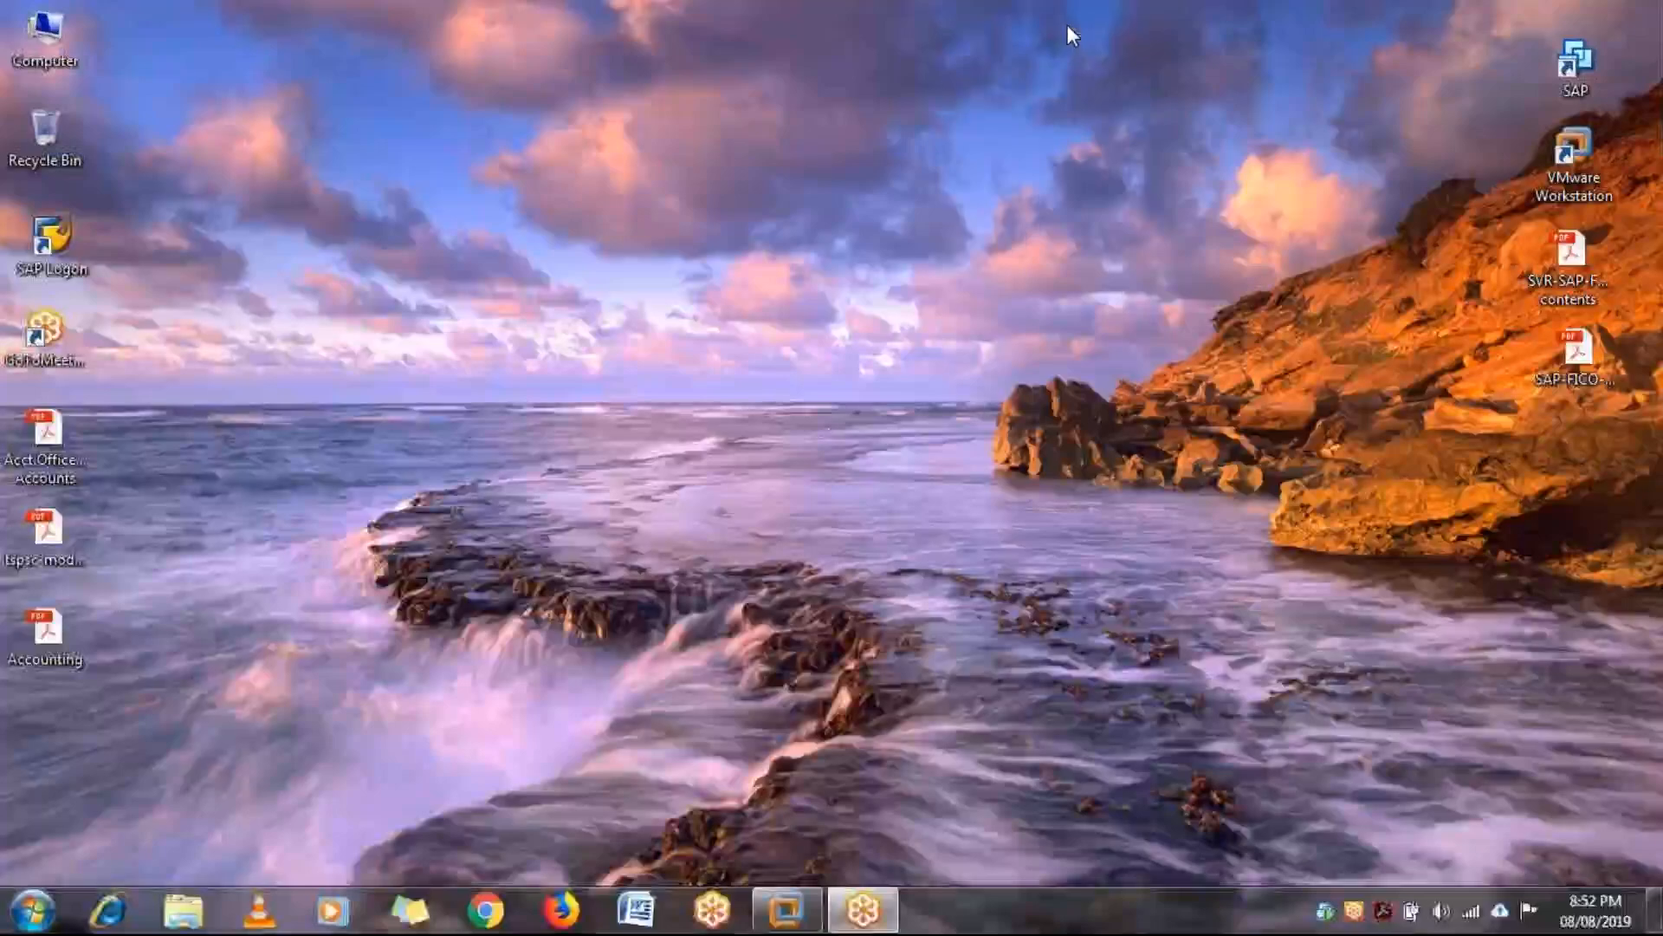
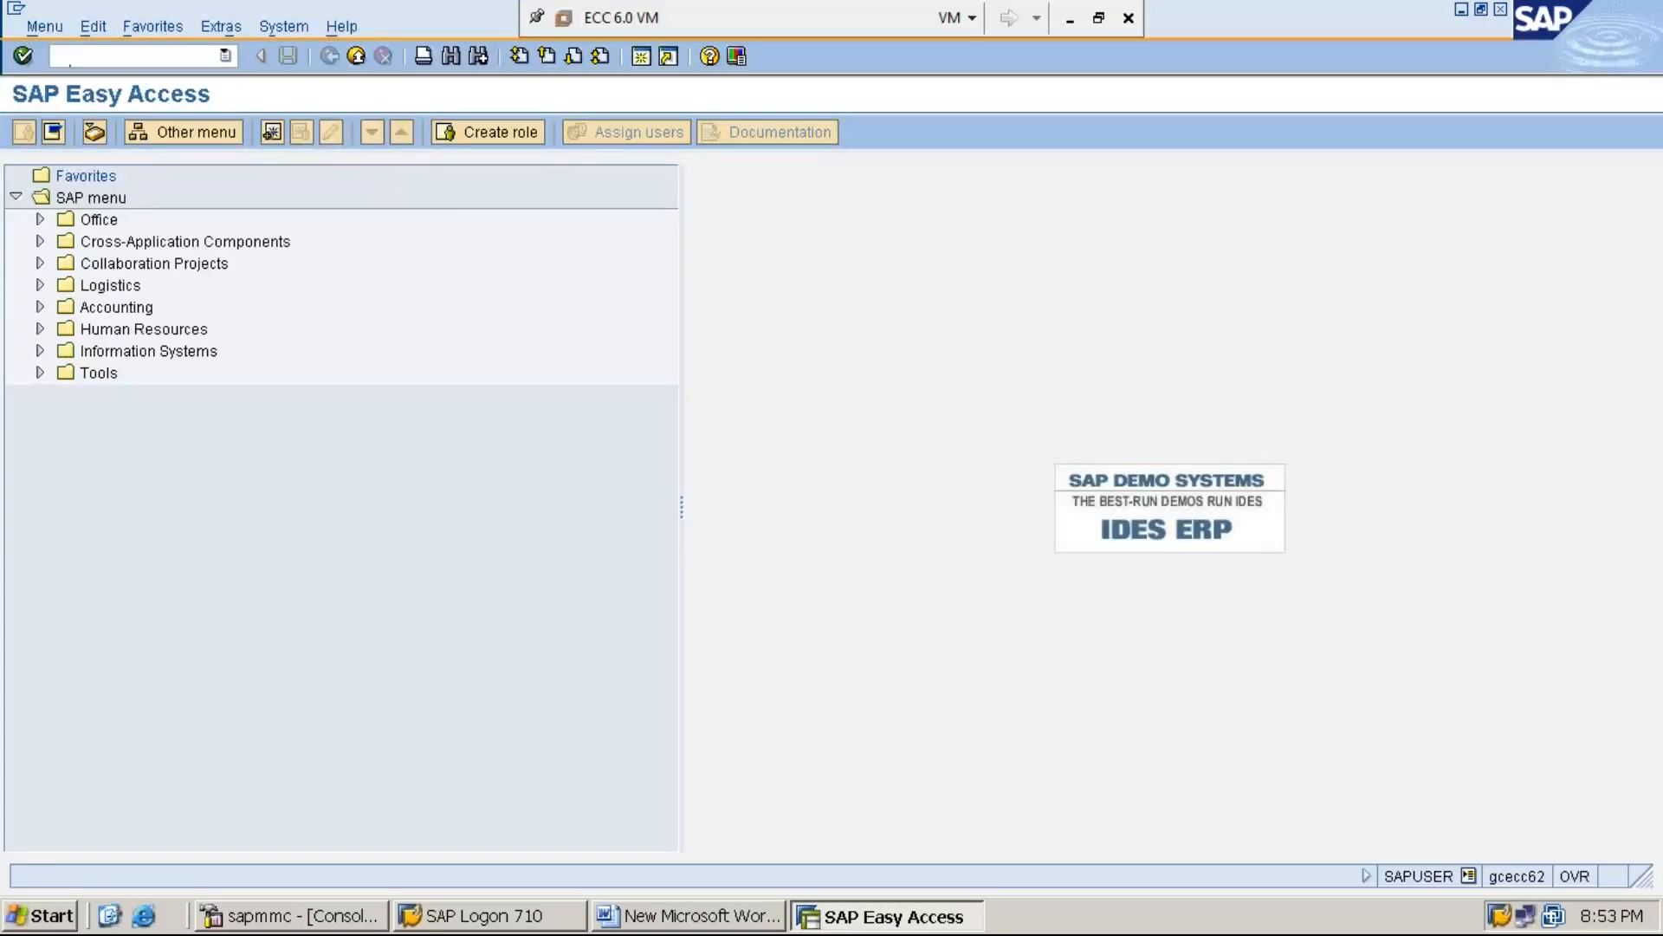
Switch to the Word document and add the line "STEP:3: PROCESS EXPENSES AGAINST SERVICE COST CENTER (SERVC-2) USING F-02" under section C
left_click(723, 917)
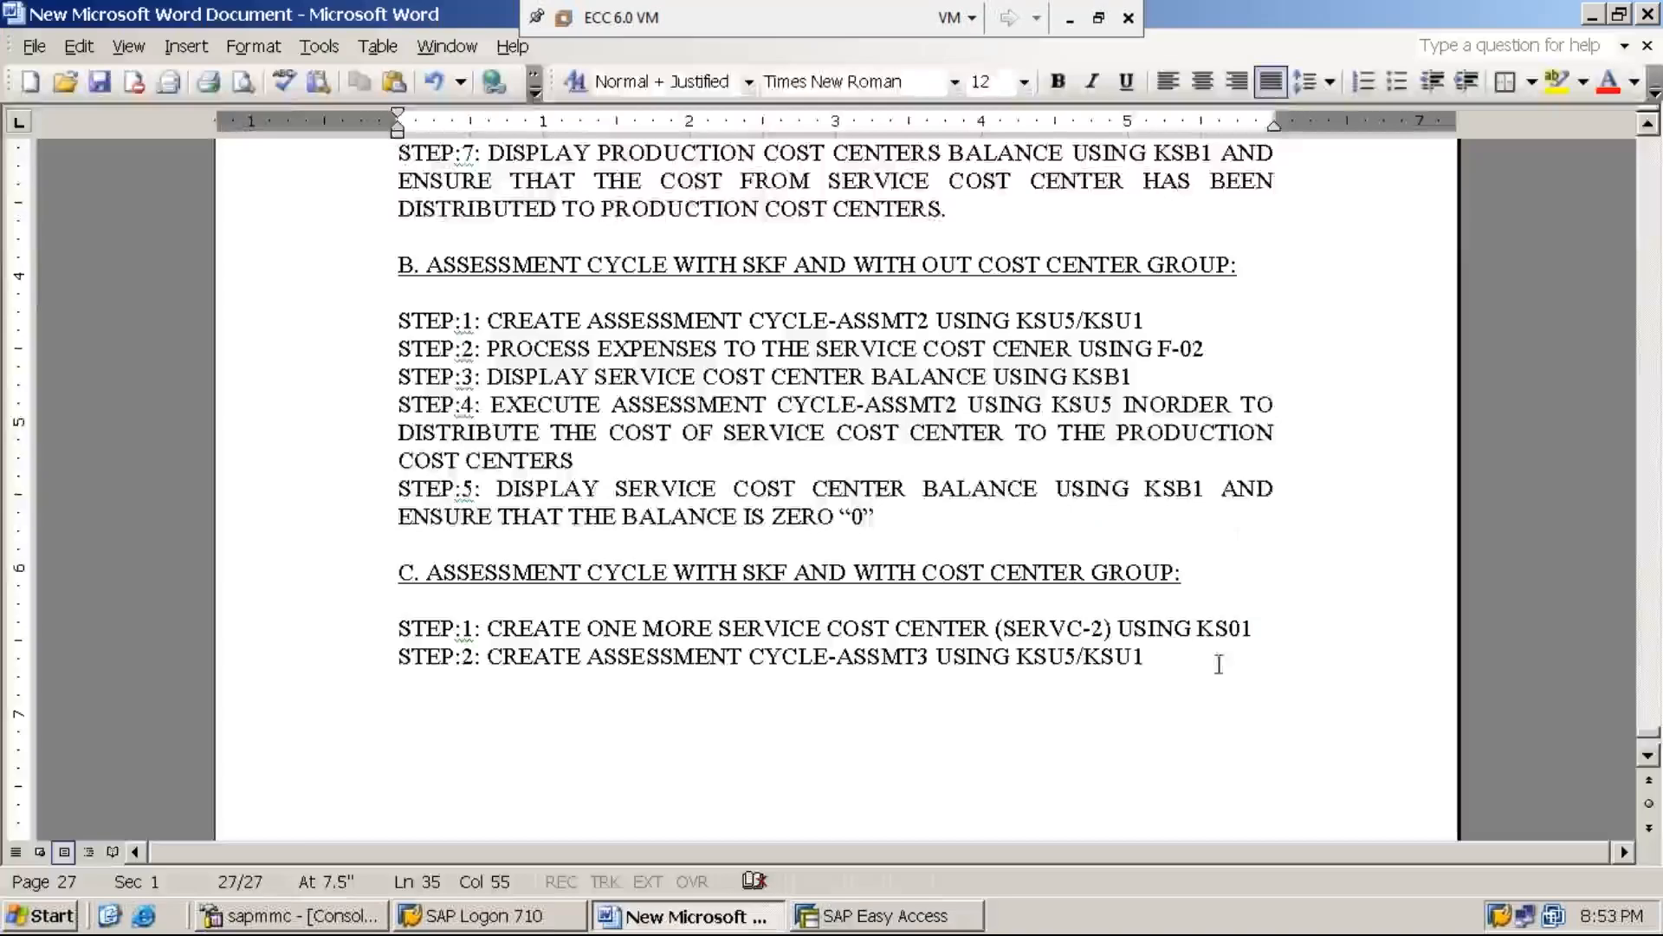
key("Return")
type("STE")
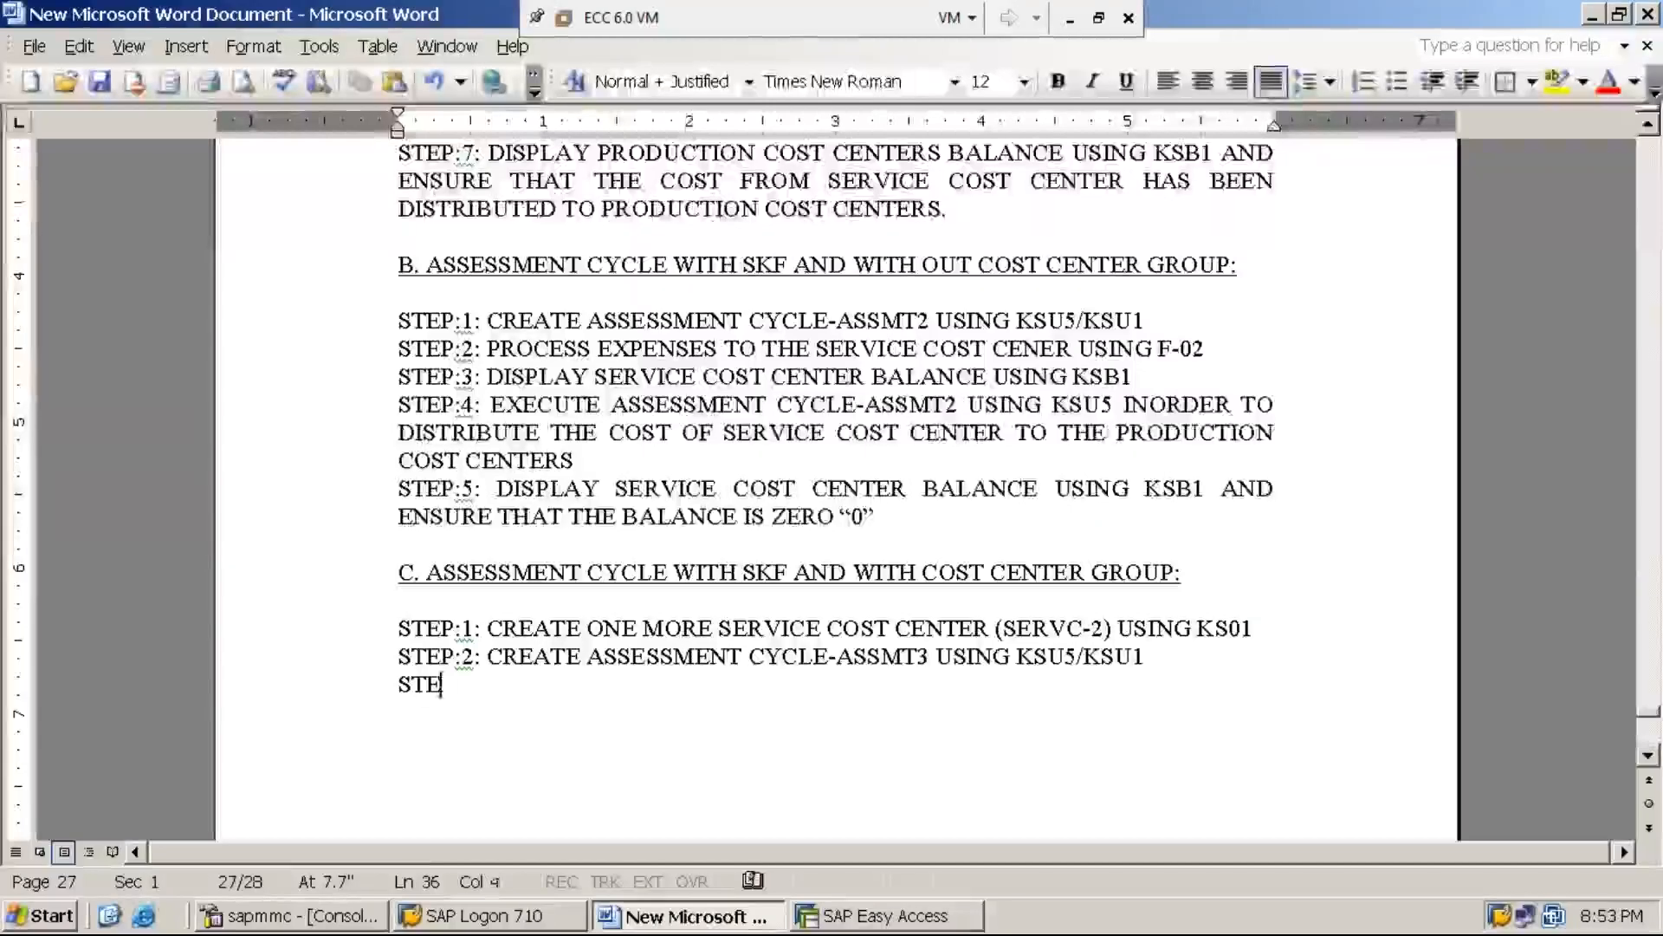
type("P:3: POS")
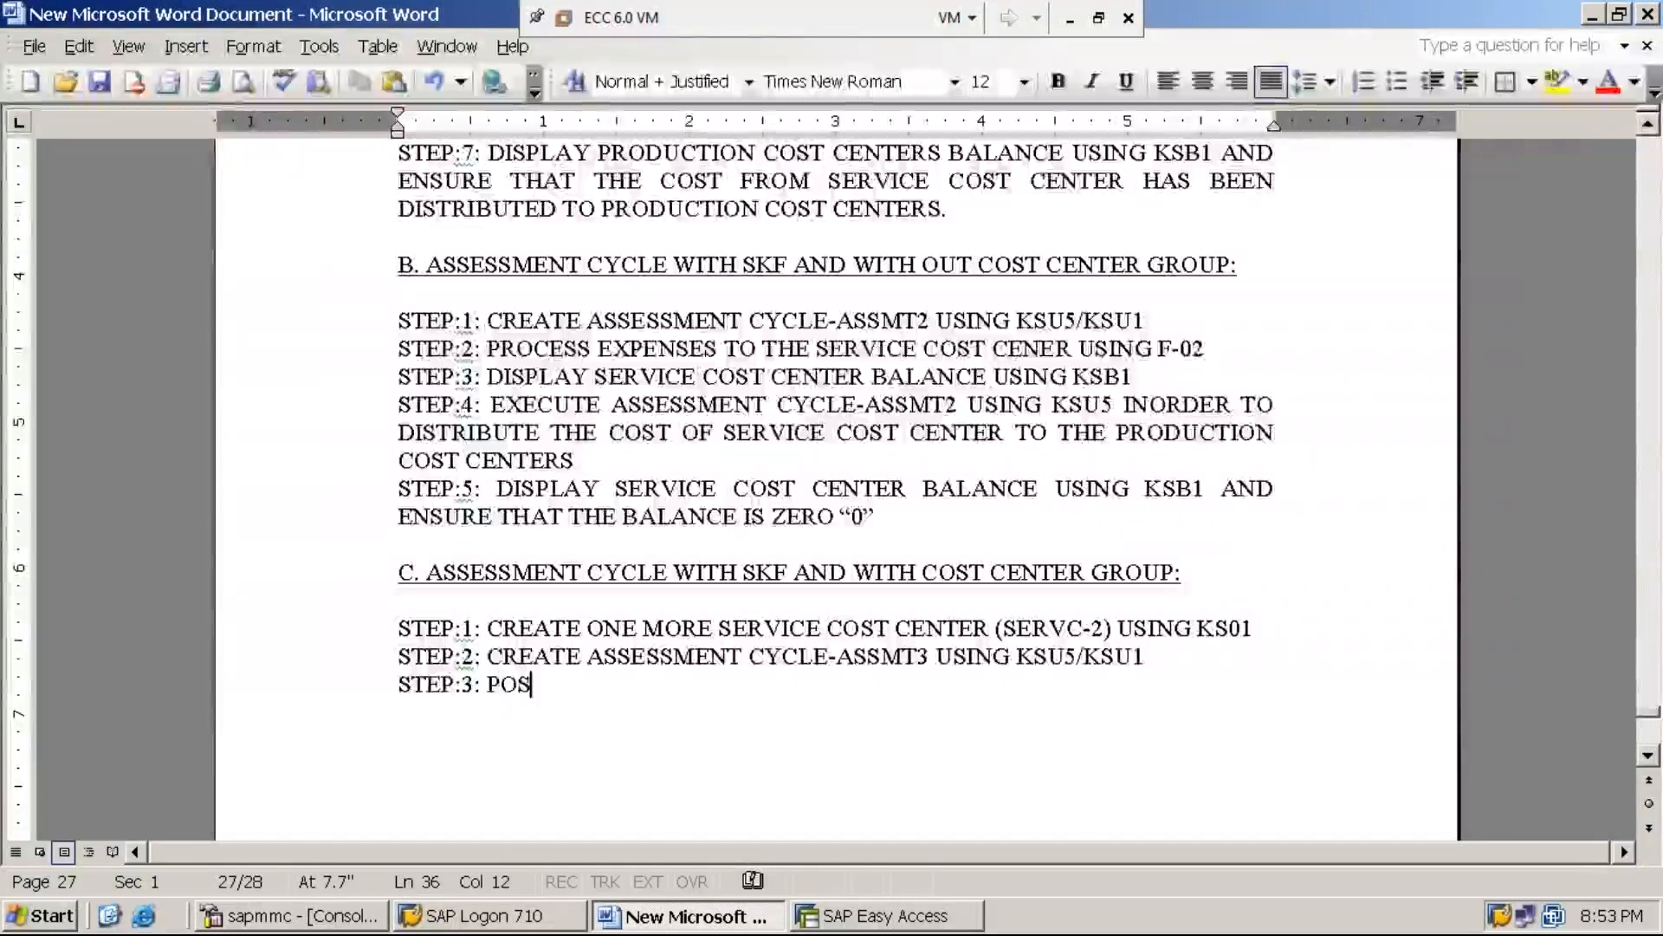
key("BackSpace")
key("BackSpace")
type("RO")
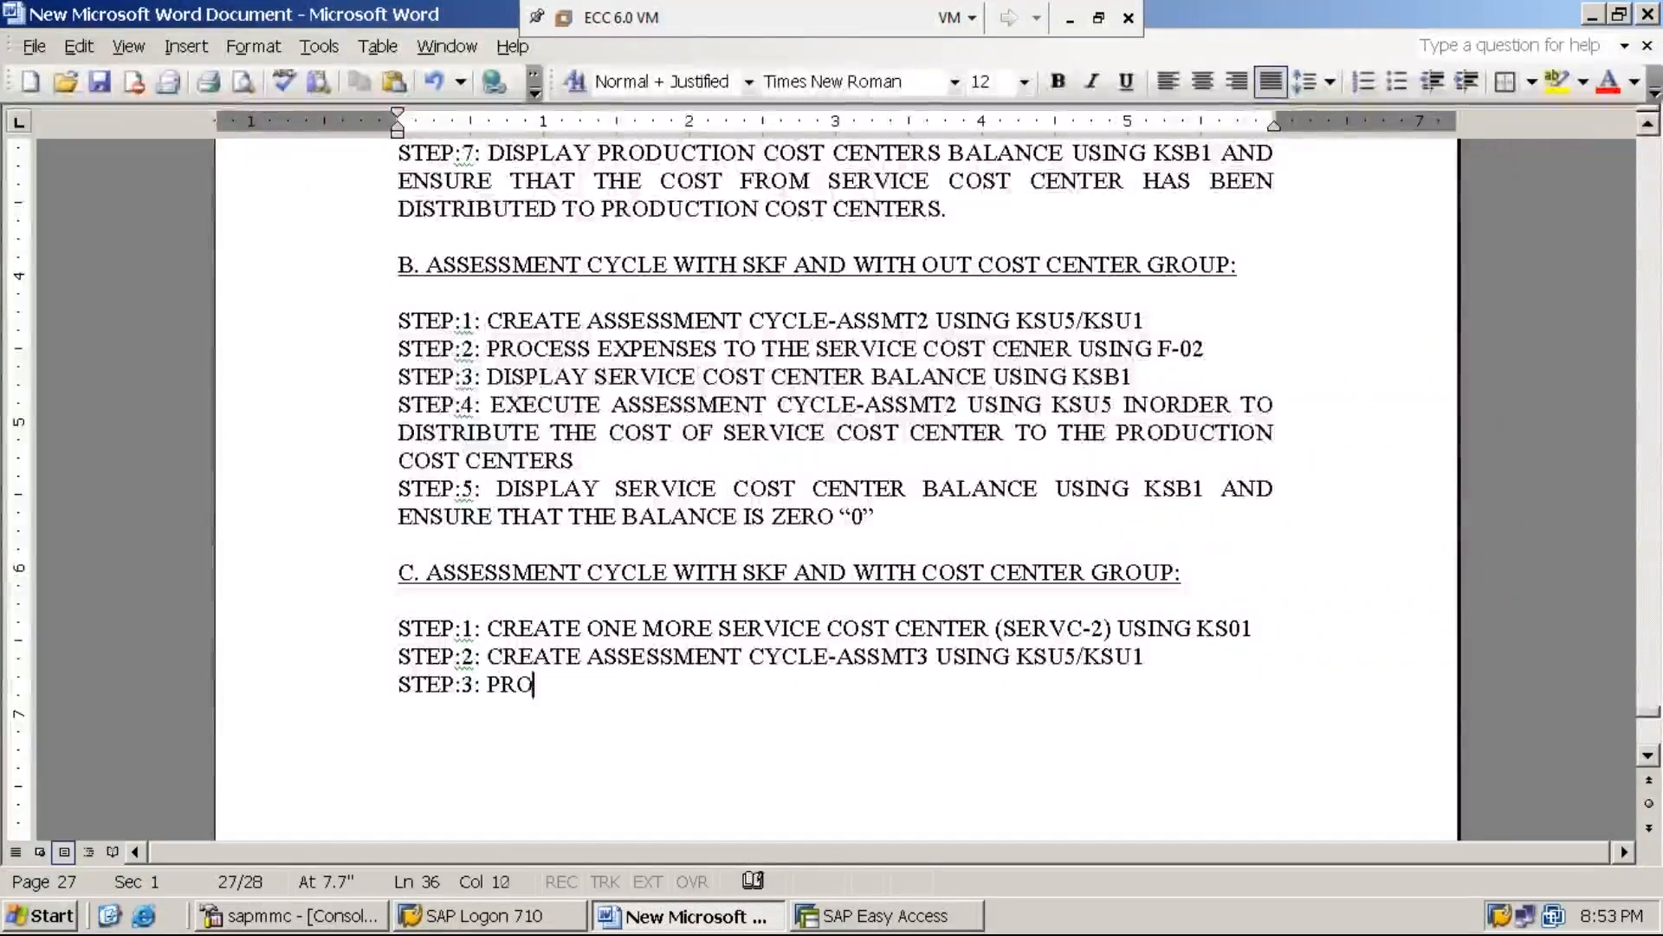
type("CESS EXP")
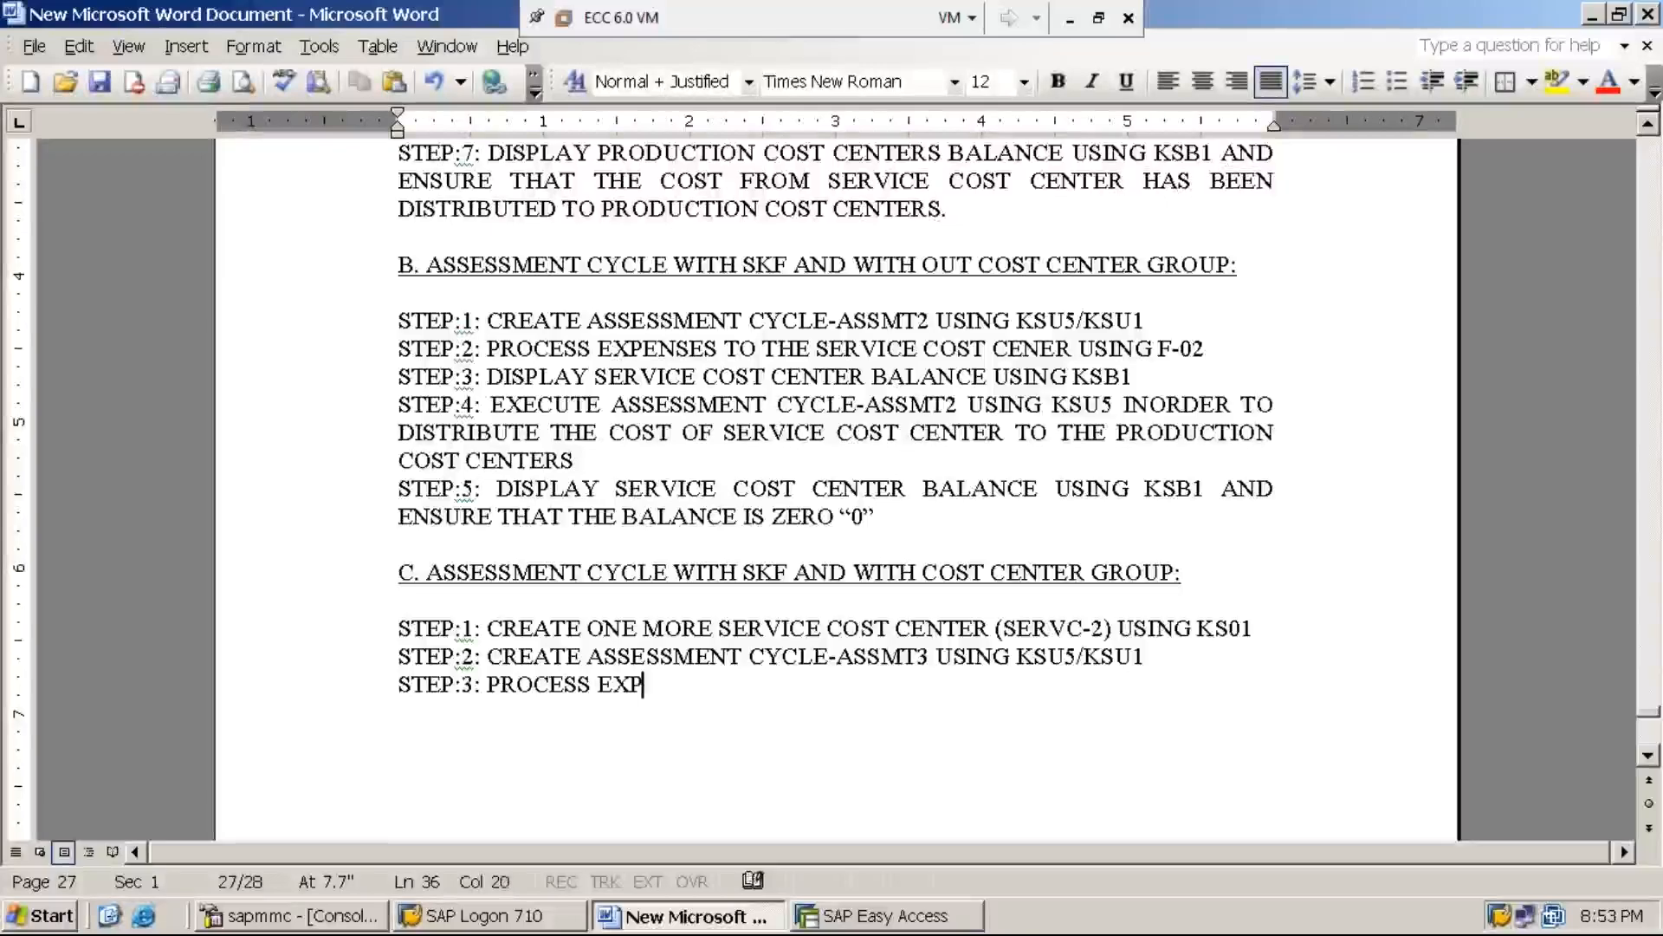
type("ENSES AGAINST ")
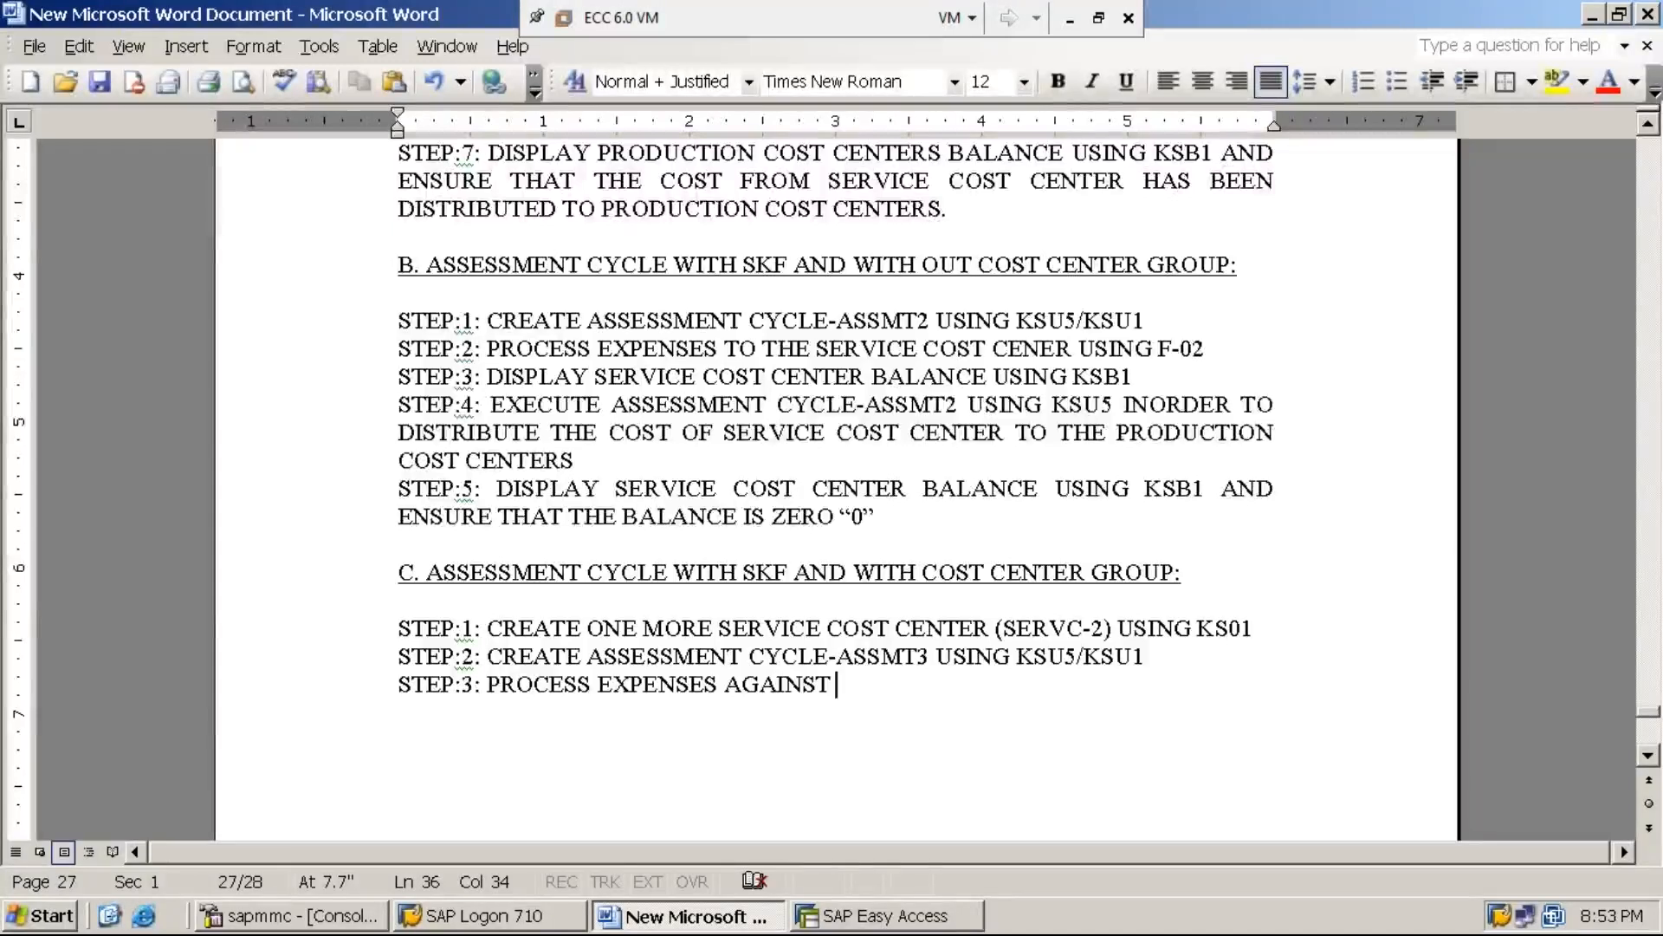
type("SERVICE COST CENTER (SERVC-2)")
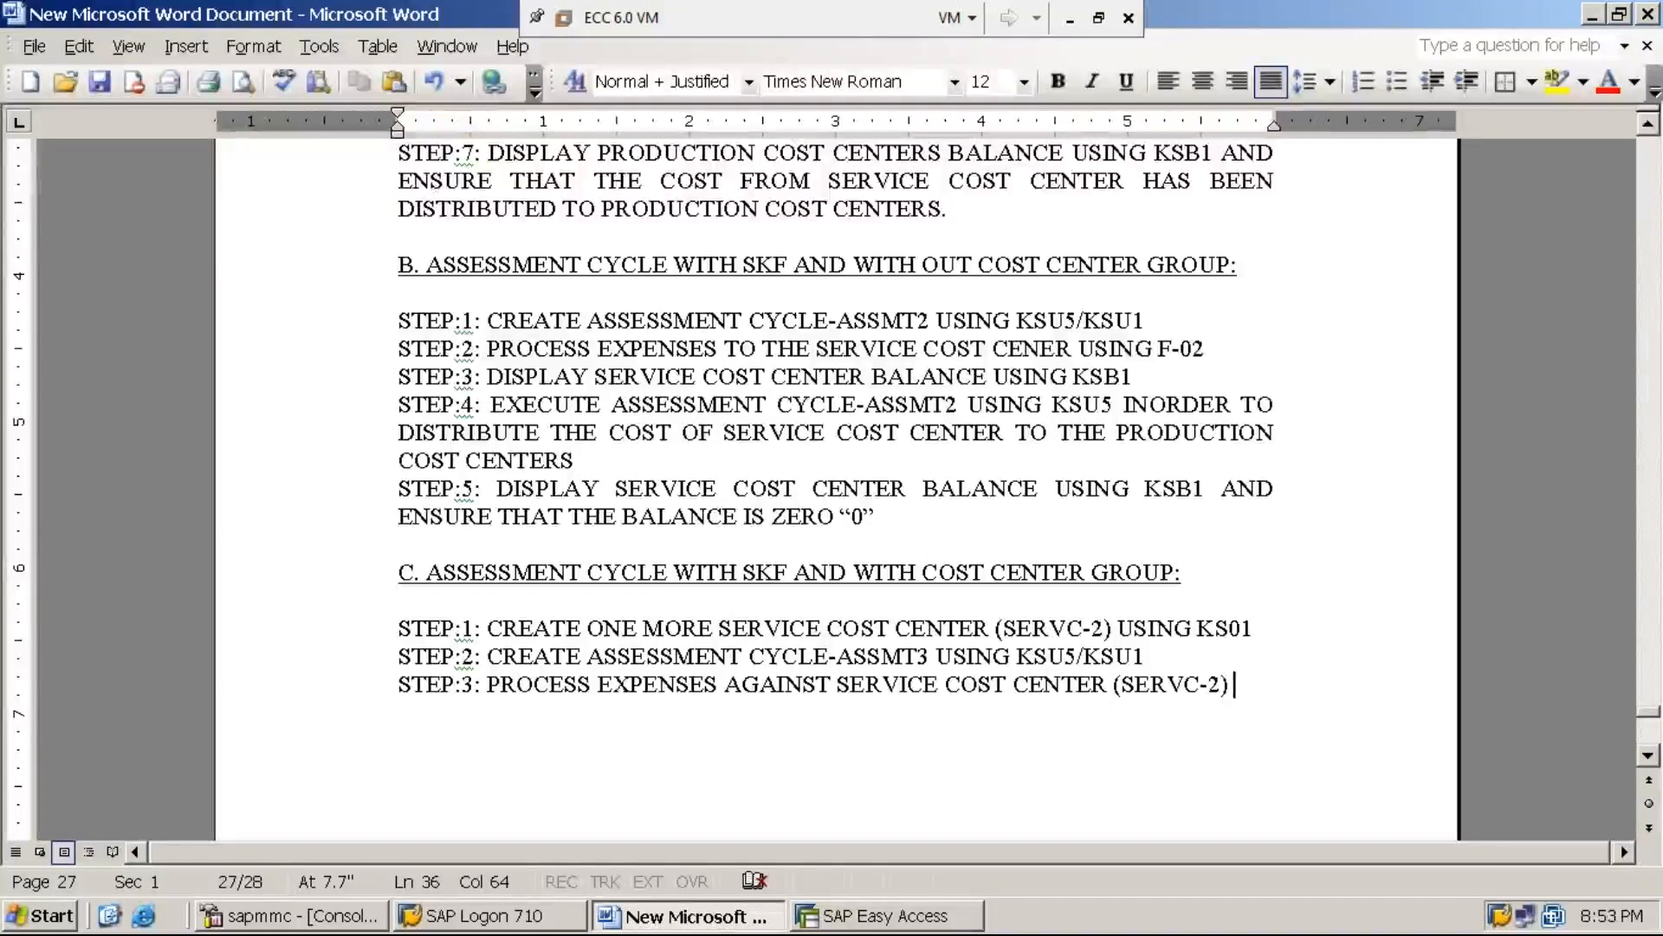
type(" USING")
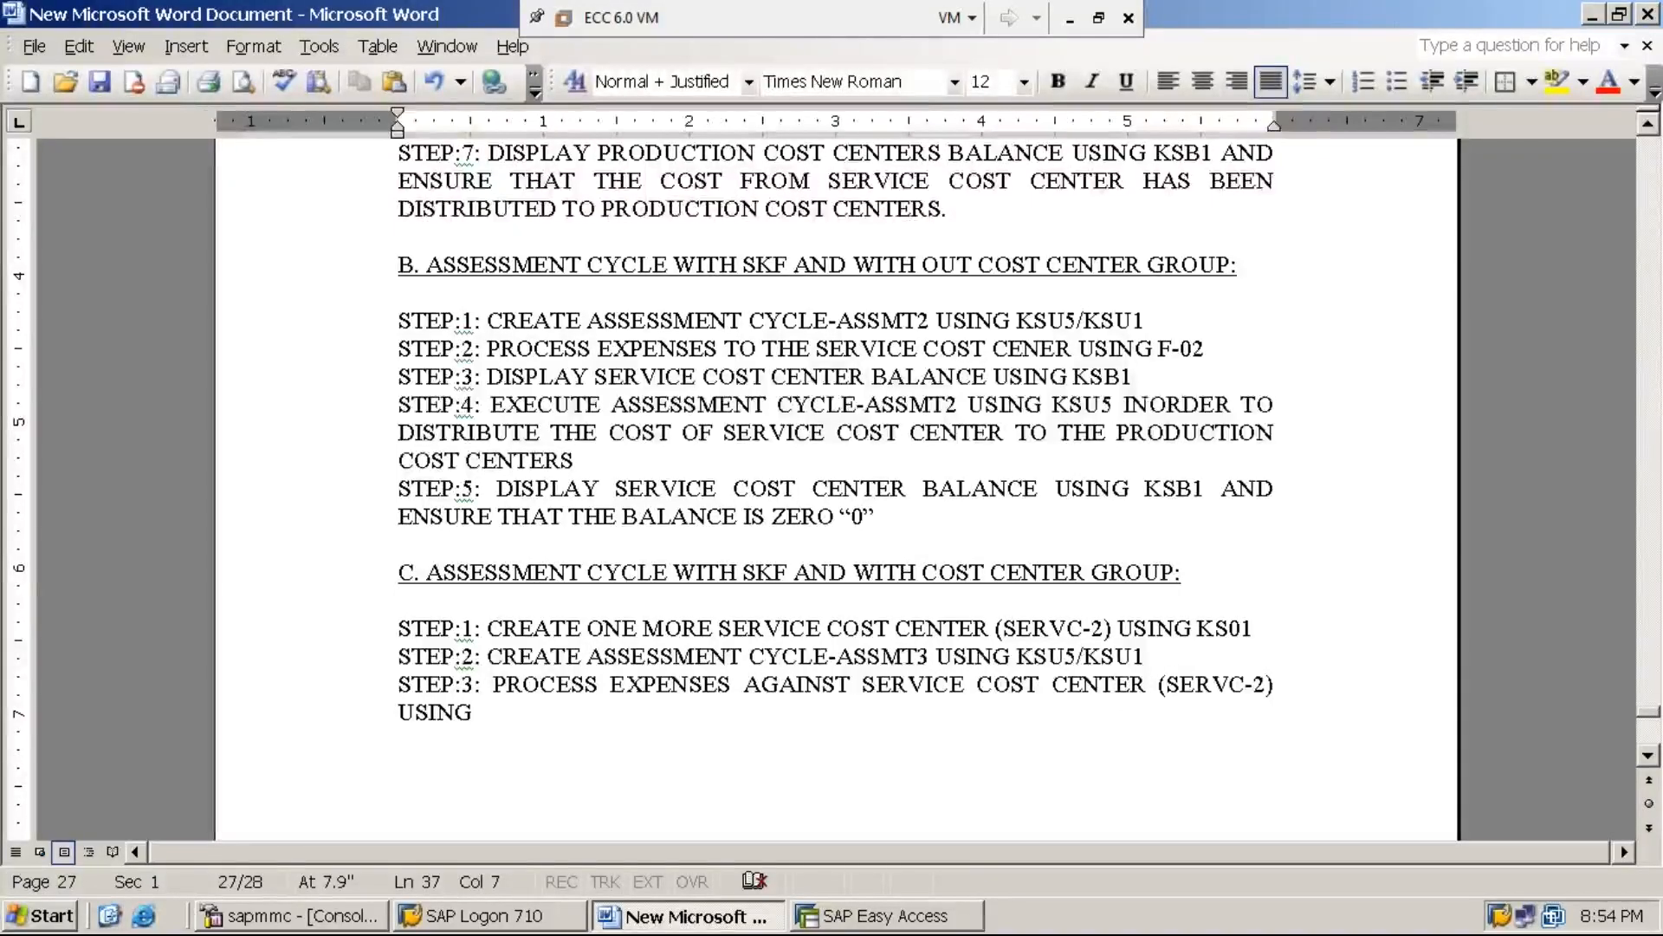
type(" F-02")
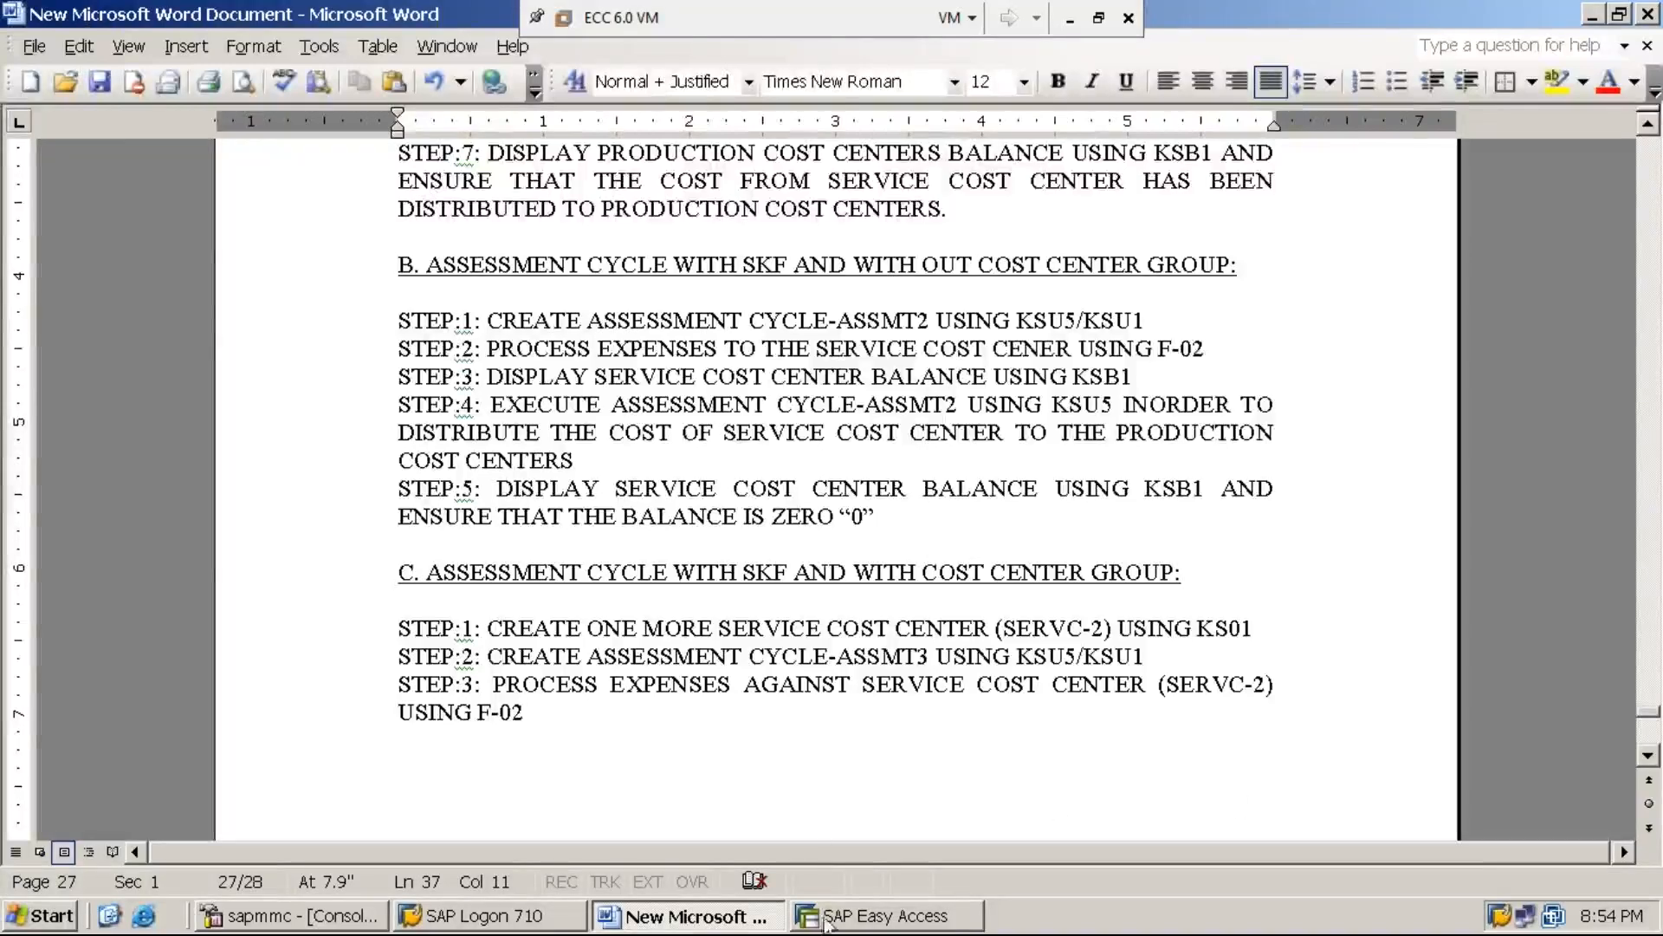
Switch back to SAP Easy Access and run transaction F-02
left_click(888, 918)
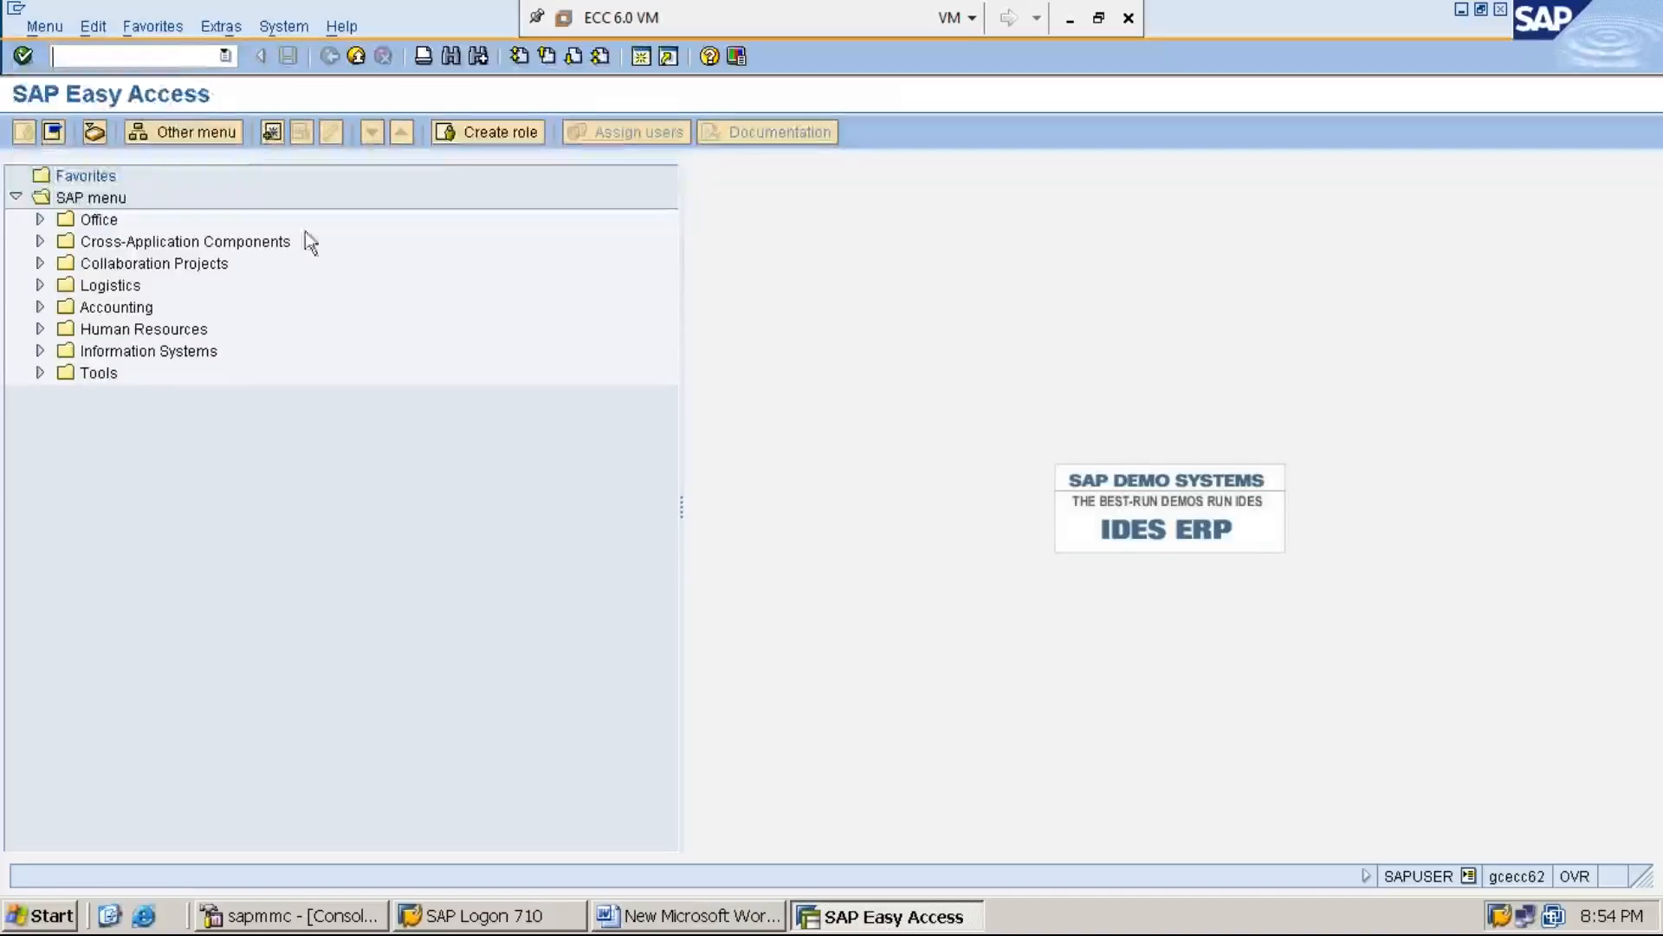
left_click(190, 56)
type("F-02")
key("Return")
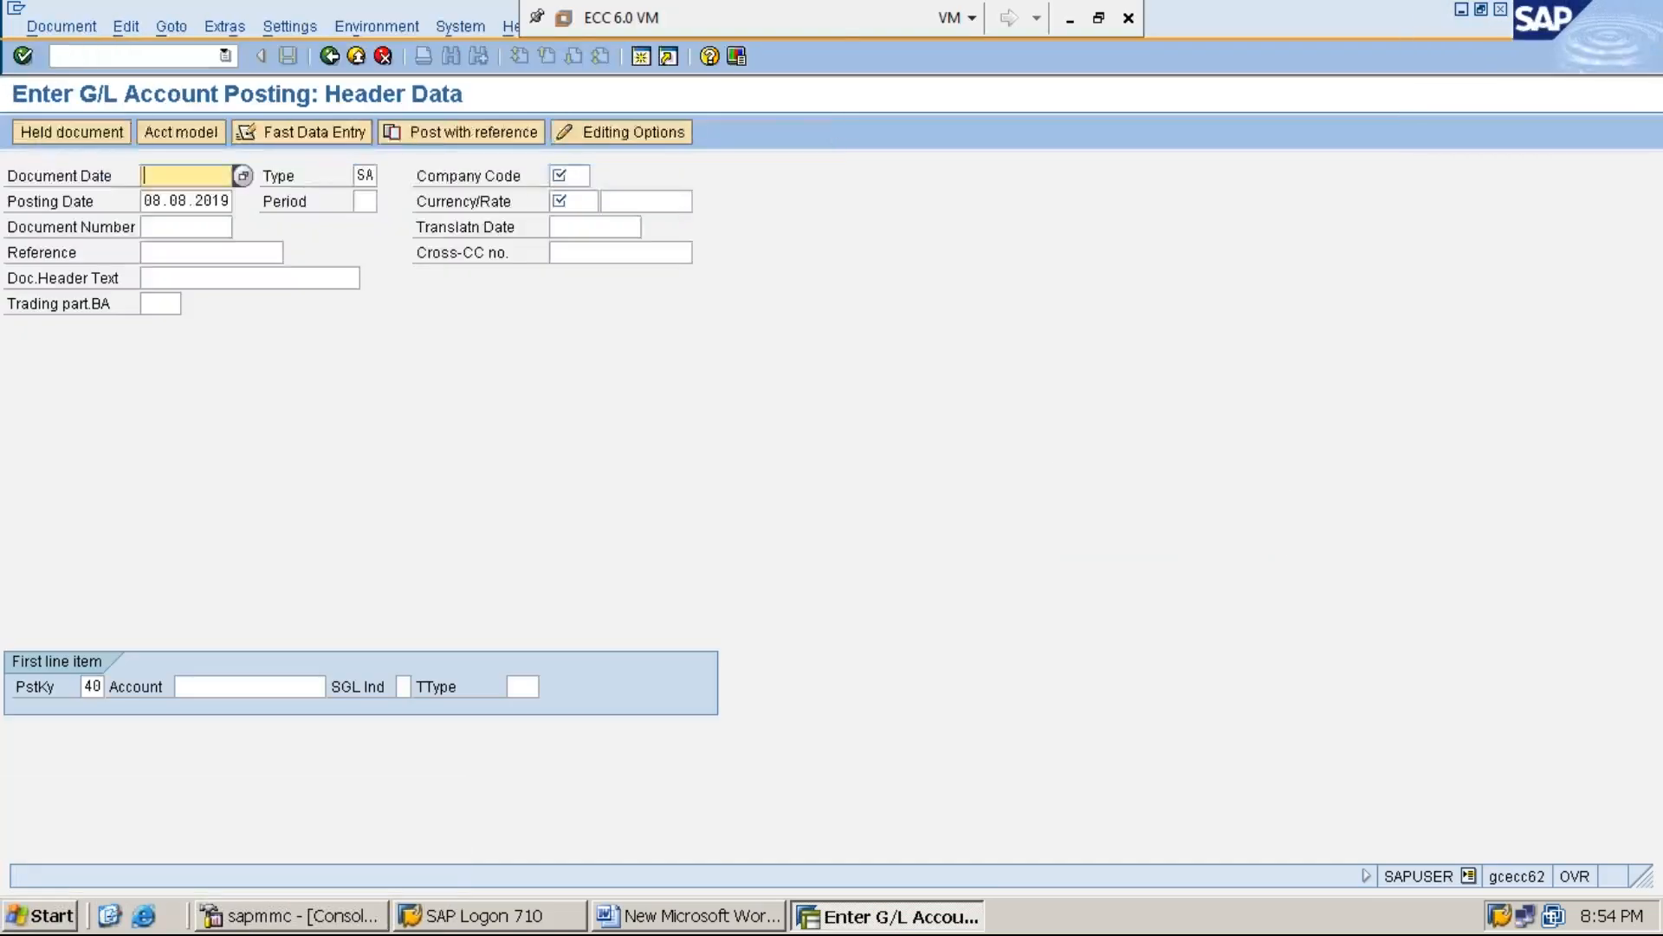
Fill in the posting header with document date 08.08.2019, company code MMI1, period 5 and currency INR
key("F4")
key("Return")
key("Tab")
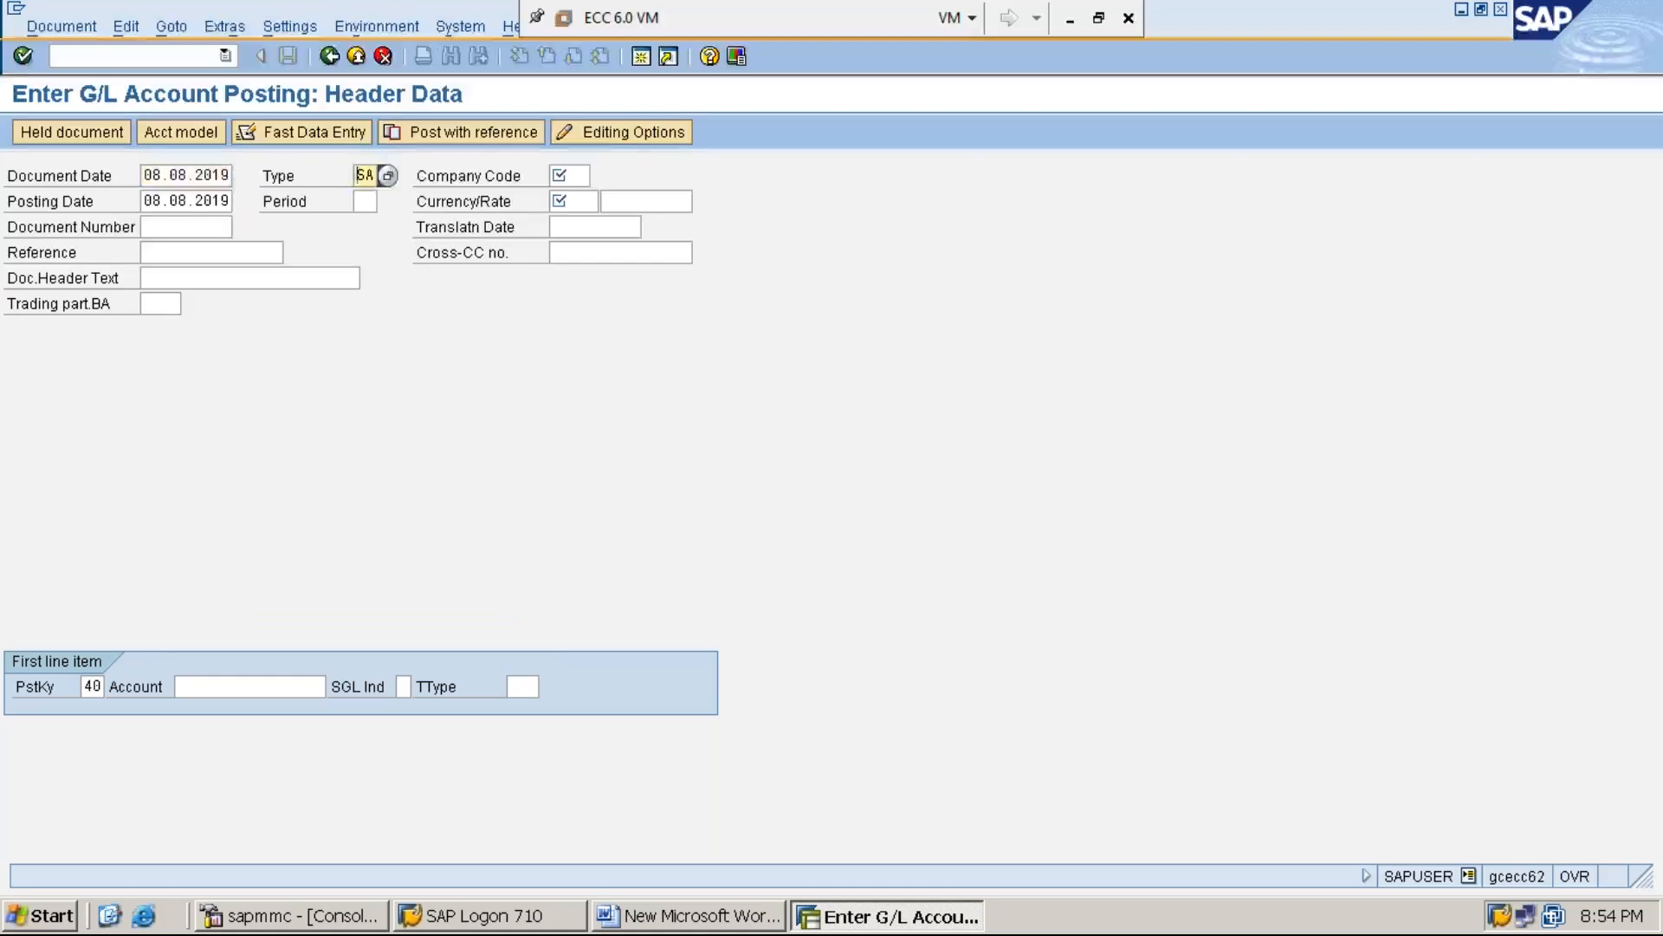
key("Tab")
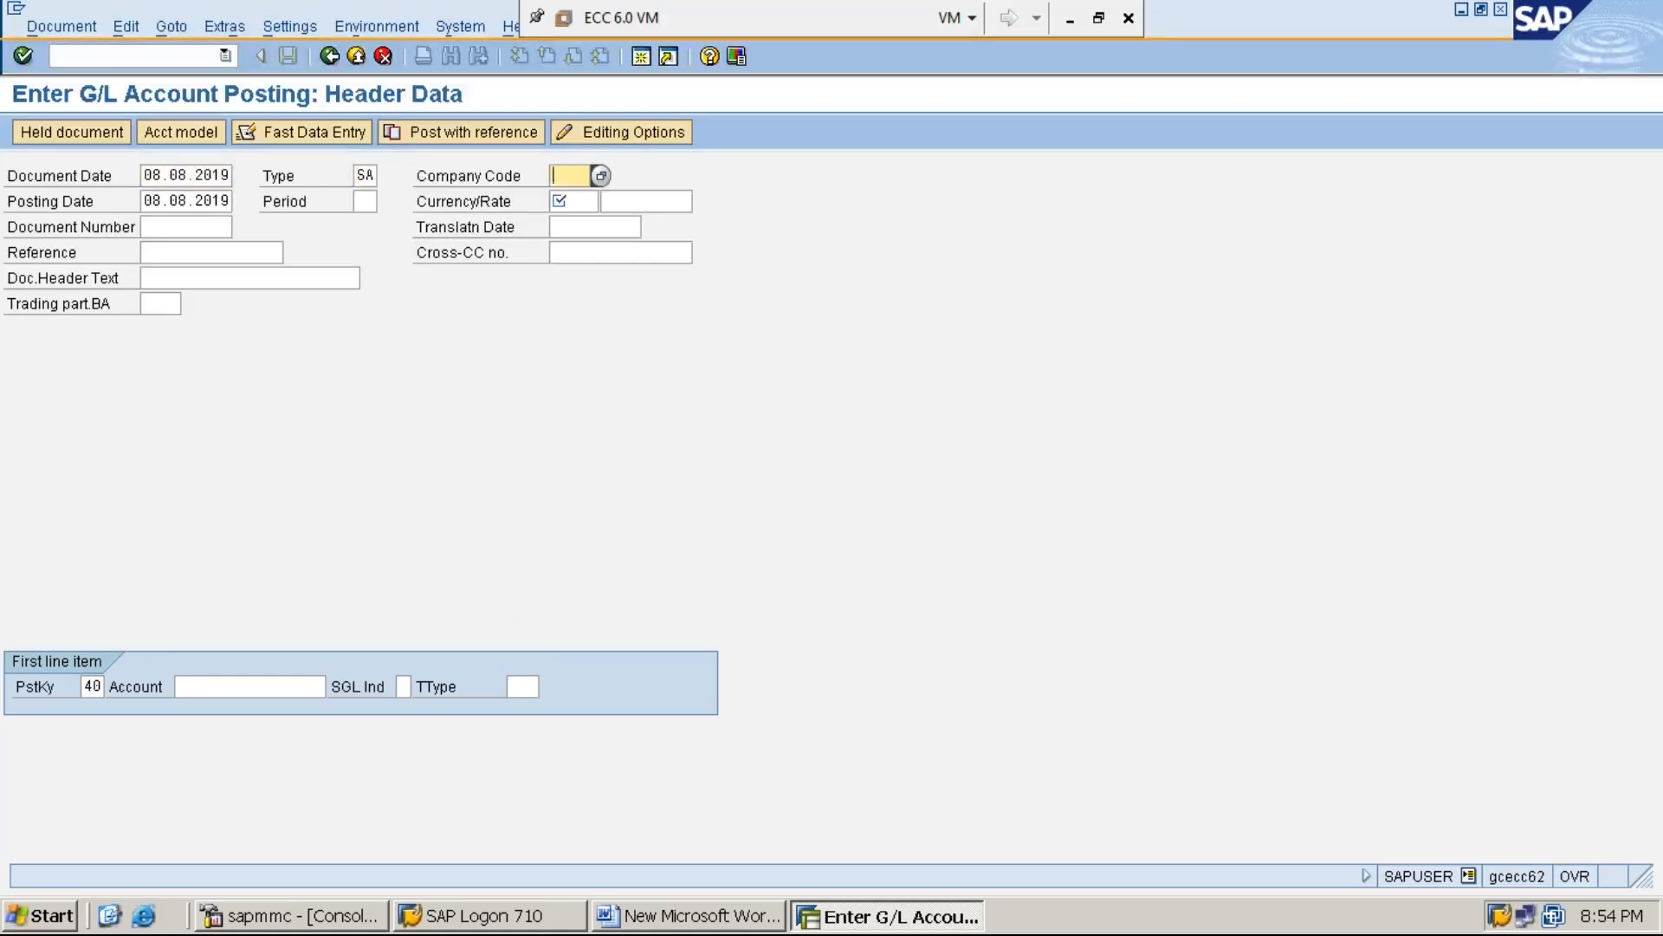
type("MMI1")
key("Tab")
key("Tab")
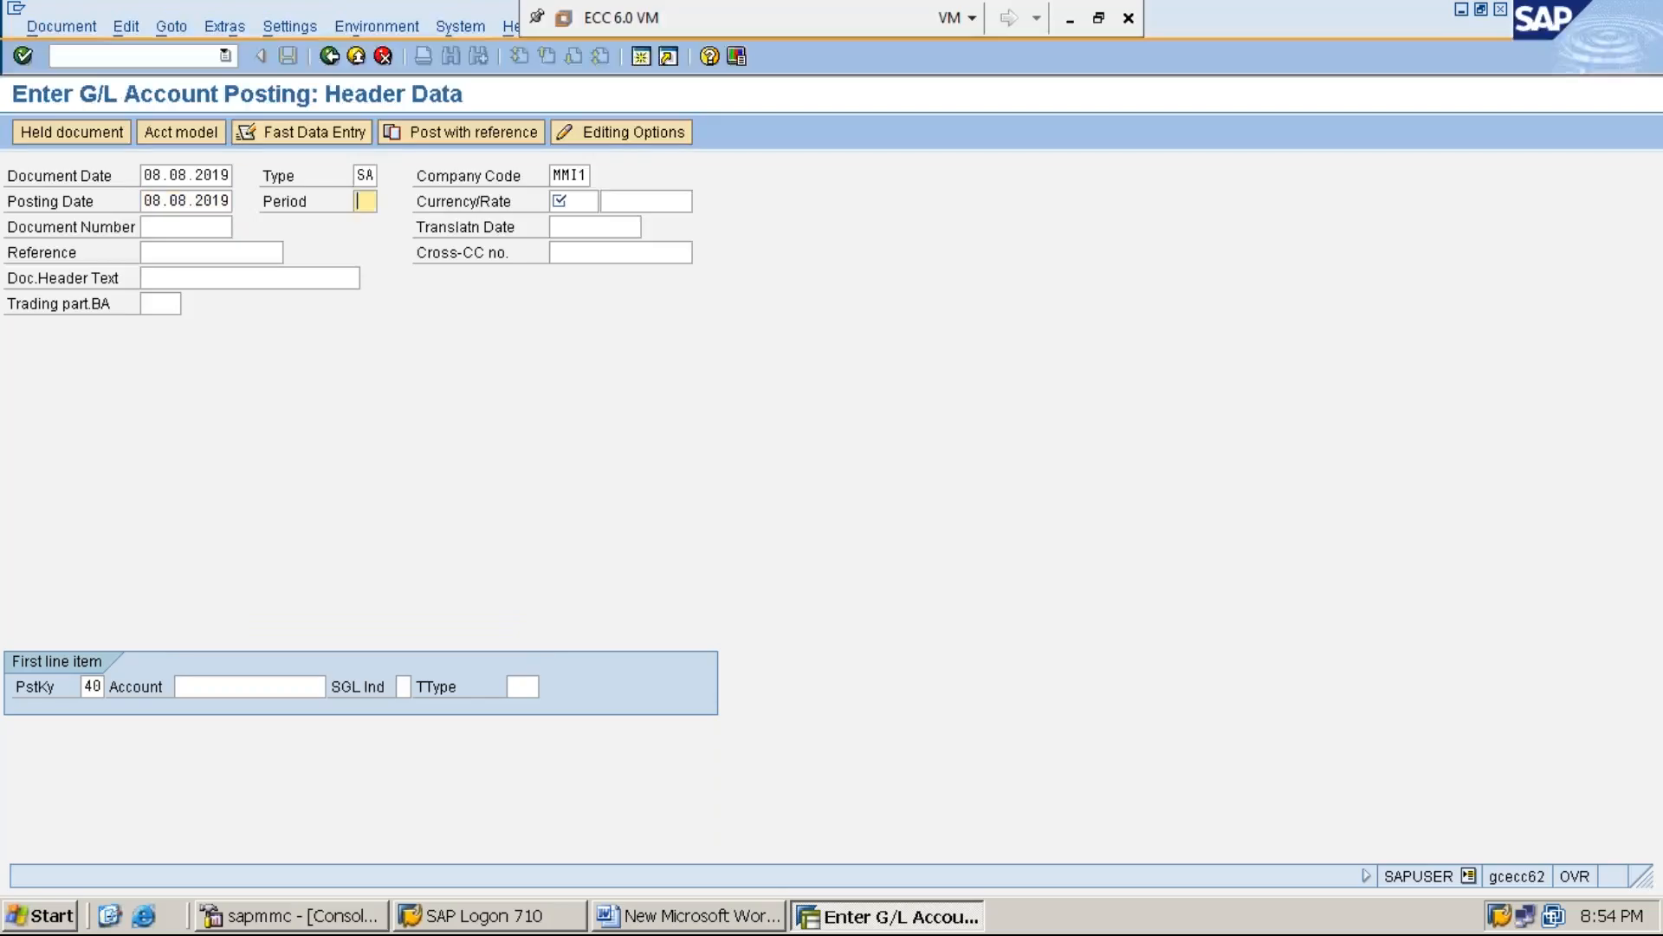
type("5")
key("Tab")
type("INR")
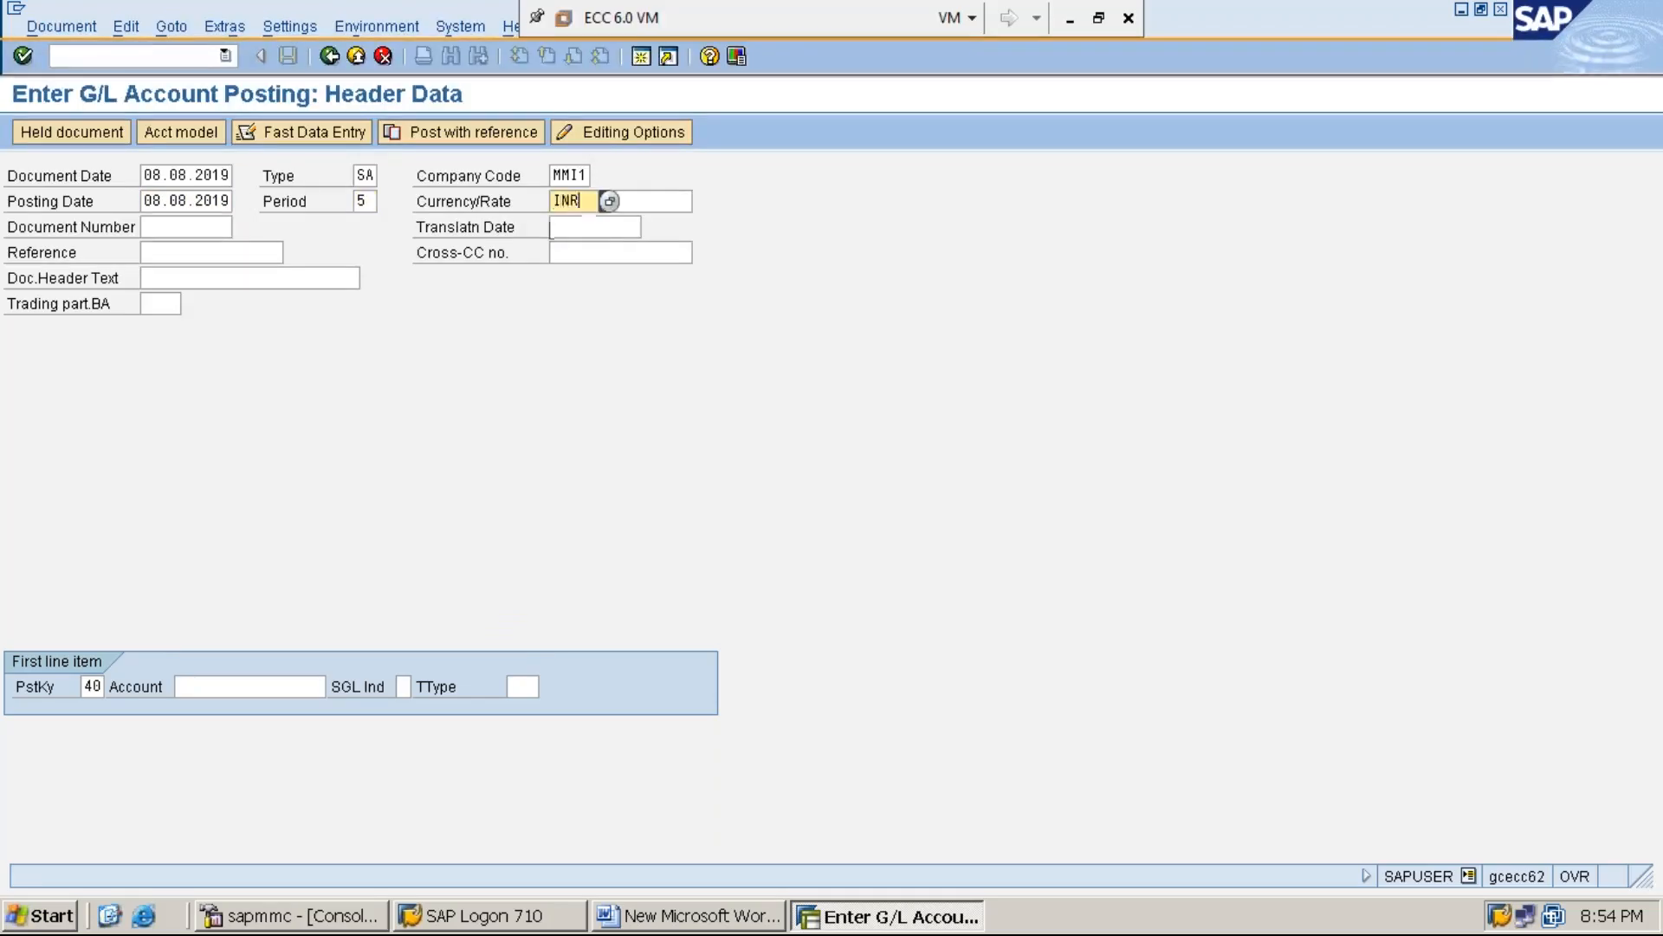
Choose the rent G/L account starting with 3 for the first line item, keeping posting key 40, and open its item details
key("Tab")
key("Tab")
key("Tab")
key("Tab")
key("Tab")
key("Tab")
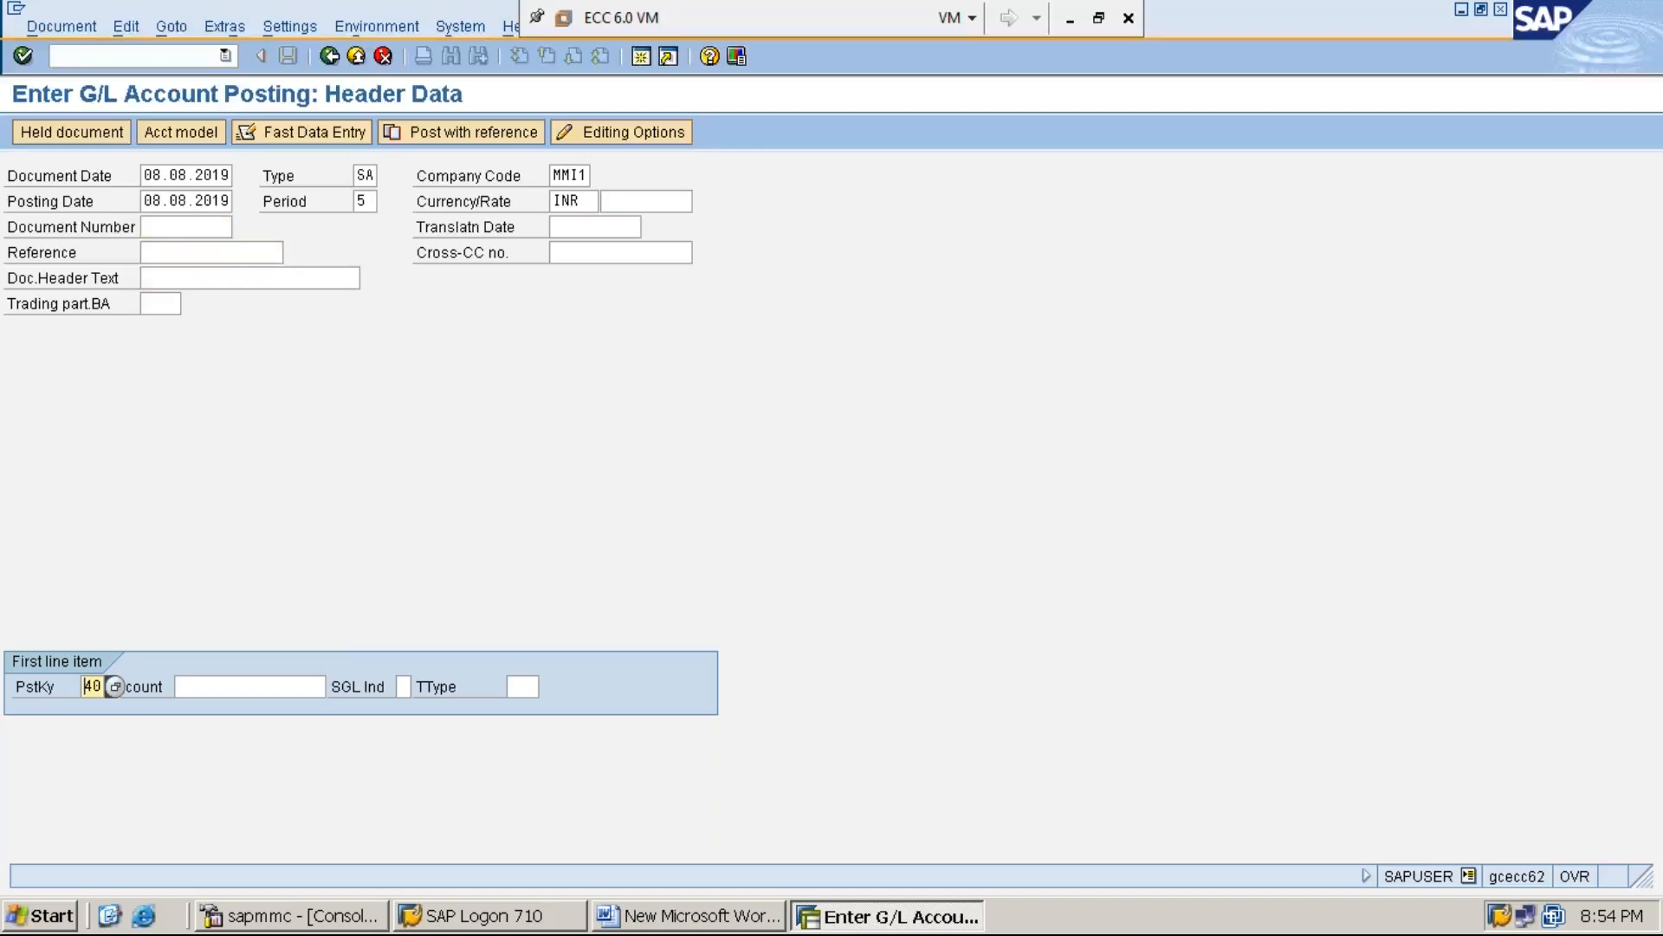
key("Tab")
type("3")
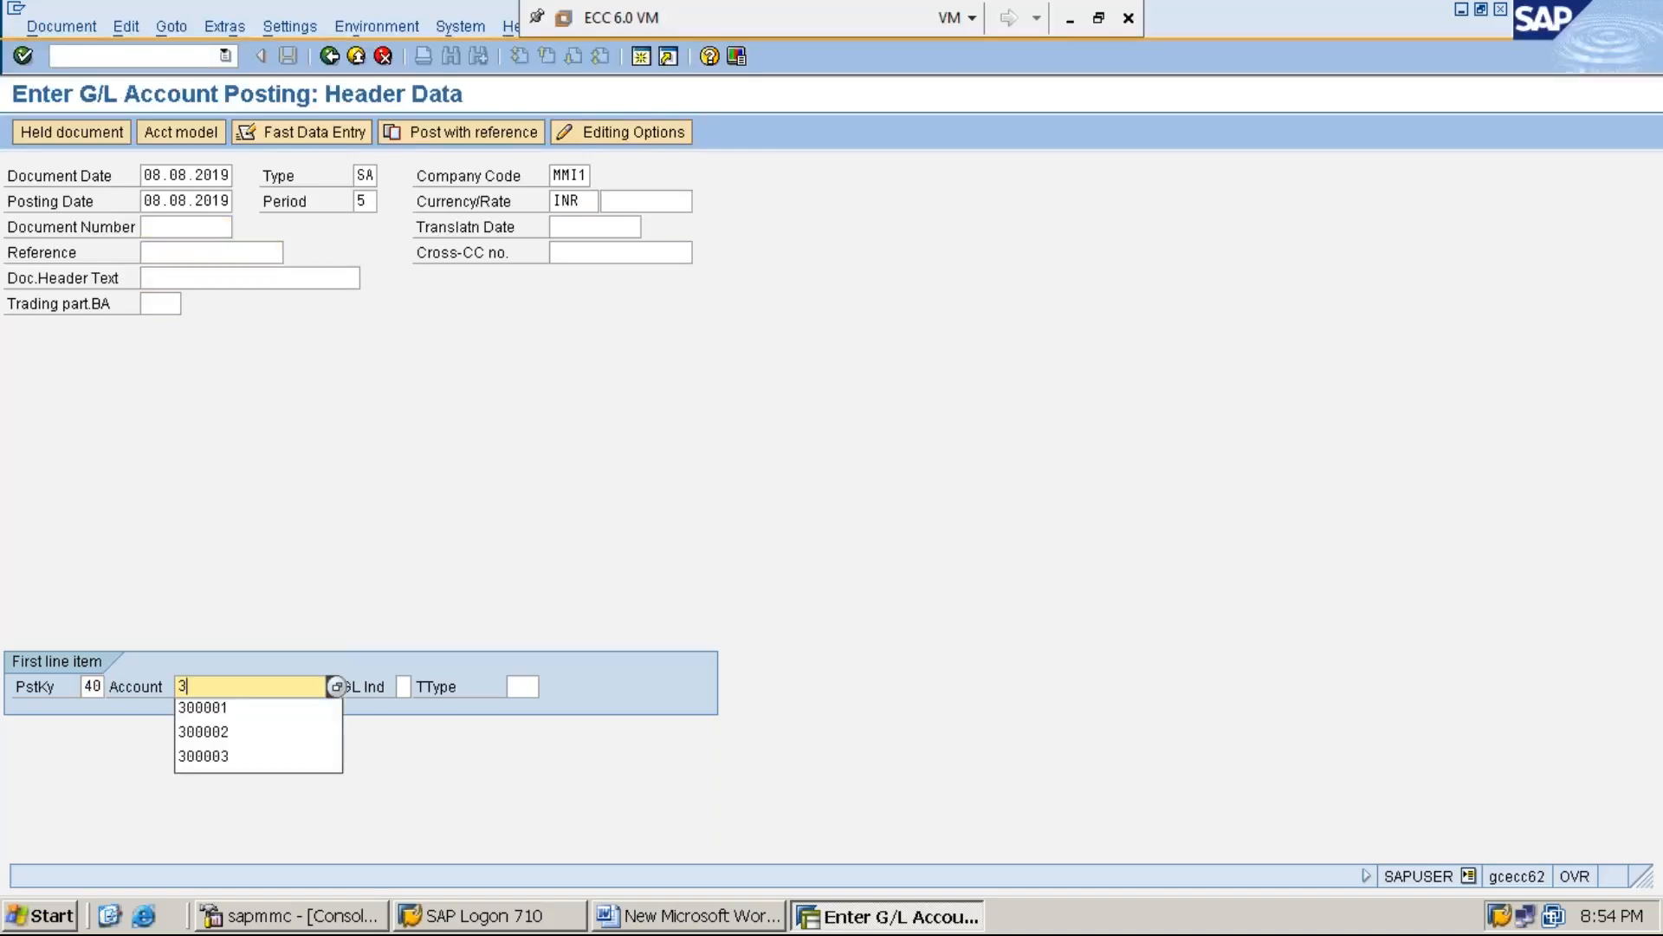
key("Down")
key("Return")
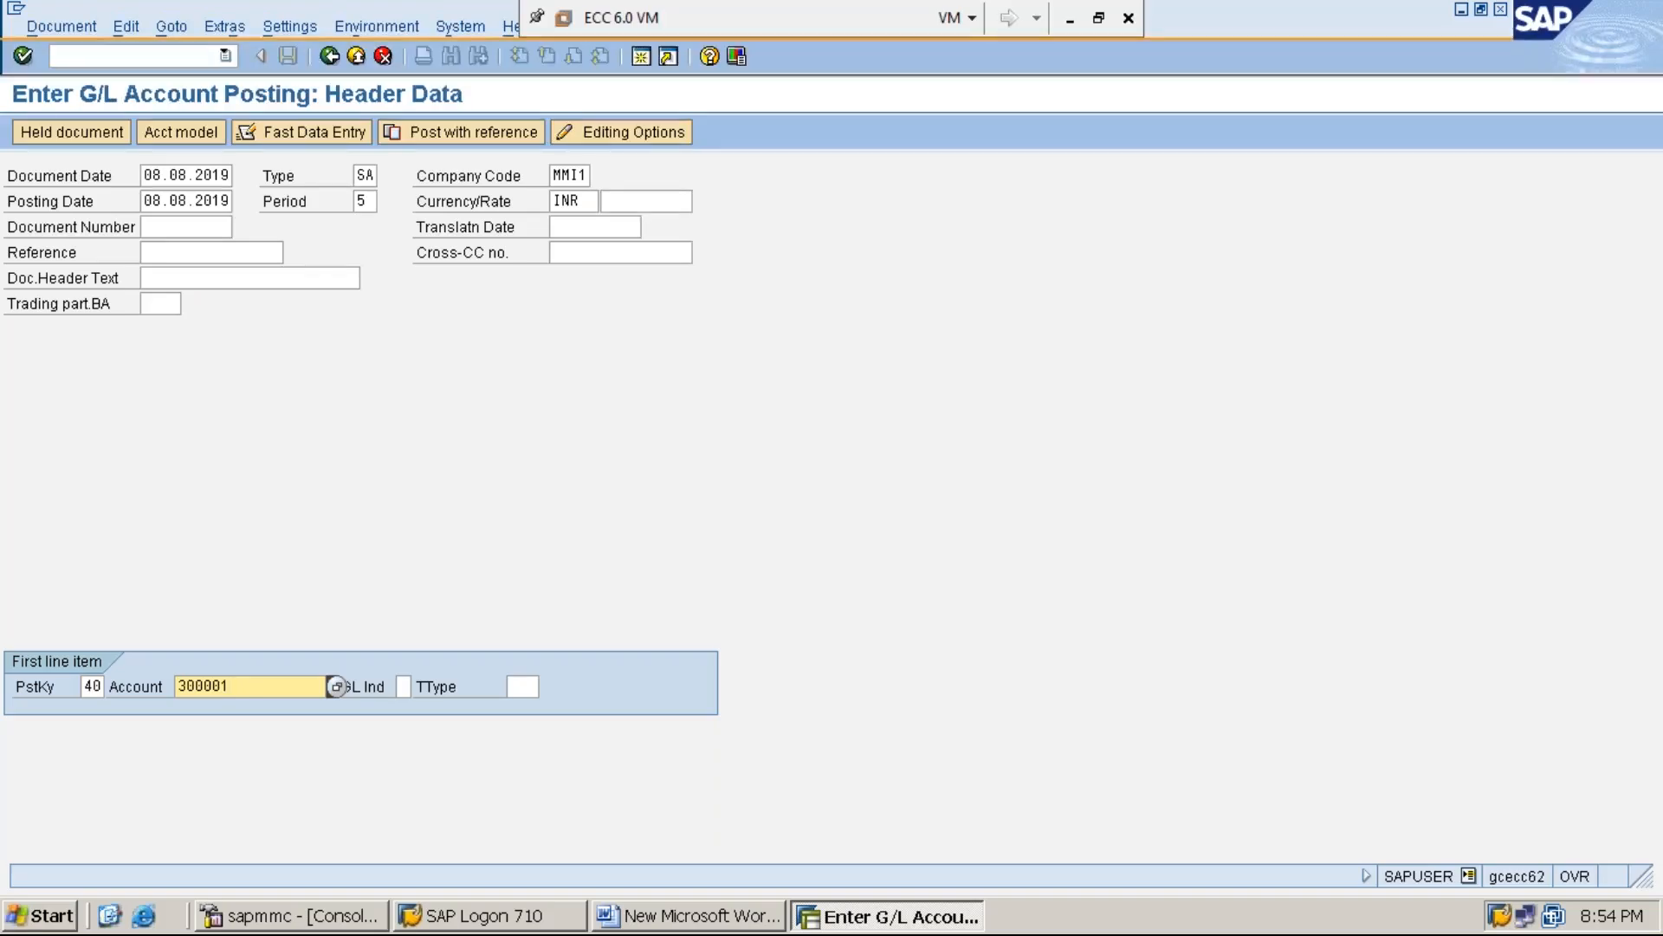
key("Return")
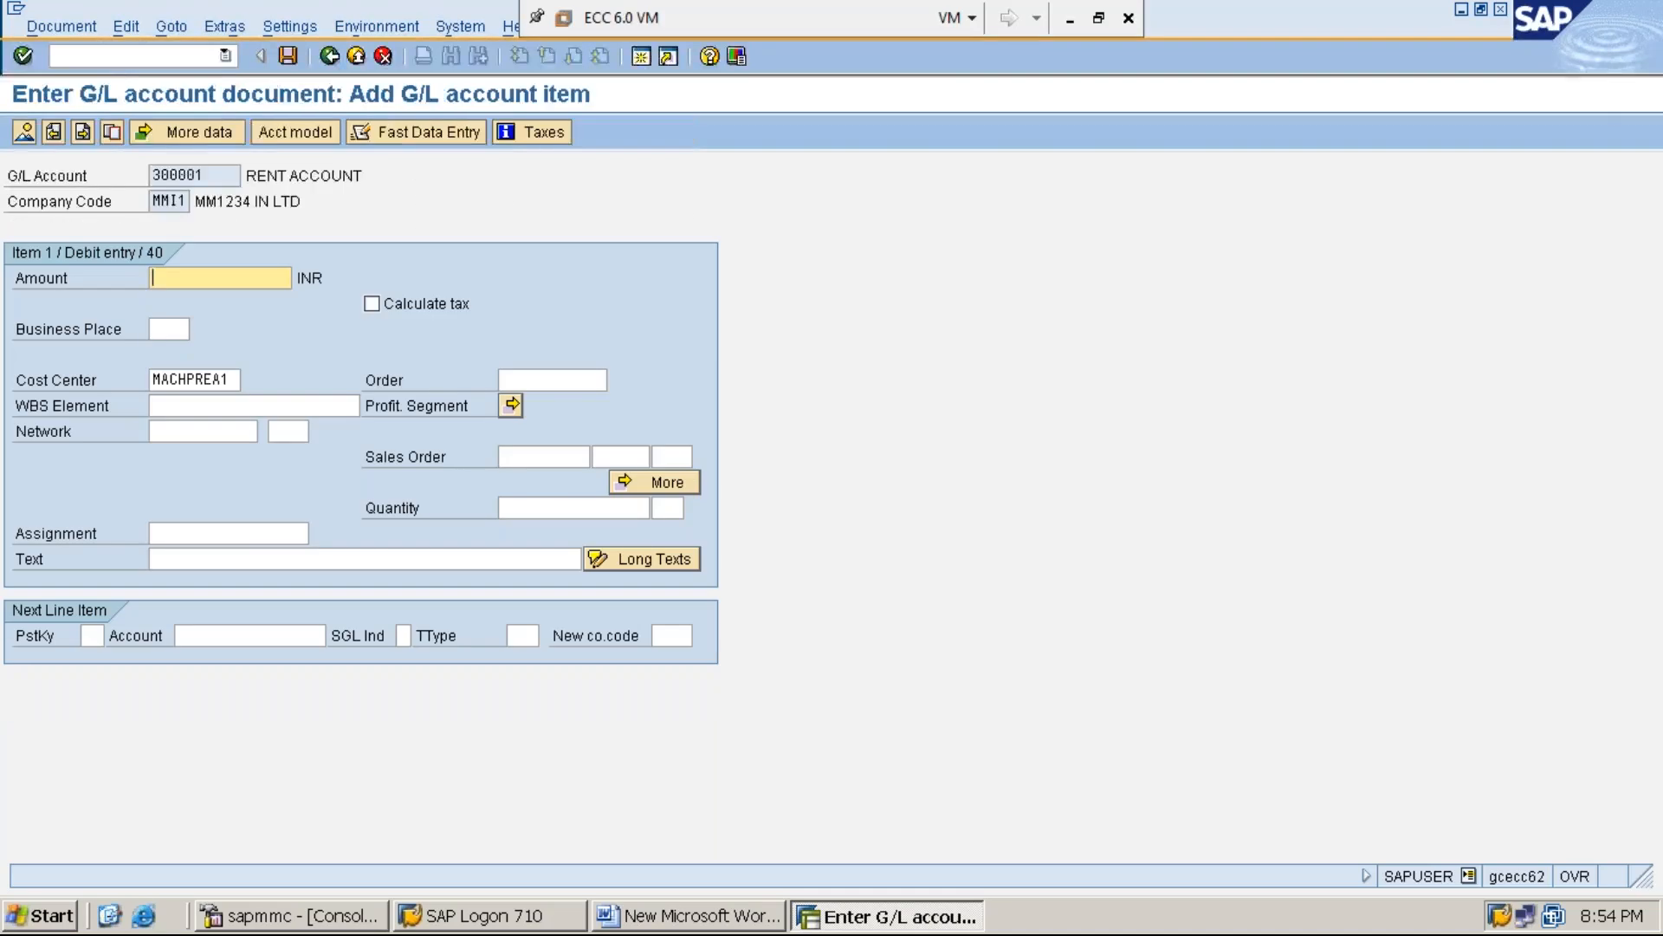
Set the debit item's amount to 100000 INR and replace its cost center with SERVC-2
type("1")
key("Down")
key("Return")
key("Tab")
key("Tab")
key("Delete")
key("Delete")
key("Delete")
key("Delete")
key("Delete")
key("Delete")
key("Delete")
key("Delete")
key("Delete")
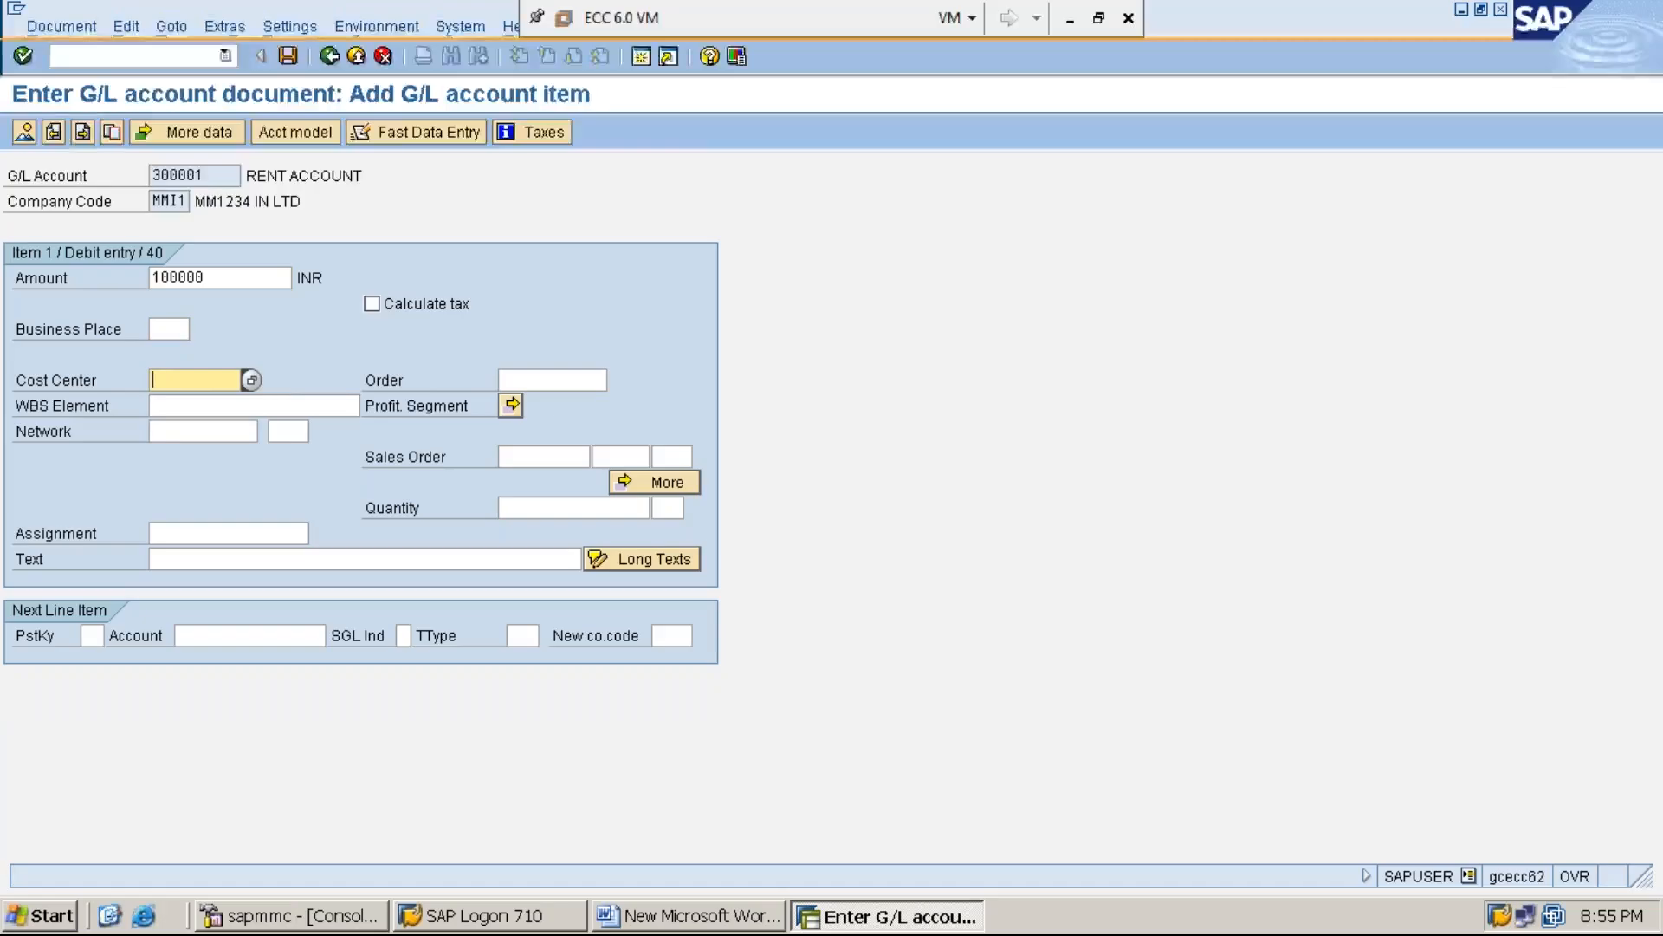
type("SE")
key("Down")
key("Return")
key("BackSpace")
type("2")
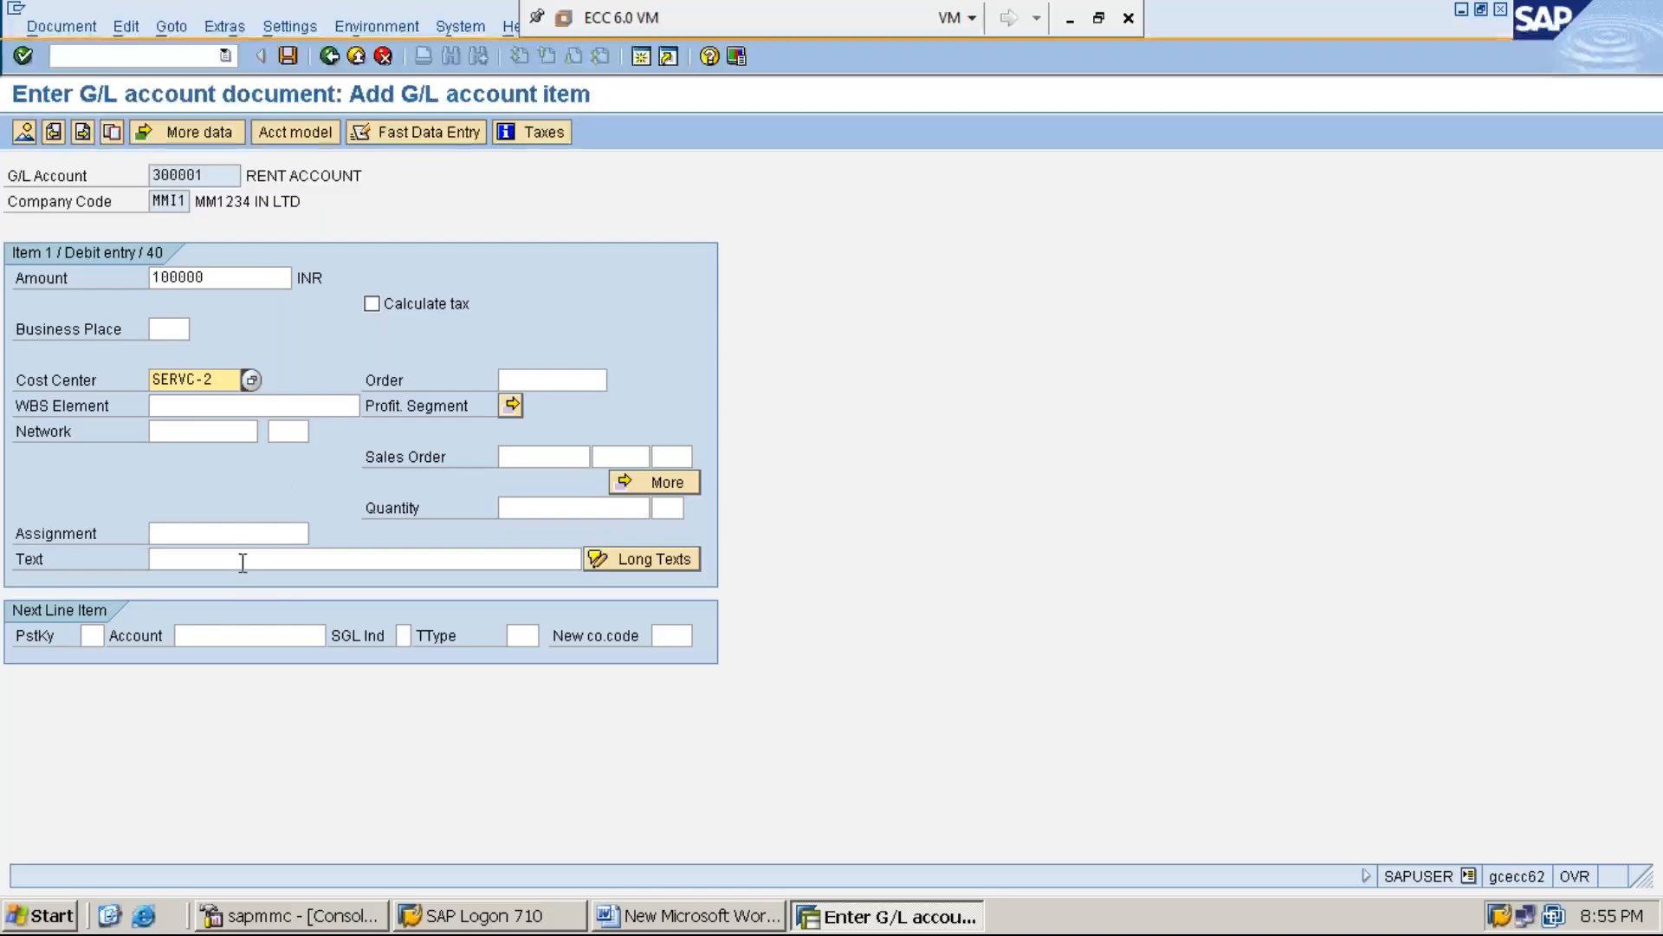
Enter the debit item's text as "RENT PROCESSING TO THE SERVICE-2 COST CENTER"
left_click(297, 558)
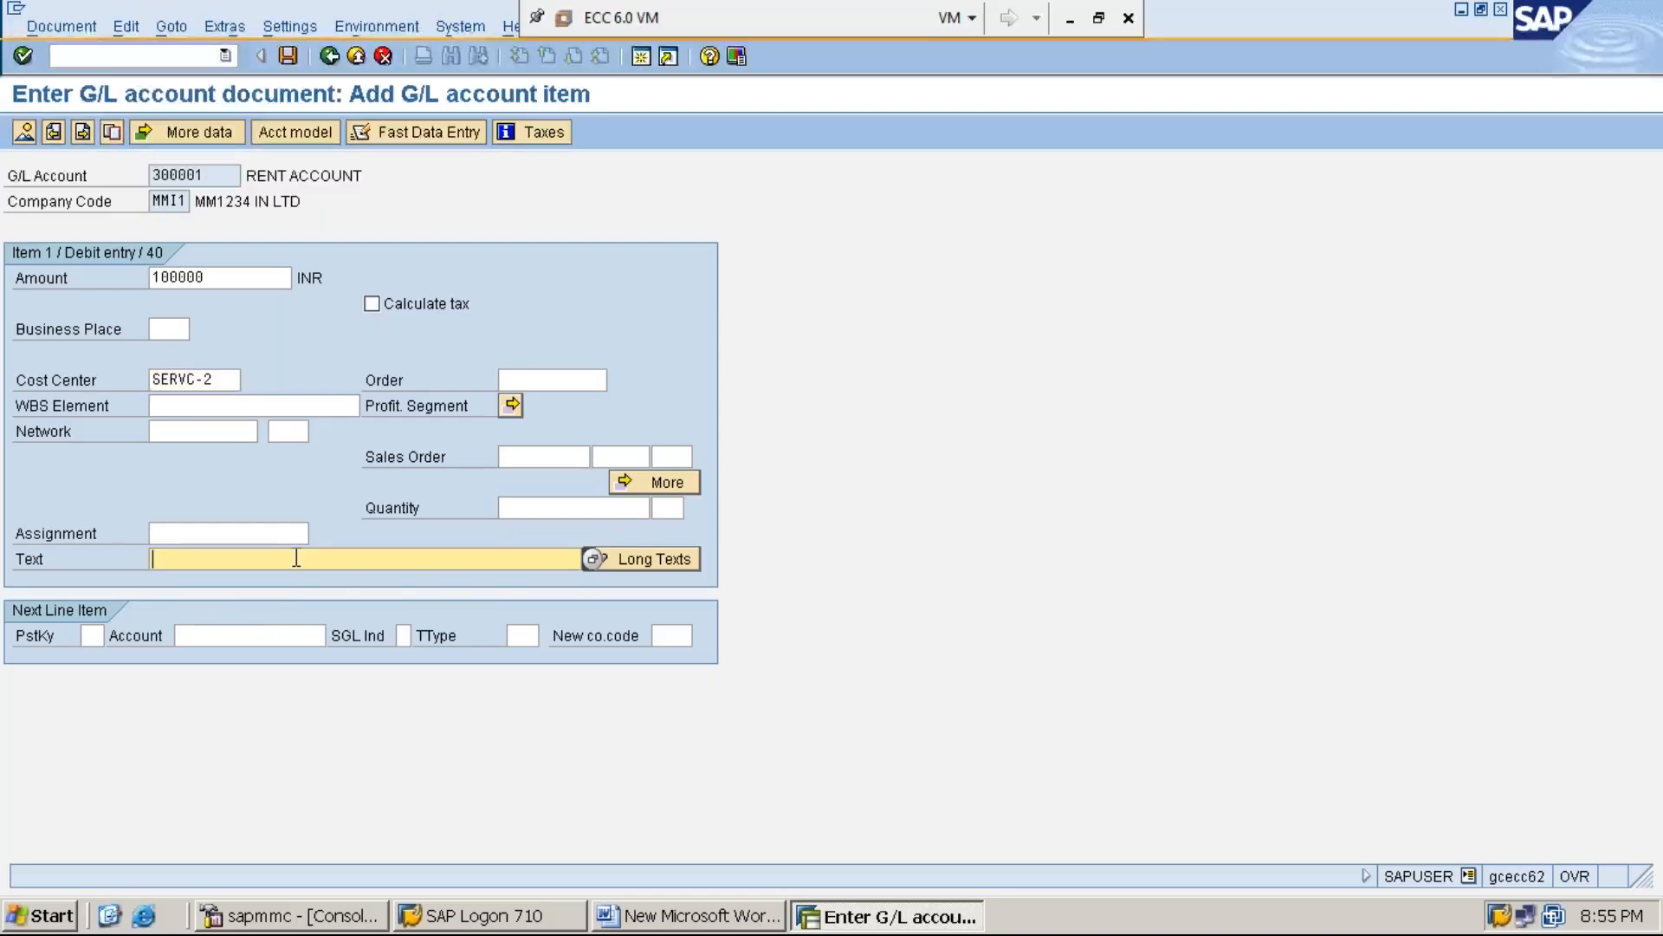
type("R")
key("Down")
key("Return")
key("Left")
key("BackSpace")
key("BackSpace")
type("2")
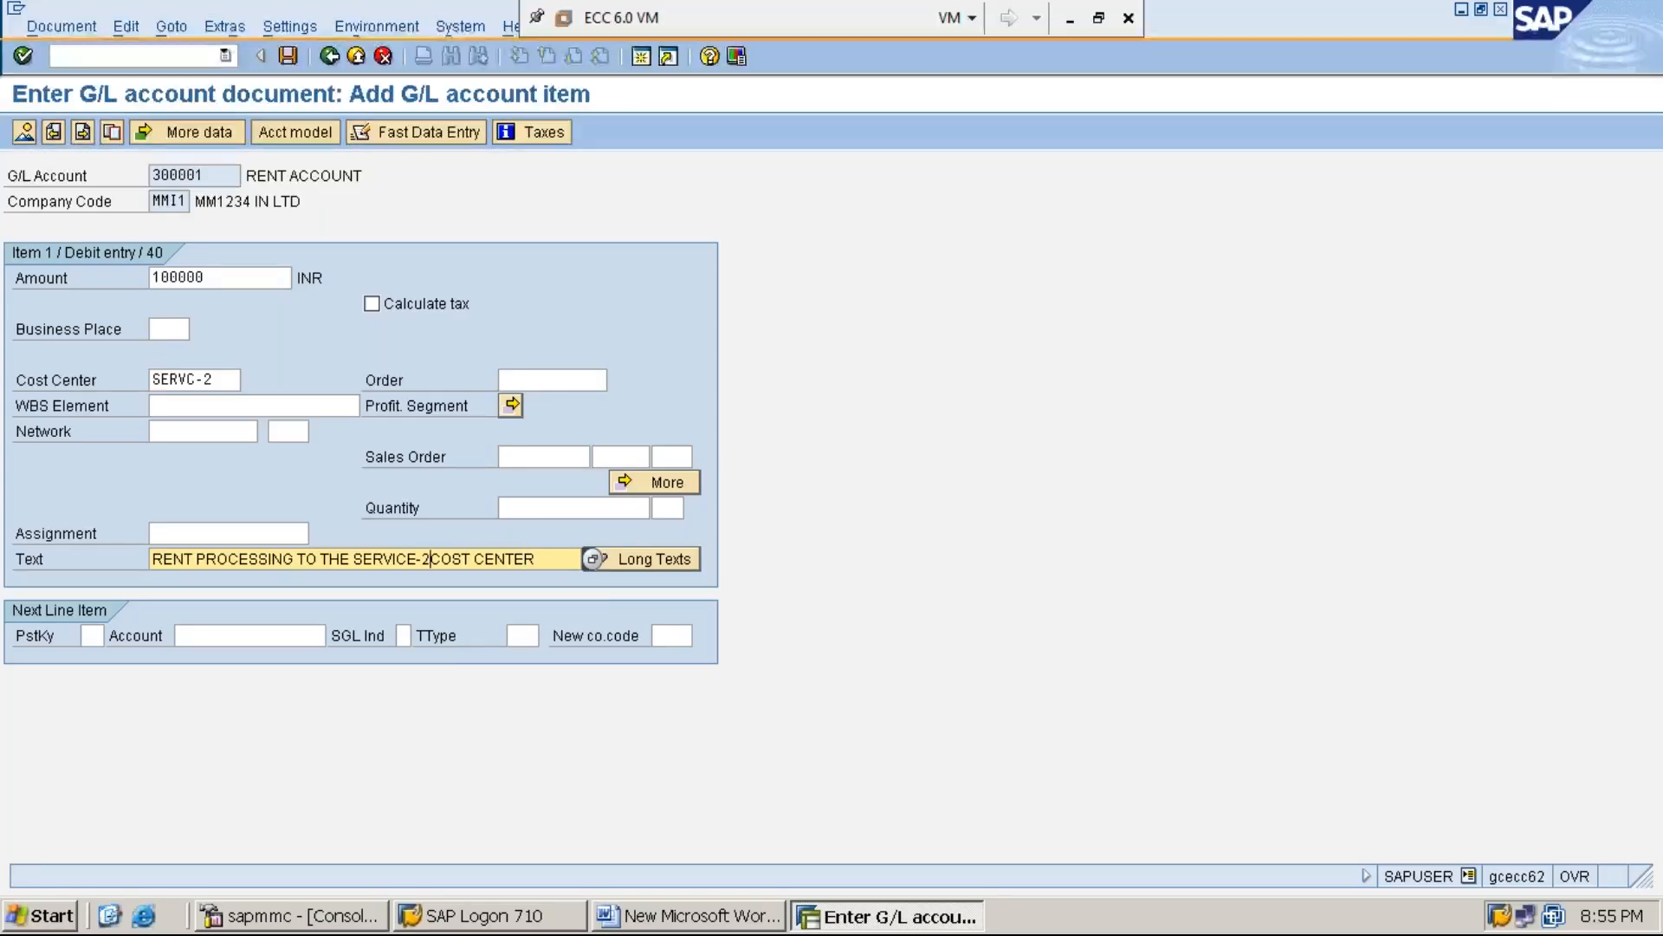
type(" COST")
key("BackSpace")
type("T CENTER")
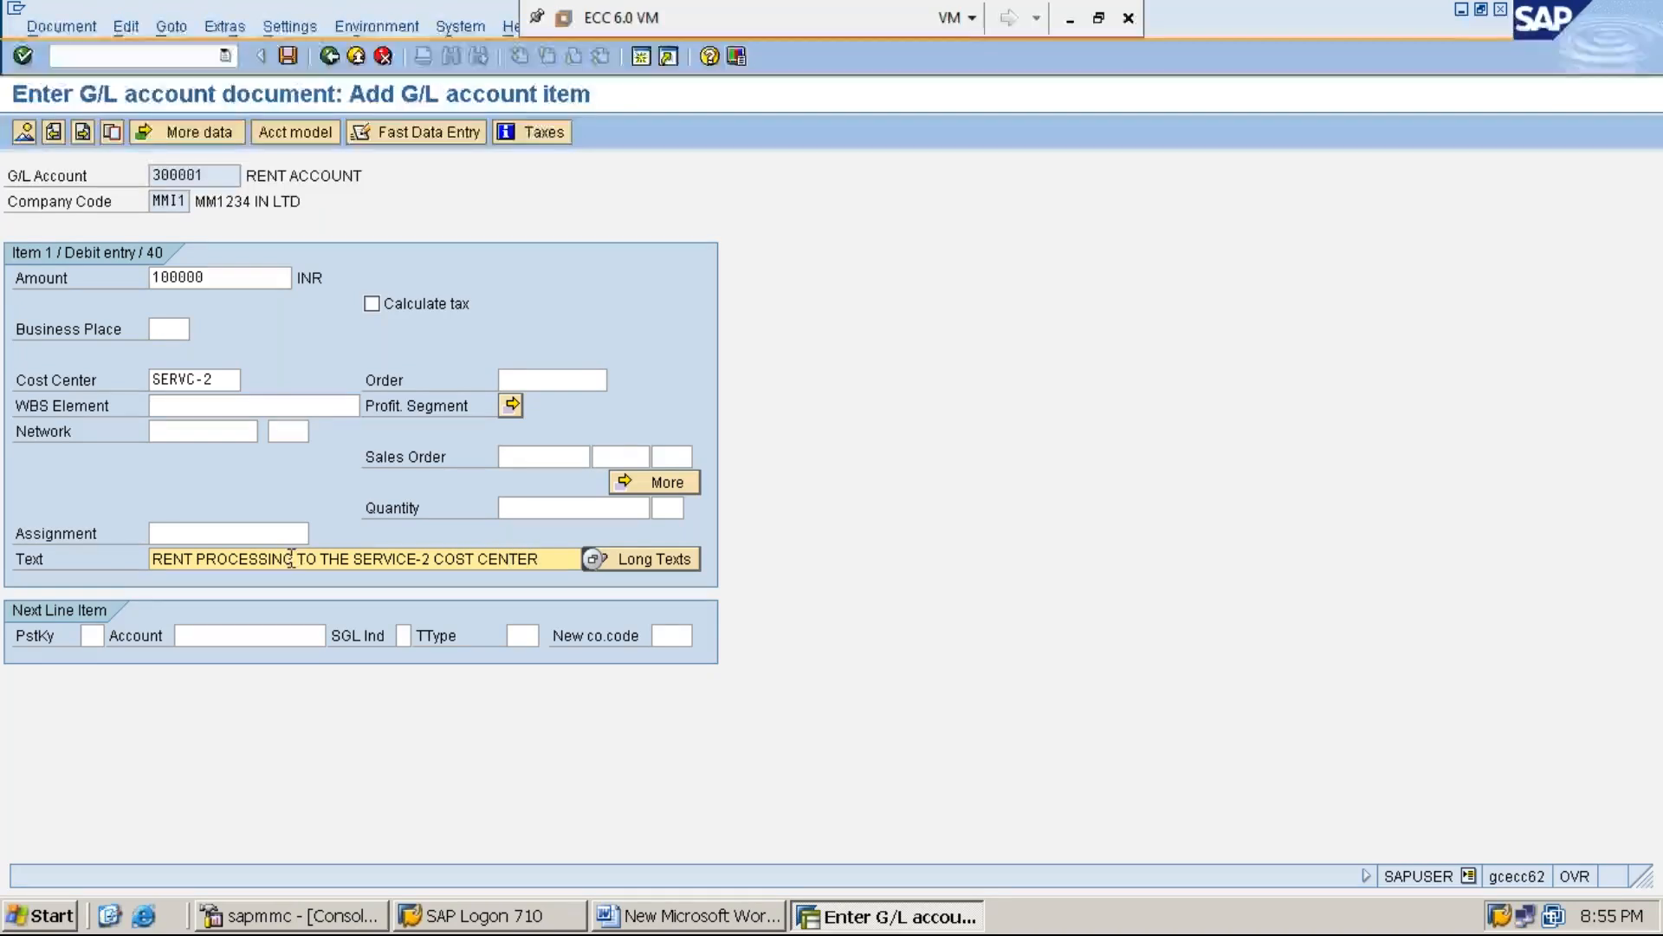
Add the next line item with posting key 50 and the cash G/L account starting with 1
left_click(98, 633)
type("50")
key("Tab")
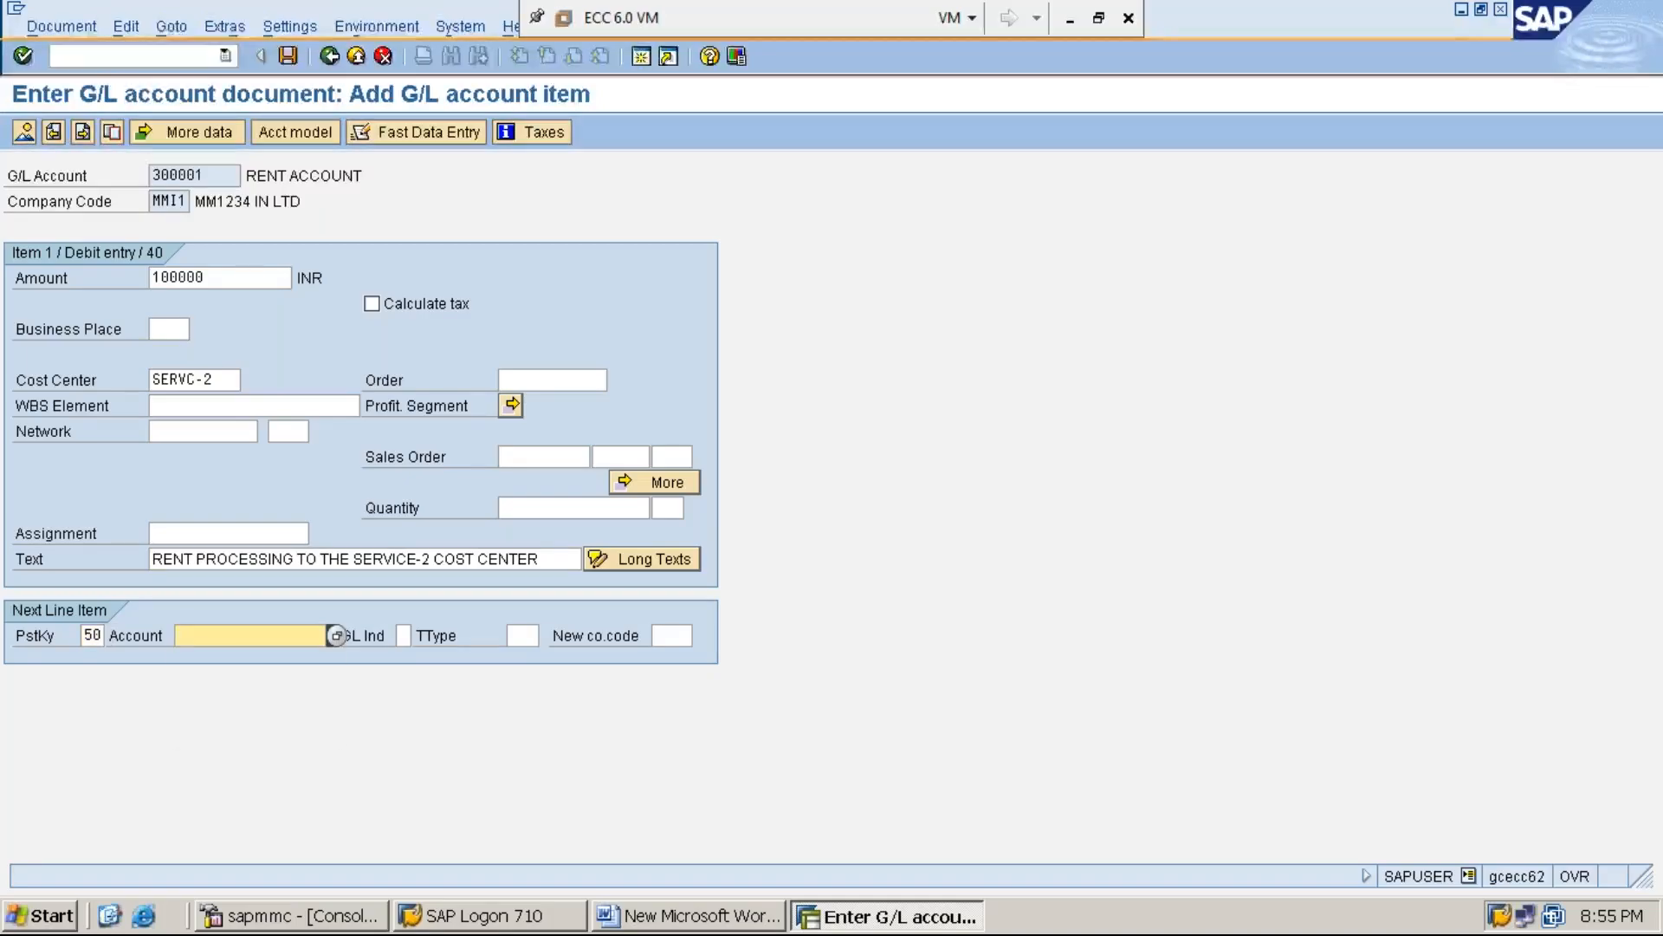
type("1")
key("Down")
key("Return")
key("Return")
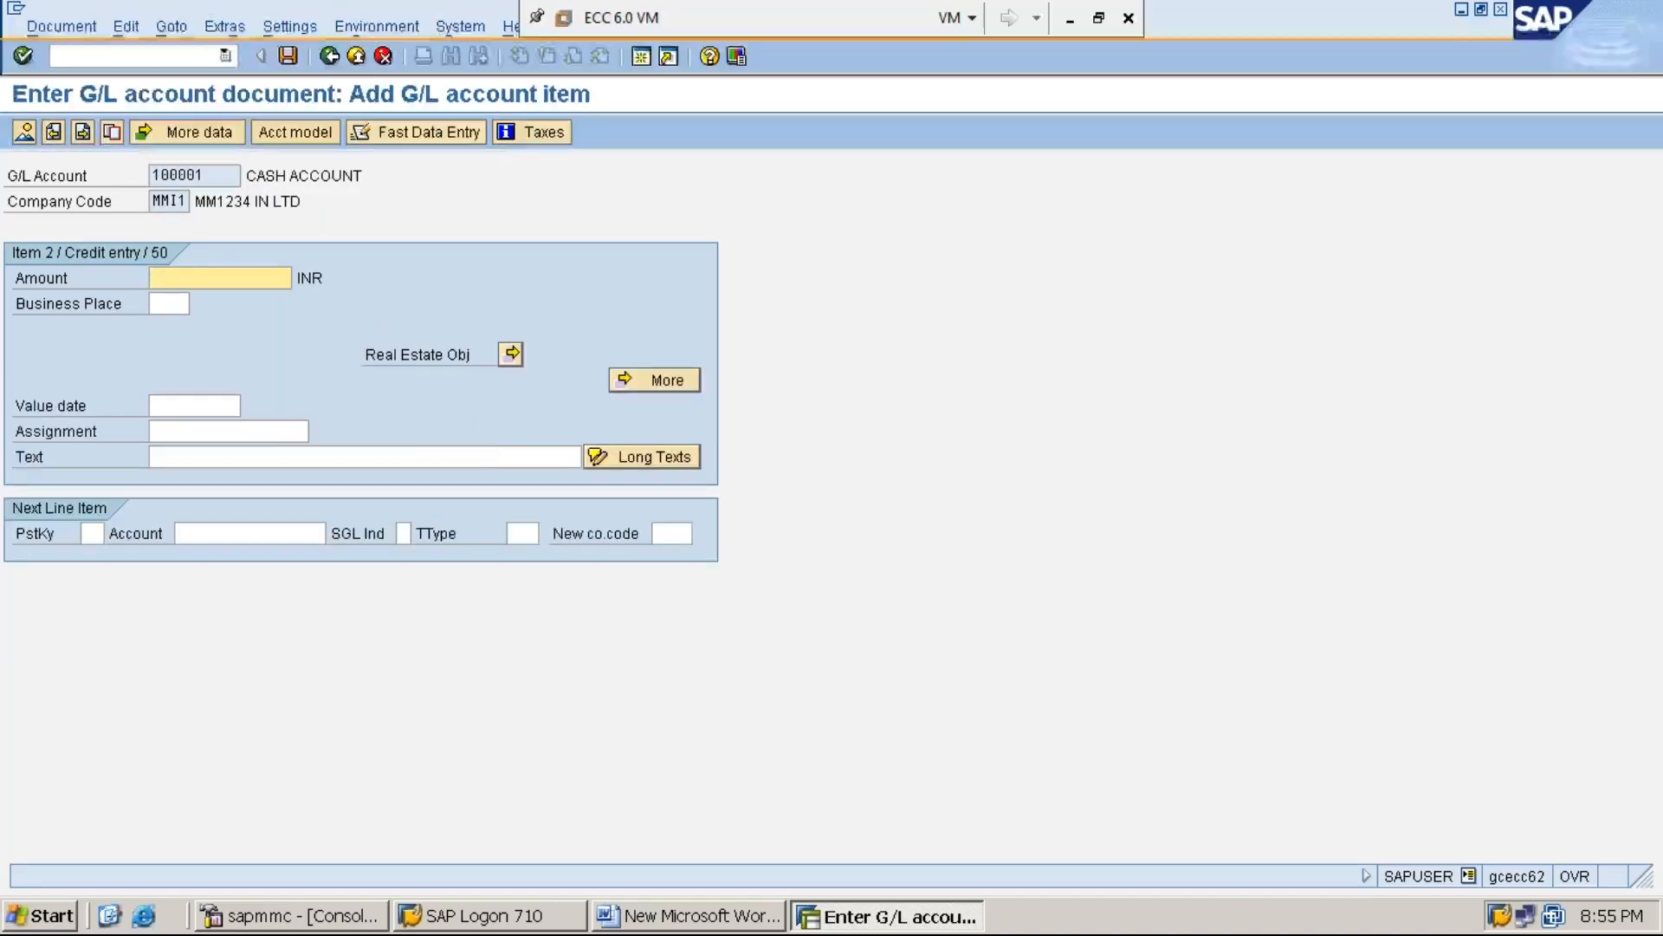
Fill the credit item's amount with * and its text with + to carry over the debit item's values
type("*")
key("Tab")
key("Tab")
key("Tab")
key("Tab")
type("+")
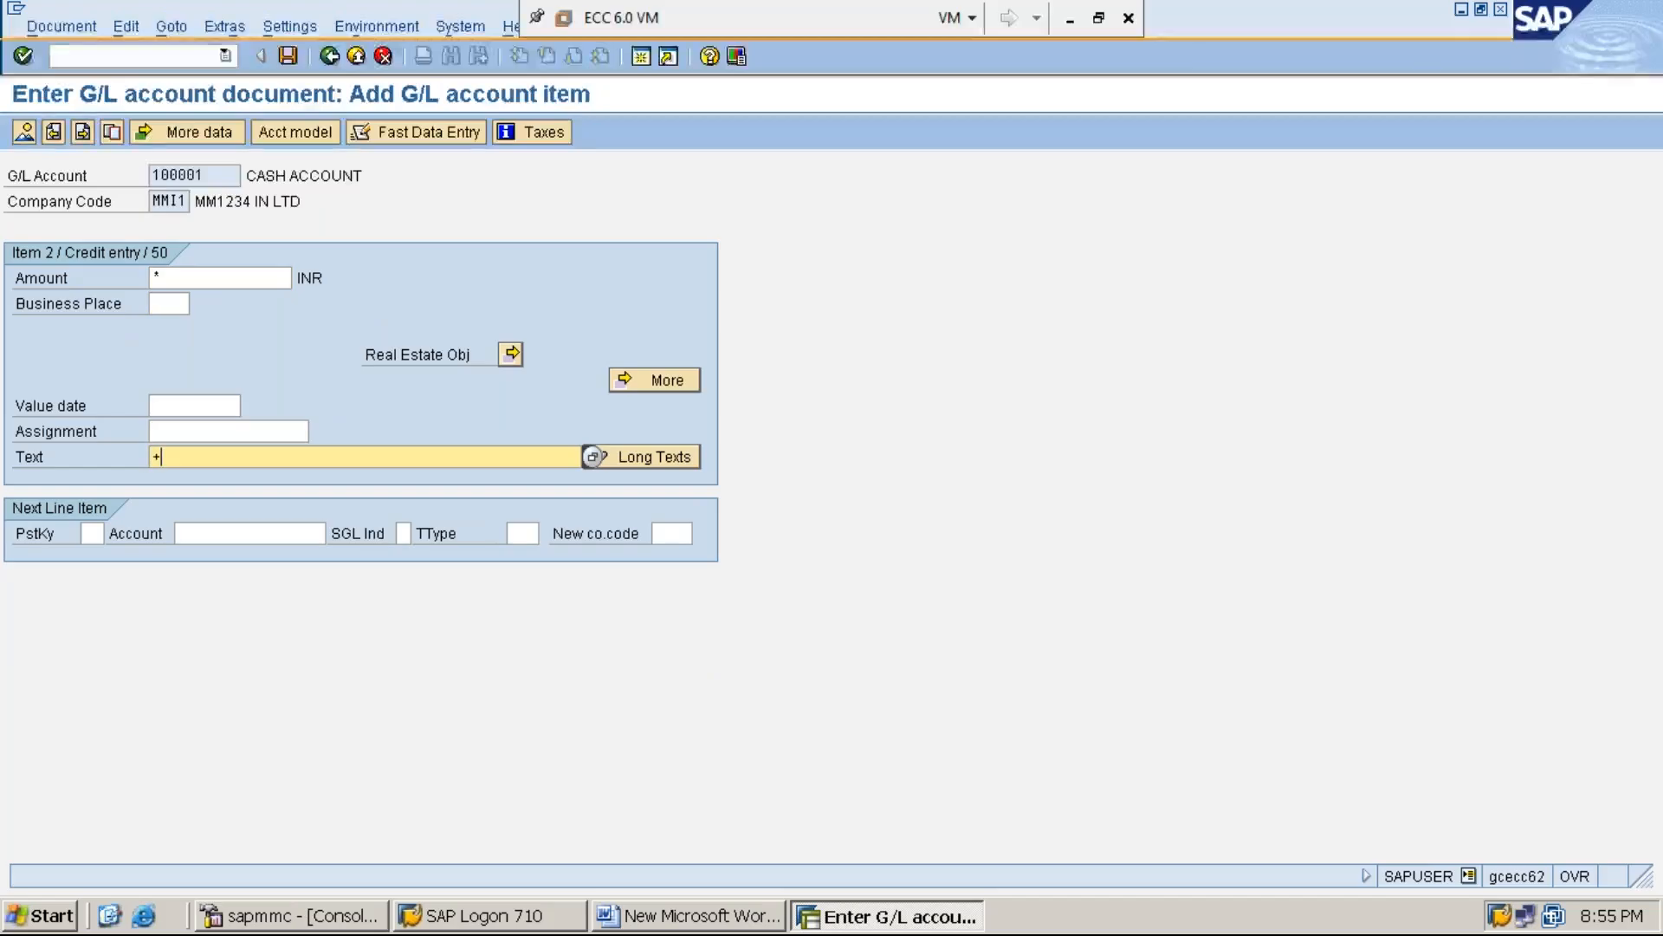
Simulate the G/L document and post it
left_click(64, 27)
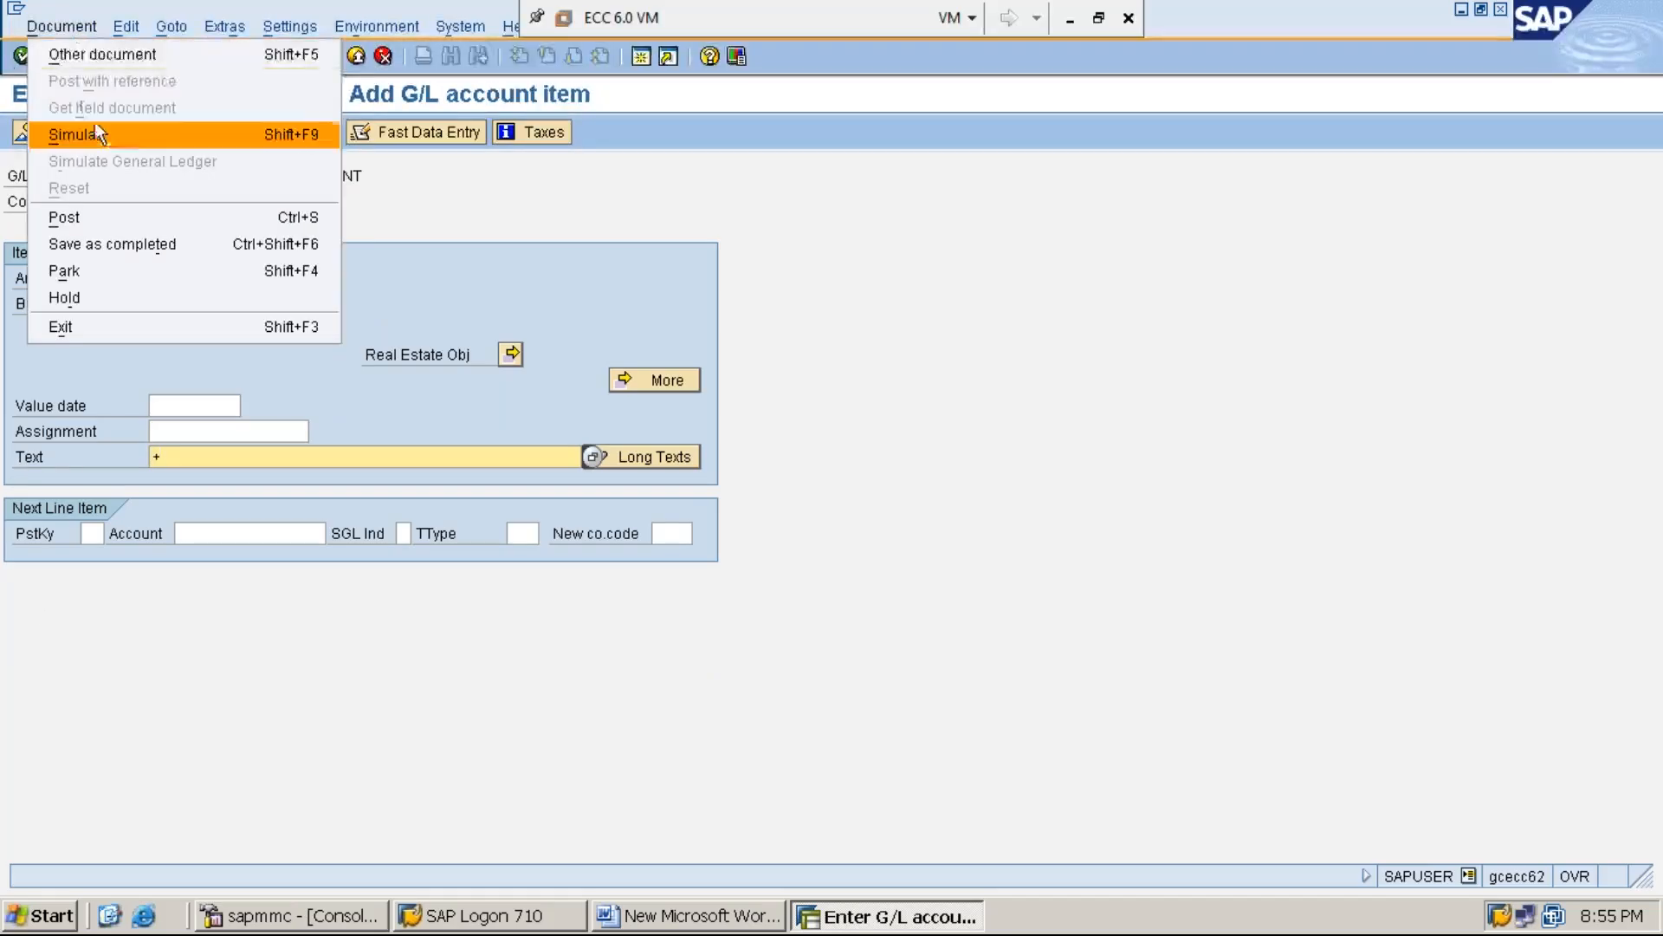
left_click(122, 138)
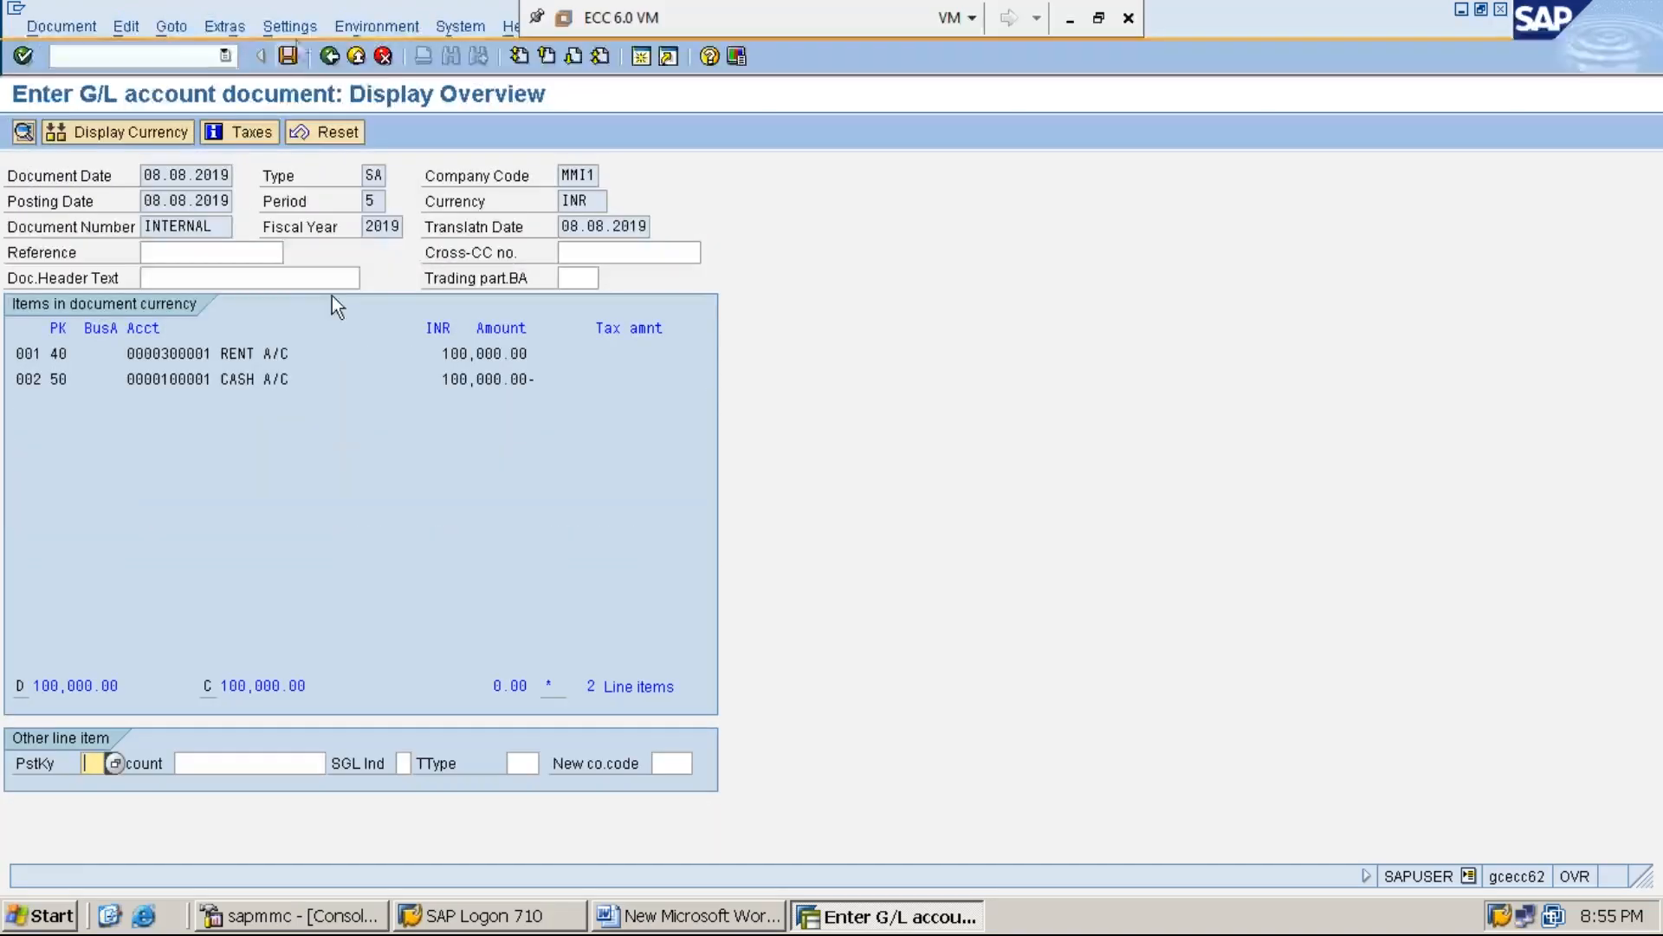
left_click(288, 57)
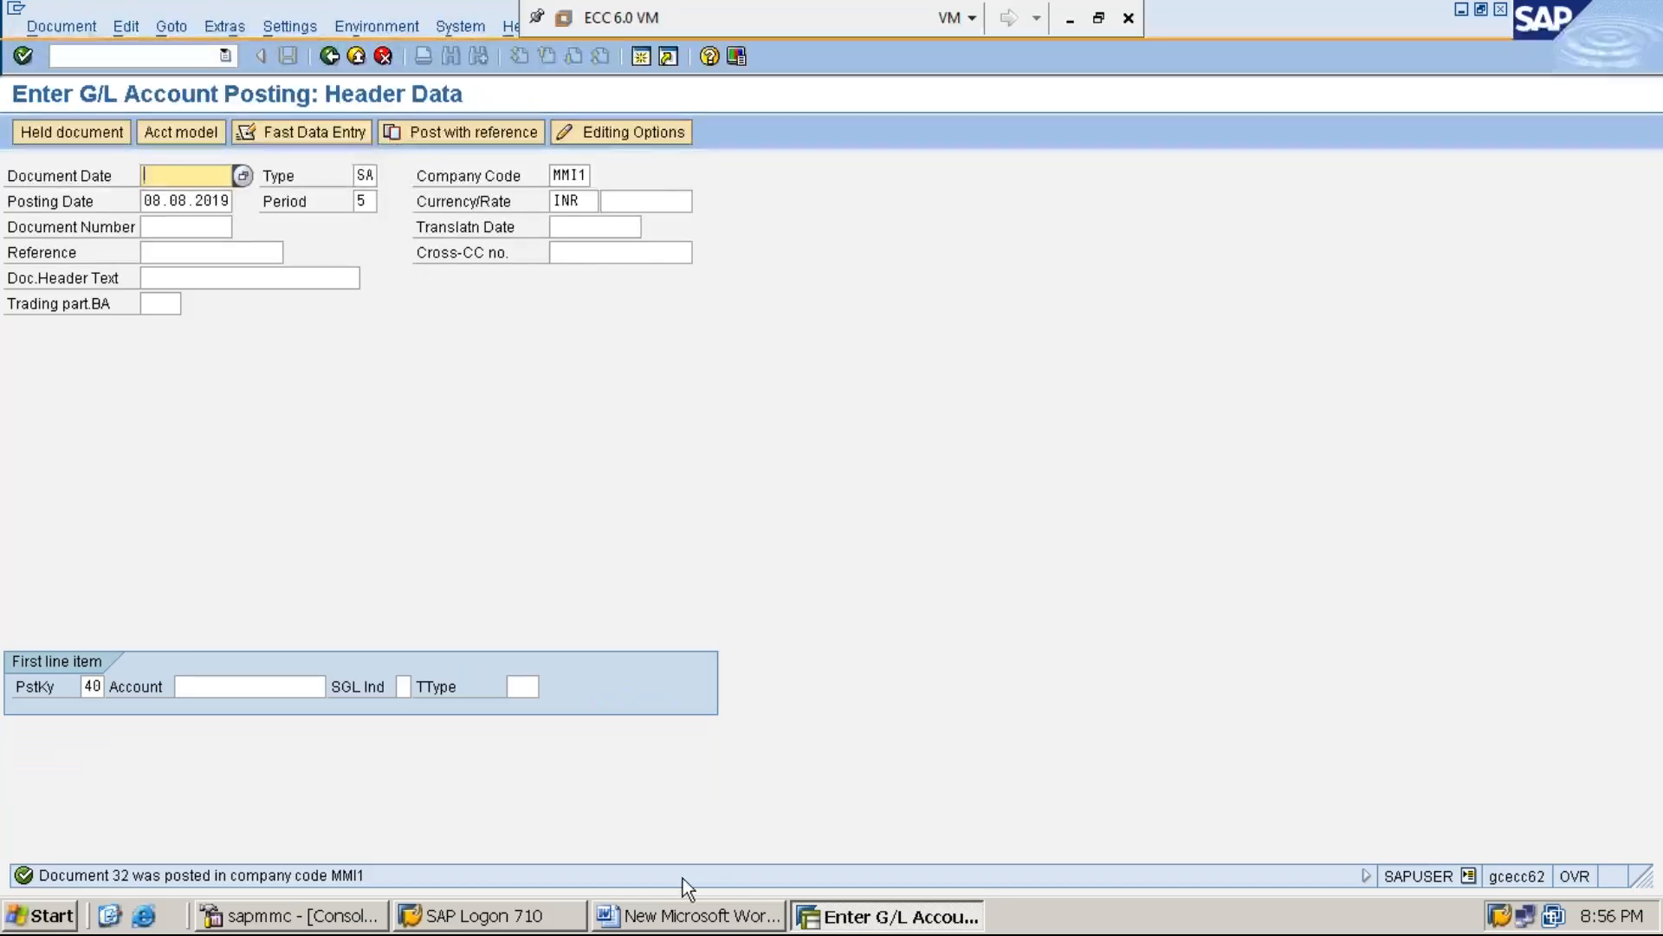
Switch to the Word document and add the line "STEP:4: DISPLAY SERVICE COST CENTER BALANCE USING KSB1" under section C
left_click(726, 923)
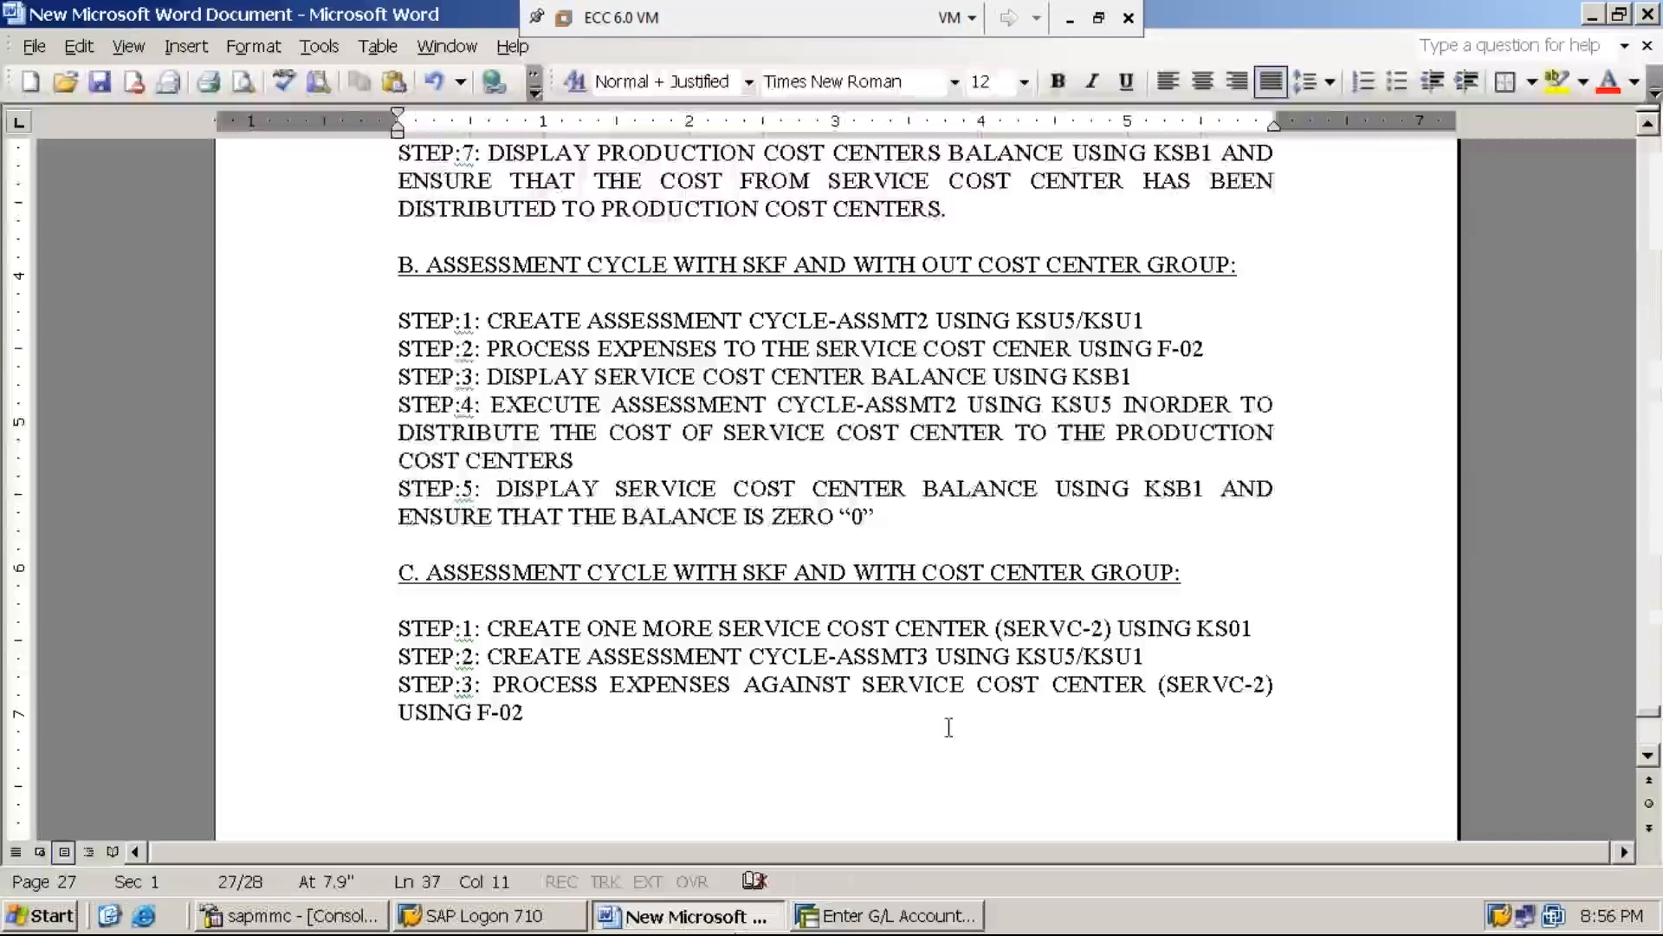
key("Return")
type("STERP")
key("BackSpace")
key("BackSpace")
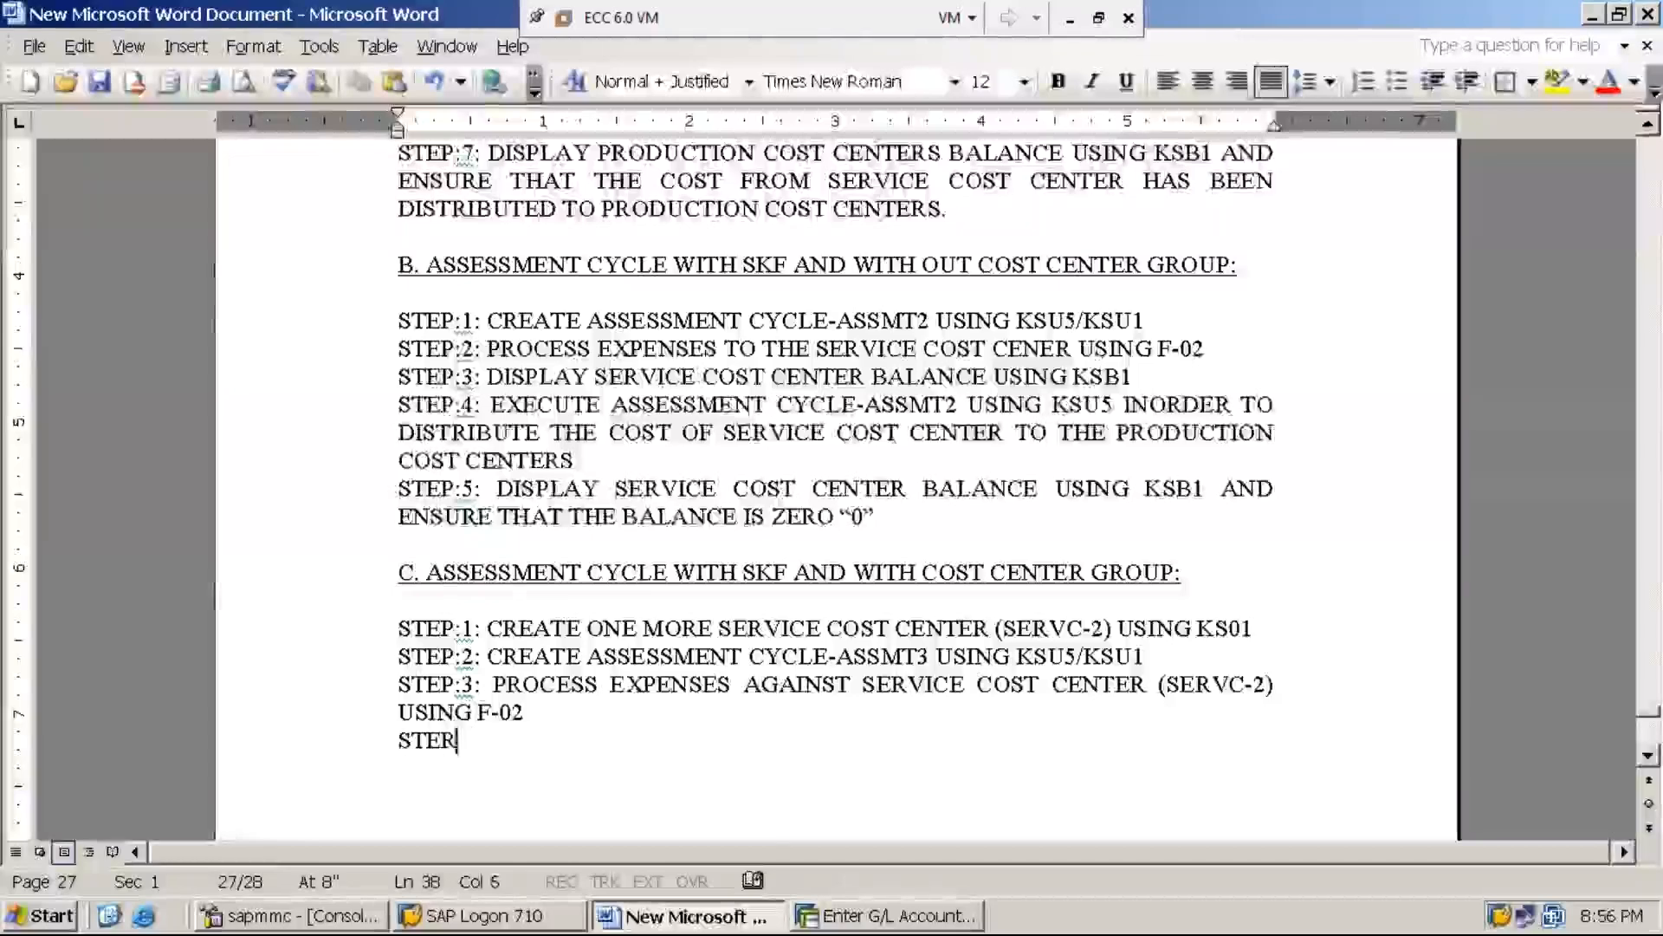
type("P:4:")
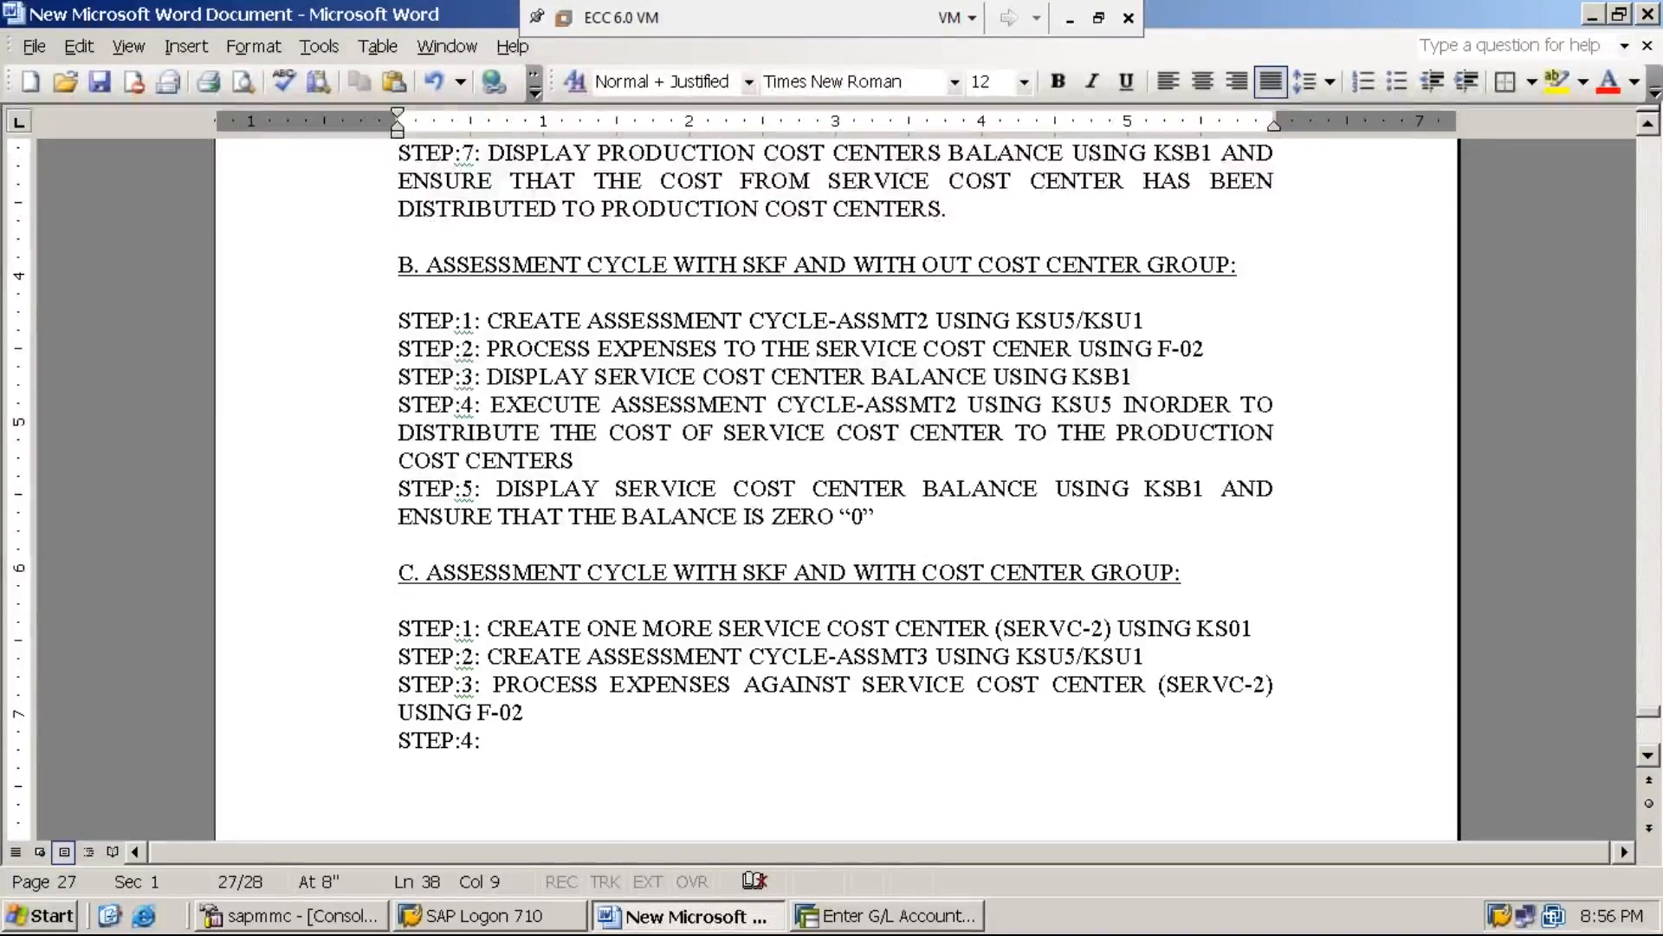
type("D")
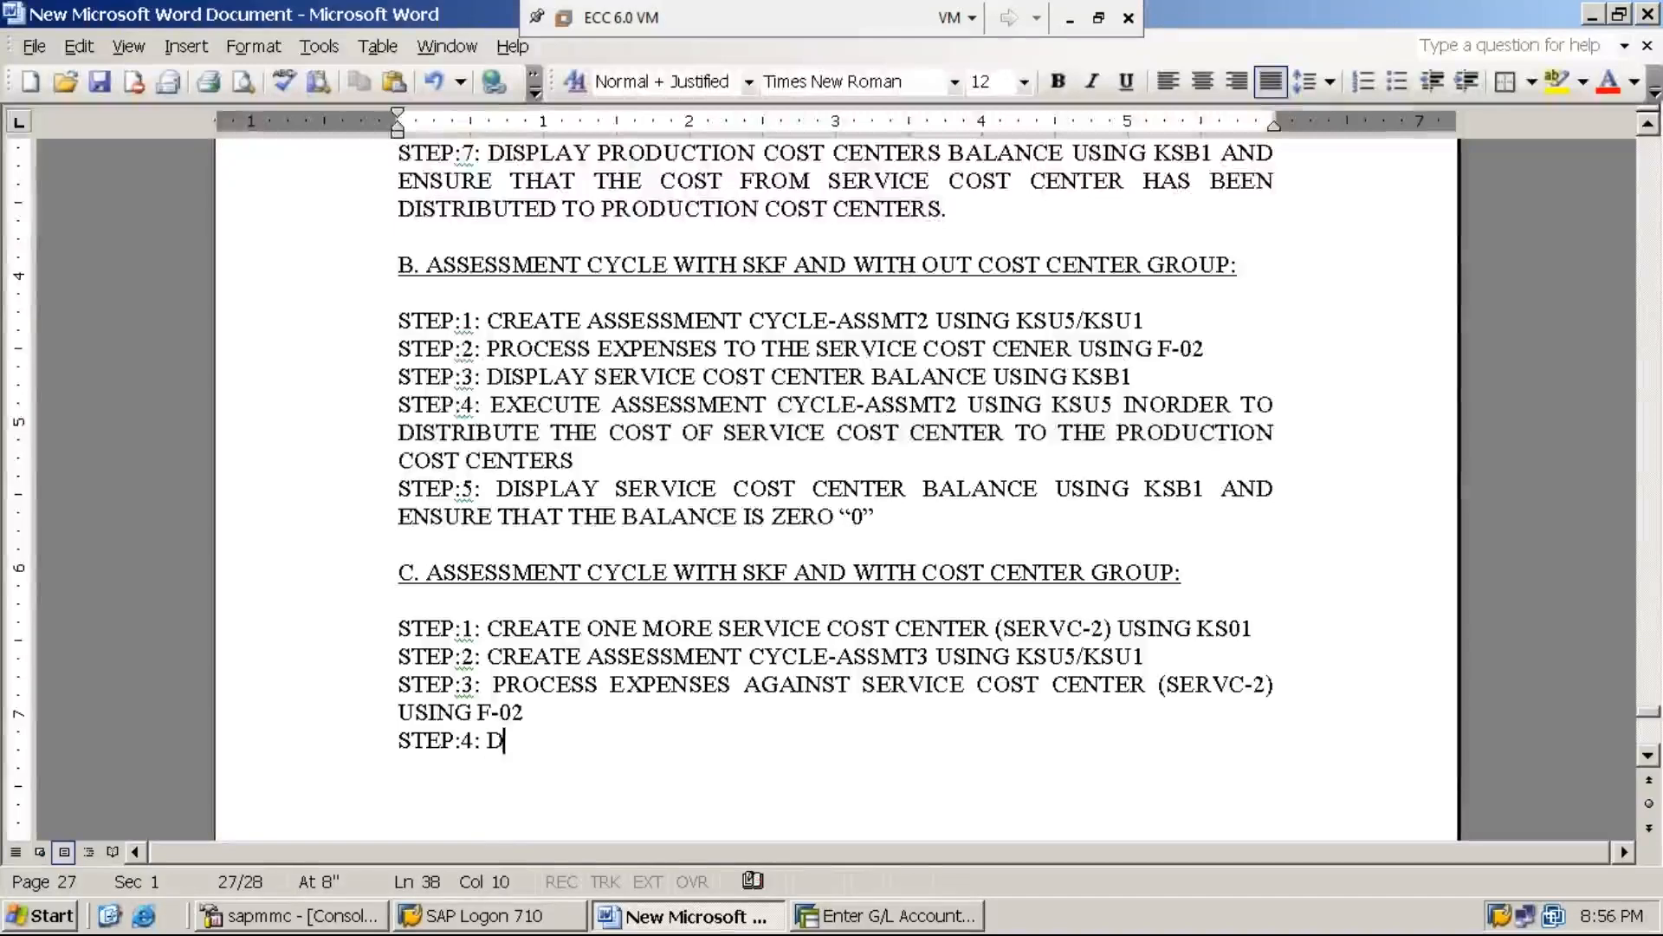
type("ISPLAY SER")
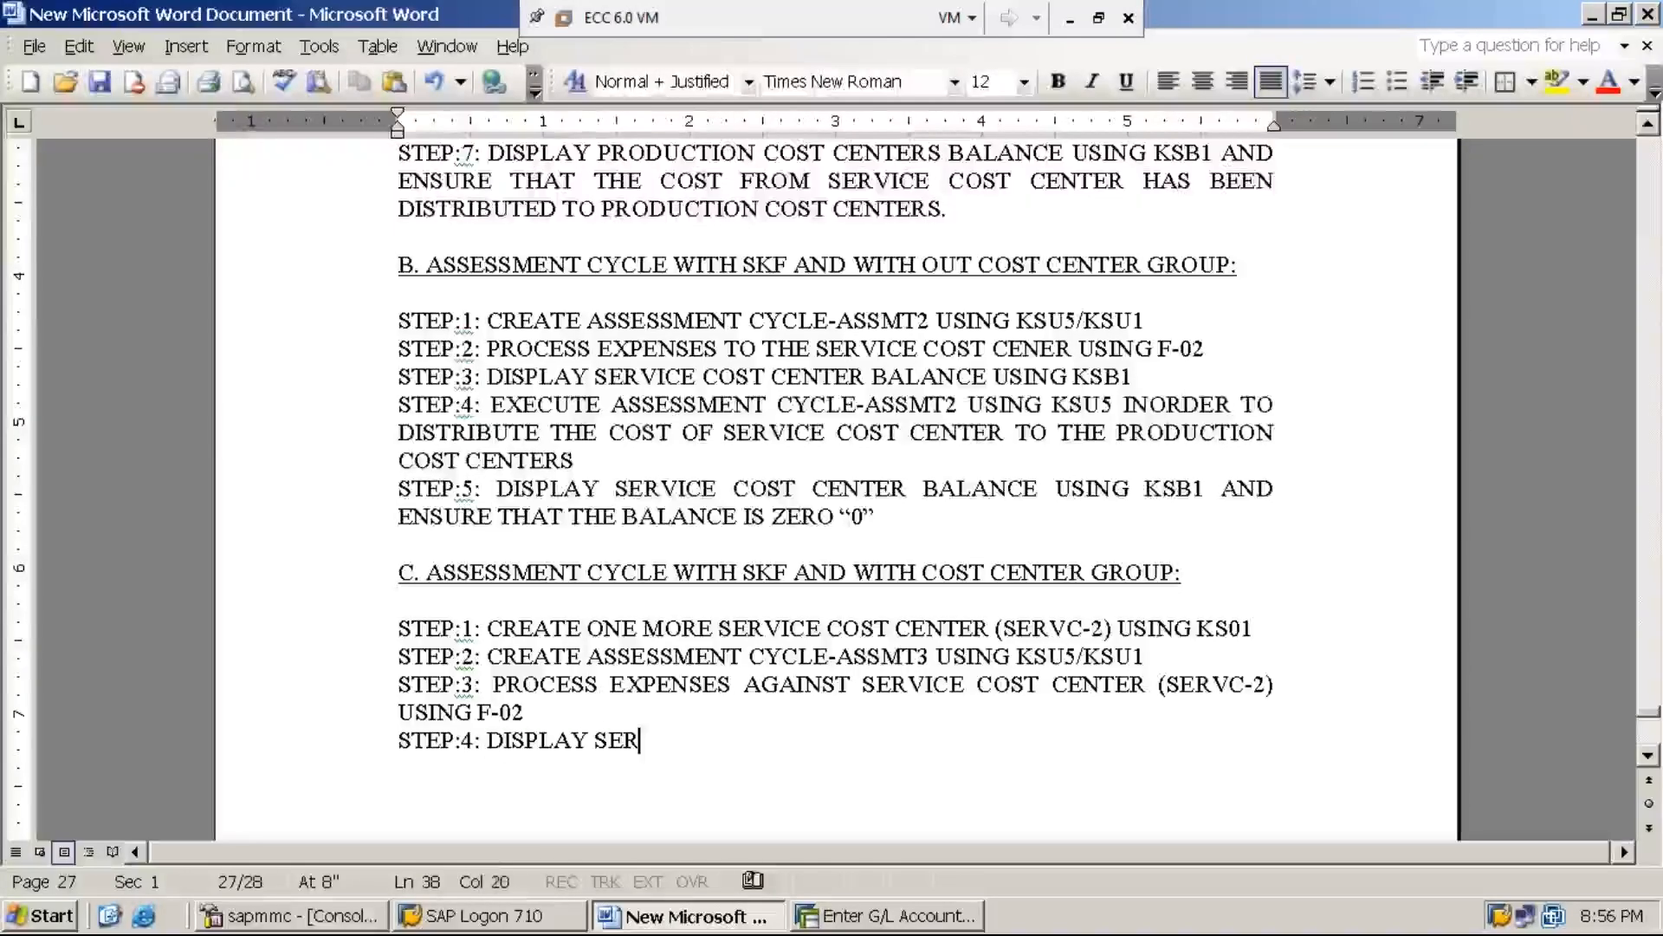
type("VICE ")
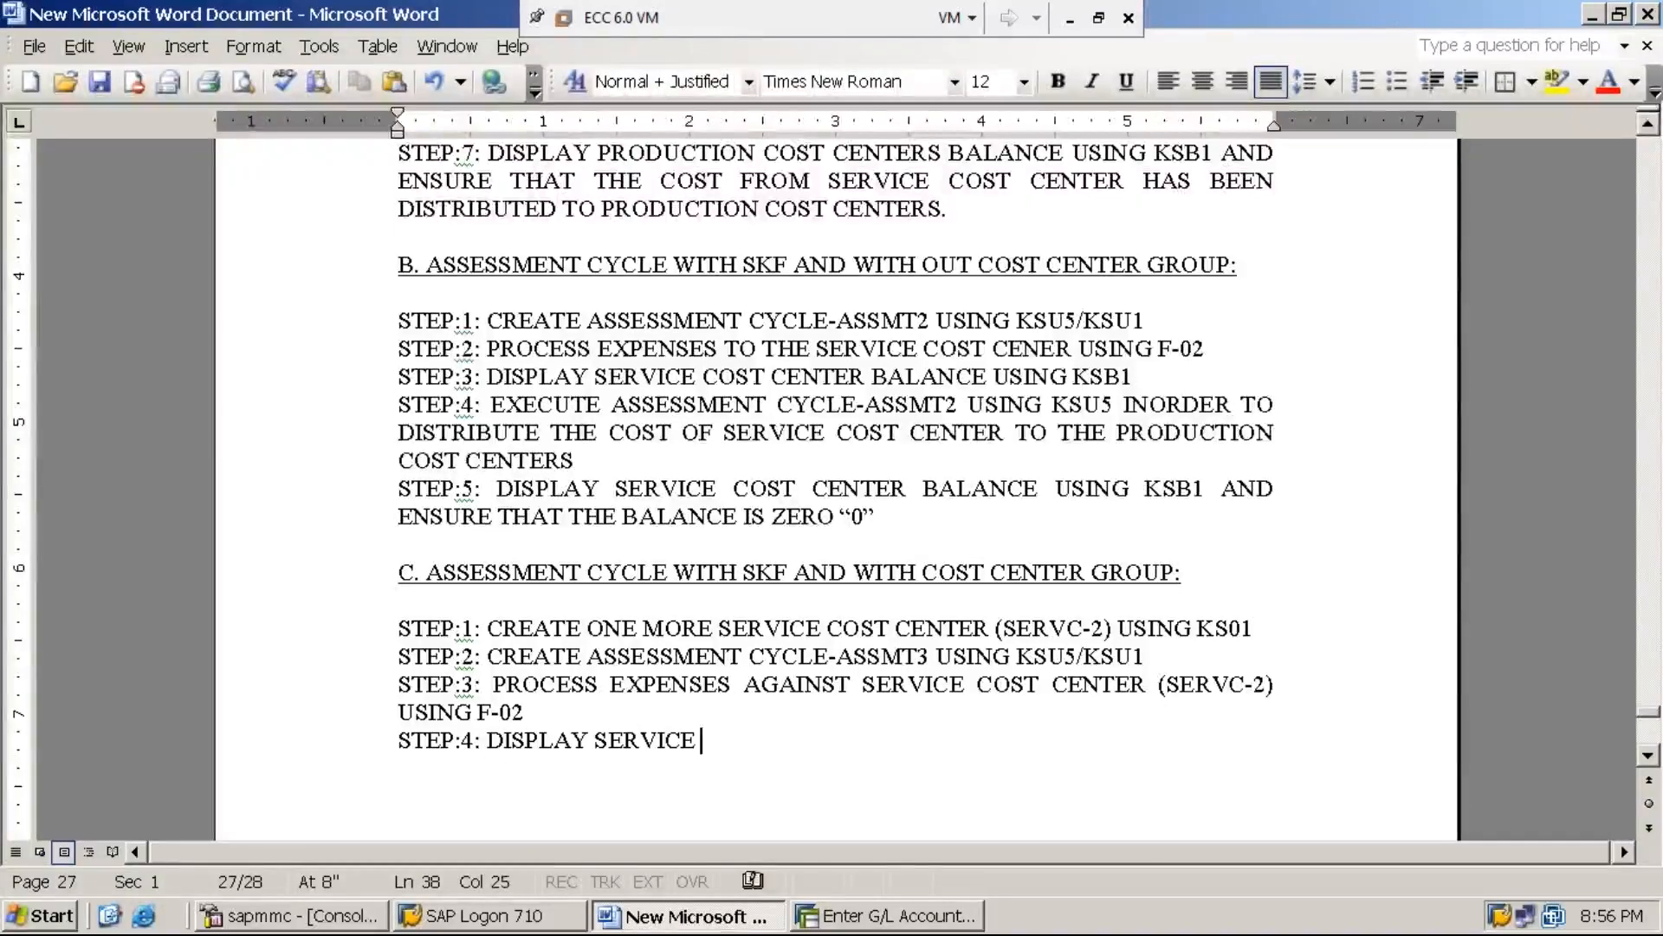
type("COST CENTER ")
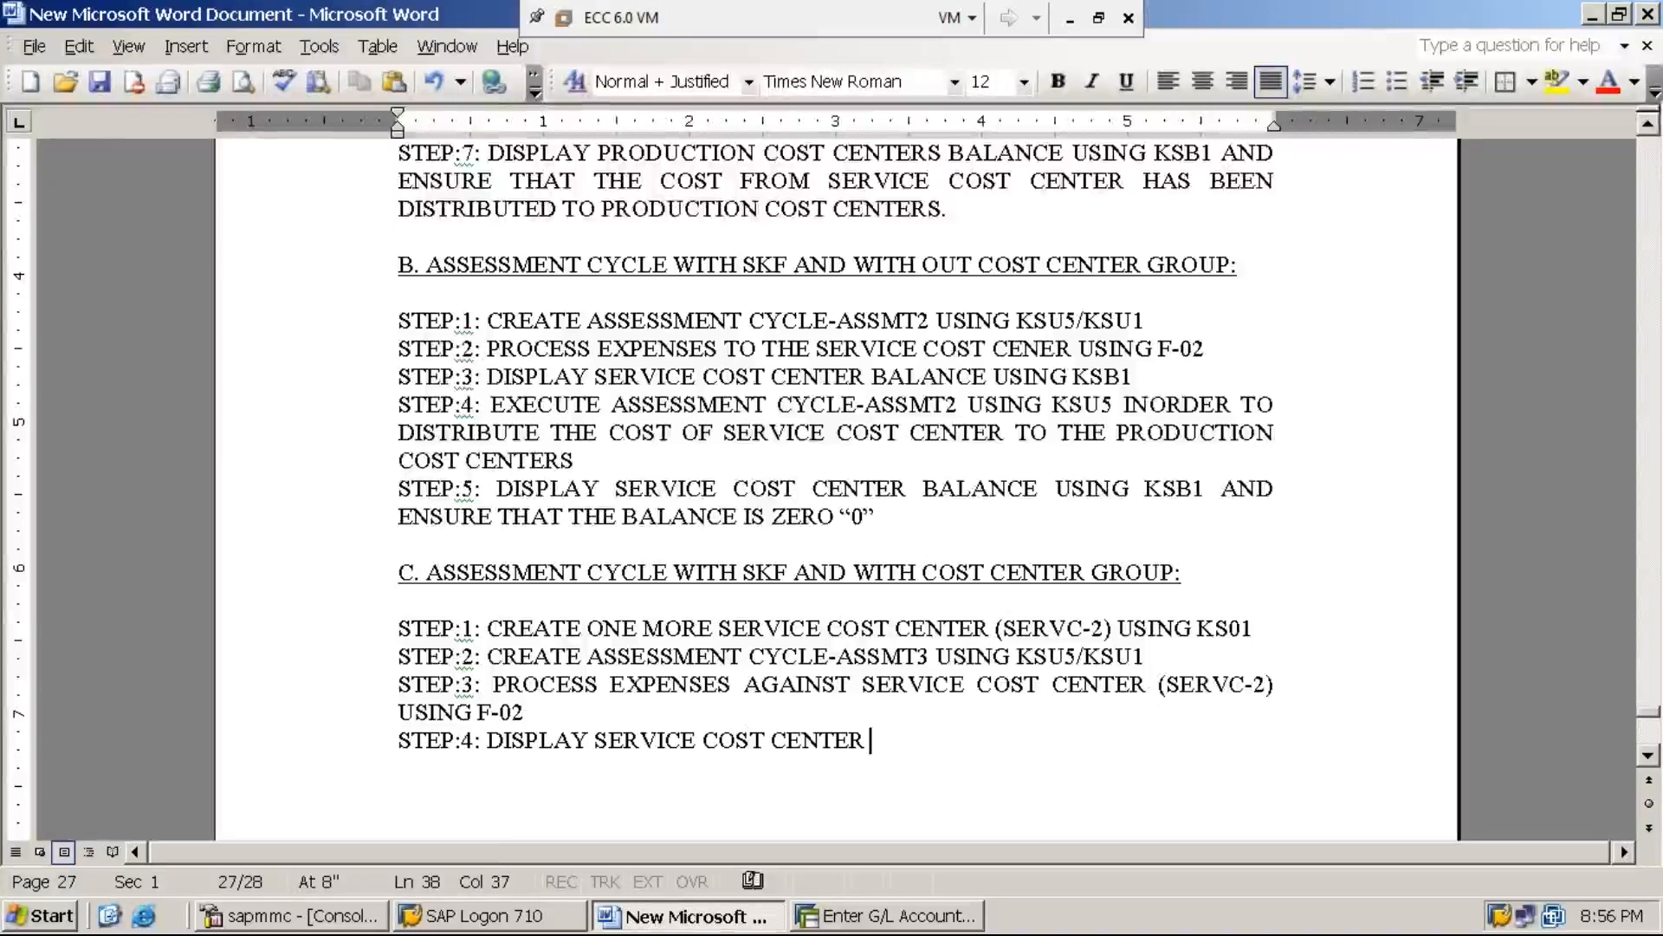
type("BALANCE")
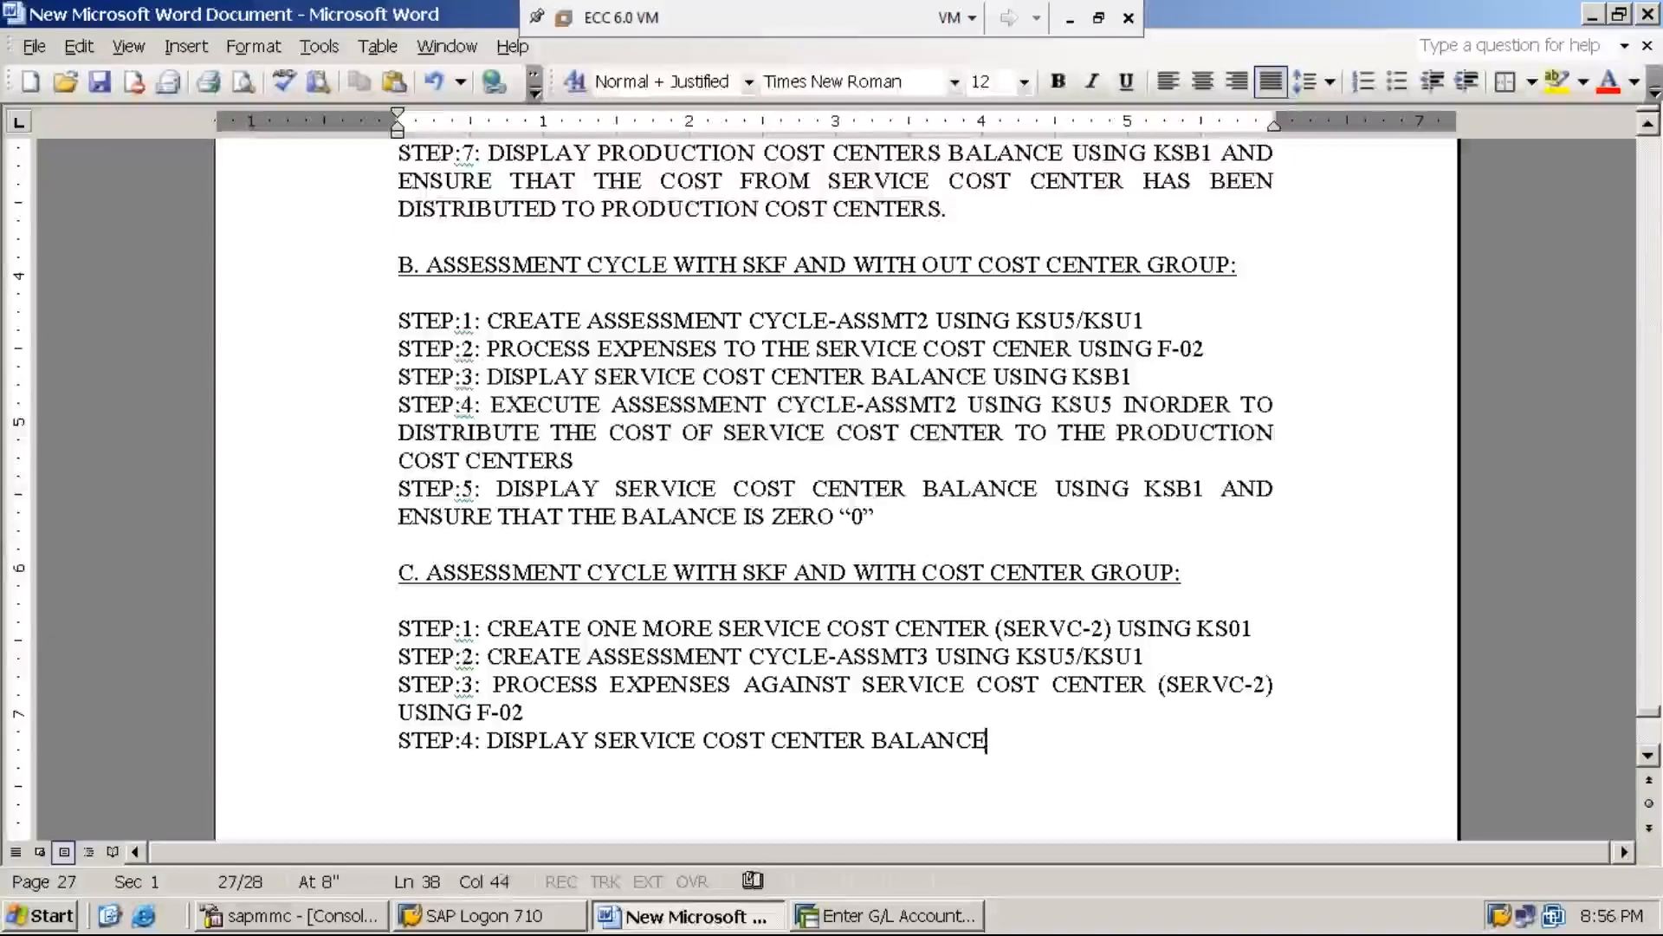
type(" USING ")
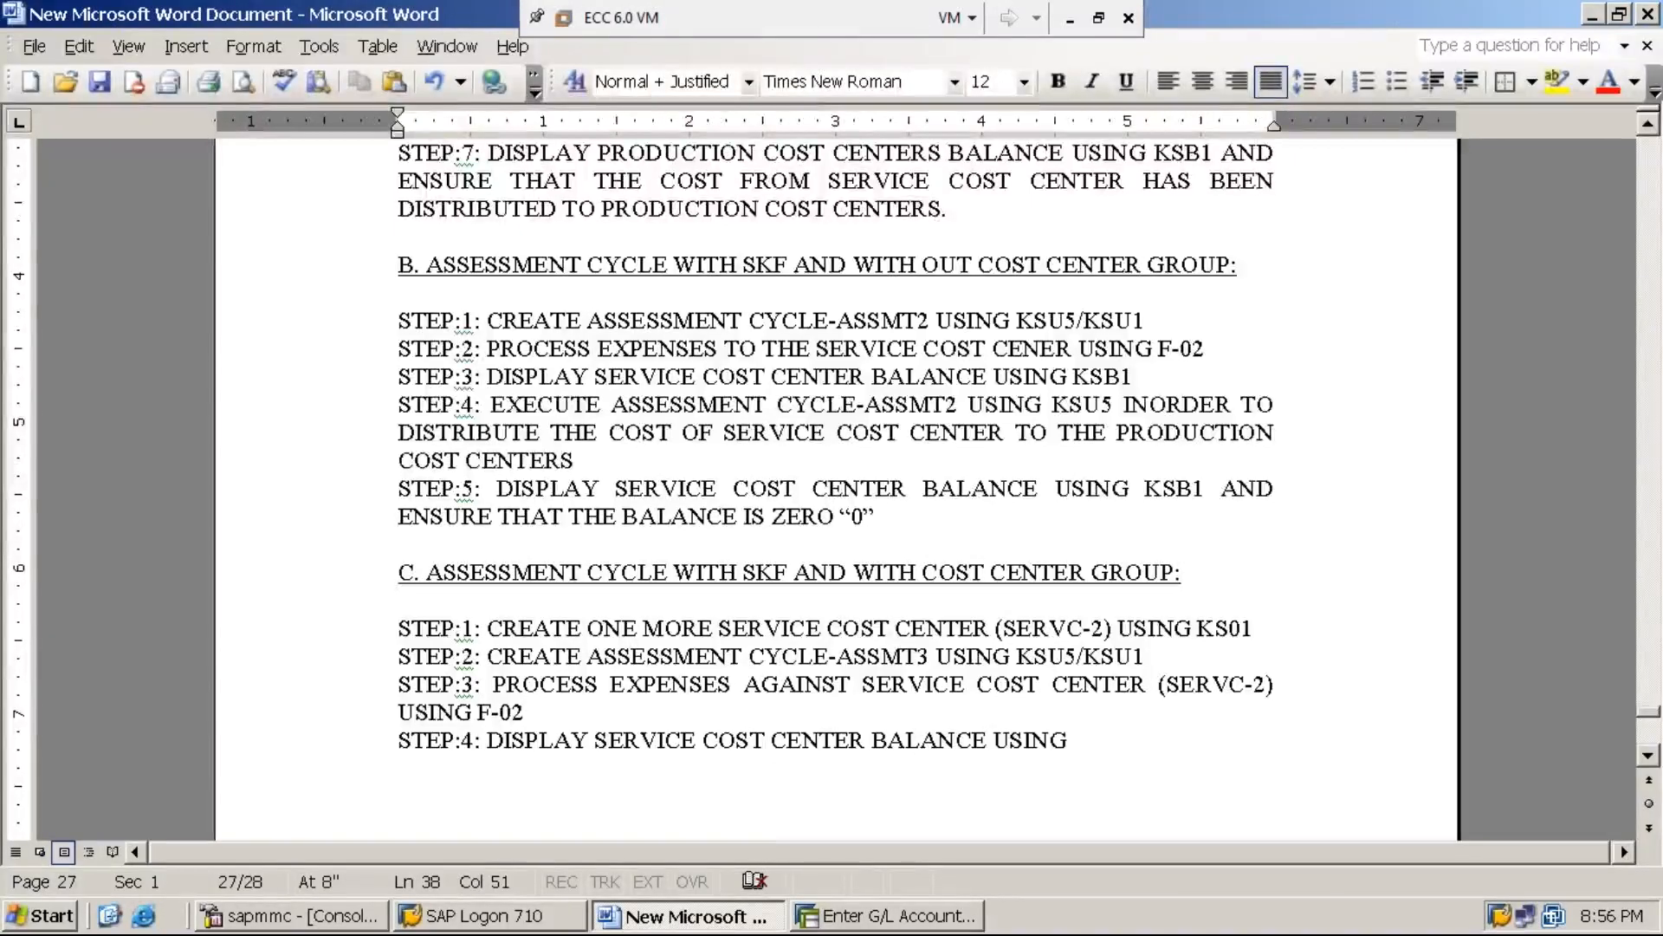
type("KSB1")
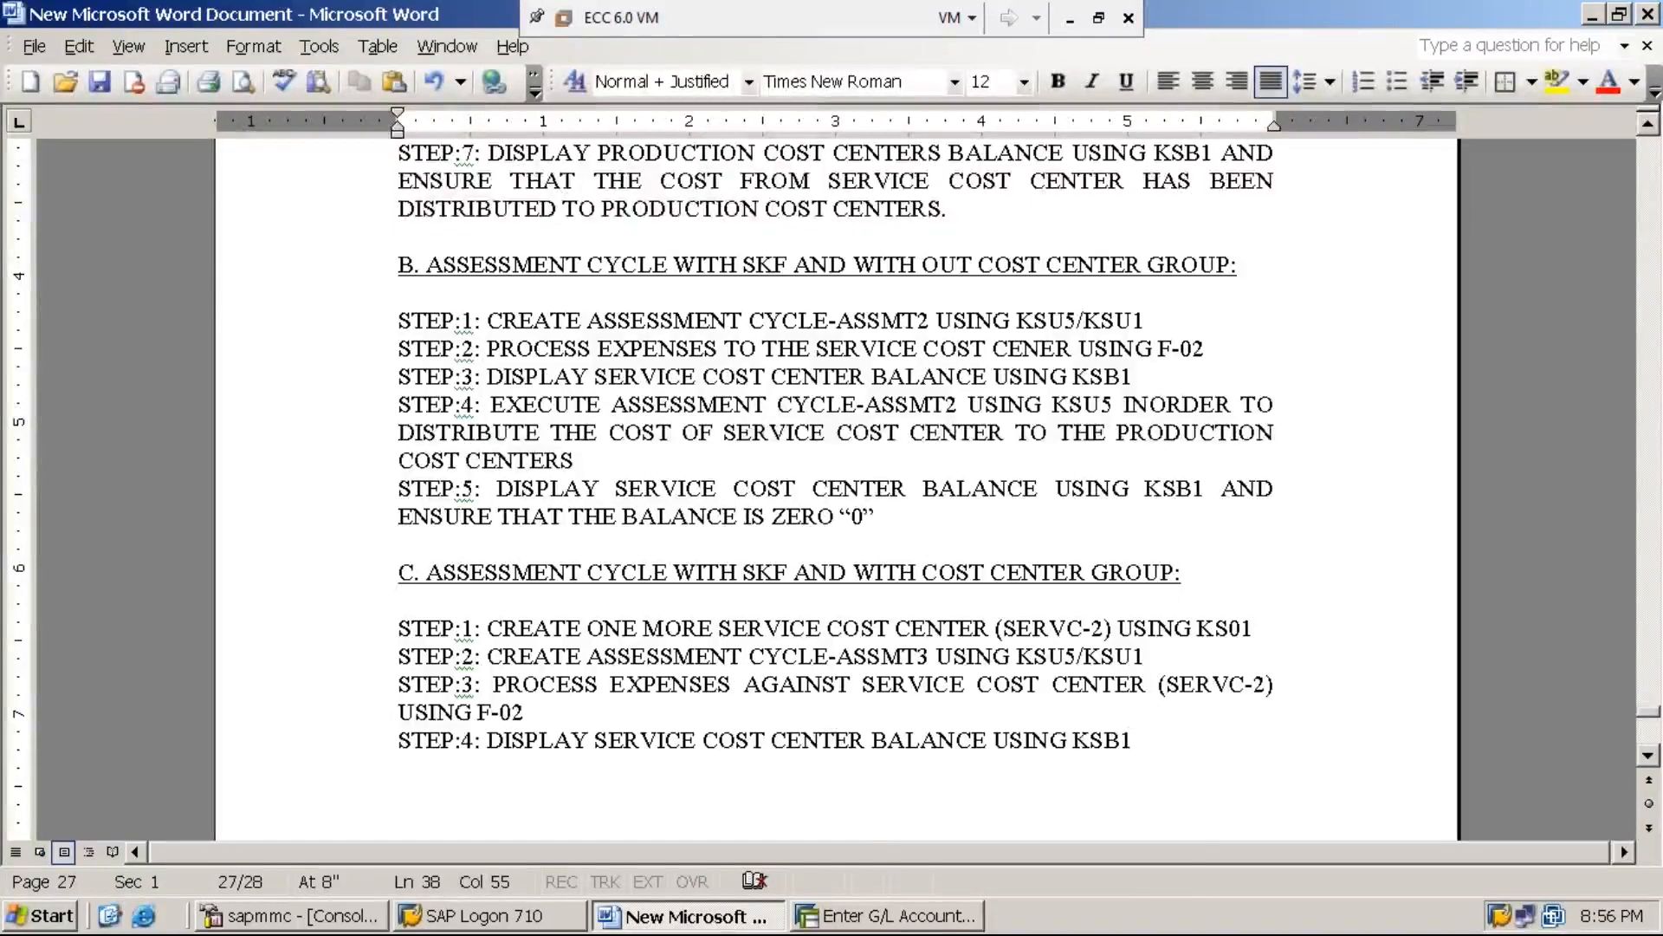
Switch back to the SAP G/L posting session and open transaction KSB1 in it with /NKSB1
left_click(923, 920)
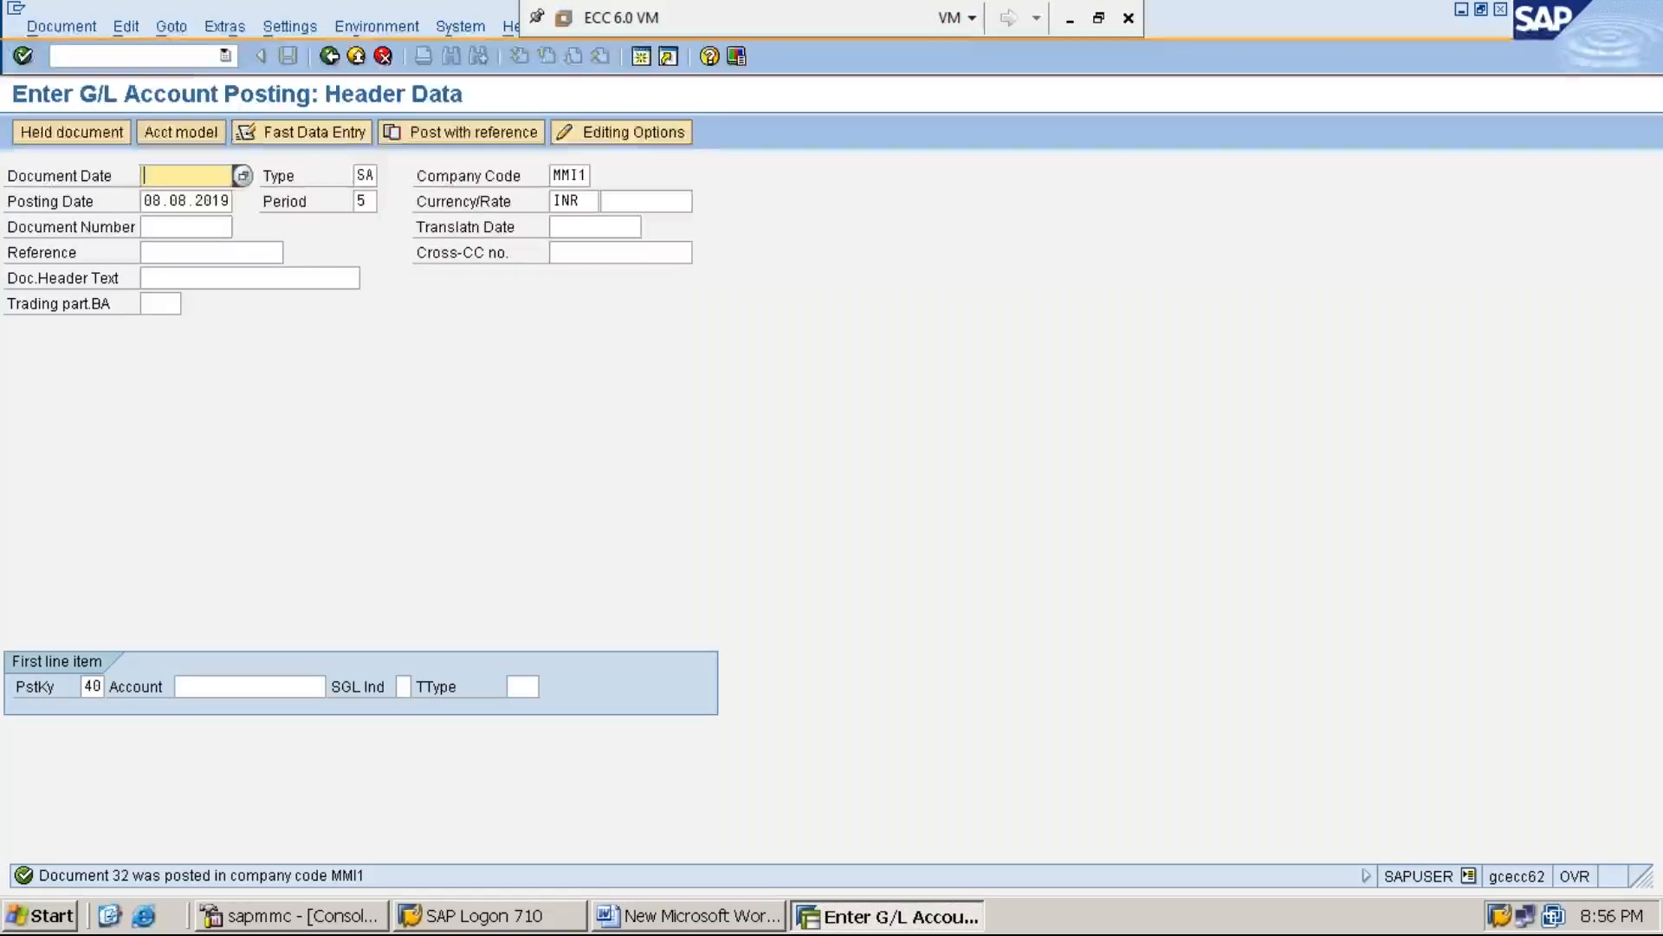
left_click(156, 58)
type("/NKS")
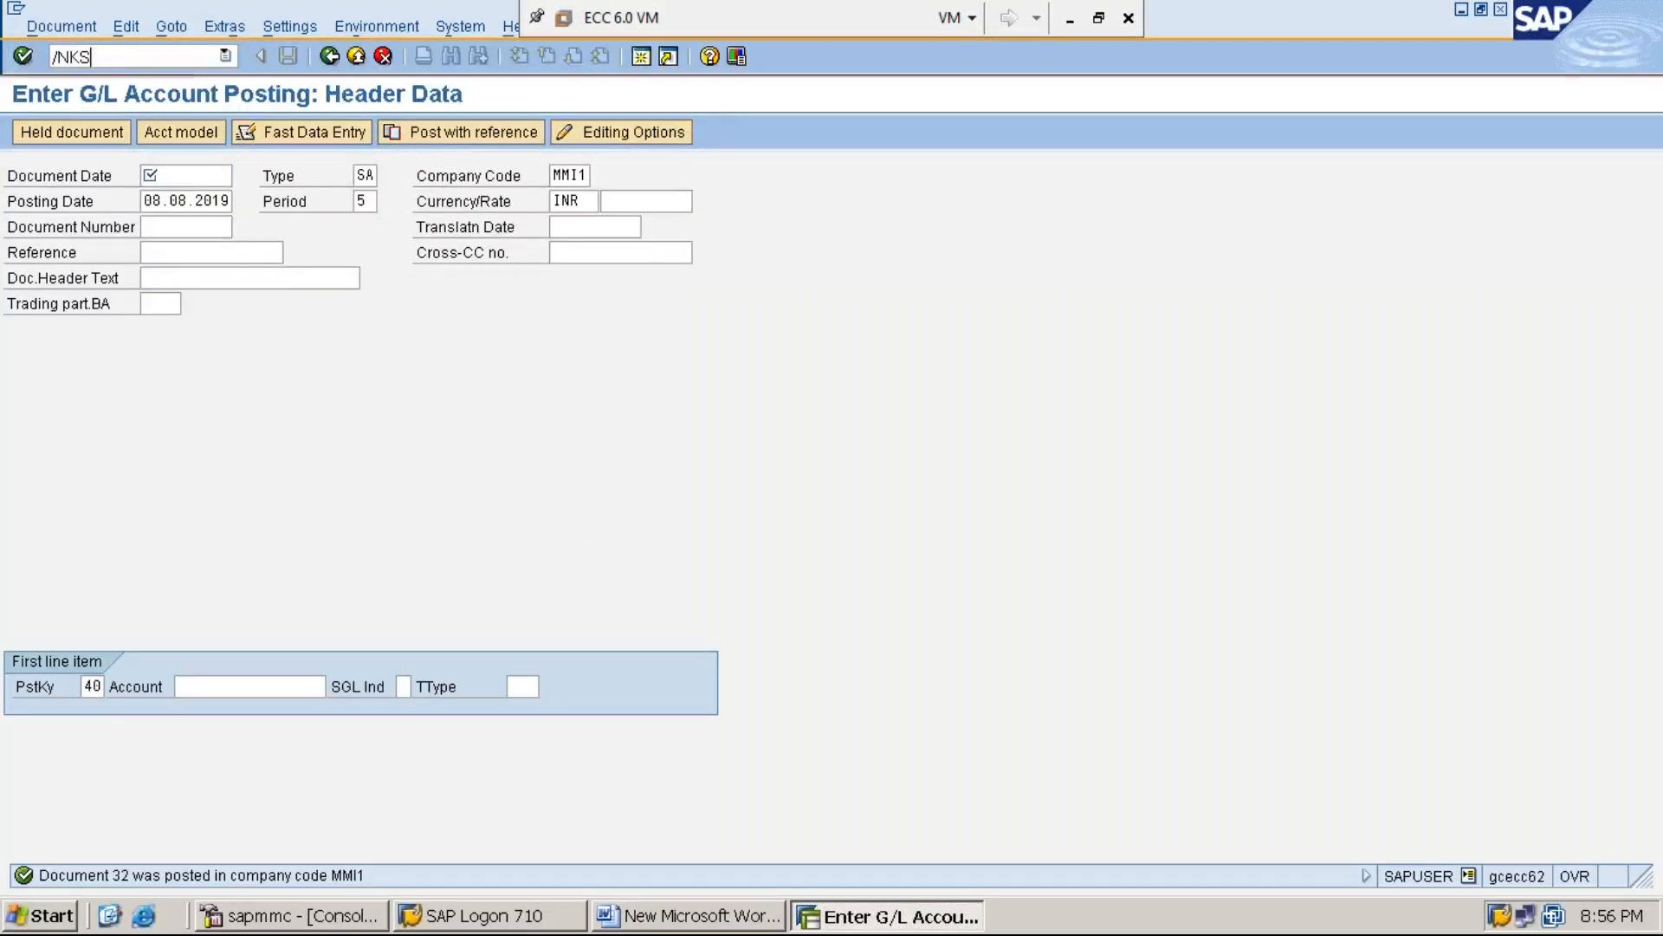
type("B1")
key("Return")
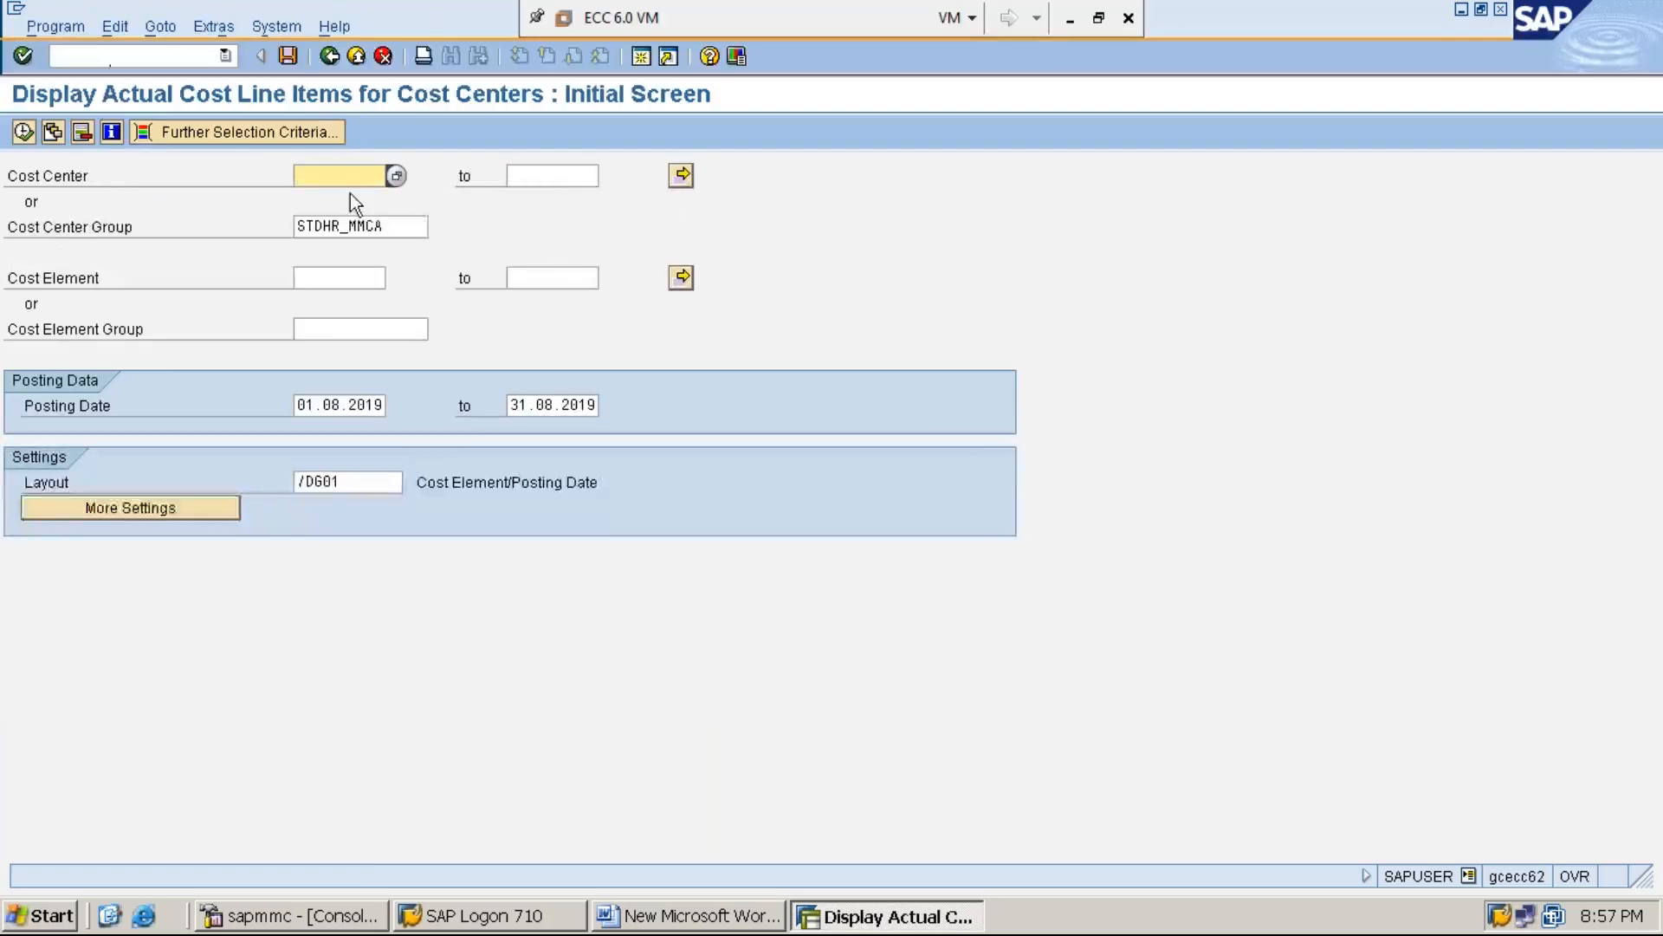
Display the actual cost line items for cost center SERVC-2, with the cost center group cleared
type("SERVC-2")
left_click(399, 223)
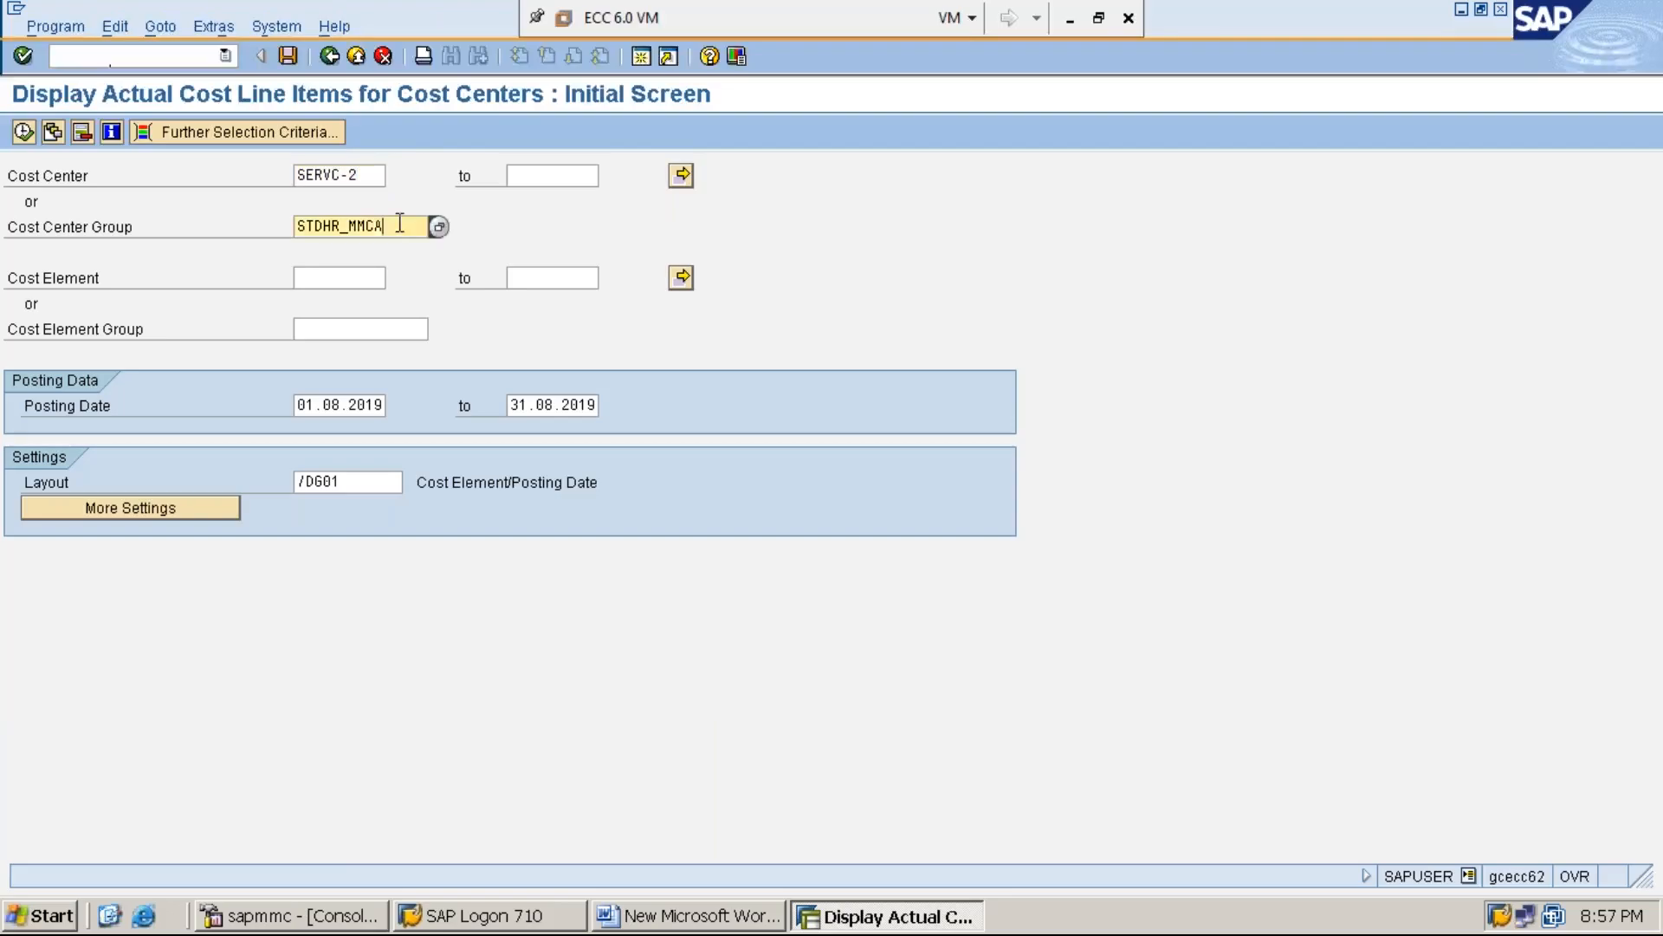
key("BackSpace")
key("BackSpace")
key("BackSpace")
key("BackSpace")
key("BackSpace")
key("BackSpace")
key("BackSpace")
key("BackSpace")
key("BackSpace")
key("BackSpace")
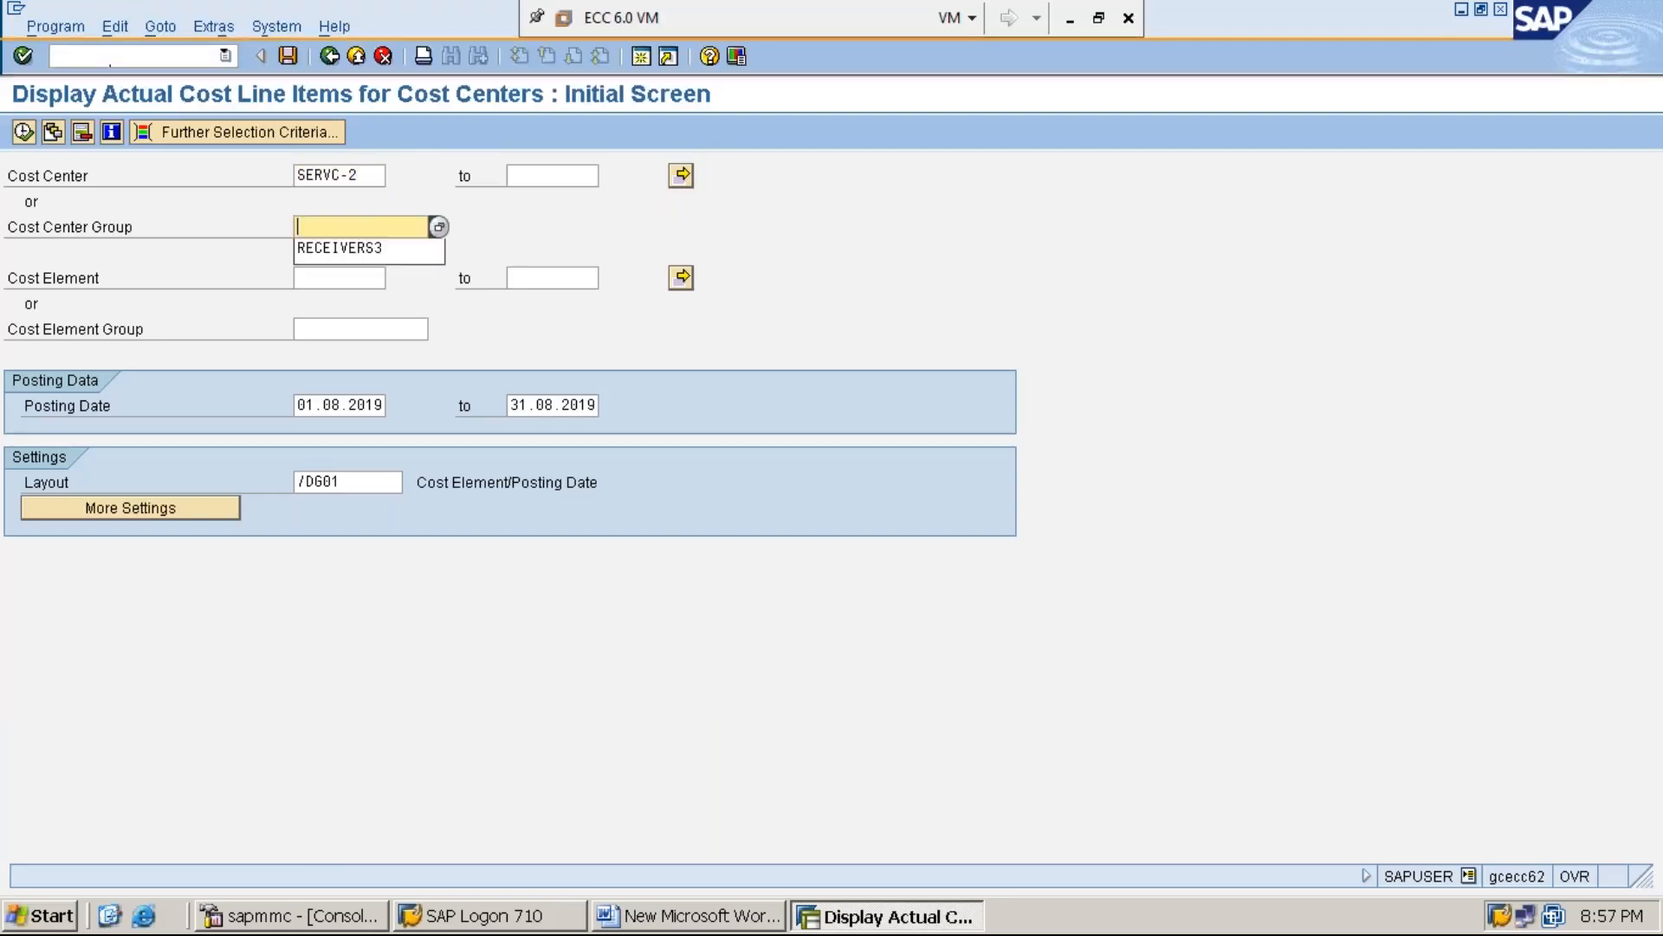
left_click(202, 222)
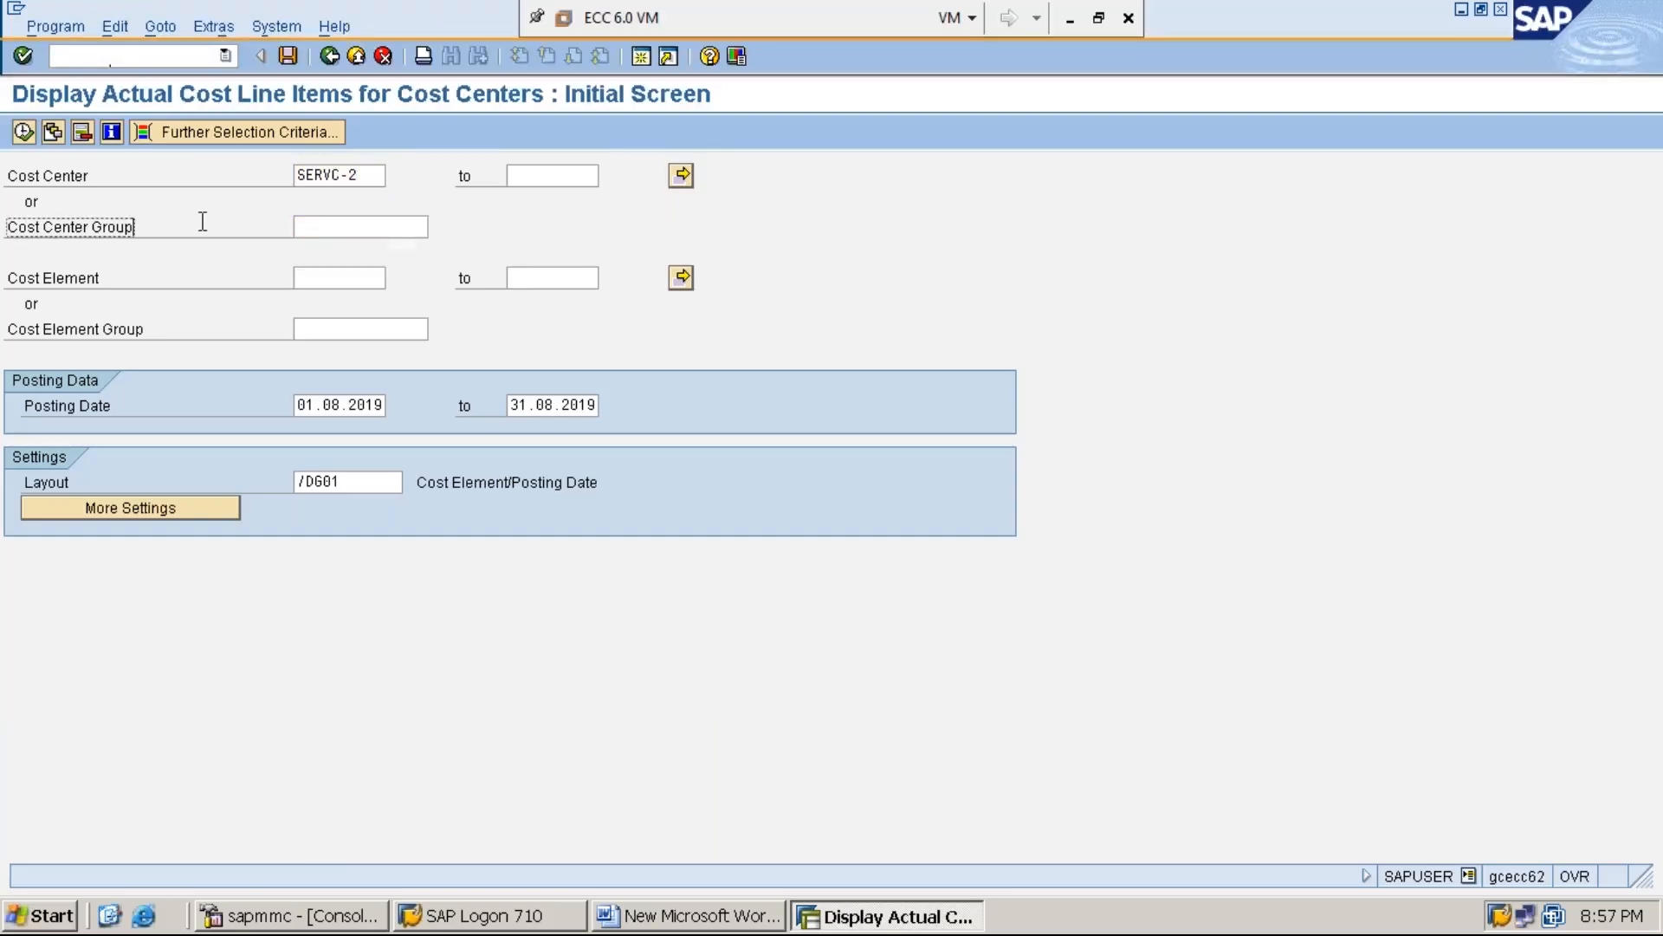
left_click(371, 174)
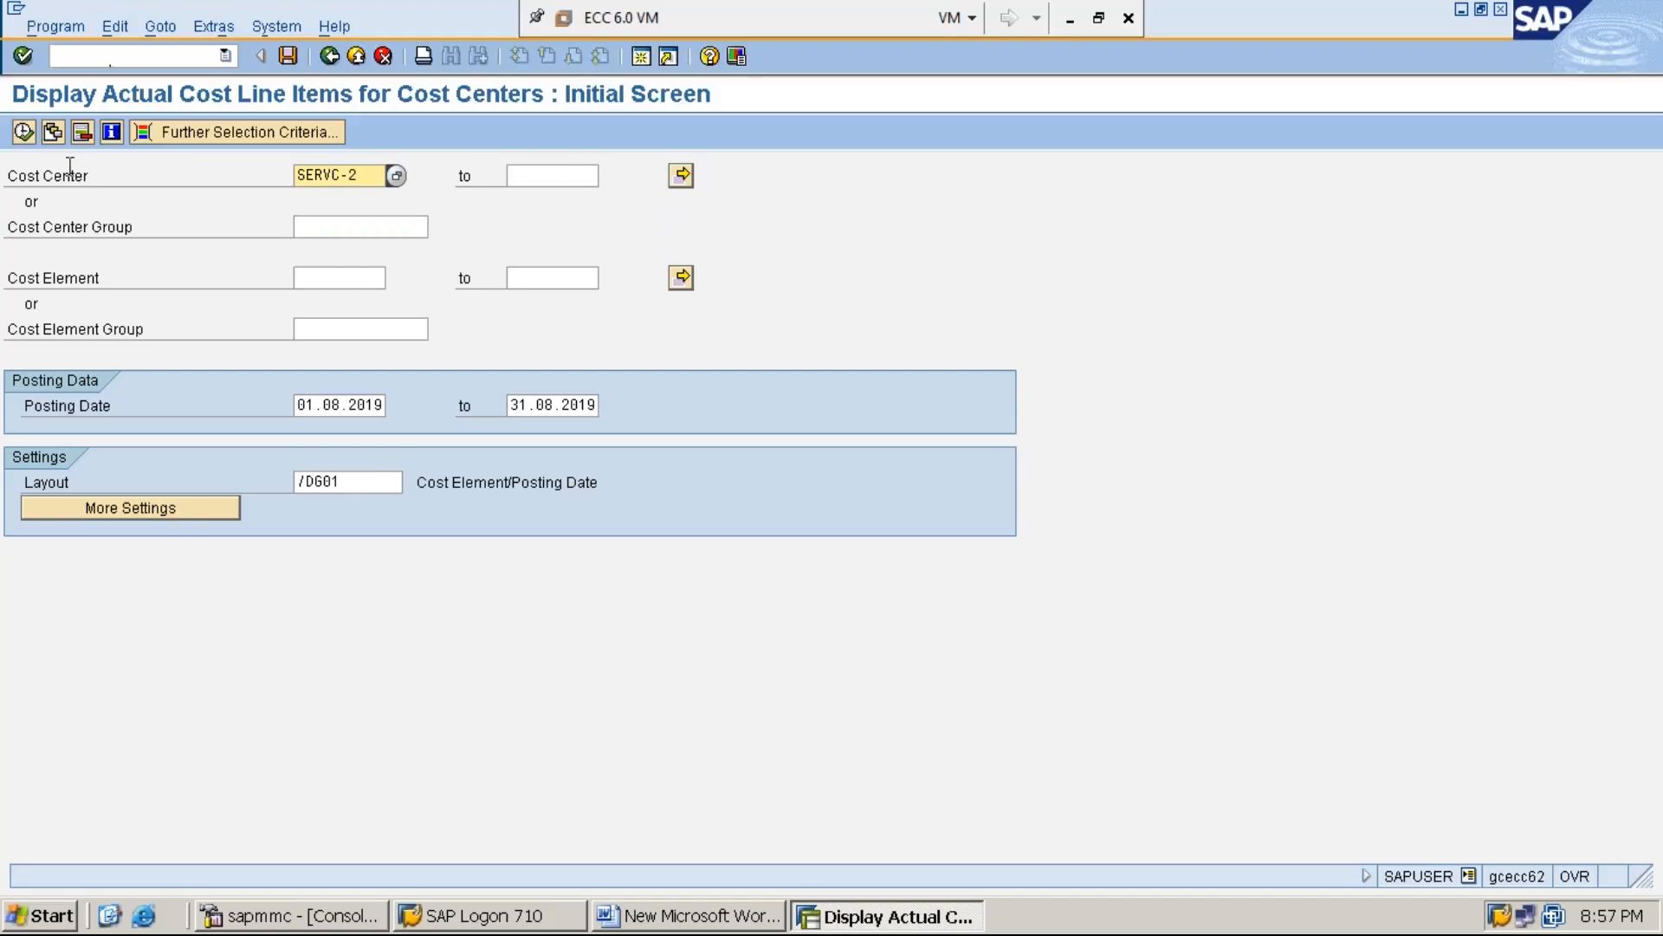
left_click(23, 132)
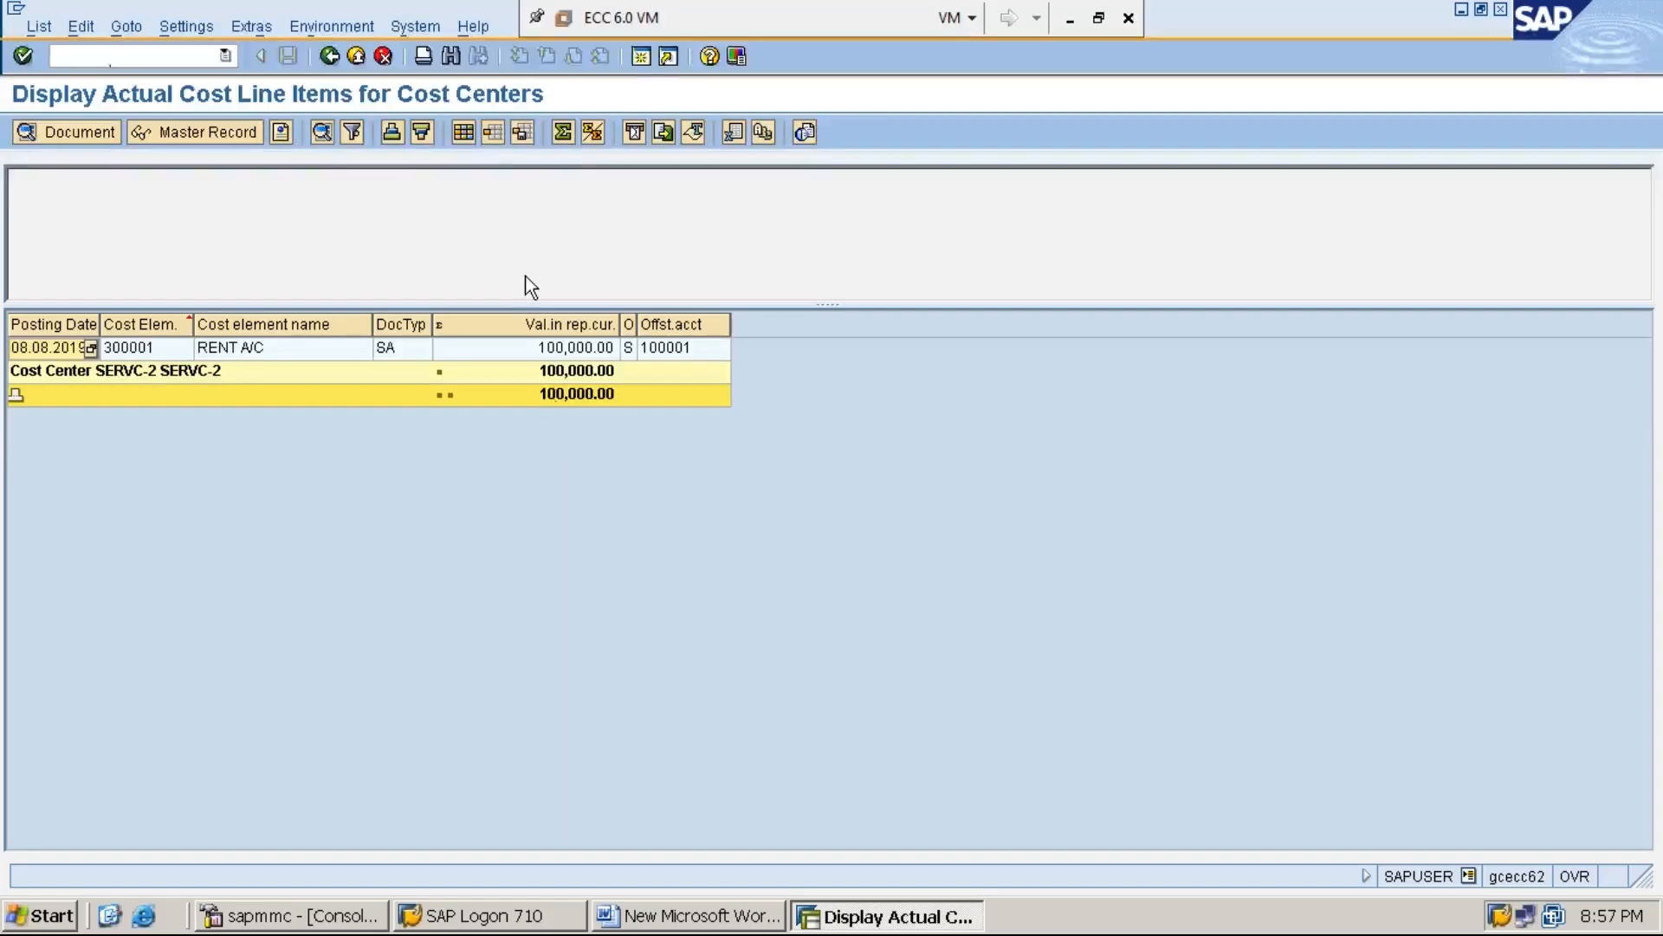
Open a new SAP session and display the structure of cost center group RECEIVERS3 with transaction KSH3
left_click(642, 57)
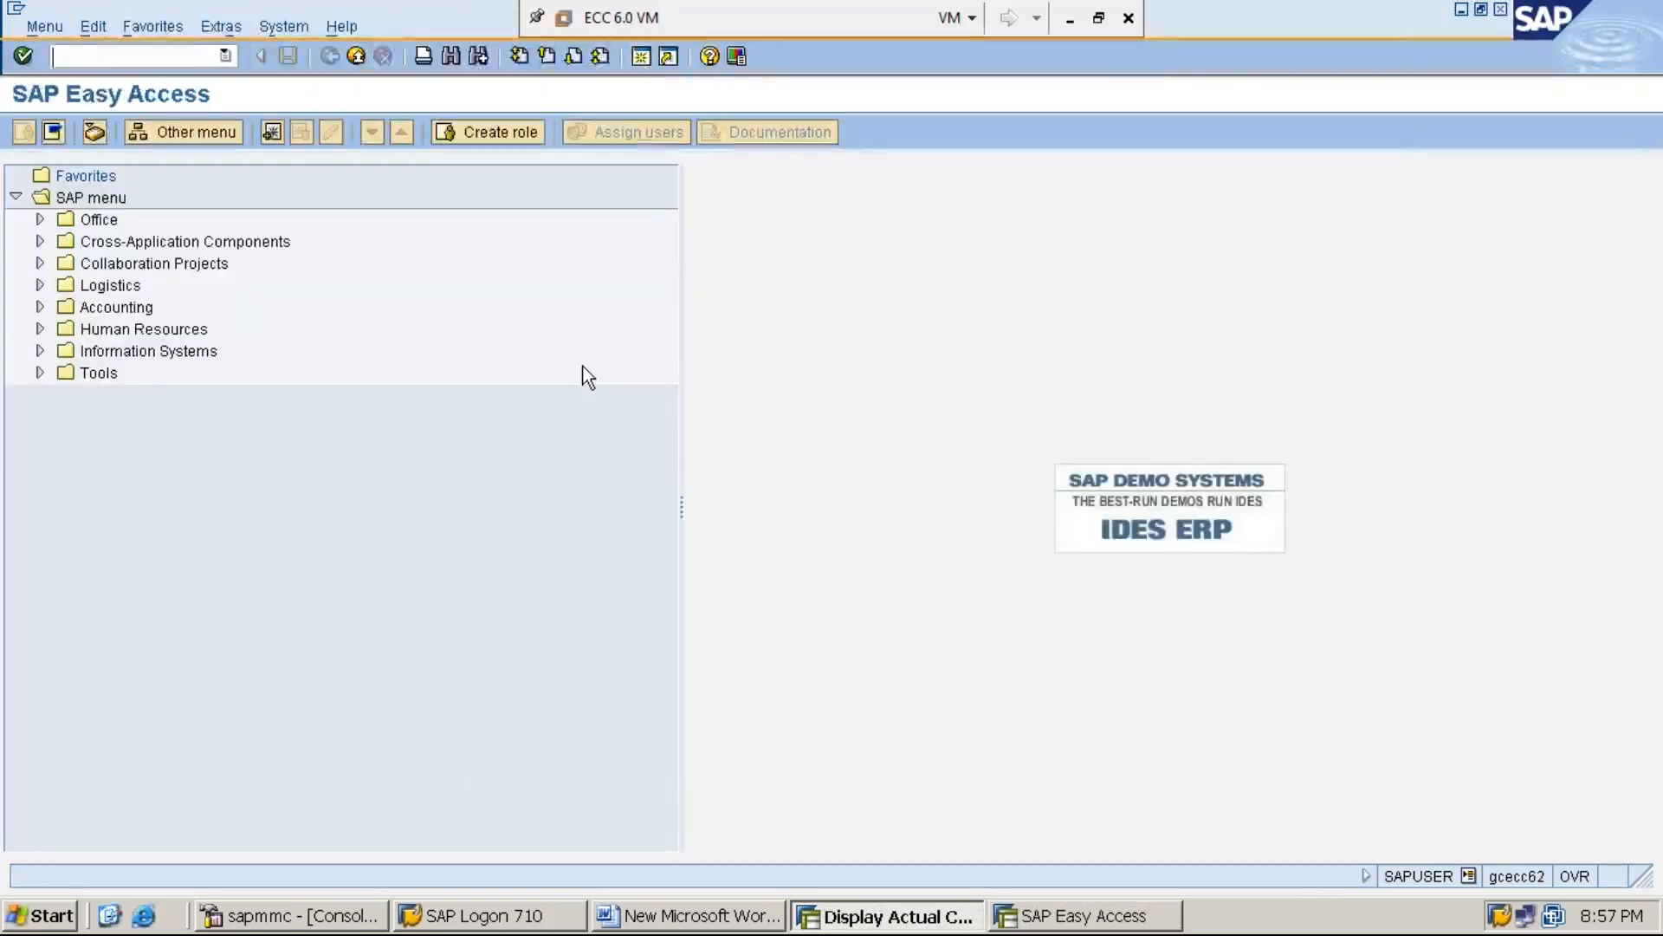
type("KSH3")
key("Return")
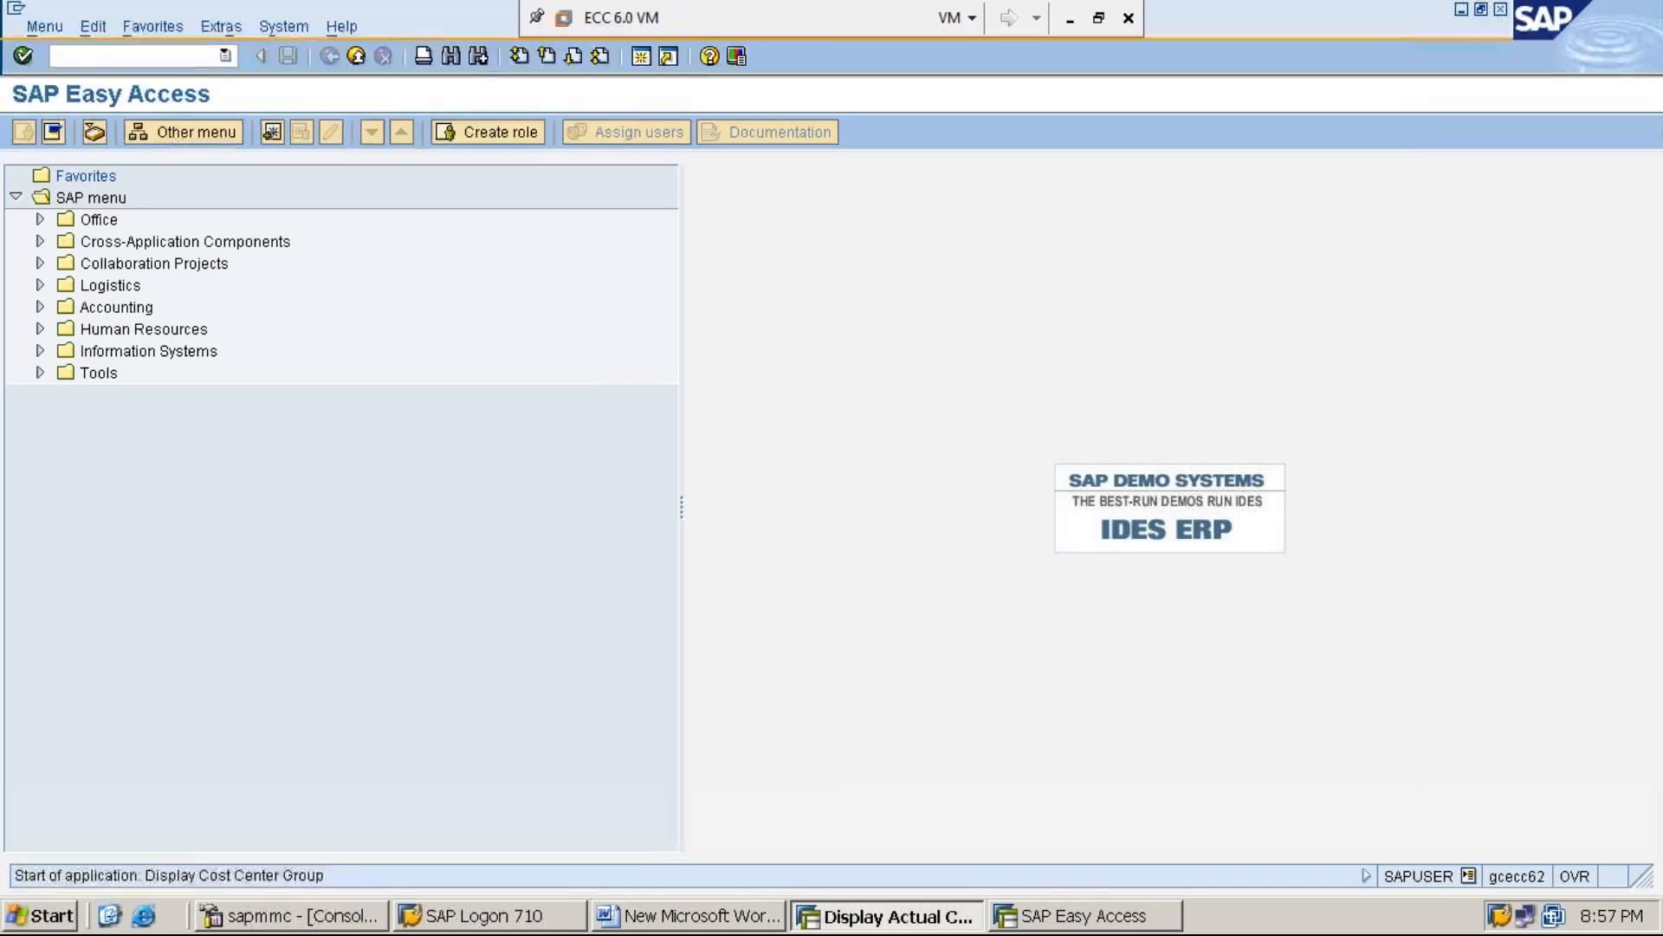
key("Delete")
key("Delete")
key("Delete")
key("Delete")
key("Delete")
key("Delete")
key("Delete")
key("Delete")
key("Delete")
key("Delete")
key("Down")
key("Return")
key("Return")
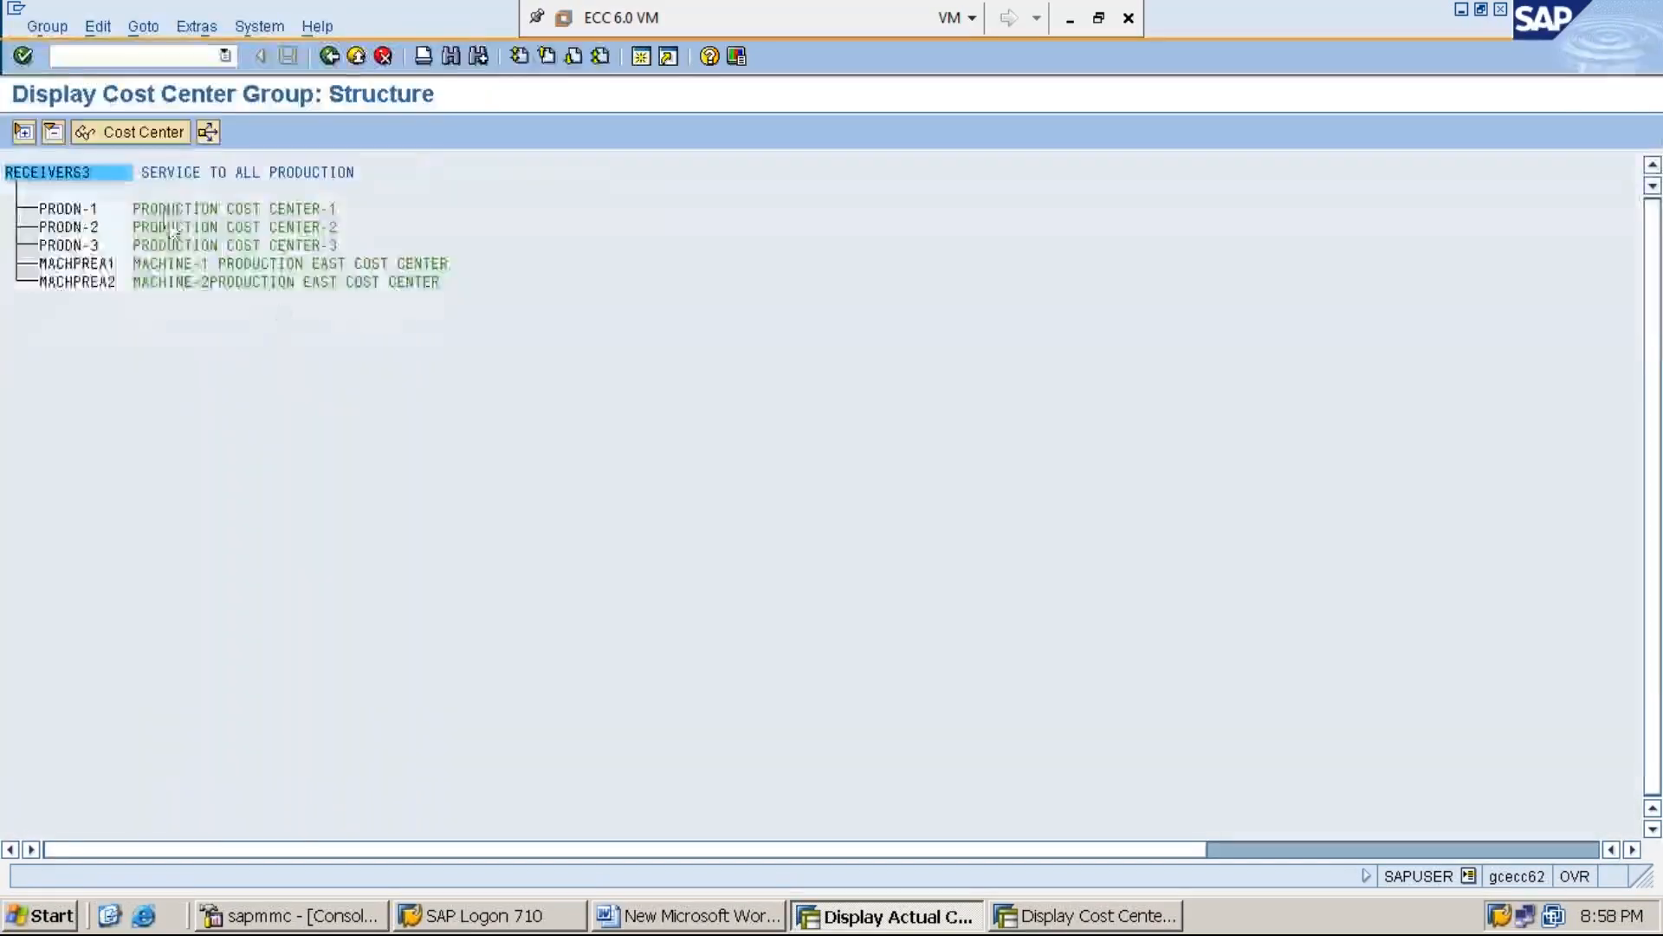
left_click(195, 174)
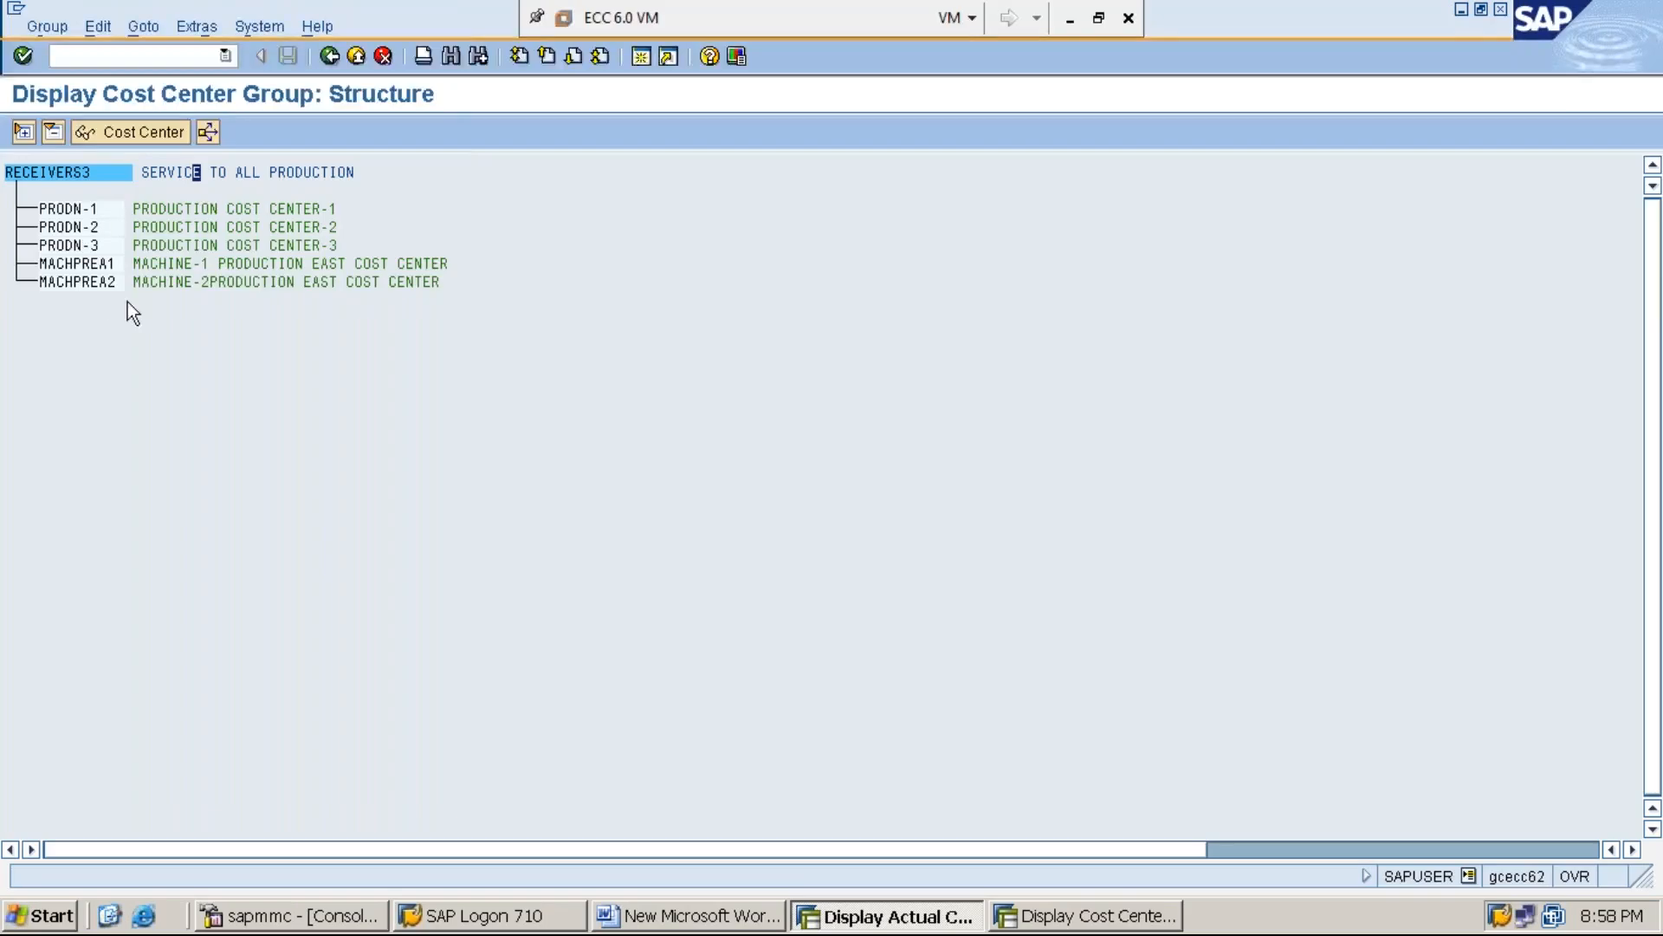
Compare the SERVC-2 cost line items with the receiver cost centers in the RECEIVERS3 group structure
left_click(1124, 916)
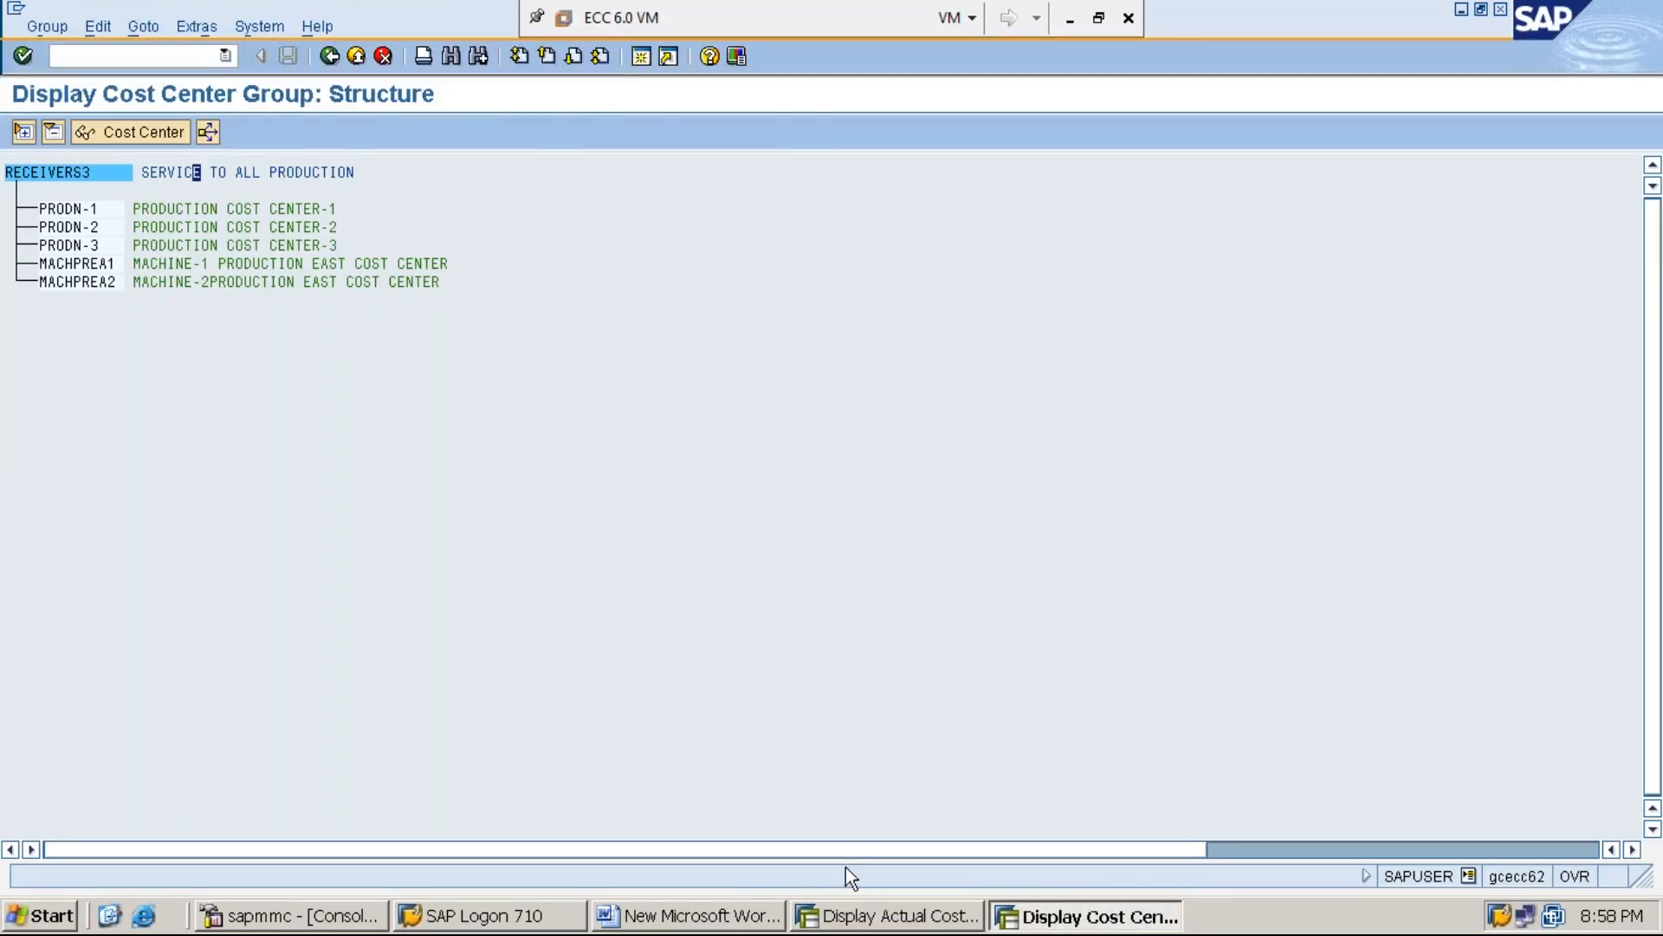
left_click(875, 916)
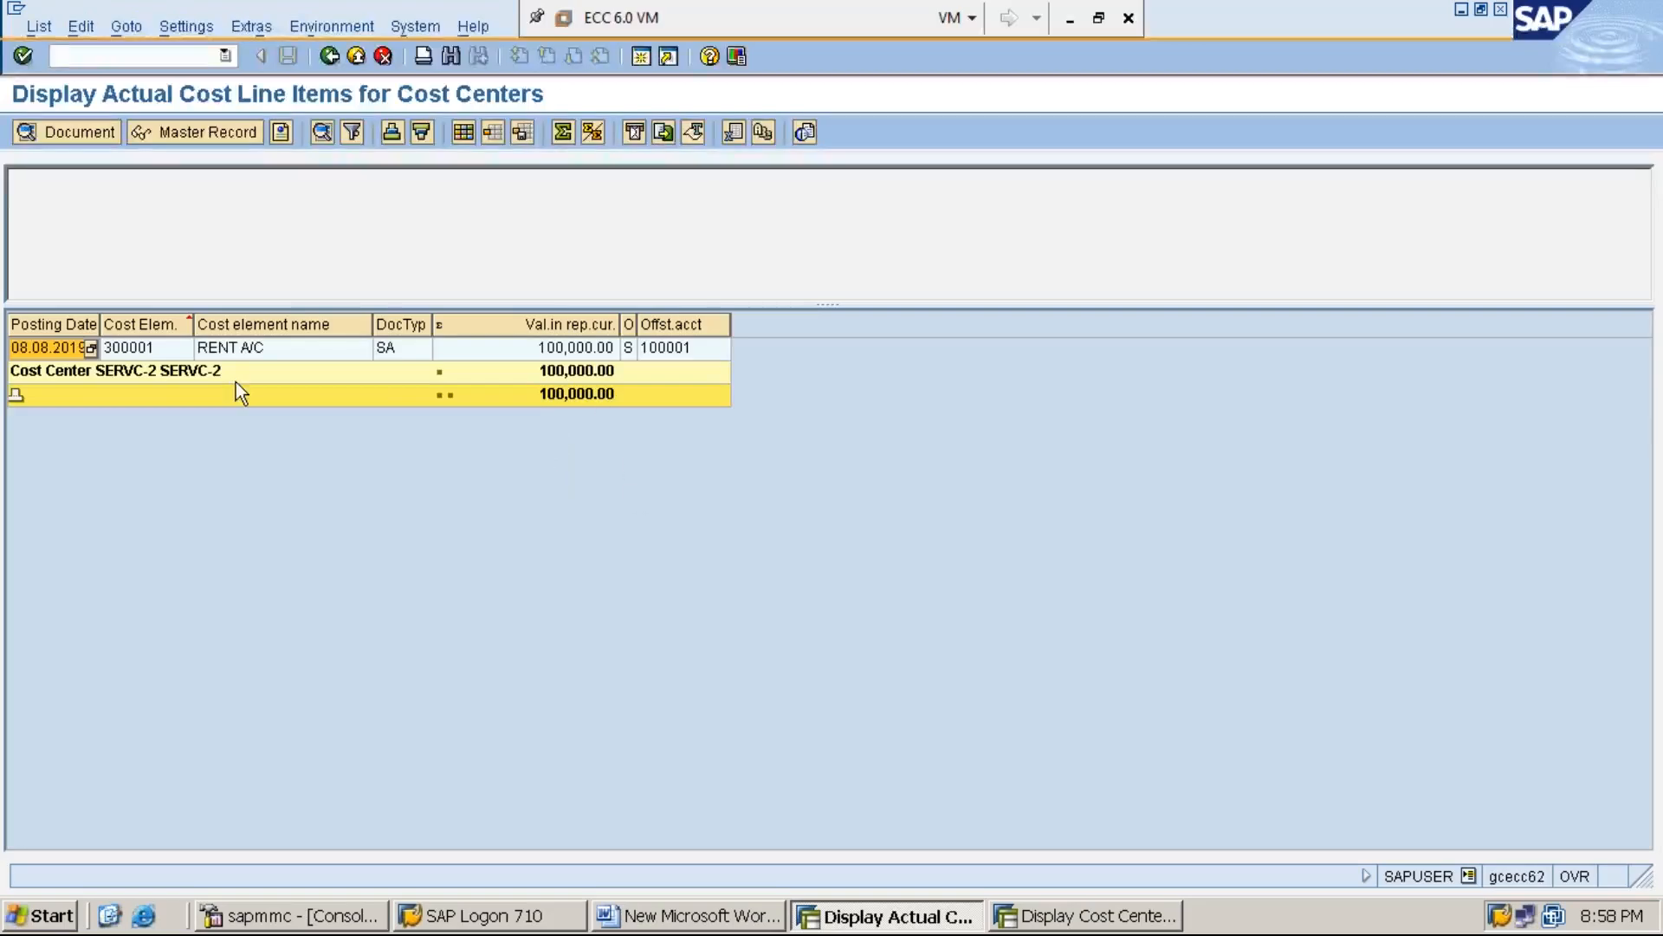
left_click(1117, 926)
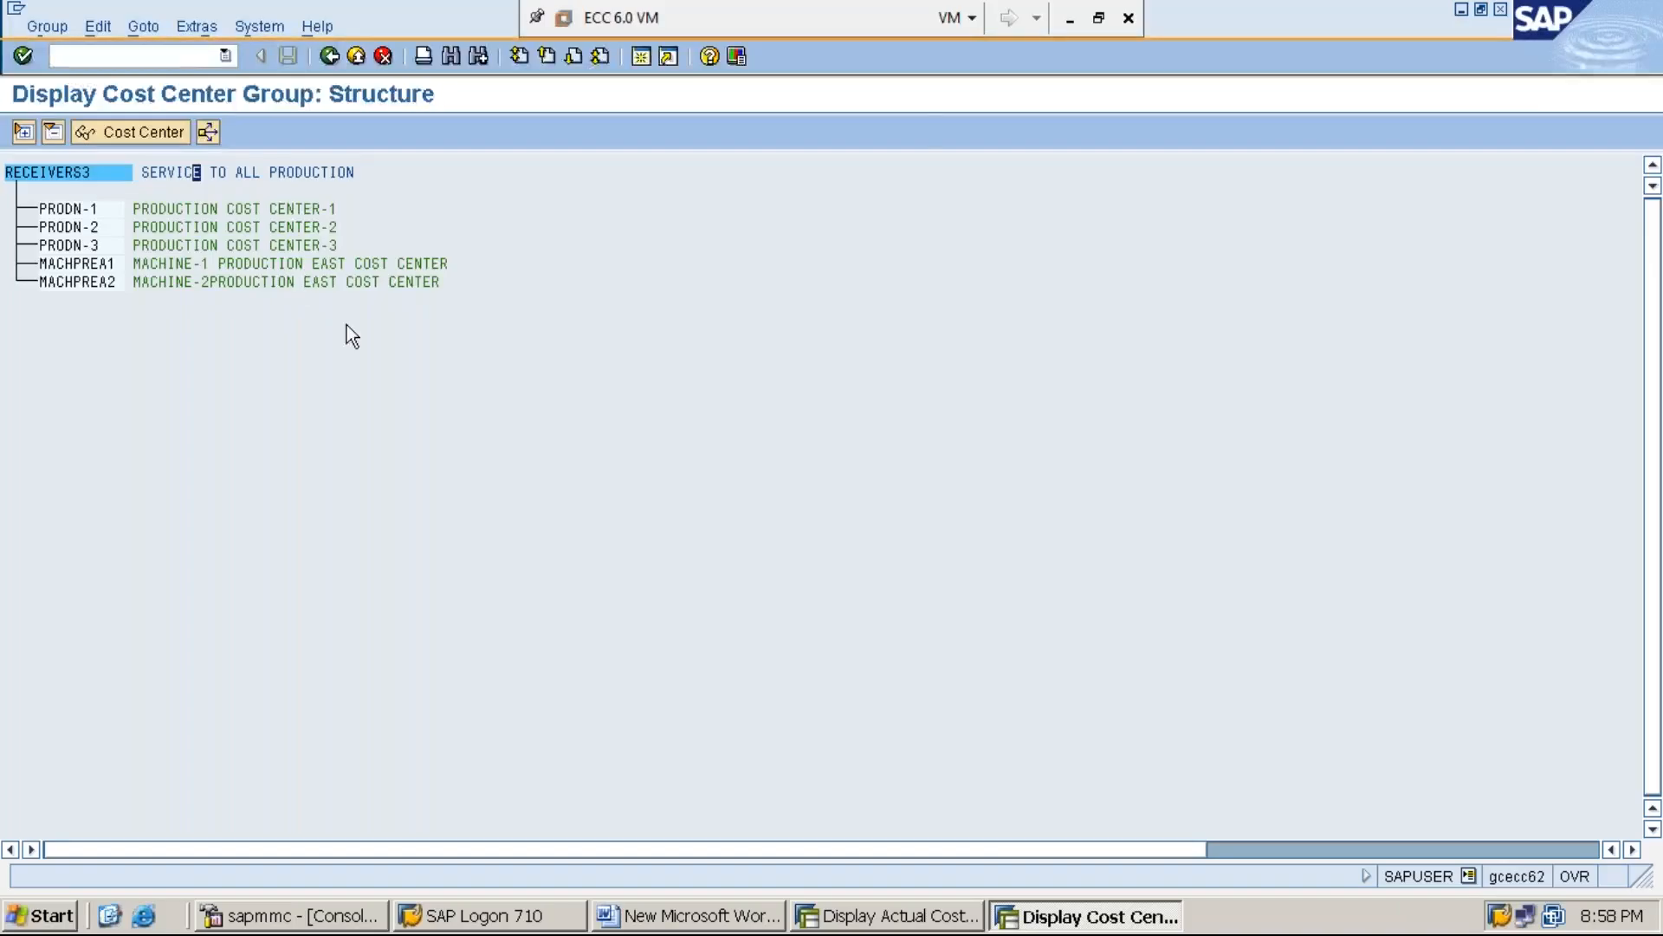
left_click(927, 921)
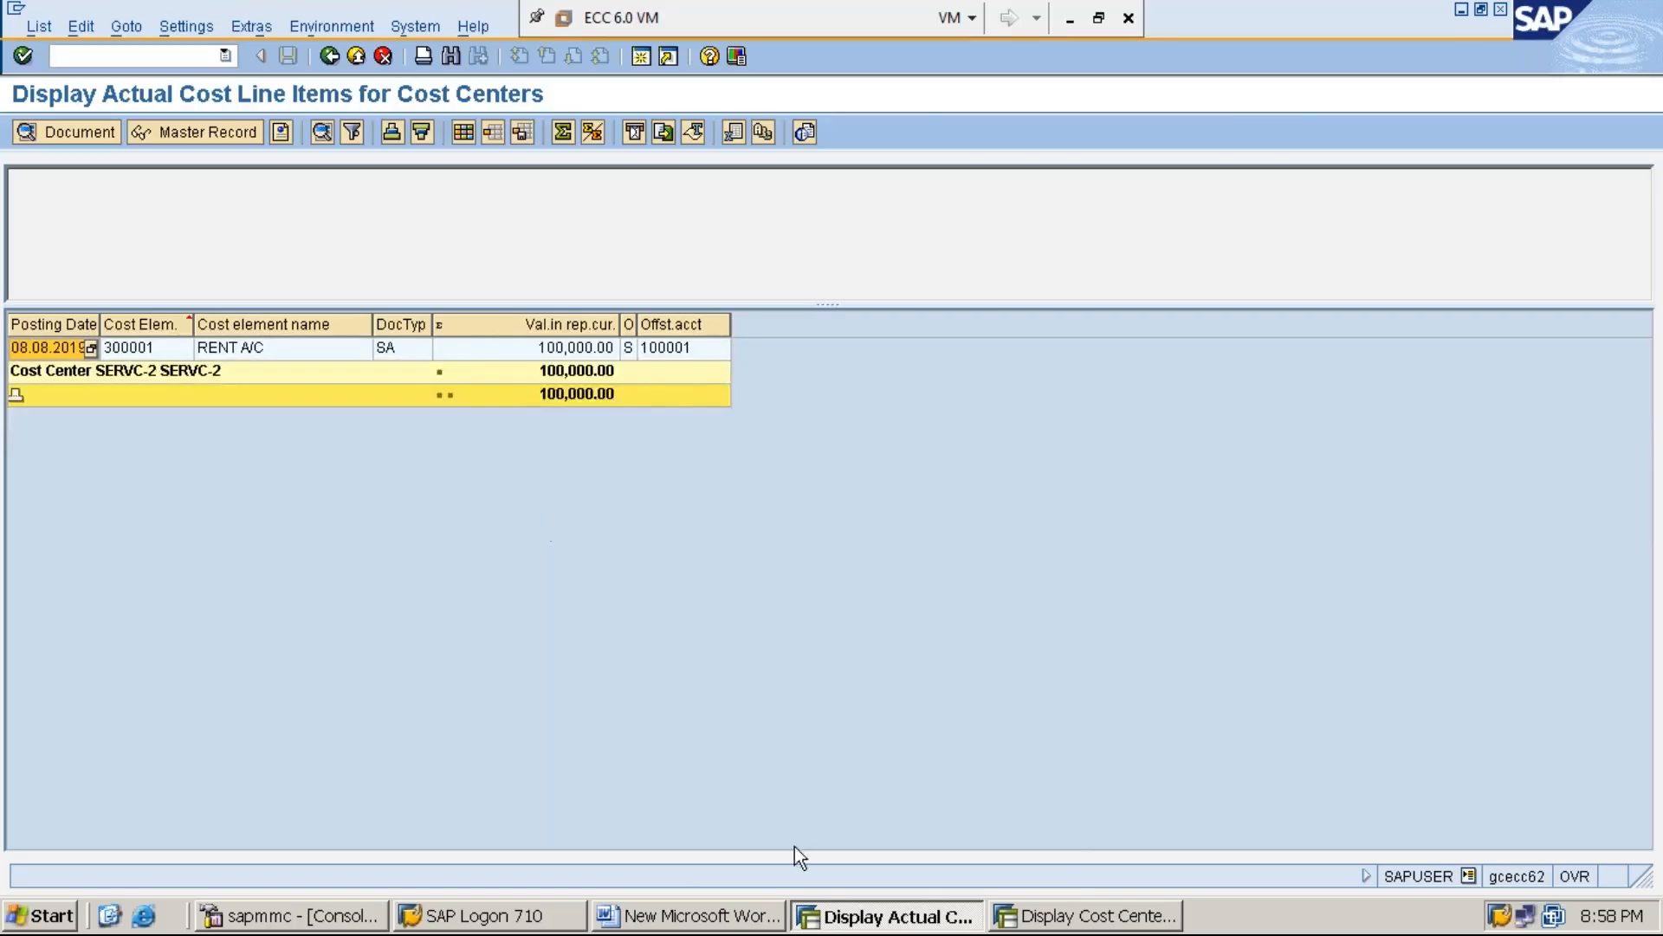
Switch to the Word document and add the line "STEP:5: EXECUTE ASSESSMENT CYCLE-ASSMT3 USING KSU5" below STEP:4 of section C
left_click(735, 916)
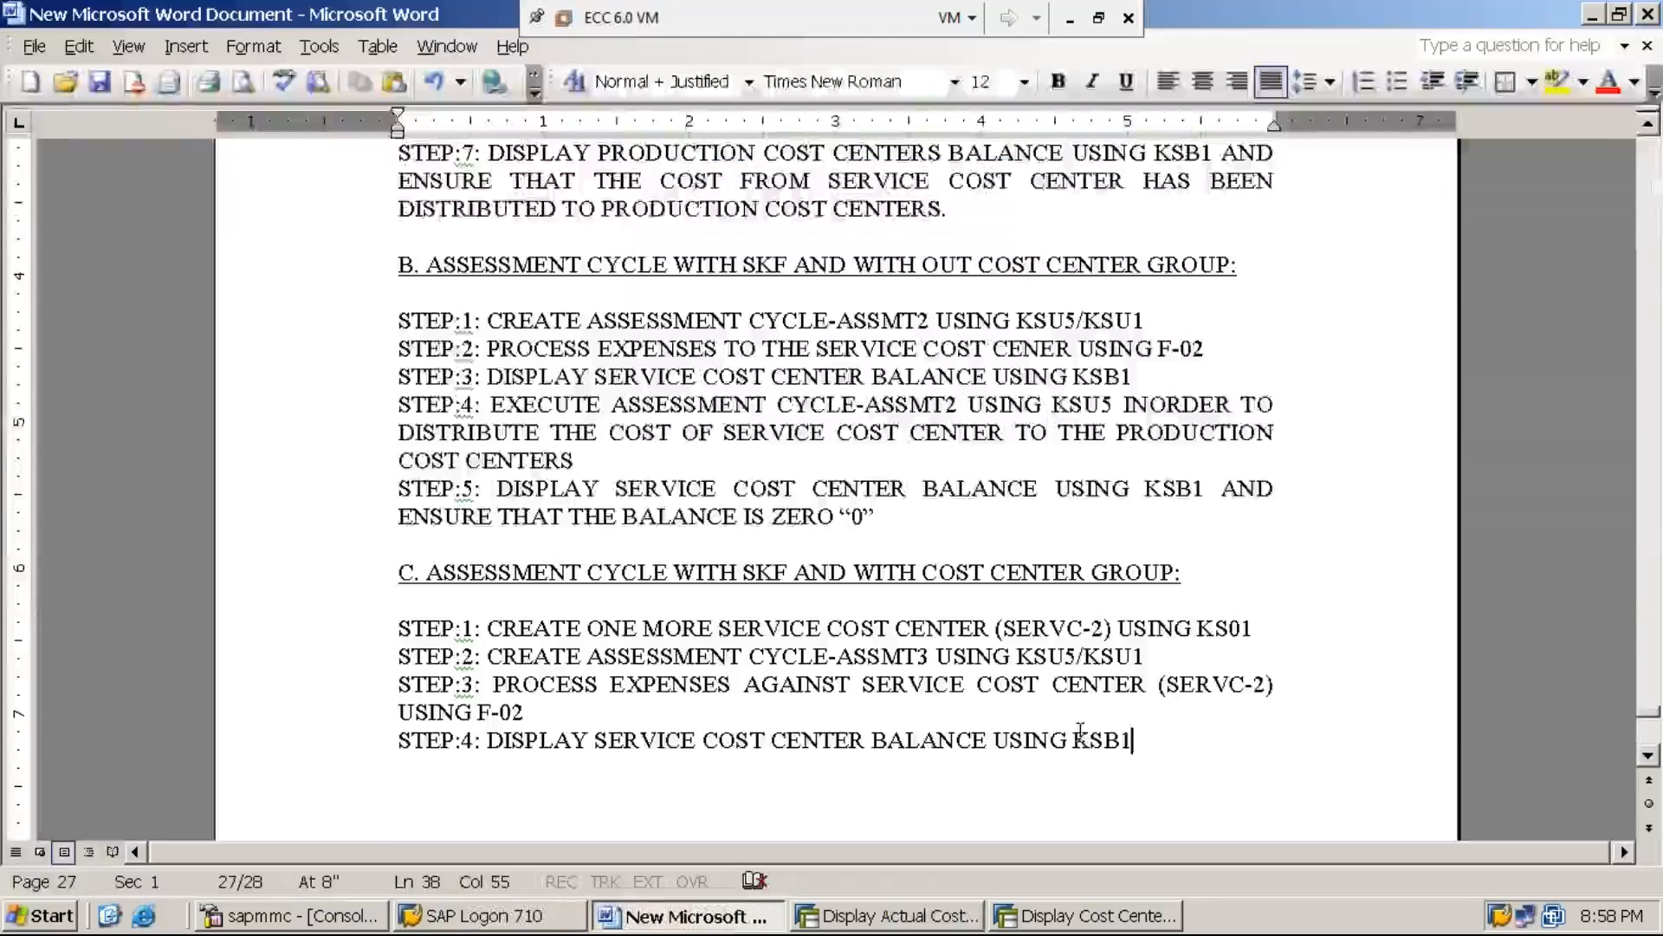
key("Return")
type("STE")
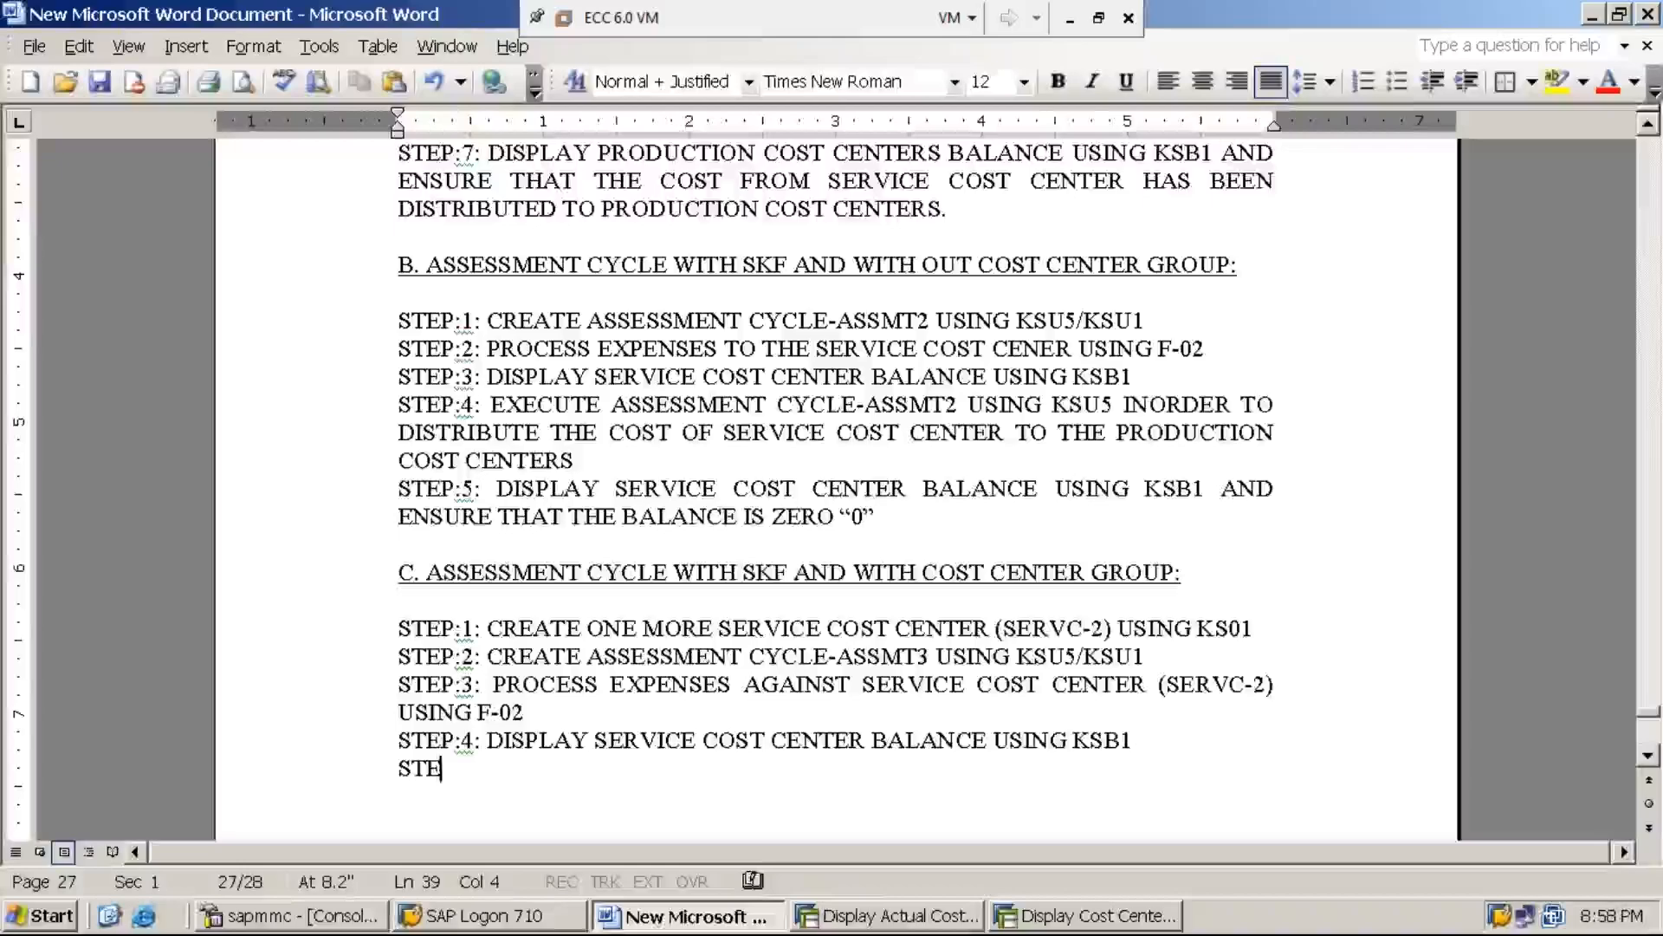
type("P:5")
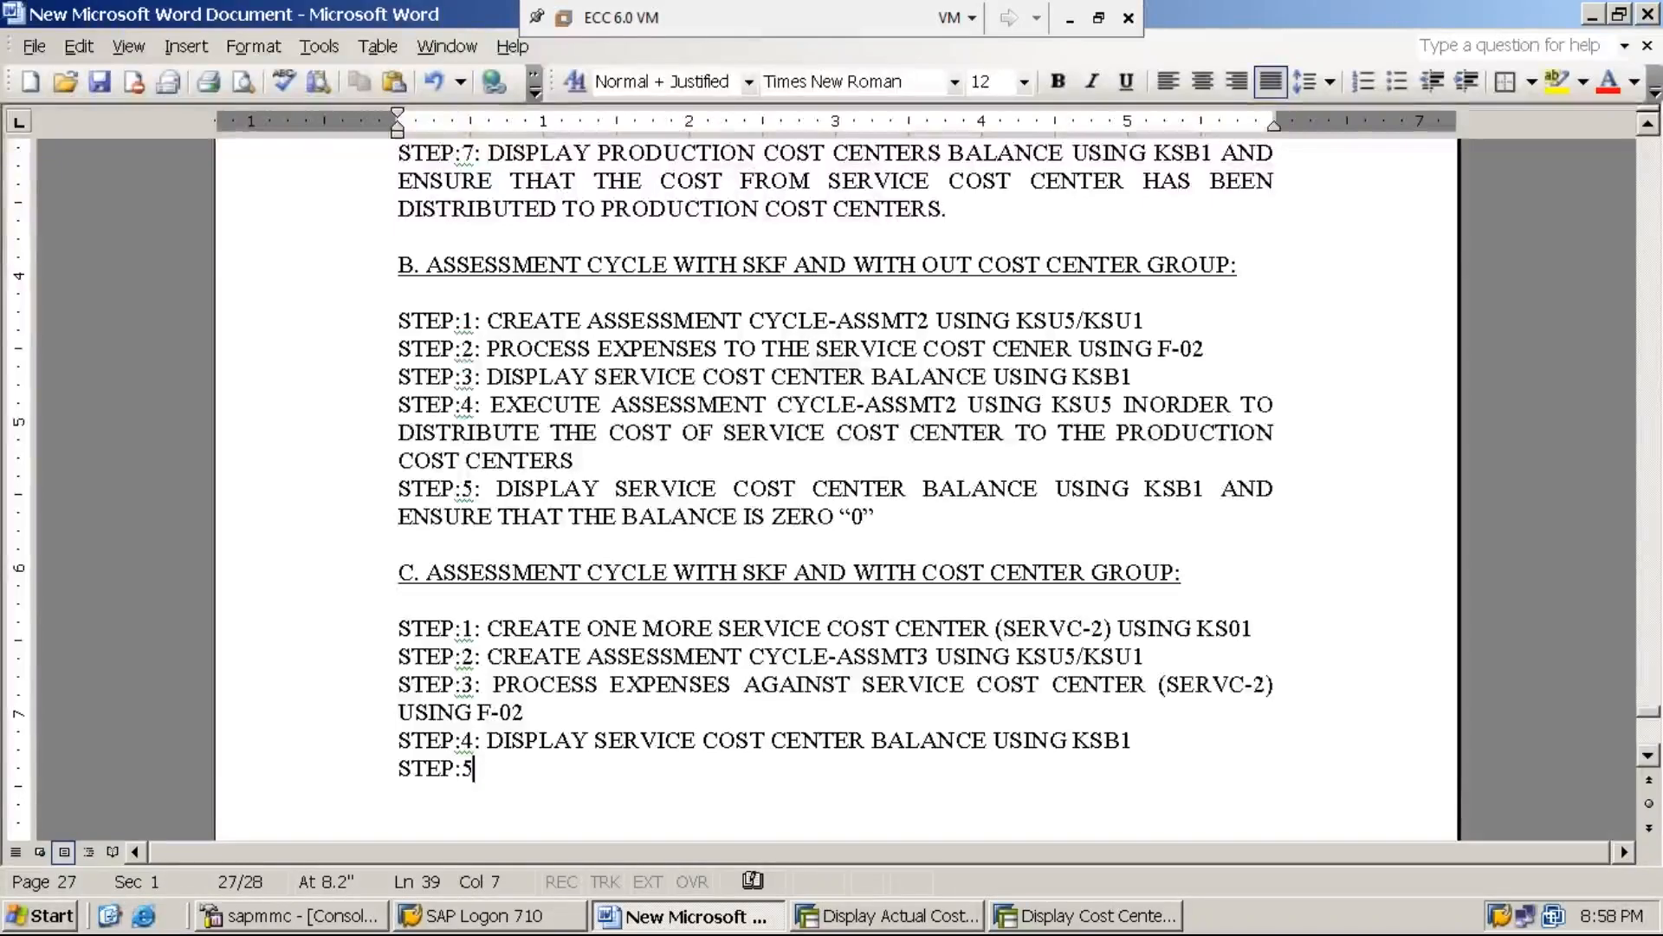
type(": EXECUTE")
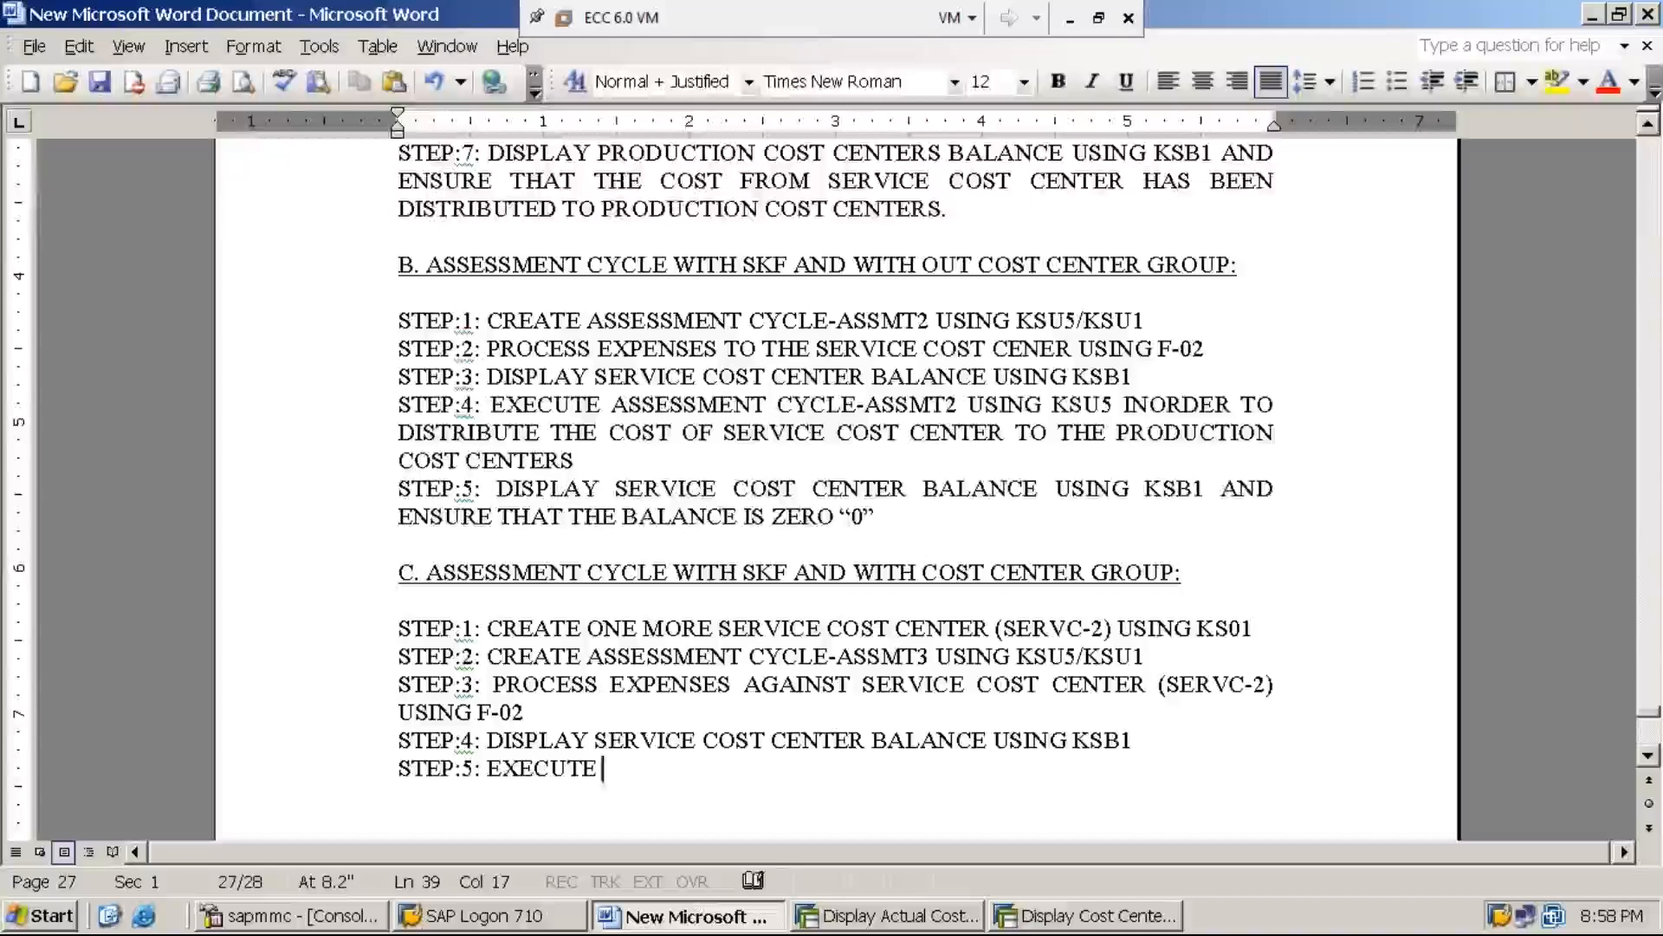
type(" ASE")
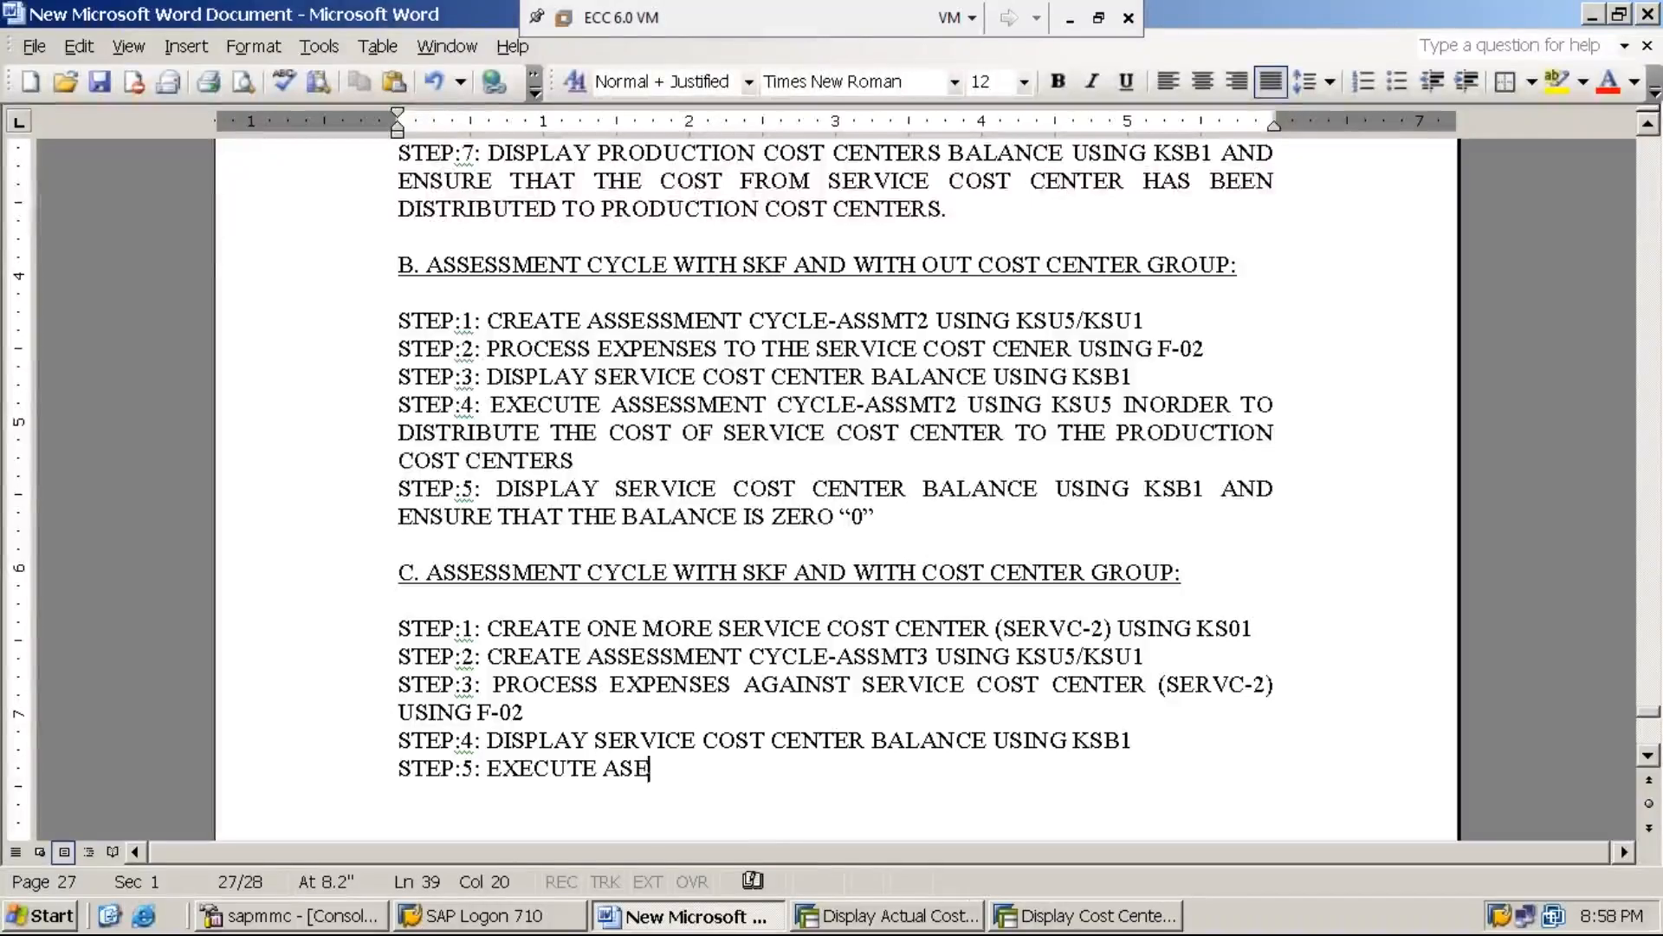
key("BackSpace")
type("SES")
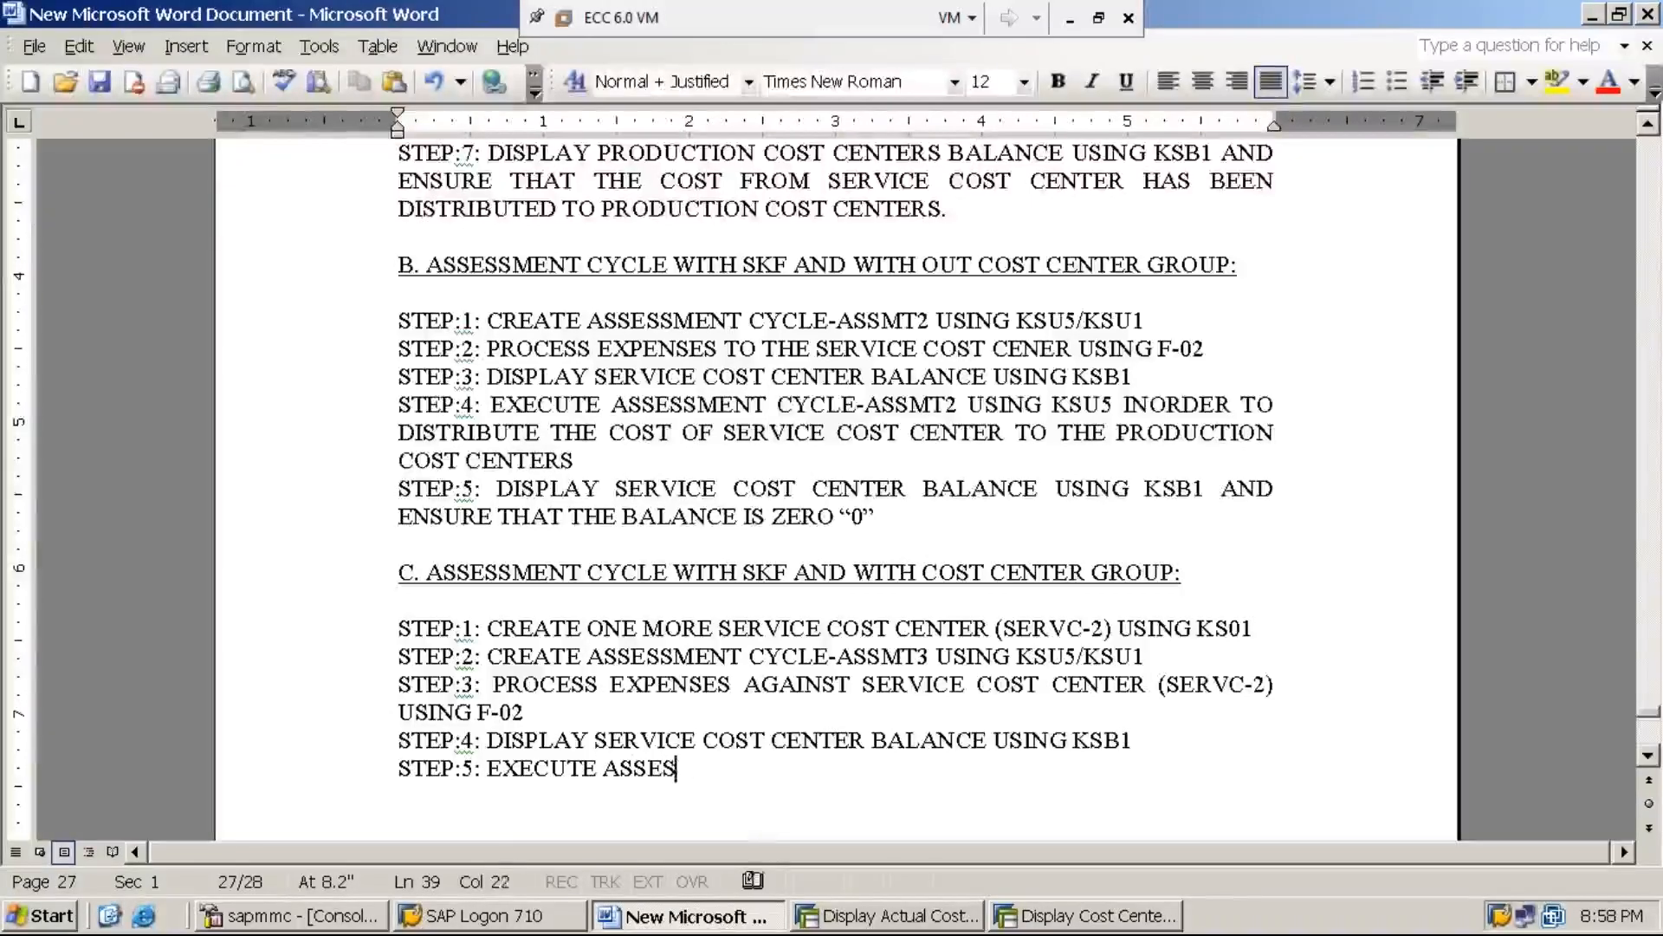
type("SMENT CYCLE")
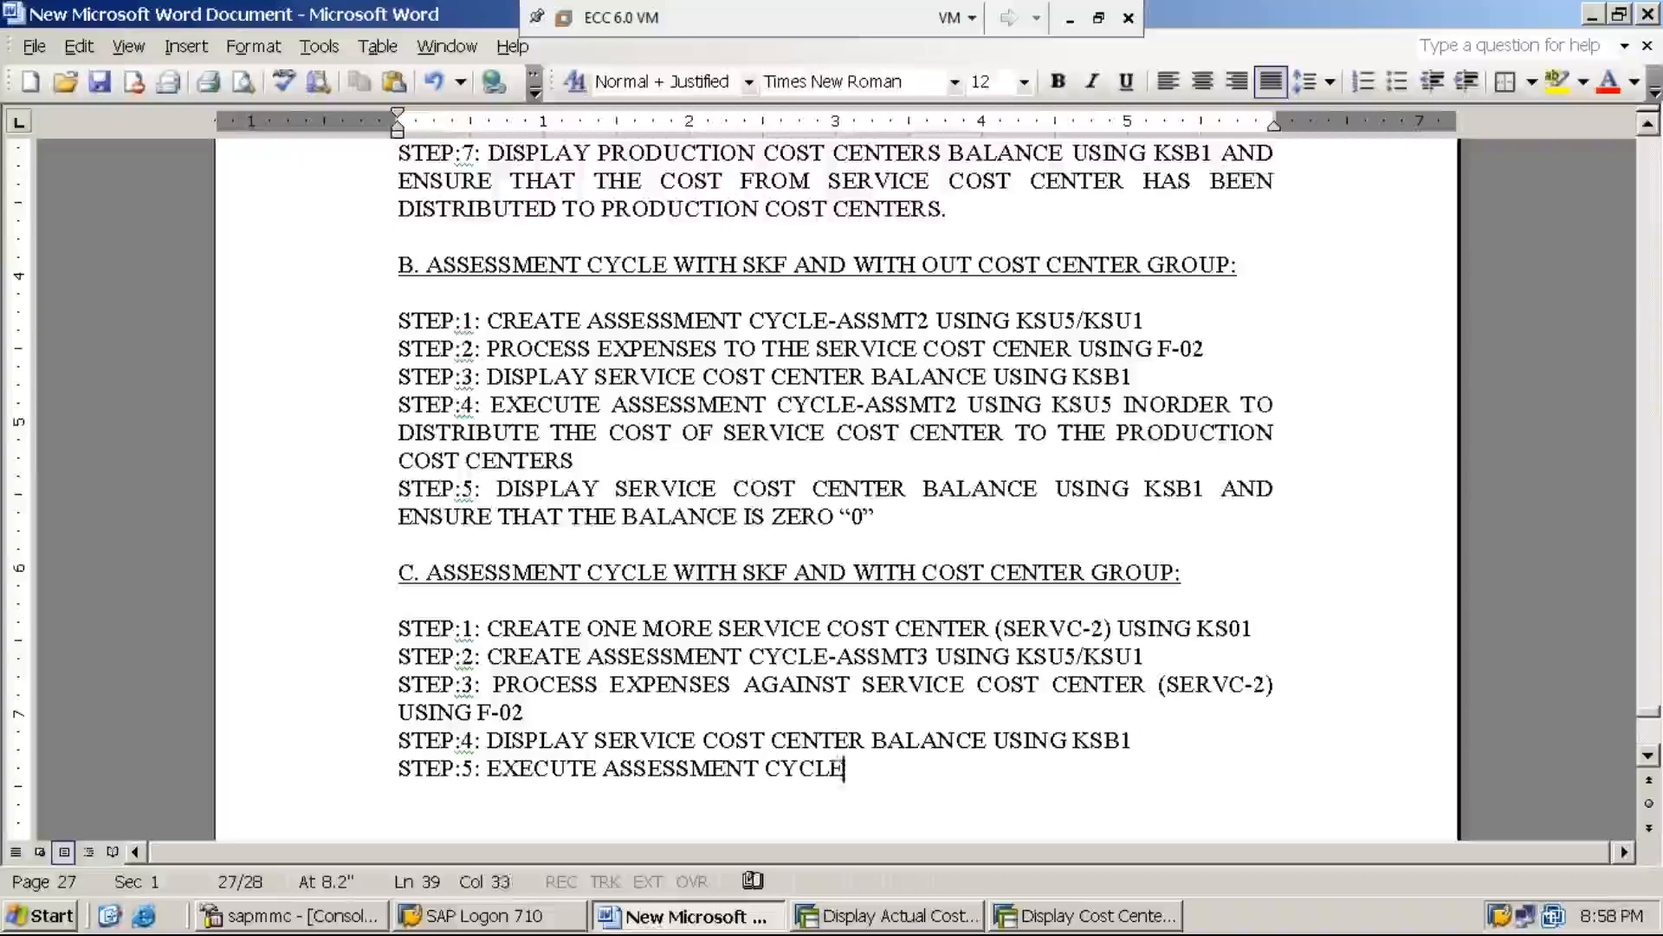
type("-ASSMT")
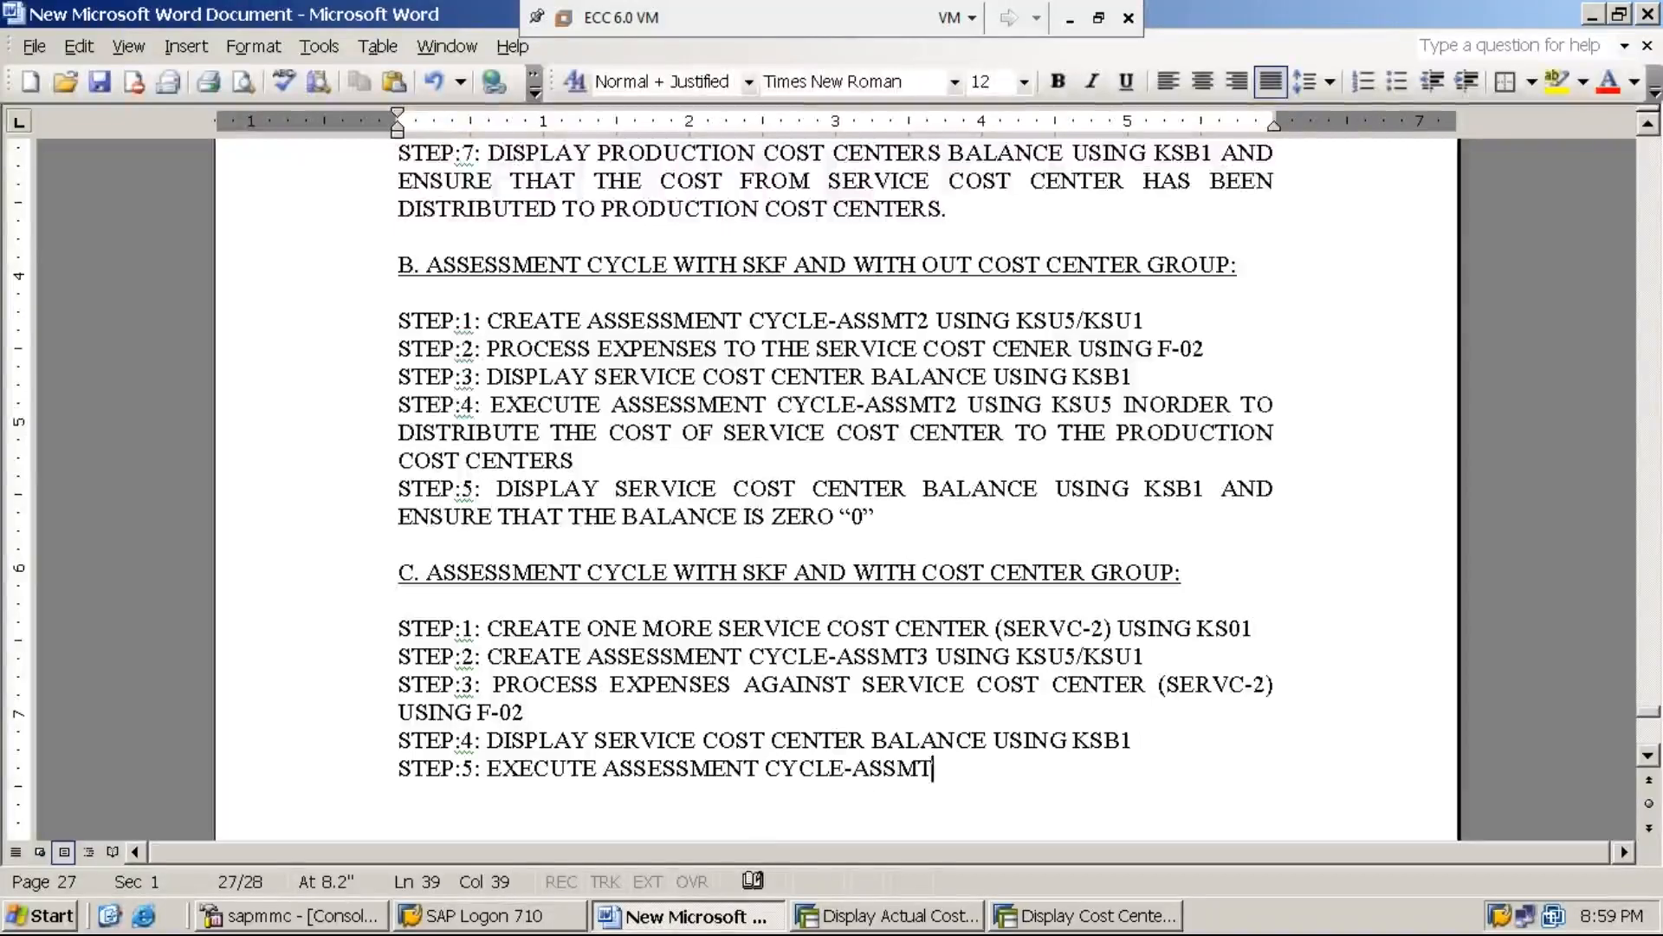
type("3")
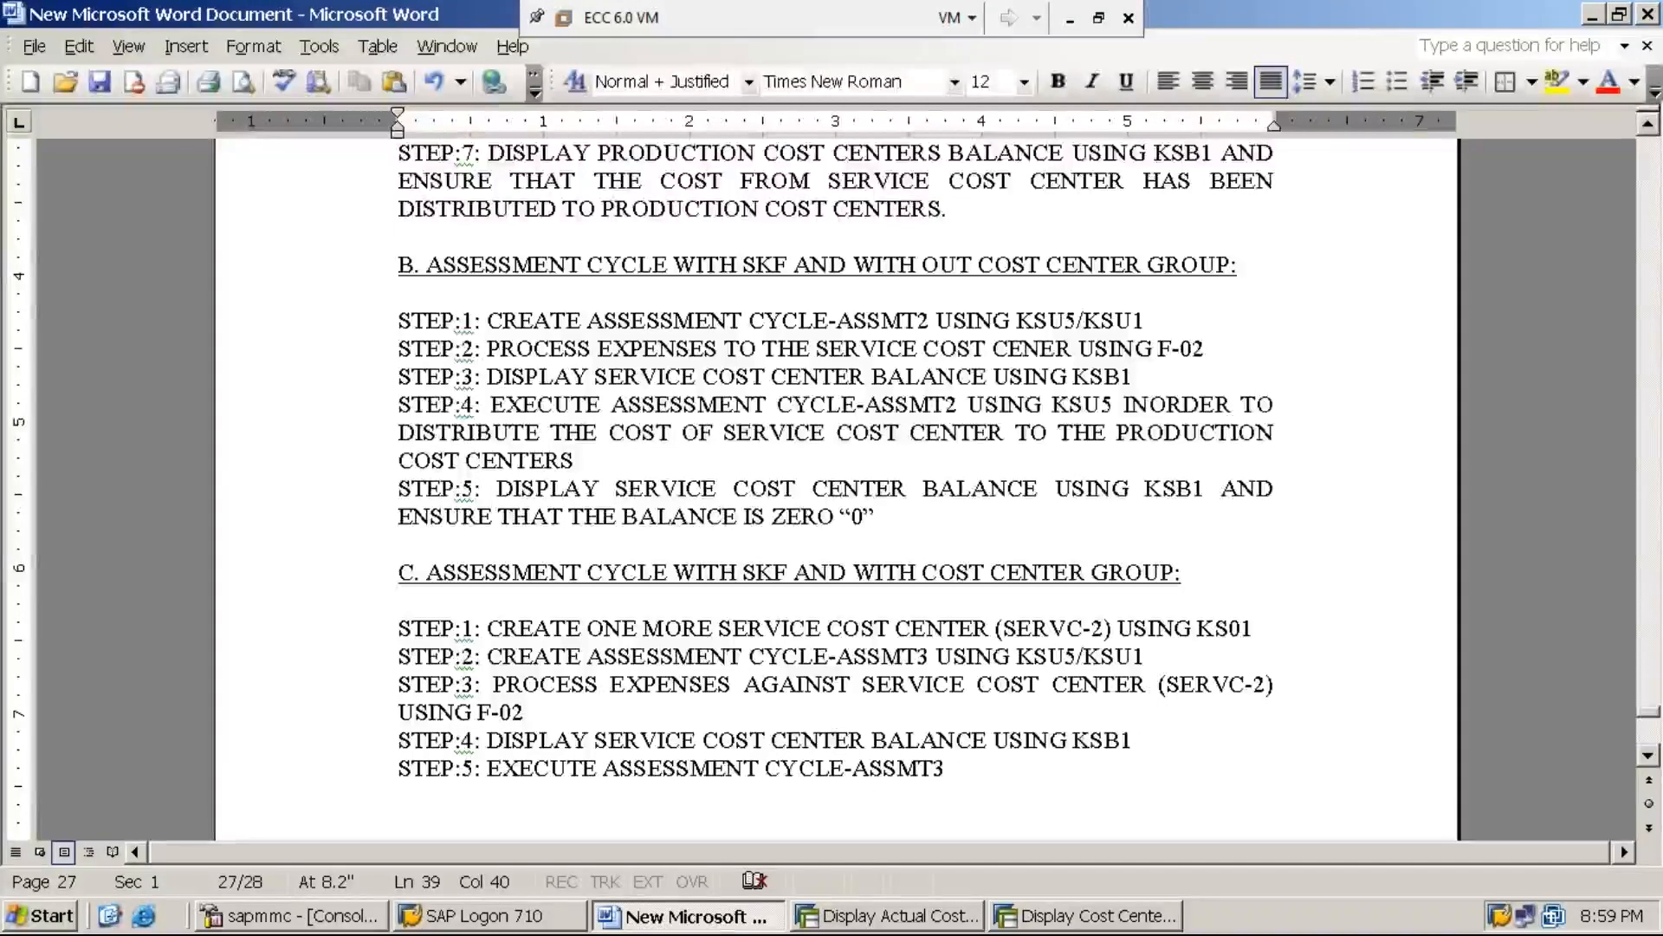
type(" USING KSU5")
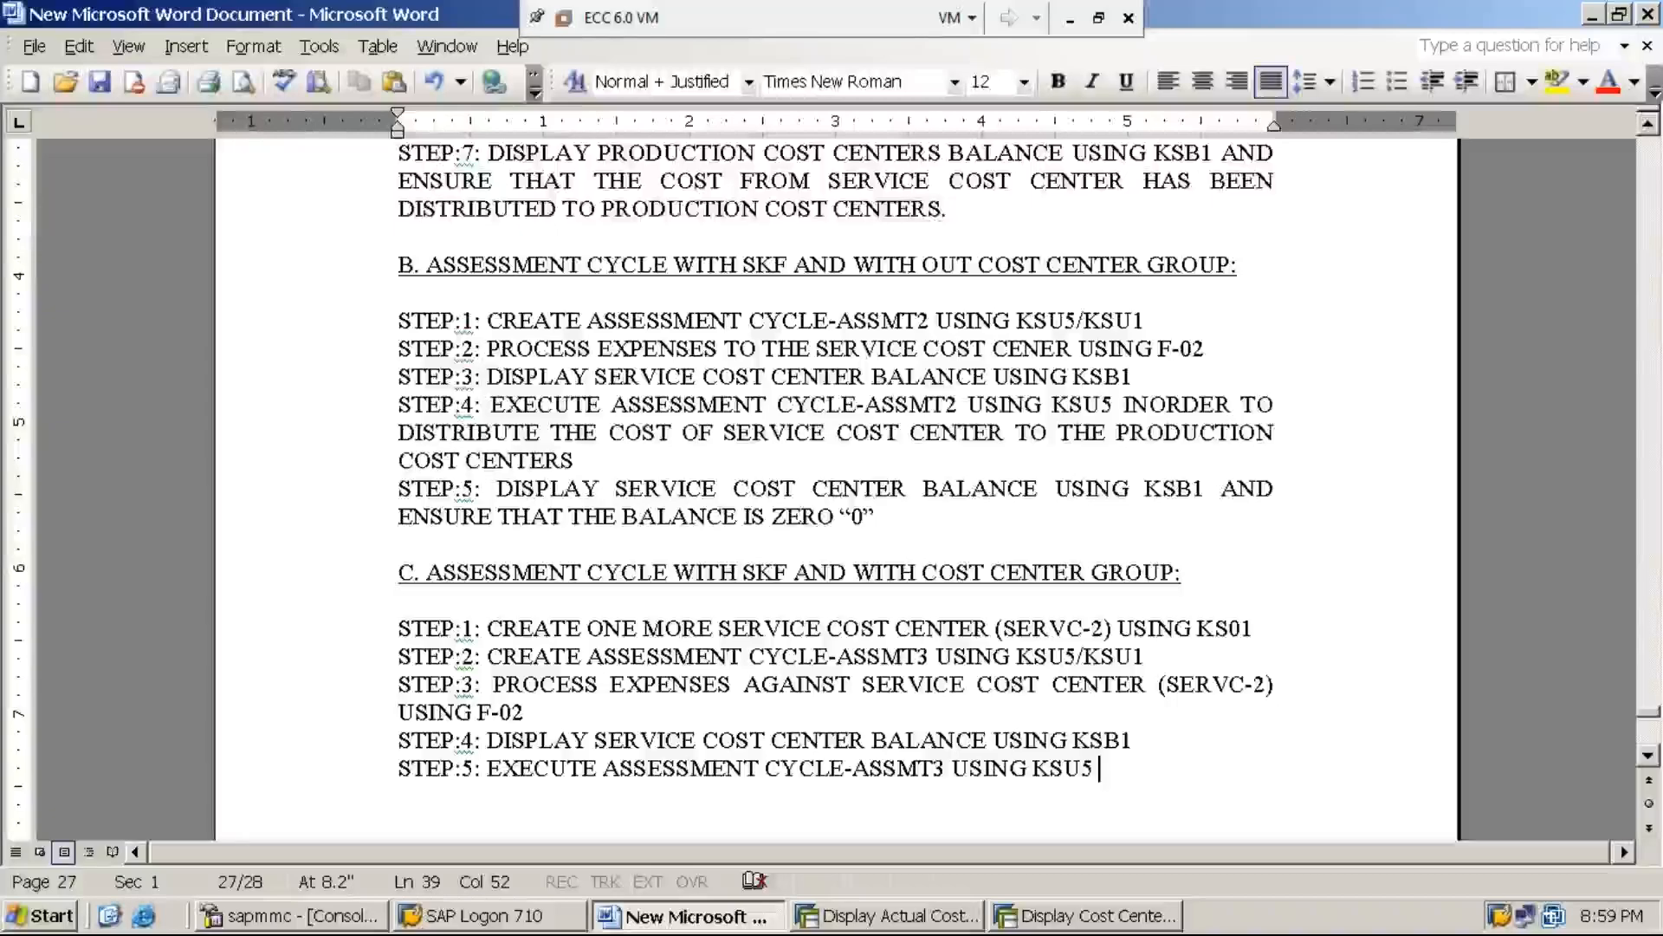
Complete the STEP:5 line with "INORDER TO DISTRIBUTE THE COST OF SERVICE COST CENTER TO THE PRODUCTION CENTERS"
type("IN")
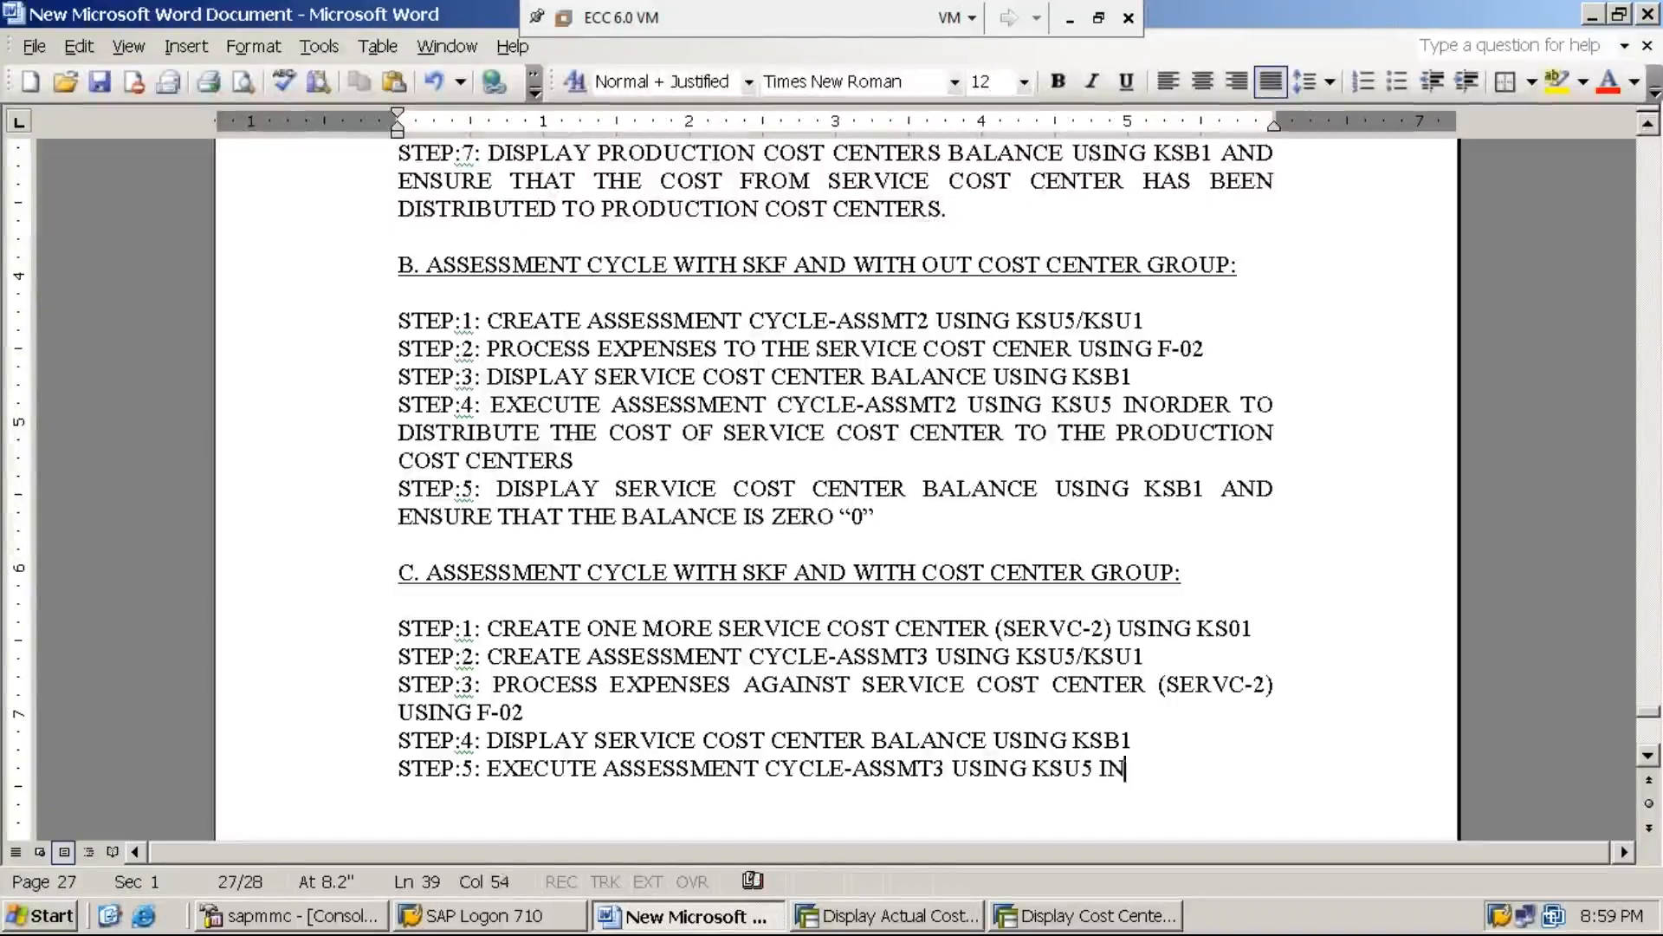
type("ORDER TO DISTR")
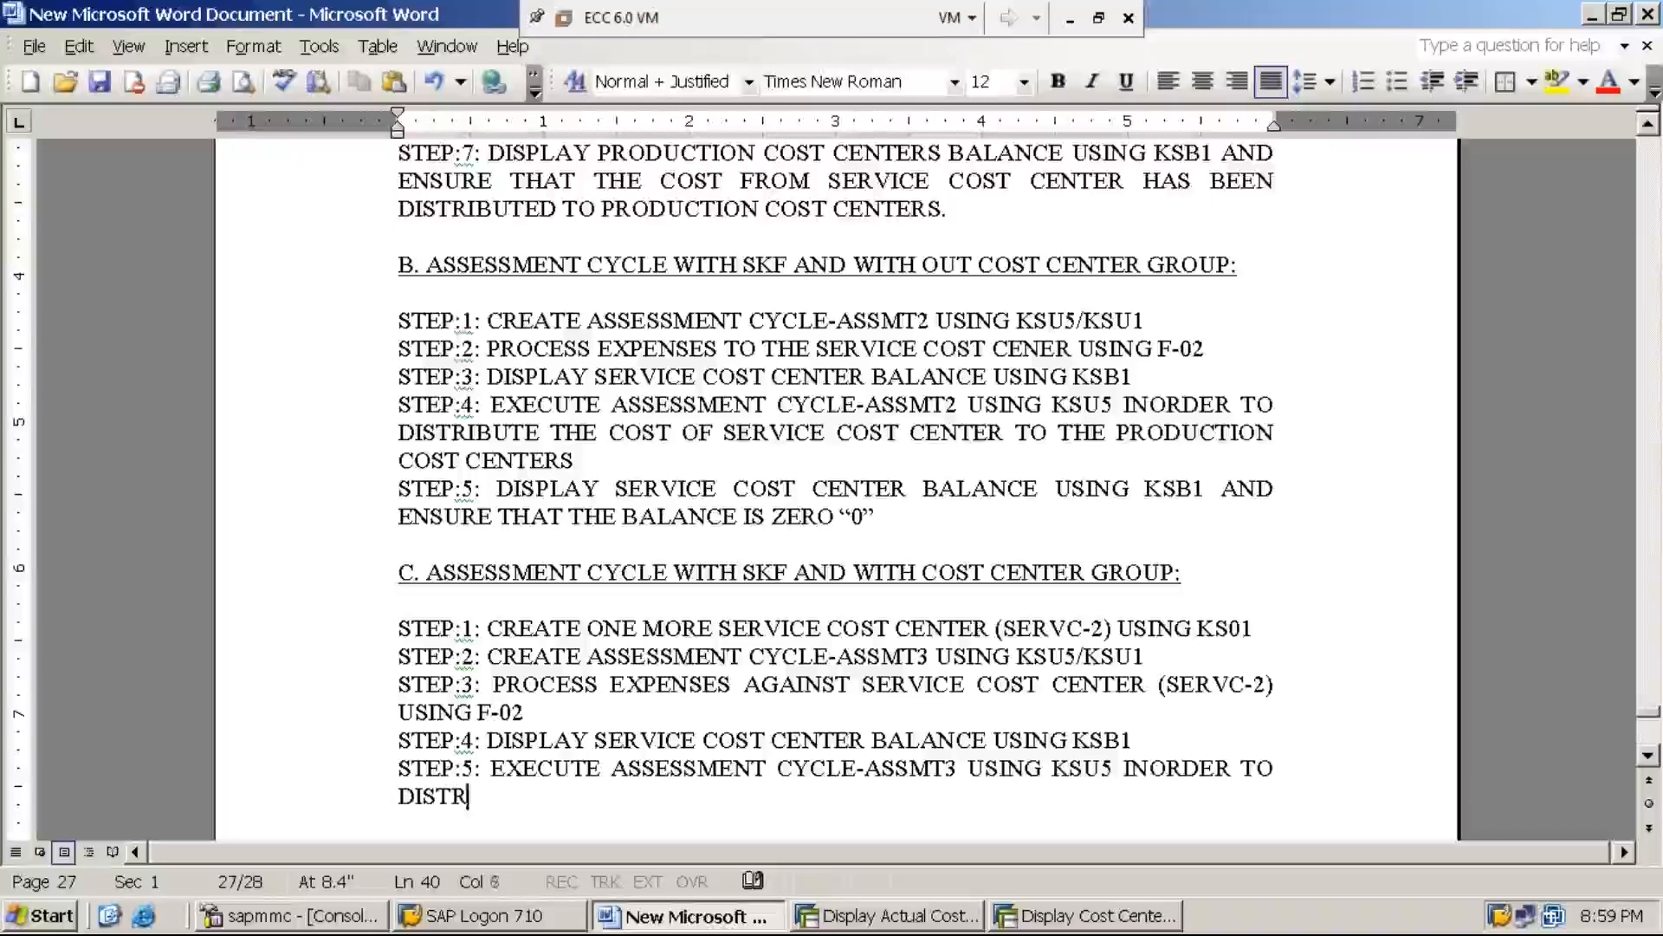
type("IBUTE THE ")
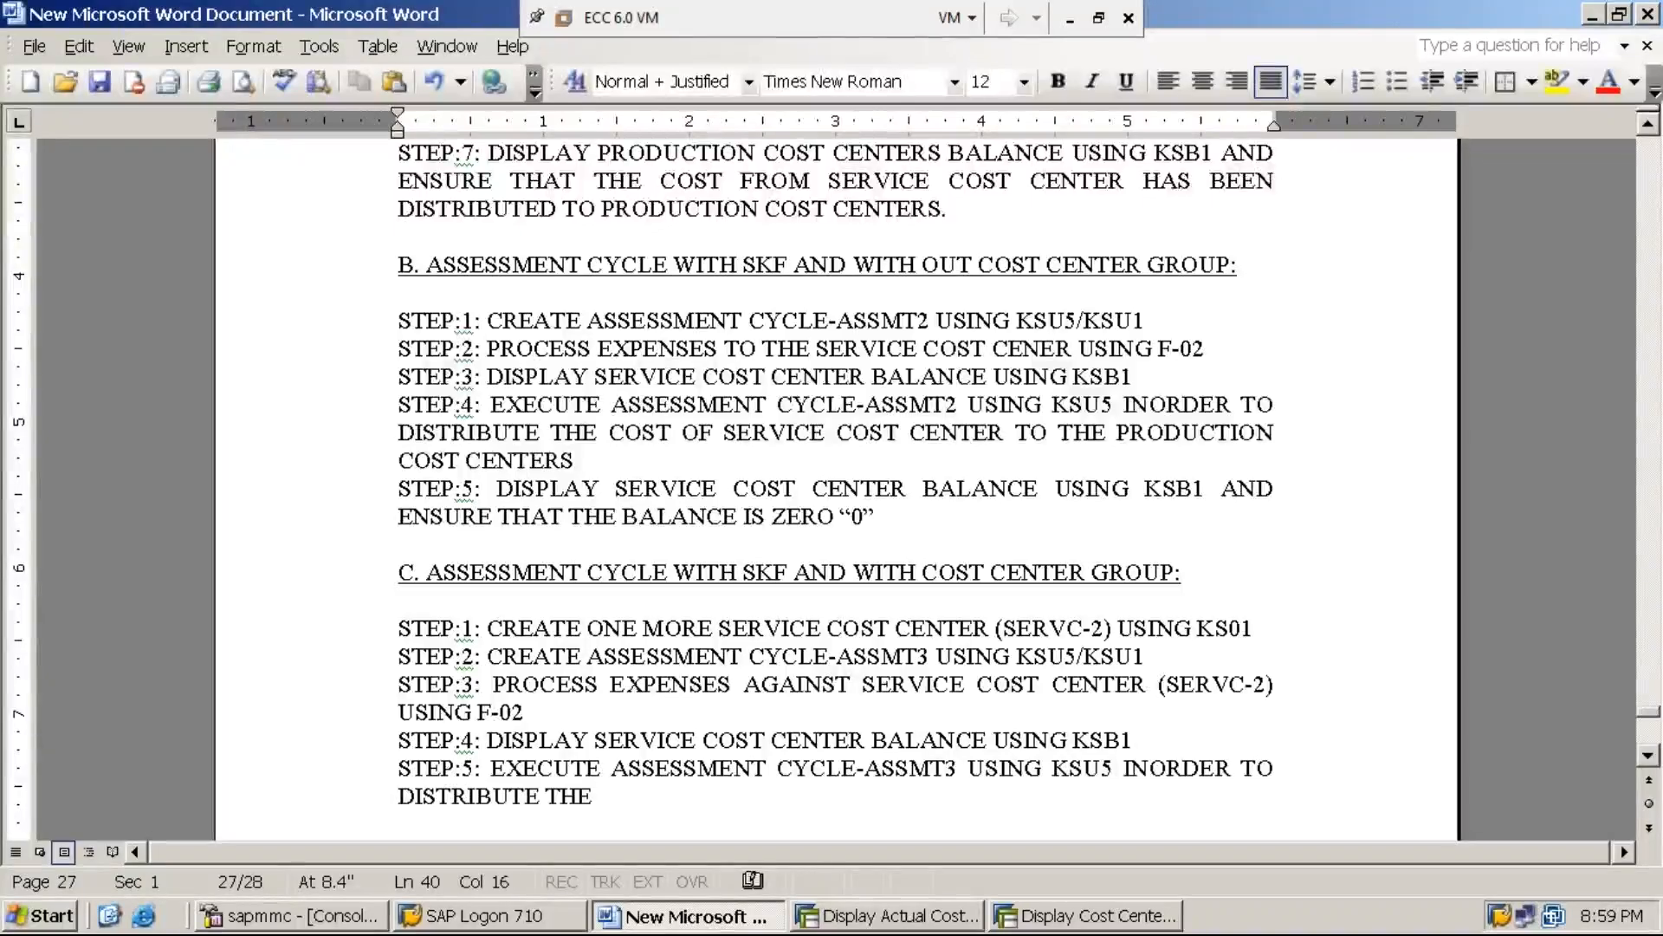
type("COST O")
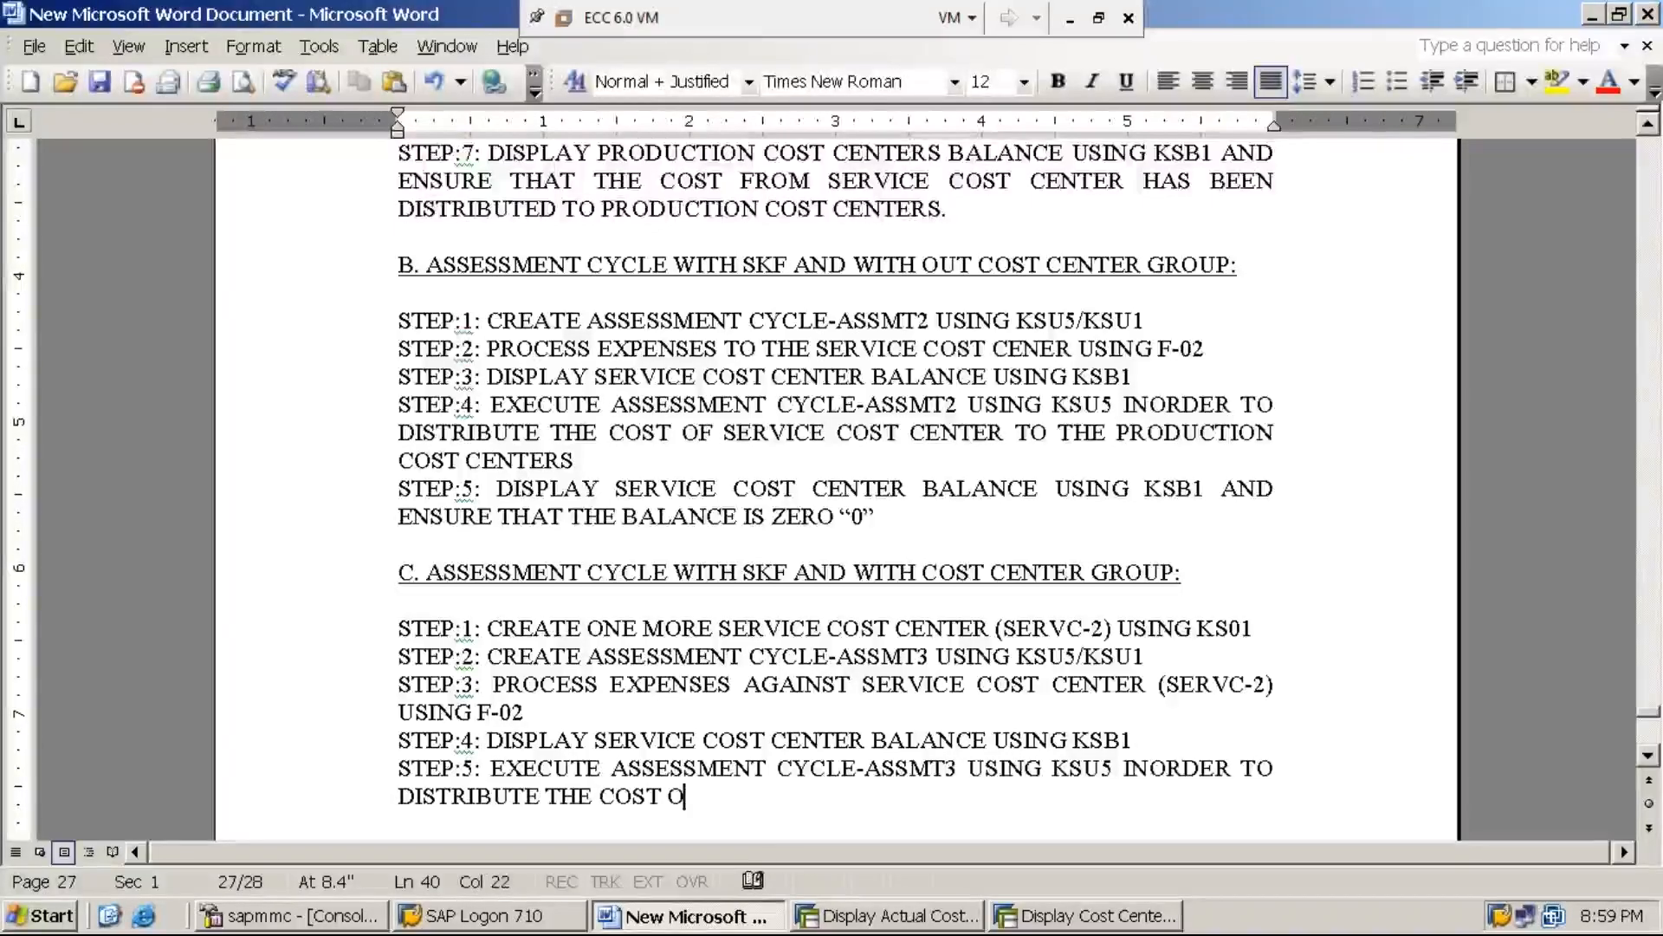
type("F SERVICE CO")
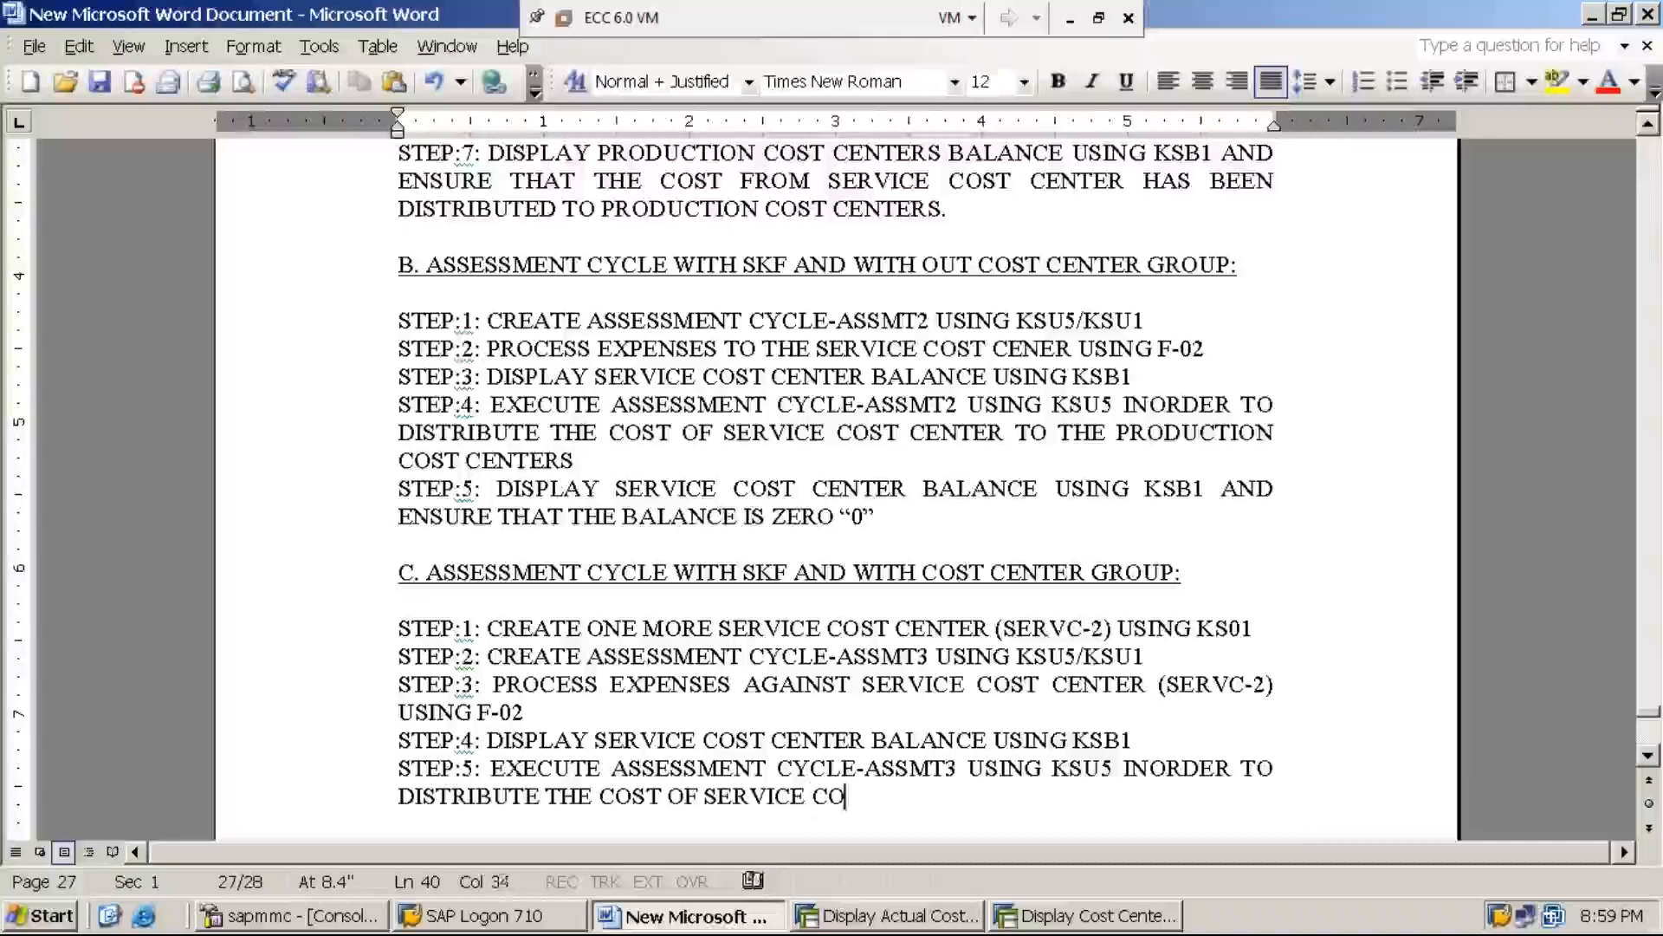
type("ST CENTER TO ")
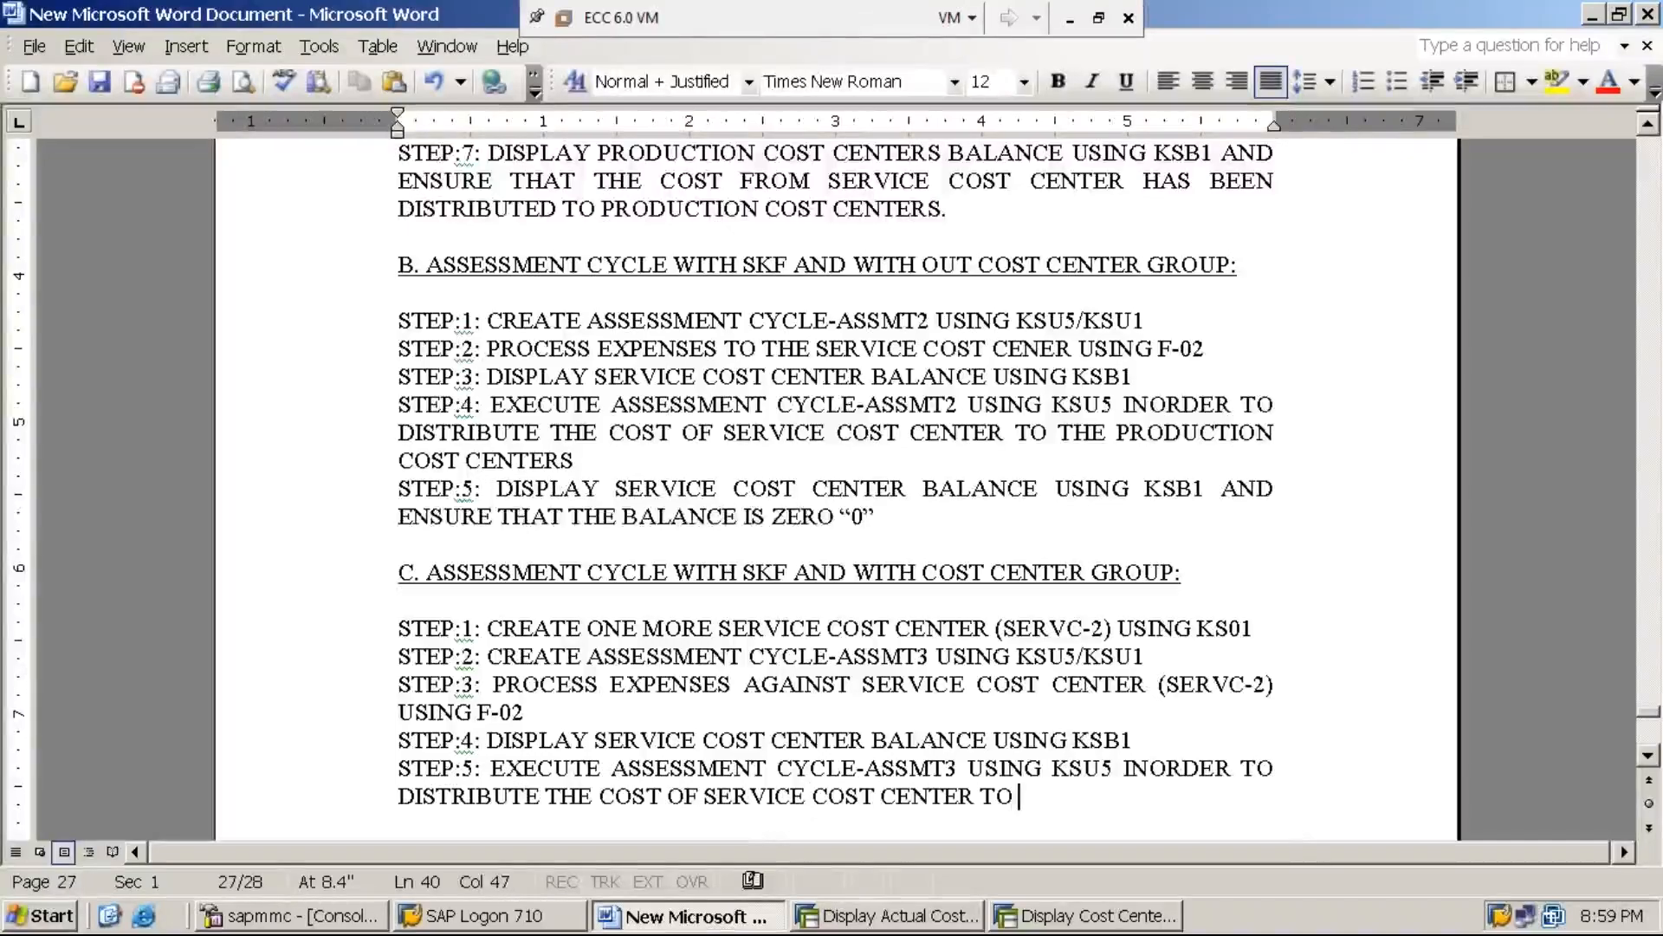
type("THE PROD")
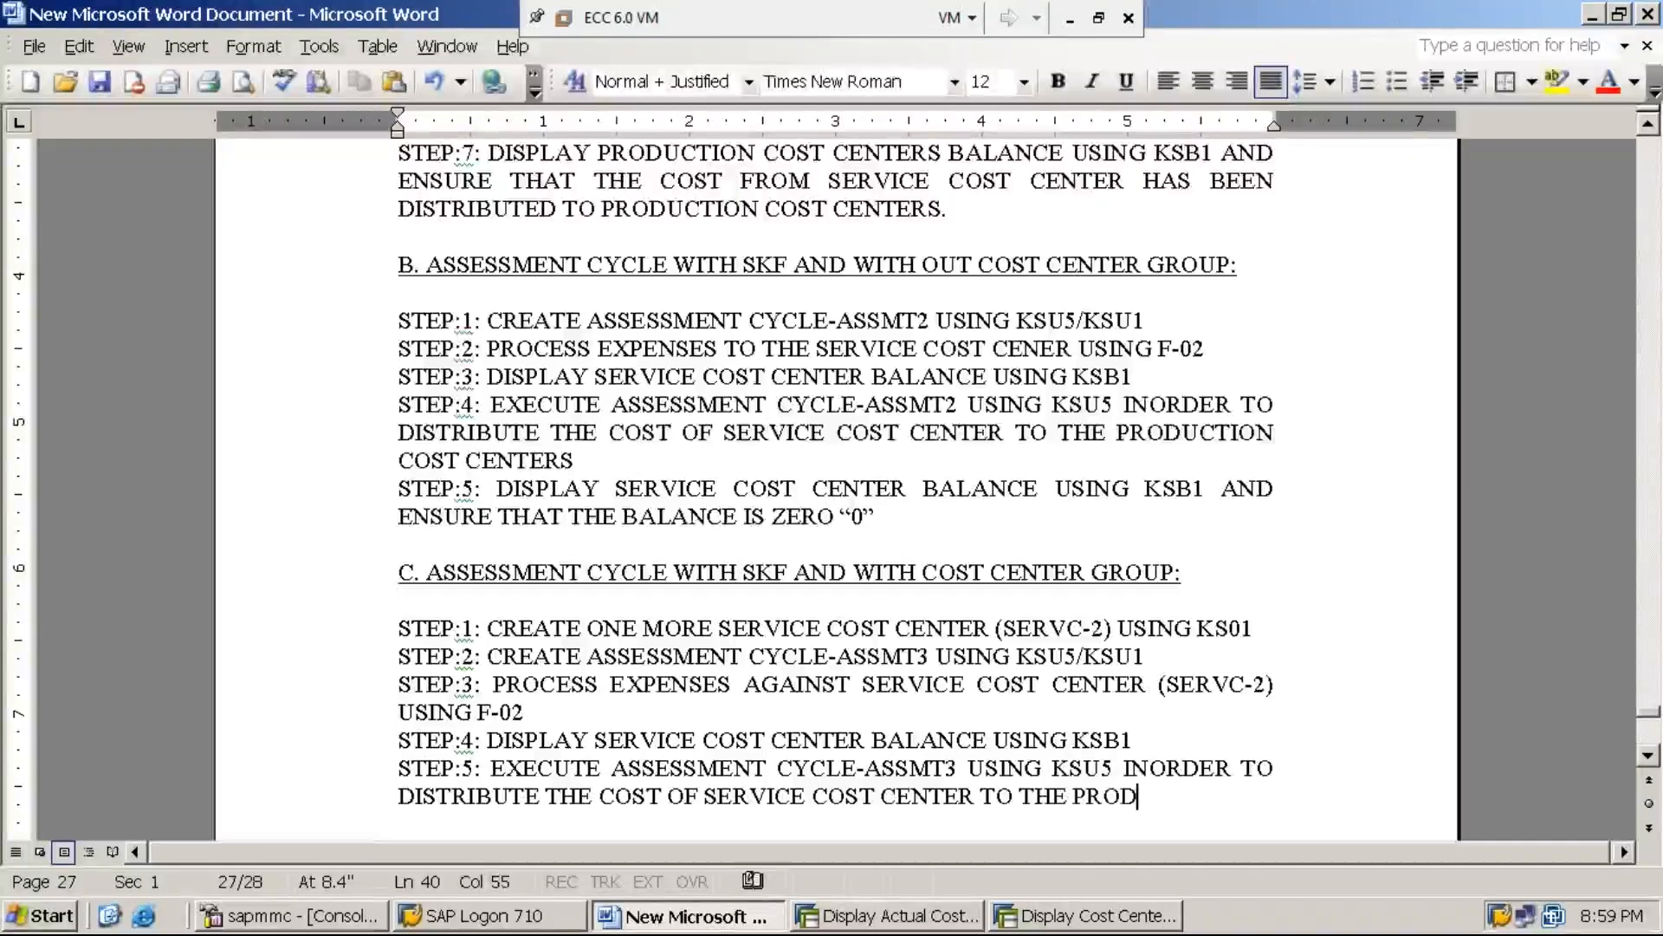
type("UCTION CENTERS")
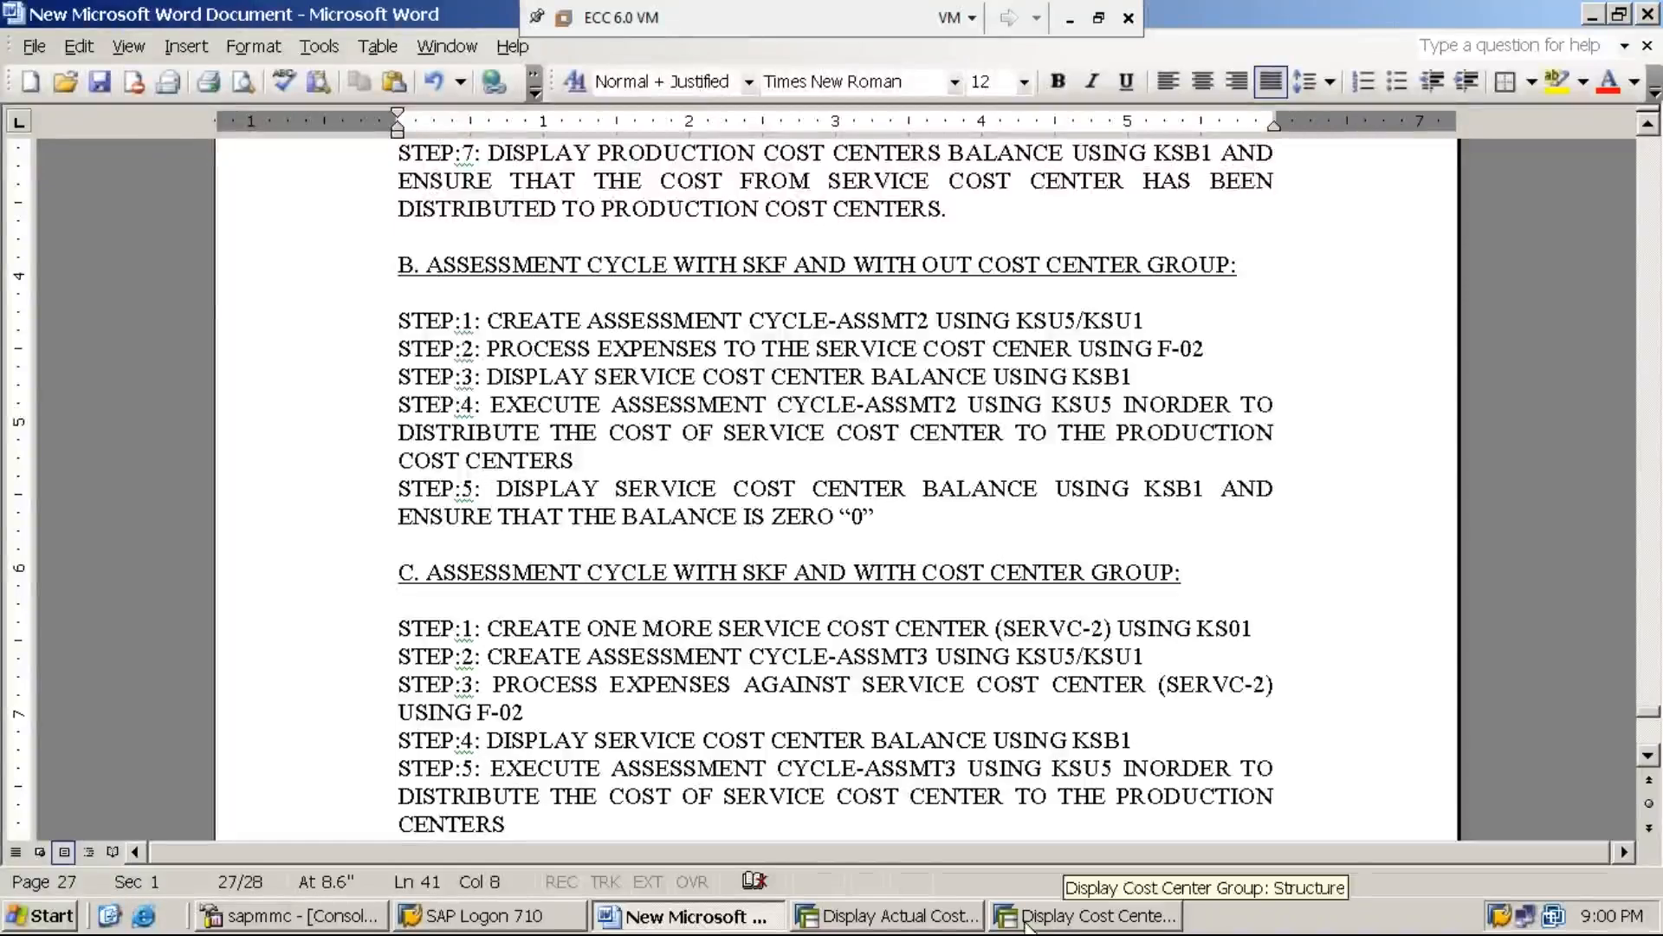
Switch back to the SAP cost line items session, end the transaction with /n and open transaction KSU5
left_click(892, 916)
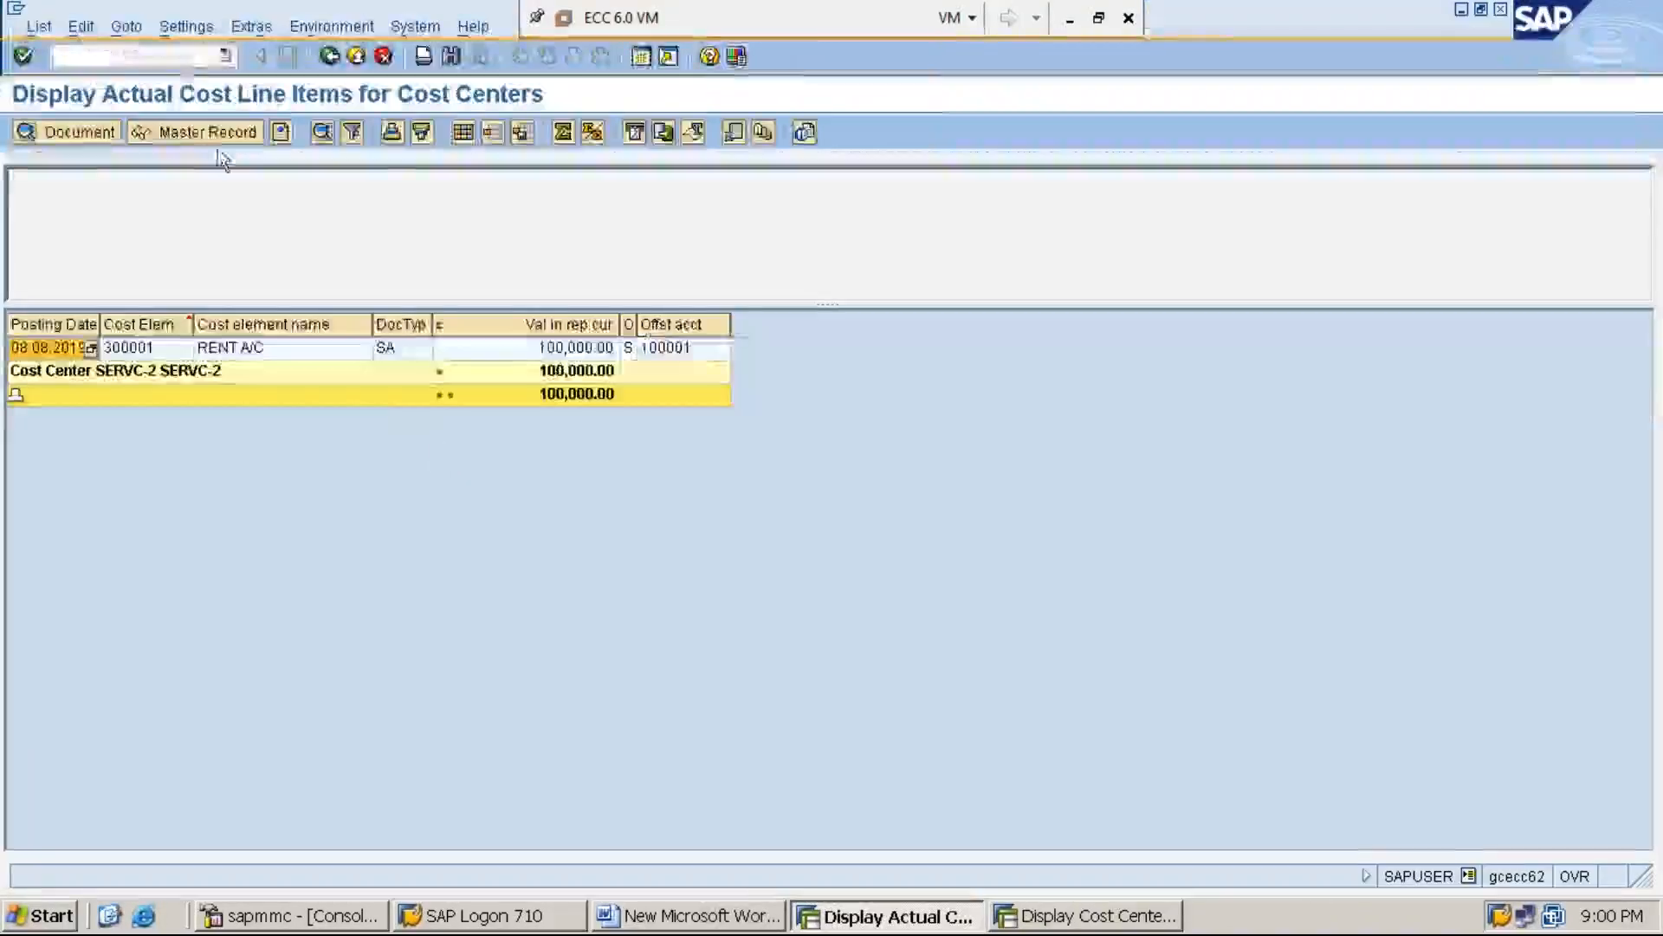
type("/n")
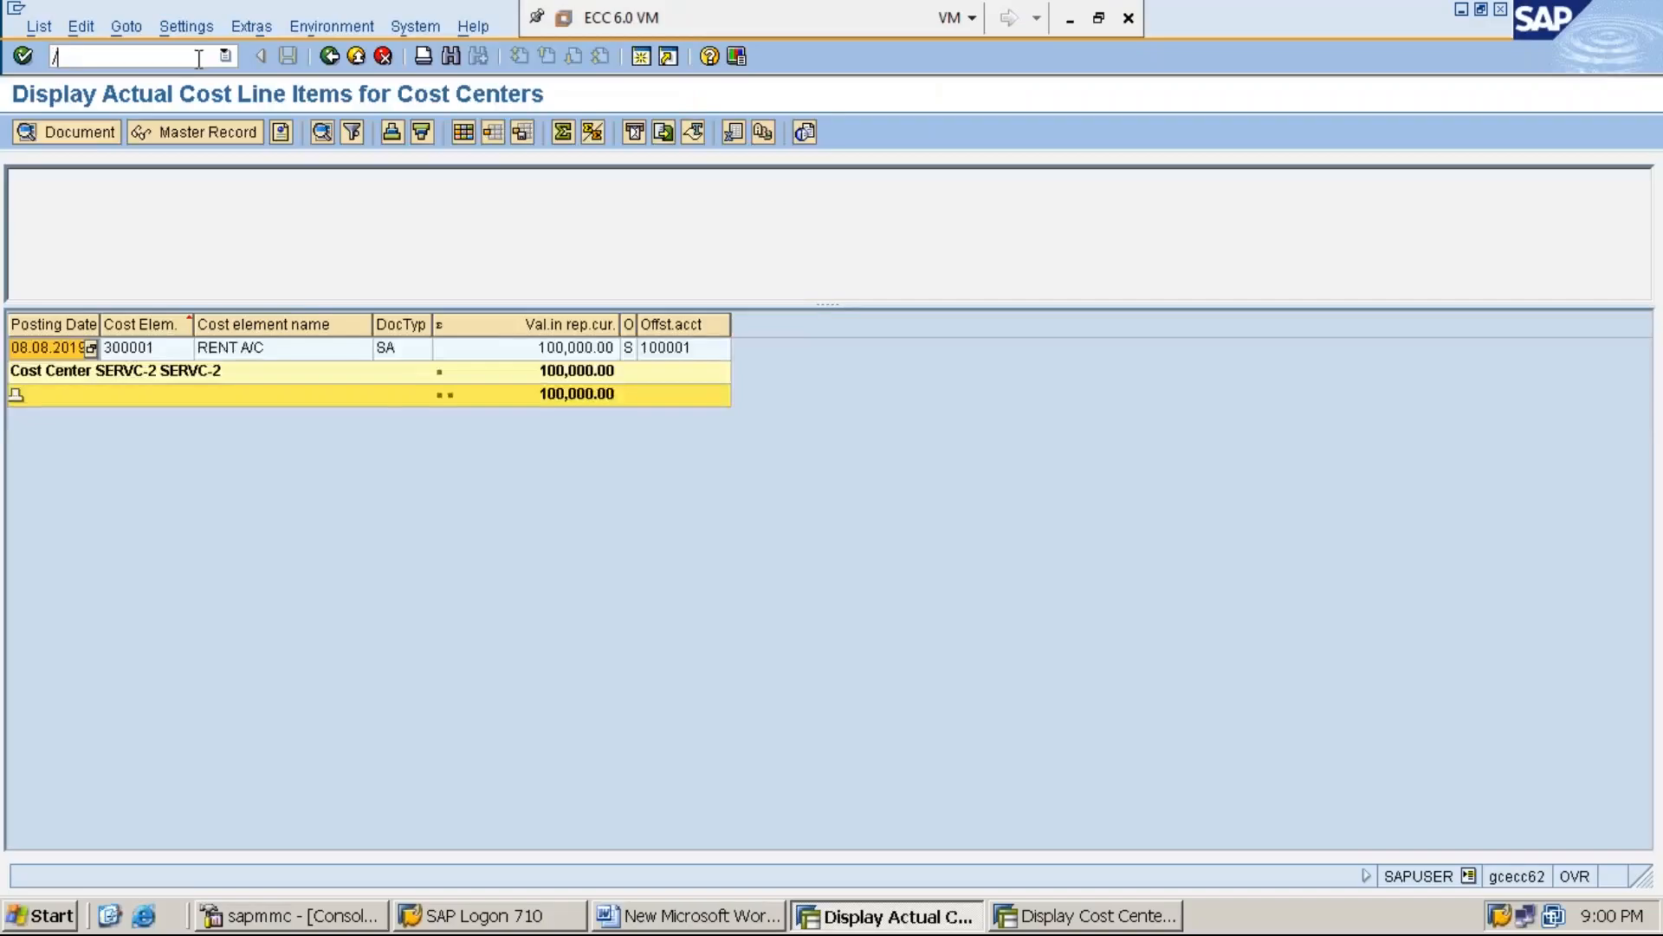
key("Return")
type("K")
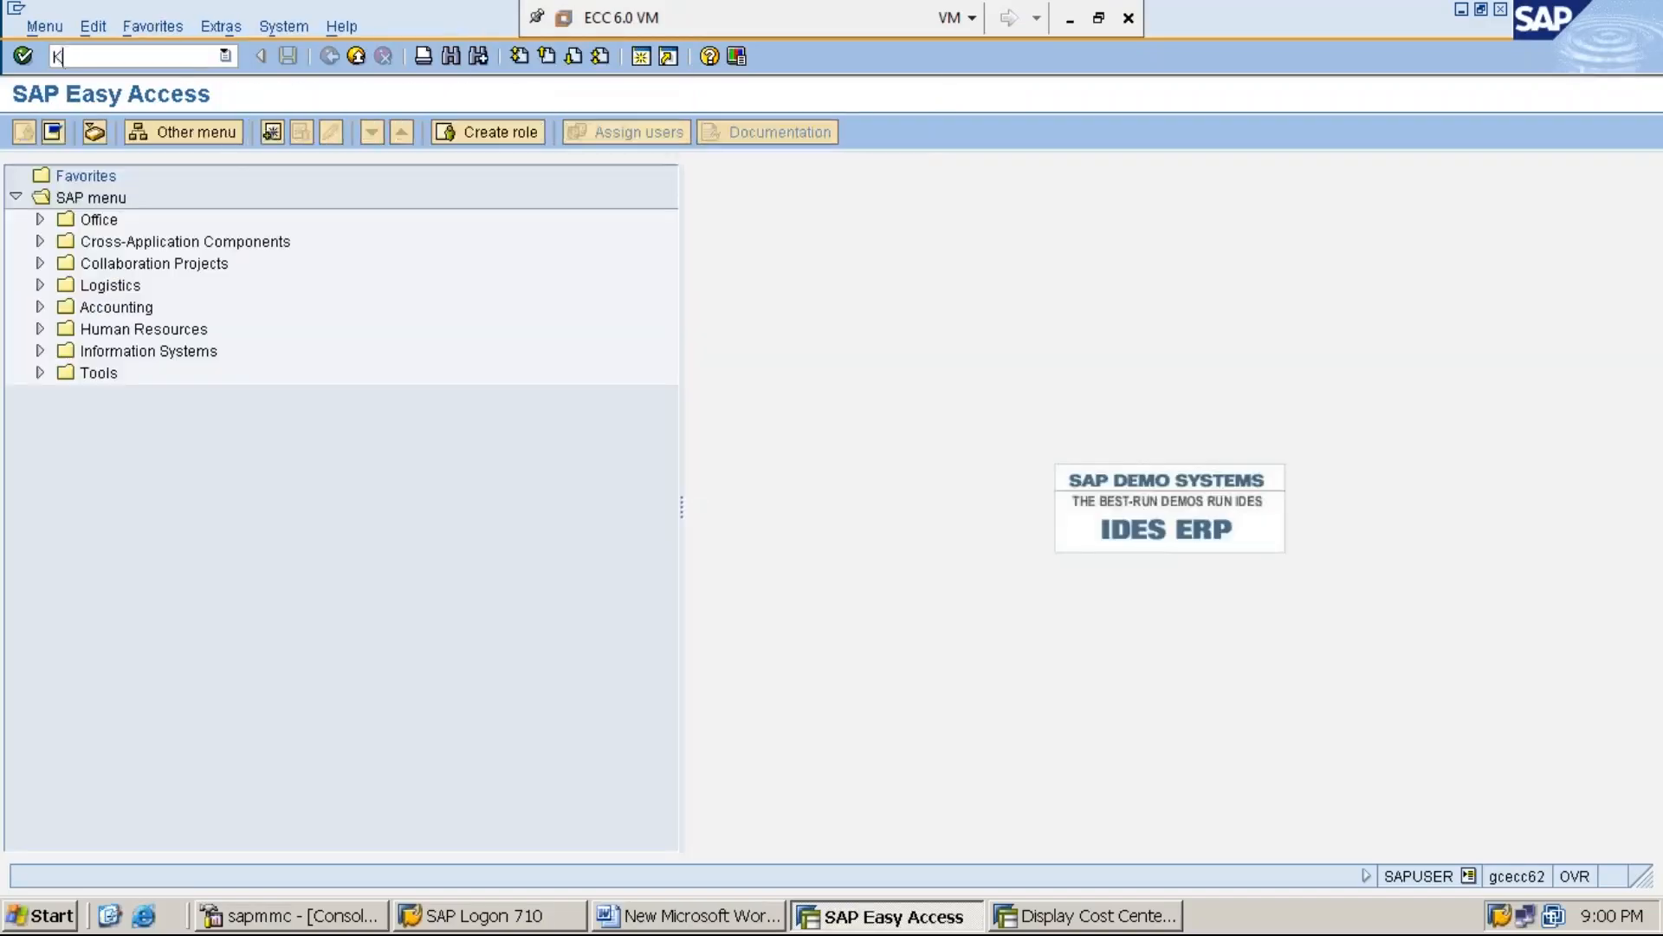
type("SU5")
key("Return")
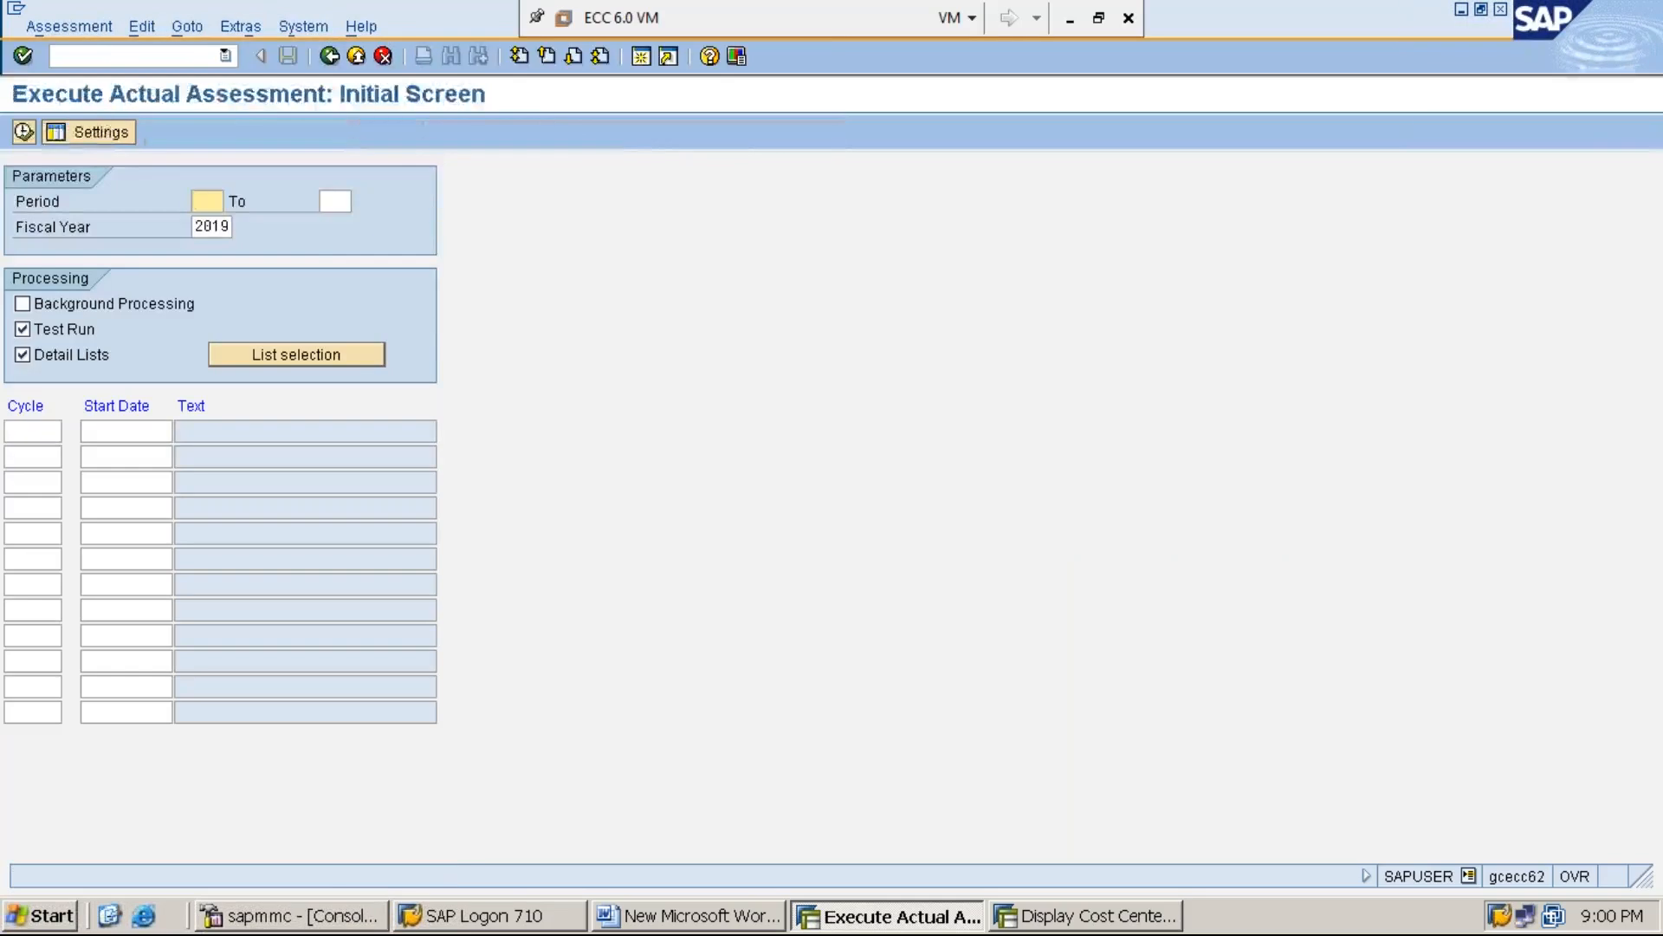
type("5")
Set the actual assessment period from 5 to 5, keeping fiscal year 2019
key("Tab")
type("5")
left_click(211, 201)
left_click(344, 198)
left_click(213, 227)
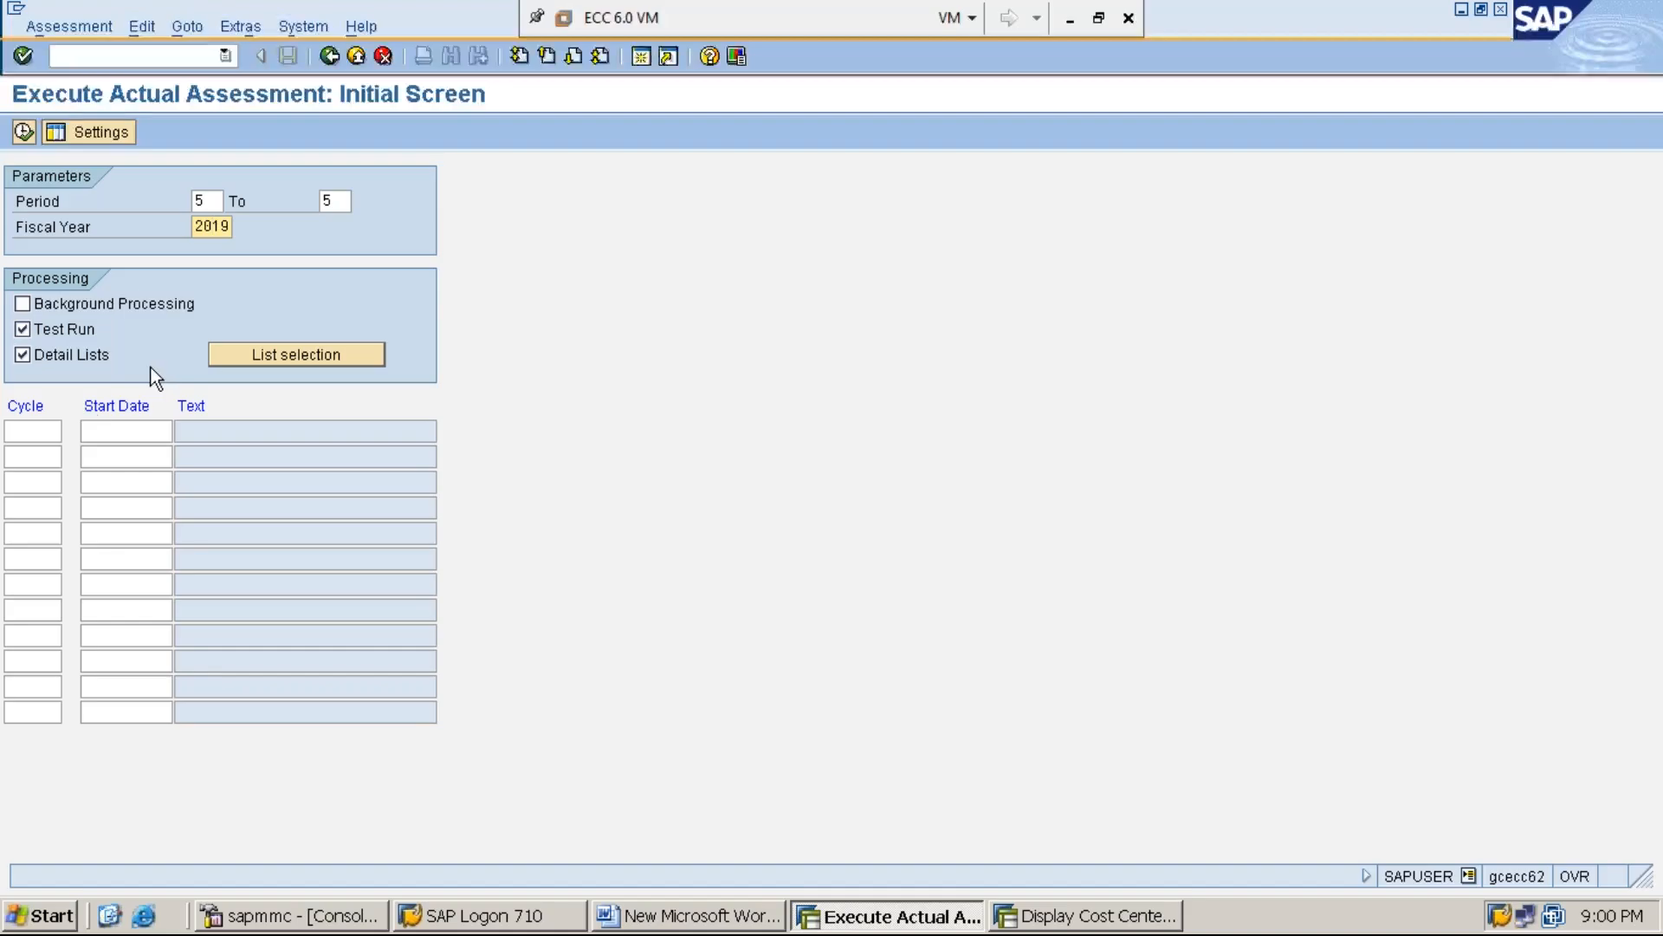
Choose cycle ASSMT3 with start date 01.04.2019 from the cycle value list and execute it as a test run
left_click(41, 430)
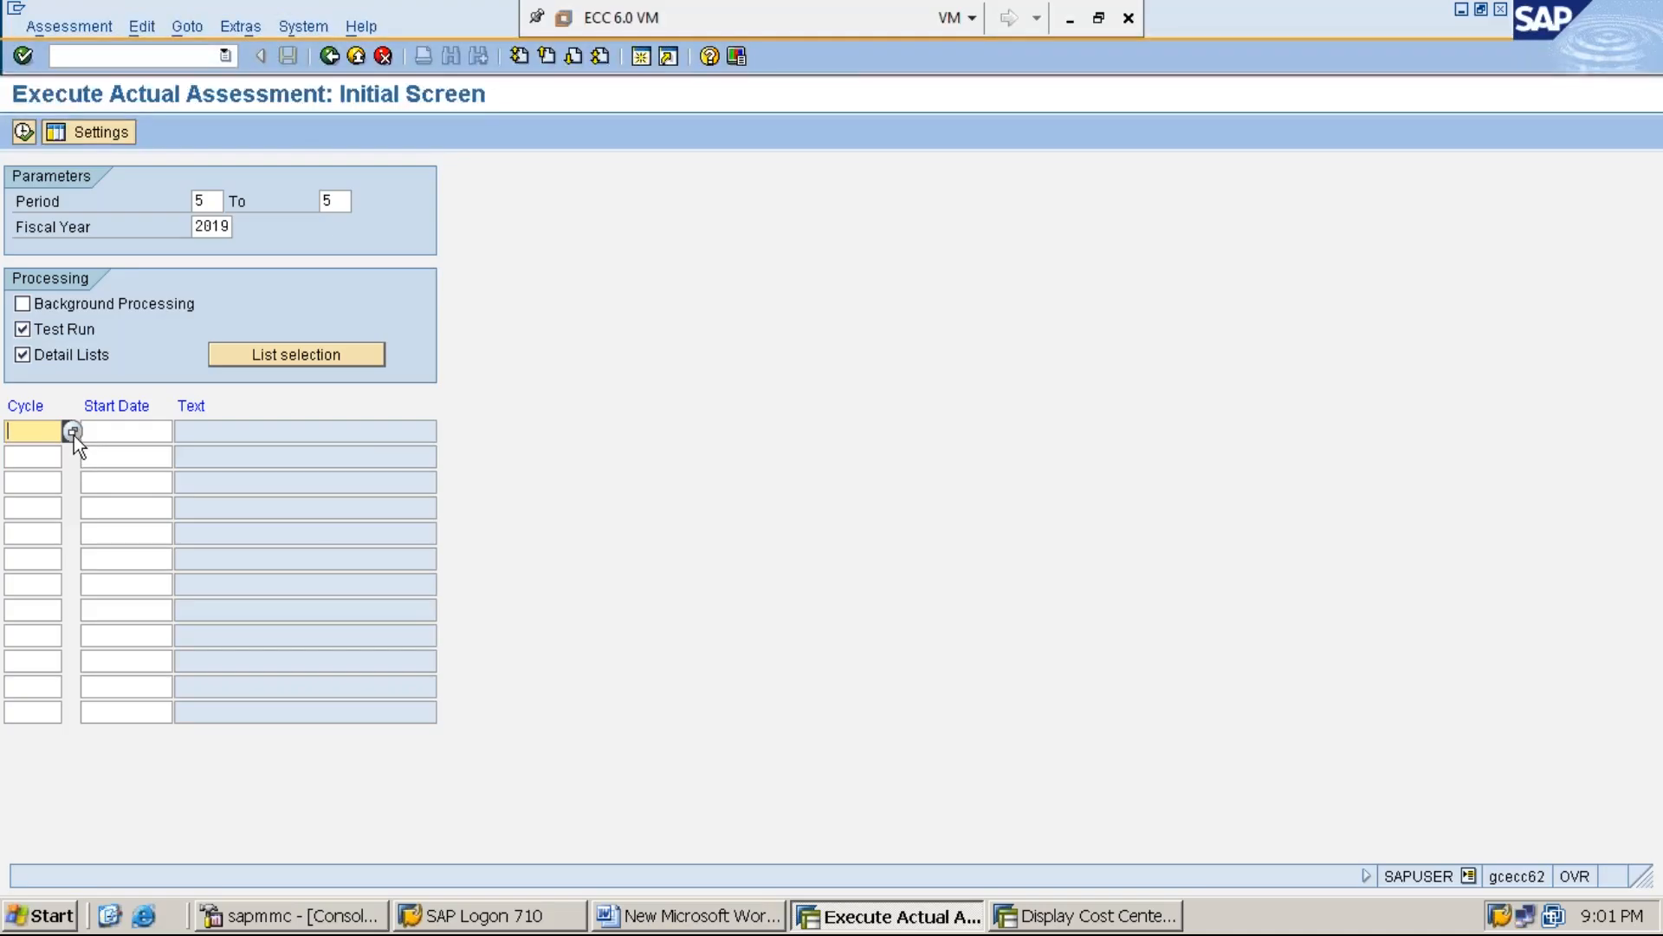
left_click(72, 431)
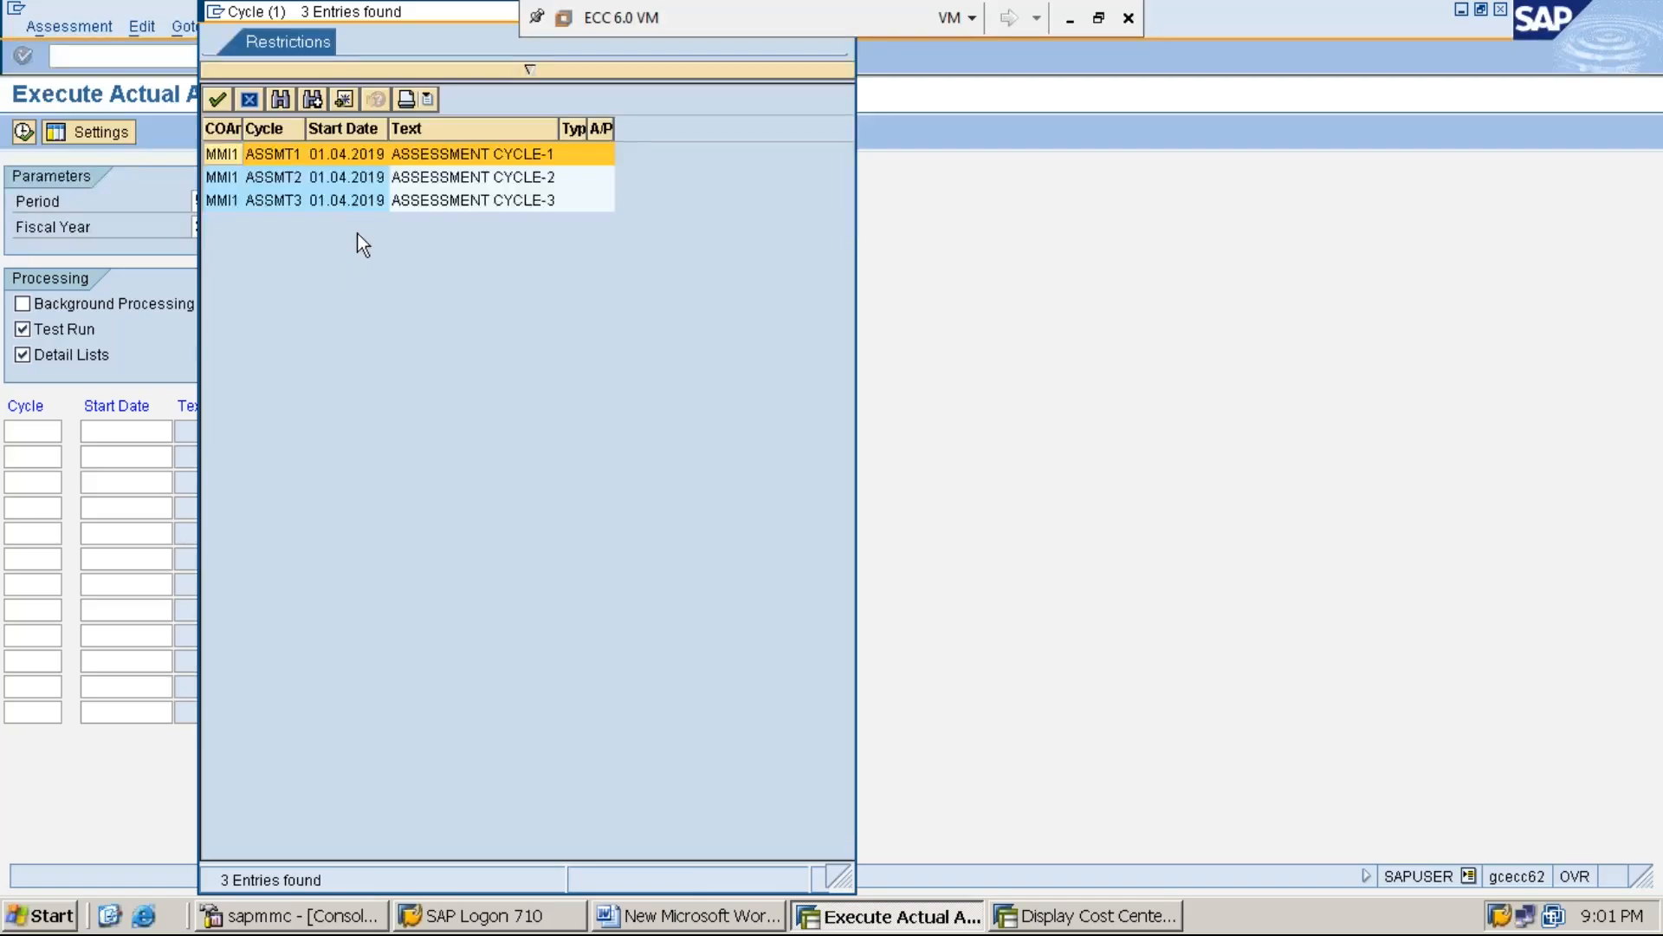
left_click(466, 201)
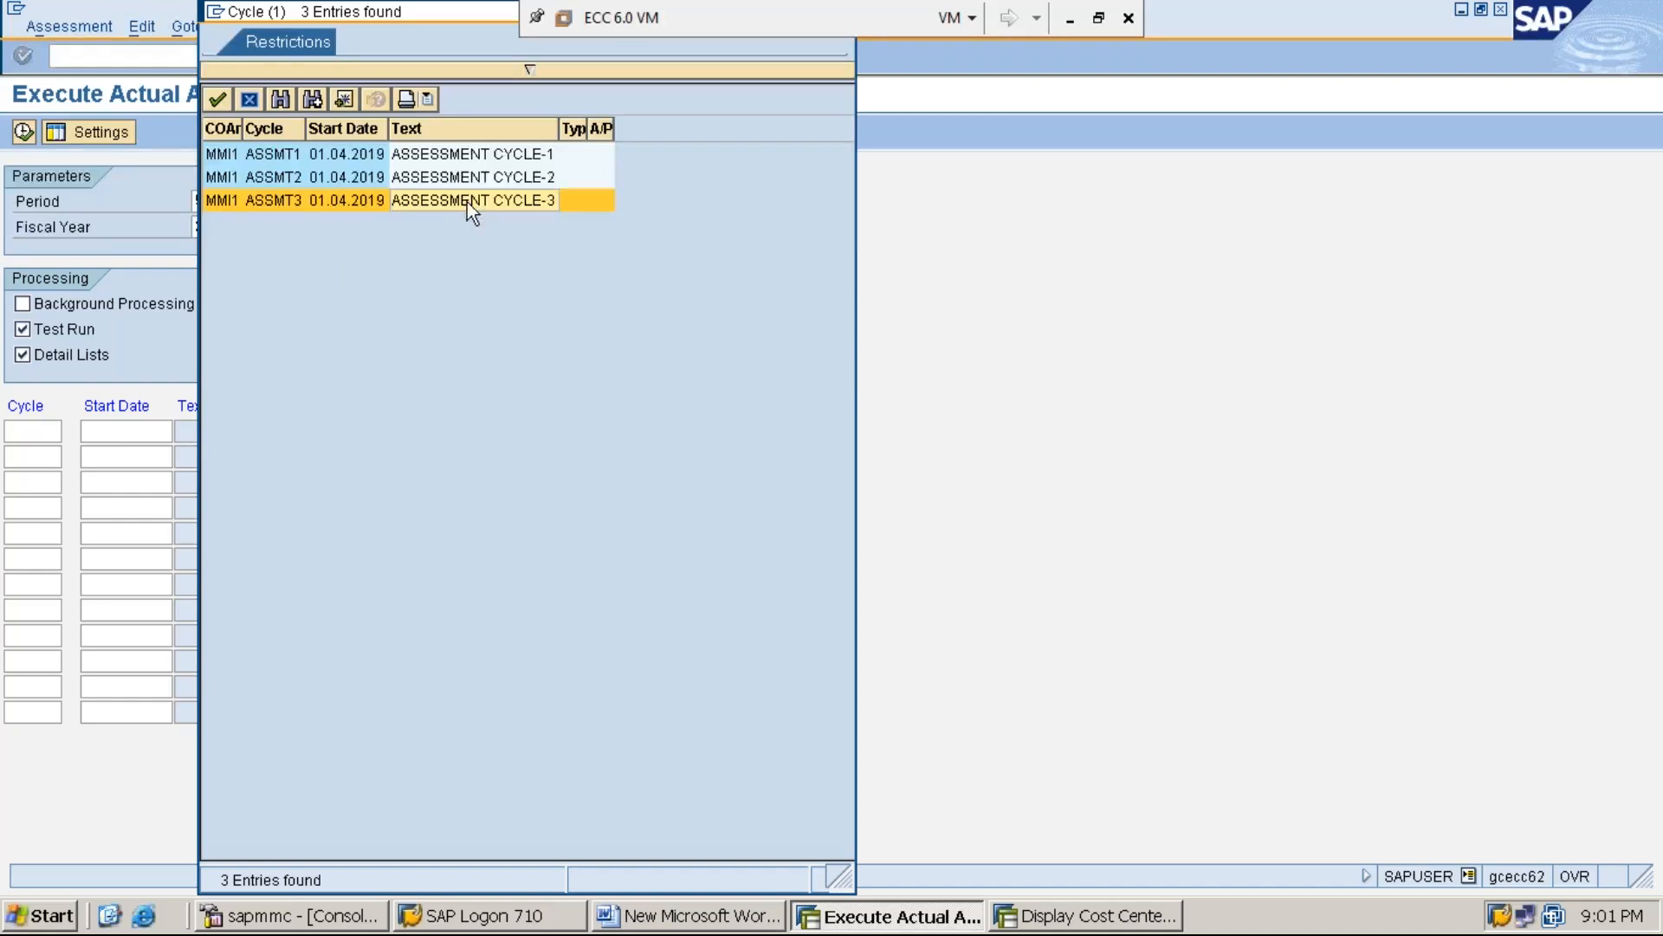
double_click(466, 201)
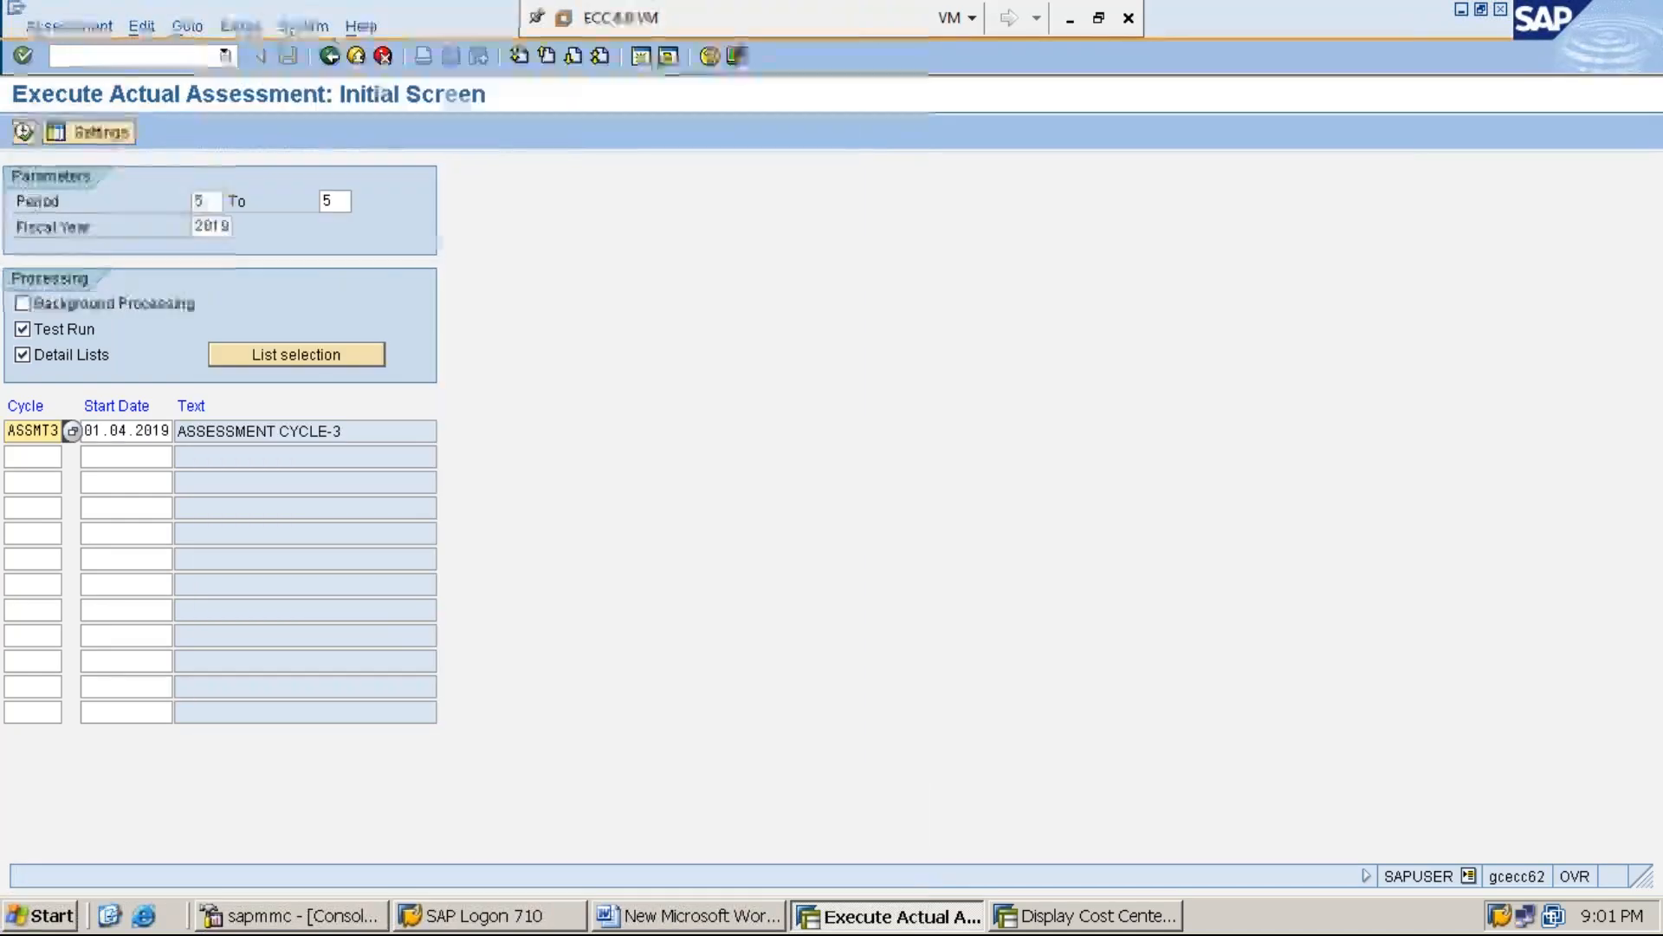
left_click(24, 134)
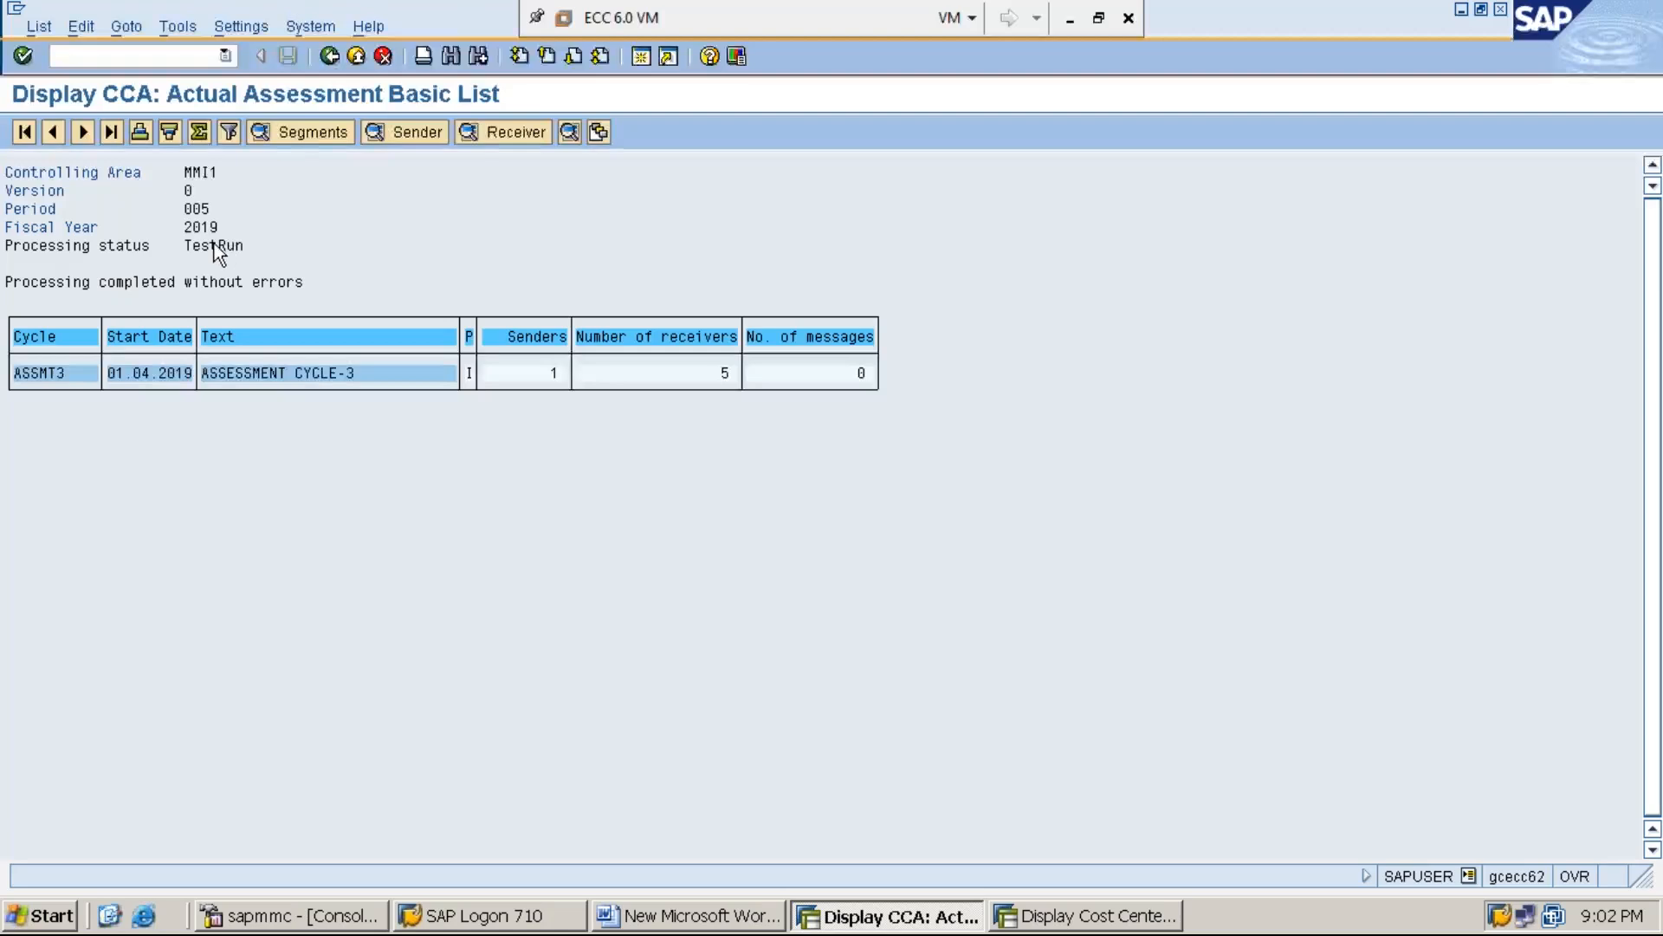
left_click(229, 247)
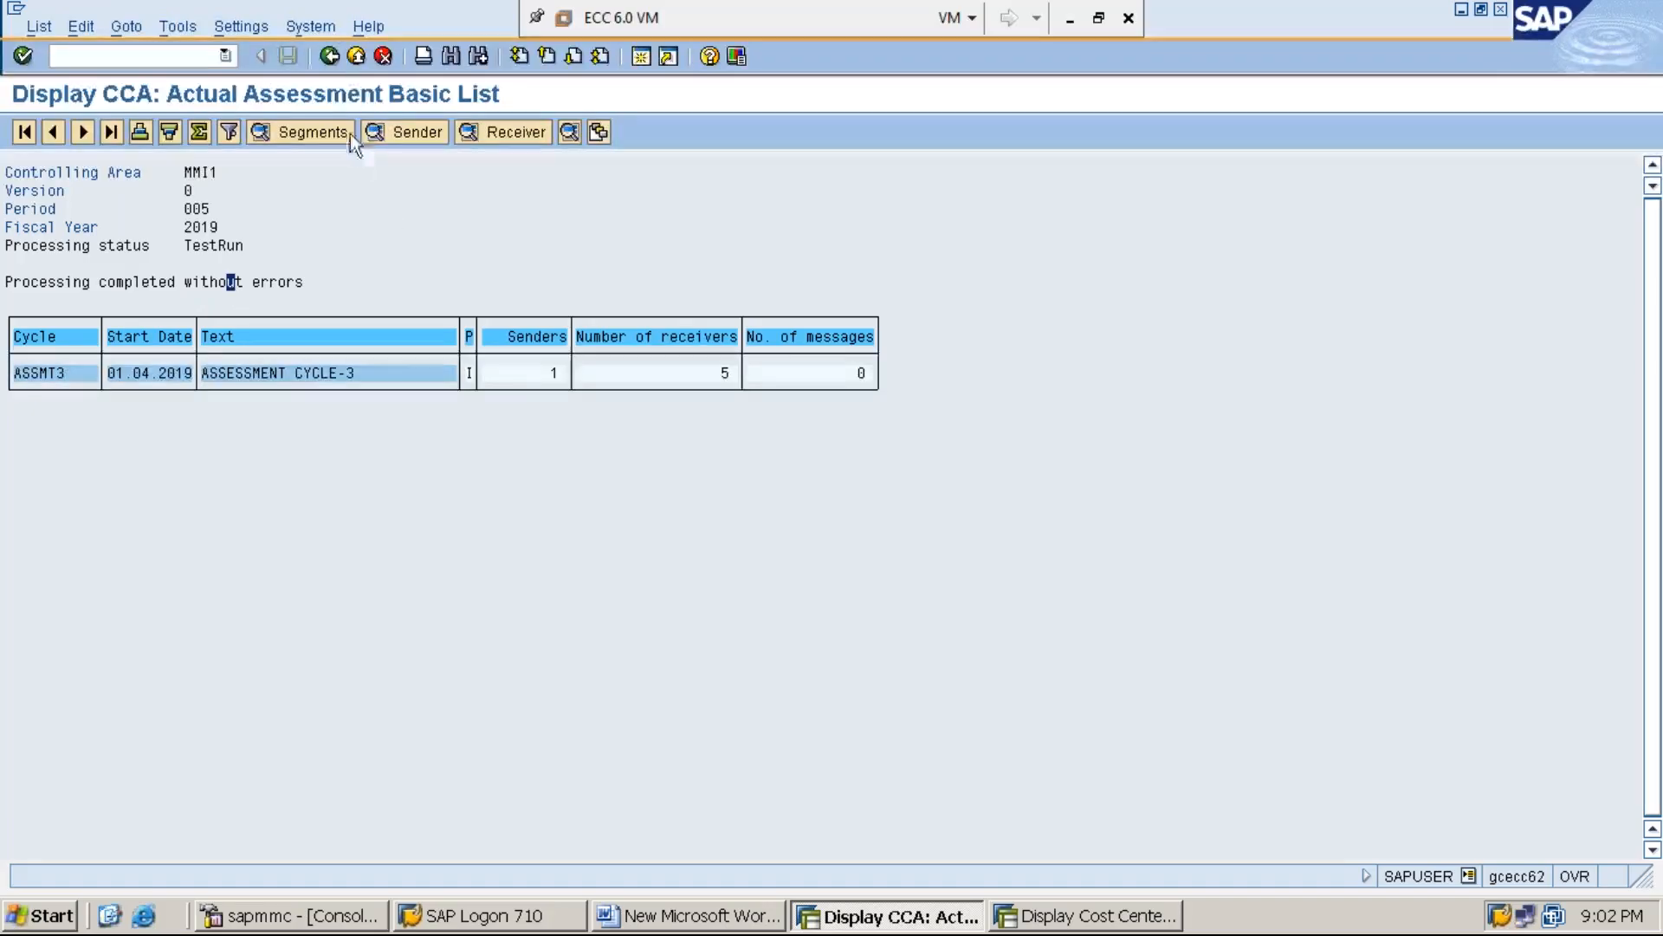
Leave the test run list, turn off Test Run and execute the ASSMT3 assessment as an update run
left_click(331, 61)
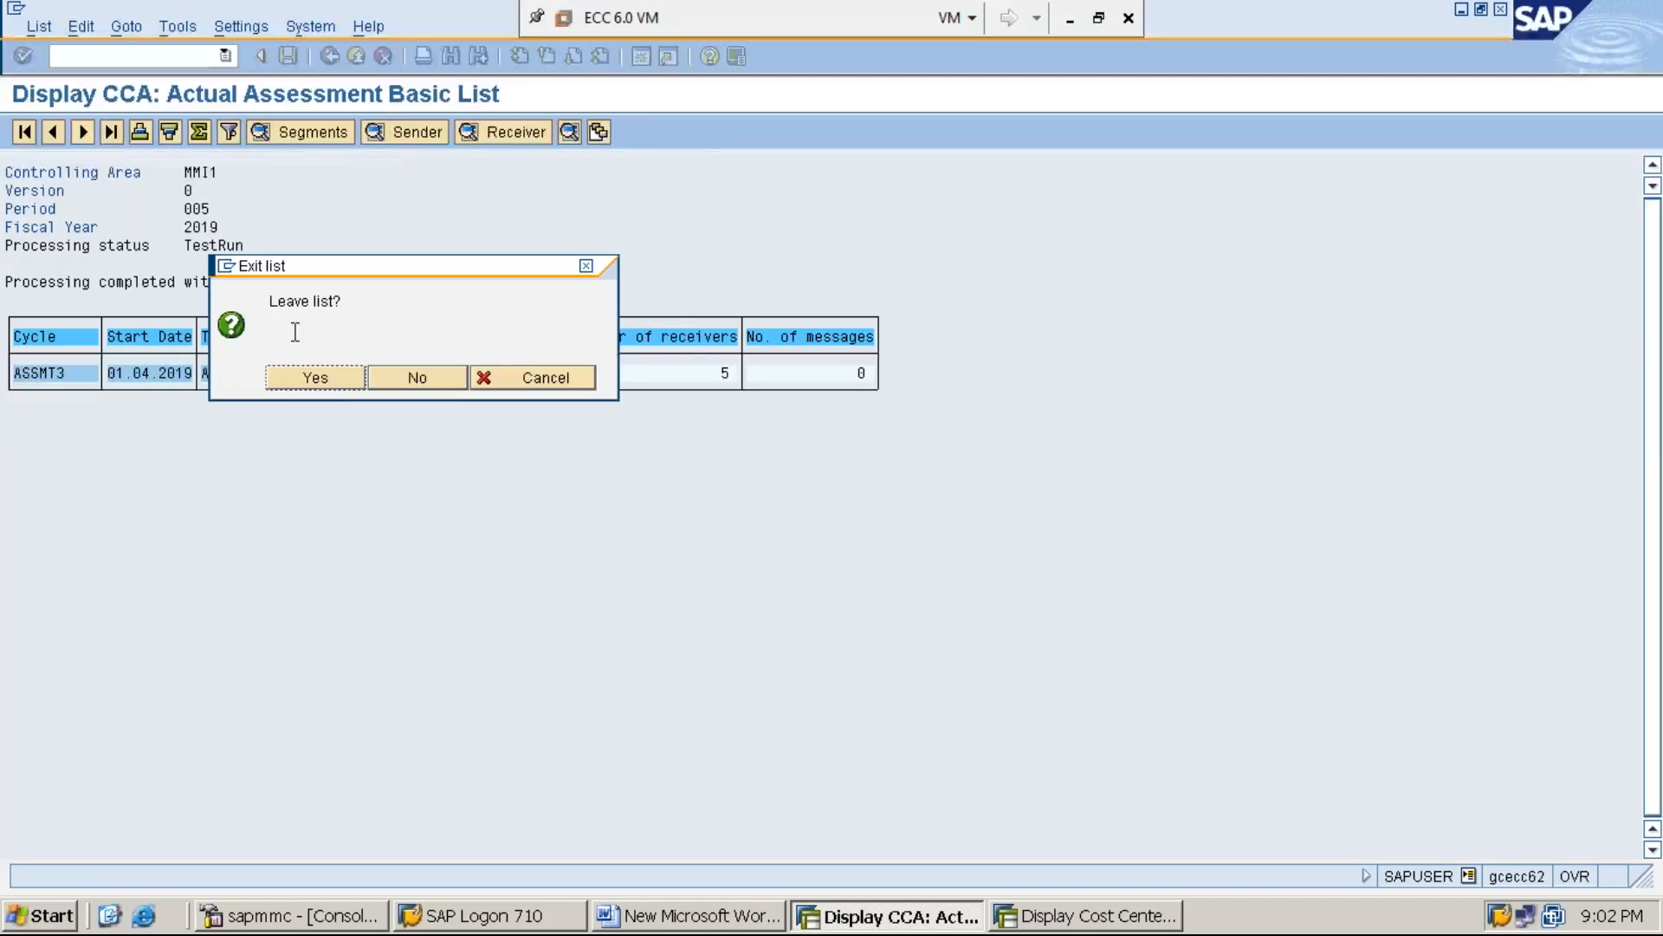
left_click(329, 381)
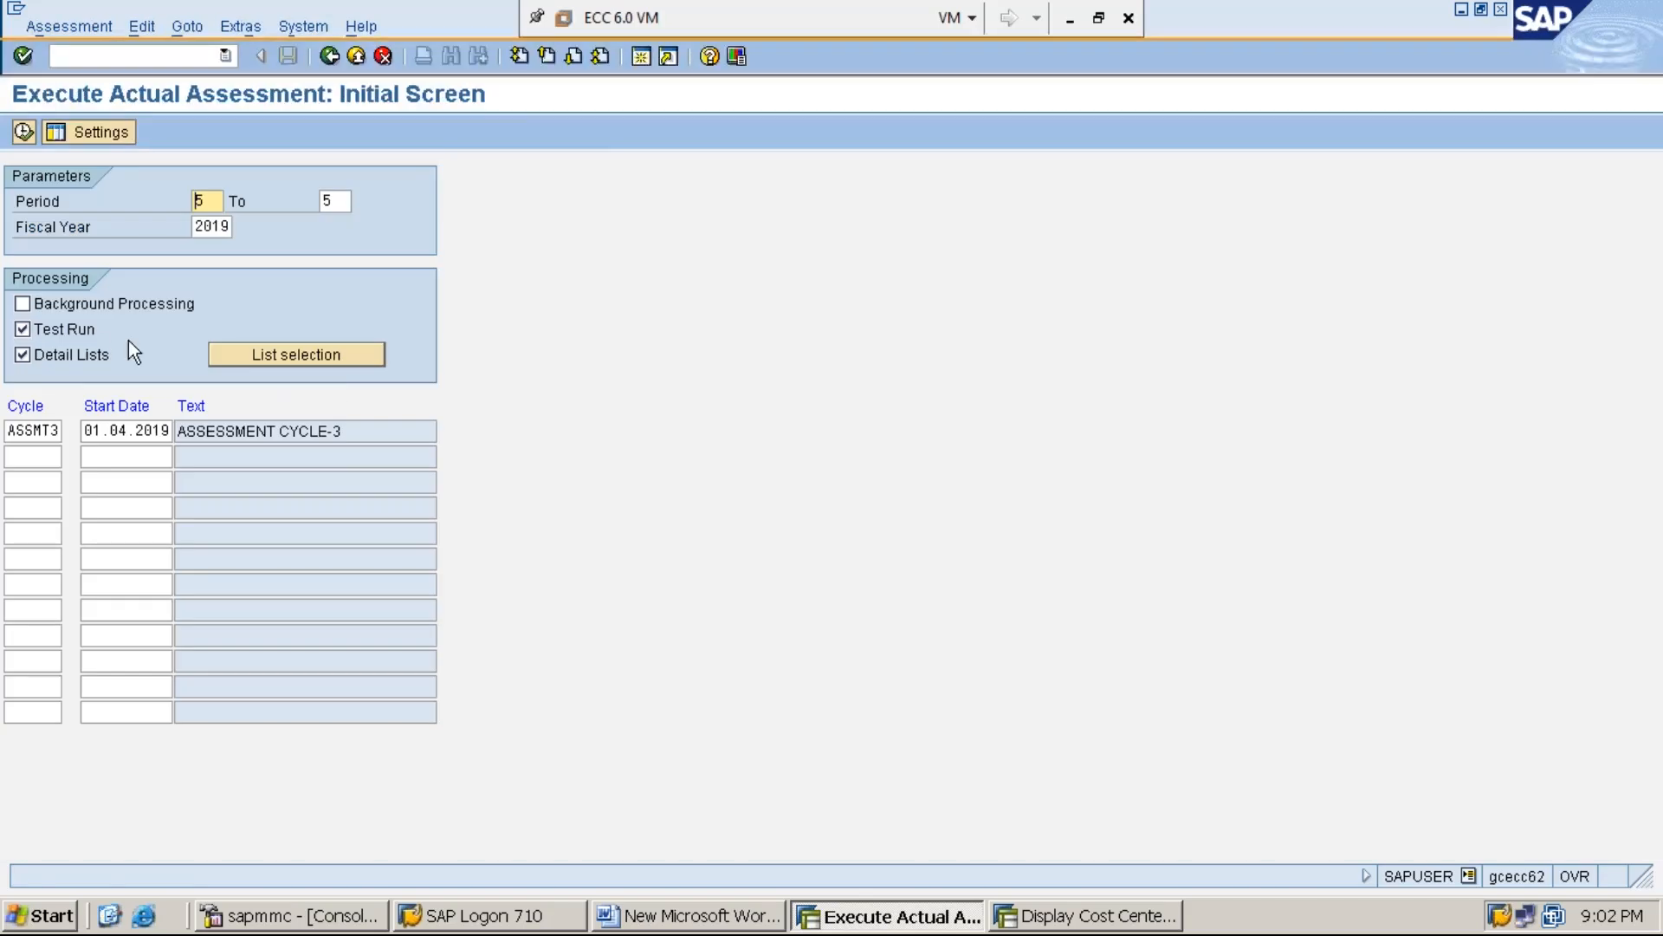
left_click(69, 335)
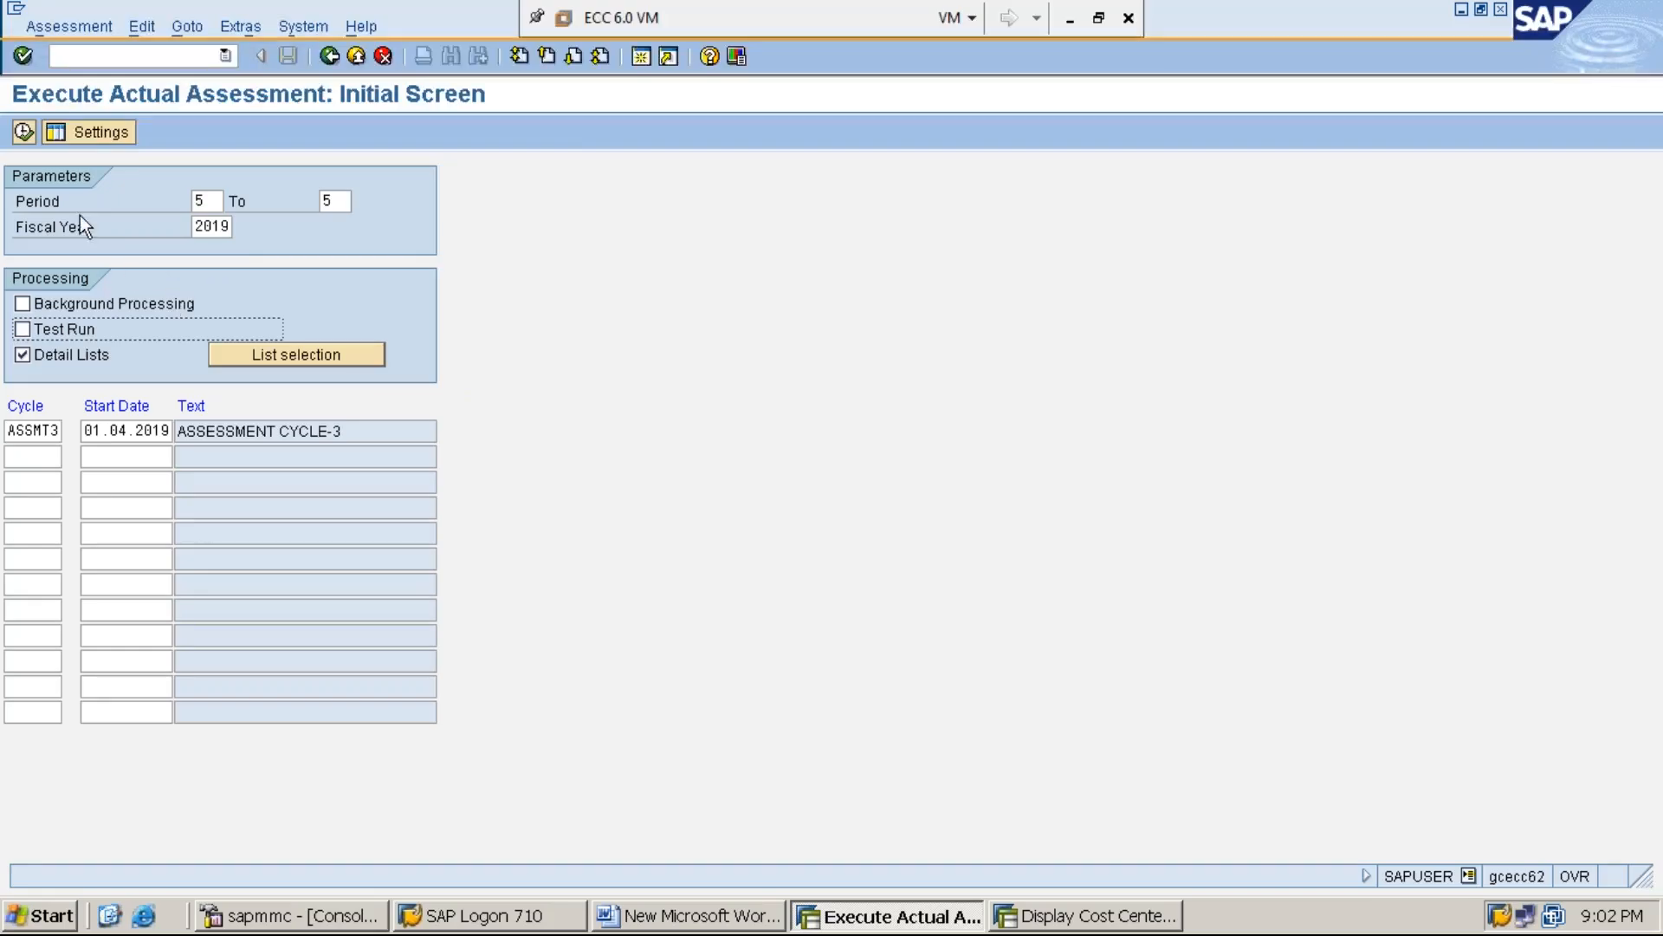
left_click(23, 133)
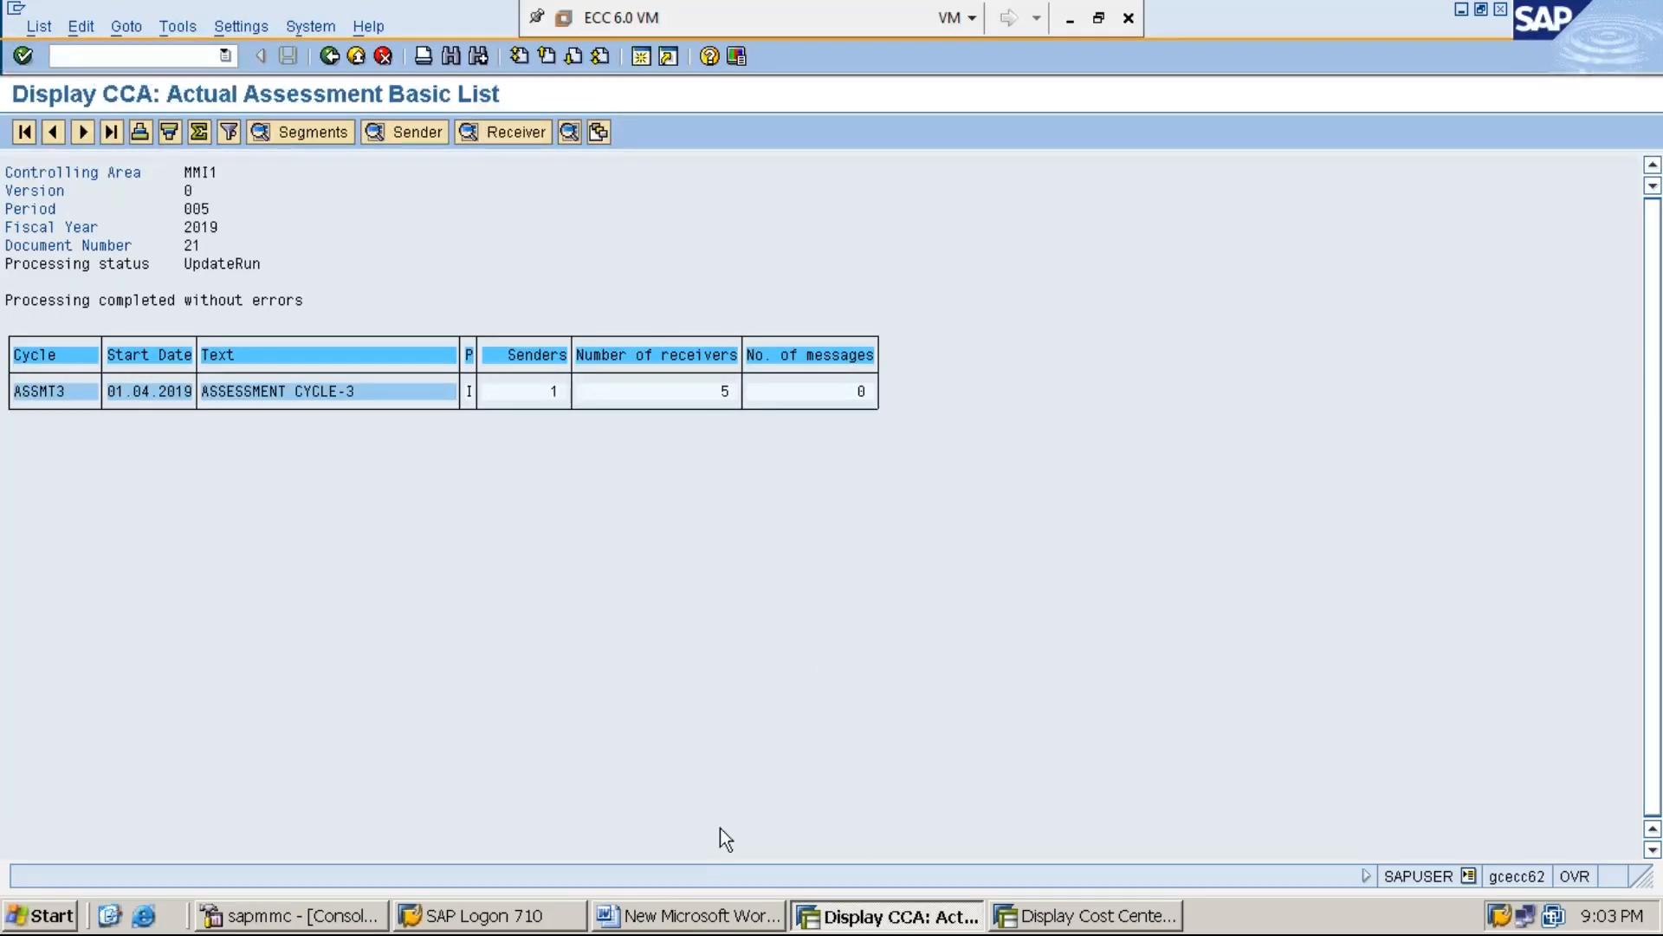
Switch to the Word document and add the line "STEP:6: DISPLAY SERVICE COST CENTER (SERVC-2) BALANCE" below STEP:5 of section C
left_click(702, 919)
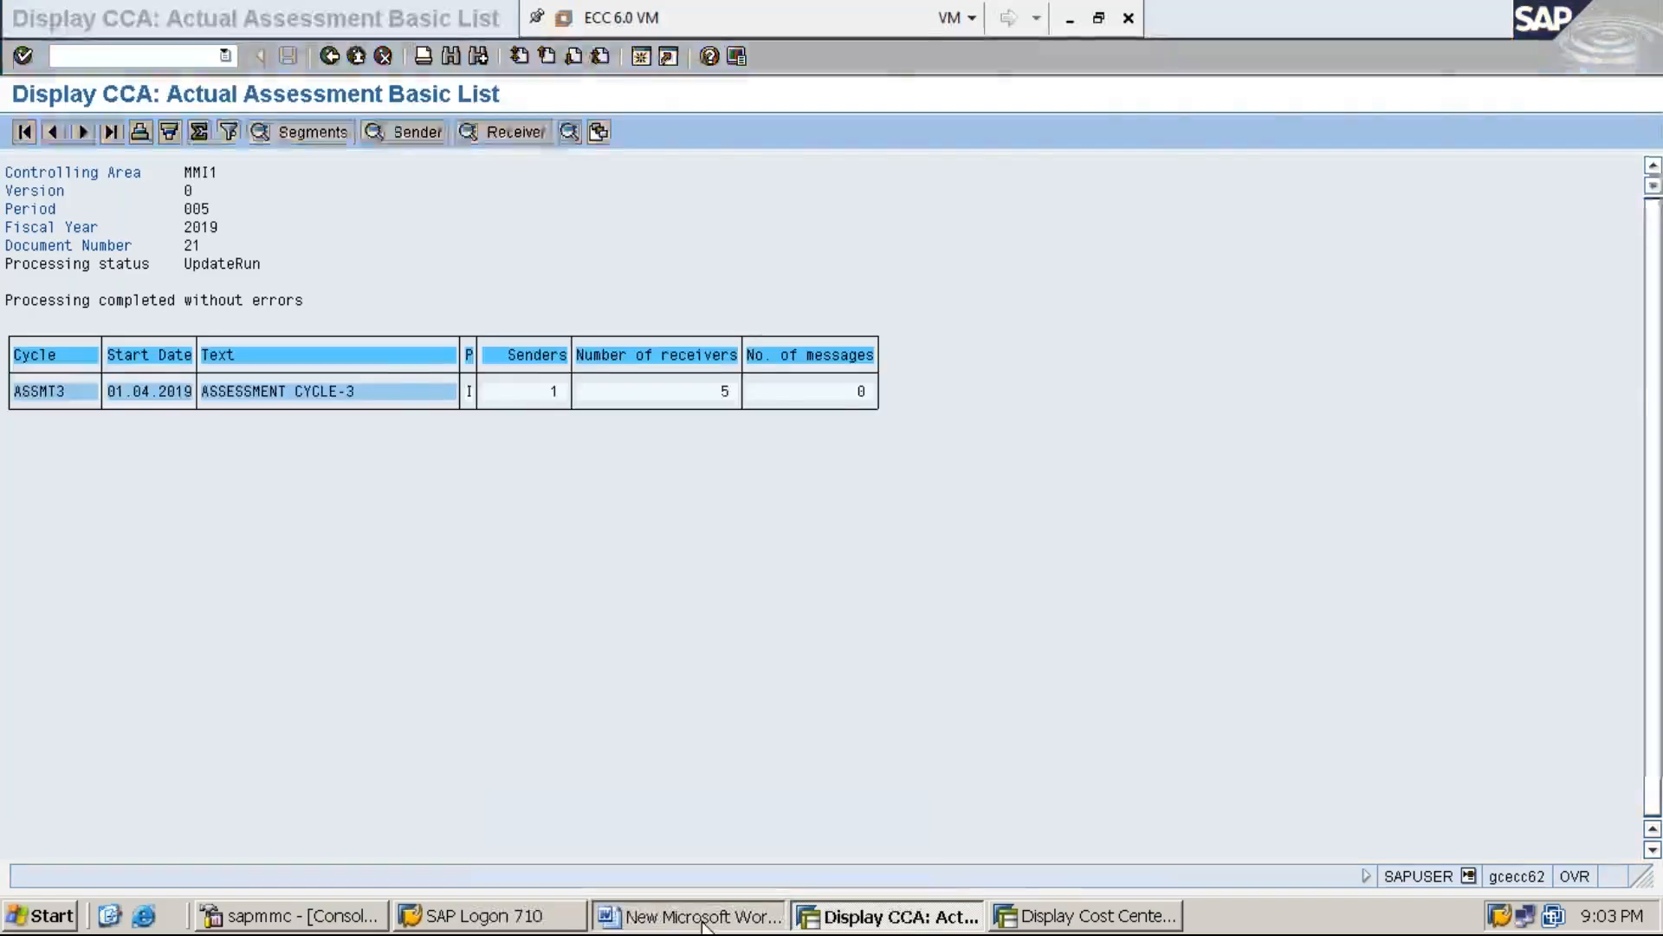
scroll(993, 787, "down", 1)
key("Return")
type("STEP:6: DISPLAY SERVICE COSWT")
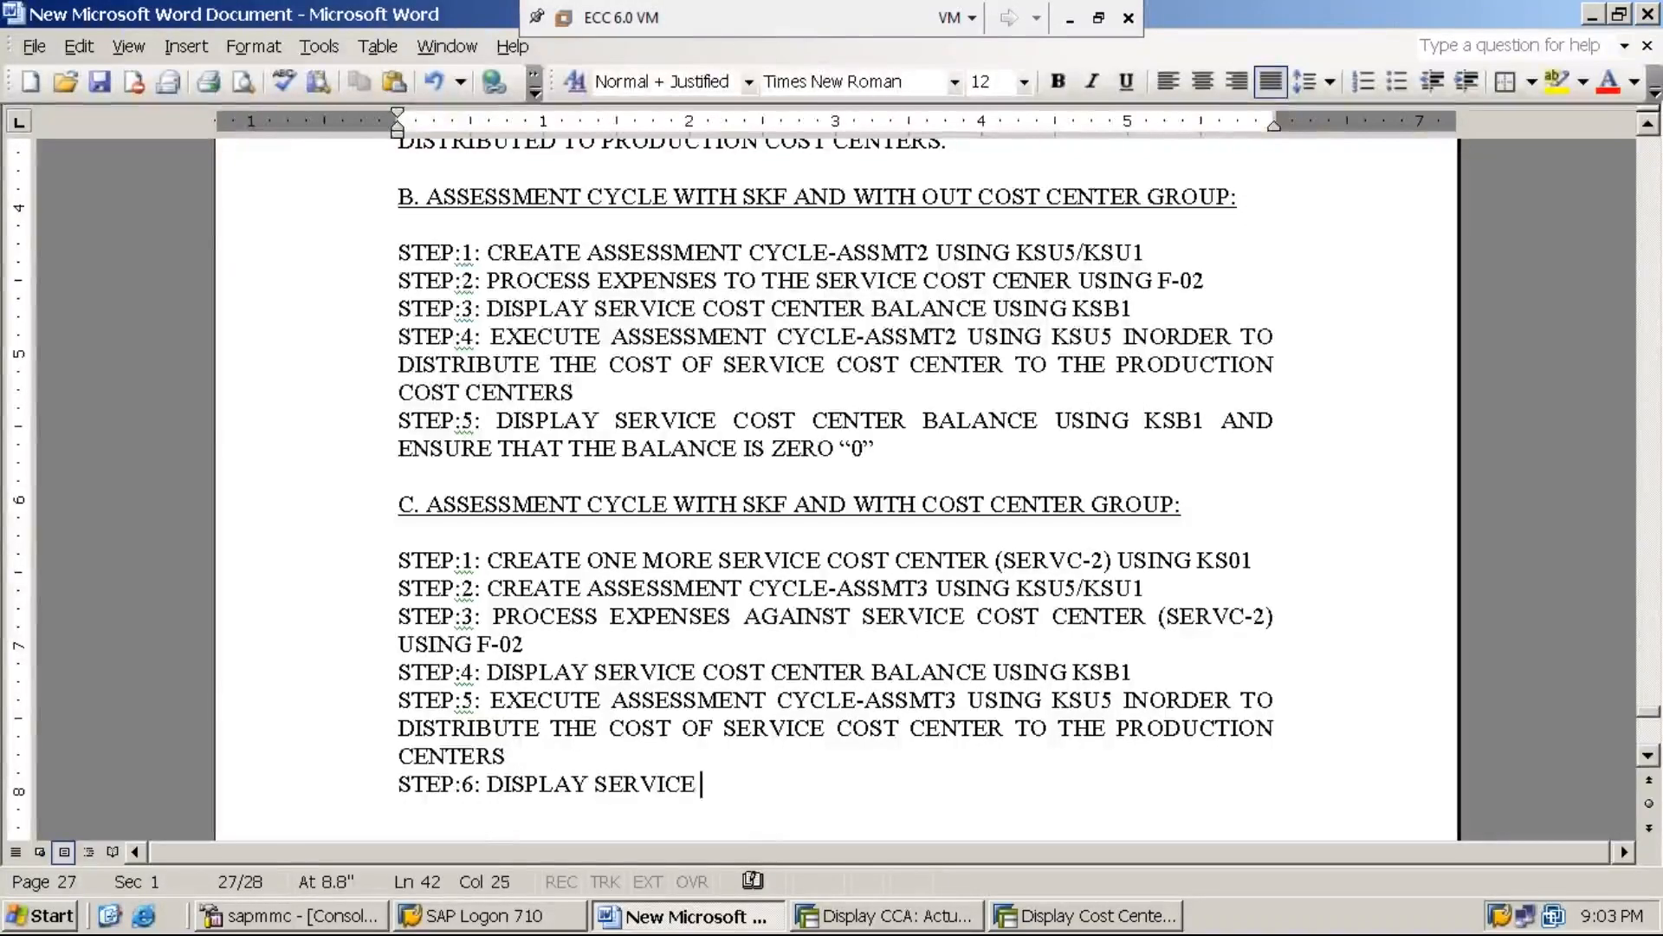
key("BackSpace")
key("BackSpace")
key("BackSpace")
type("T ")
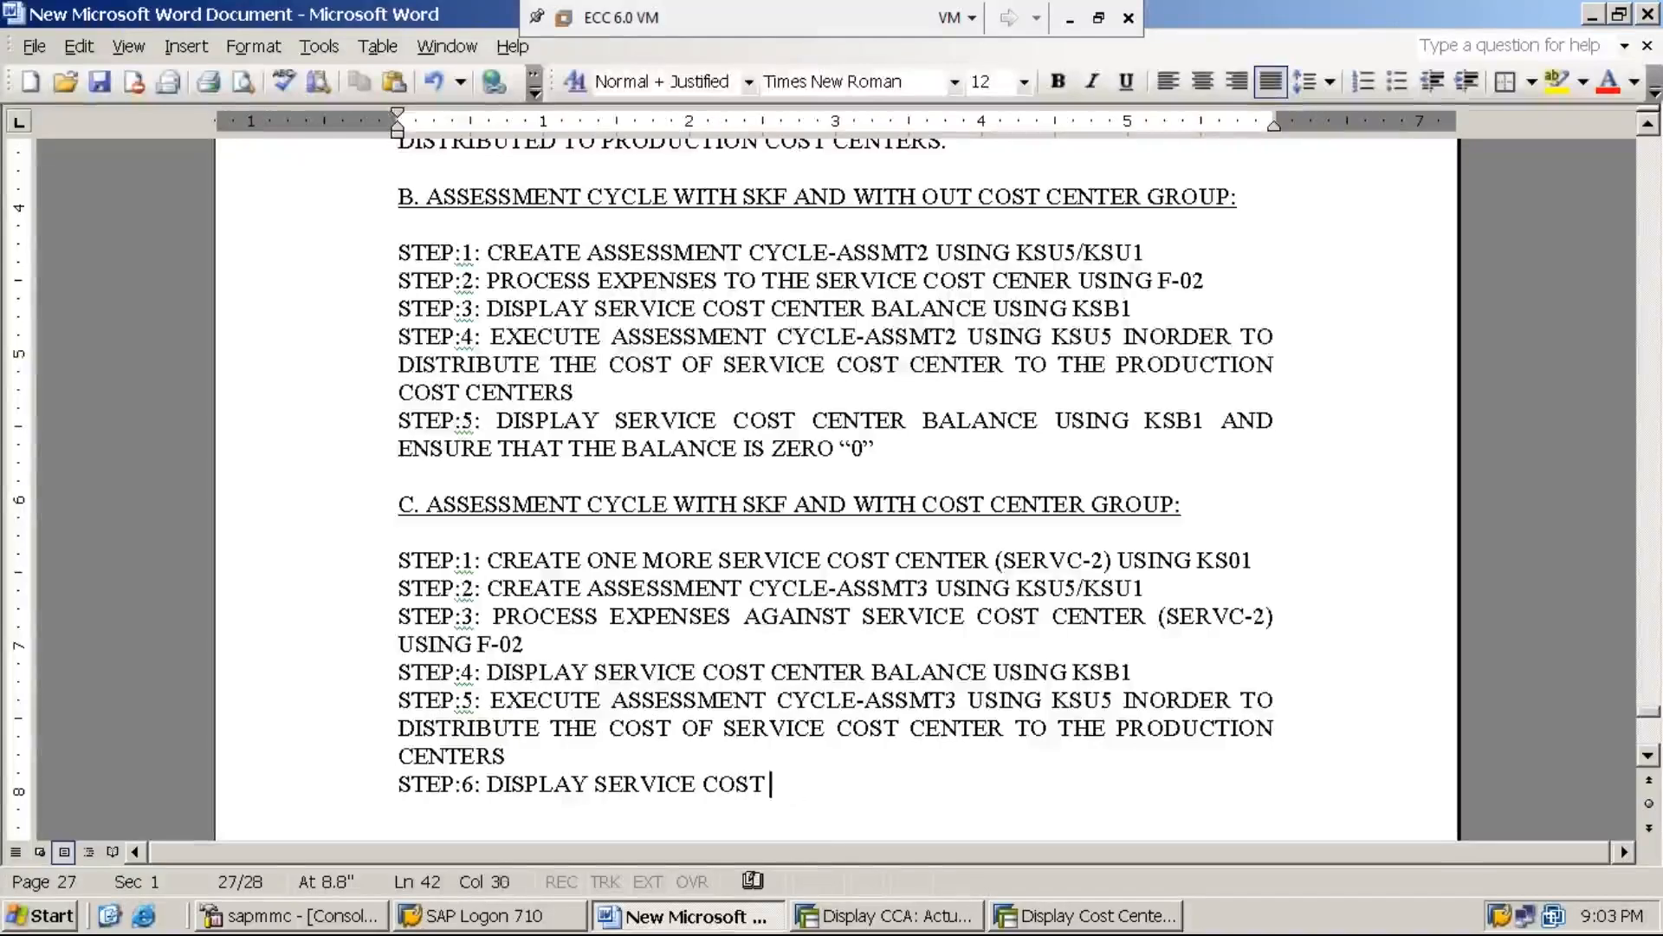
type("CENTER (S")
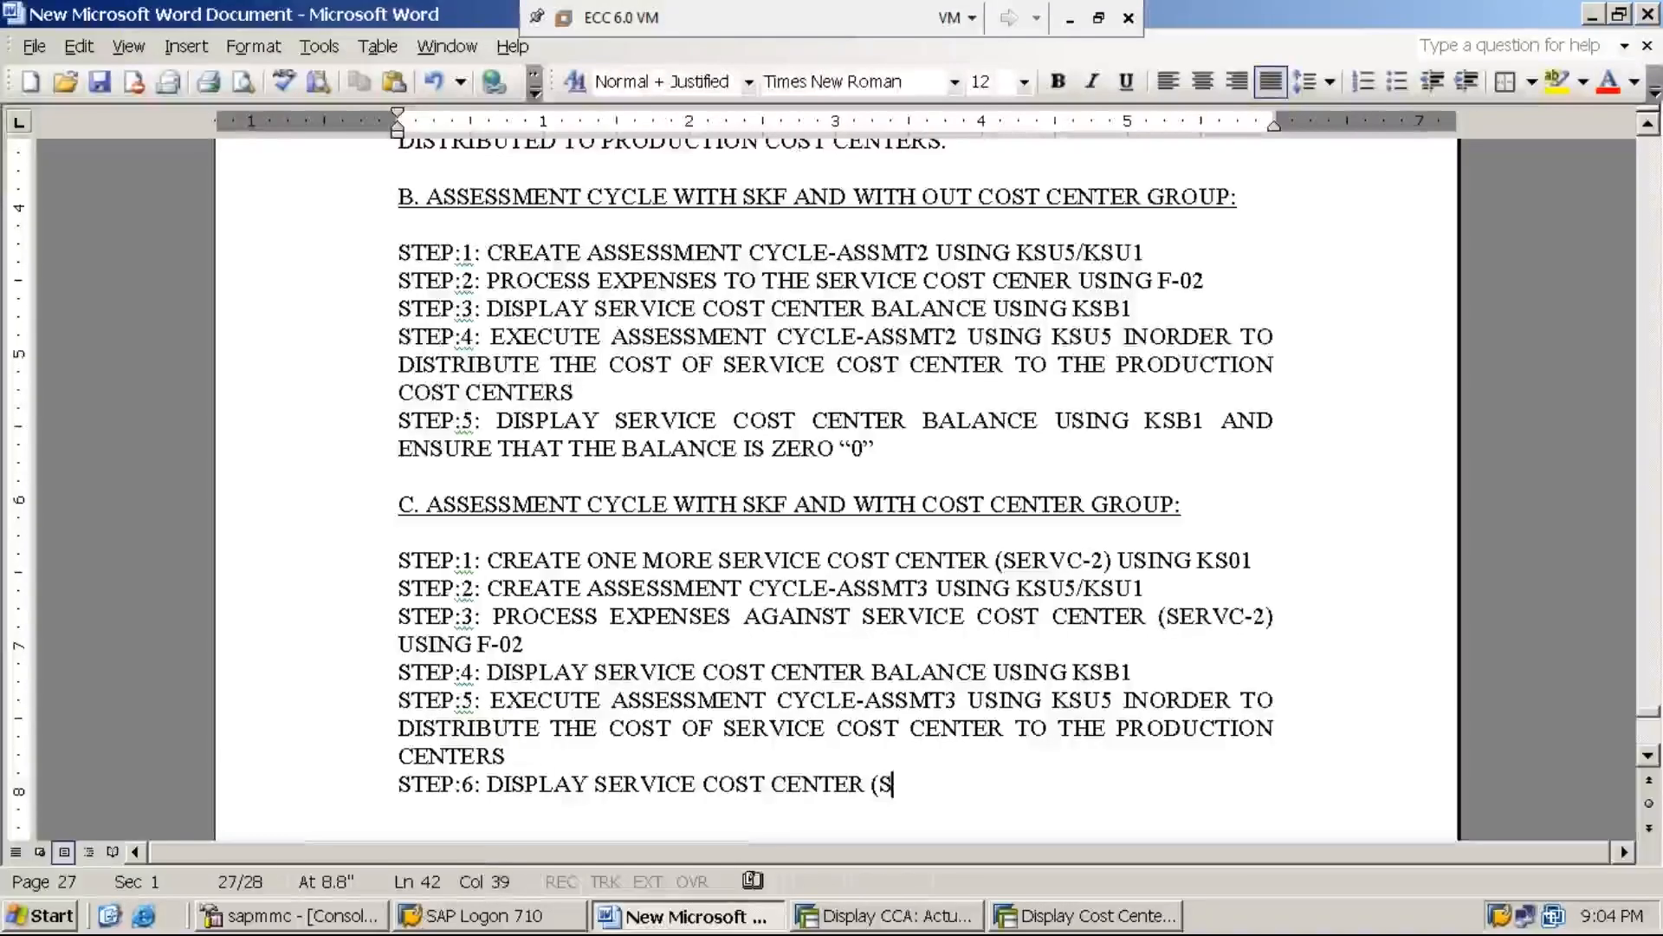
type("ERVC-2) BA")
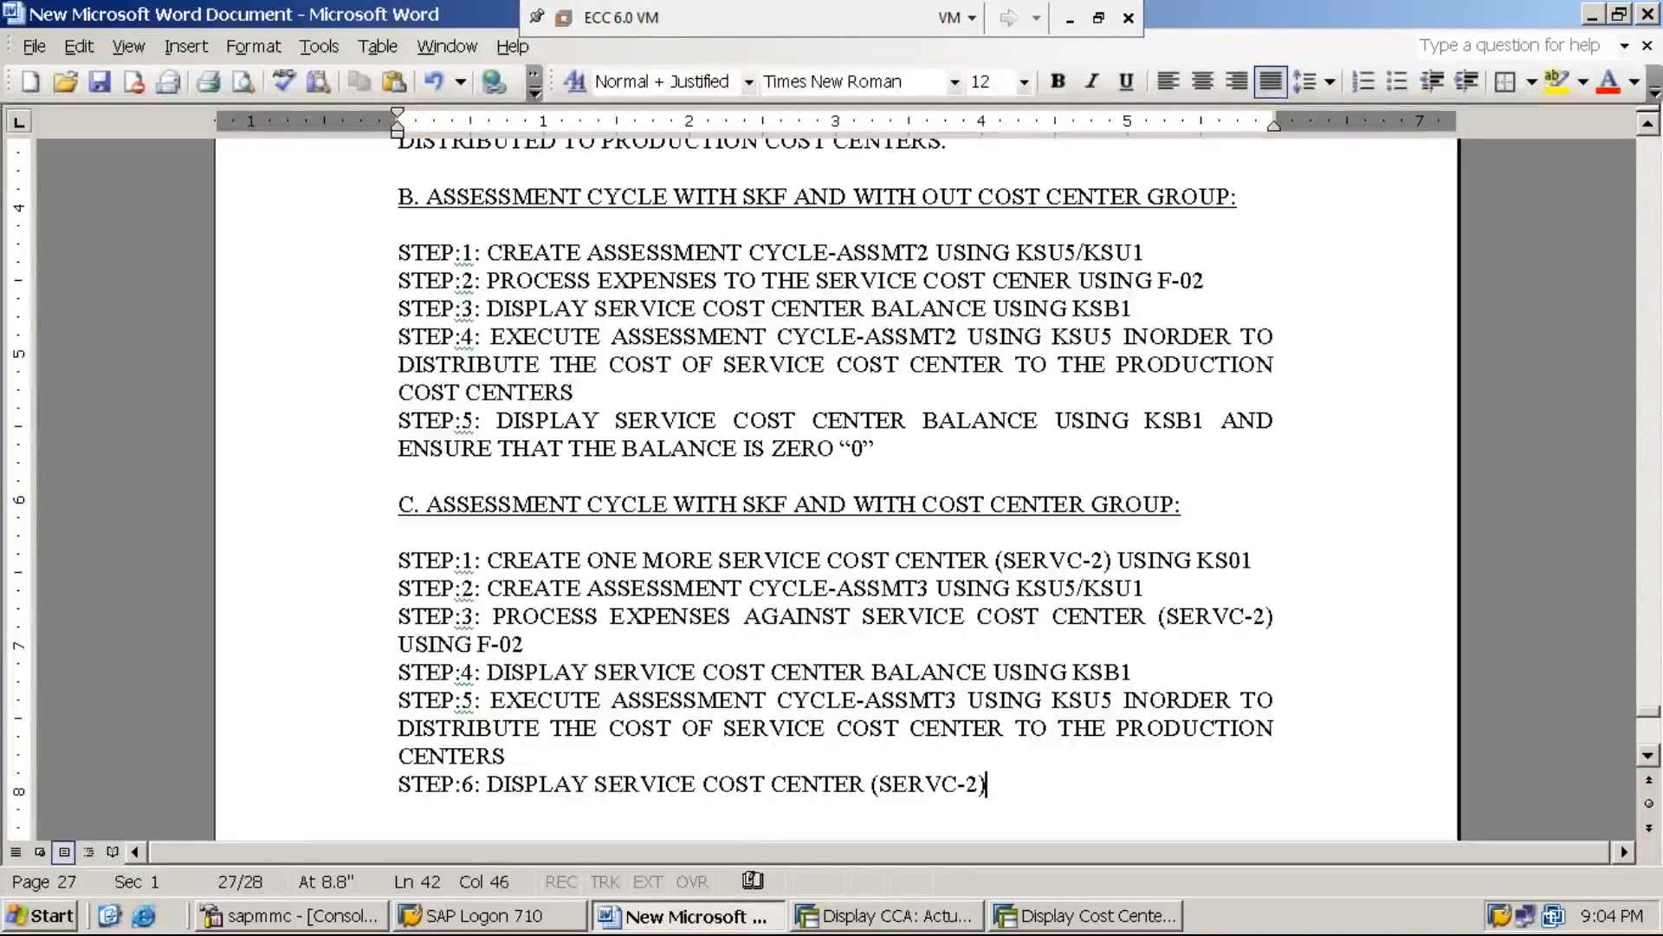
type("LANCE")
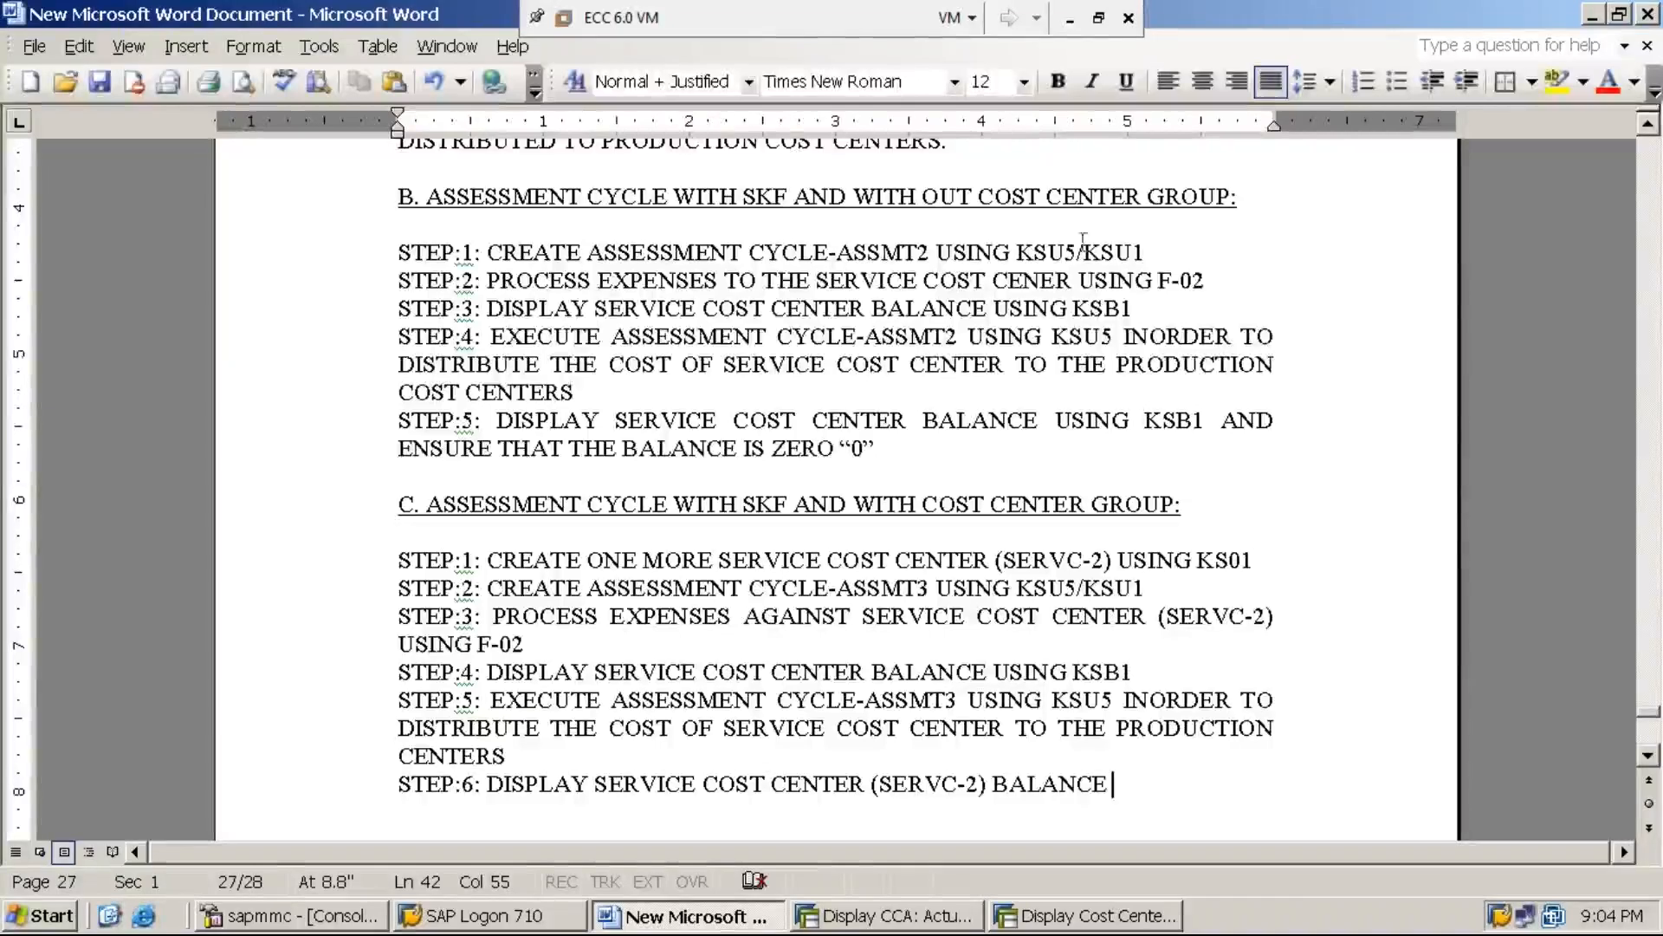
left_click(1072, 24)
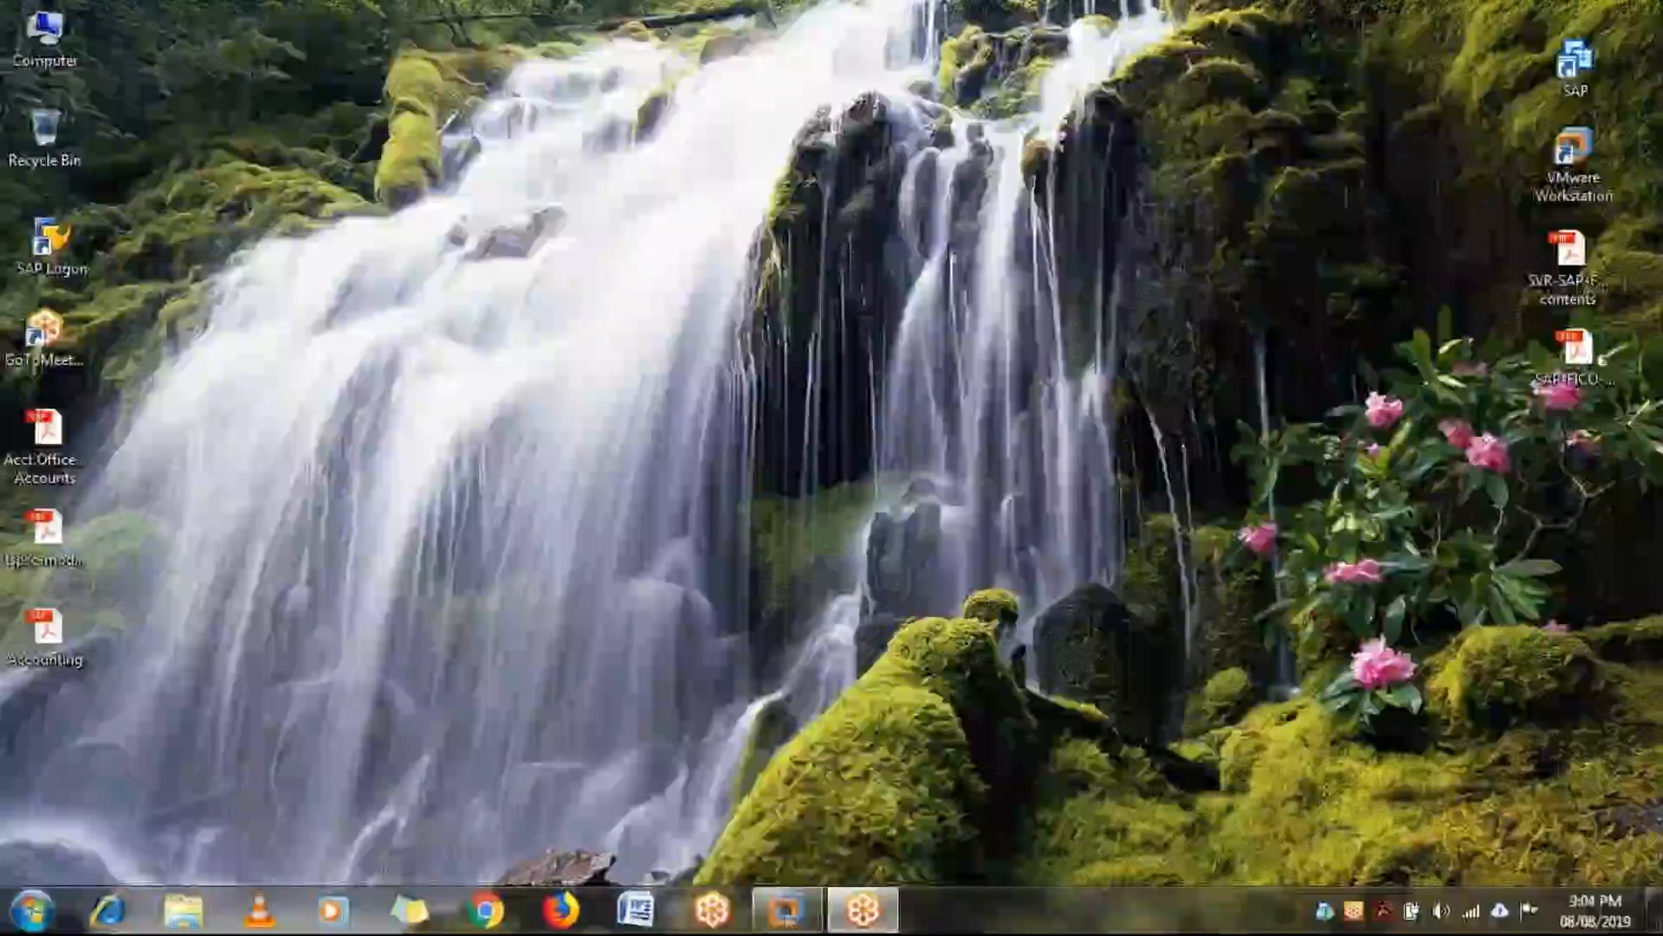
mouse_move(787, 908)
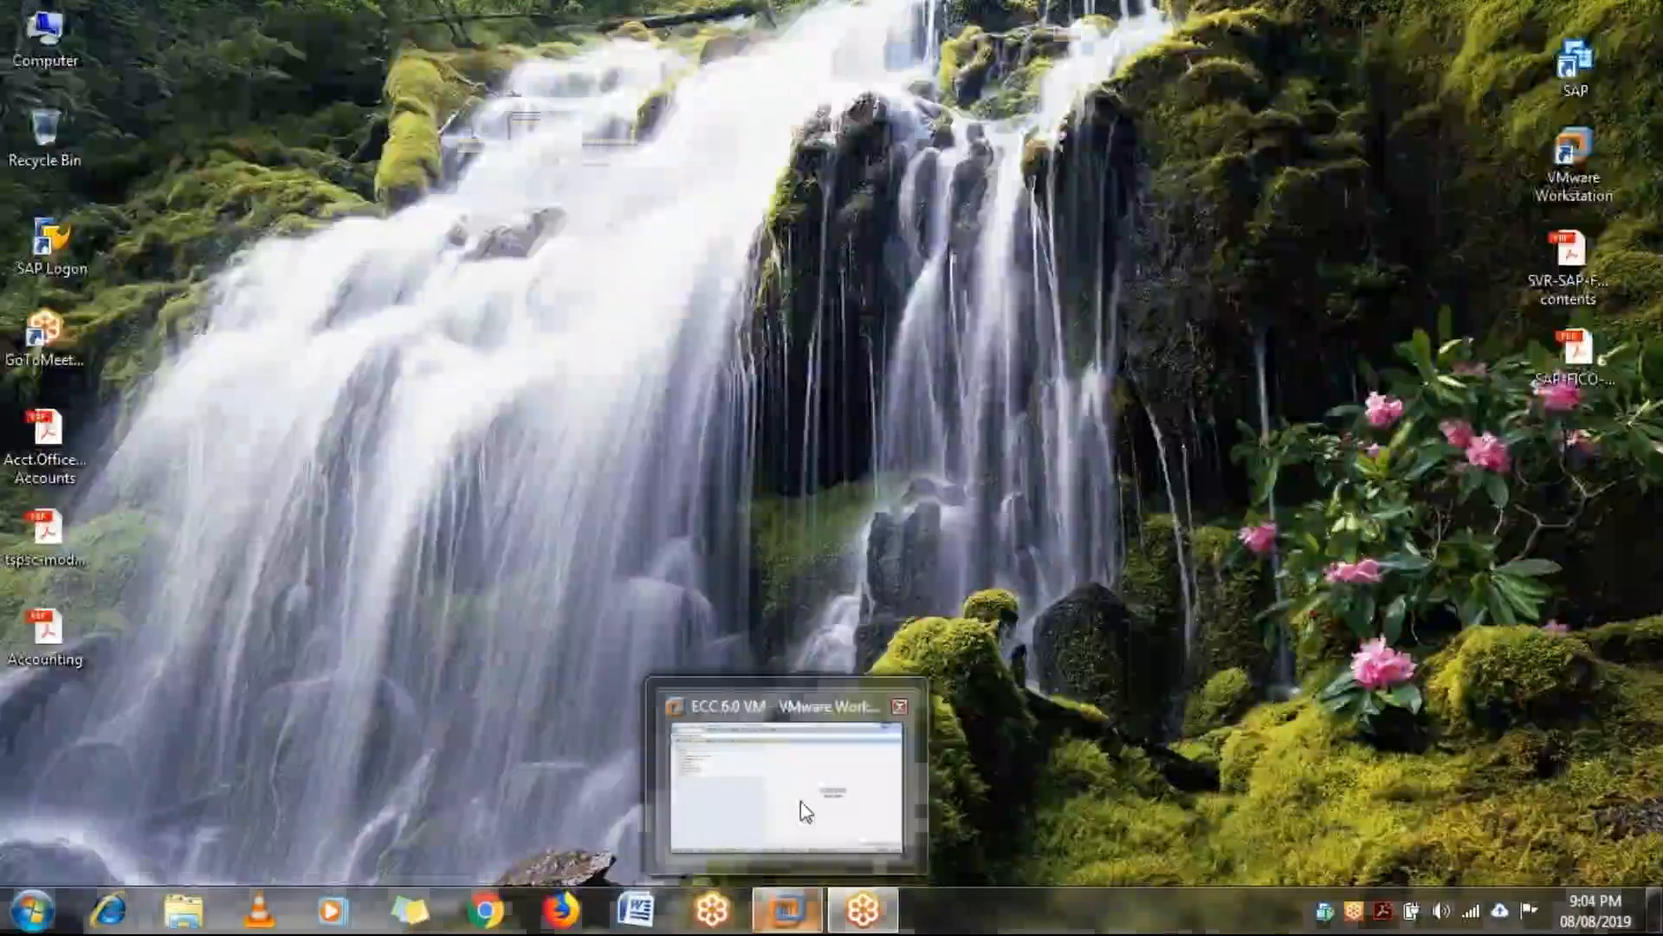
left_click(805, 812)
Return to the Word document and complete the STEP:6 line with "USING KSB1 AND ENSURE THAT THE BALANCE IS ZERO “0”"
left_click(715, 926)
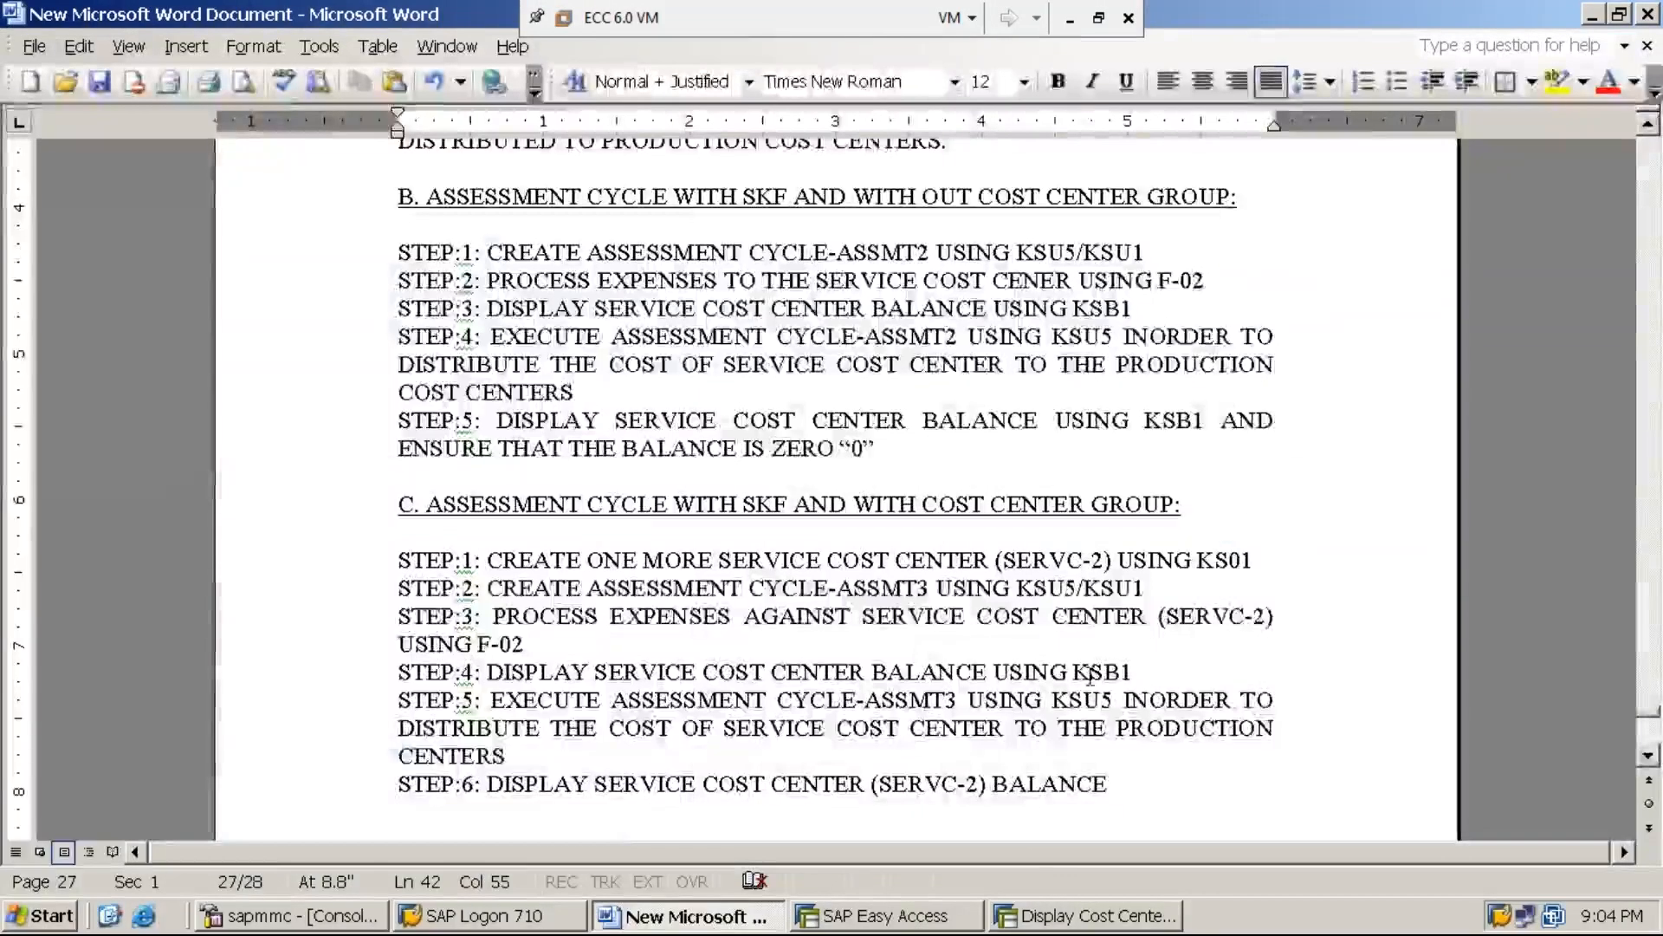
type("USN")
key("BackSpace")
type("ING KSB1 ")
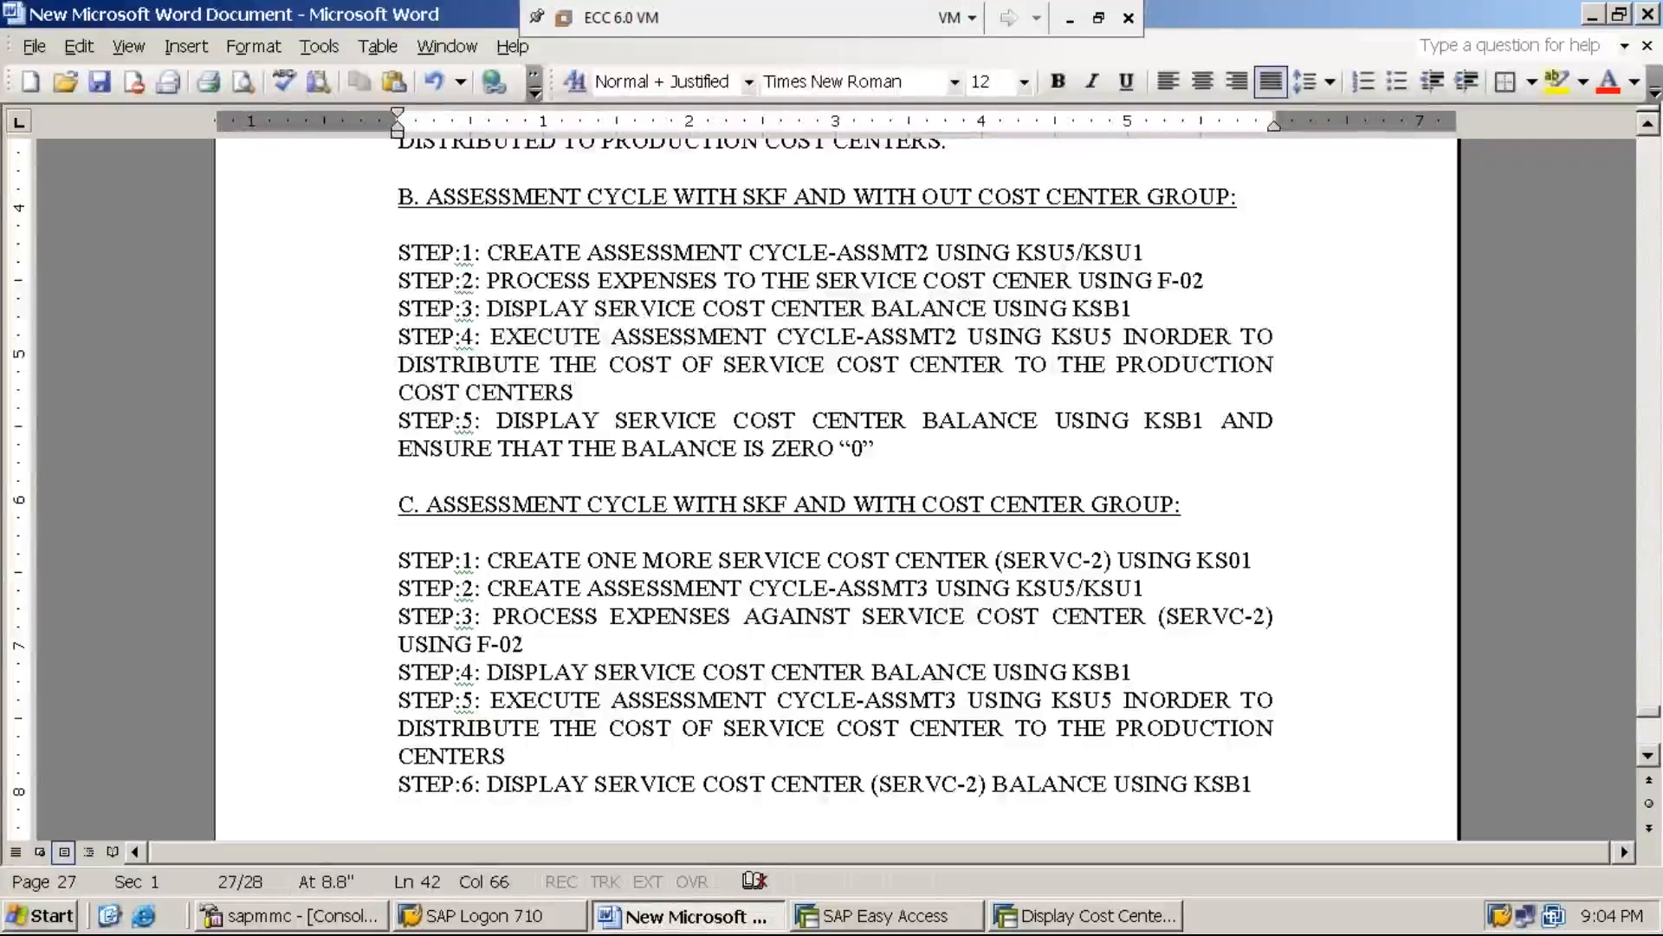
type("AND ENS")
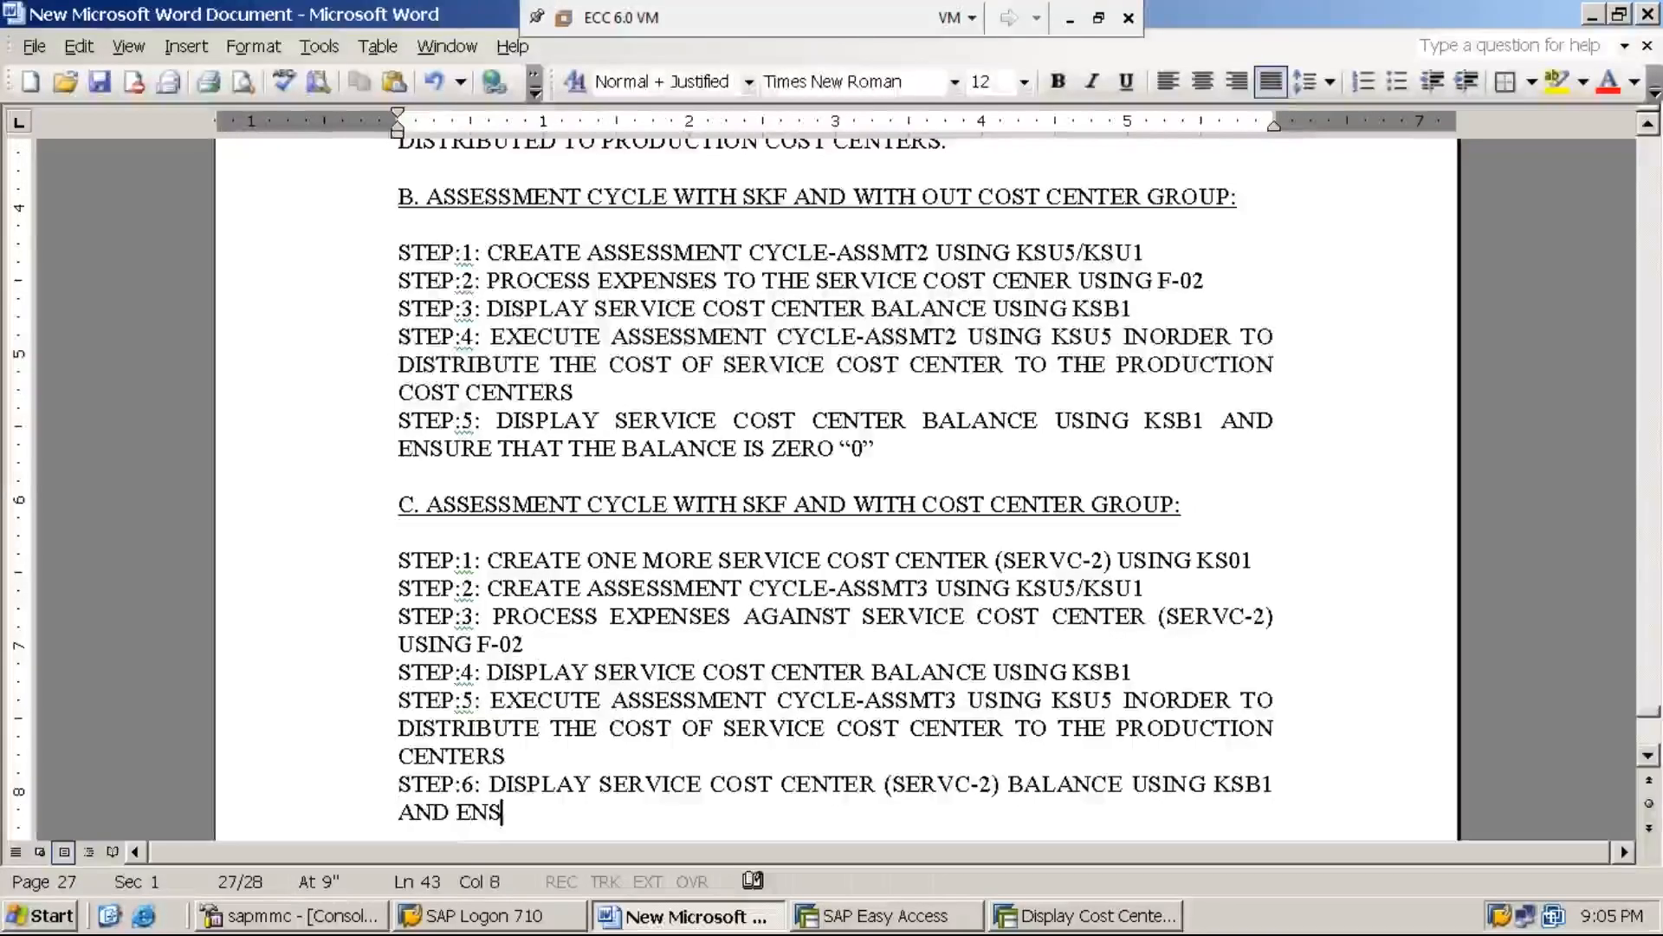
type("URE THAT THE BAL")
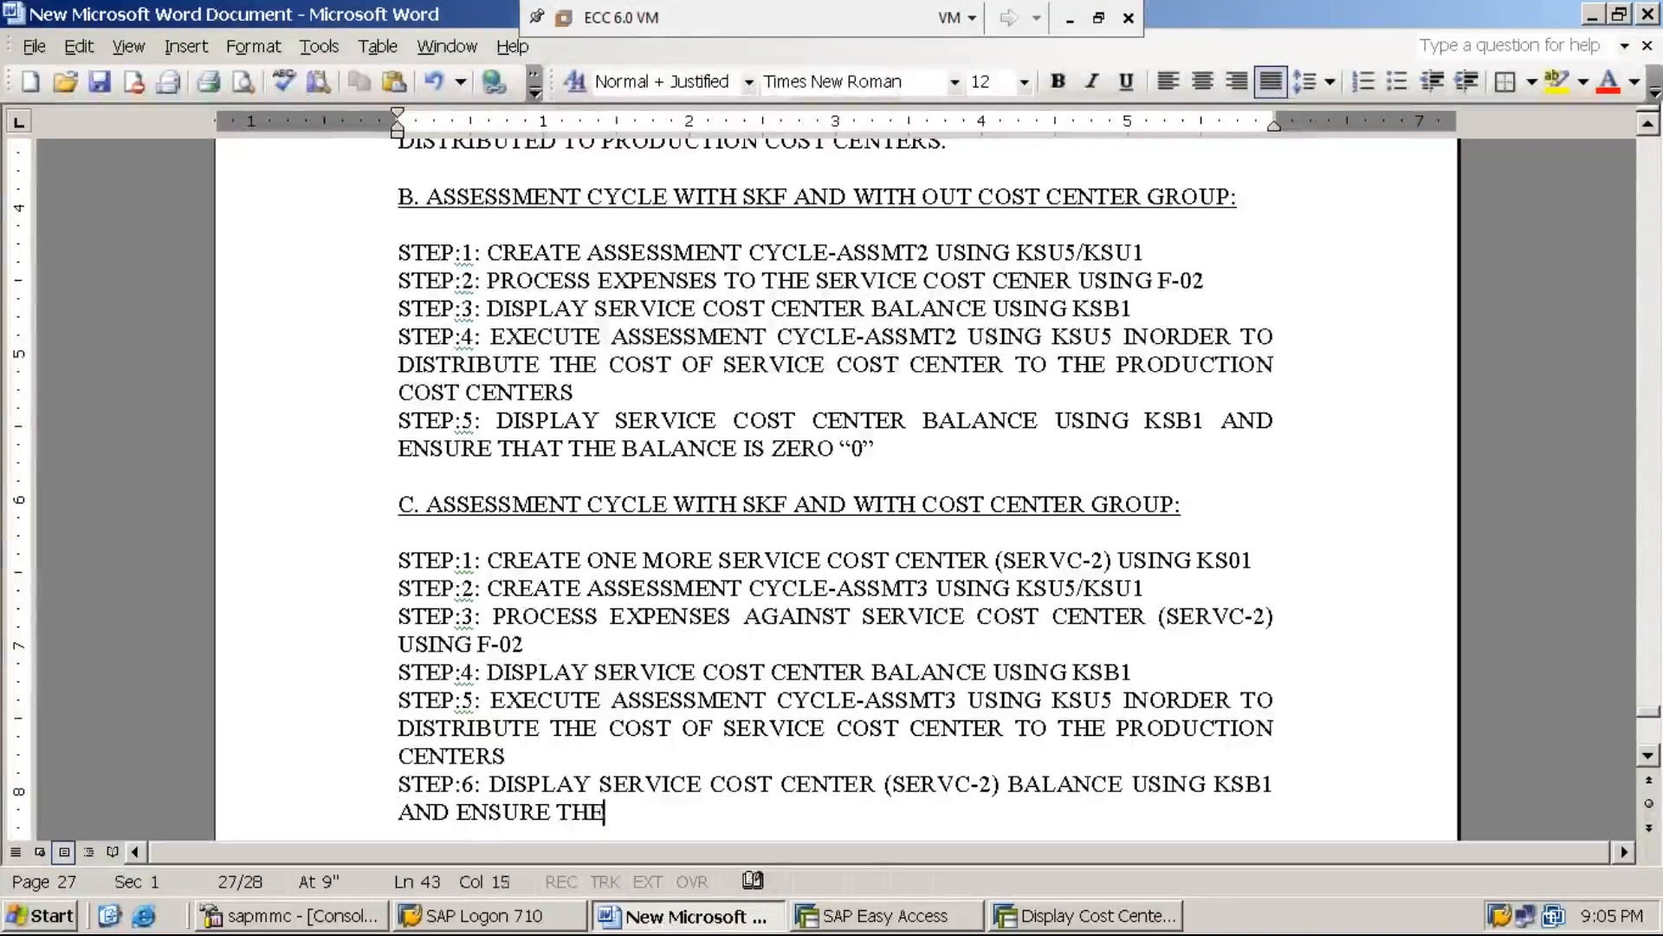
type("AN")
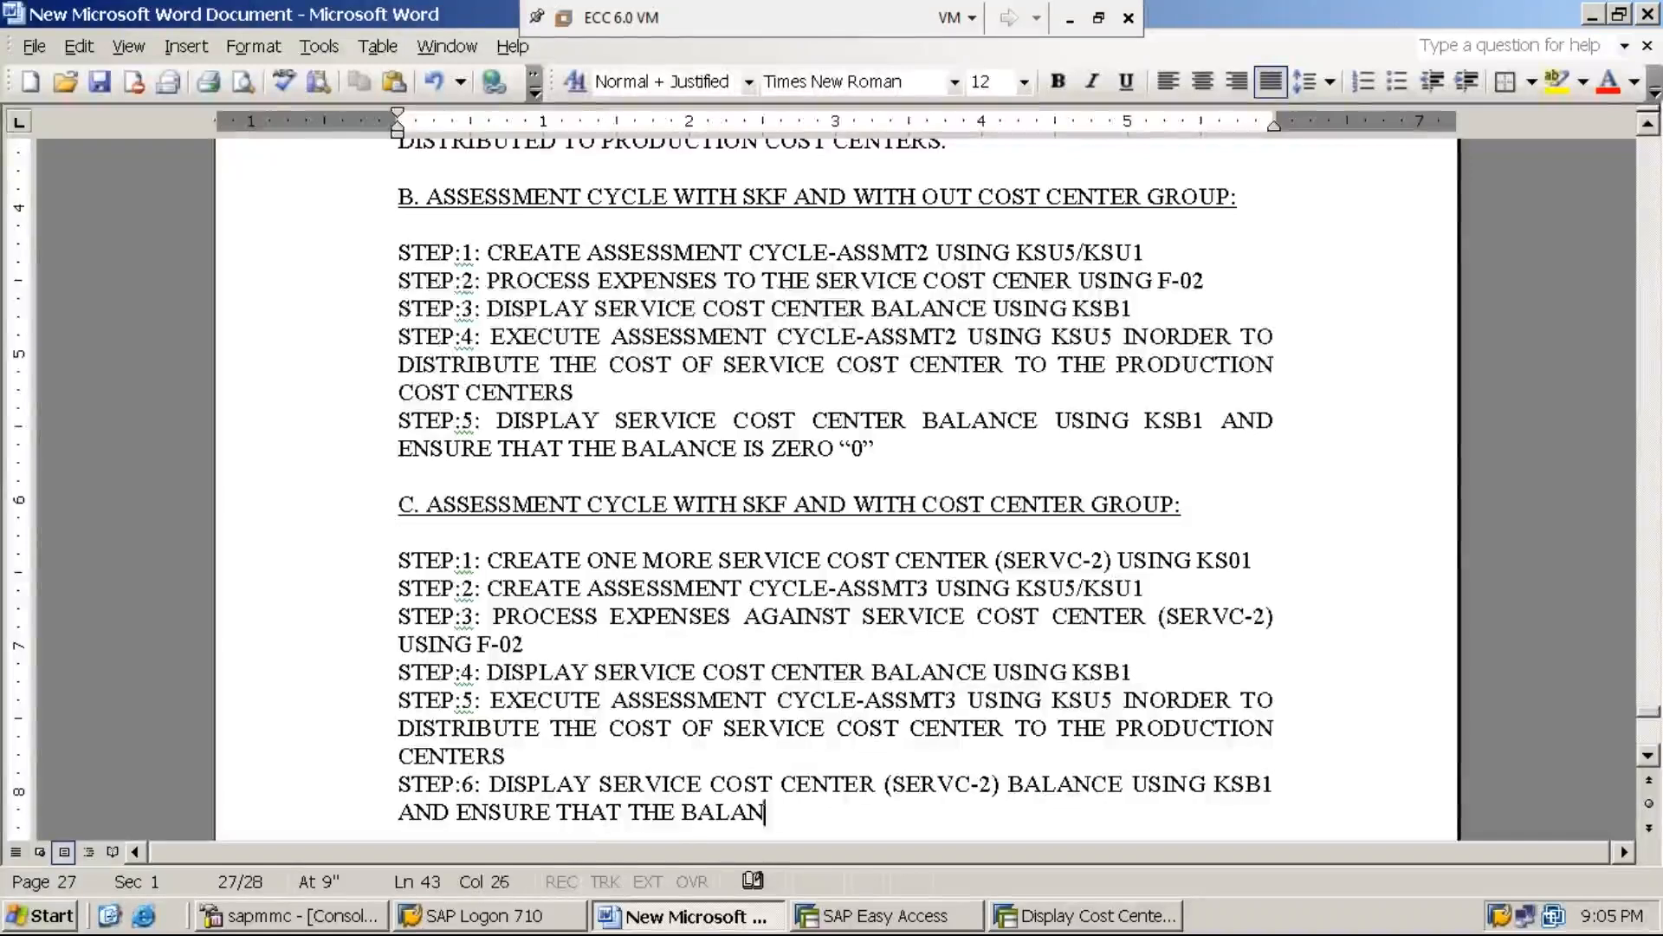
type("CE IS ZERO")
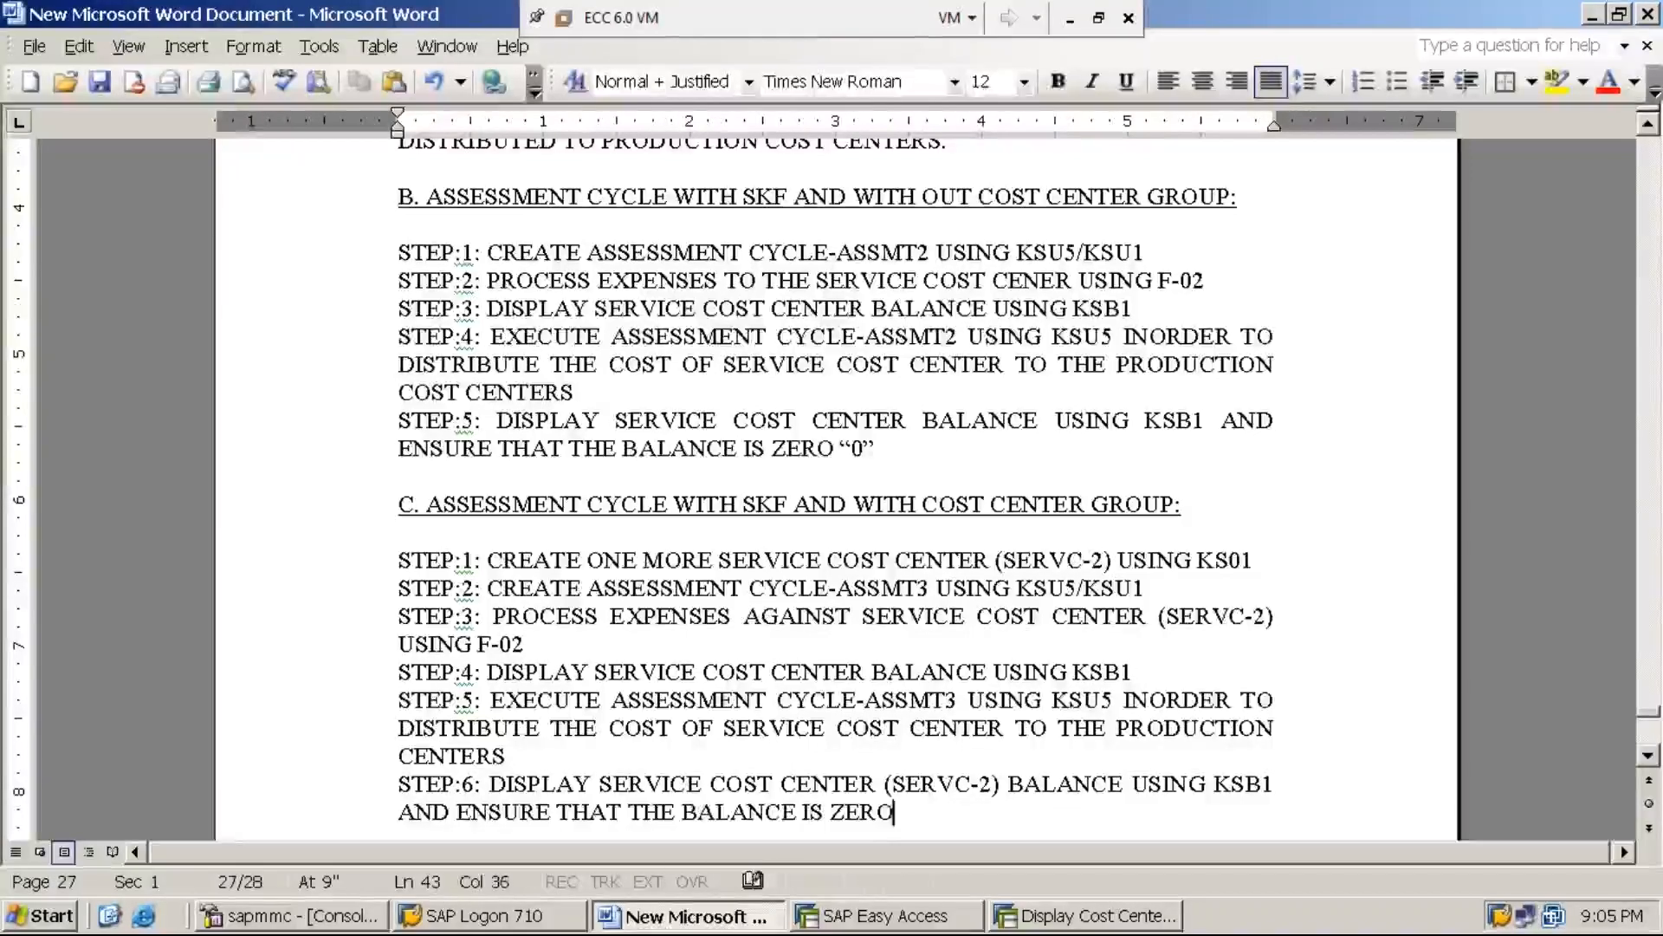
type(" “0”")
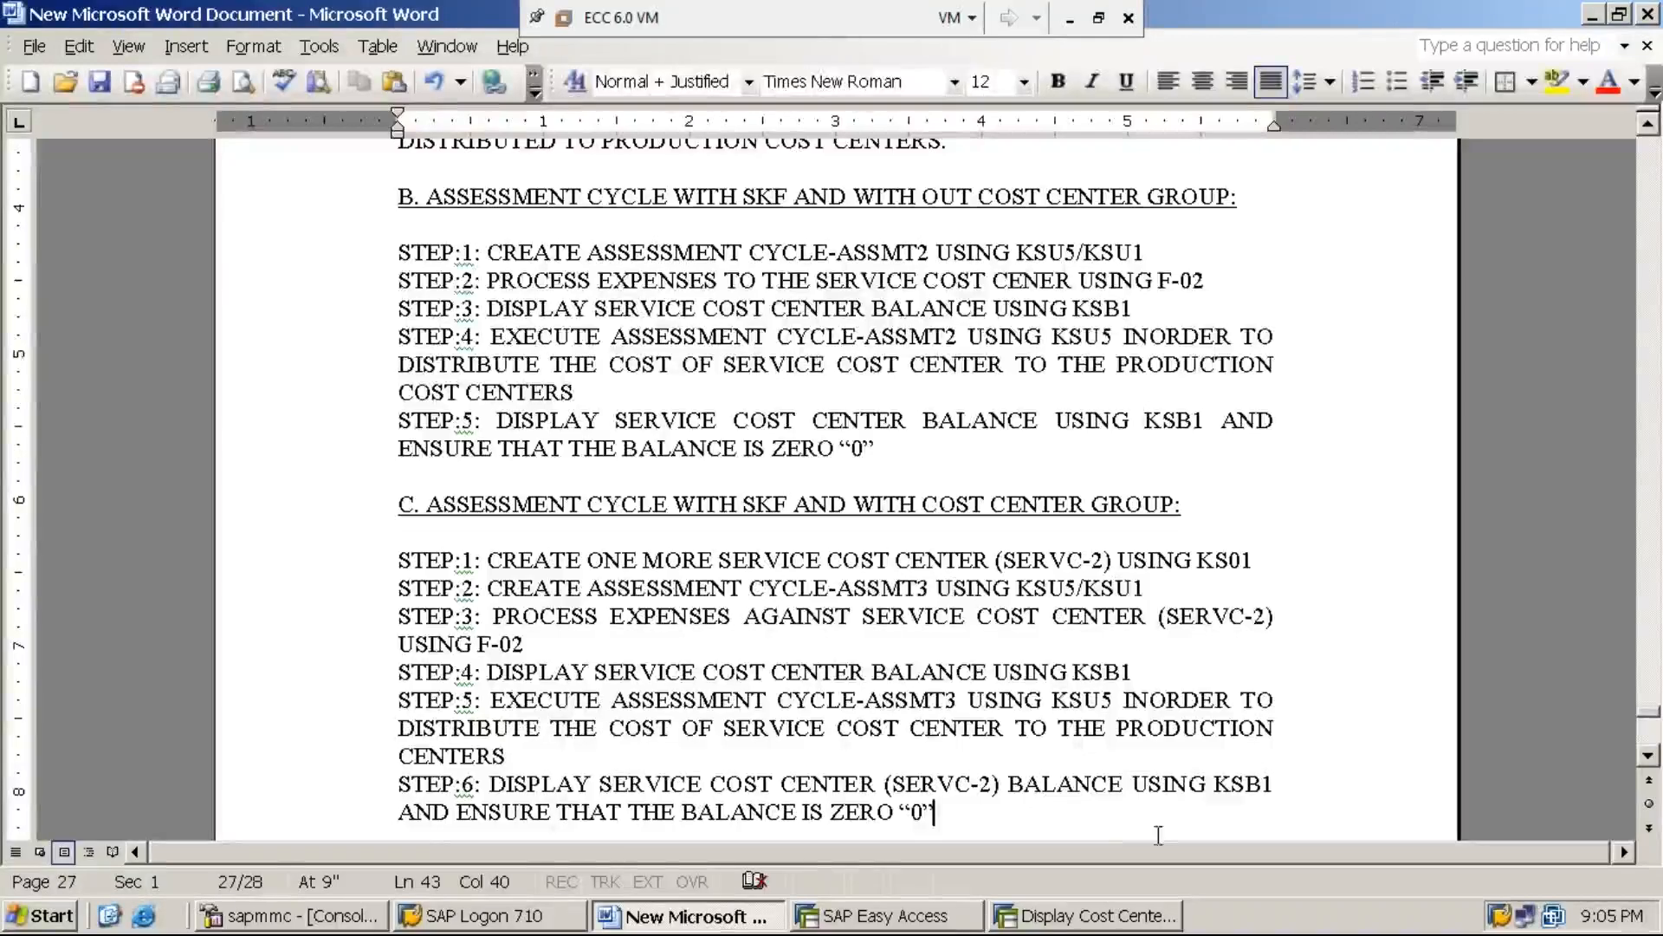
Switch to SAP and close the session that displays the cost center group RECEIVERS3
left_click(953, 922)
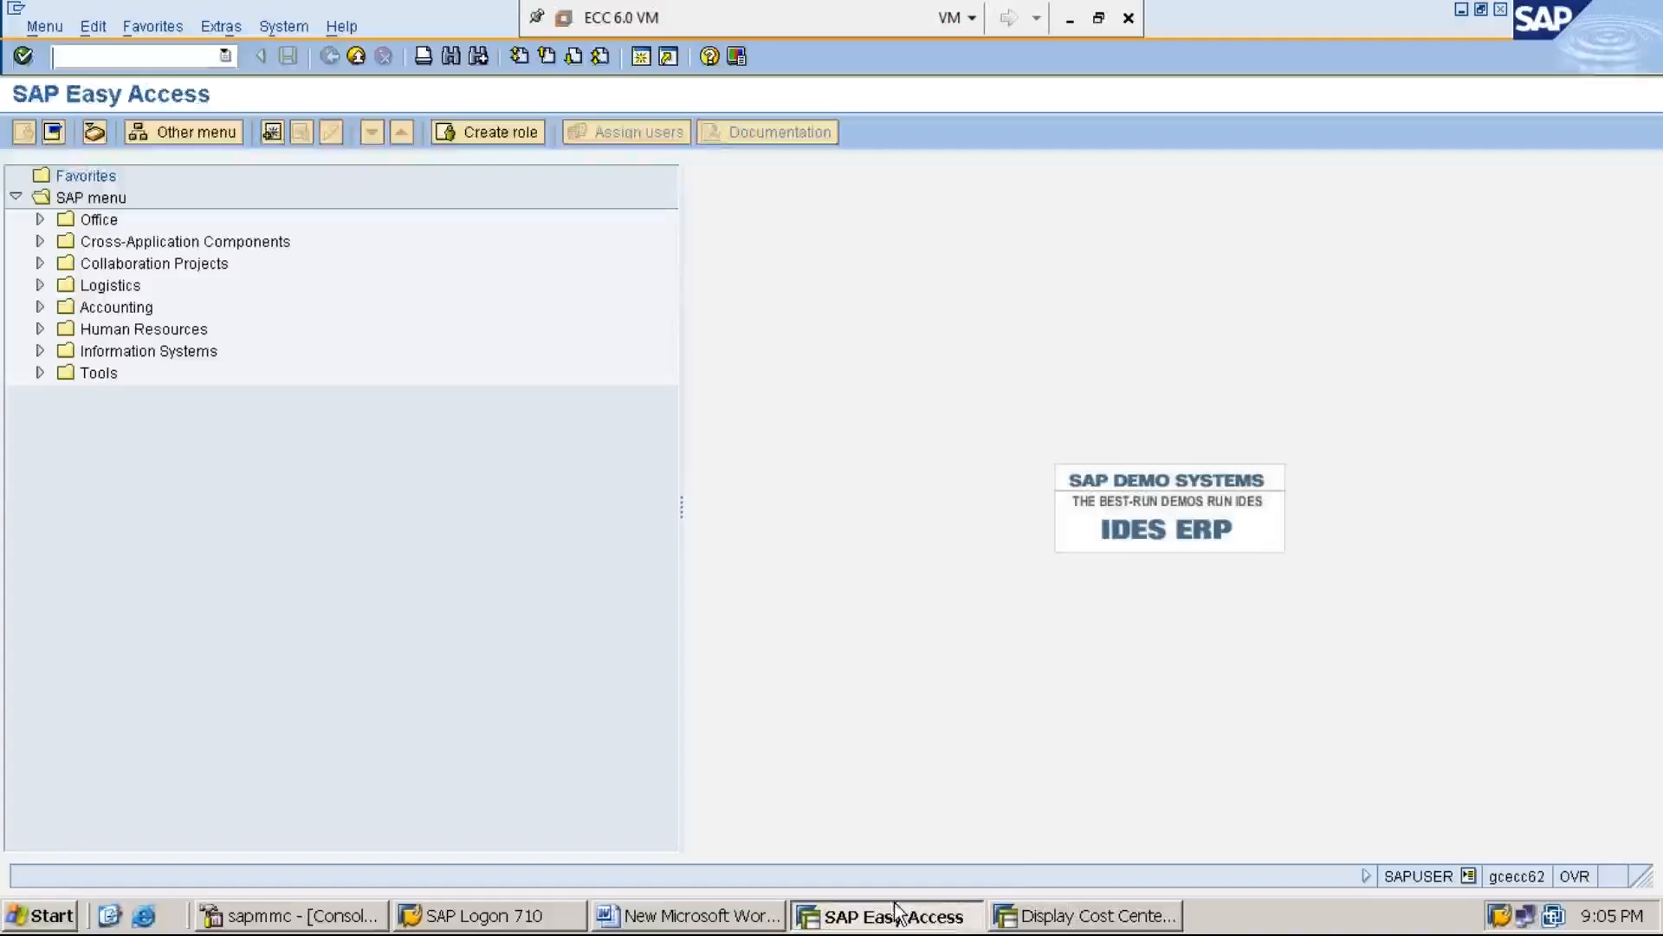
right_click(1070, 918)
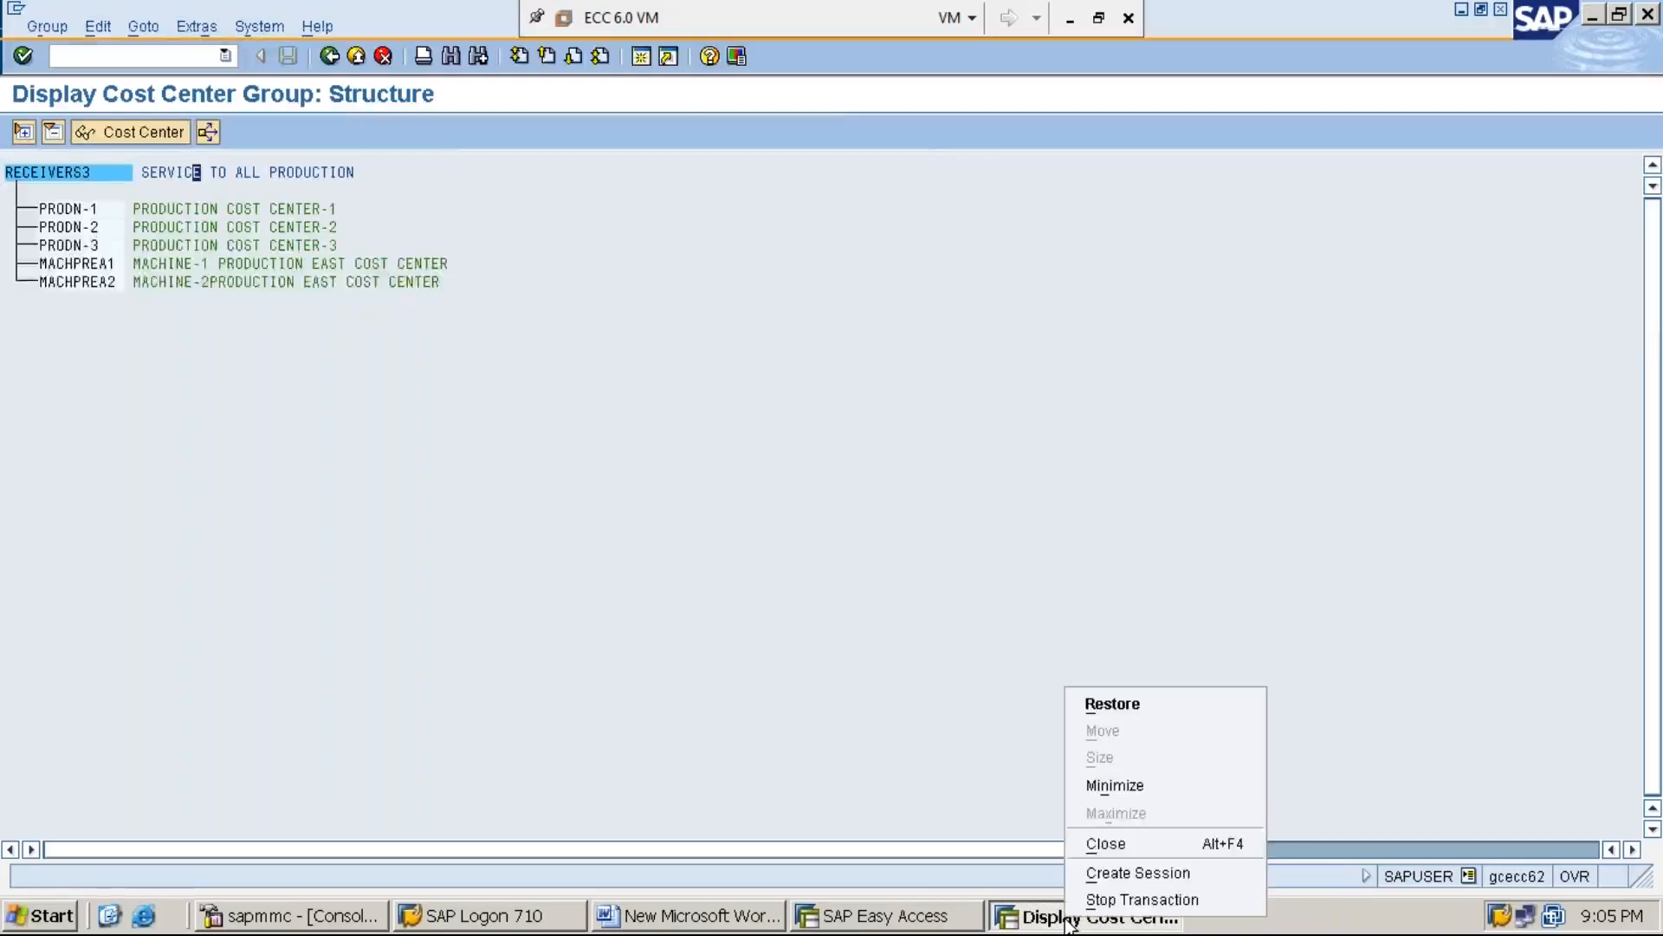
left_click(1142, 850)
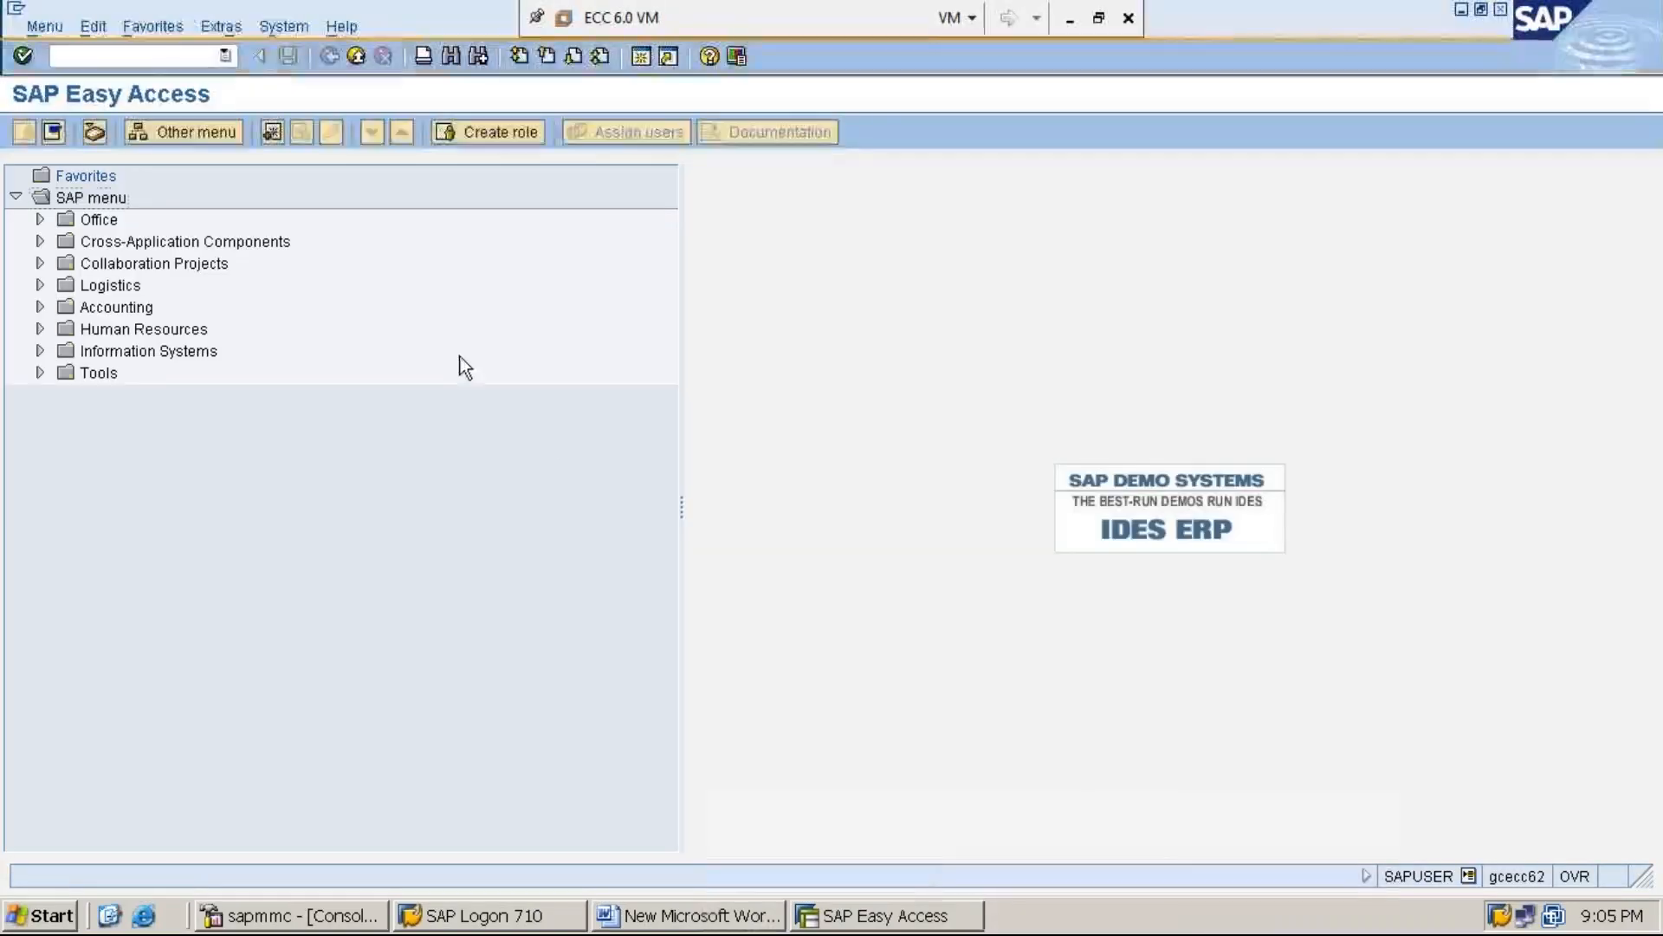
Open transaction KSB1 and display the actual cost line items of cost center SERVC-2 for 01.08.2019 to 31.08.2019, checking the rent line
left_click(188, 54)
type("KSB1")
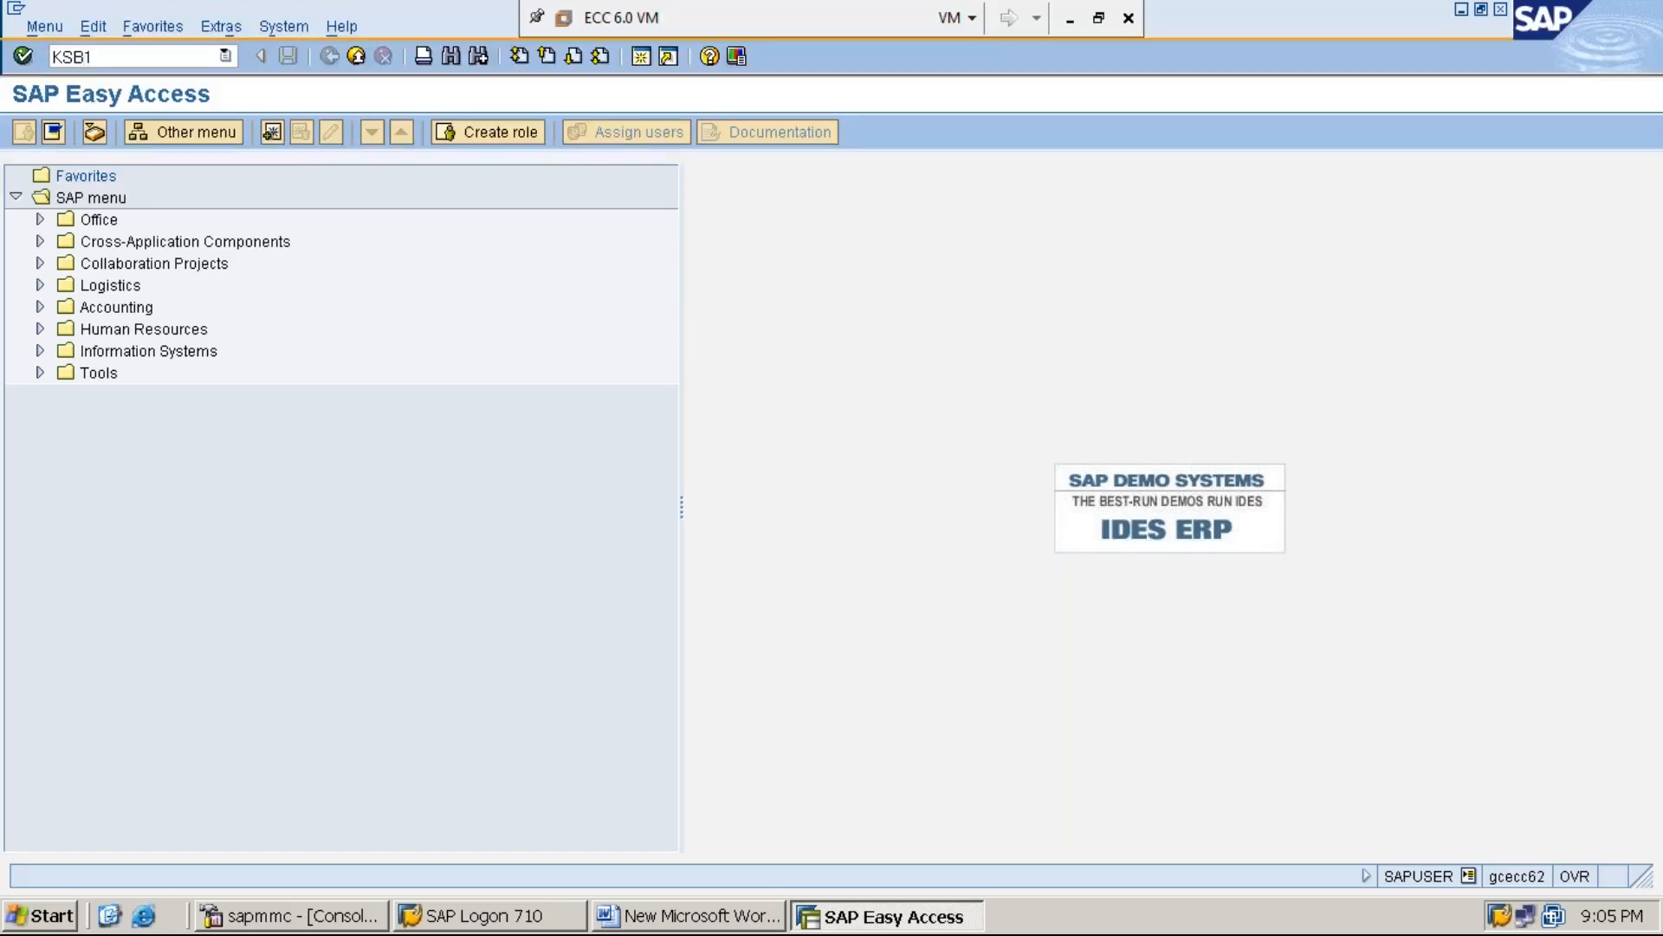
key("Return")
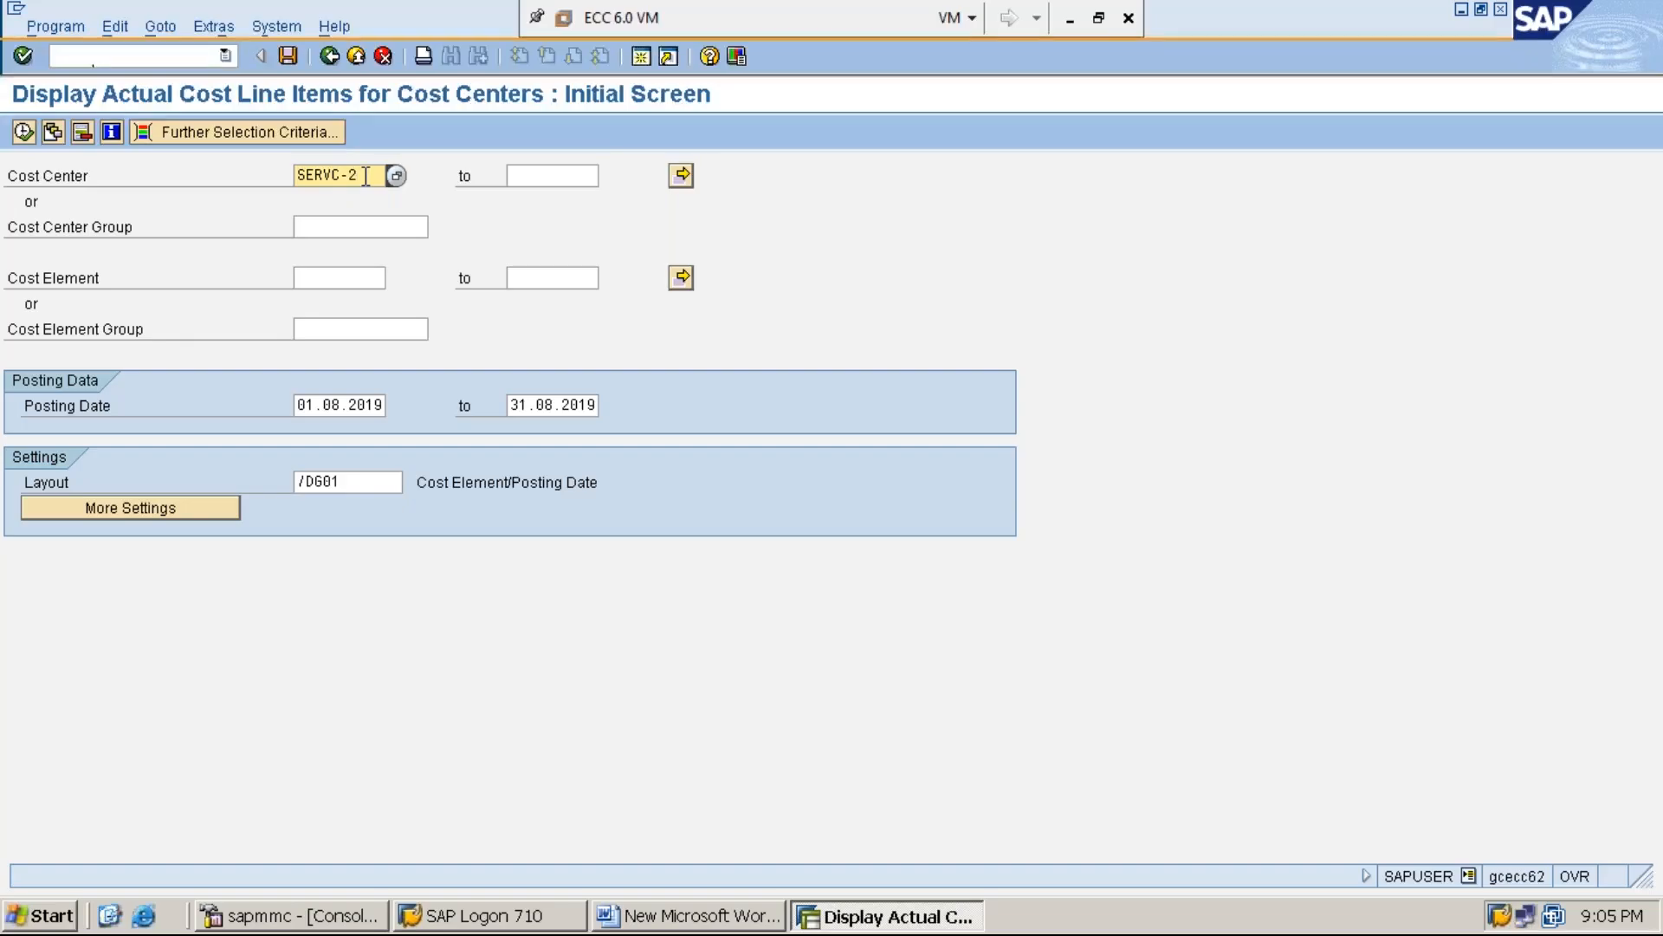
left_click(23, 134)
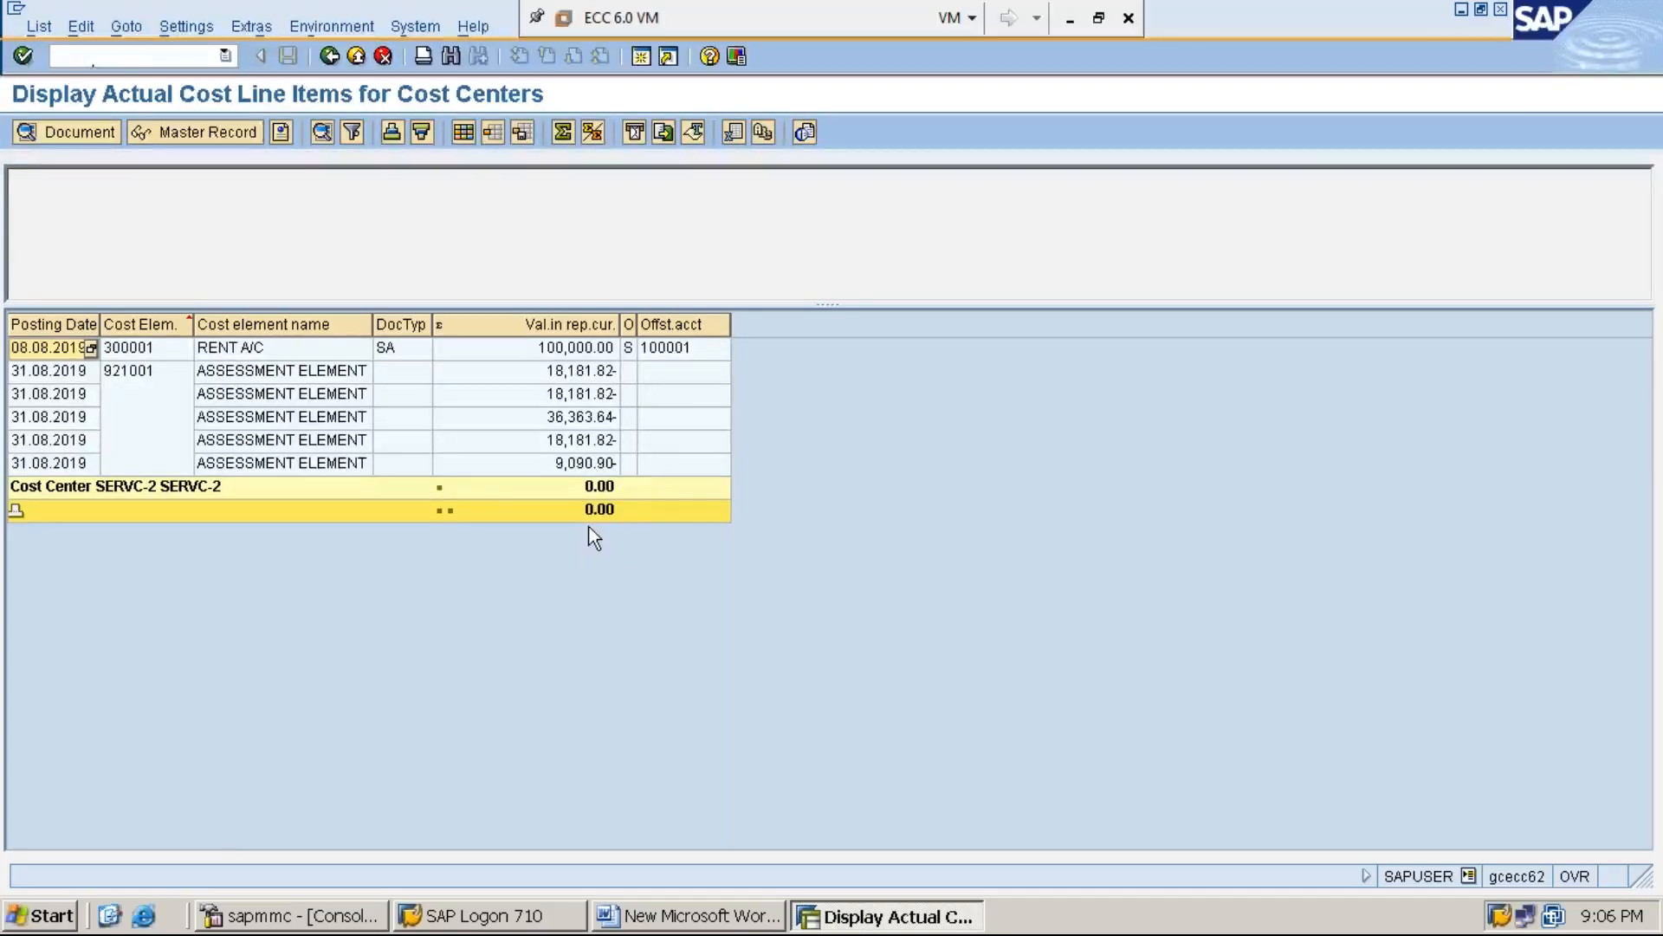
left_click(572, 347)
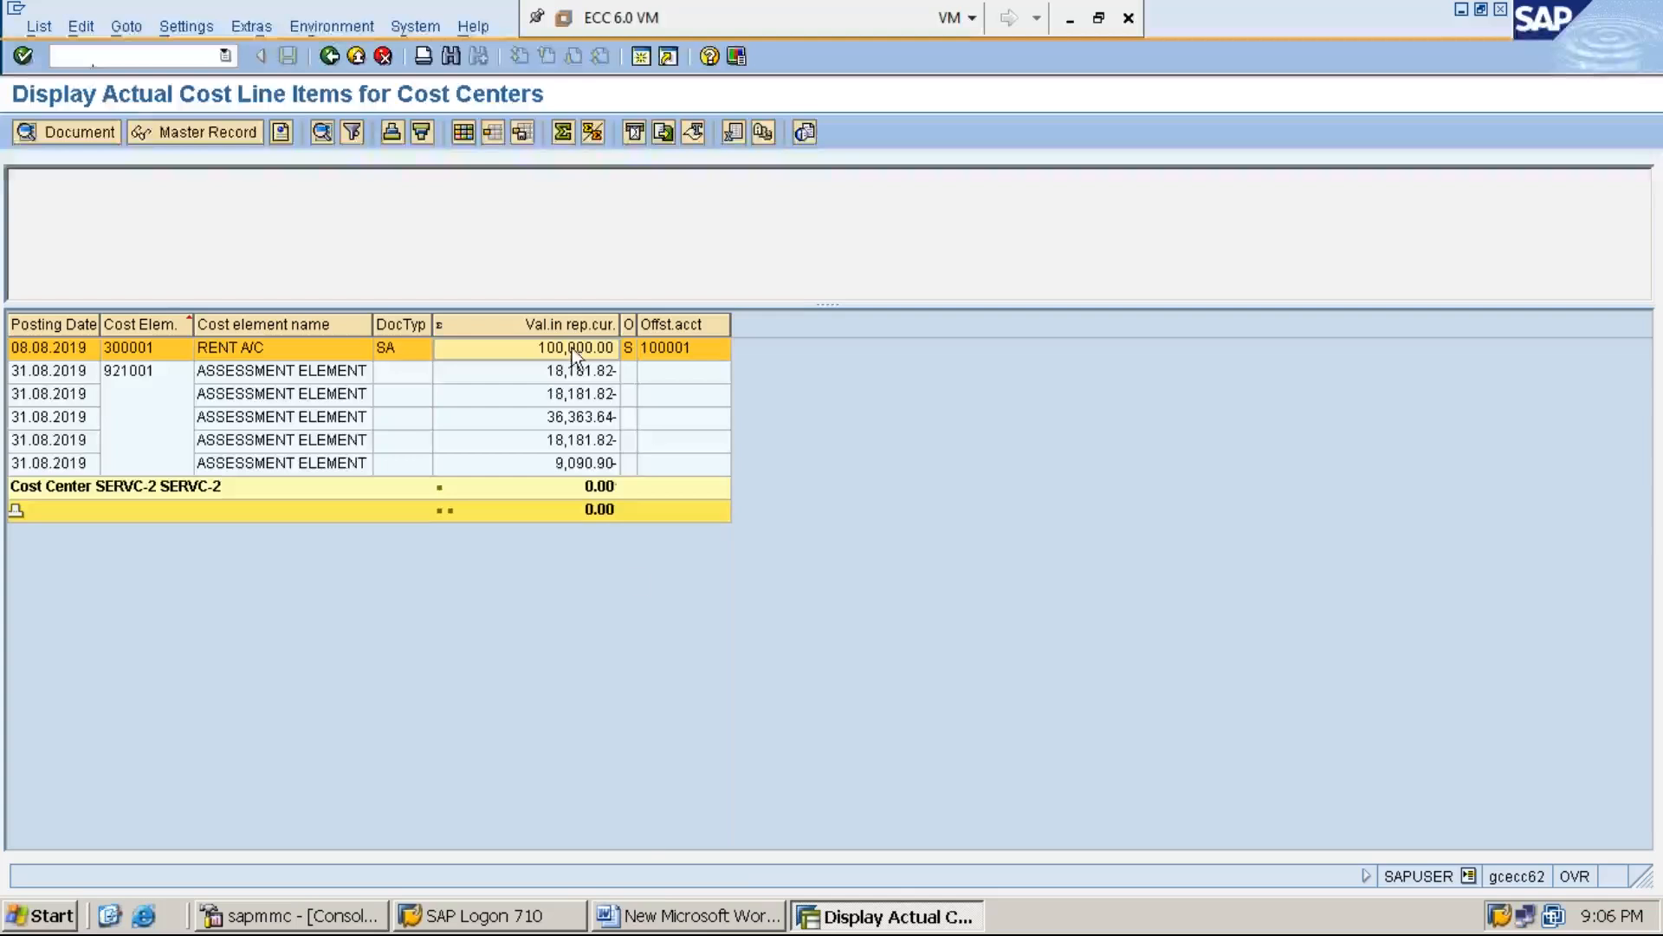
Switch to the Word document and add the line "STEP:7: DISPLAY PRODUCTION COST CENTERS BALANE USING KSB1" below STEP:6
left_click(689, 915)
key("Return")
type("STEP:7: D")
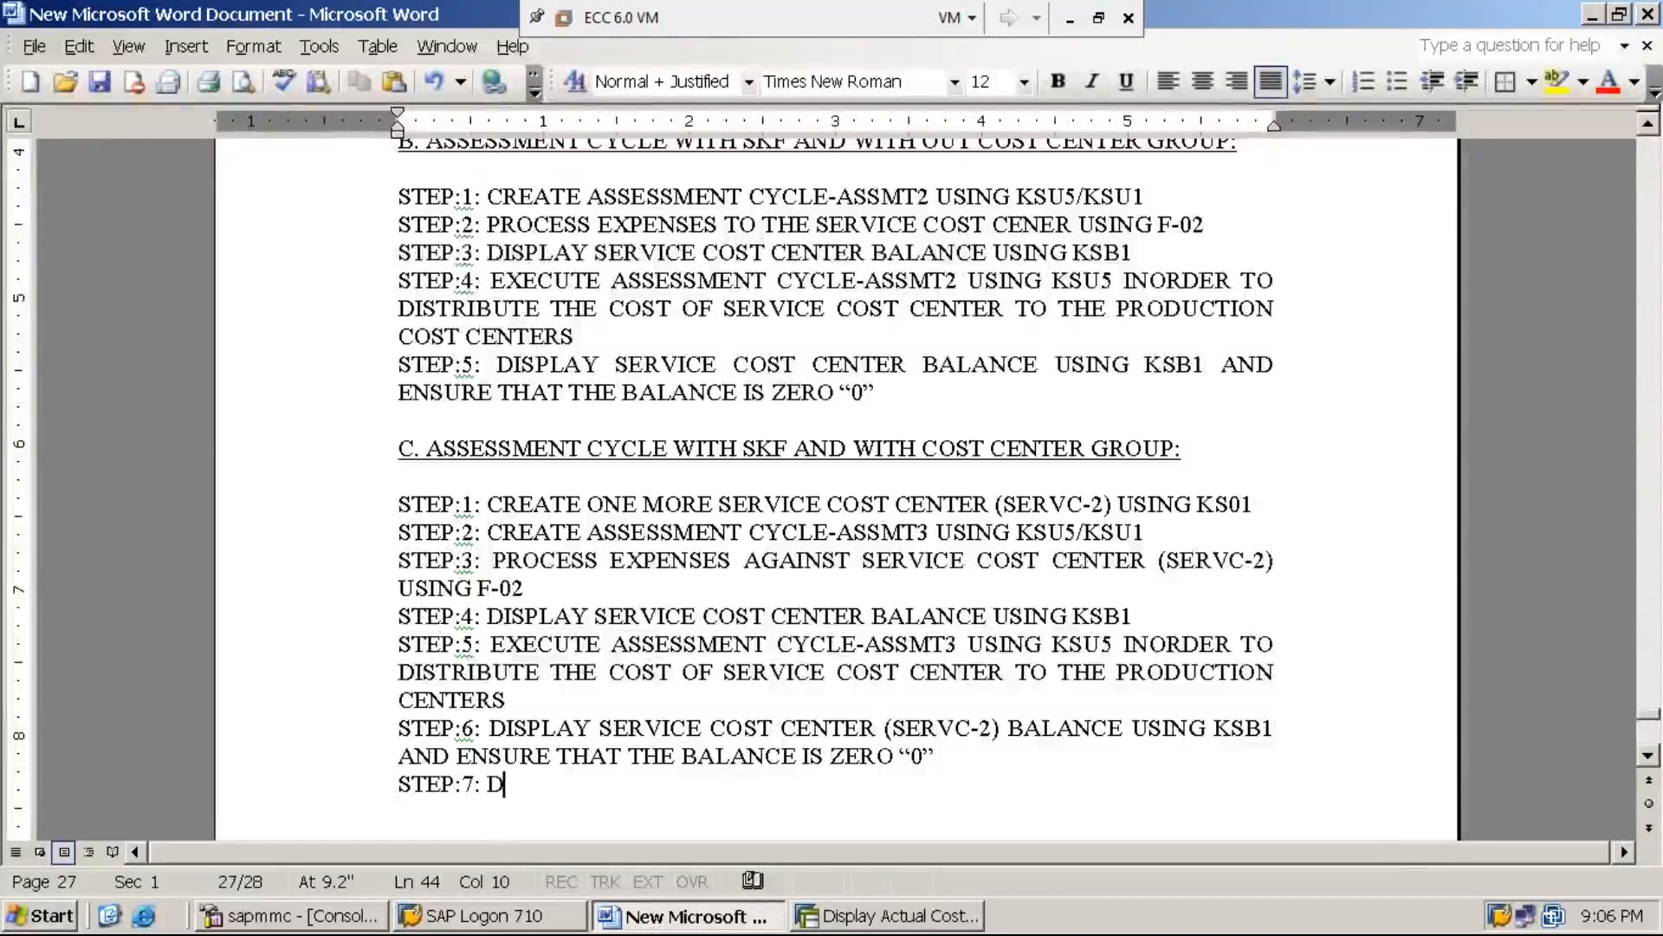
type("ISPLAY ")
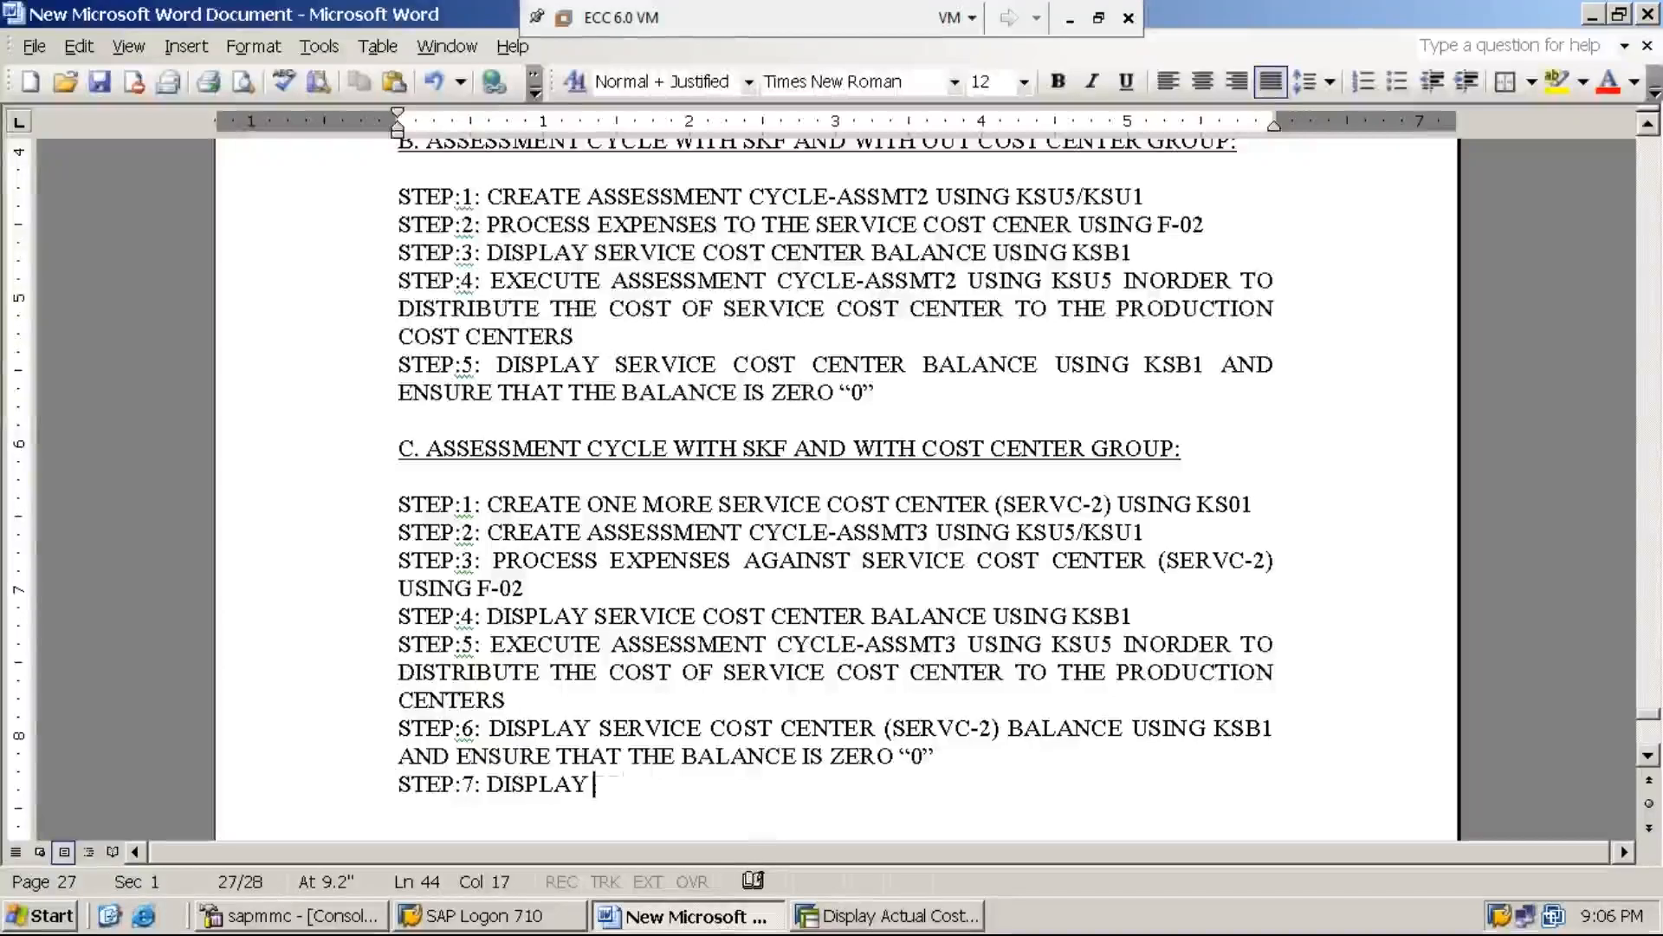
type("PRODUCT")
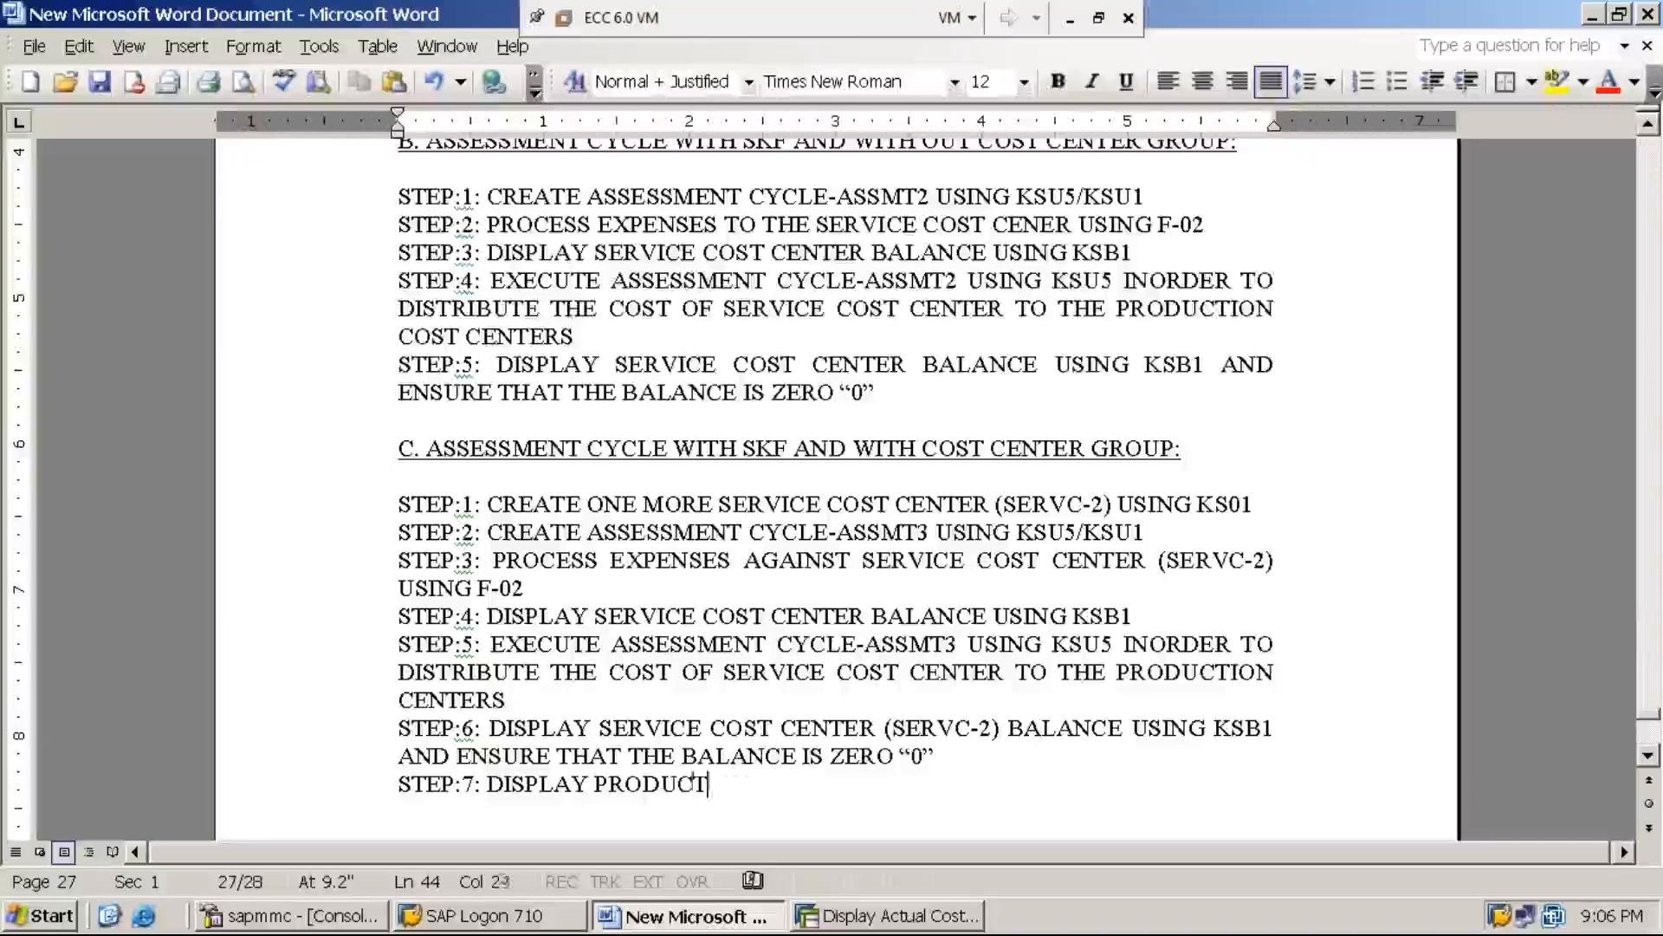
type("ION COST CENT")
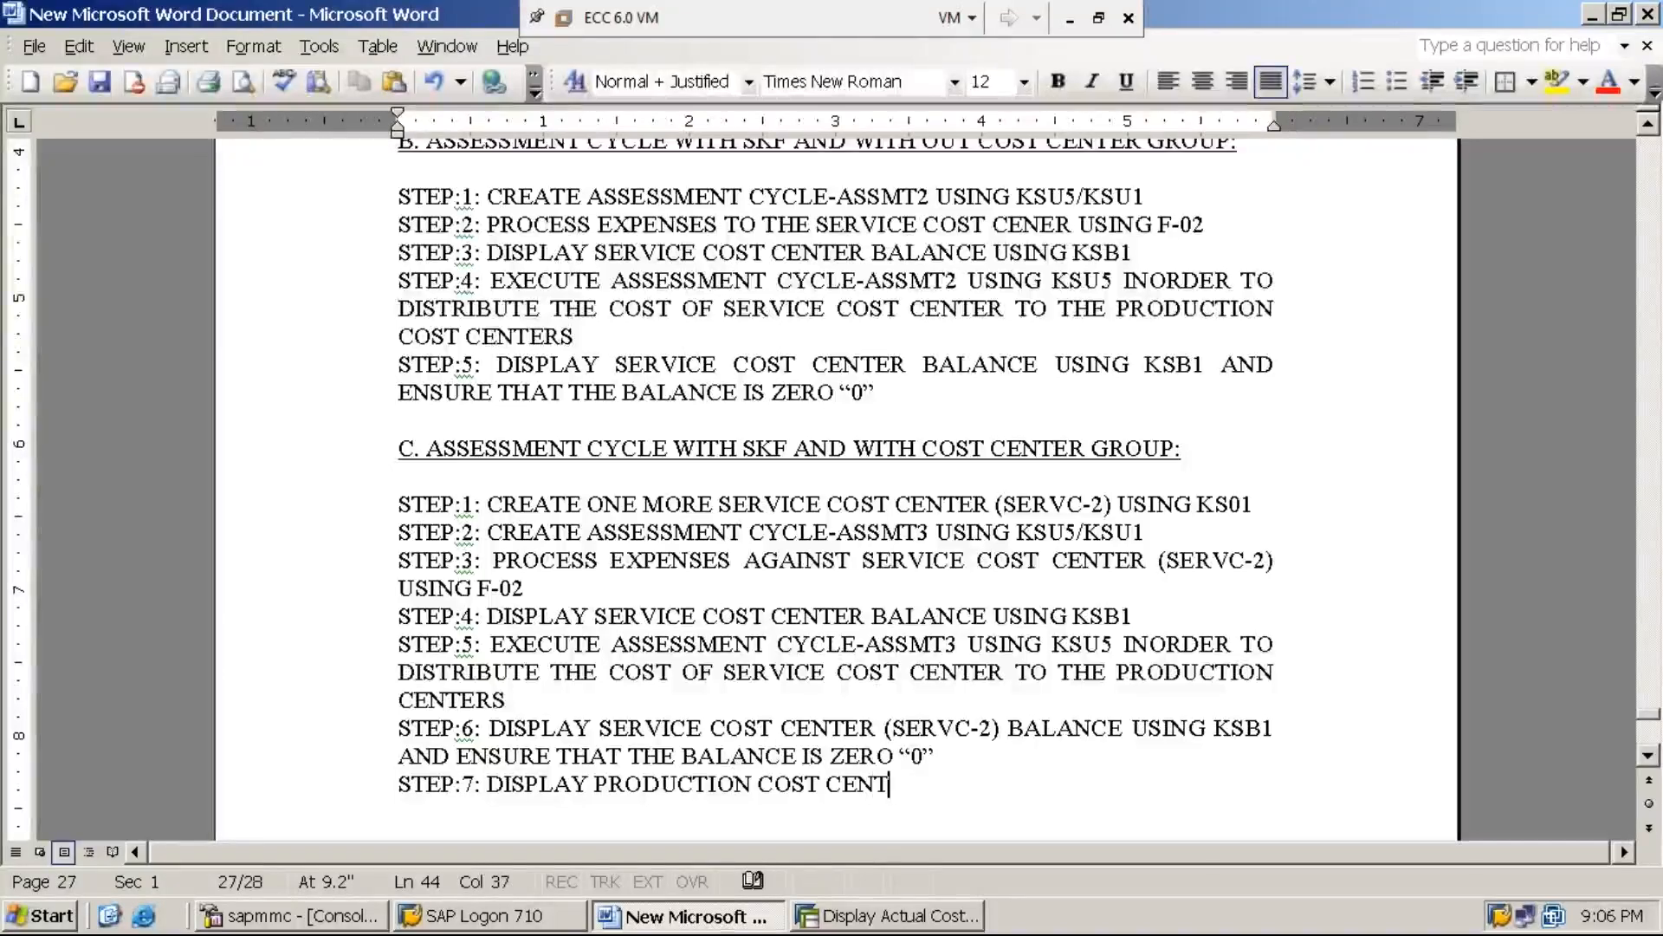
type("ERS ")
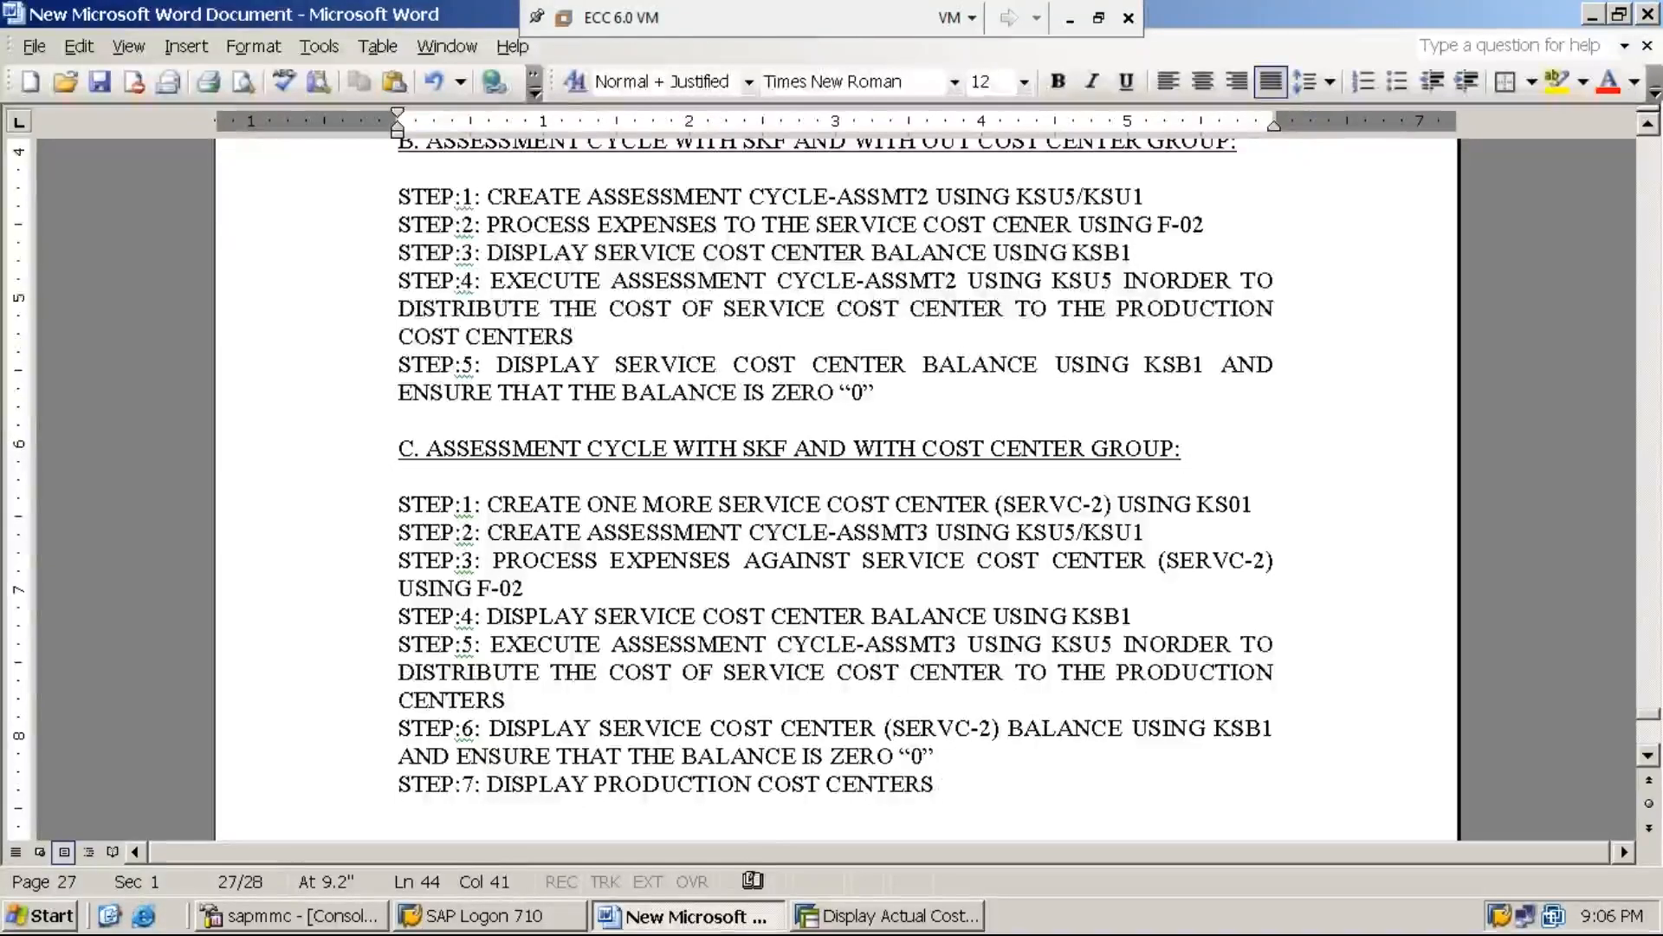
type("BALANE US")
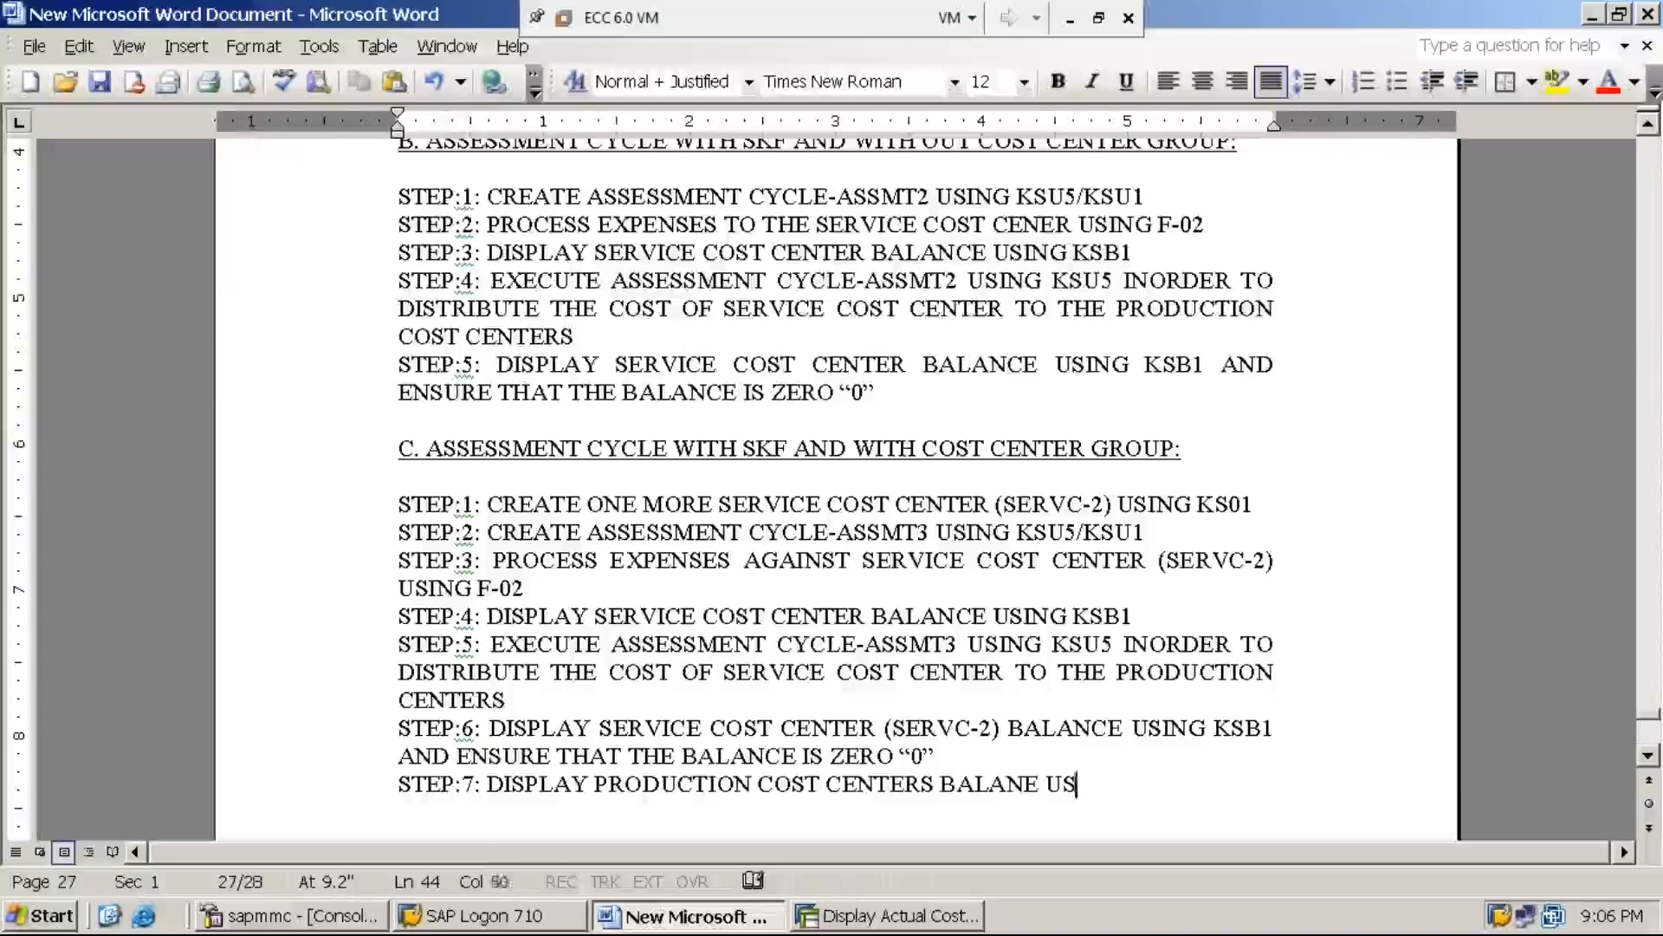
type("ING KSB1 ")
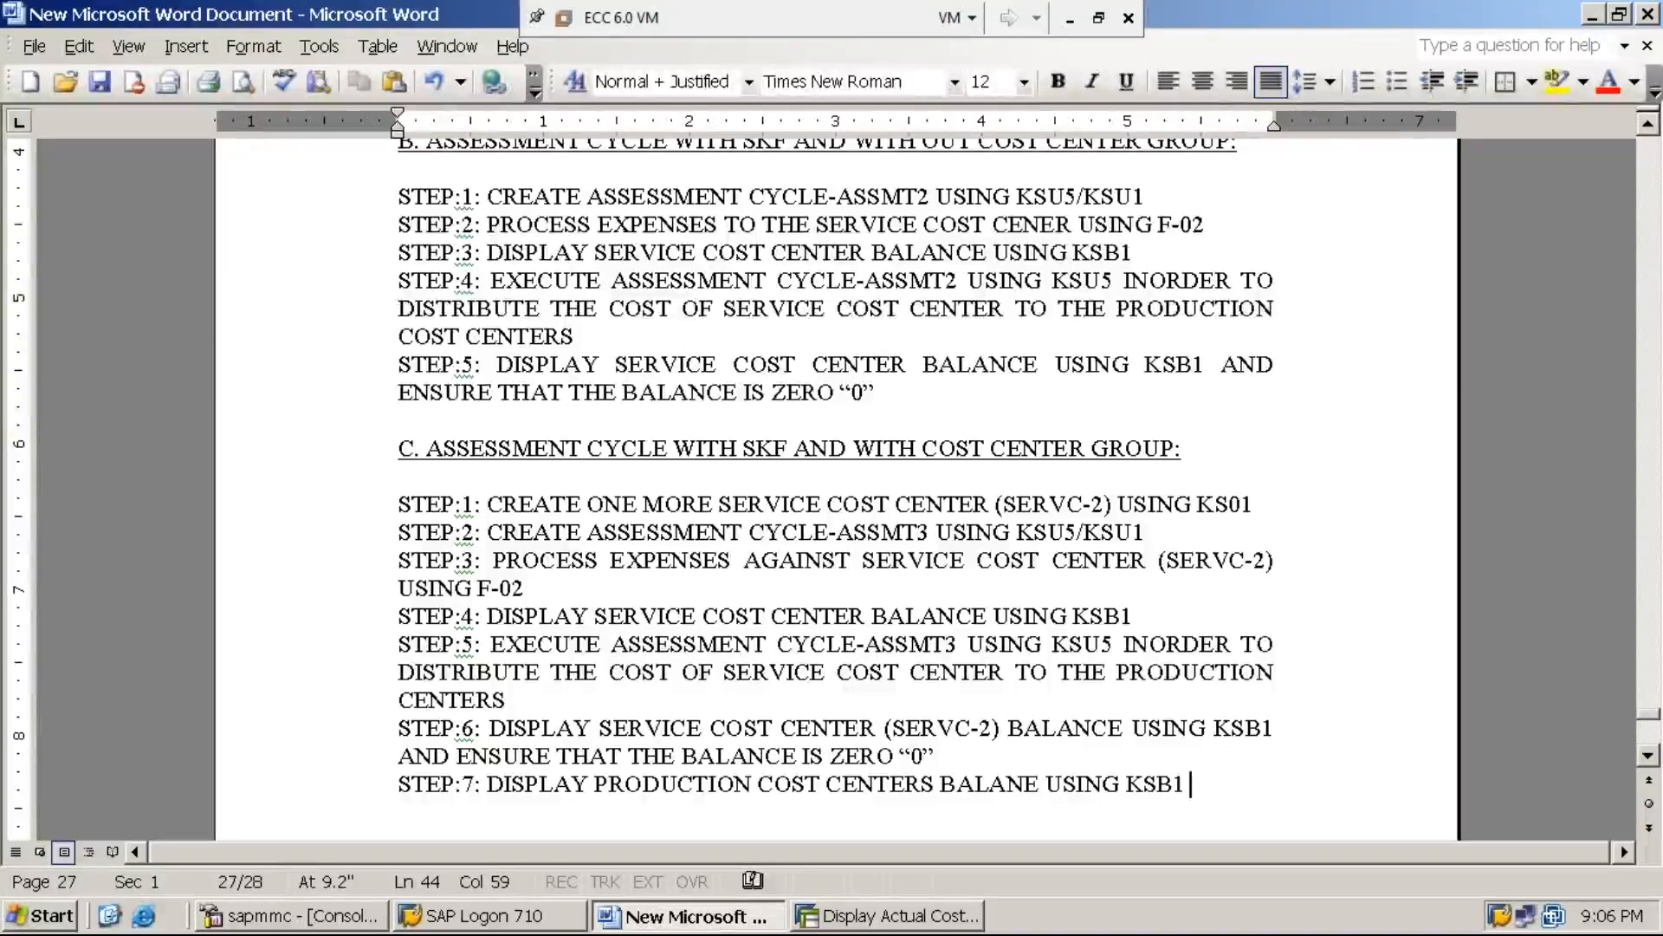
type("AND ")
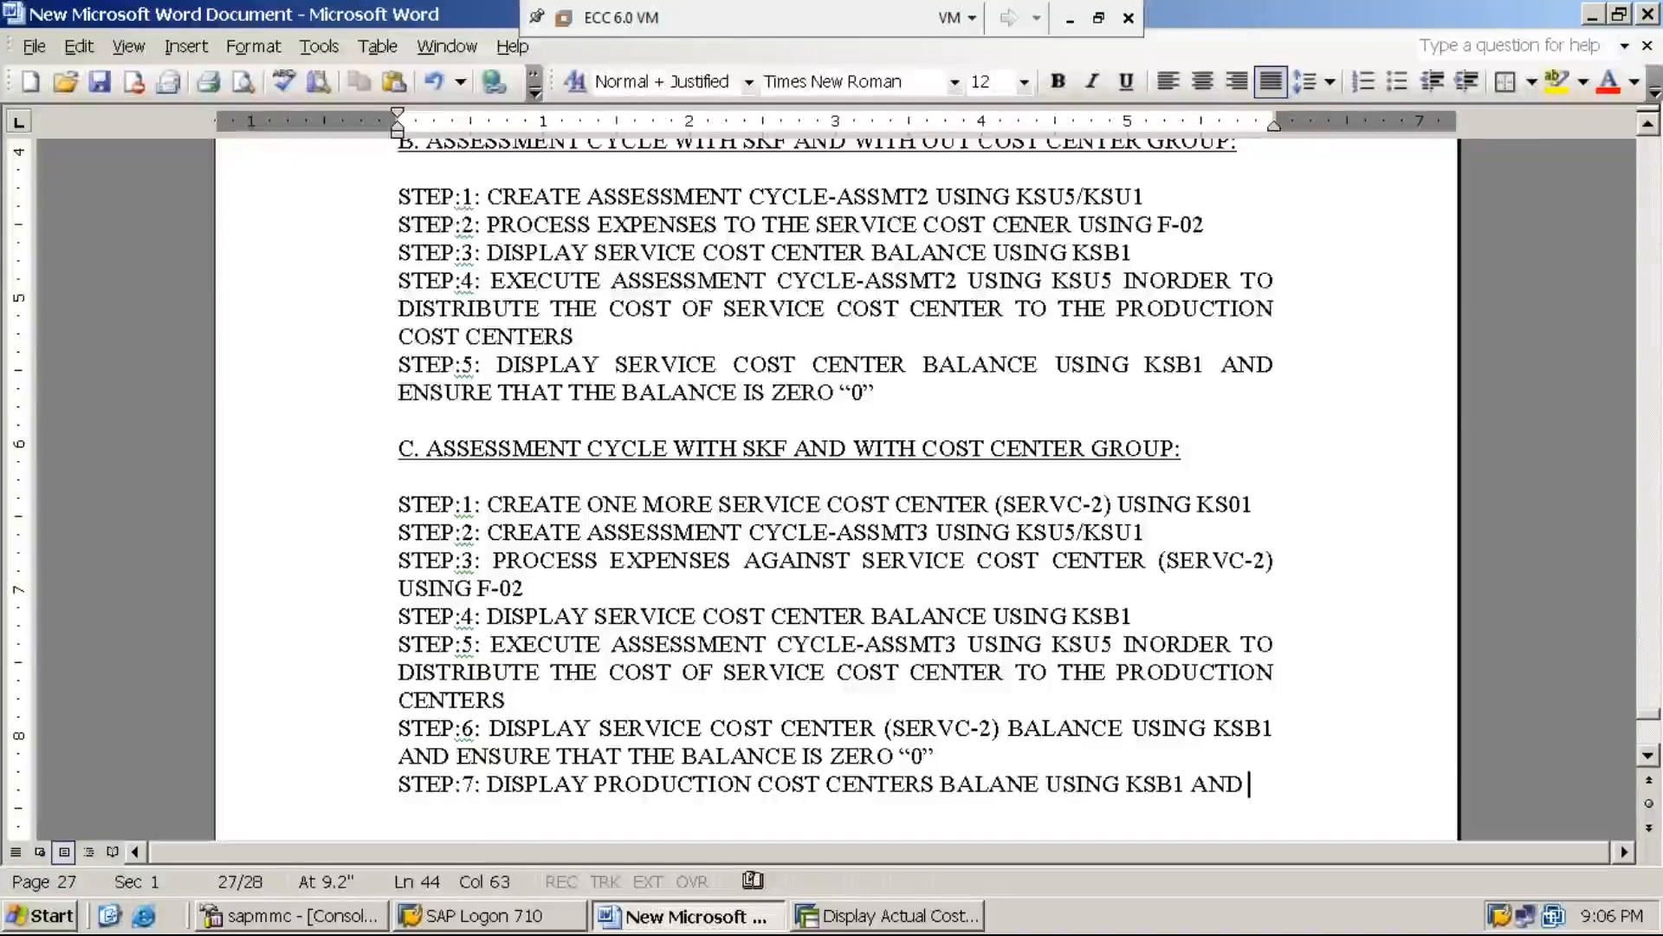
type("ENSU")
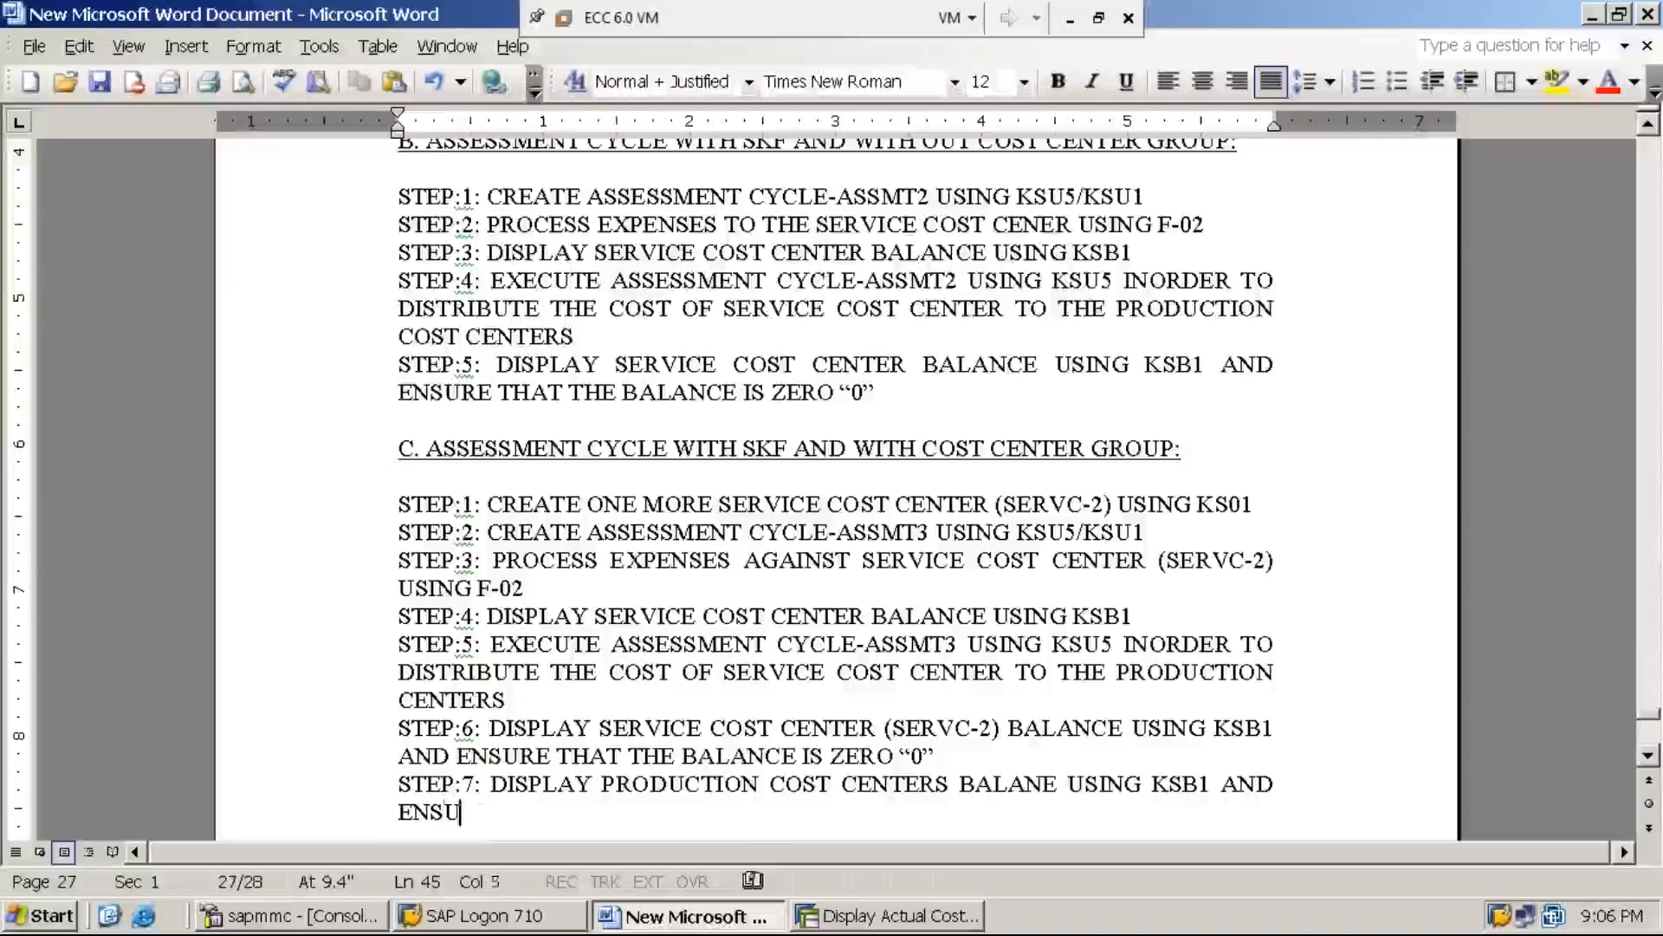
type("RE THAT THE COS")
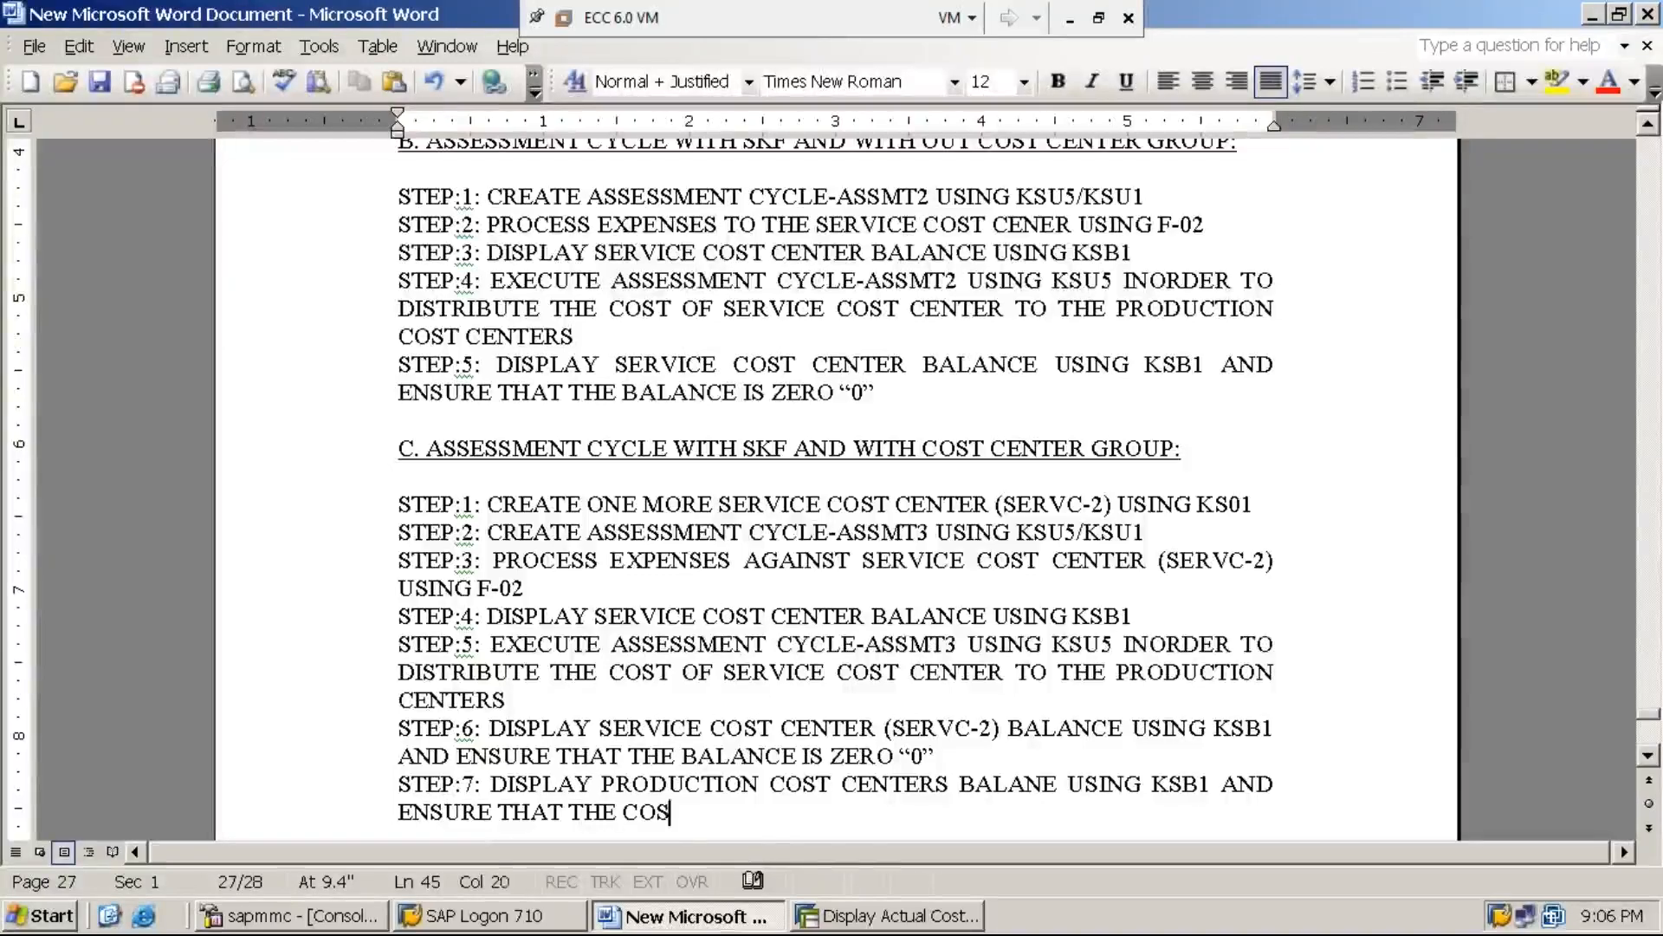
type("T OF SERVICE COS")
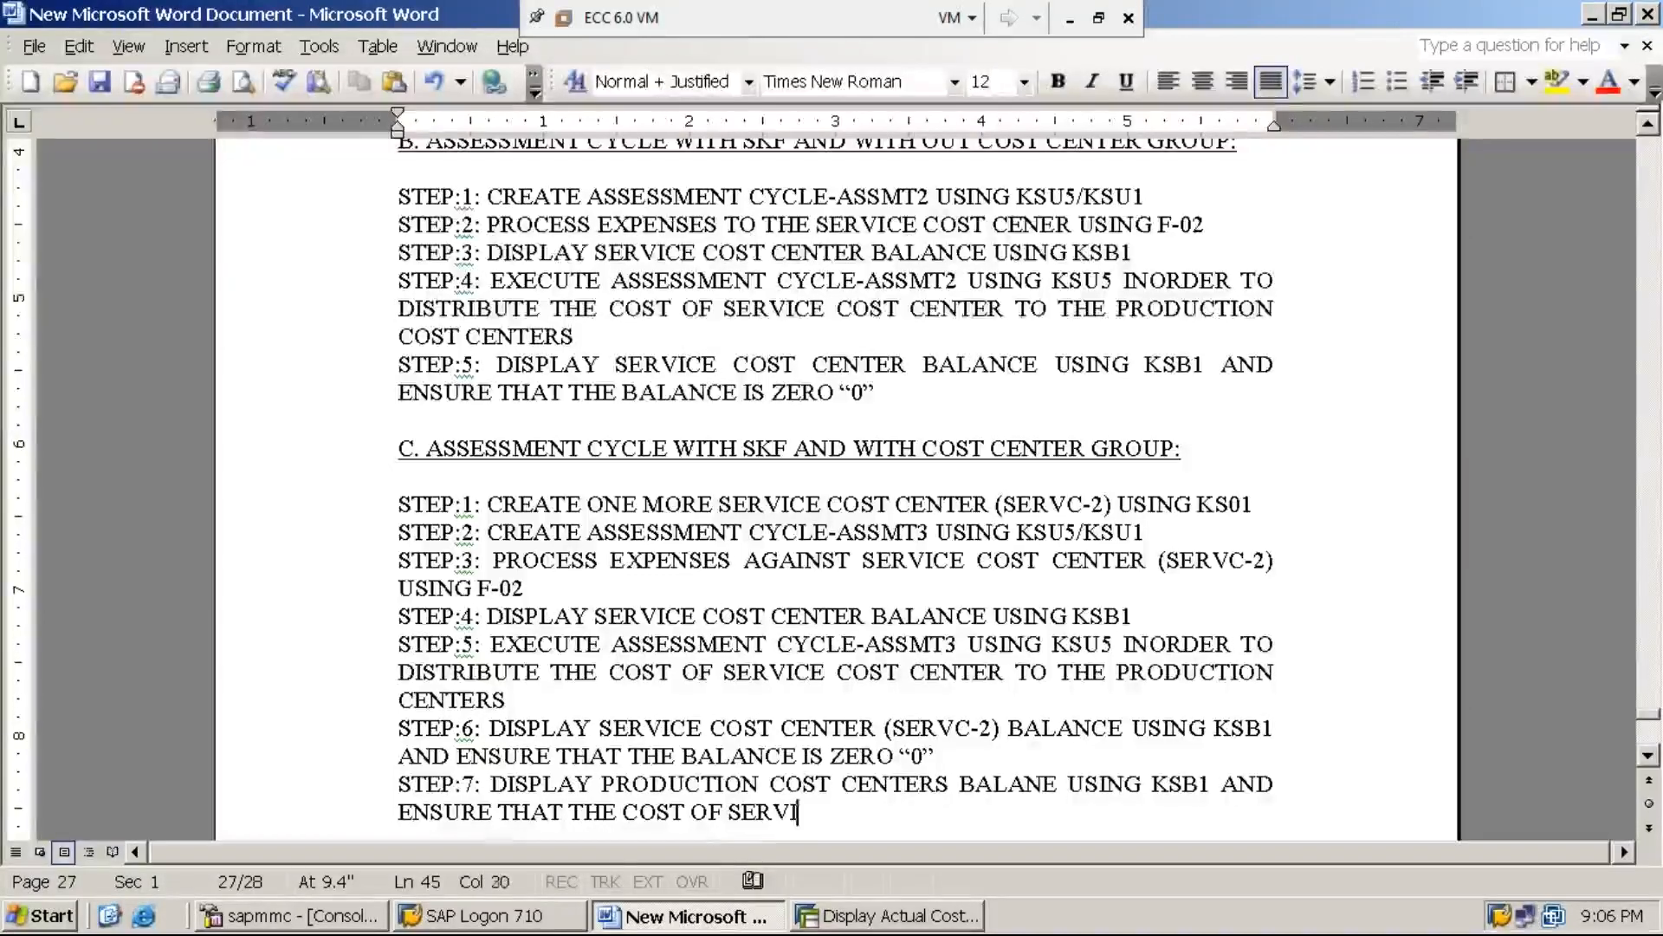
Extend the STEP:7 line with "AND ENSURE THAT THE COST OF SERVICE COST CENTER (SERVC-2)"
type("ENT")
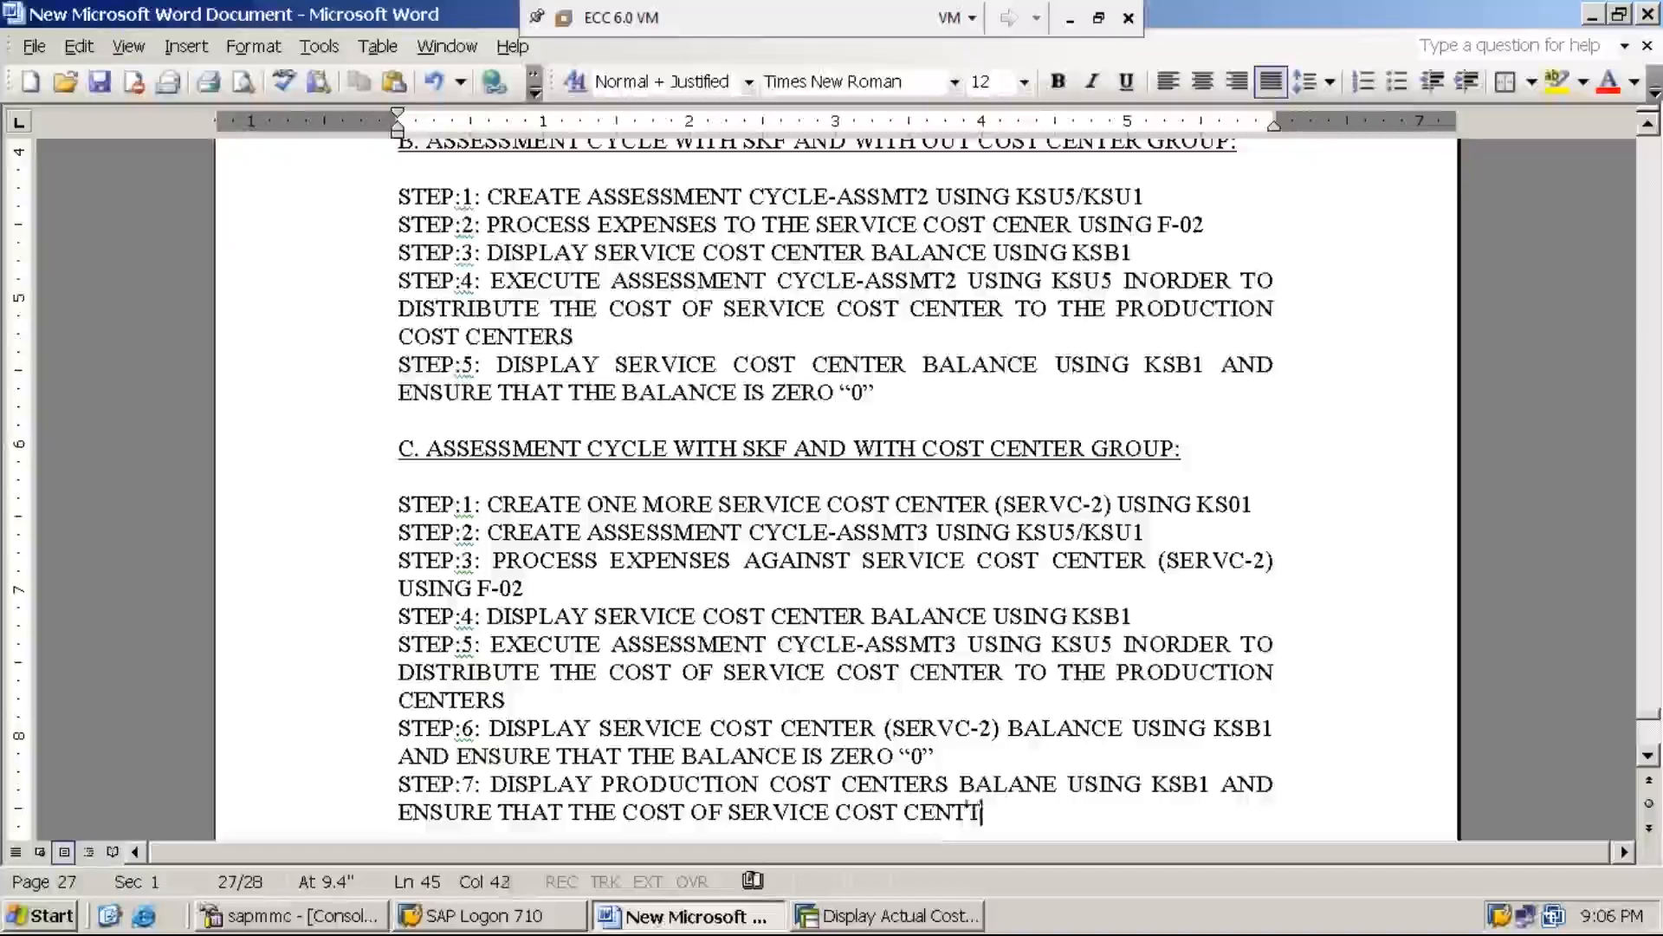
type("ER (")
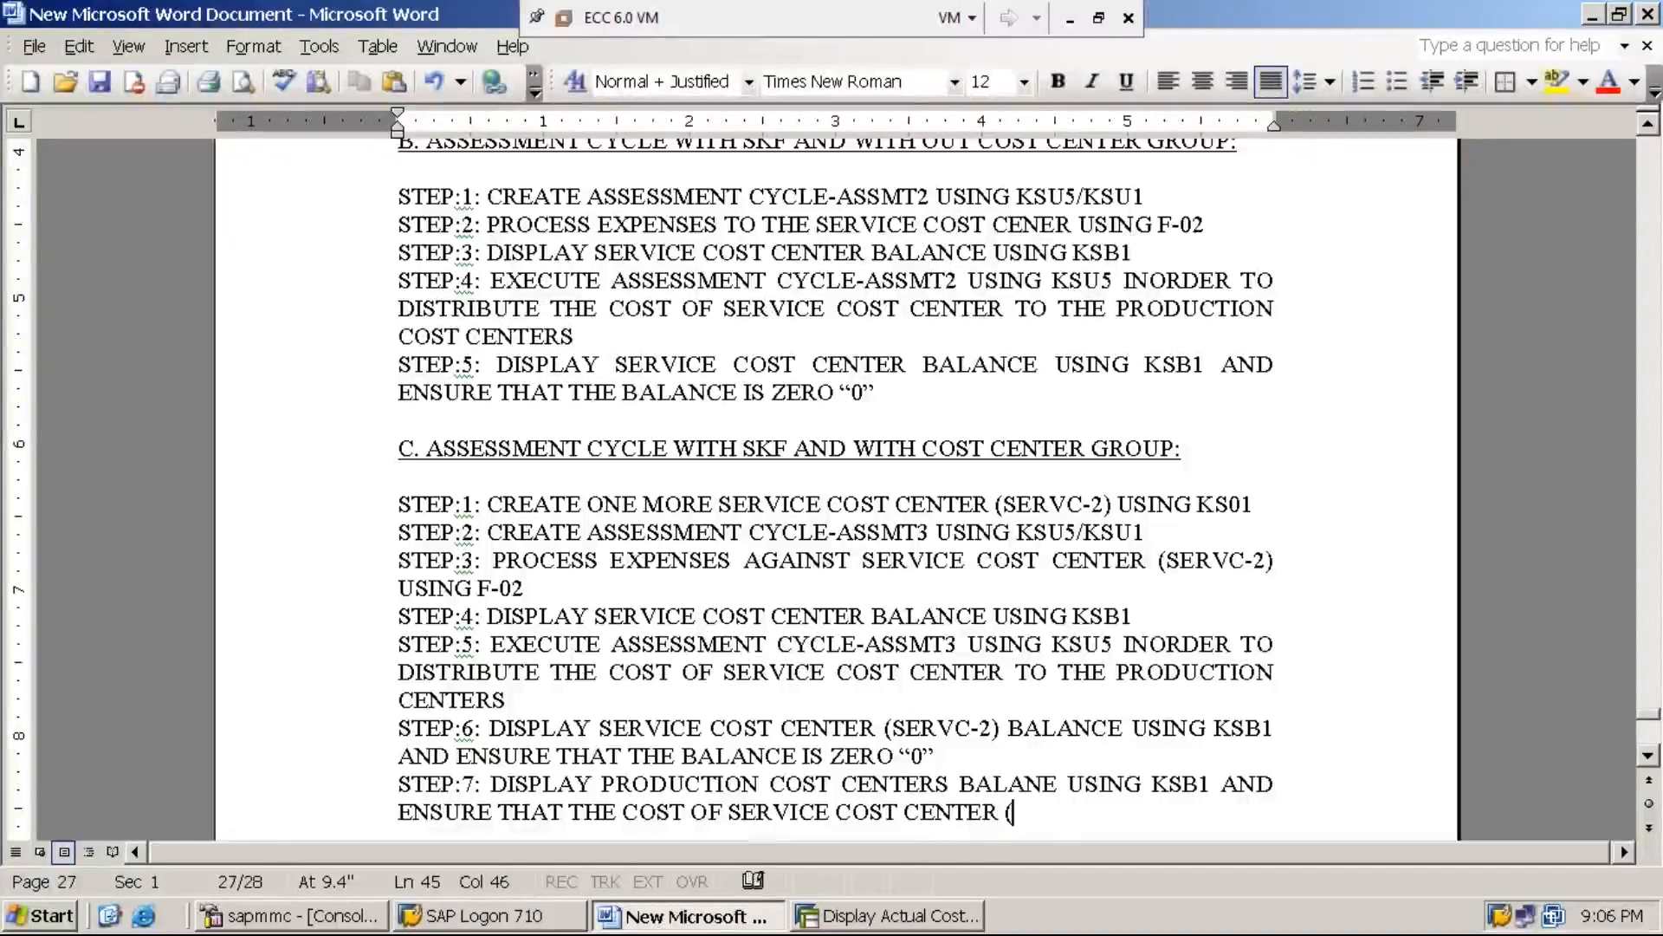
type("SERVC-")
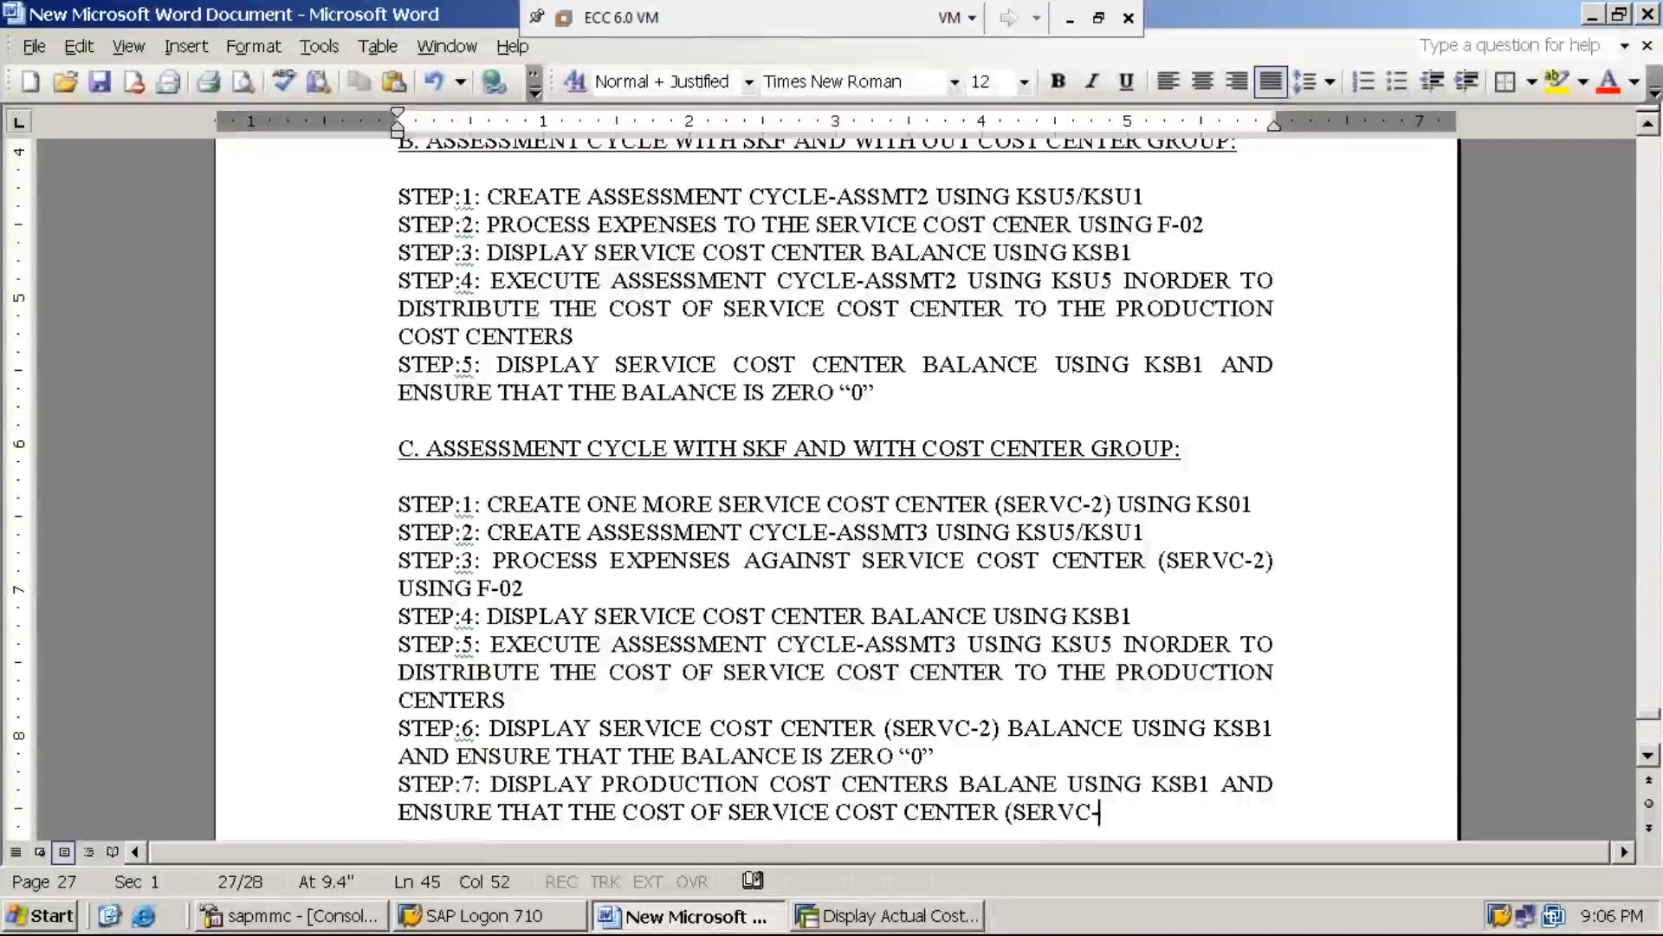
type("2) ")
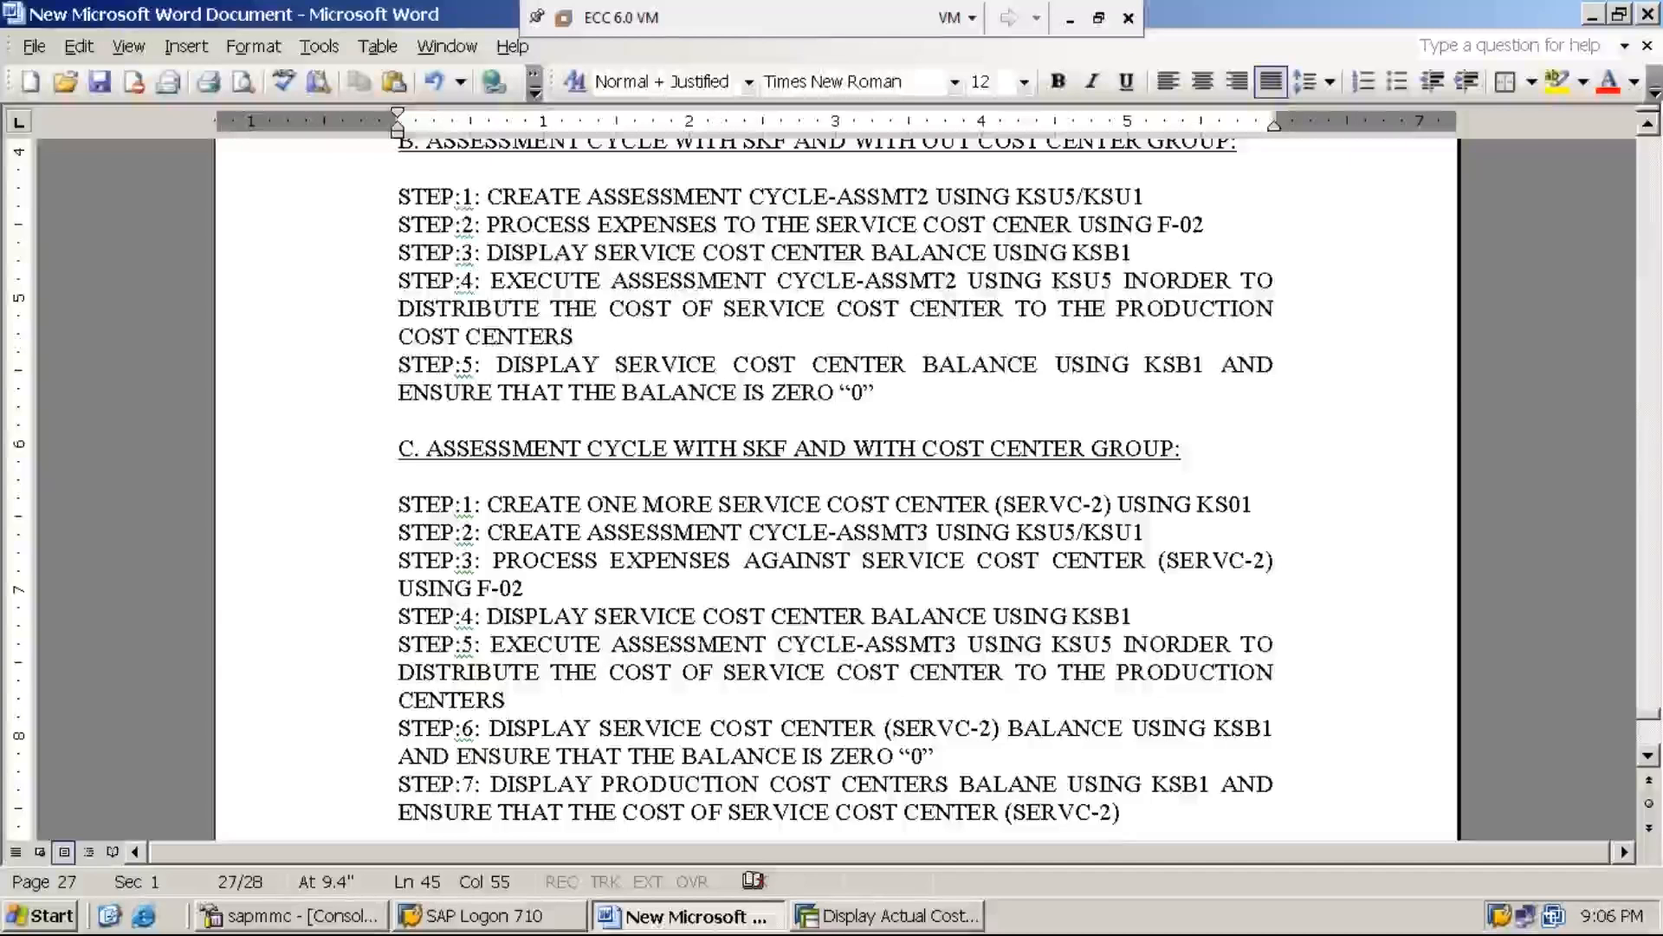
type("MUST H")
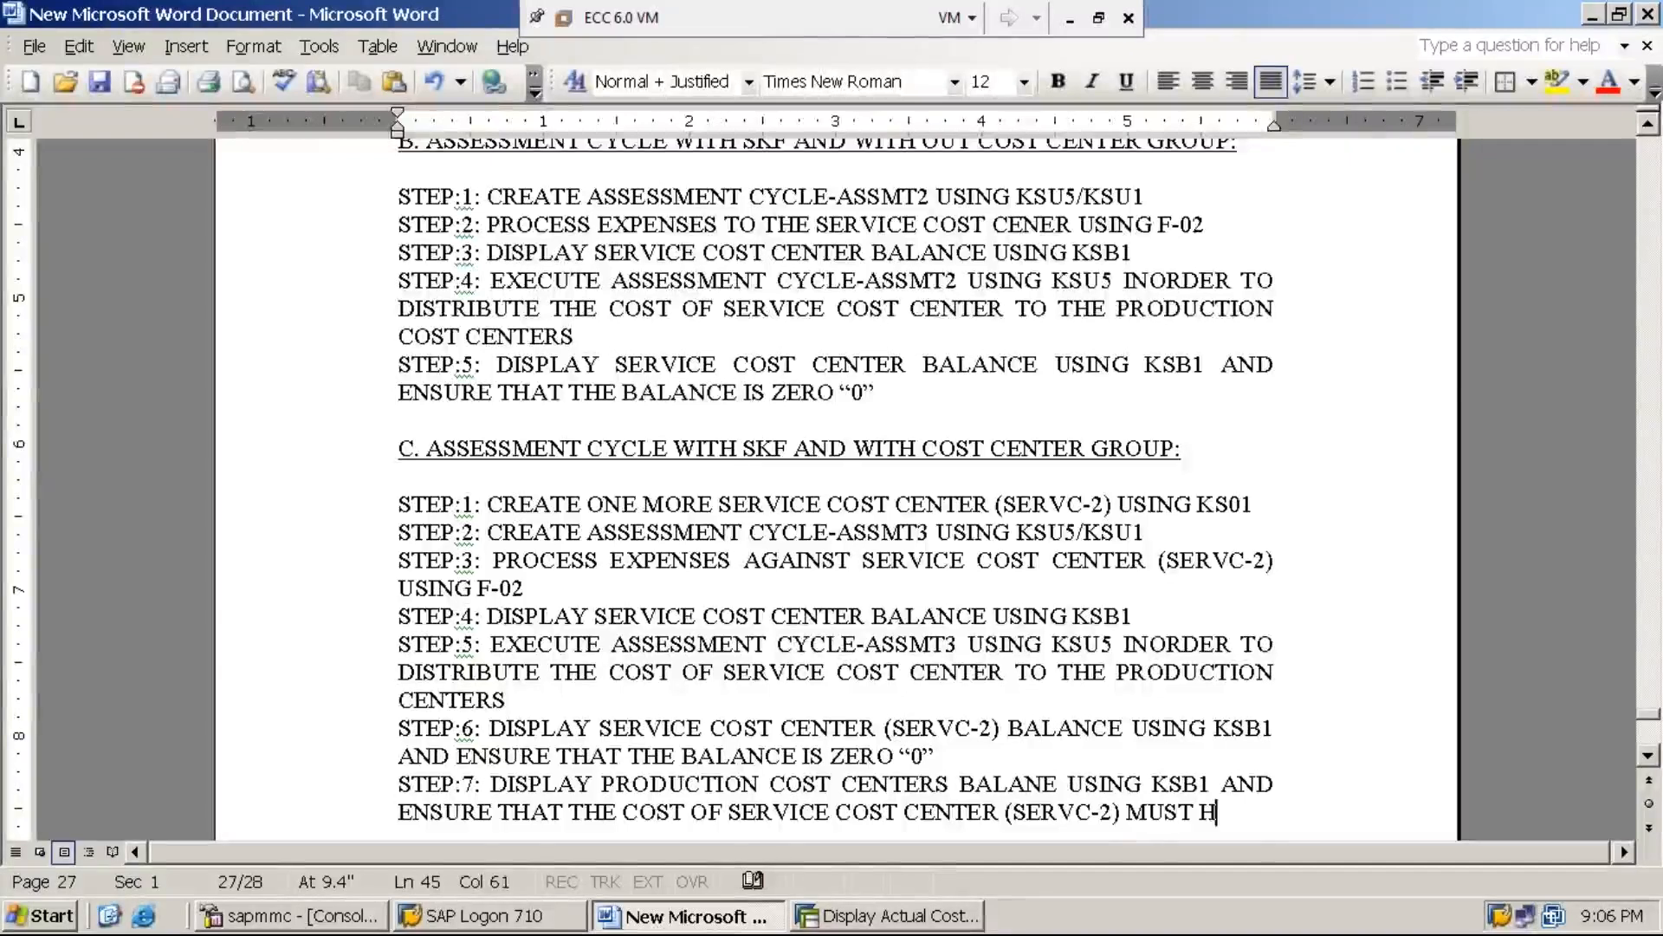
type("AVE BEEN DI")
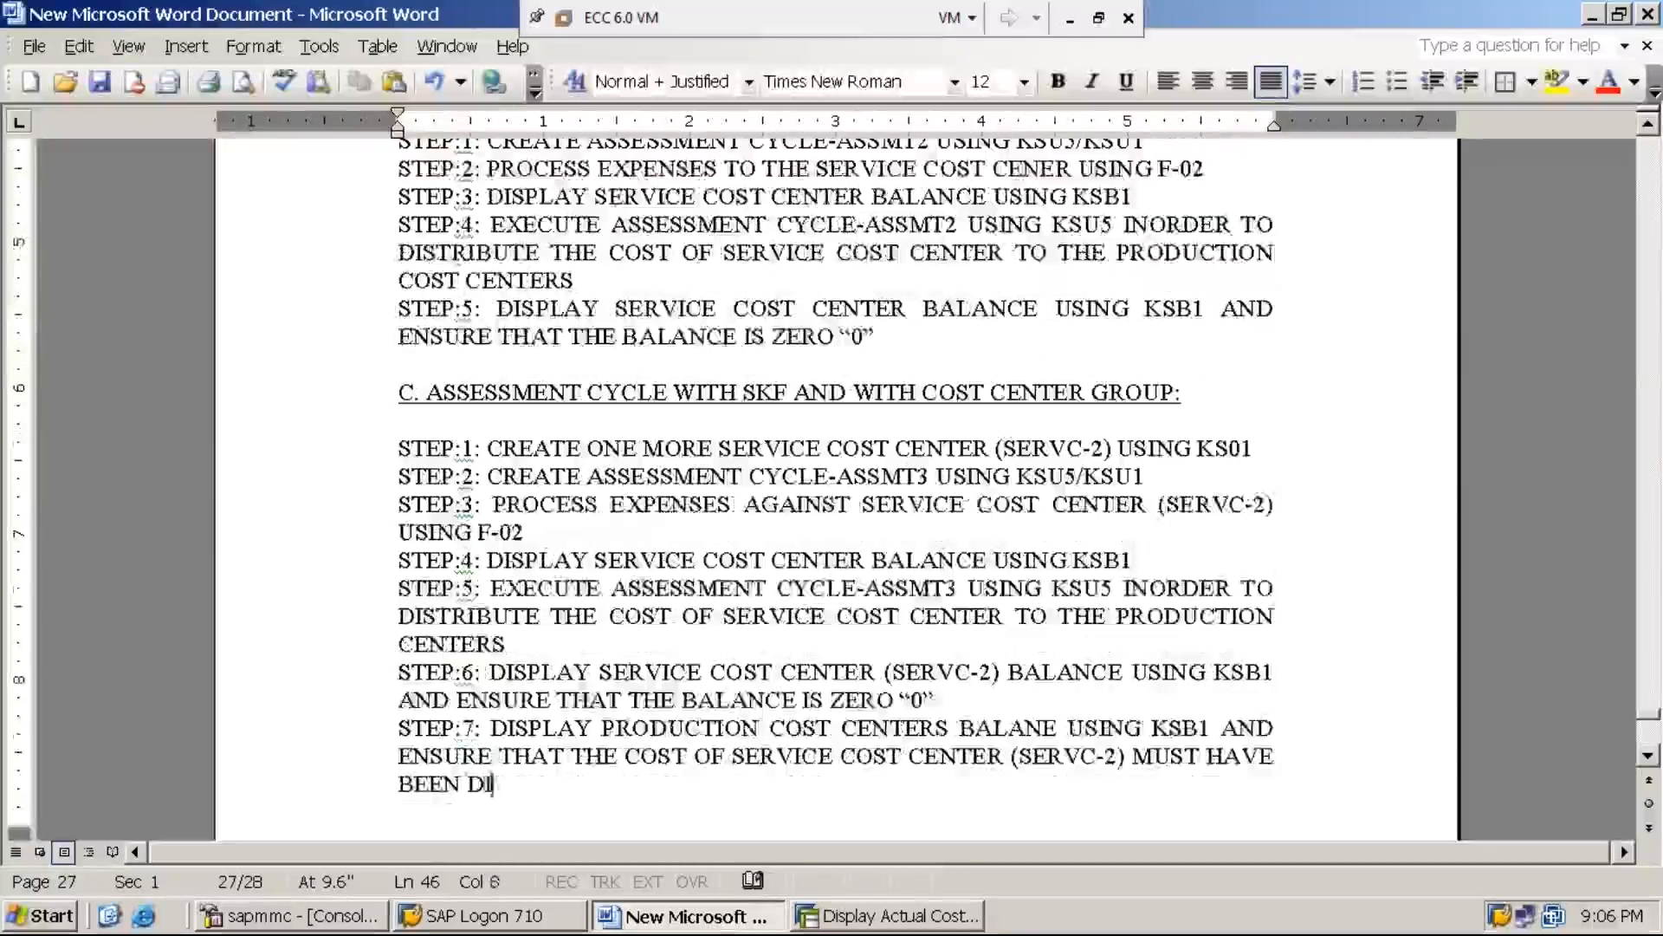
type("STRIB")
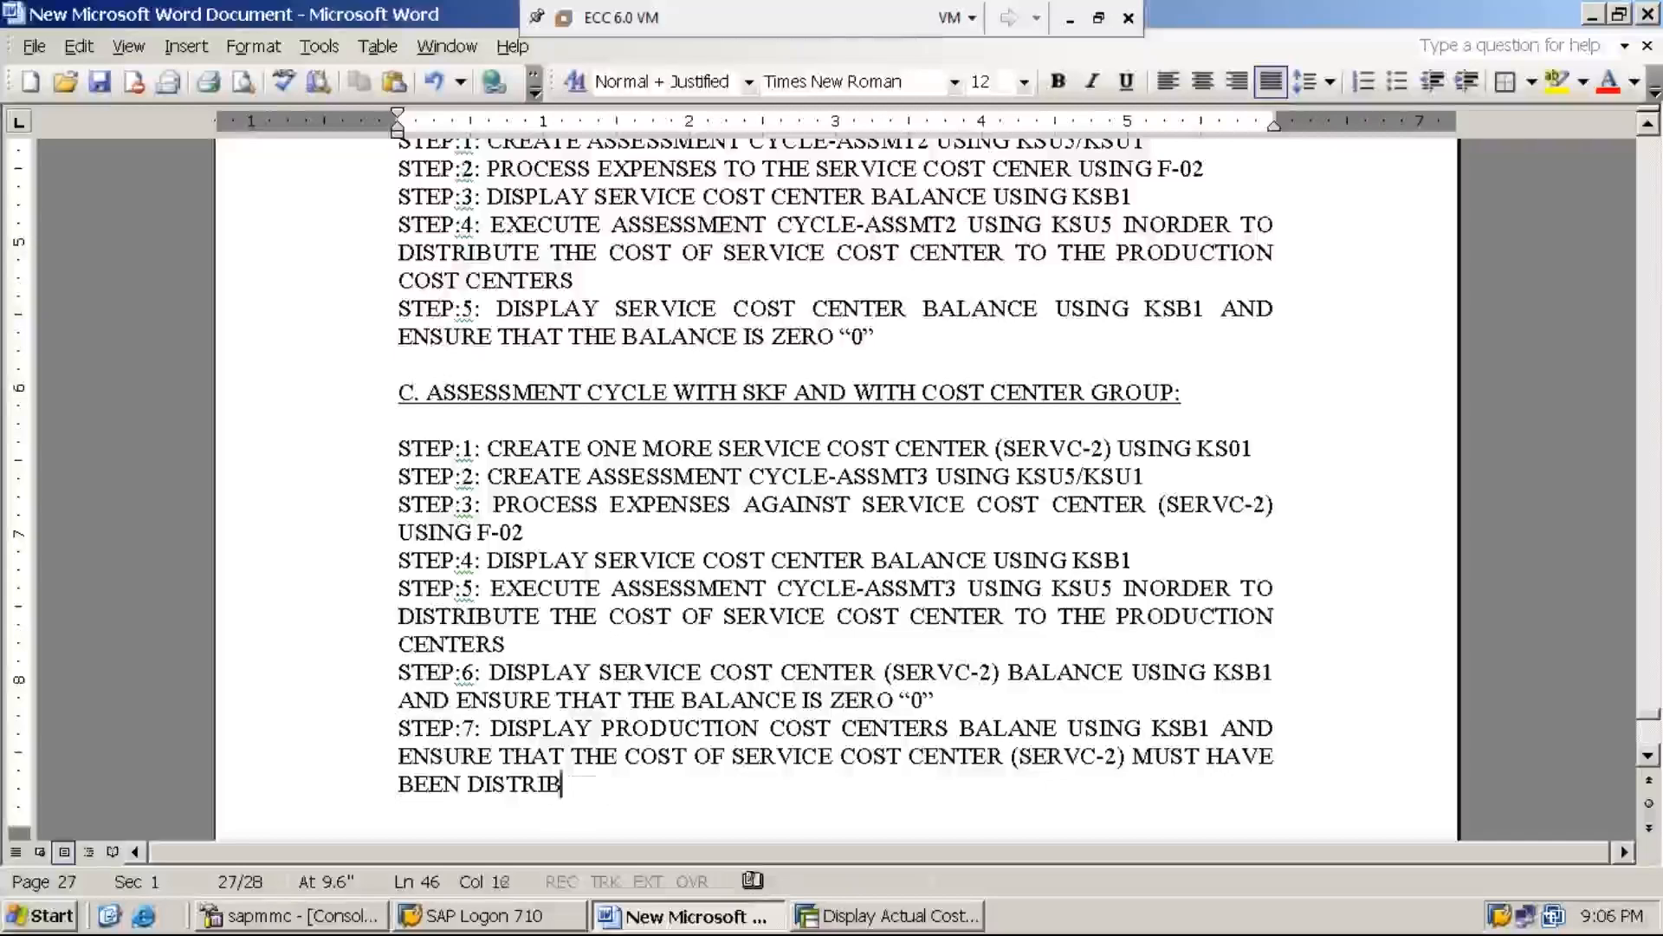
type("UTED TO A")
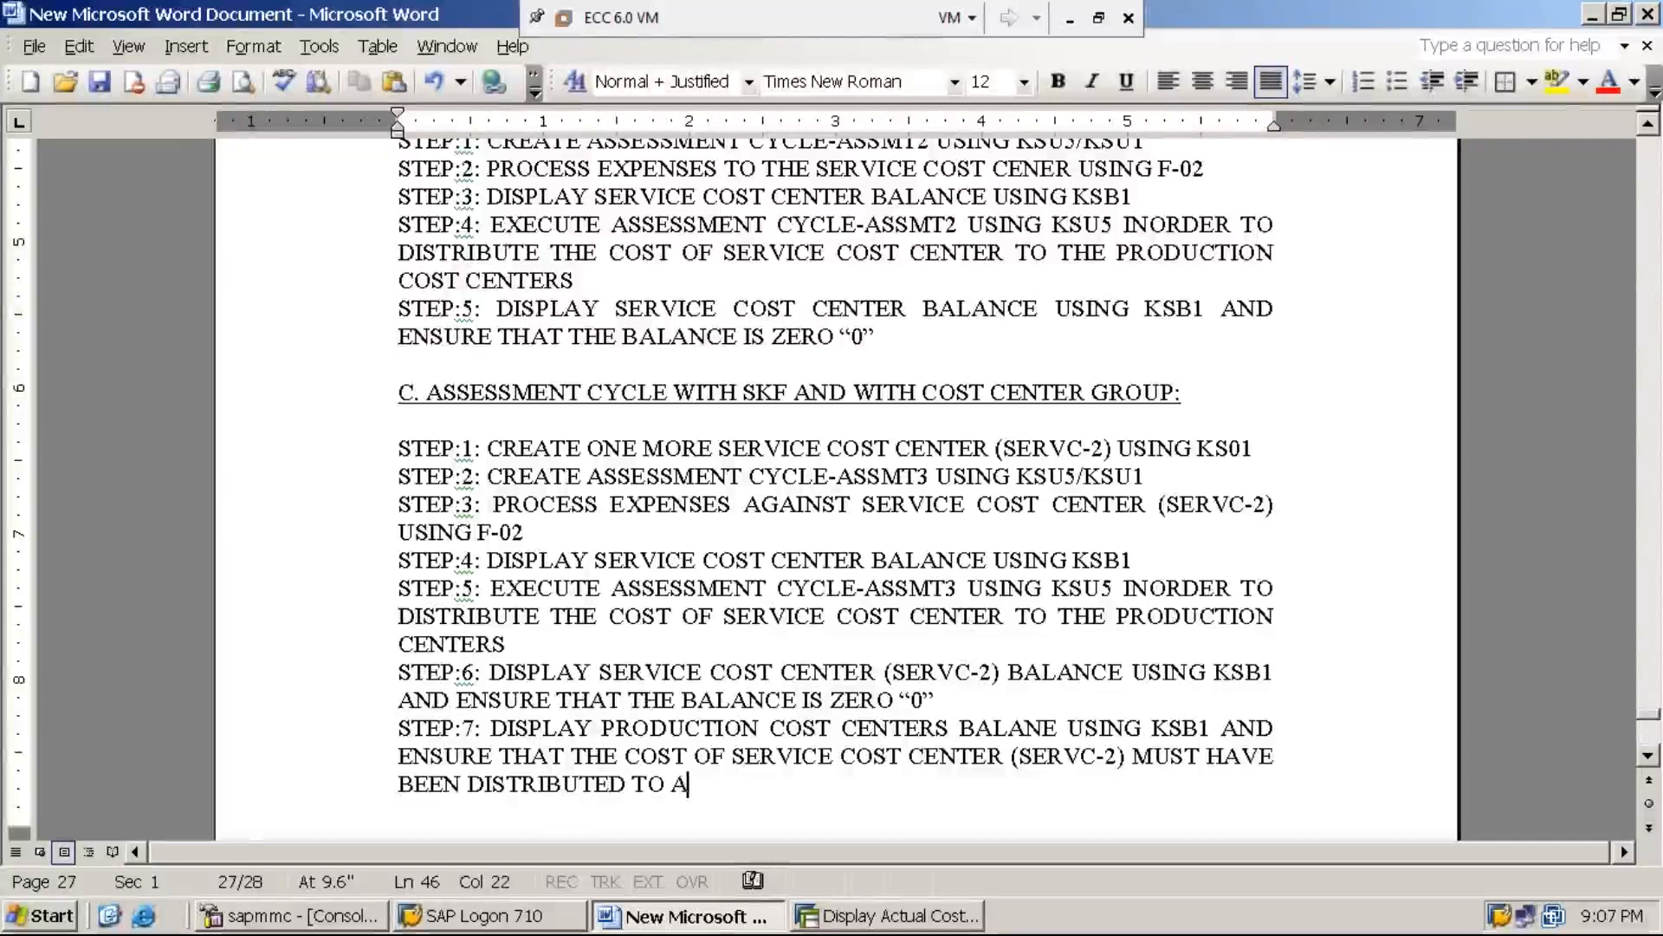
type("LL PROD")
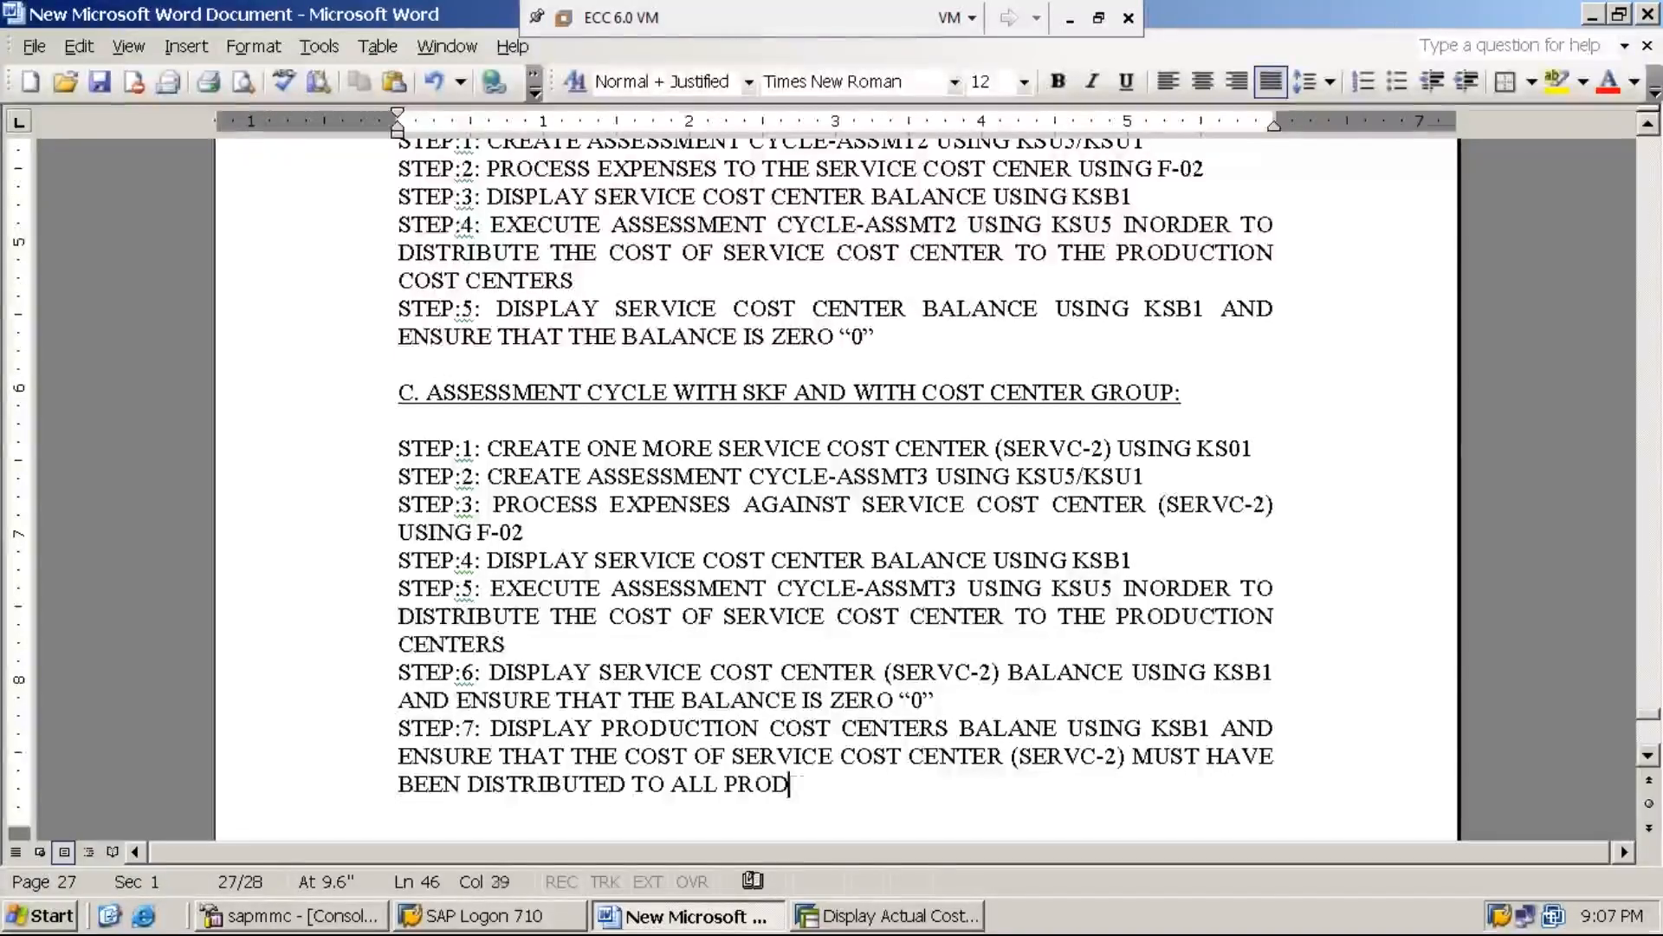
type("UCTION COST CENT")
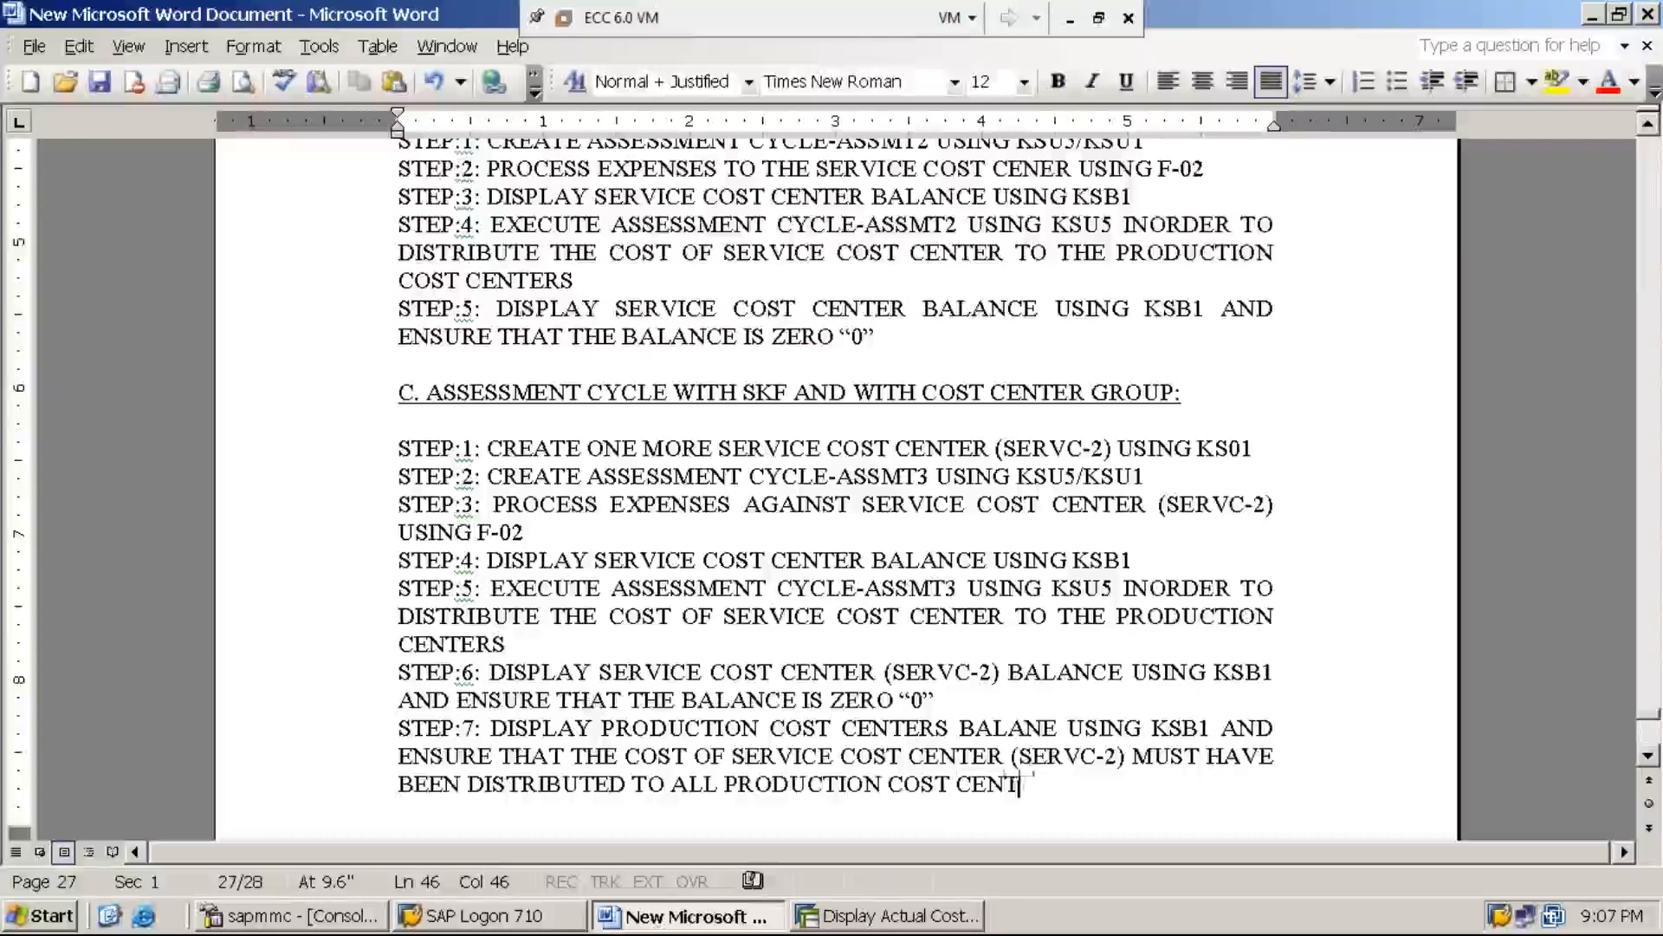
type("ERS THERE IN THE ")
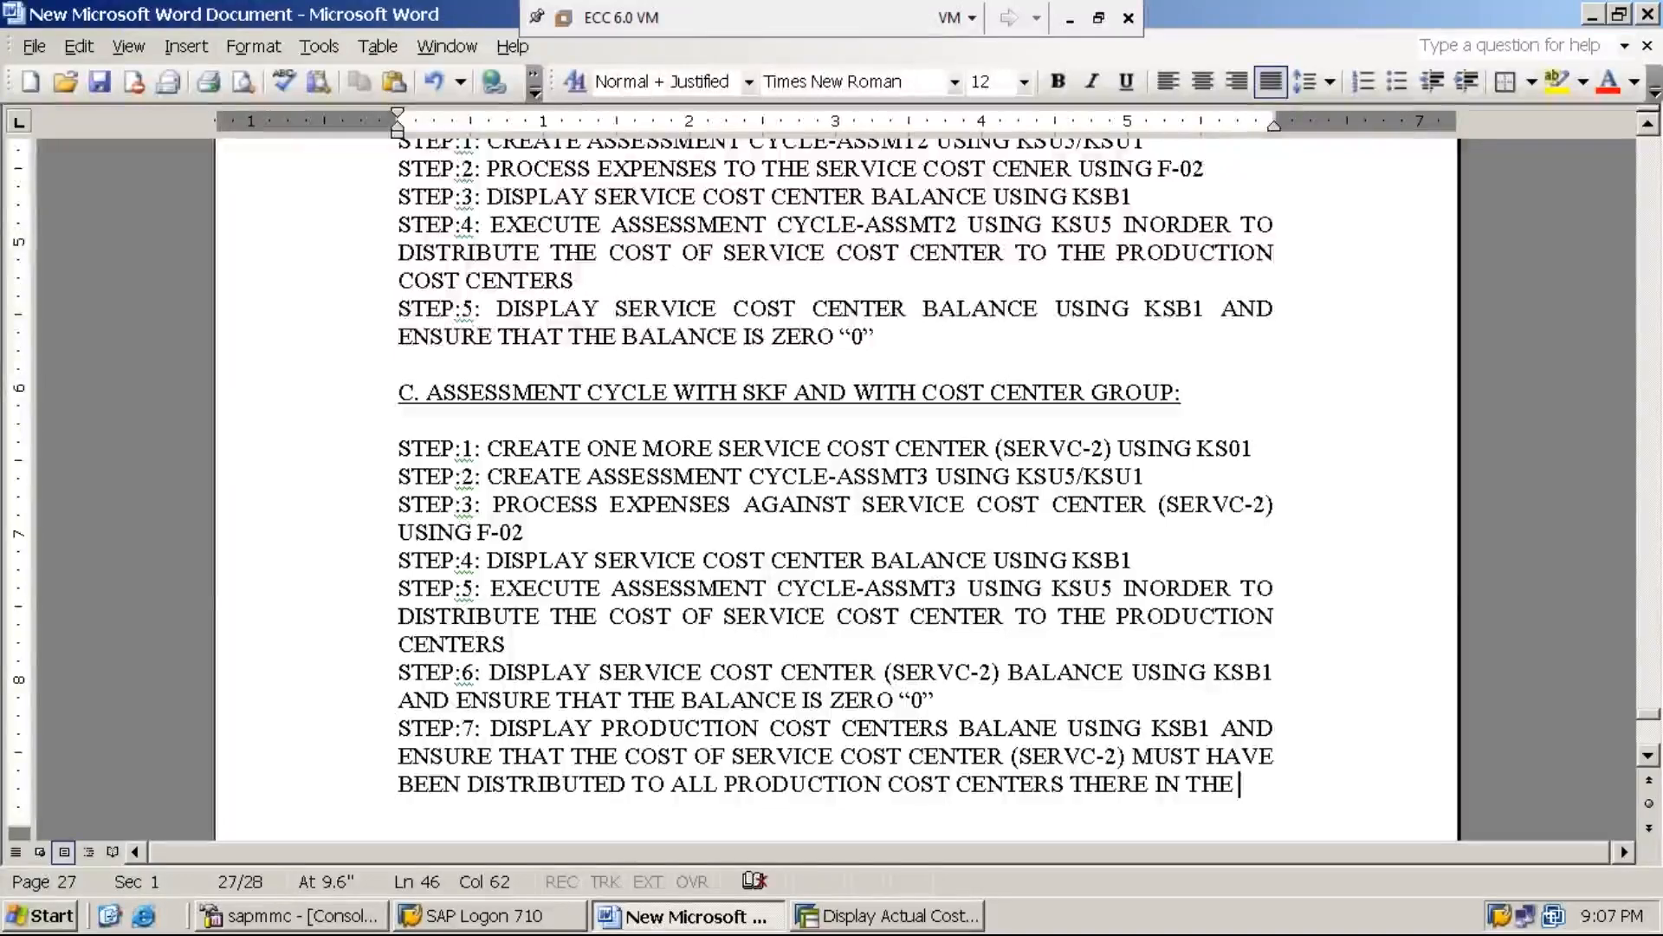
type("COST CE")
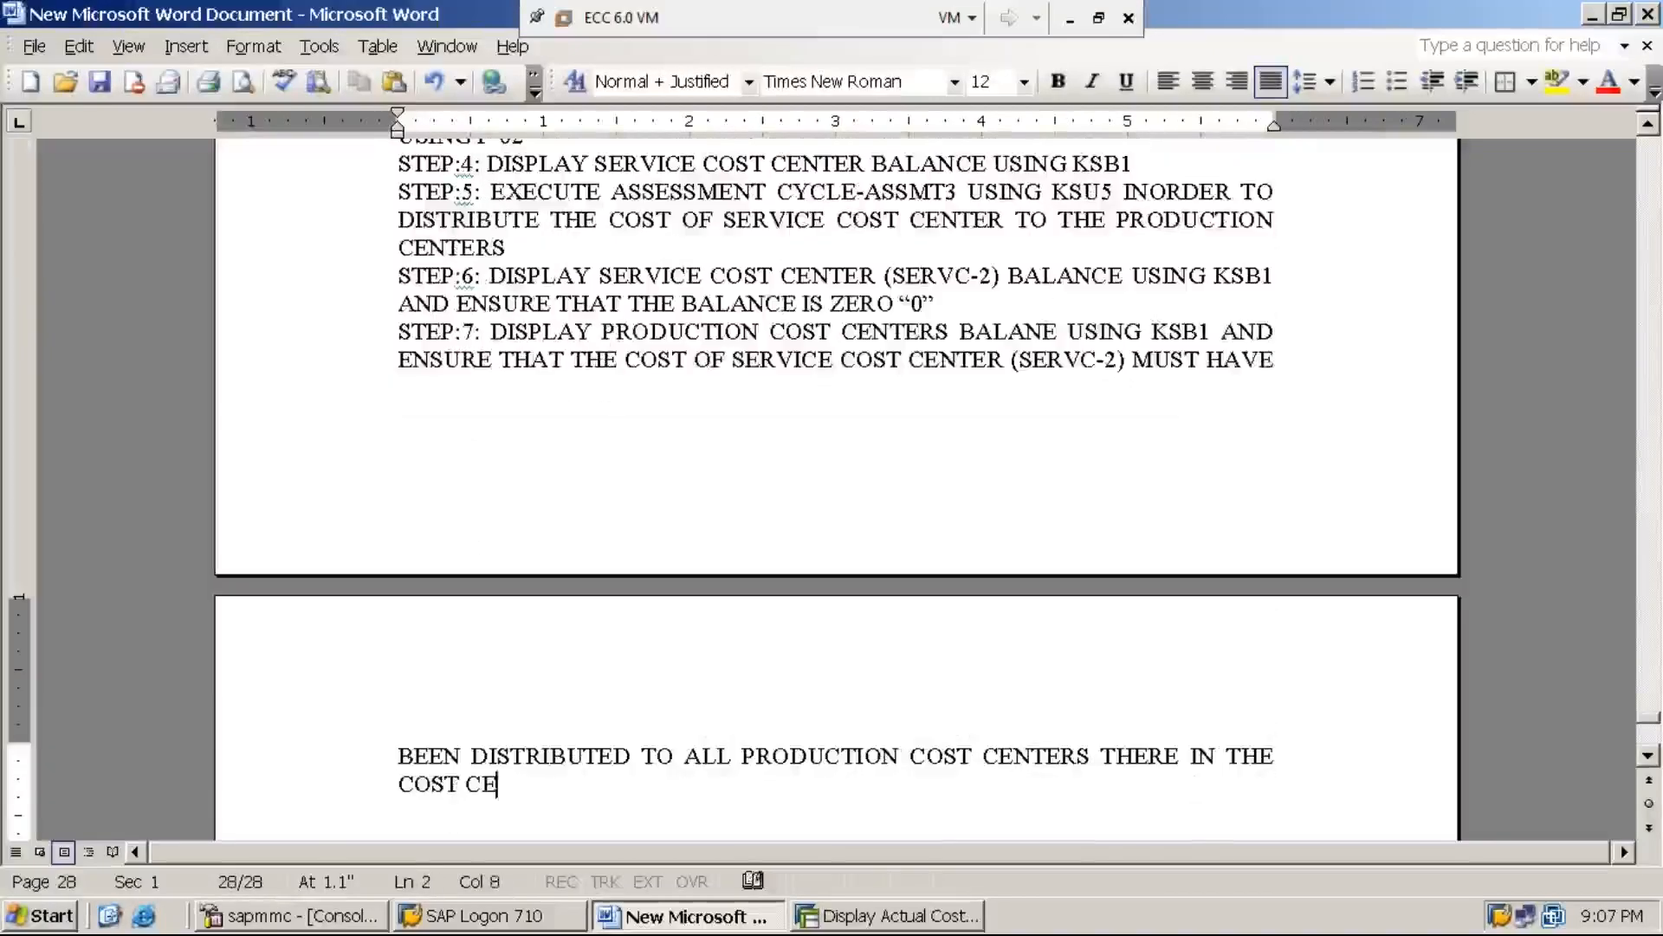
type("NTER GROUP")
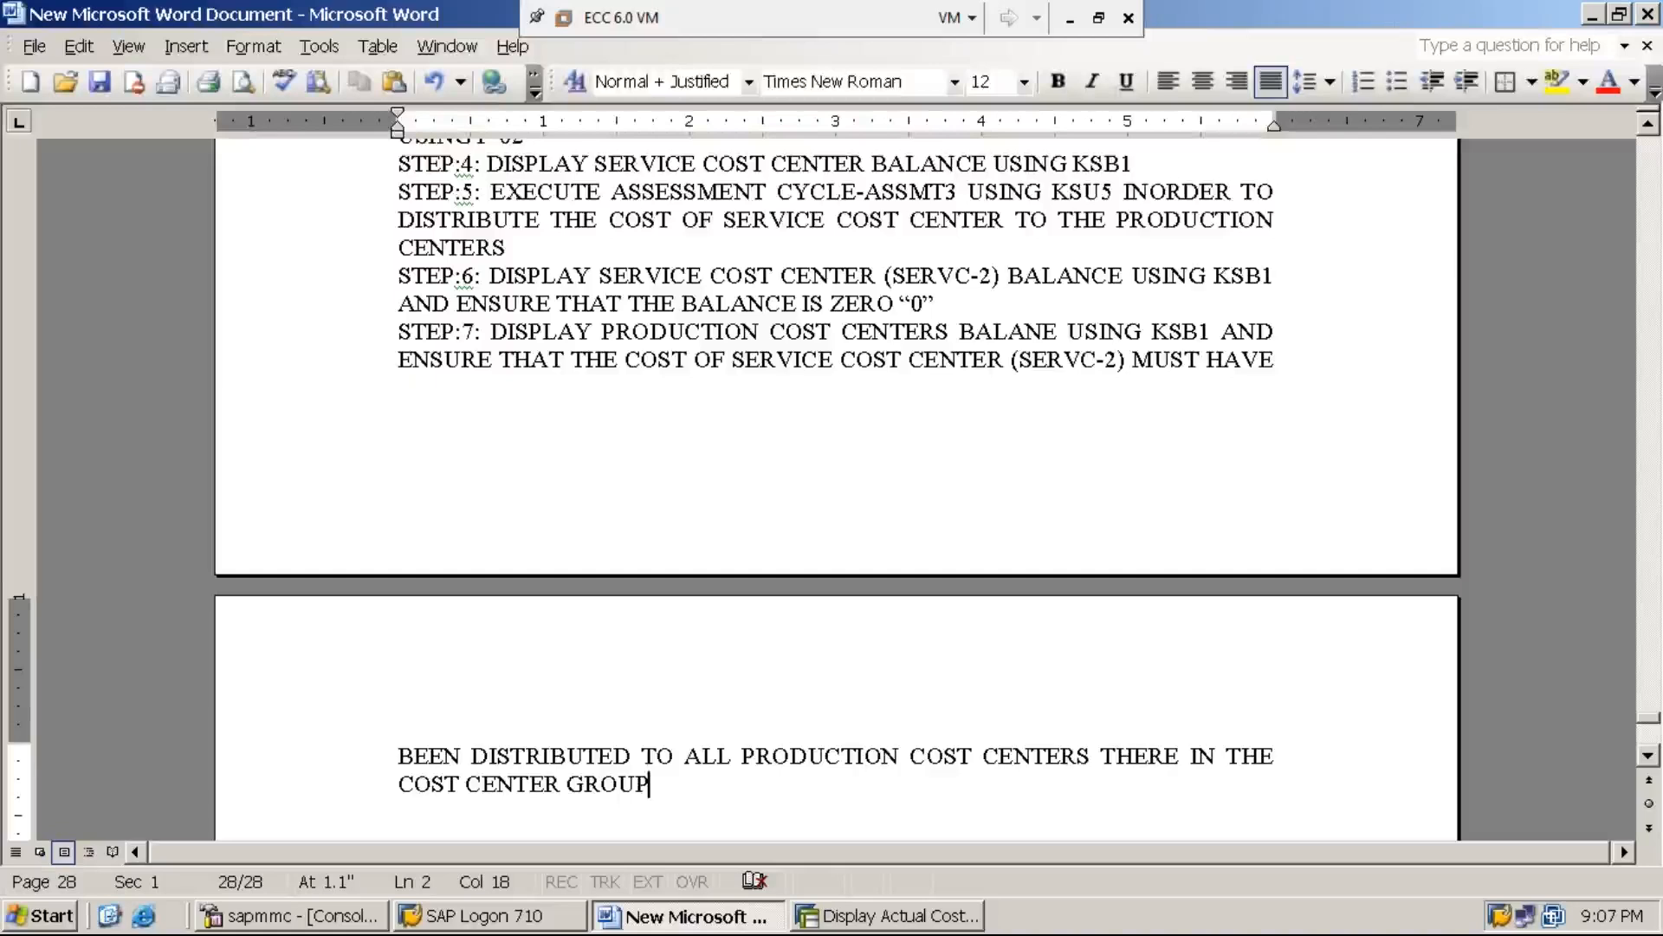
key("BackSpace")
key("BackSpace")
key("BackSpace")
key("BackSpace")
key("BackSpace")
key("BackSpace")
key("BackSpace")
key("BackSpace")
key("BackSpace")
key("BackSpace")
key("BackSpace")
key("BackSpace")
key("BackSpace")
key("BackSpace")
key("BackSpace")
key("BackSpace")
key("BackSpace")
key("BackSpace")
key("BackSpace")
key("BackSpace")
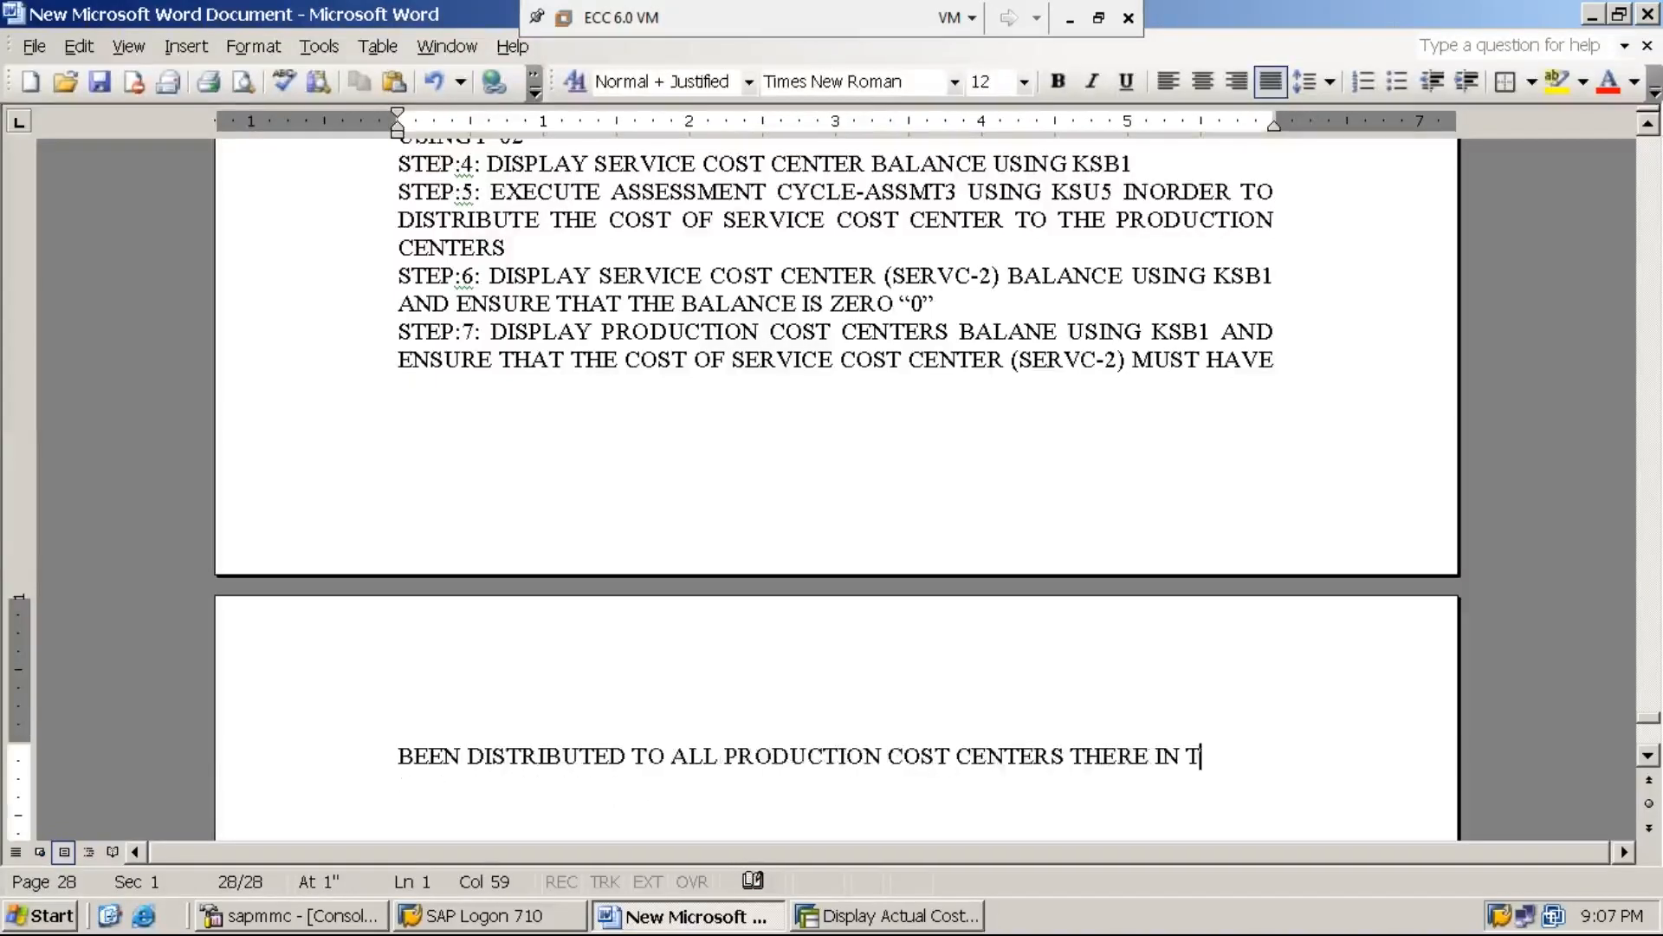
key("BackSpace")
key("BackSpace")
key("BackSpace")
key("BackSpace")
key("BackSpace")
key("BackSpace")
key("BackSpace")
key("BackSpace")
key("BackSpace")
key("BackSpace")
key("BackSpace")
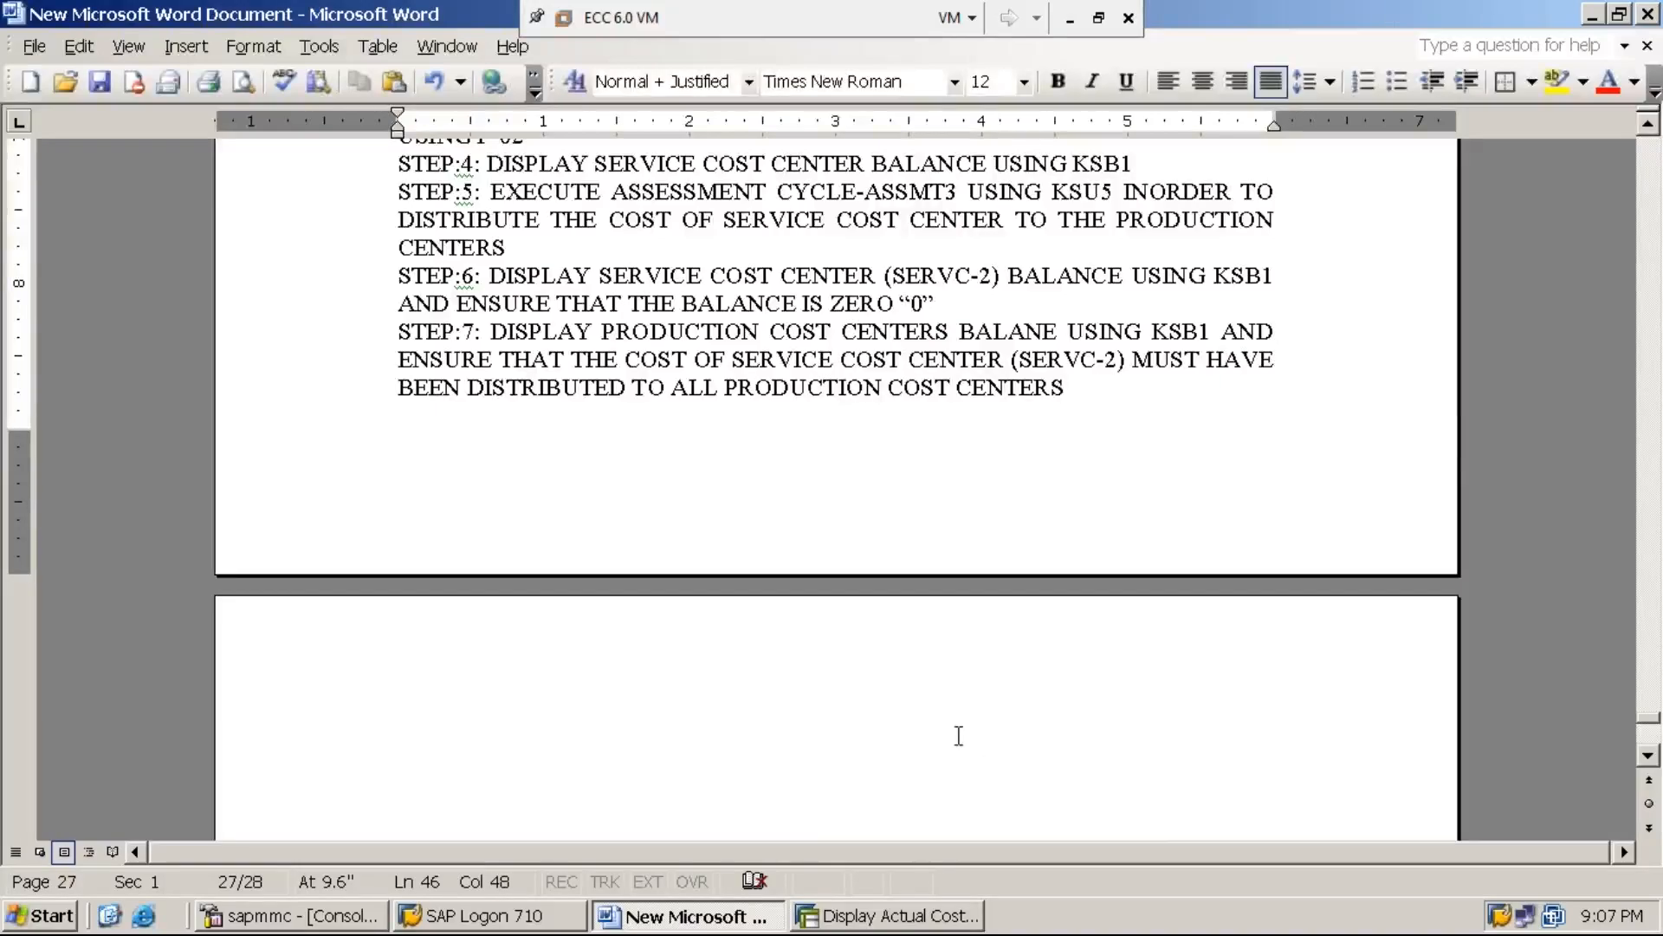
Switch to SAP, leave the SERVC-2 line item report and open transaction KSB1
left_click(893, 916)
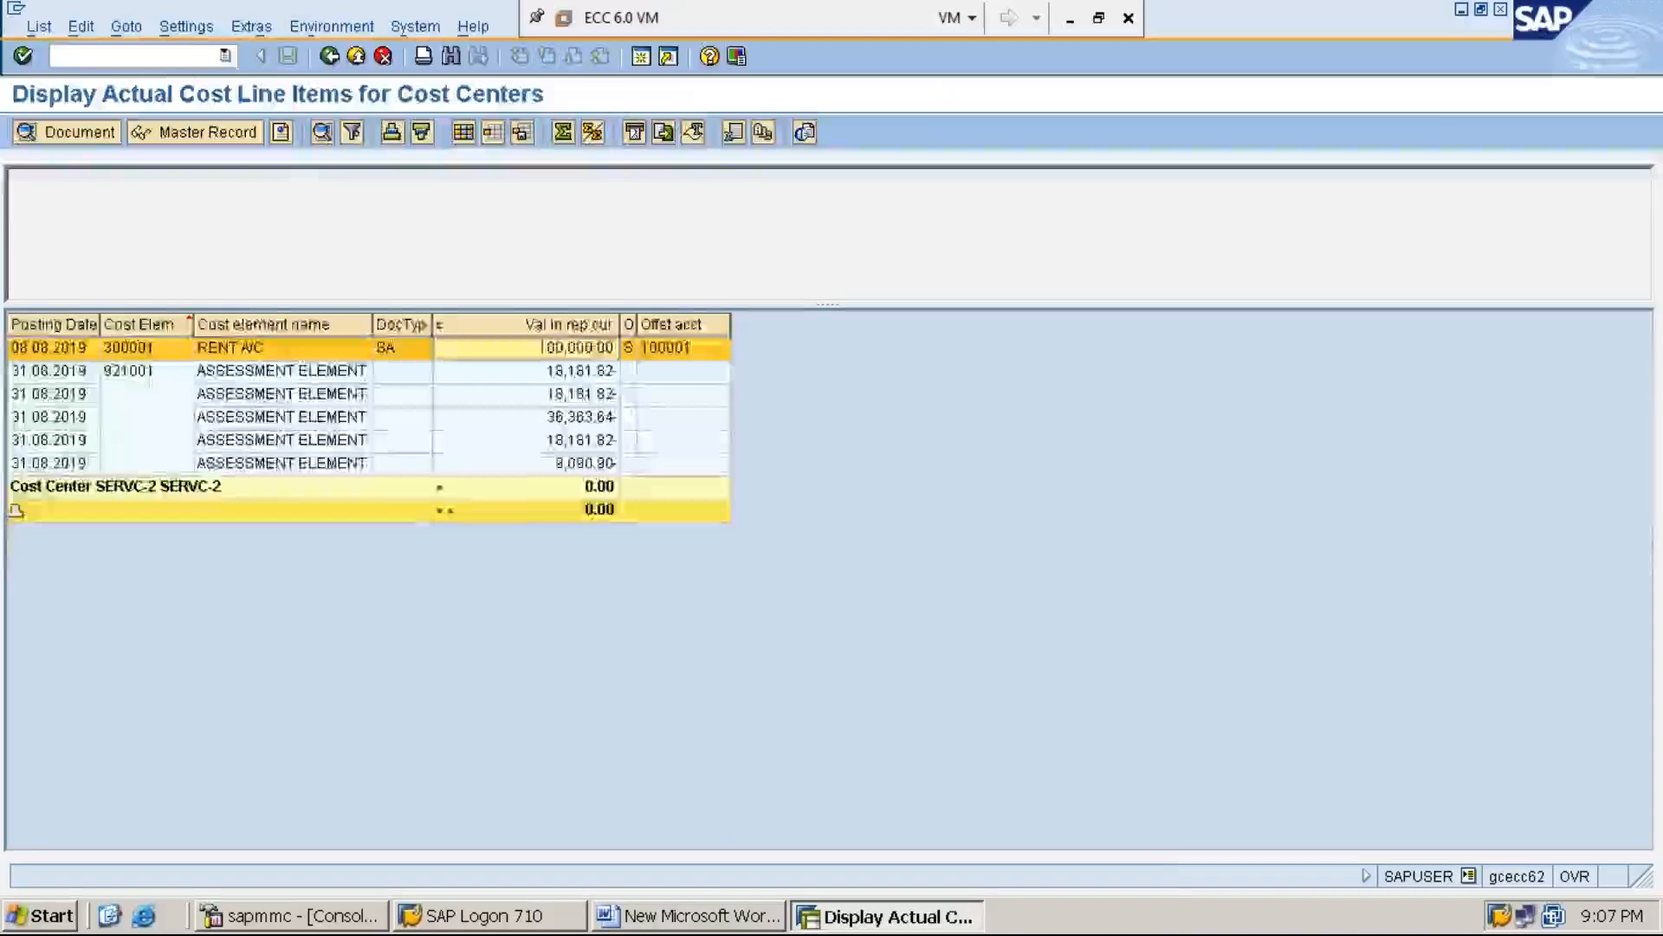
key("shift+F3")
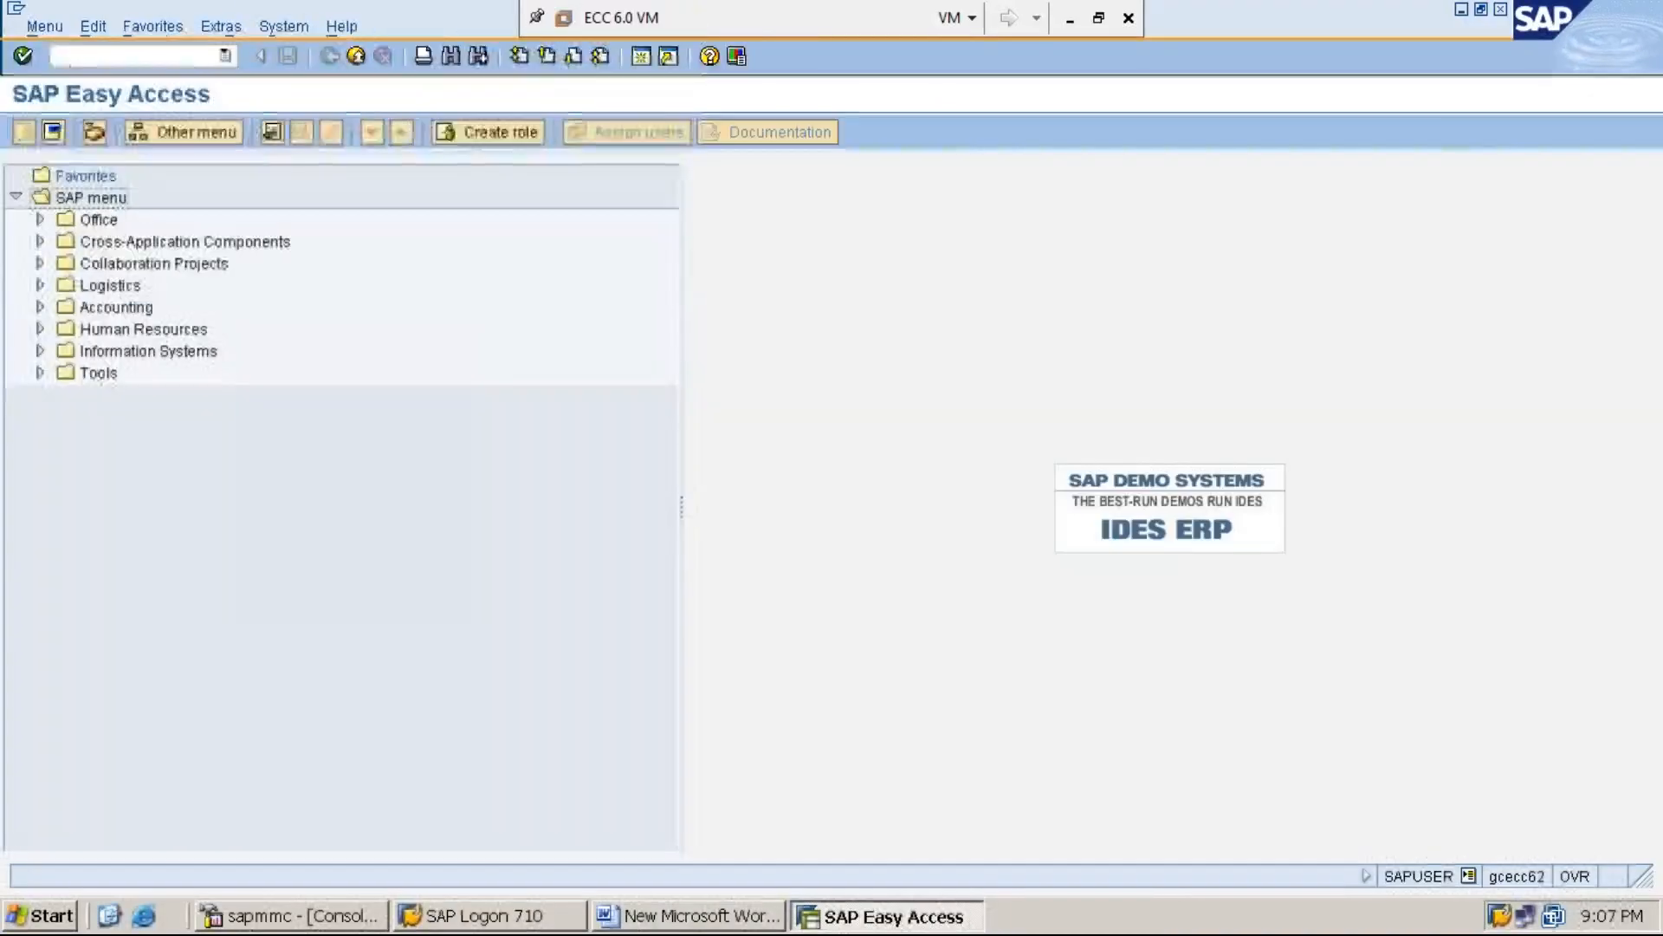
type("KSB")
type("1")
key("BackSpace")
type("B1")
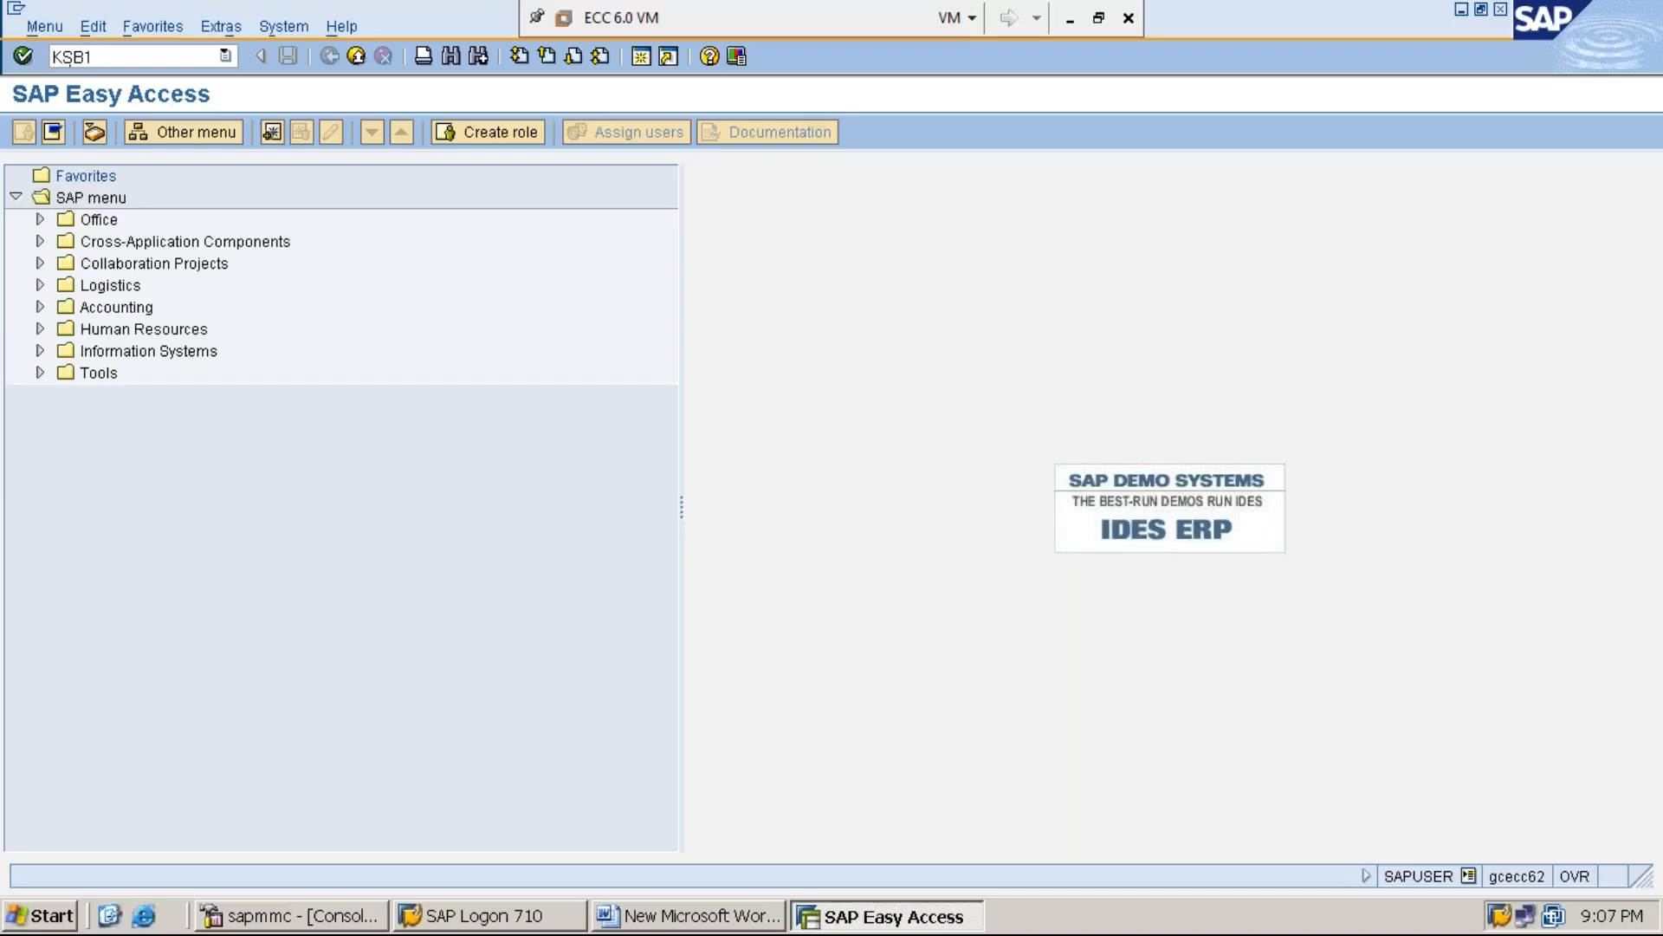
key("Return")
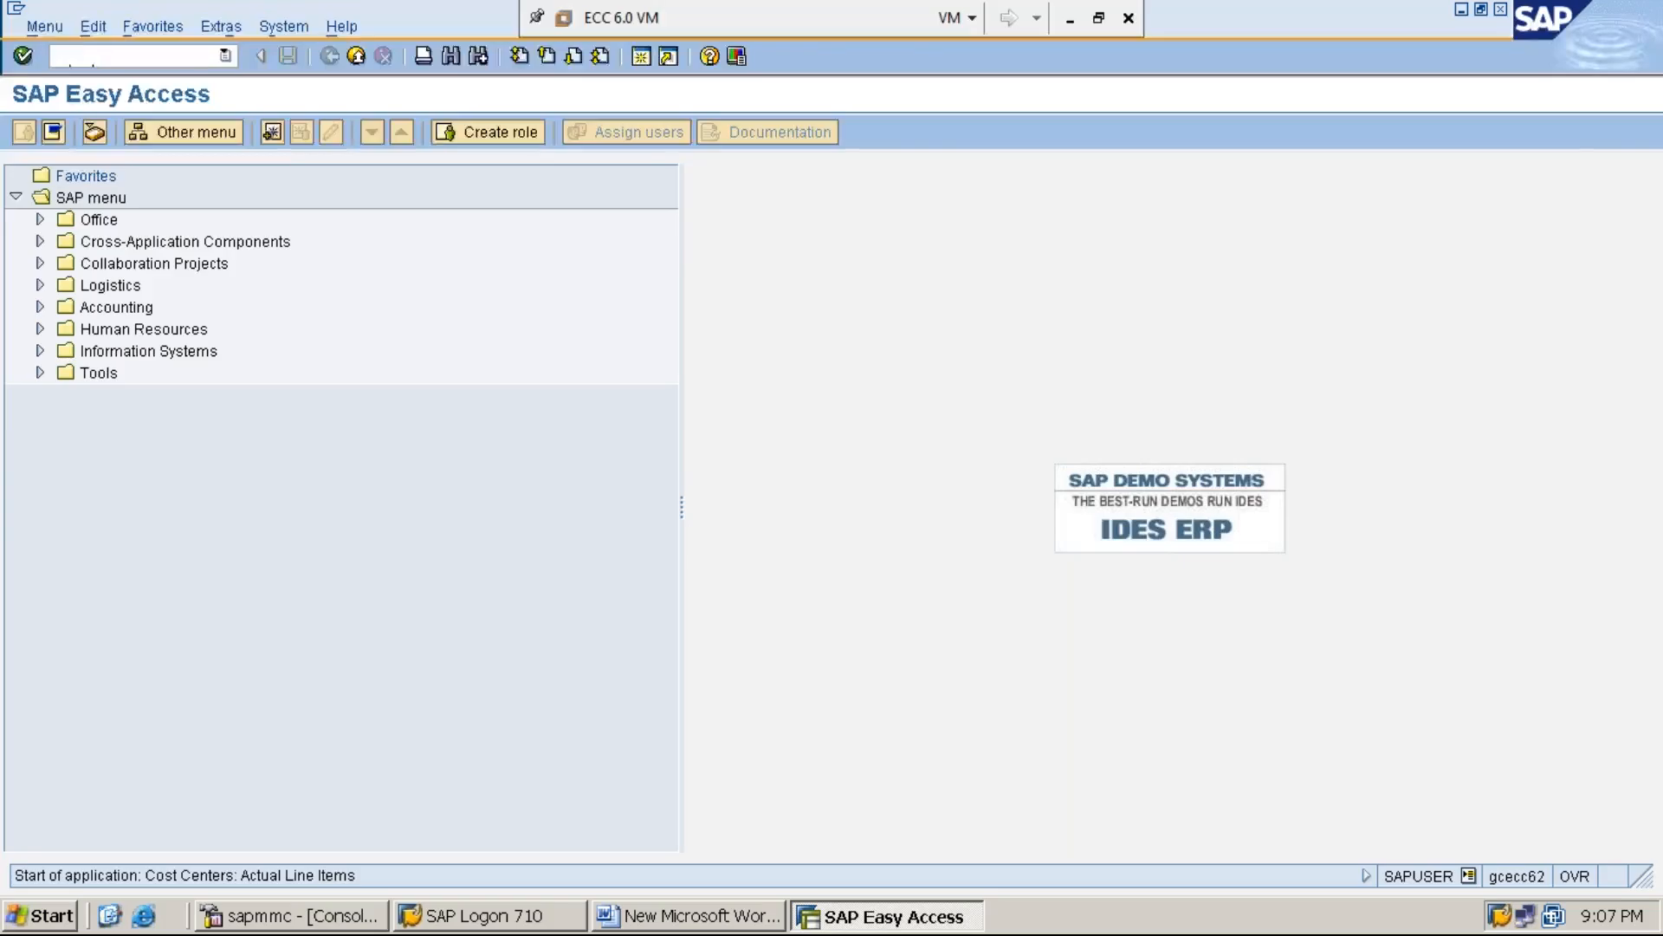
Clear the cost center selection and display the actual cost line items for cost center group RECEIVERS3
double_click(320, 175)
key("BackSpace")
left_click(334, 227)
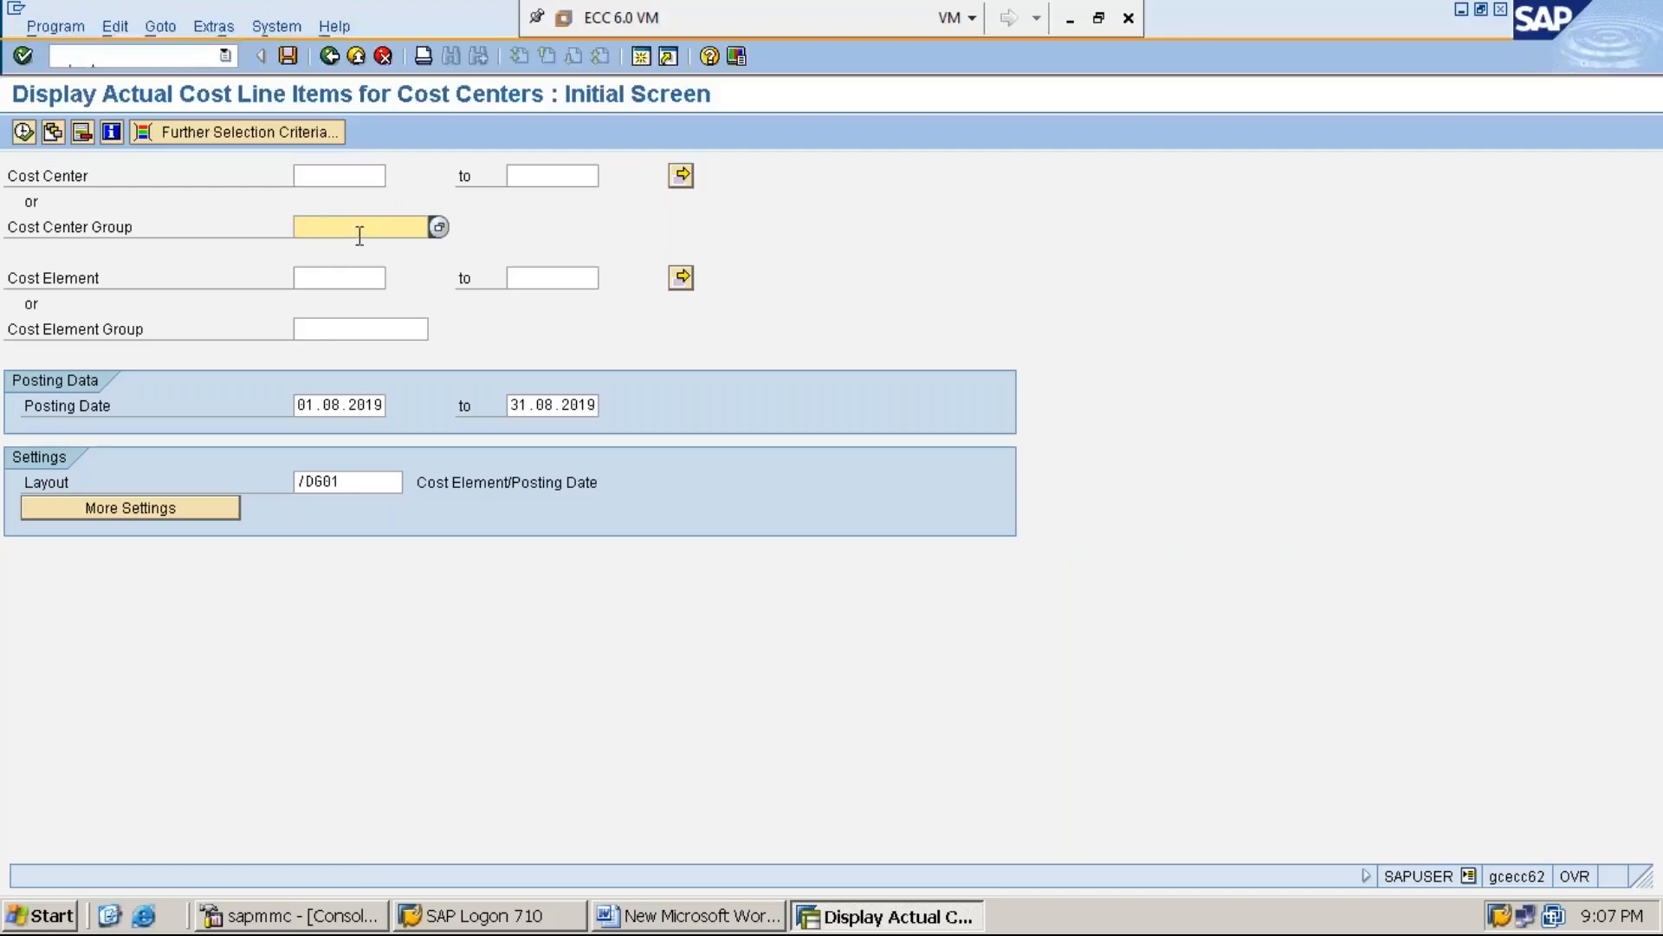
type("R")
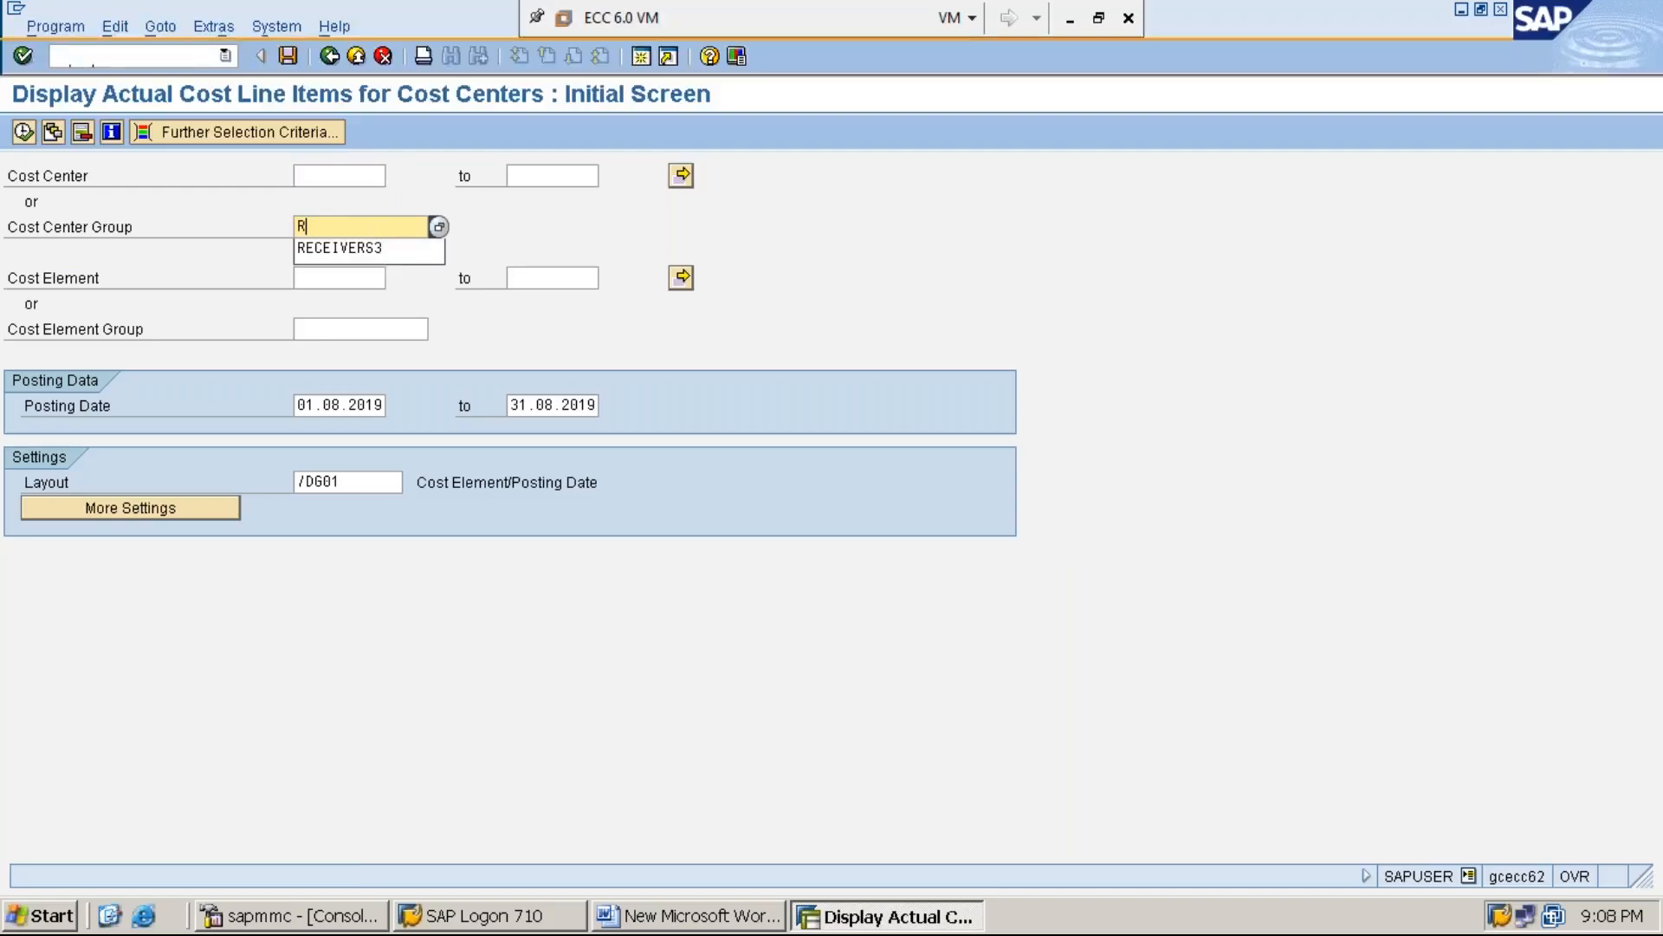
left_click(377, 251)
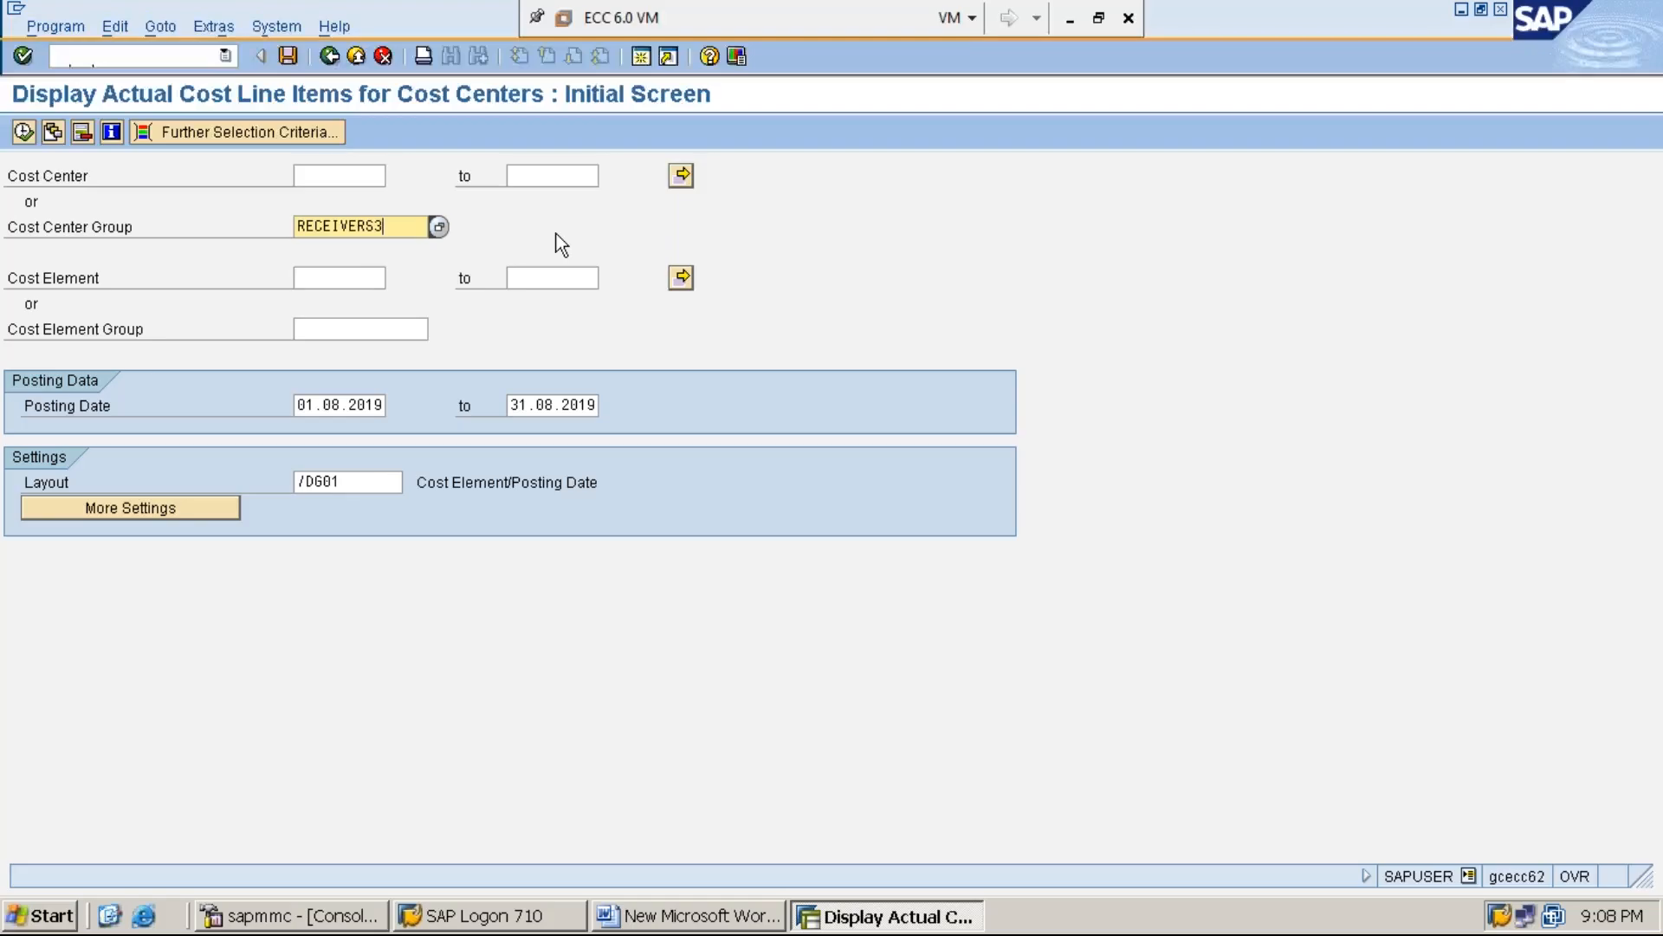
left_click(25, 134)
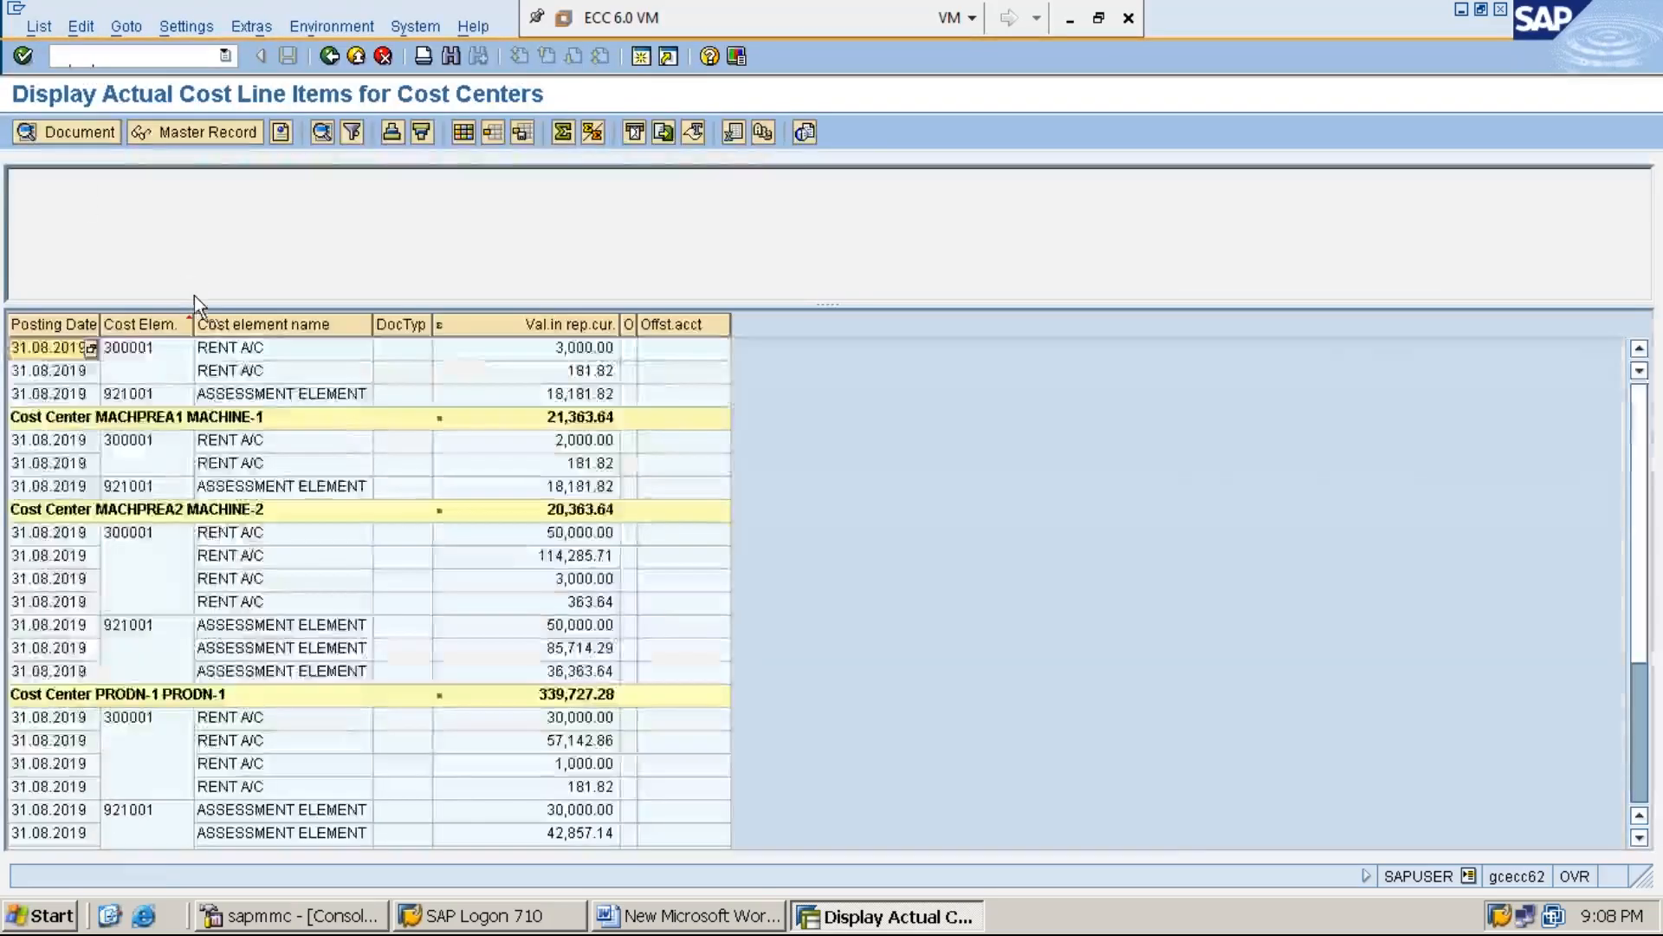
Check the last assessment element line of MACHPREA1, MACHPREA2, PRODN-1, PRODN-2 and PRODN-3, and switch back to the Word document
left_click(289, 394)
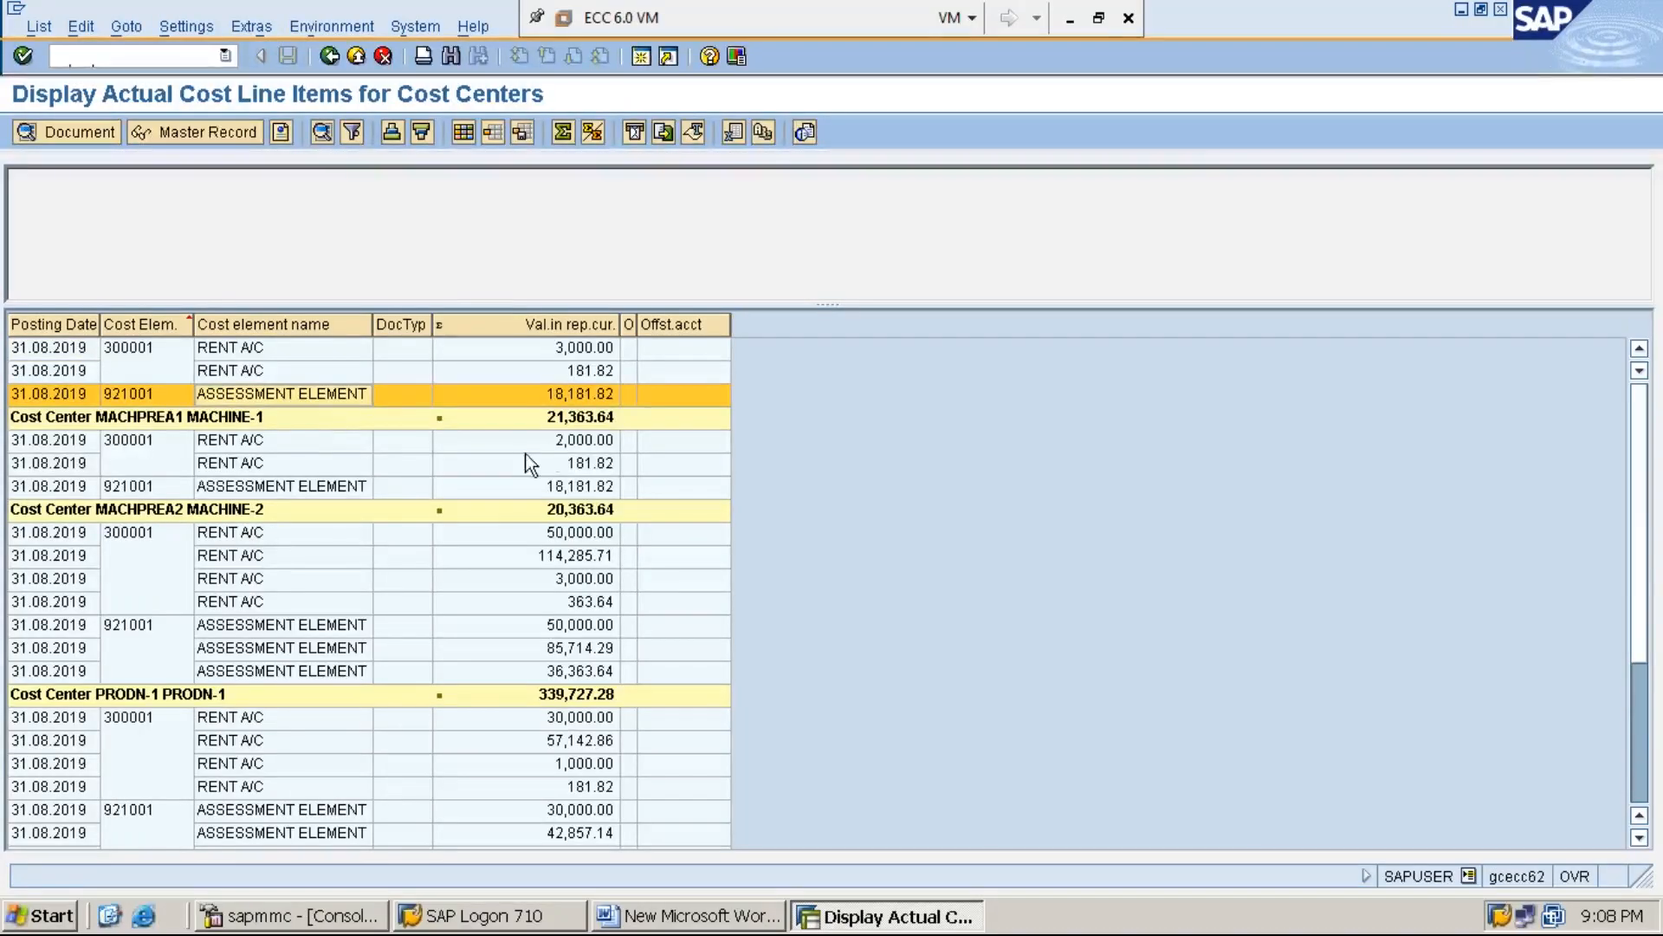
left_click(527, 489)
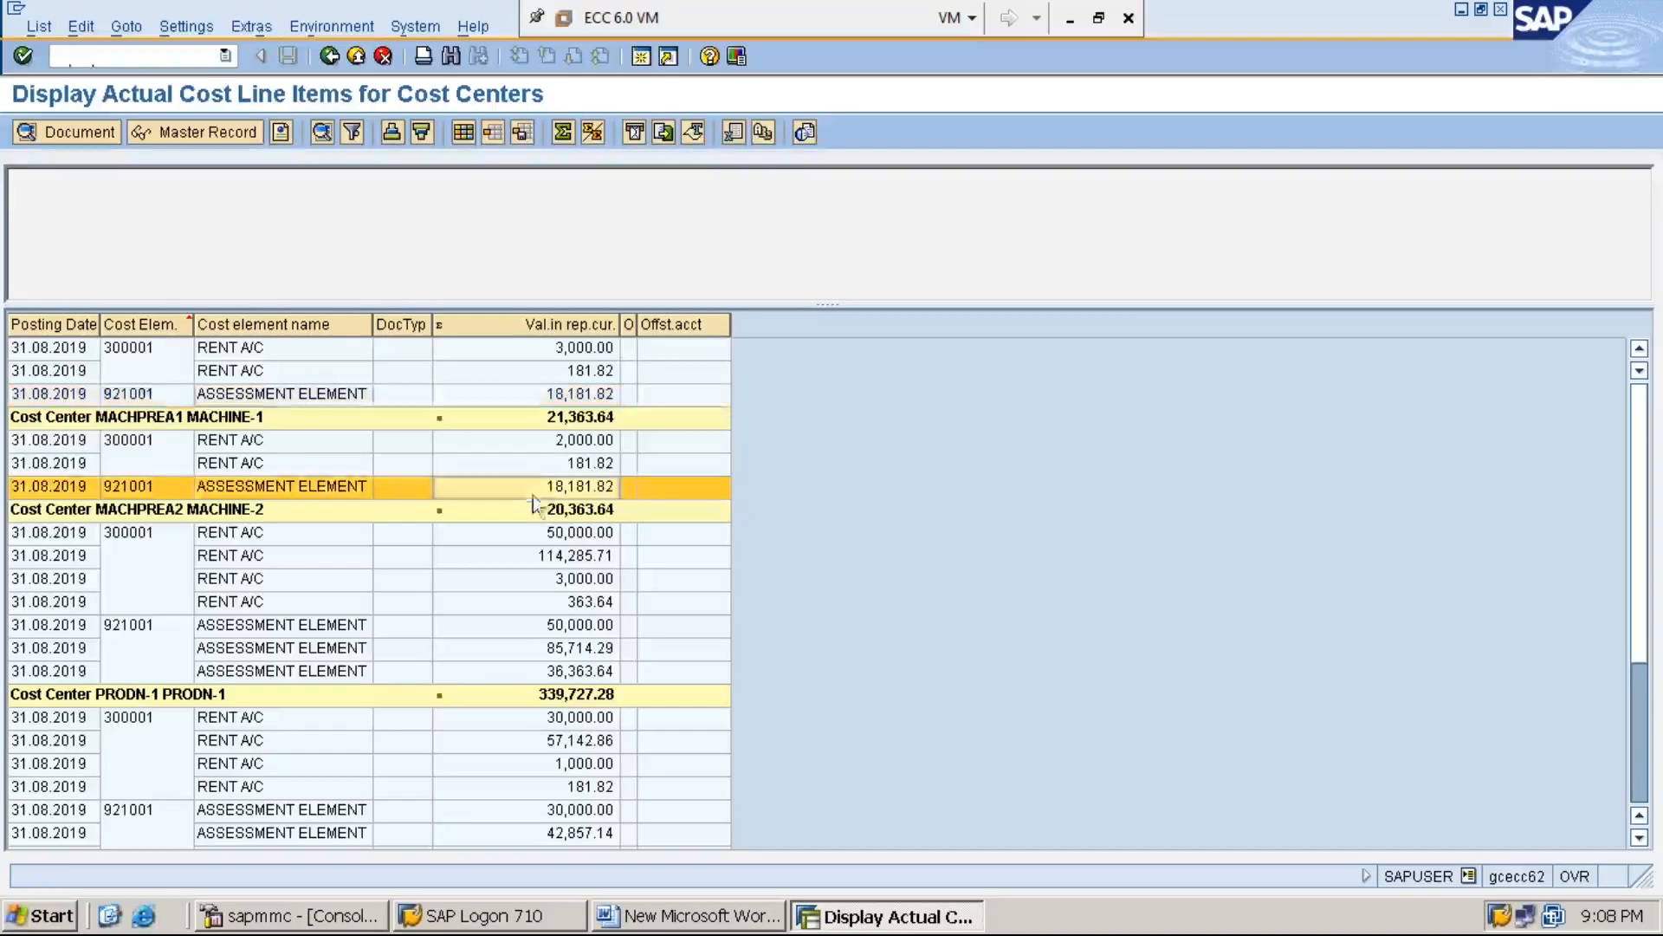
left_click(527, 676)
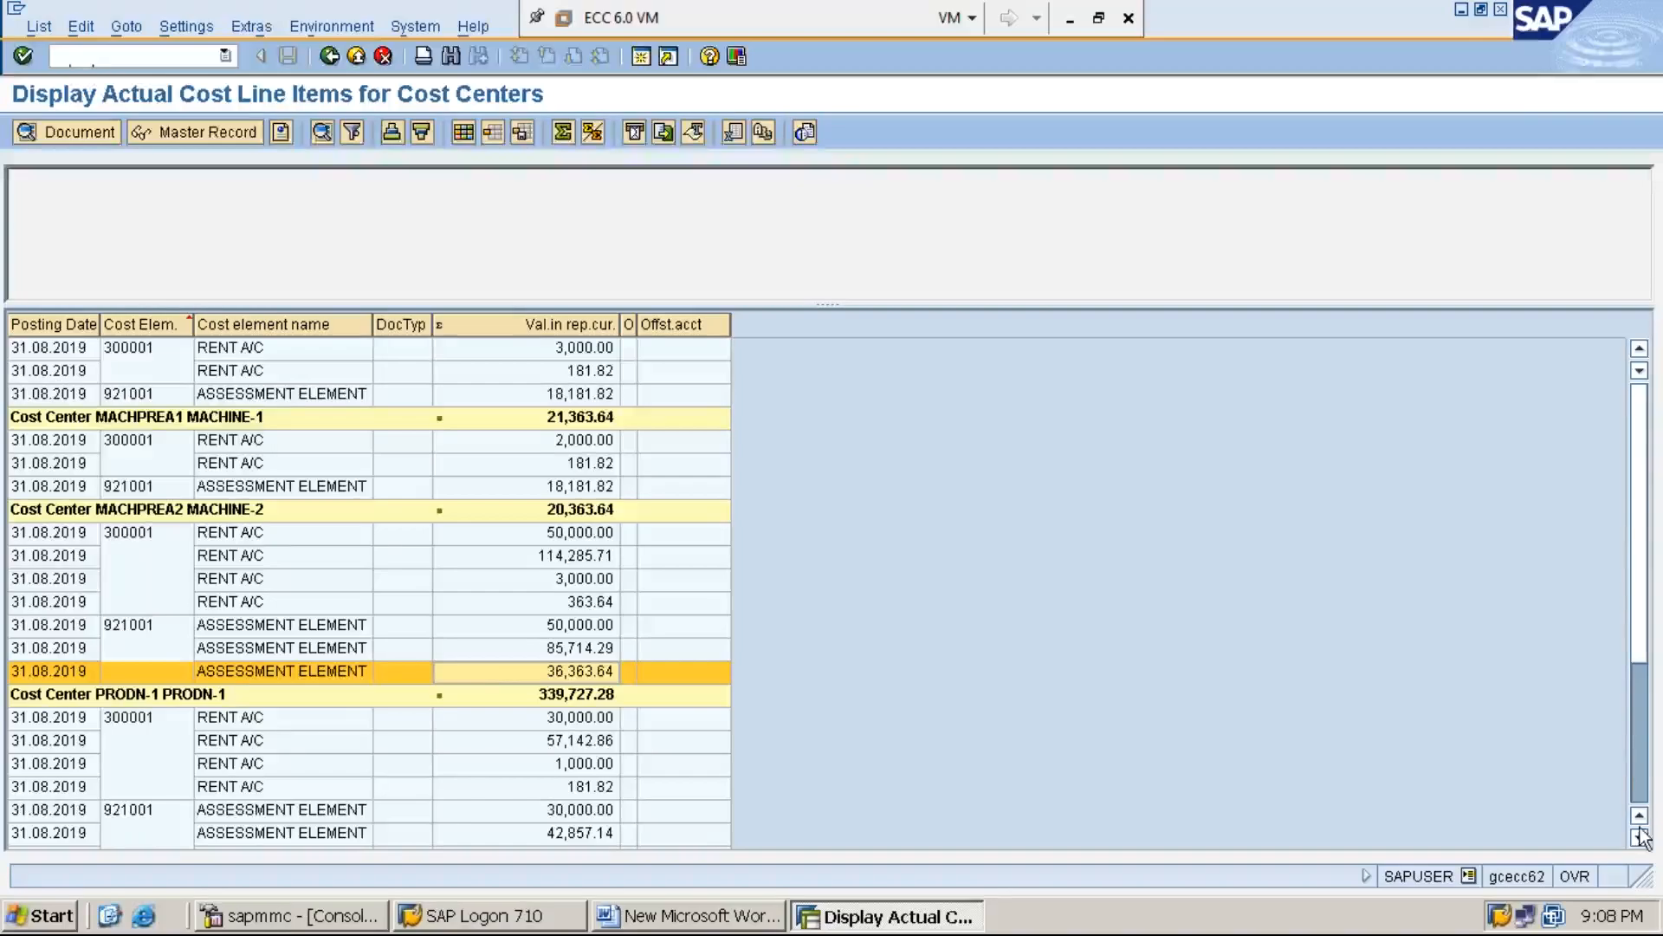
scroll(1640, 839, "down", 3)
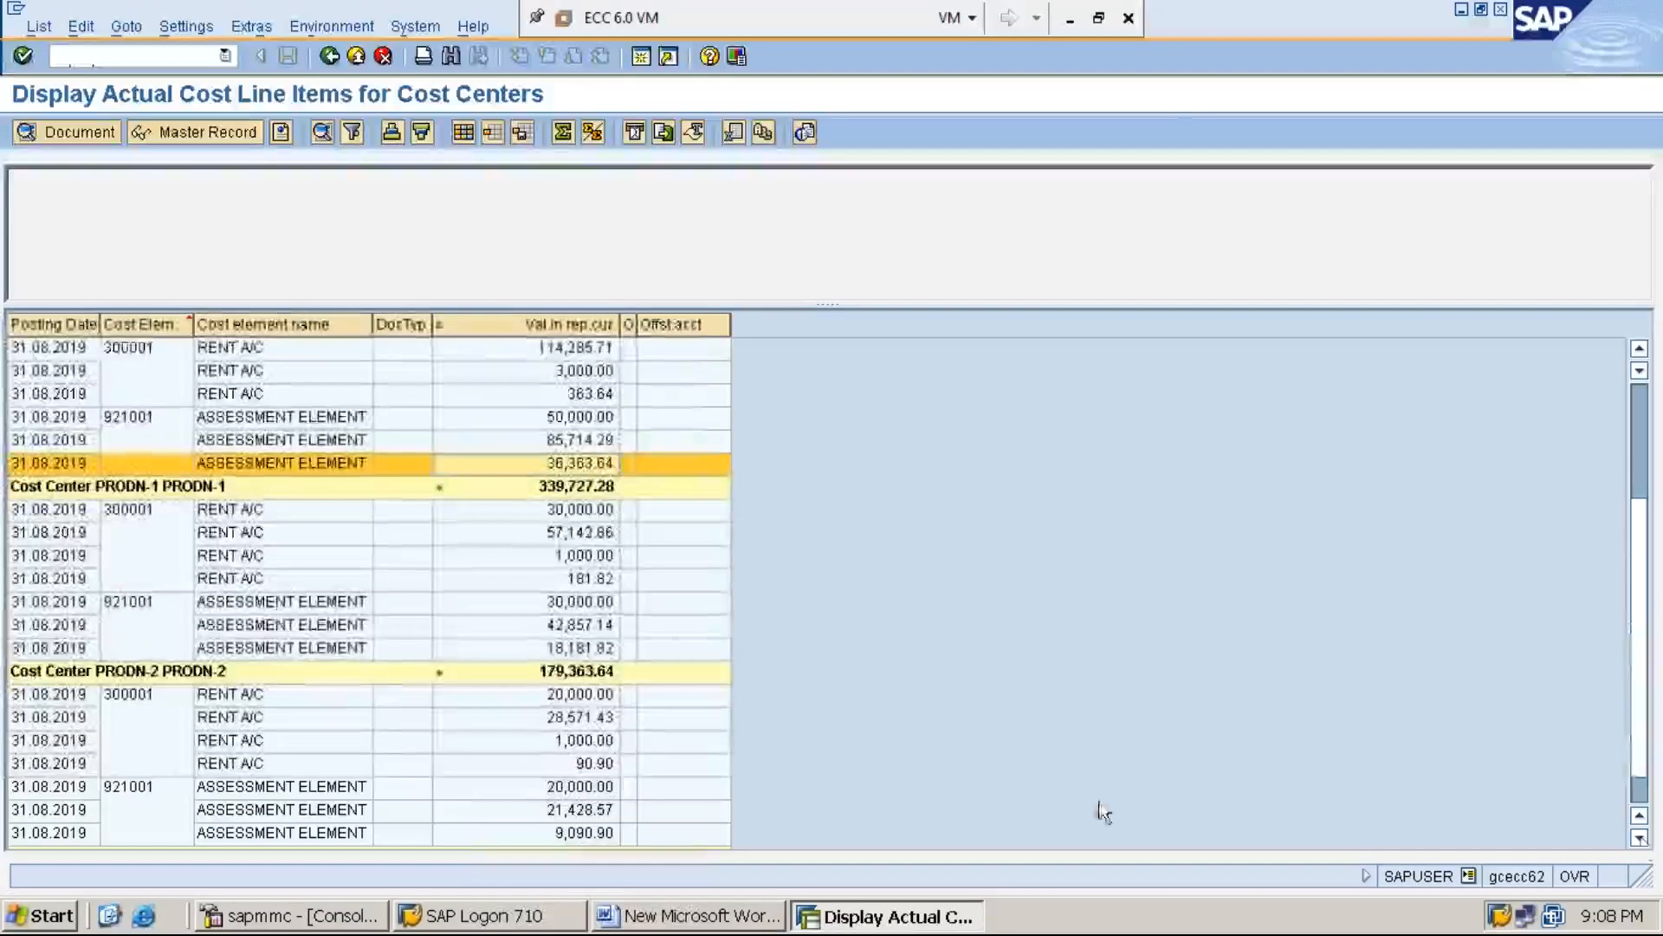
left_click(589, 650)
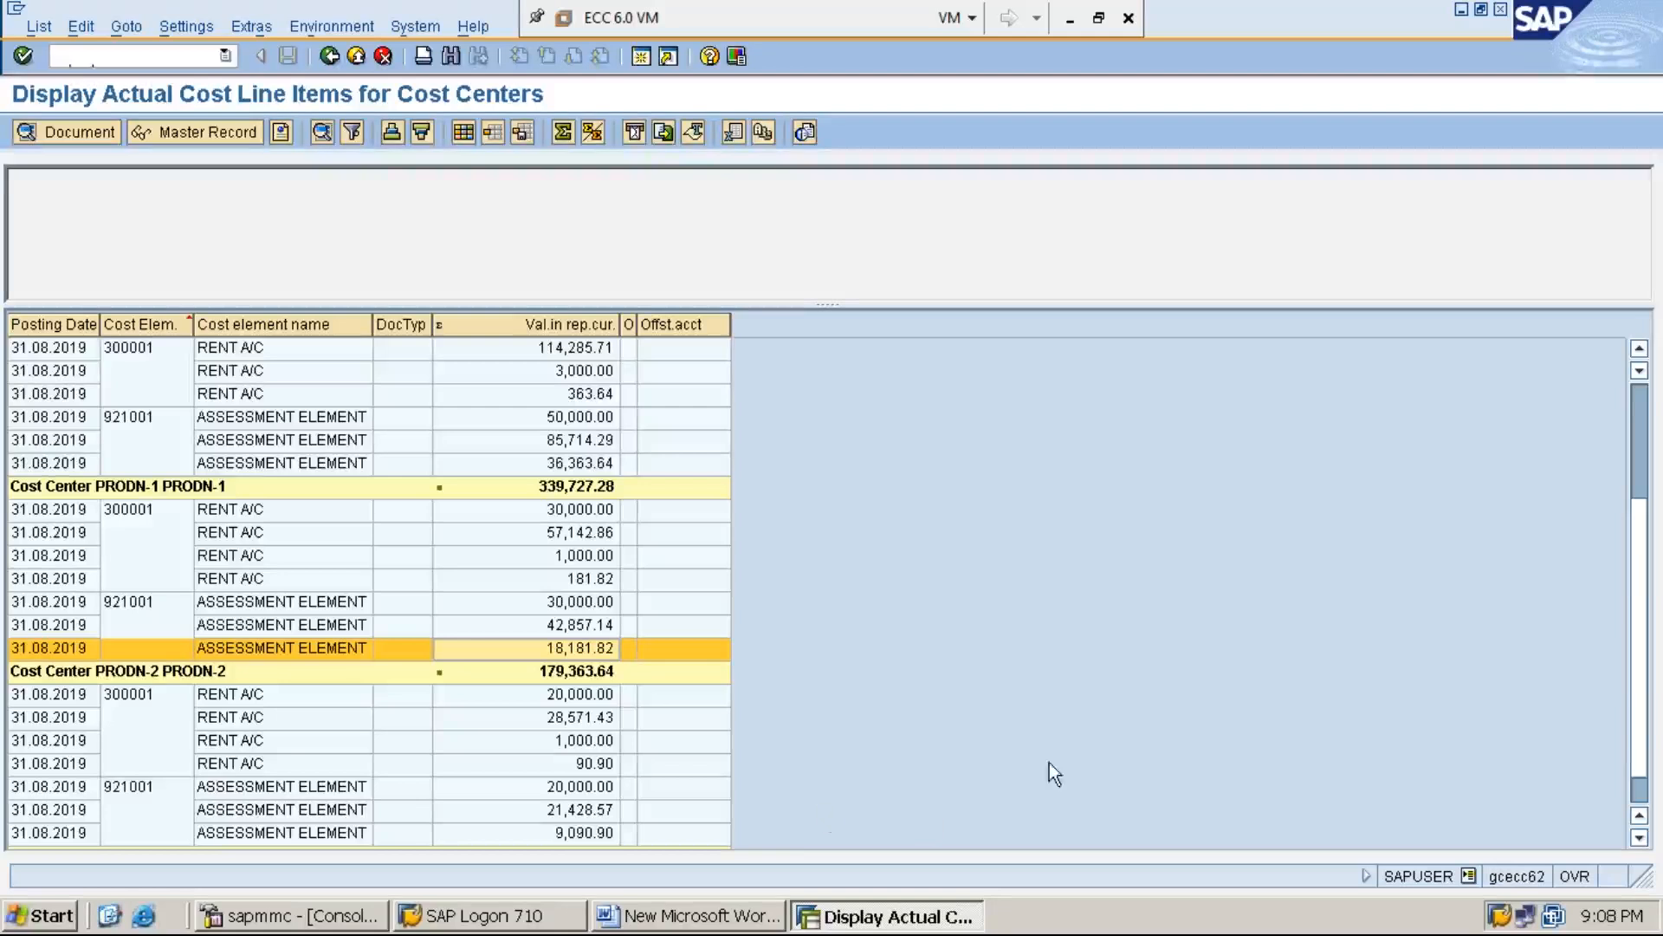
left_click(1640, 838)
left_click(1640, 838)
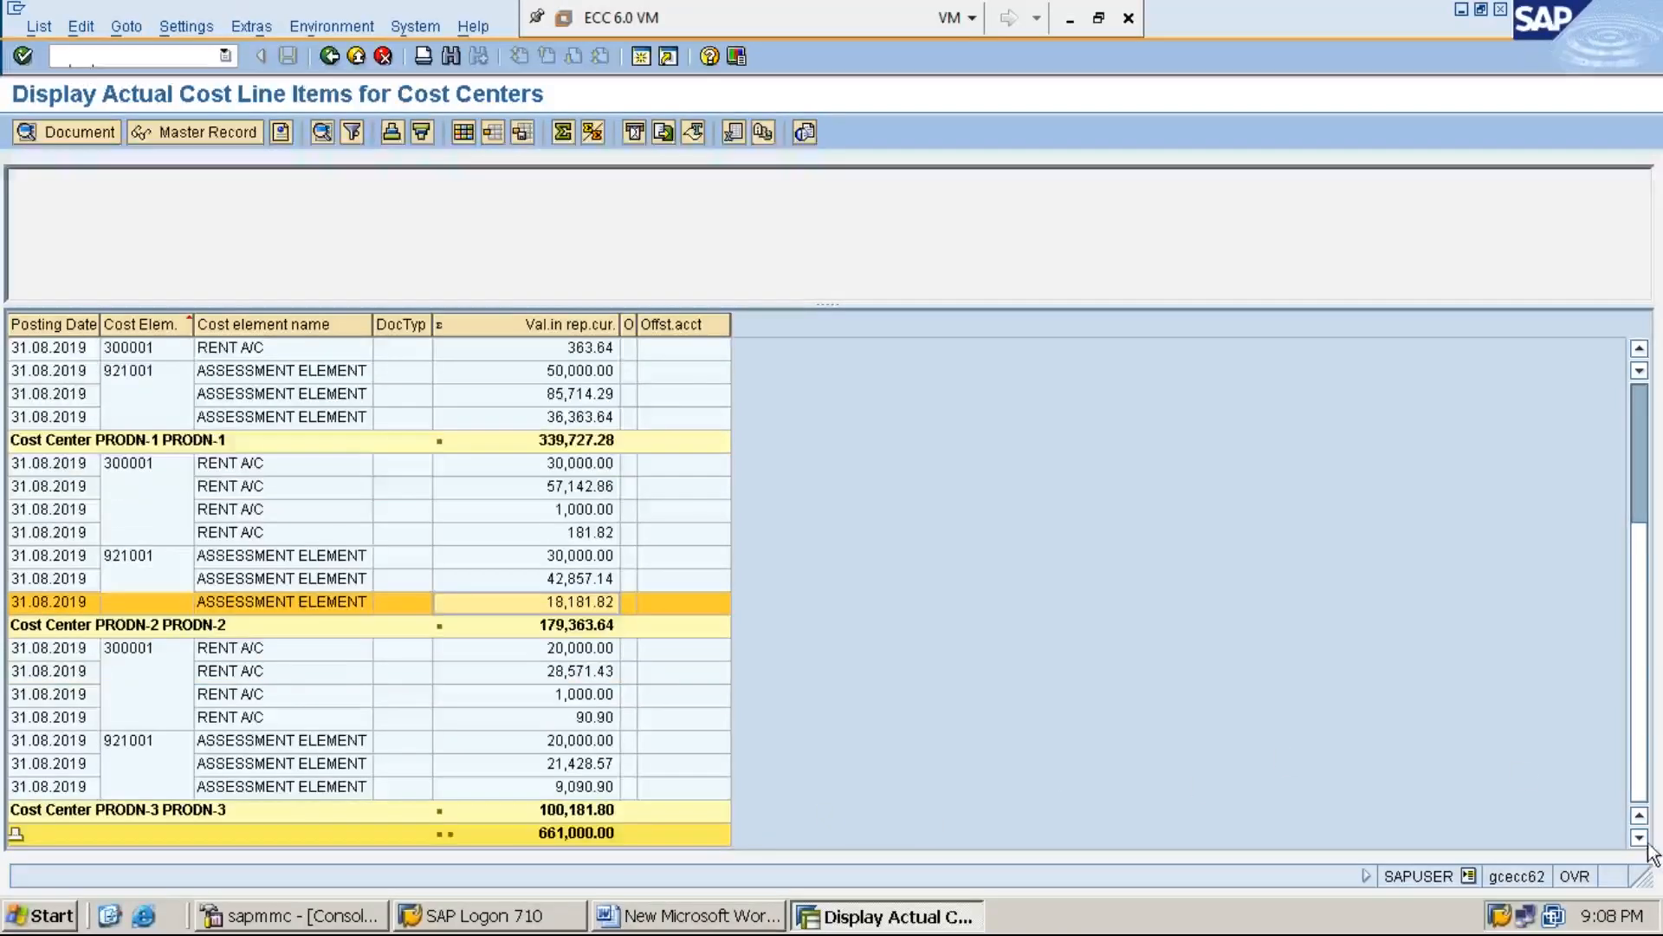
left_click(585, 787)
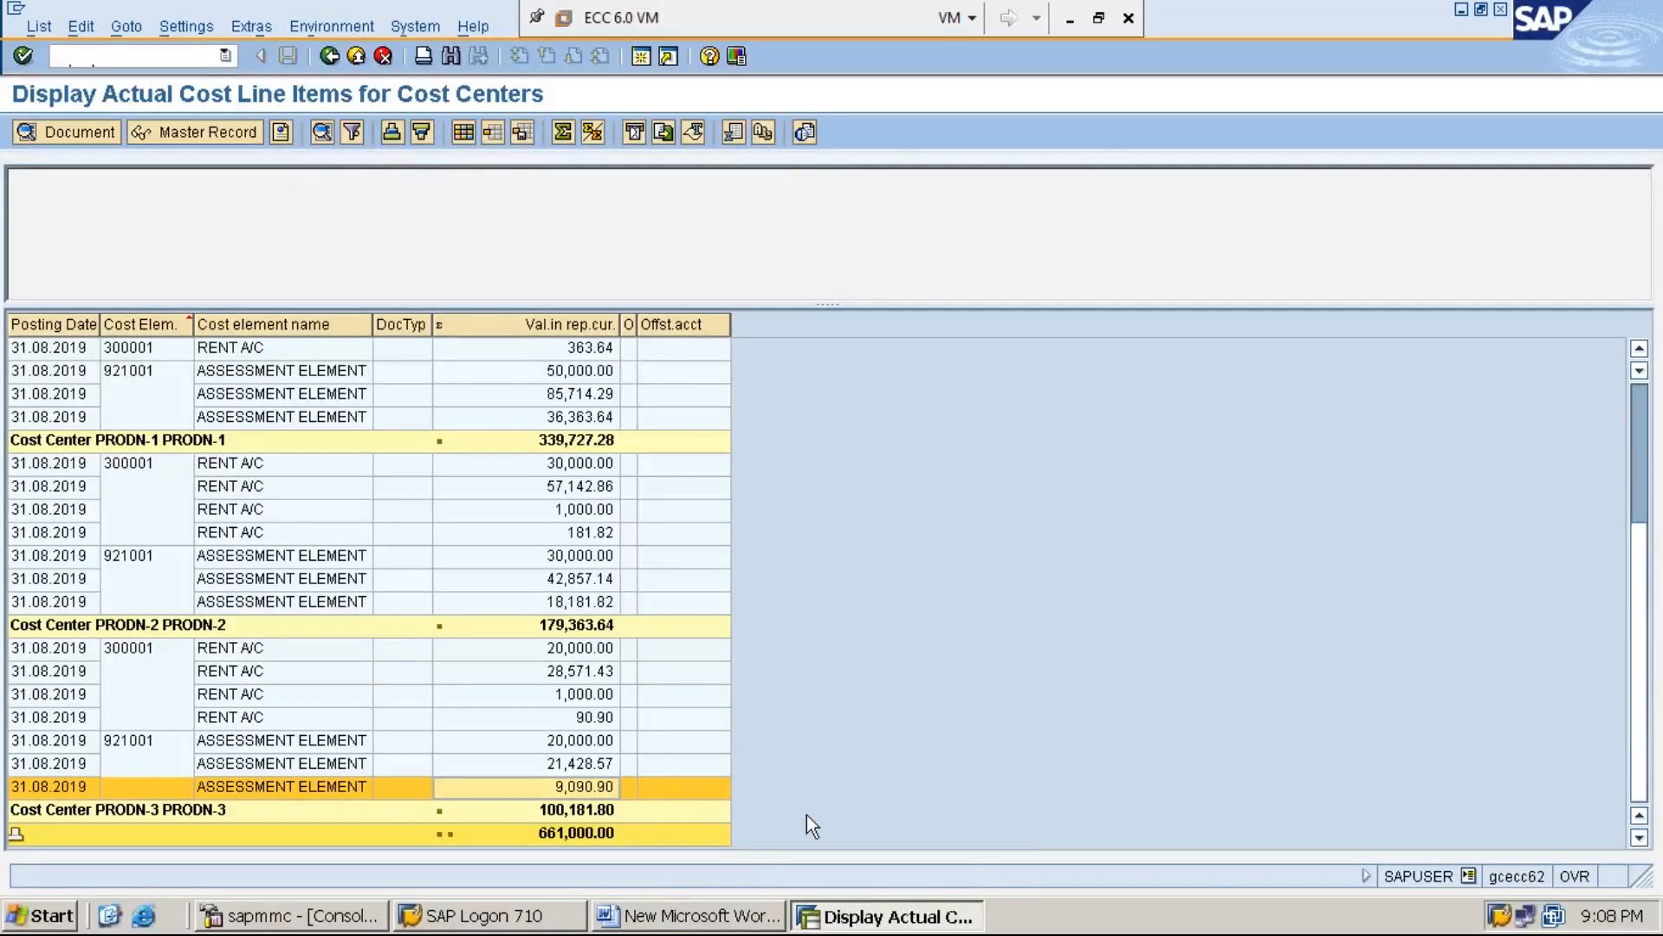
left_click(729, 919)
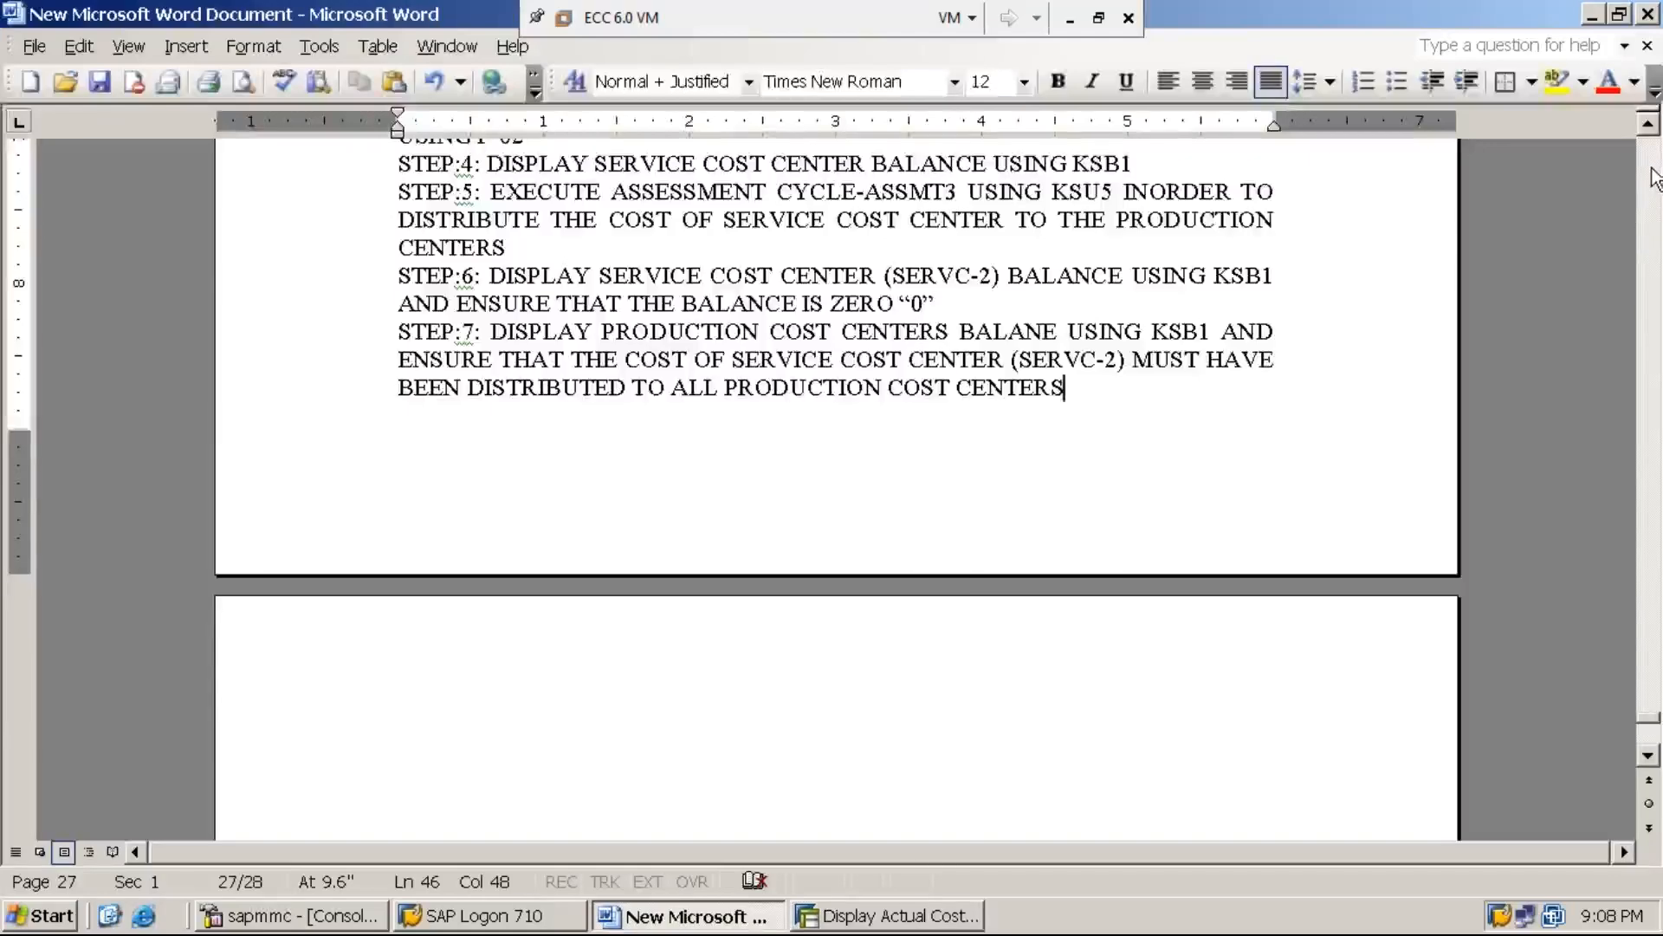
Copy the section C assessment cycle heading to the start of the blank page 28
left_click(1649, 124)
left_click(1652, 126)
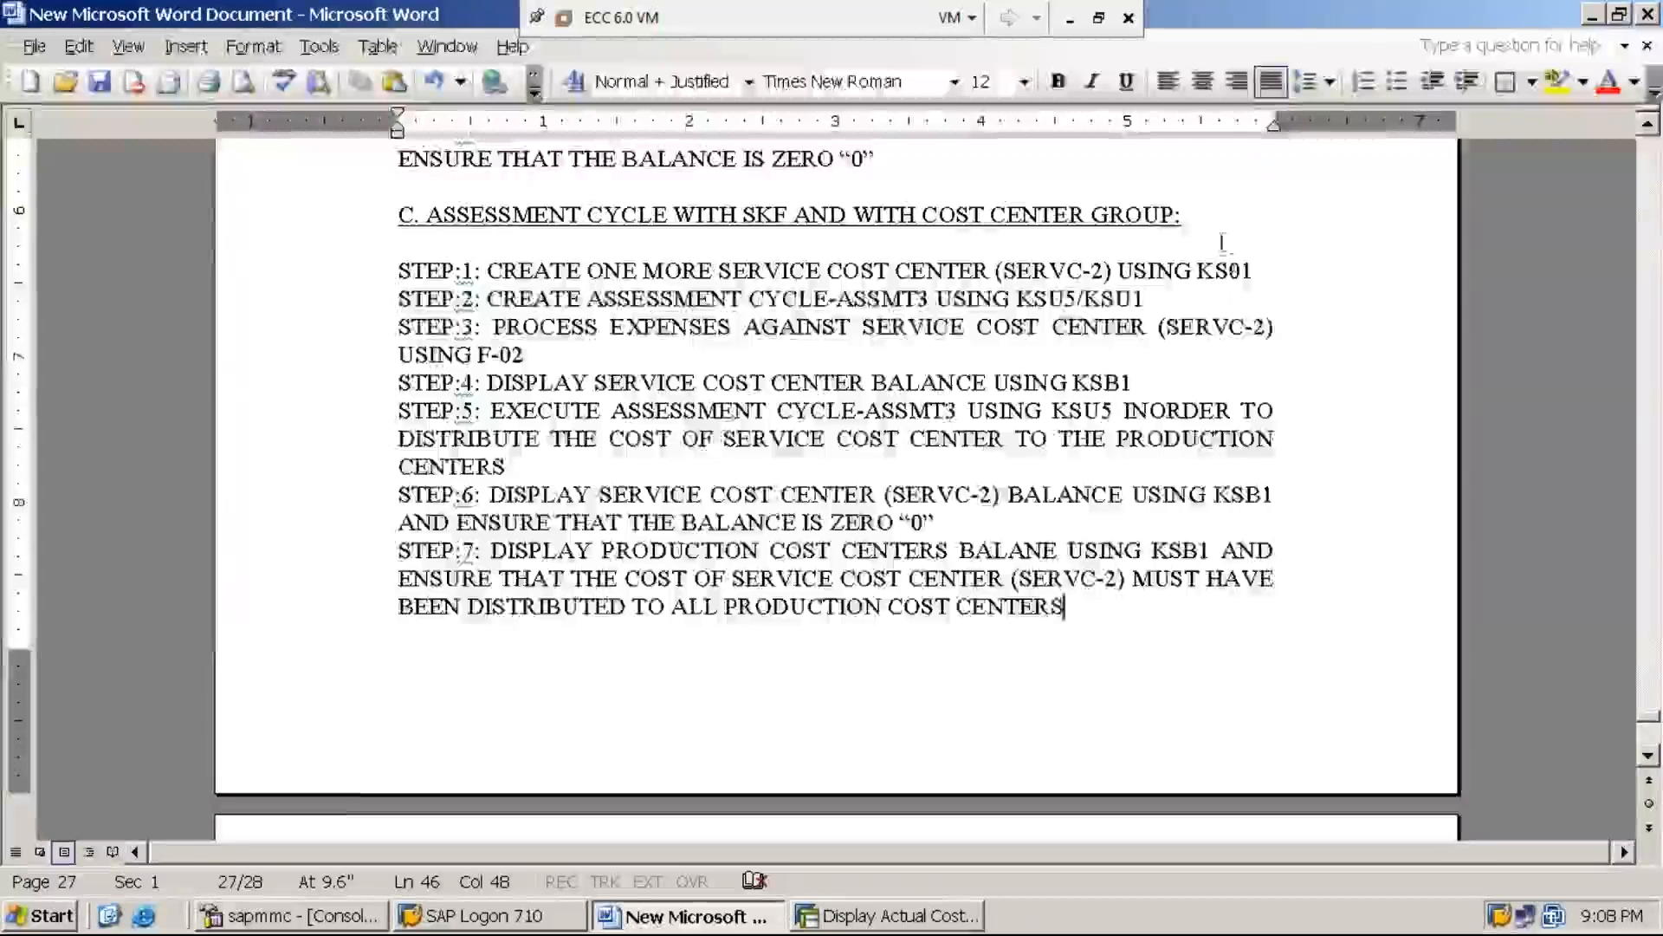
left_click_drag(1181, 217, 399, 217)
key("ctrl+c")
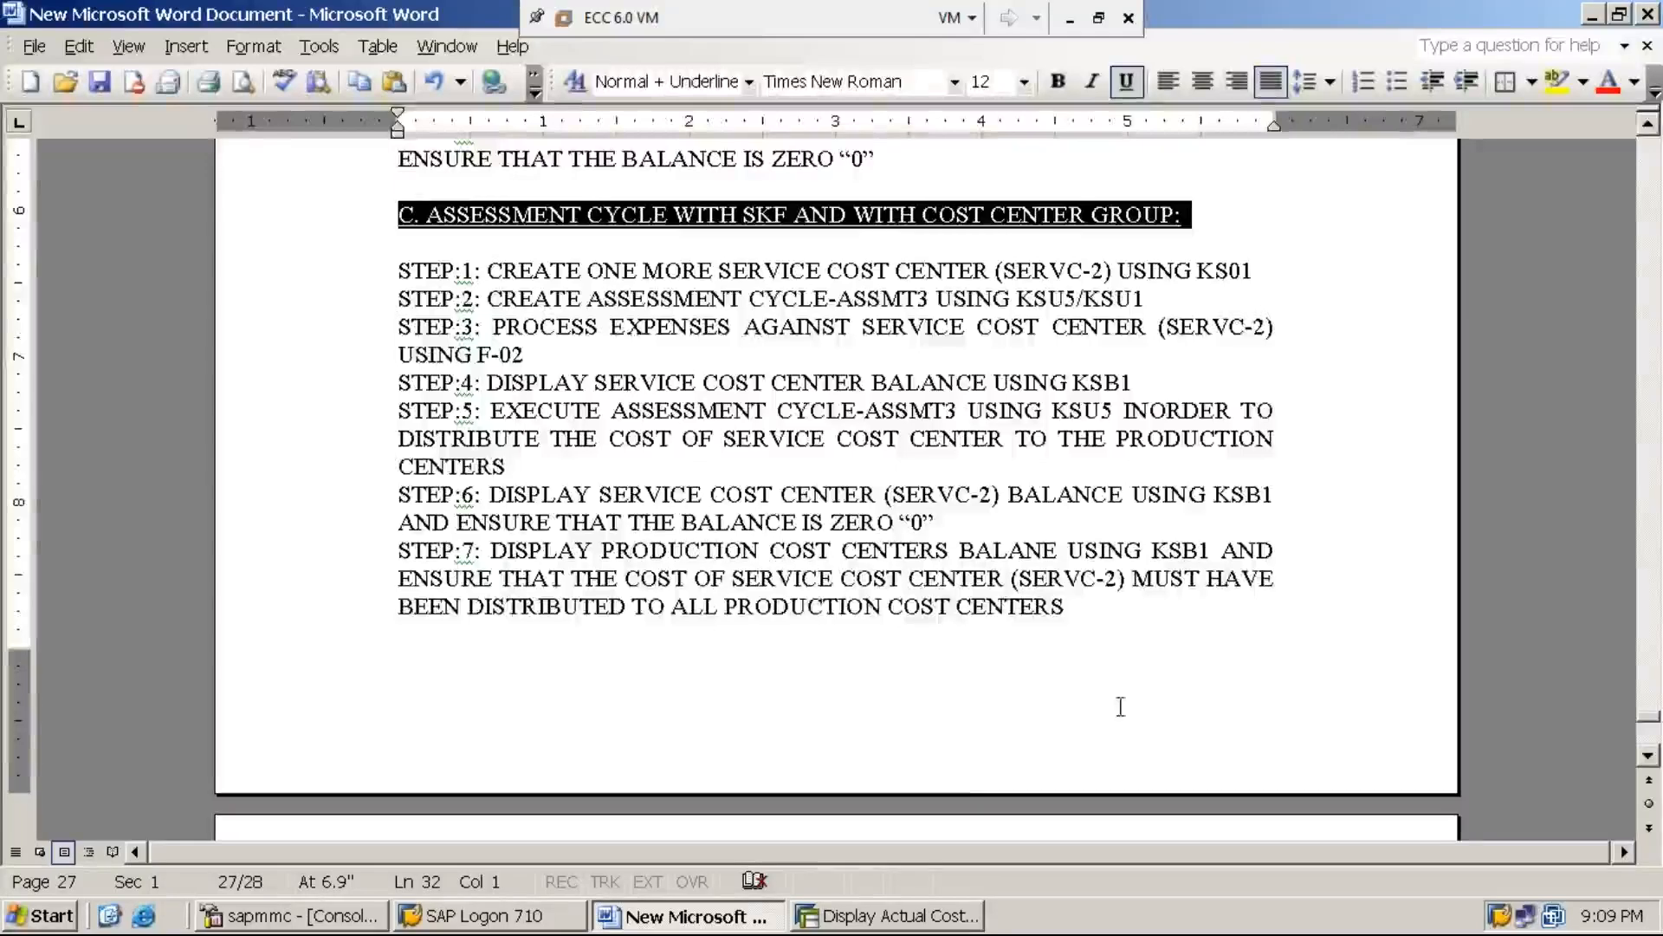
scroll(1036, 748, "down", 2)
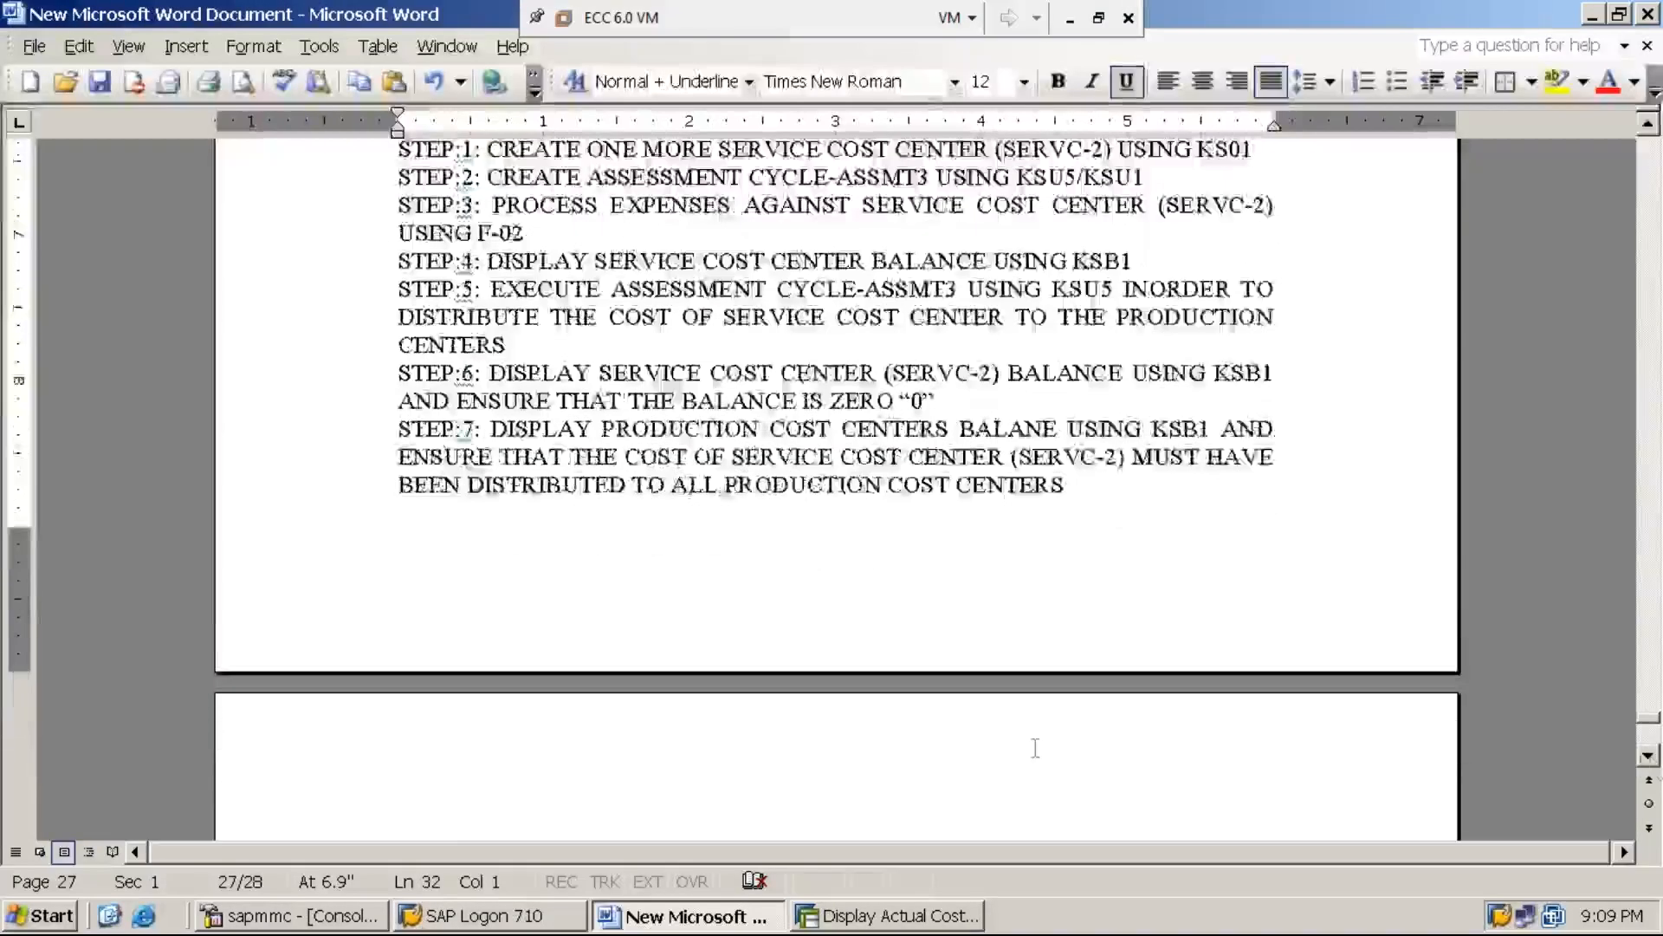
left_click(520, 777)
key("ctrl+v")
Change the copied heading to read "D. ASSESSMENT CYCLE WITHOUT SKF AND WITH COST CENTER GROUP:"
left_click(414, 784)
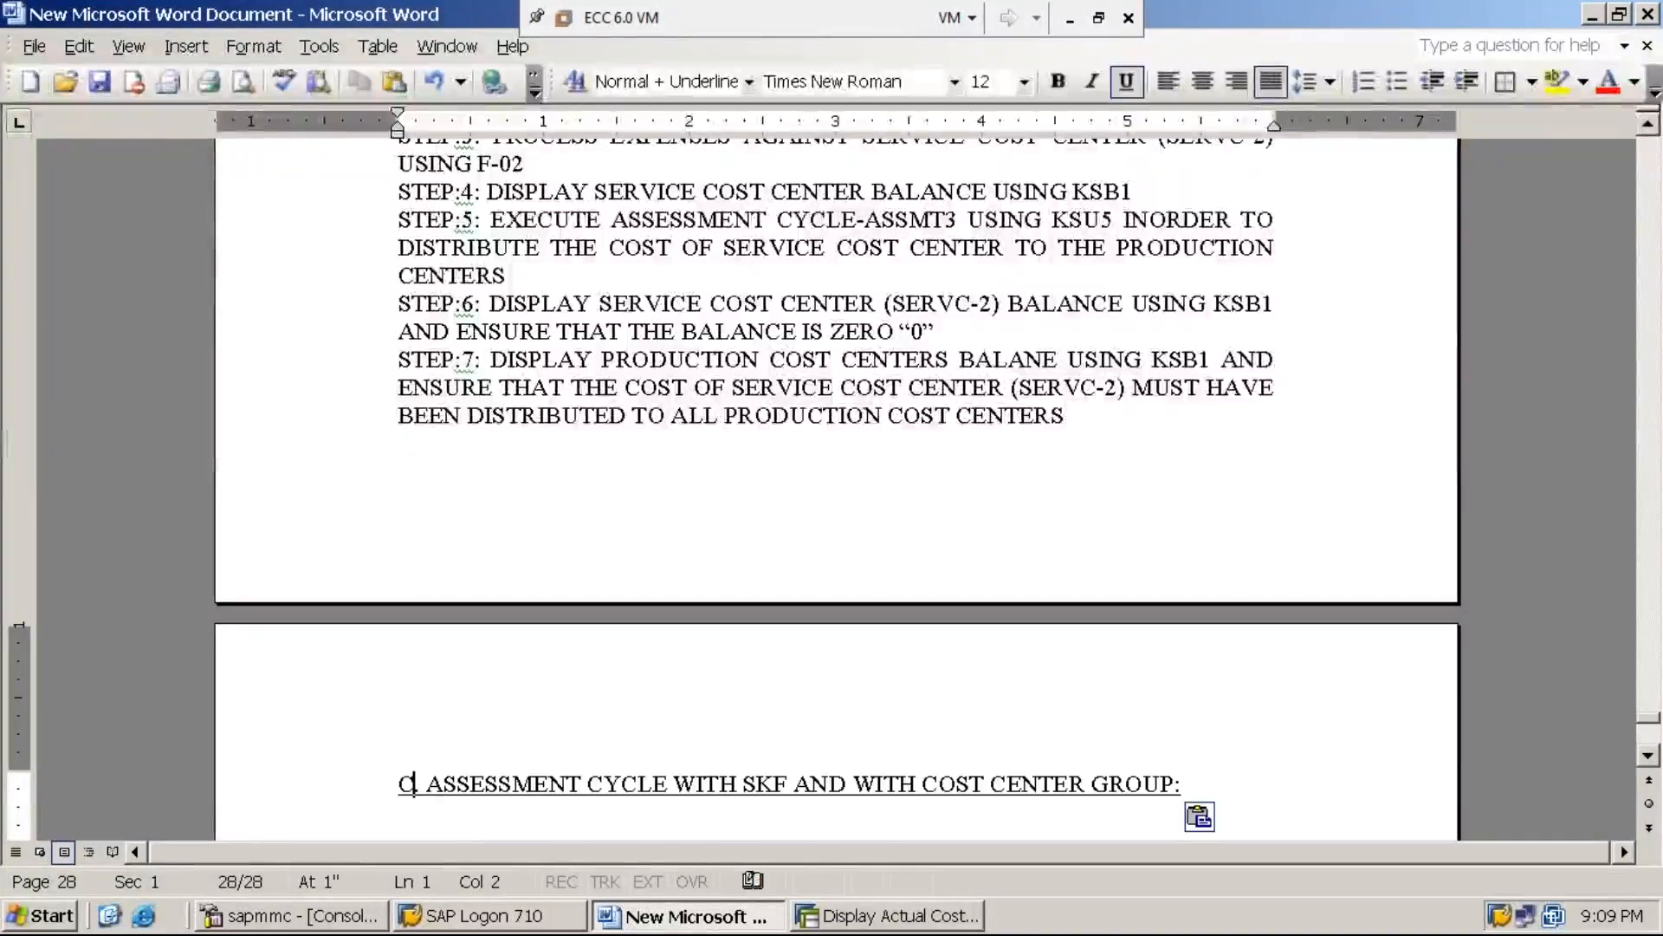
key("BackSpace")
type("D")
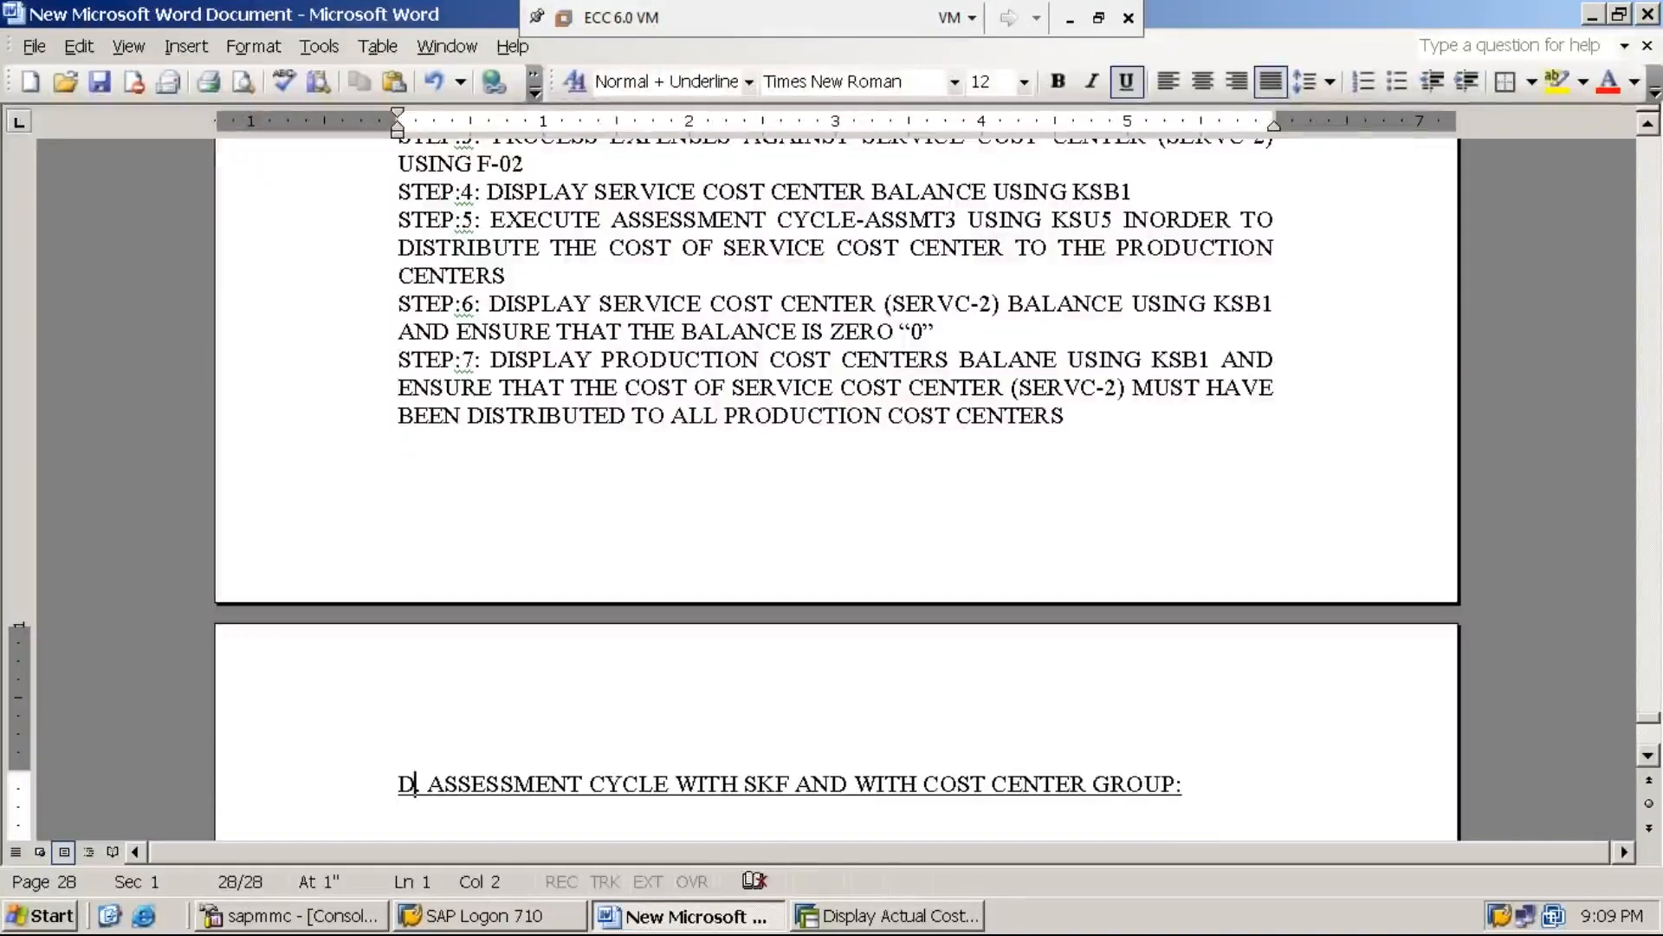
left_click(746, 785)
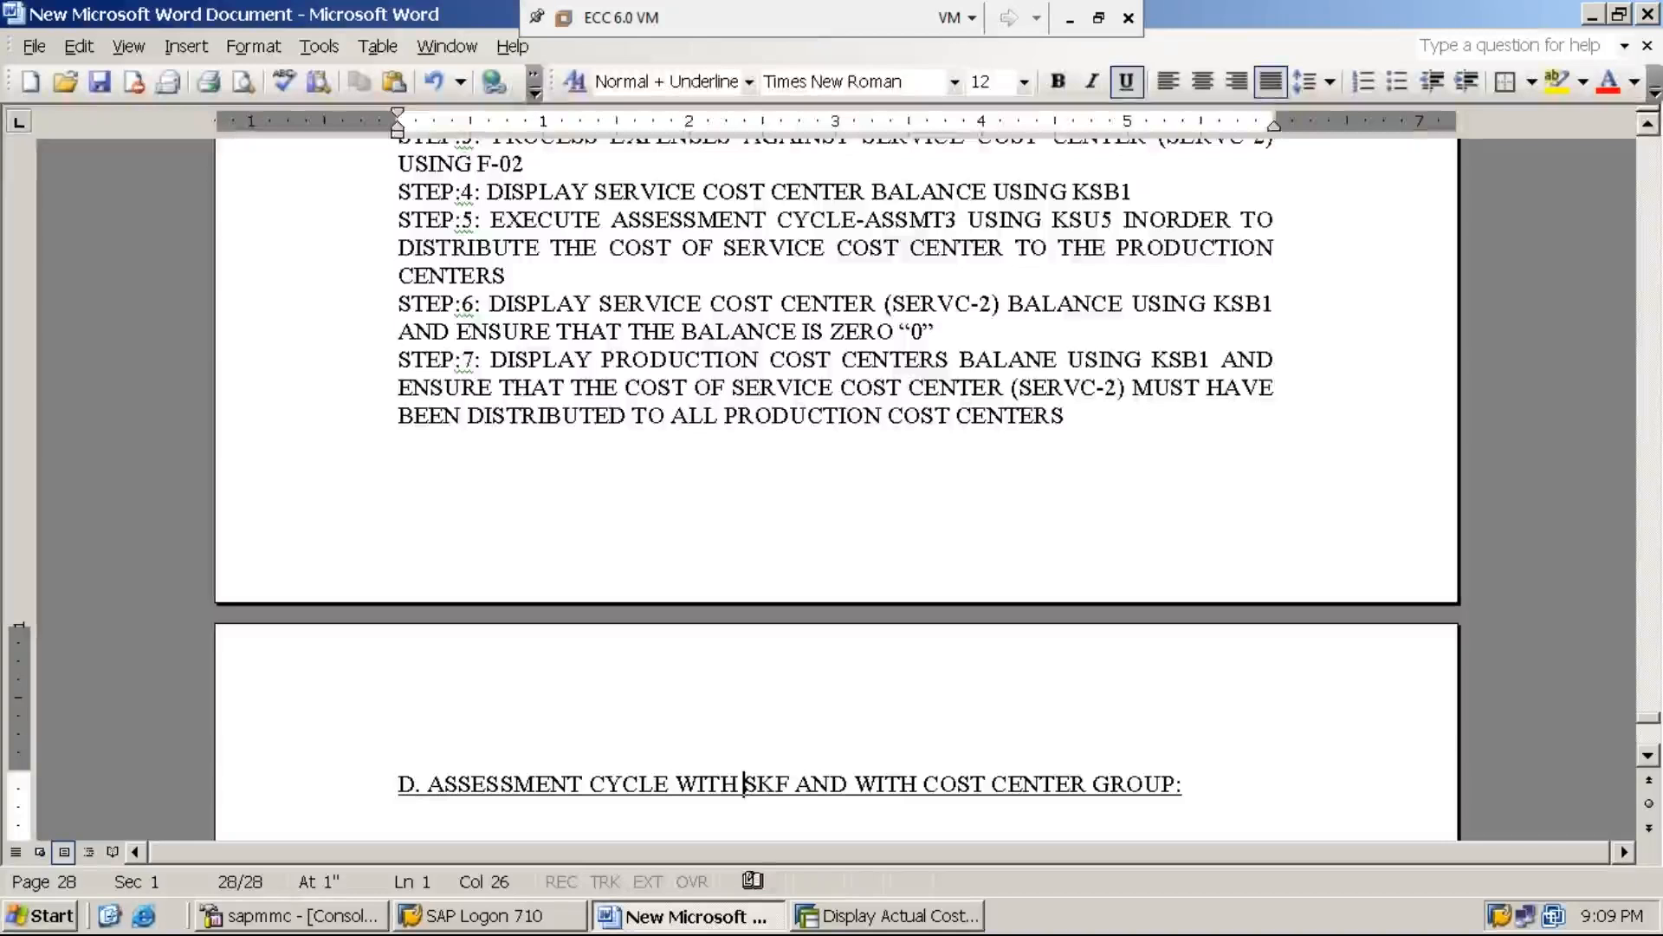
key("BackSpace")
type("OUT")
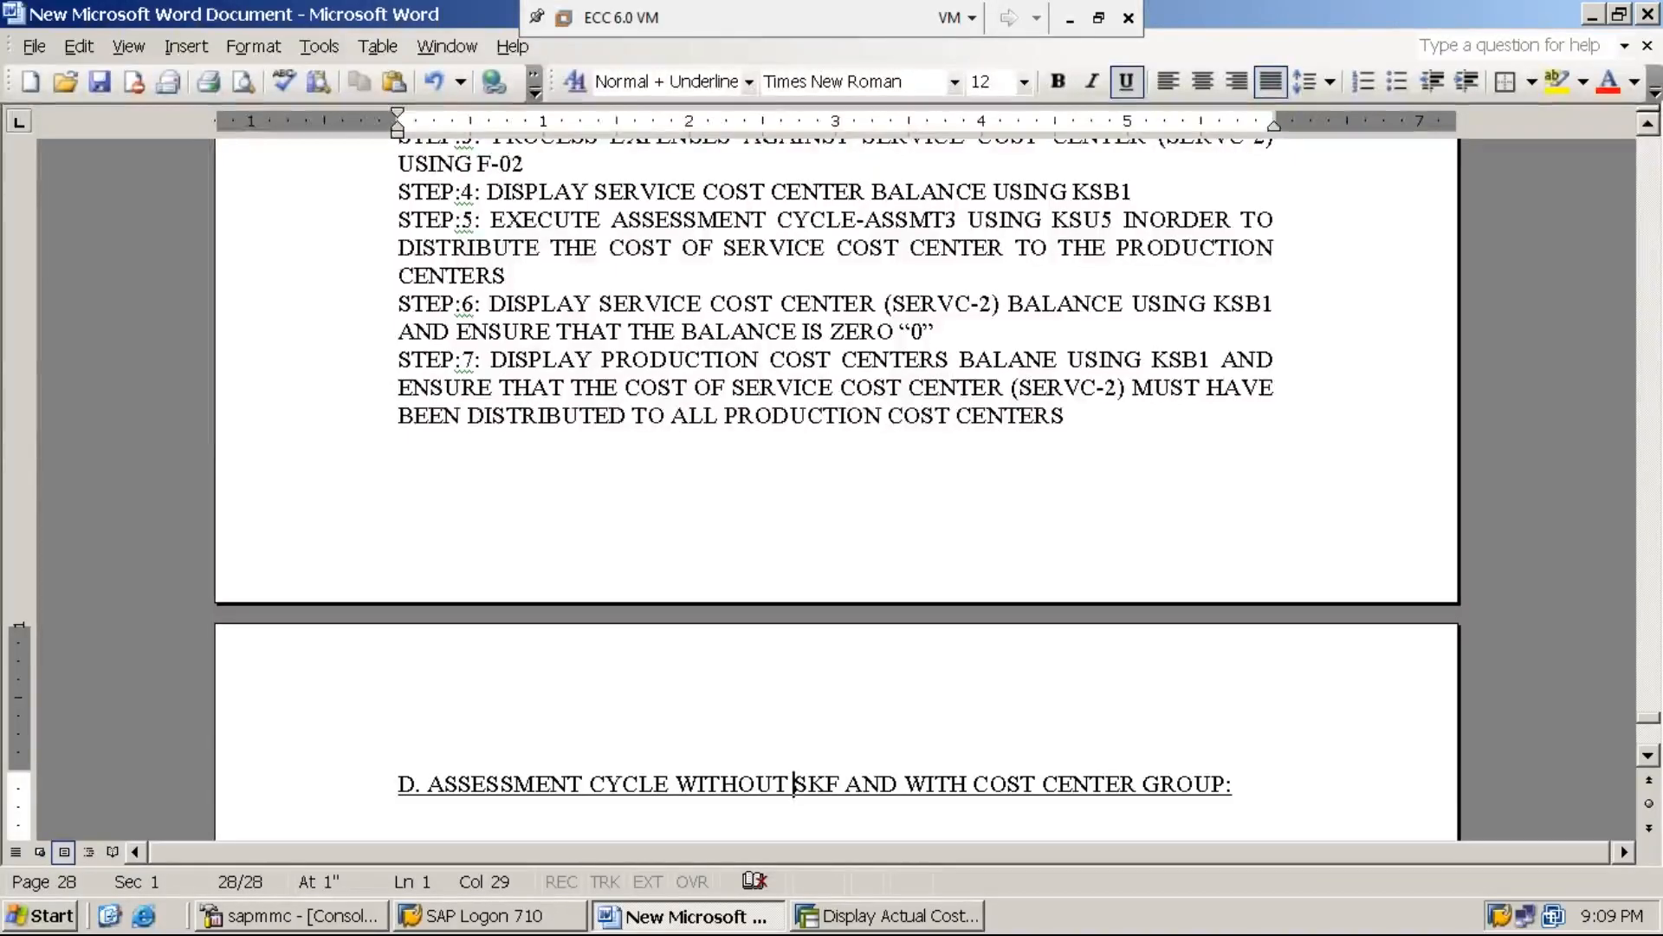
Add a non-underlined "STEP:1:" line below the section D heading, separated from it by a blank line
left_click(1231, 784)
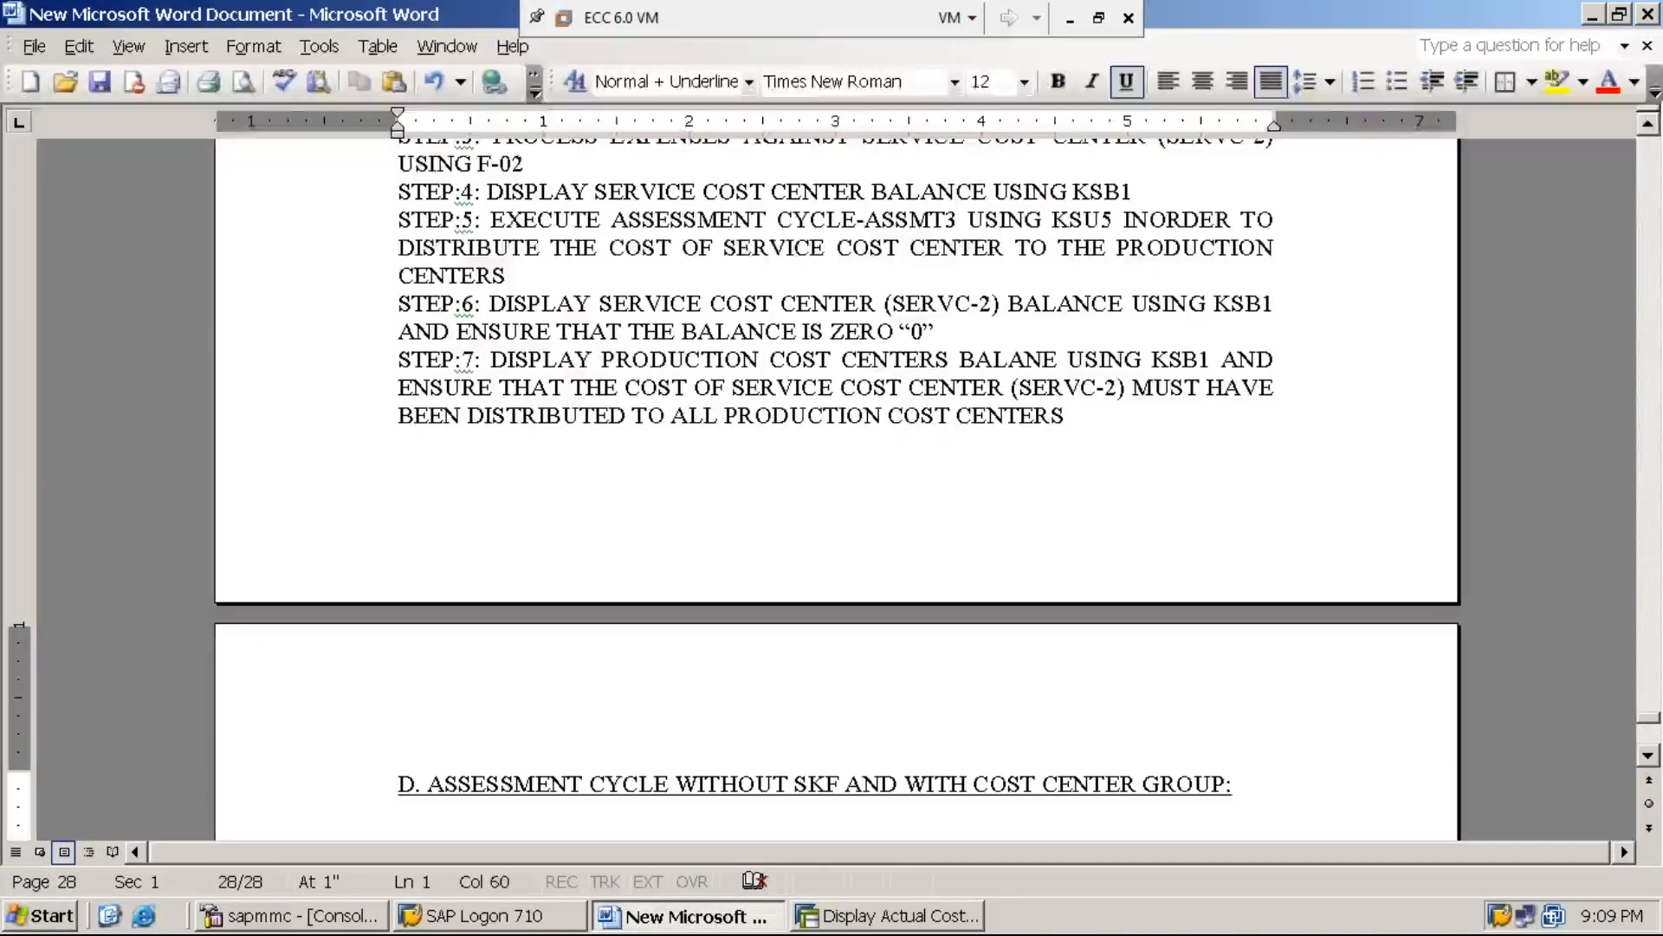
key("Return")
type("STEP")
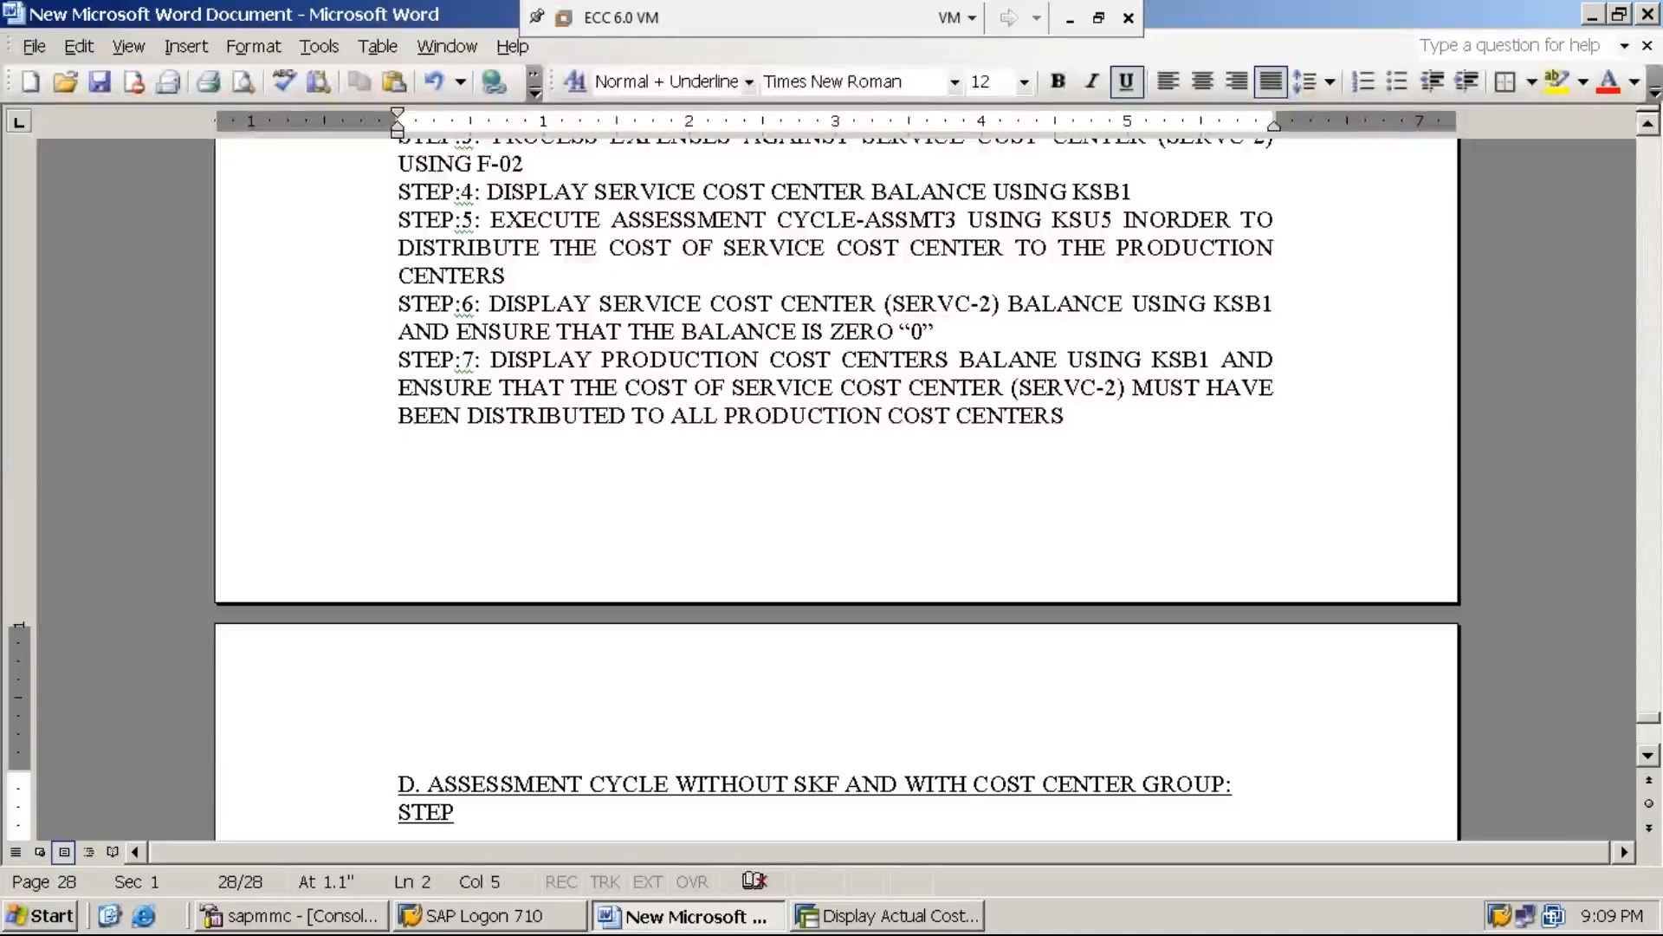
type(":1:")
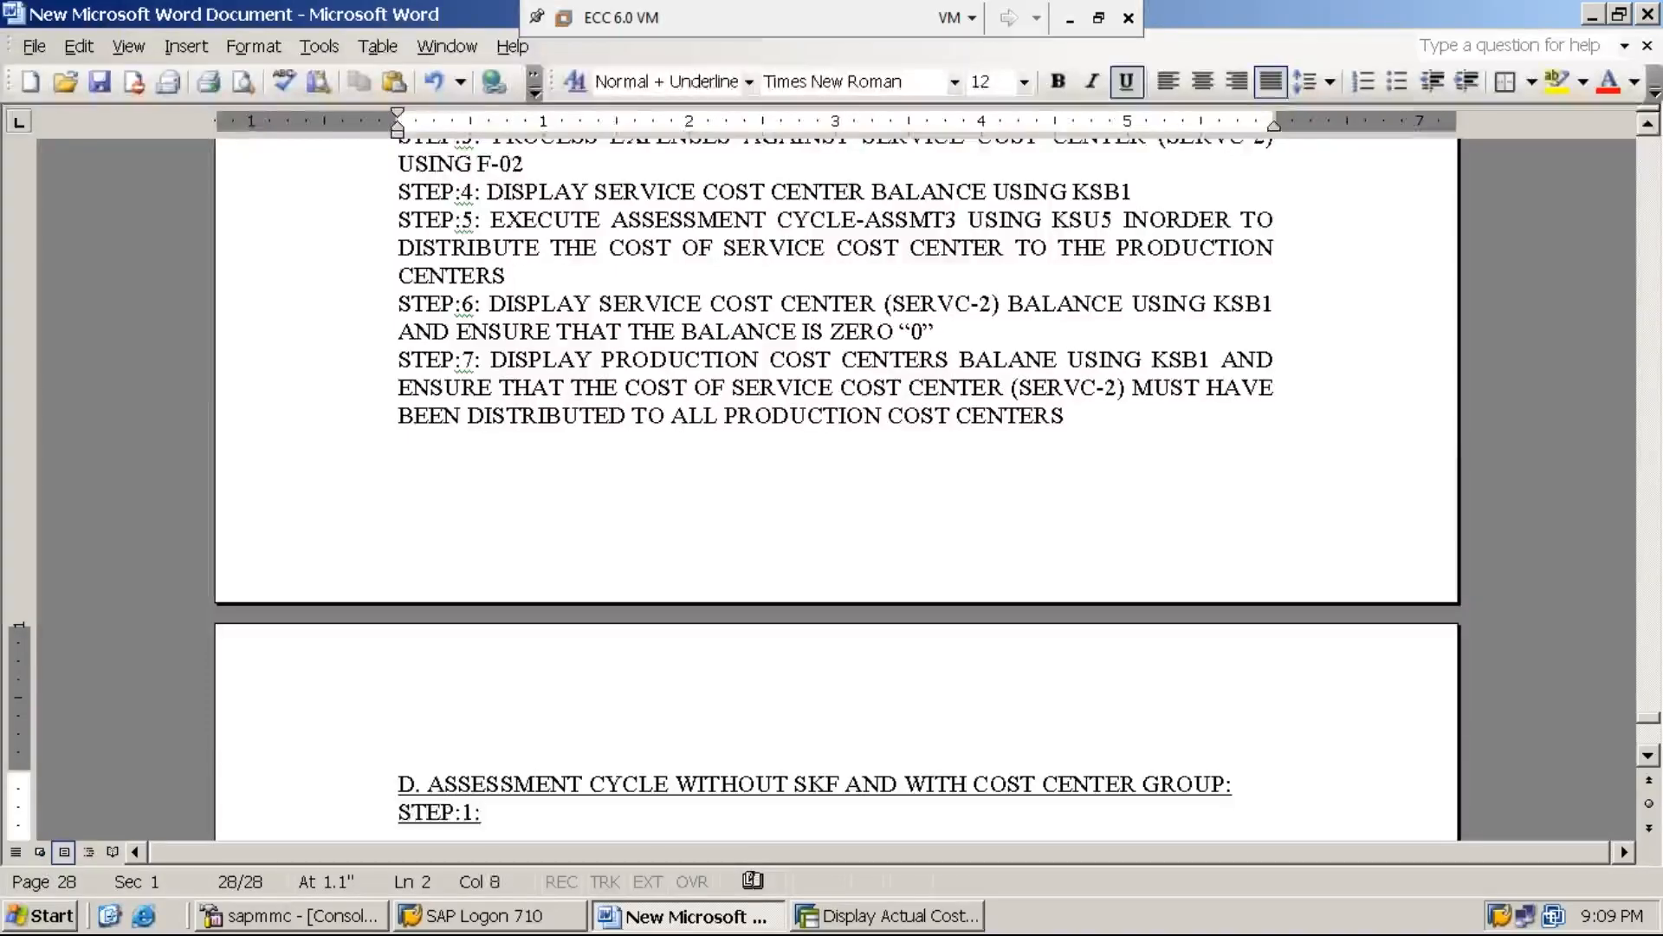
key("shift+Home")
key("ctrl+u")
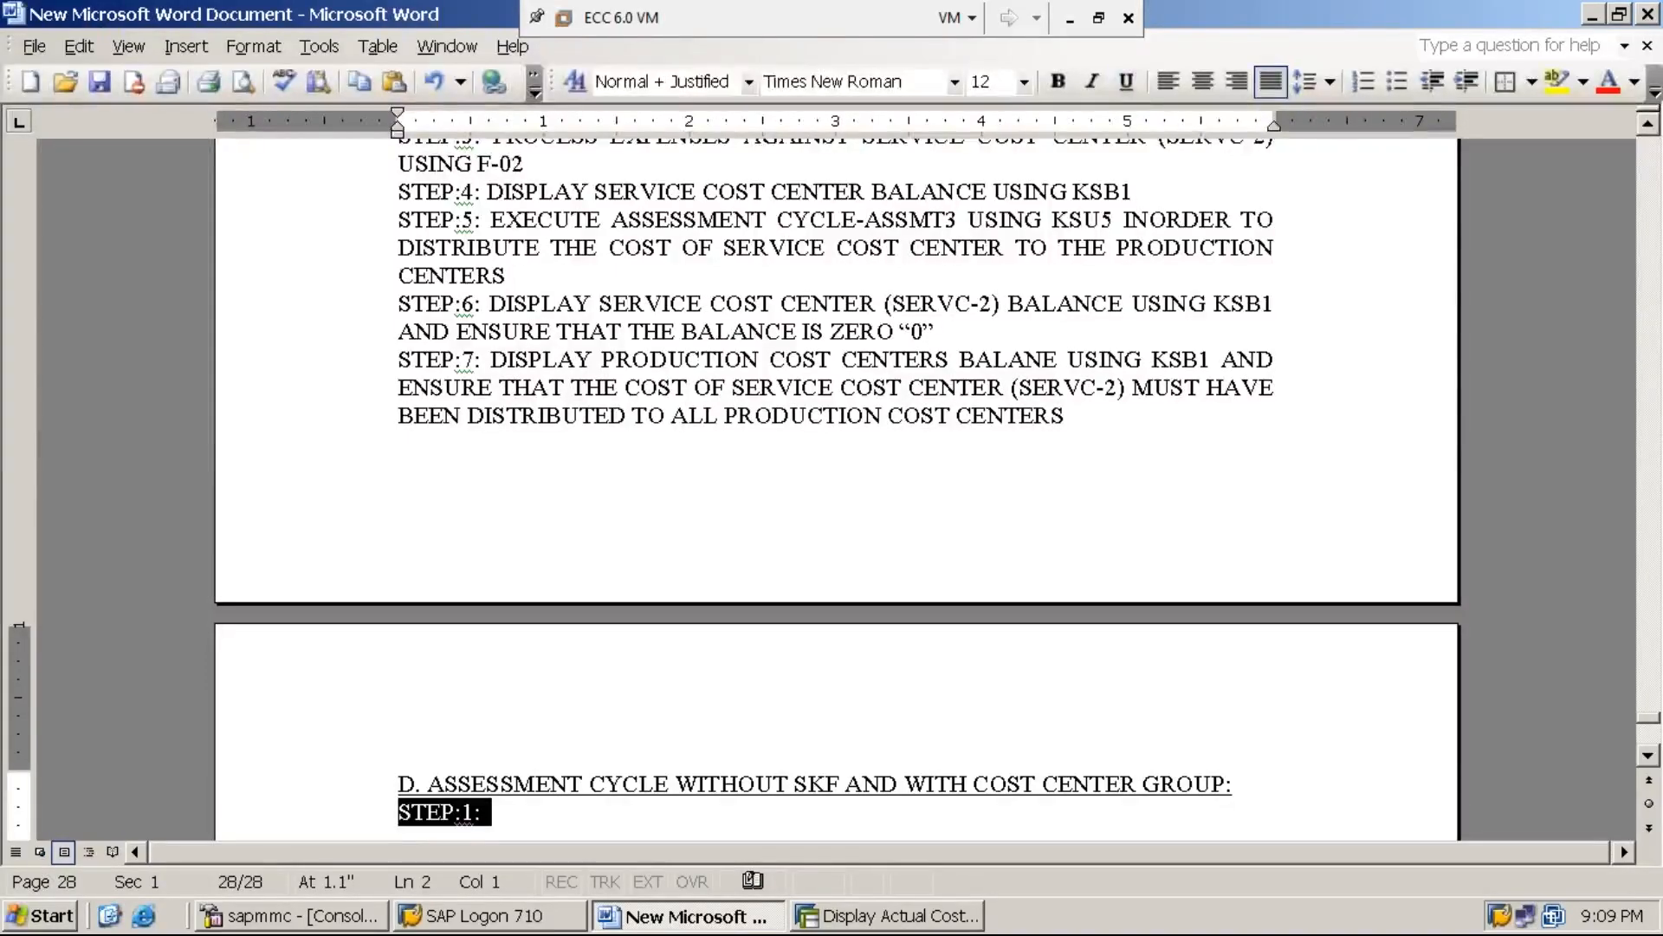
key("End")
key("Home")
key("Return")
key("End")
Write "CREATE ASSESSMENT CYCLE-ASSMT4 USING KSU5/KSU1" as the STEP:1 text of section D
type("CRE")
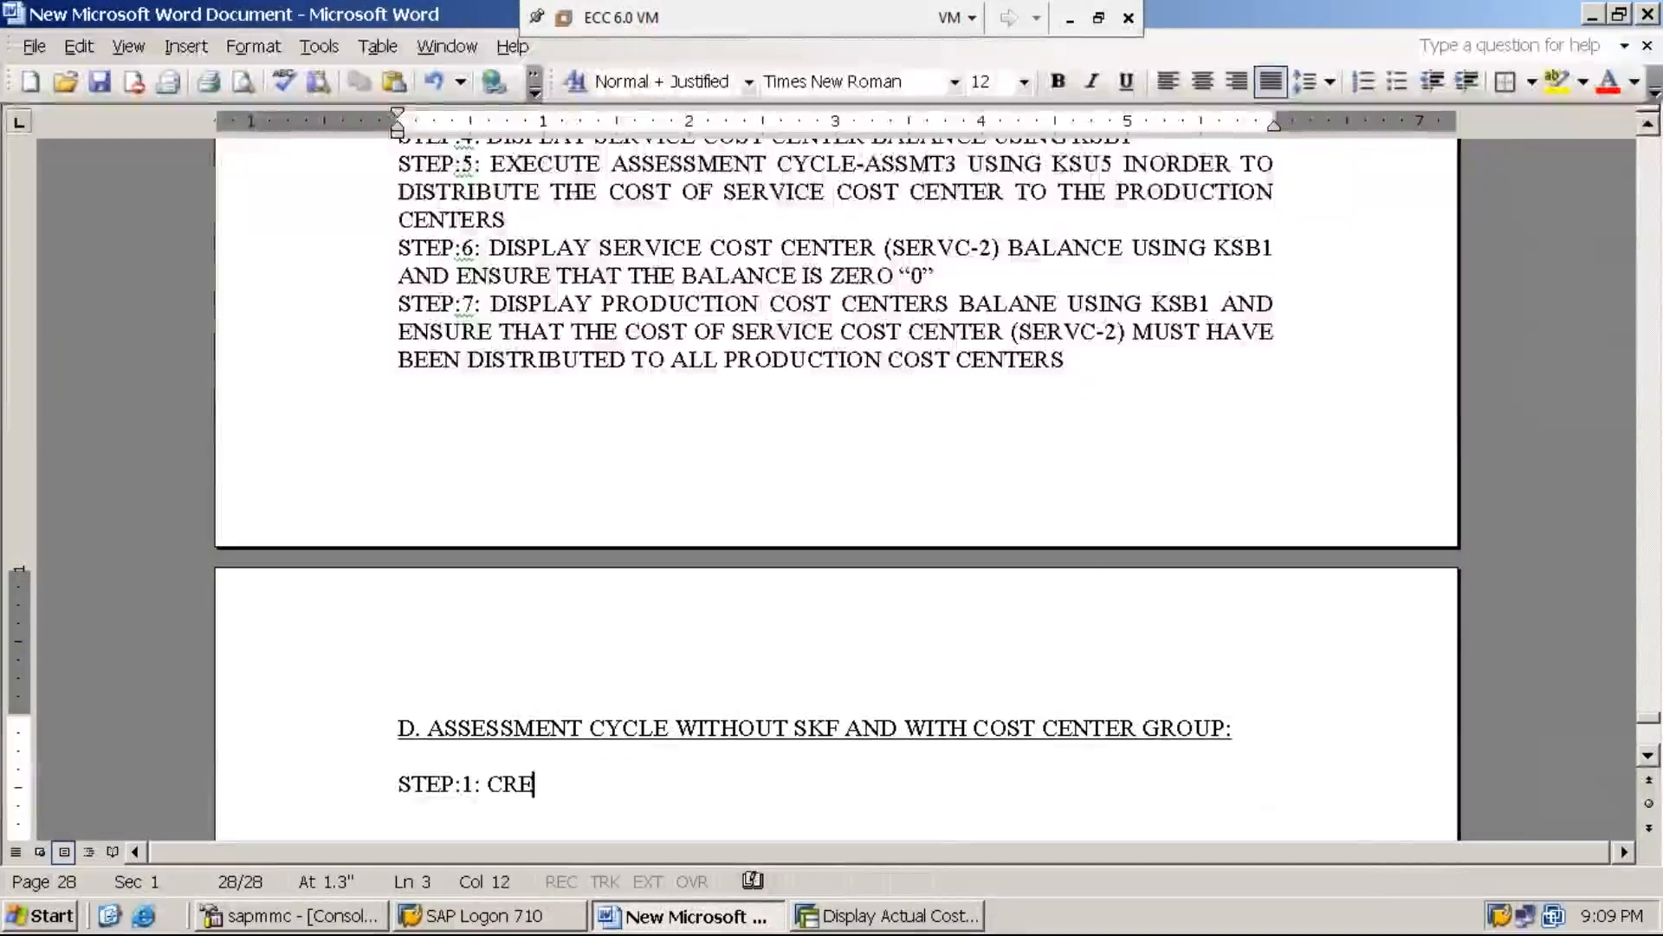
type("ATE ASE")
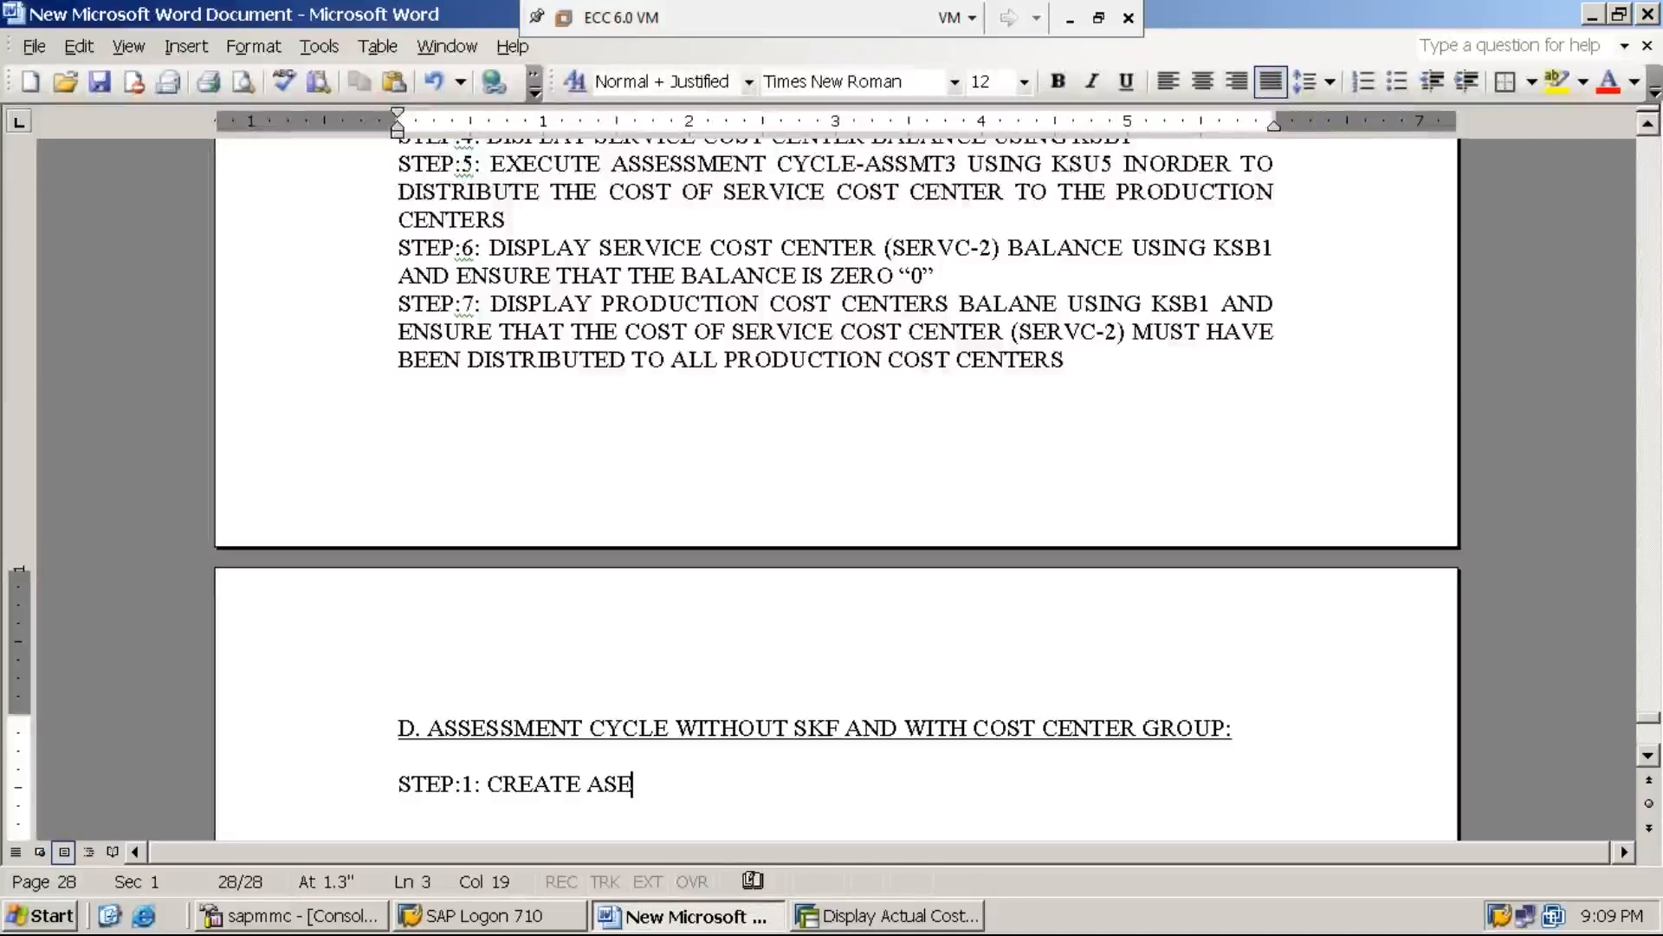
key("BackSpace")
key("BackSpace")
type("SSESSM")
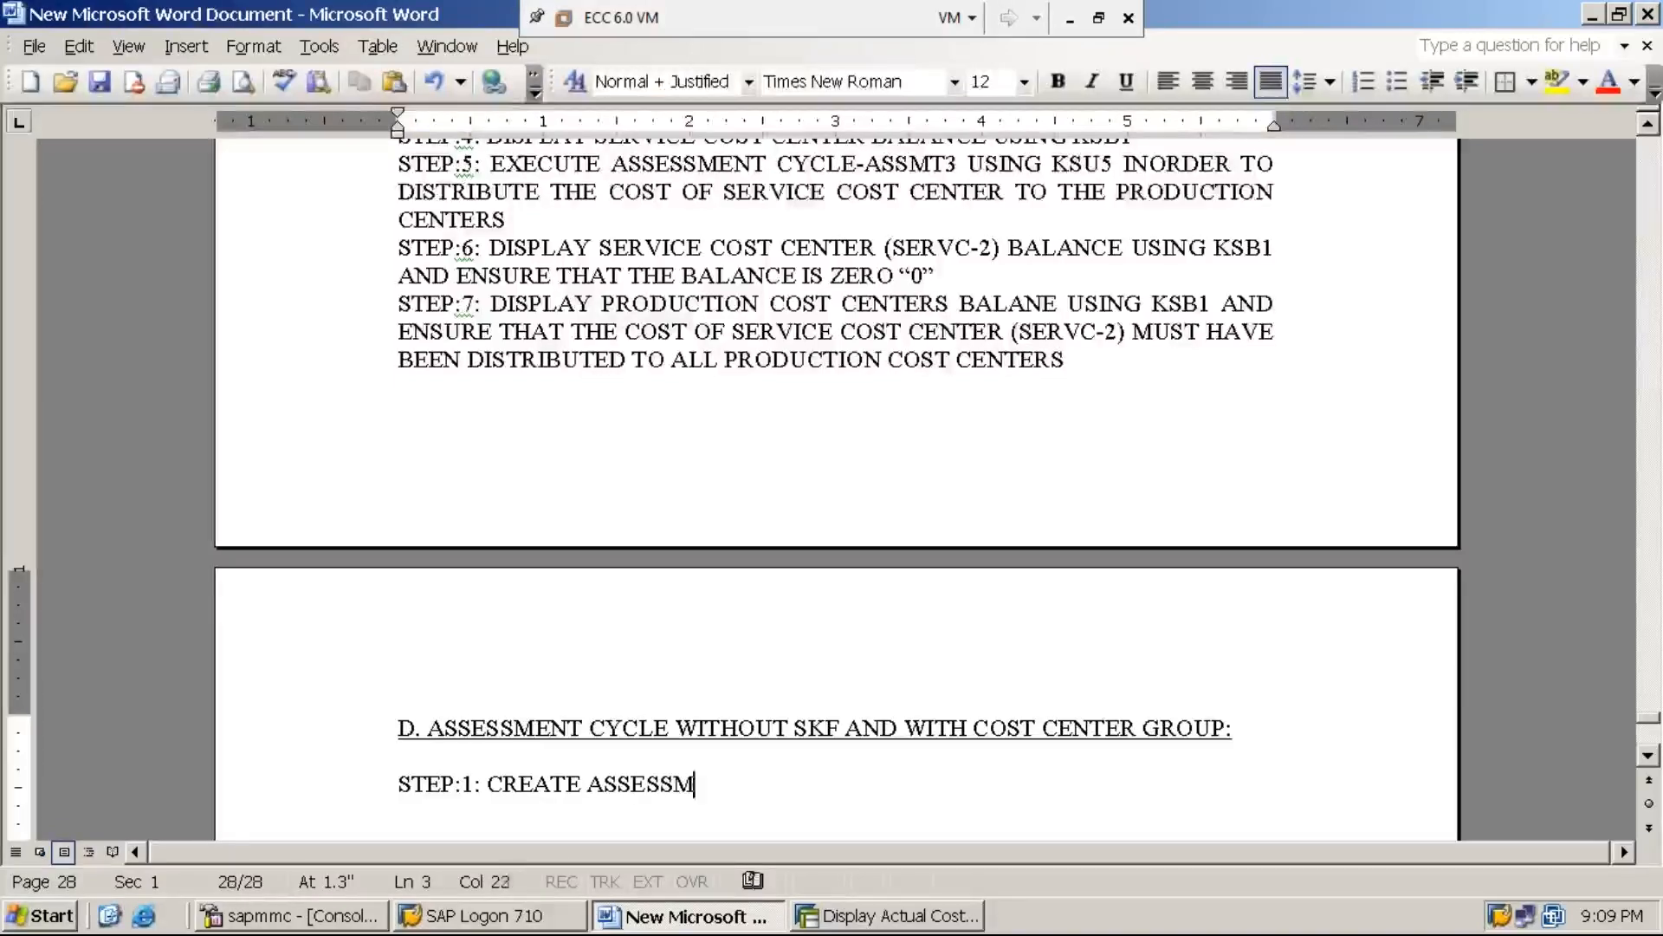
type("ENT CYCLE")
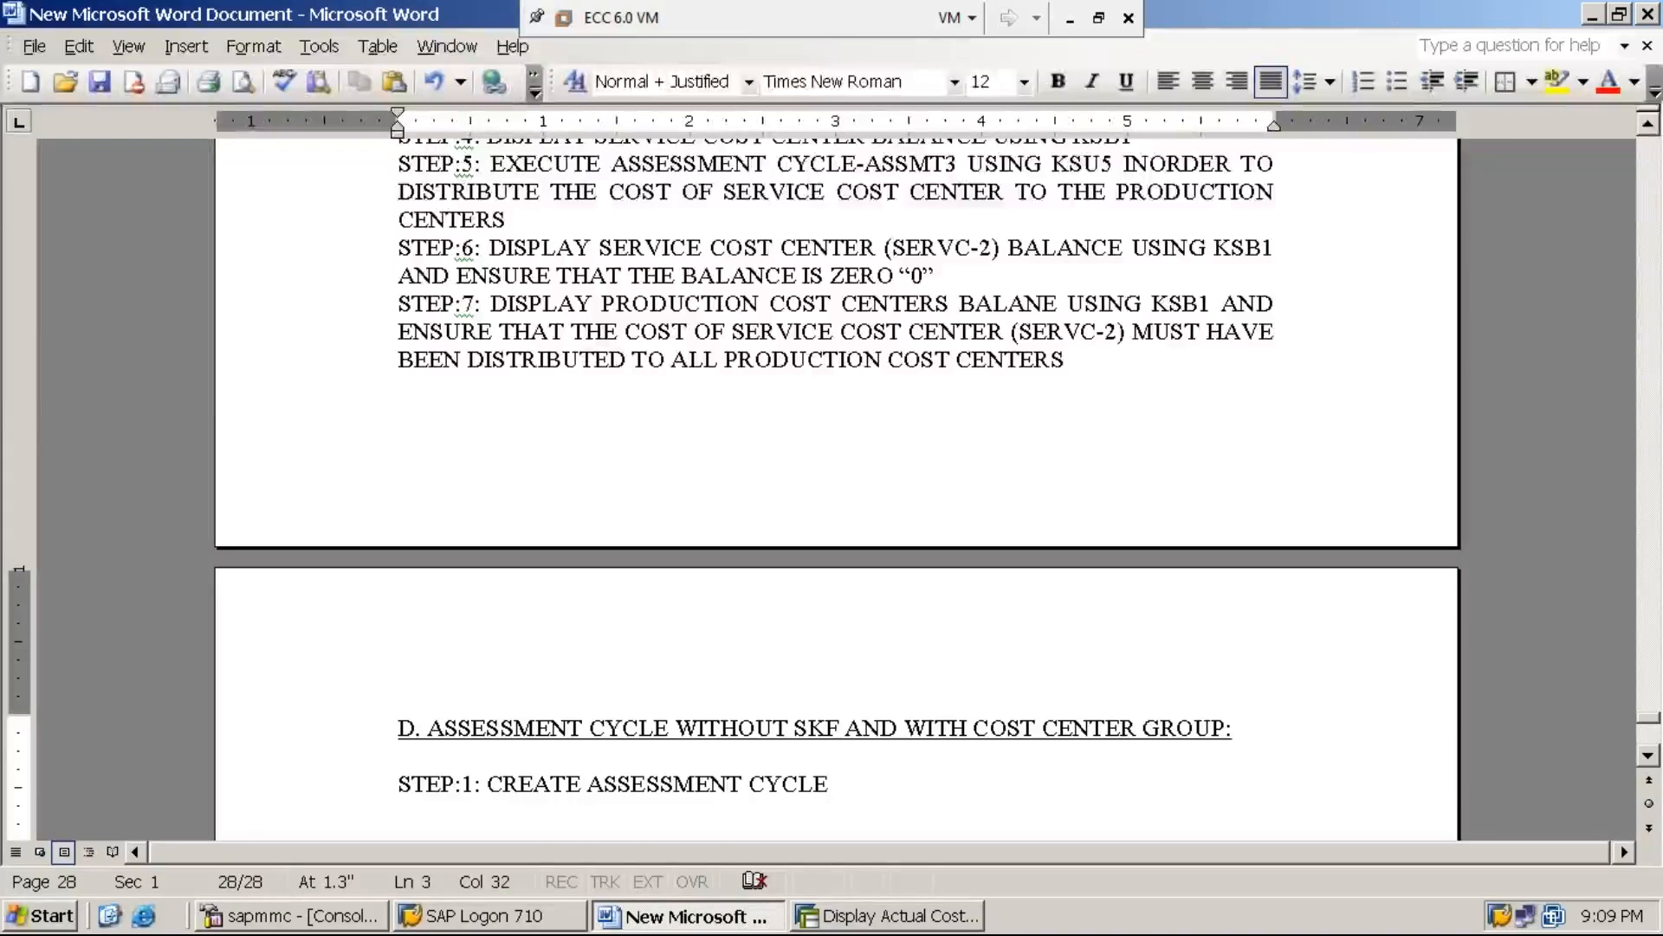
type("-AS")
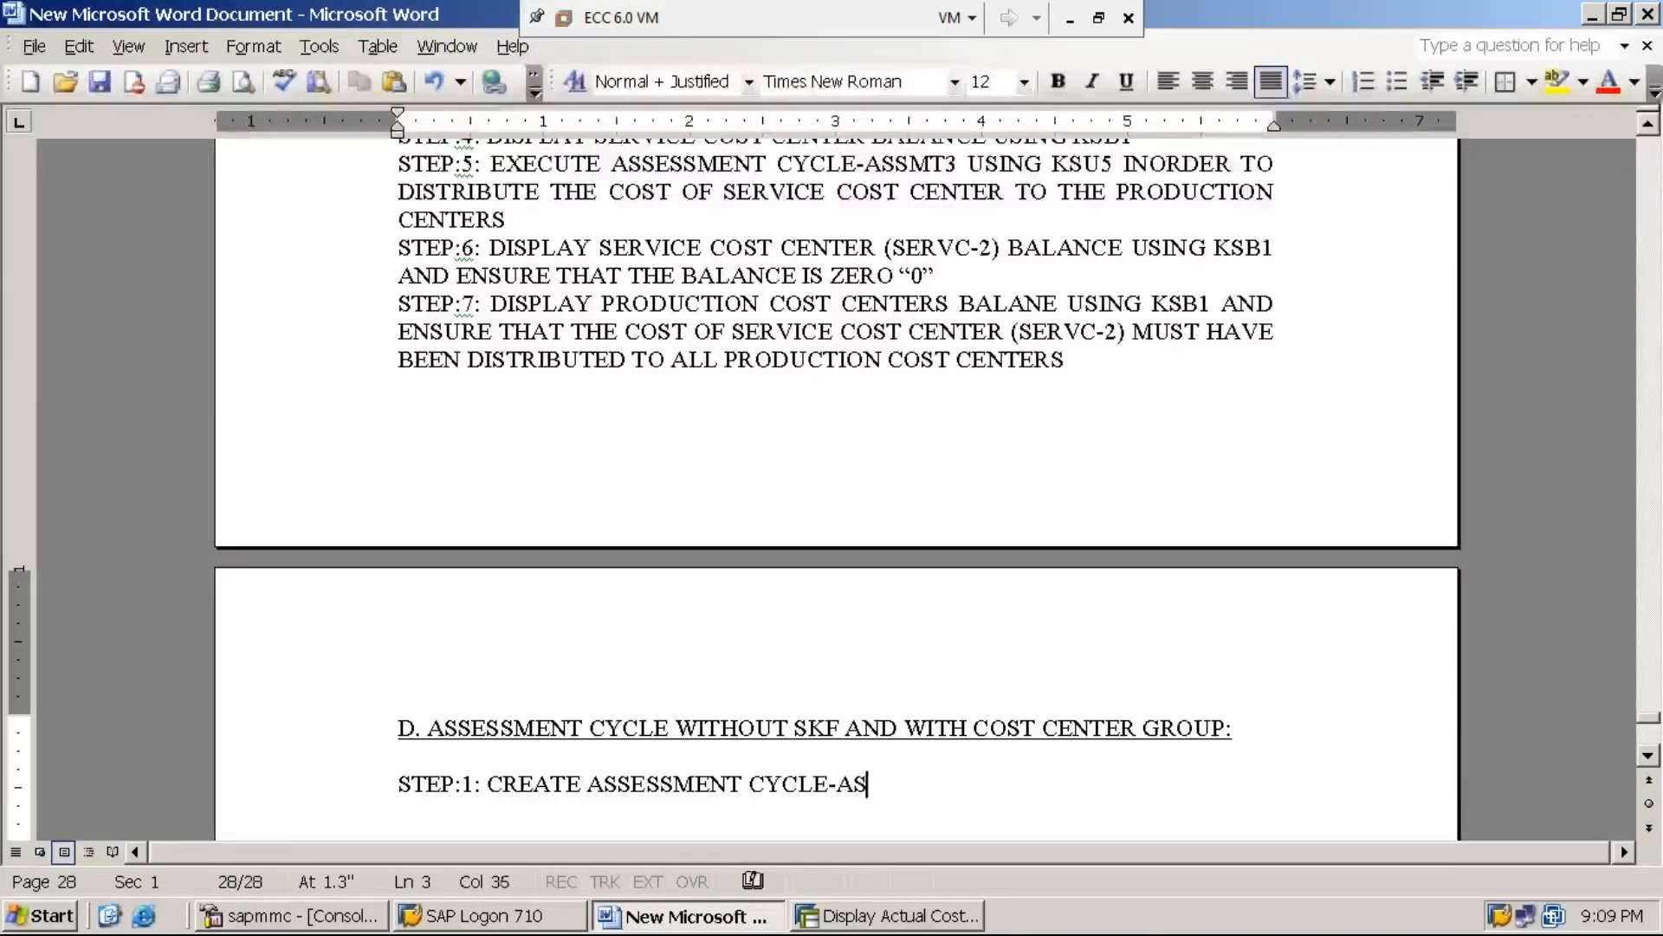
type("SMT4")
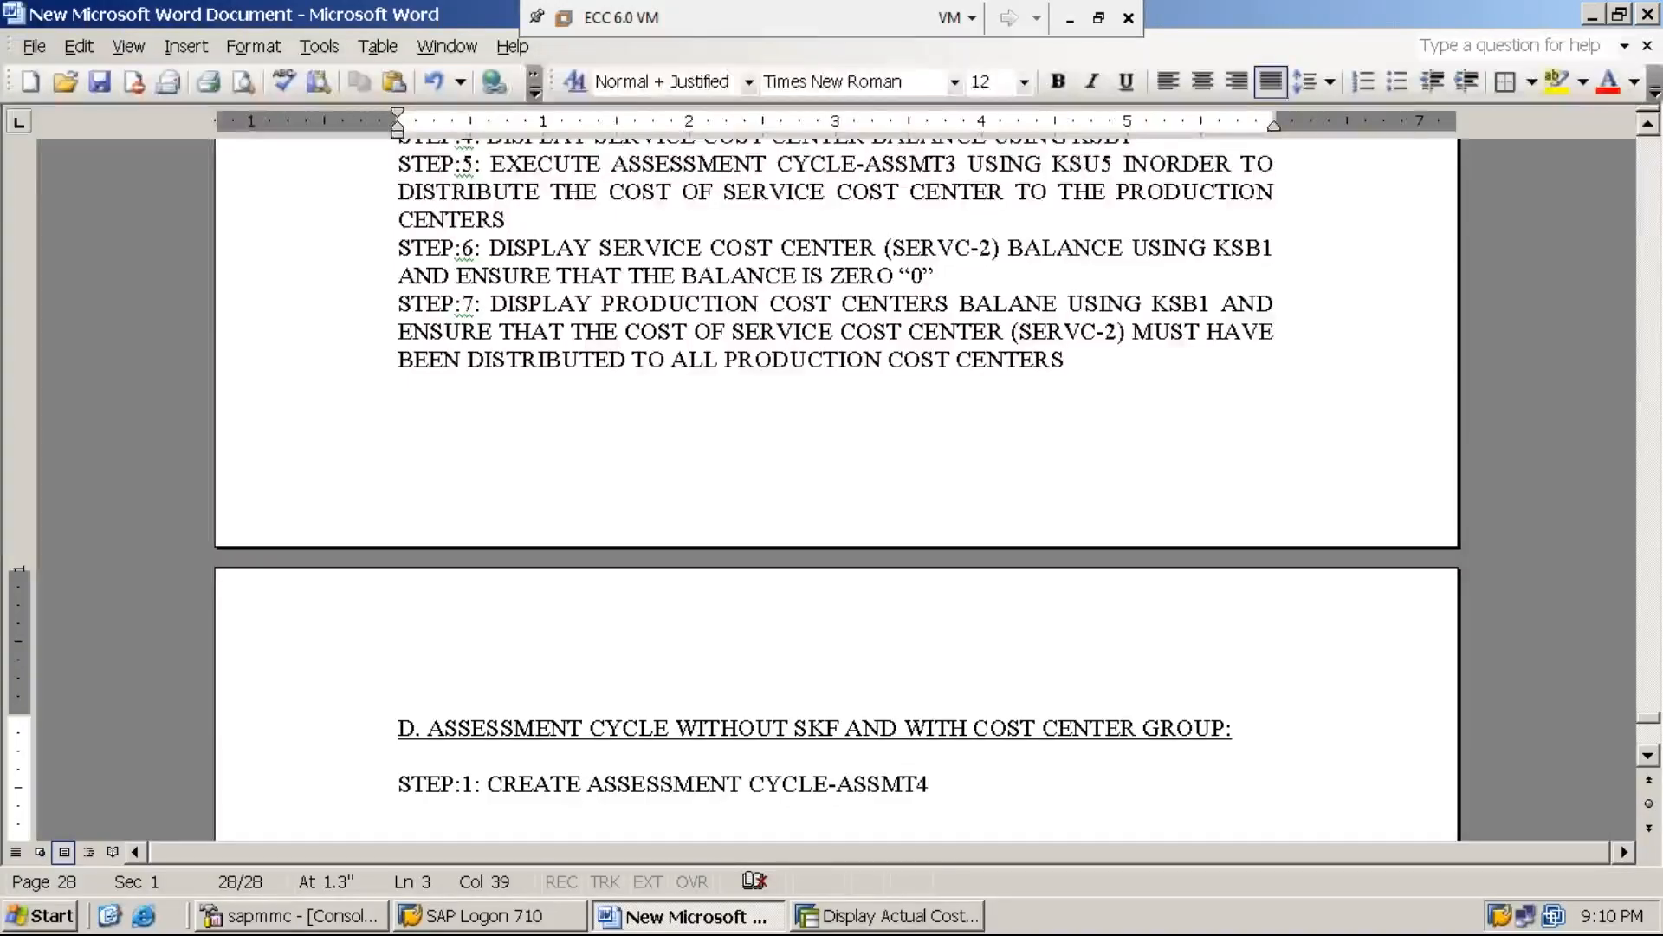
type("USING KS")
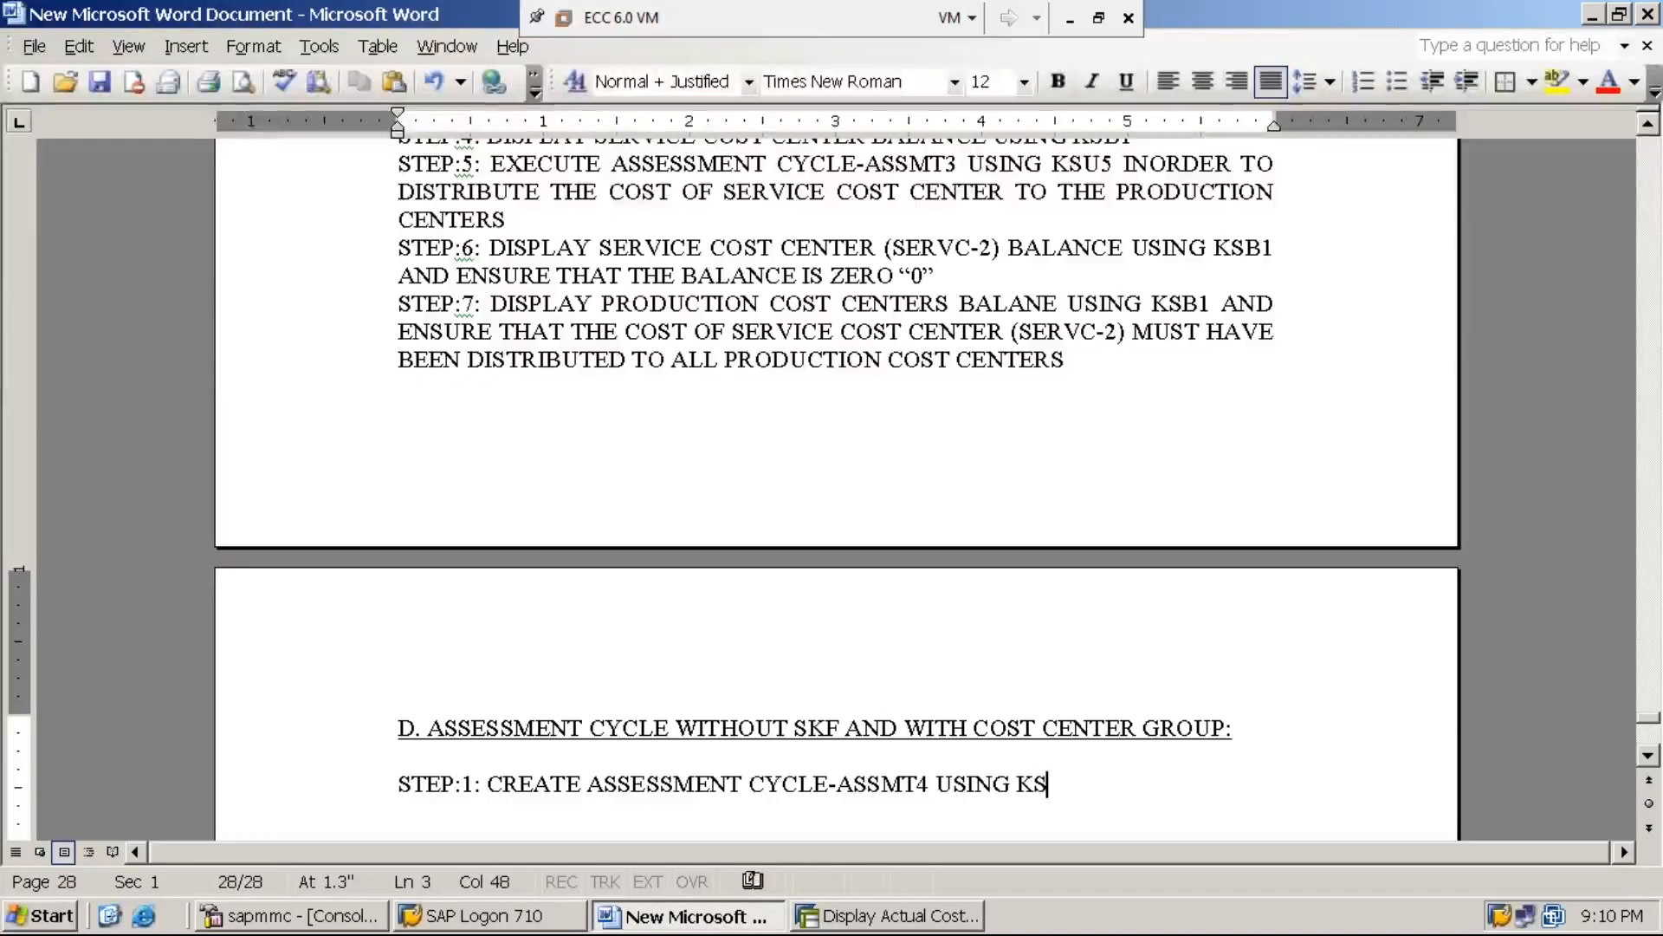
type("U5/")
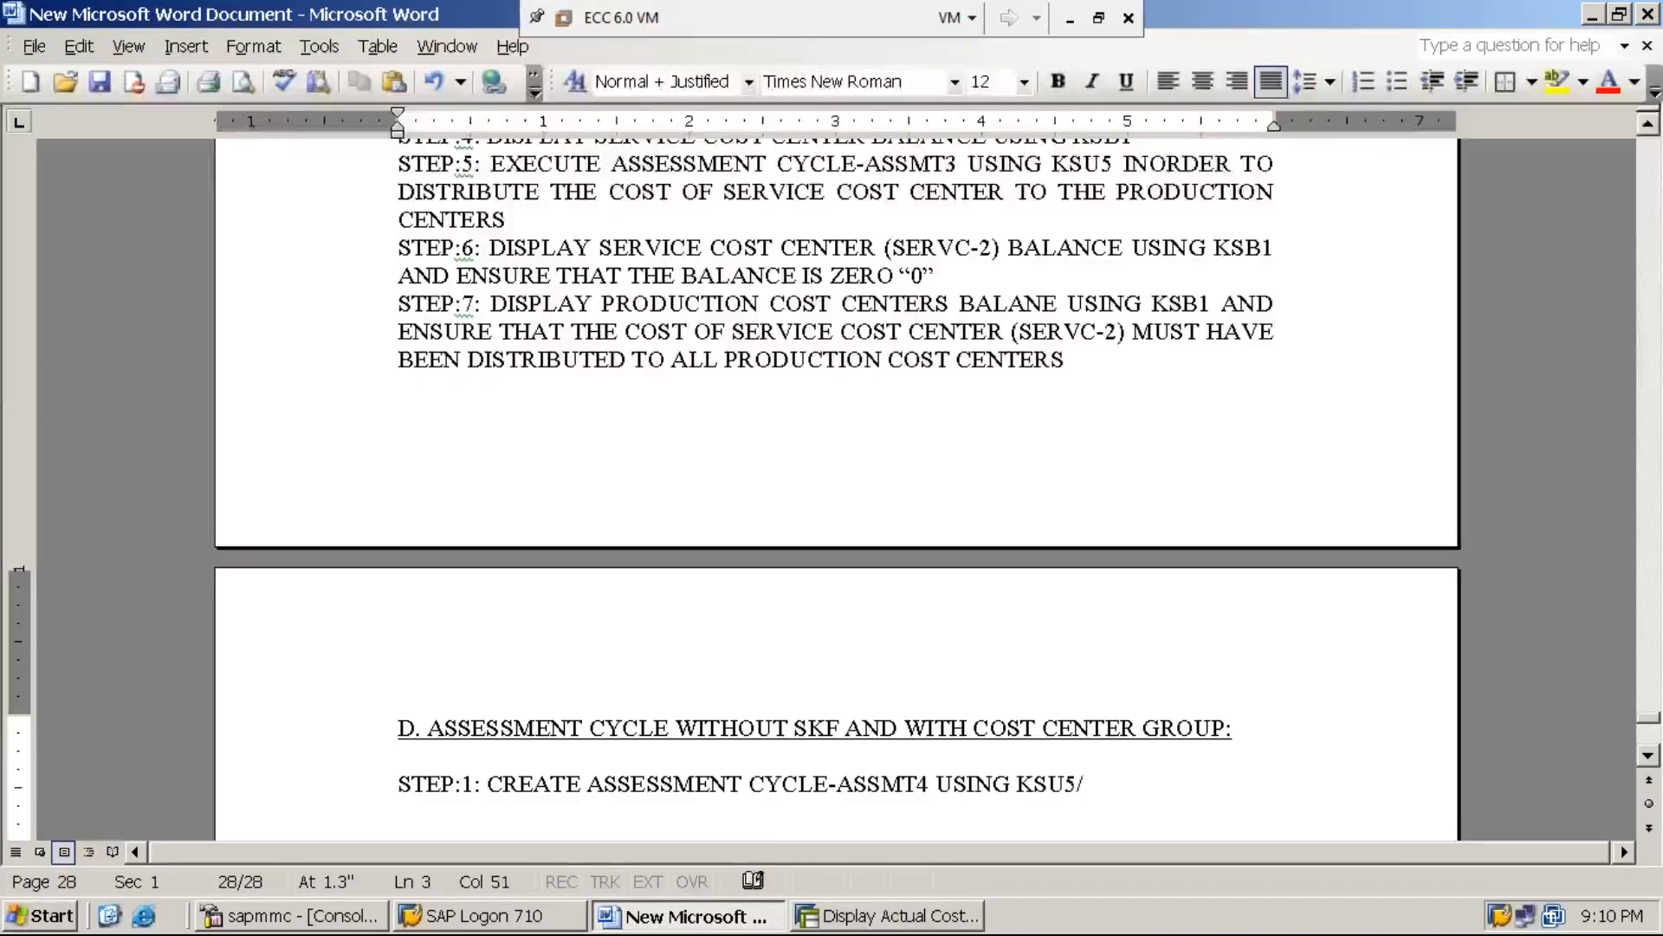
type("KSU1")
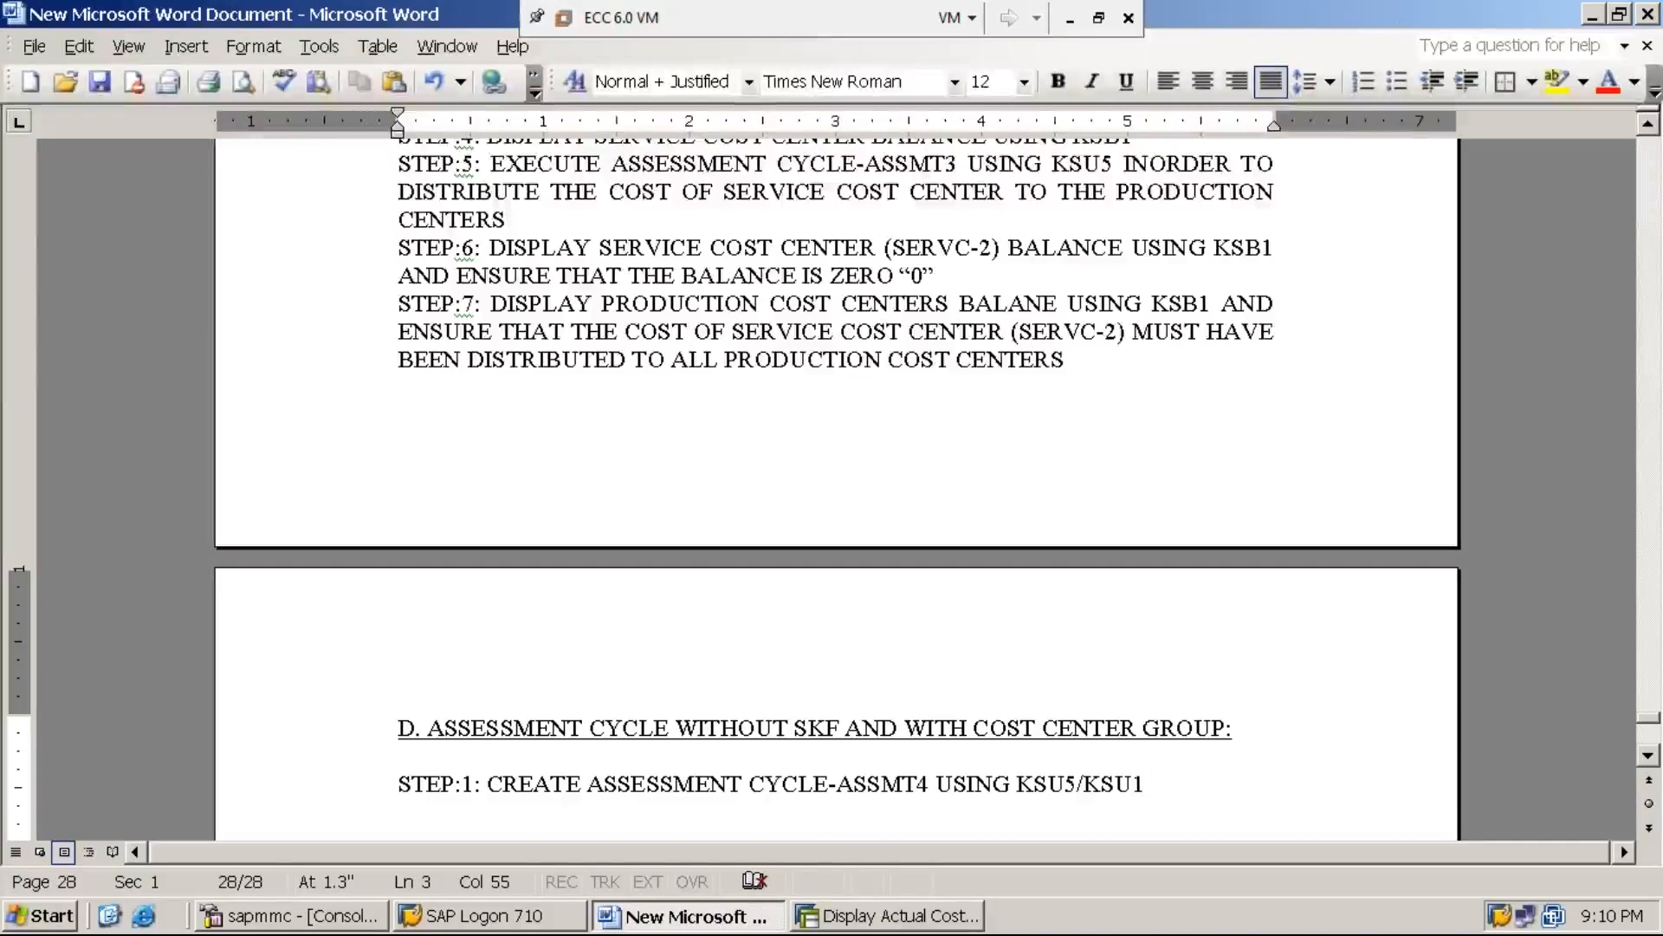
left_click(1067, 29)
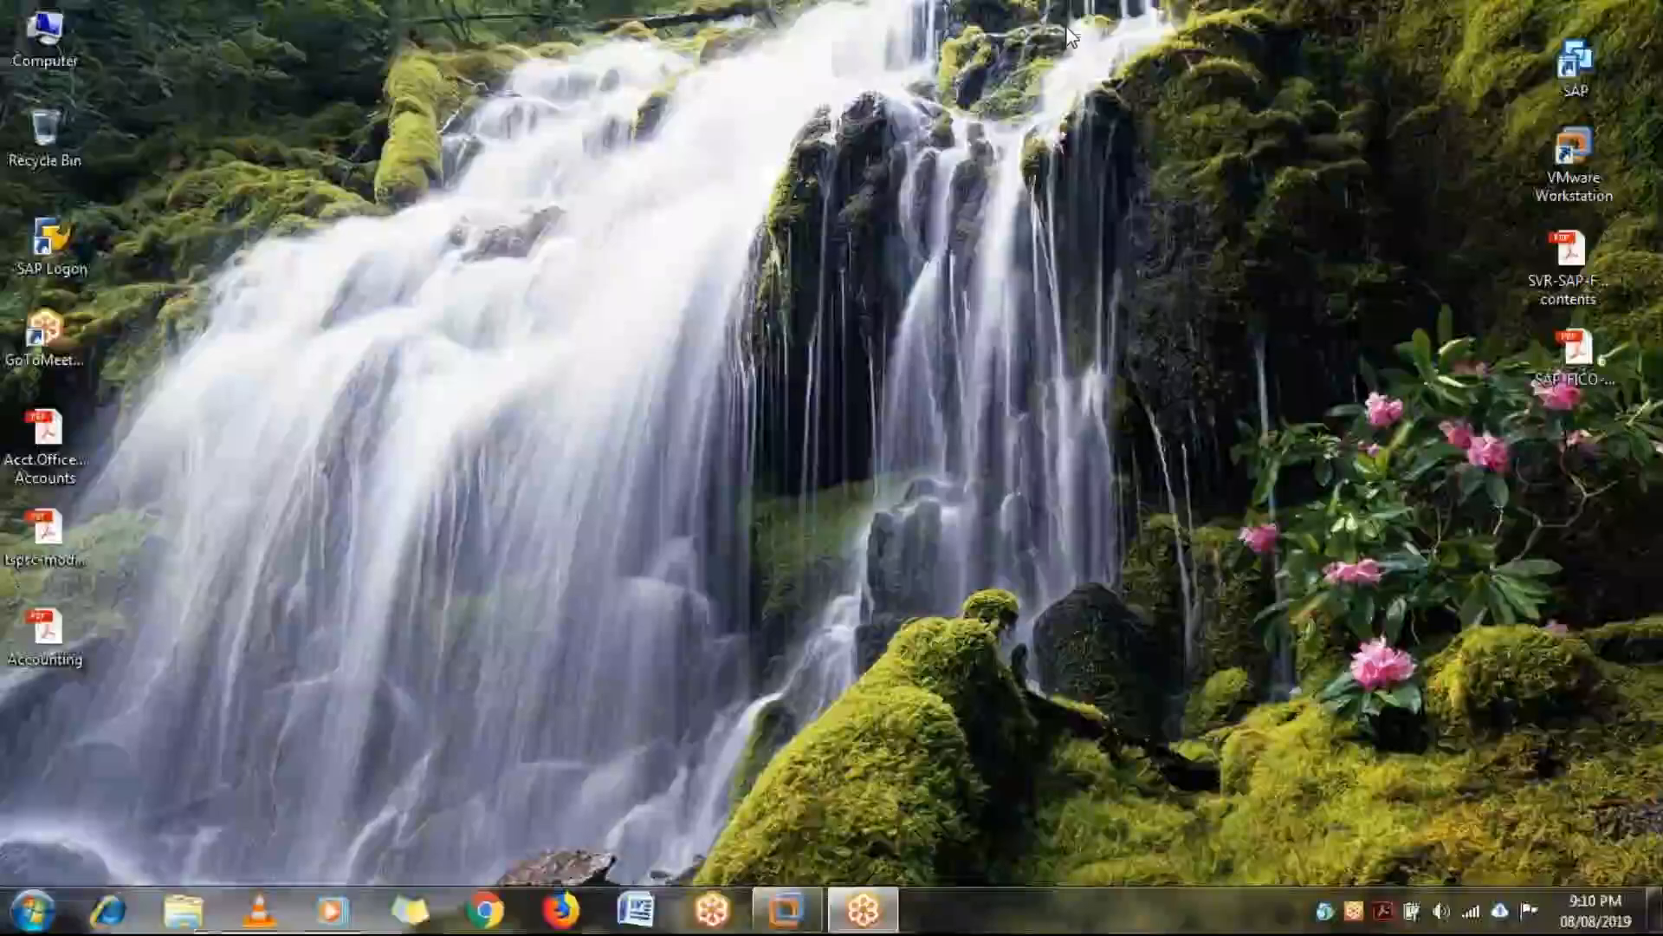
left_click(782, 908)
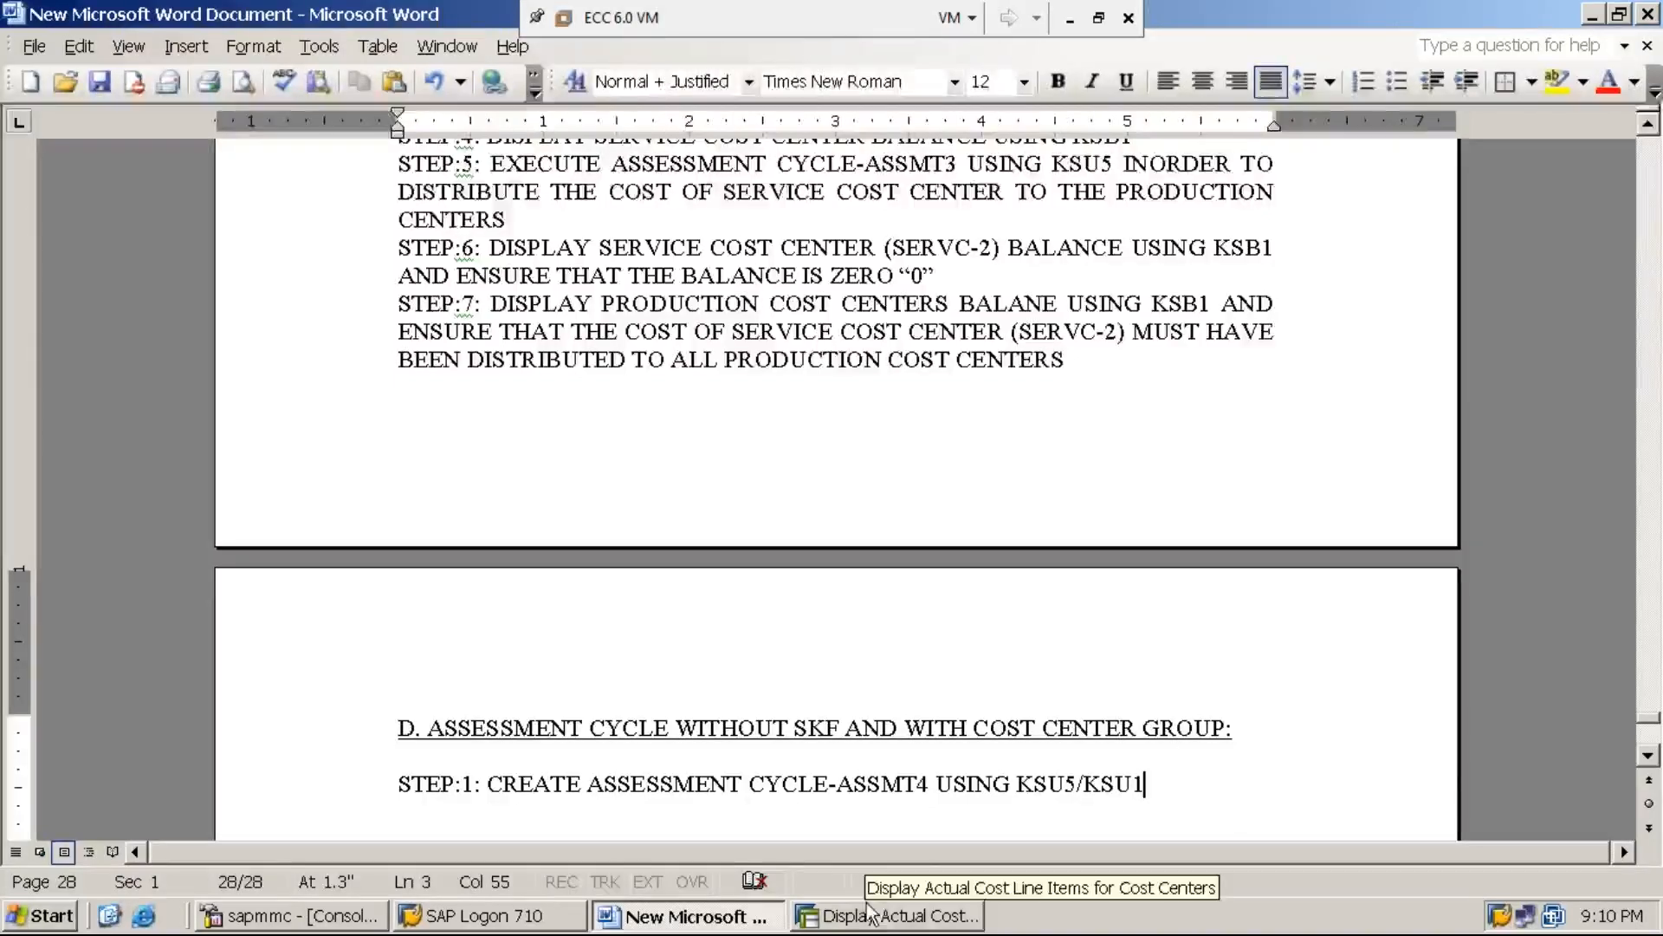
Switch to SAP, leave the cost center line item report and open transaction KSU5
left_click(921, 918)
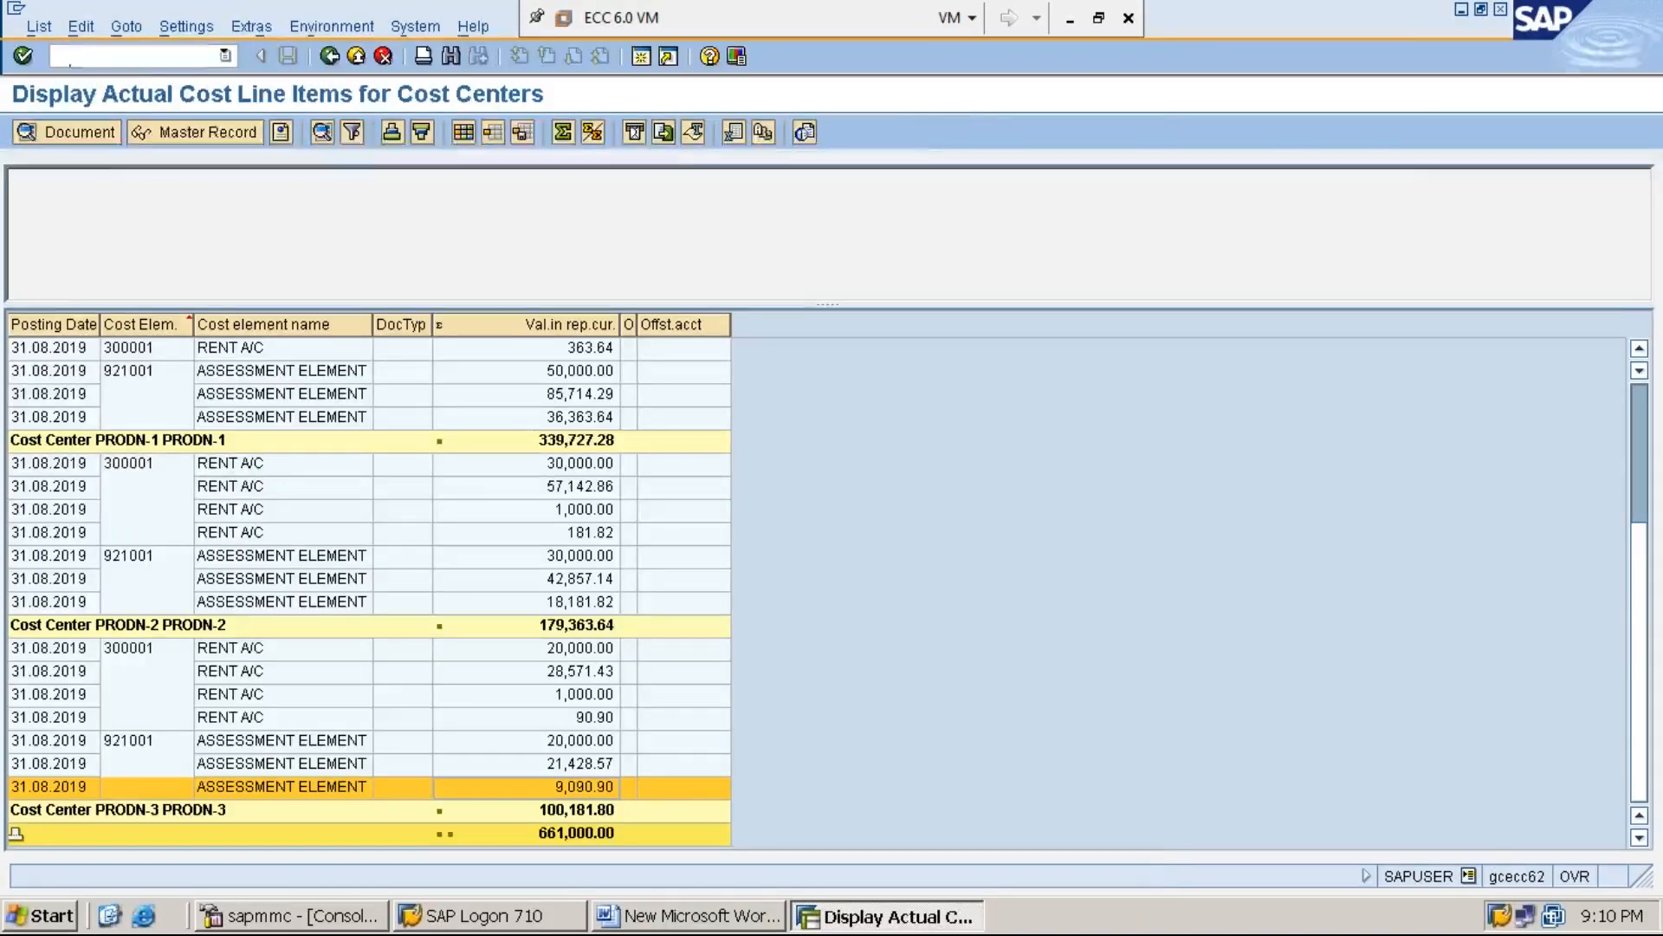
type("/n")
key("Return")
type("KSU5")
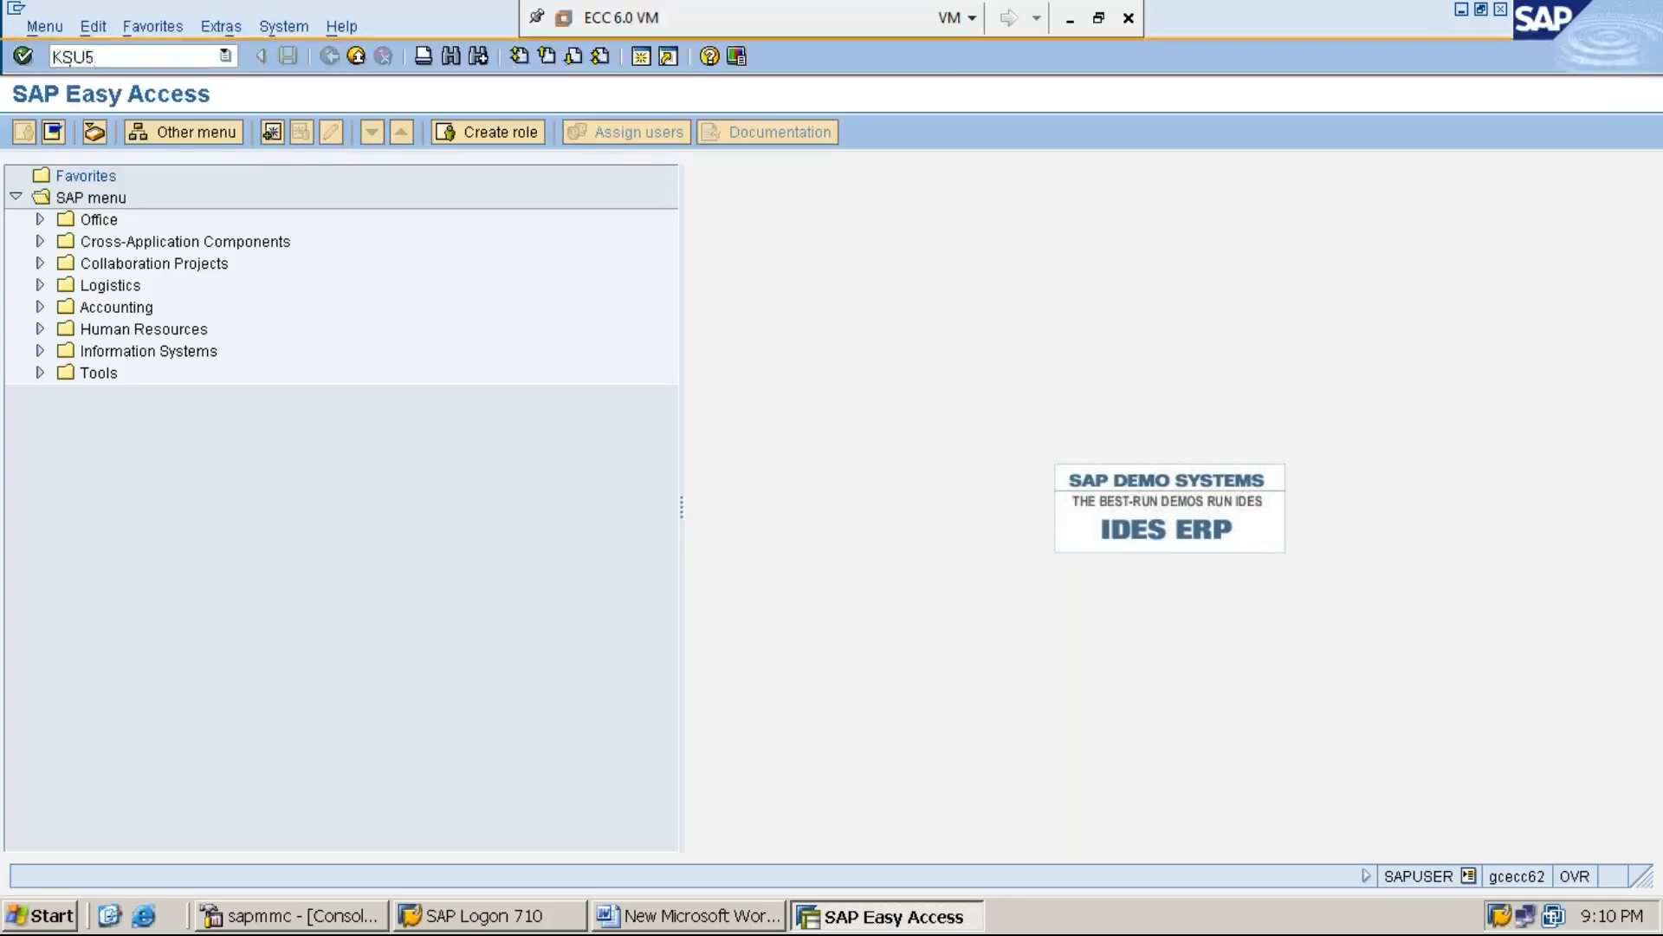
key("Return")
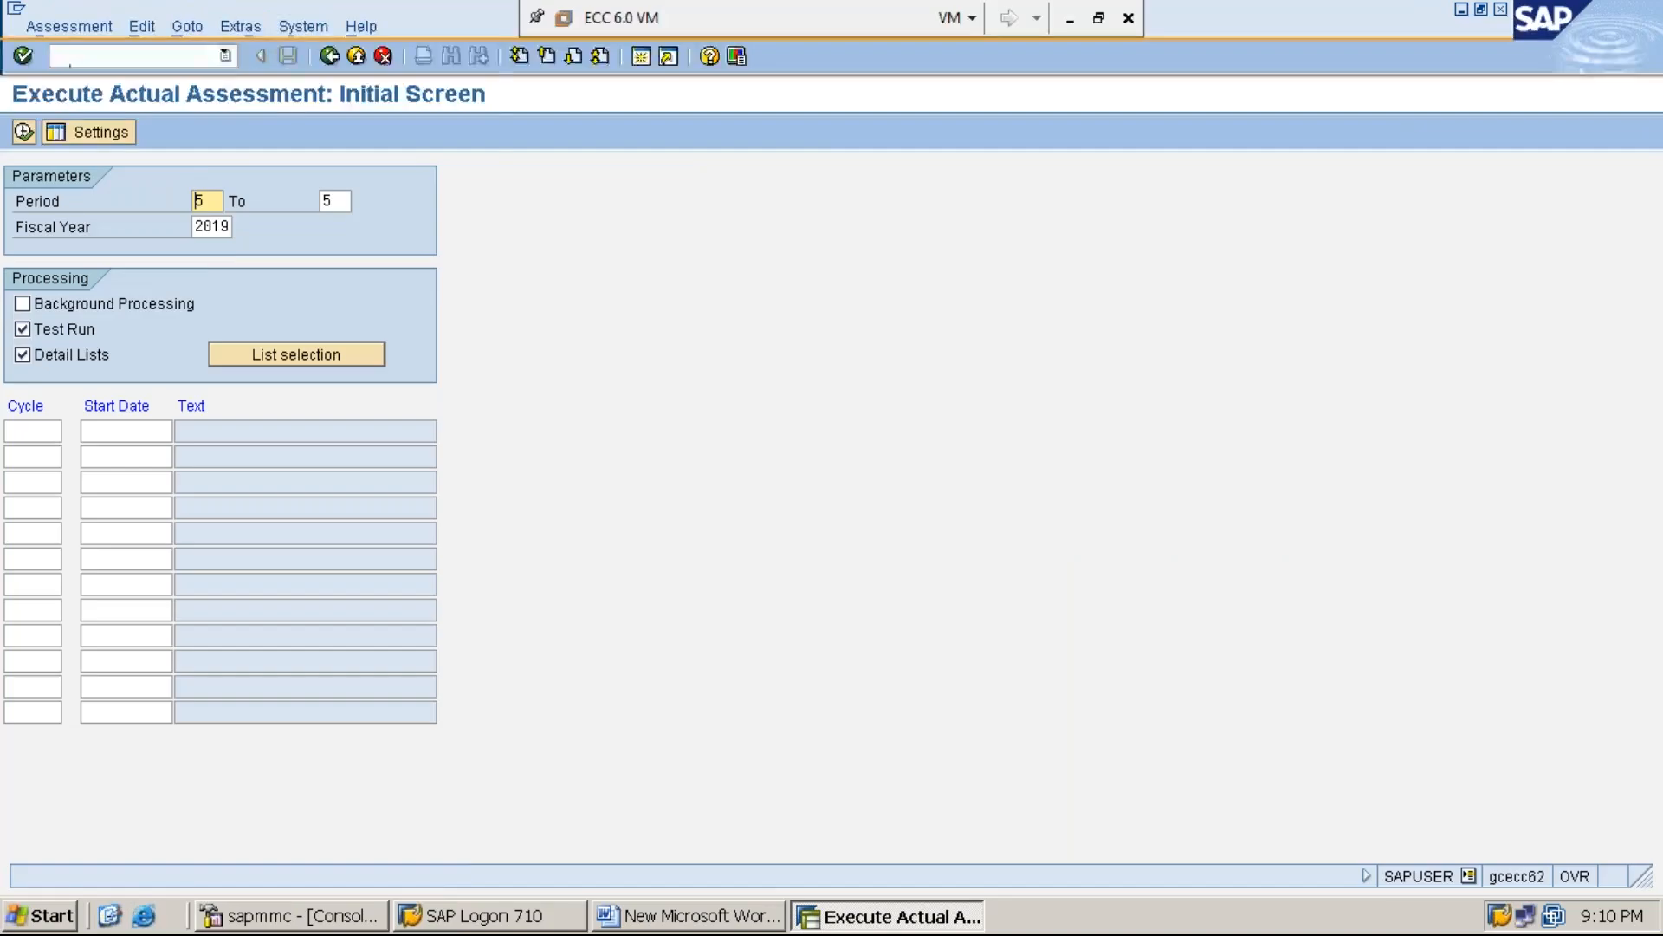
Start creating actual assessment cycle ASSMT4 with start date 01.04.2019 and proceed to its header data
left_click(245, 29)
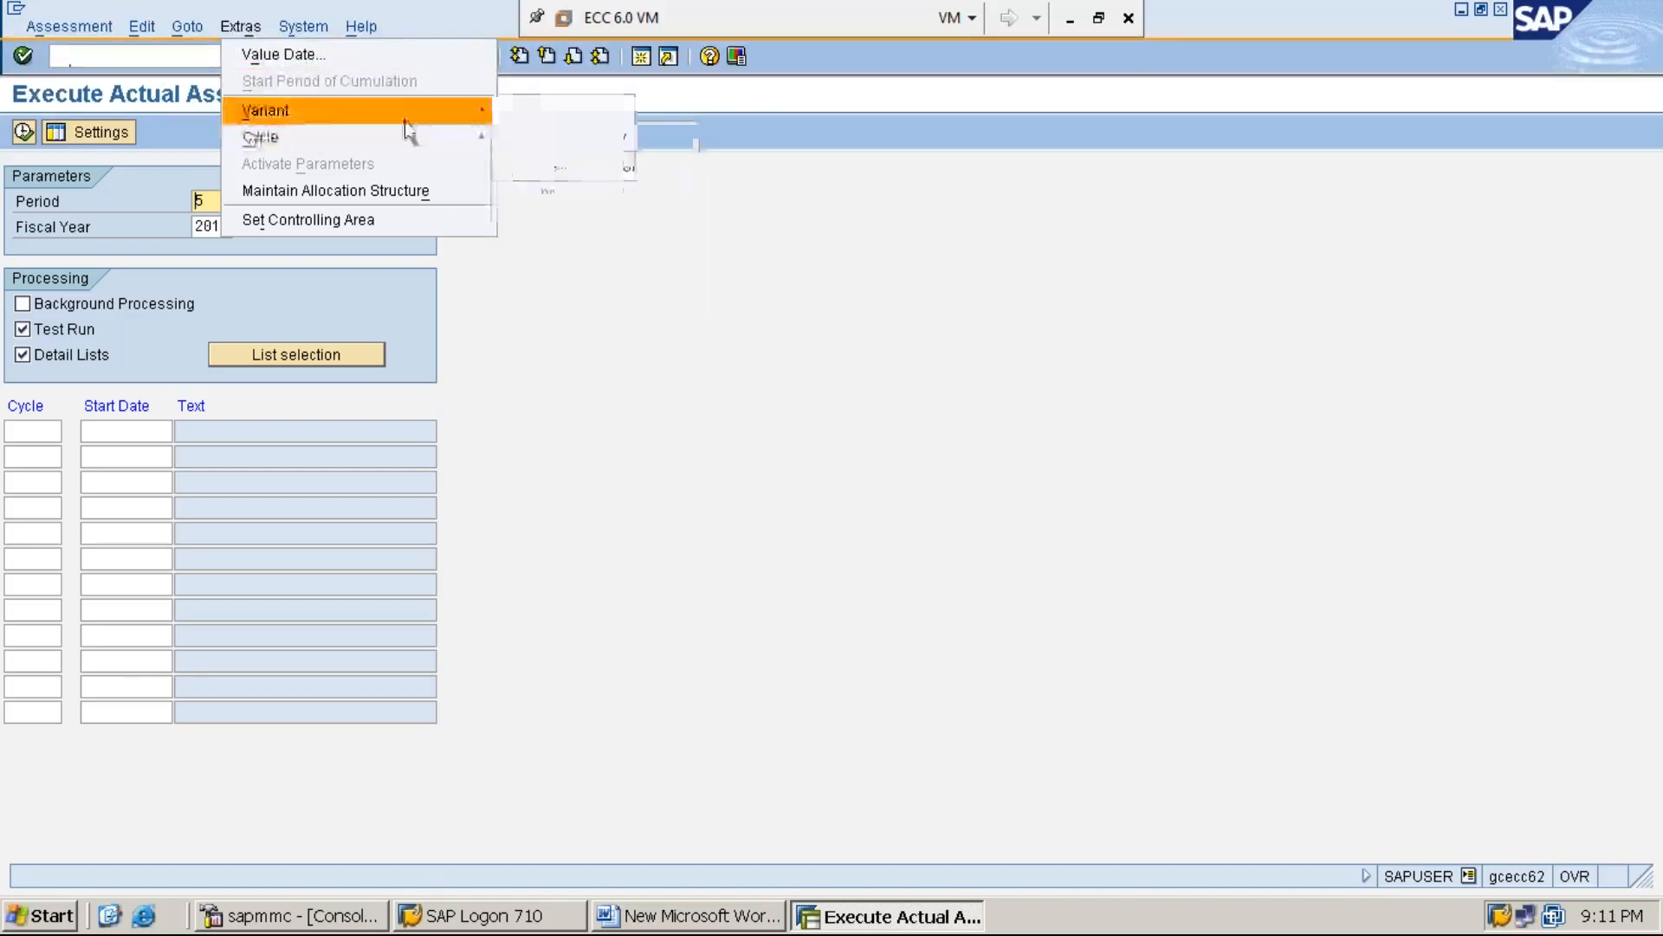
mouse_move(419, 139)
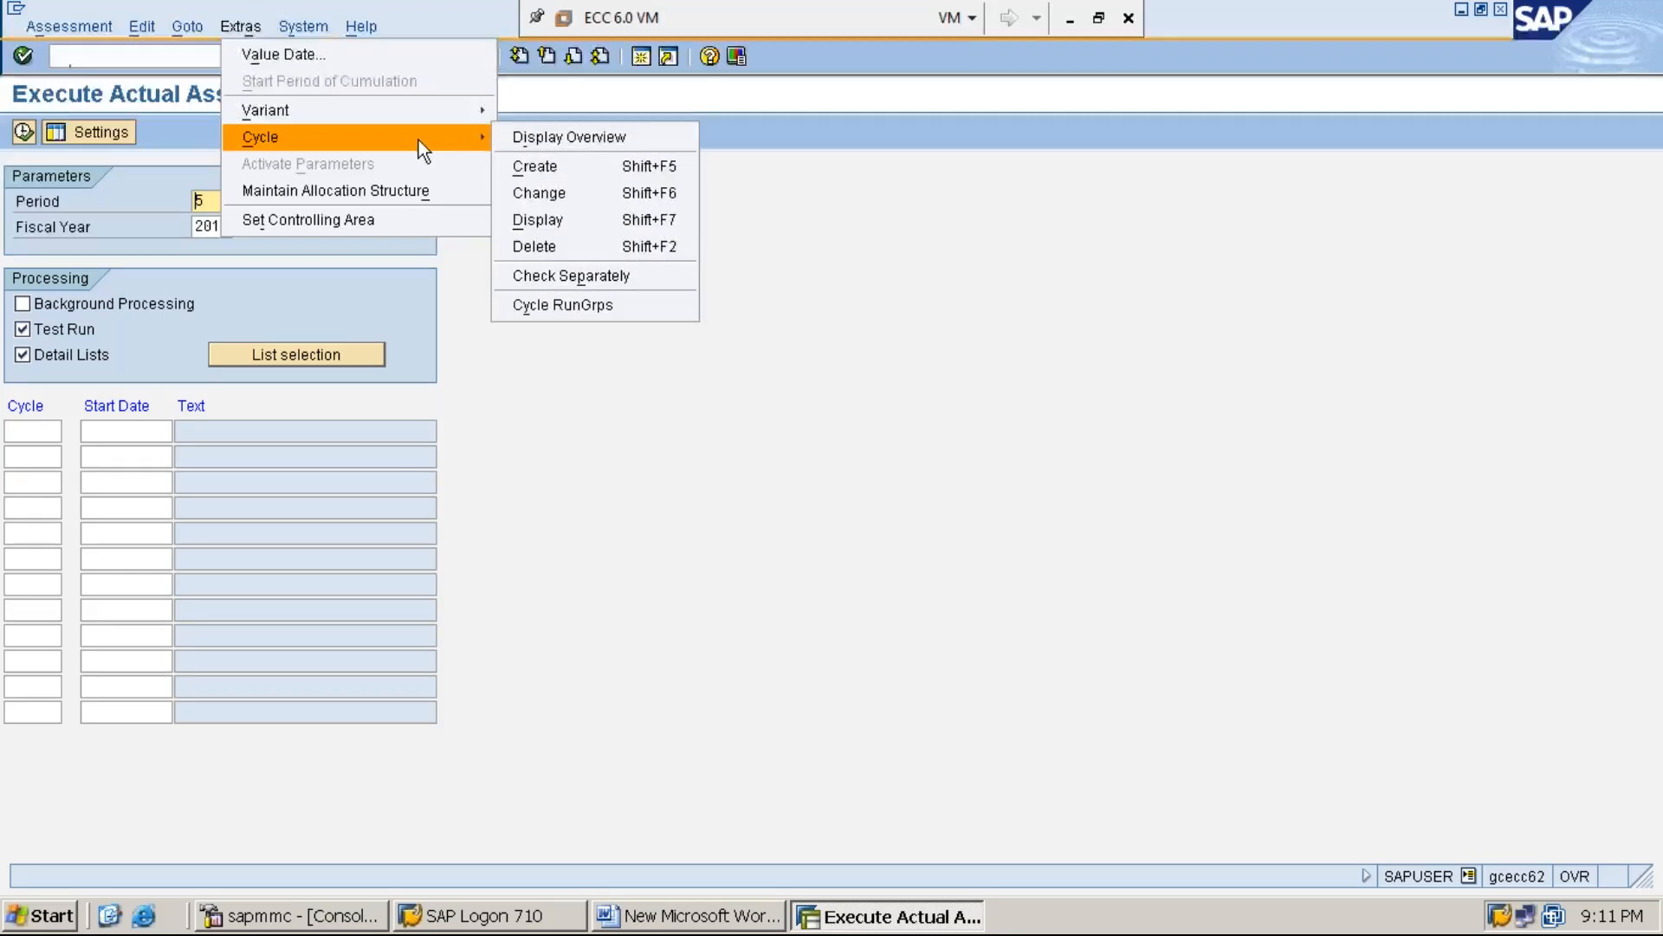
left_click(590, 173)
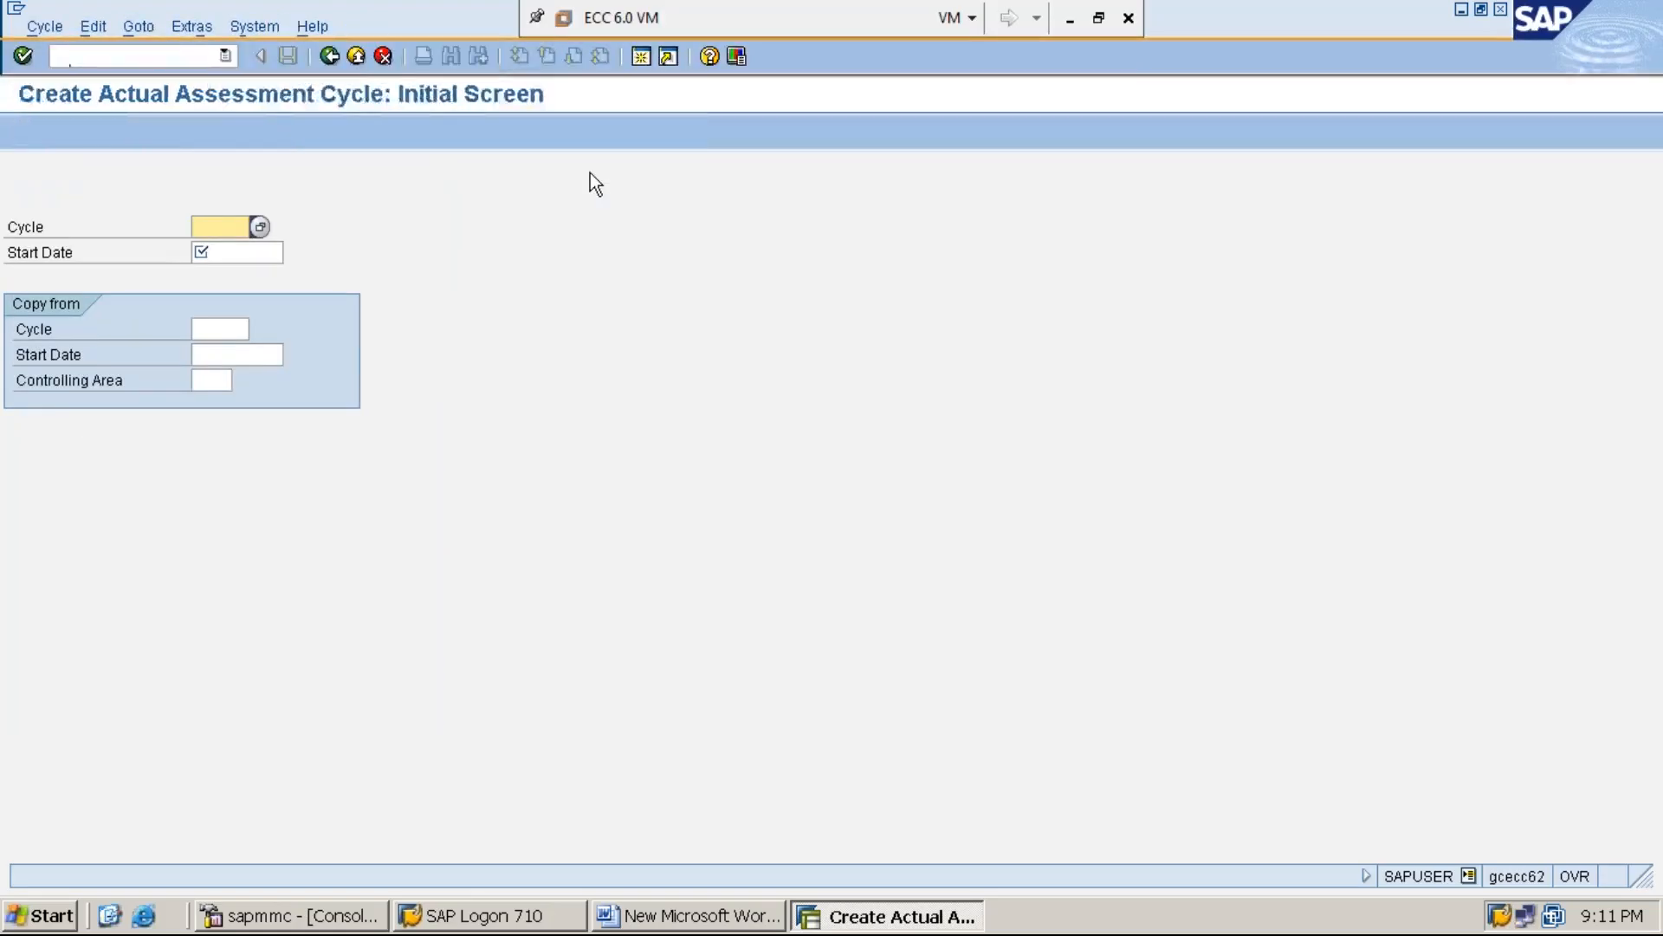
type("A")
key("Down")
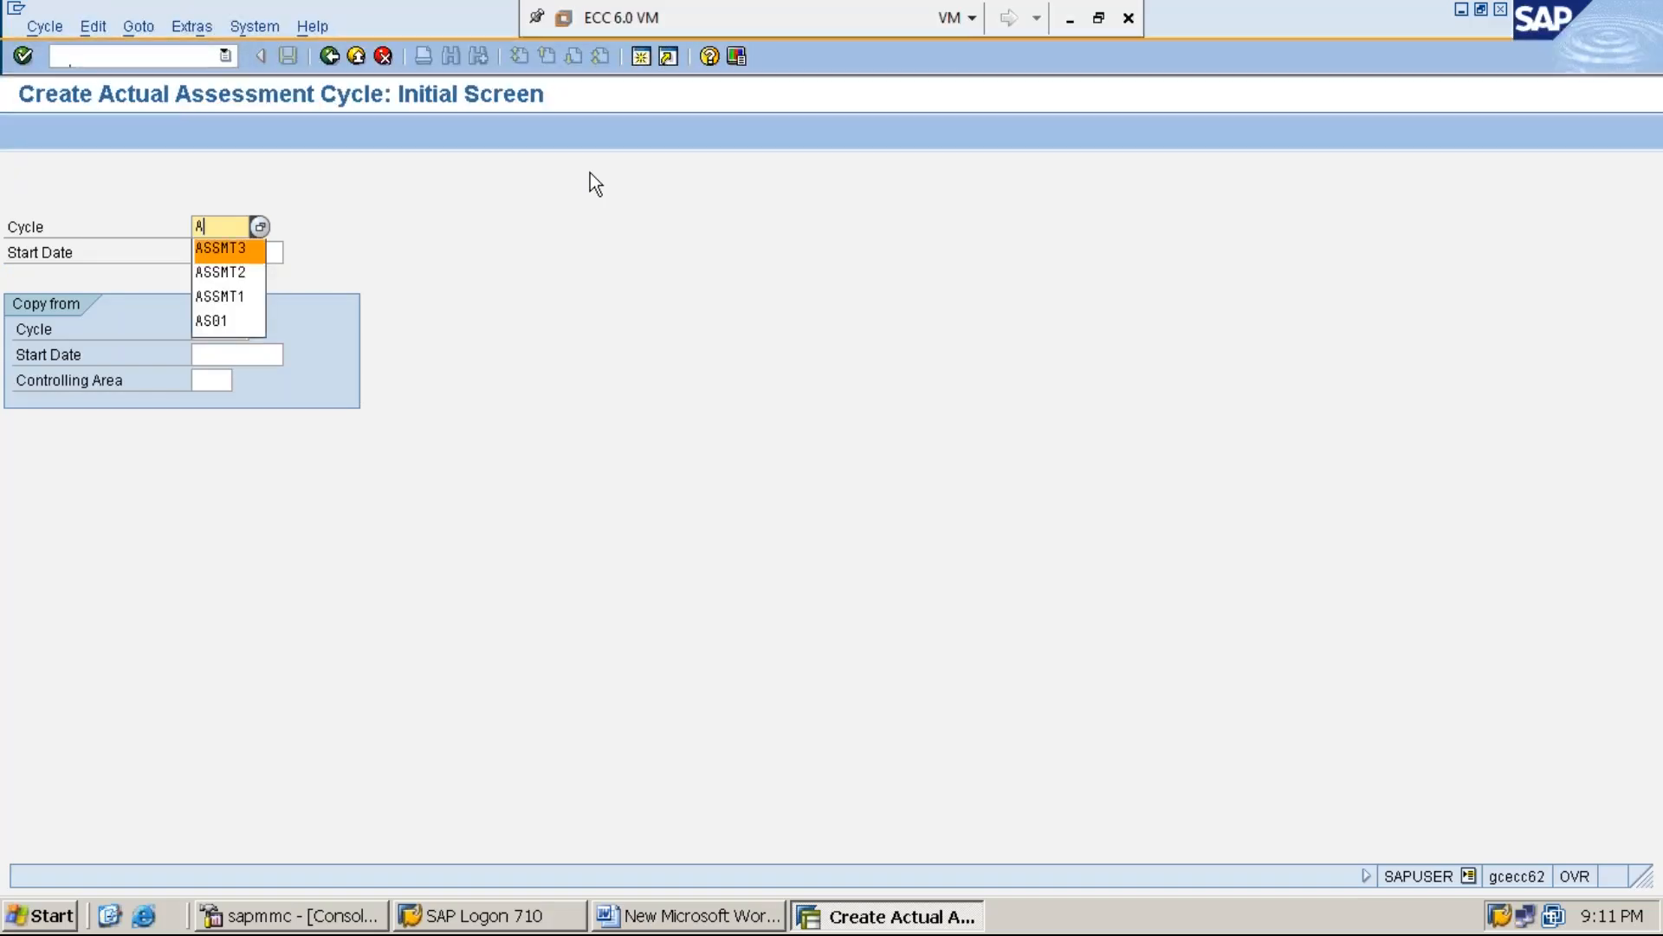
key("Return")
key("BackSpace")
type("4")
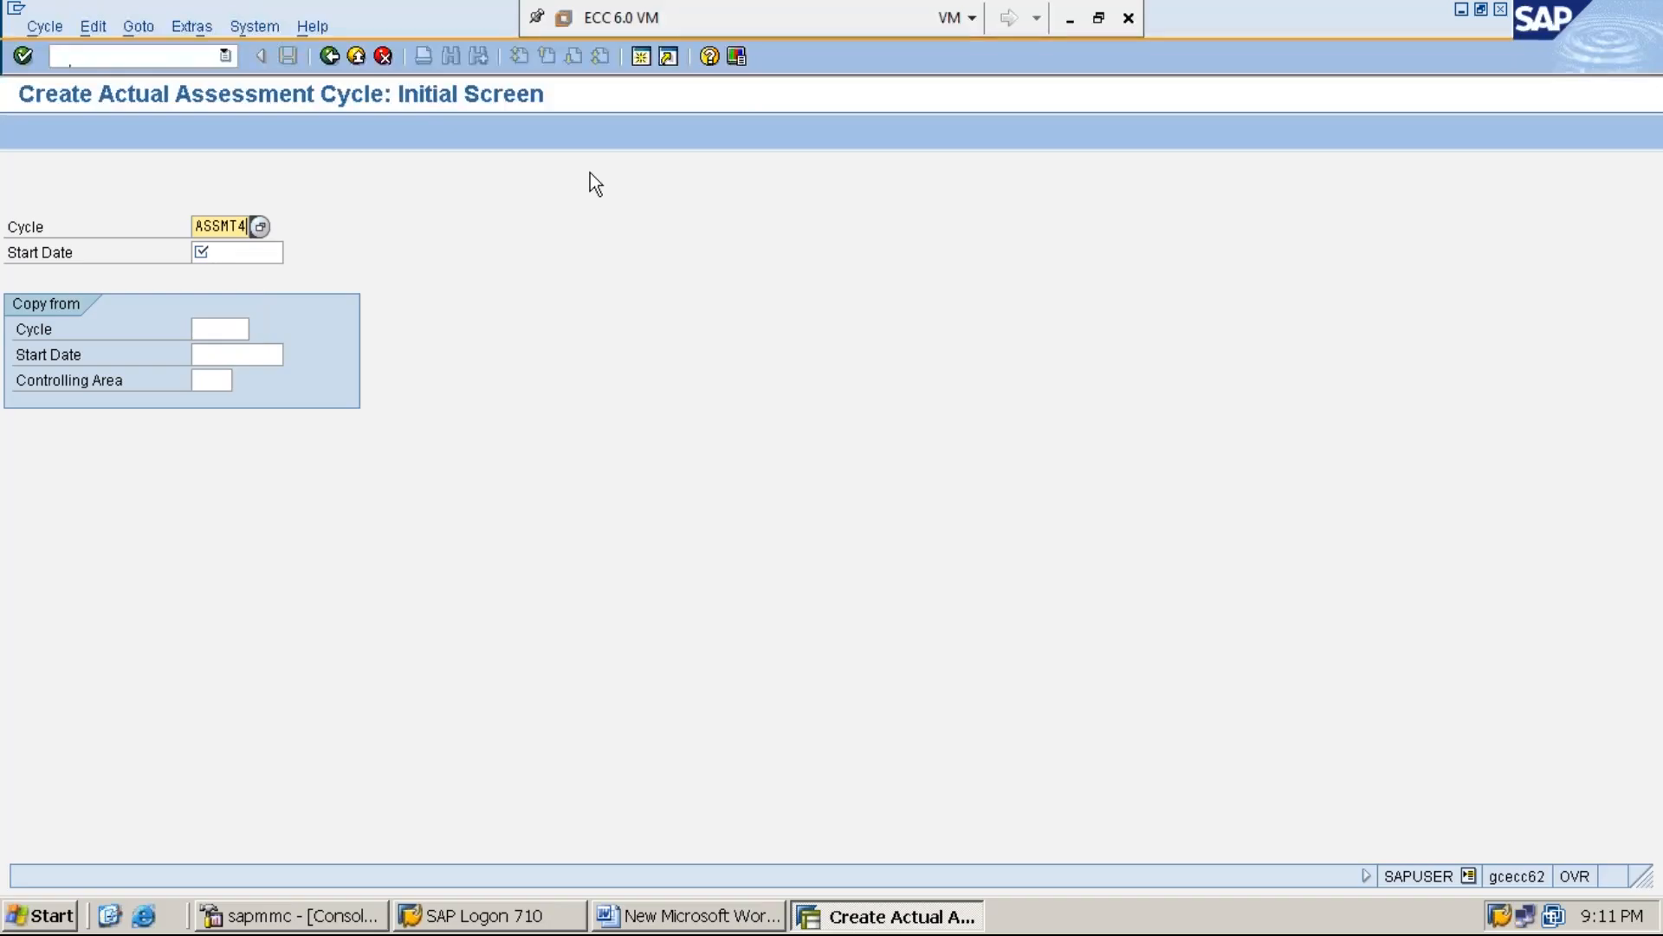
key("Tab")
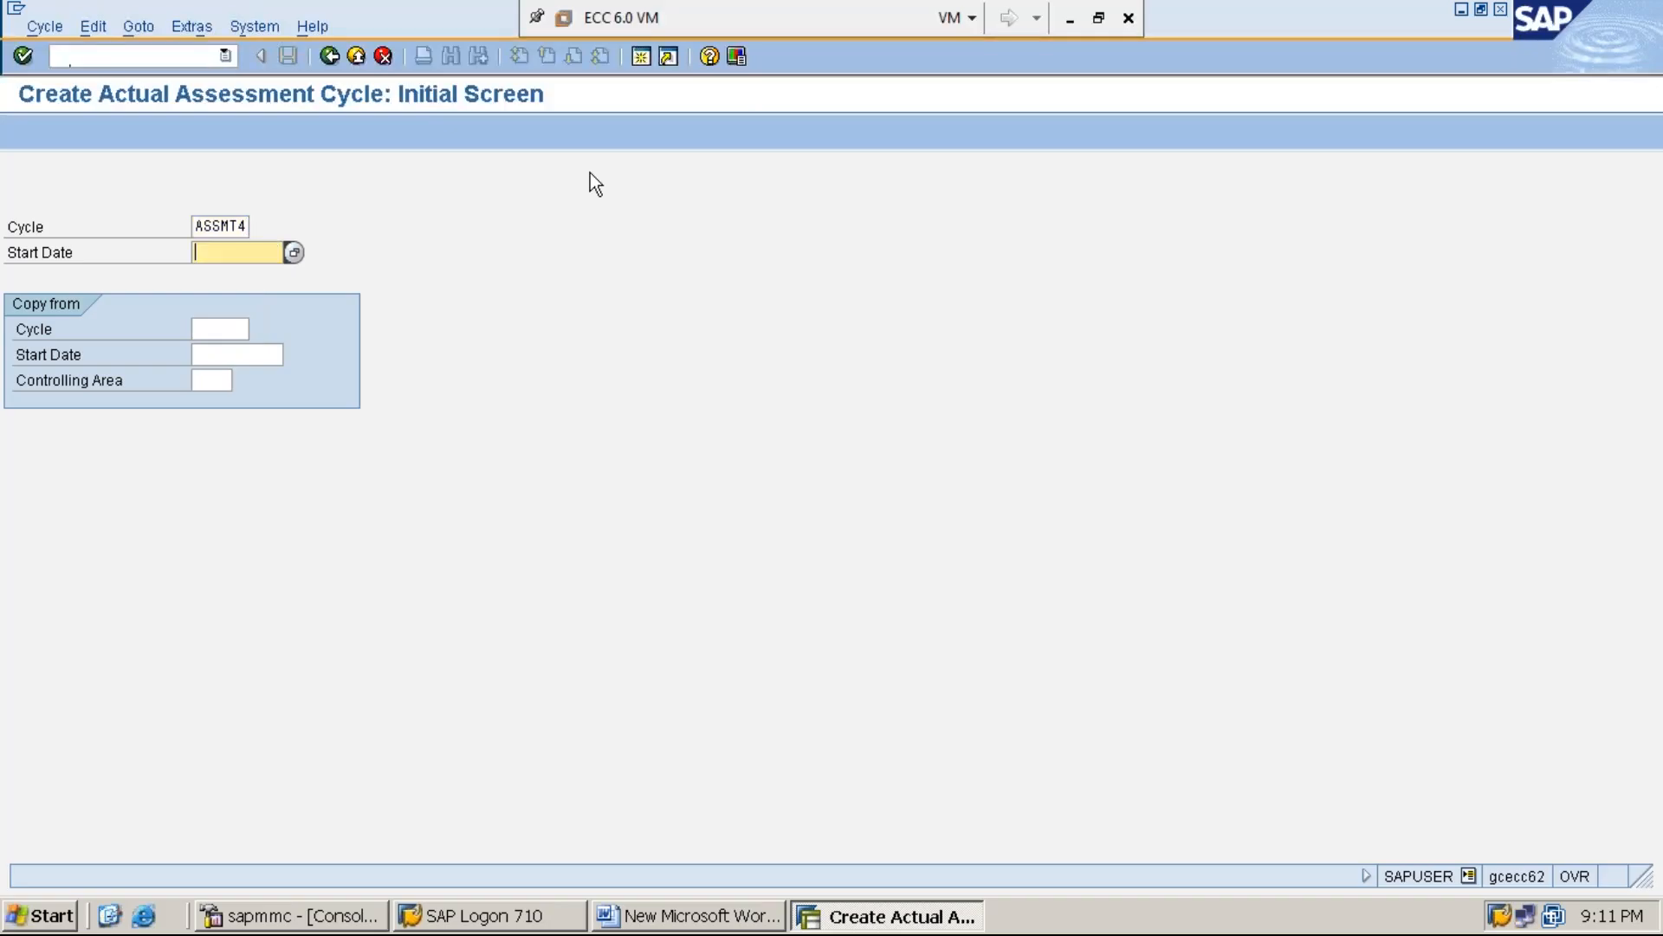
key("Down")
key("Return")
key("Return")
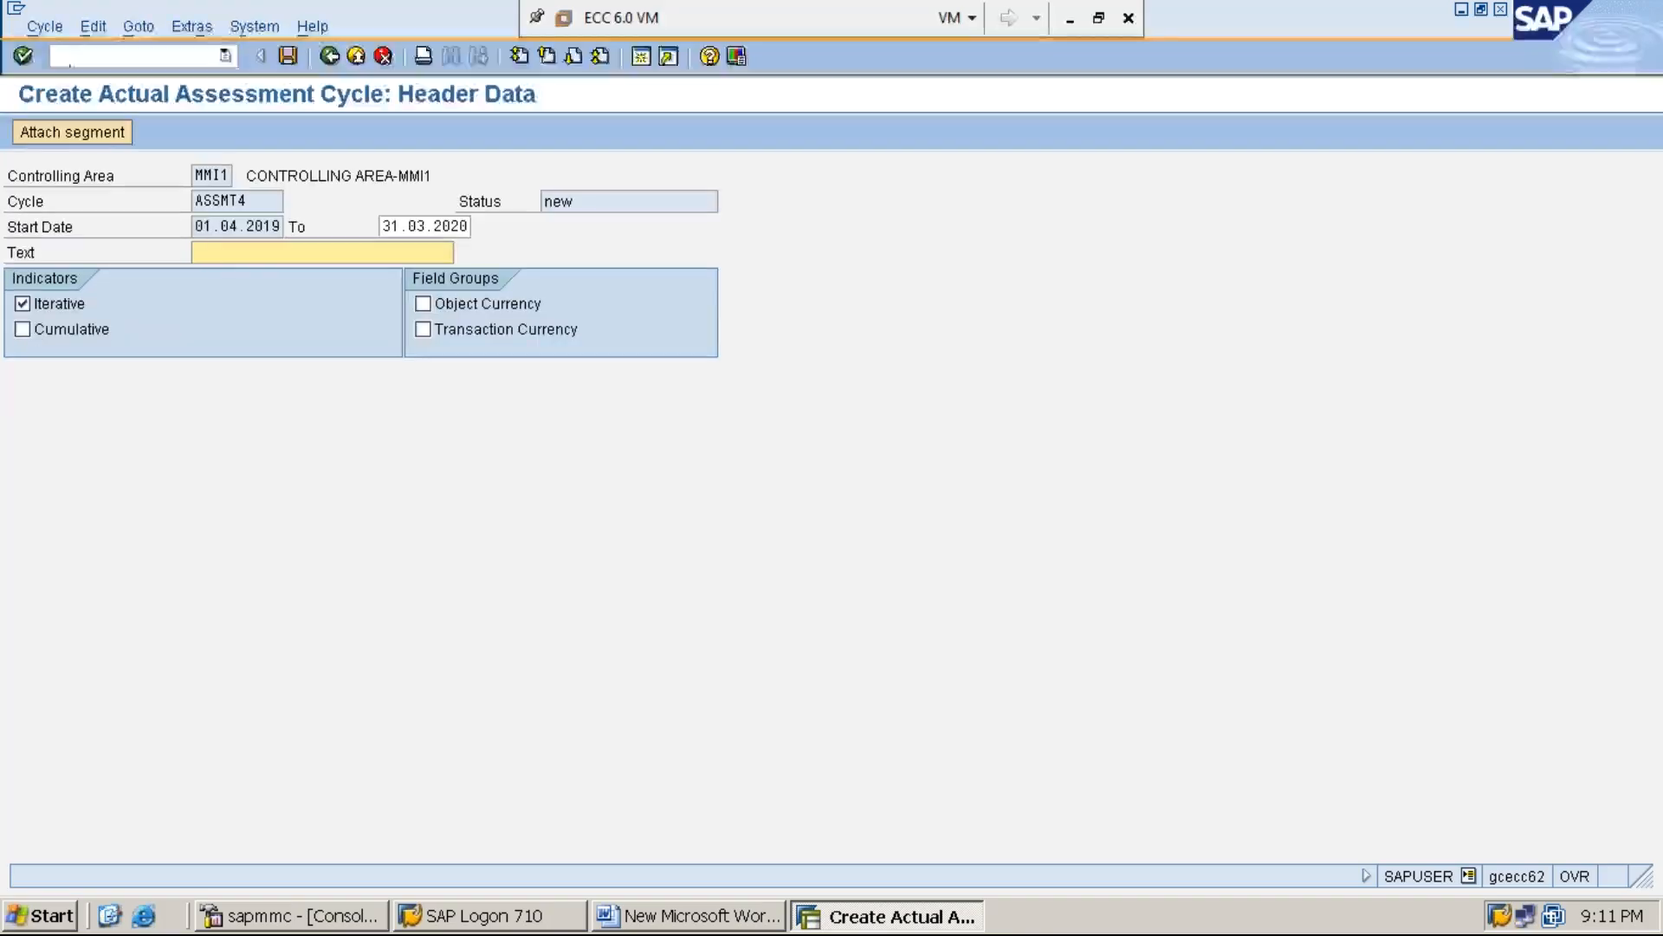
Enter ASSESSMENT CYCLE-4 as the cycle's description and attach a new segment
type("A")
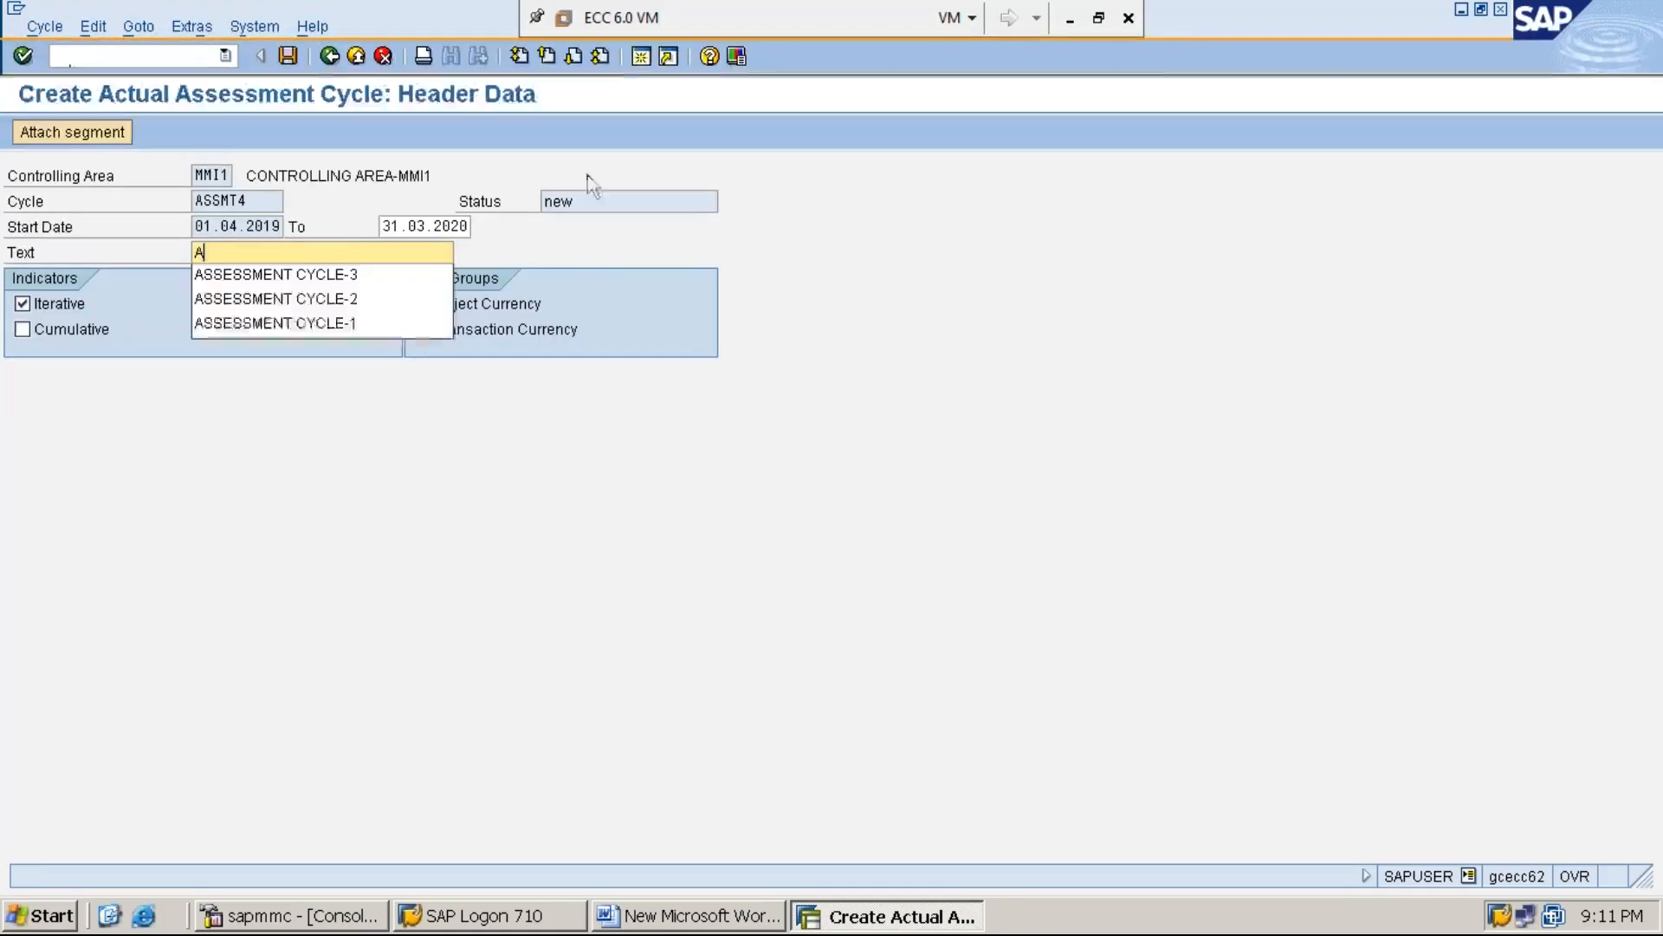
left_click(409, 275)
key("BackSpace")
left_click(409, 279)
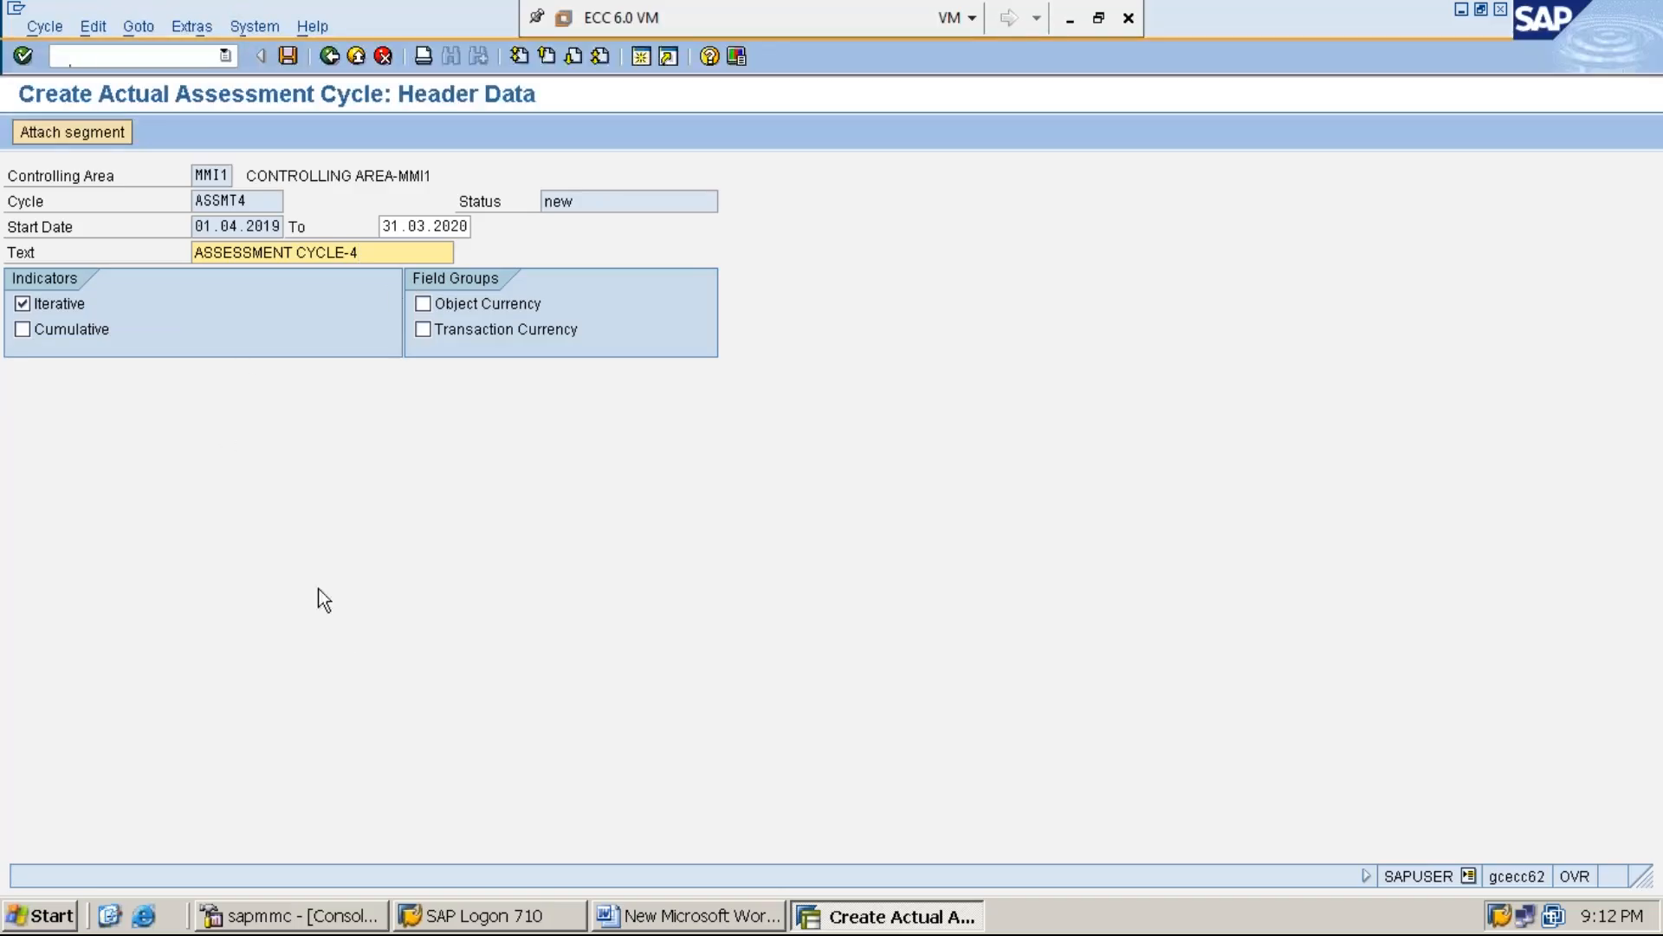
left_click(95, 137)
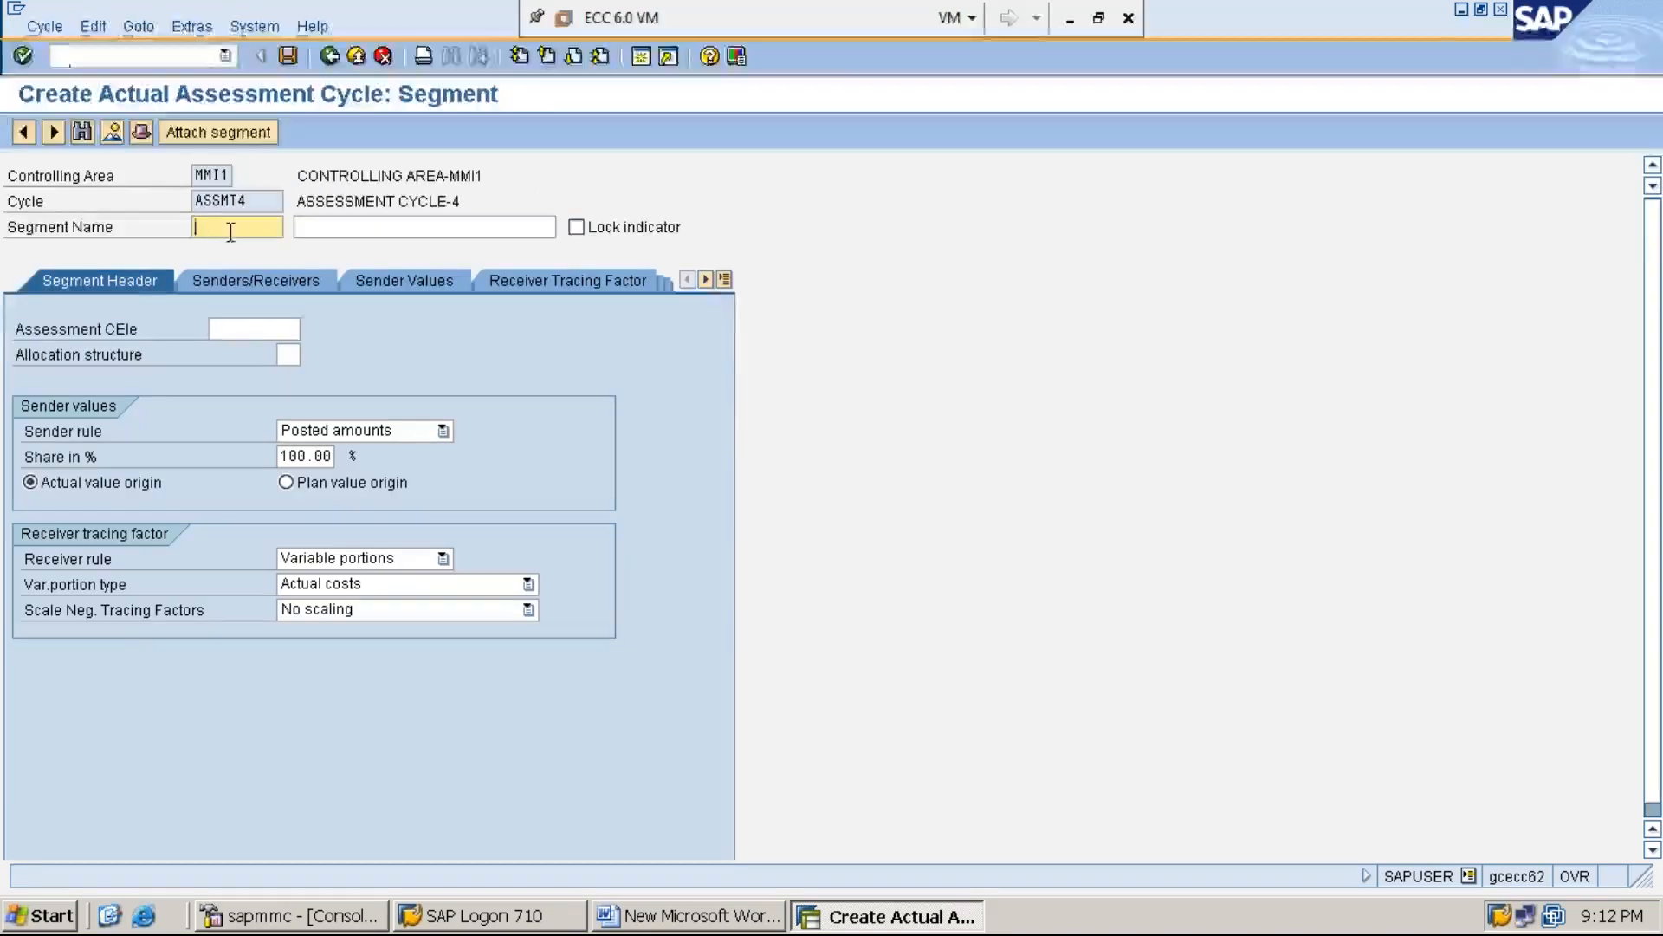
Name the new segment SEGMENT-1 and give it the description ASSESSMENT CYCLE SEGMENT-1
type("S")
key("Down")
key("Return")
key("Tab")
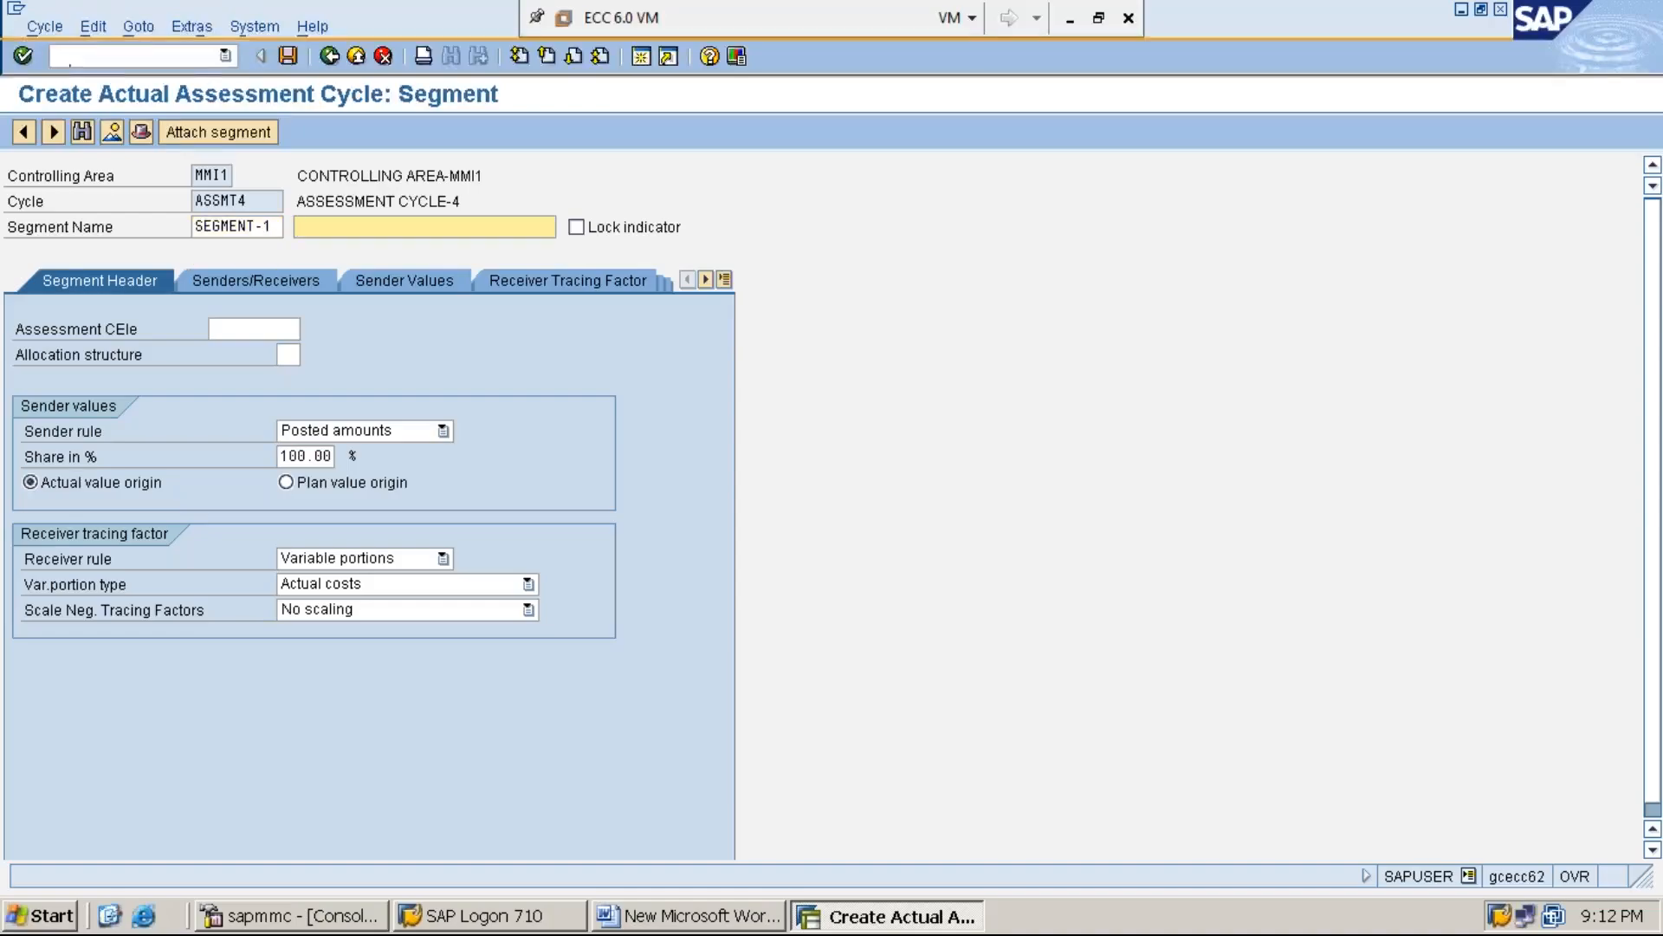
type("A")
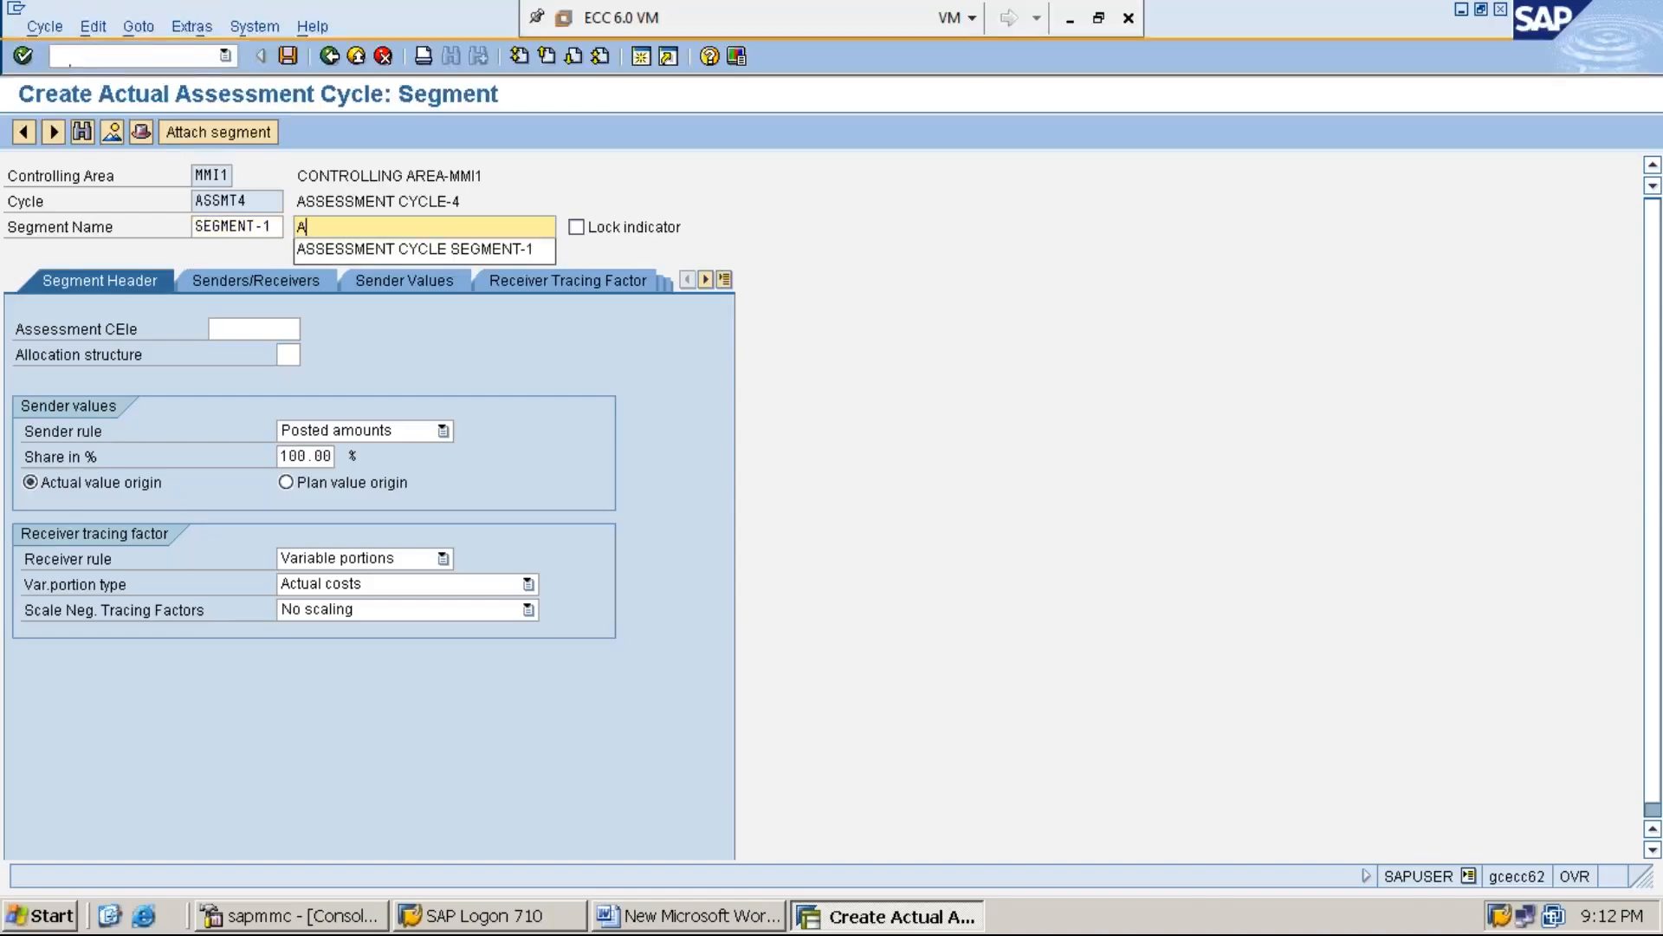
left_click(400, 247)
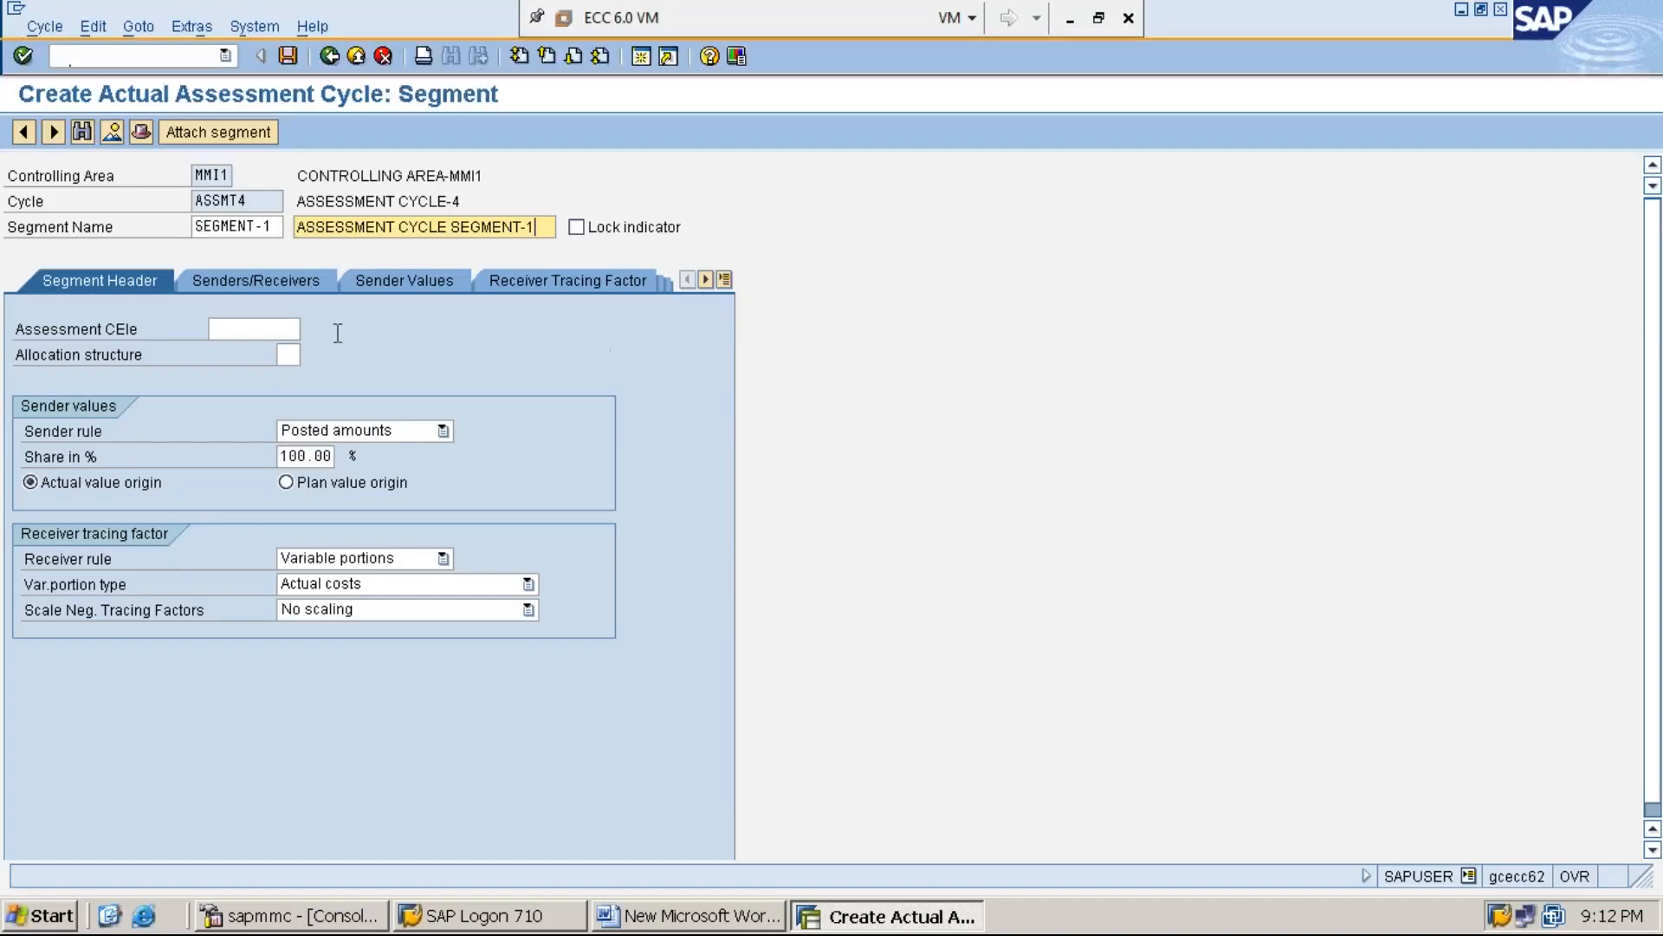
Choose 921001 as the segment's assessment cost element from the list of possible entries
left_click(254, 329)
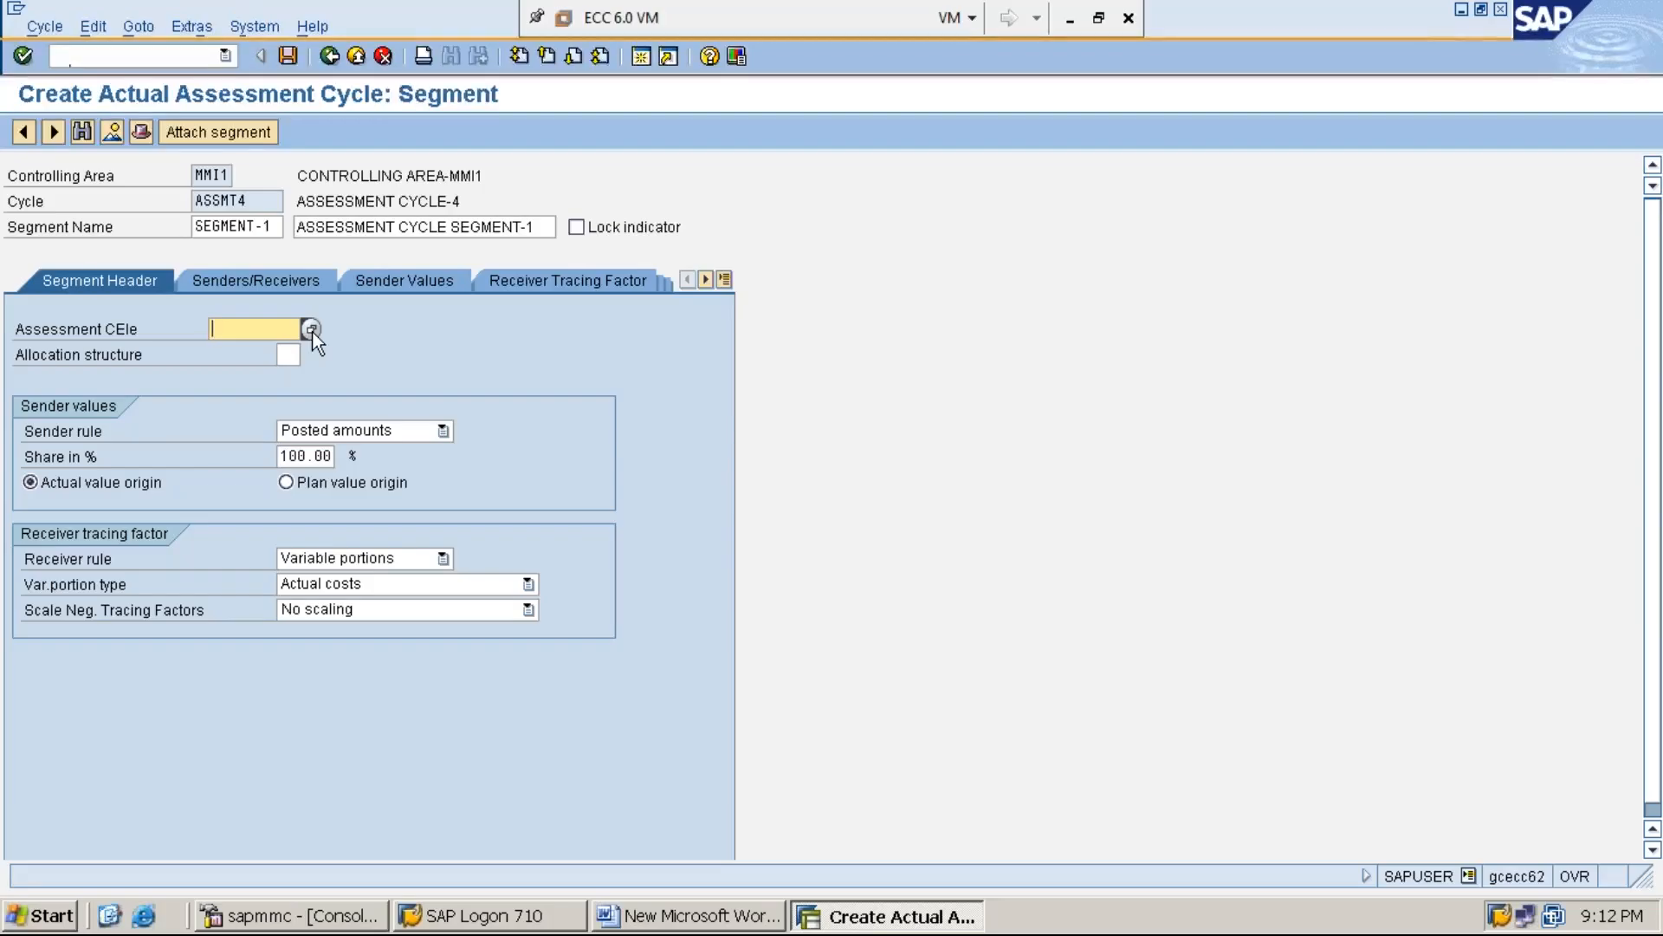
left_click(311, 329)
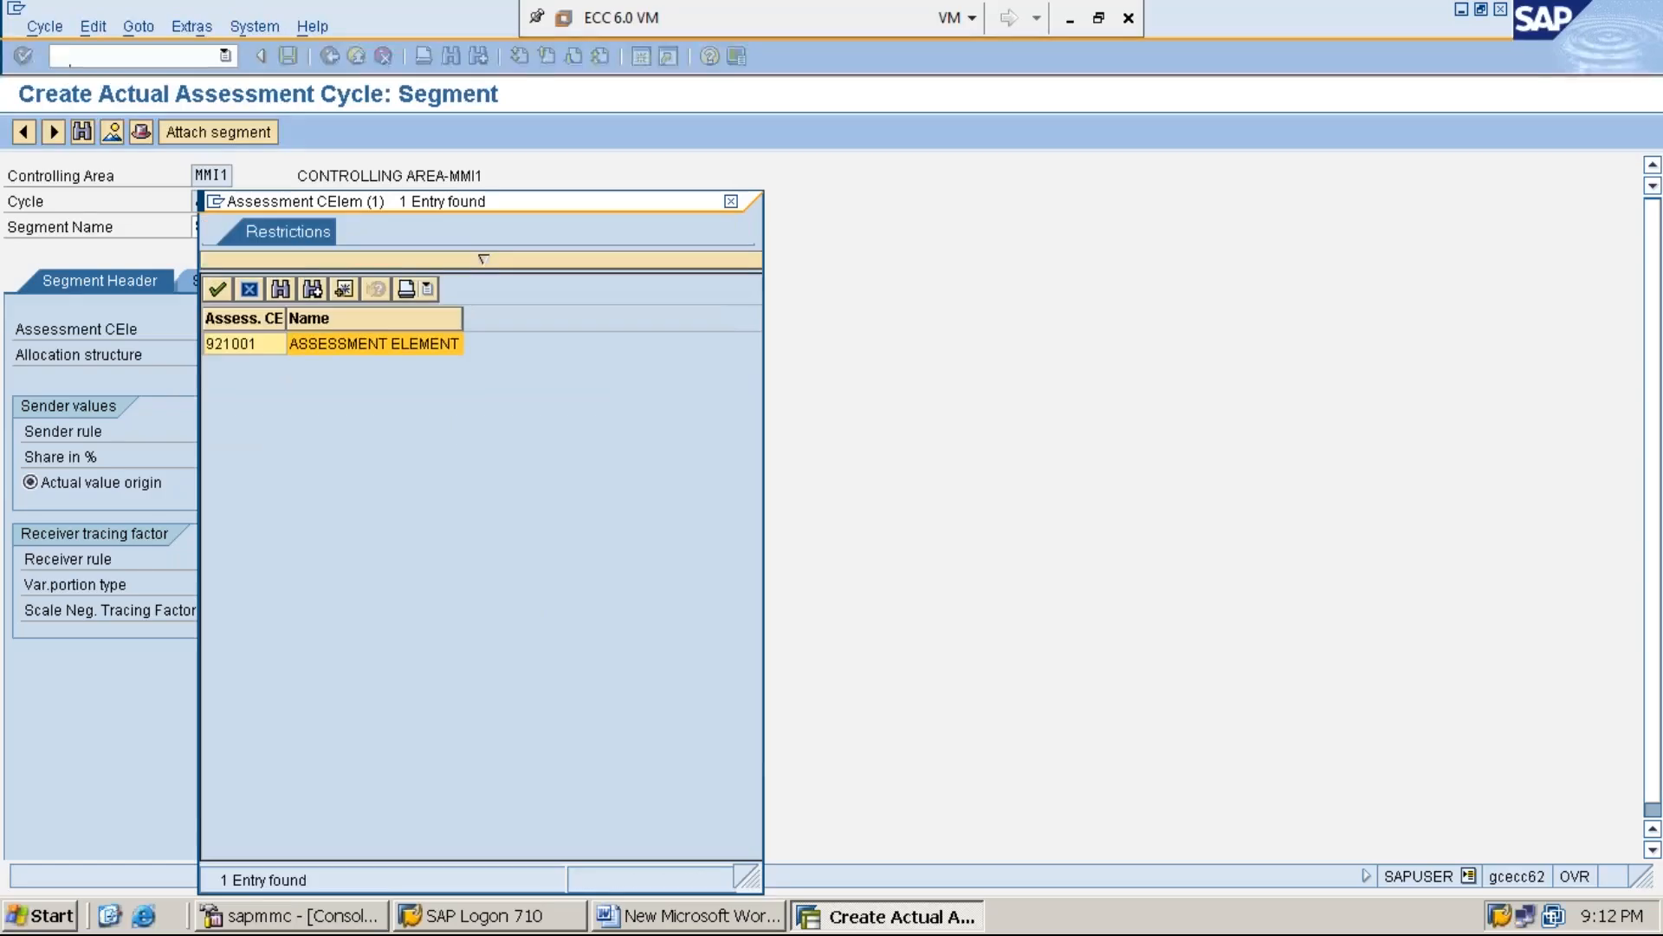
double_click(255, 345)
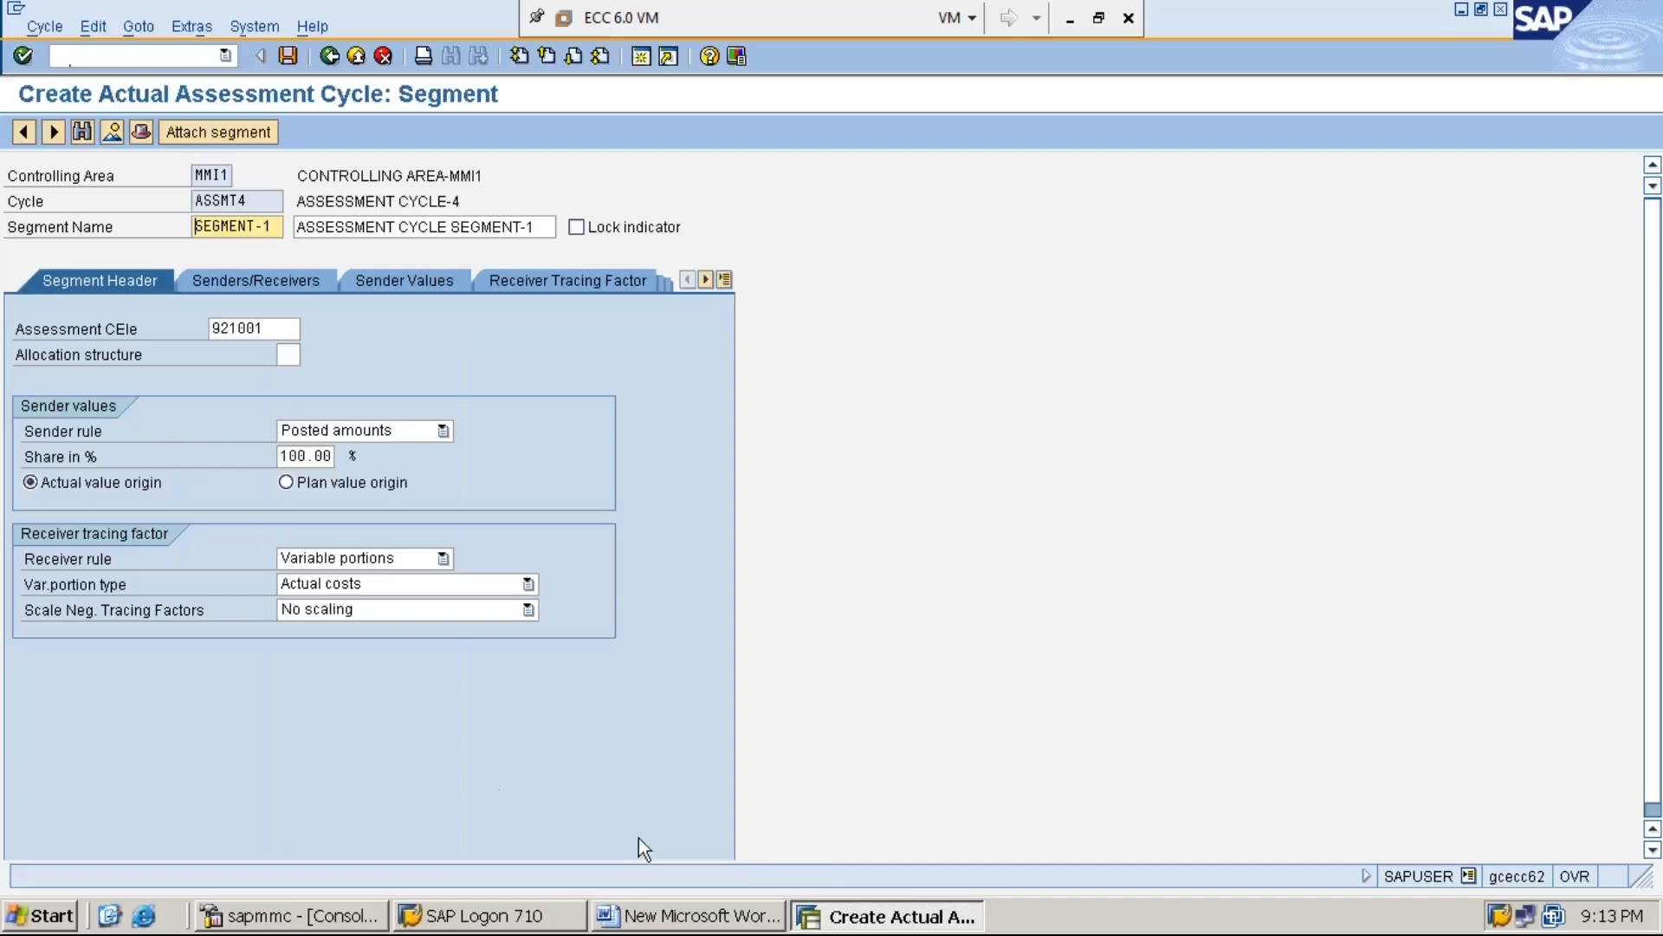
Check the section D heading in the Word document, return to SAP and set the segment's receiver rule to Fixed percentages
left_click(676, 918)
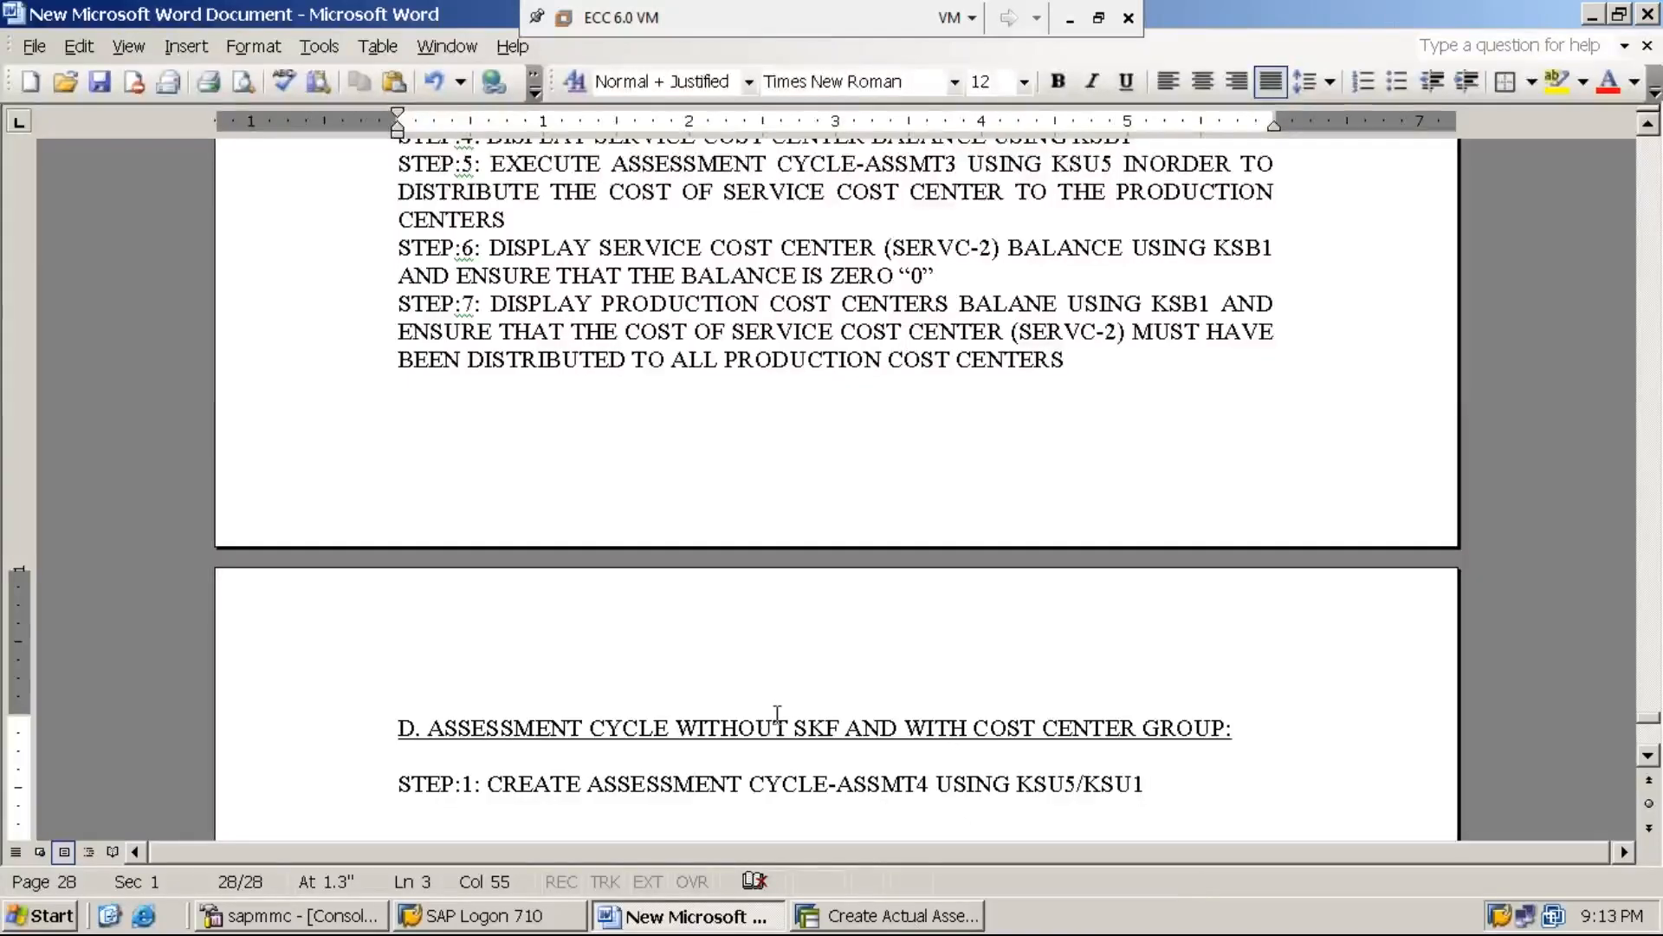
left_click(869, 918)
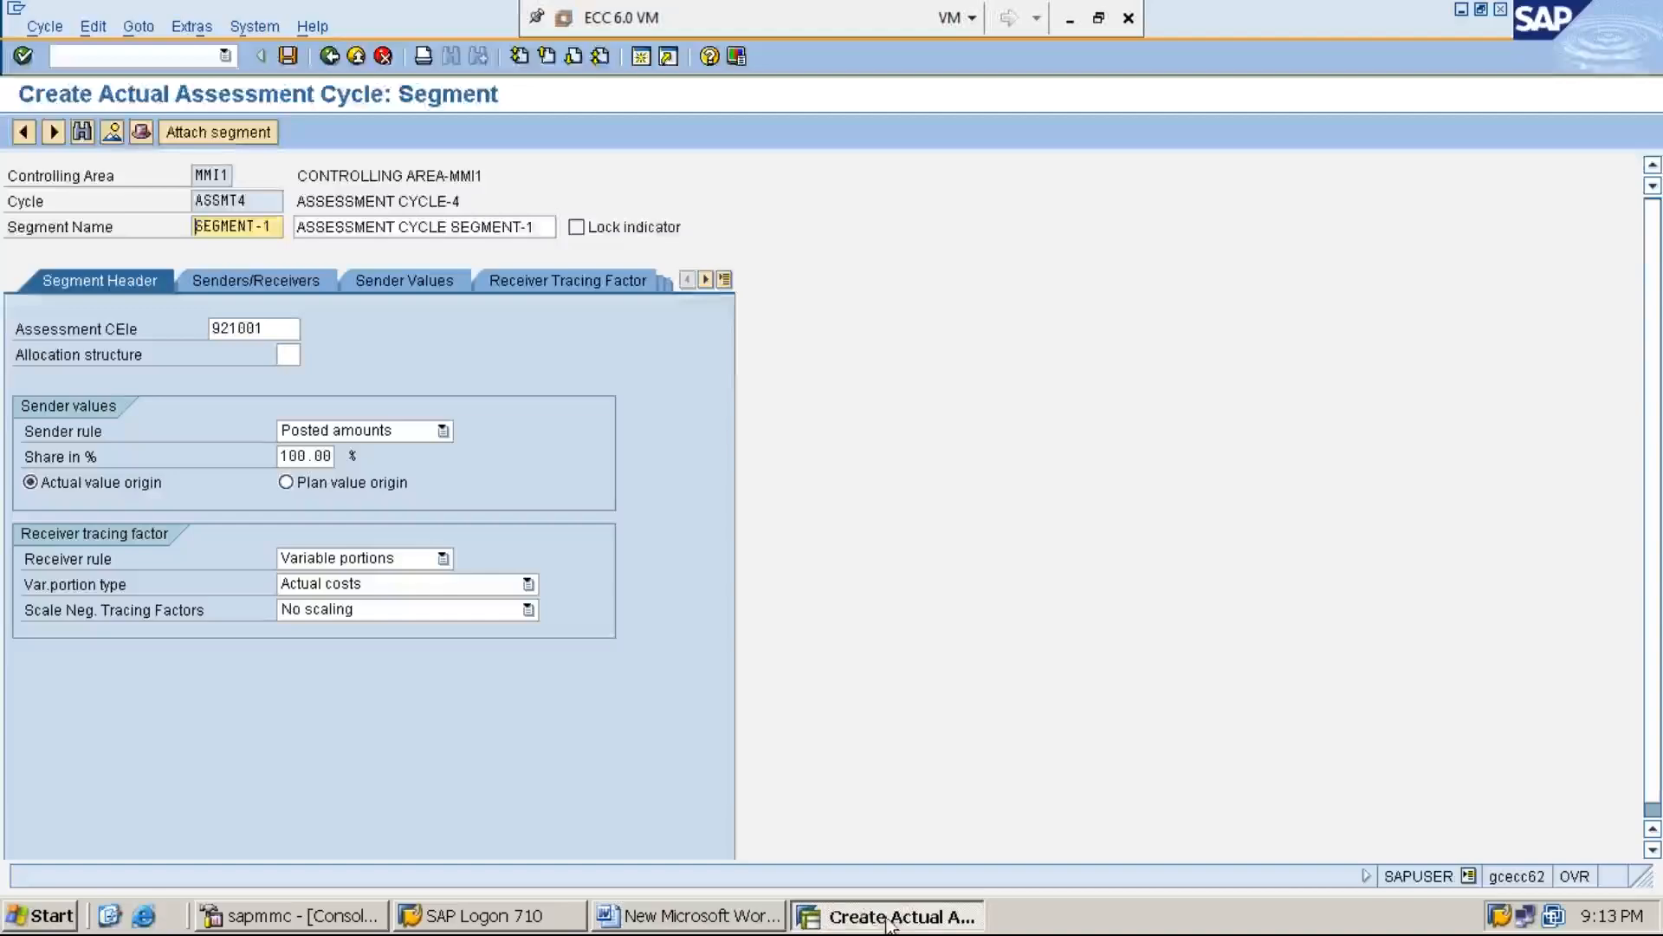
left_click(90, 565)
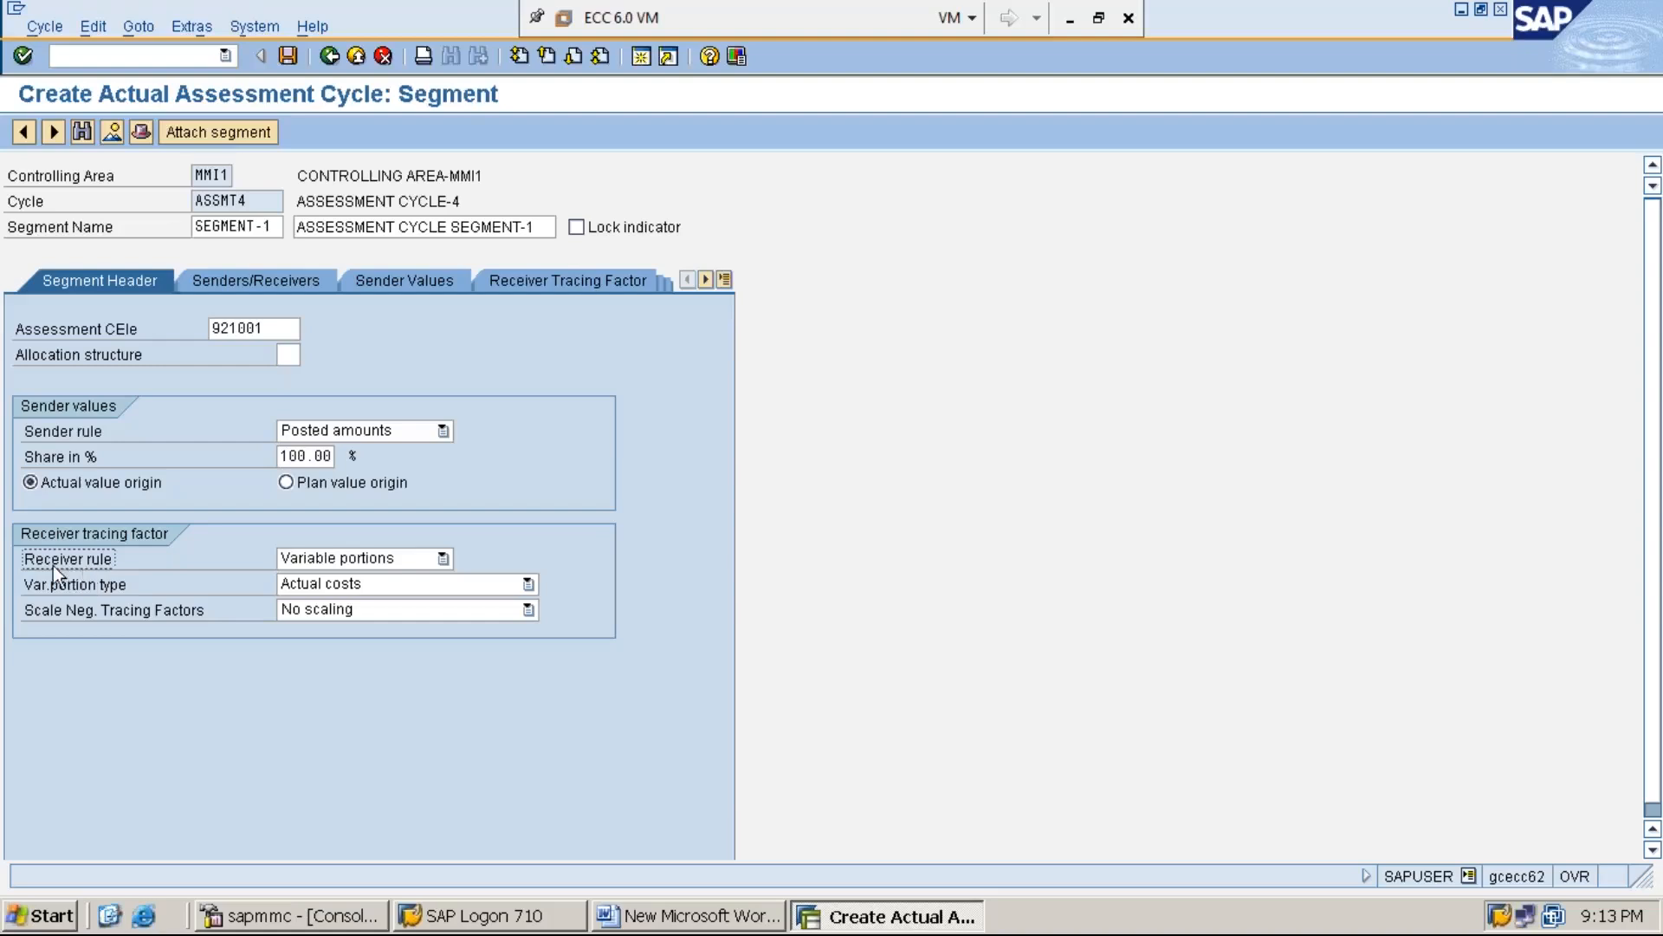
left_click(441, 558)
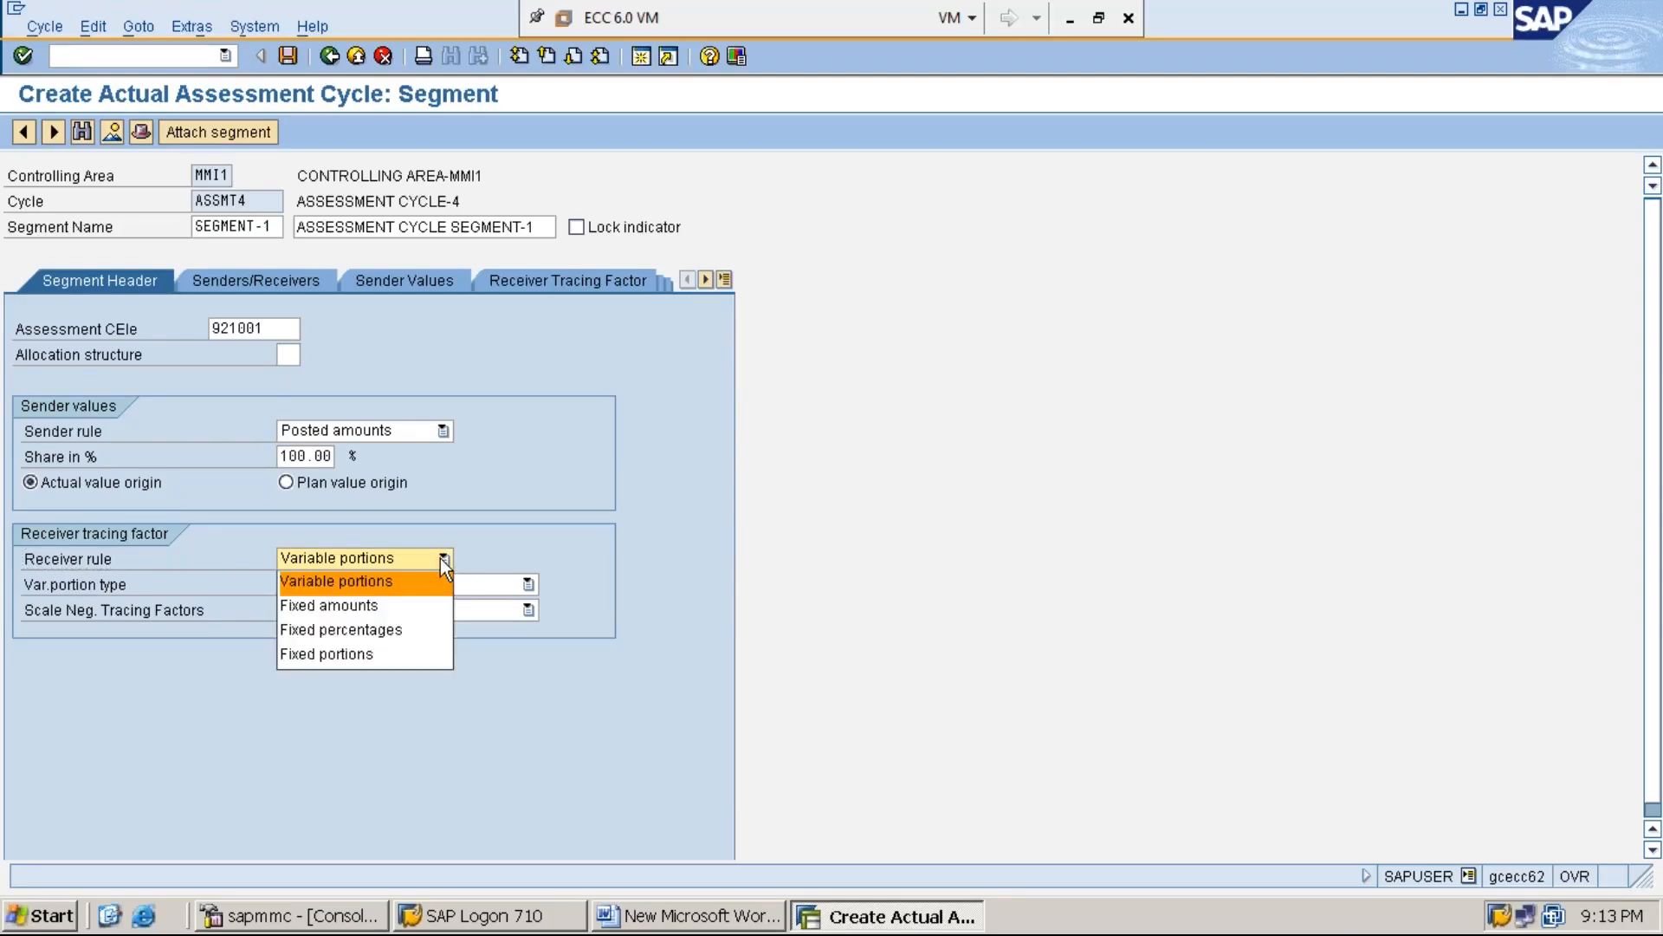
left_click(432, 631)
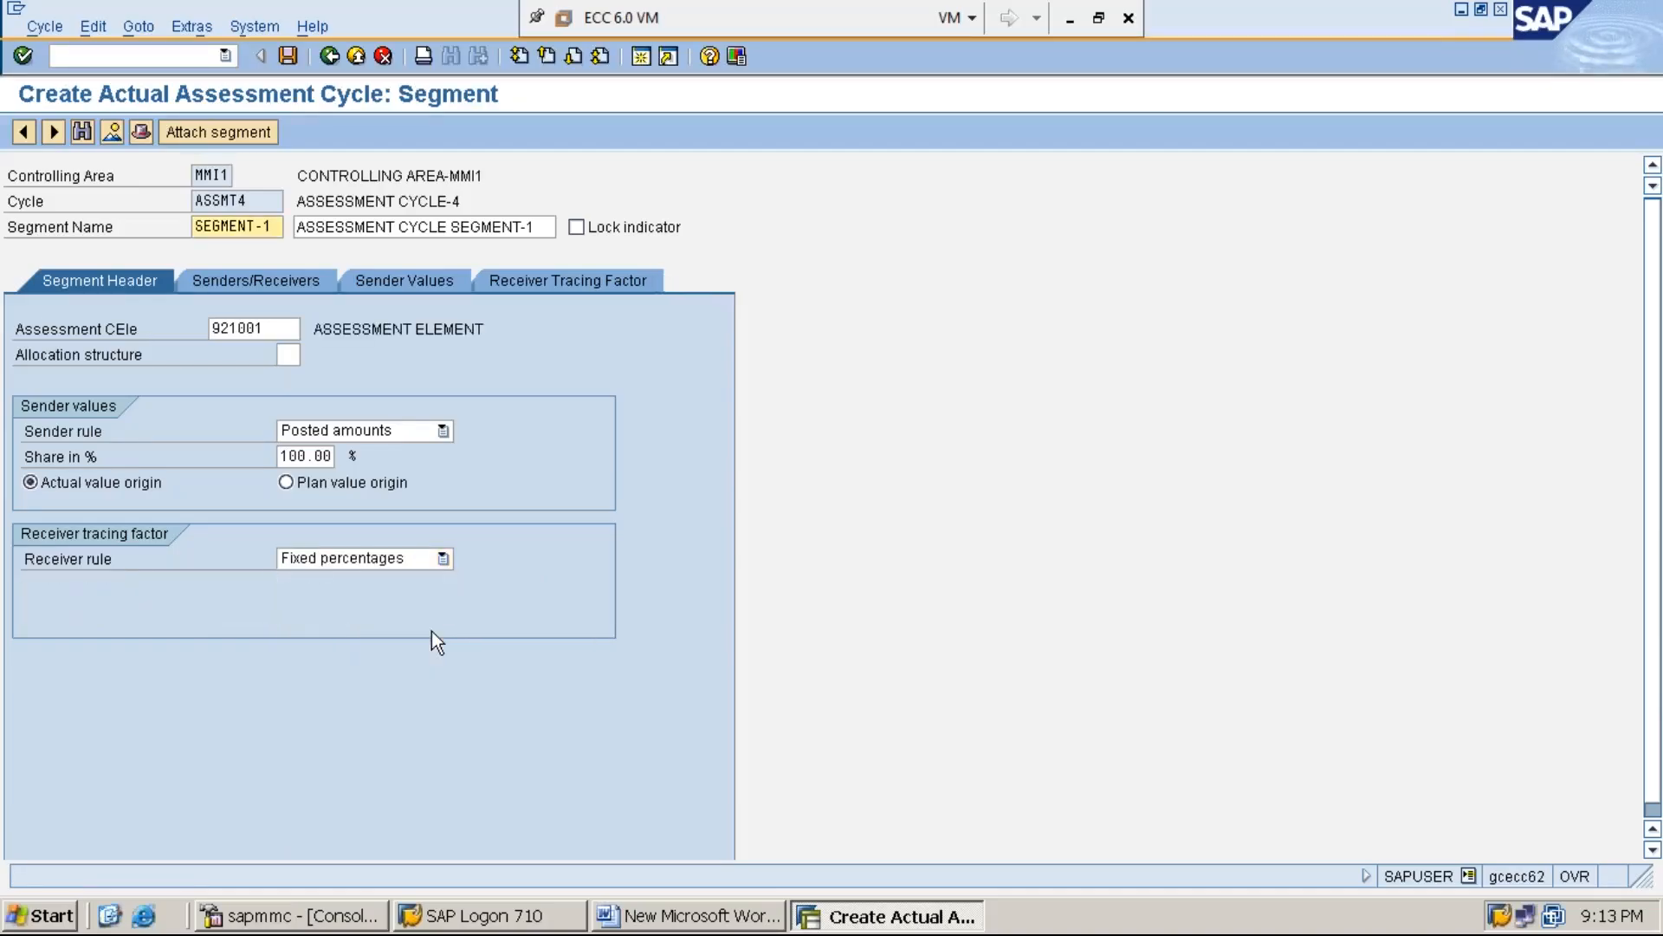
Enter SERVC-2 as the segment's sender cost center
left_click(257, 283)
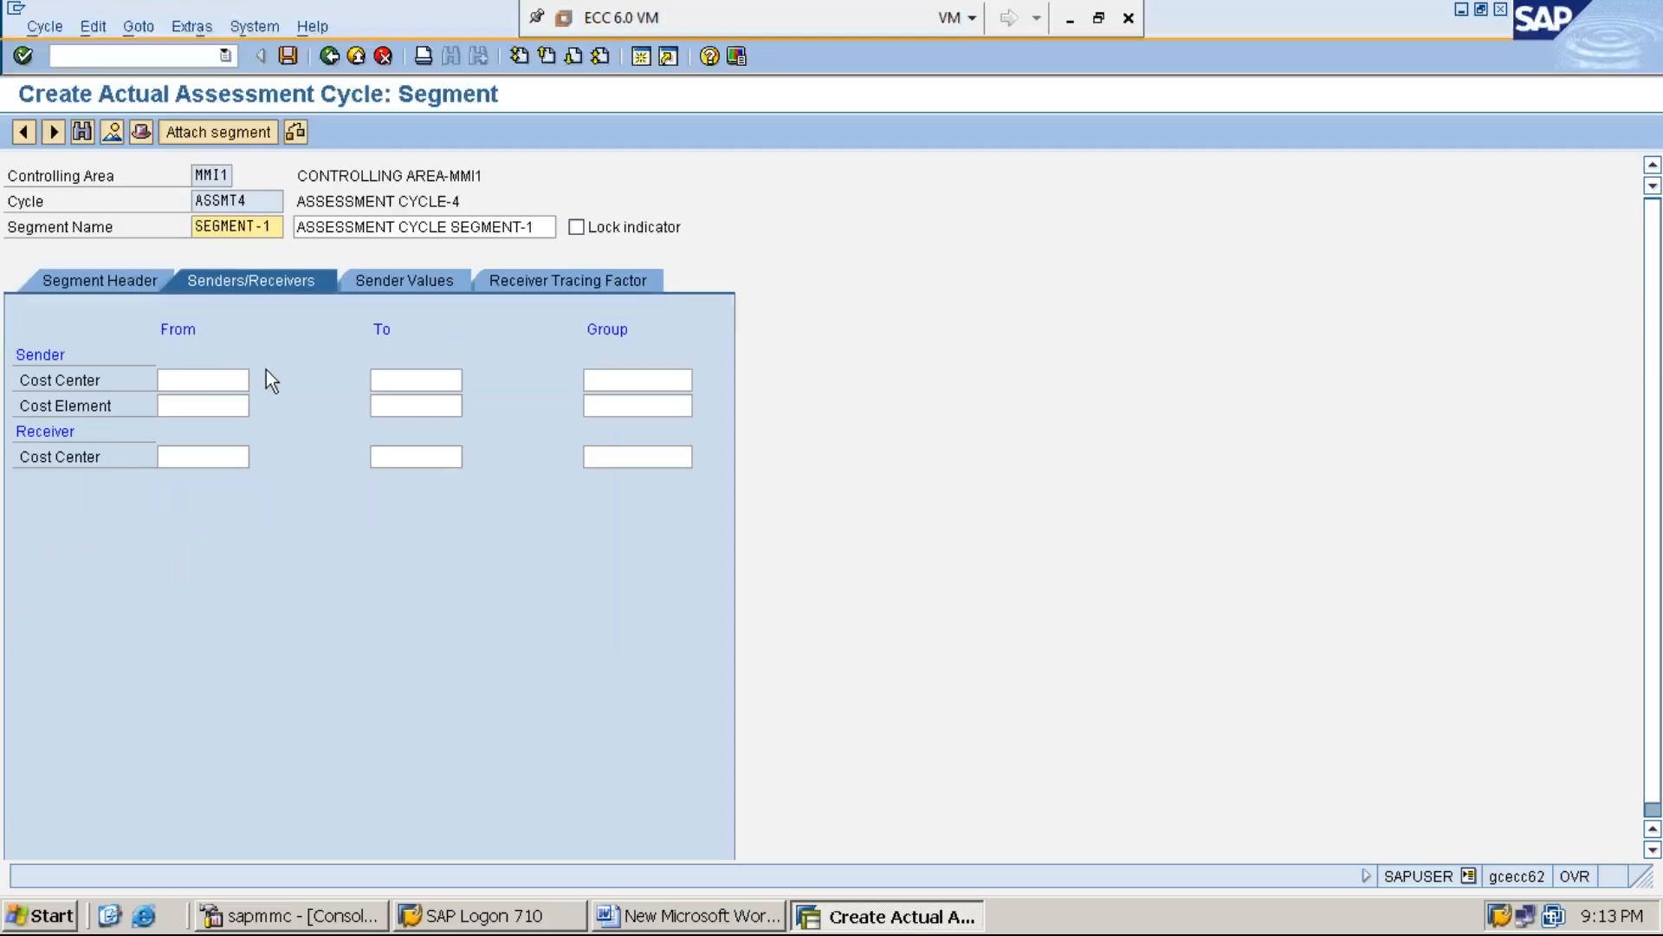
left_click(210, 380)
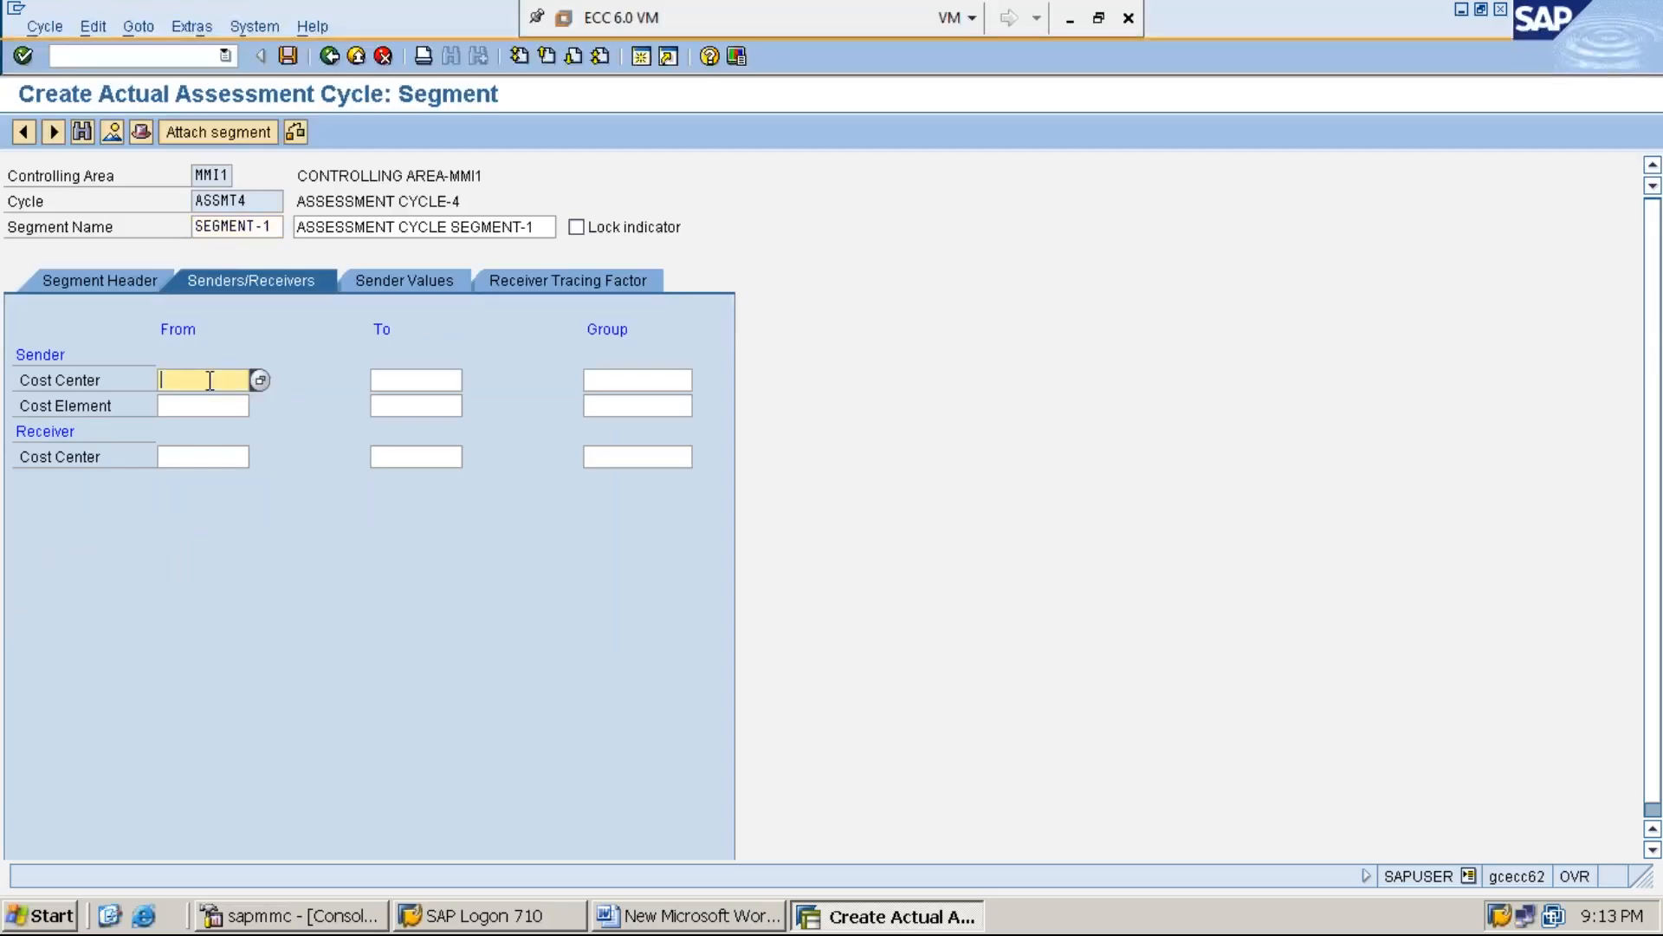
type("S")
key("Down")
key("Return")
Set the sender cost element range from 300001 to 399999
left_click(208, 407)
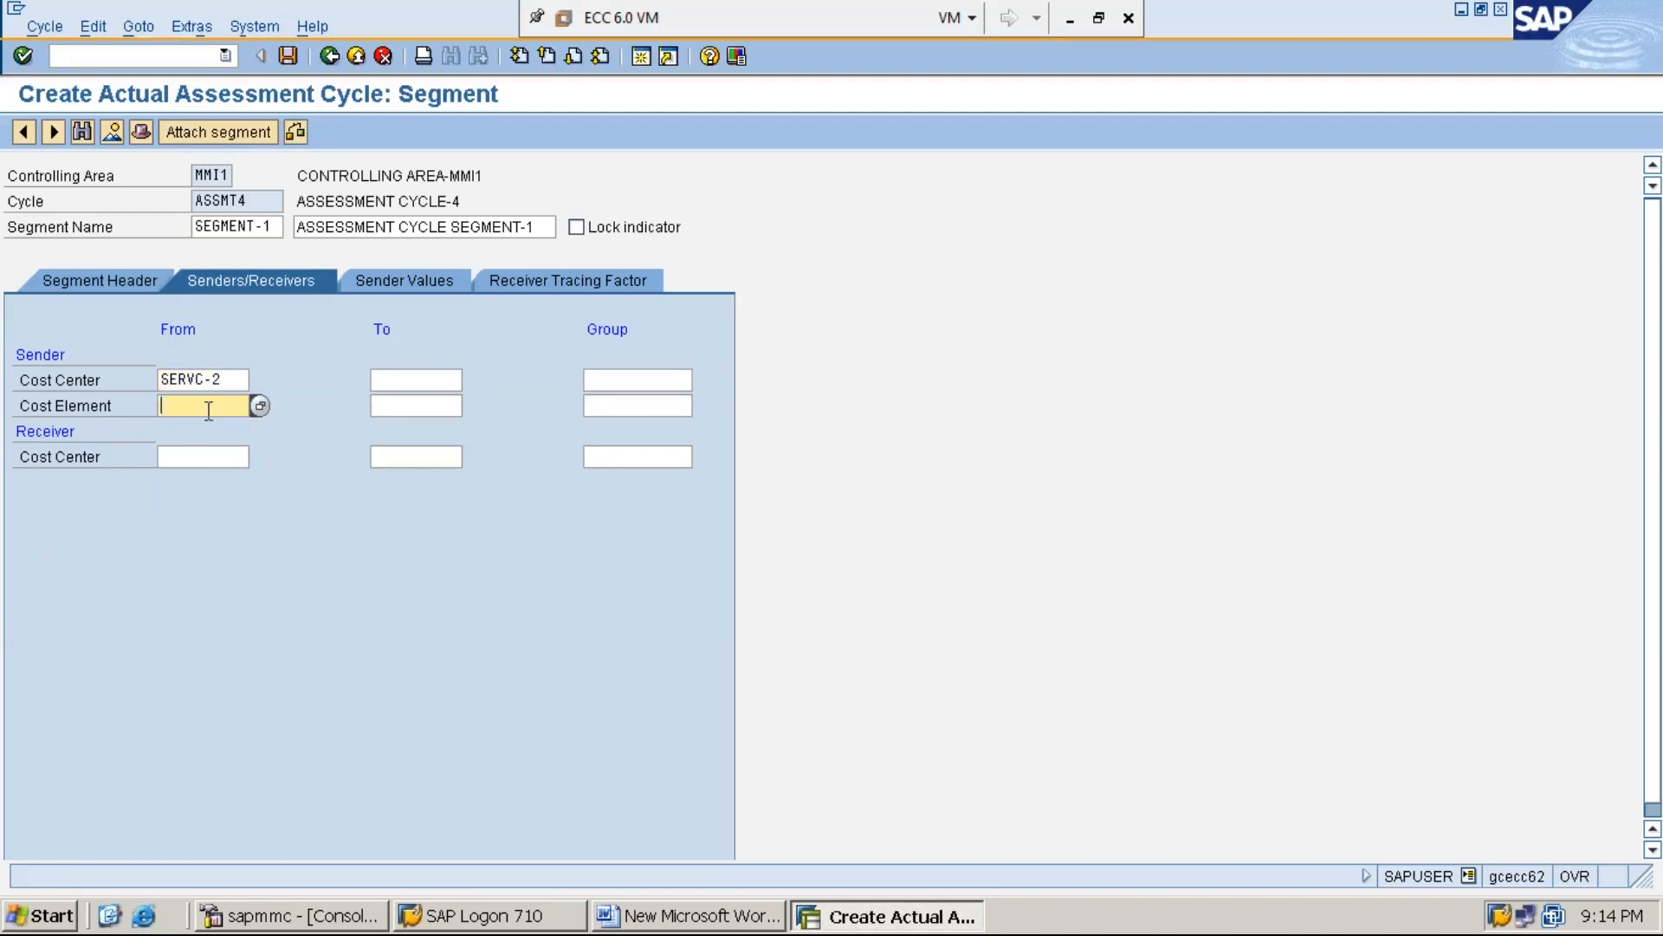
type("3")
key("Down")
key("Return")
key("Tab")
type("3")
key("Down")
key("Return")
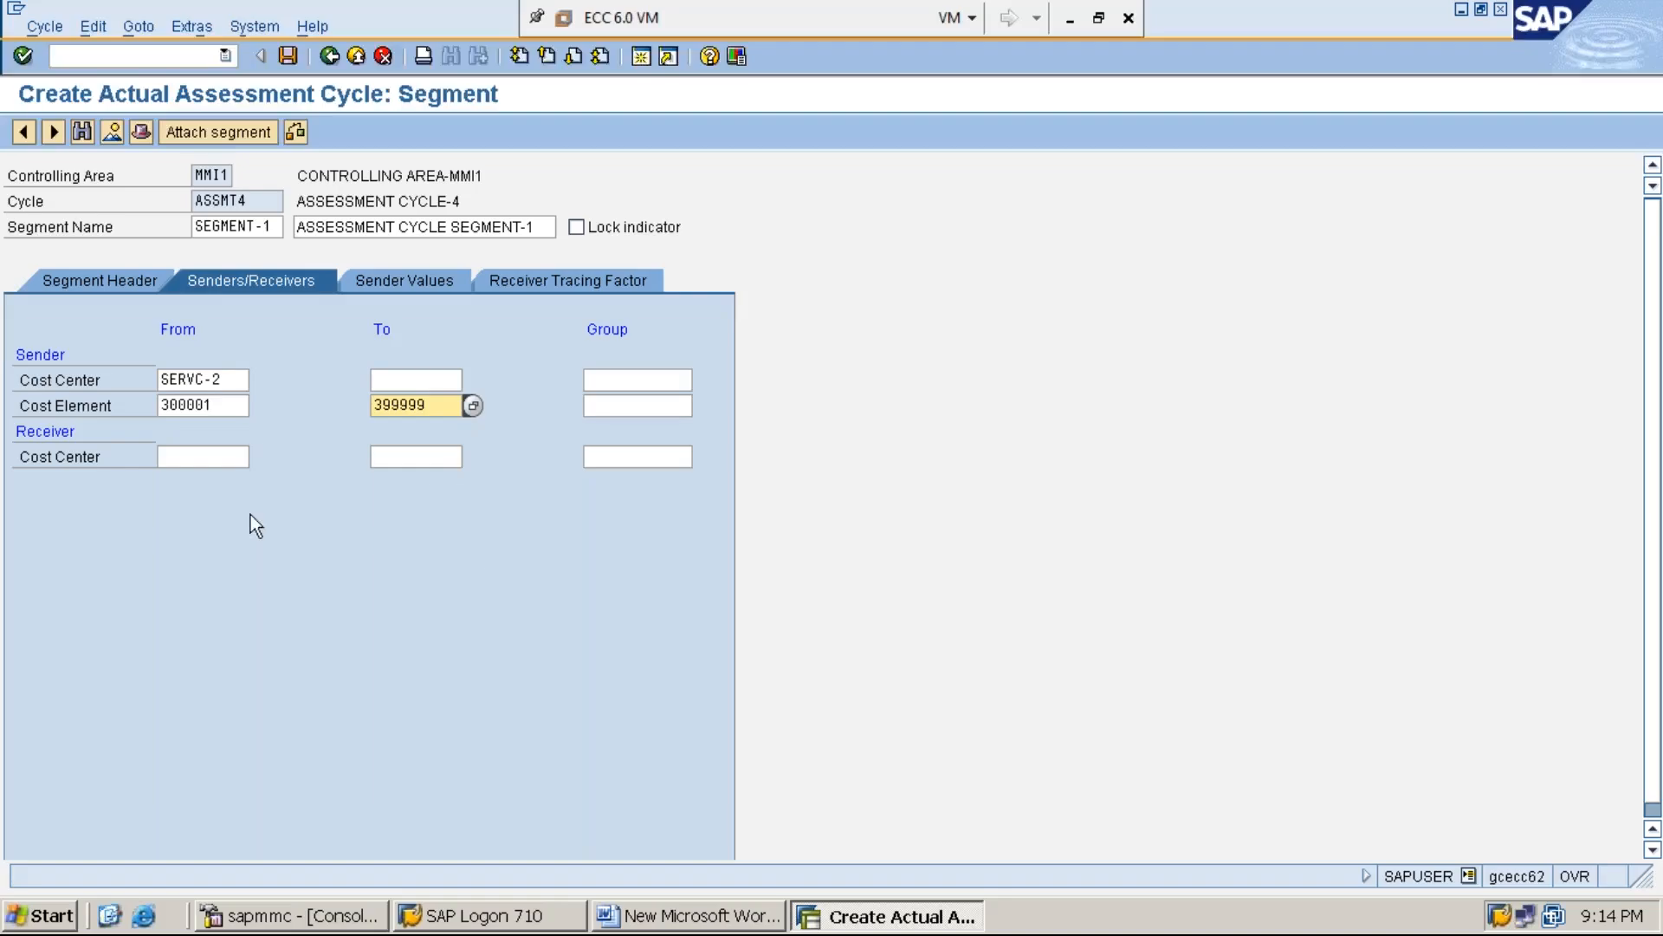
Set the receiver cost center group to RECEIVERS3 and show the segment's receiver tracing factors
left_click(50, 430)
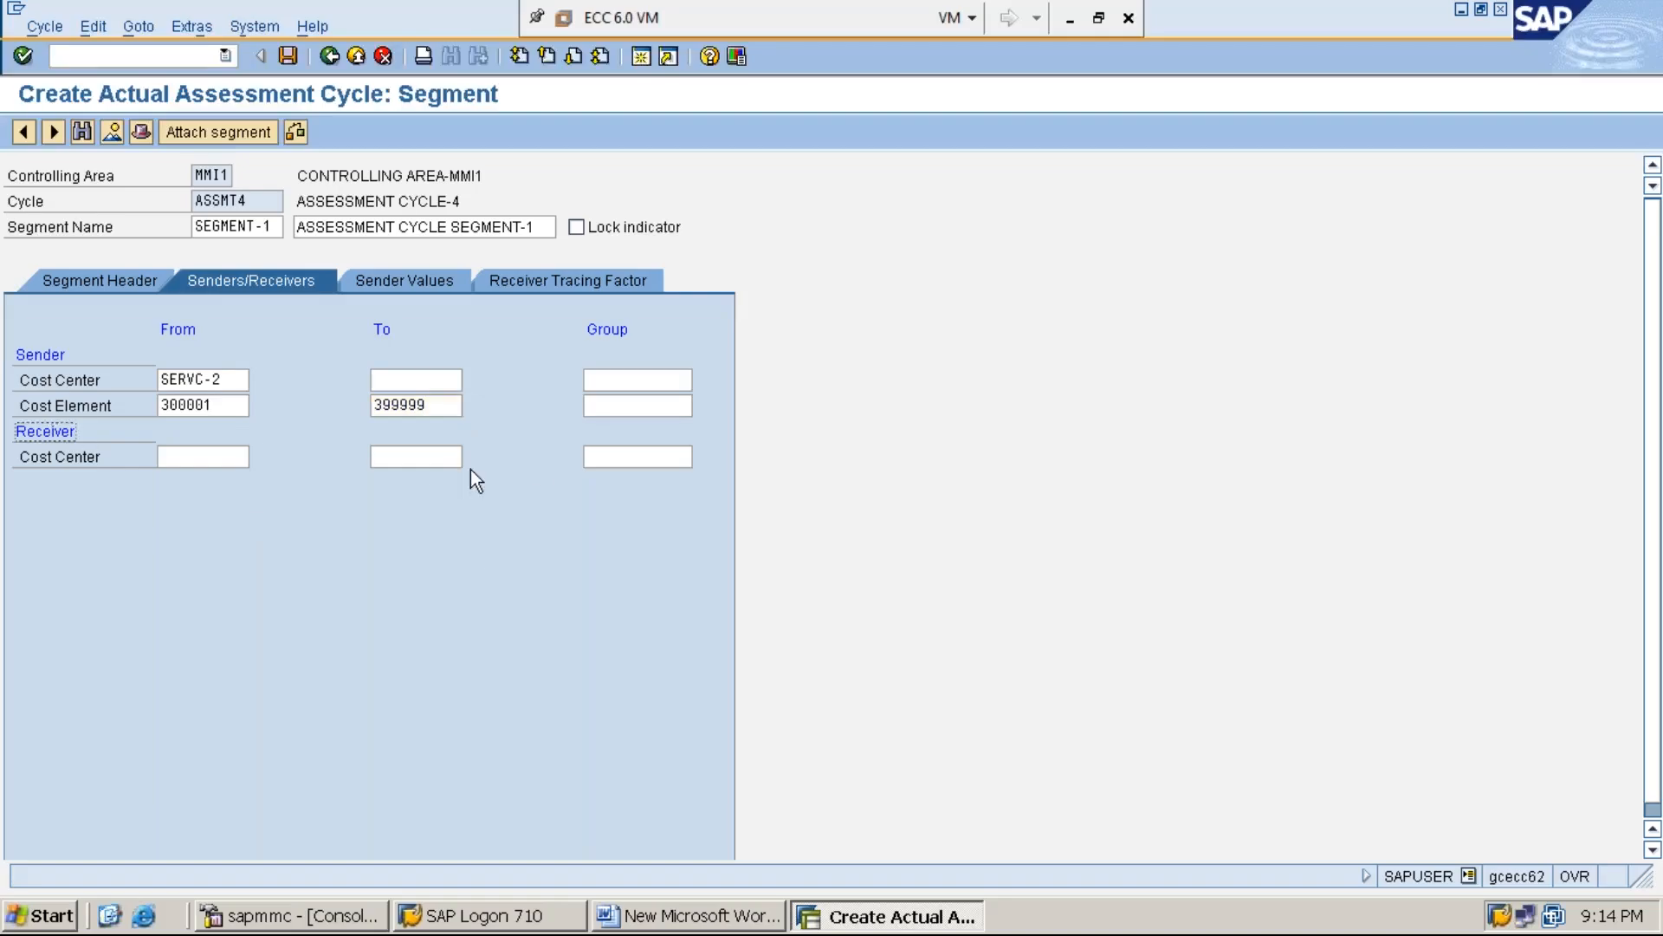
left_click(622, 458)
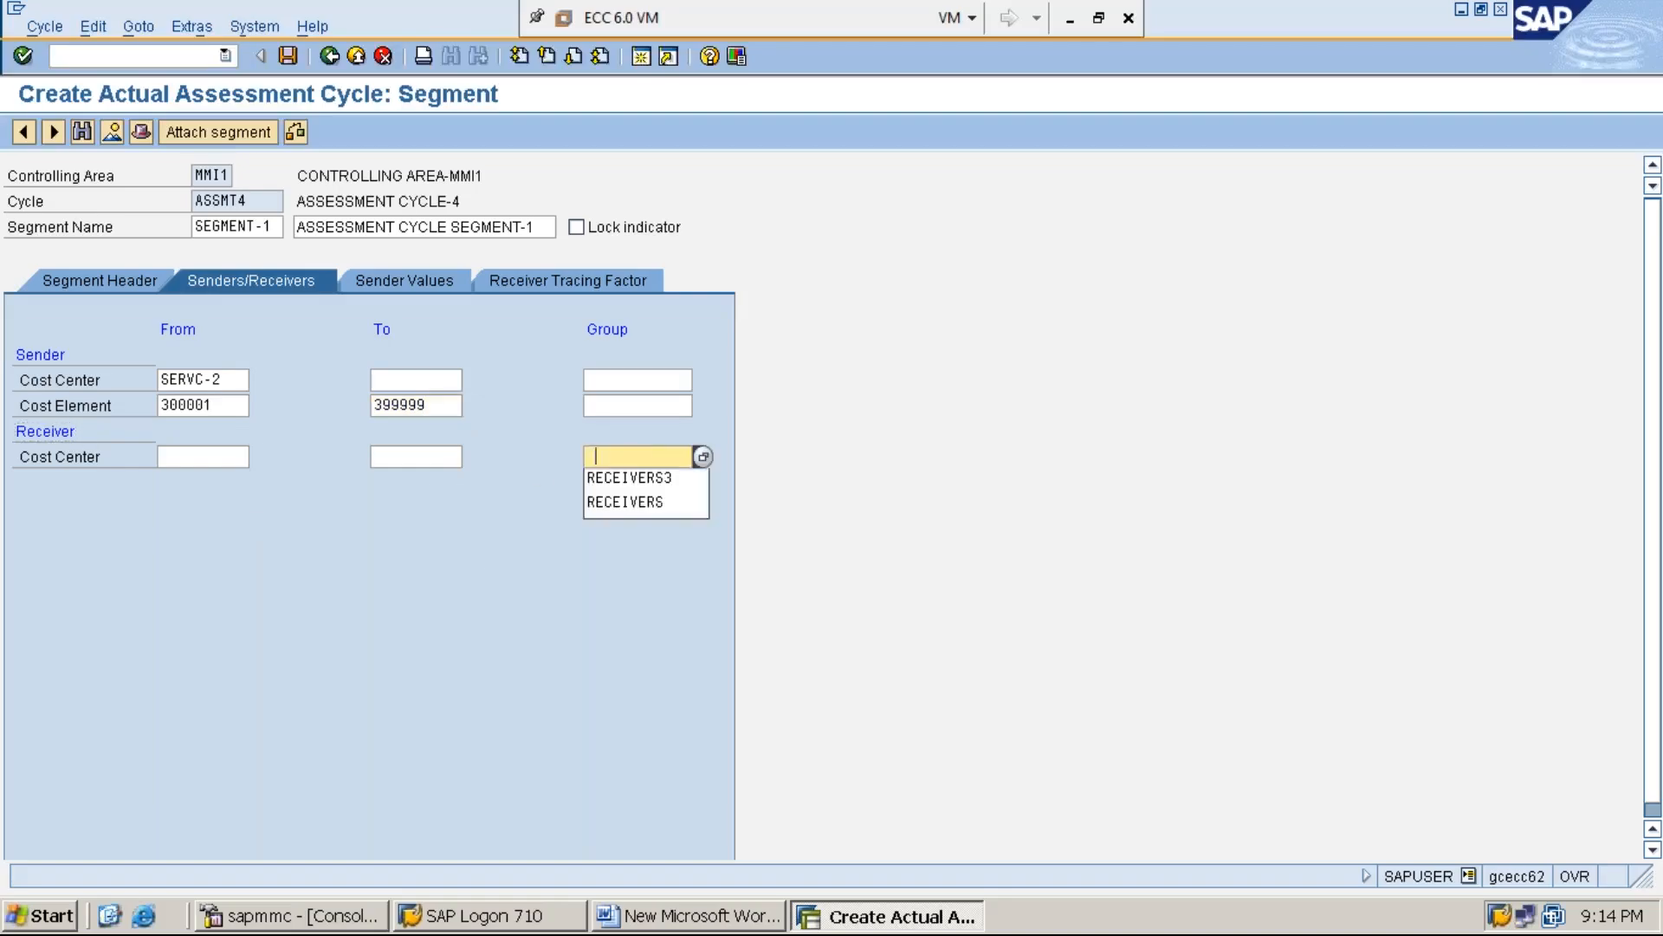
left_click(645, 480)
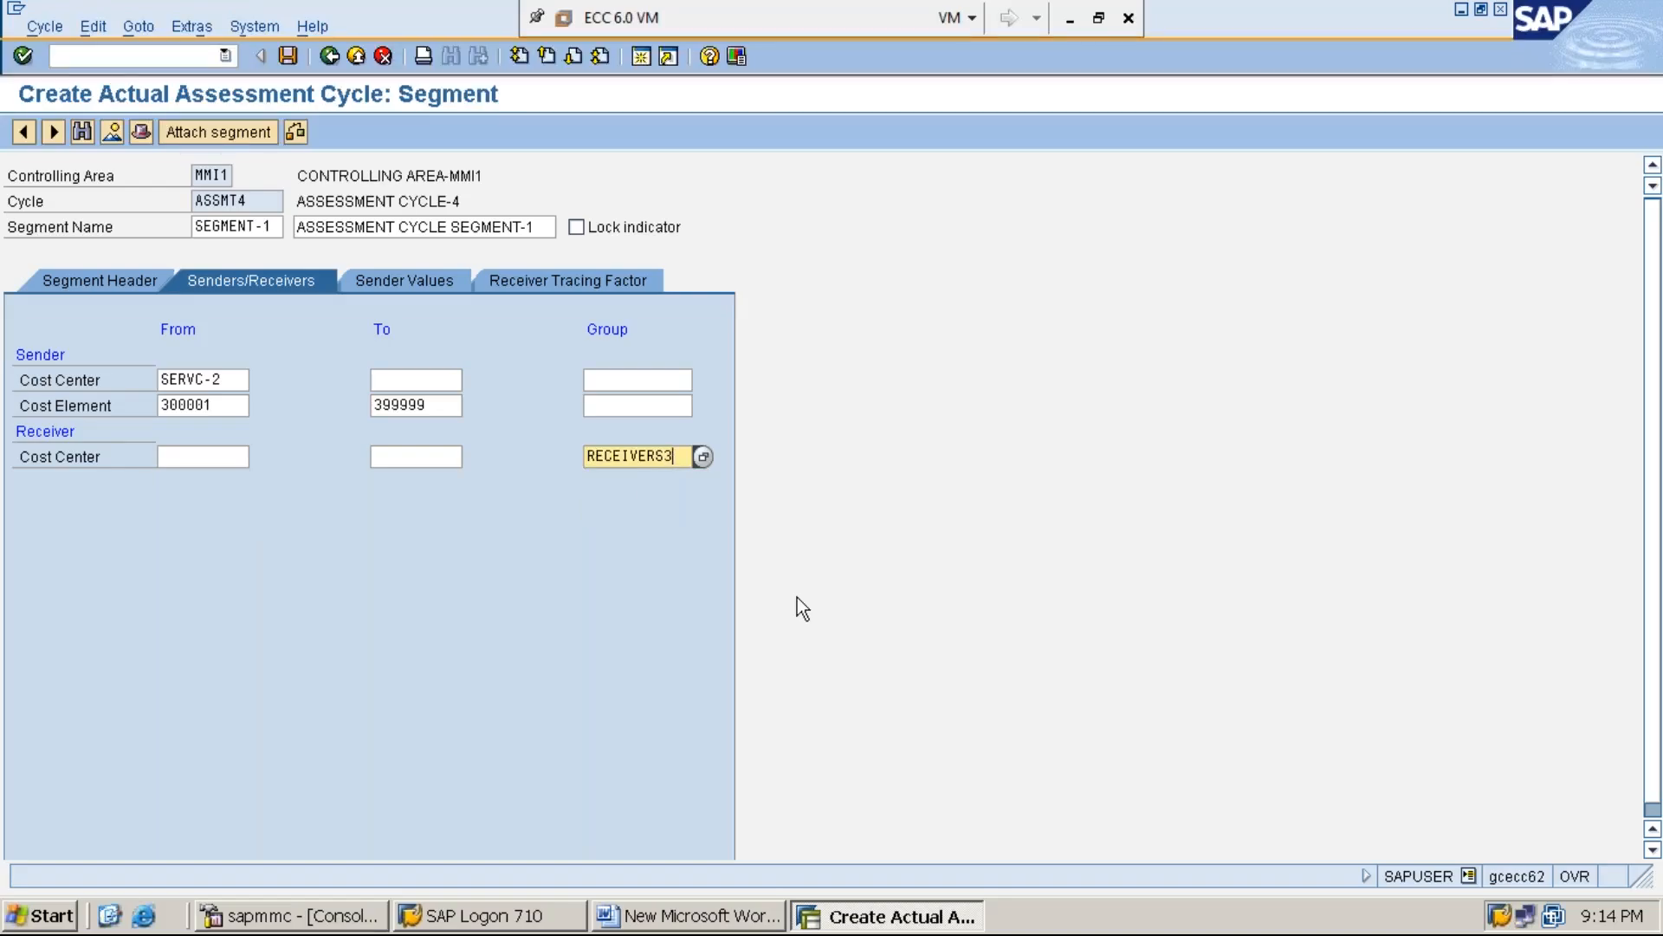
left_click(703, 456)
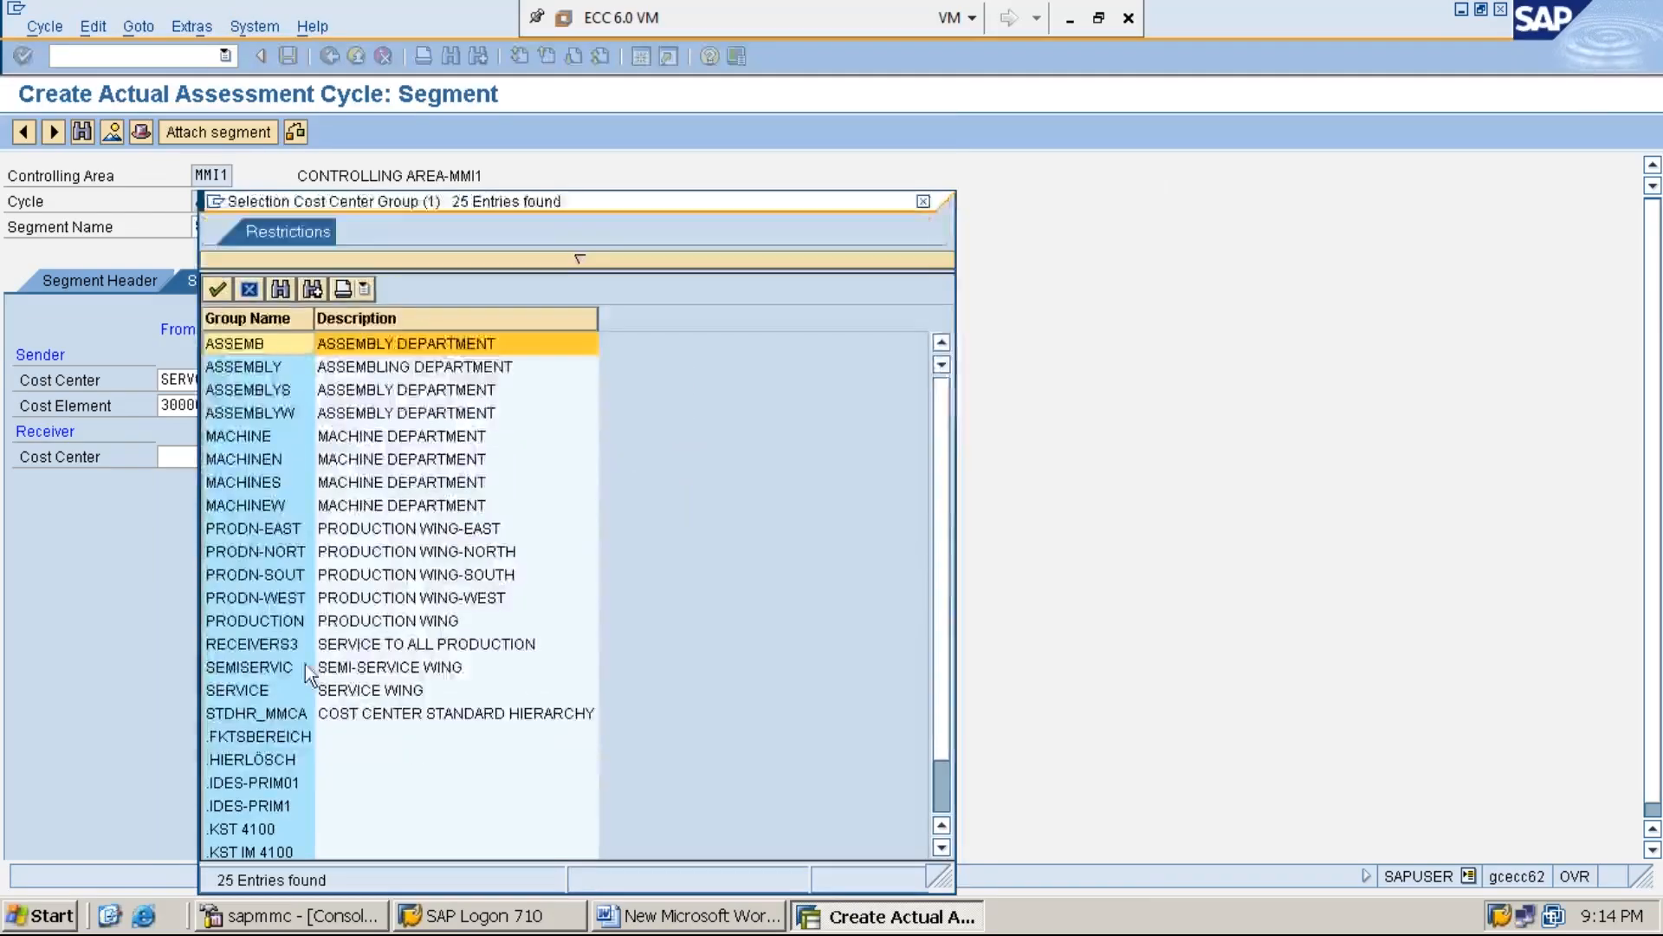
double_click(394, 643)
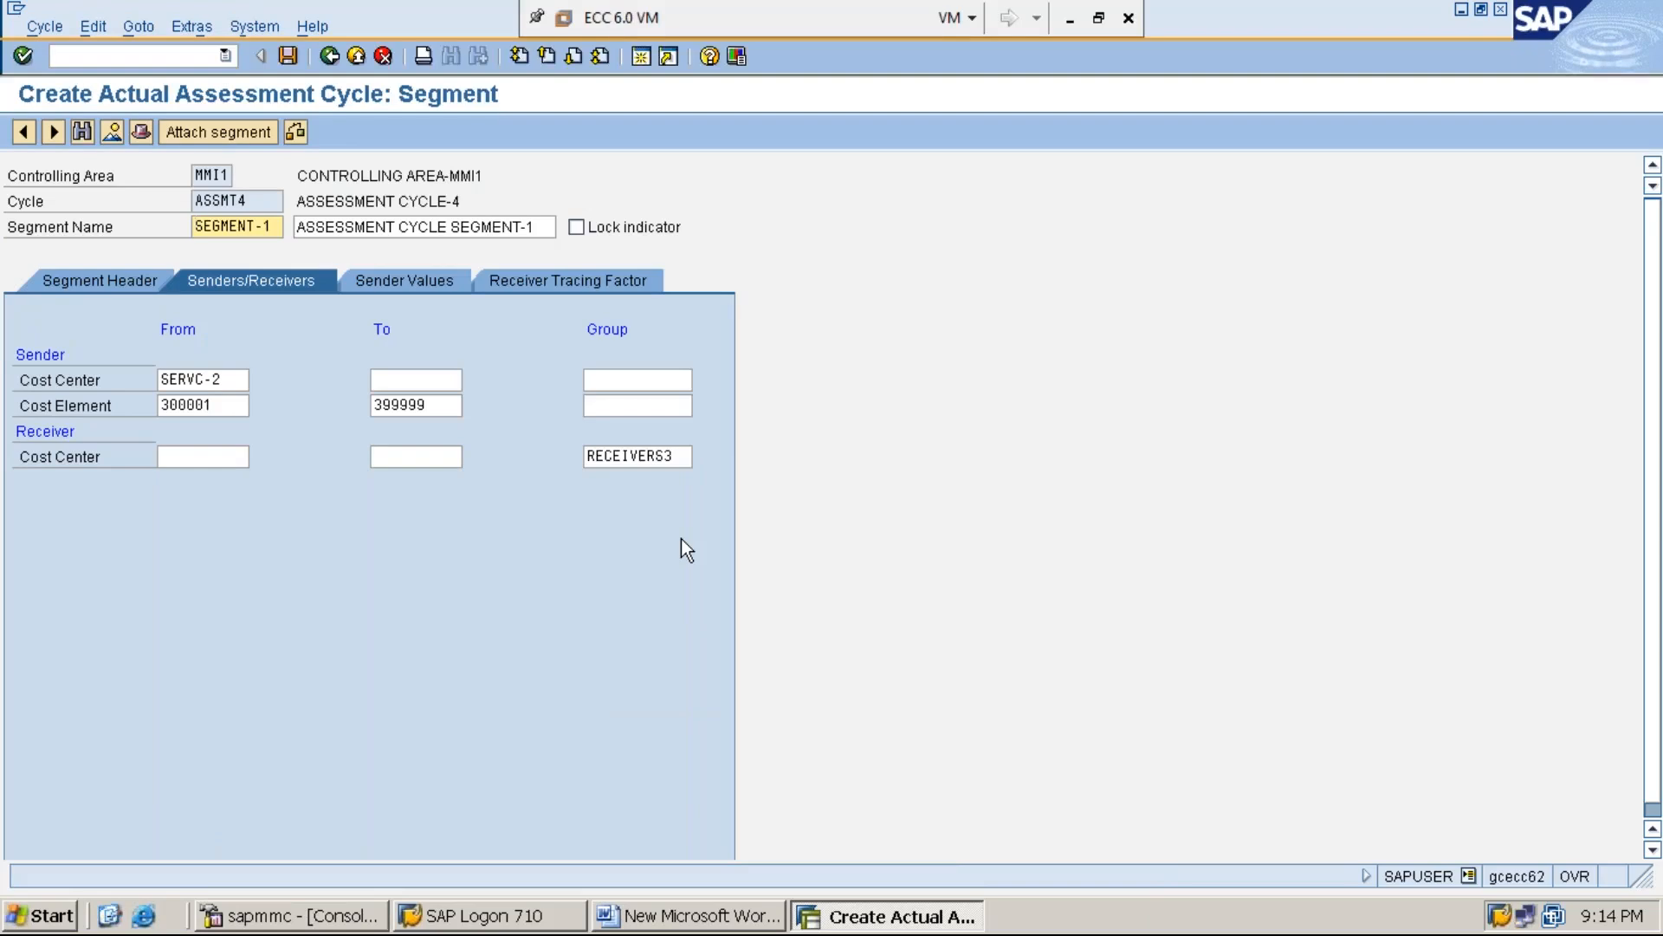
left_click(554, 284)
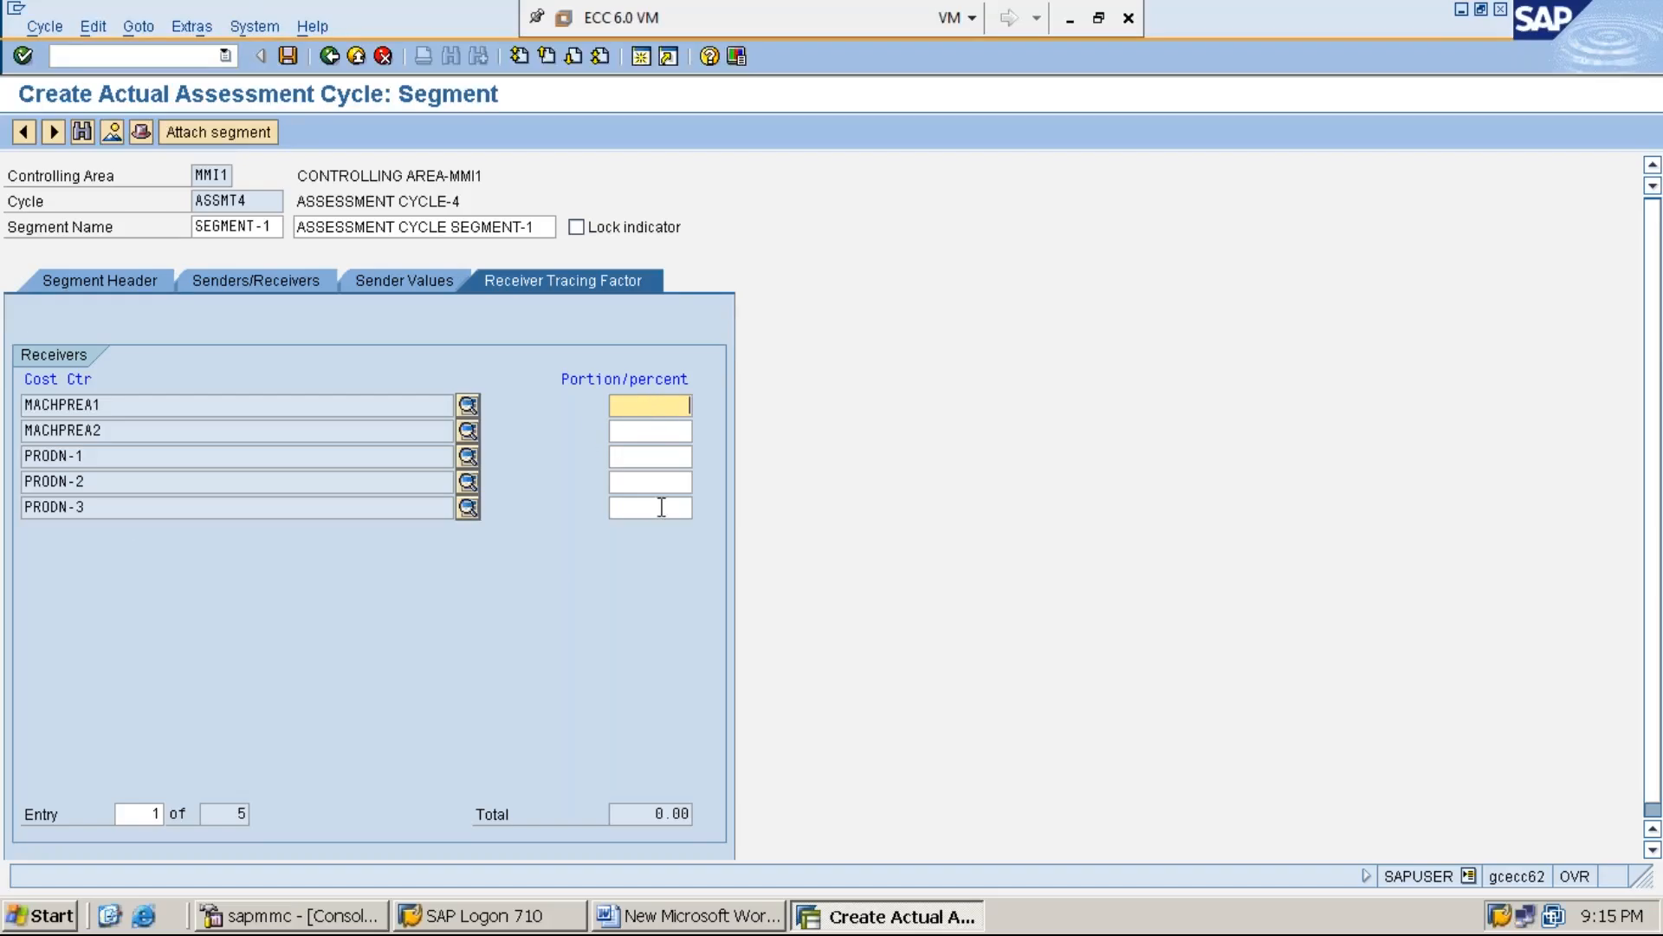
Enter receiver percentages of 30 for MACHPREA1 and MACHPREA2, 20 for PRODN-1, and 10 each for PRODN-2 and PRODN-3
type("30")
key("Tab")
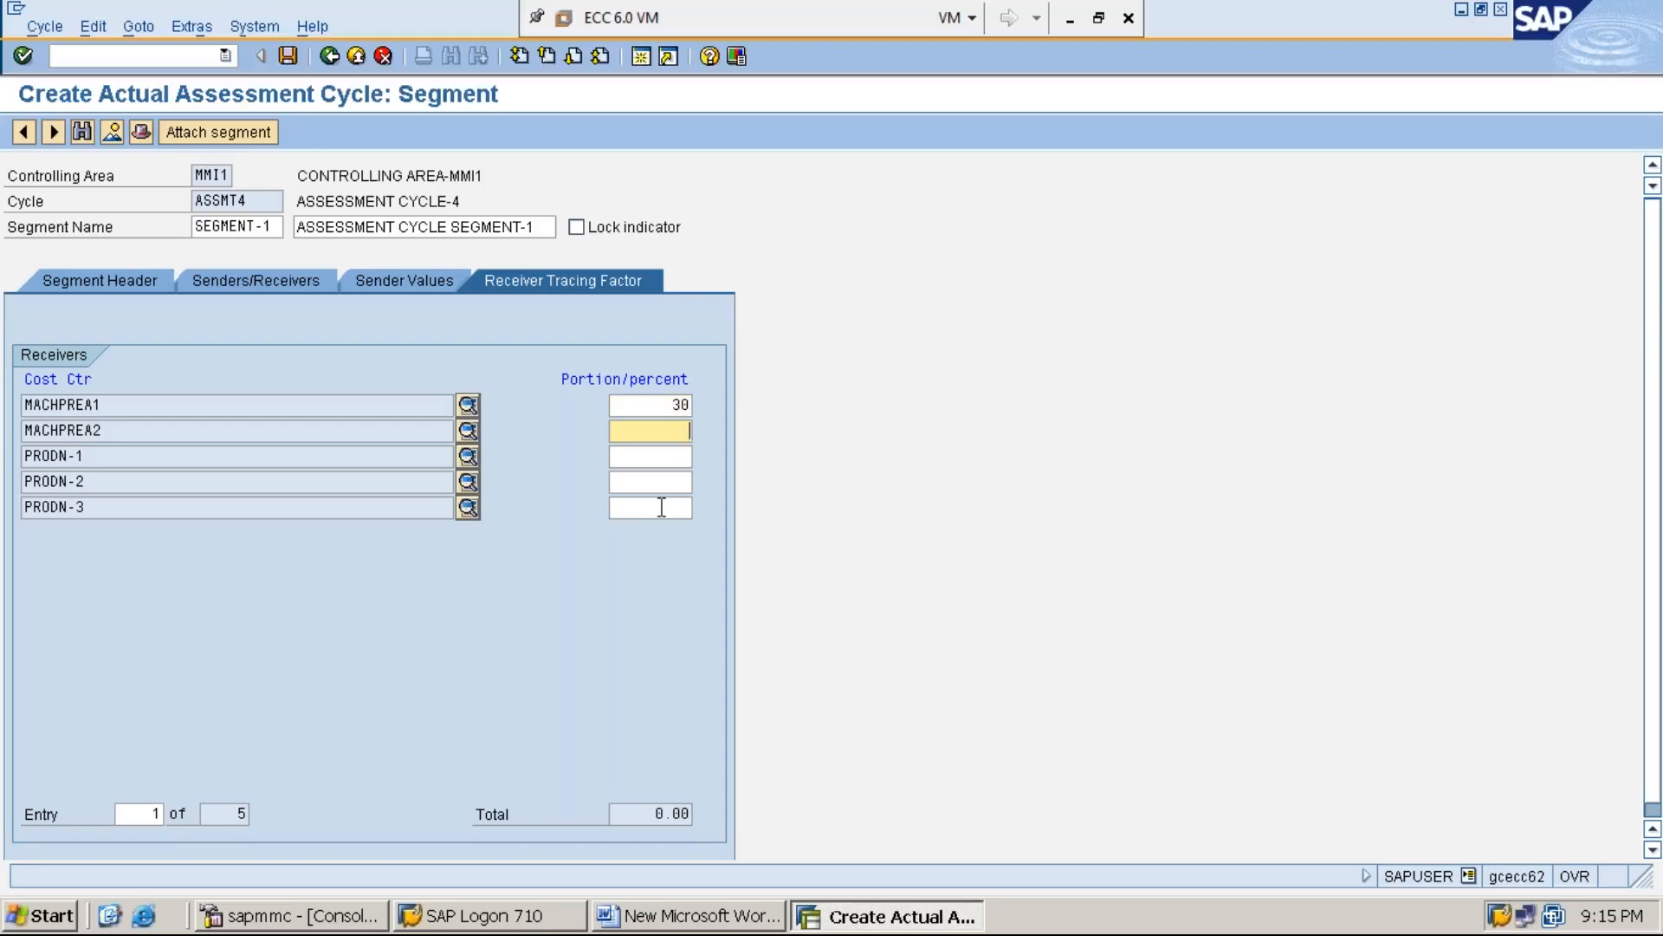
type("30")
key("Tab")
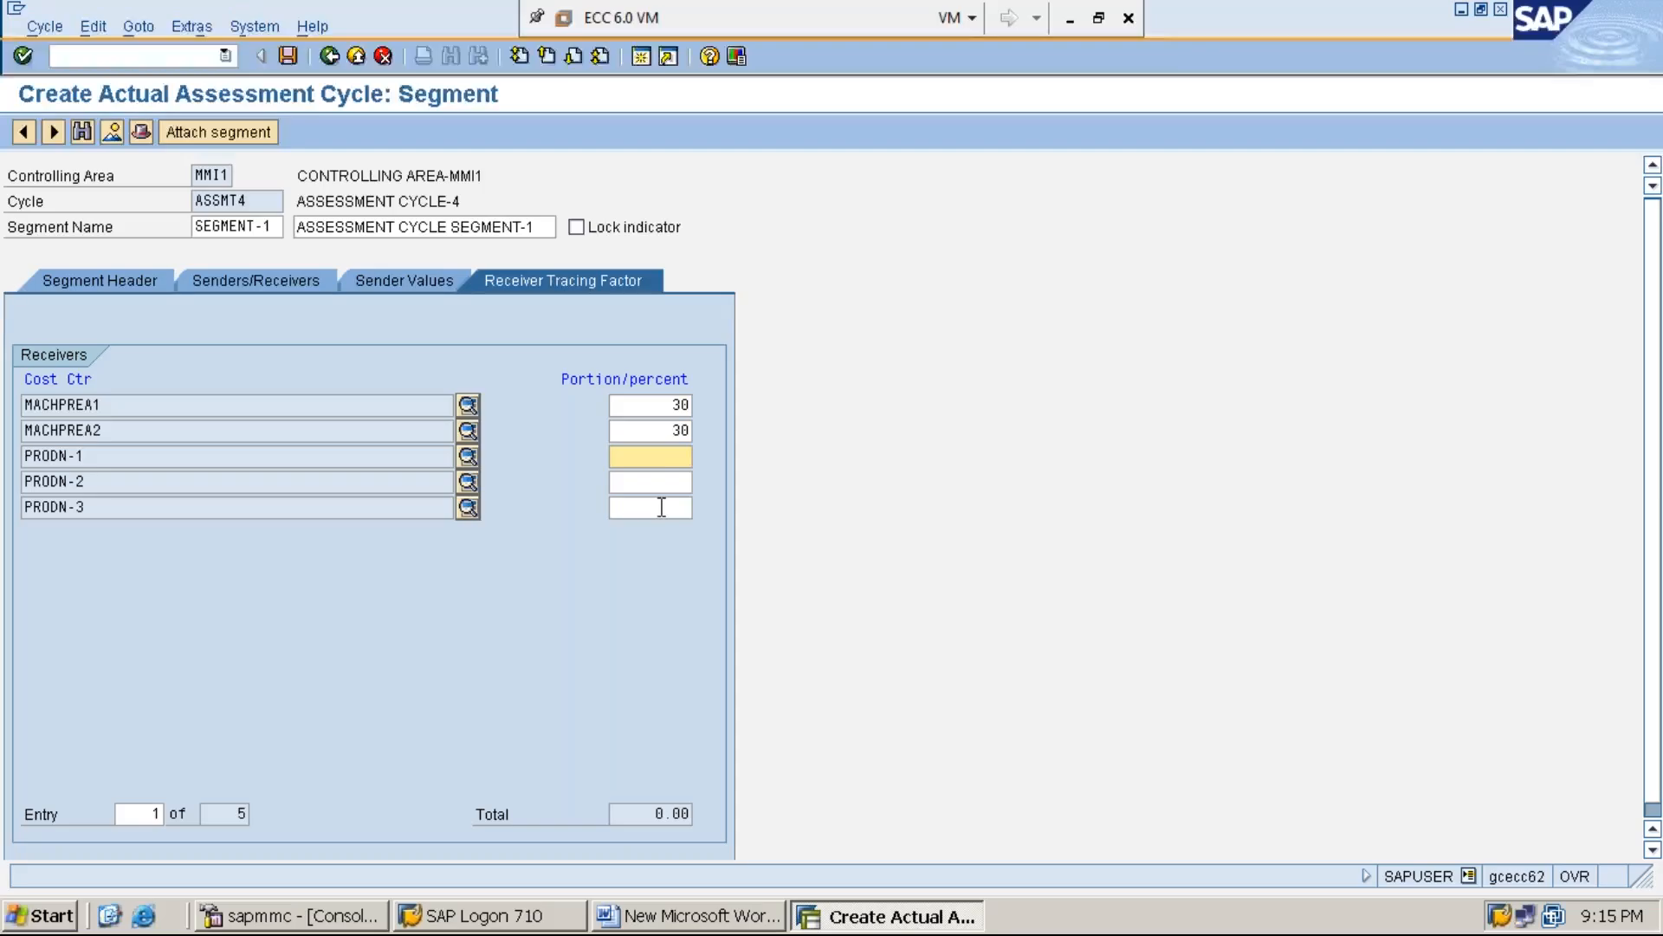
type("30")
key("BackSpace")
key("BackSpace")
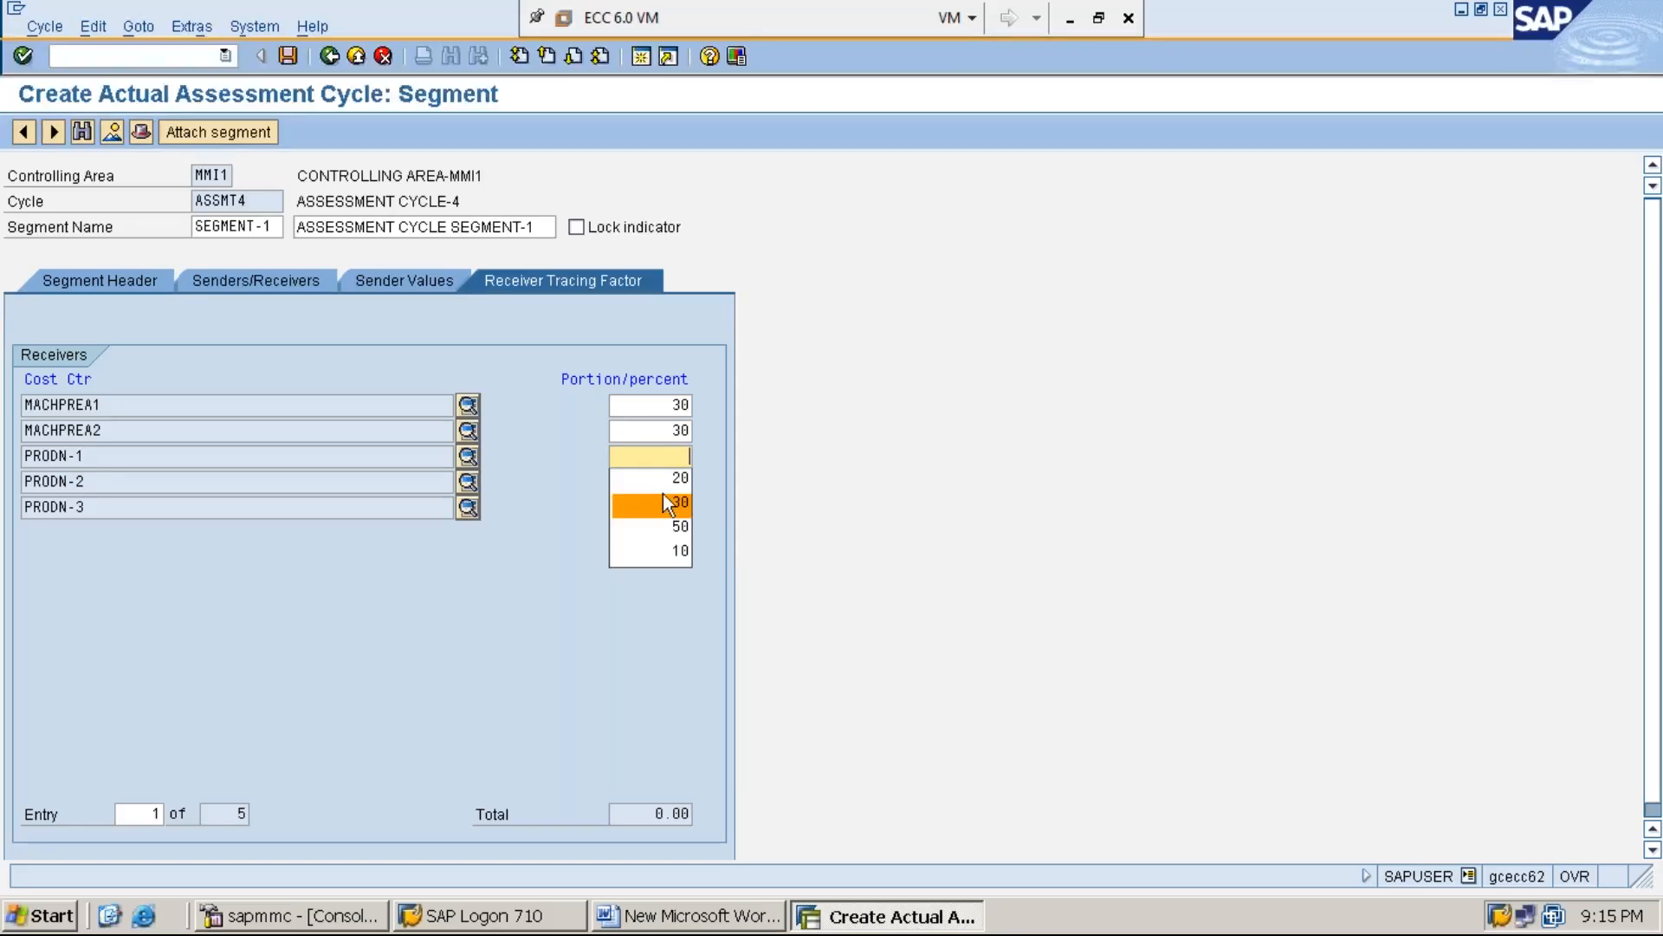
left_click(663, 481)
key("Tab")
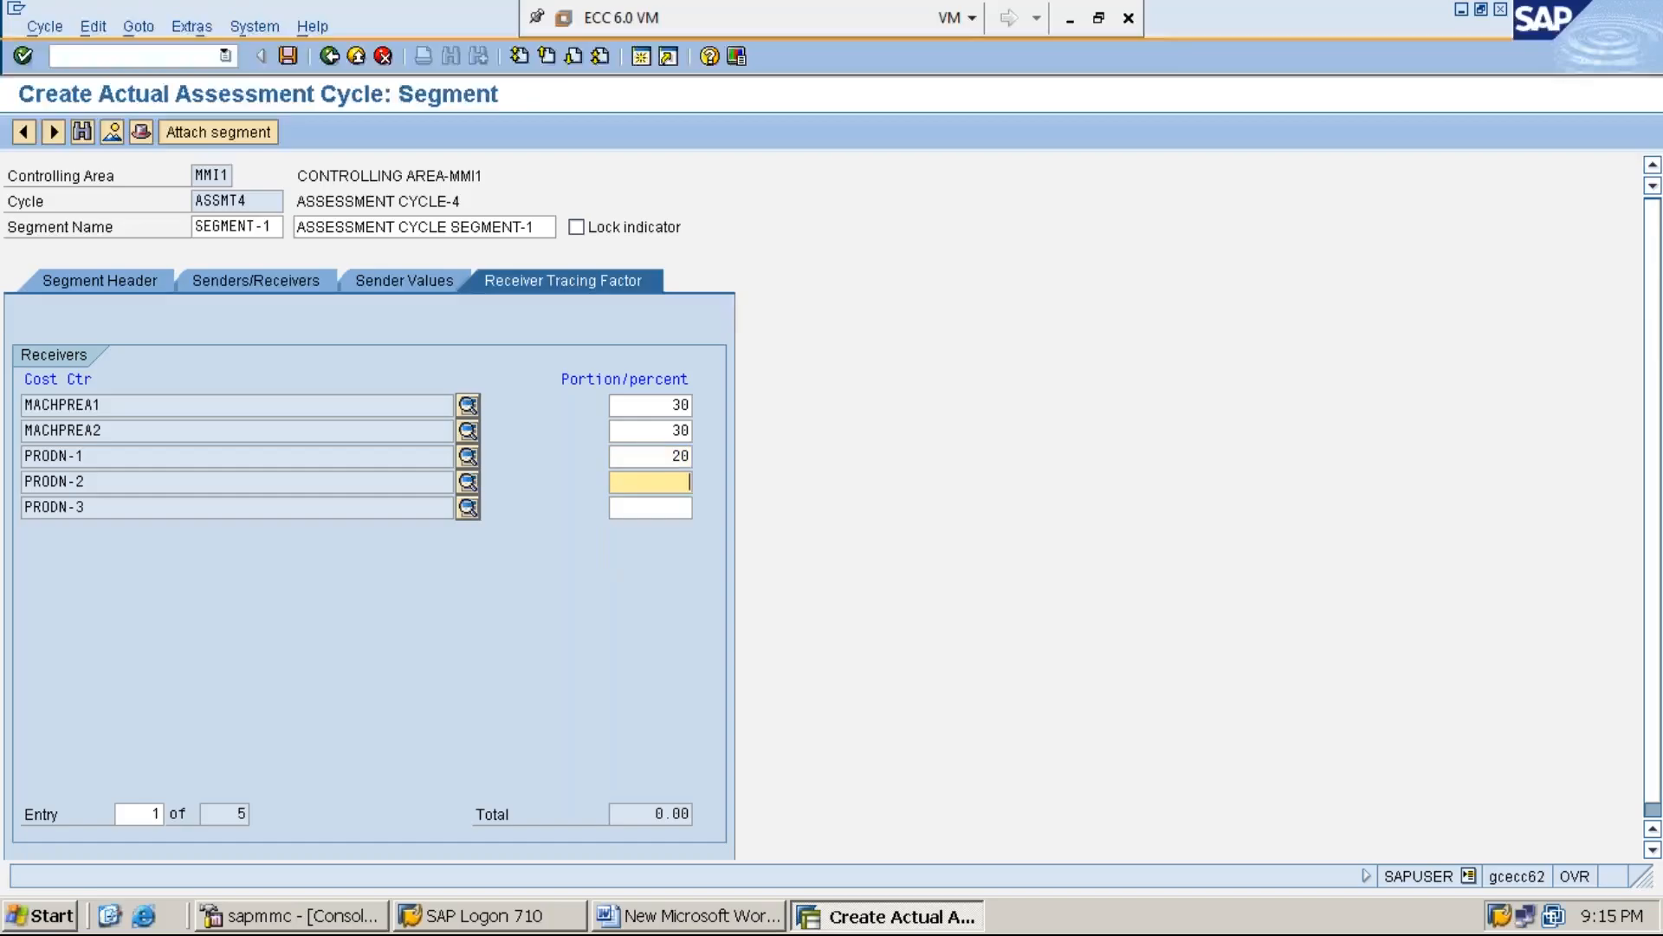
type("10")
key("Tab")
type("10")
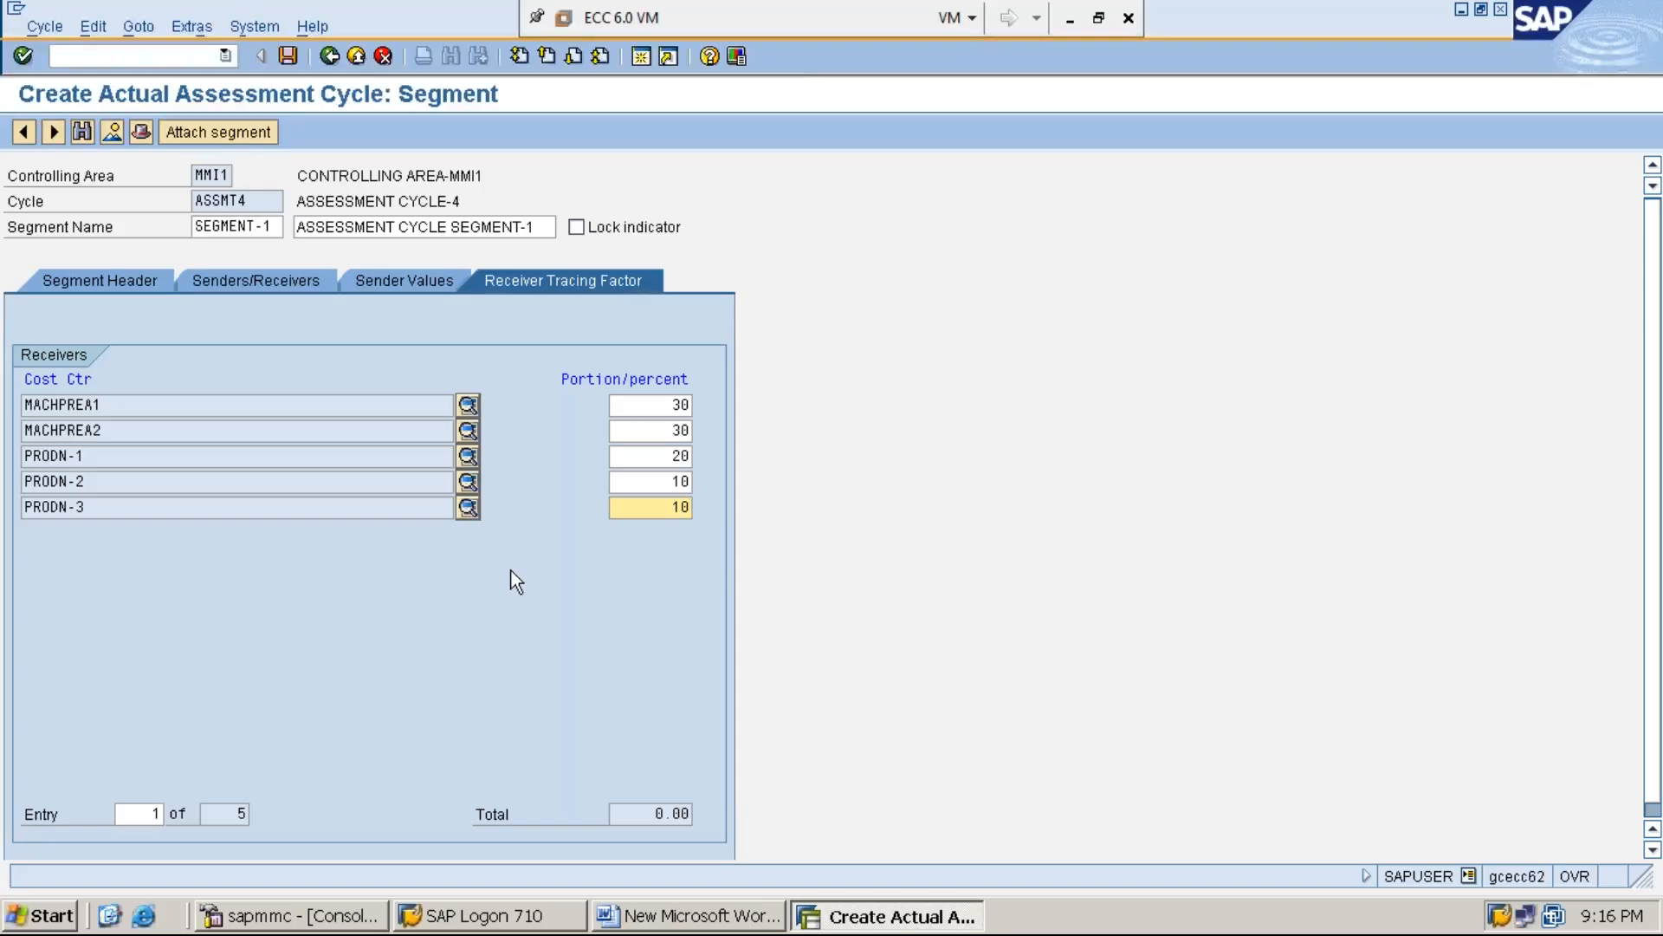
Run the formal check from the segment's senders/receivers data and save cycle ASSMT4 with the proposed customizing request
left_click(248, 282)
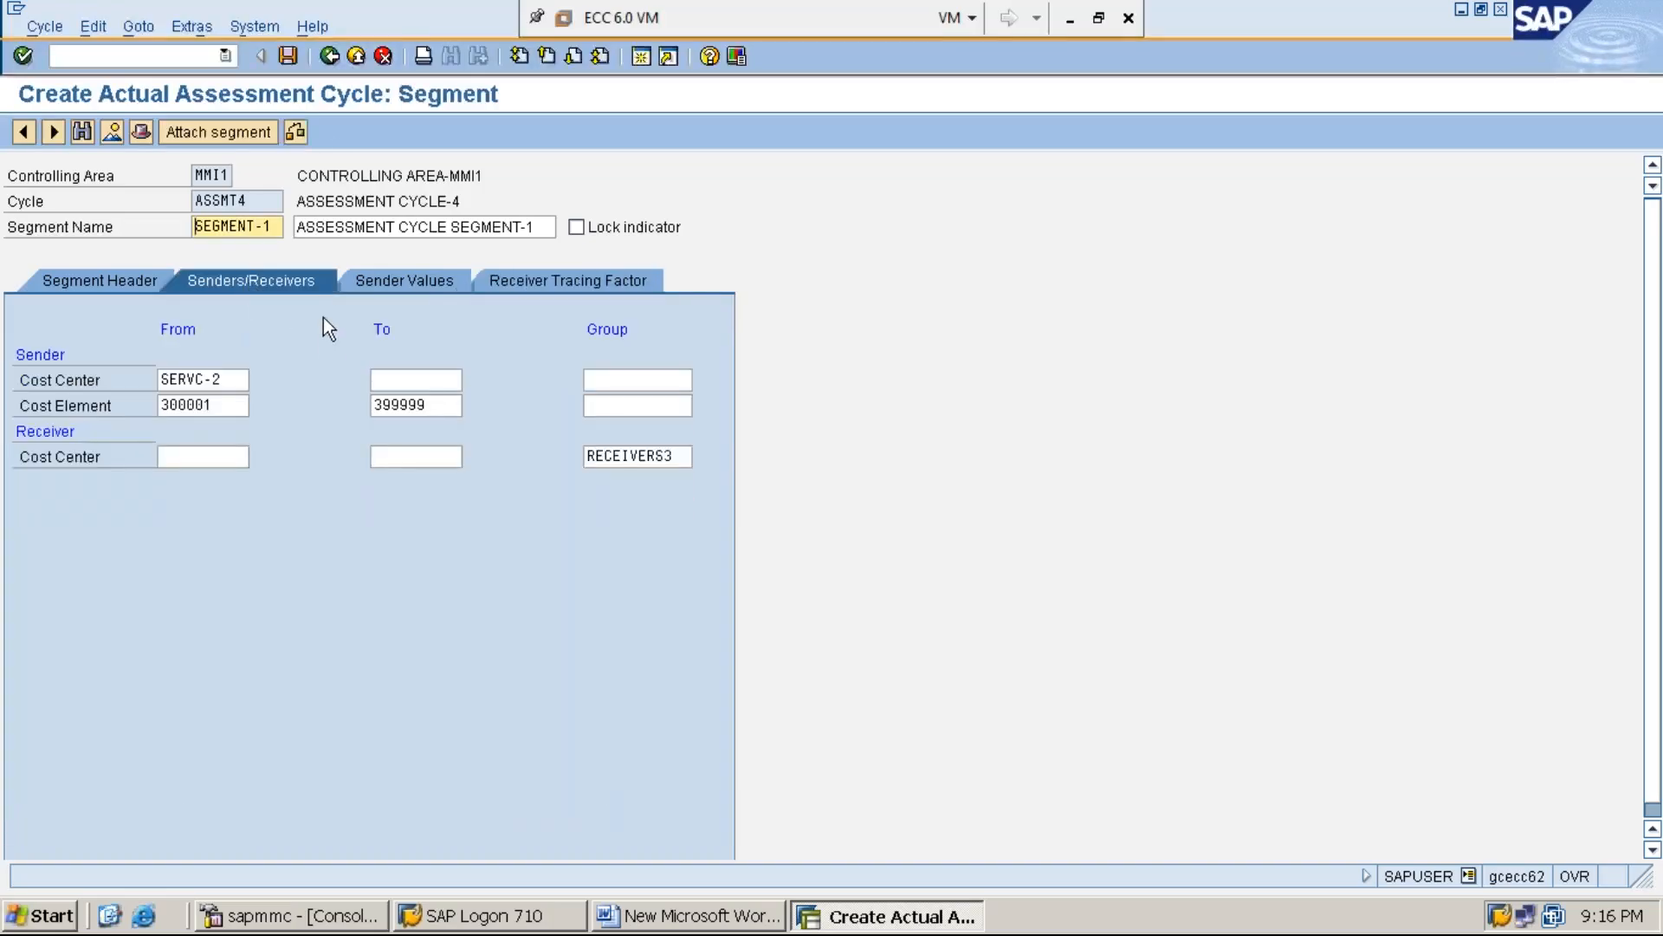
left_click(297, 137)
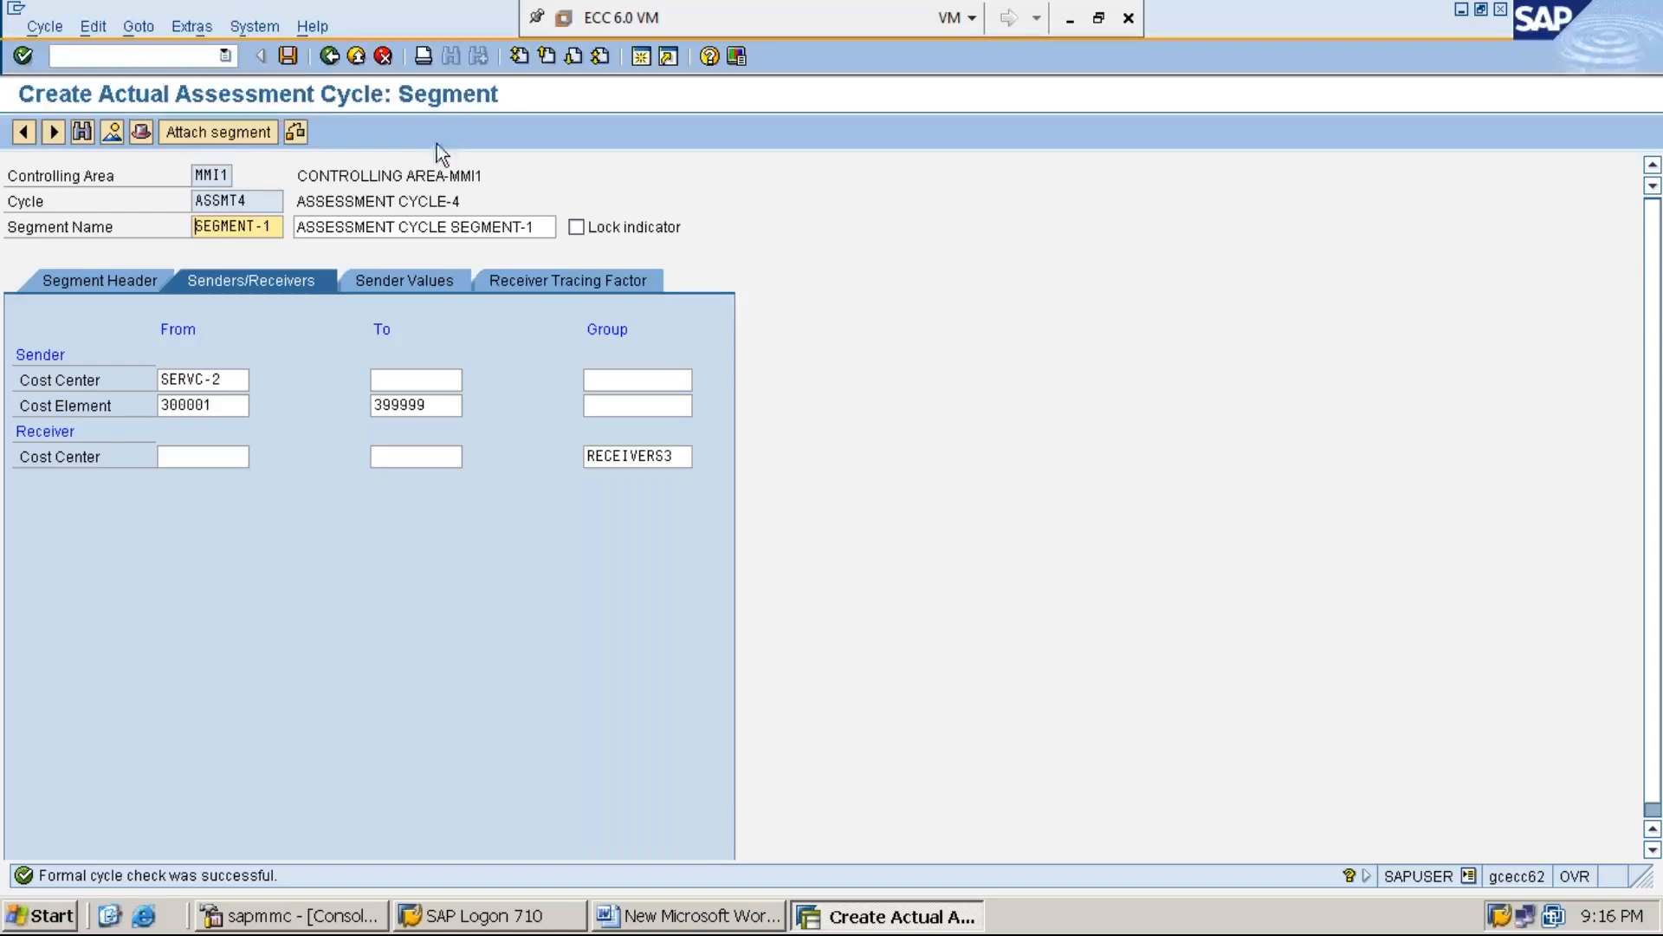
left_click(287, 56)
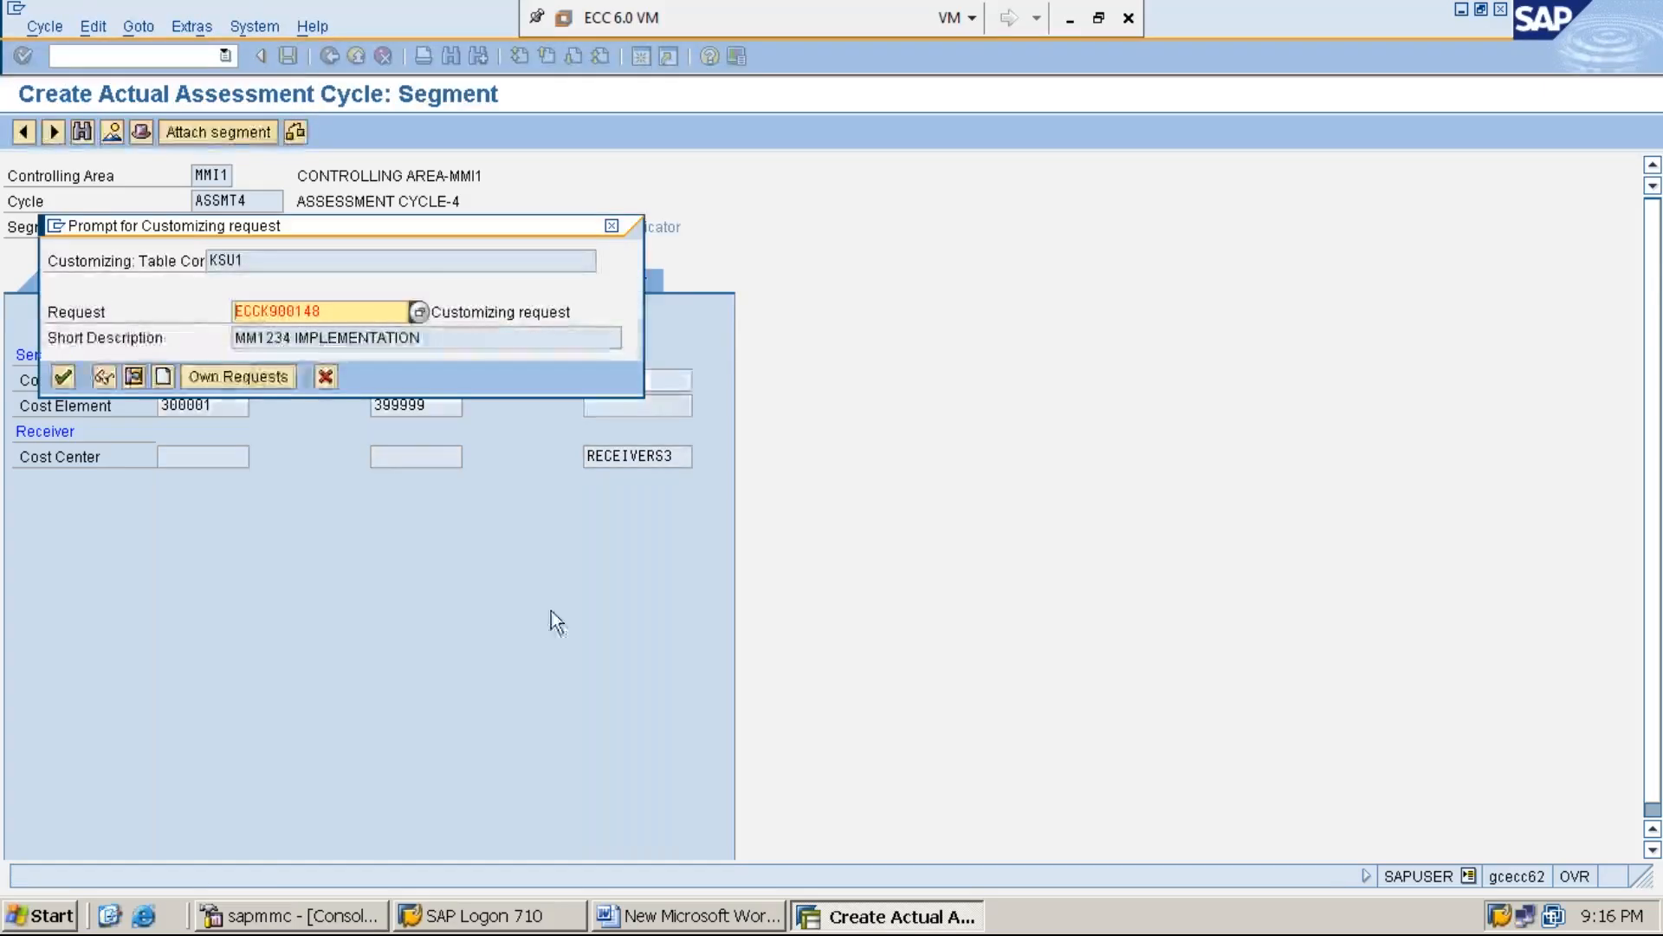
key("Return")
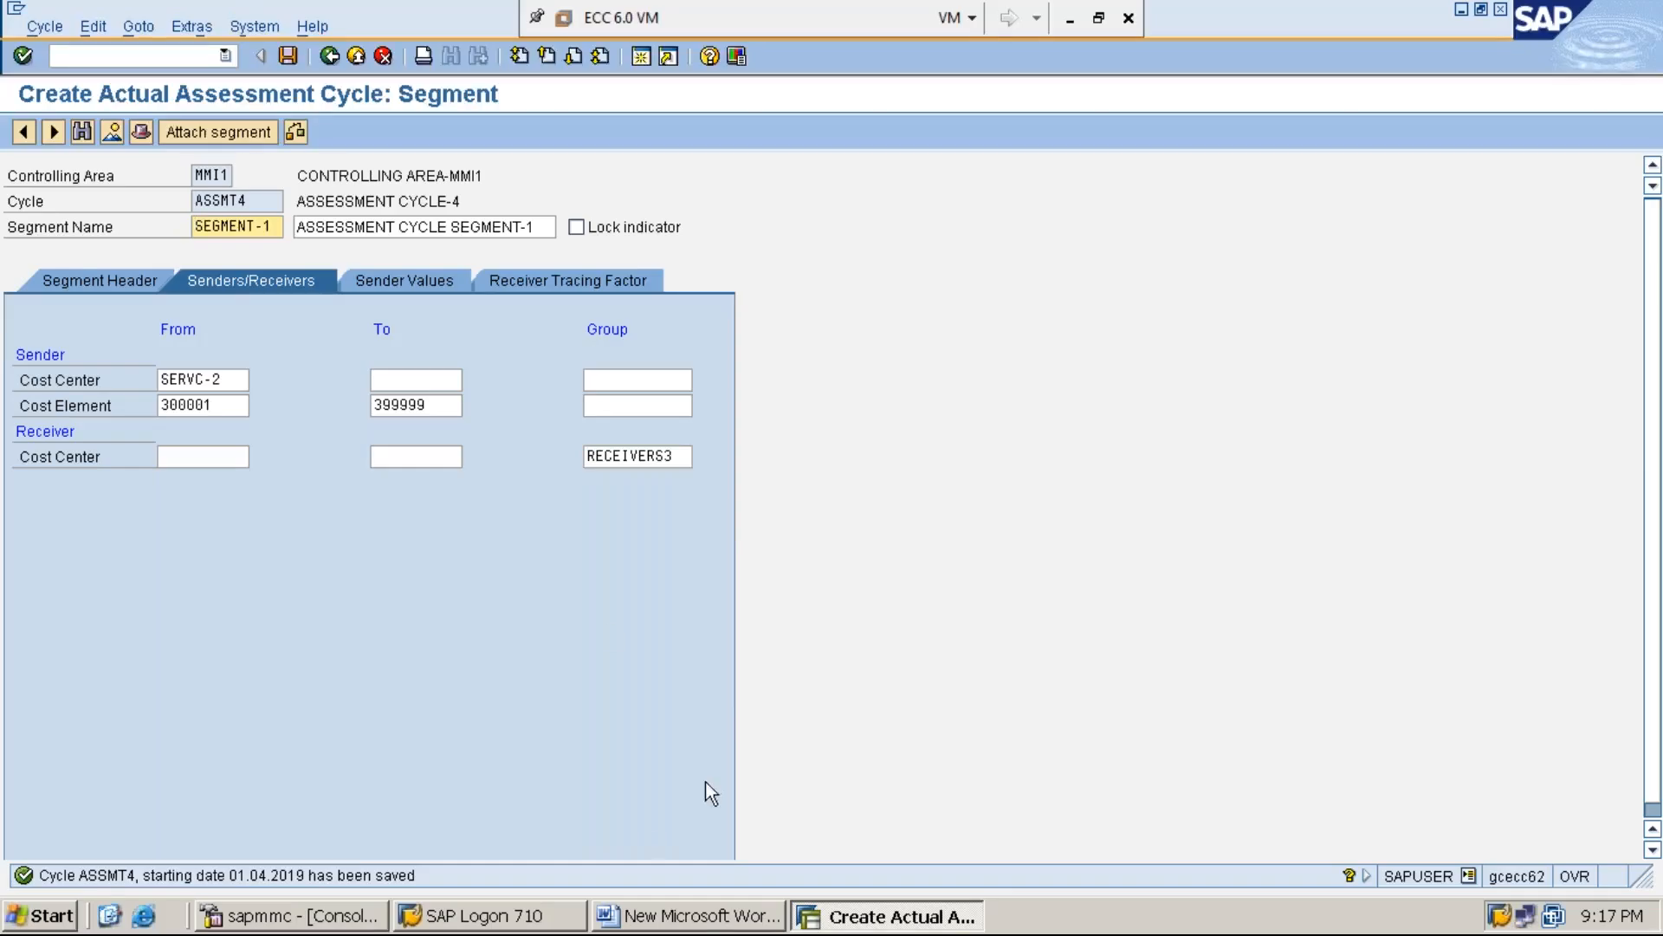
In the Word document, add under STEP:1 the line "STEP:2: PROCESS EXPENSES/COST TO THE SERVICE COST CENTER (SERVC-2) USING F-02"
left_click(636, 914)
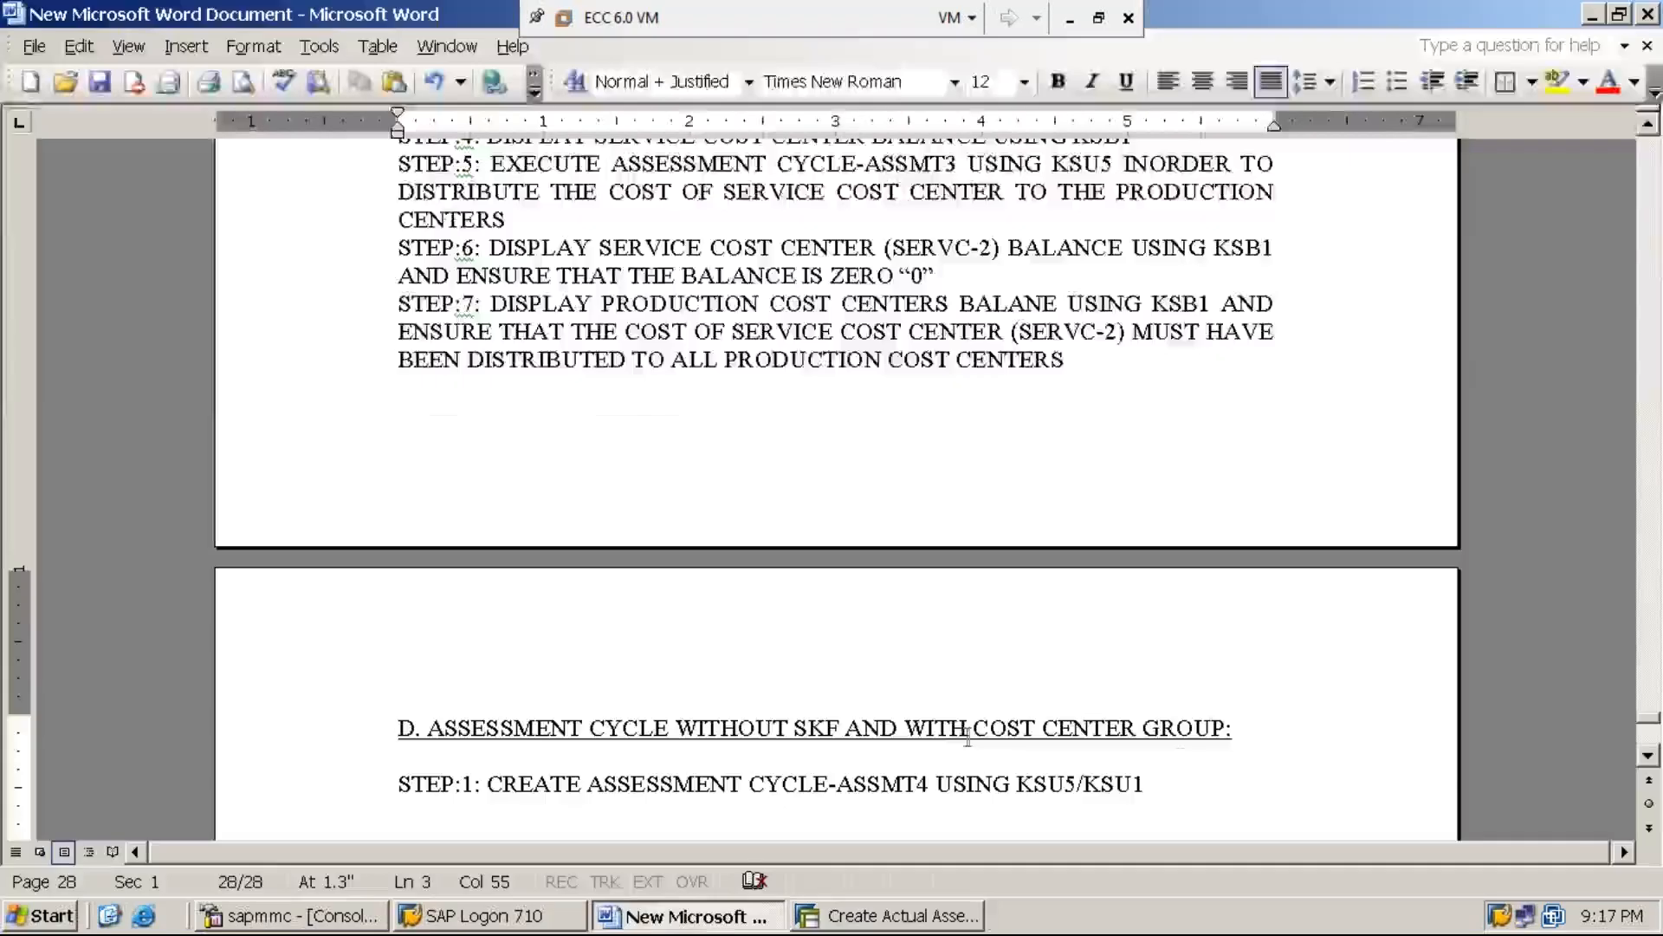
key("Return")
type("STEP:2")
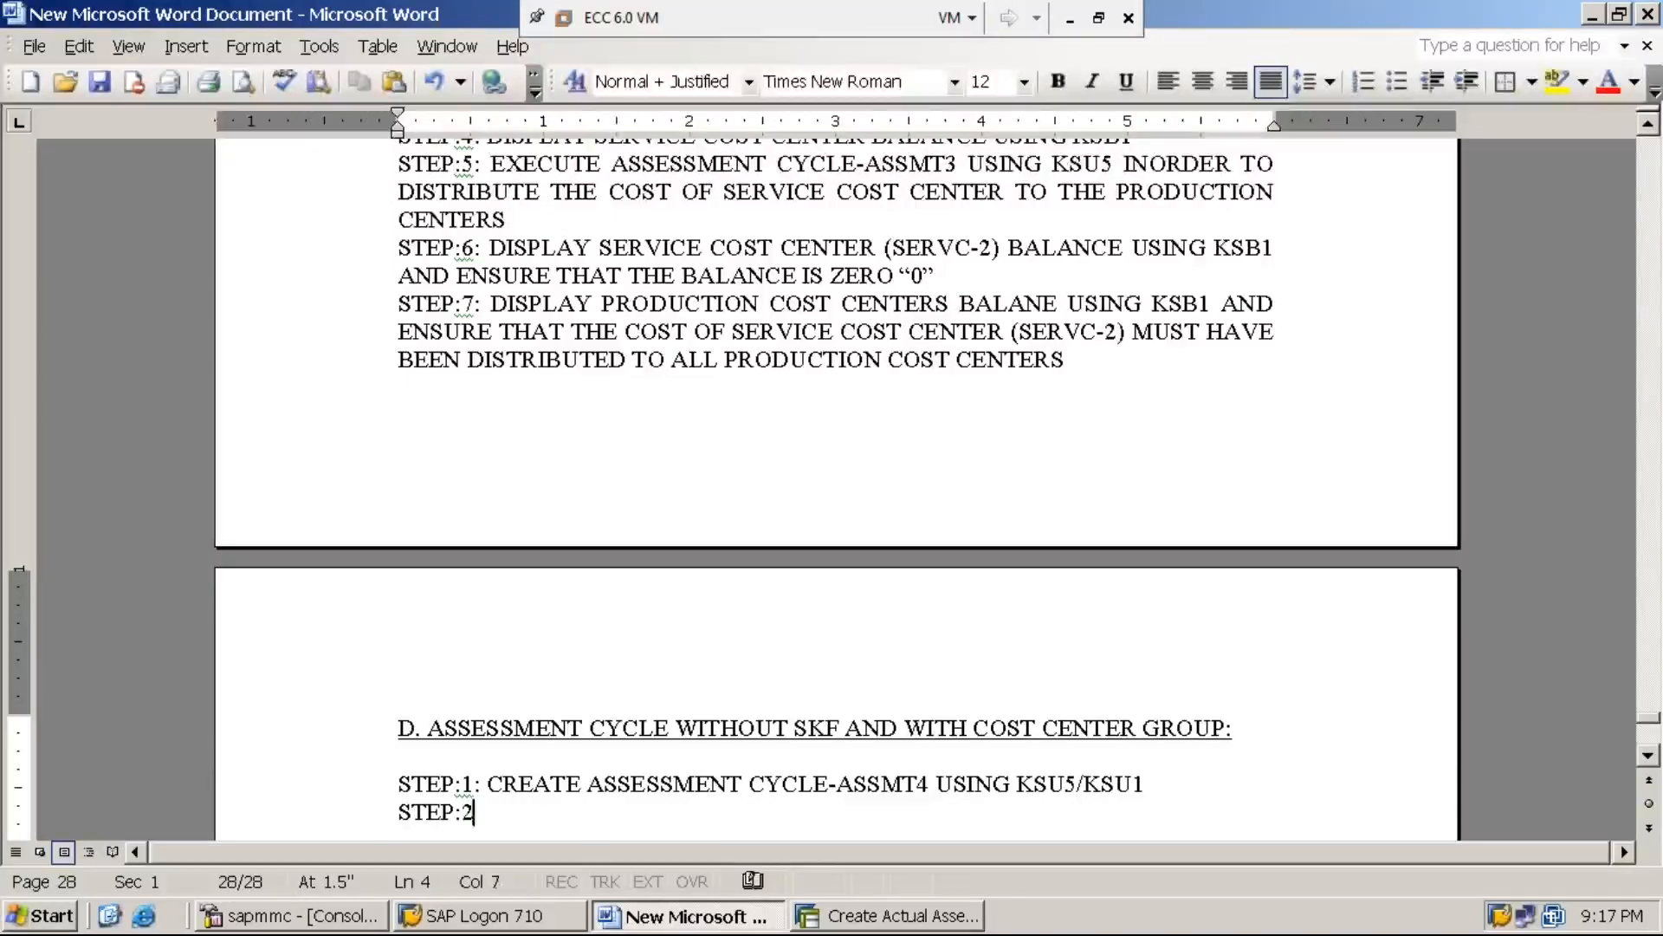
type(": PROCE")
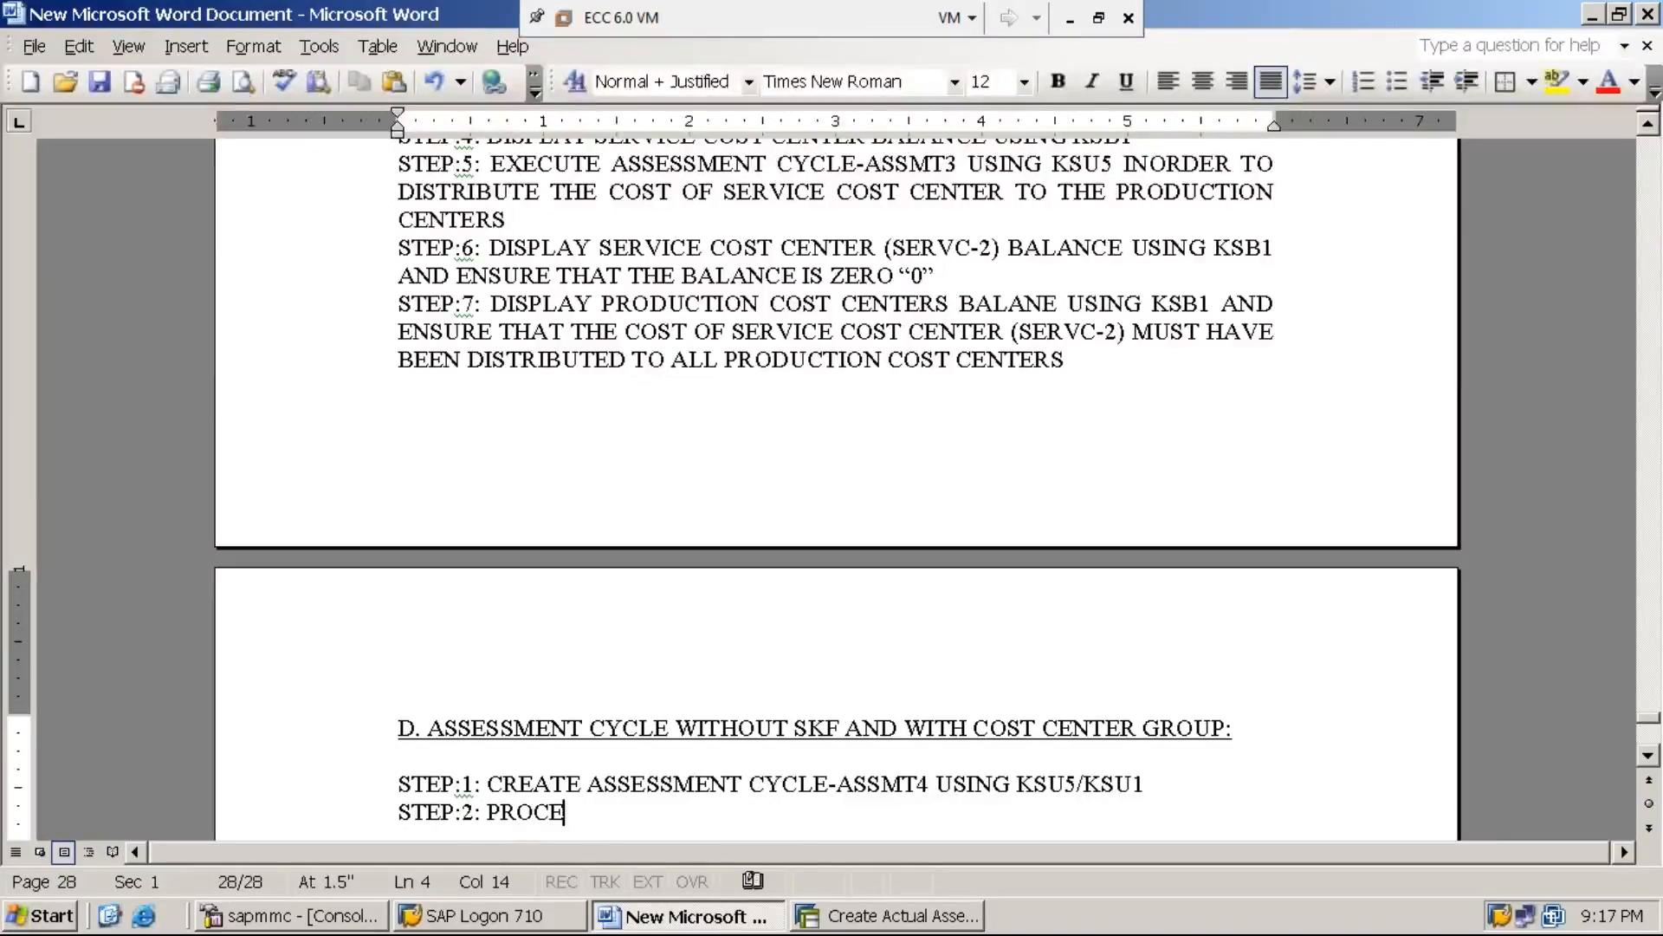
type("SS EXPE")
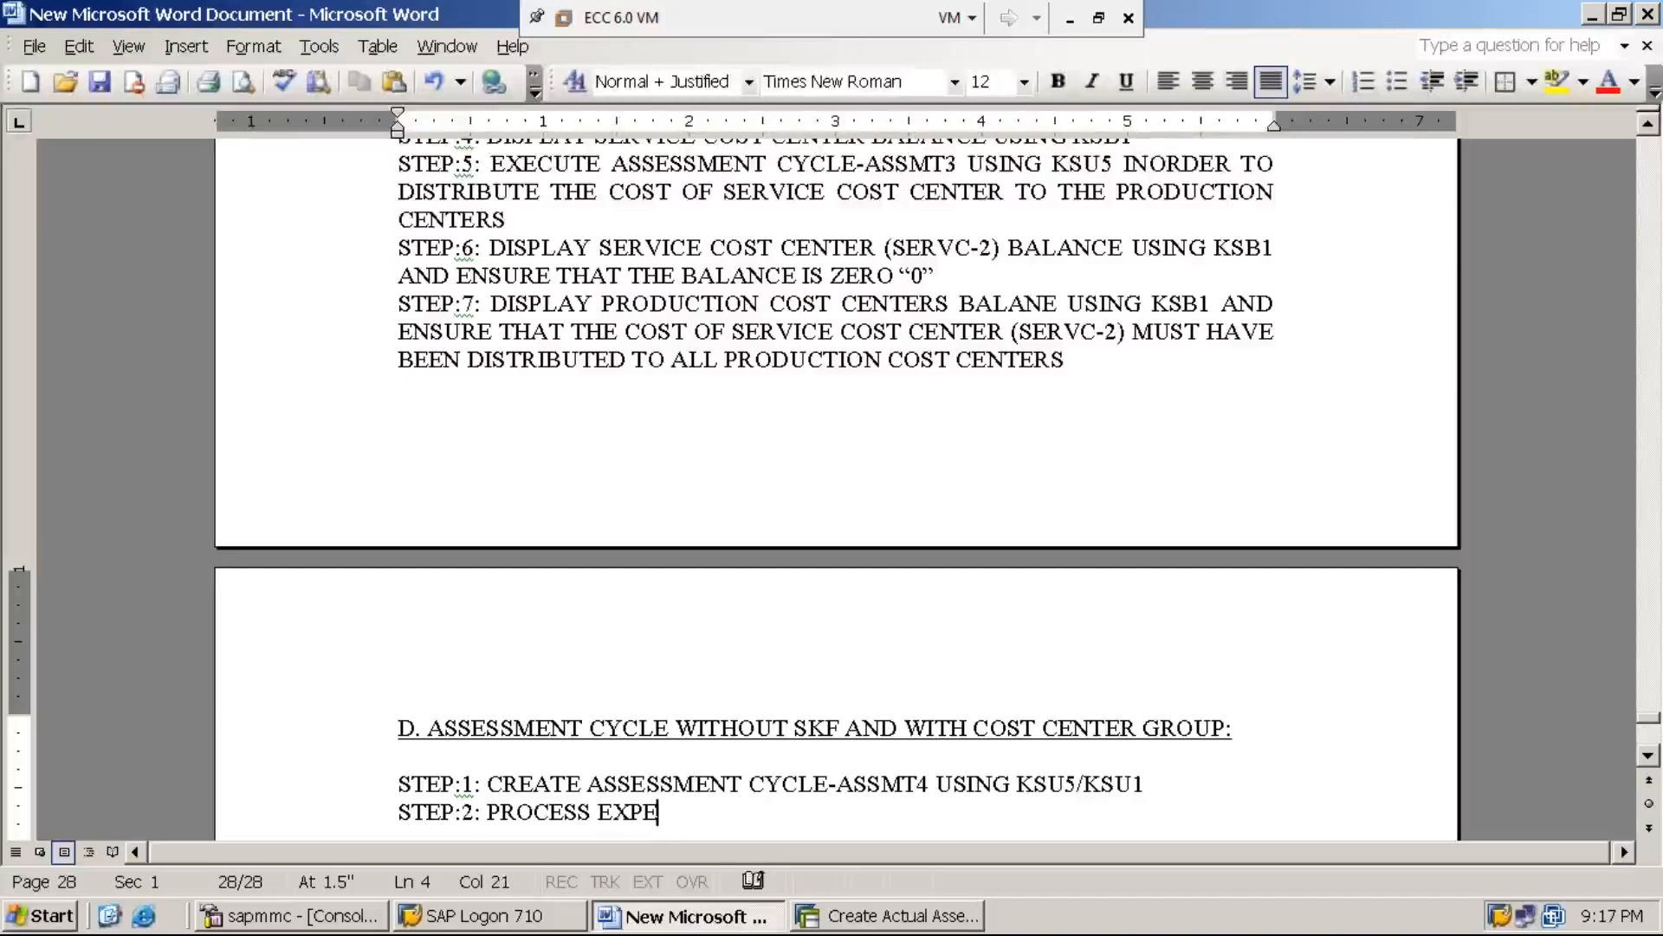
type("NSES/COS")
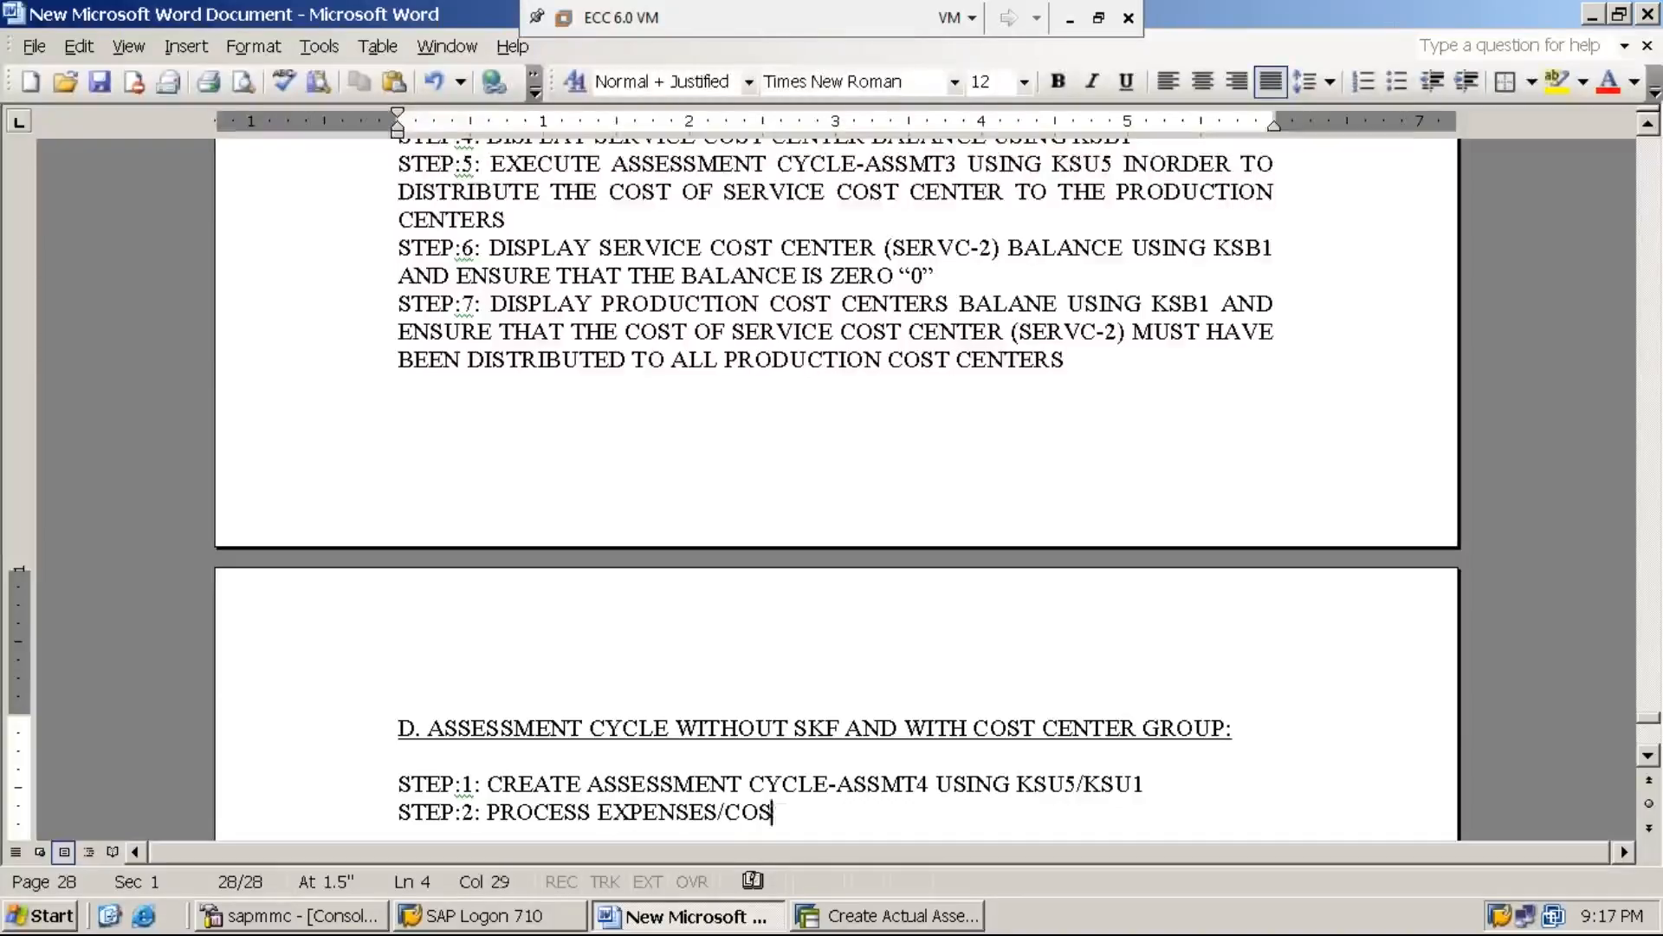
type("T TO THE COST")
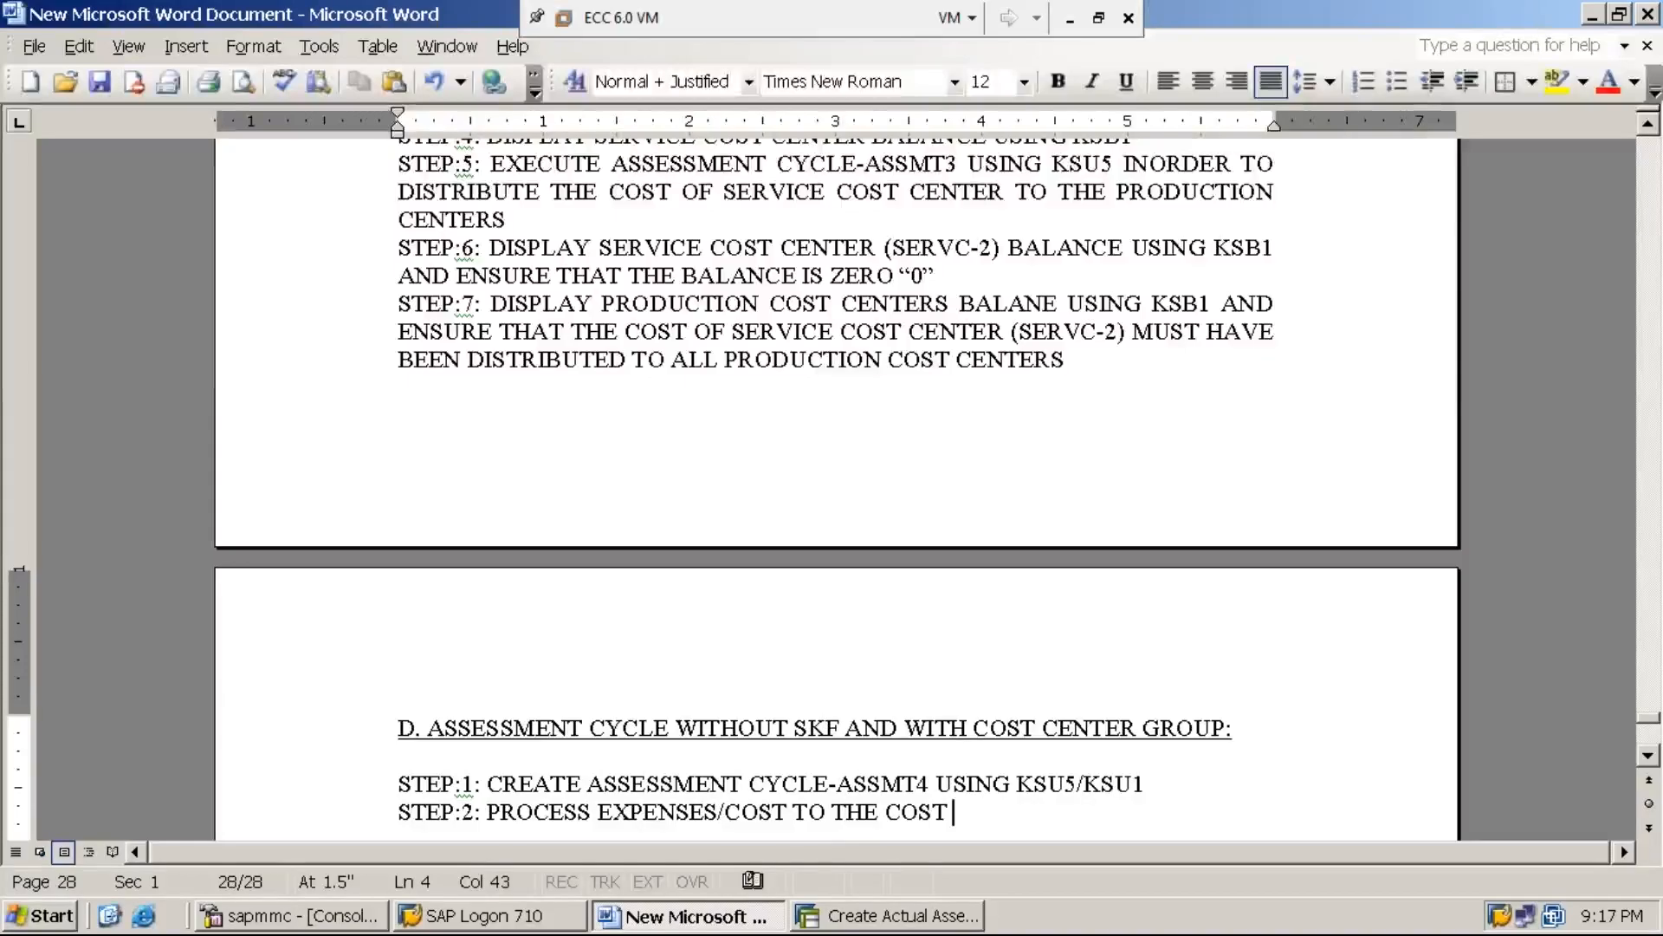
key("BackSpace")
key("BackSpace")
key("BackSpace")
key("BackSpace")
key("BackSpace")
type("SERVICE CO")
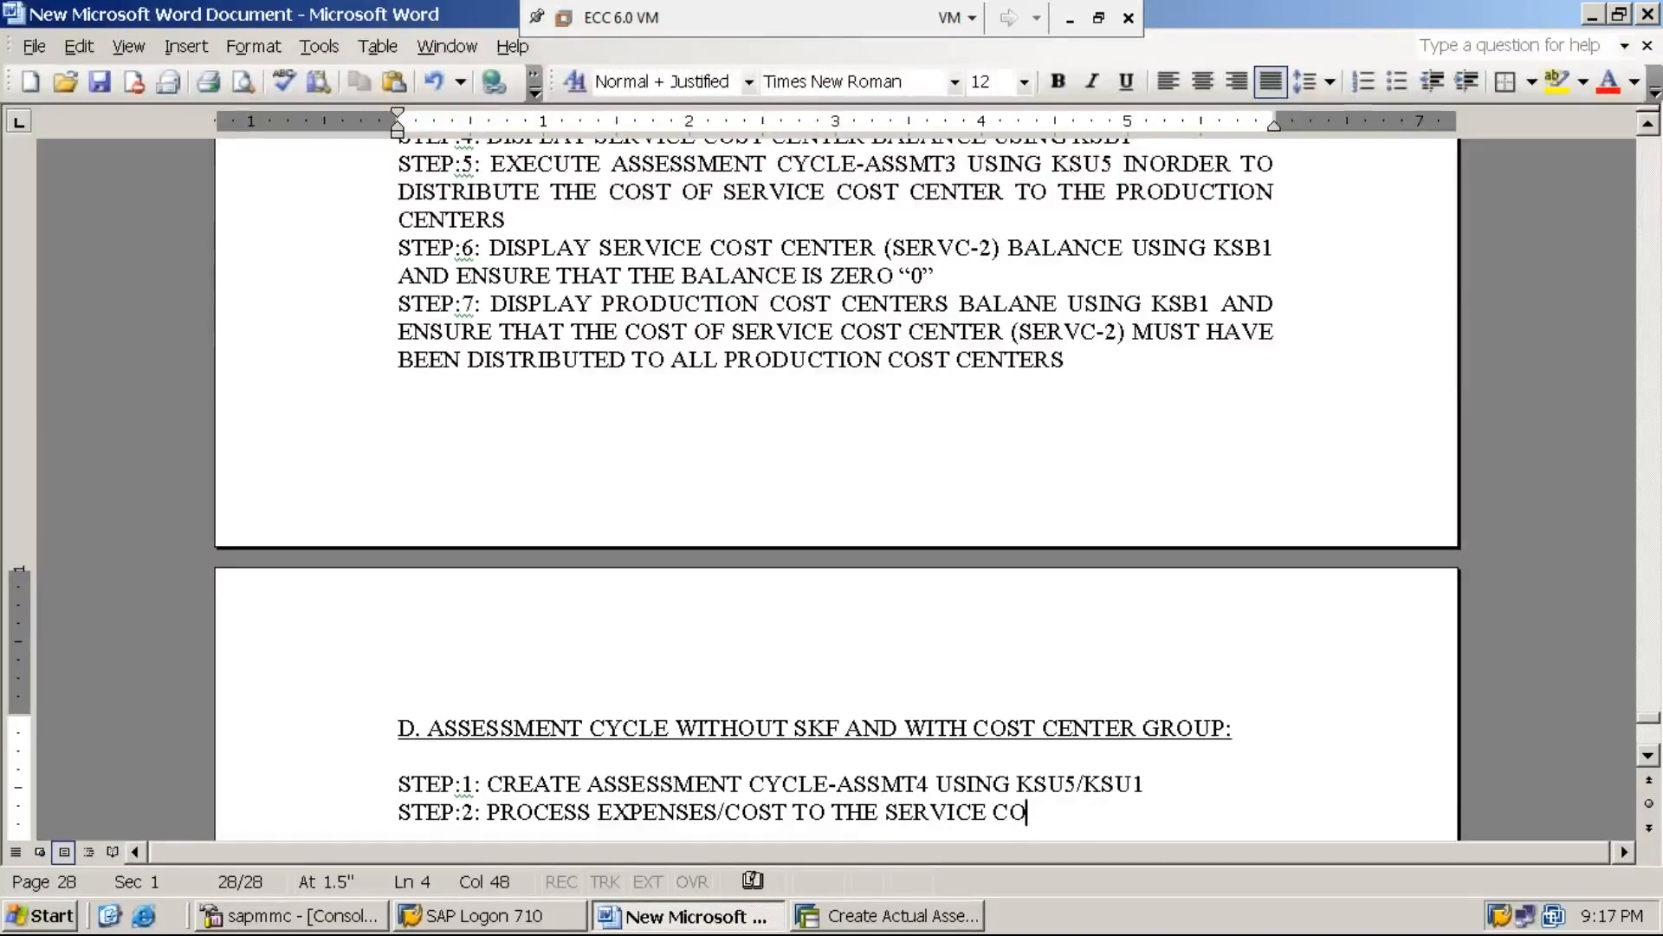
type("ST CETN")
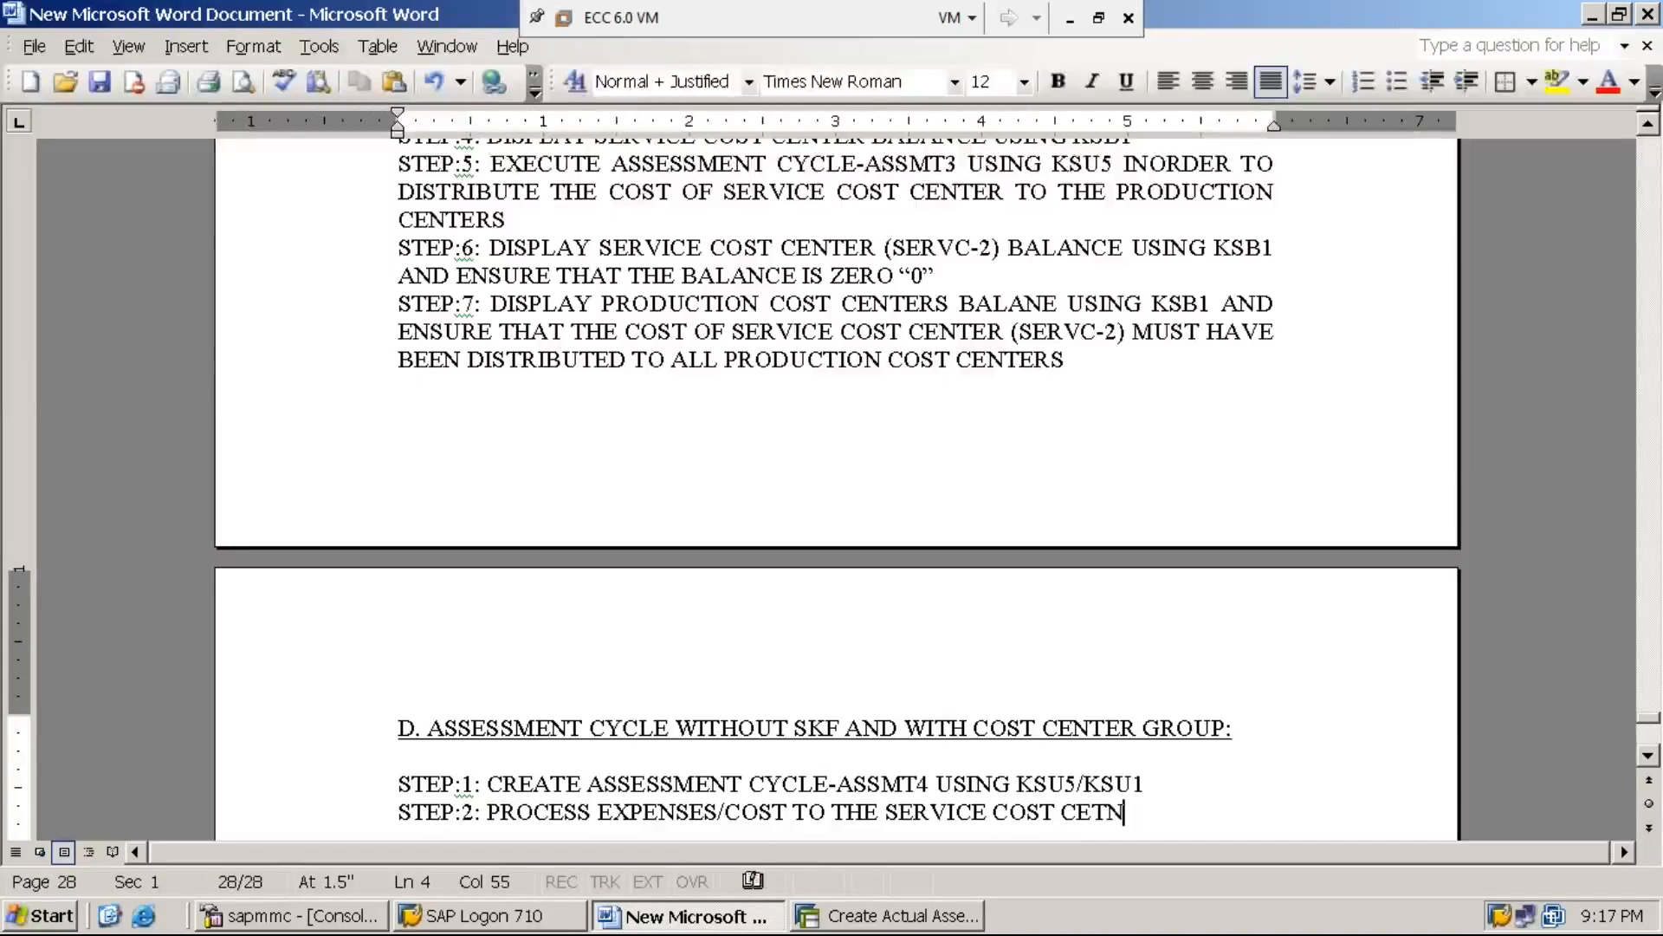
key("BackSpace")
key("BackSpace")
type("NTER")
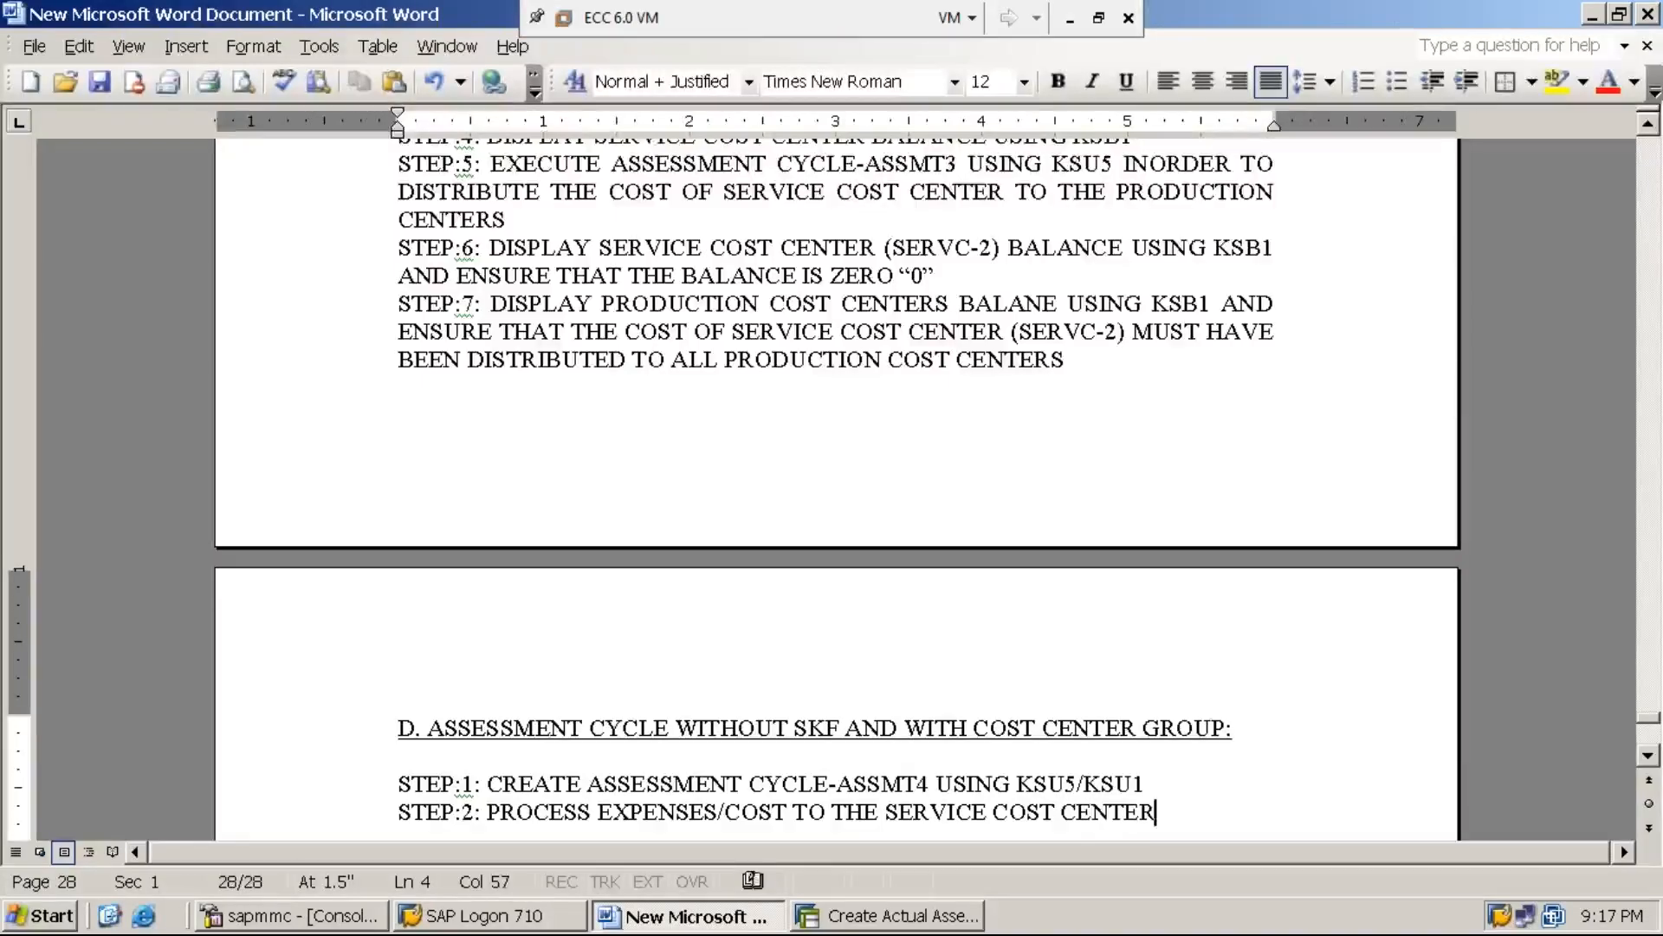
type(" (SERV")
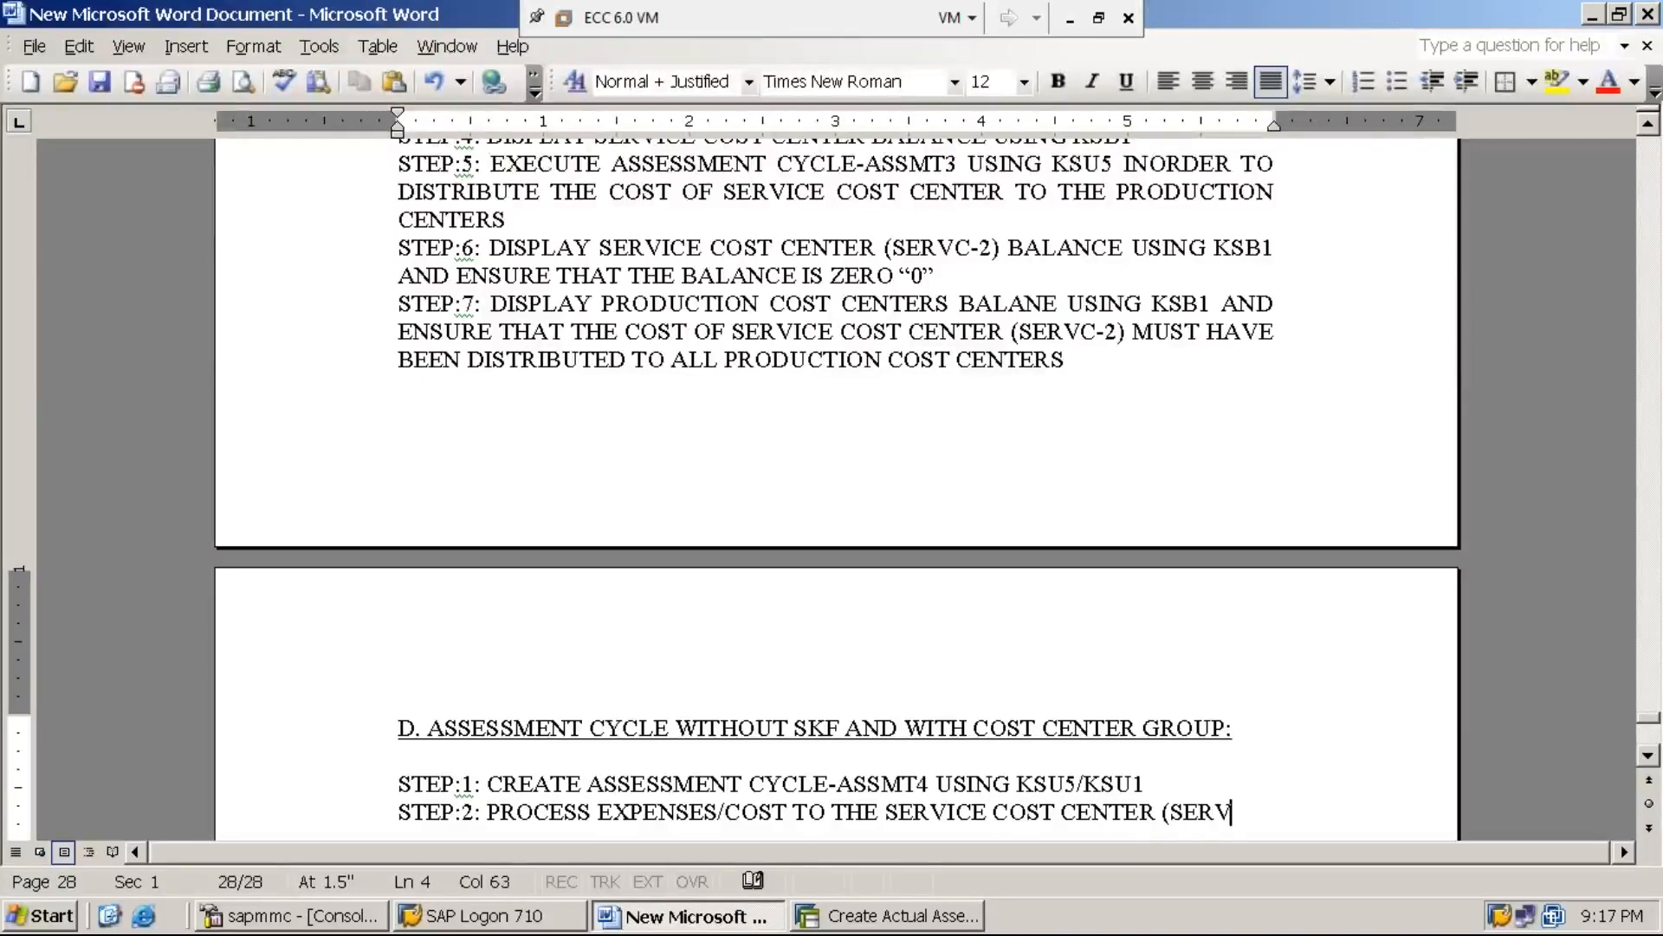
type("C-2) USING ")
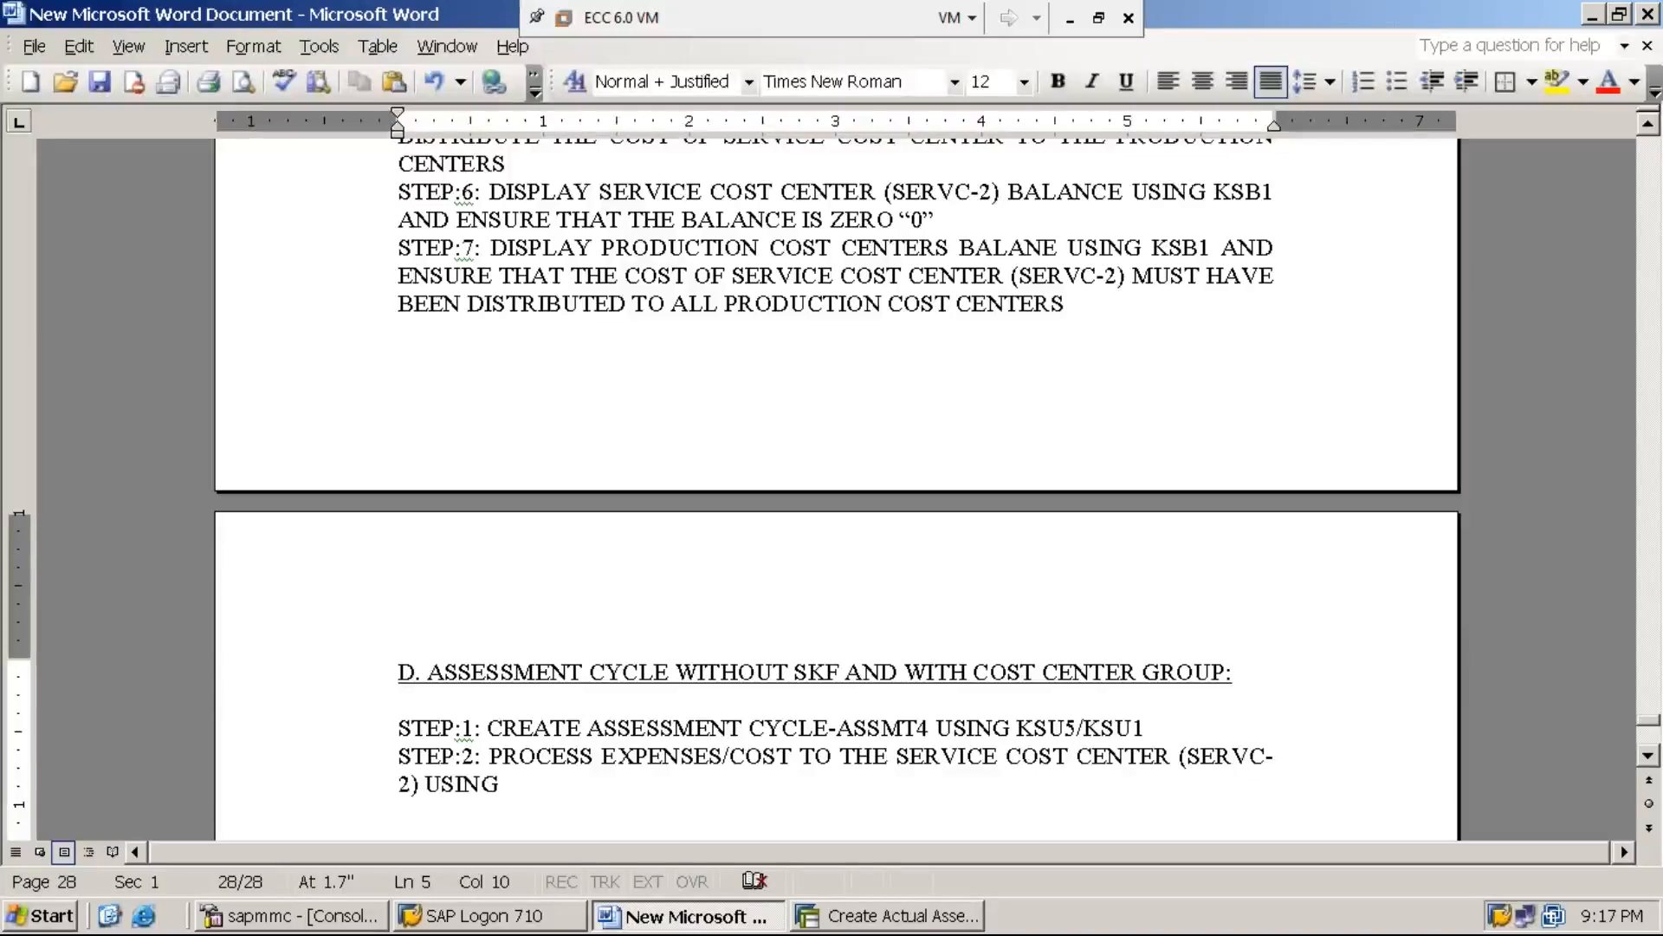
type("F-02")
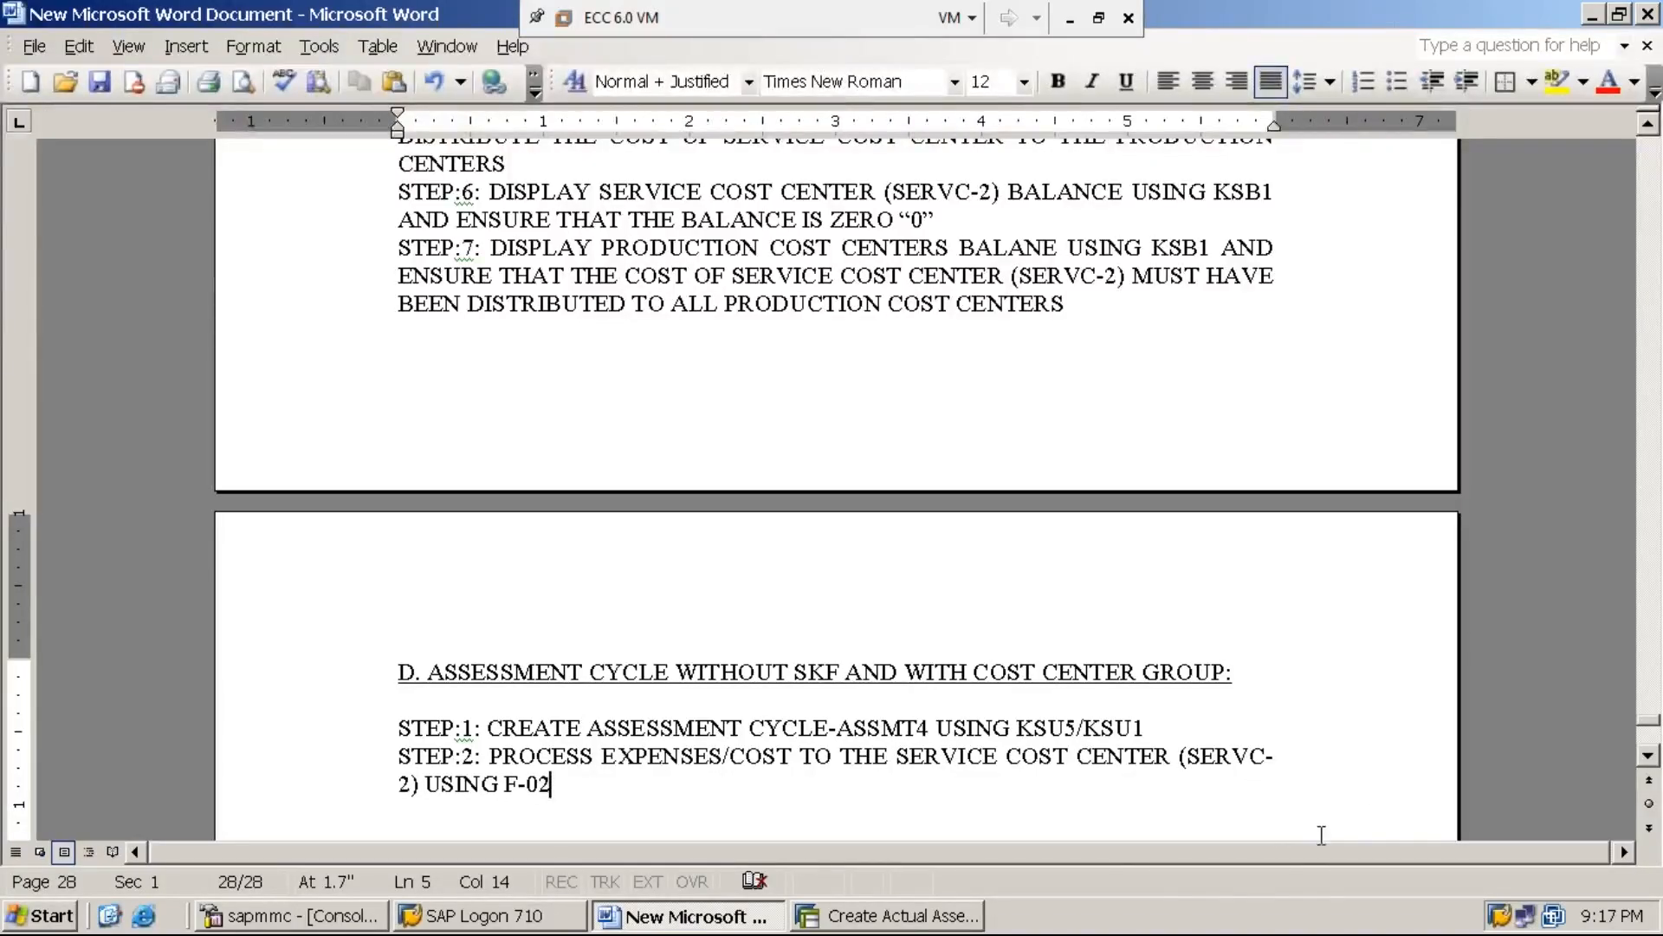
Return to SAP, leave the assessment cycle and open transaction F-02 for a G/L account posting
left_click(907, 920)
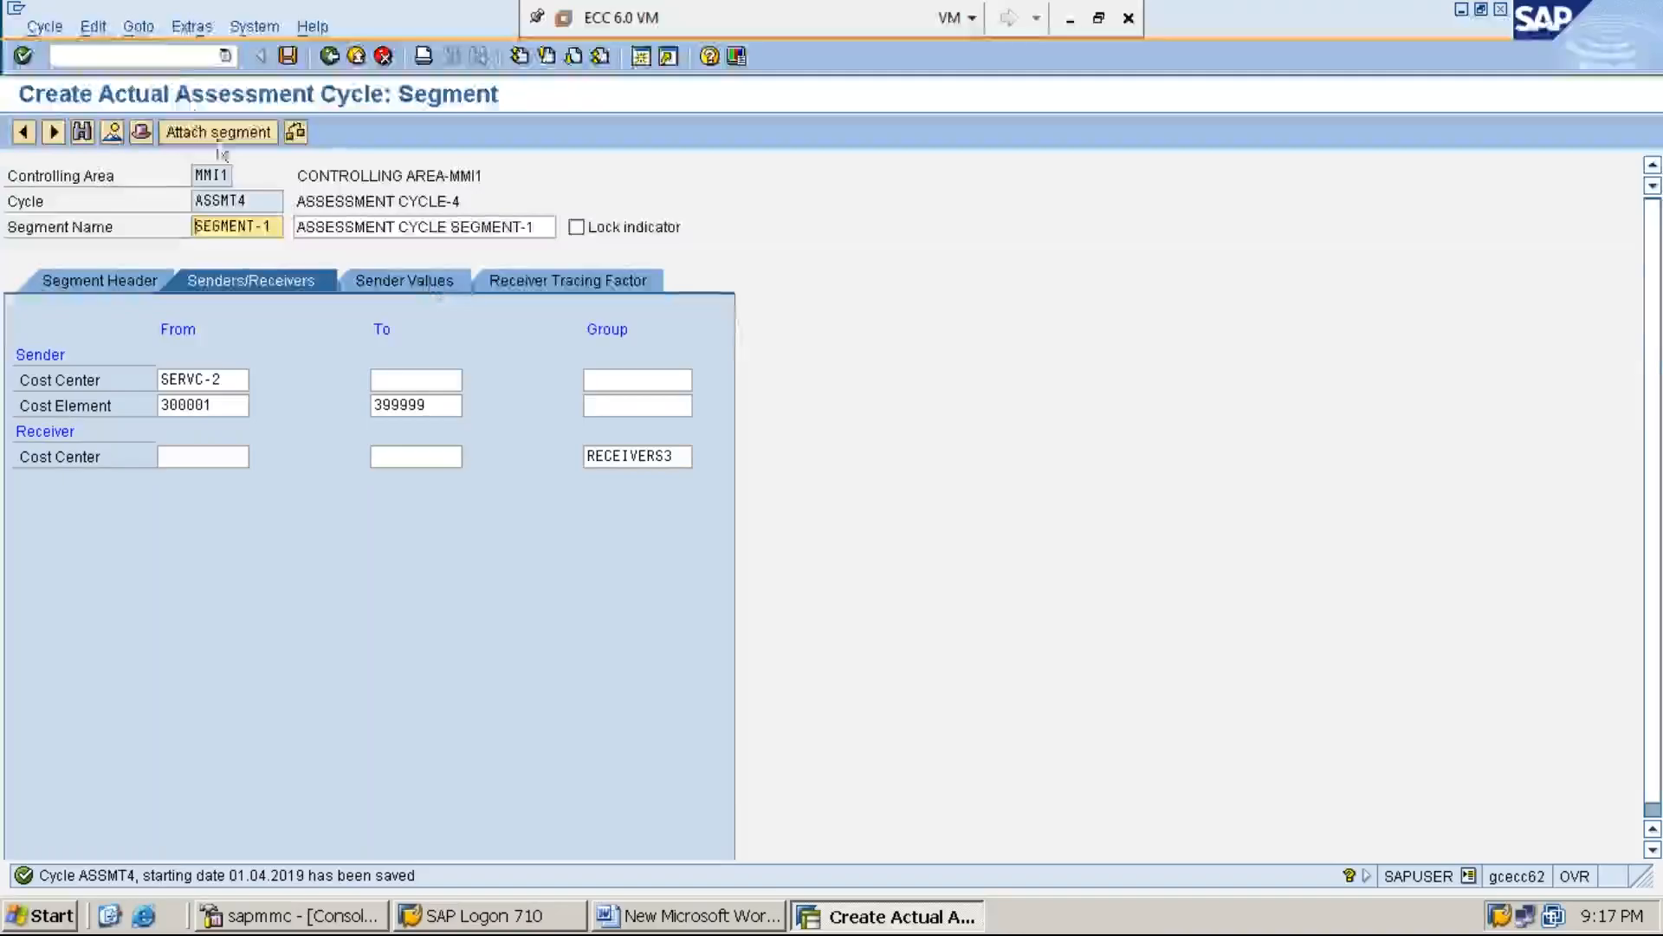
left_click(167, 57)
type("/n")
key("Return")
type("F-02")
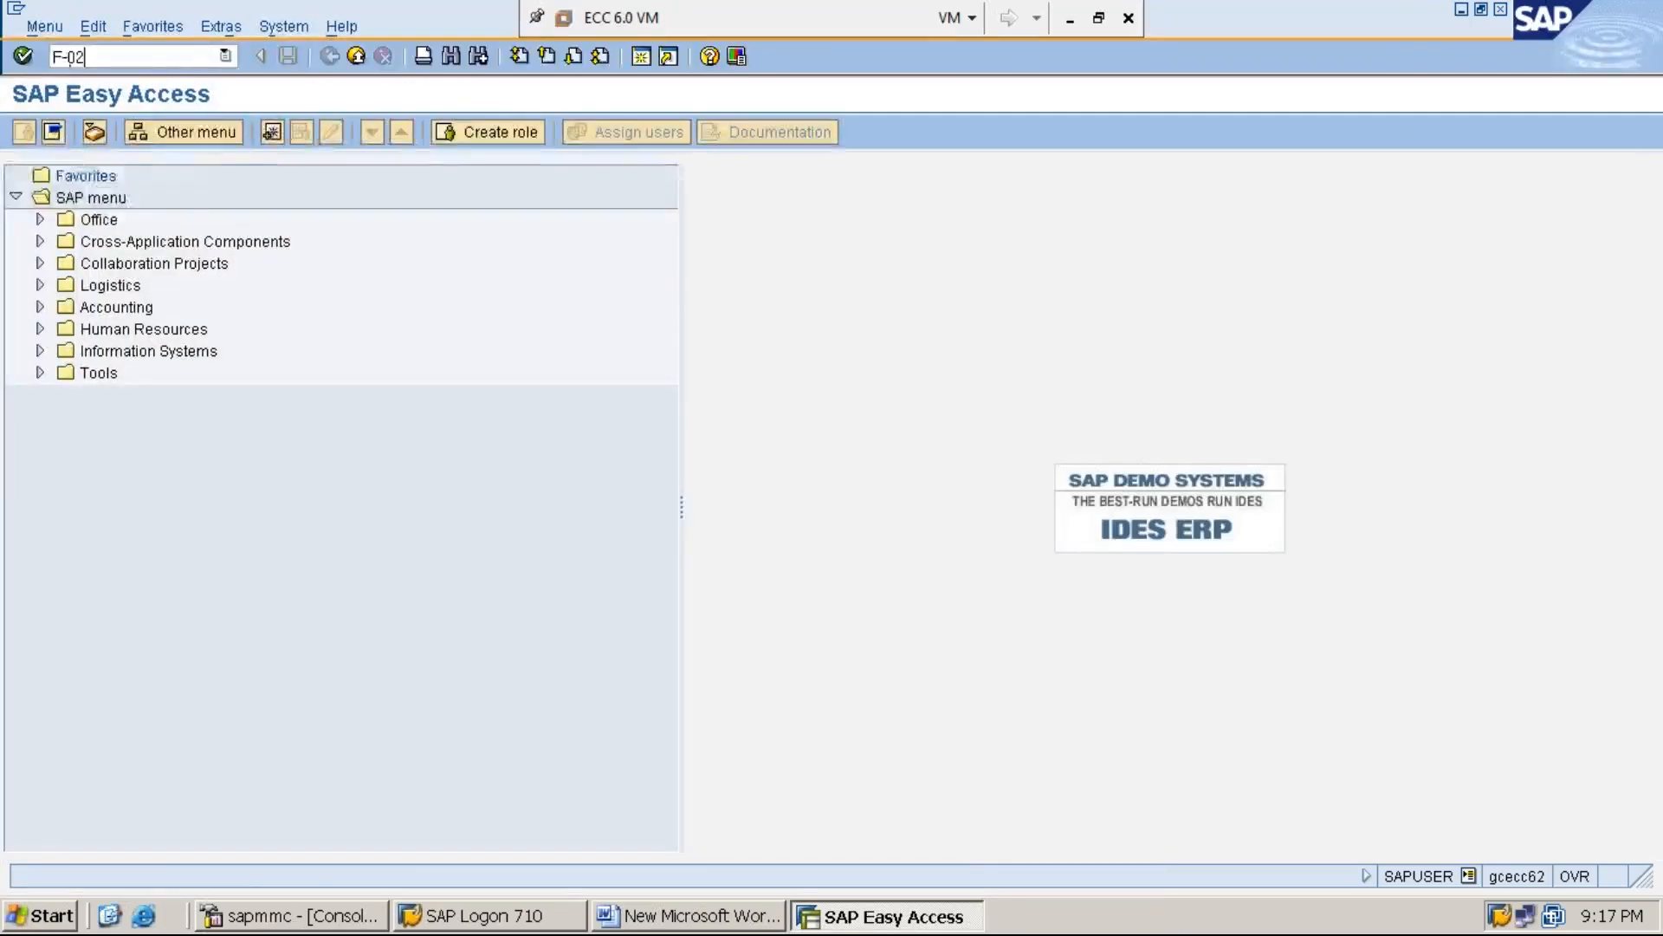
key("Return")
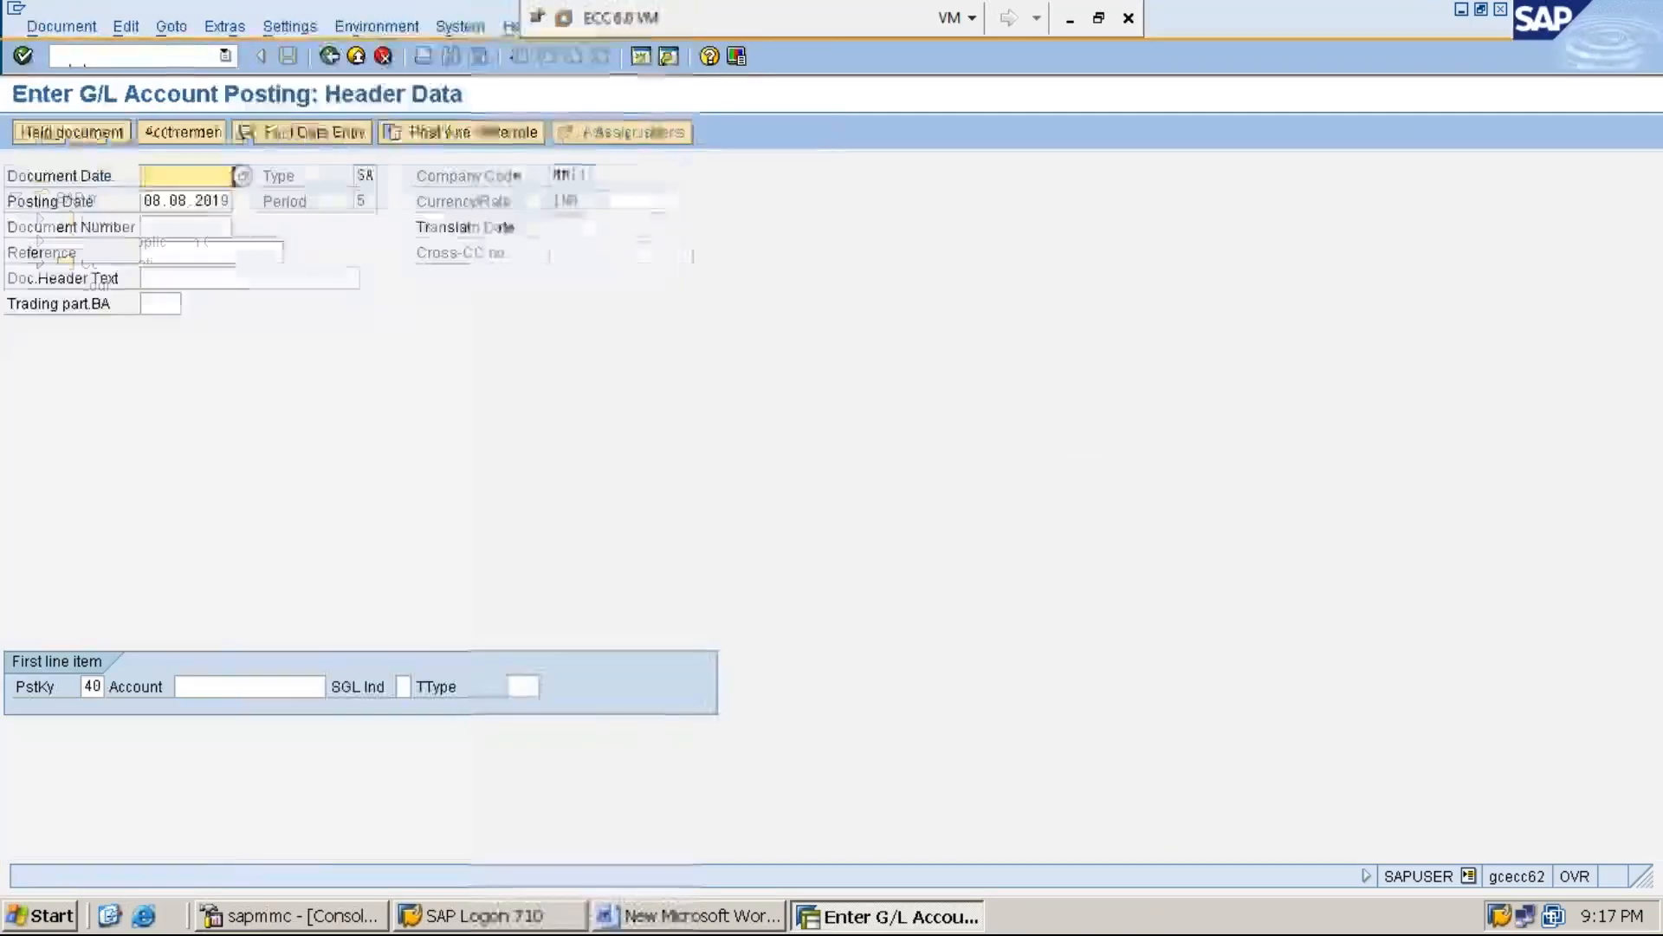
Set the document date to 08.08.2019 and go through the header fields to the first line item's account
key("F4")
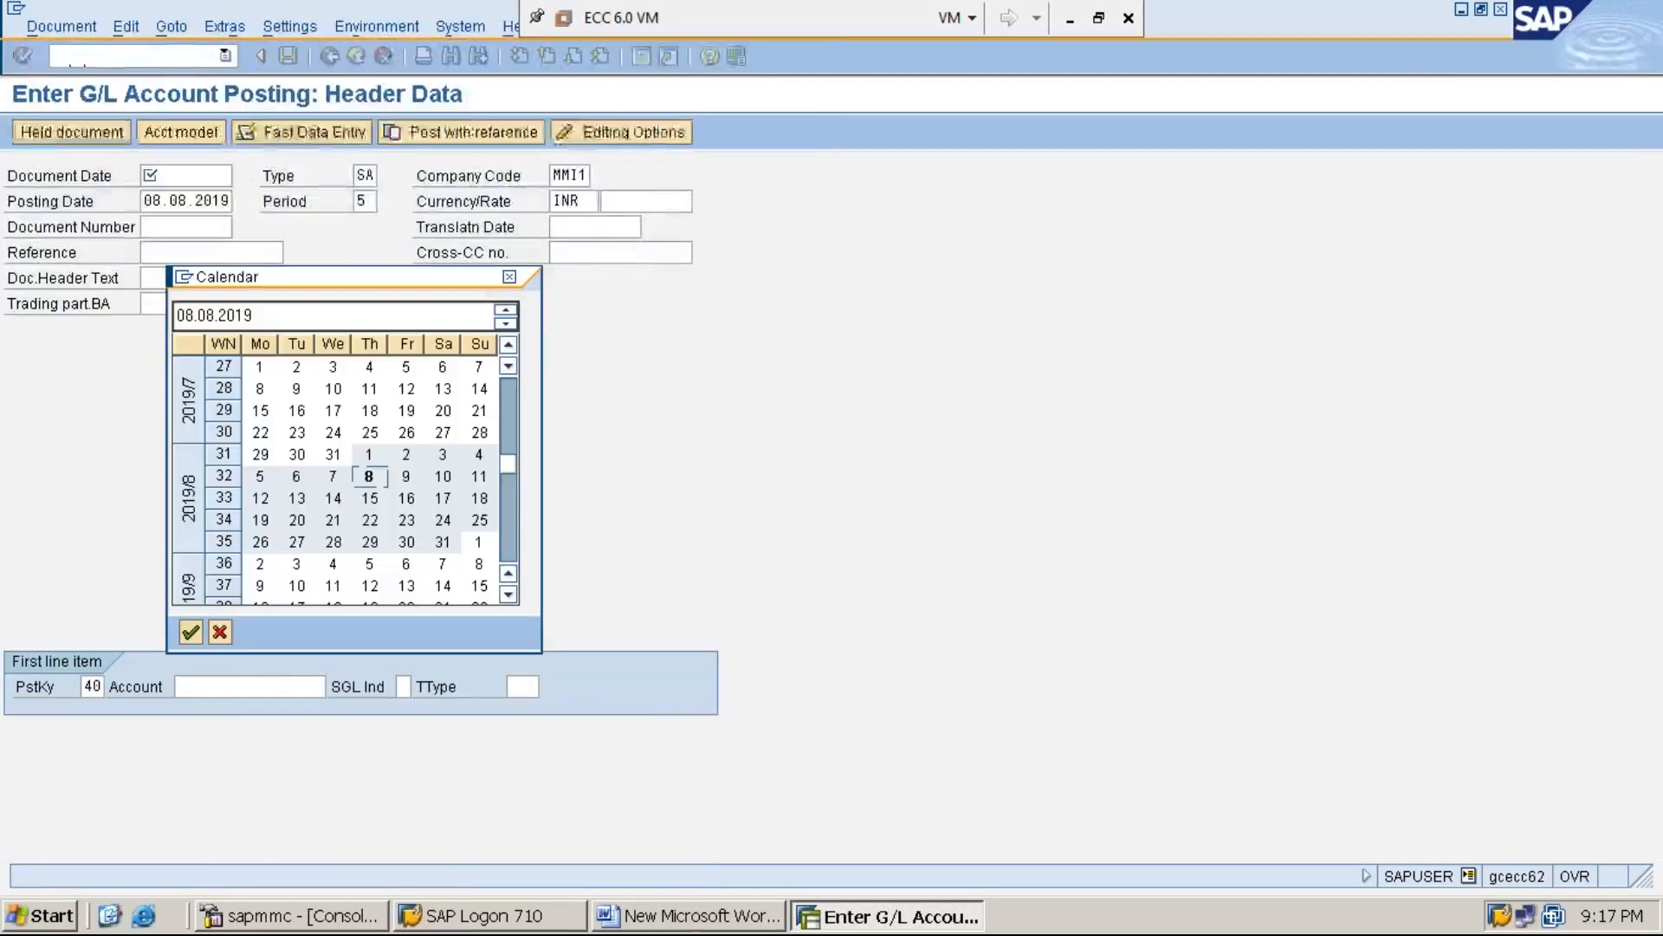
key("Return")
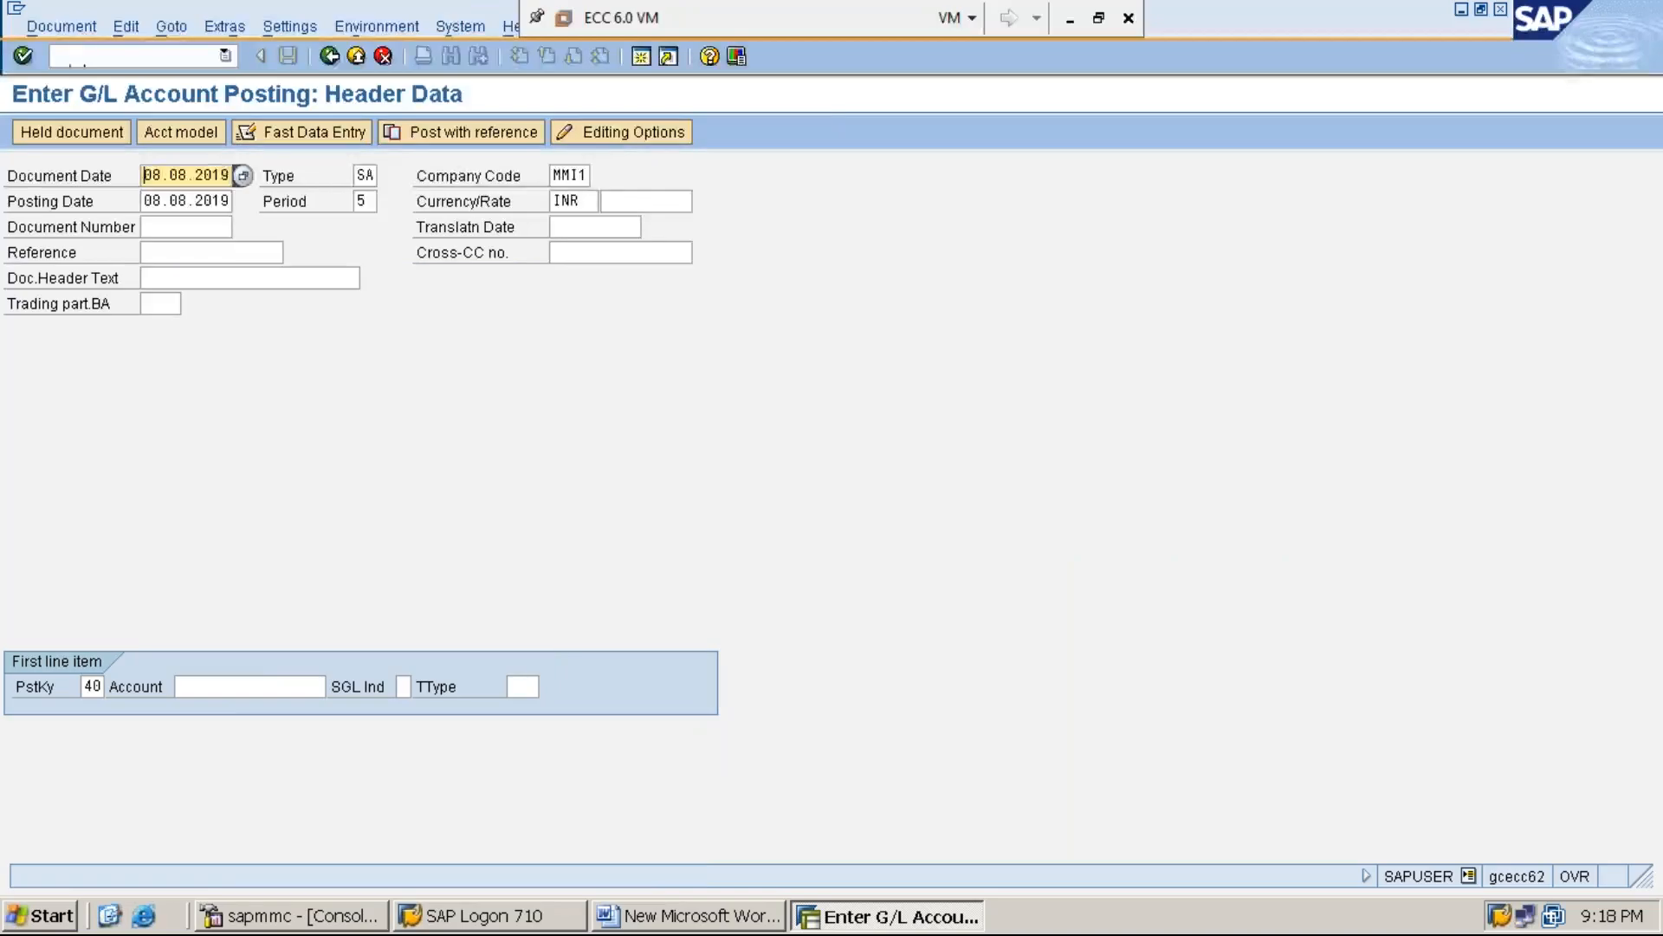
key("Tab")
key("Tab")
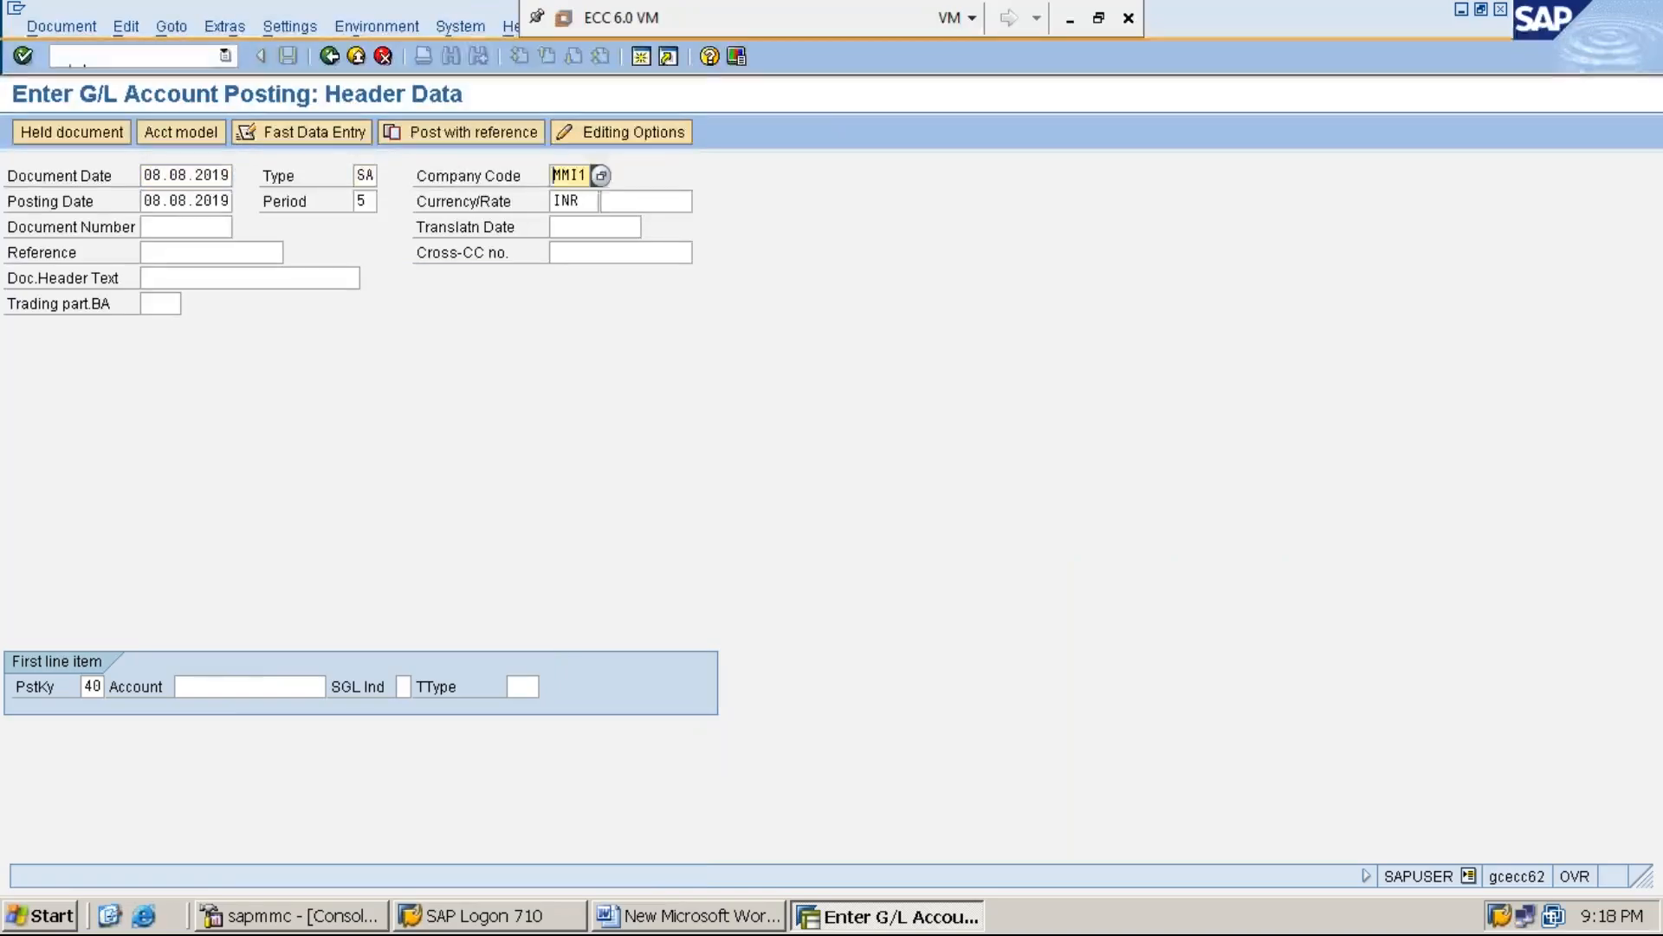
key("Tab")
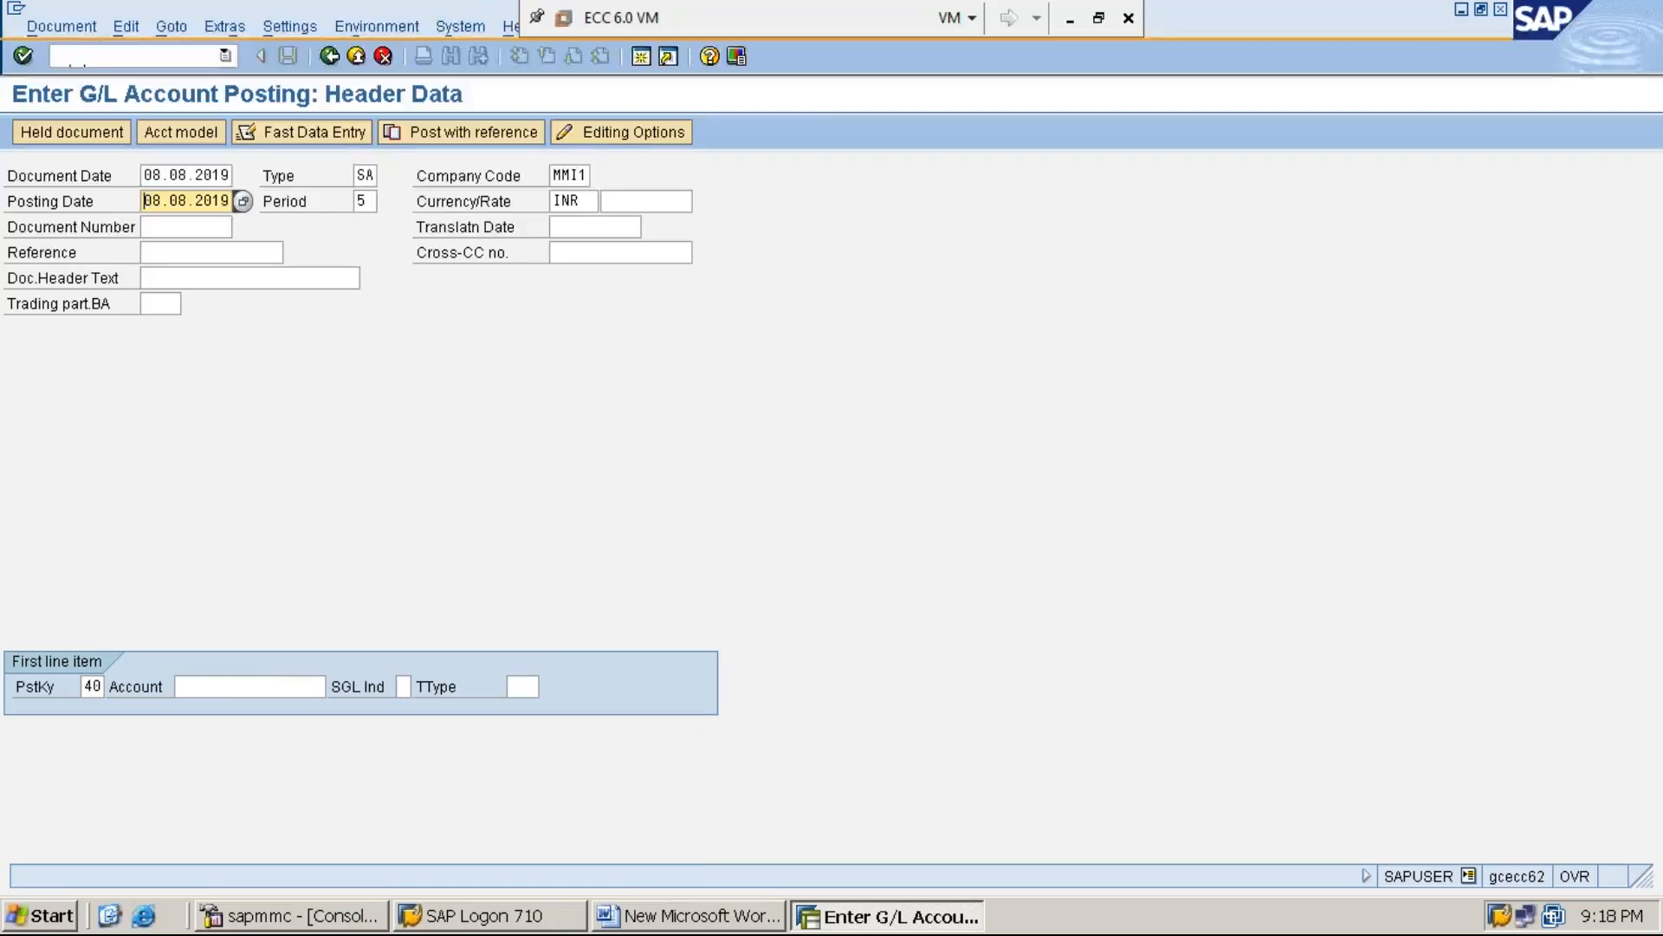
key("Tab")
key("Tab")
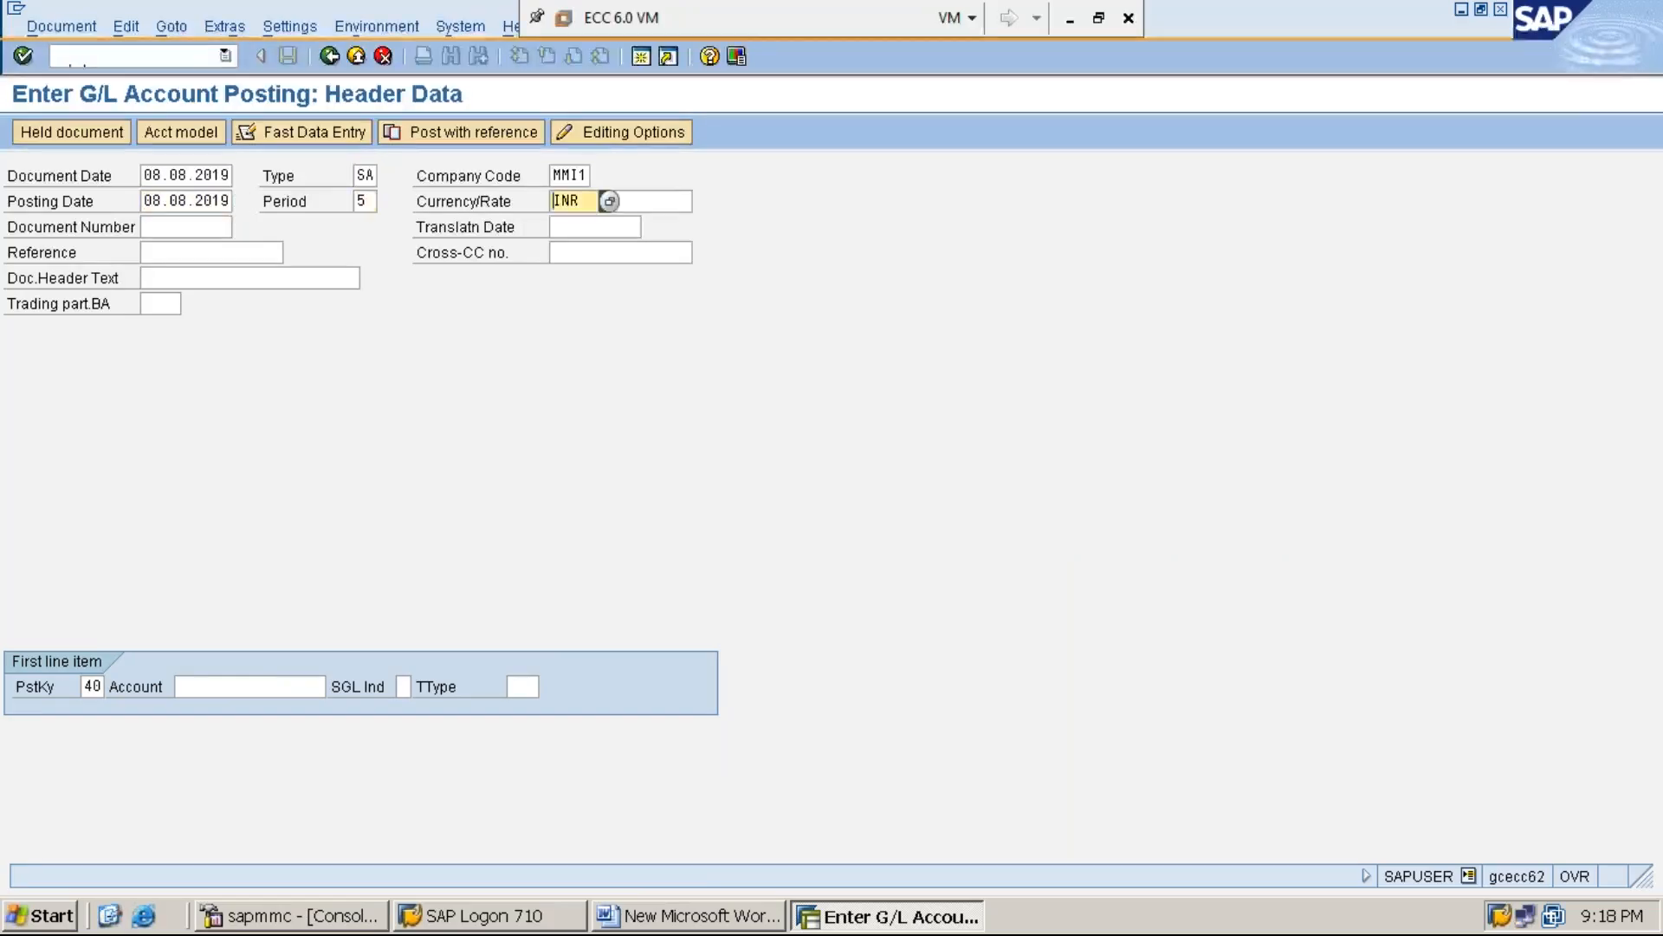
key("Tab")
key("Tab")
key("Tab")
key("Tab")
key("Tab")
key("Tab")
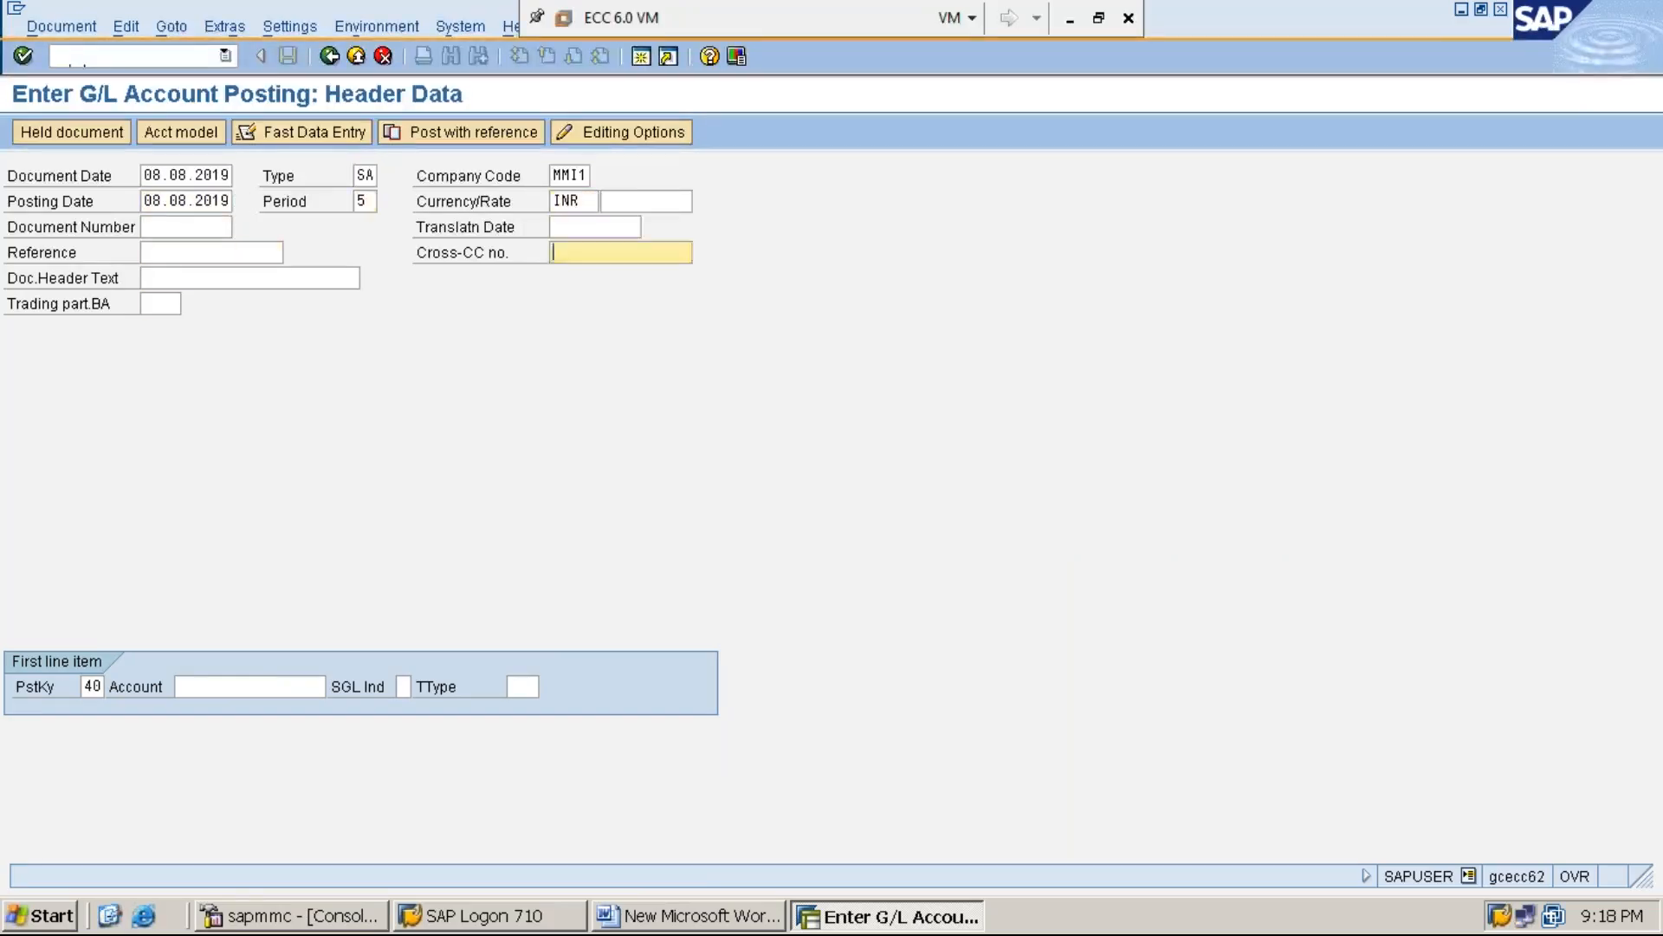
key("Tab")
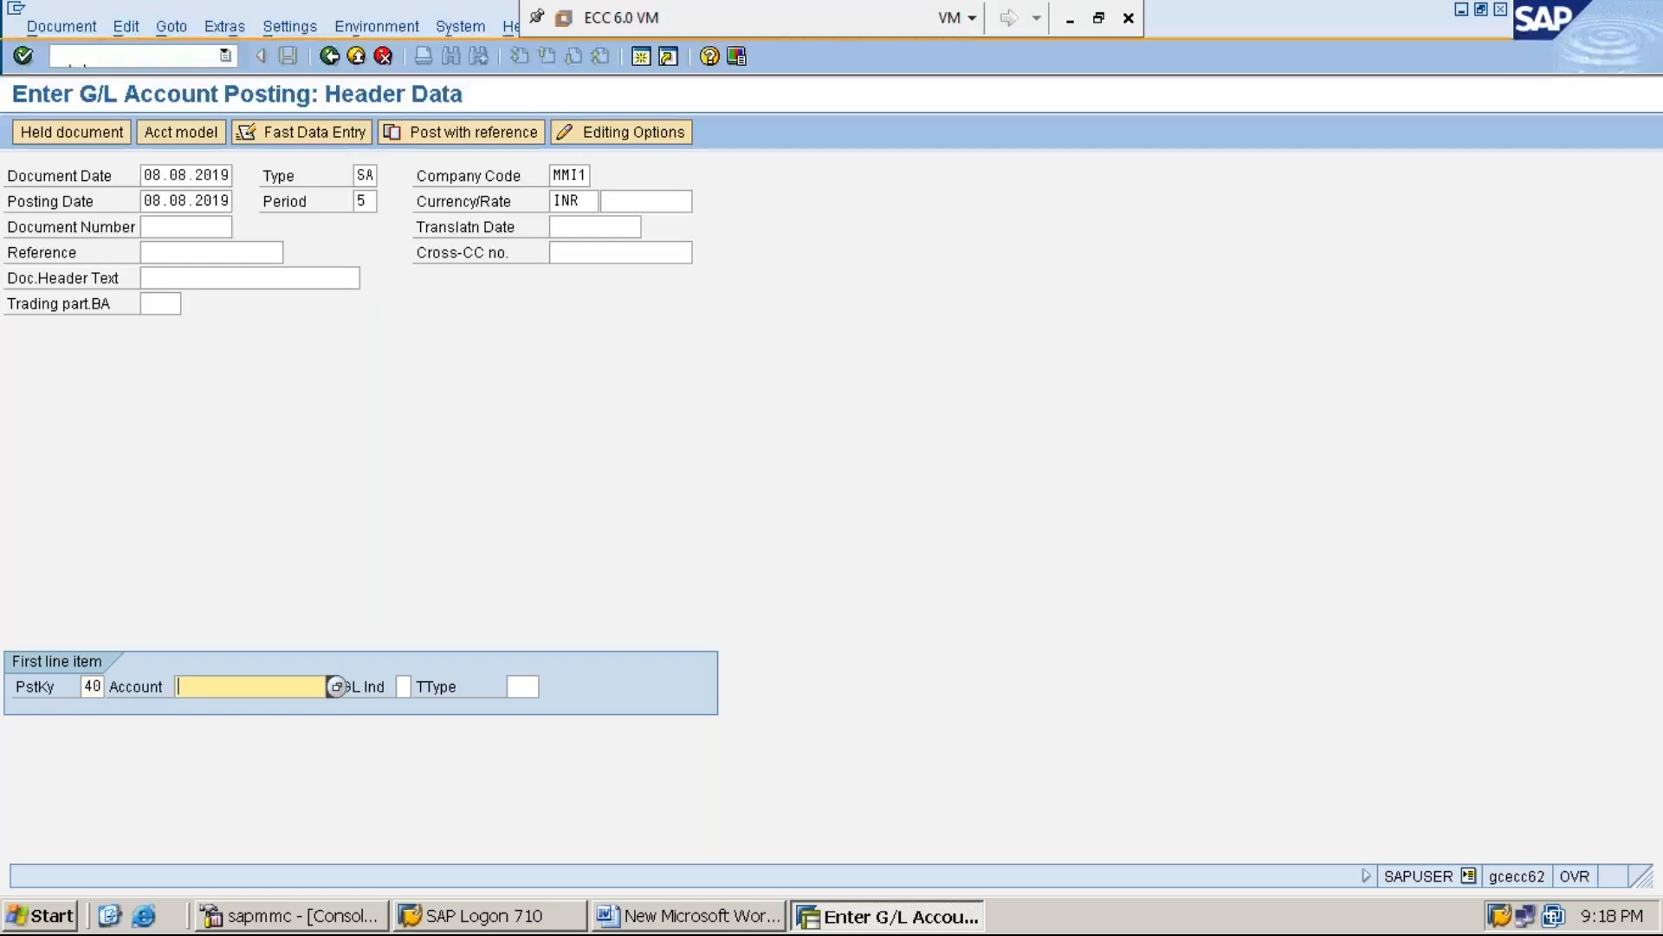
Enter G/L account 300002 for the first line item and open its item details
type("3")
key("Down")
key("Return")
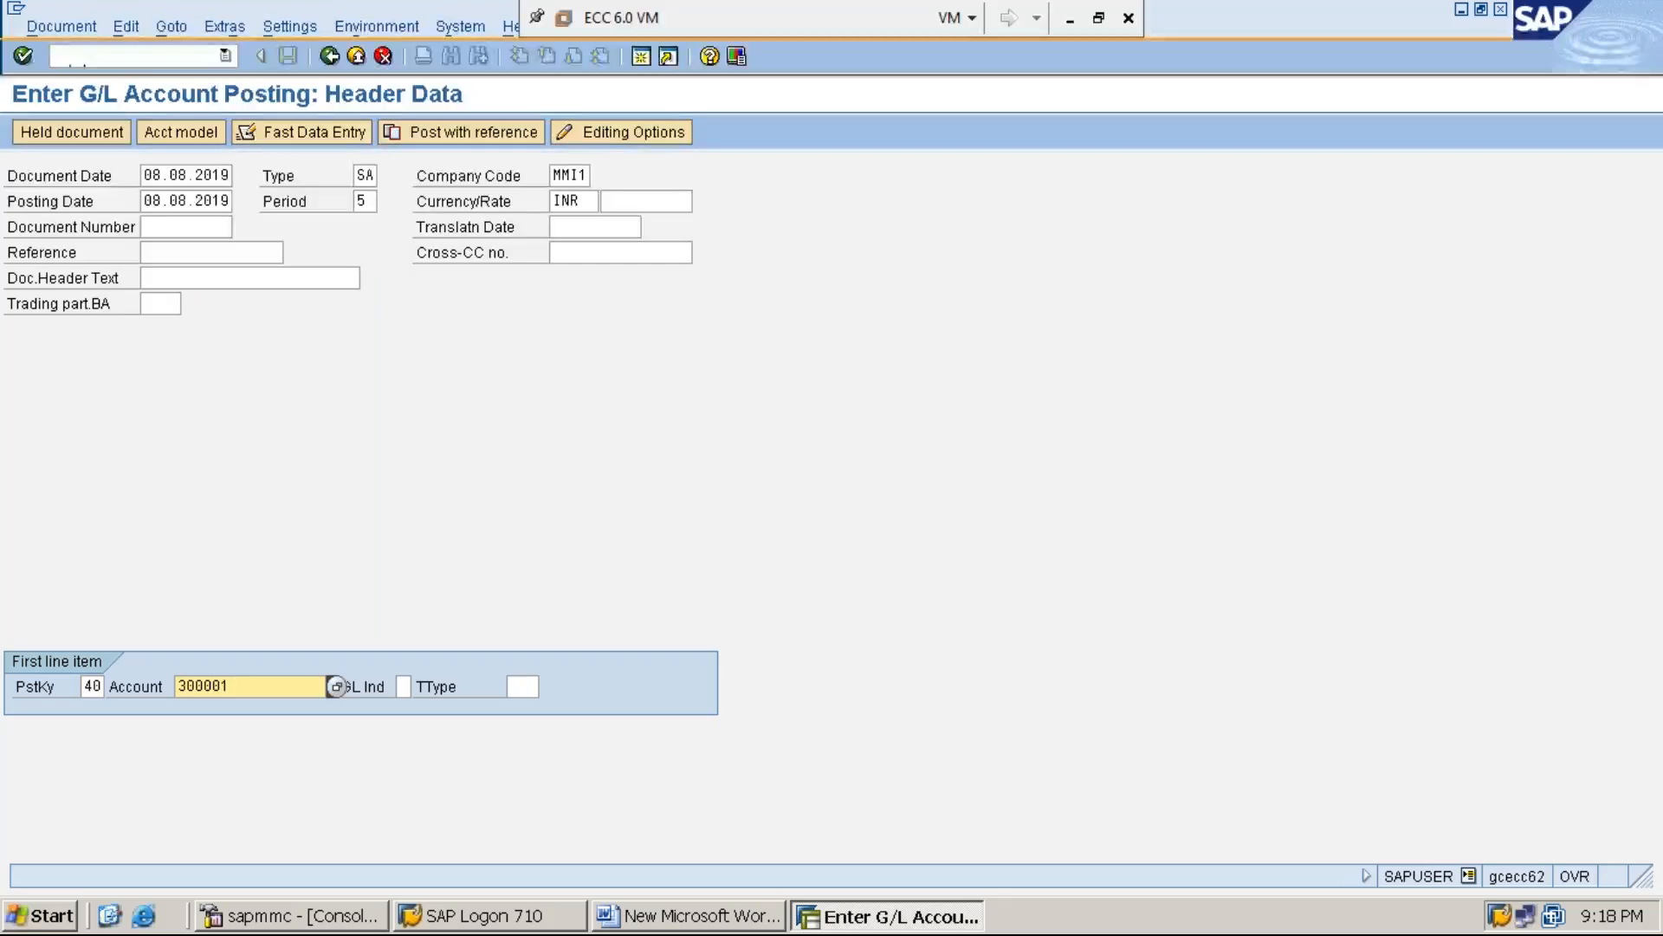
key("Down")
key("Down")
key("Return")
key("Return")
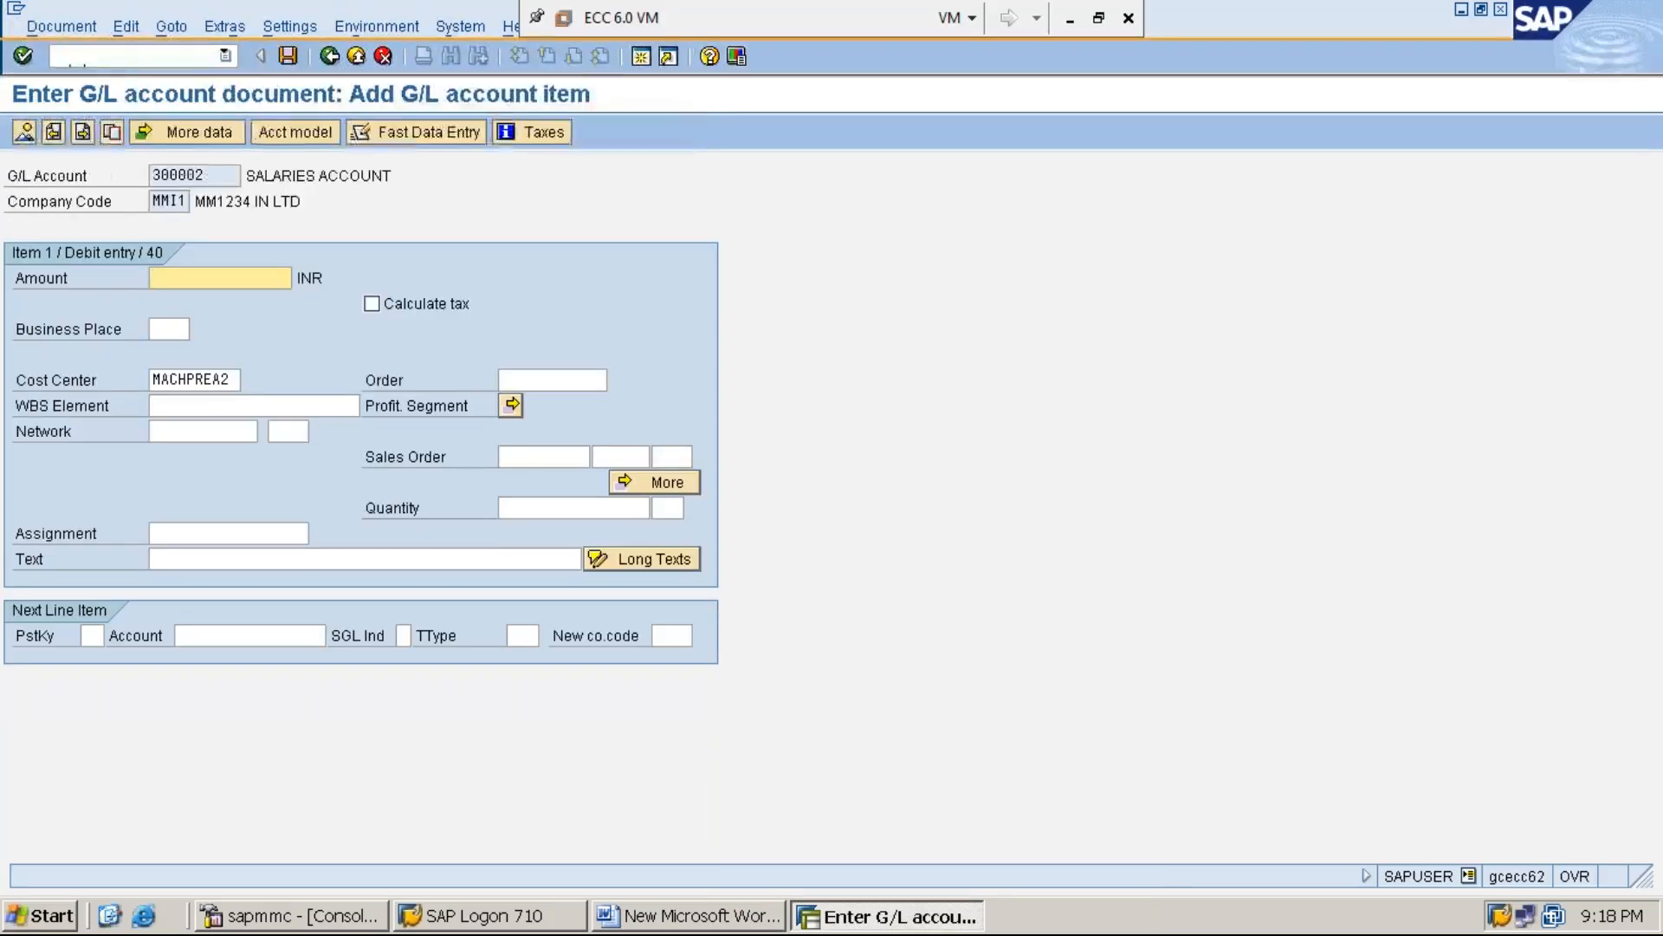
Set the first line item's amount to 200000 INR and its cost center to SERVC-2
type("1")
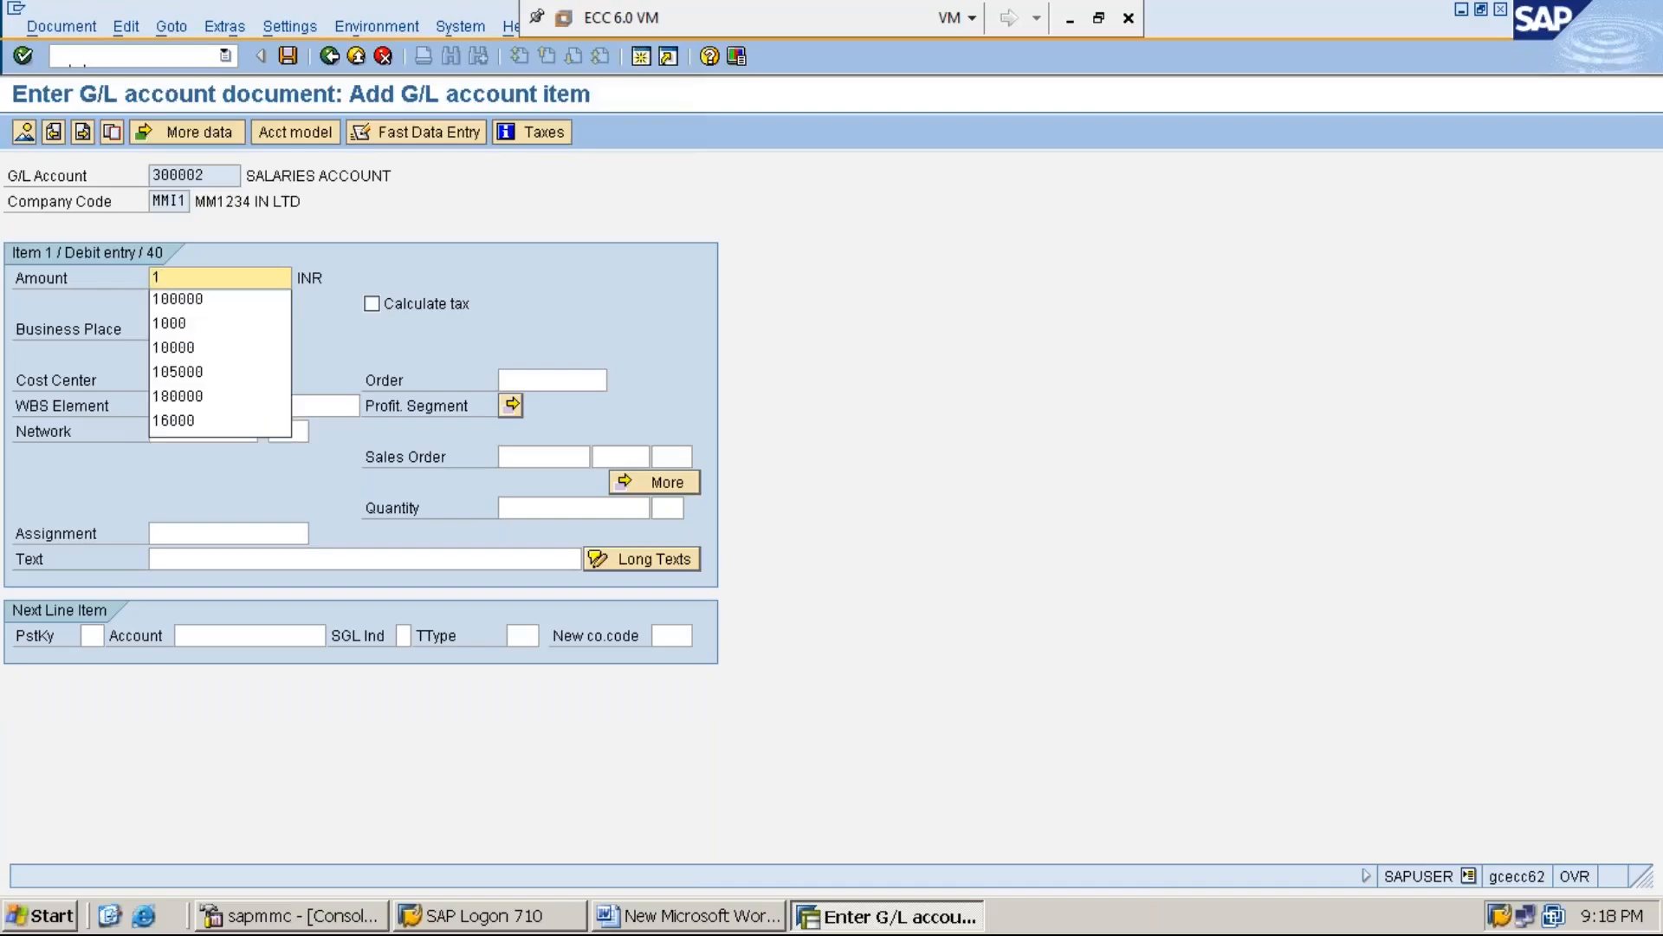
key("BackSpace")
type("20000")
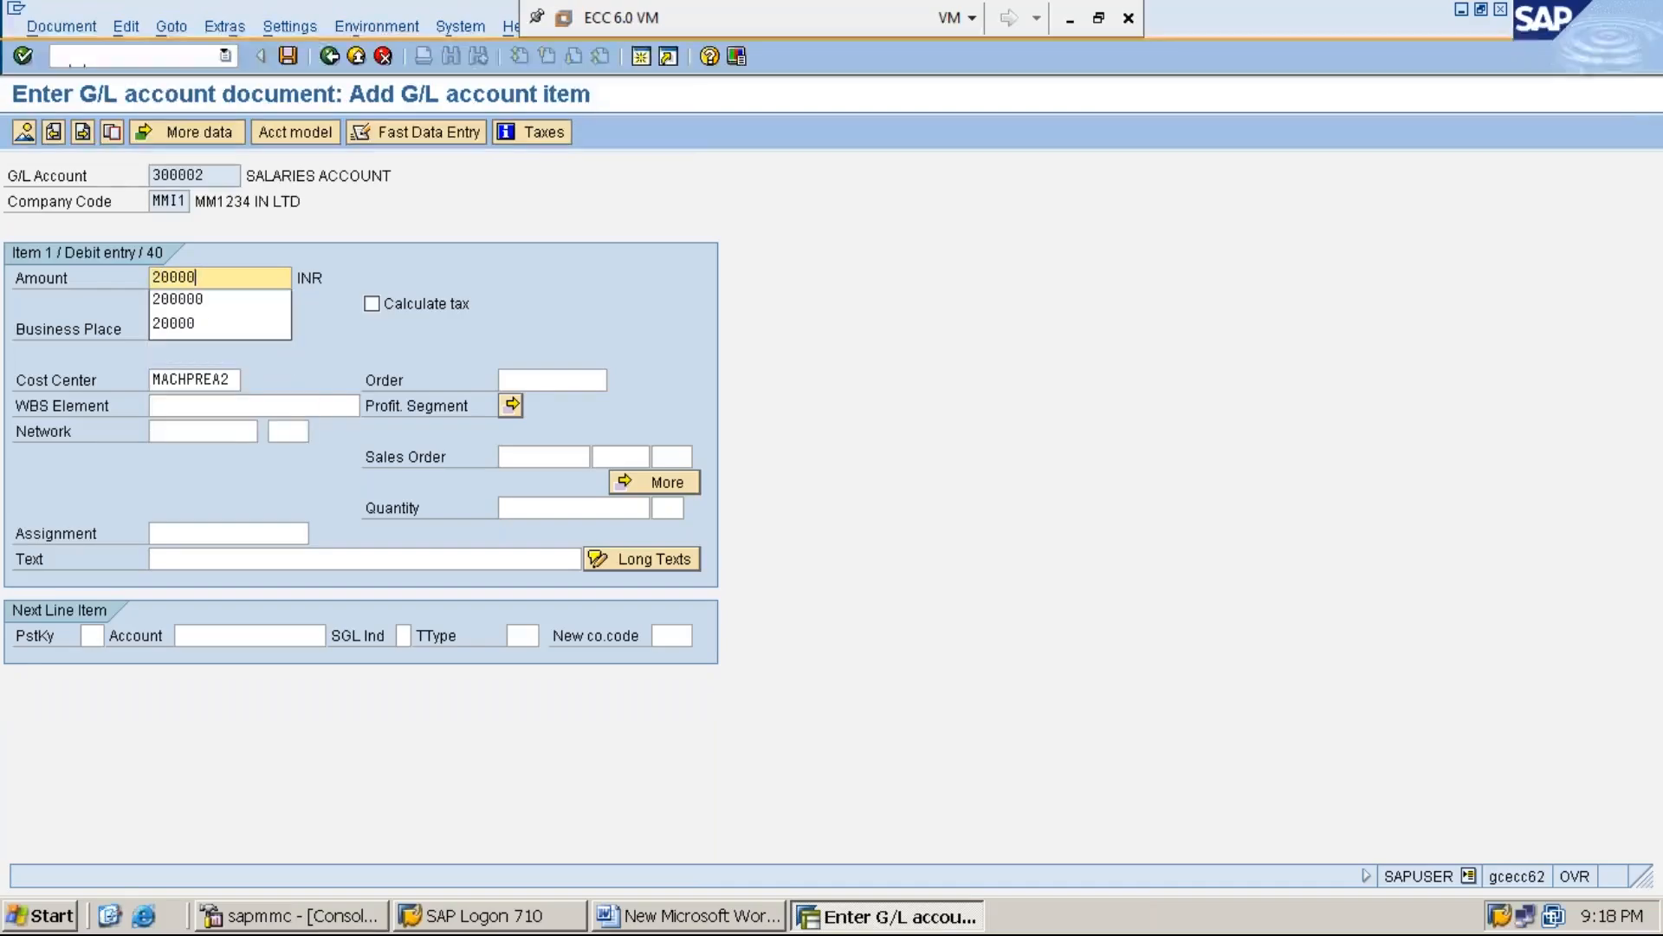
type("0")
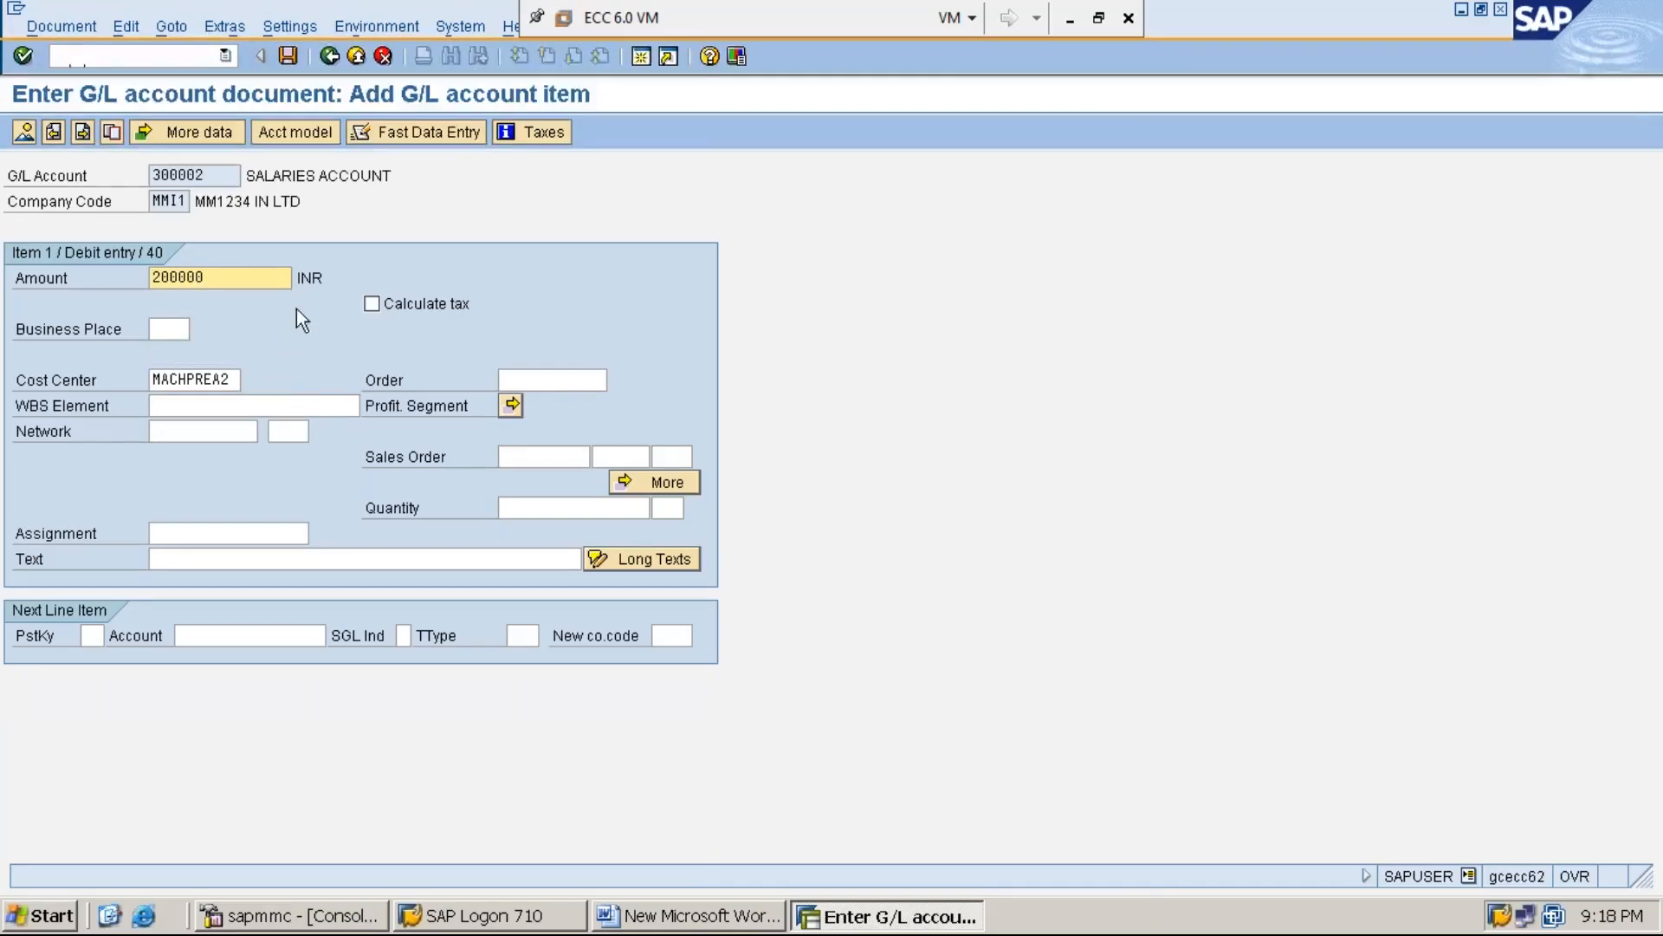
left_click(232, 379)
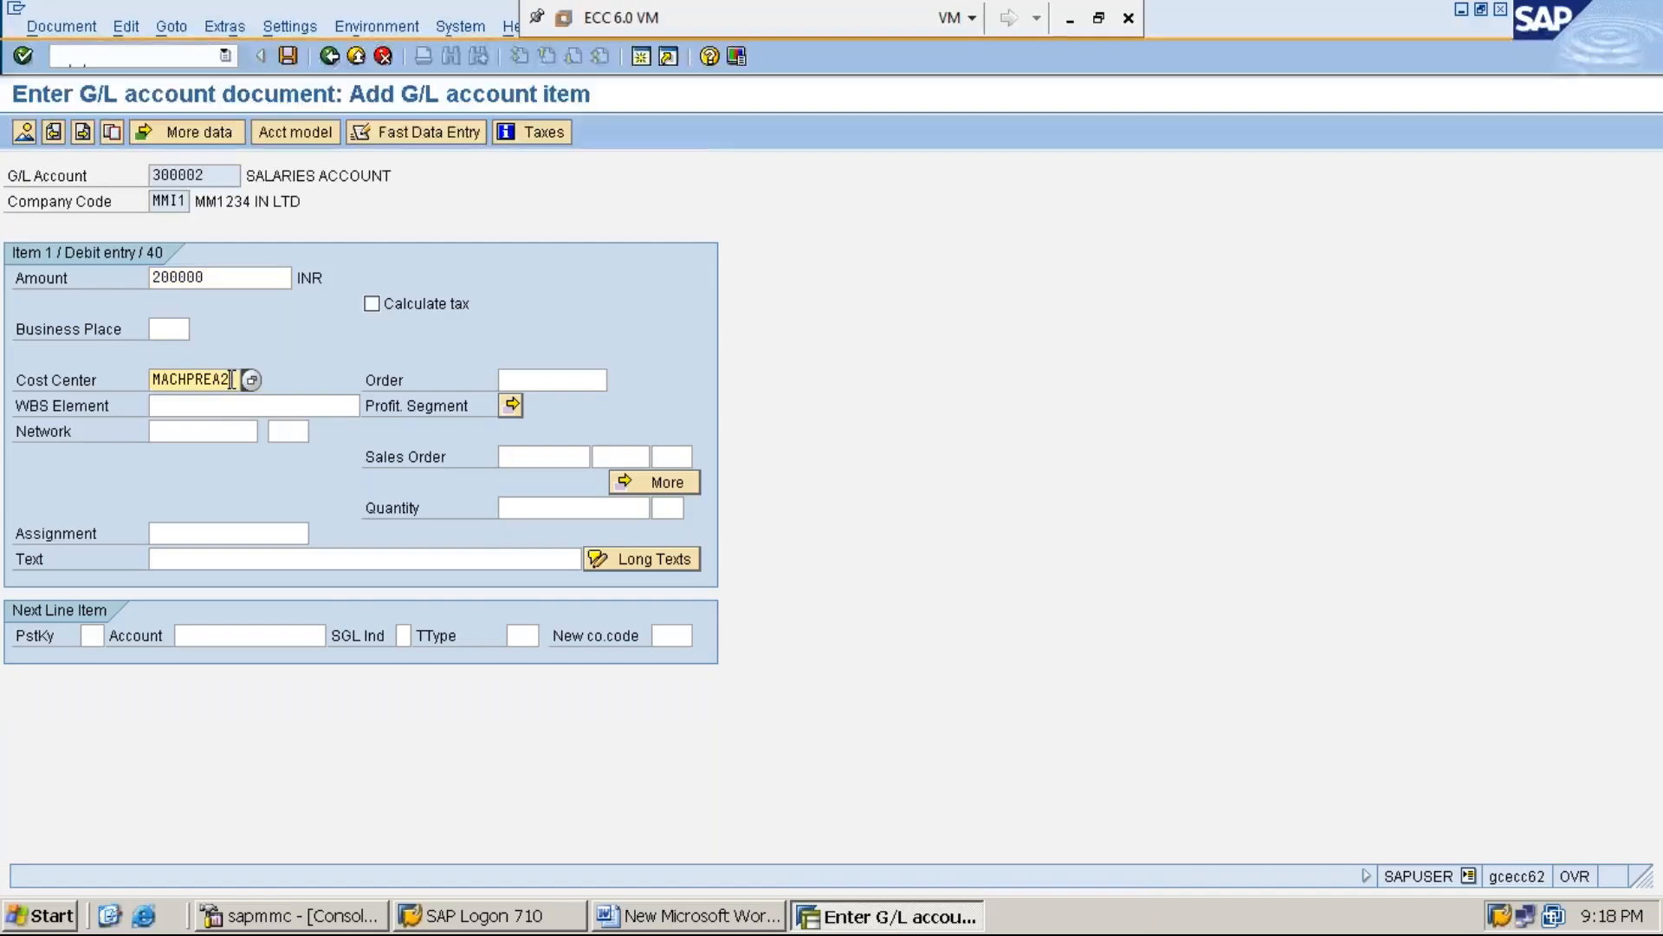
key("BackSpace")
key("BackSpace")
key("BackSpace")
key("BackSpace")
key("BackSpace")
key("BackSpace")
key("BackSpace")
key("BackSpace")
key("BackSpace")
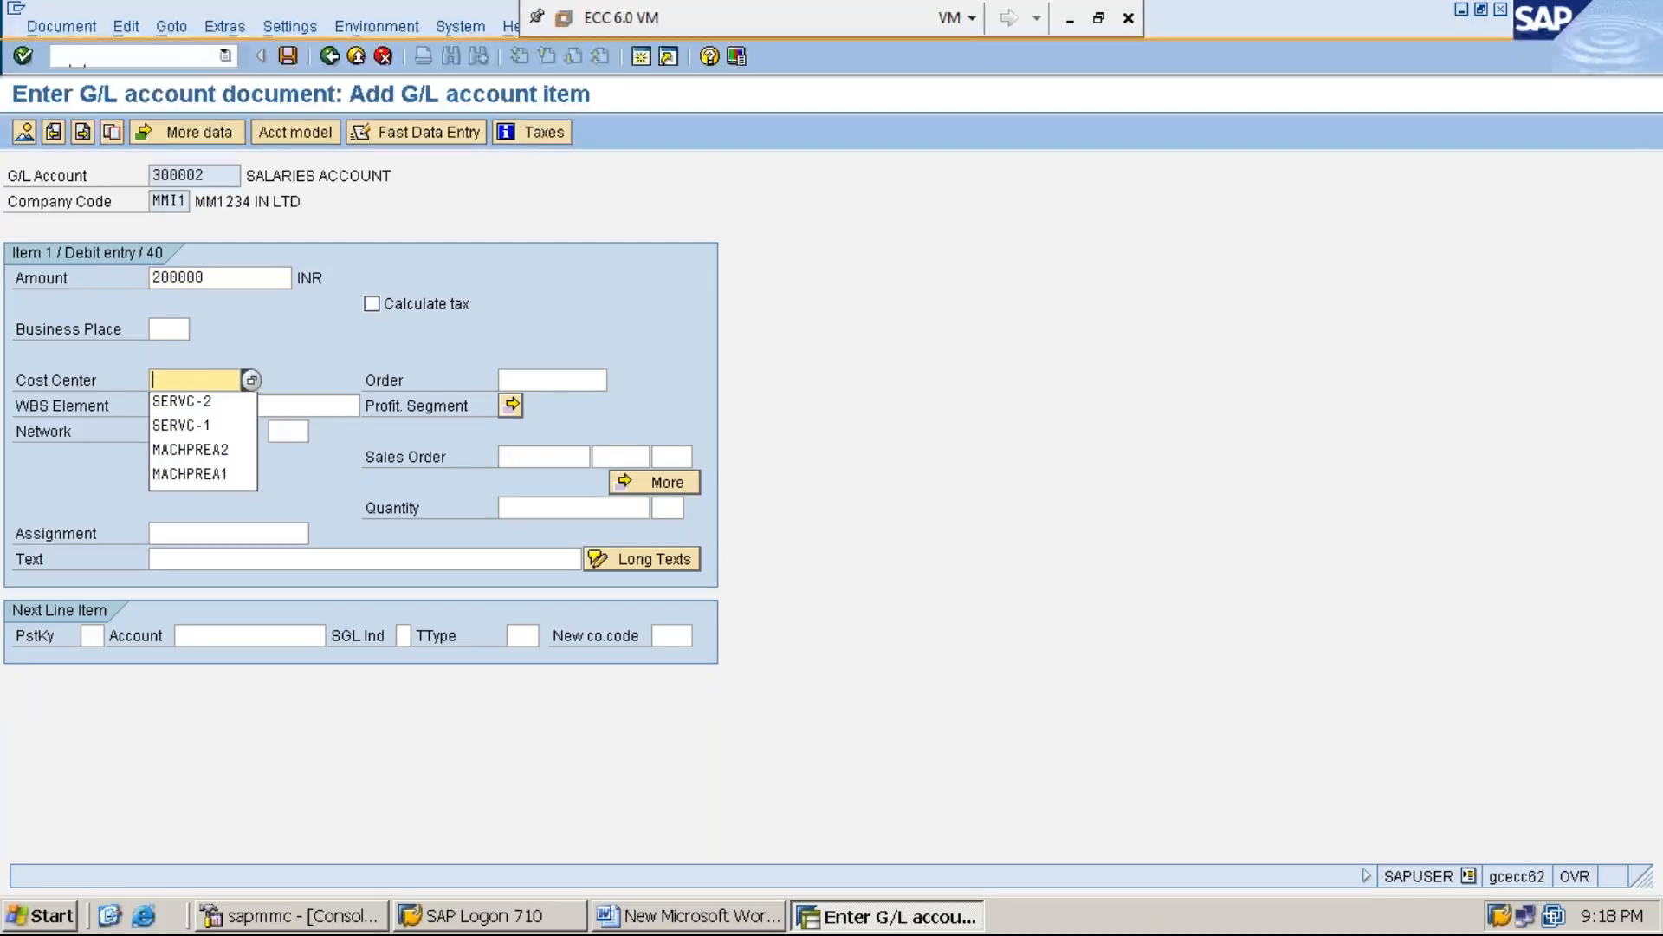
left_click(238, 403)
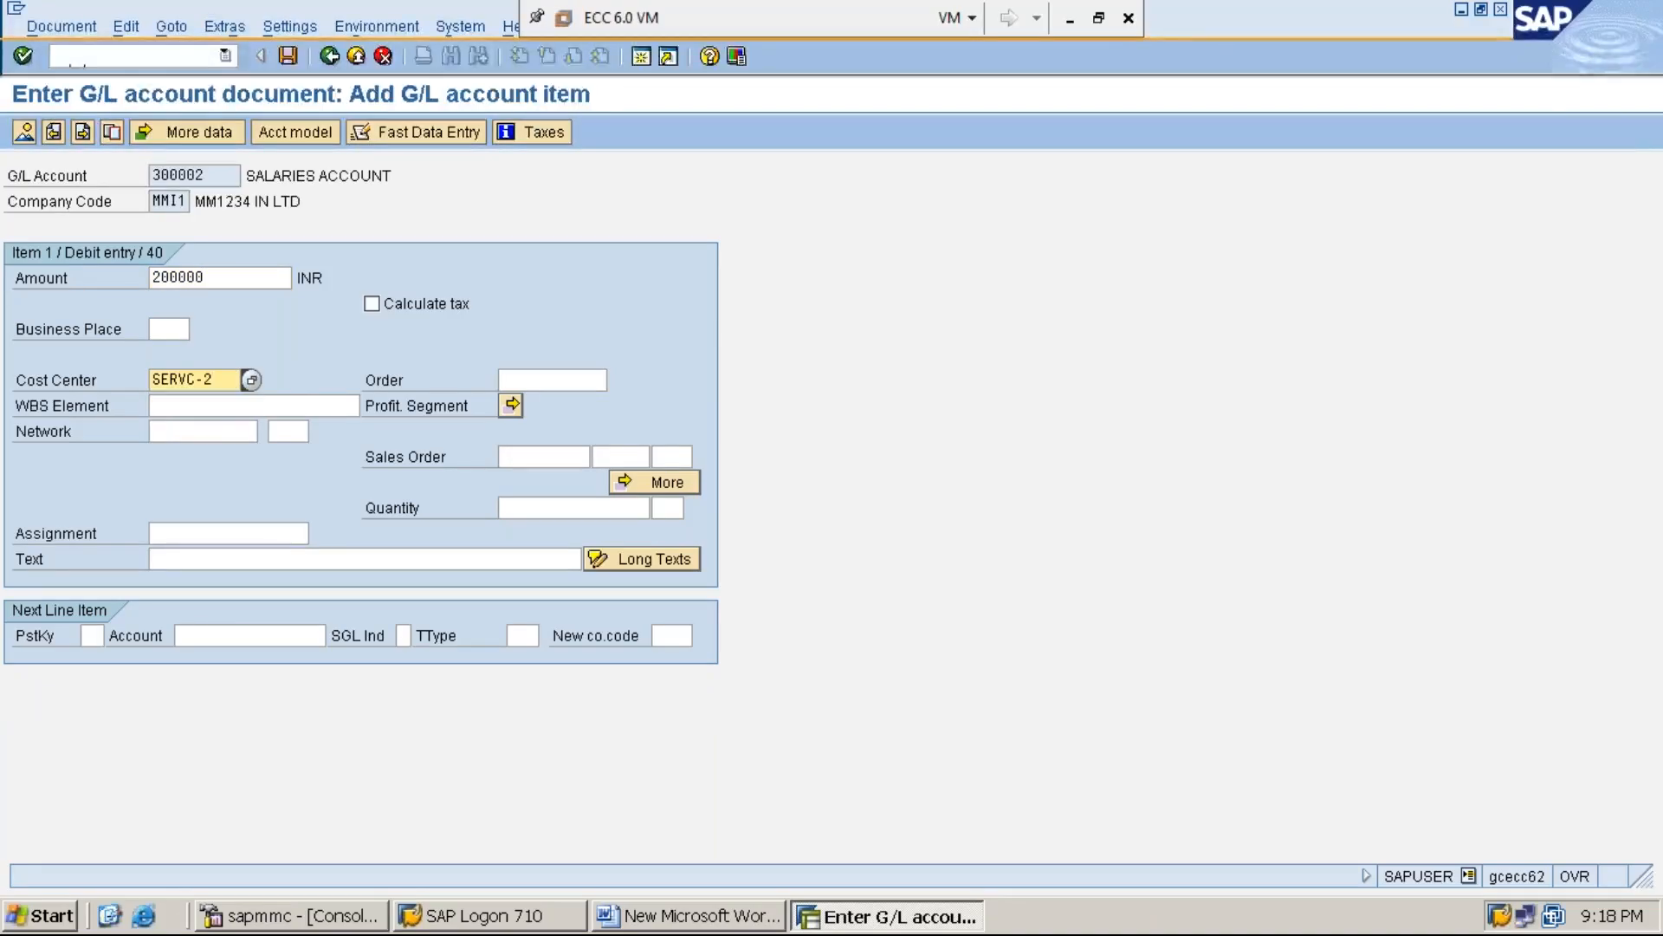
Enter "SALARIES PROCESSING TO SERVICE COST CENTER-2" as the text of the salaries line item
left_click(317, 558)
type("S")
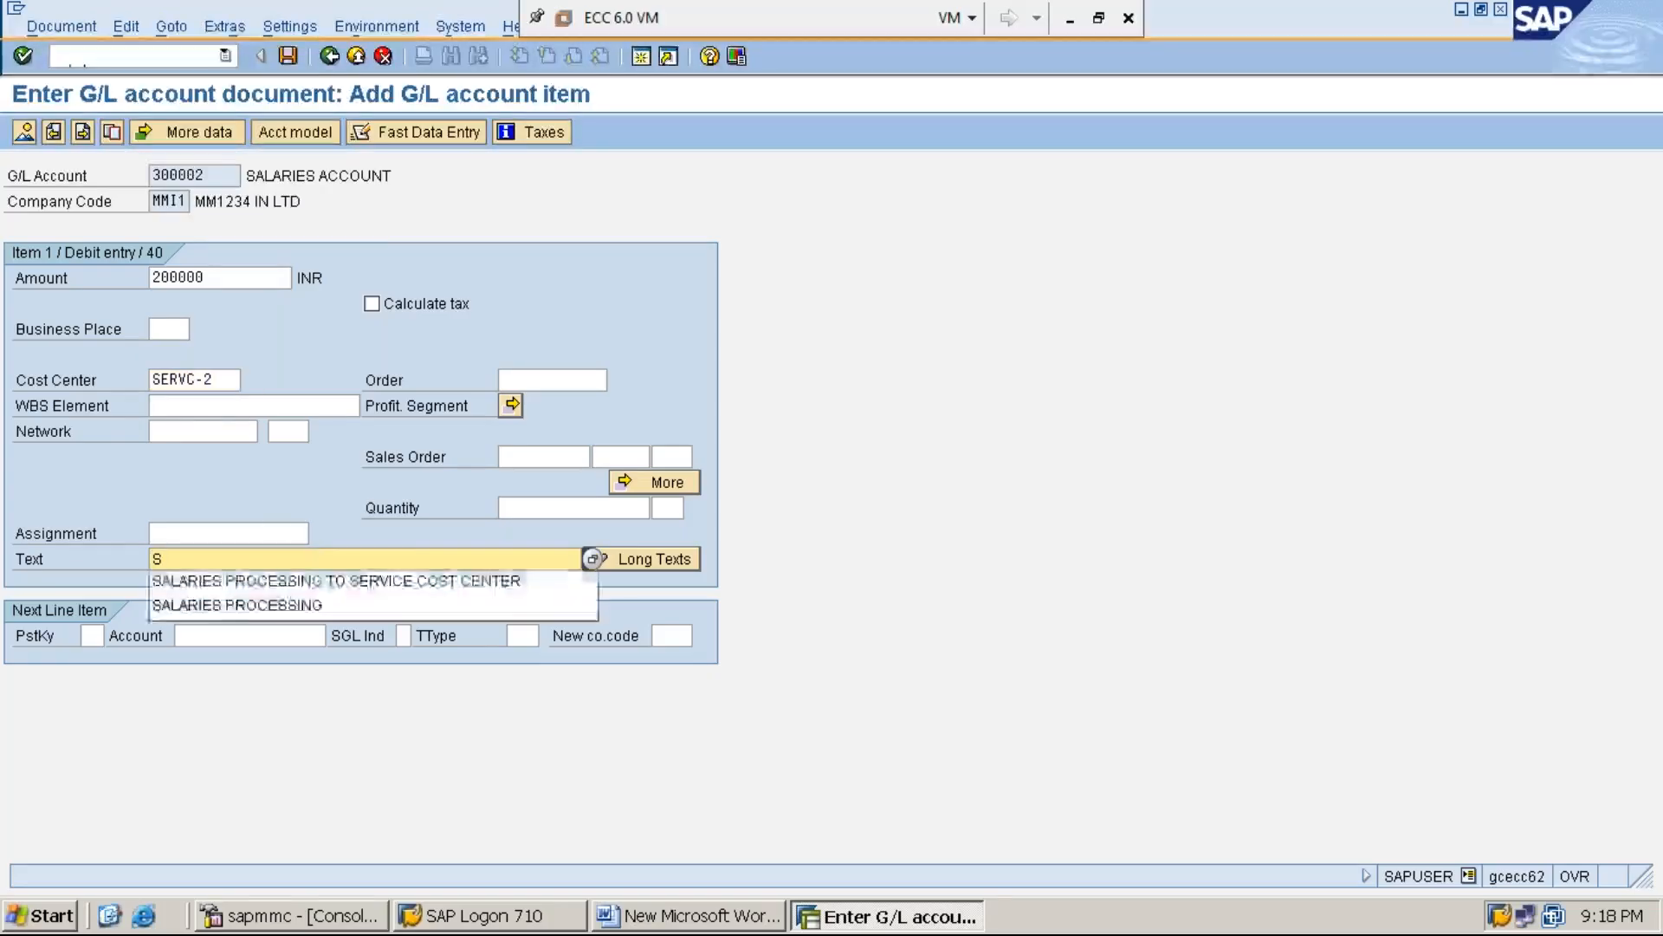
left_click(348, 578)
type("-2")
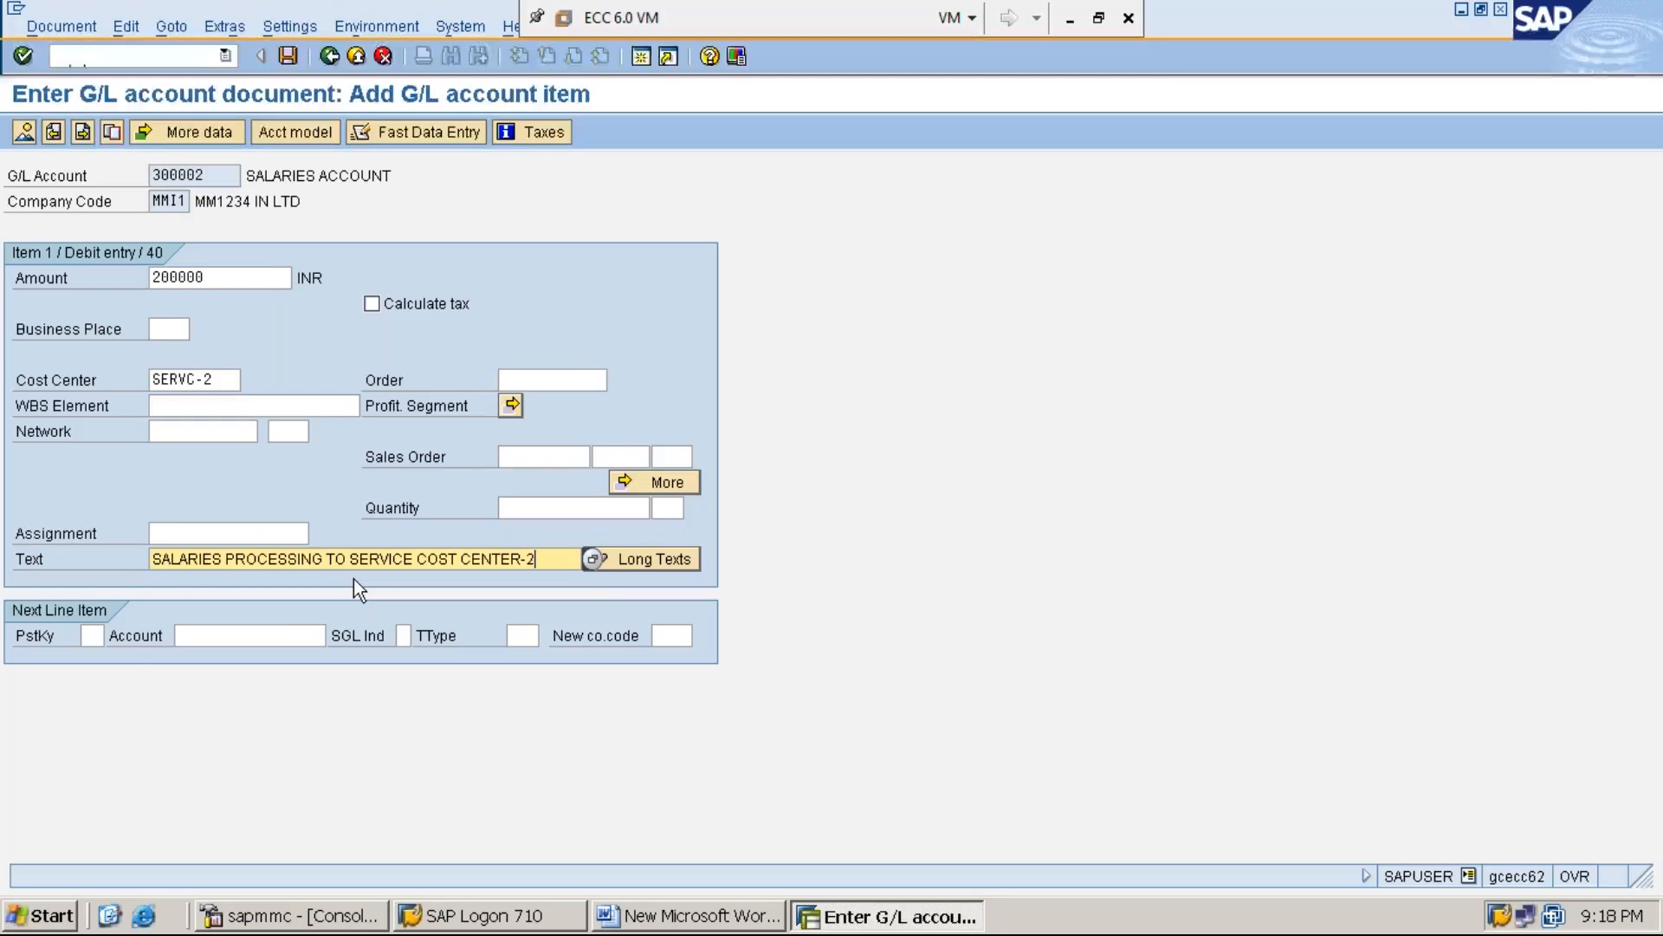
Add the next line item with posting key 50 and account 100001, and open its details
left_click(98, 635)
type("50")
type("100001")
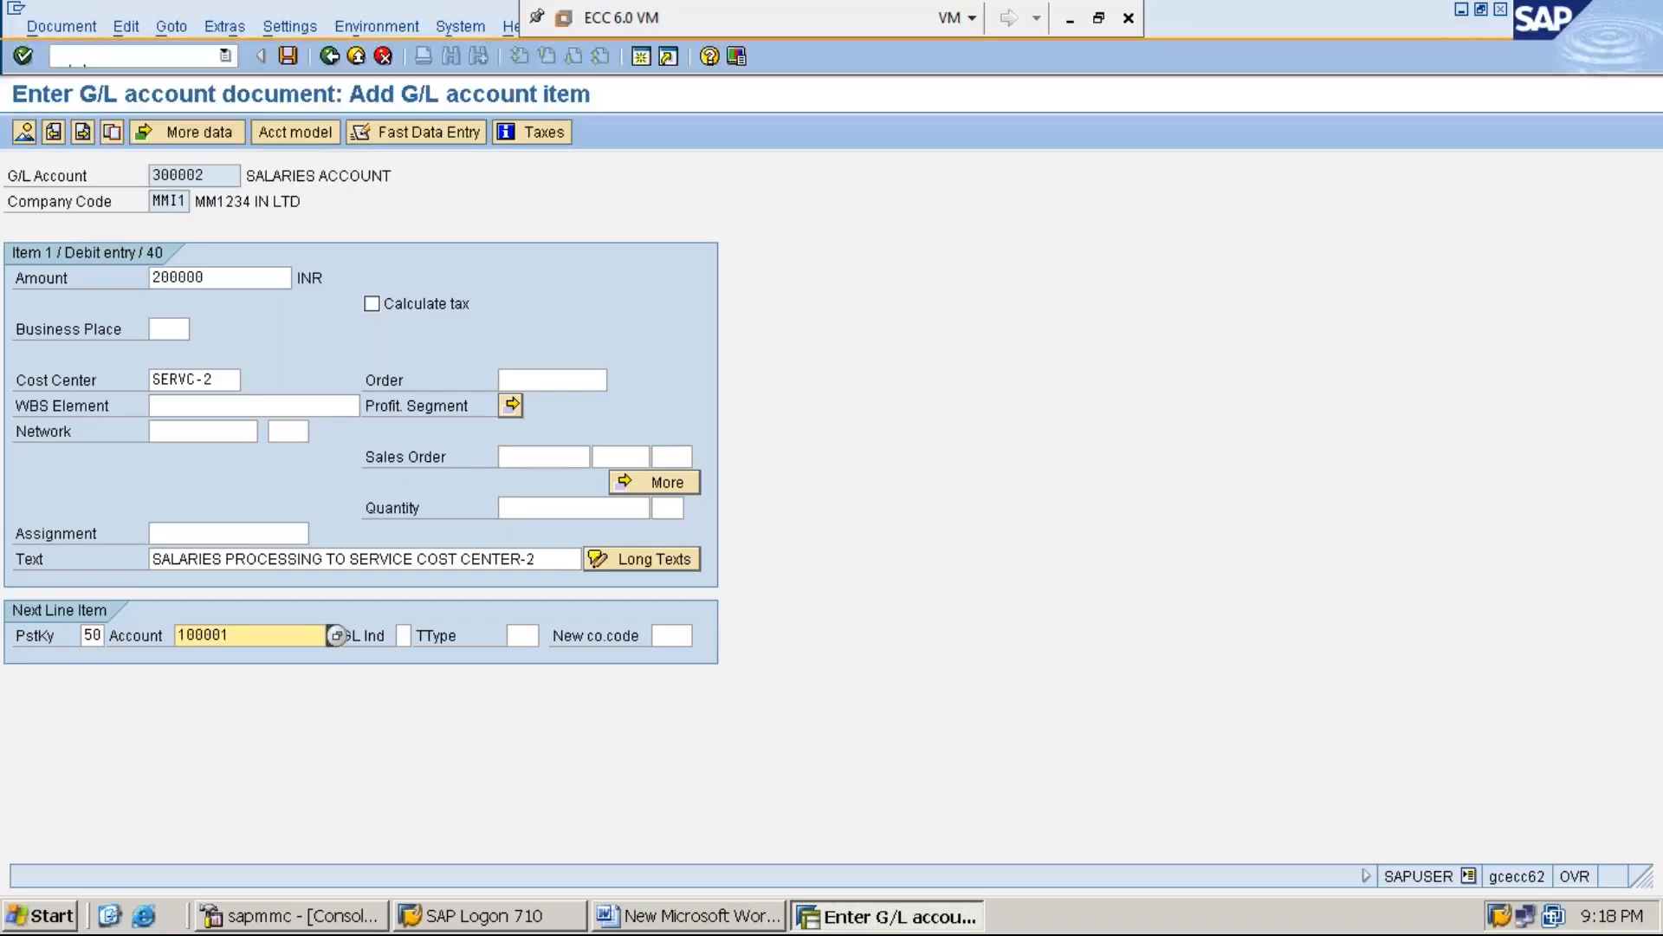
key("Return")
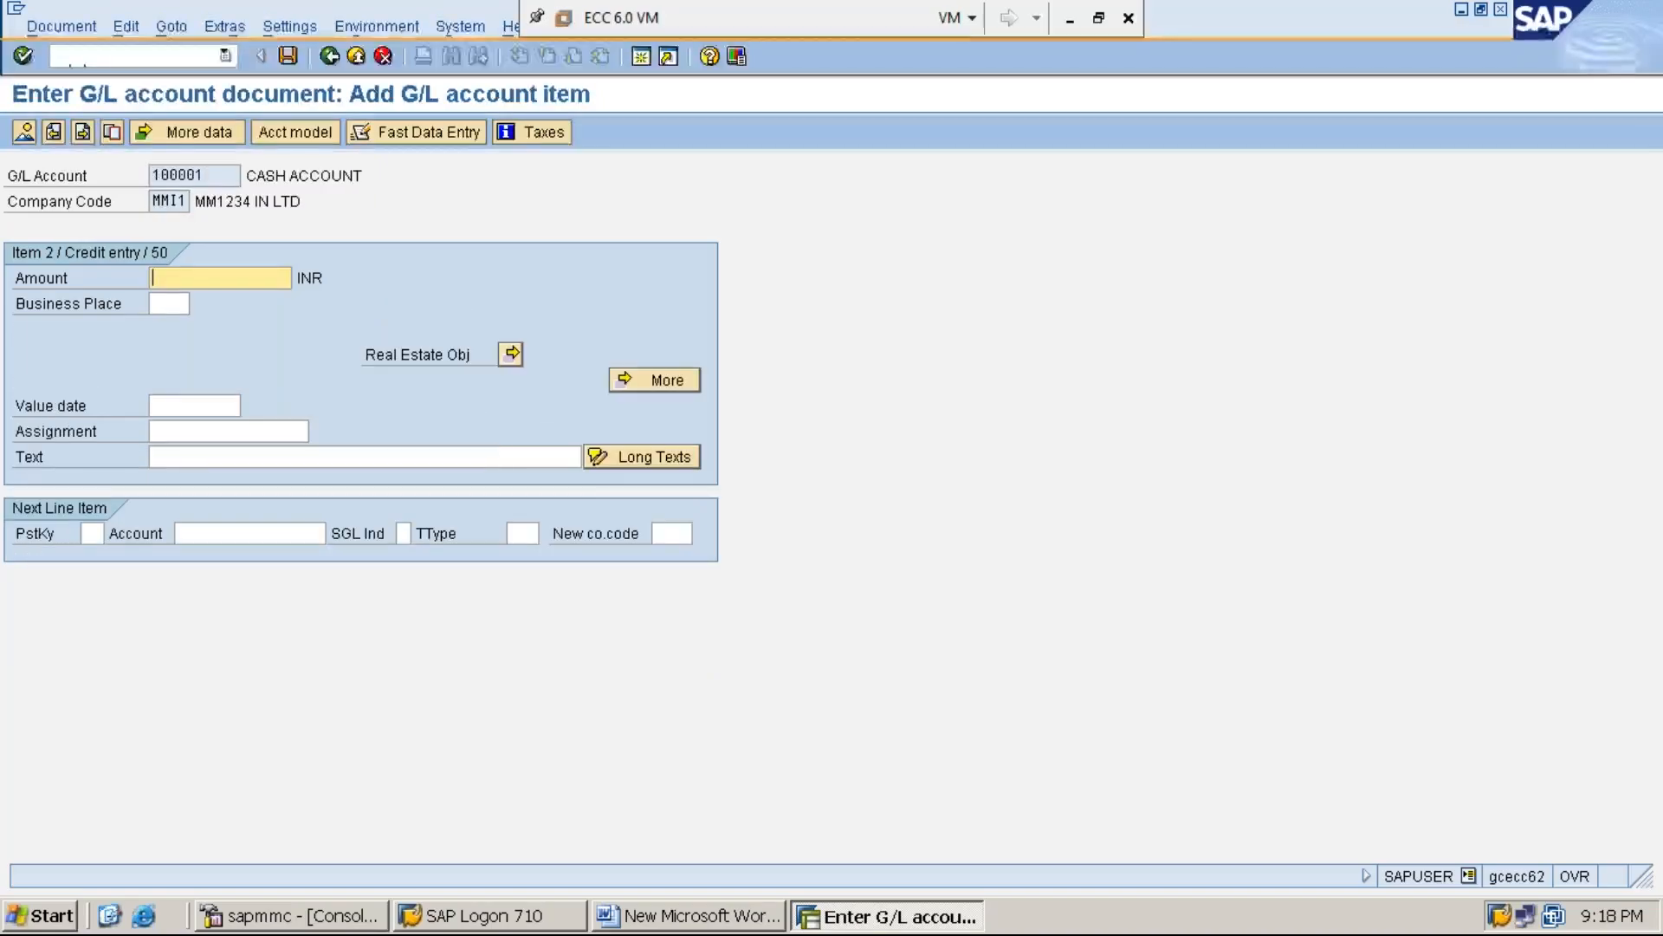
Fill the credit item's amount with * and its text with + to carry over the first item's values
type("*")
key("Tab")
key("Tab")
key("Tab")
key("Tab")
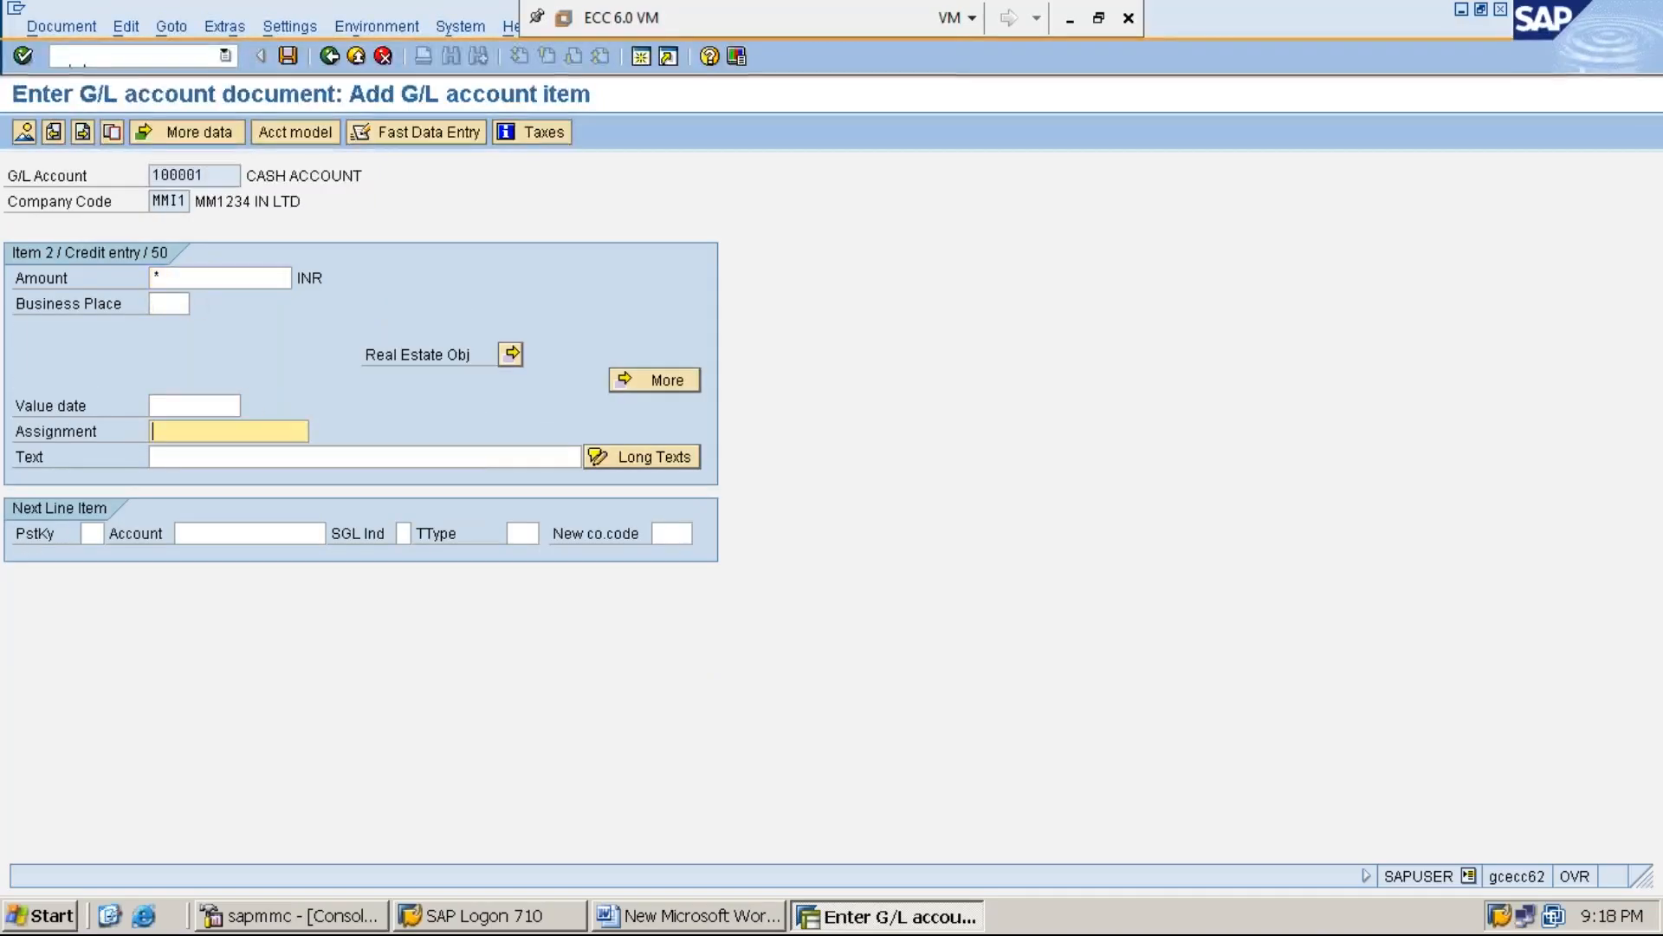
type("+")
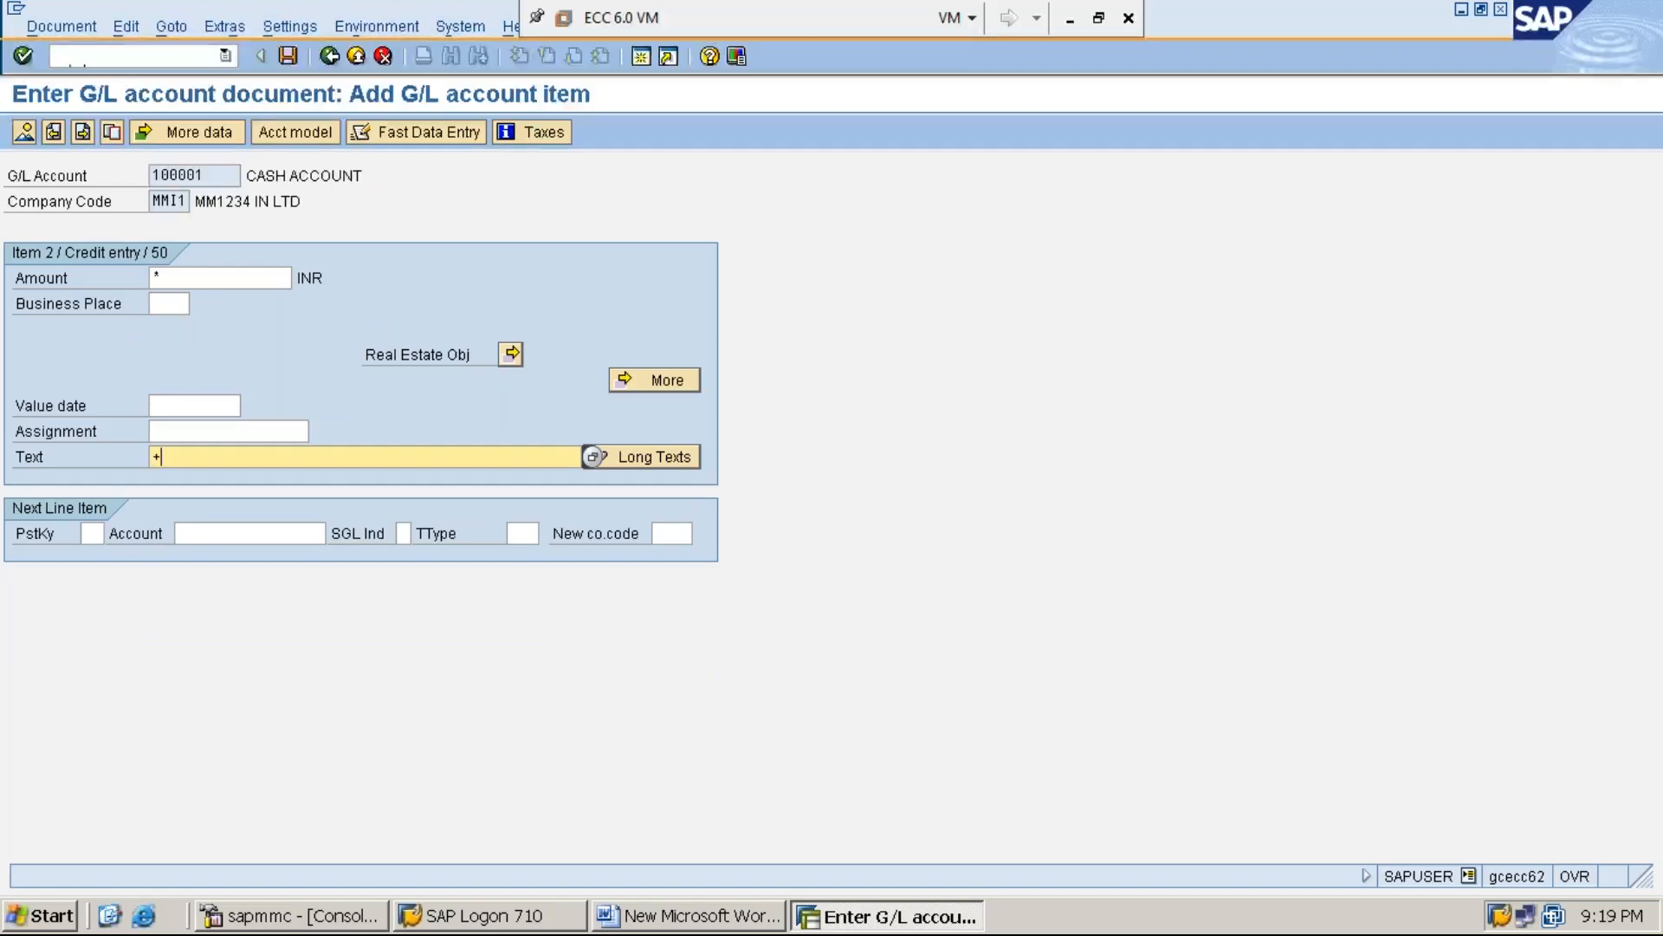
Simulate the G/L account document and post it
left_click(61, 26)
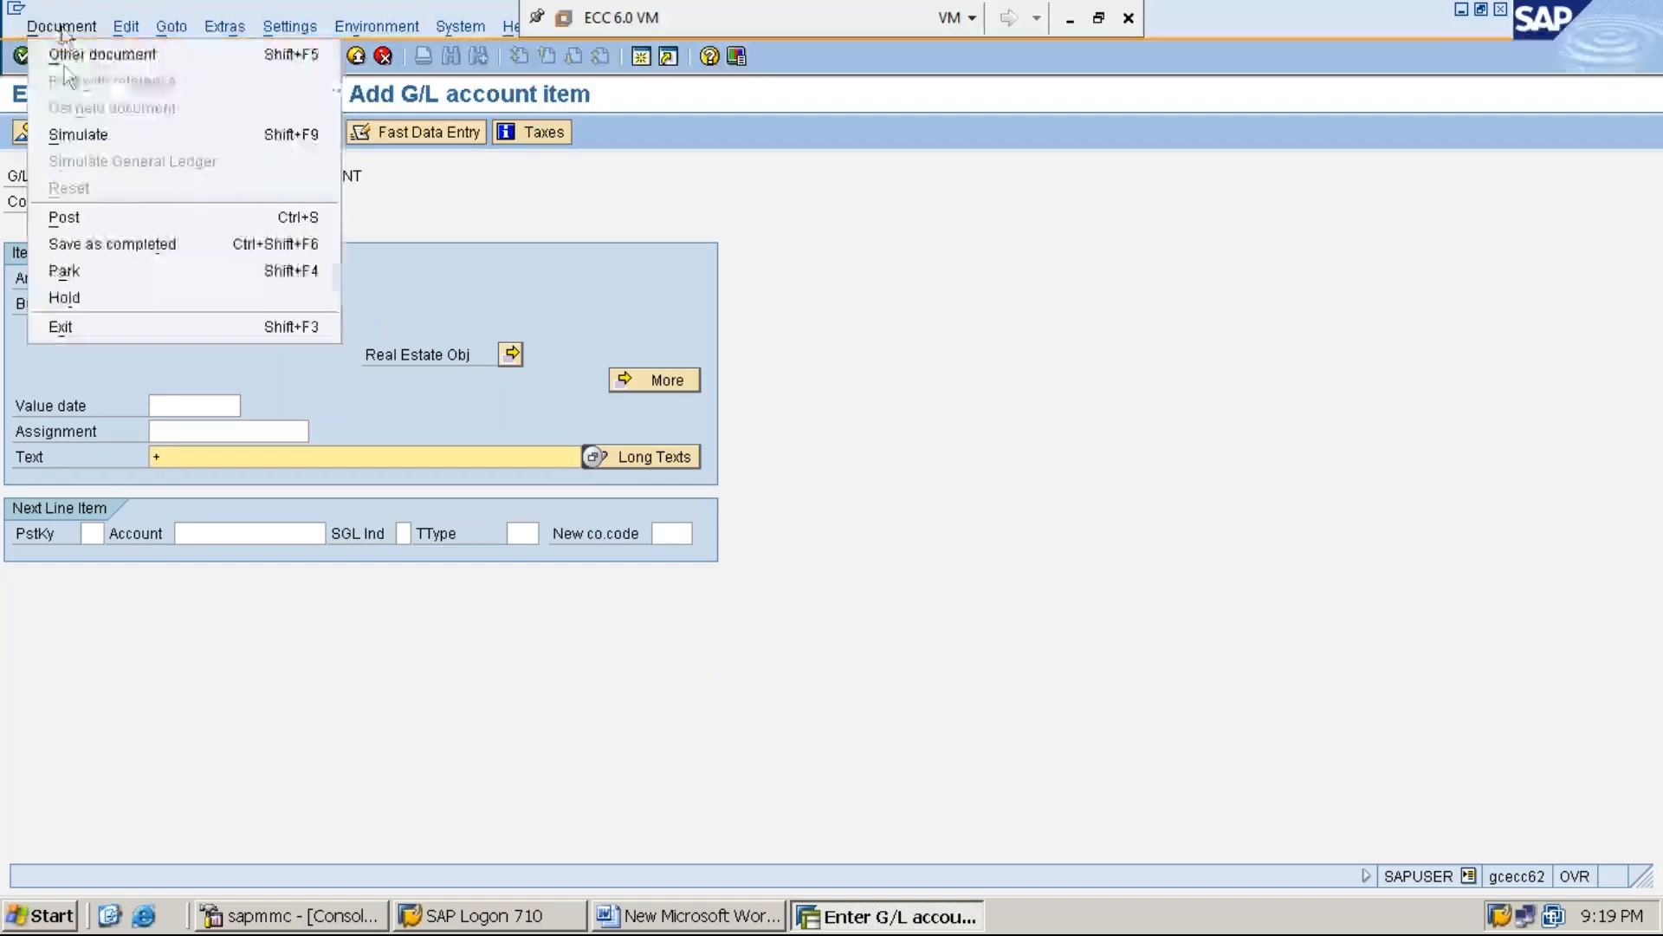
left_click(107, 137)
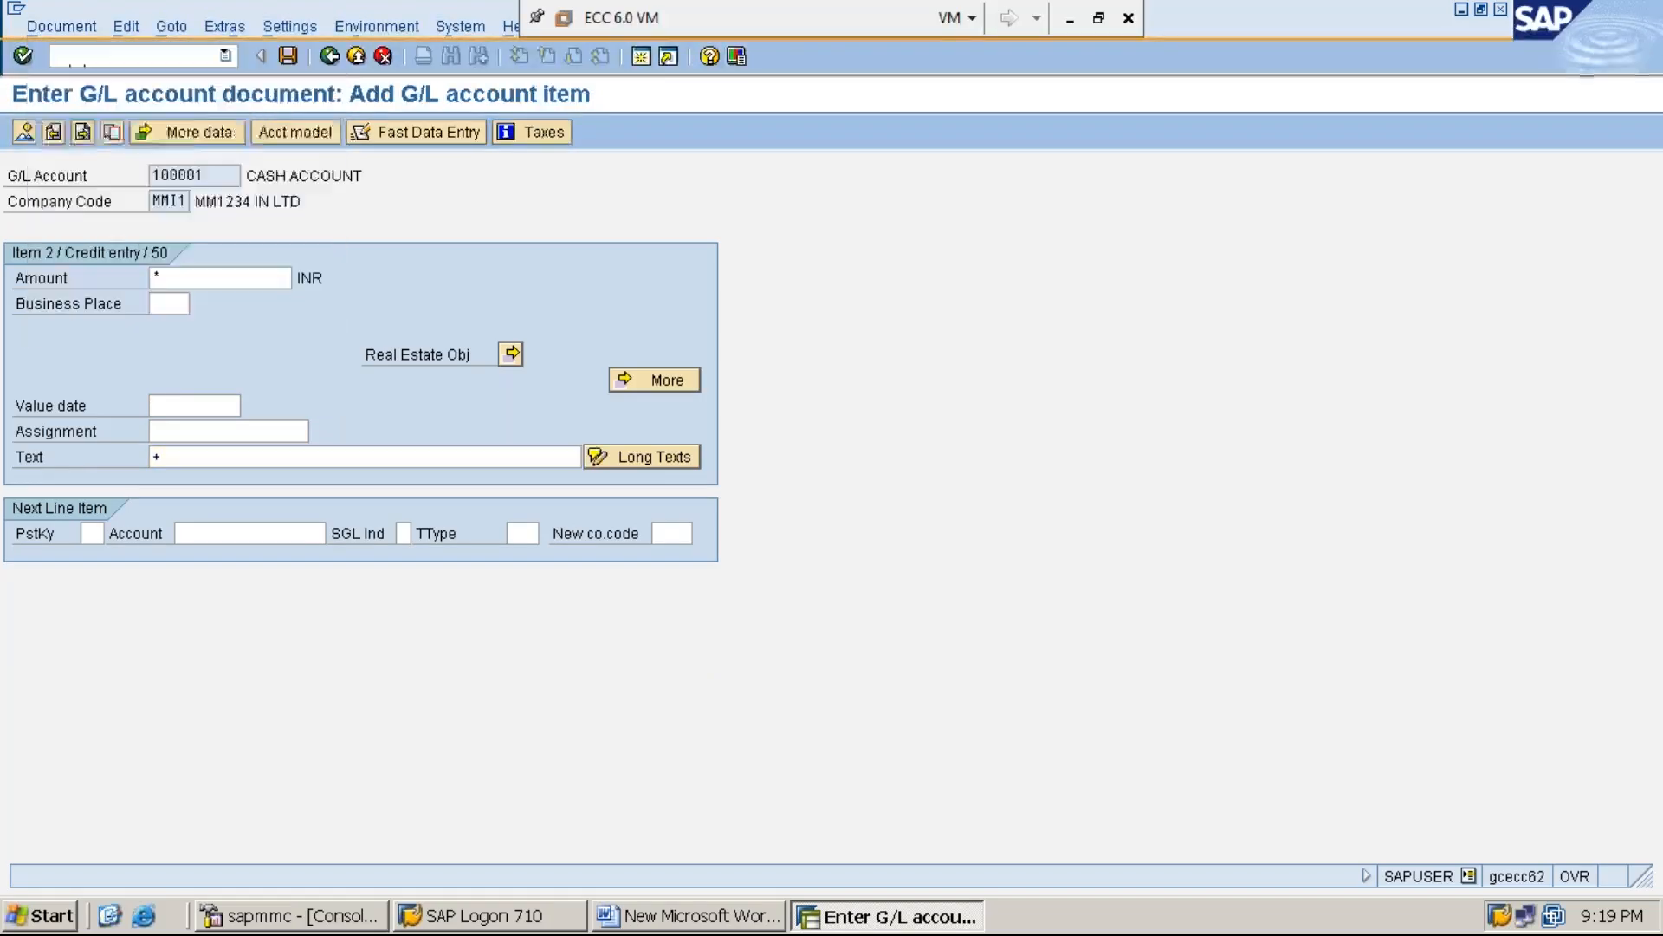
left_click(289, 61)
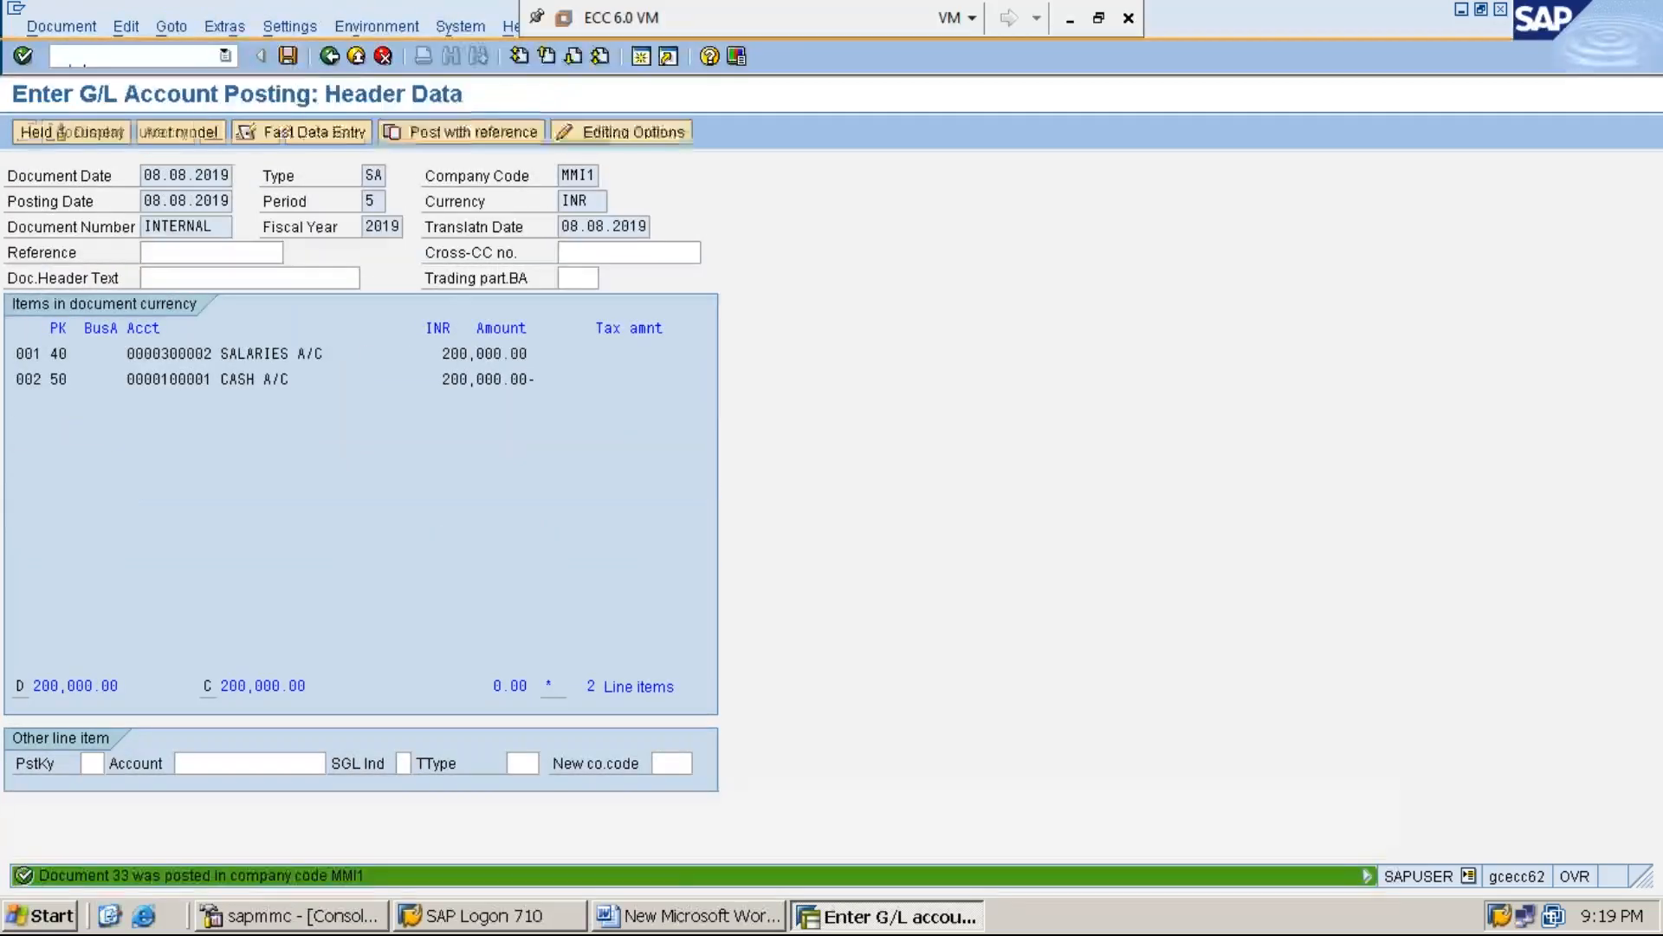
In the Word document, add under STEP:2 the line "STEP:3: DISPLAY SERVICE COST CENTER (SERVC-2) BALANCE USING KSB1"
left_click(703, 924)
key("Return")
type("STEP:3")
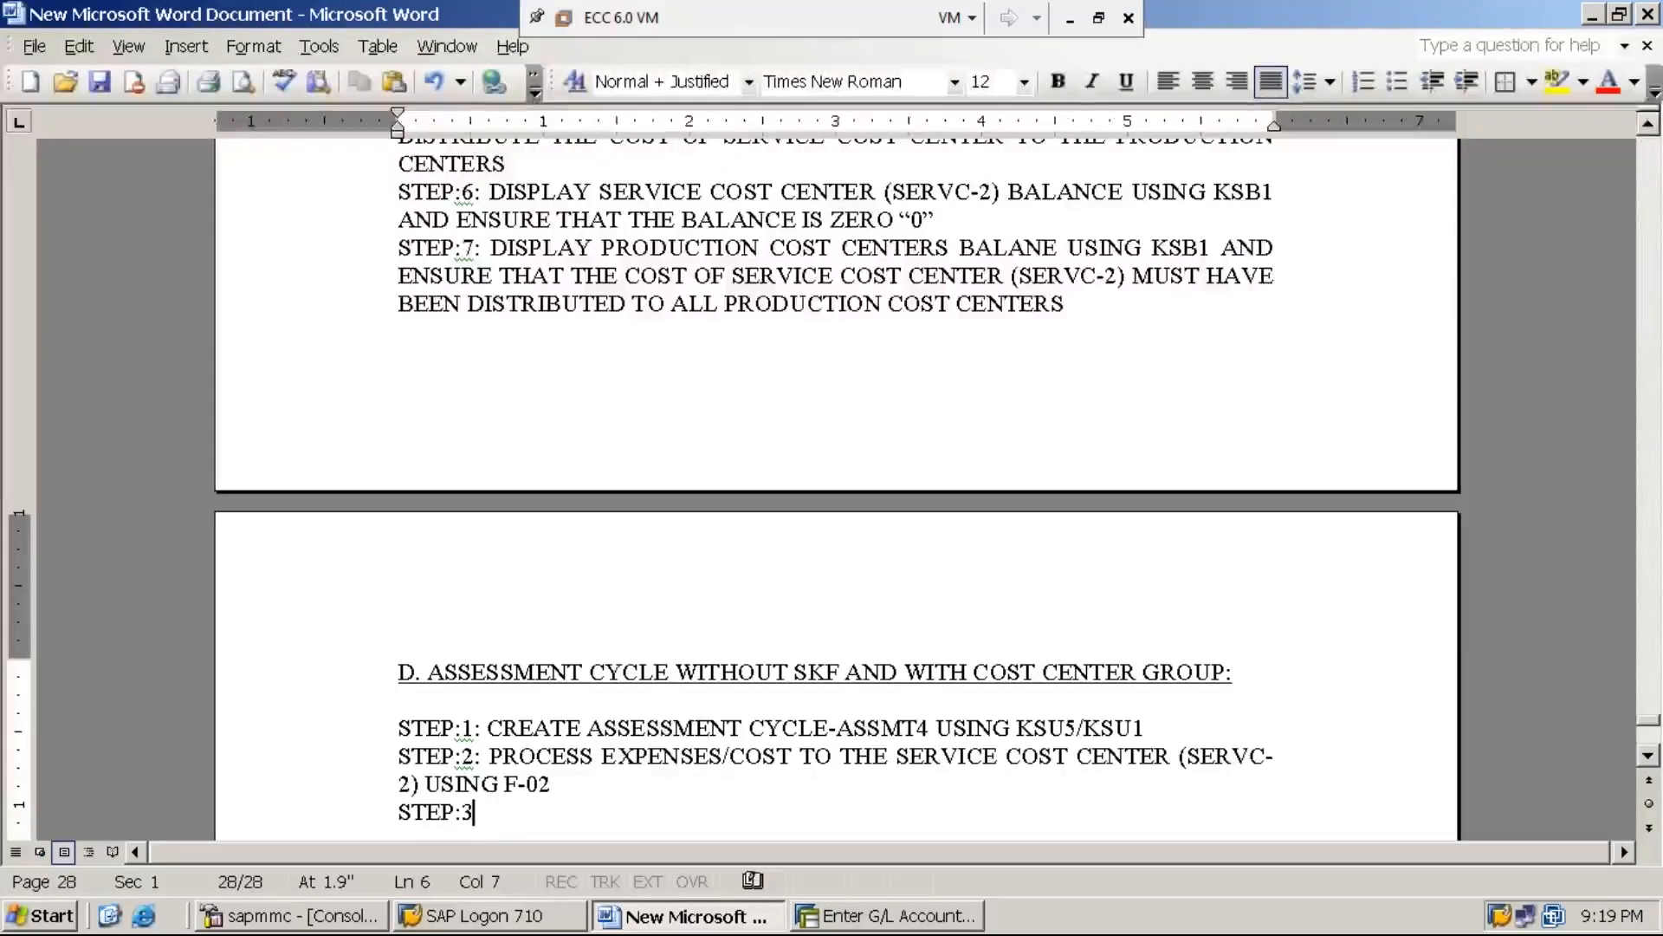
type(": DISPLA")
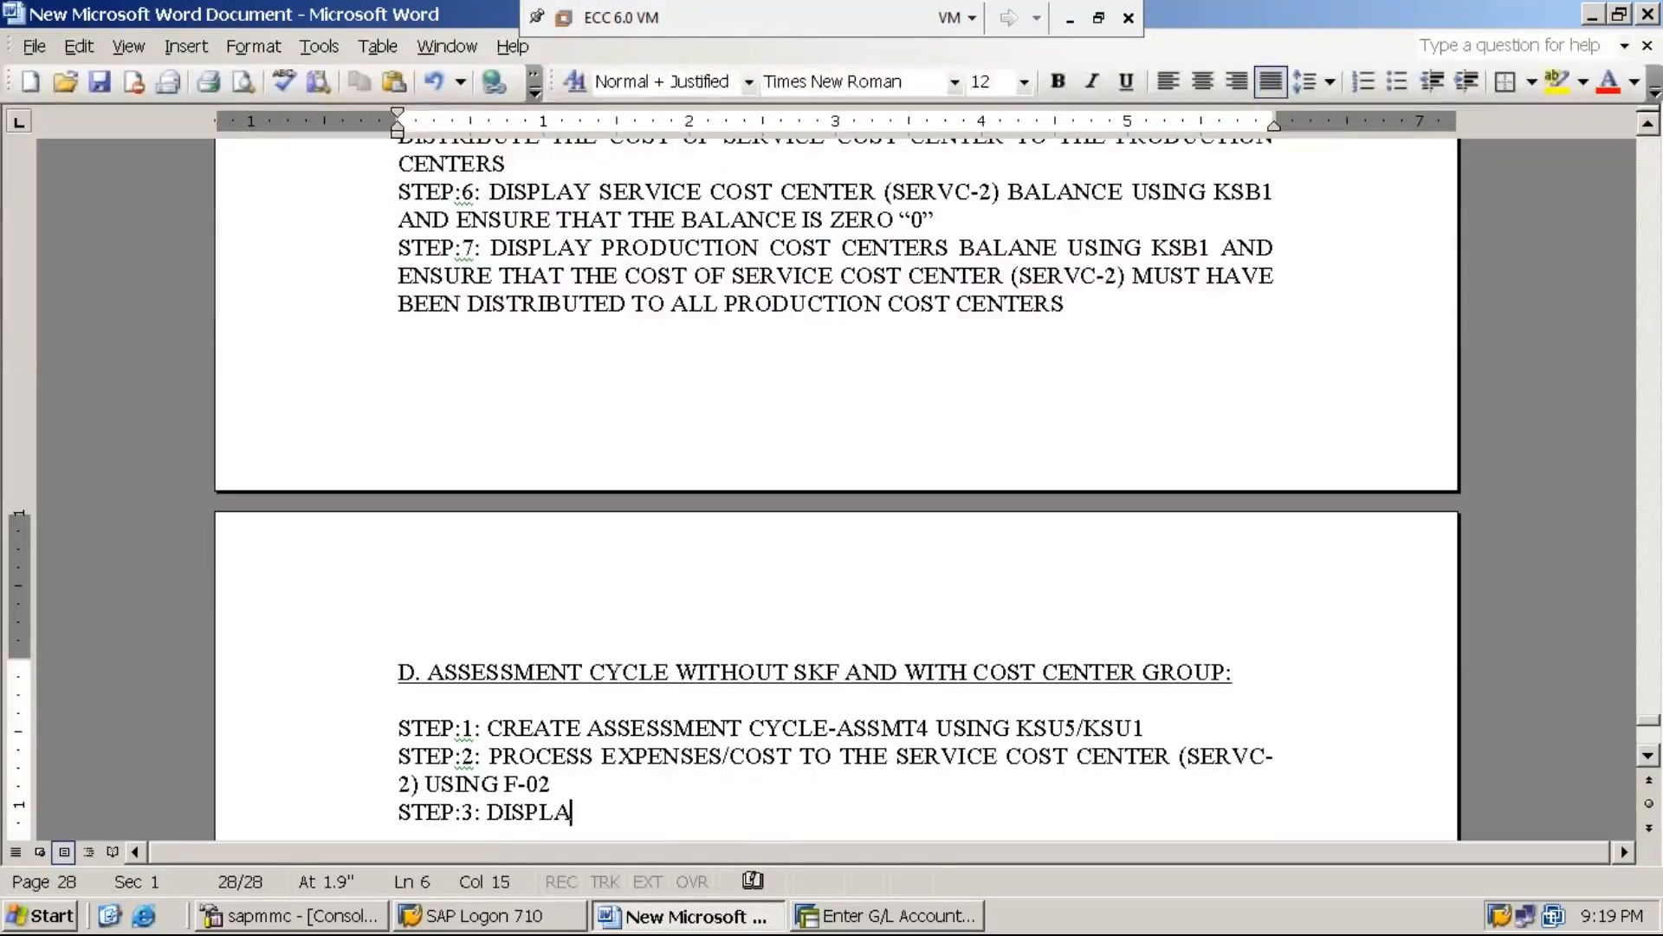
type("Y SERVIC")
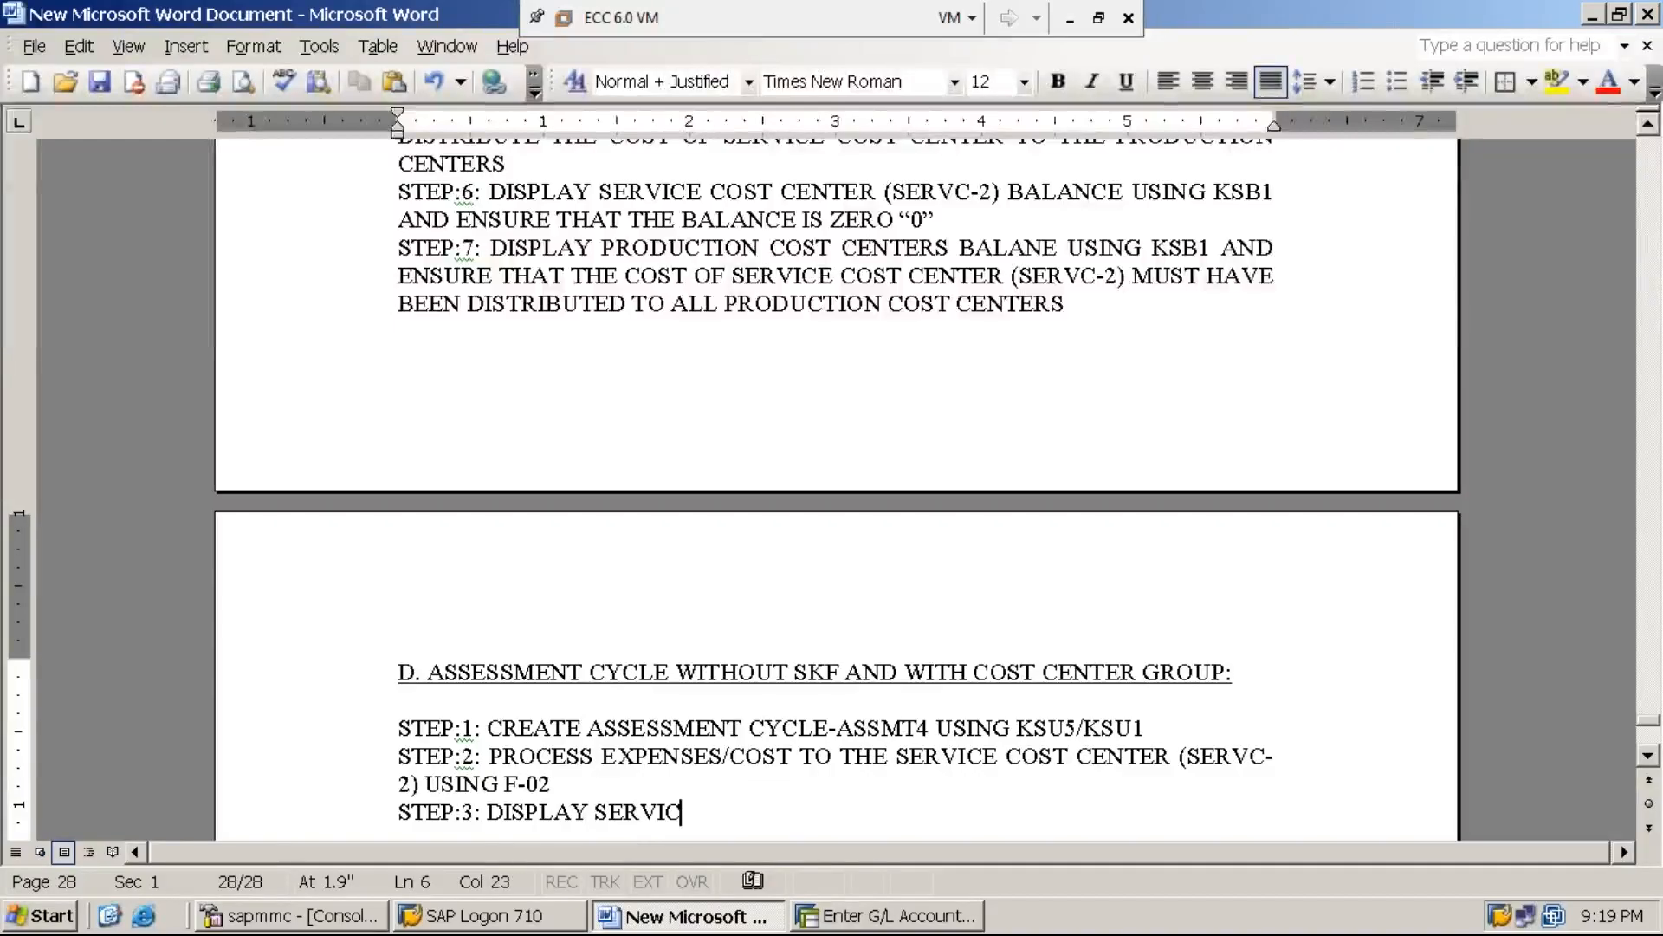
type("E COST CENTE")
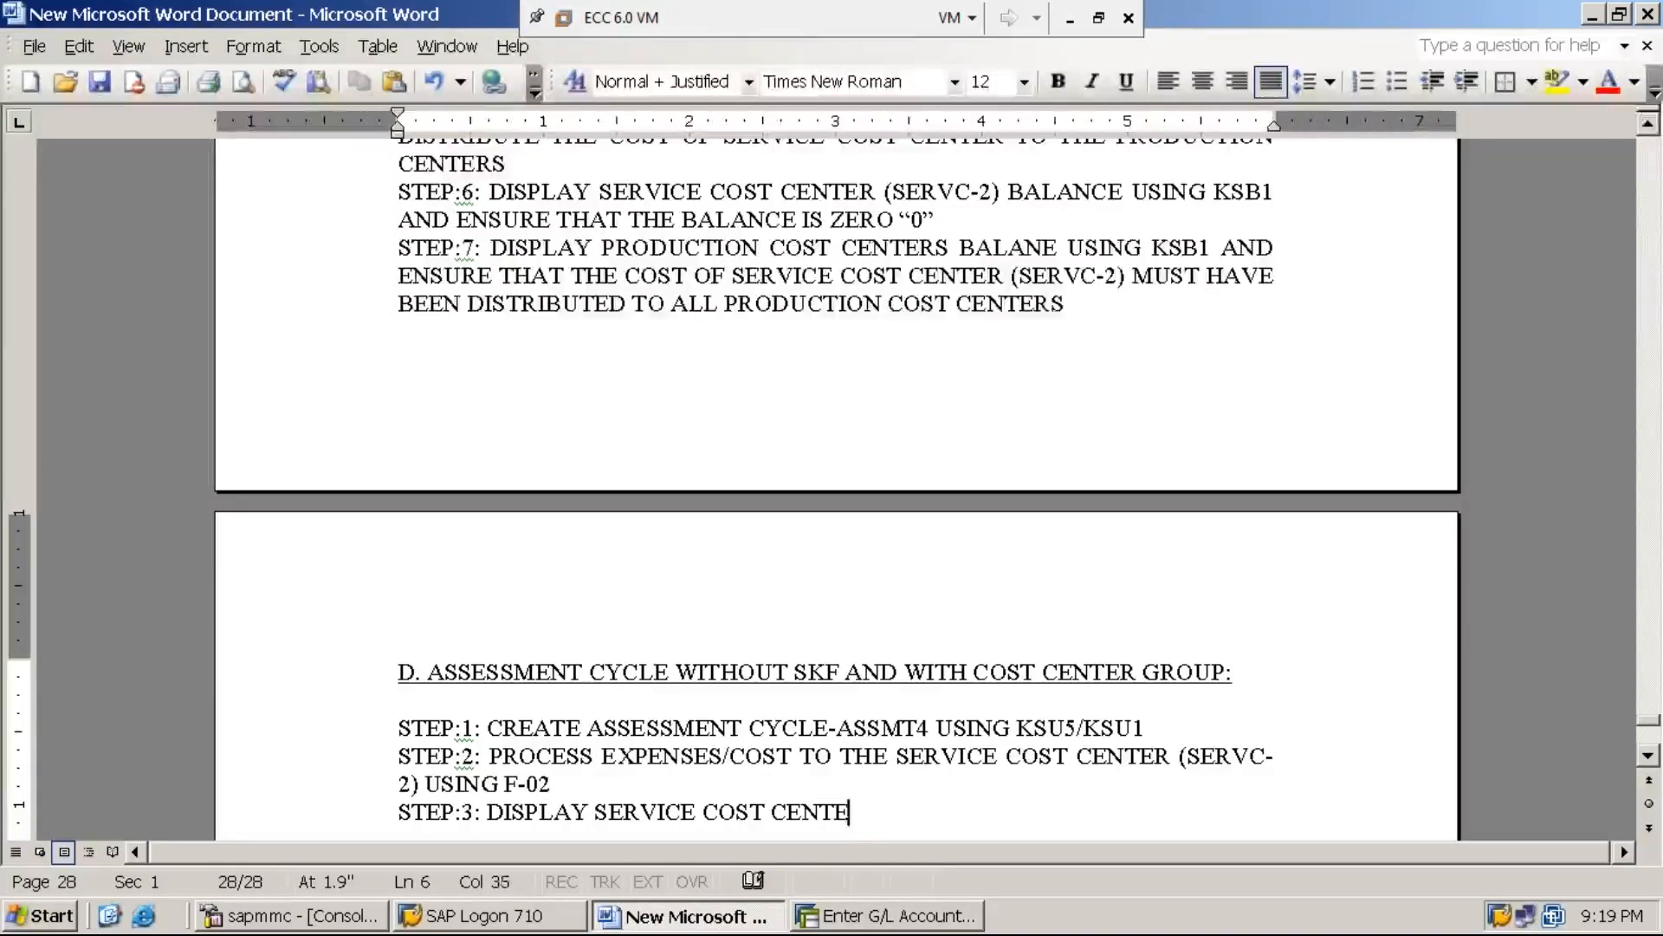
type("R (SERV")
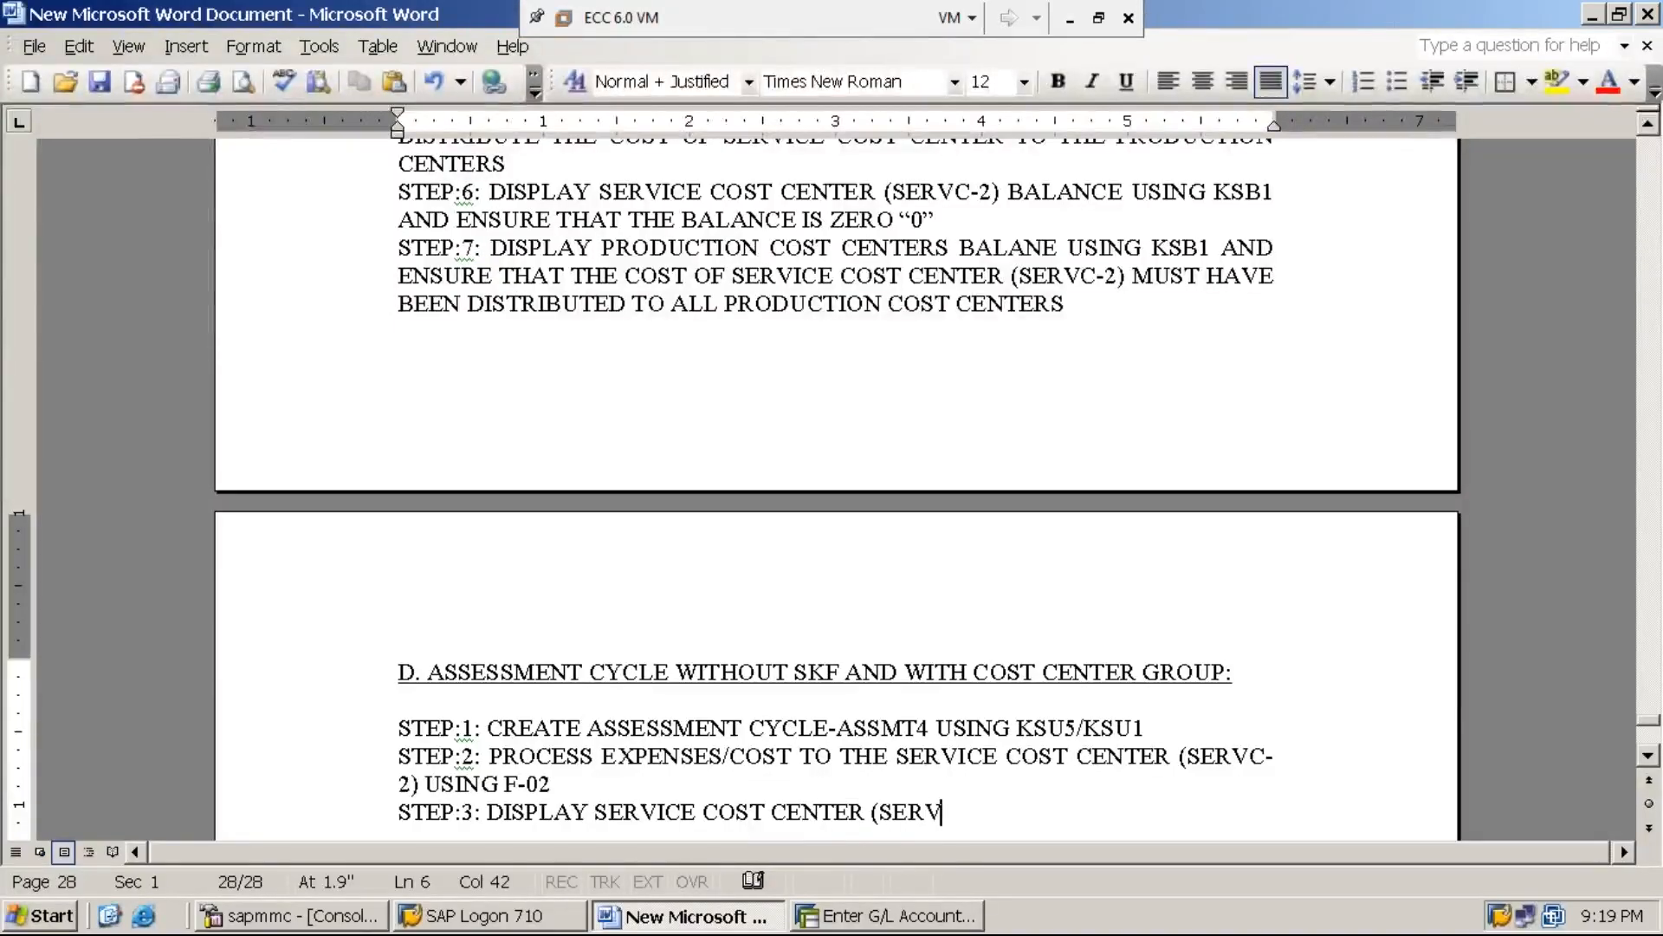
type("C-2) BALA")
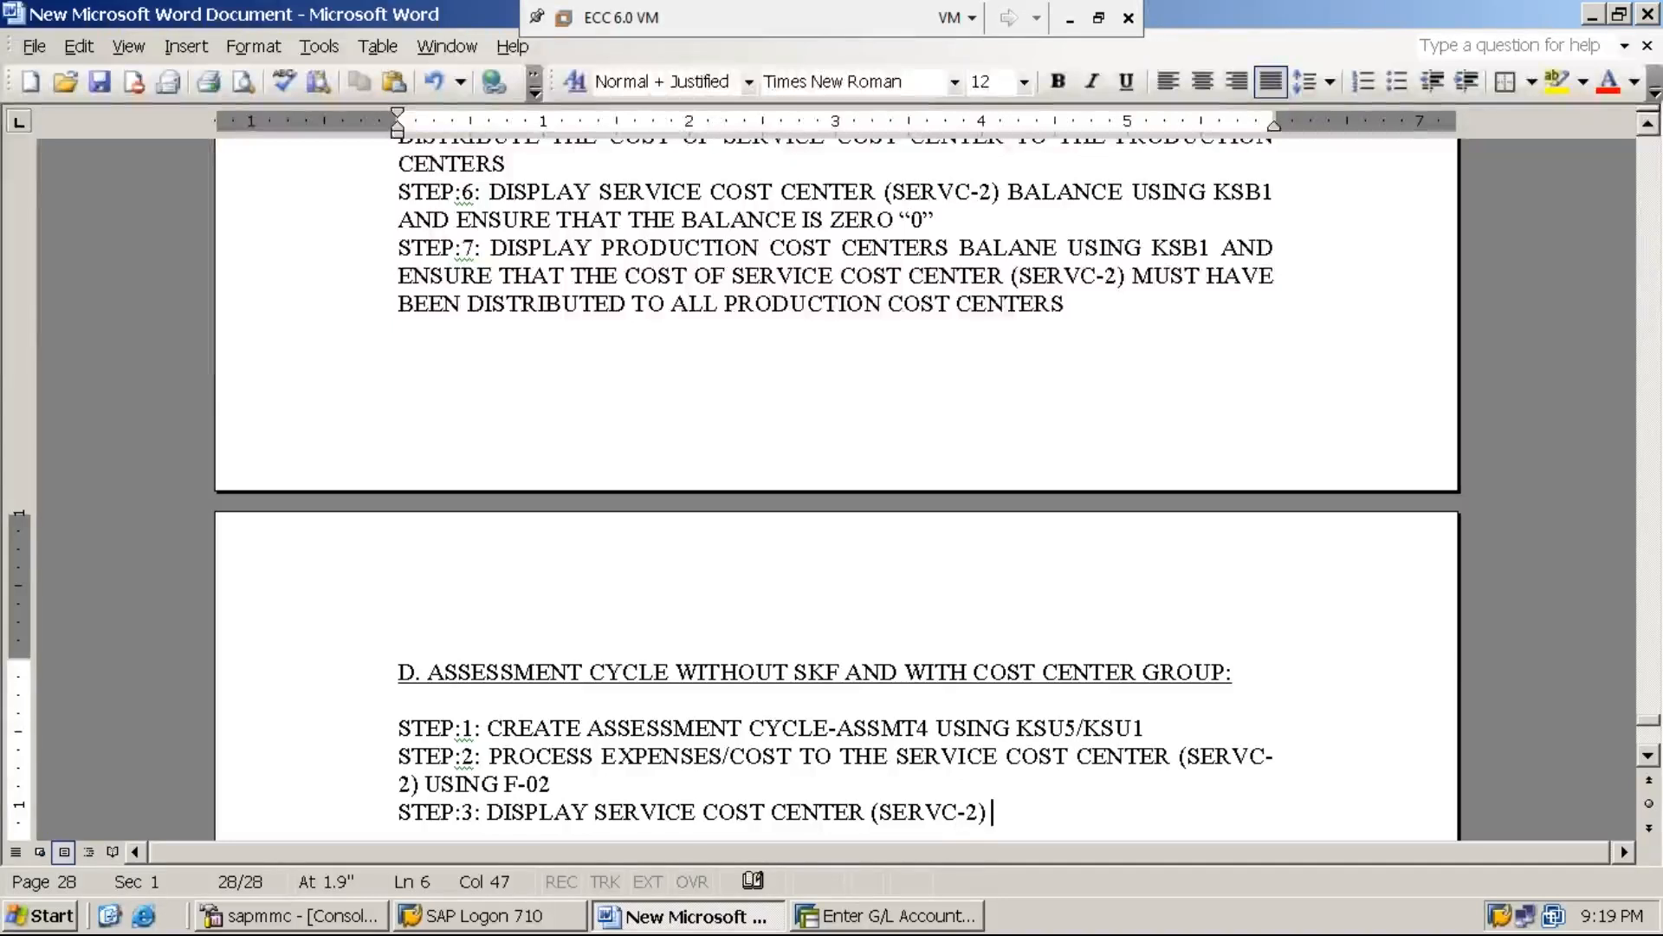
type("NCE")
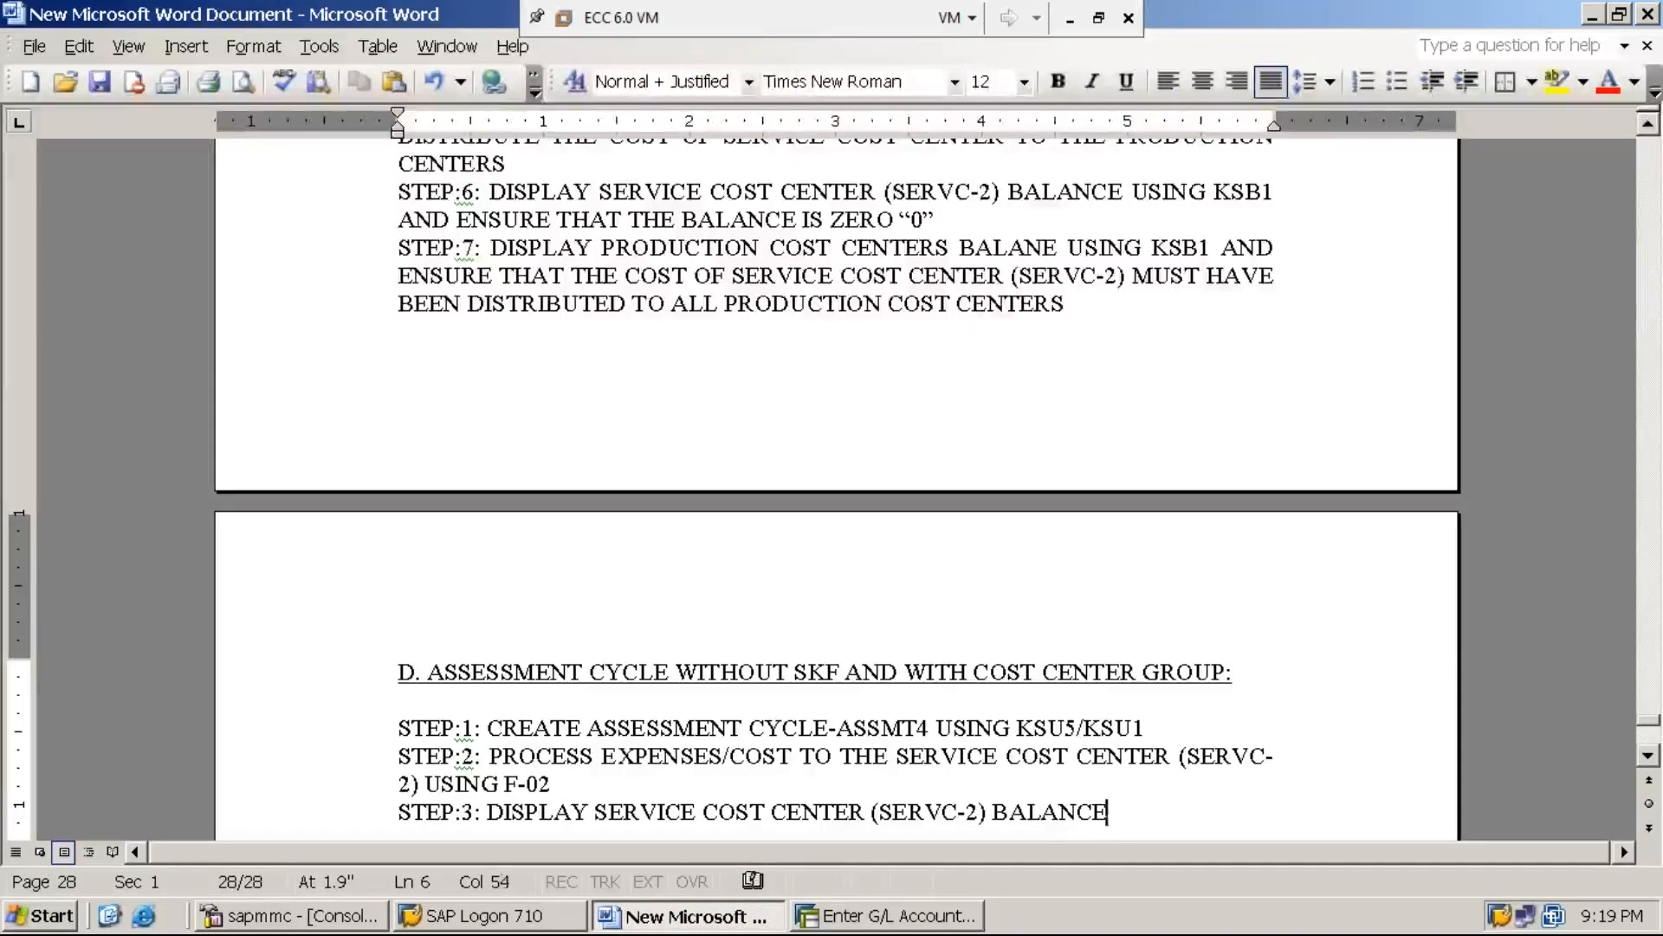
type(" USING KSB1")
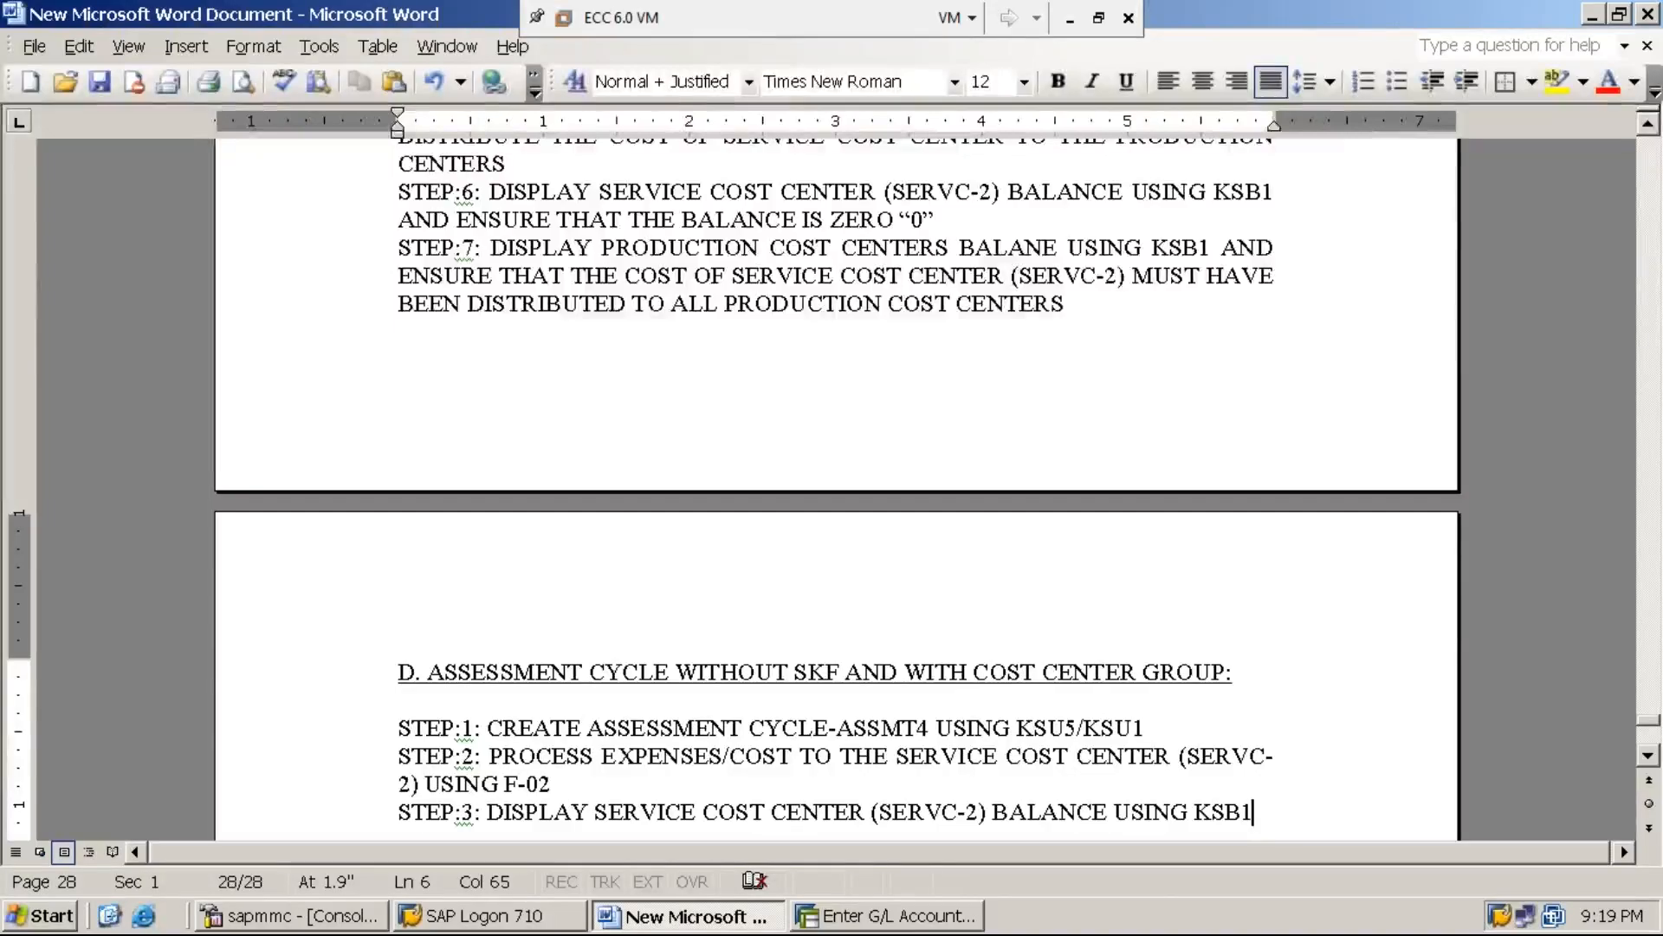
Return to SAP, leave the G/L posting transaction and open transaction KSB1
left_click(901, 915)
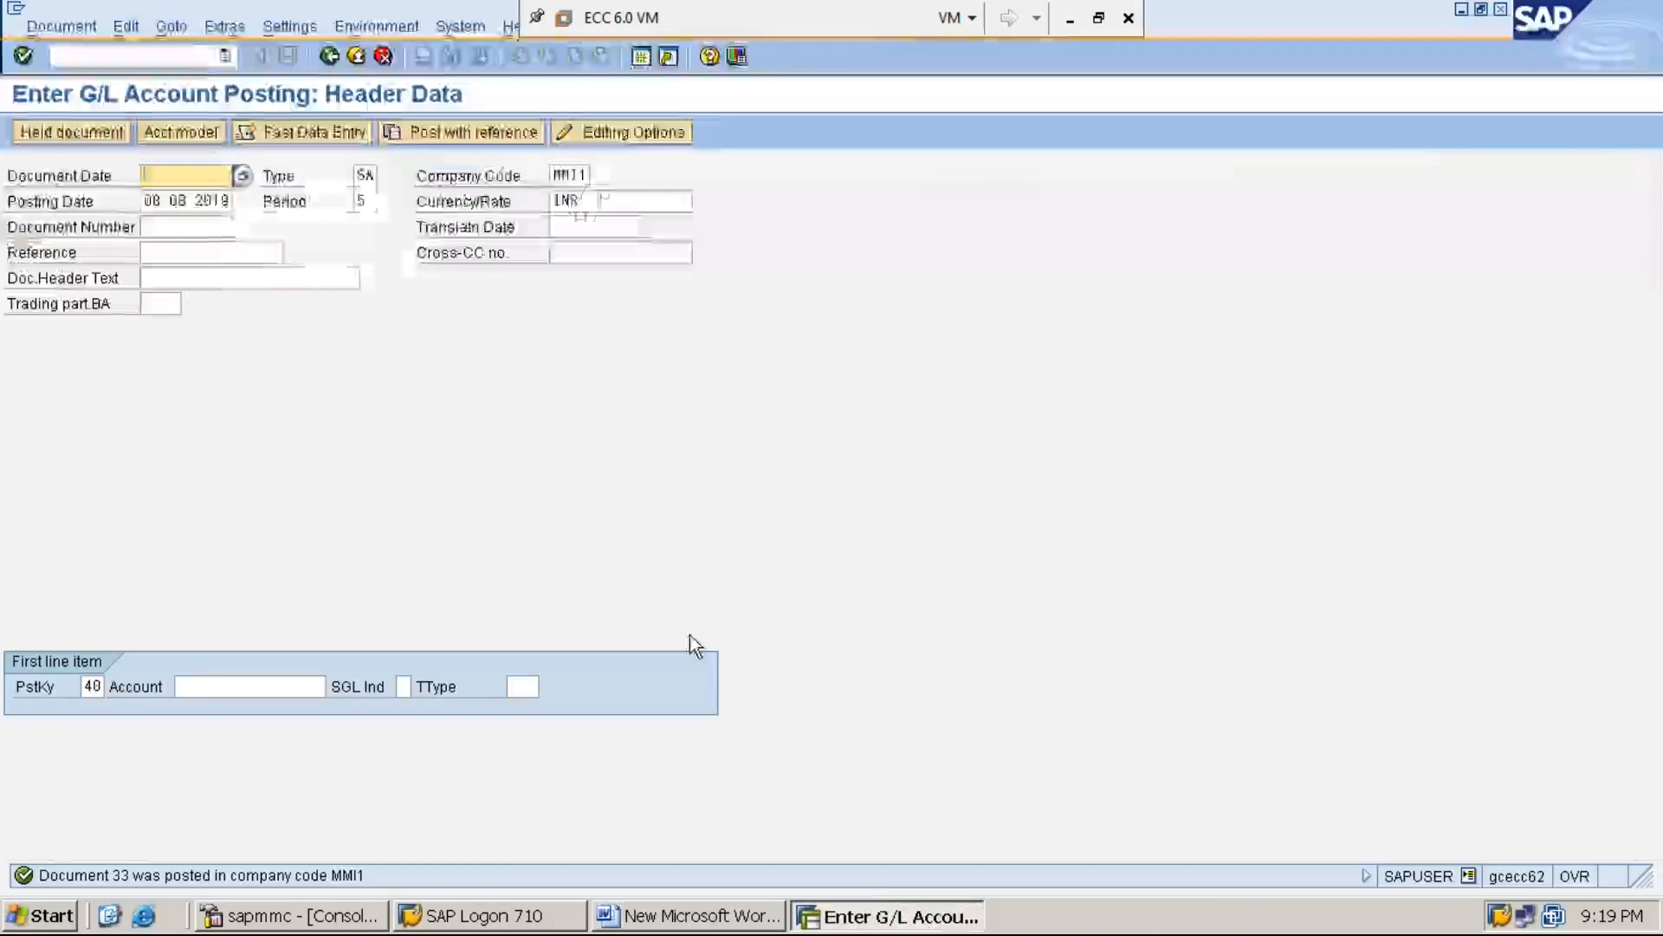
left_click(195, 56)
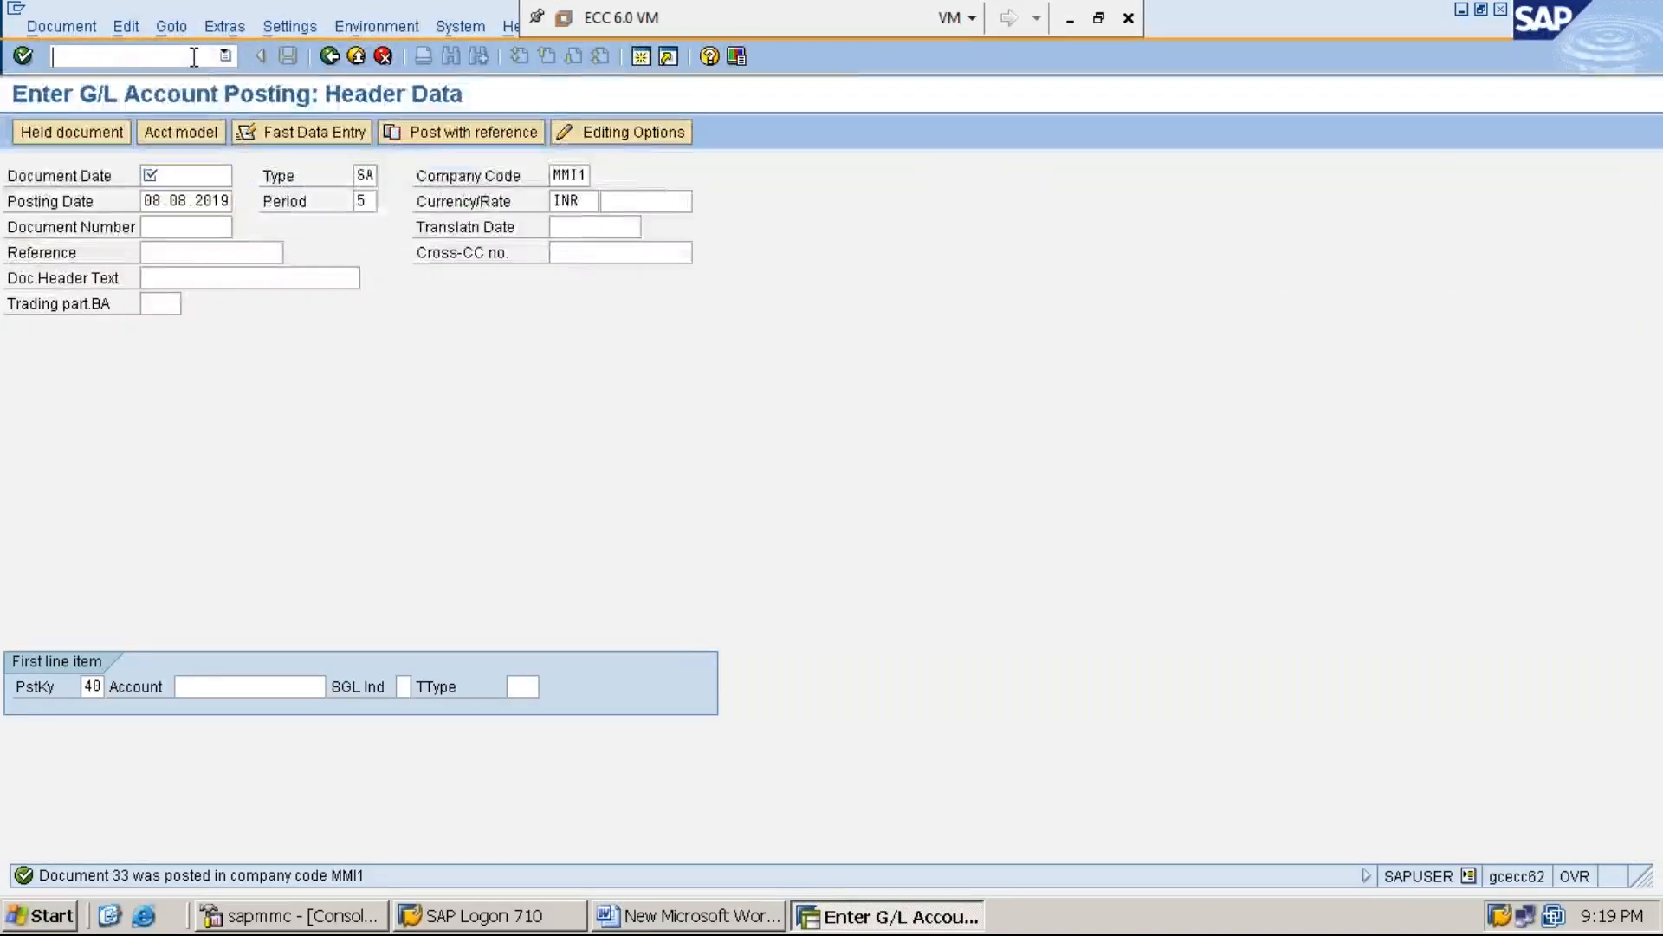
type("/n")
key("Return")
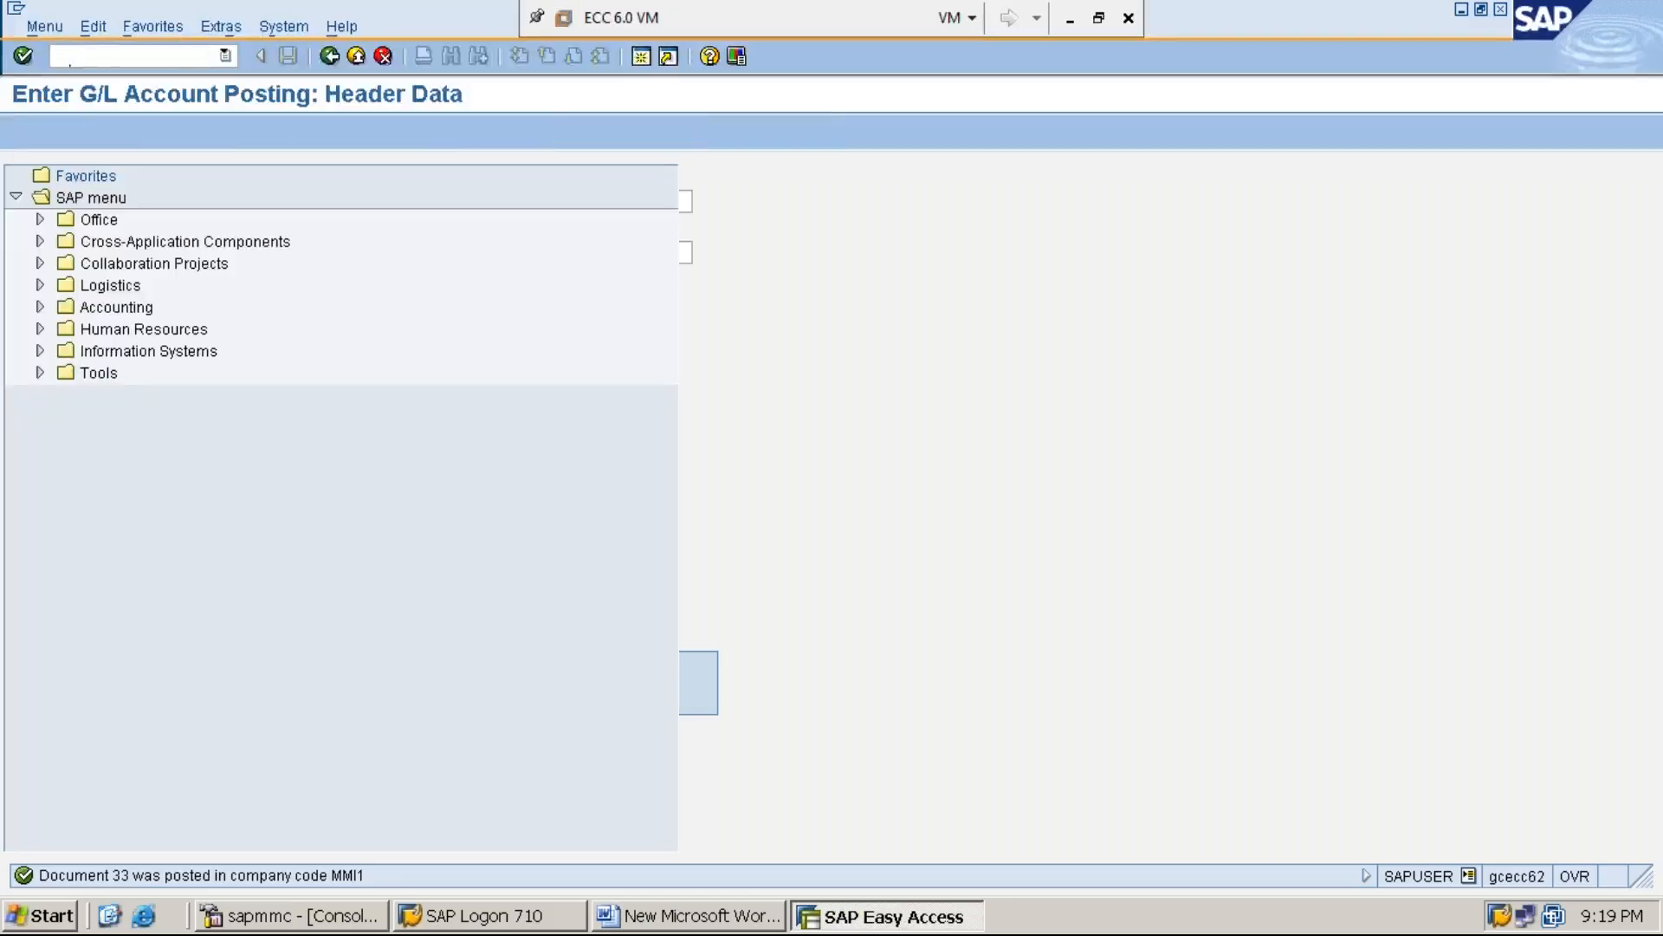
type("KSB1")
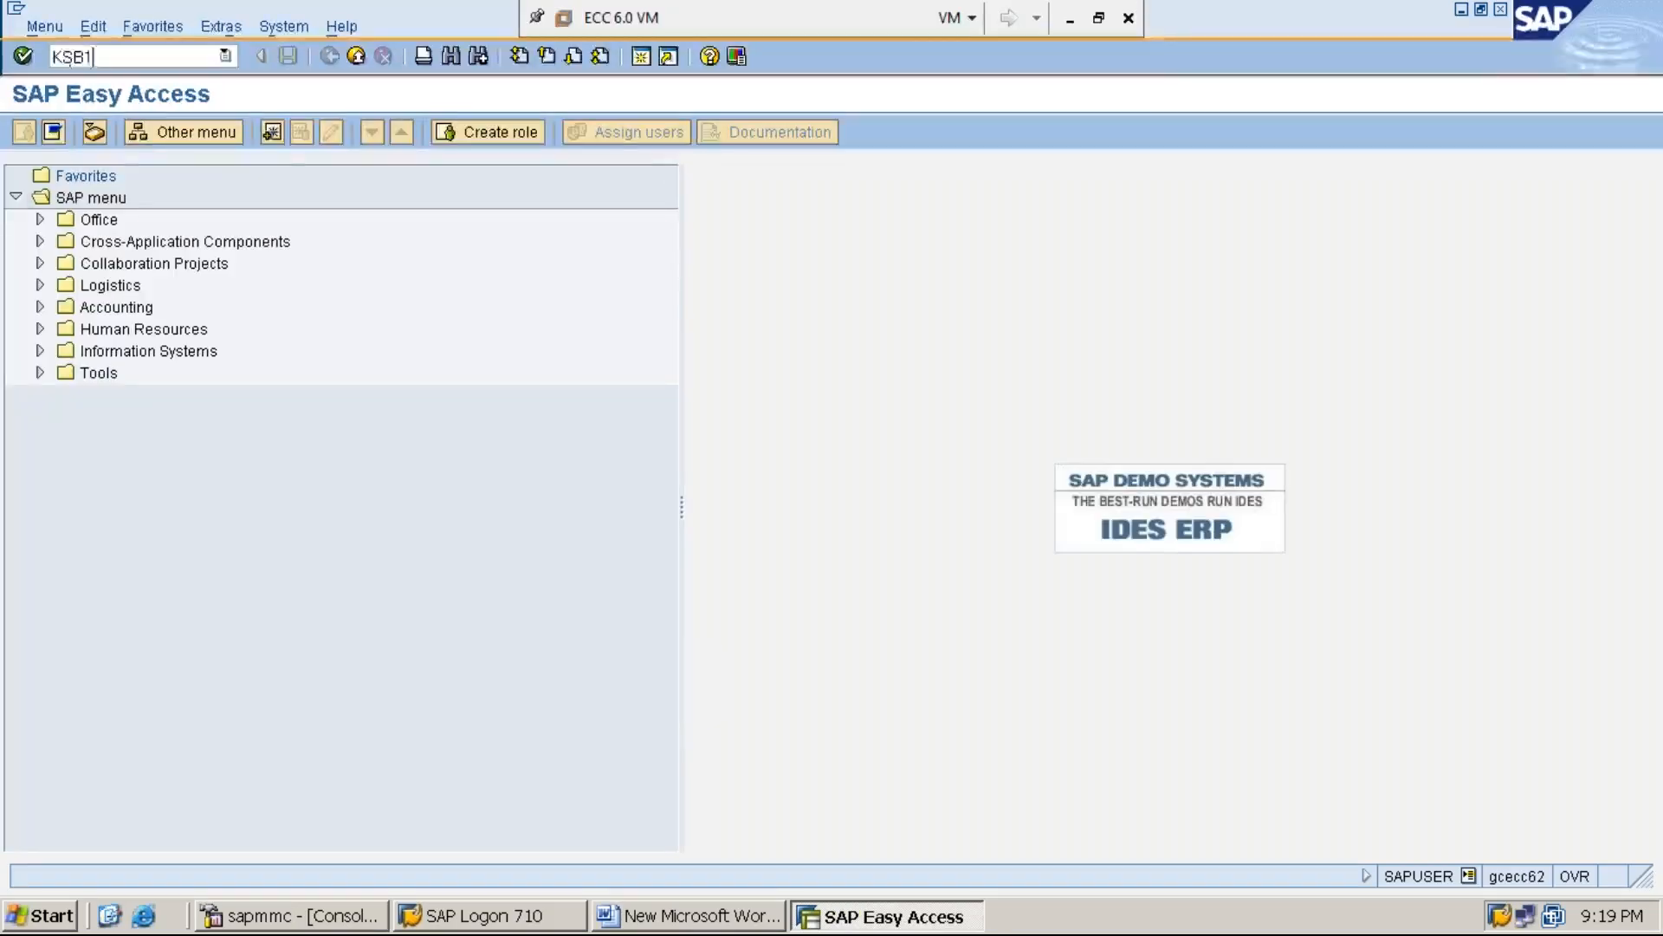
key("Return")
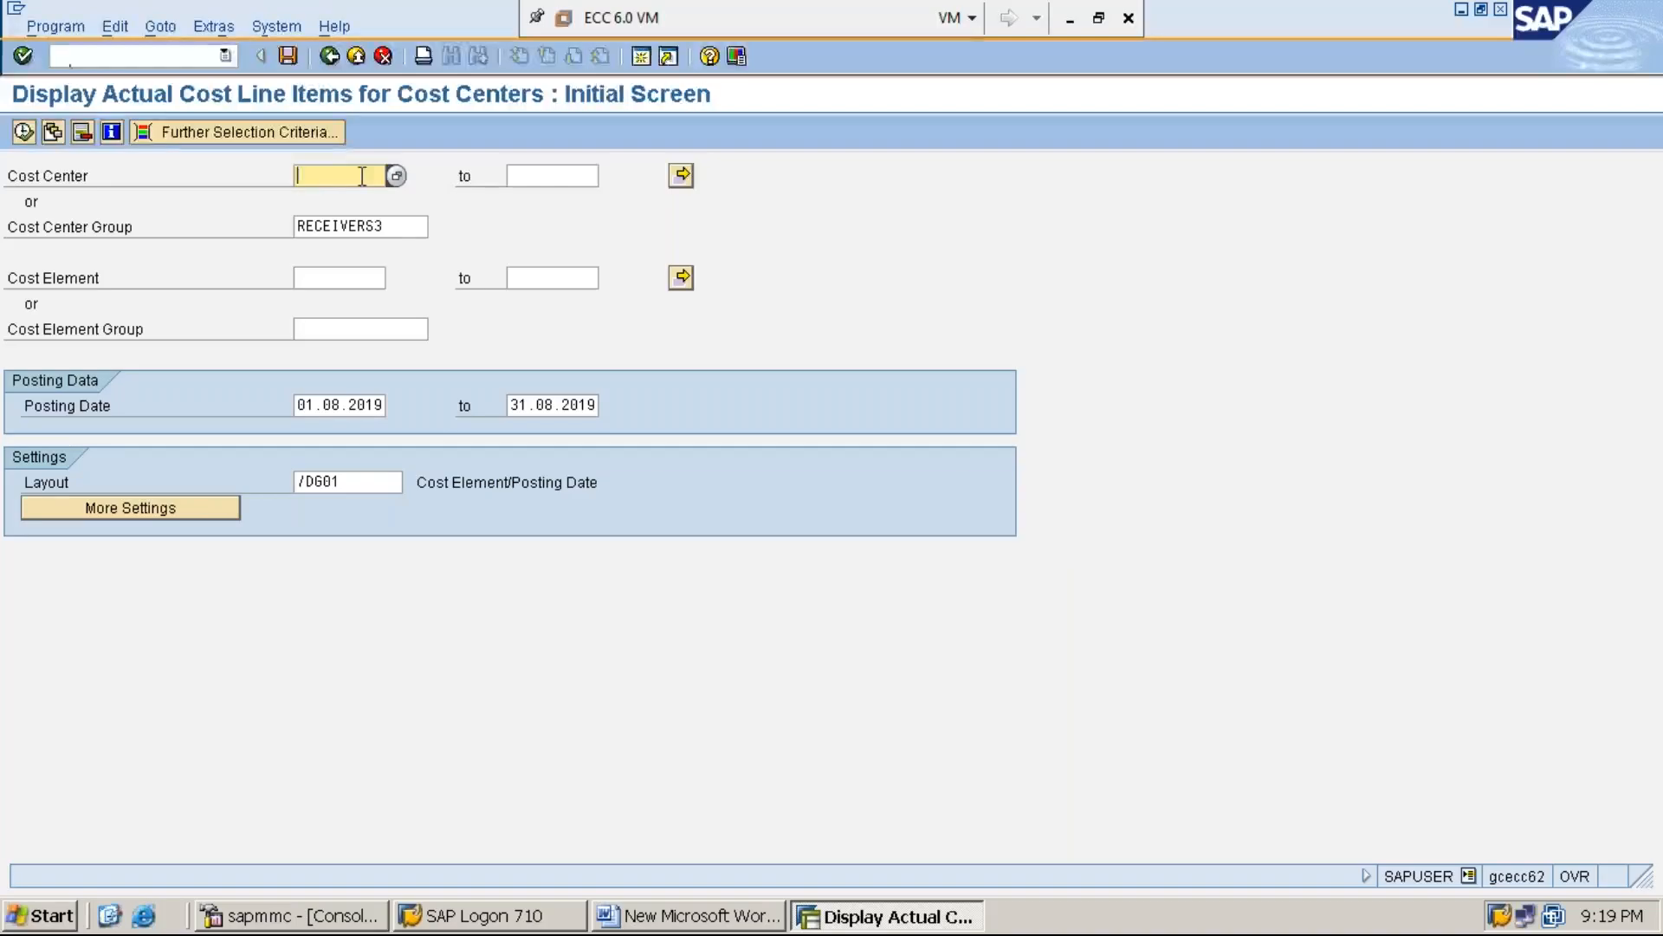
Select cost center SERVC-2, clear the cost center group and run the actual cost line item report
type("S")
left_click(363, 199)
left_click(381, 225)
key("BackSpace")
key("BackSpace")
key("BackSpace")
key("BackSpace")
key("BackSpace")
key("BackSpace")
key("BackSpace")
key("BackSpace")
key("BackSpace")
key("BackSpace")
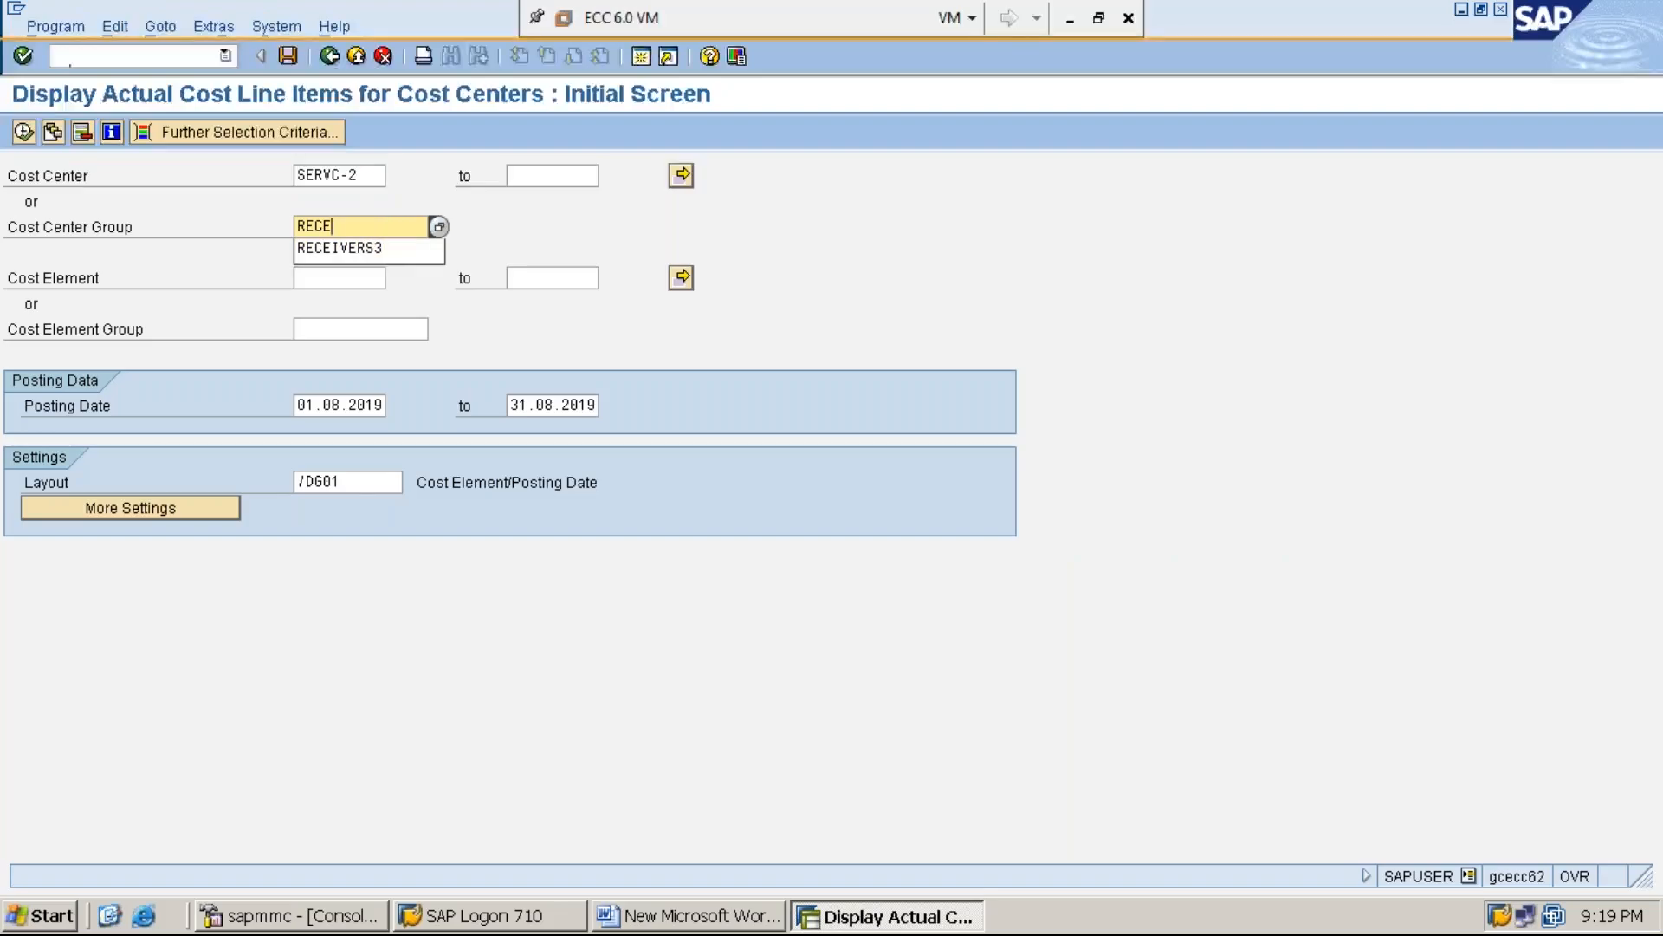
left_click(235, 206)
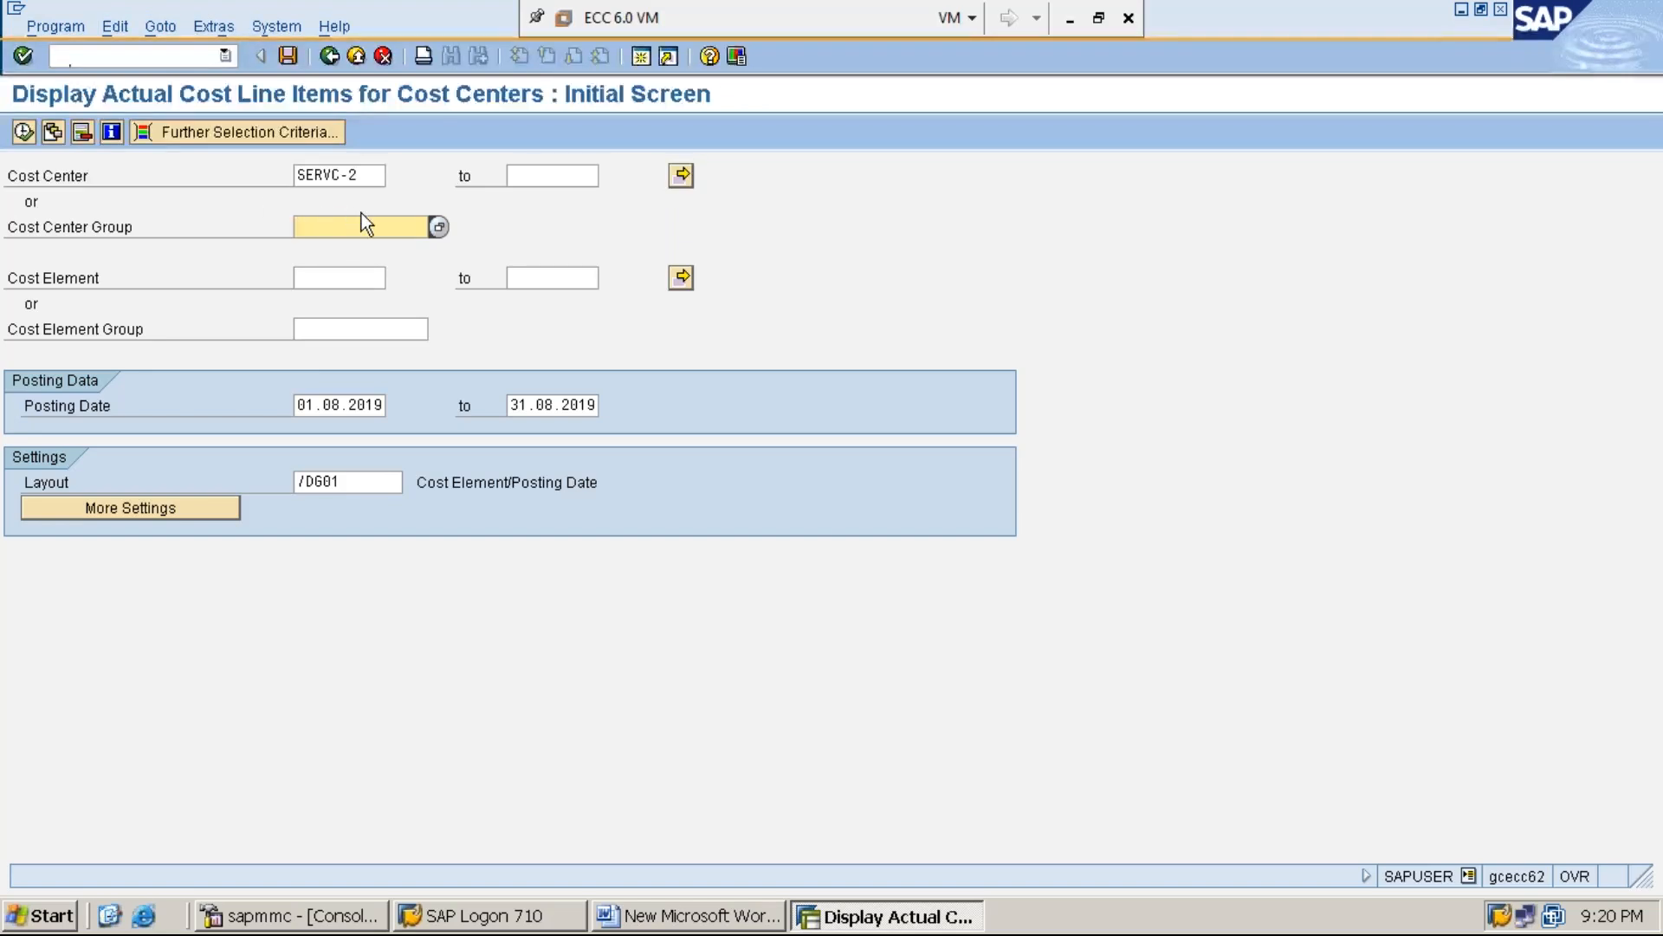
left_click(371, 178)
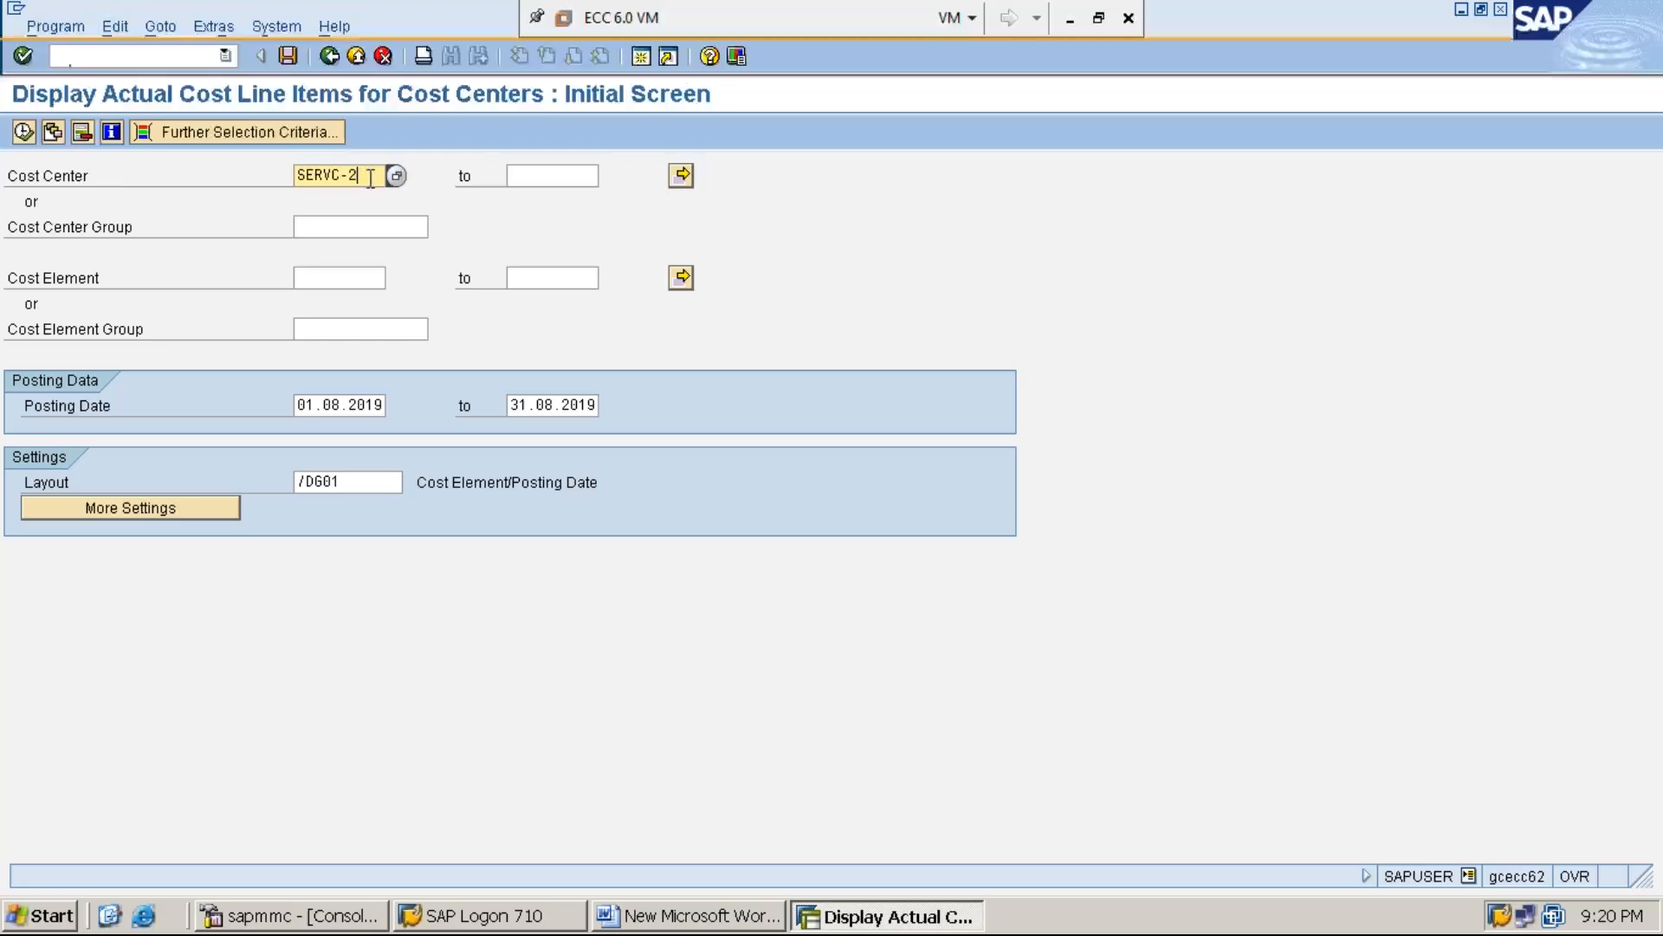
left_click(23, 132)
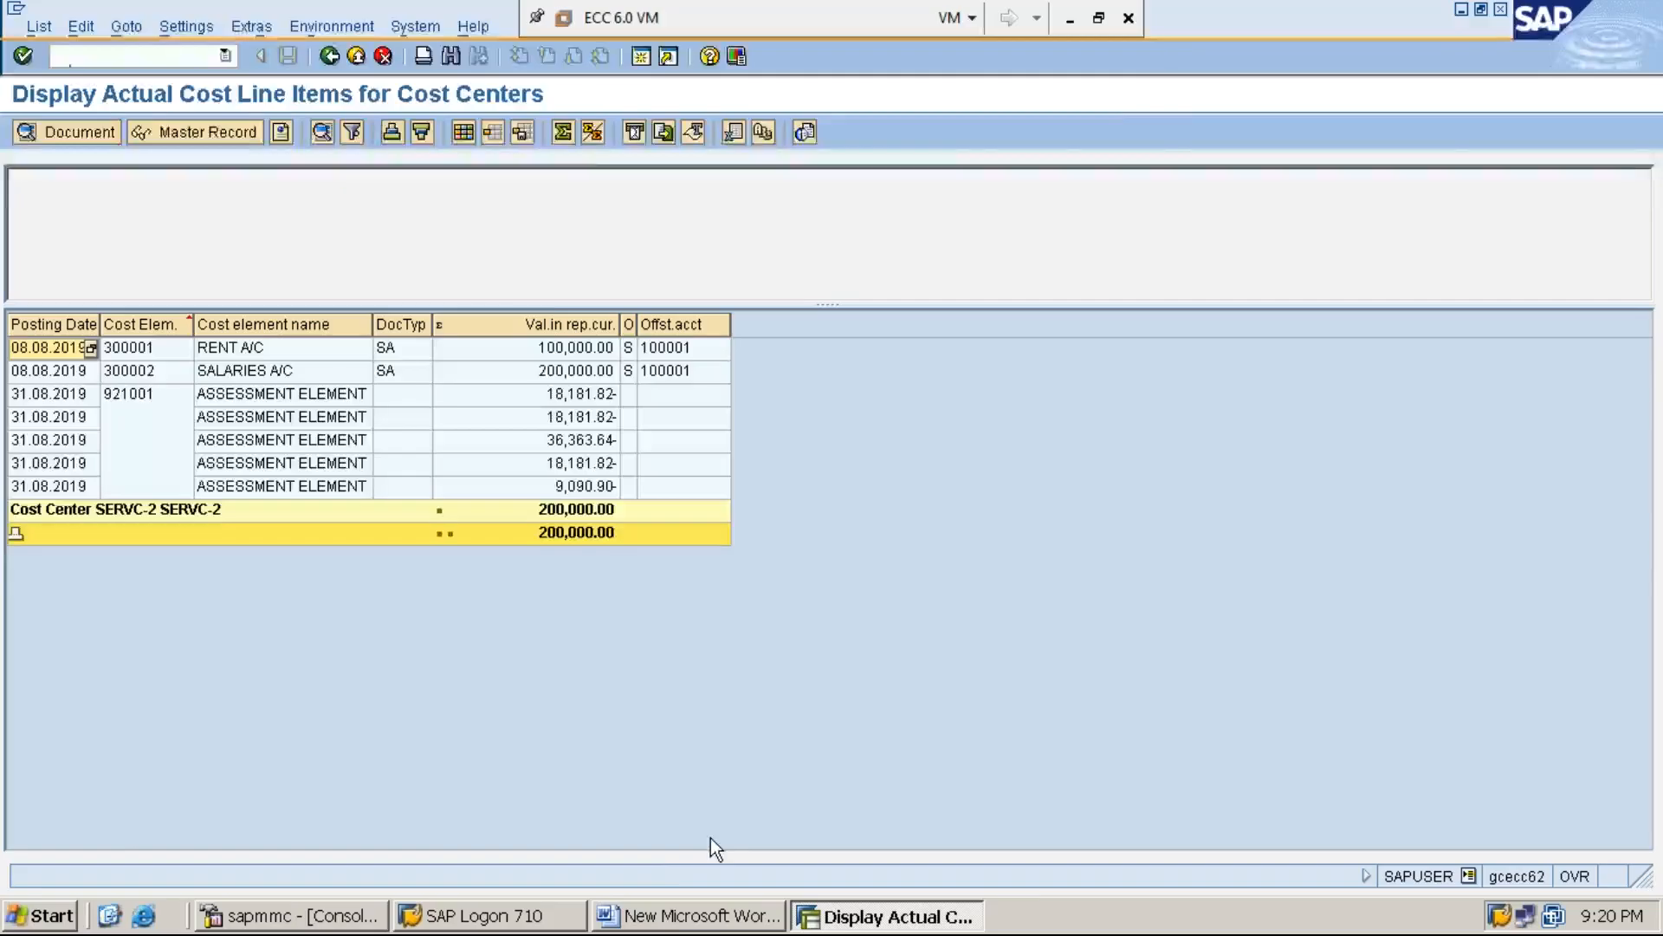
Switch to the Word document and add under STEP:3 the line "STEP:4: EXECUTE ASSESSMENT CYCLE-ASSMT4 USING KSU5 INORDER"
left_click(715, 921)
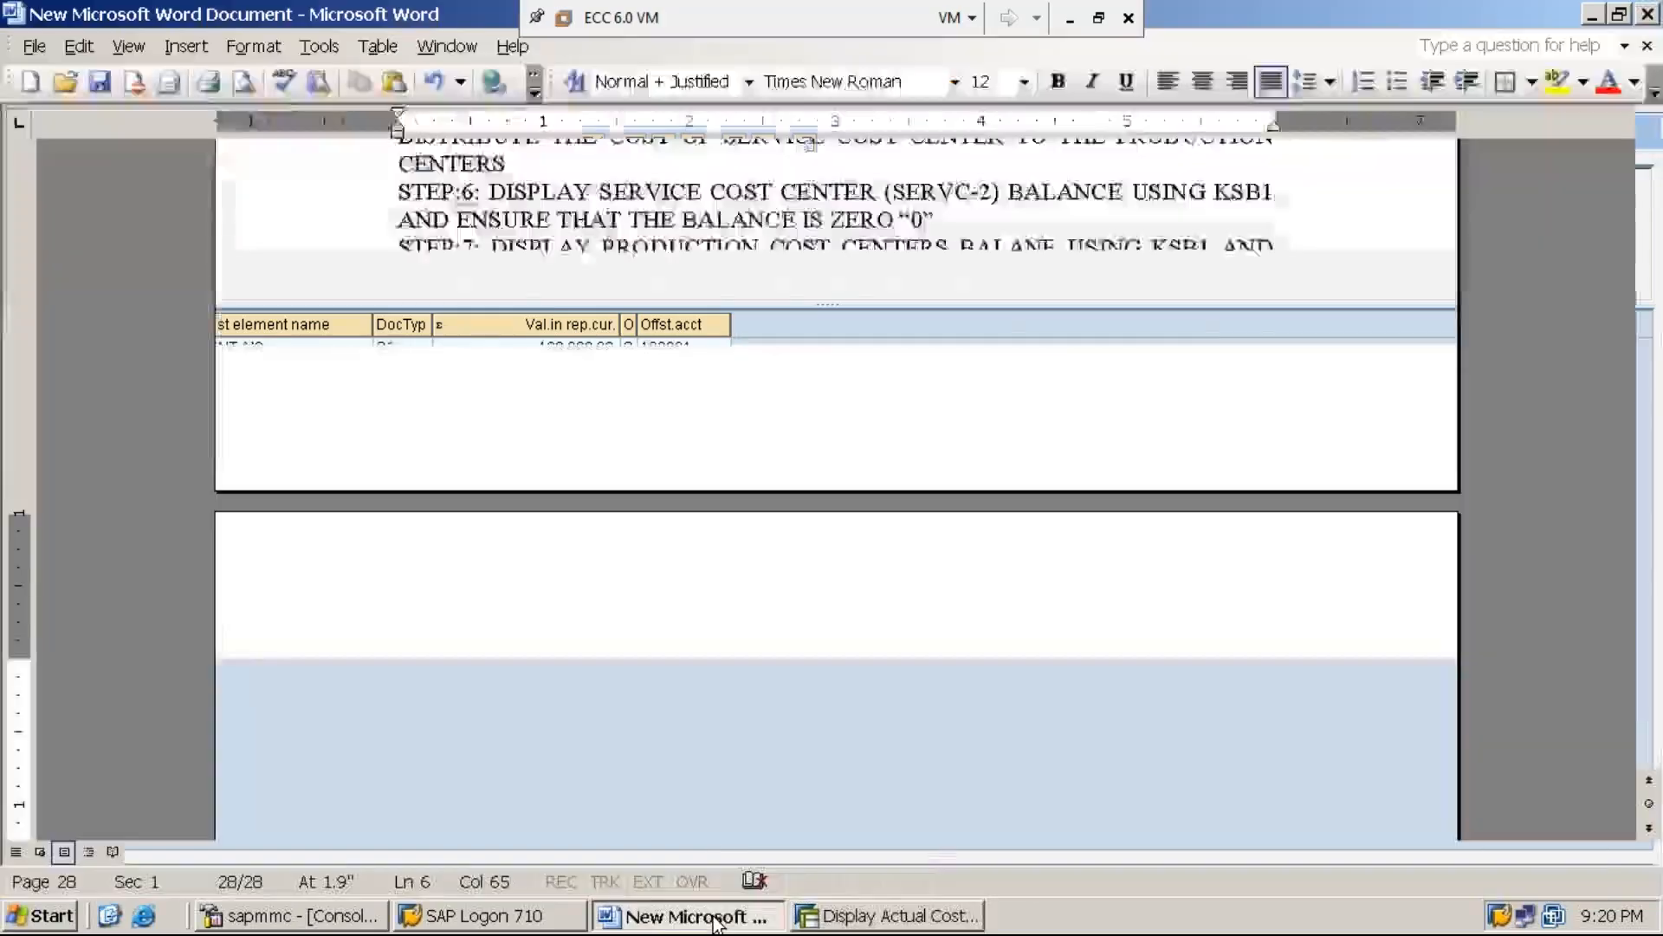
key("Return")
type("S")
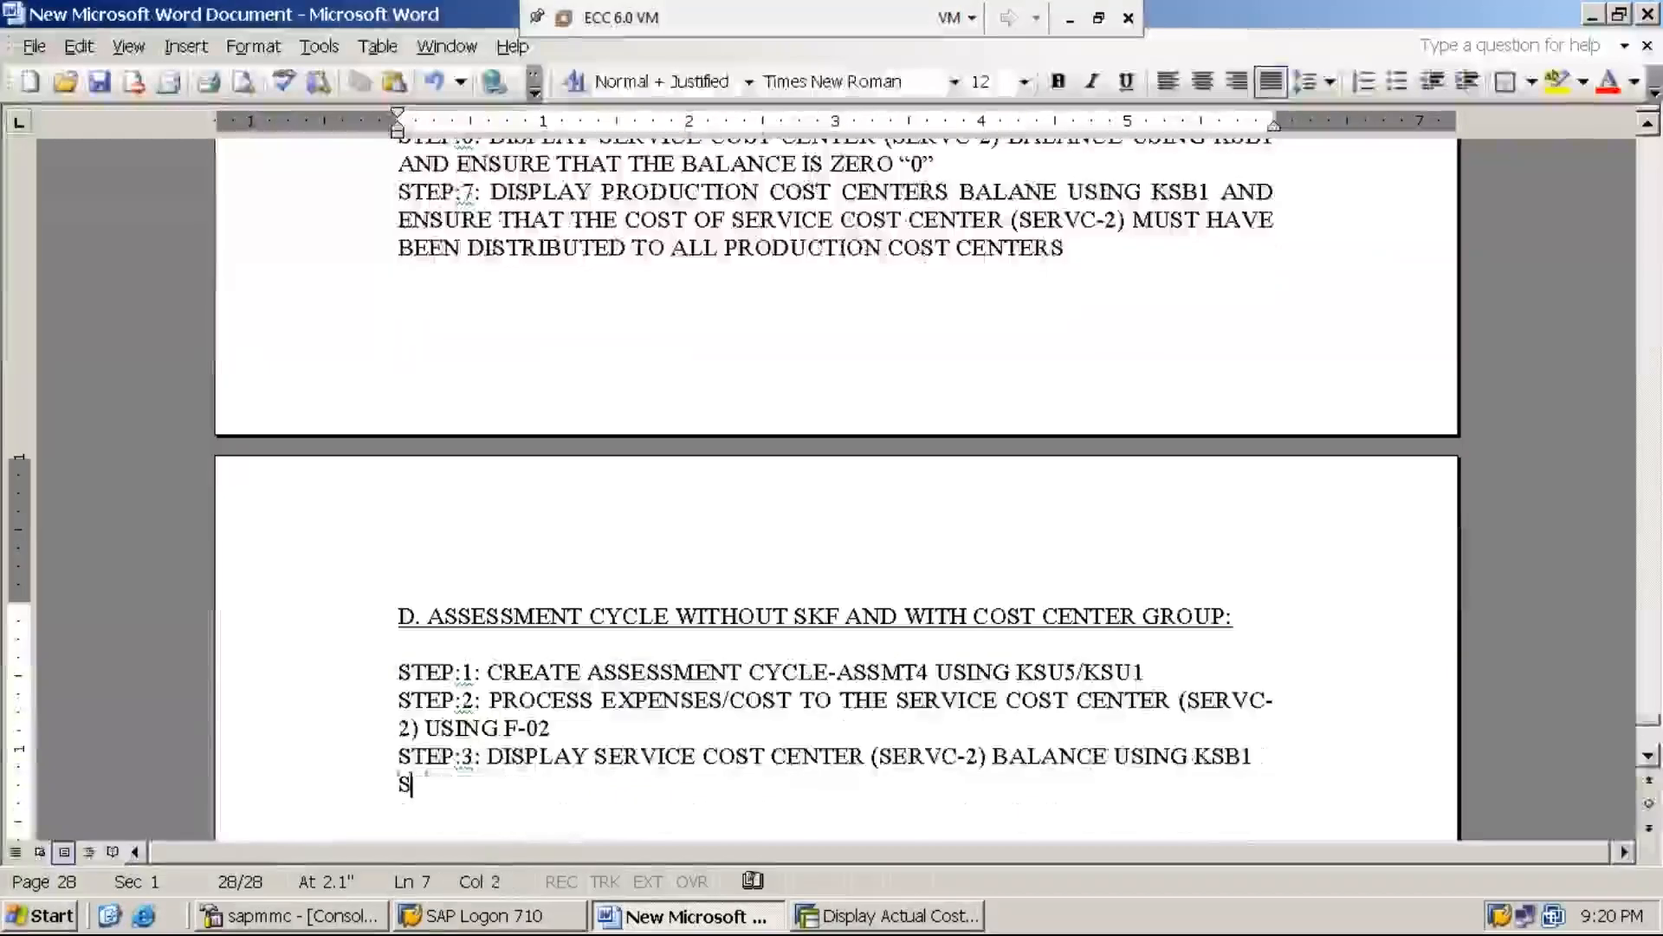
type("TEP:4: ")
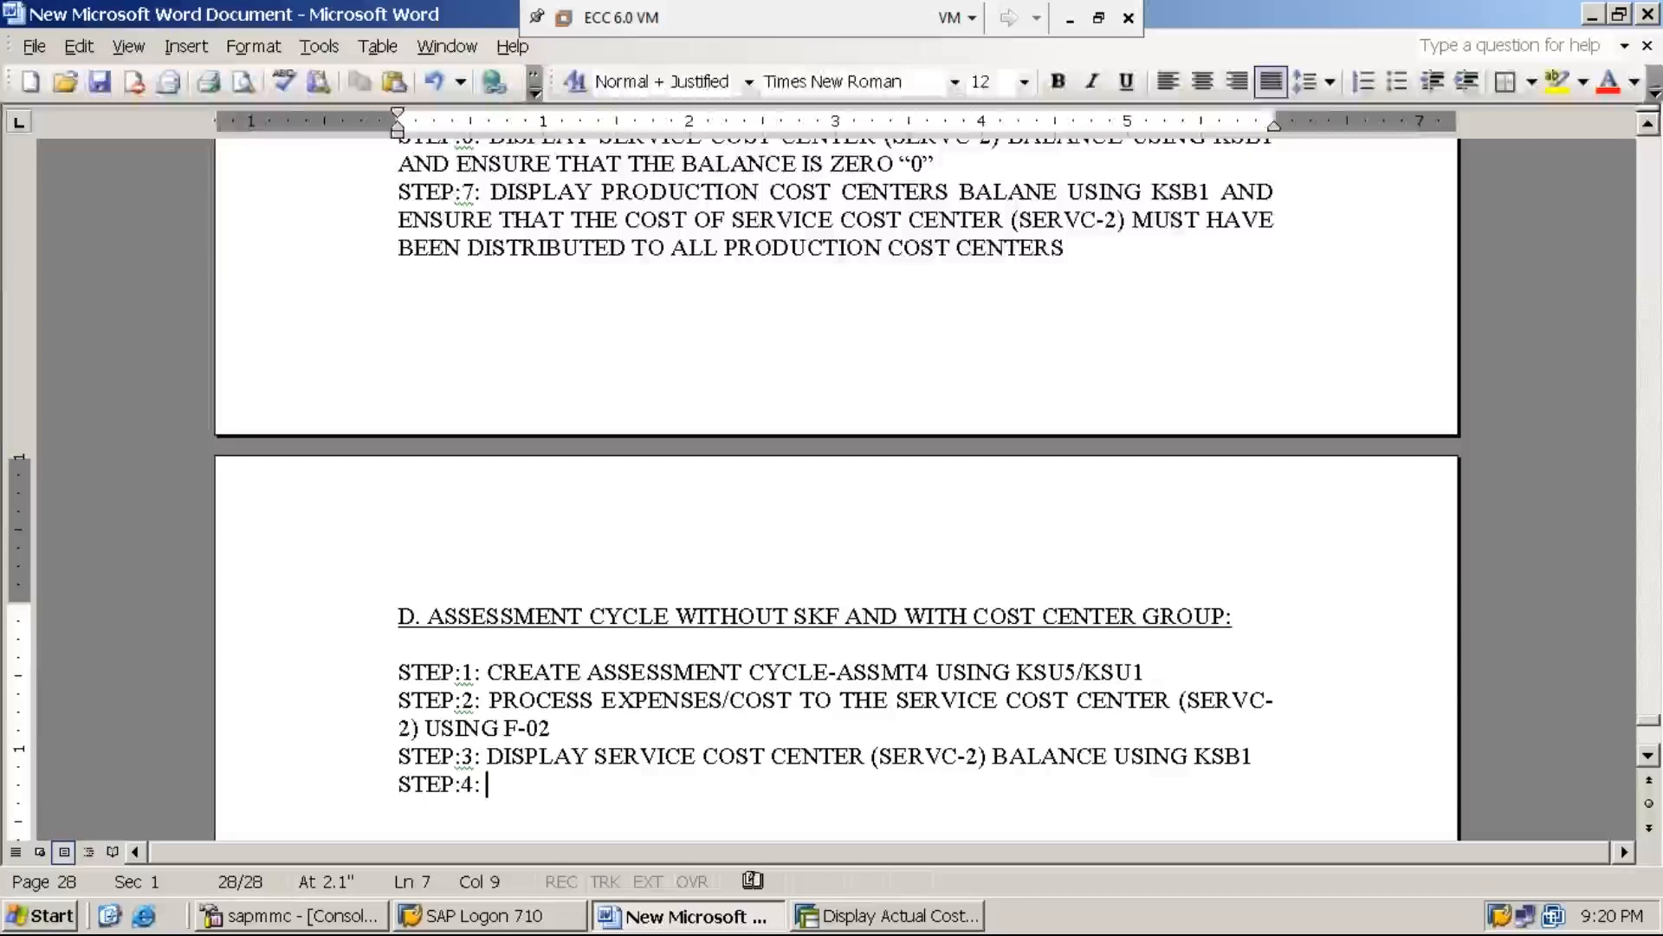
type("EXECUTI")
key("BackSpace")
key("BackSpace")
key("BackSpace")
type("UTE")
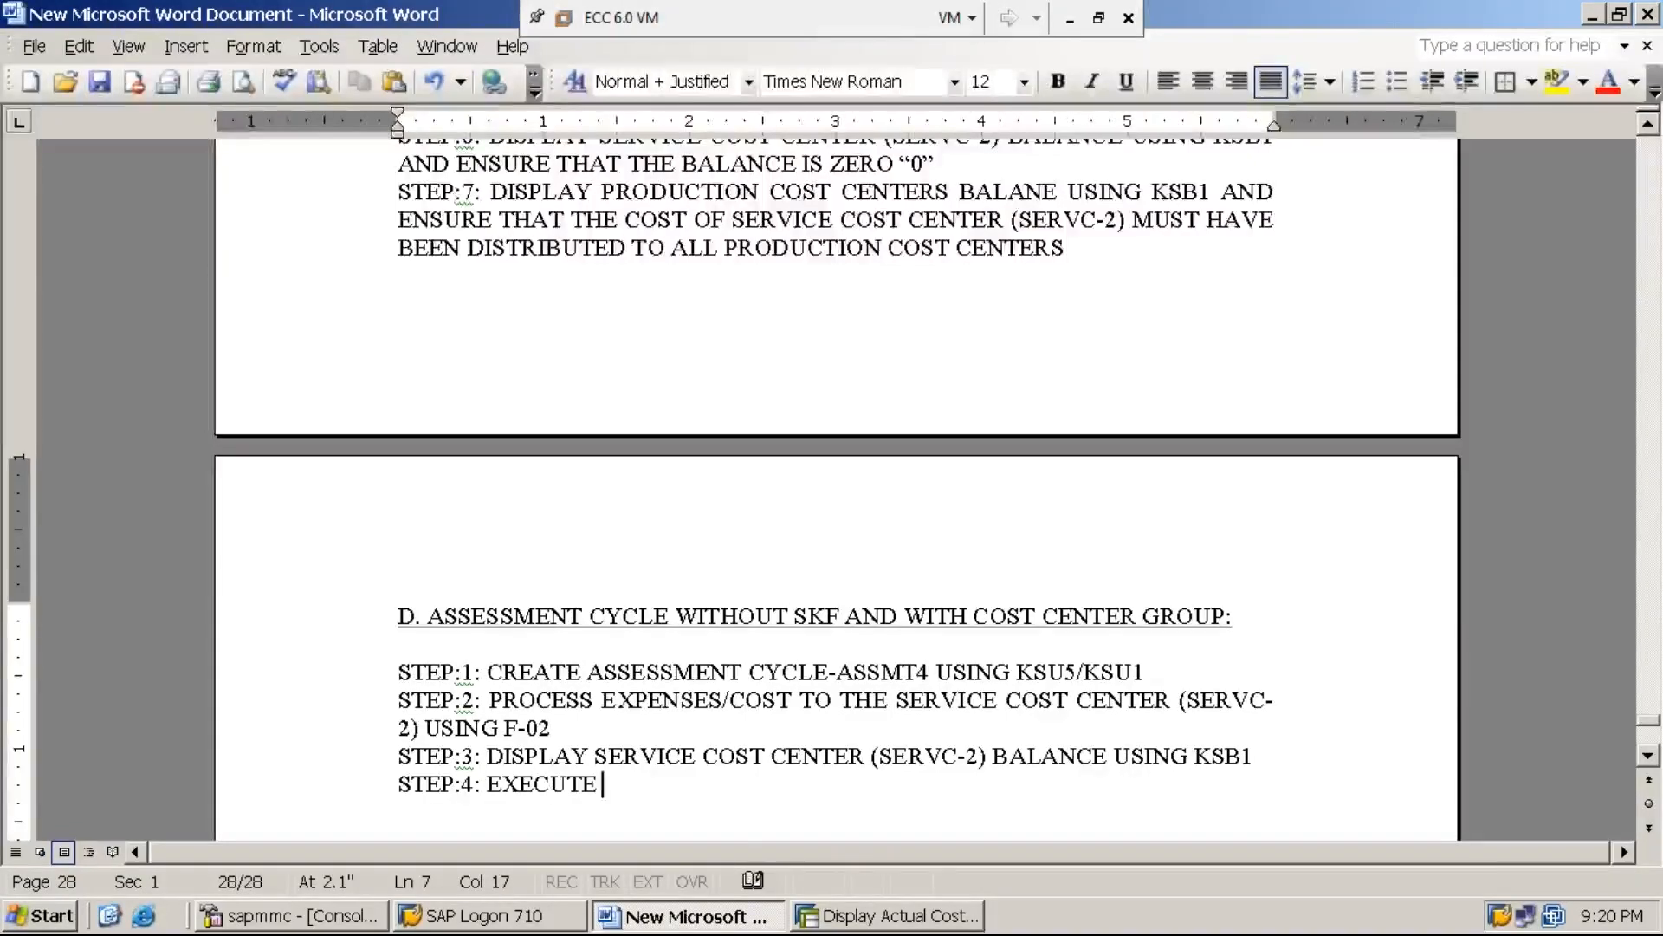
type(" ASSESS")
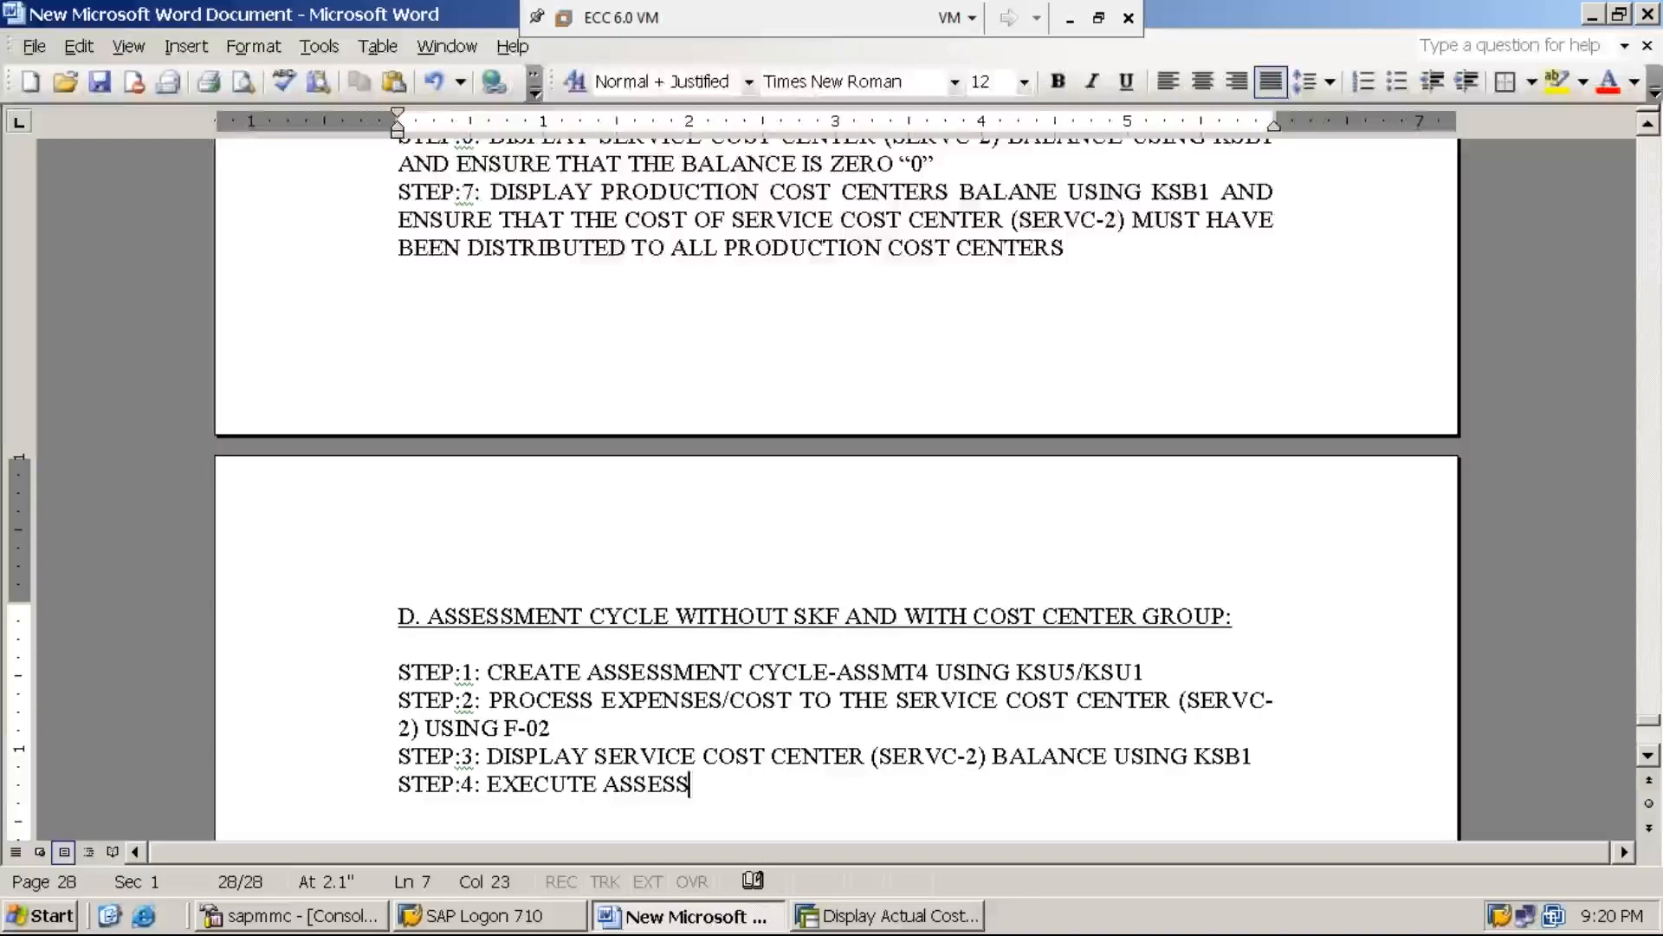
type("MENT CYCLE")
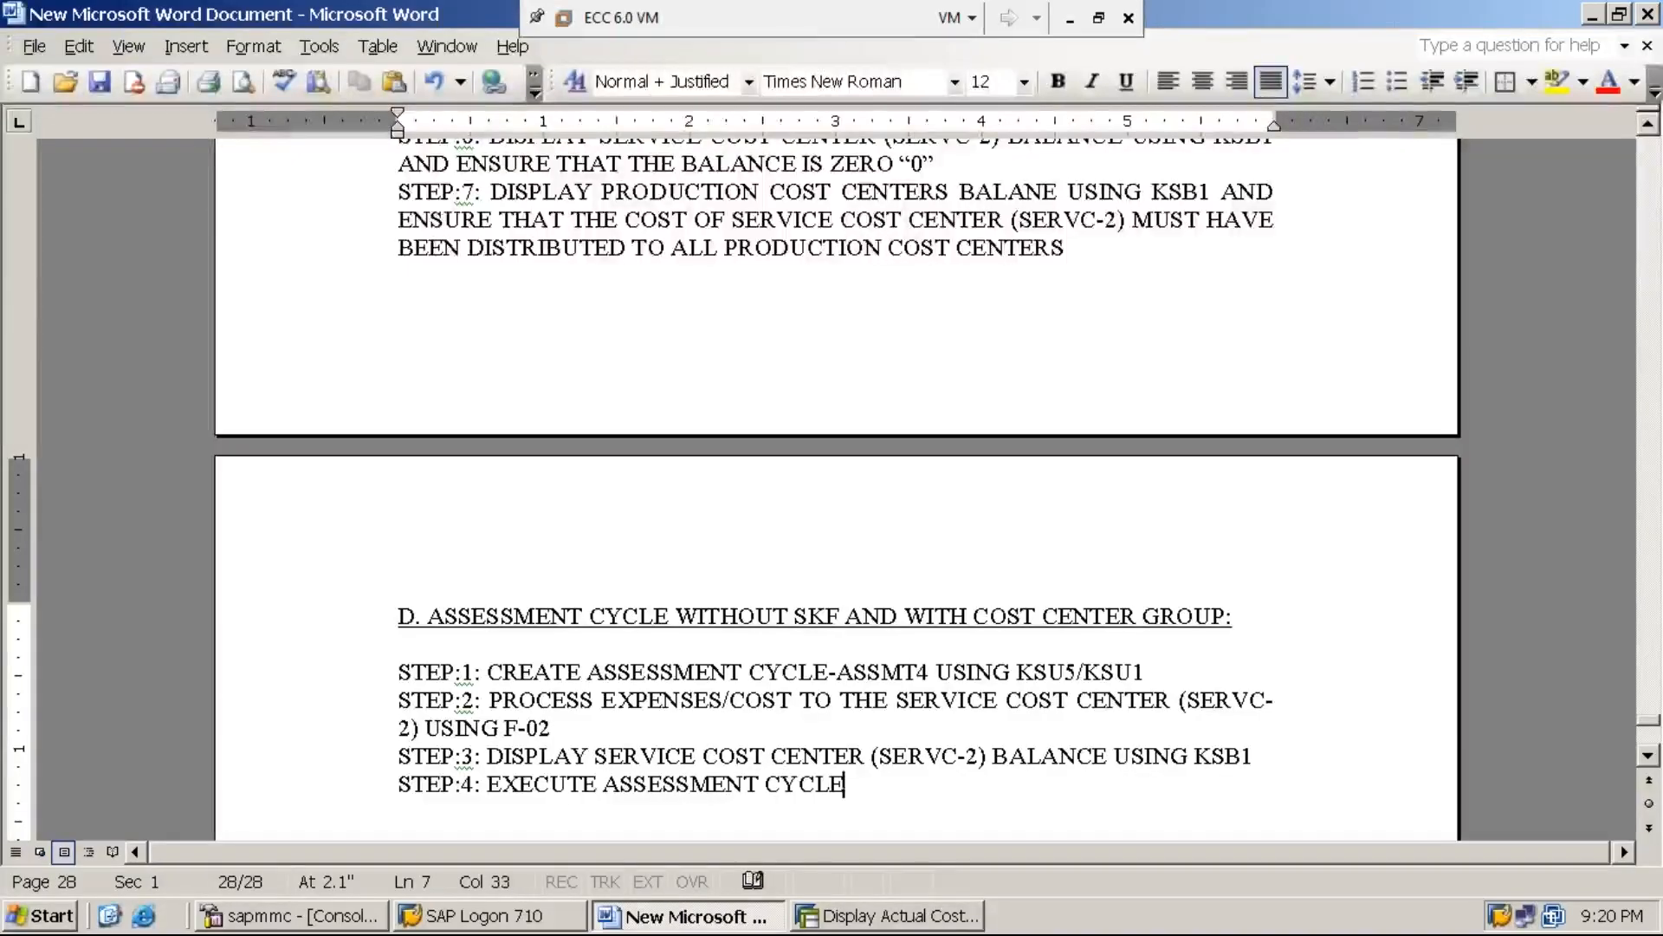
type("-ASSMT")
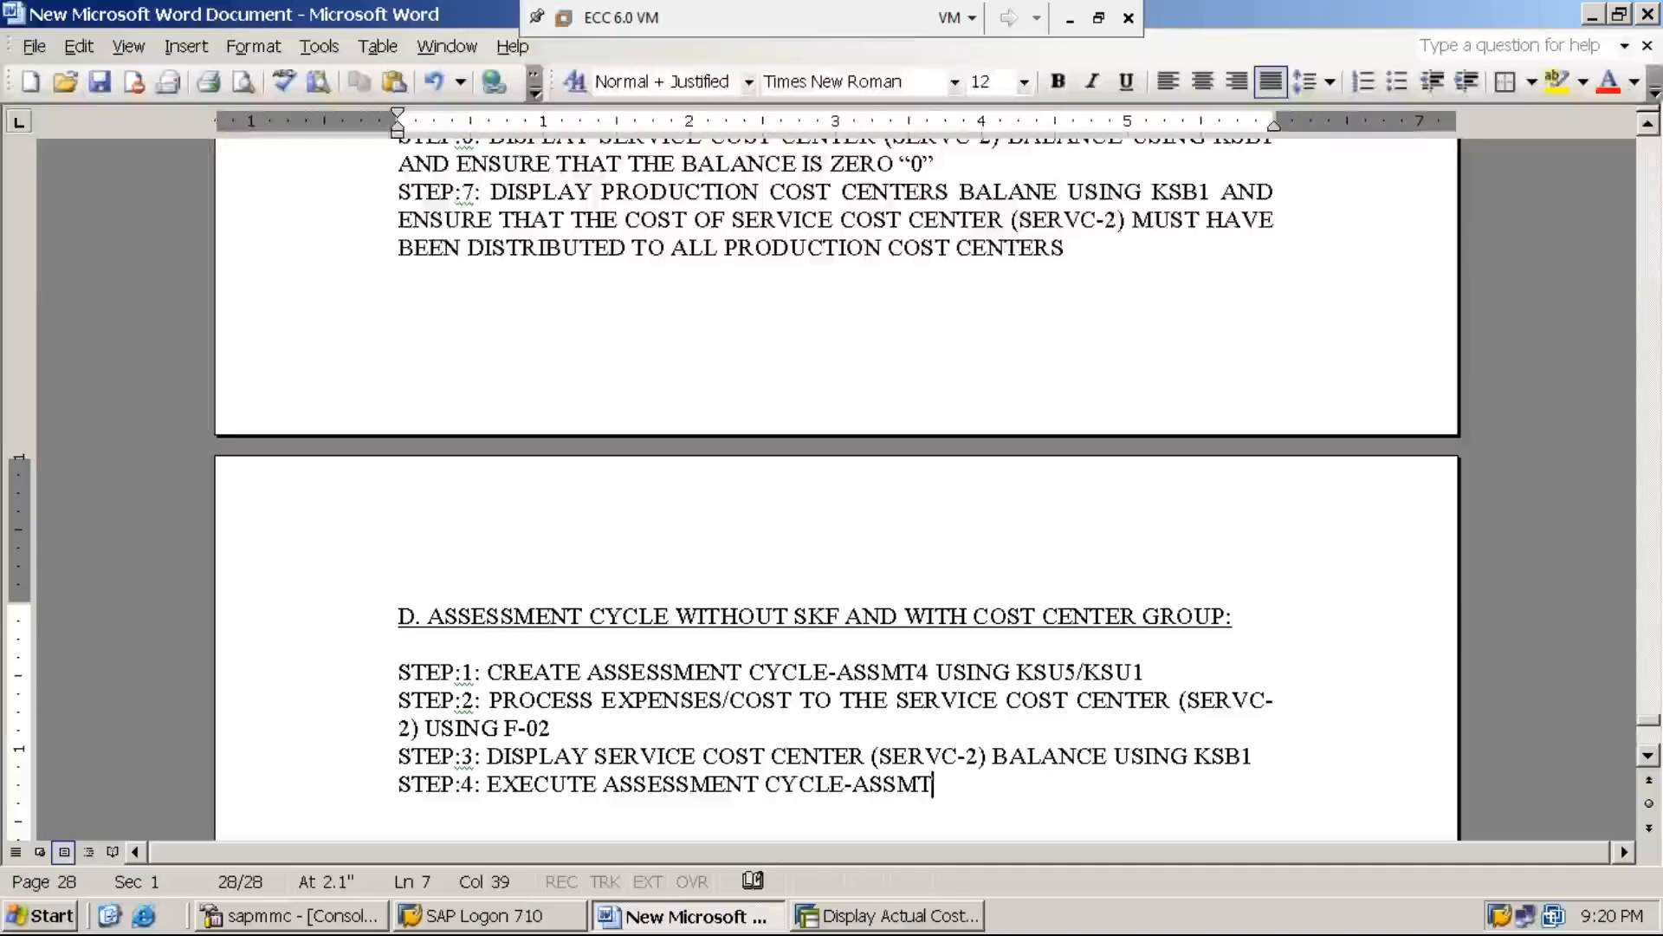
type("4 USING KS")
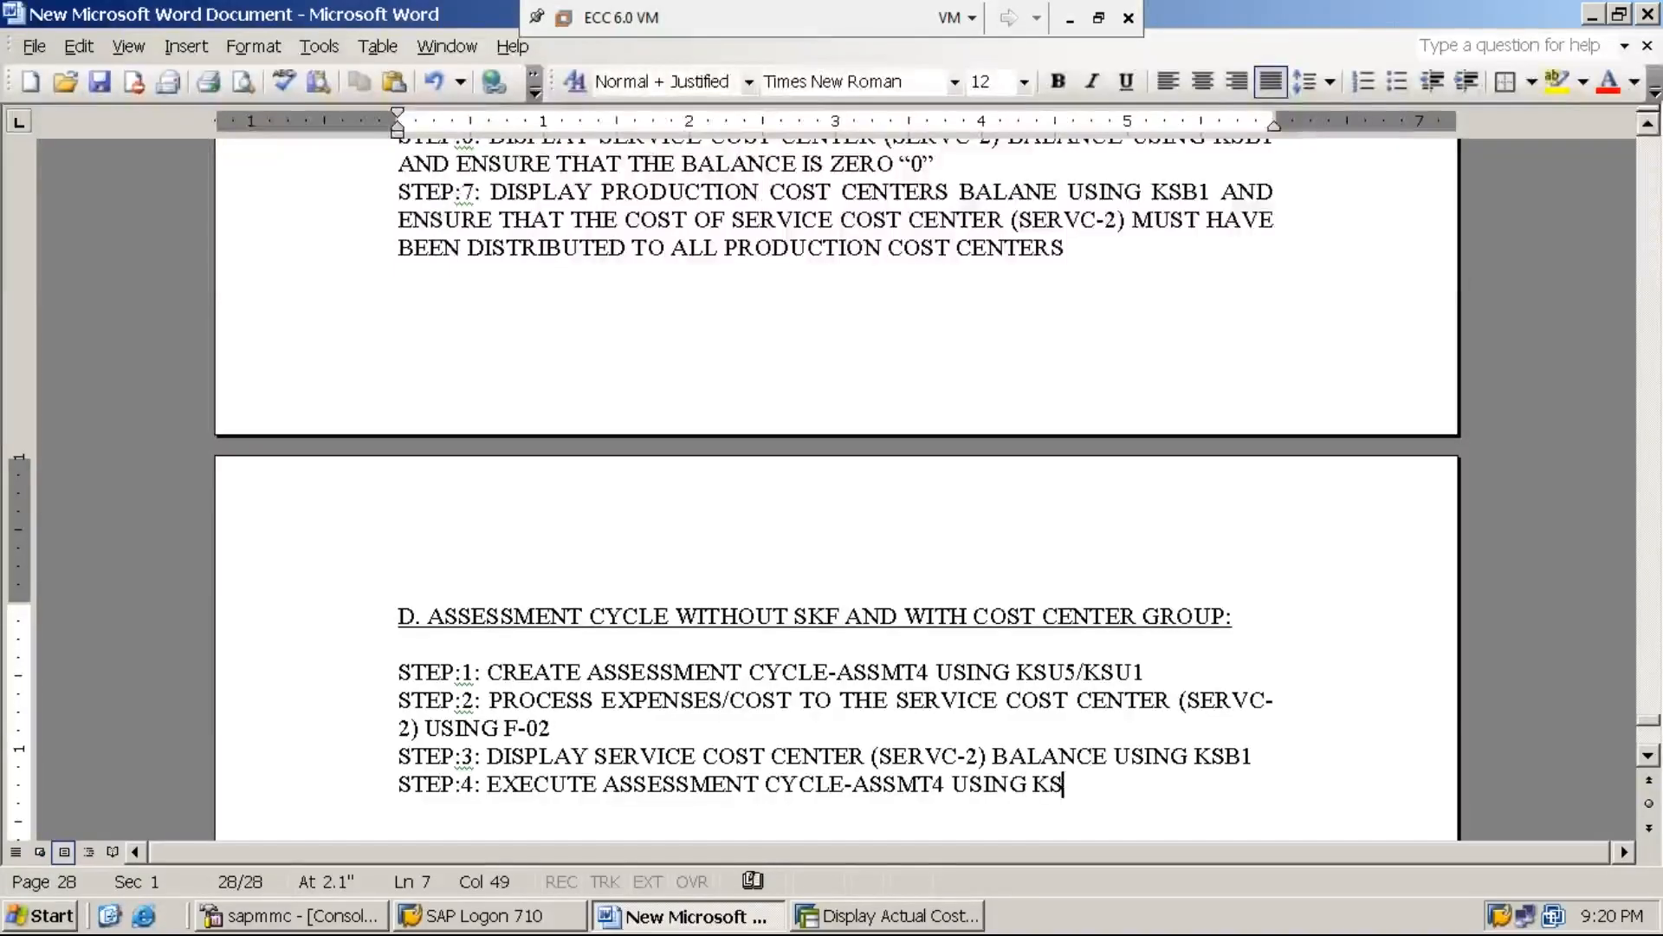
type("U5 INORDER")
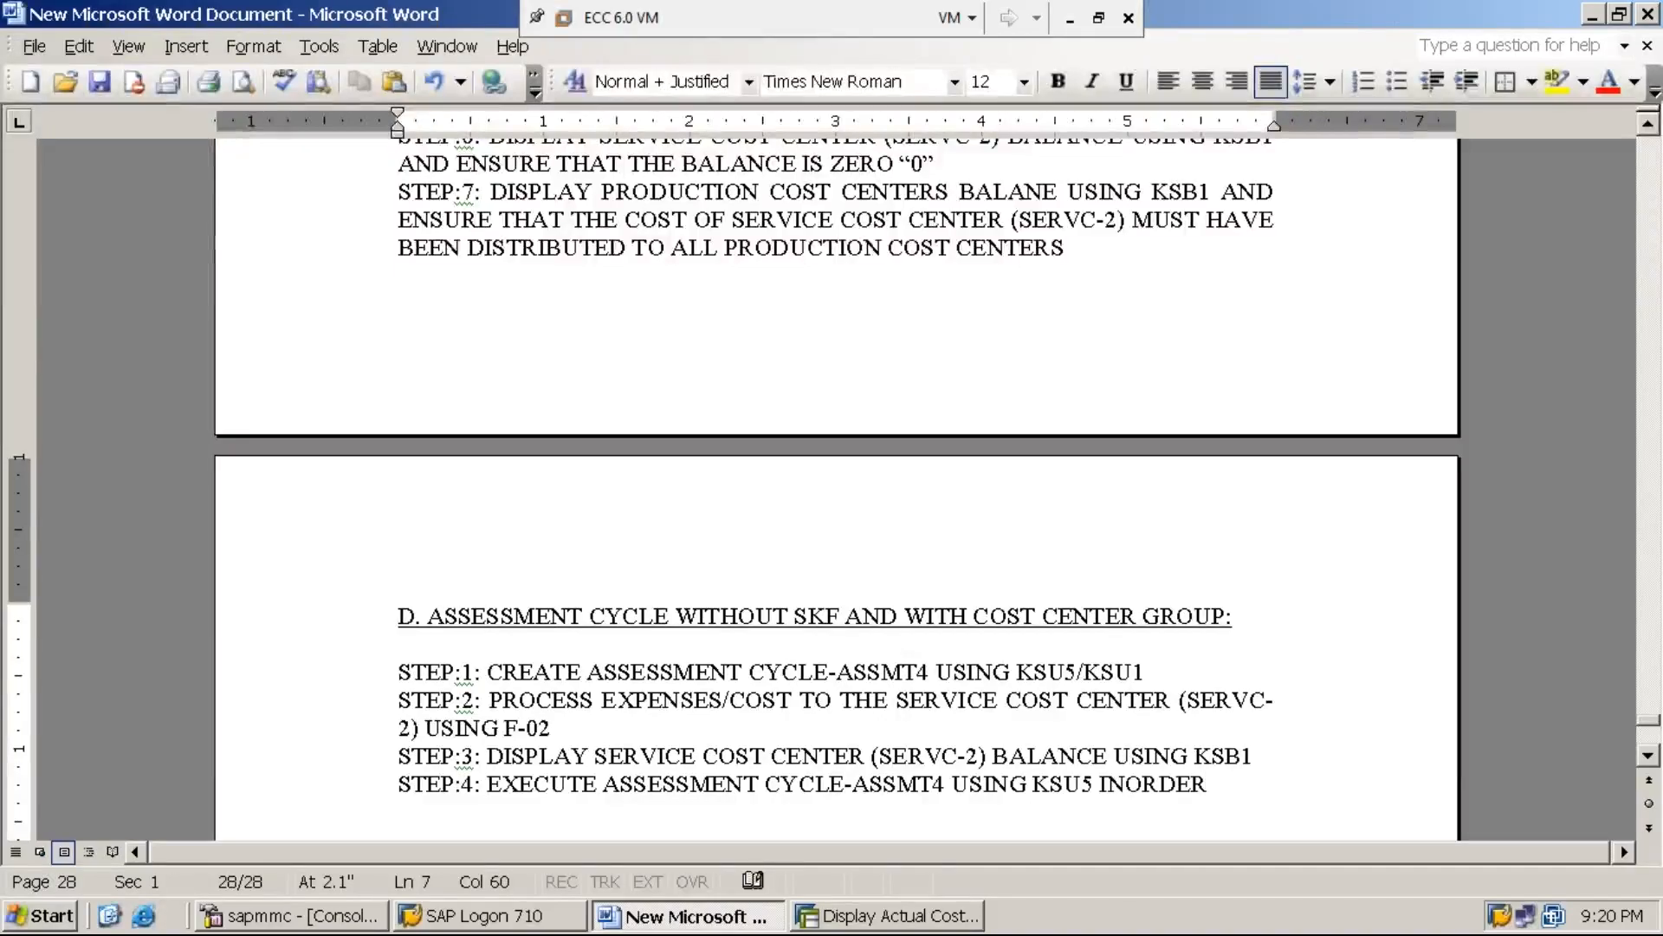
Copy "INORDER TO DISTRIBUTE THE COST OF SERVICE COST CENTER TO THE PRODUCTION CENTERS" from the ASSMT3 section's STEP:5 to the end of STEP:4
left_click(1648, 126)
scroll(1648, 126, "up", 4)
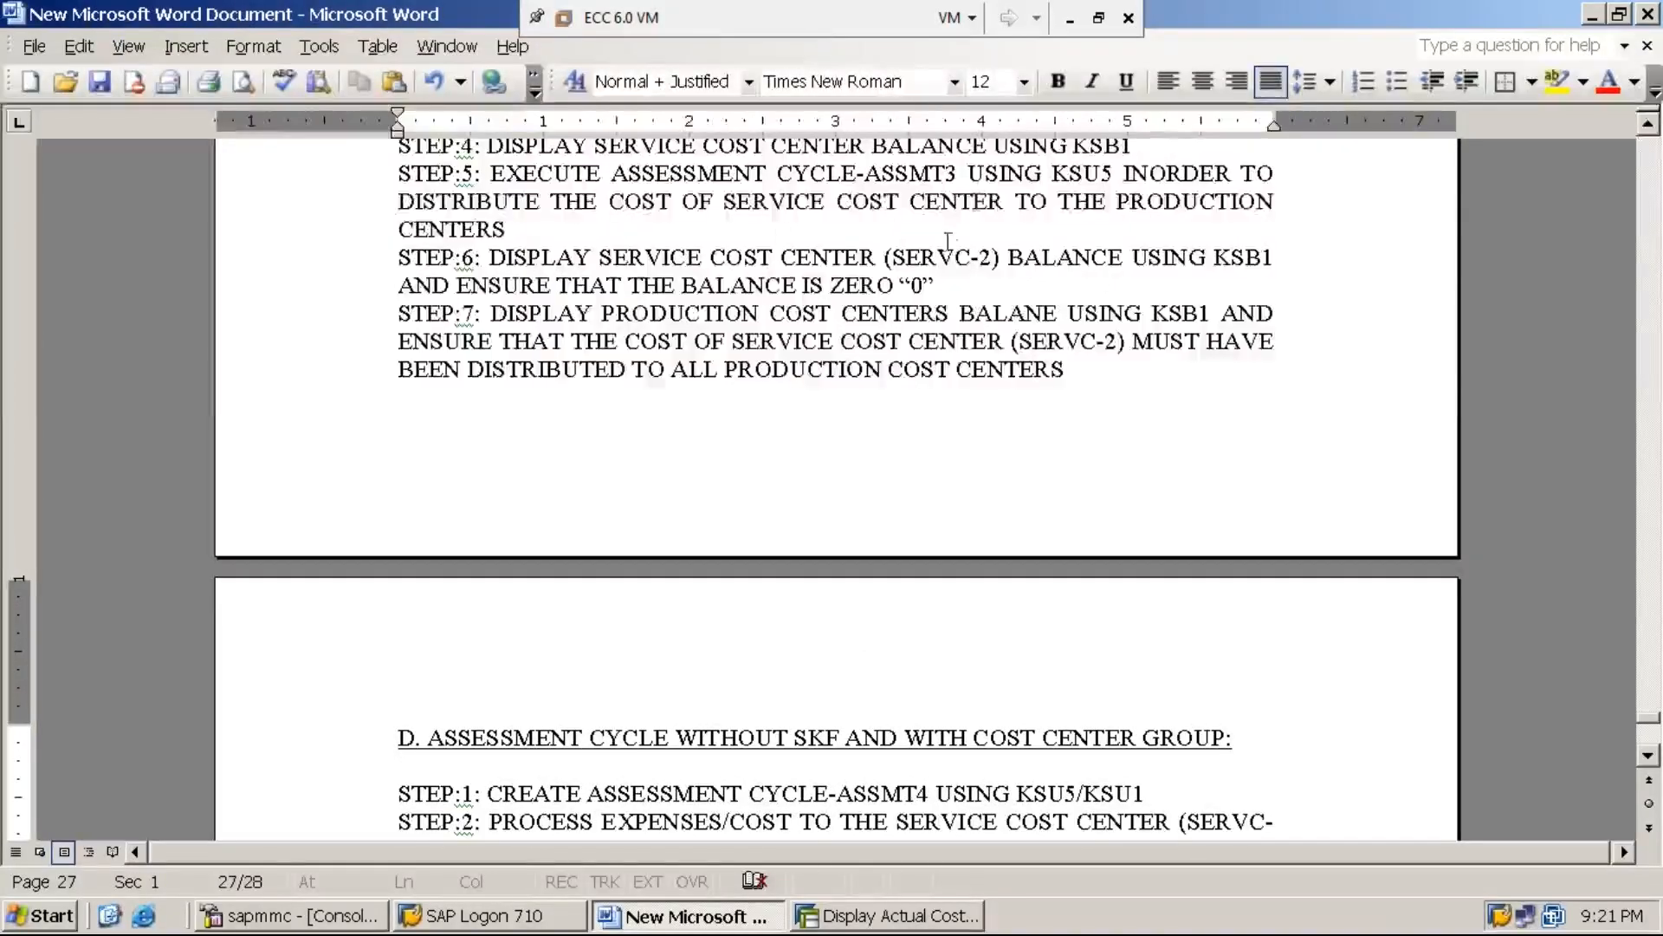
left_click_drag(1125, 173, 1279, 203)
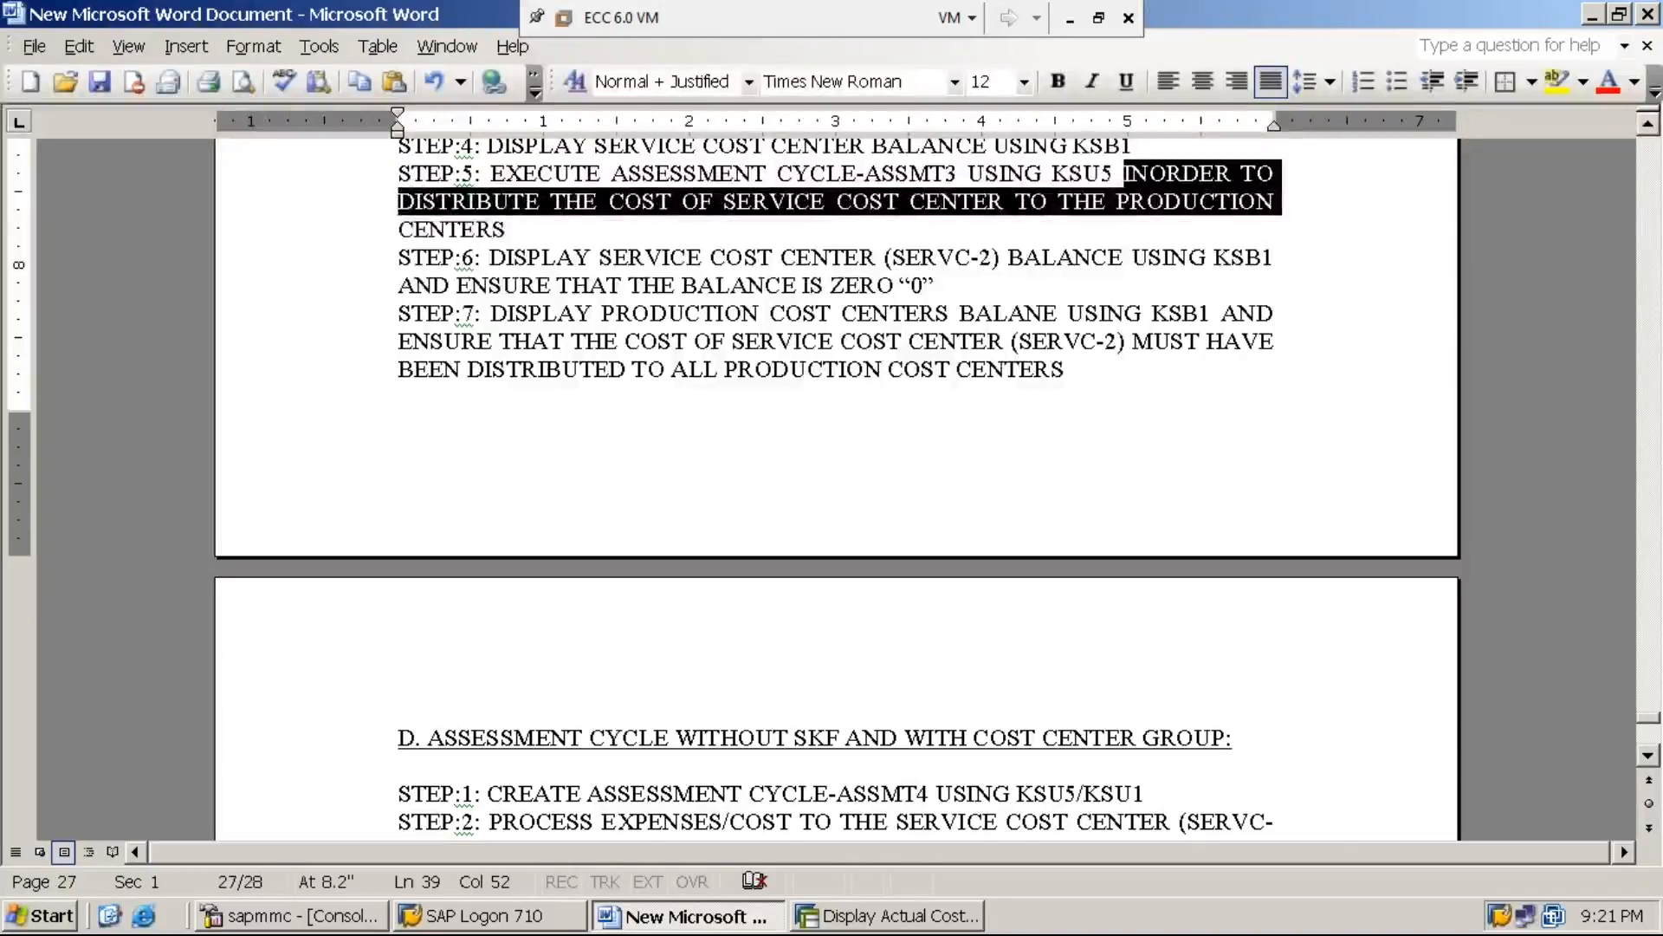
left_click_drag(1279, 202, 511, 229)
key("ctrl+c")
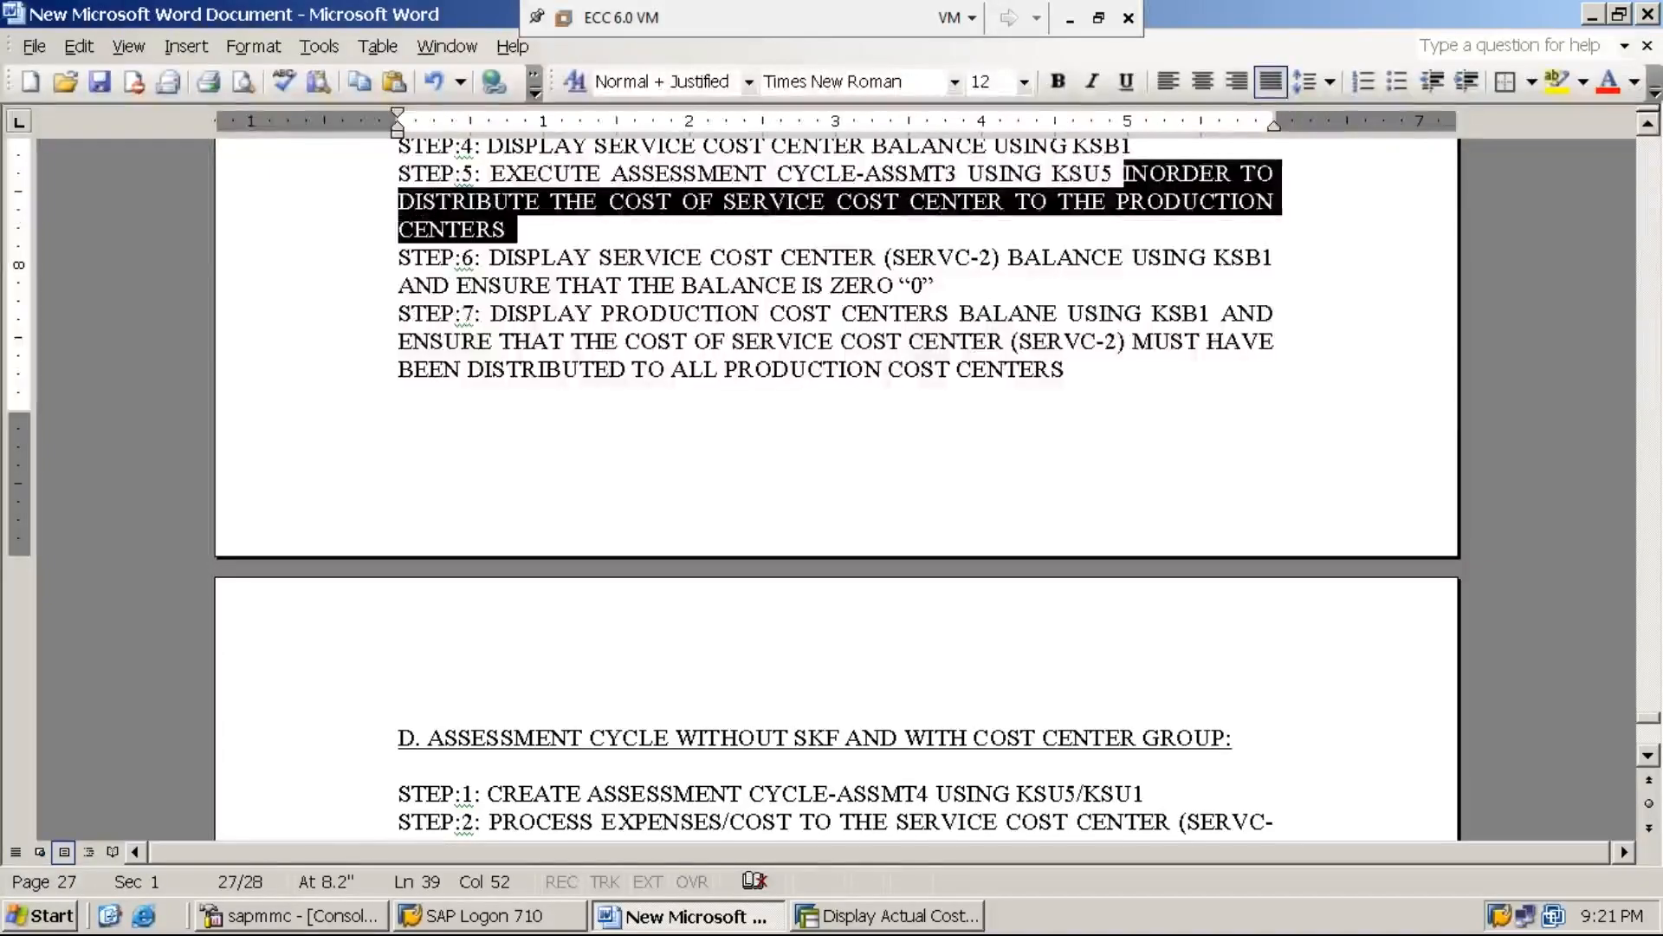
left_click(1649, 755)
scroll(1649, 763, "down", 3)
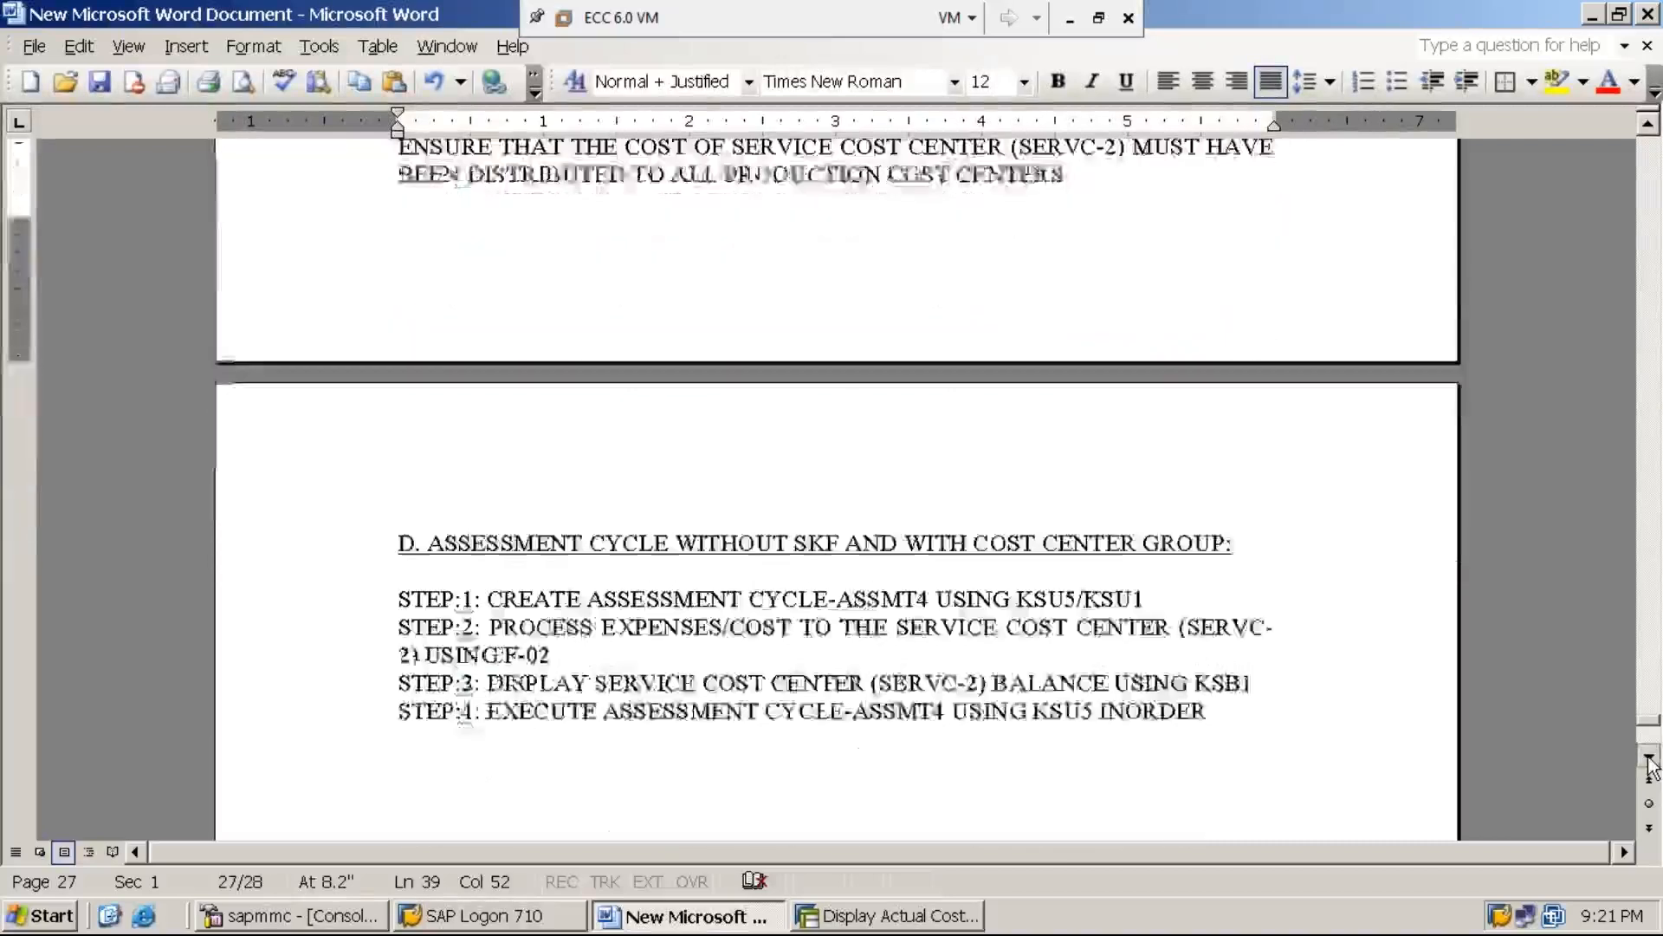
left_click(1211, 638)
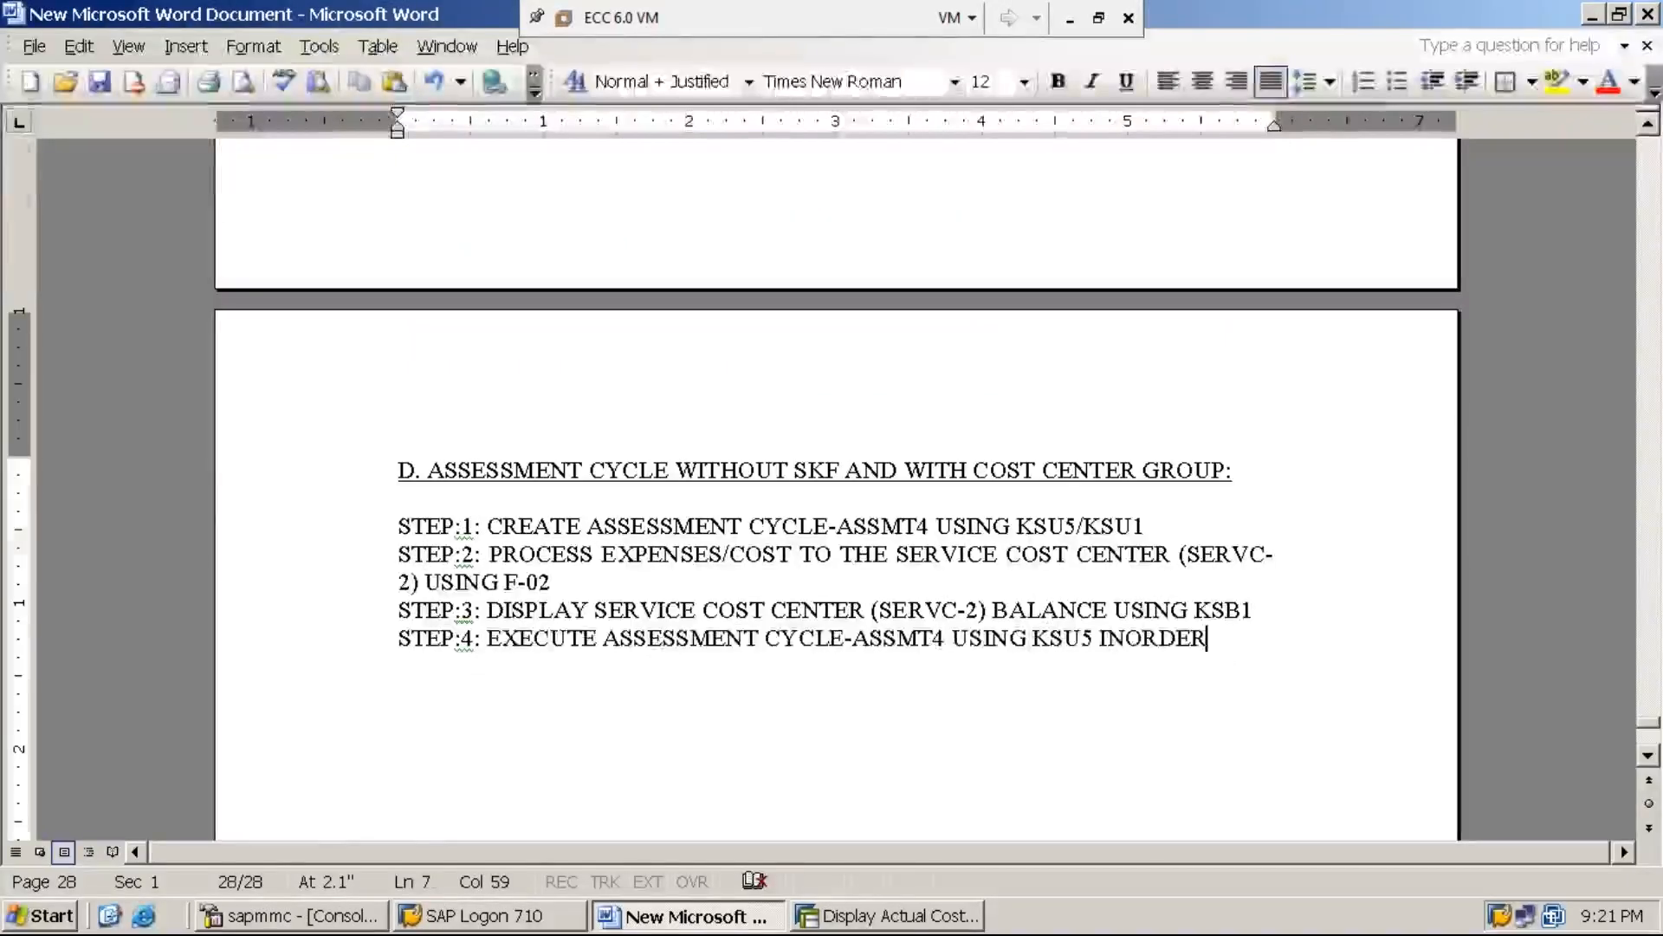
key("ctrl+v")
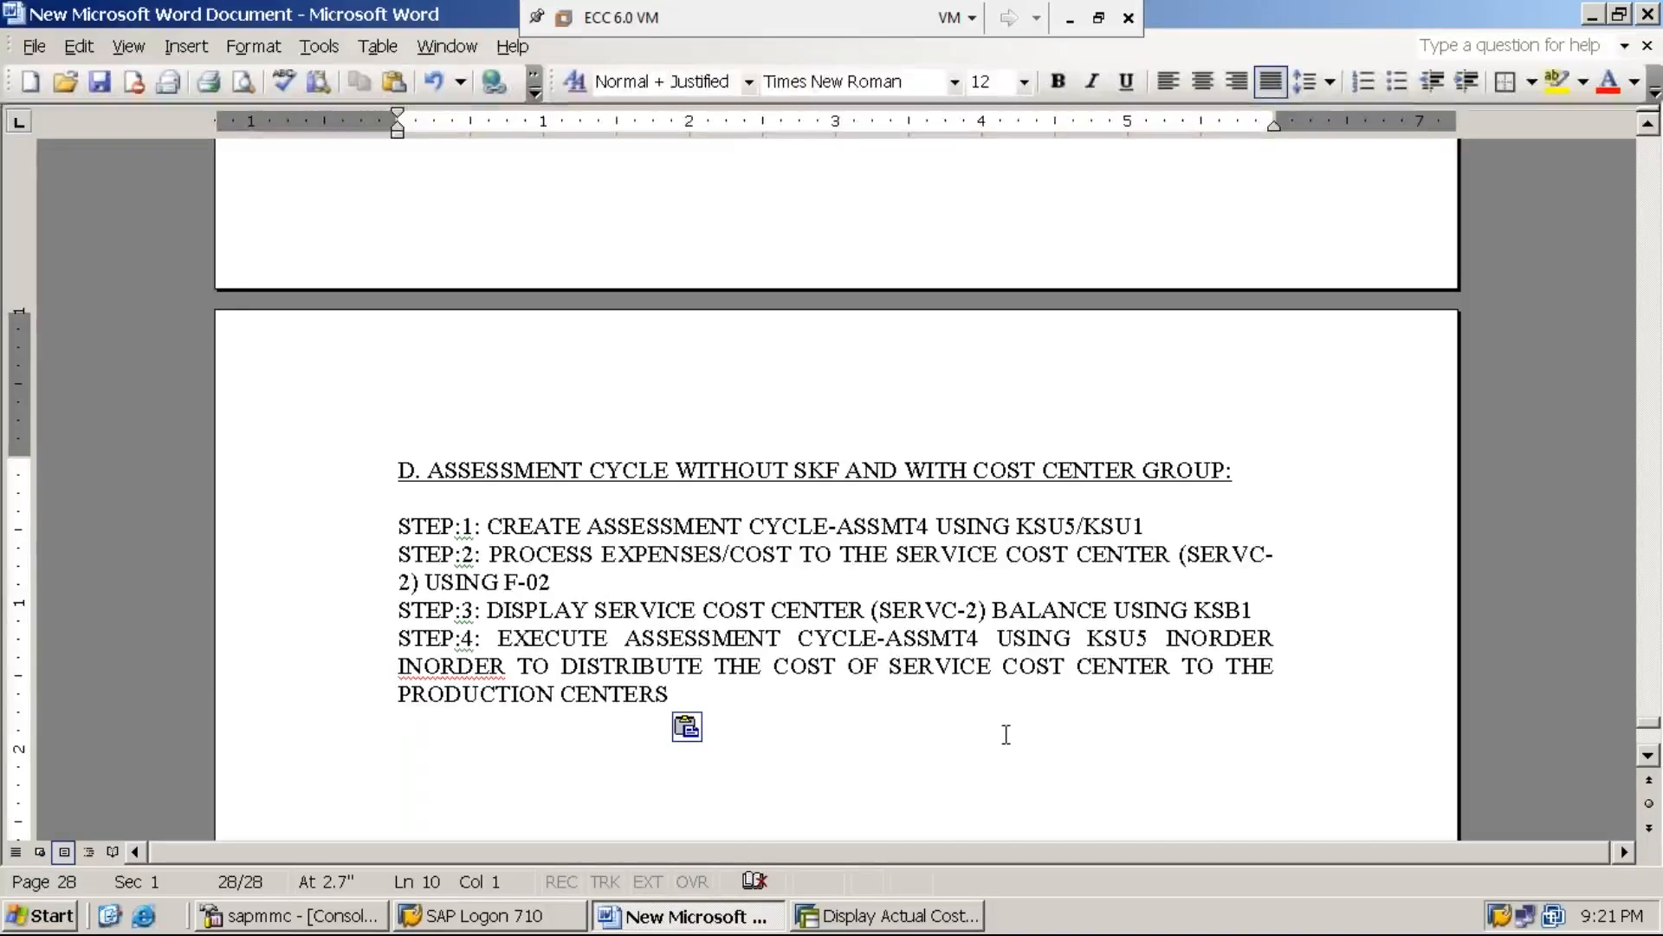
Delete the duplicate word "INORDER" from the STEP:4 line
left_click(1165, 638)
key("Delete")
key("Delete")
key("Delete")
key("Delete")
key("Delete")
key("Delete")
key("Delete")
key("Delete")
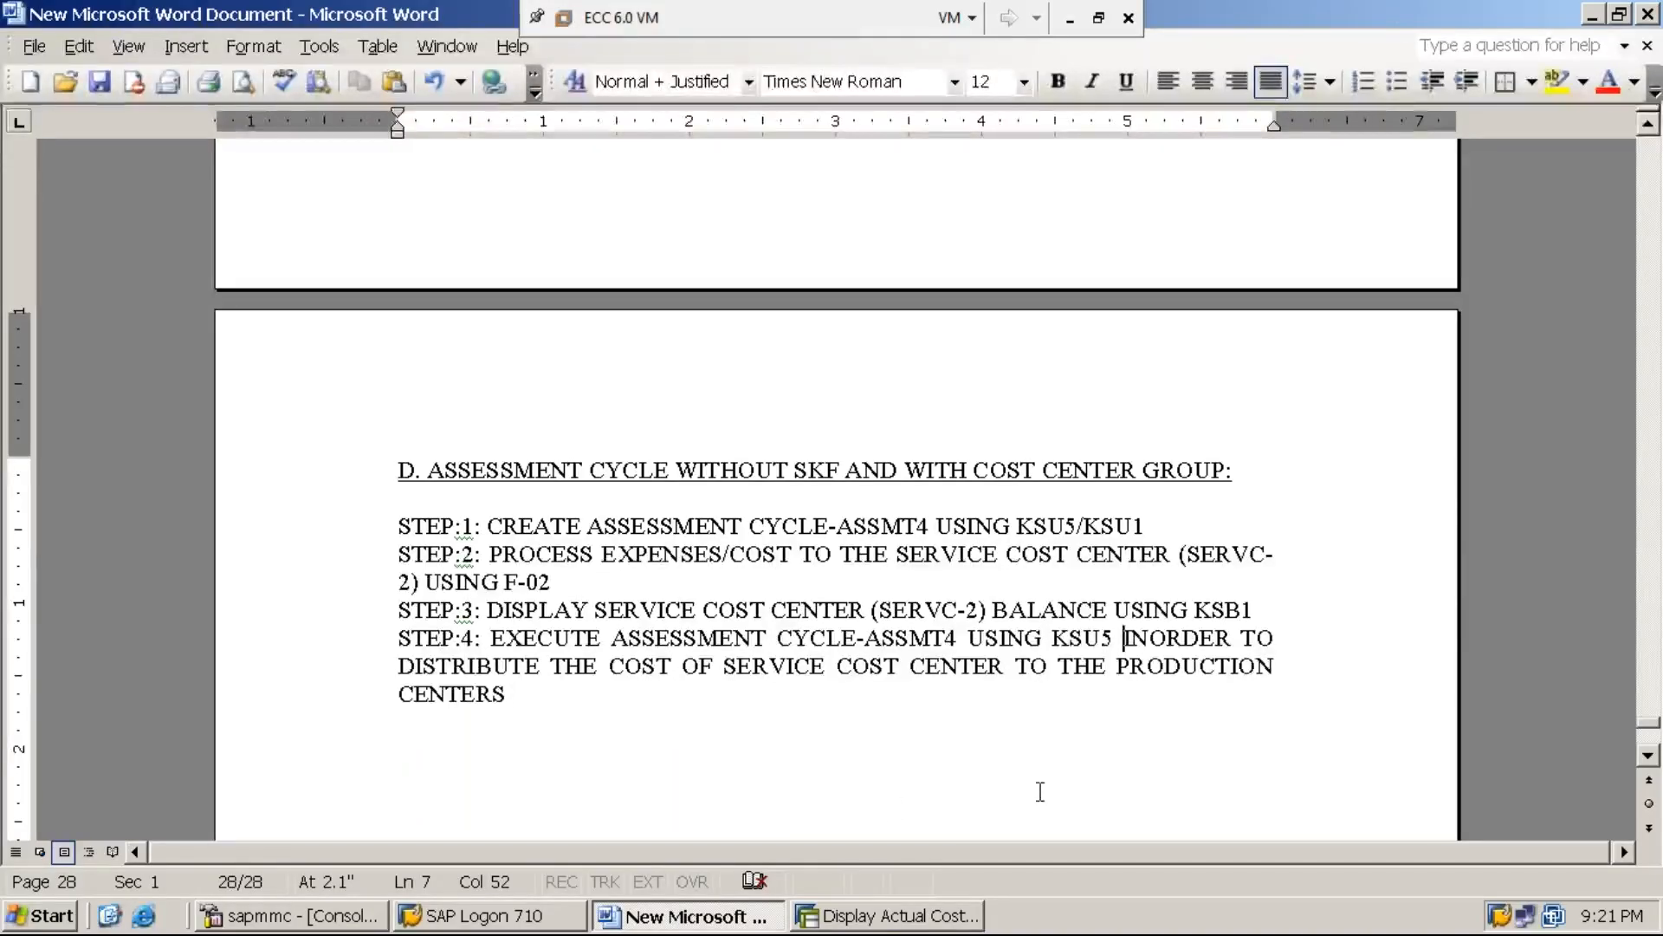
Switch to SAP, leave the cost line item report and open transaction KSU5
left_click(908, 928)
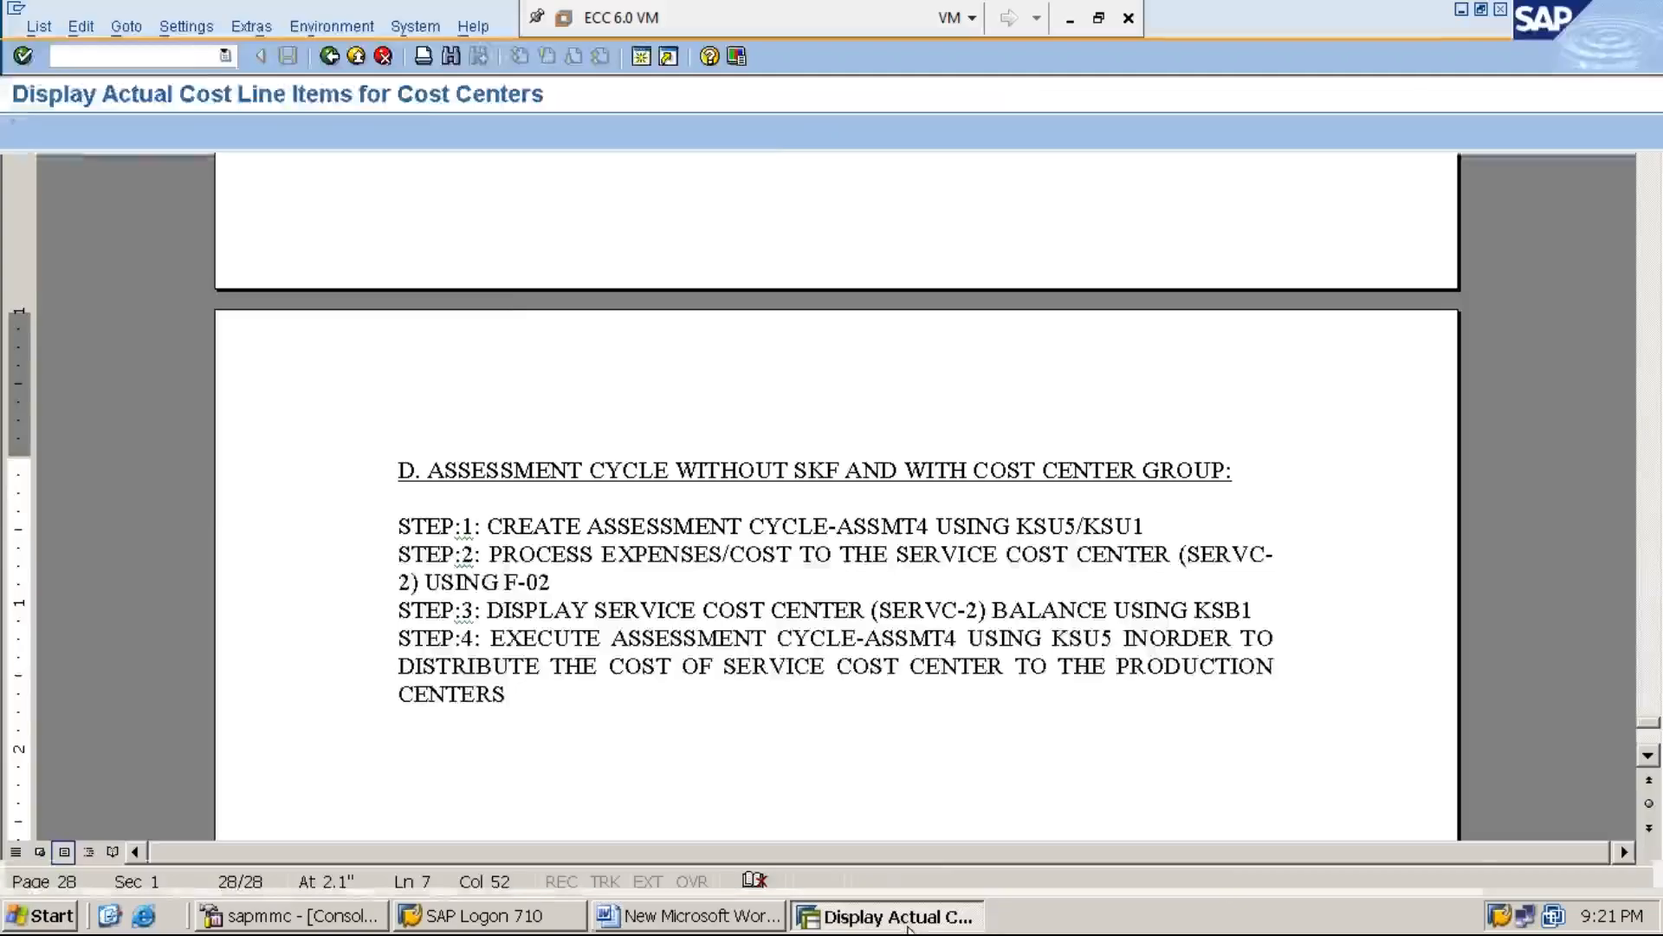
left_click(192, 56)
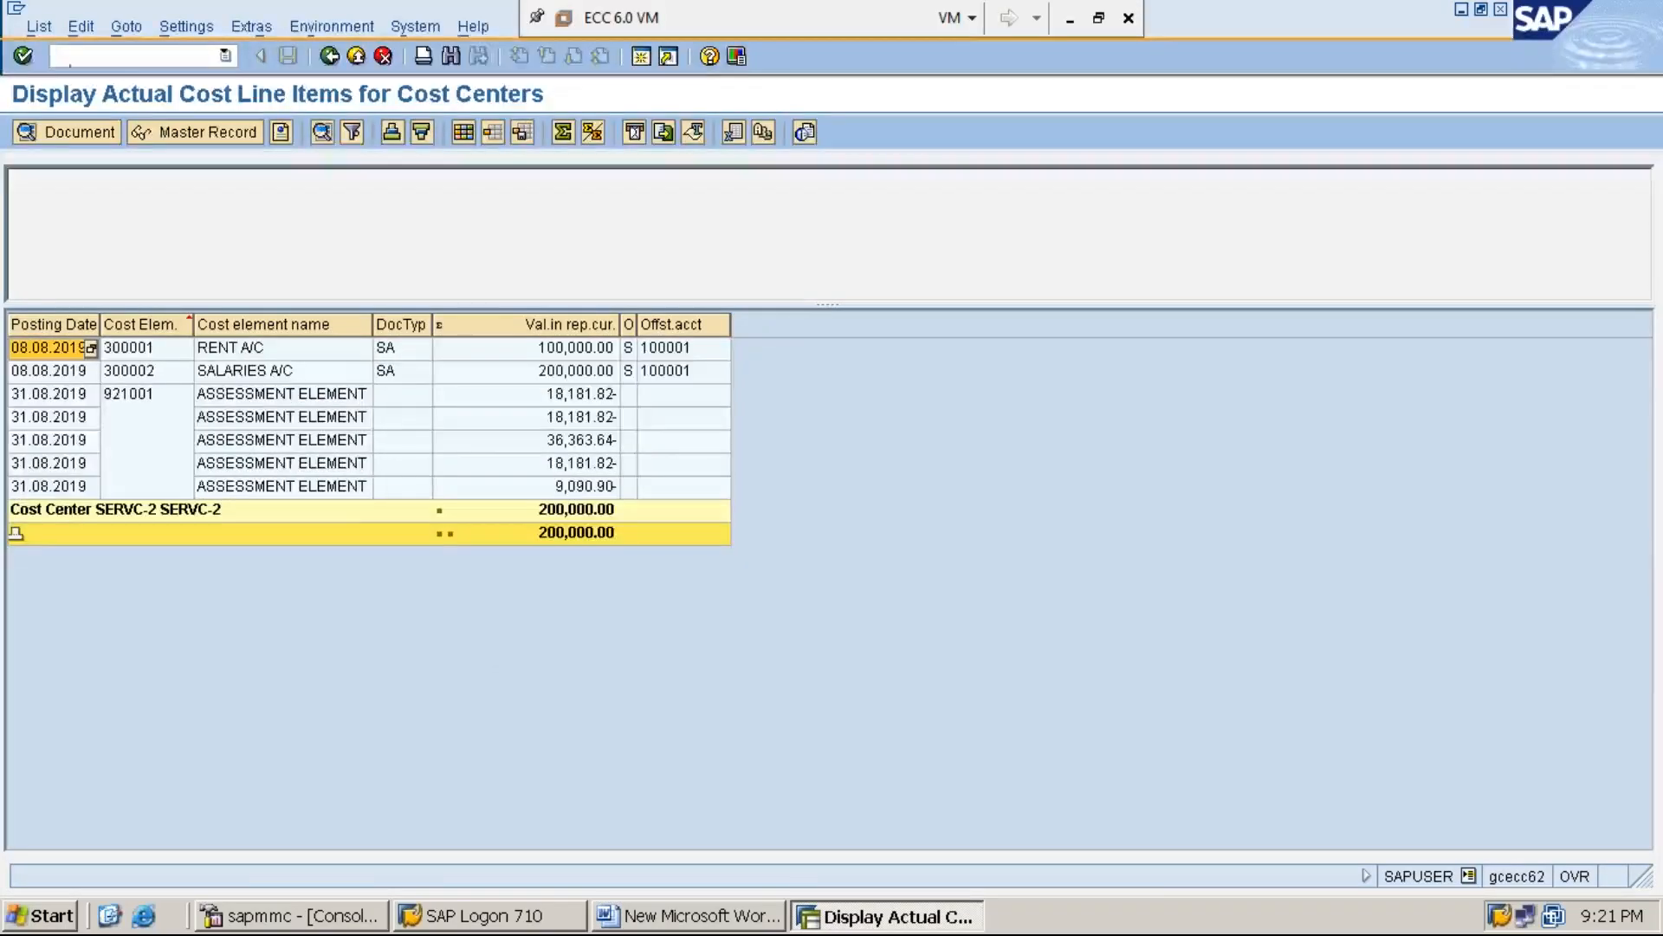
key("shift+F3")
type("KSU5")
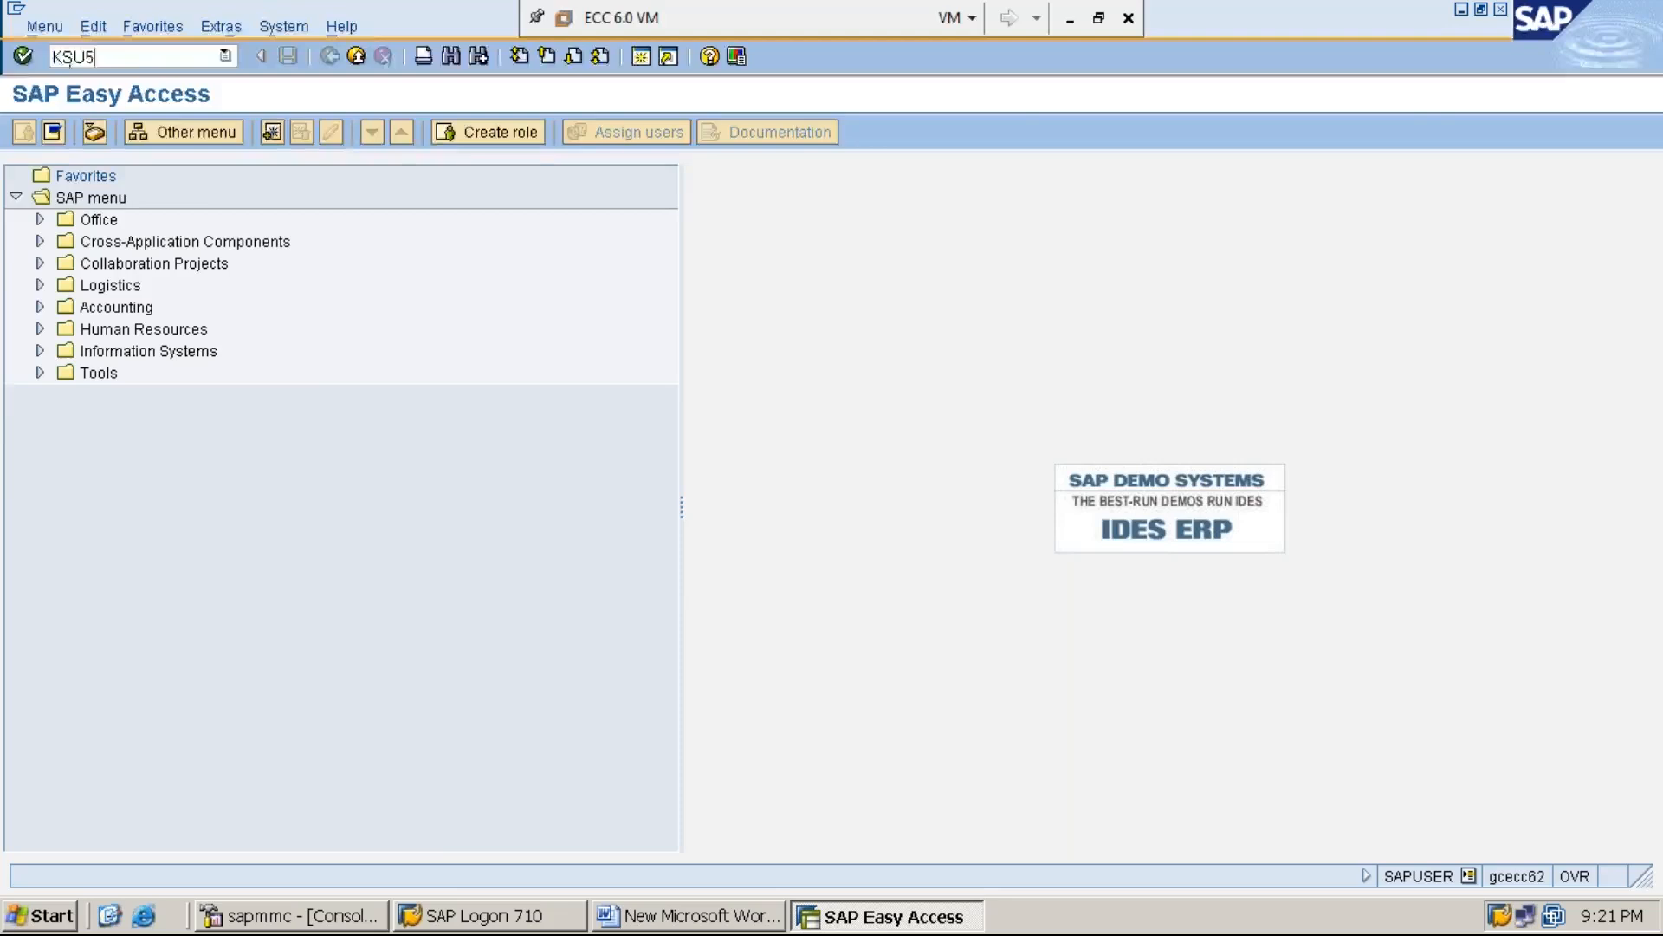
key("Return")
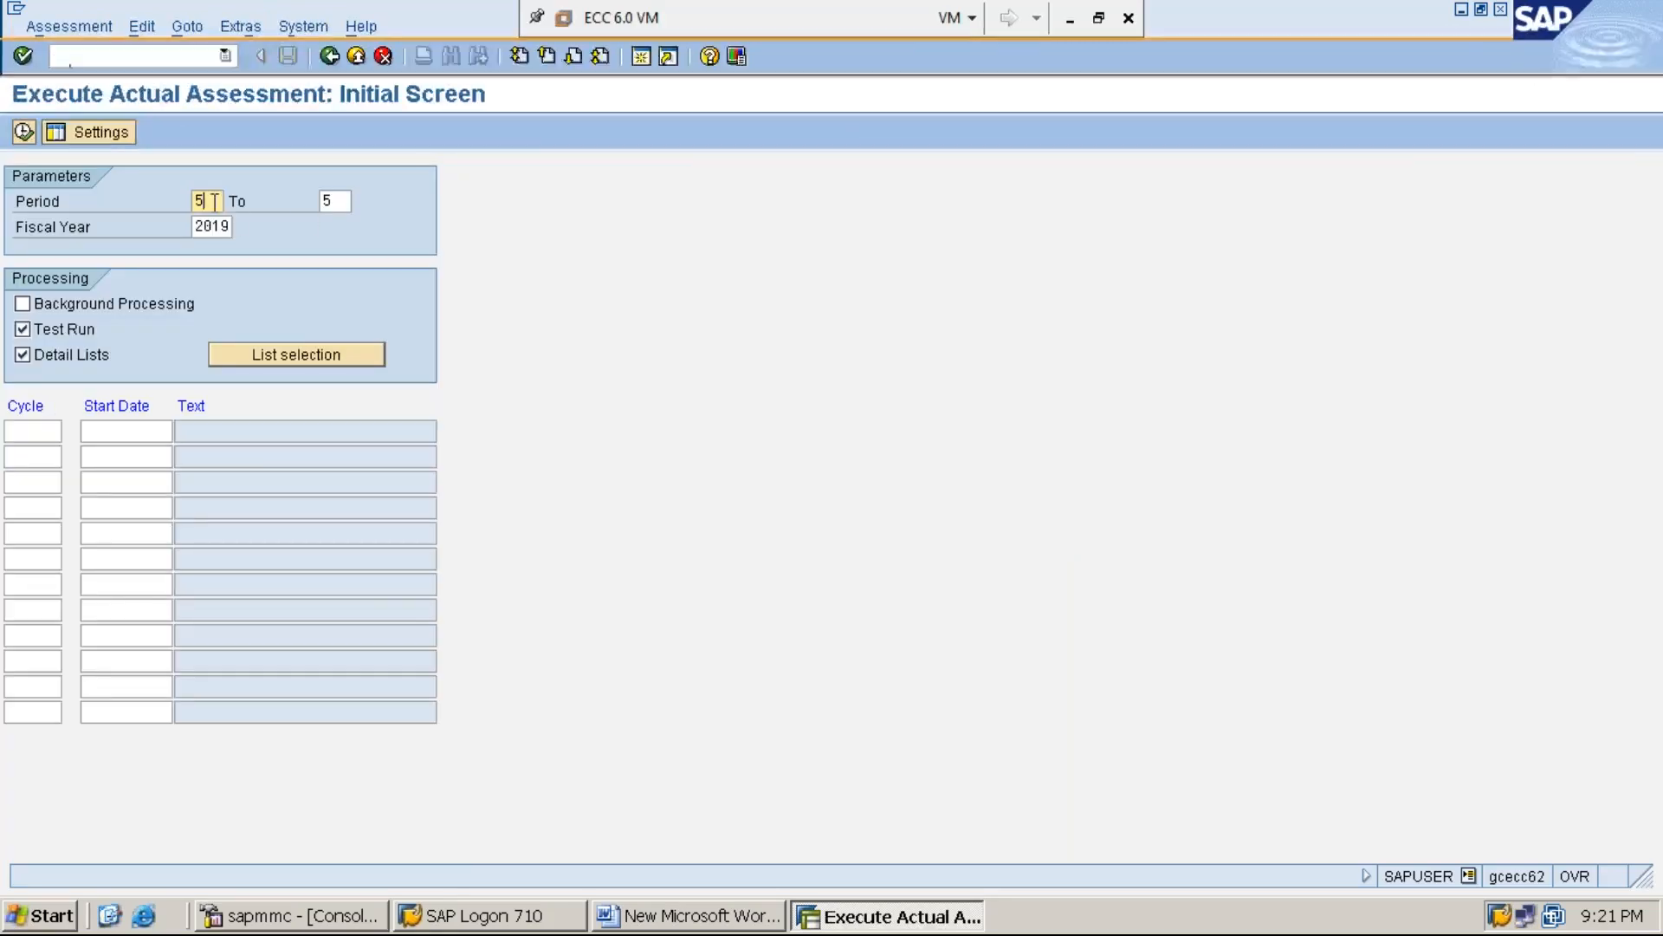
Review the period and fiscal year, and select cycle ASSMT4 from the list of available cycles for the actual assessment
left_click(329, 201)
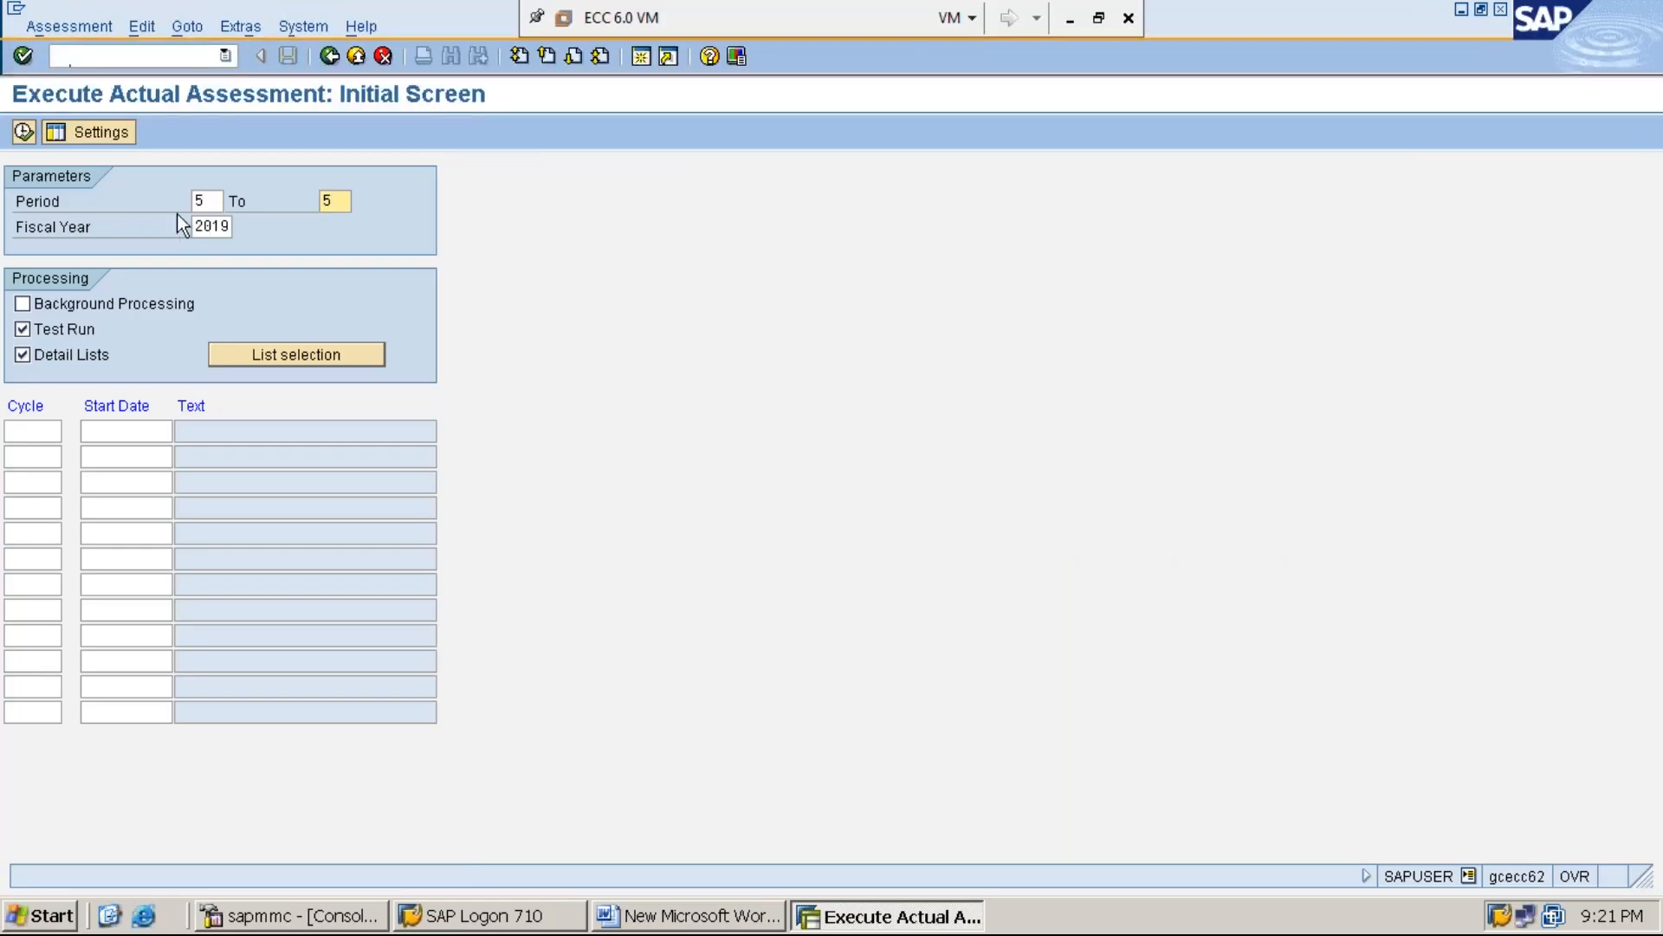
left_click(207, 201)
left_click(346, 202)
left_click(215, 227)
left_click(41, 437)
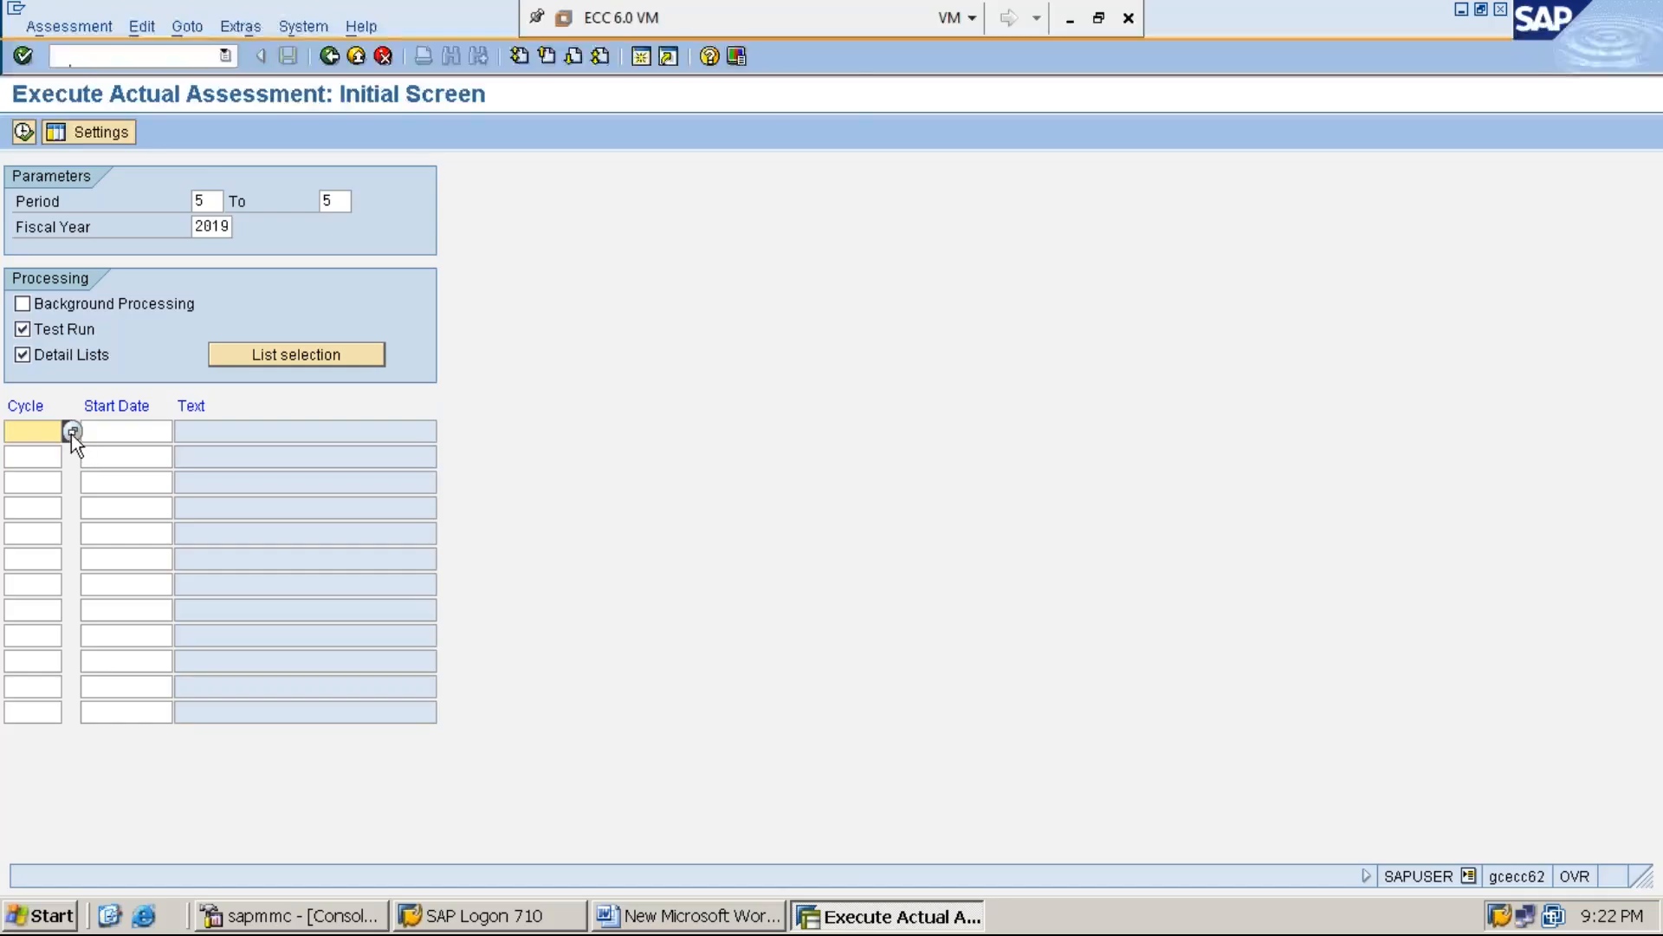
left_click(71, 434)
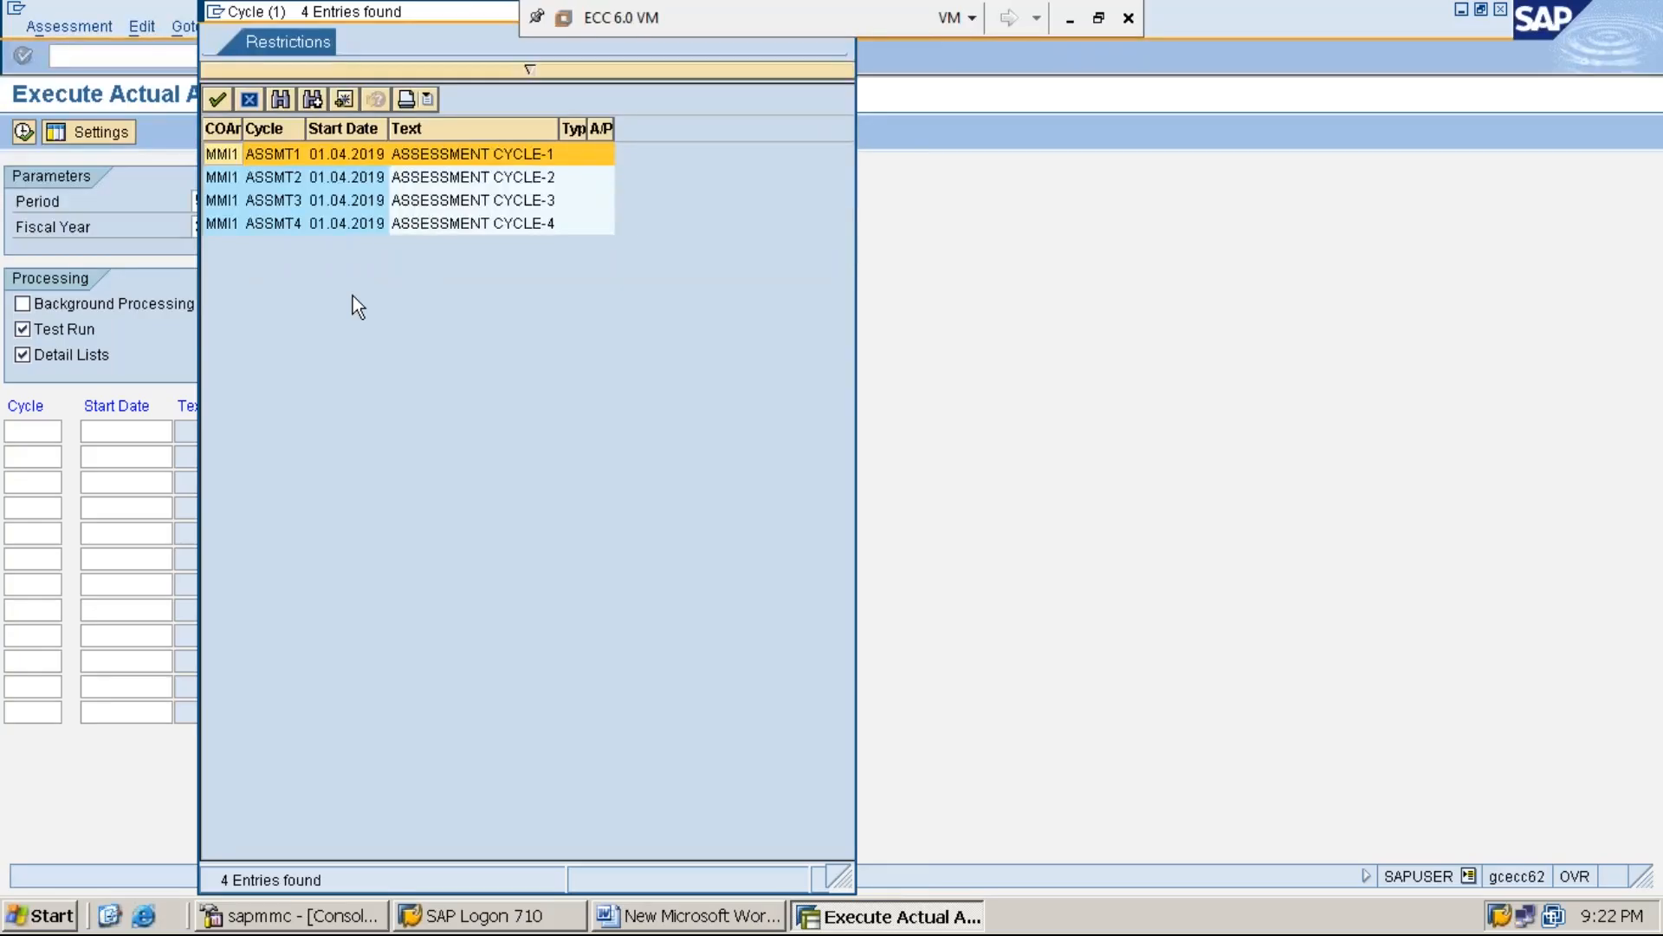
double_click(461, 227)
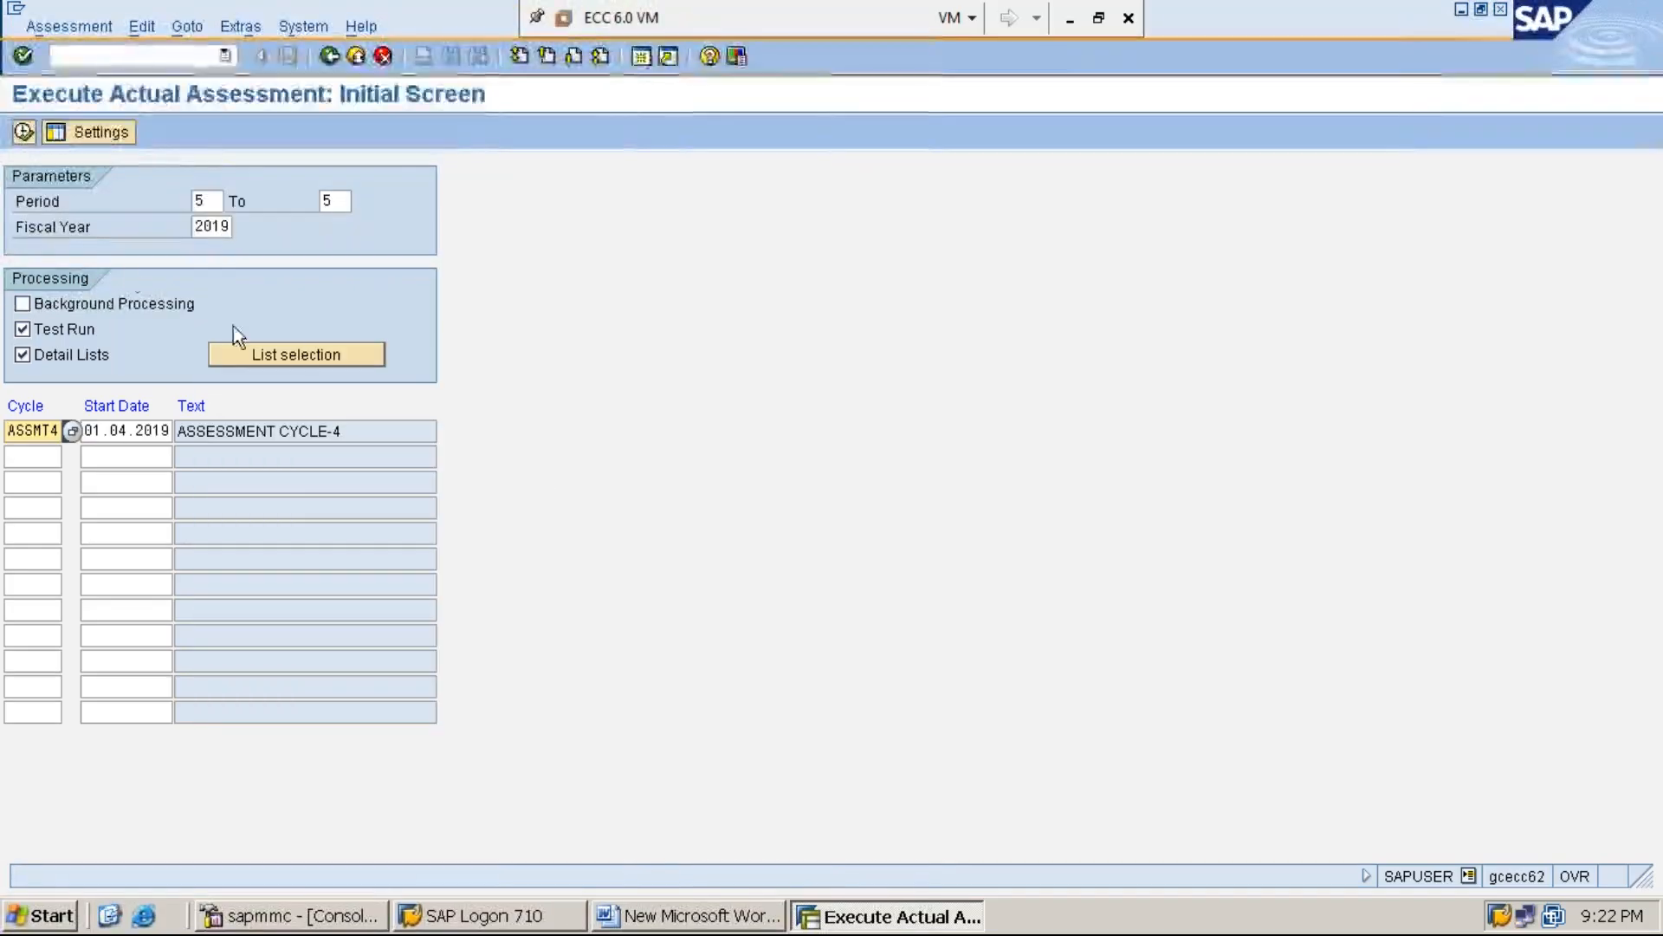
Execute cycle ASSMT4 as a test run, check its processing status and leave the basic list
left_click(23, 133)
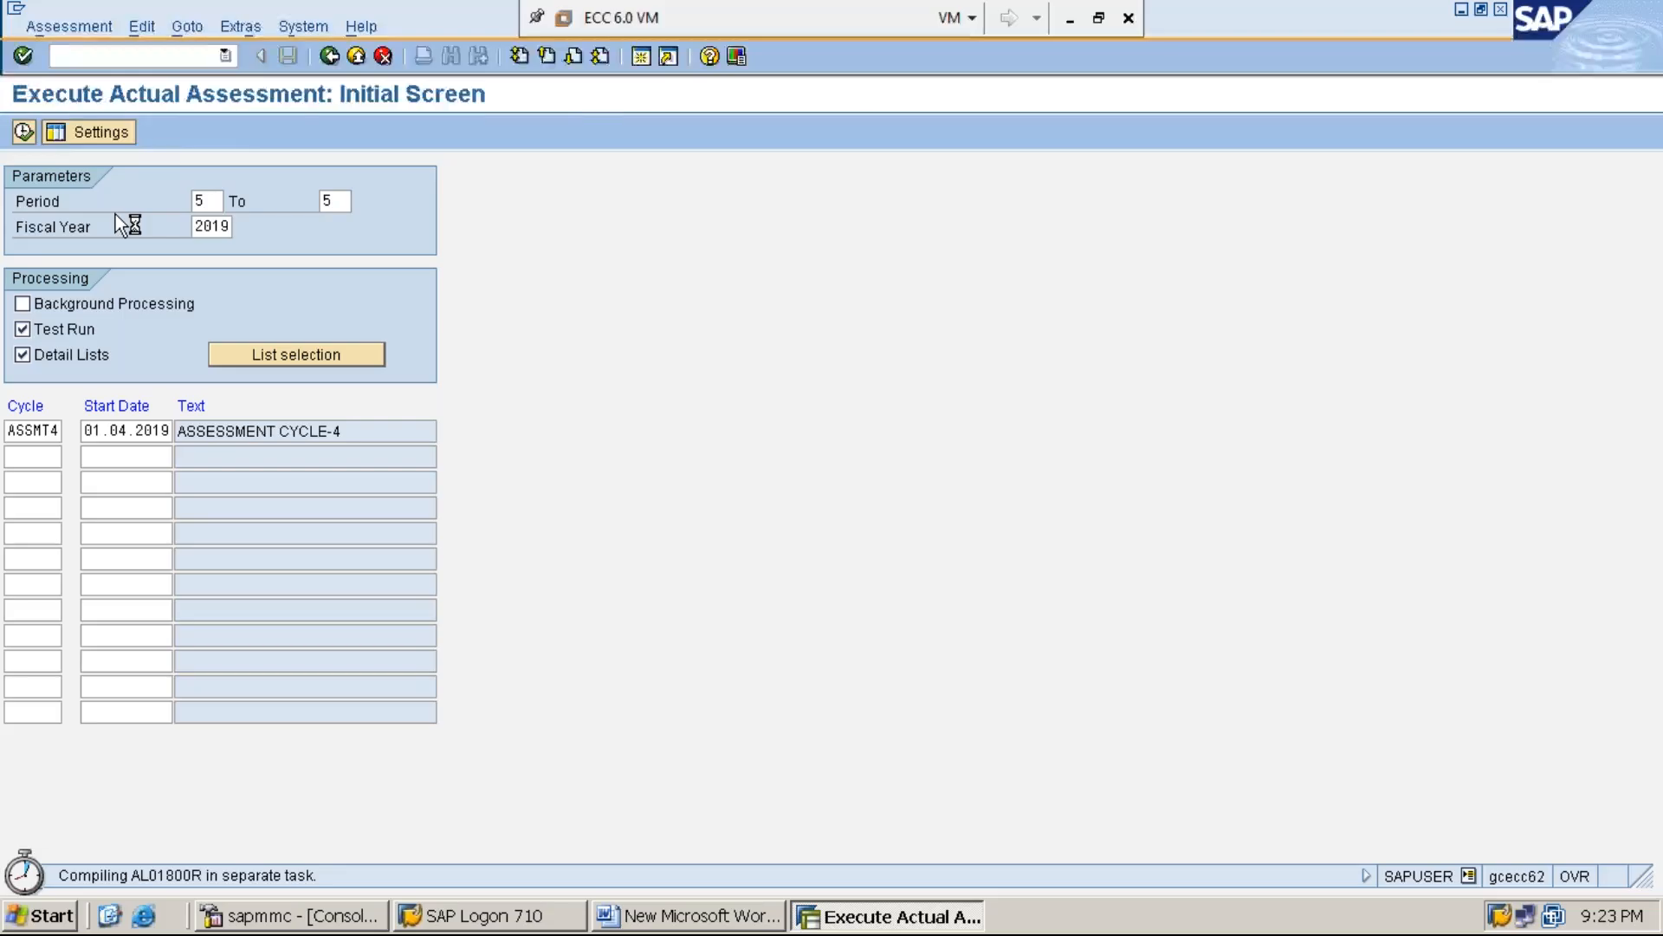
left_click(215, 253)
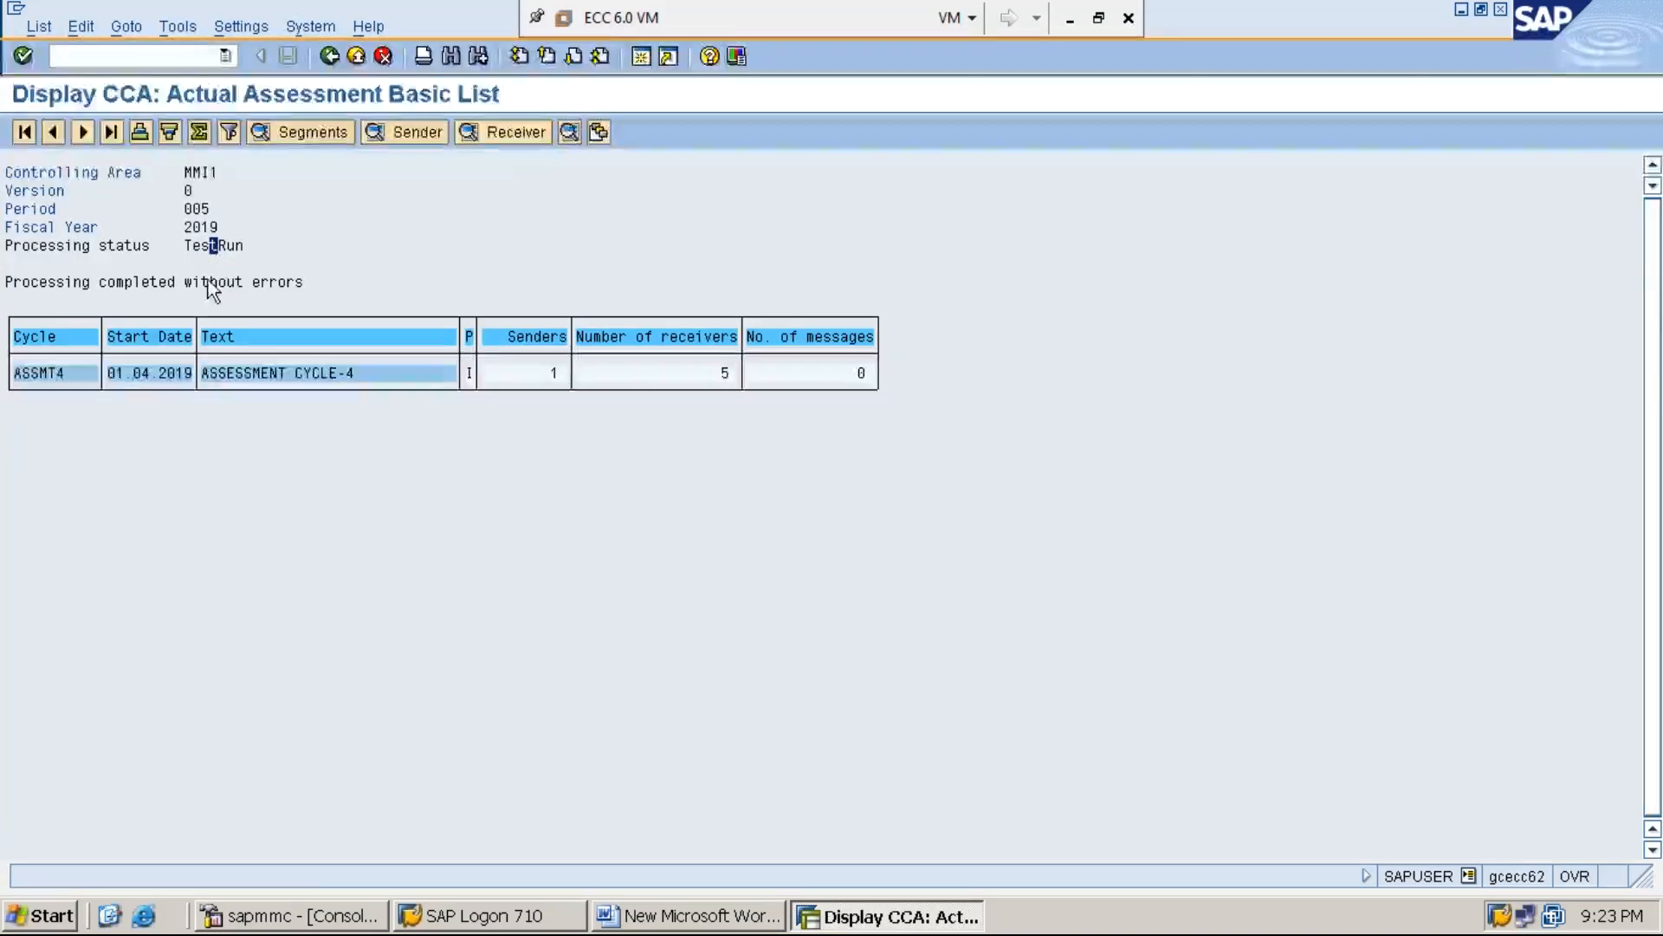
left_click(222, 283)
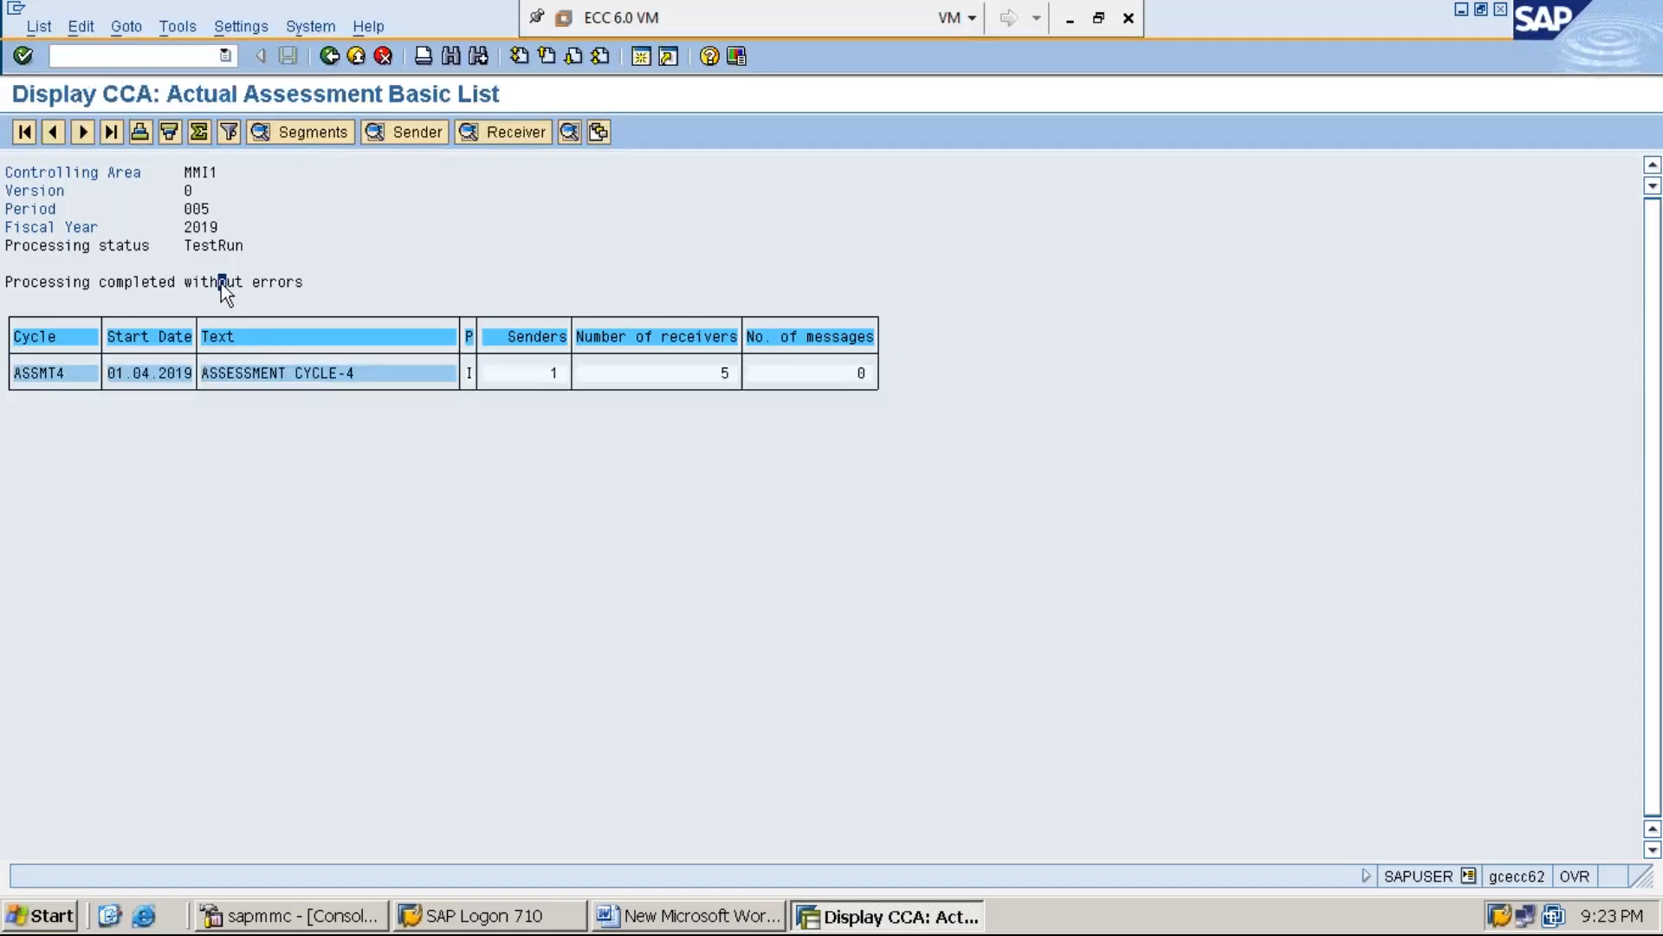
left_click(331, 59)
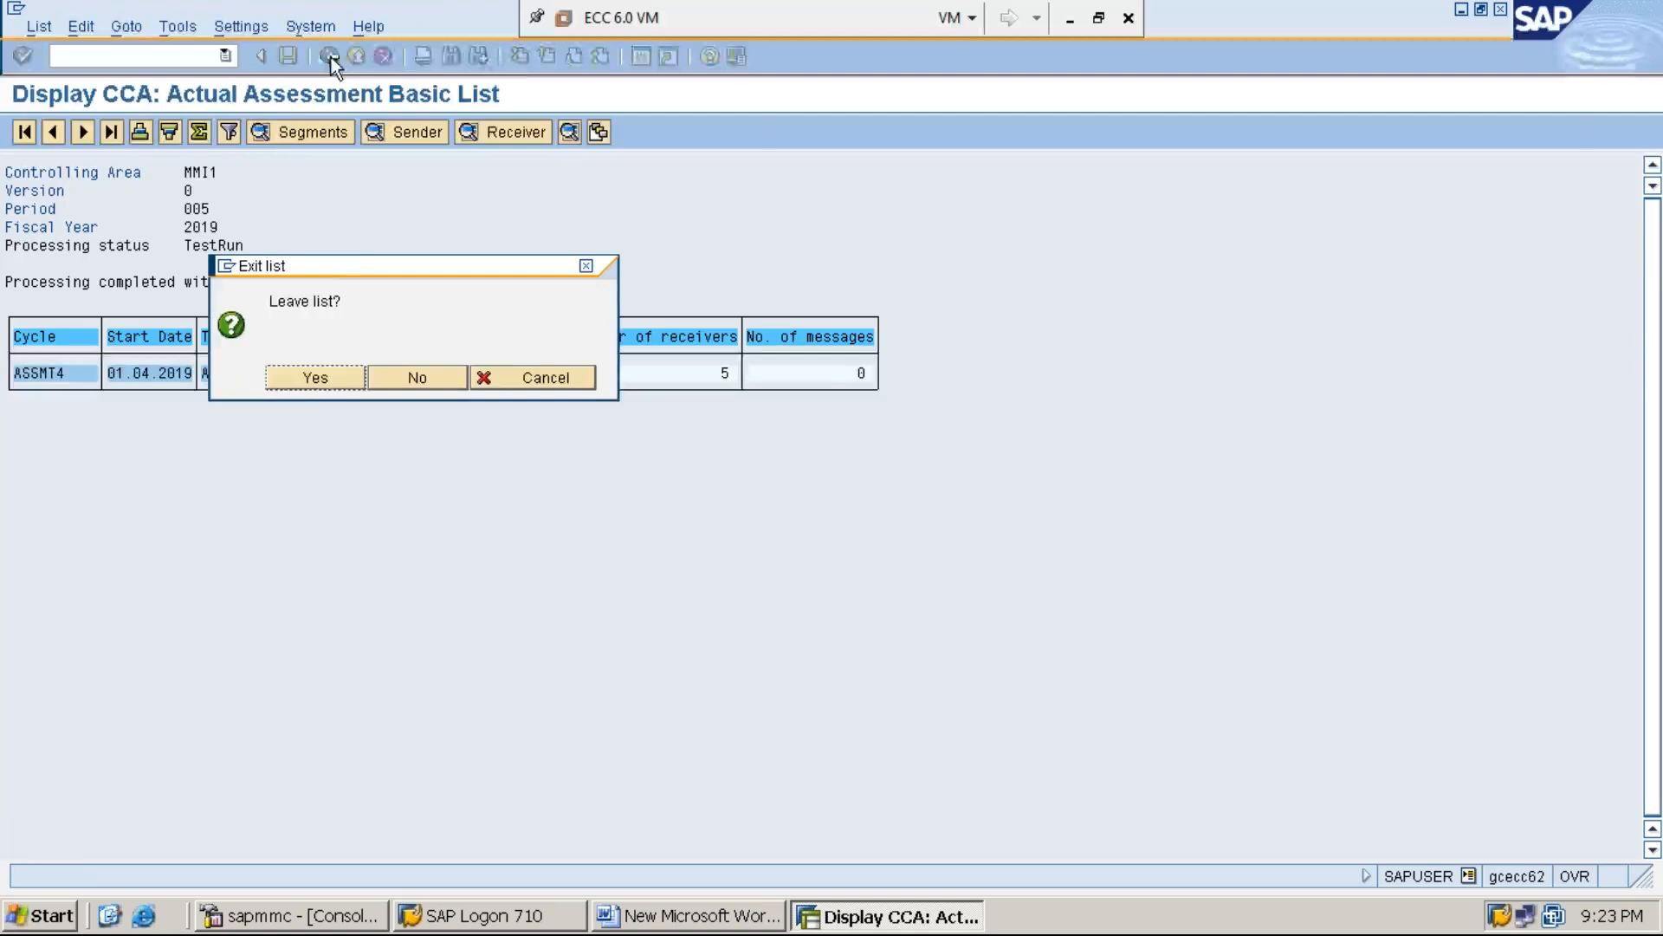
left_click(331, 378)
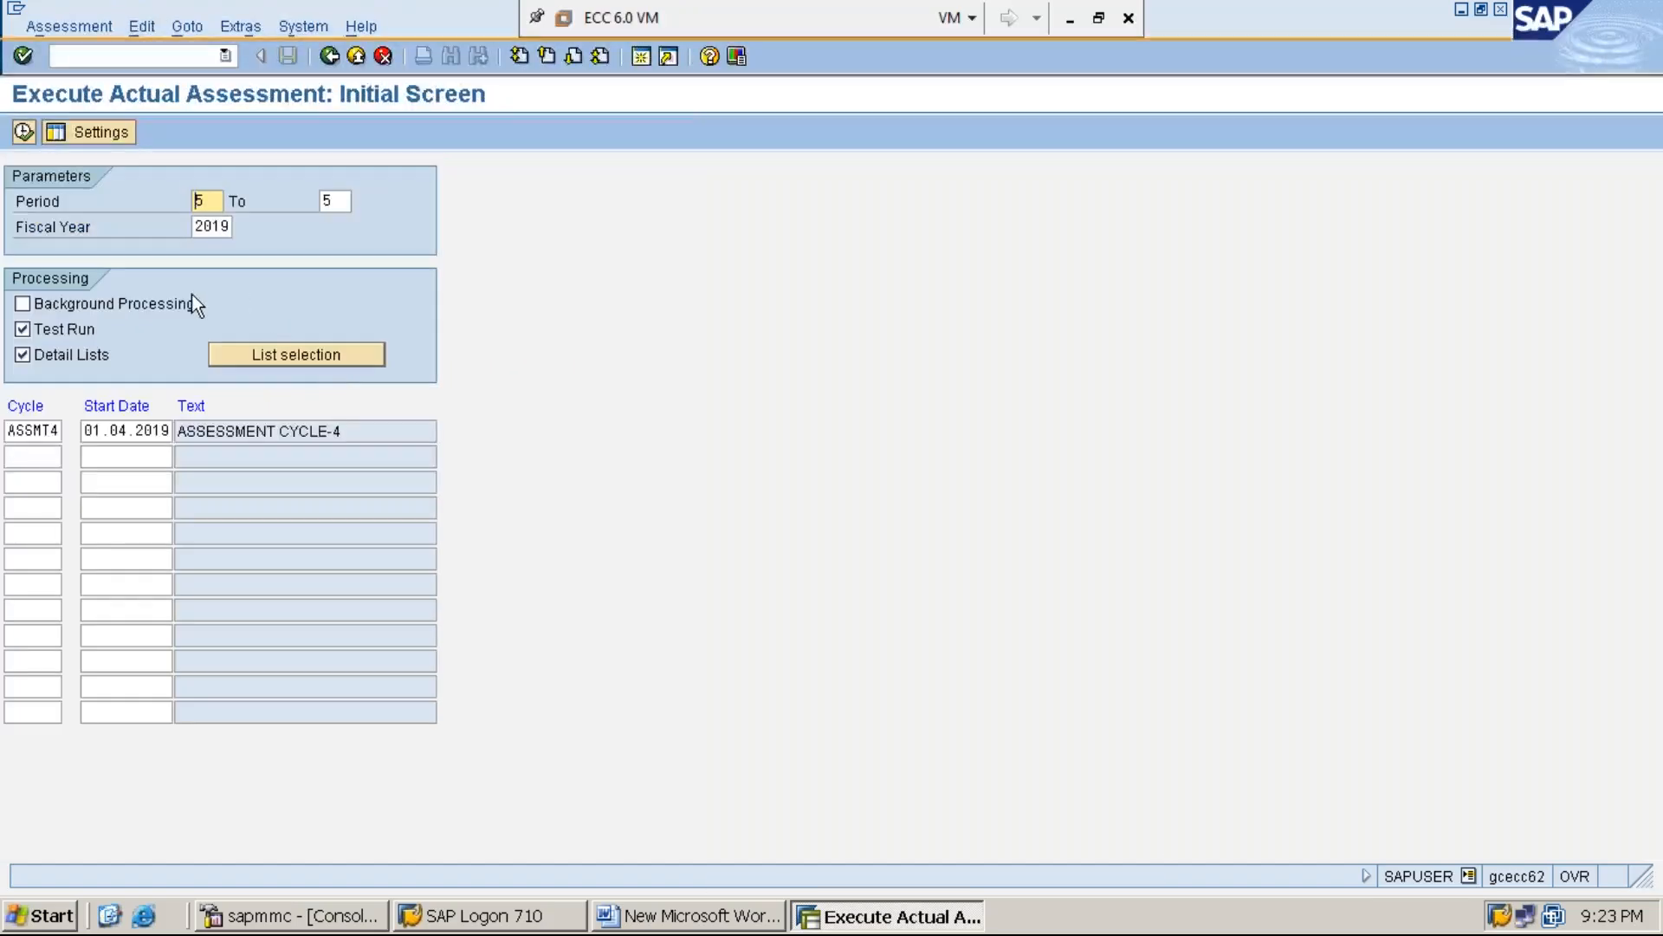
Turn off Test Run, execute cycle ASSMT4 and display the assessment receiver list
left_click(38, 330)
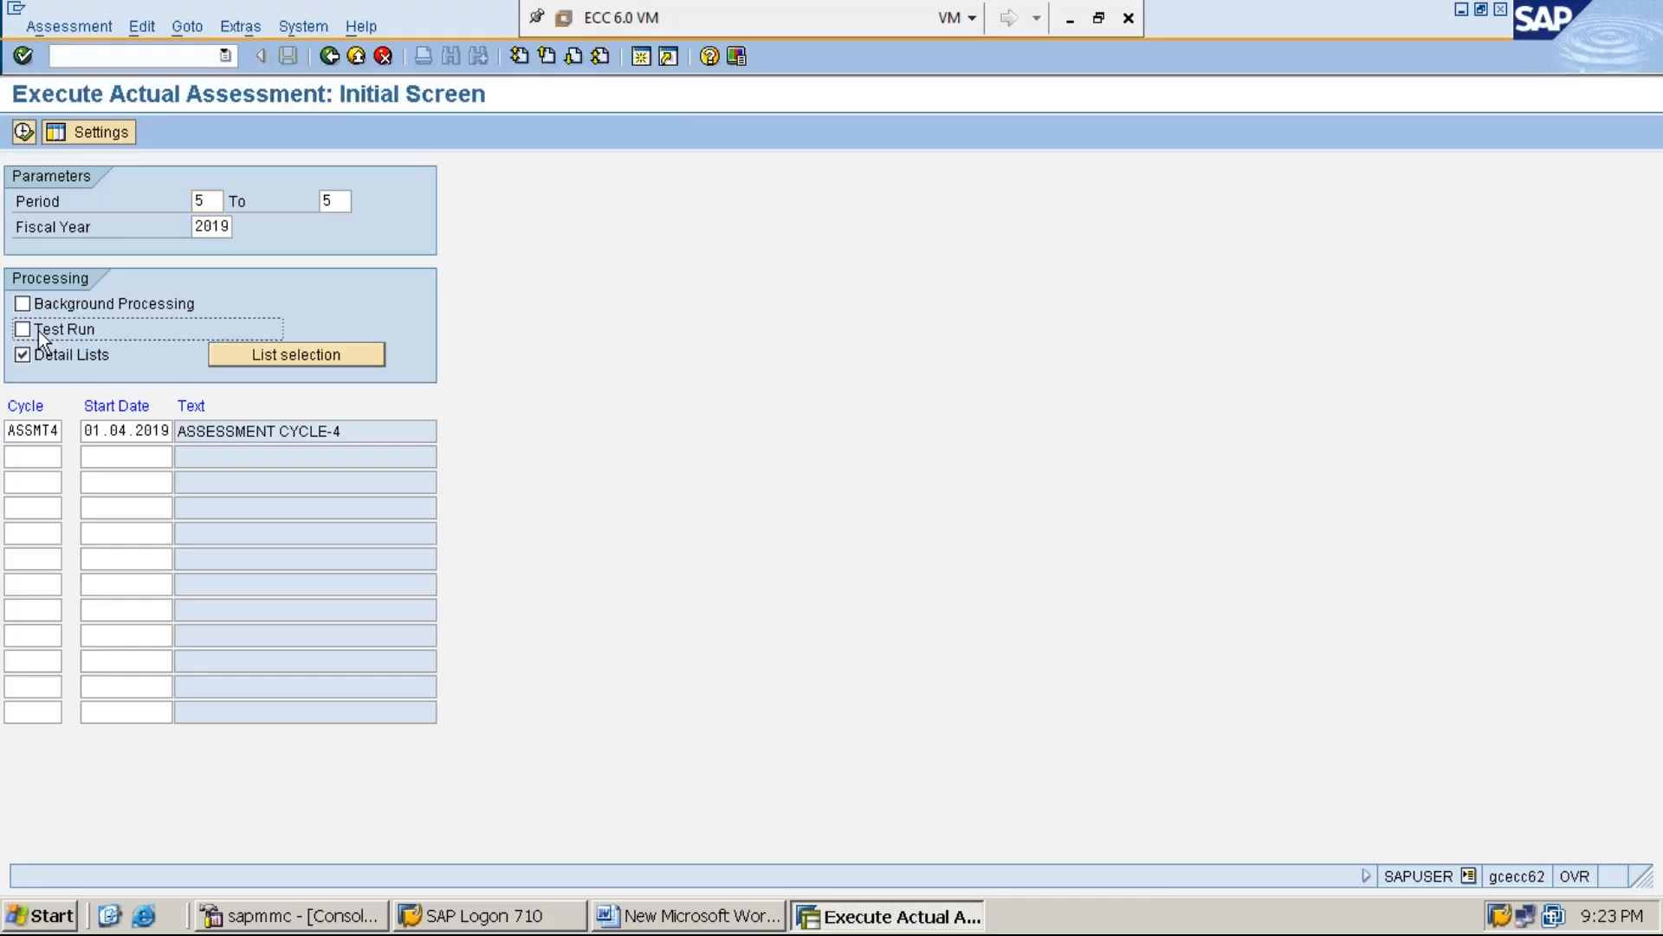
left_click(23, 132)
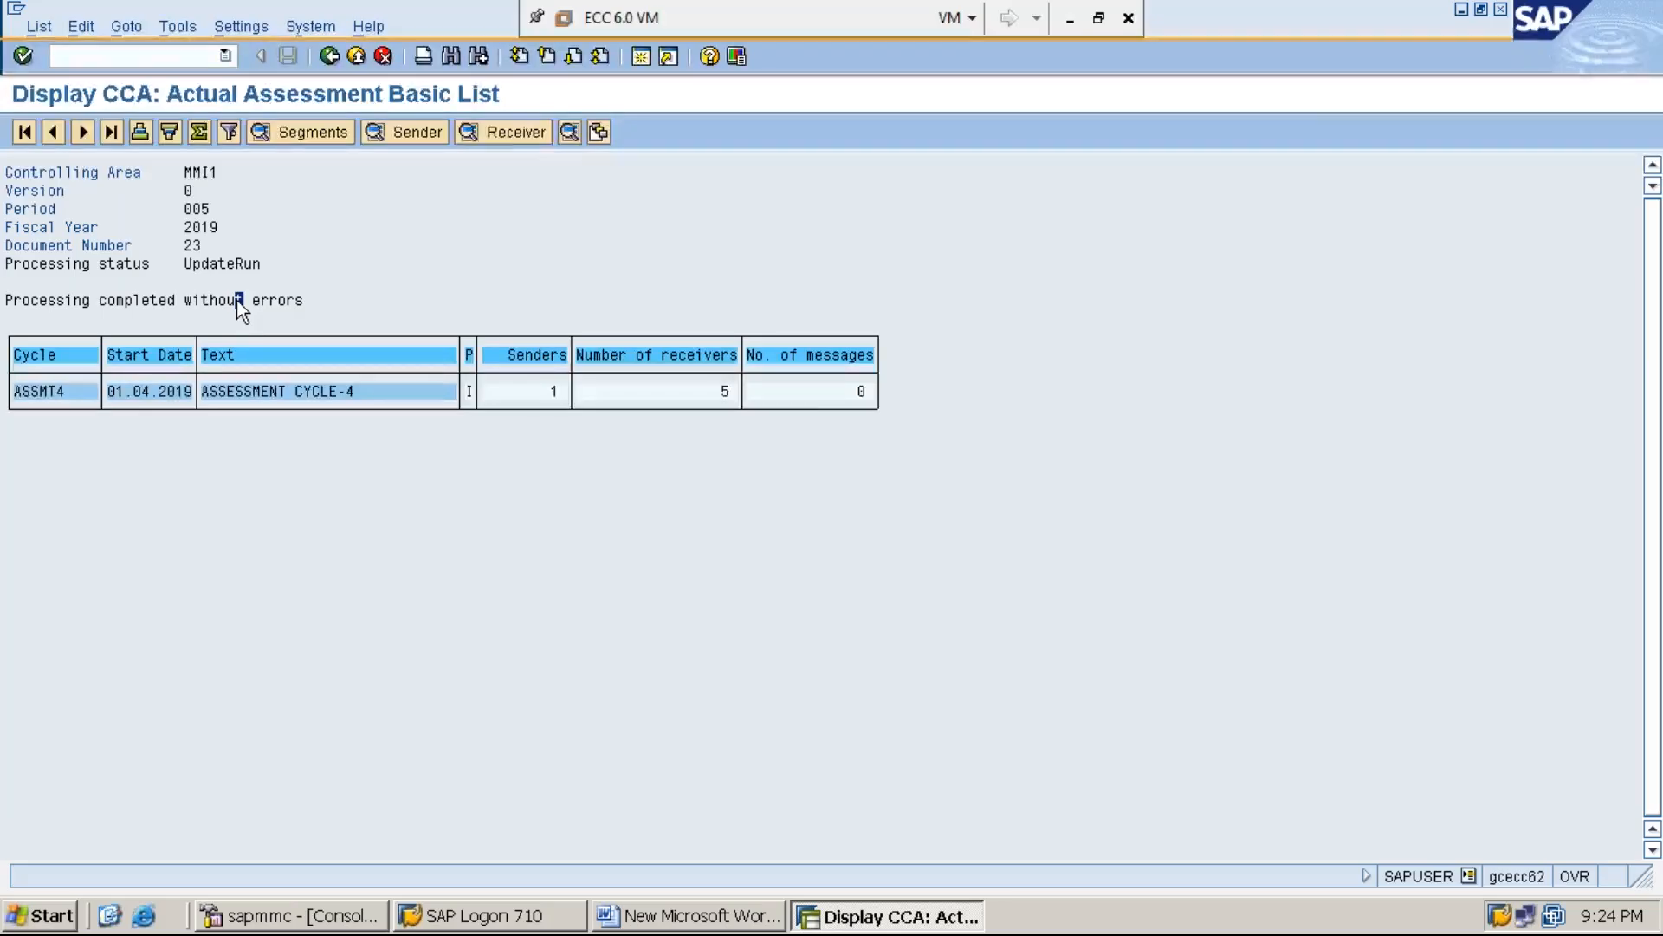
left_click(518, 133)
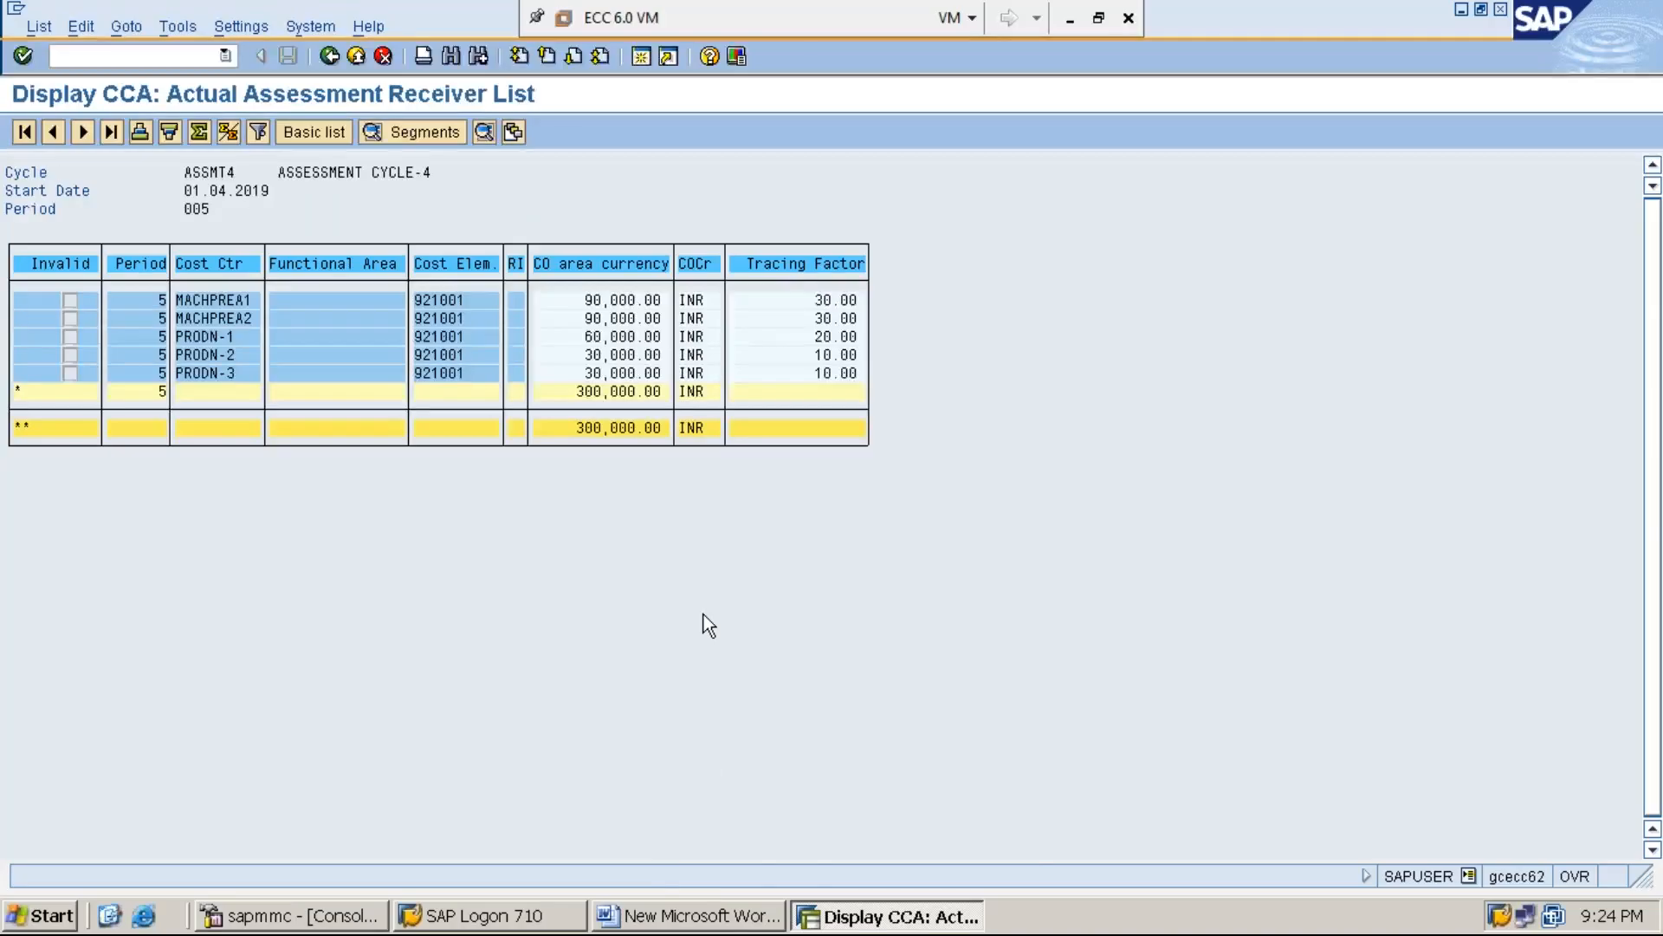
Switch to the Word document and add a new line reading "STEP:5: DISPLAY SERVICE COST CENTER (SERVC-2) BALANCE USING KSB1"
left_click(707, 916)
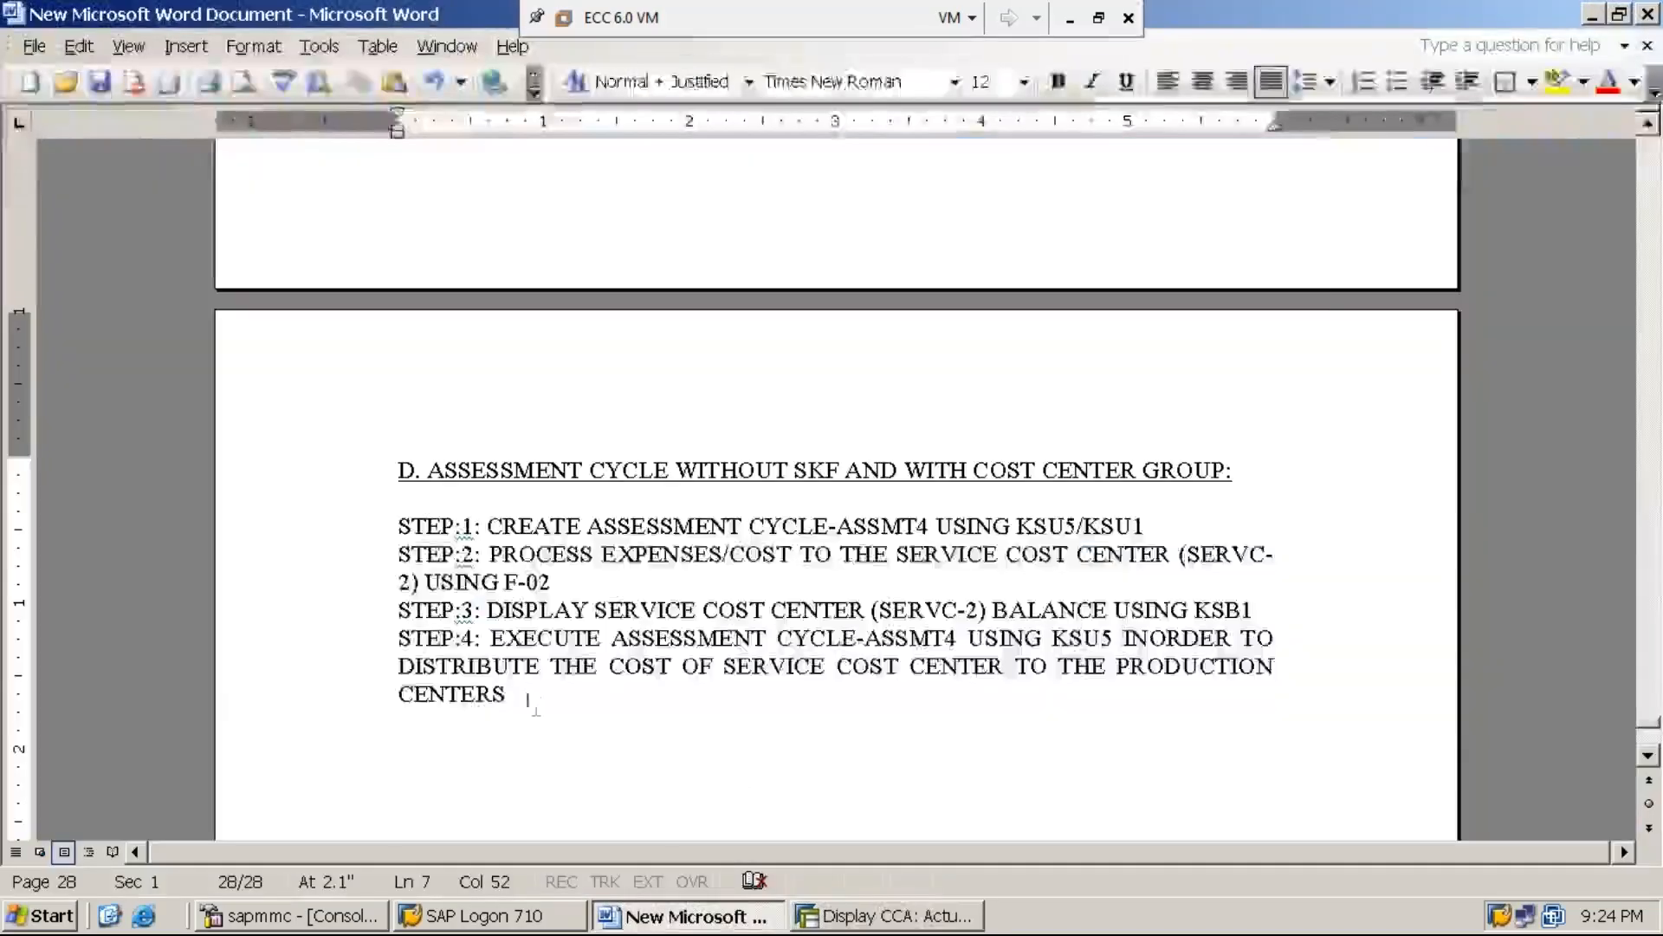
key("Return")
type("S")
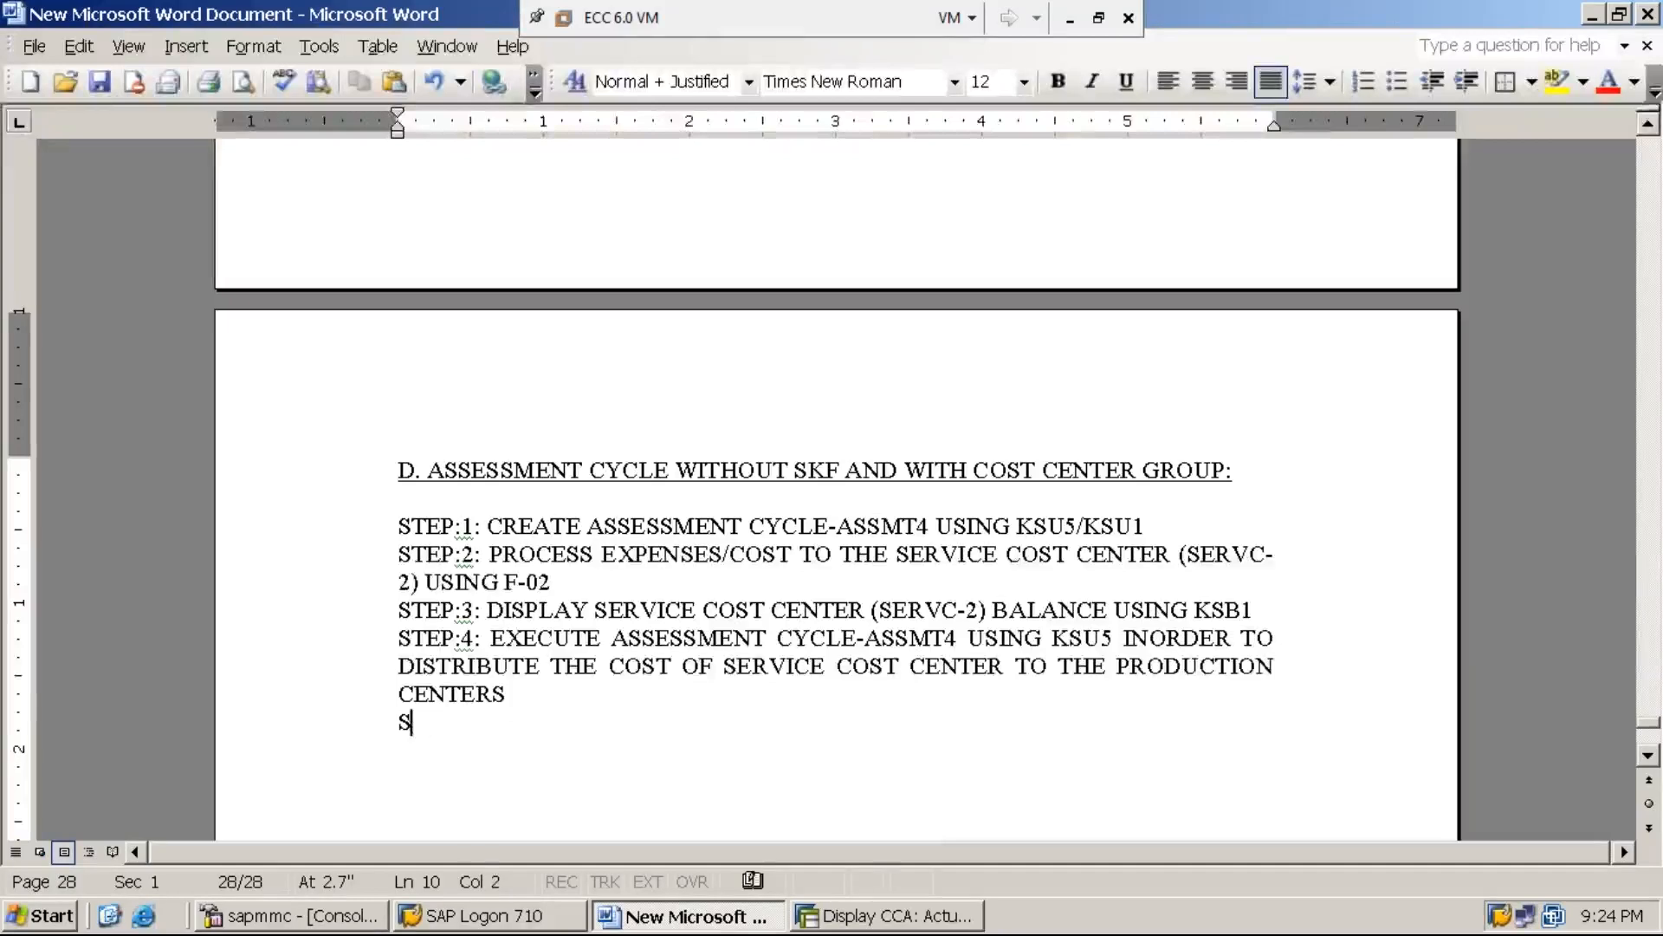
type("TEP:5")
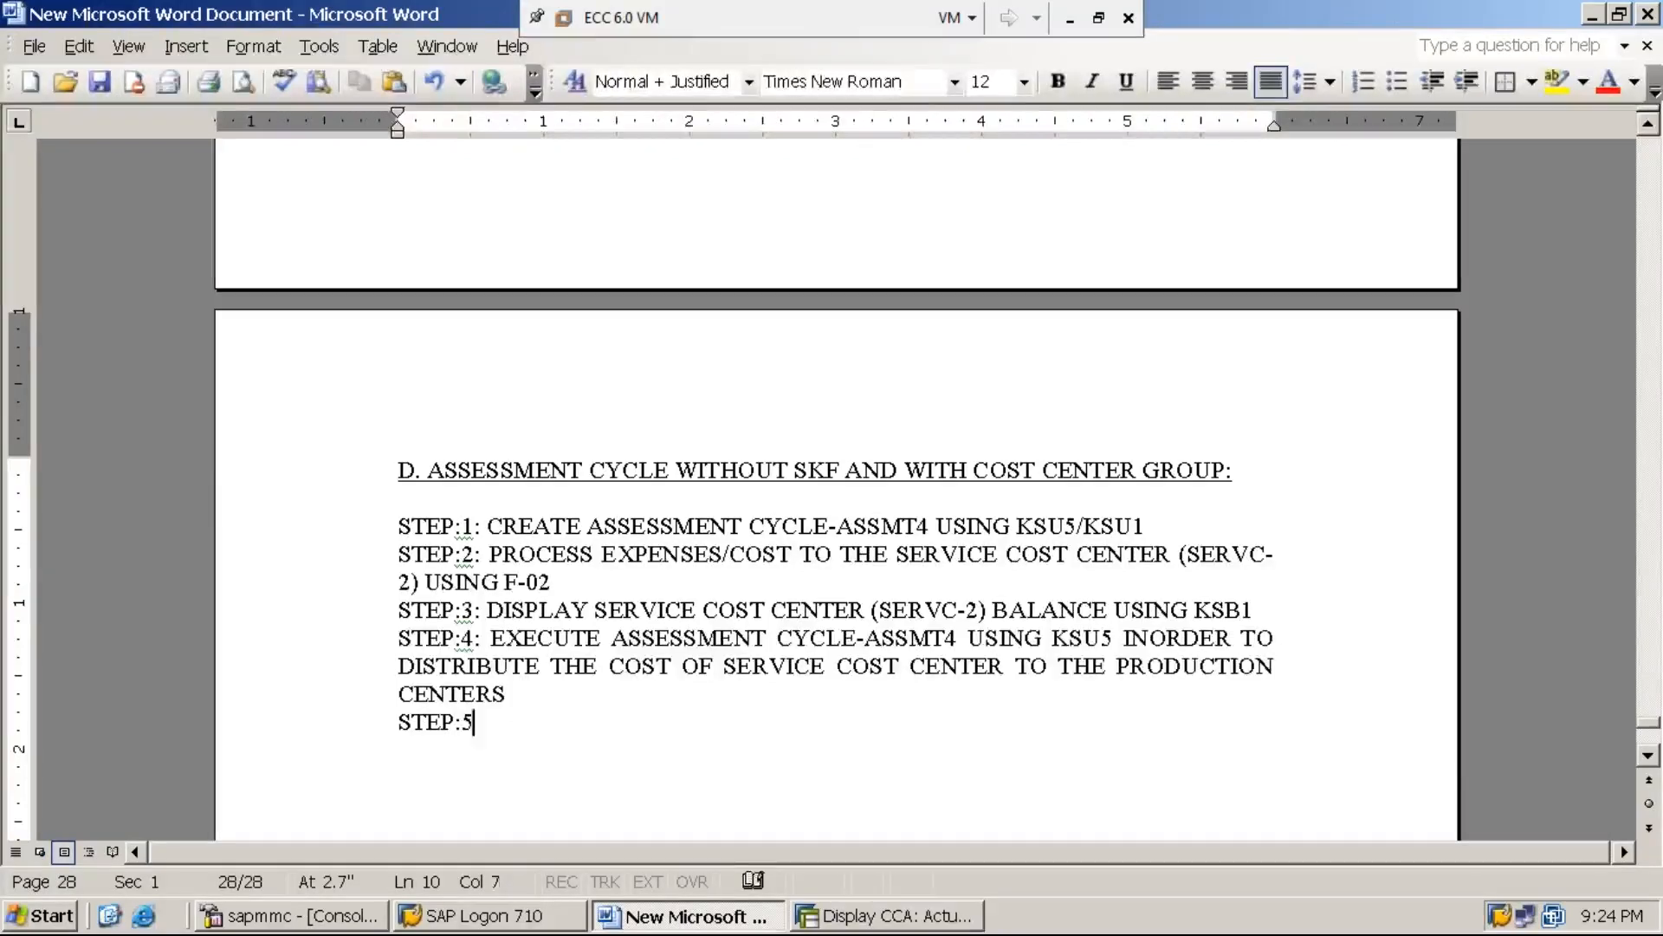
type(": DISPLAY SERV")
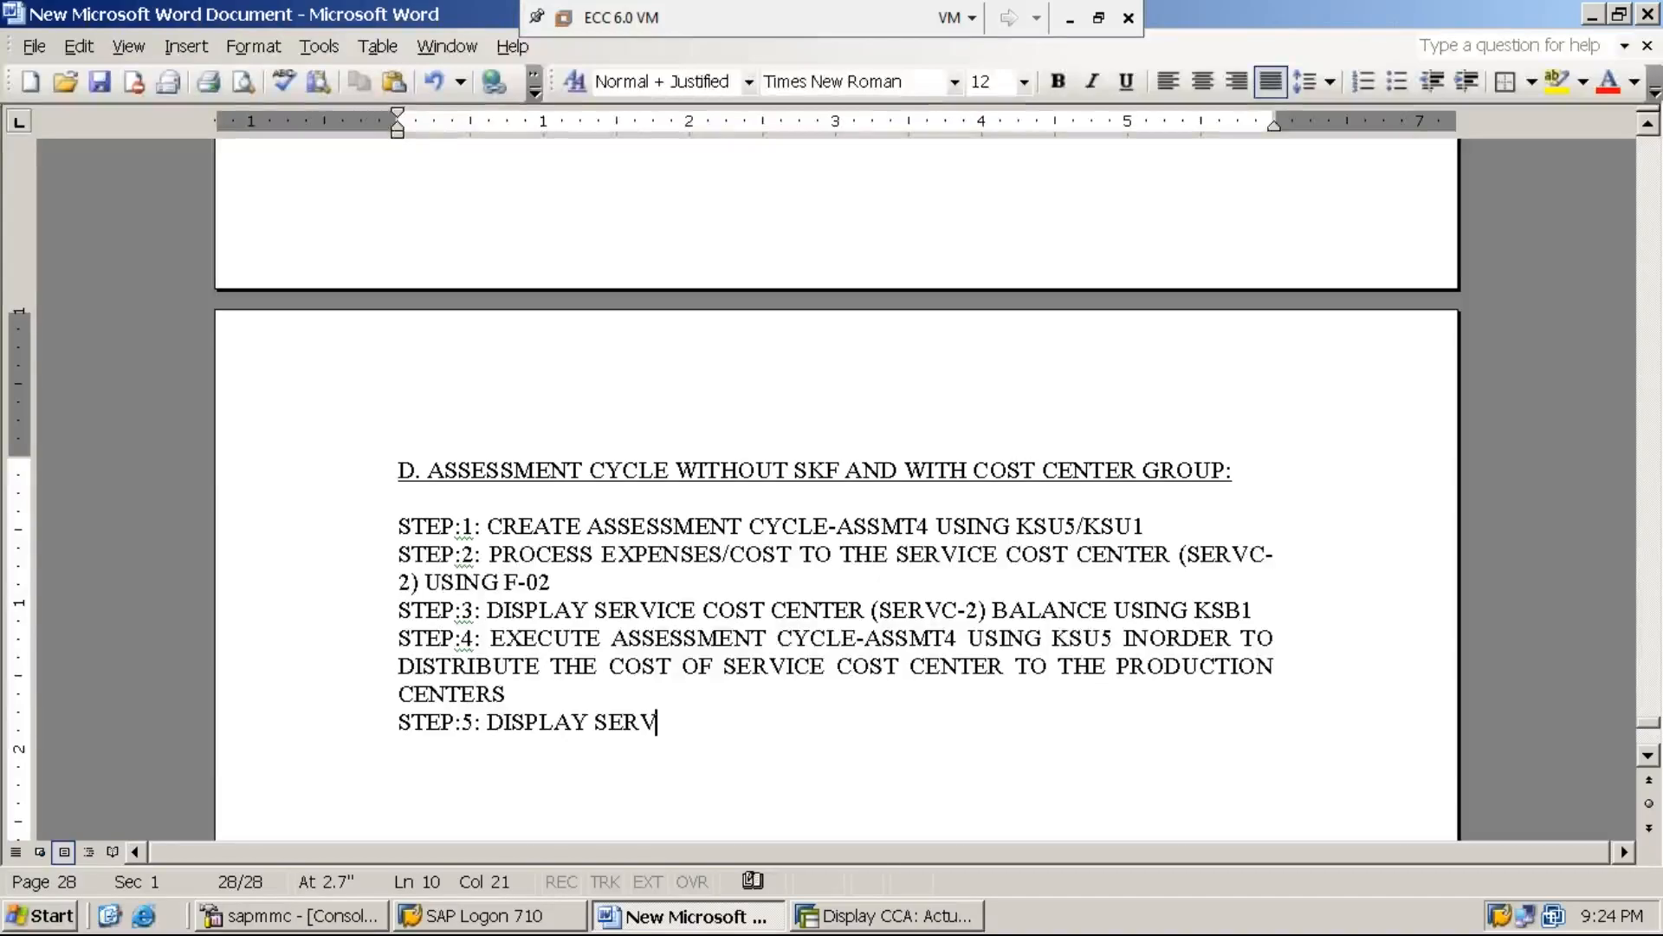
type("IE C")
key("BackSpace")
key("BackSpace")
key("BackSpace")
type("CE COST CENTER ")
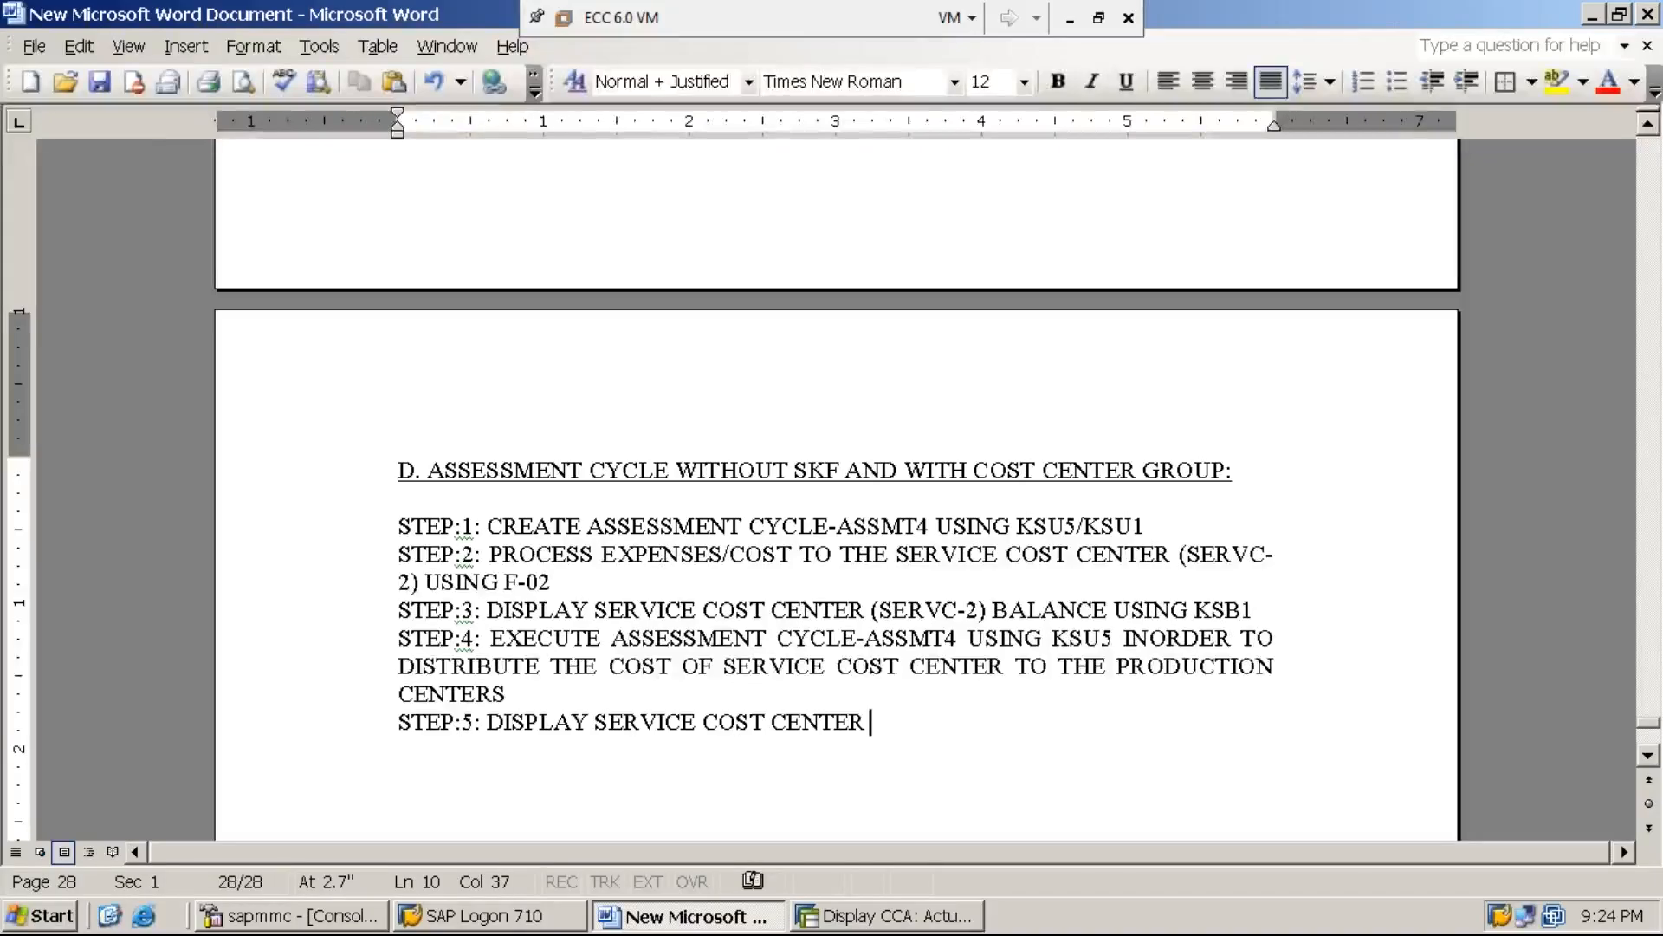
type("(SE")
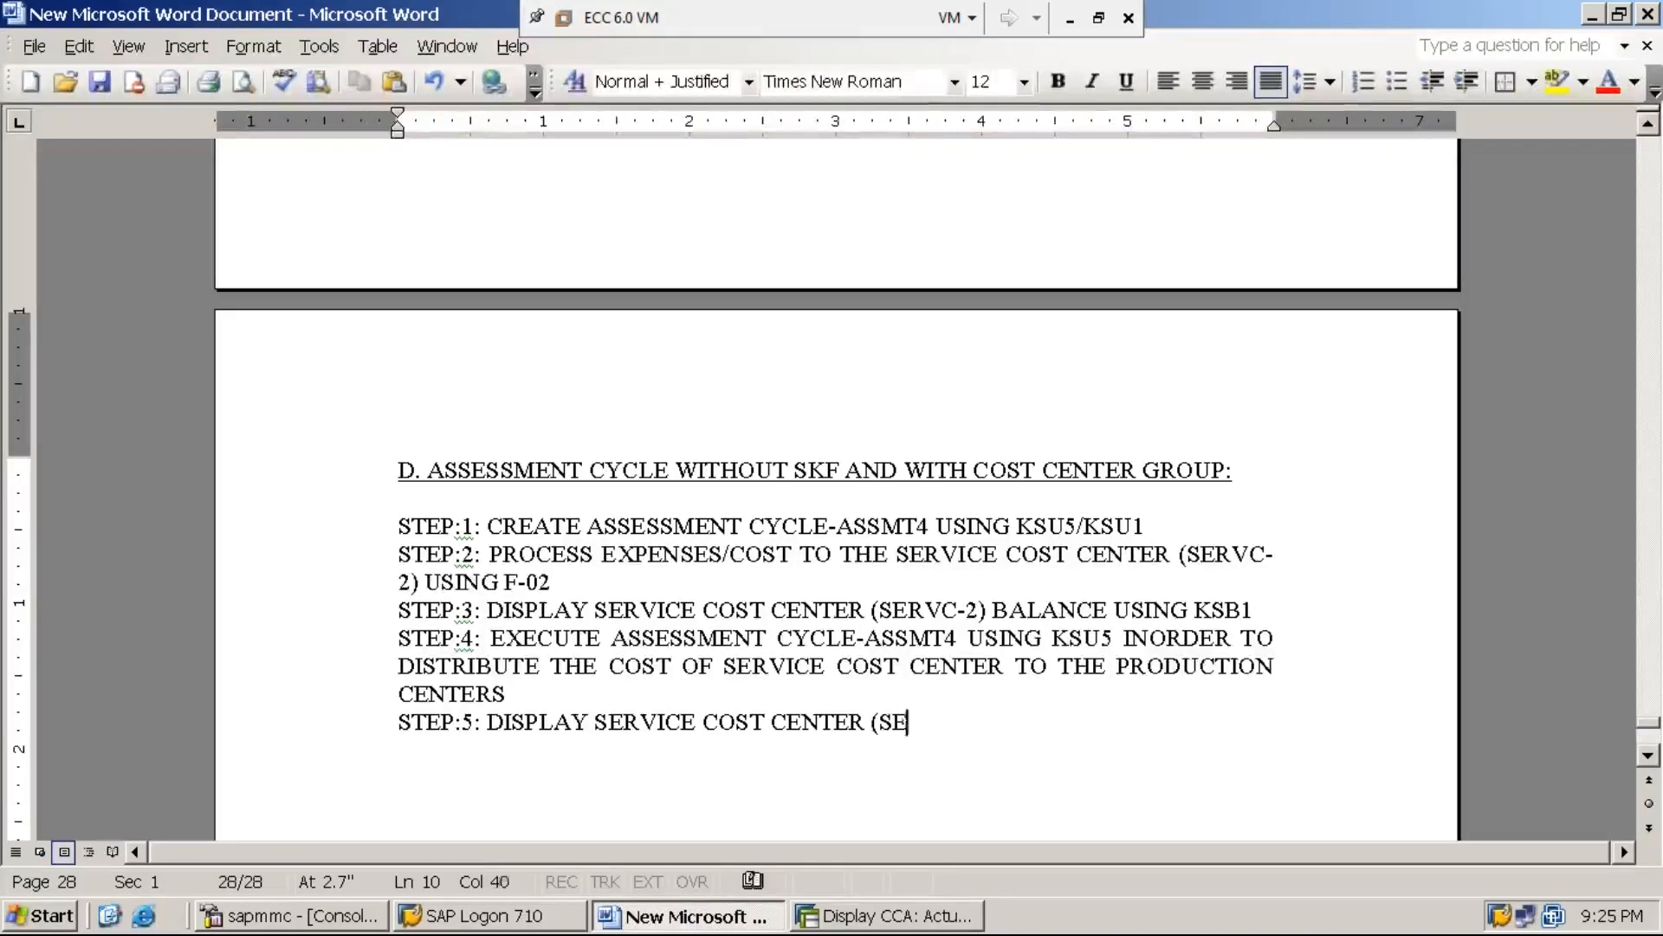
type("RVC-2) BA")
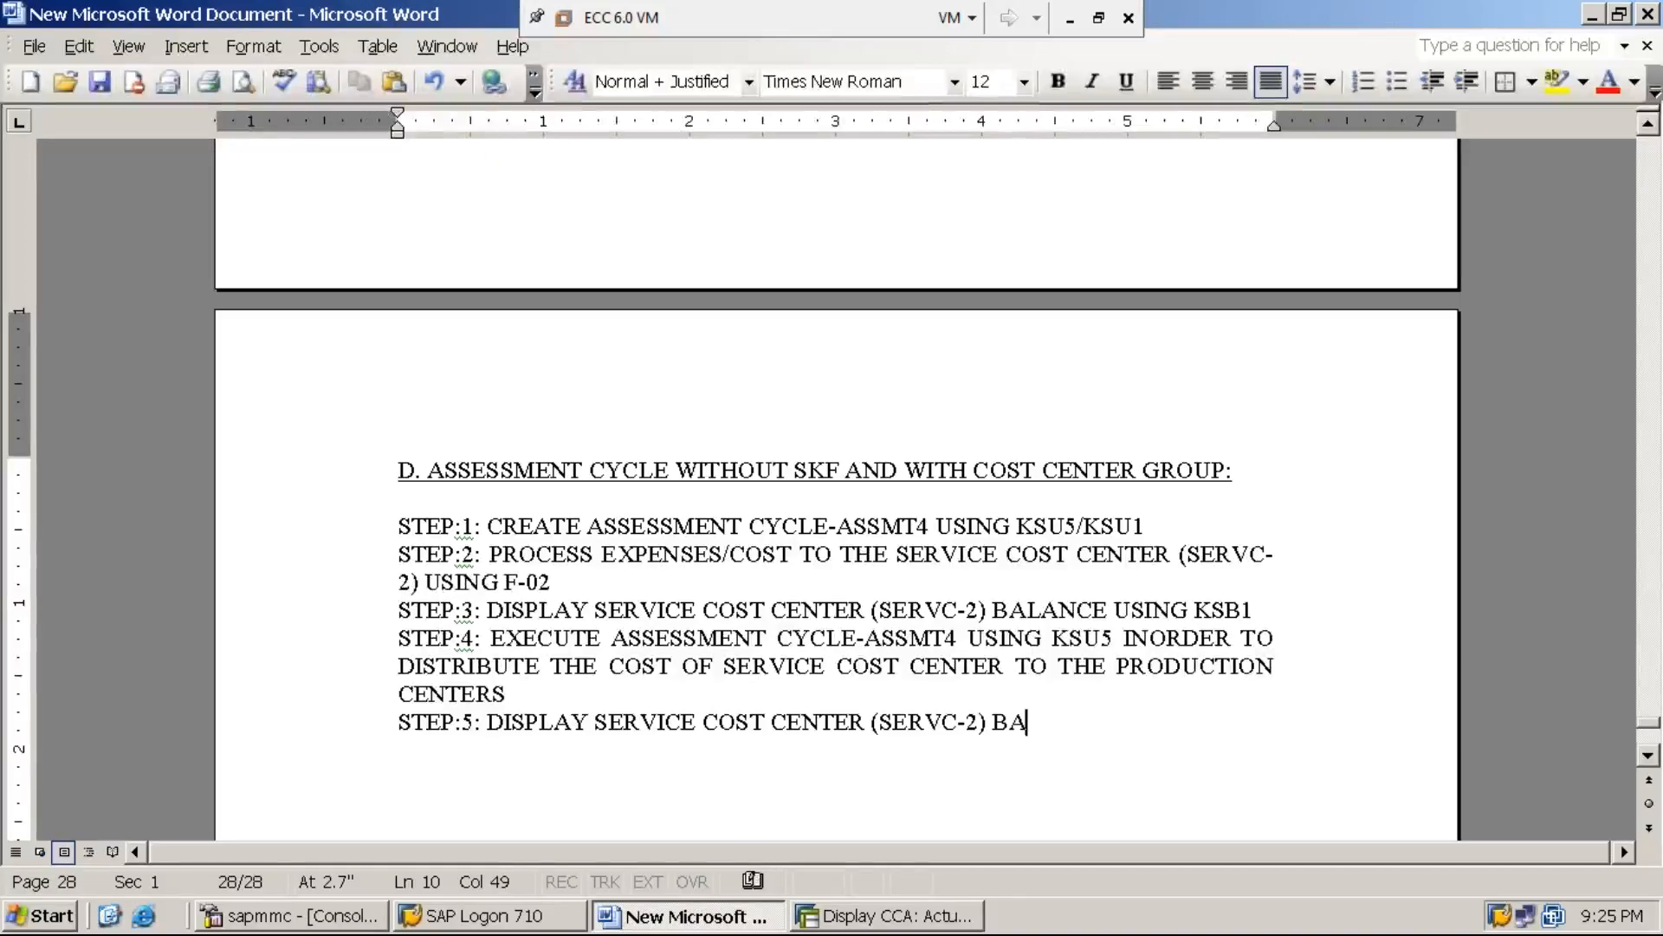
type("LANCE USING")
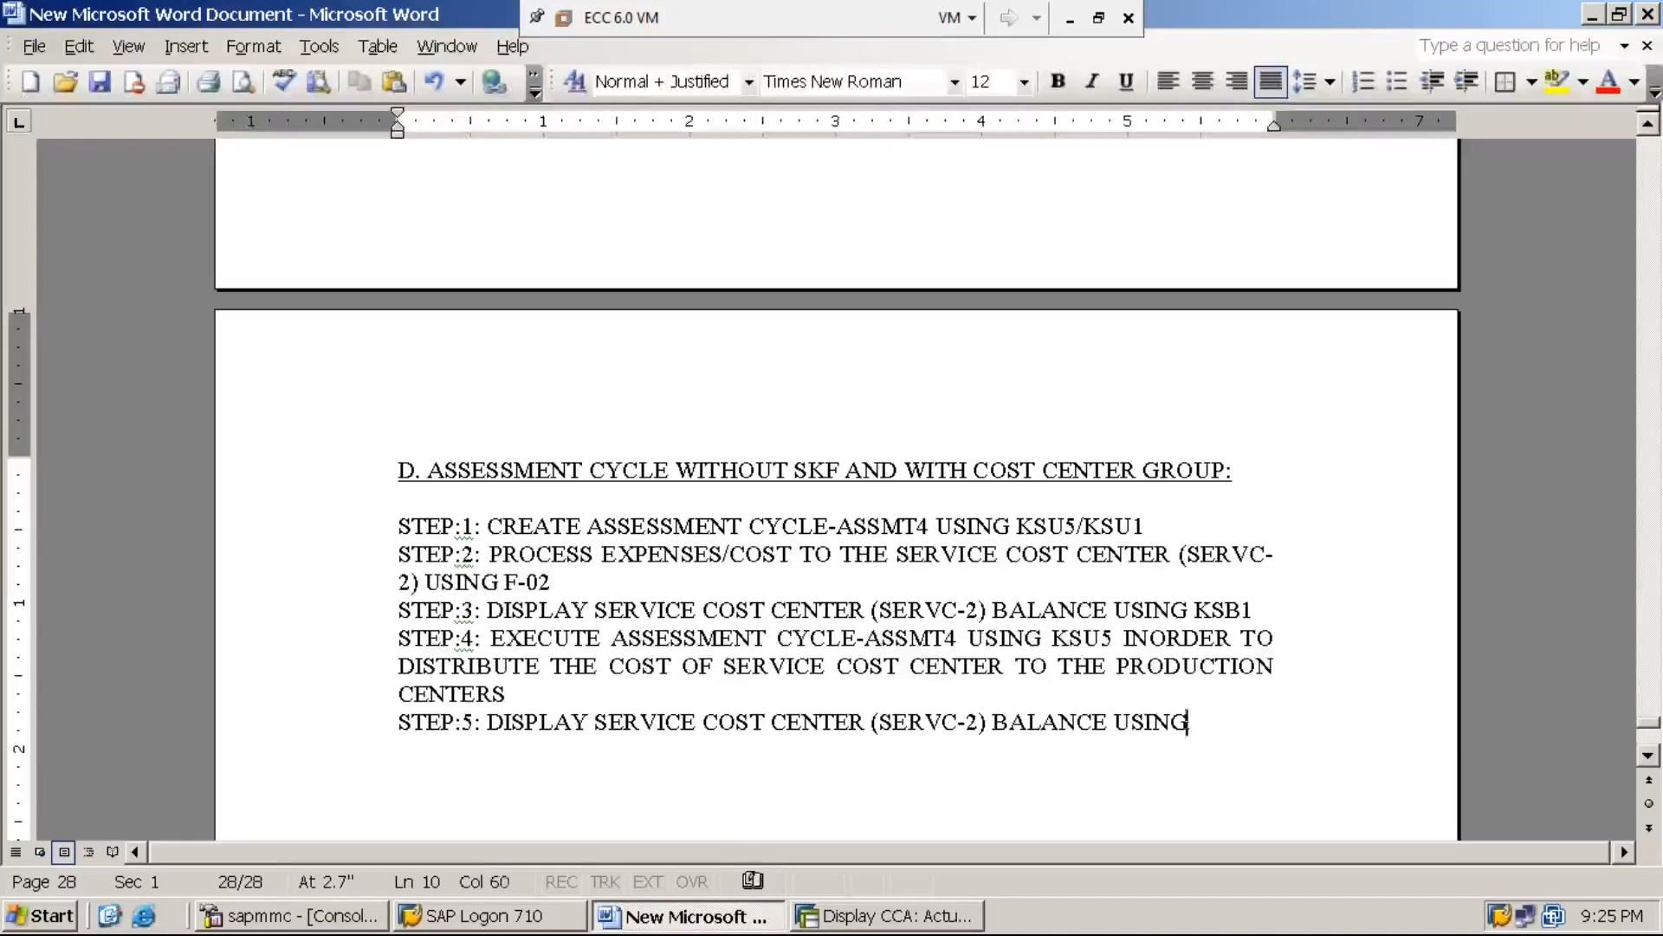
type(" KSB1 ")
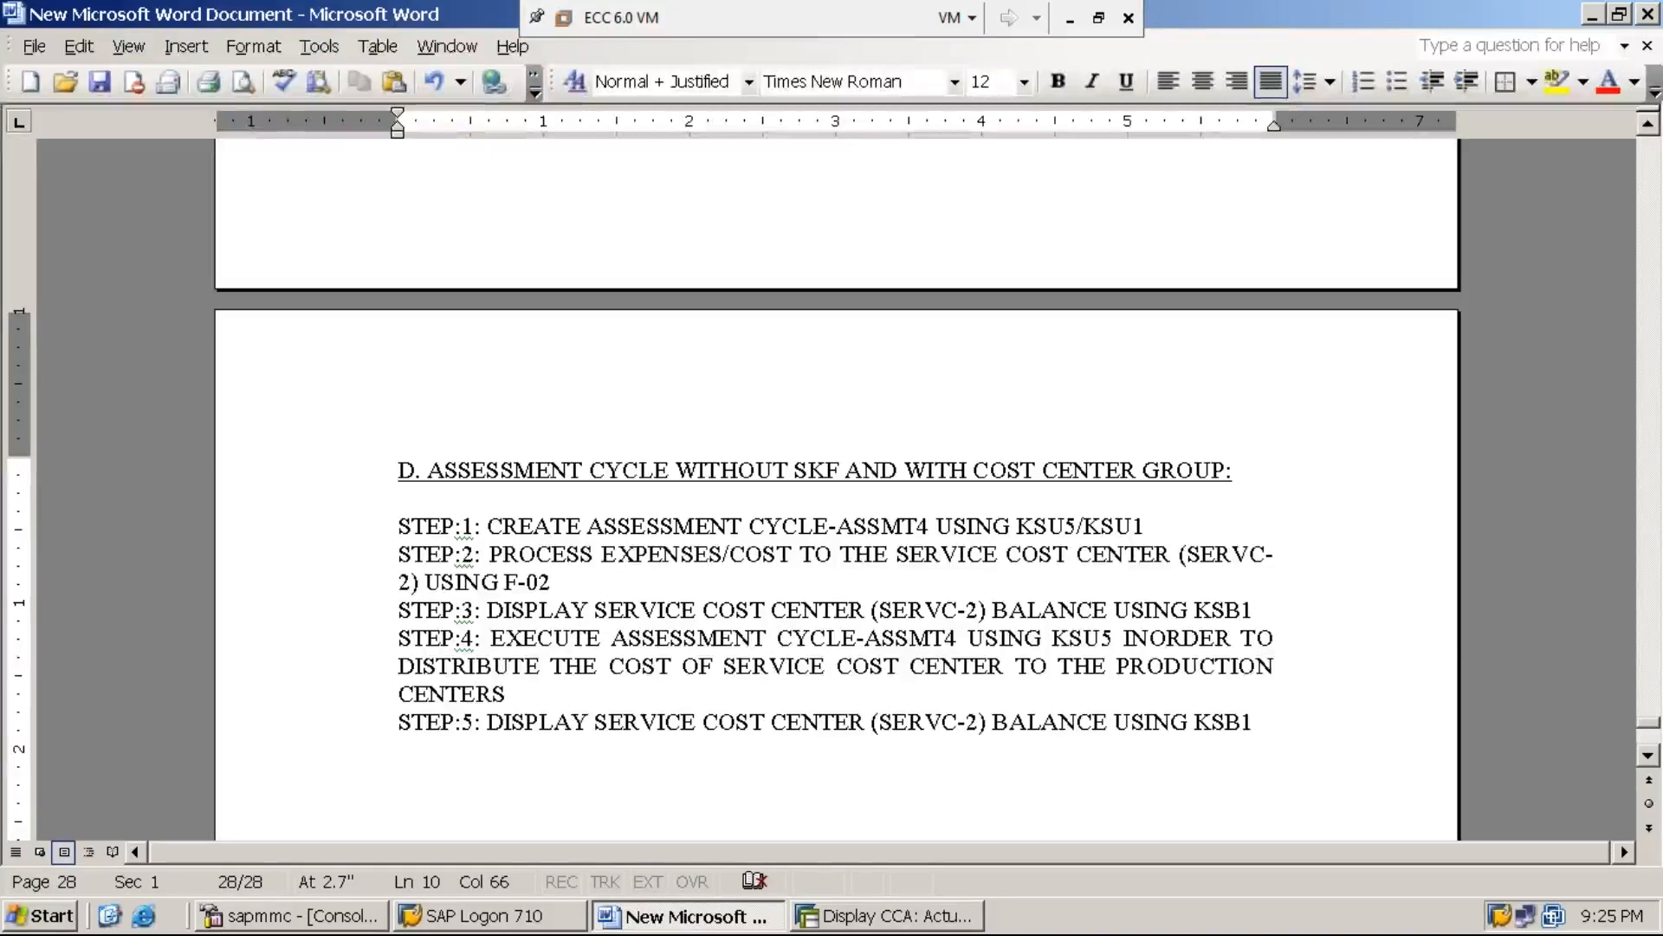
type("AND ")
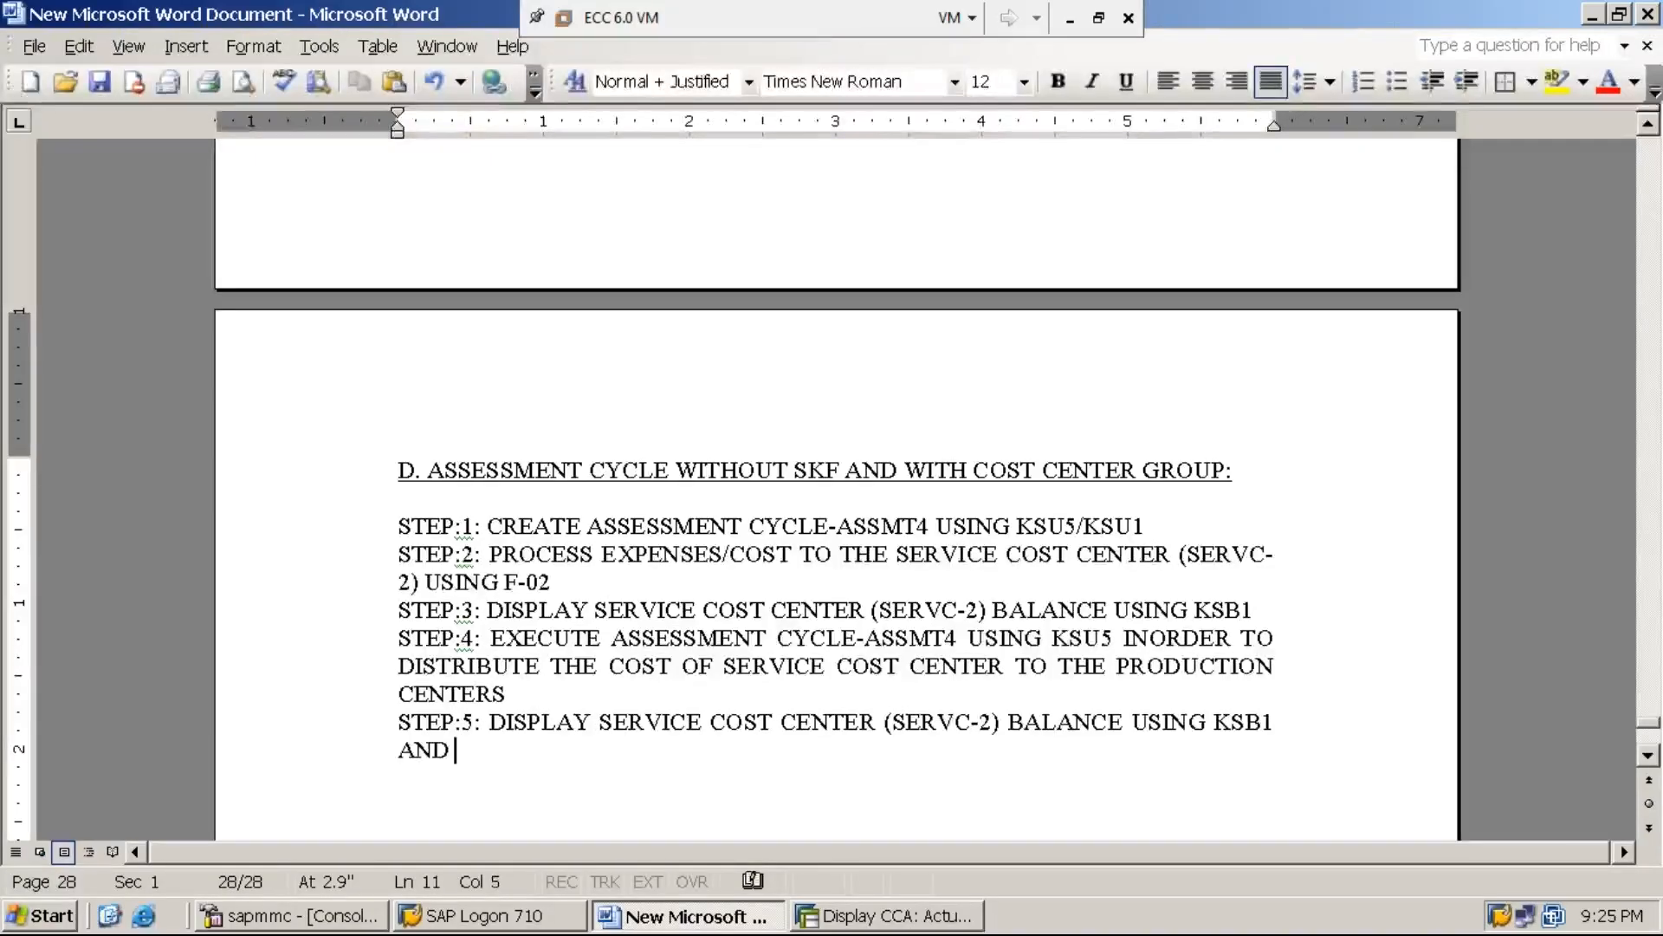
type("ENSURE T")
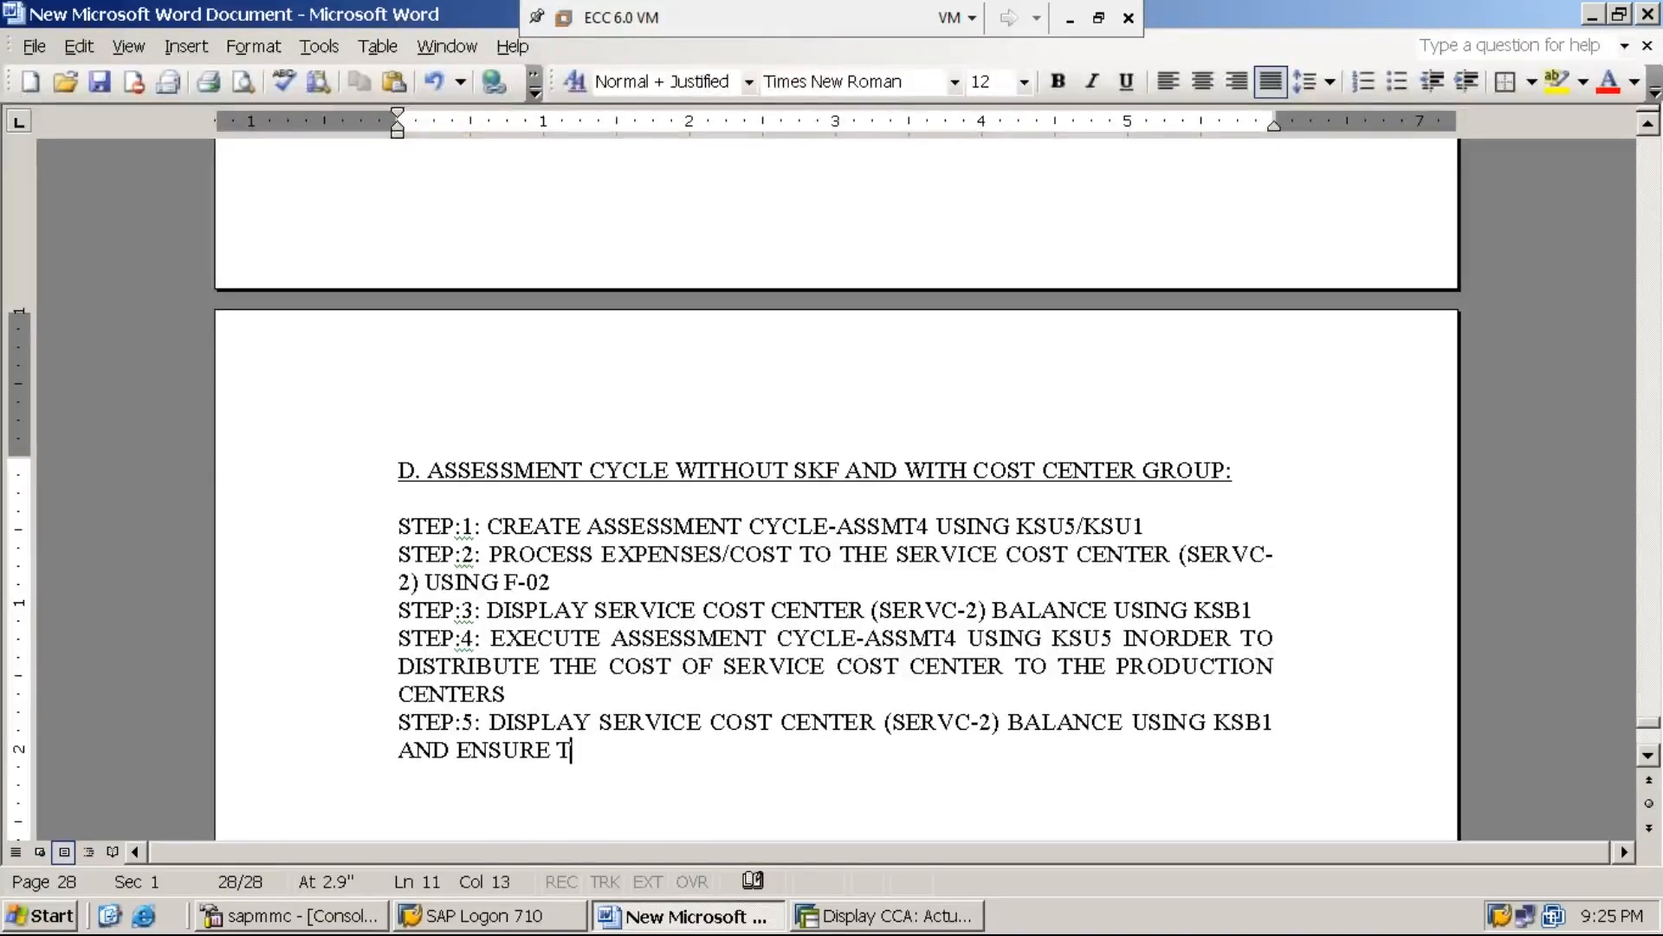
type("HAT THE B")
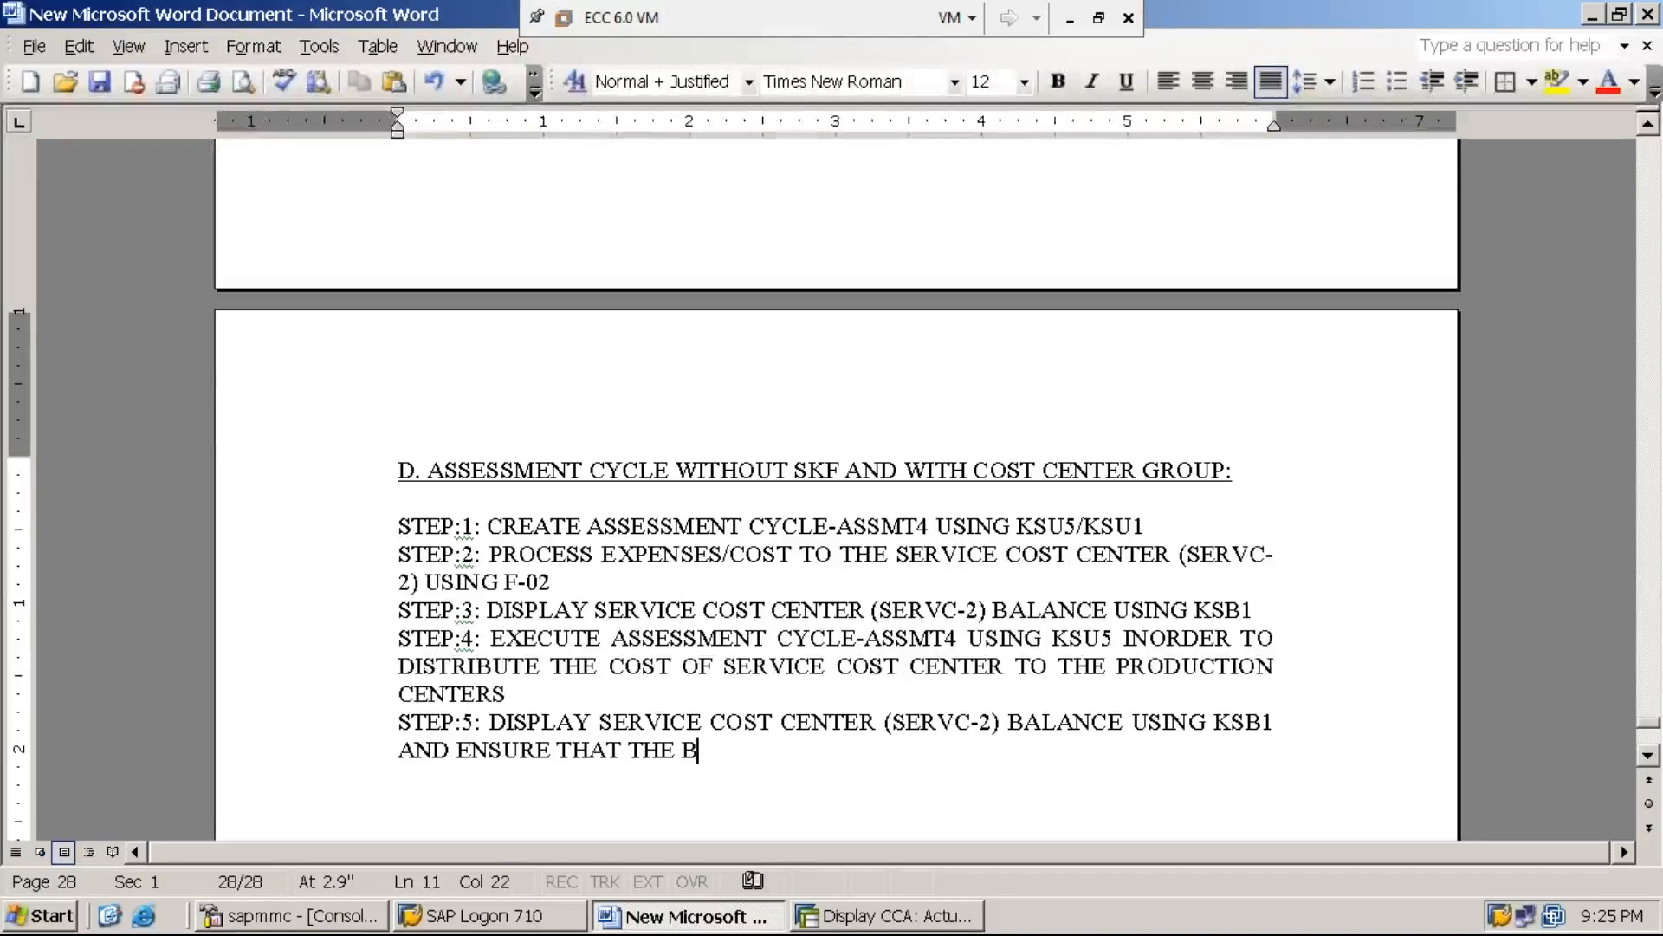
type("ALANCE IS ")
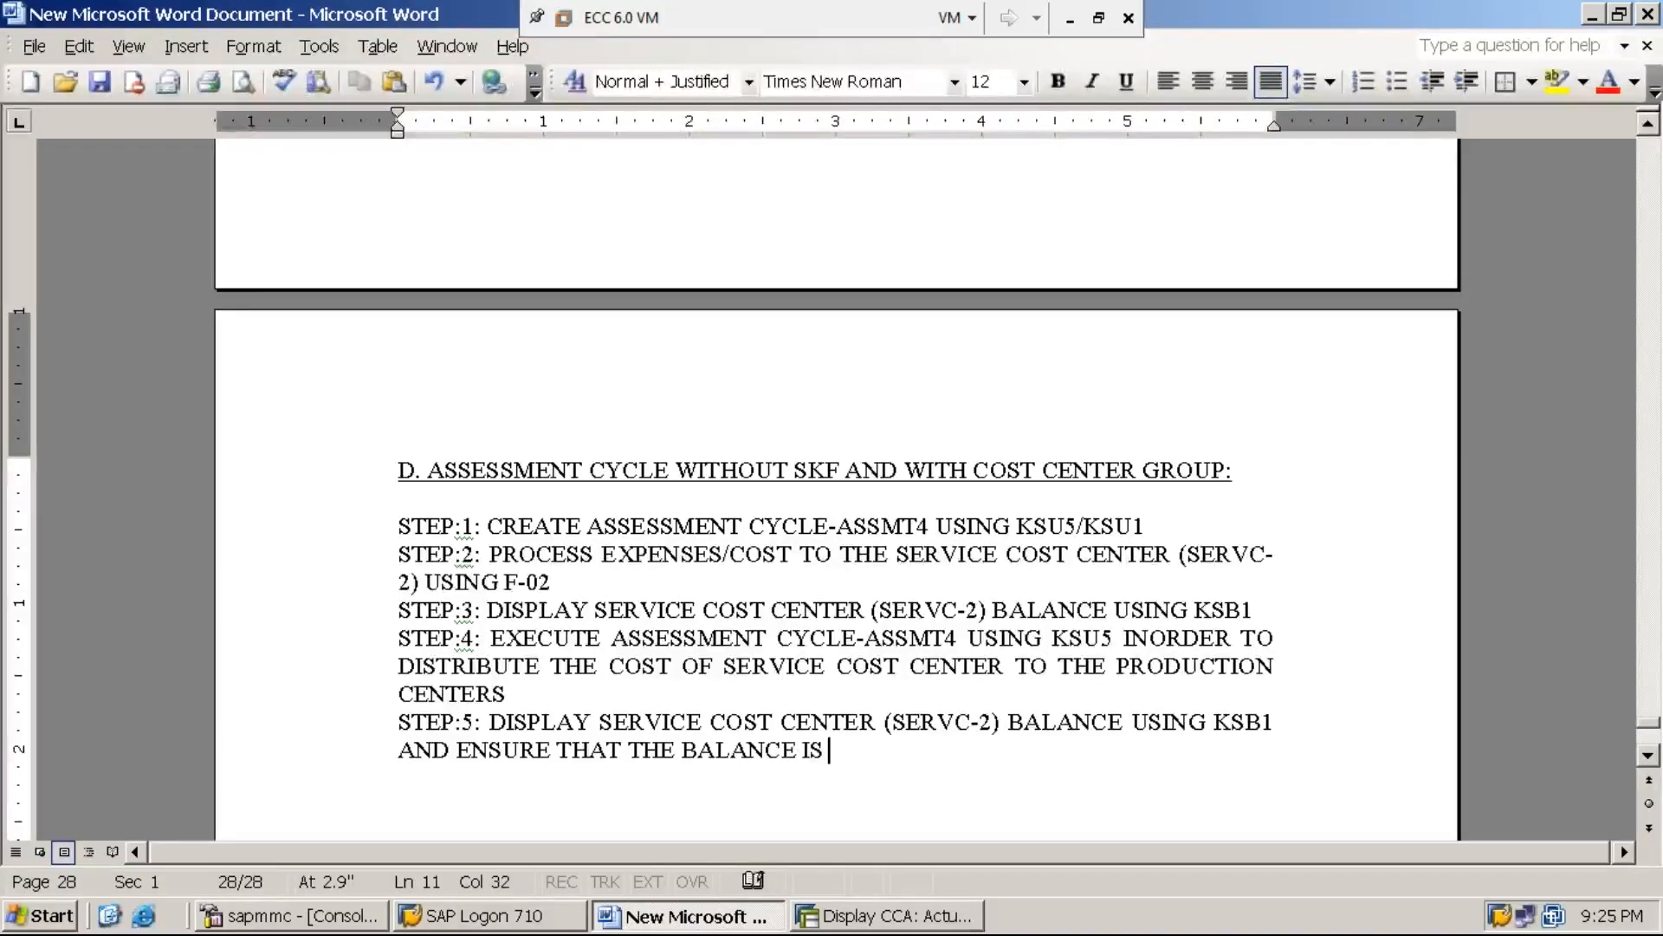
type("ZERO ")
type("\"0\"")
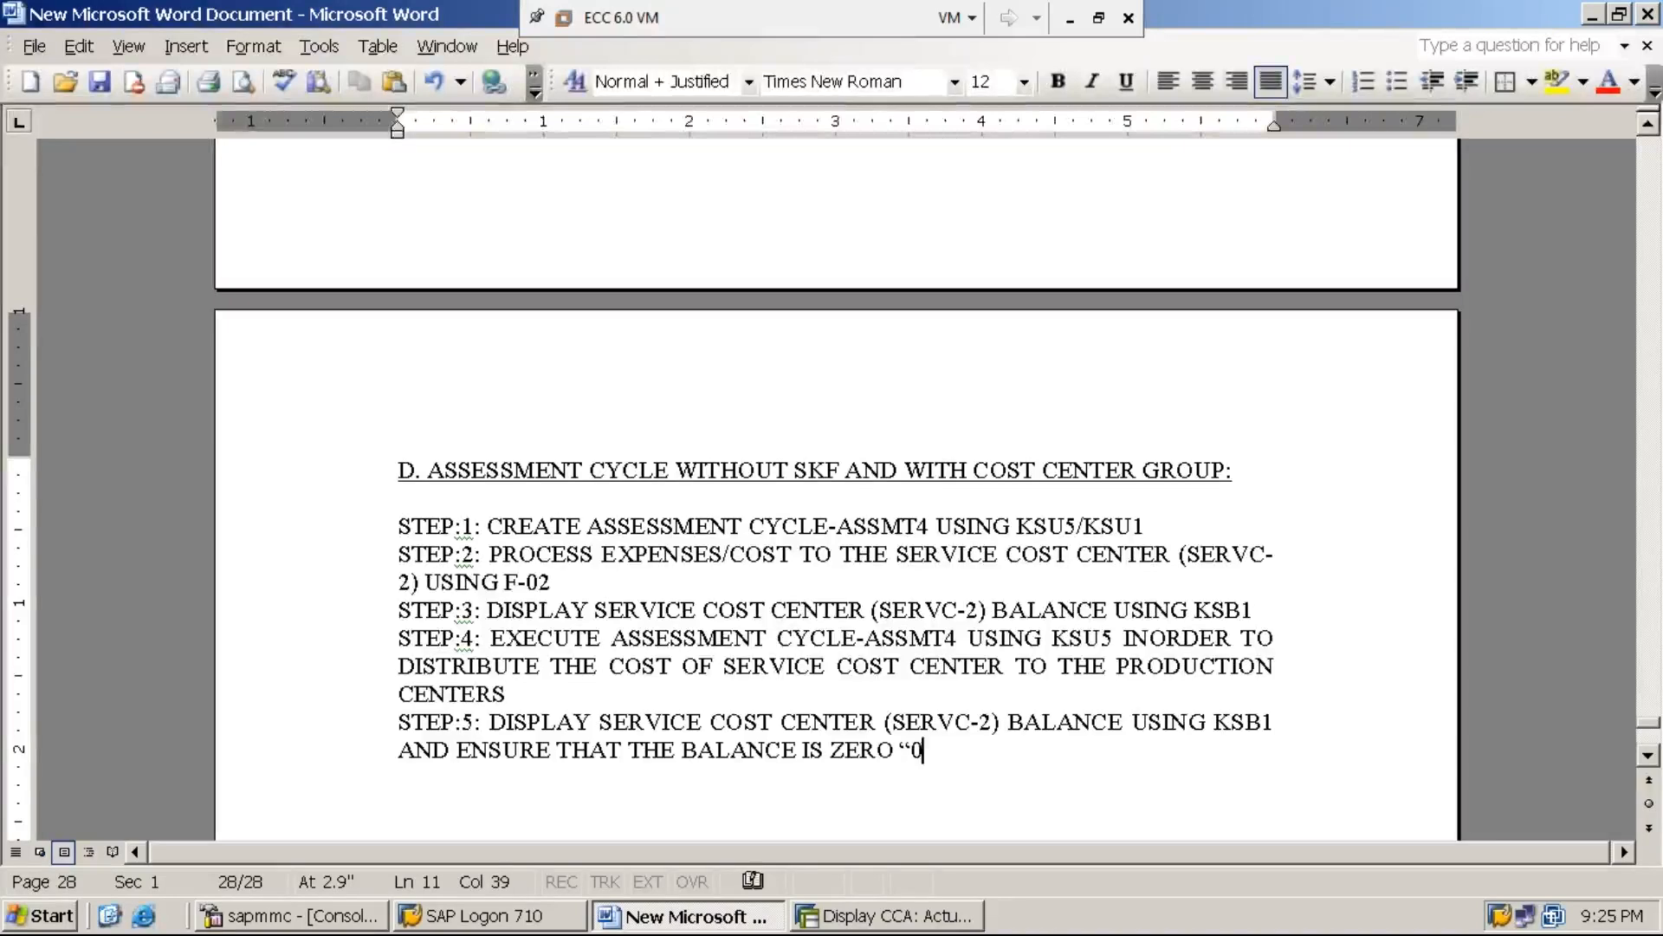
type(".")
Complete step 5 with "AND ENSURE THAT THE BALANCE IS ZERO "0"." and minimize the virtual machine window
left_click(1071, 19)
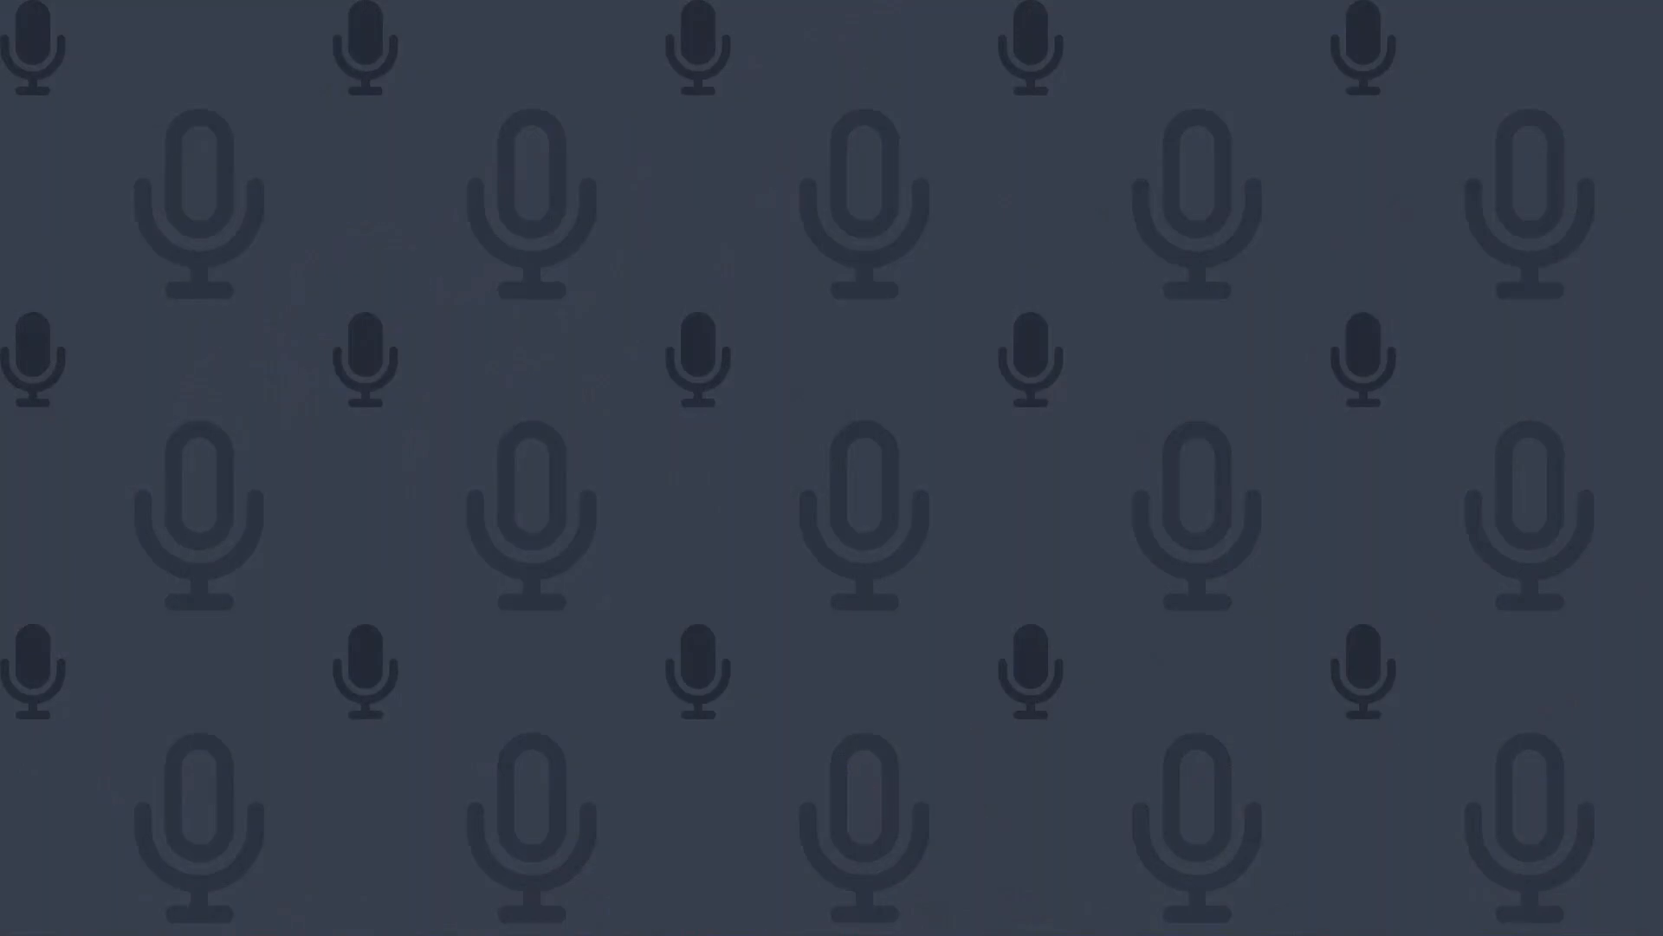